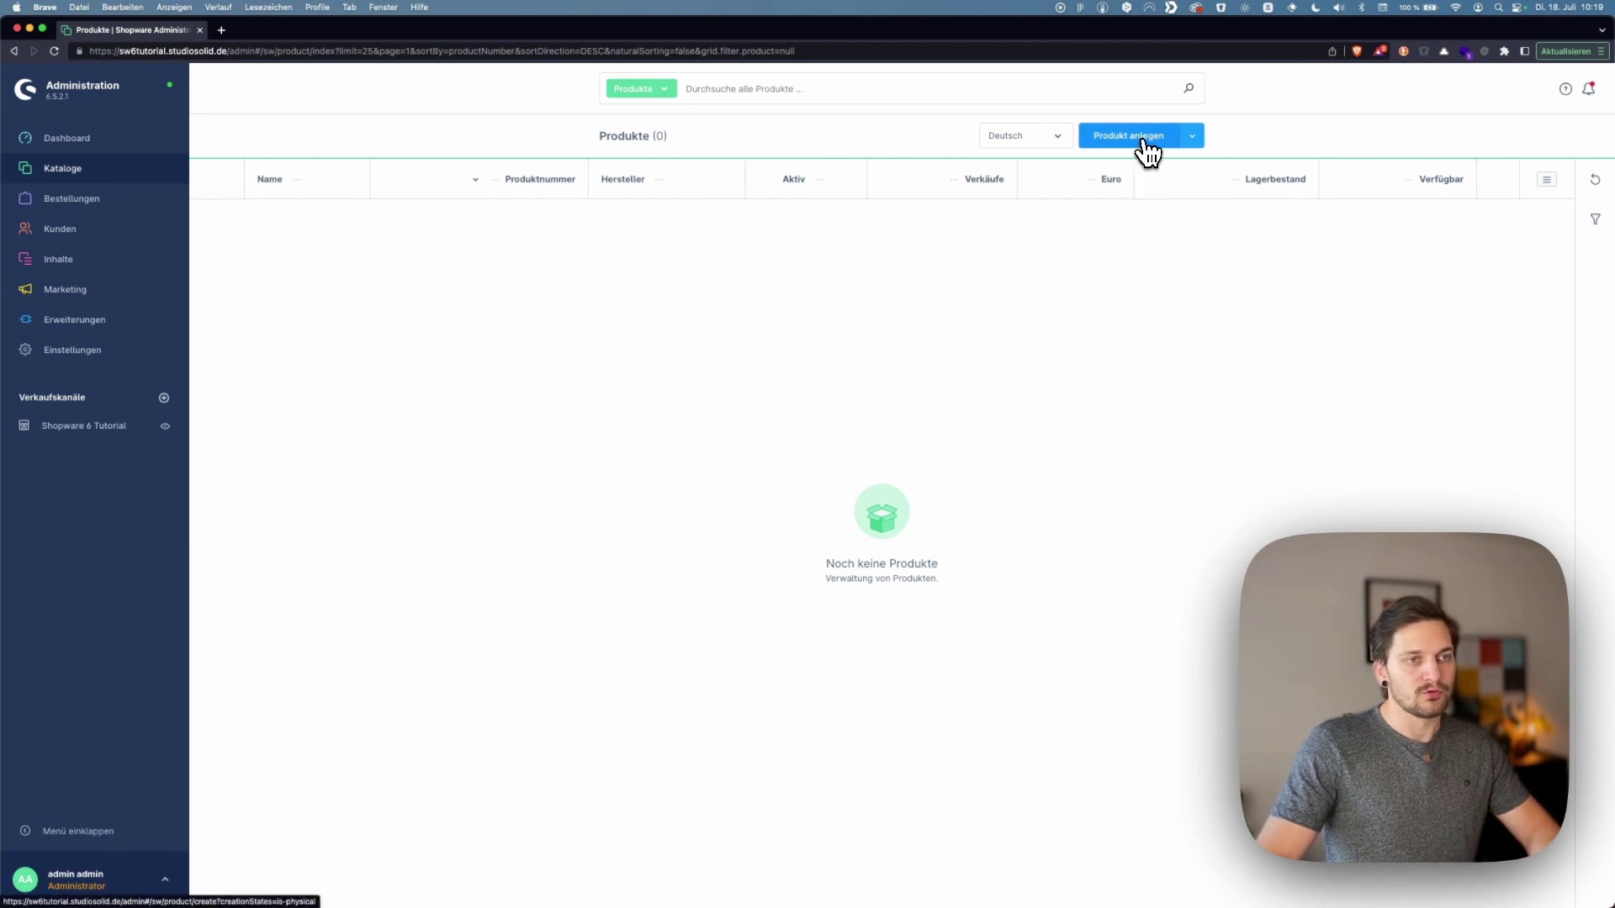
Create a new physical product and name it "T-Shirt"
left_click(1194, 141)
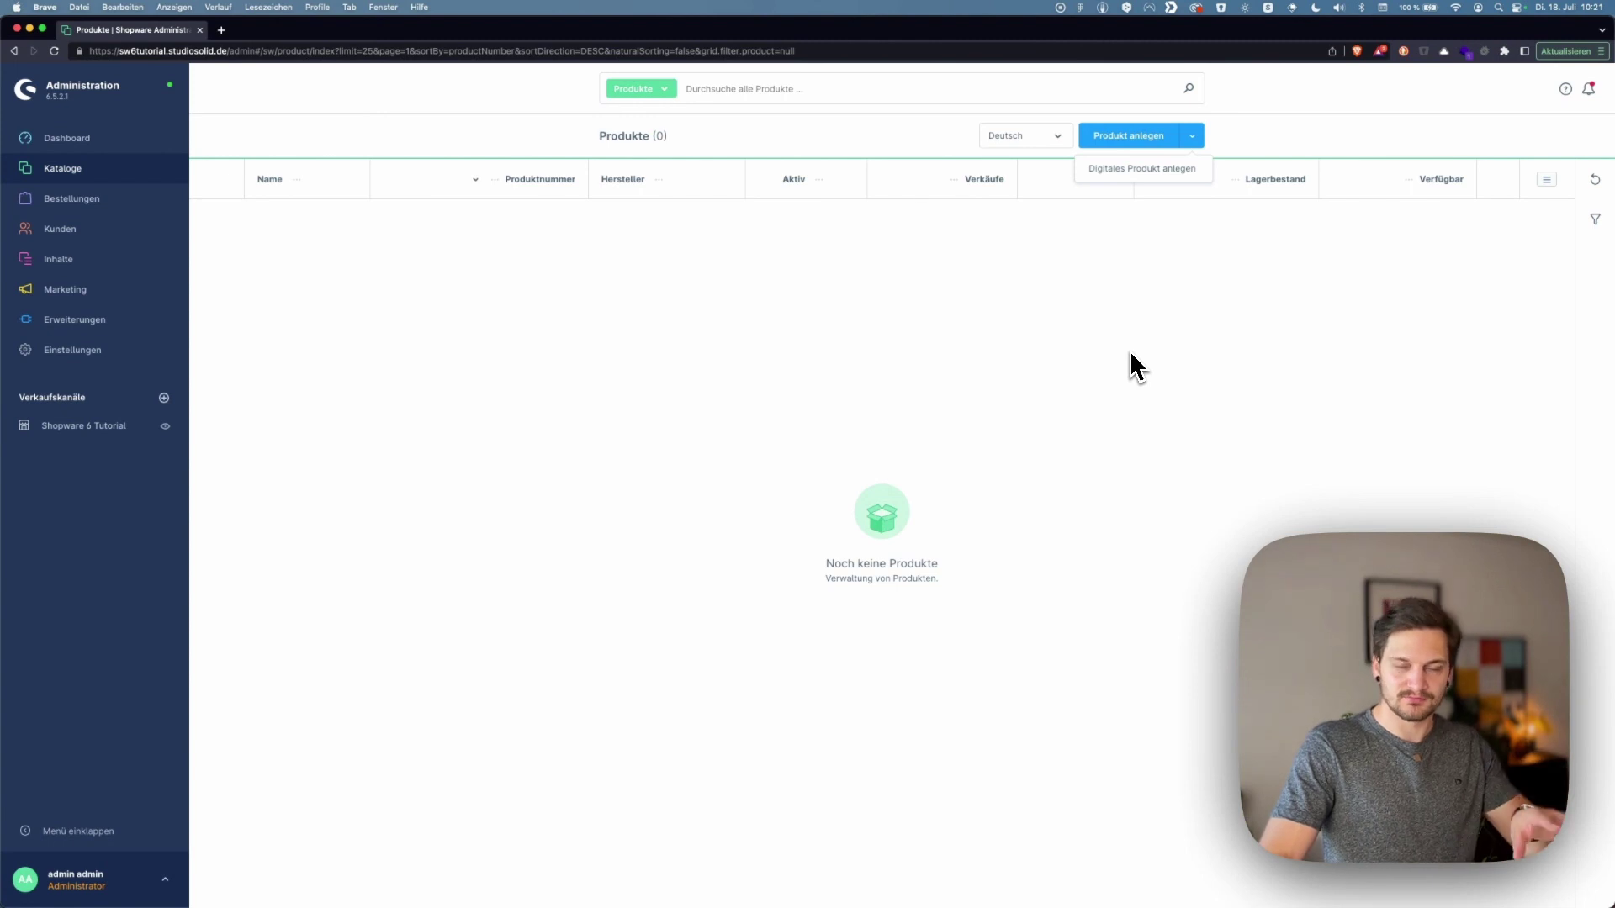
left_click(1135, 143)
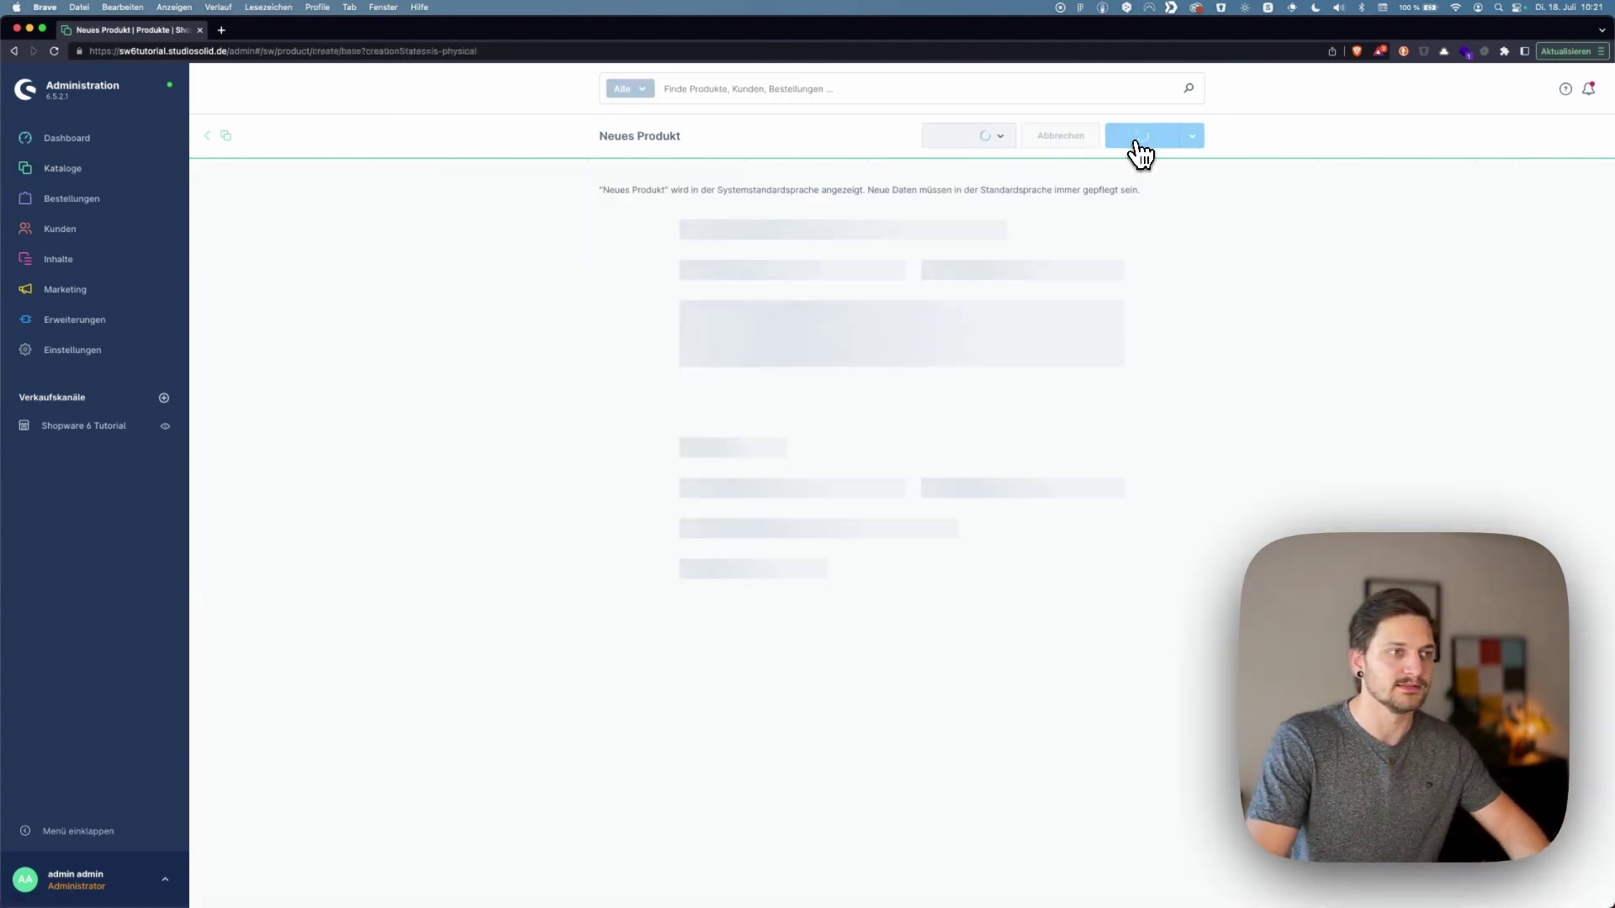
scroll(959, 425, "down", 5)
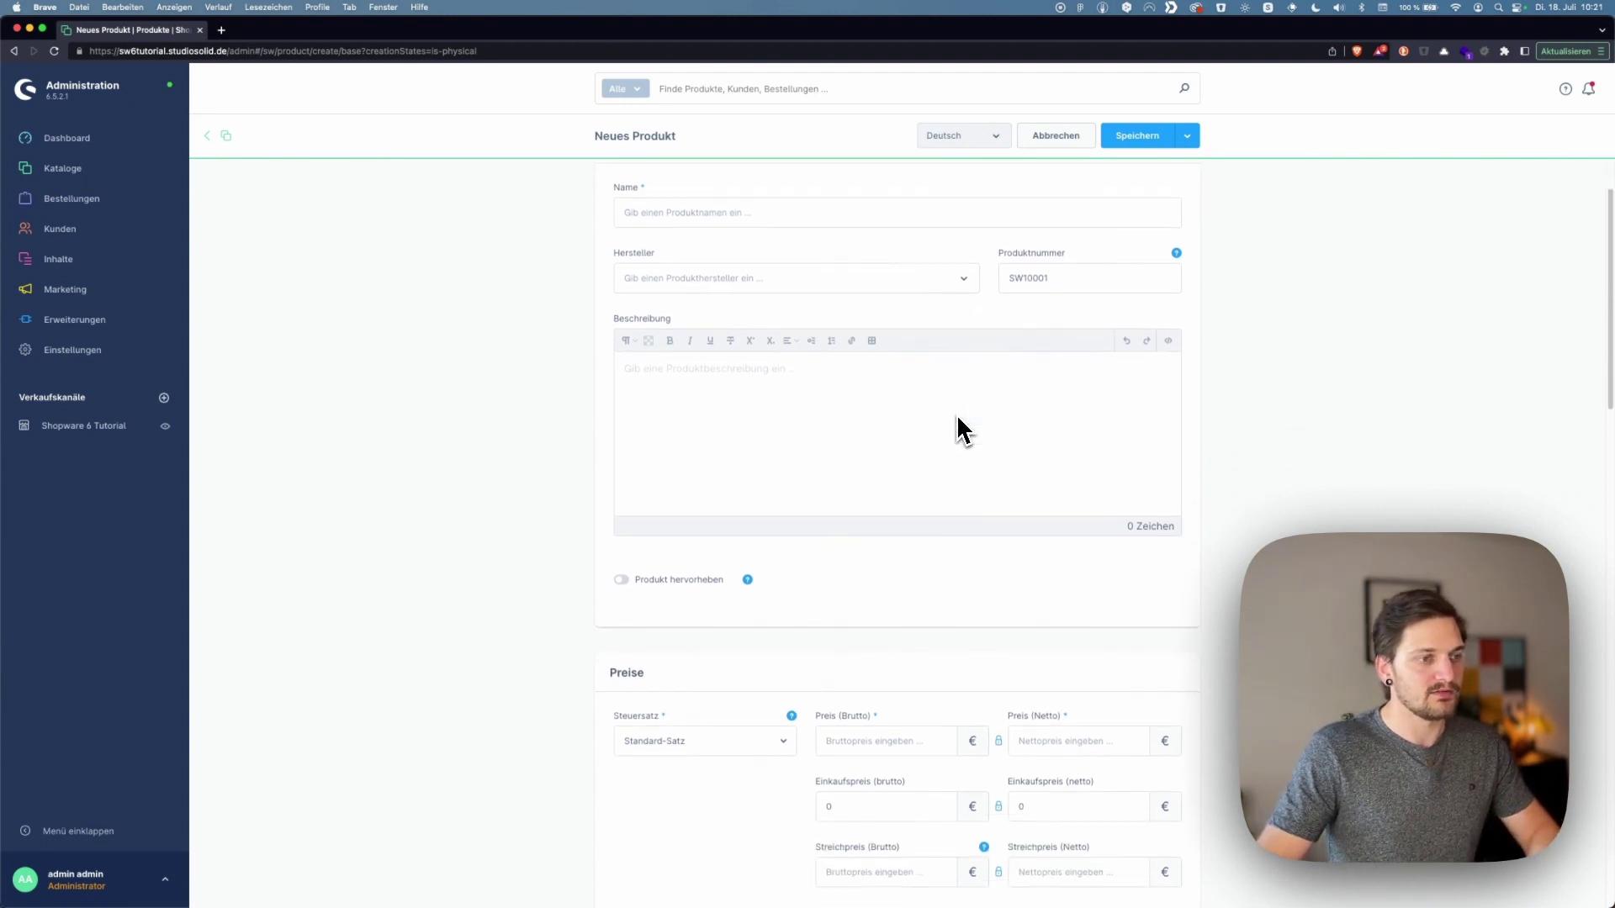
scroll(958, 431, "down", 20)
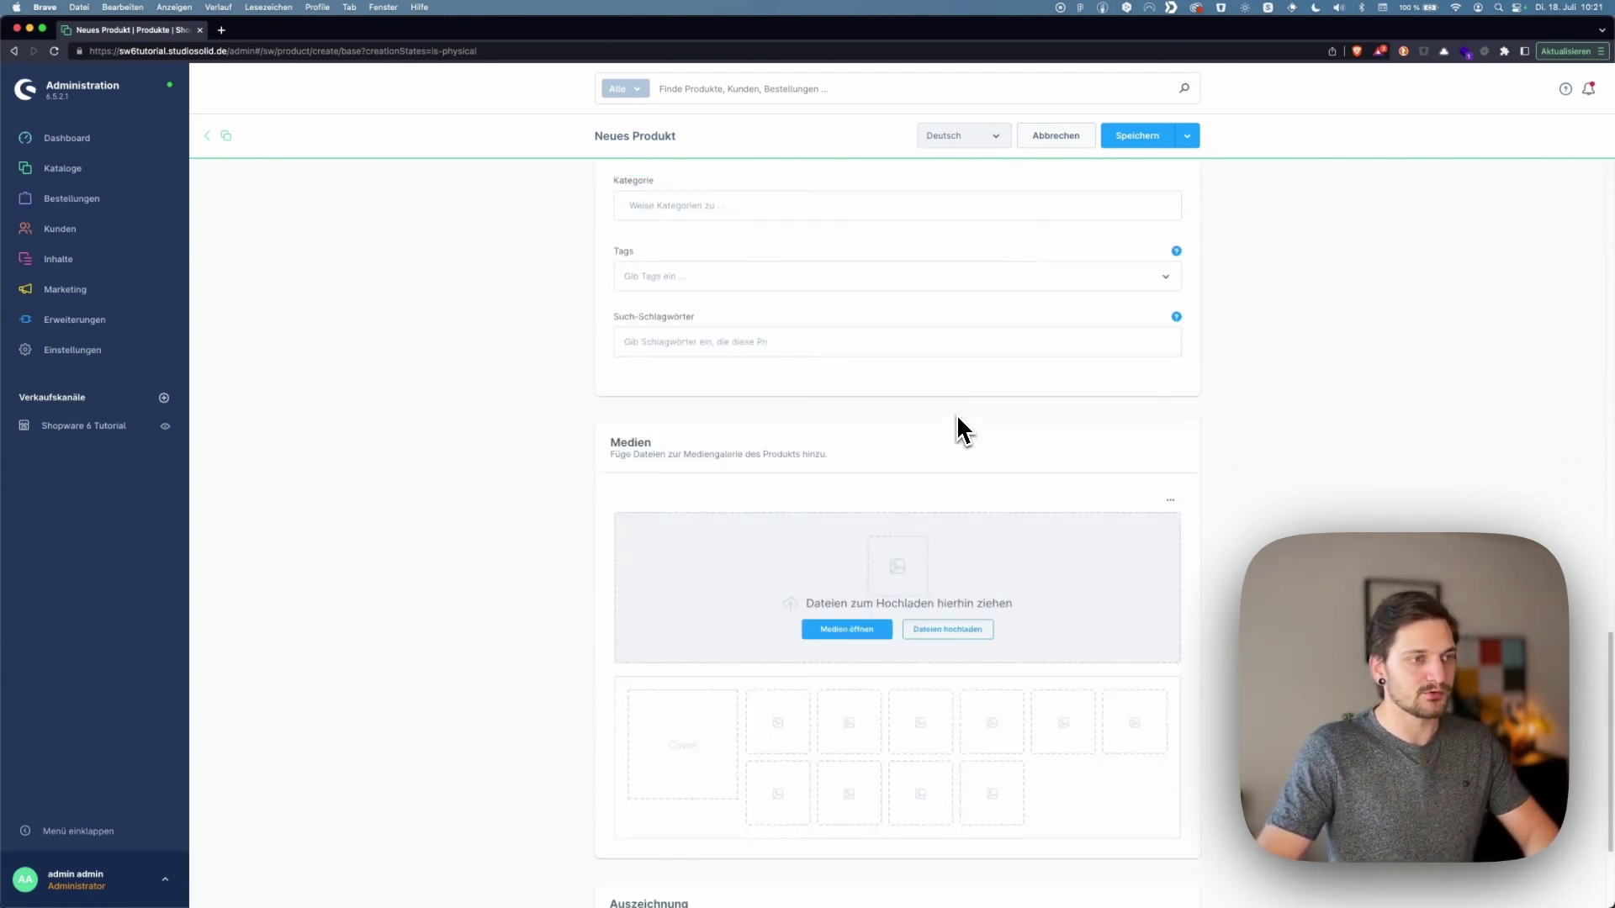
scroll(958, 419, "up", 20)
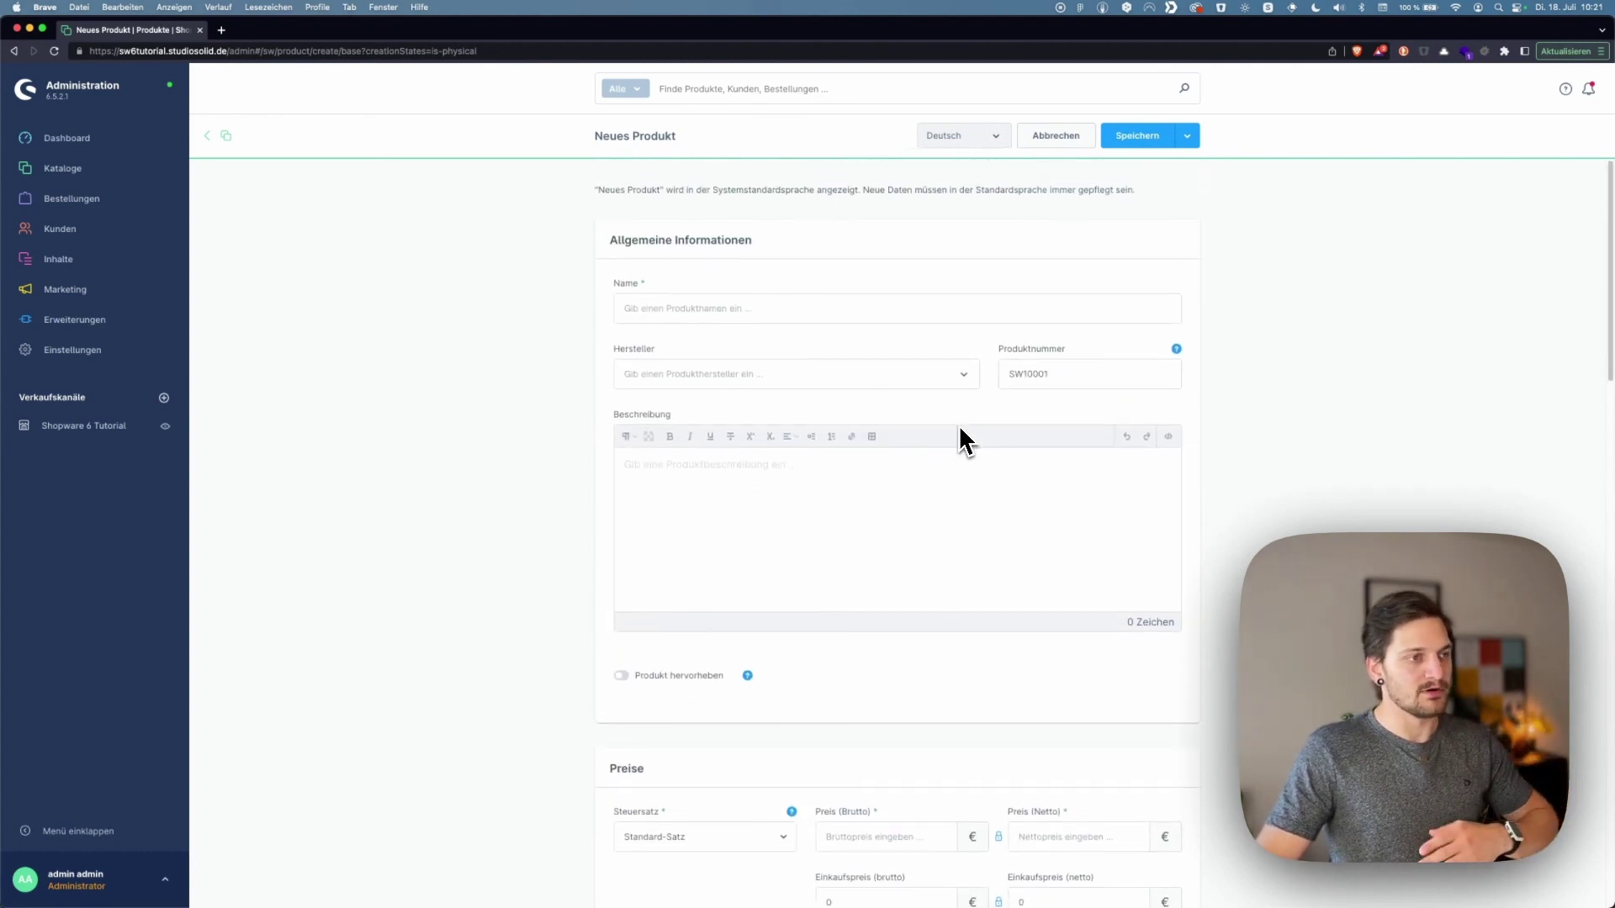
left_click(880, 309)
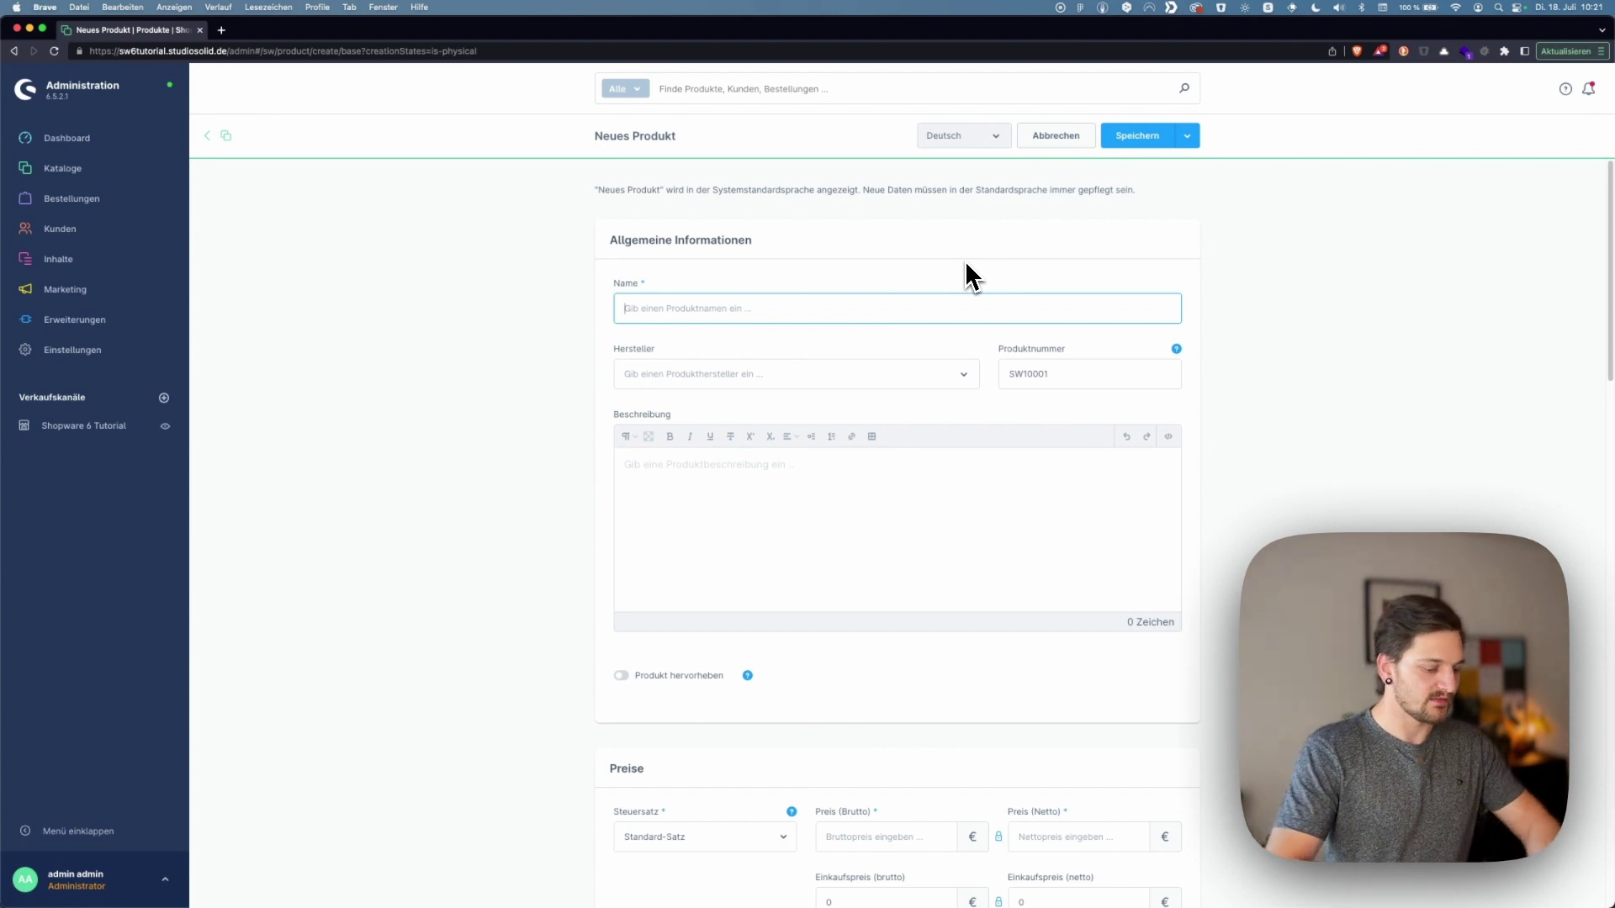
type("T-Shirt")
Check which manufacturers the product can be assigned to, and open the manufacturer overview in a separate browser tab
left_click(959, 373)
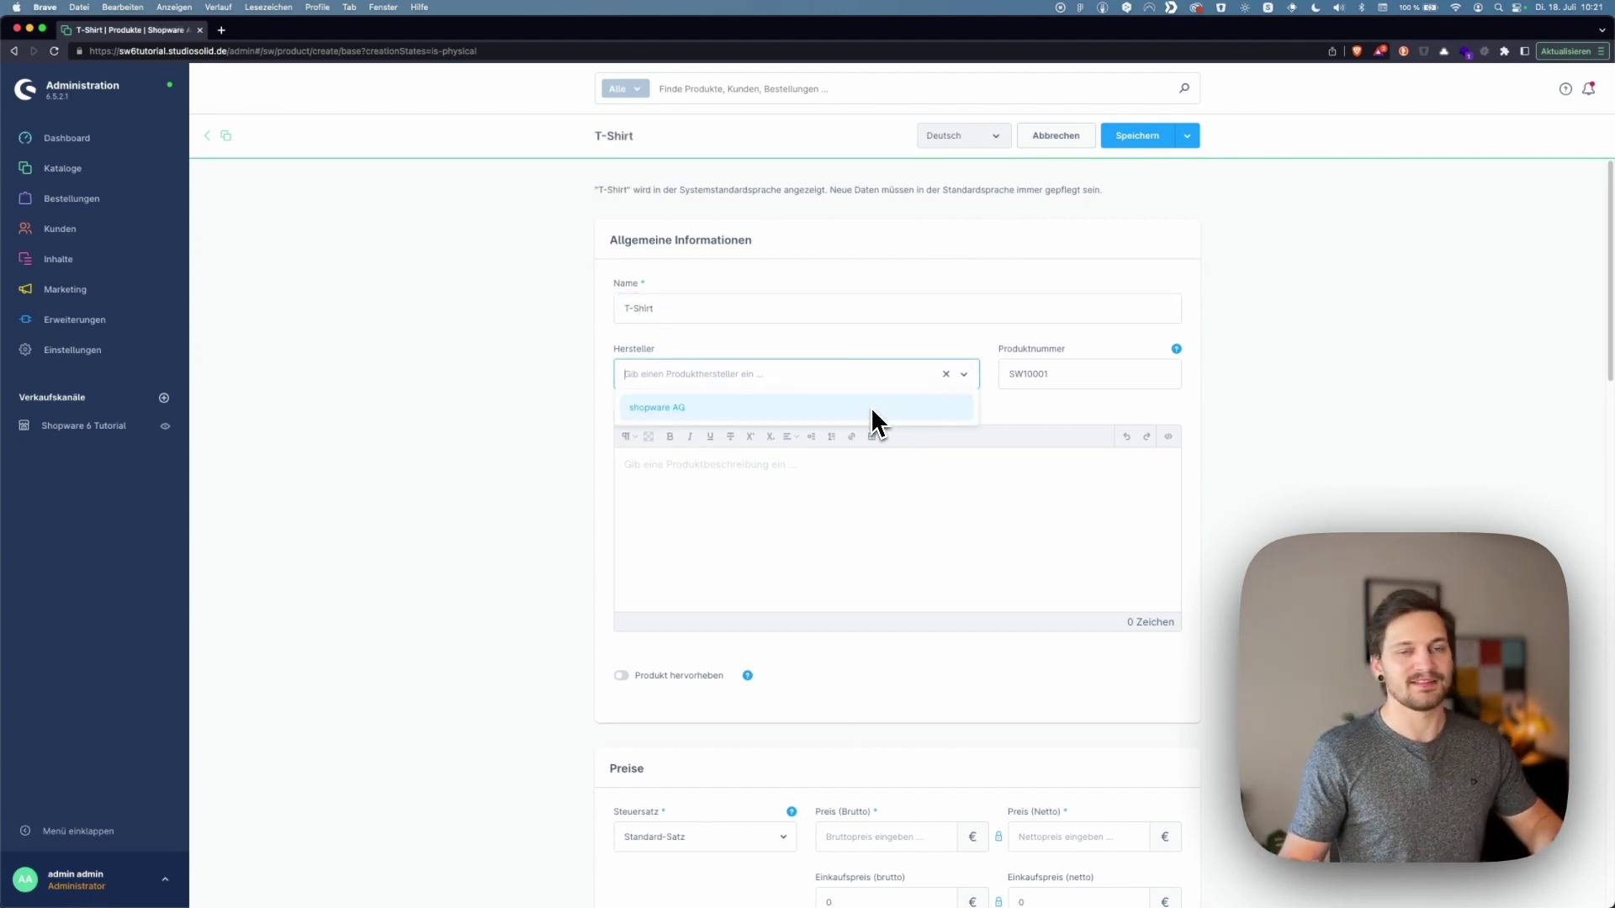
left_click(897, 362)
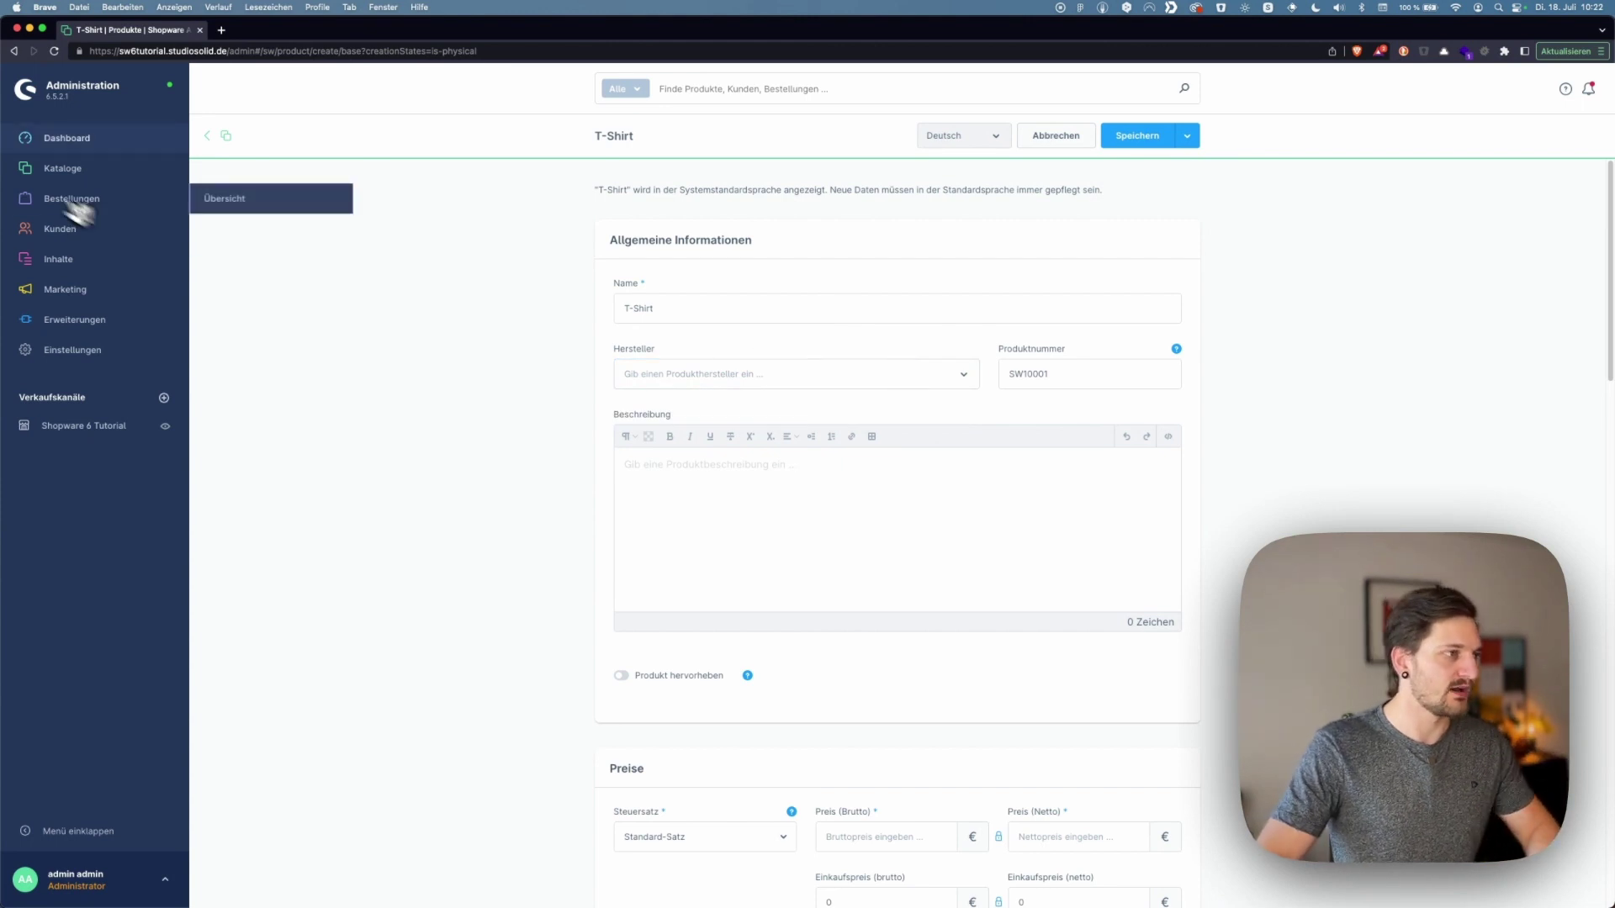
left_click(82, 171)
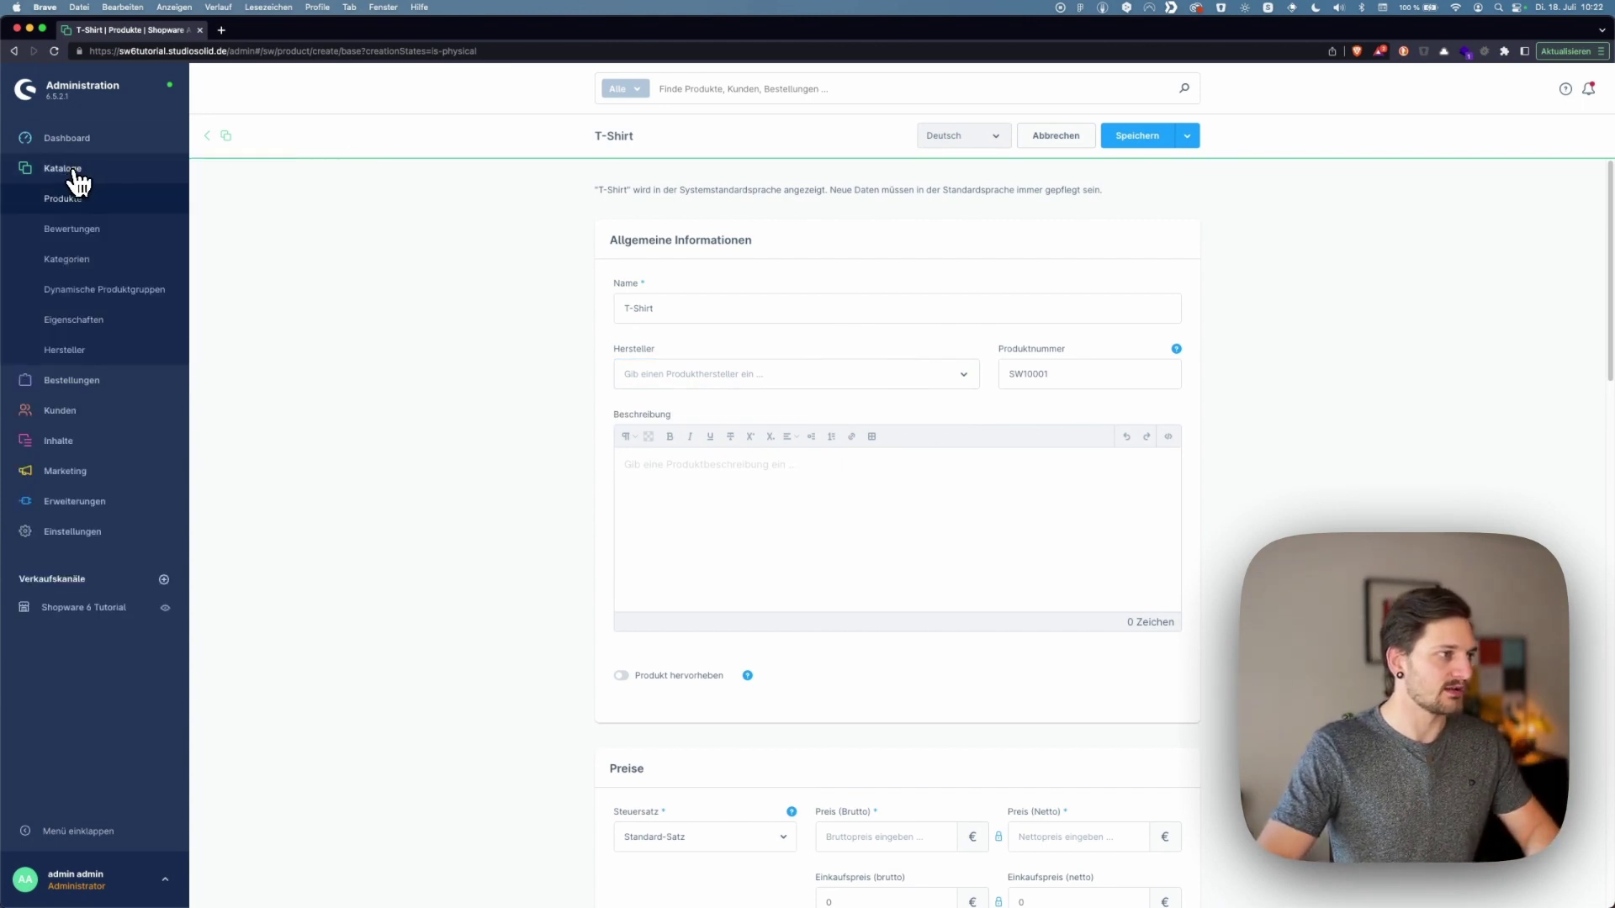
right_click(87, 354)
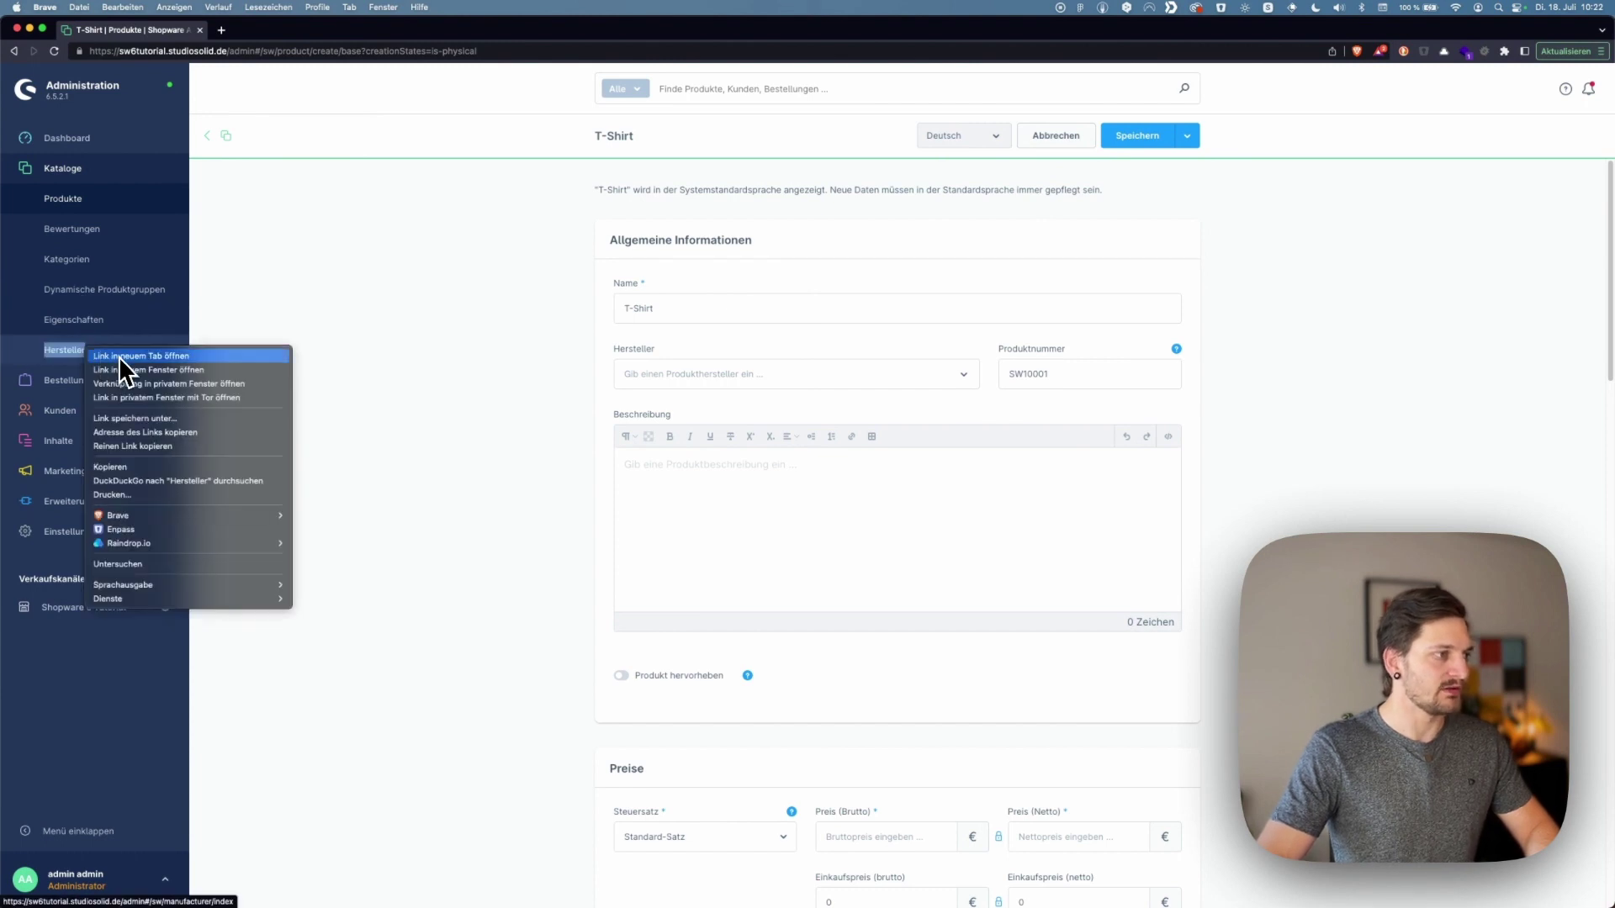
left_click(116, 360)
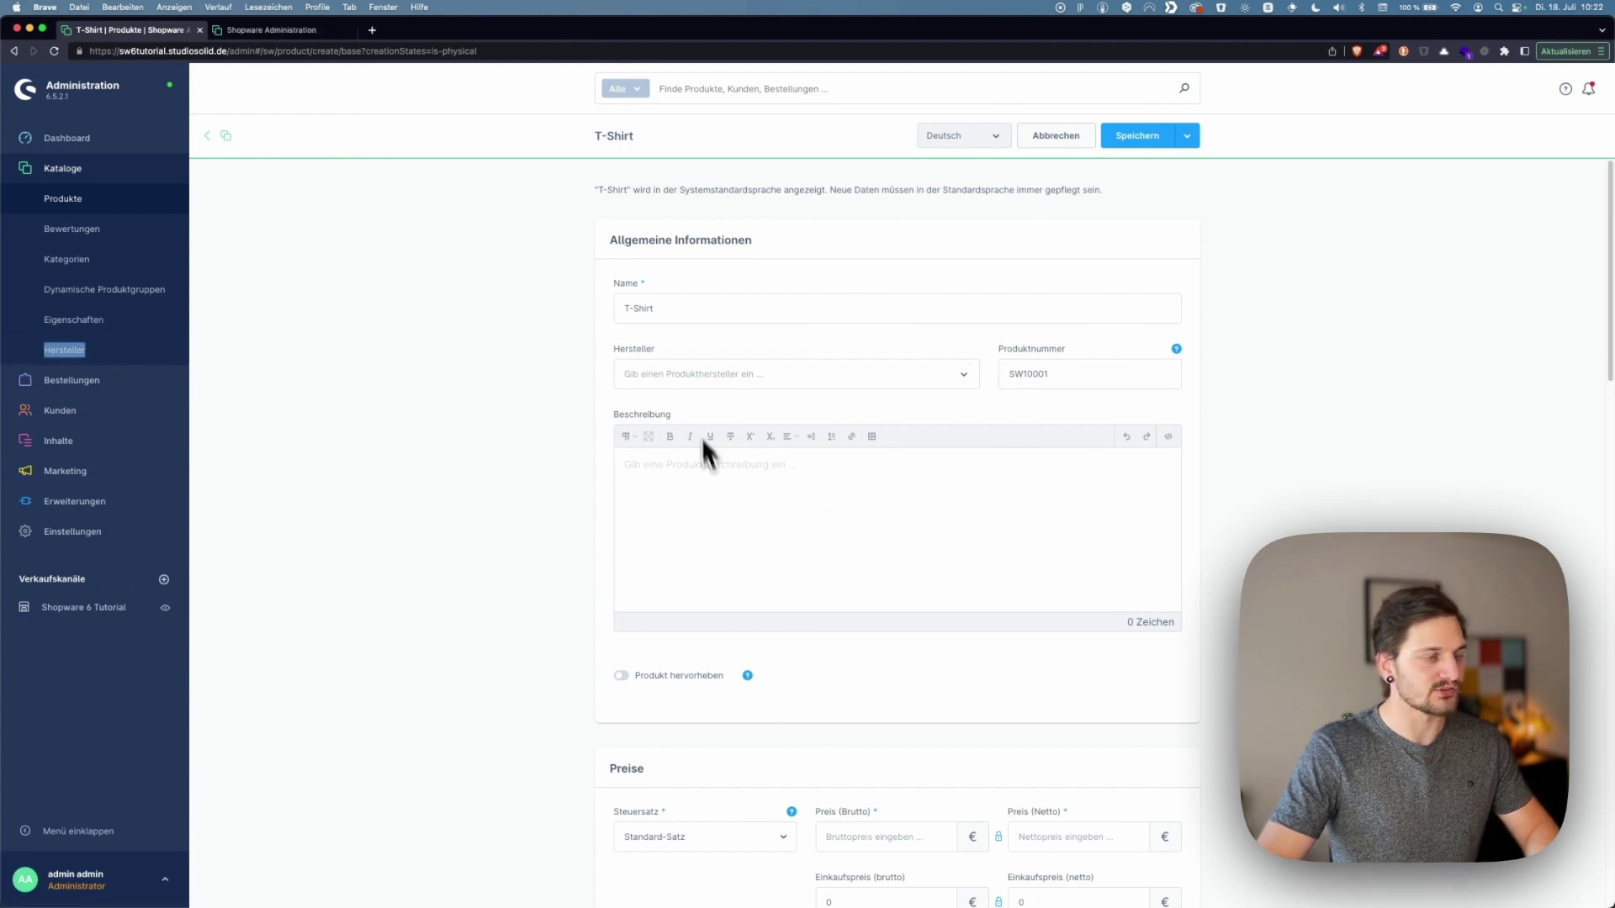
left_click(299, 31)
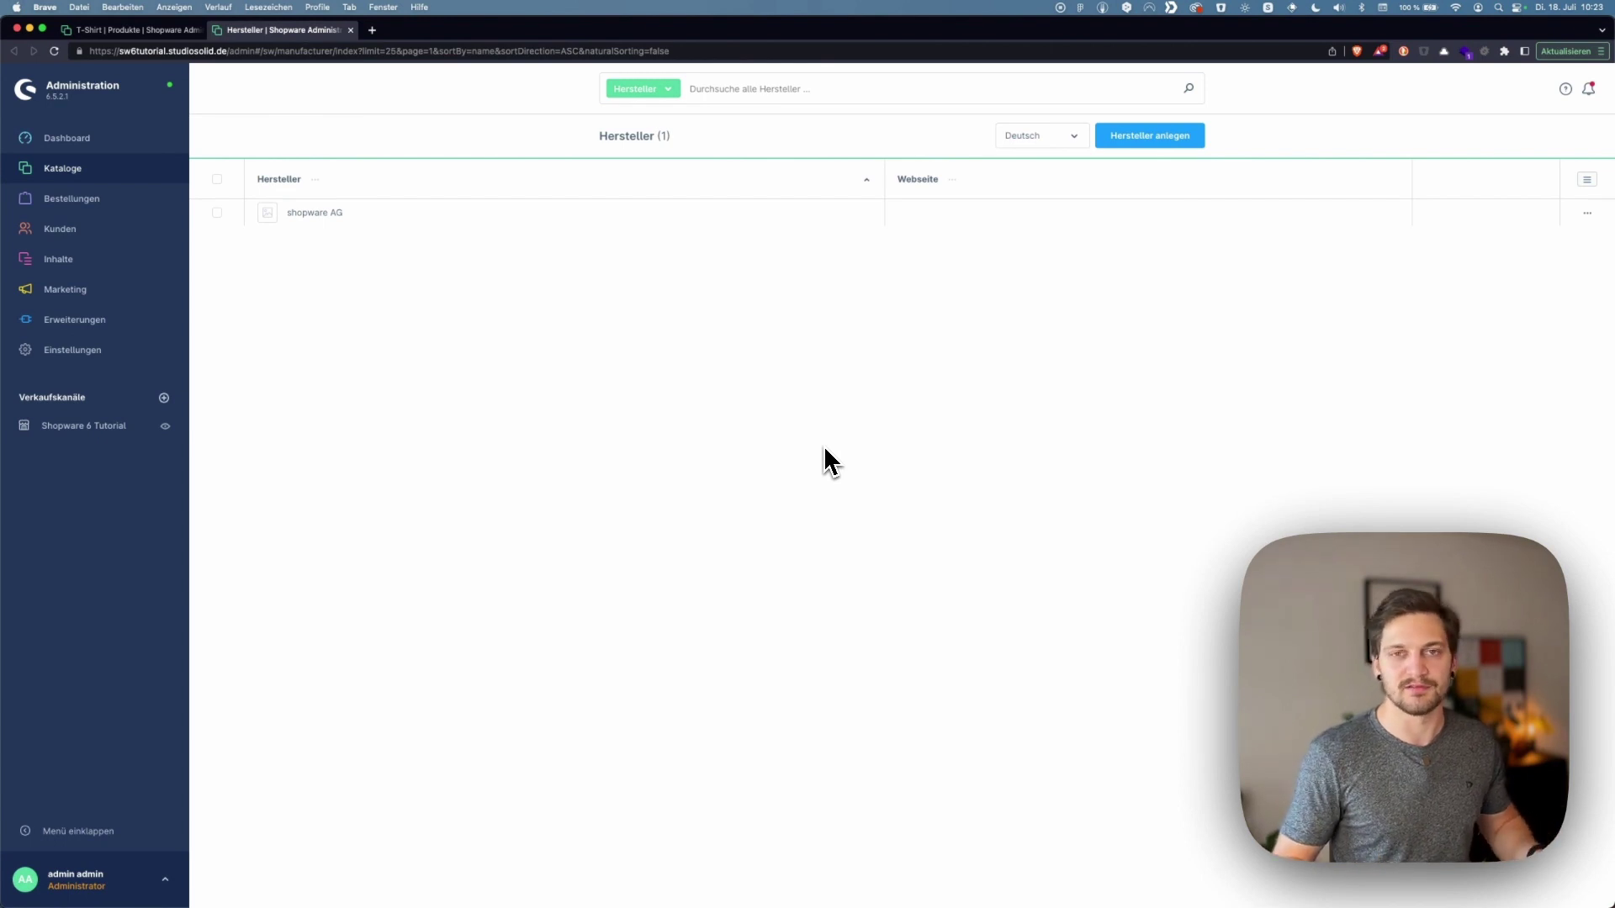
left_click(1167, 136)
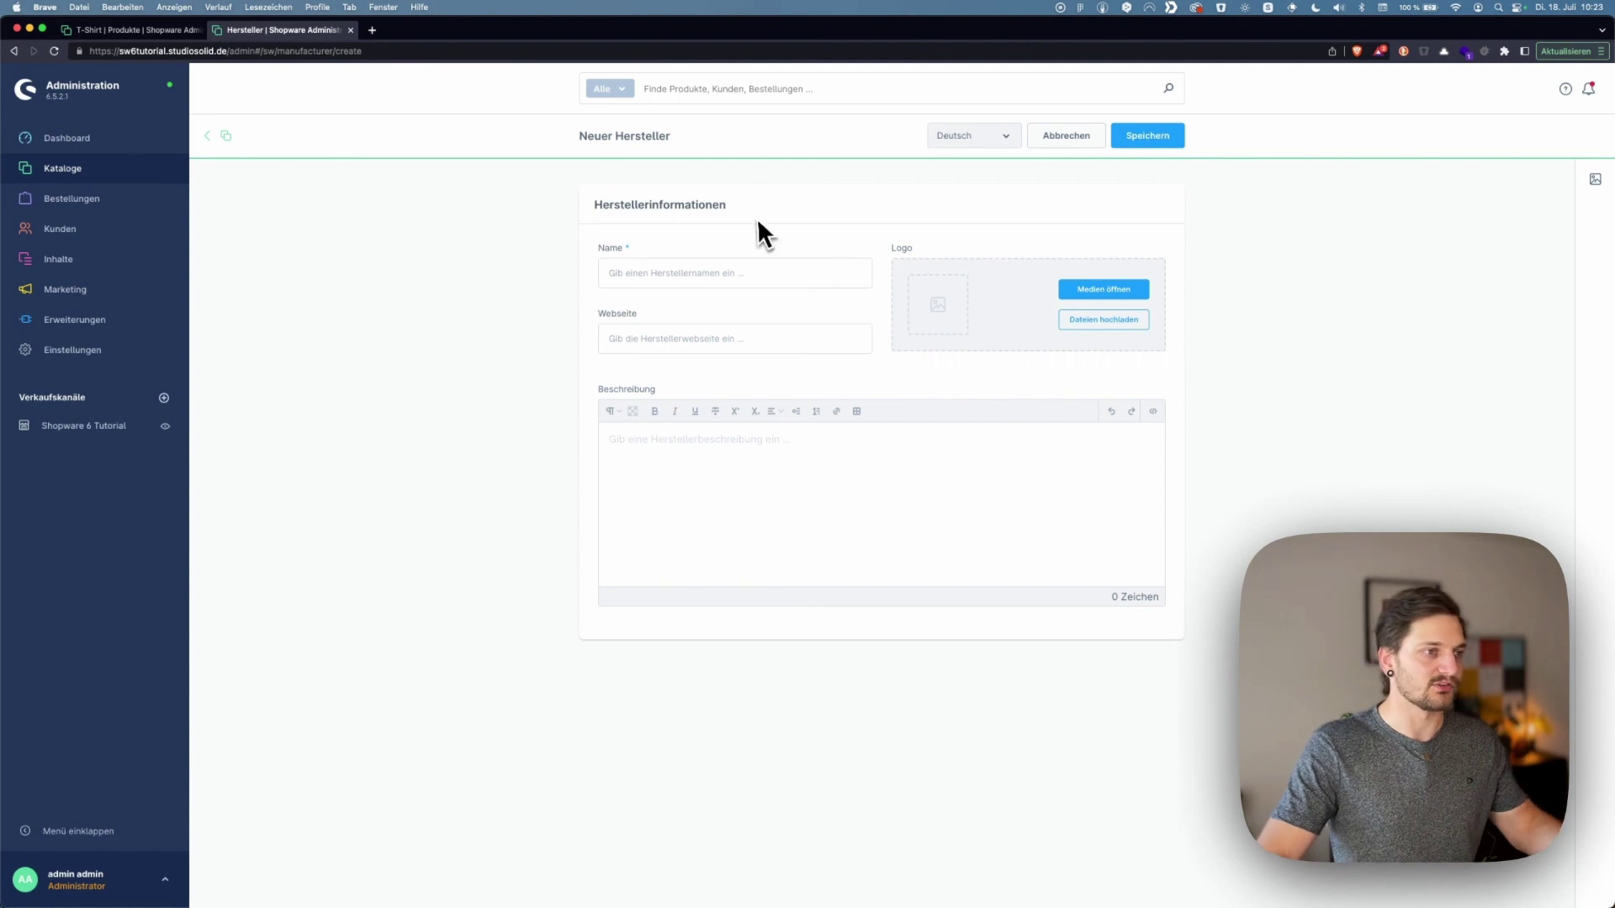
left_click(753, 271)
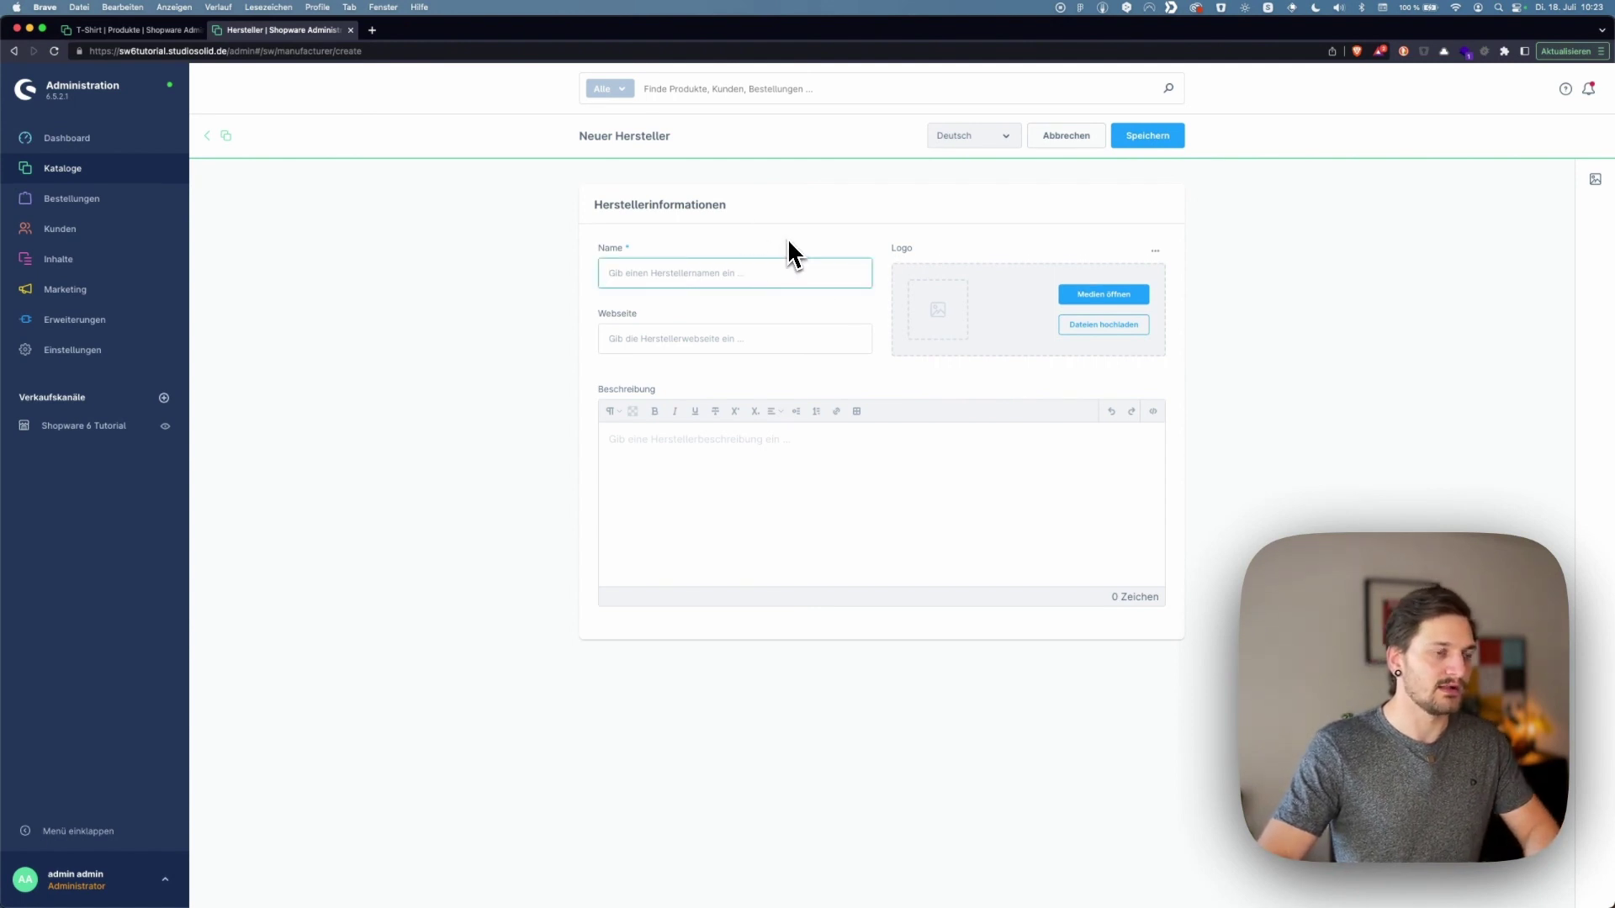
type("Studio Solid")
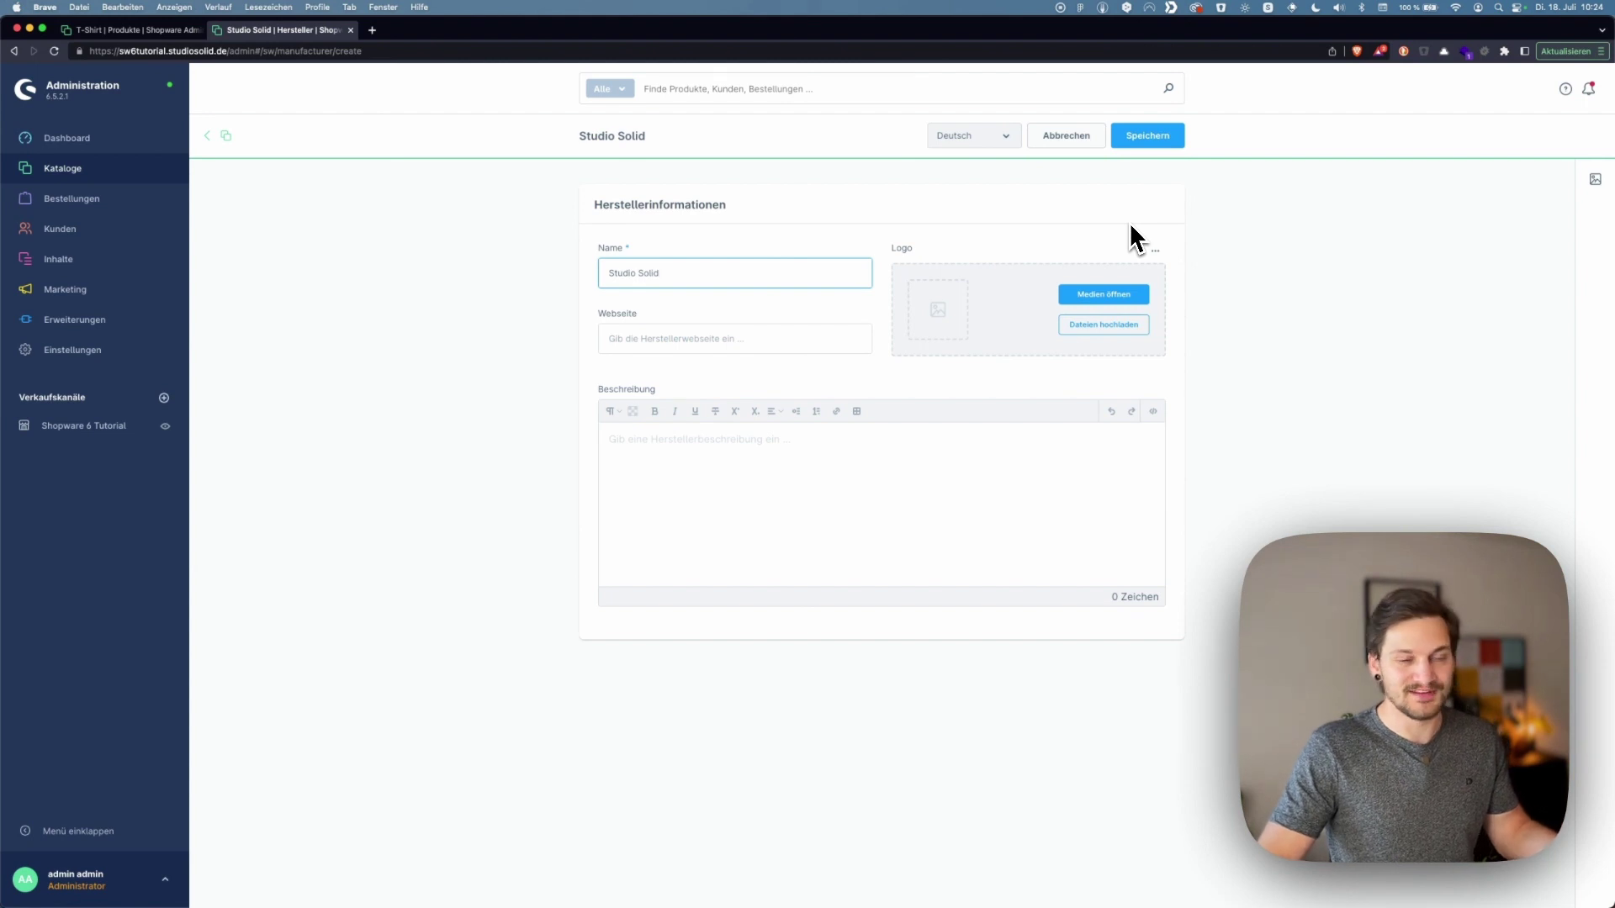
key("Tab")
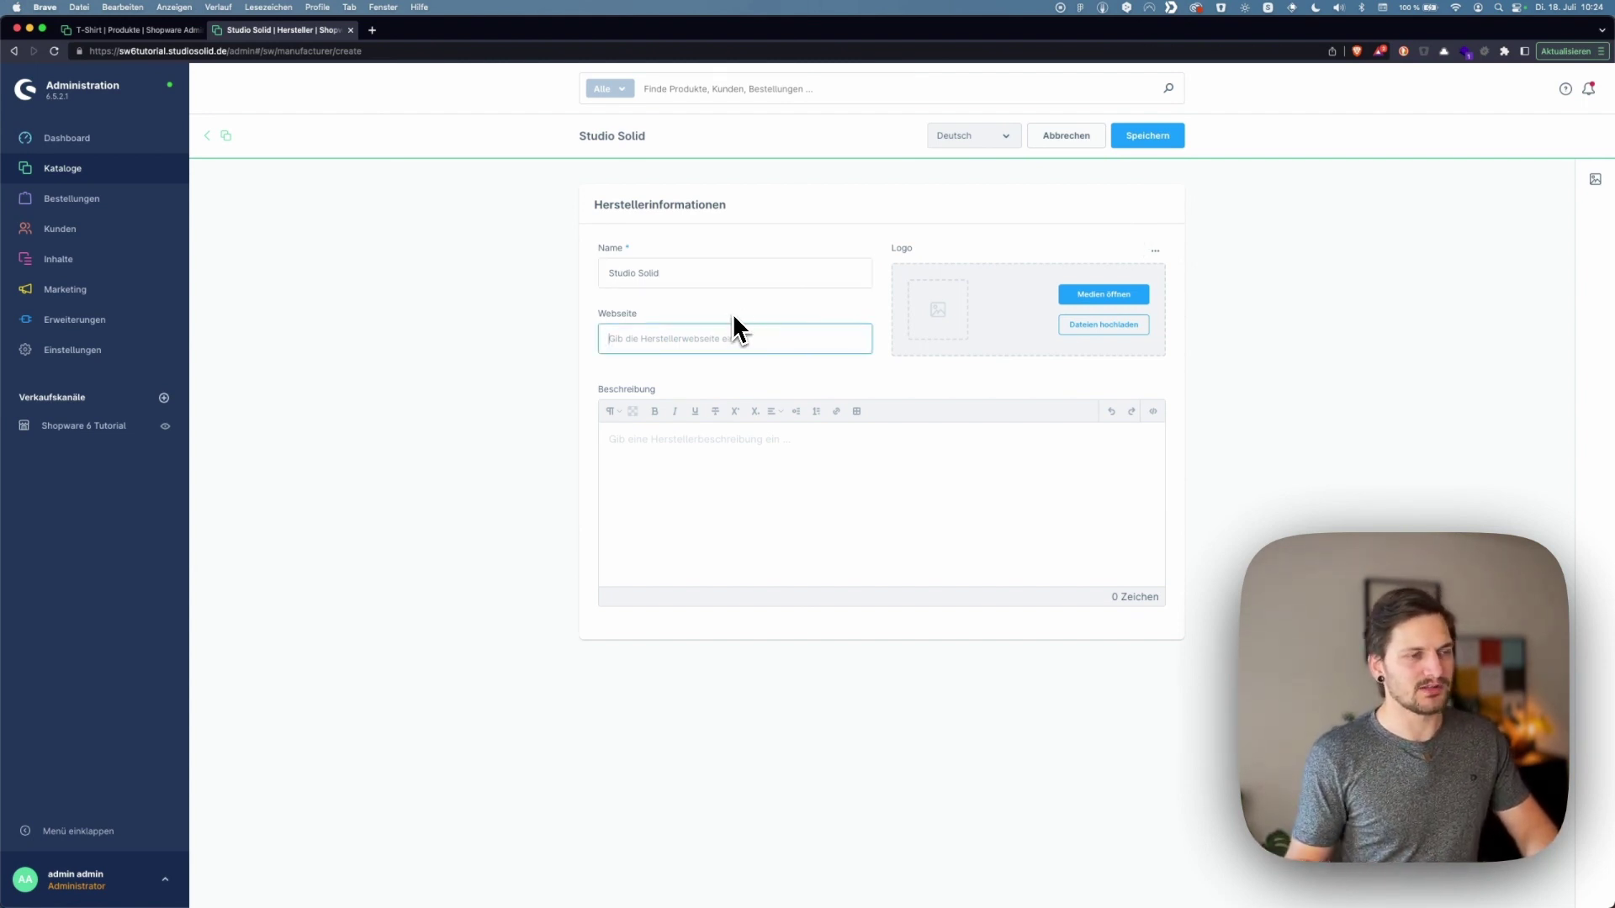
type("http")
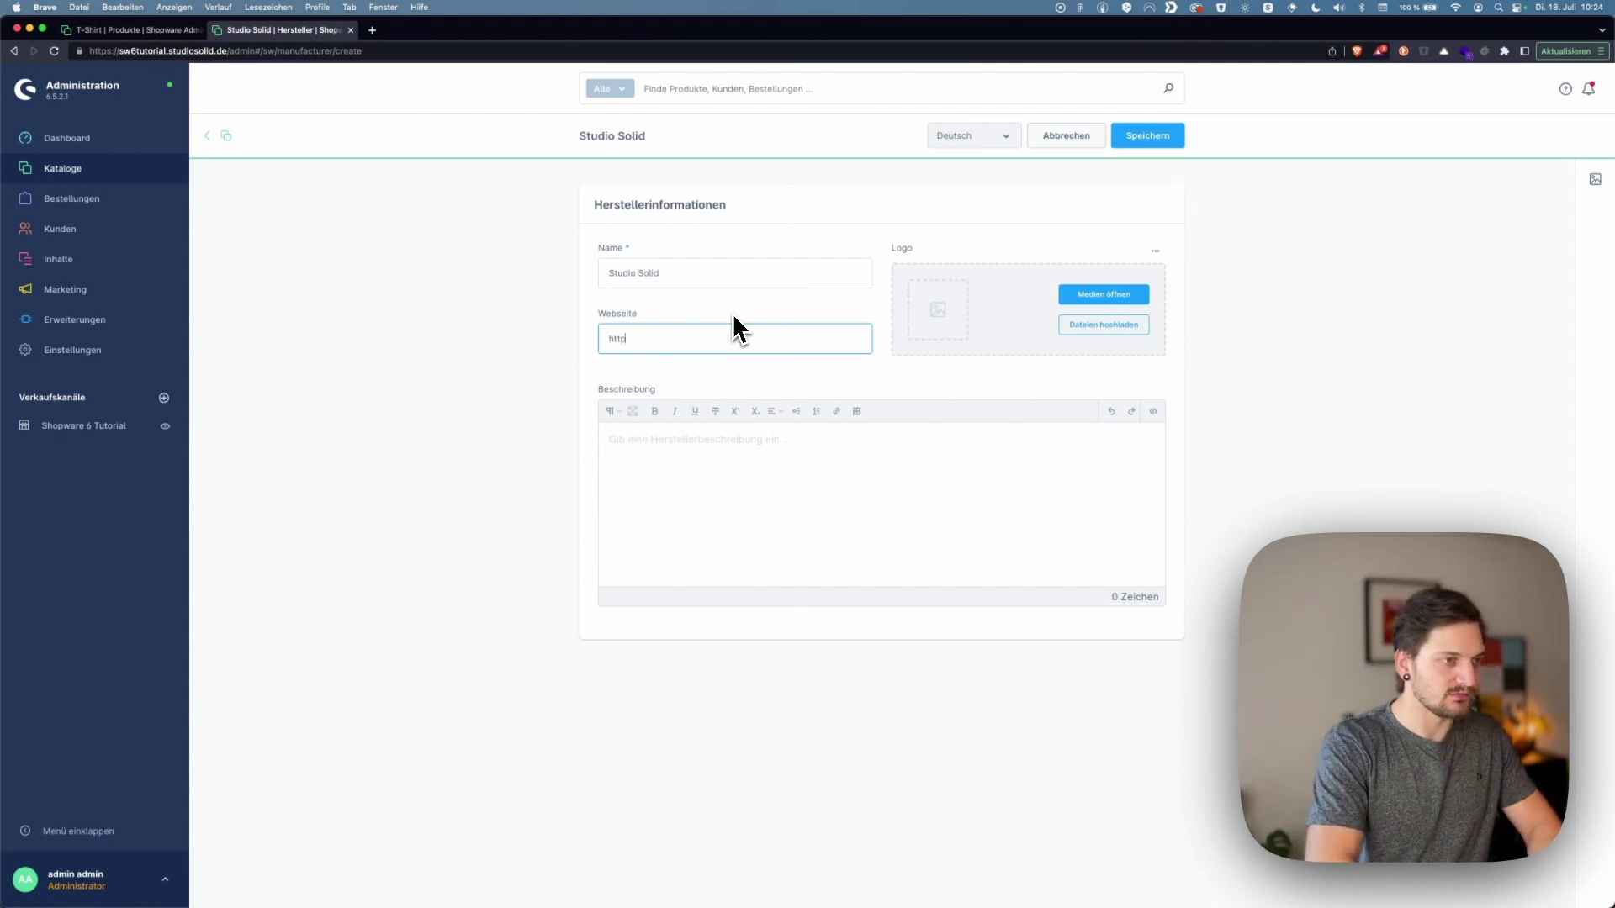
type("s://www.studiosolid.de")
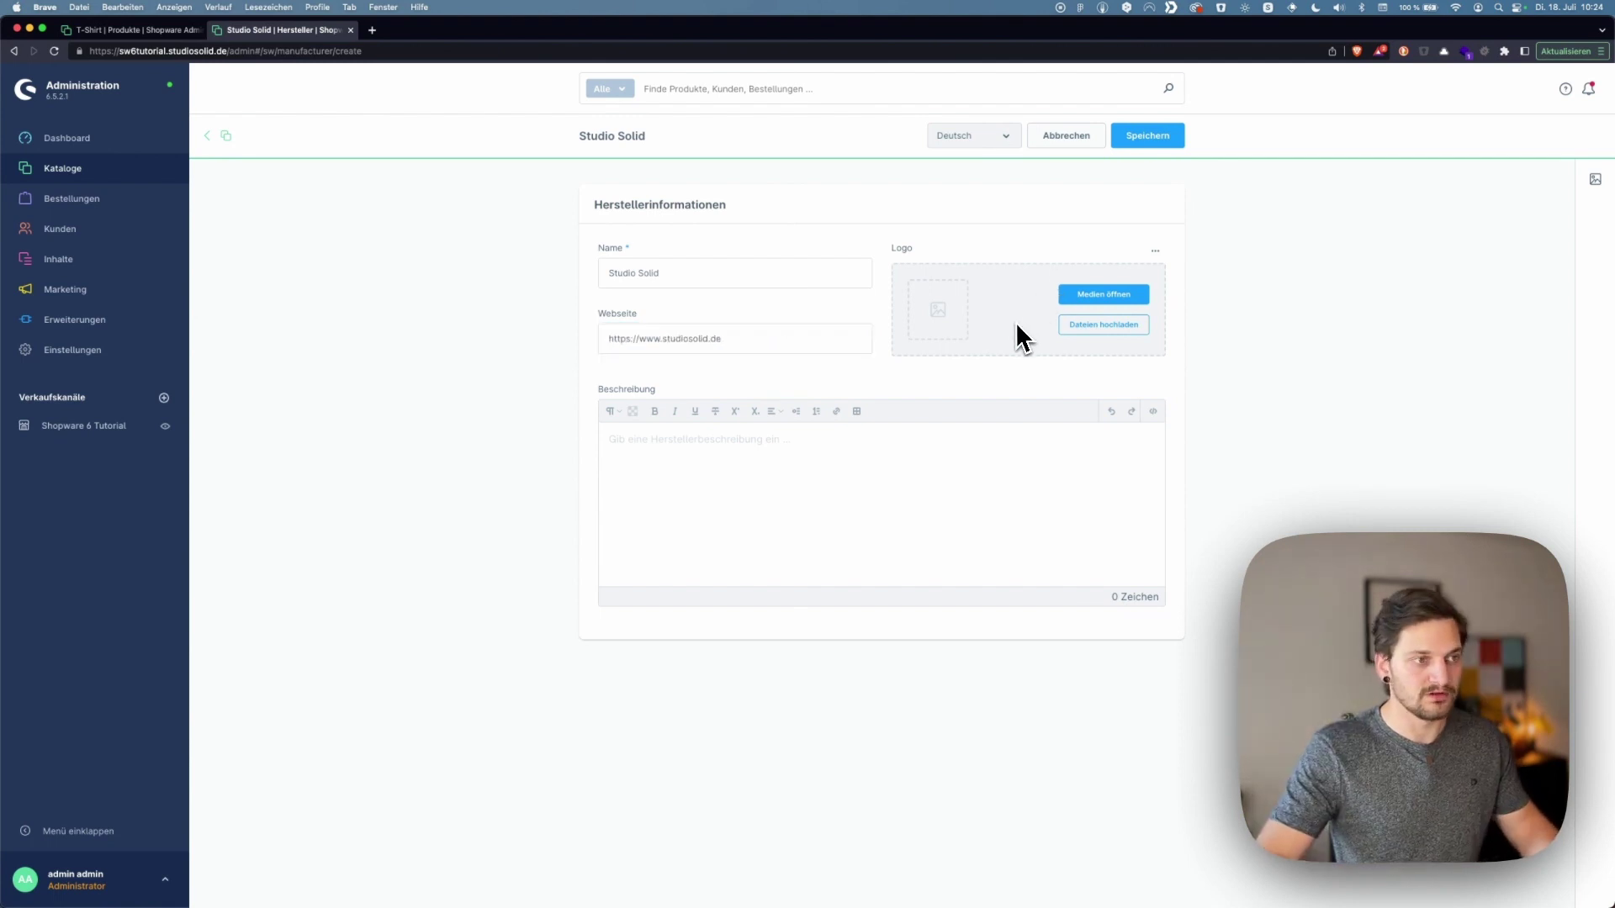
Add the blue S logo and the description beginning "Wir von Studio Solid sind ein Design-Studio" to the manufacturer, and save it
left_click(1157, 539)
left_click_drag(1061, 450, 973, 303)
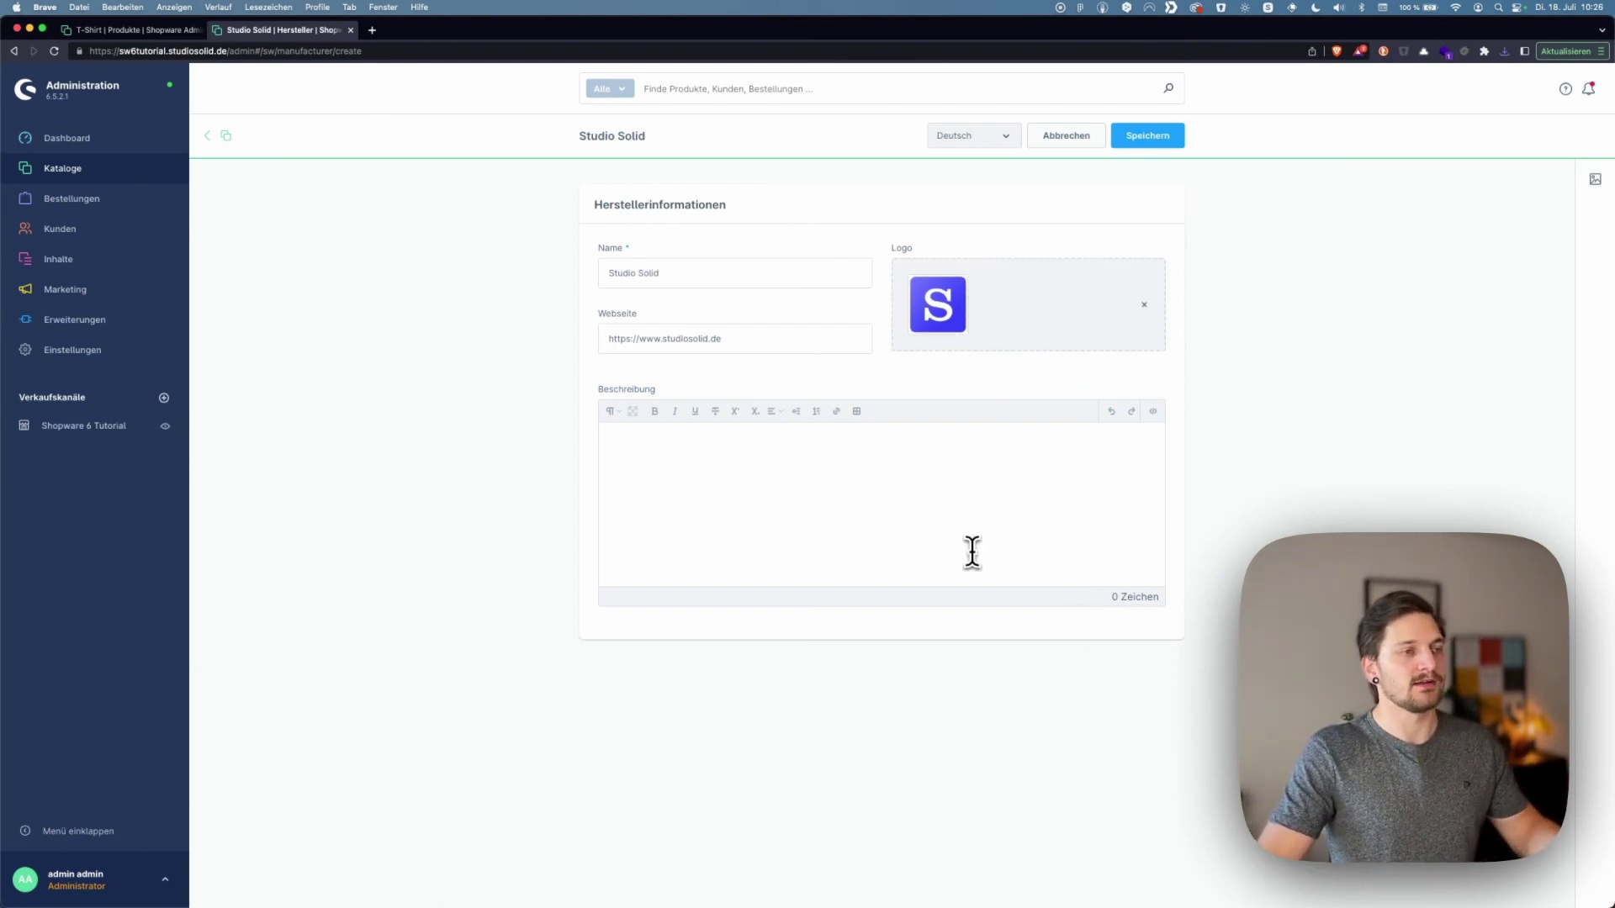
type("Wir von Studio Solid sind ein Design-Studio mit Fokus auf Shopware 6 Entwicklung und Programmierung. Mit unserer Expertise konzipieren, gestalten und entwickeln wir hochwertige Plugins für Shopware 6, die den Anforderungen moderner Online-Shops gerecht werden. Wir bieten sowohl vorgefertigte Plugins, die im Shopware Store erhältlich sind, als auch Programmierung individueller Plugins und Themes an. Dank unserer umfassenden Erfahrung in der Shopware 6 Plugin Entwicklung können wir maßgeschneiderte Lösungen bieten, die die Funktionalität und Benutzererfahrung deines Shopware 6 Online-Shops verbessern. Unsere Fokussierung auf durchdachte Konzeption und bestmögliche Usability und User Experience stellt sicher, dass unsere Plugins dafür sorgen, dass Shopware 6 Online-Shops reibungslos funktionieren und ihren Kunden ein ansprechendes Einkaufserlebnis bieten. Egal ob es um die Programmierung von Shopware 6 Plugins, die Entwicklung eines Online-Shops auf Shopware 6 Basis oder das Design eines individuellen Shopware 6 Themes geht, wir sind der ideale Partner für Unternehmen, die ihre Präsenz im E-Commerce erfolgreich ausbauen möchten.")
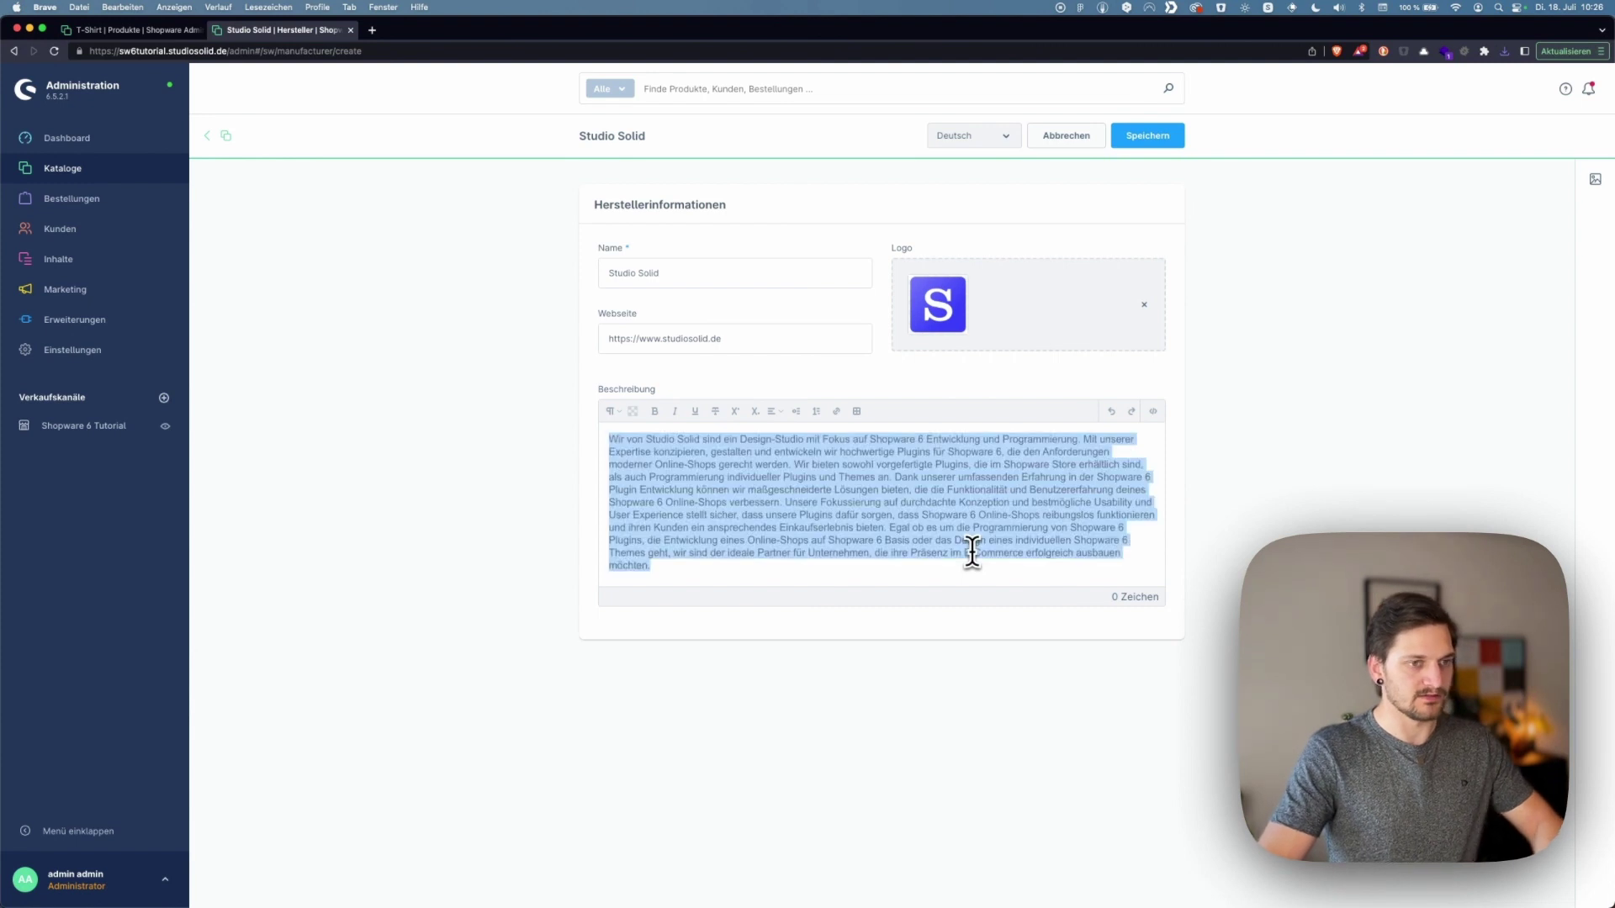
left_click(1211, 539)
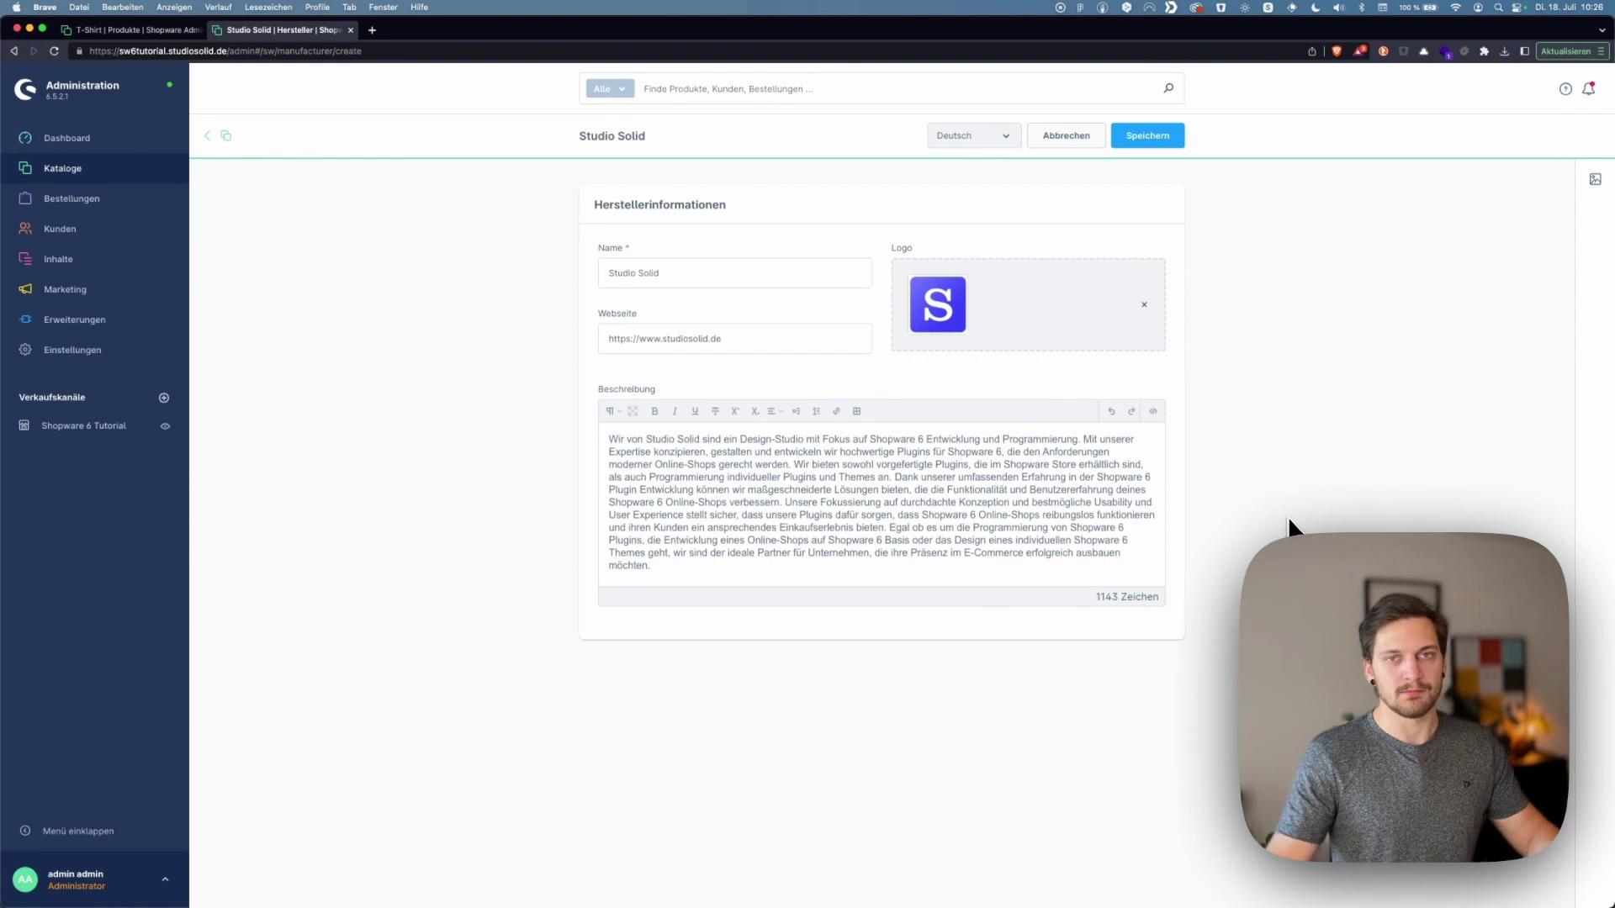
left_click(1148, 135)
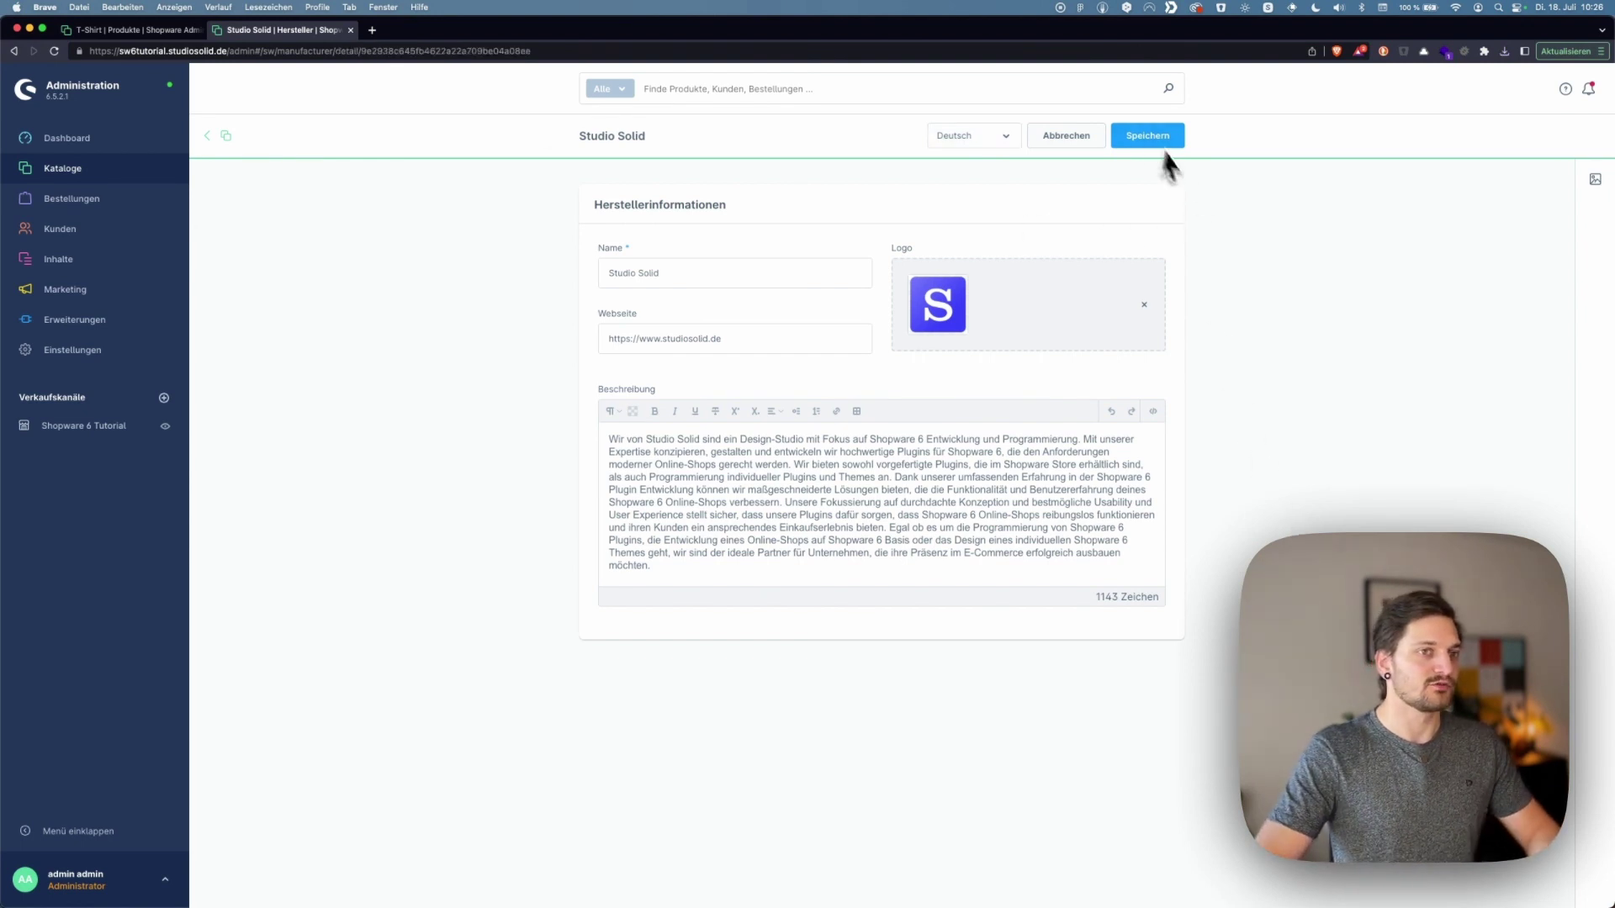
Return to the T-Shirt product and assign Studio Solid as its manufacturer
left_click(350, 29)
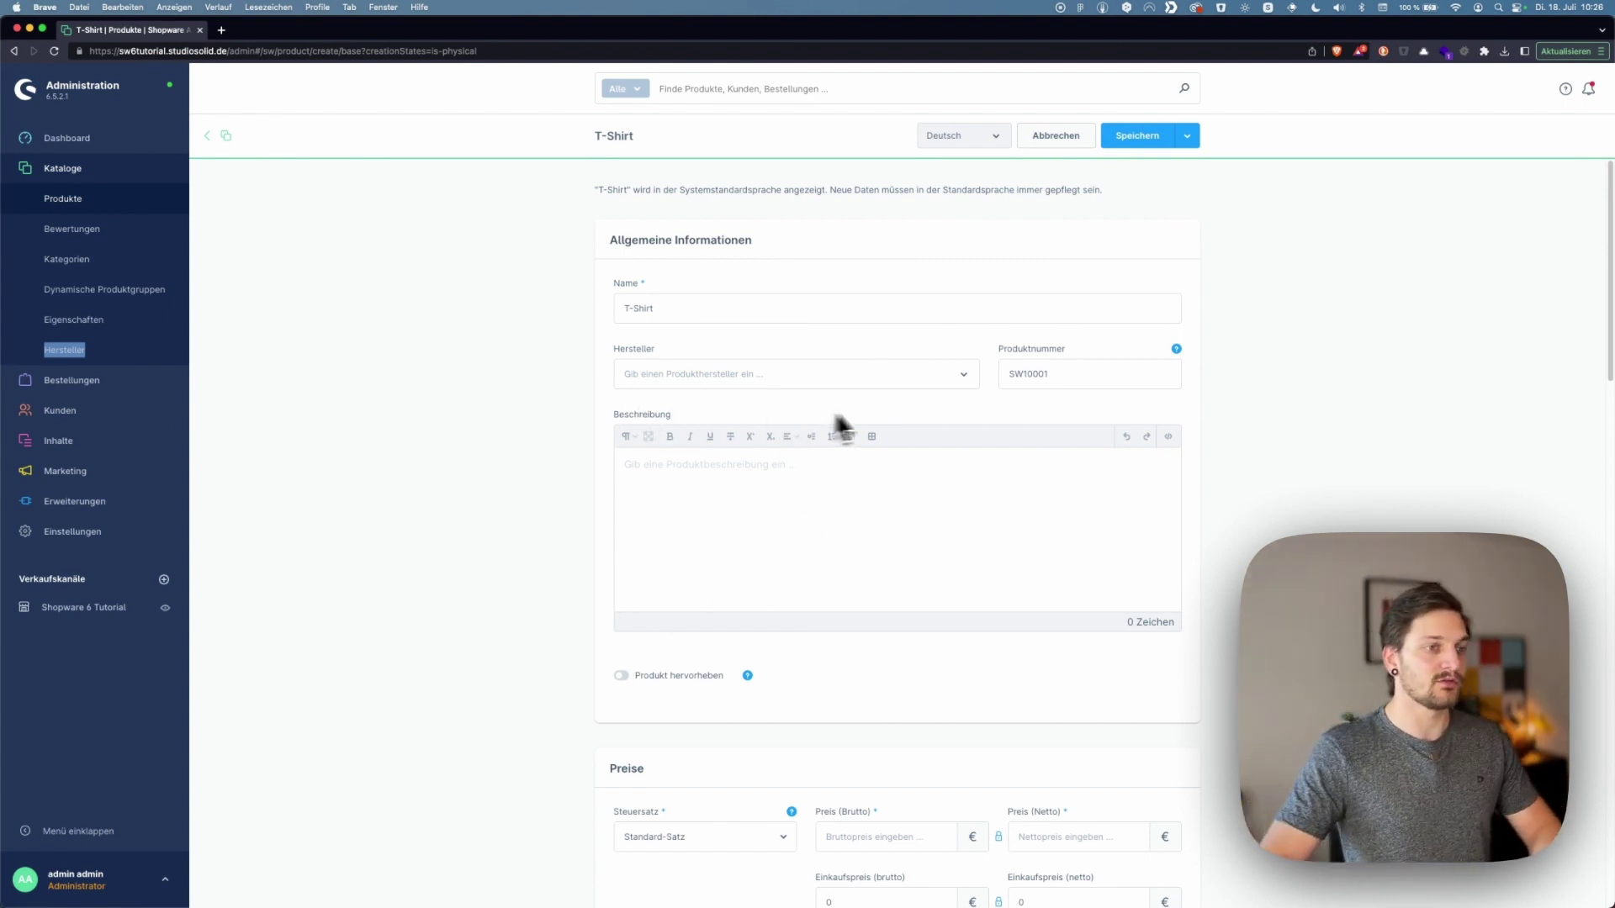
left_click(964, 374)
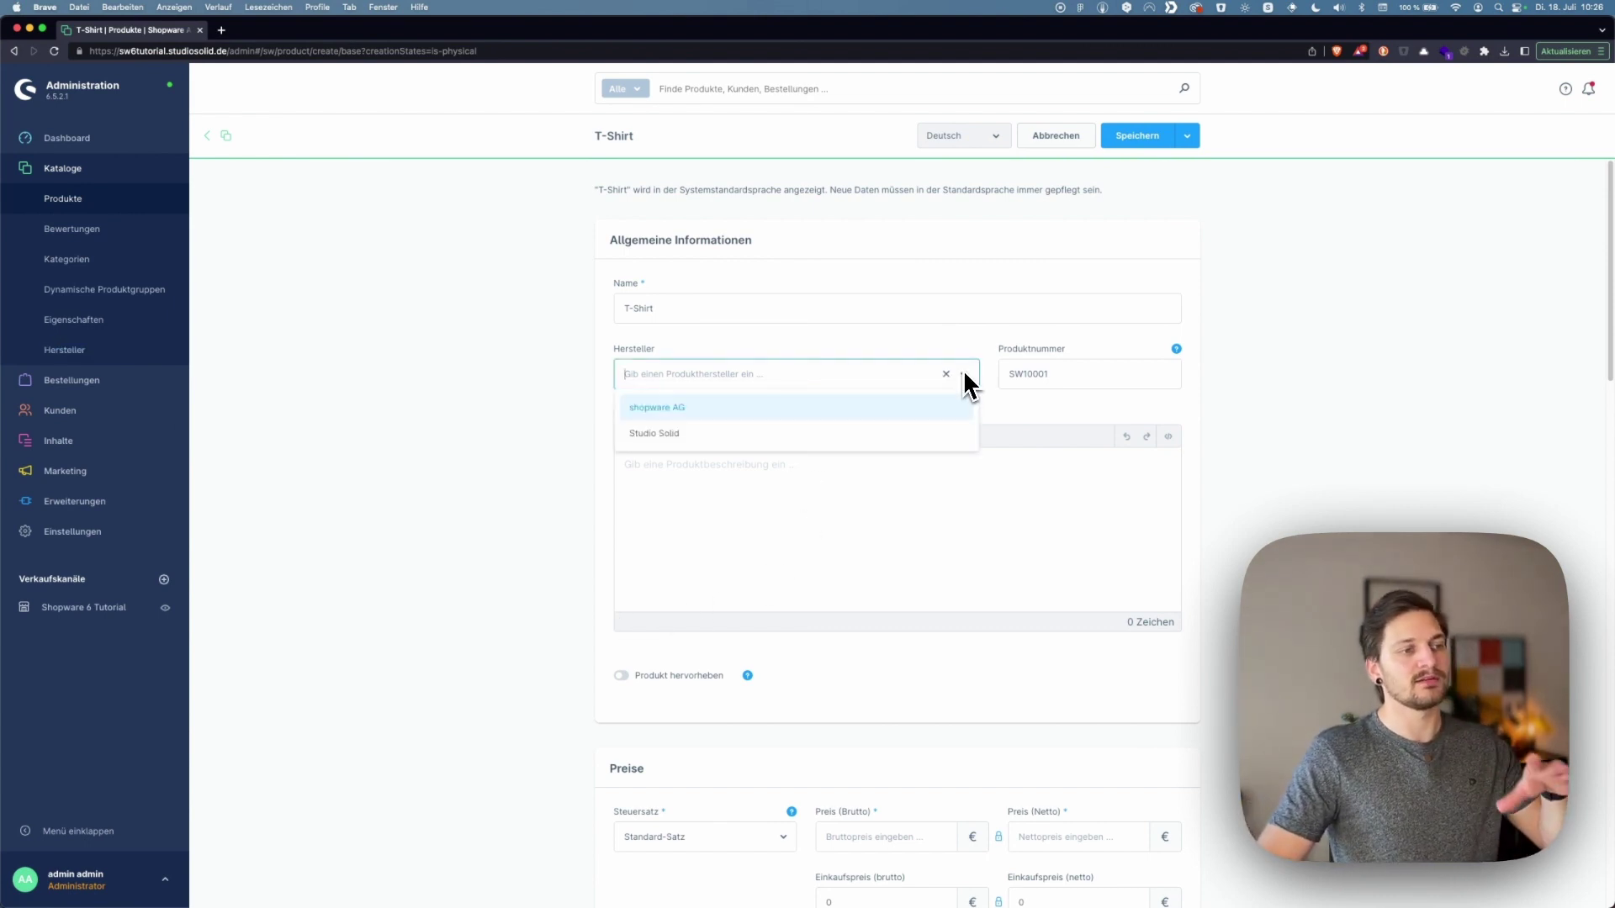
left_click(711, 435)
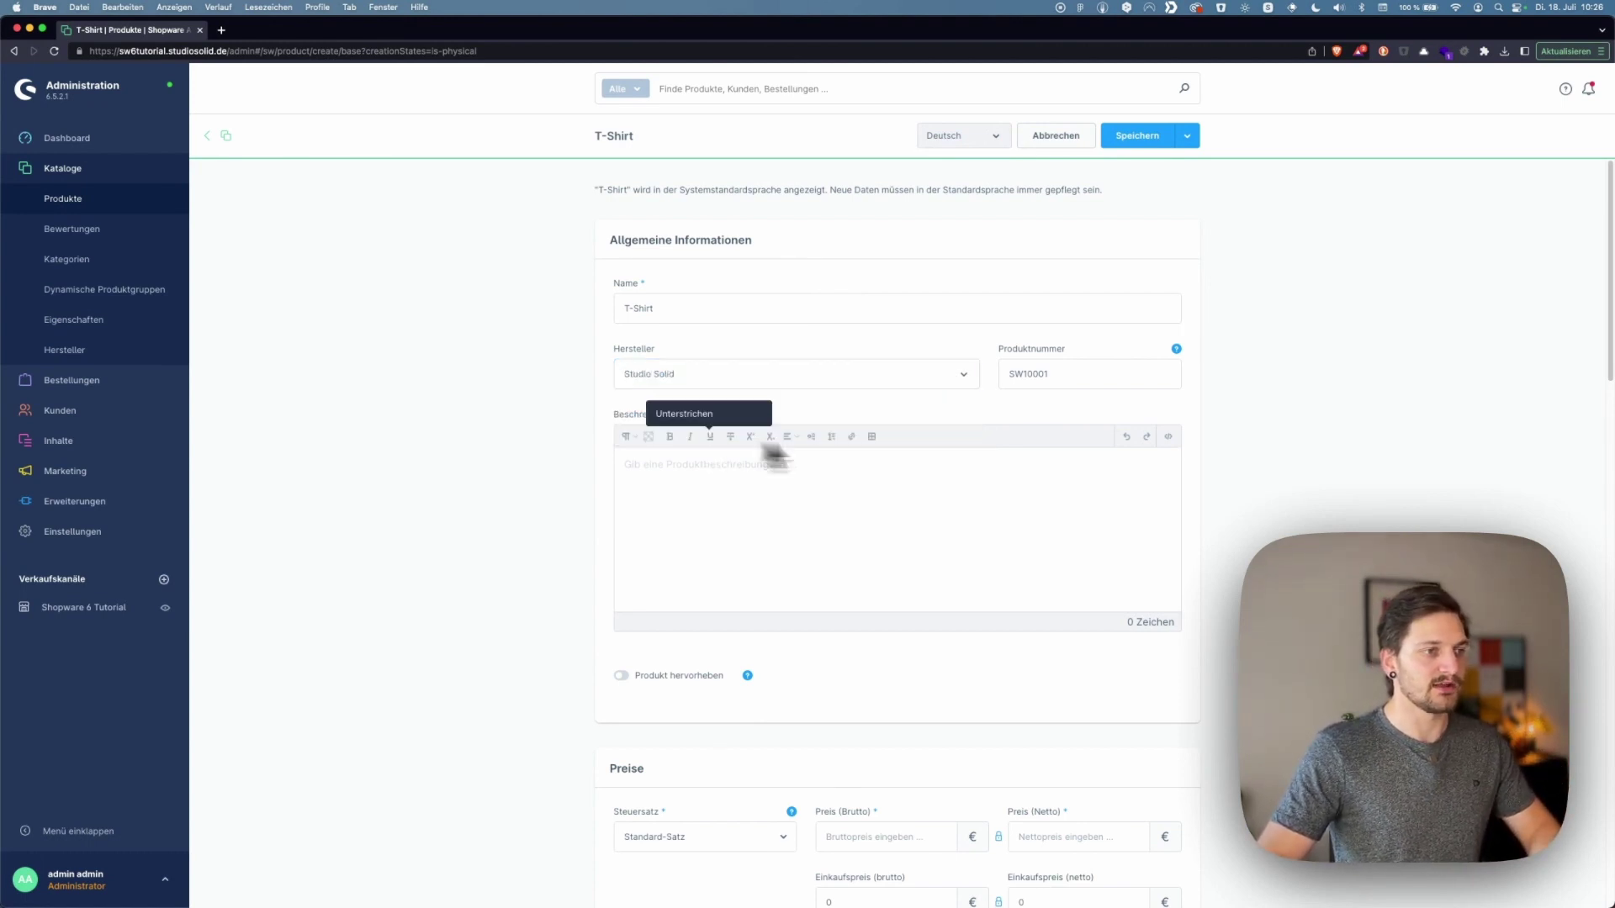
Read the help note on the product number field and open the shop settings in a separate browser tab
left_click(1134, 373)
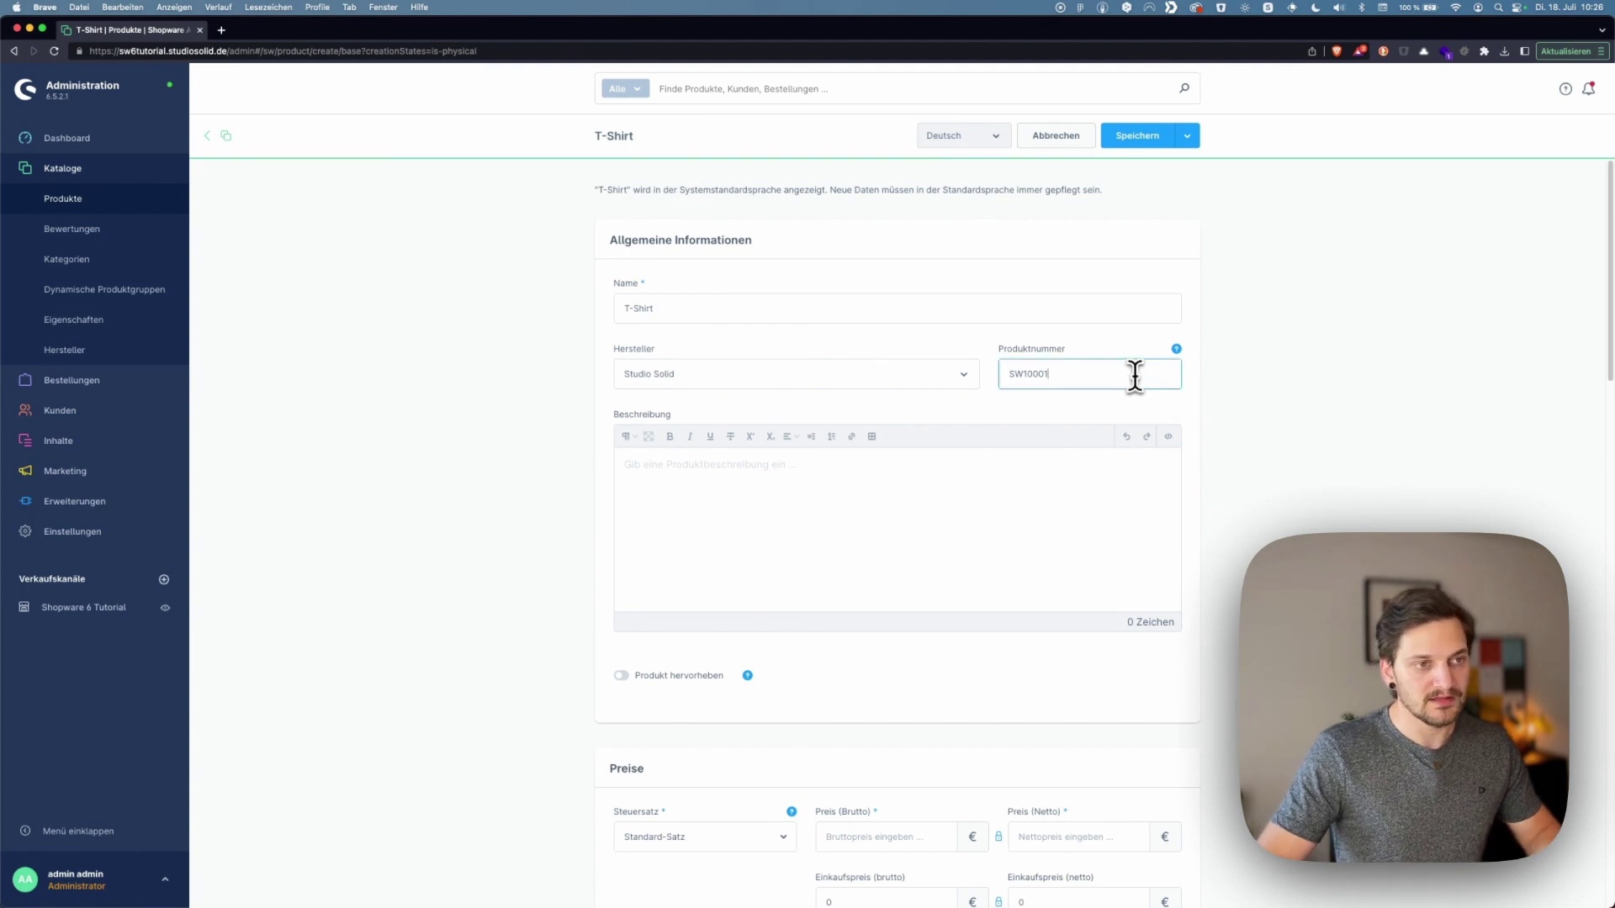
left_click(1270, 393)
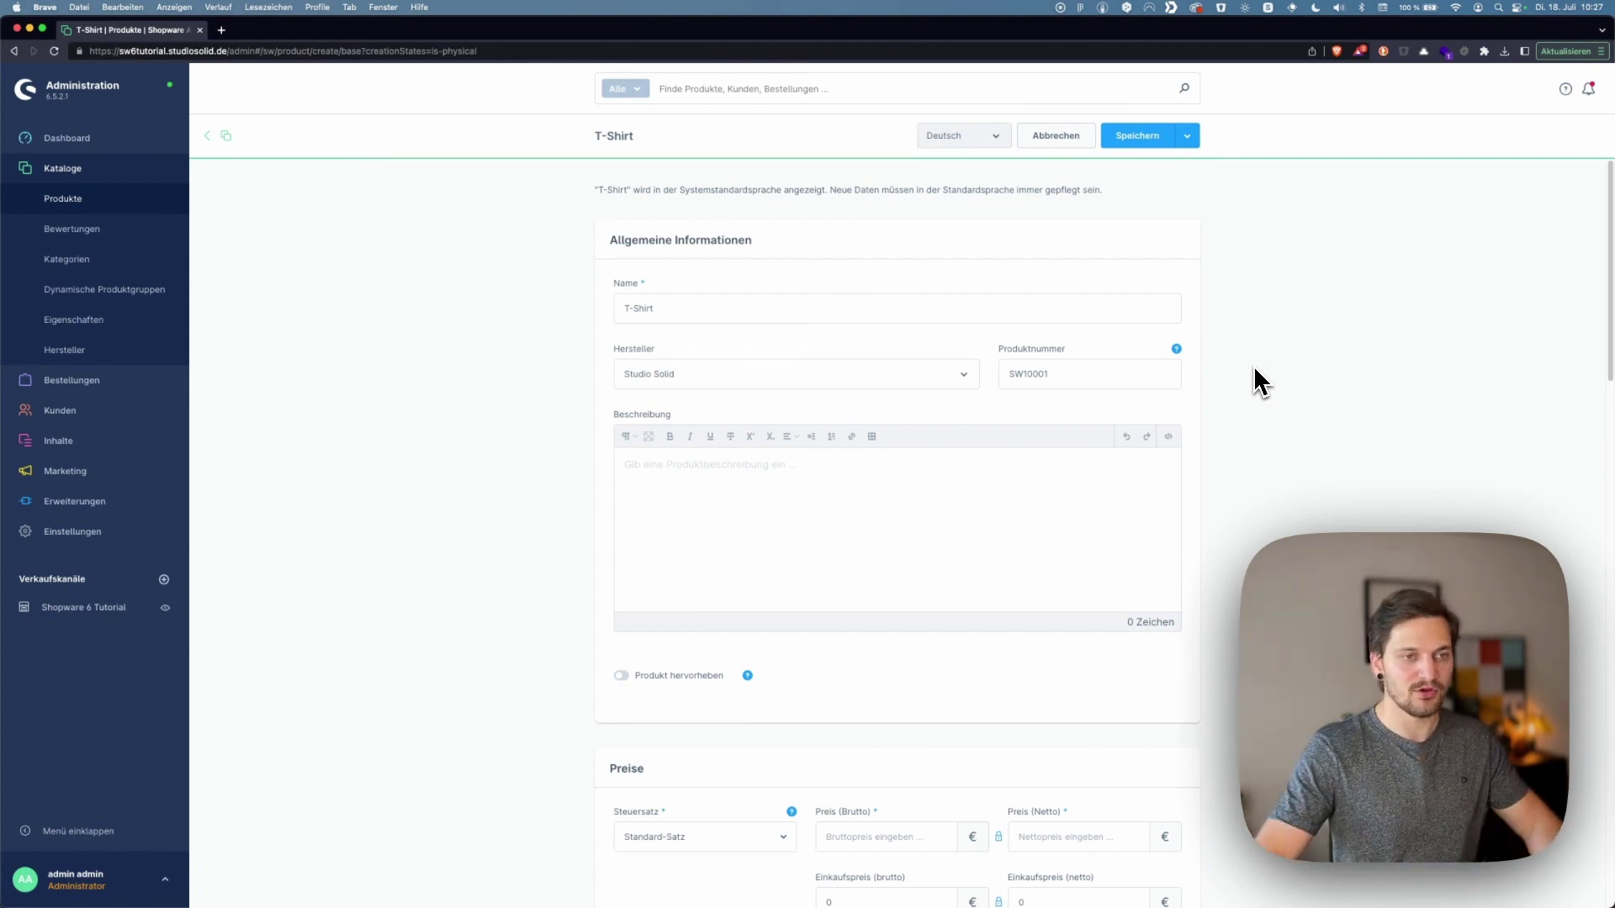
mouse_move(1178, 353)
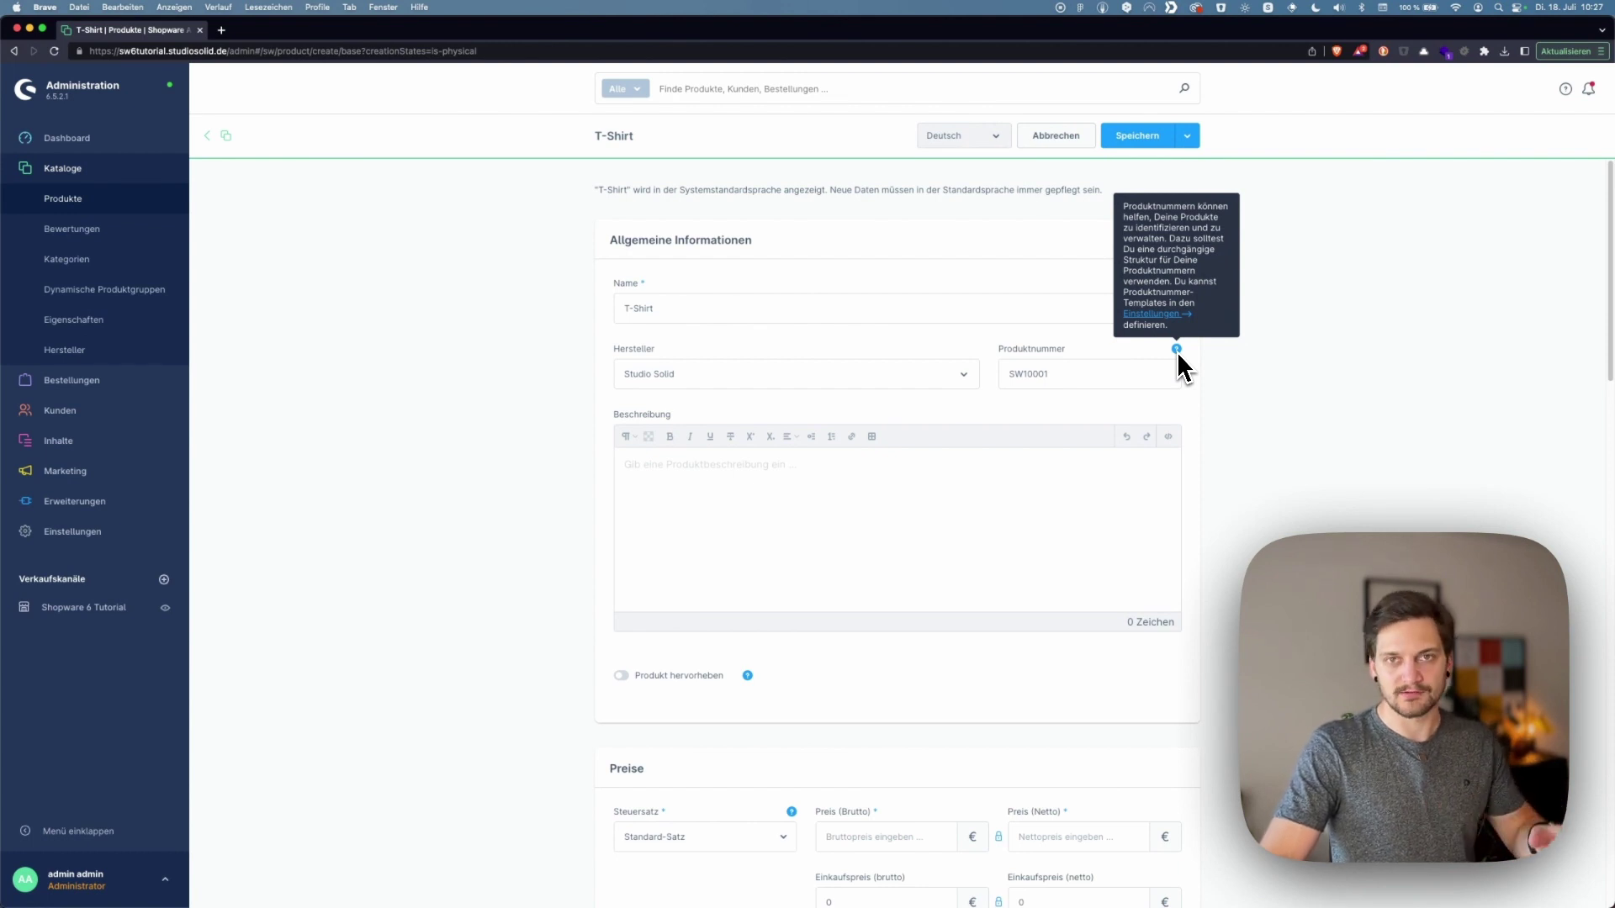
right_click(99, 551)
left_click(115, 548)
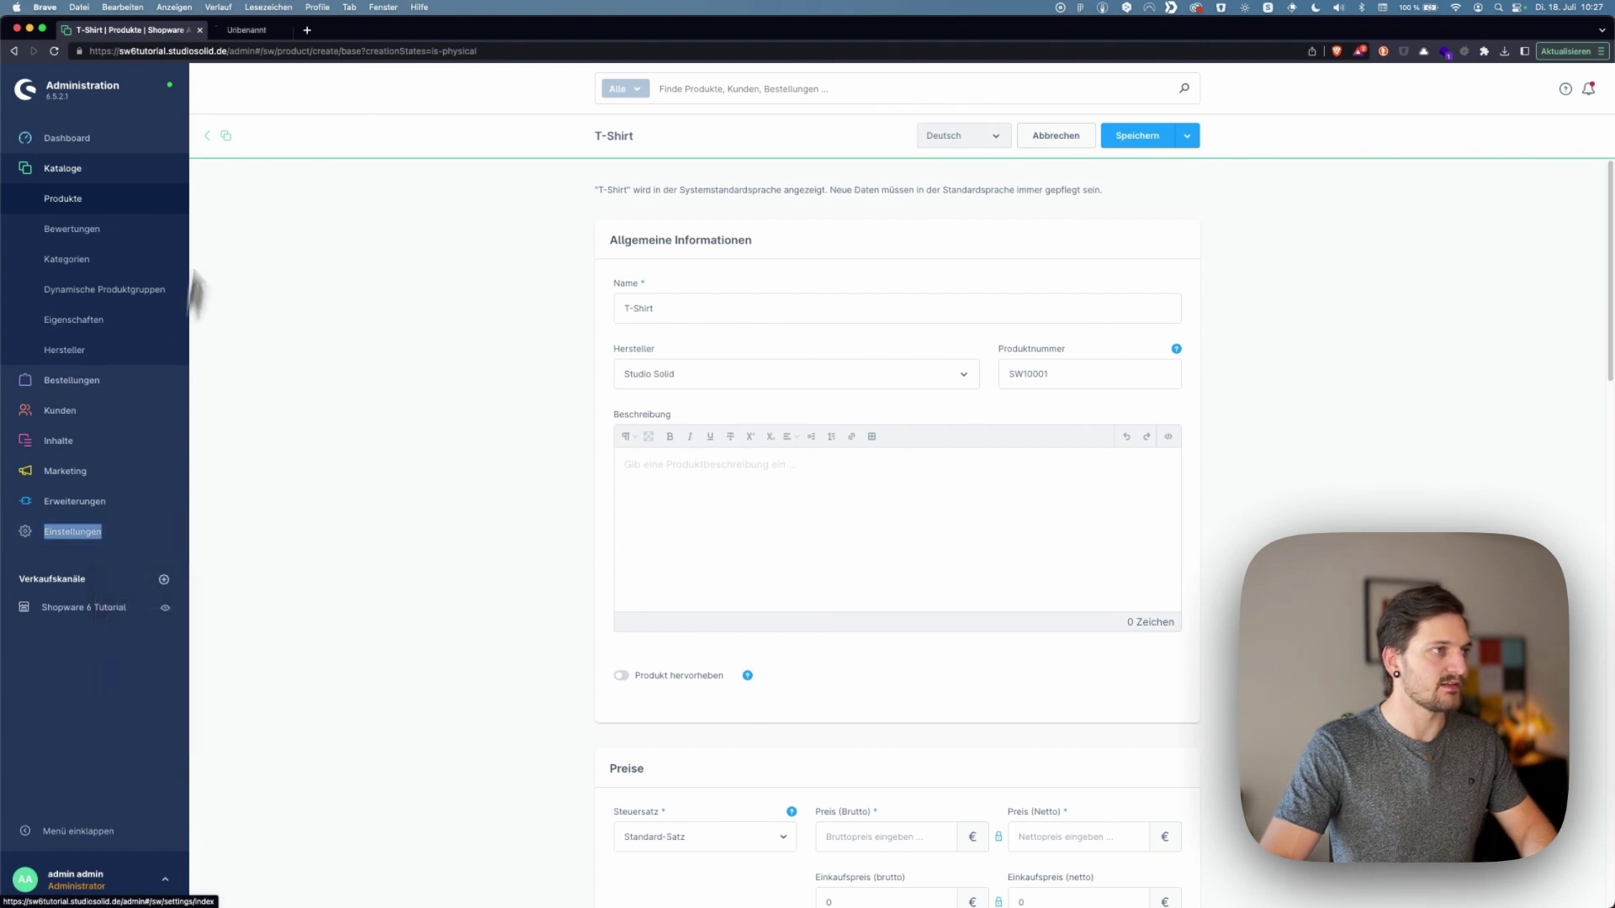
left_click(307, 32)
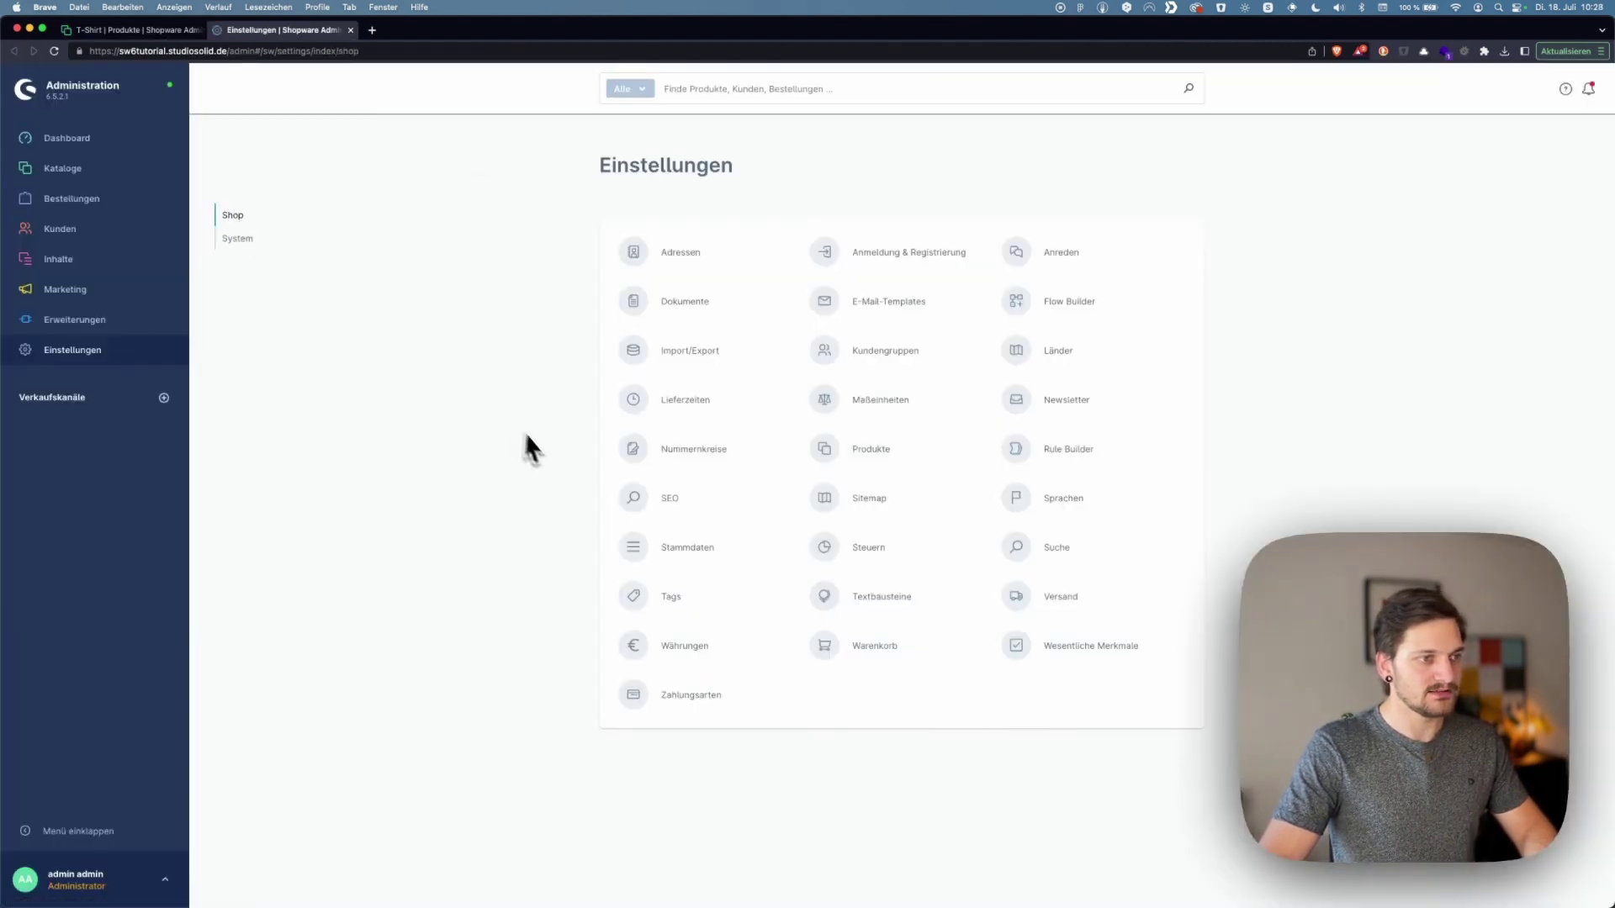
Open the Produkte number range under Nummernkreise and examine its prefix, start number and suffix fields
left_click(643, 454)
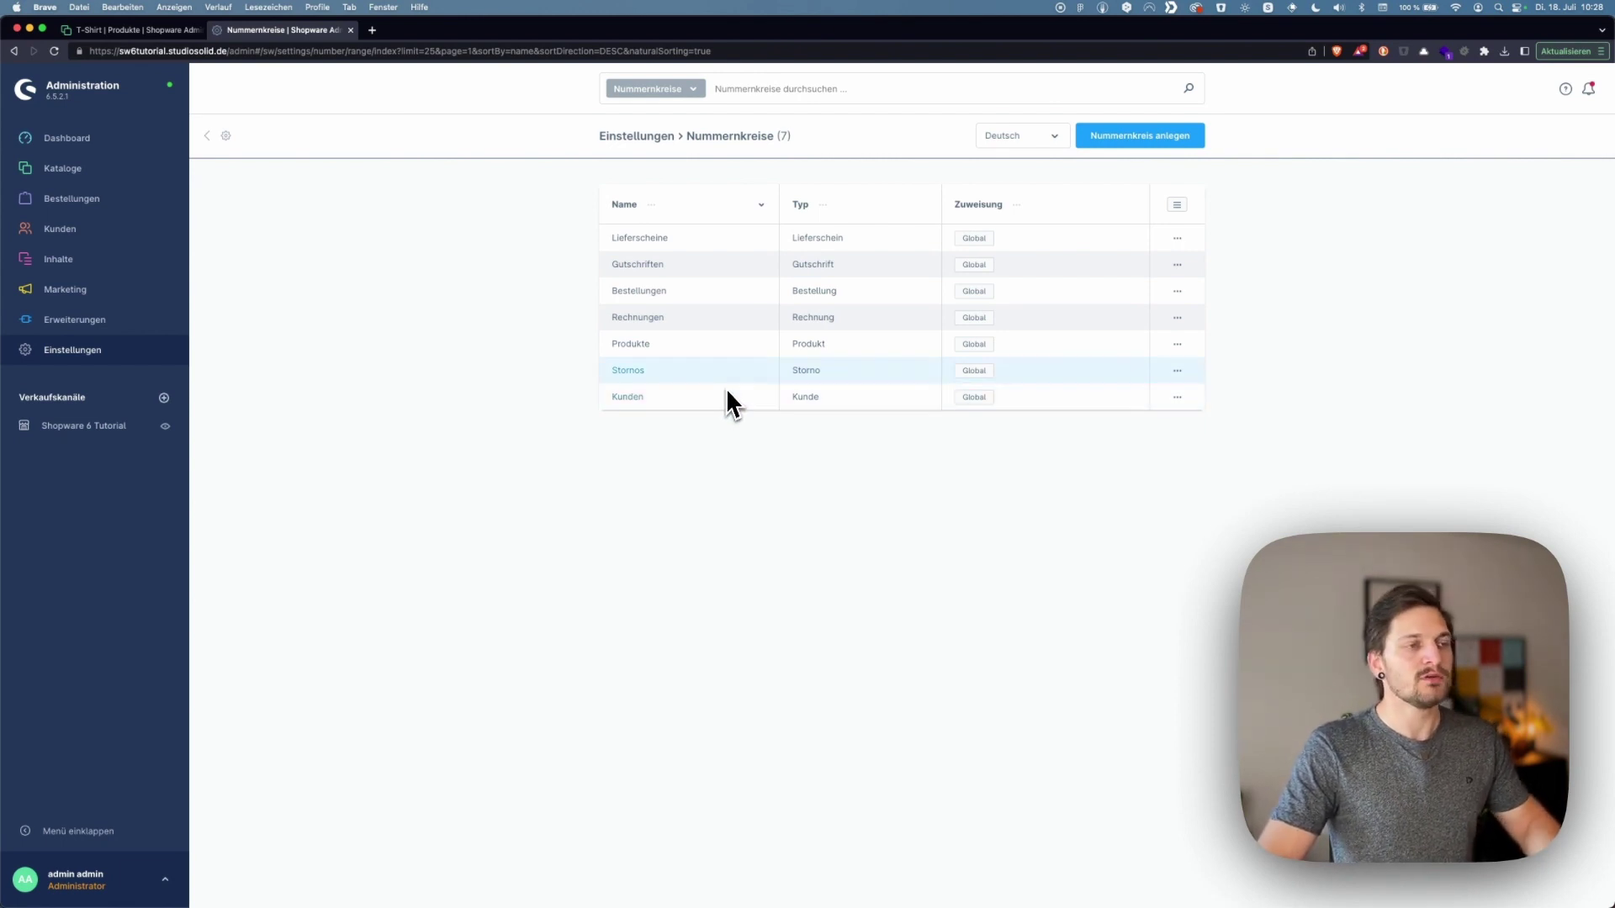
left_click(643, 345)
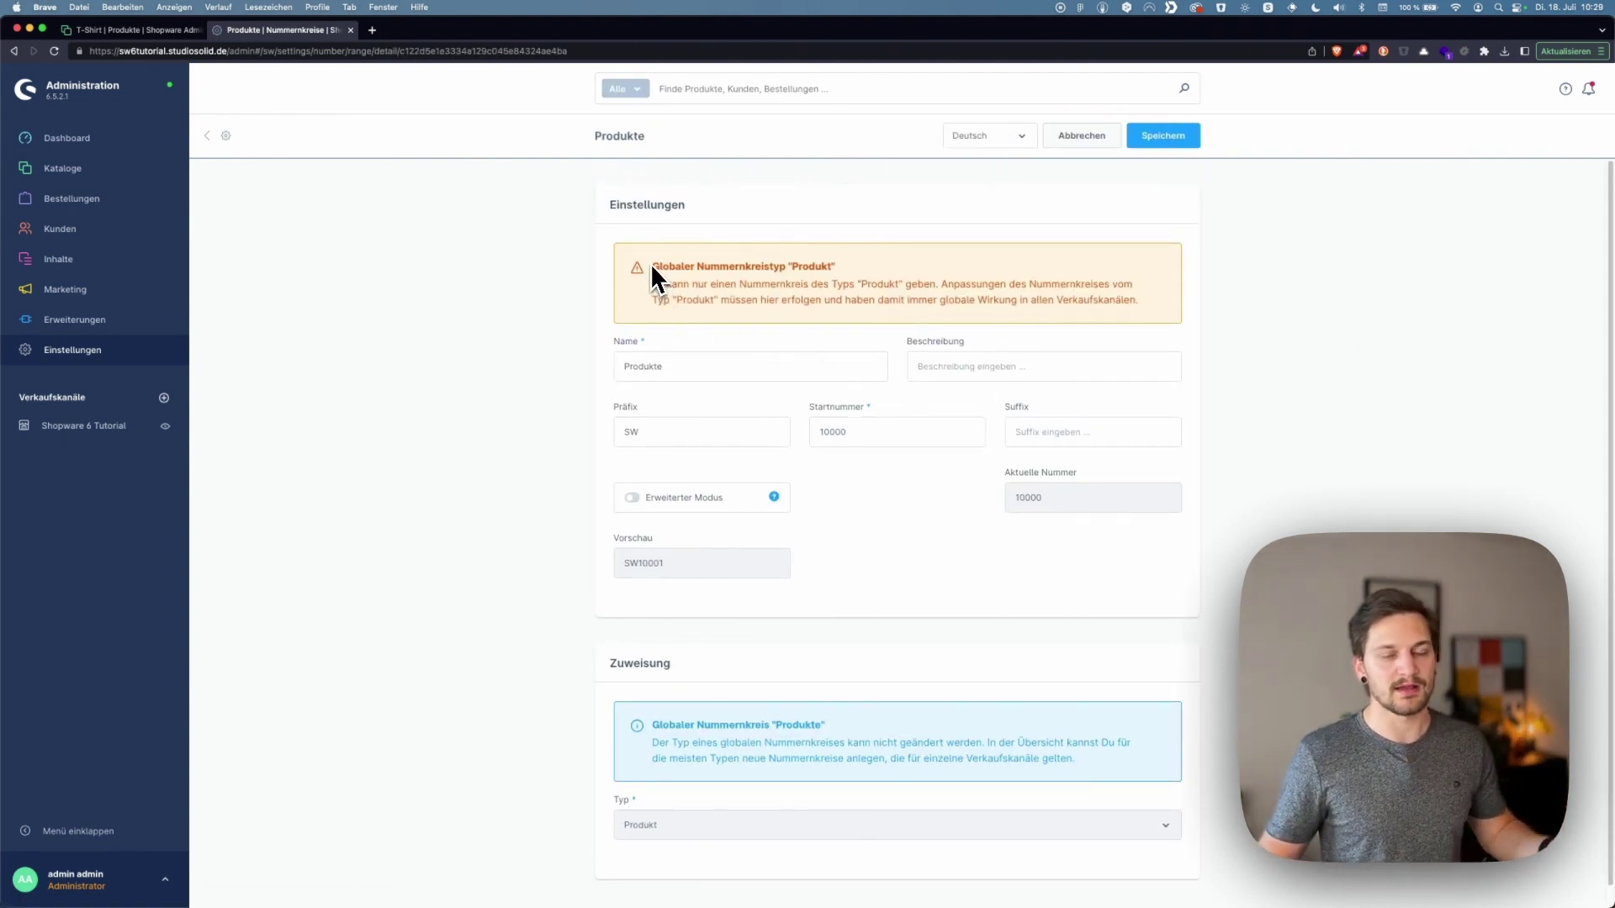
scroll(681, 303, "down", 1)
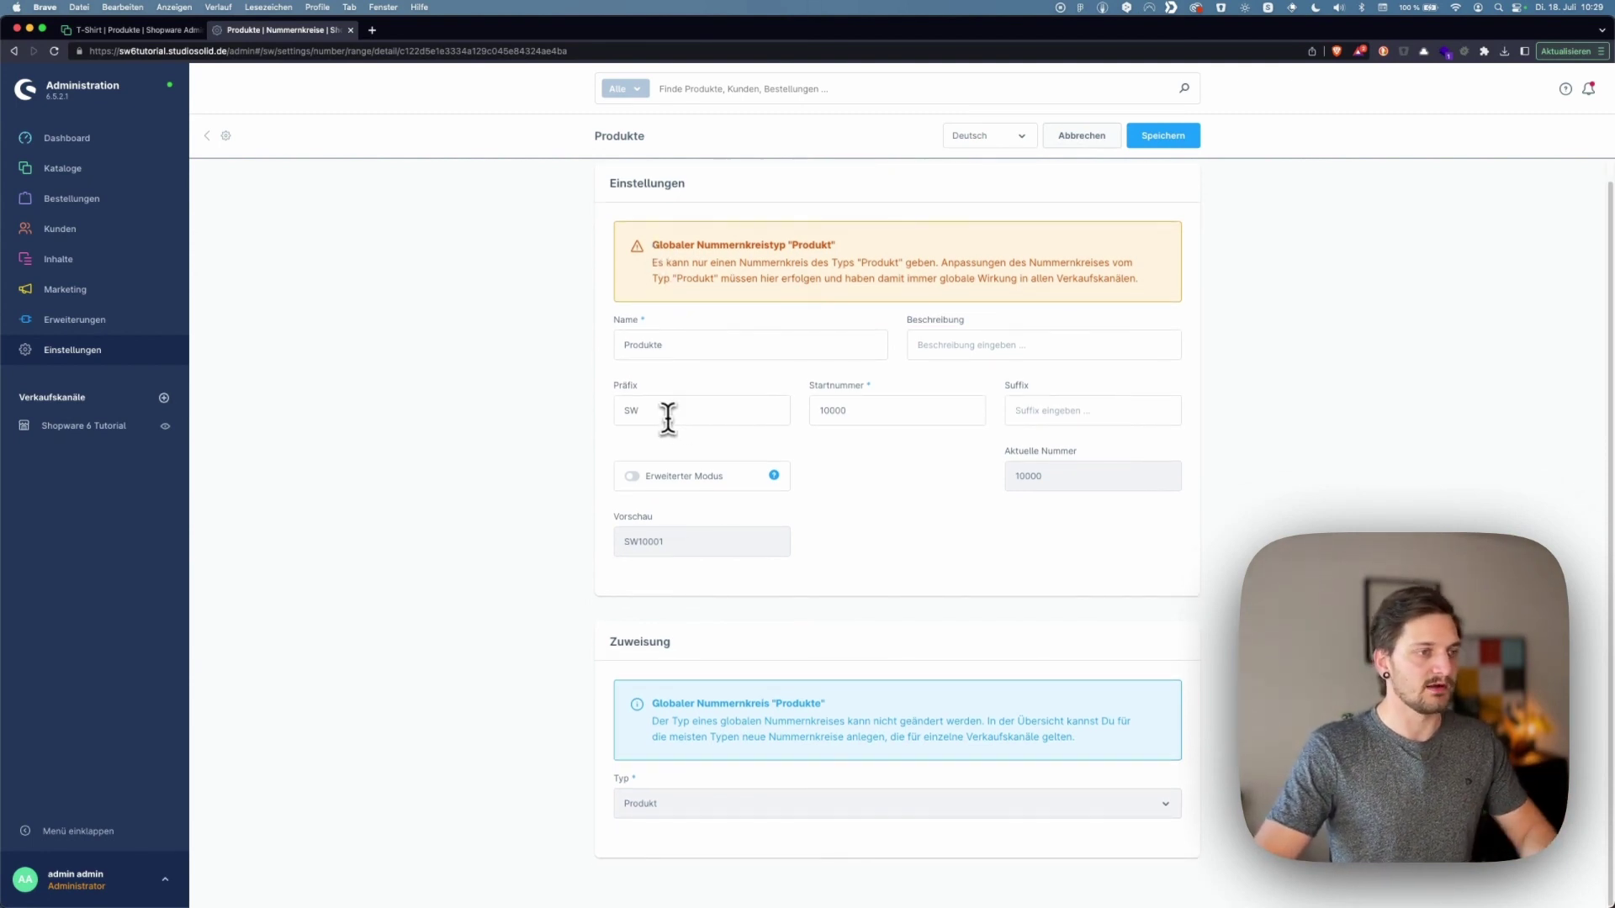
left_click_drag(669, 412, 615, 410)
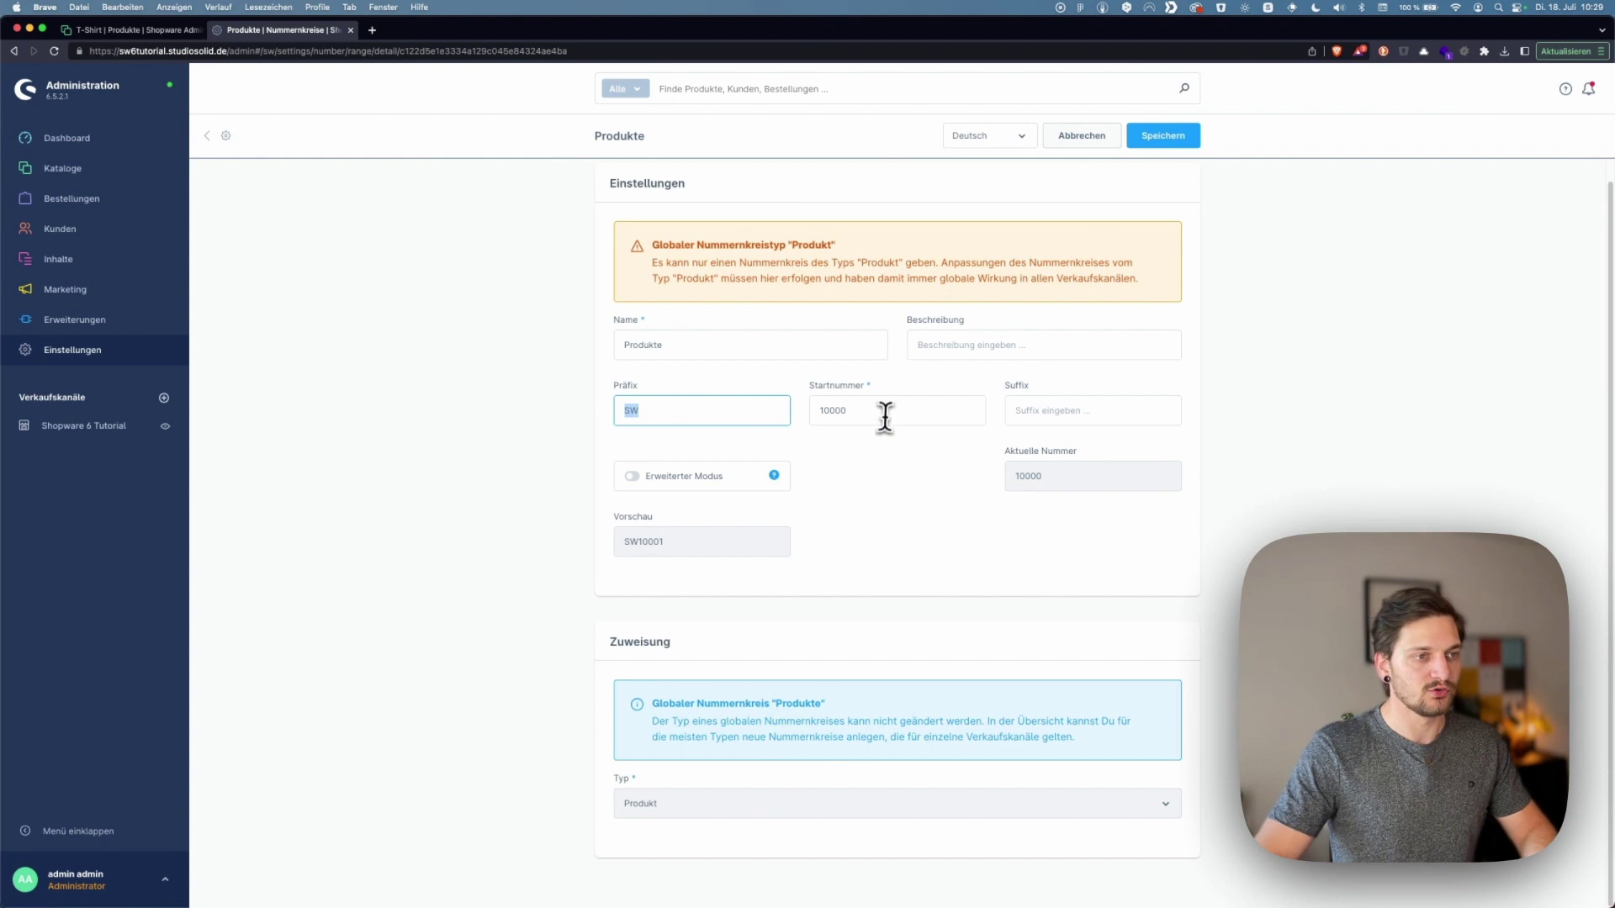
left_click_drag(882, 412, 813, 409)
left_click(1057, 416)
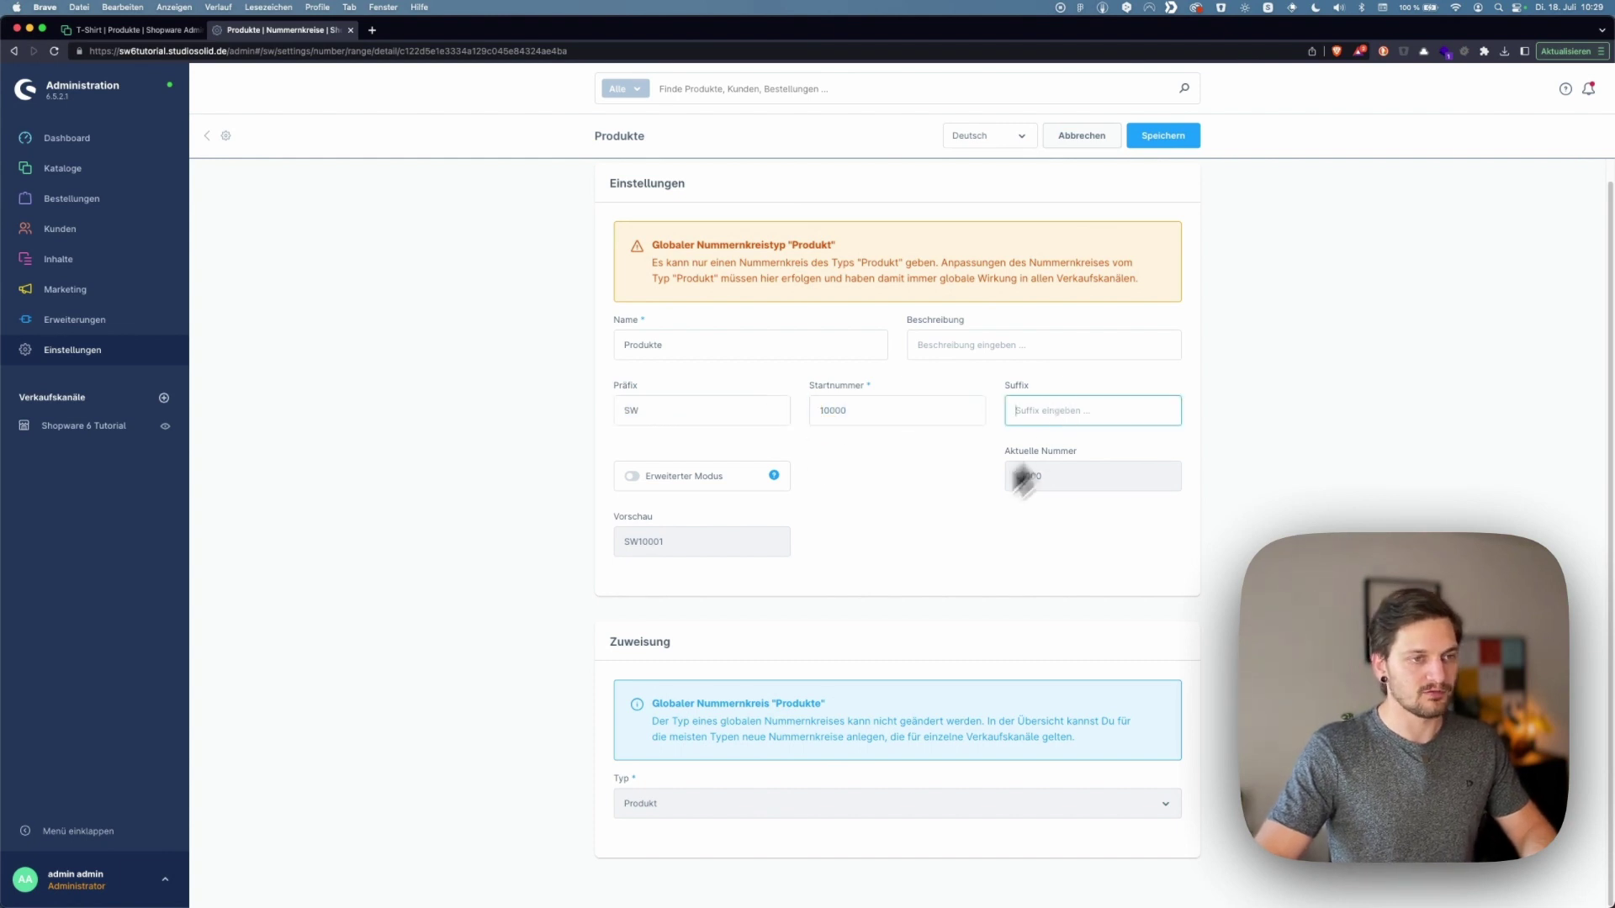
Examine the current number, preview and extended mode pattern of the Produkte number range, and close the settings tab
left_click(1060, 476)
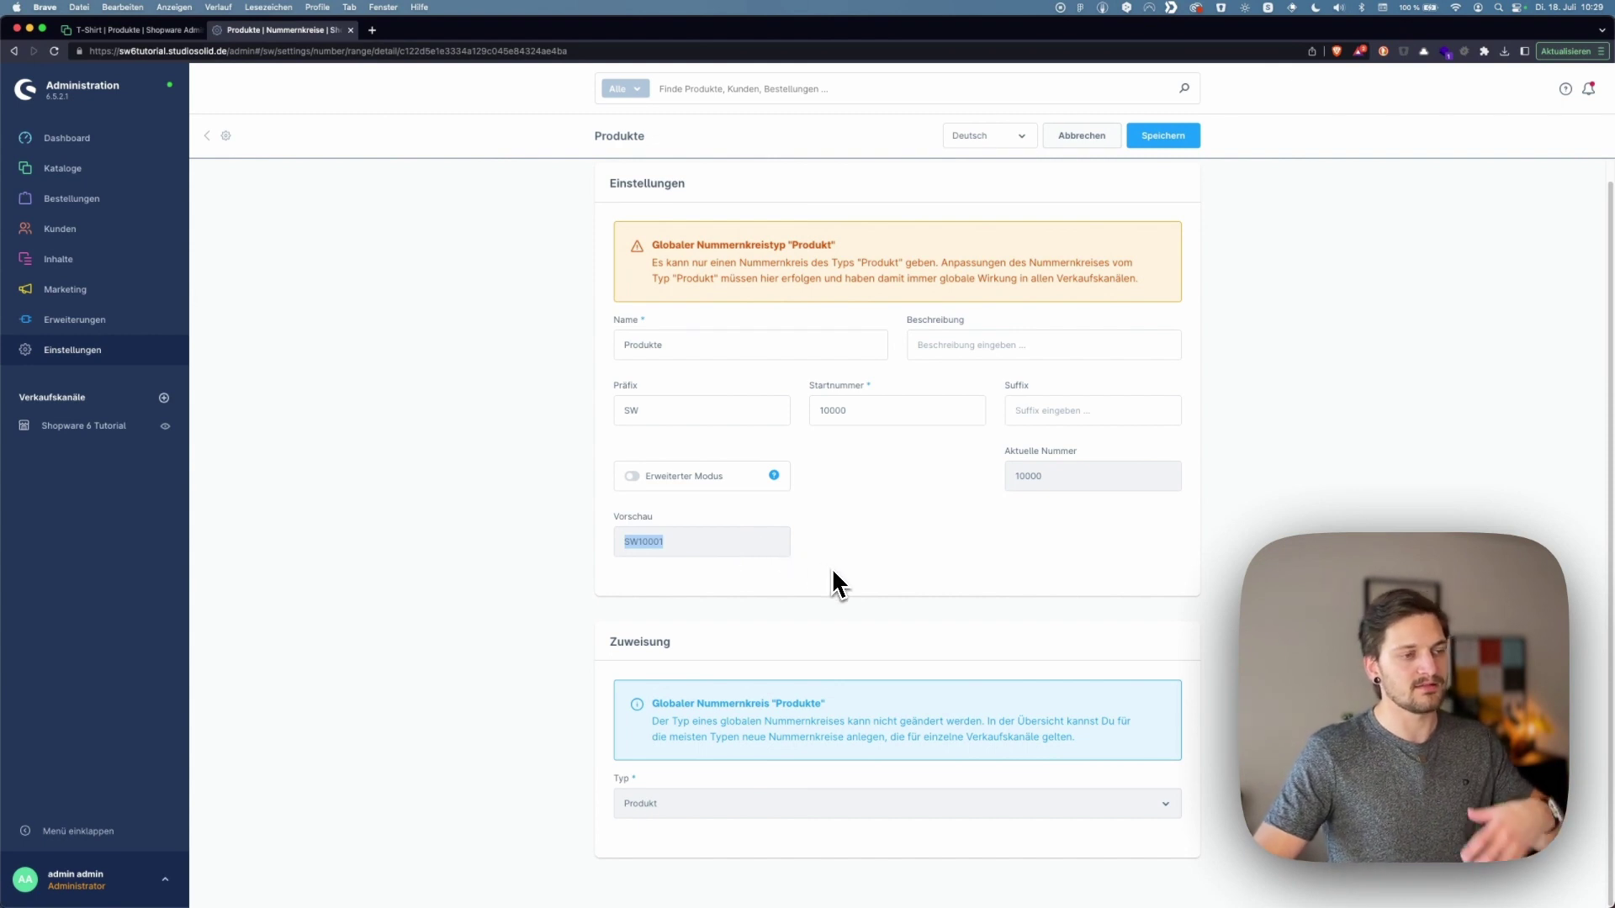
left_click(925, 580)
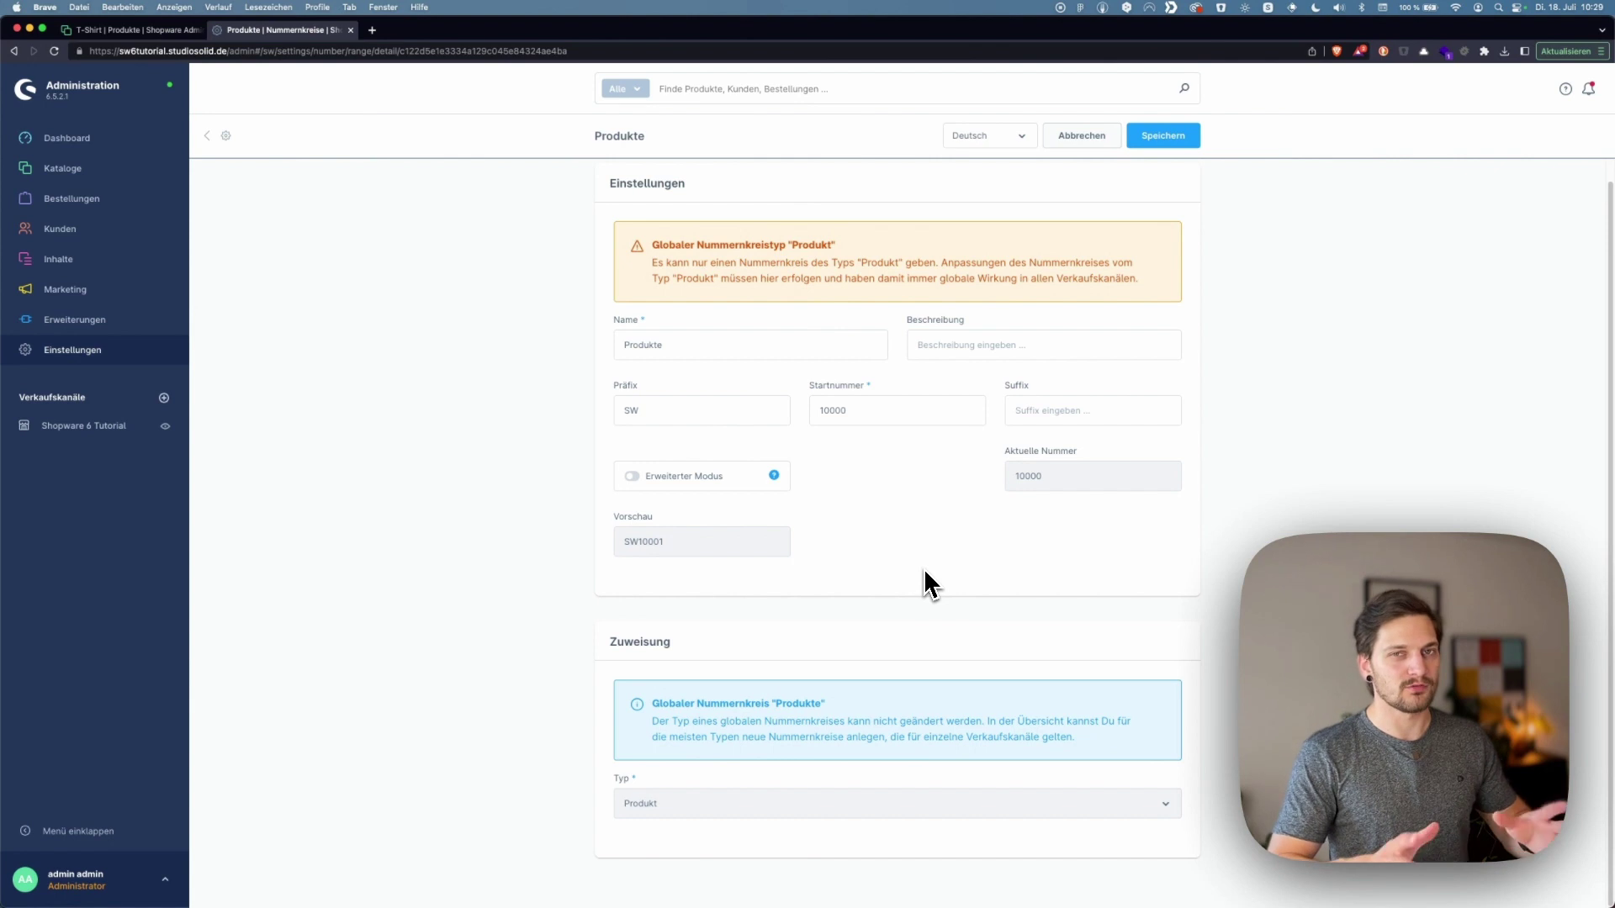
scroll(925, 513, "up", 1)
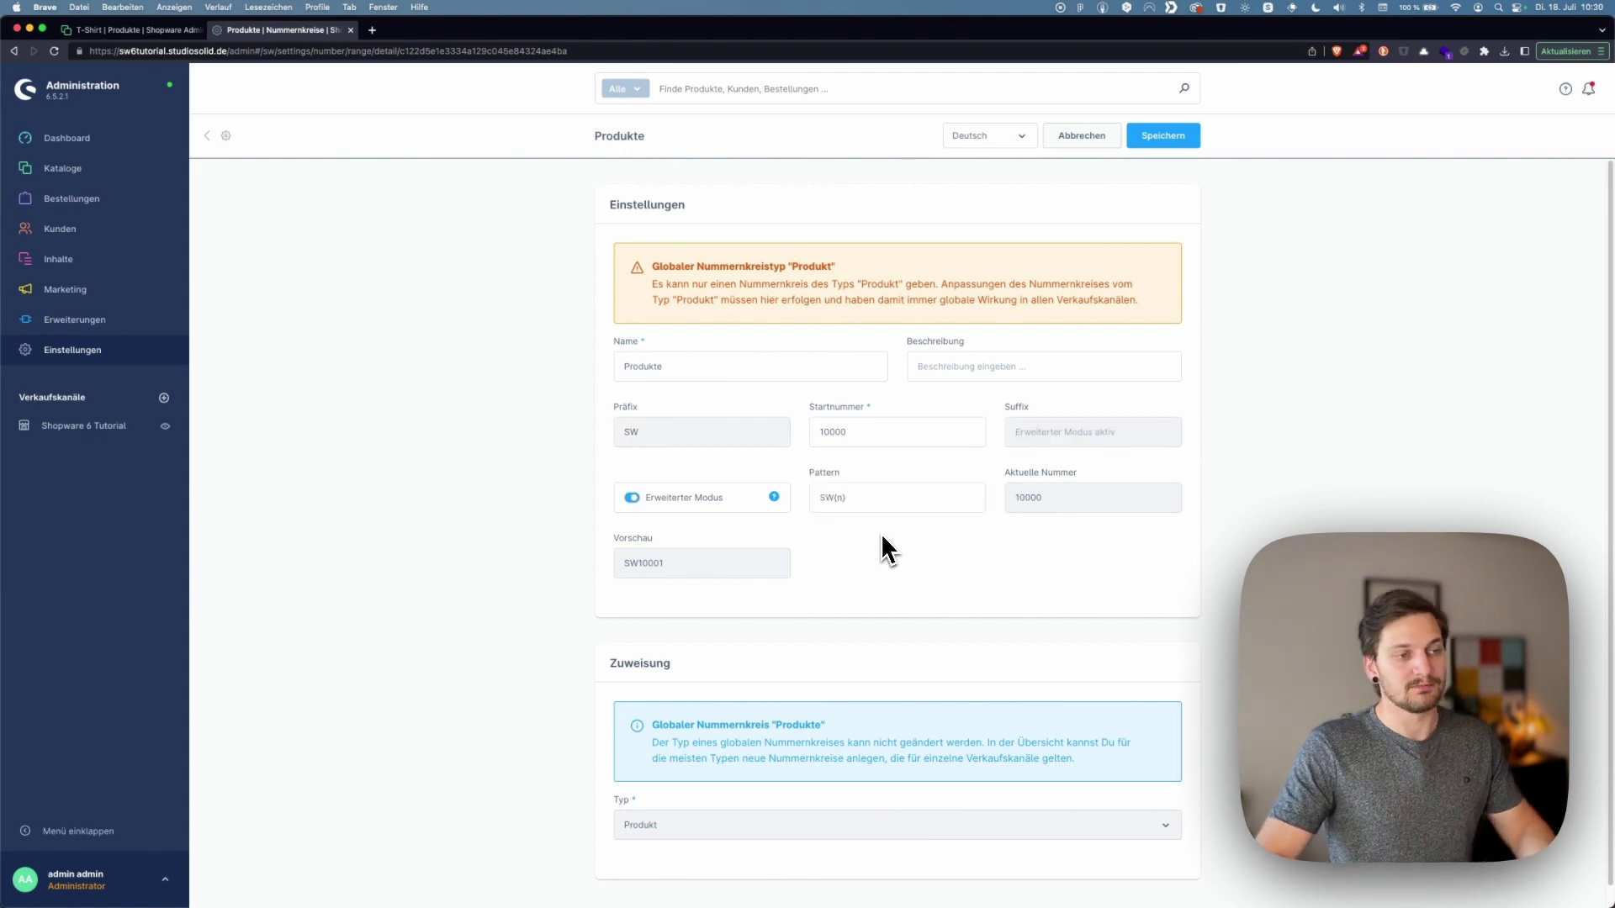
triple_click(828, 503)
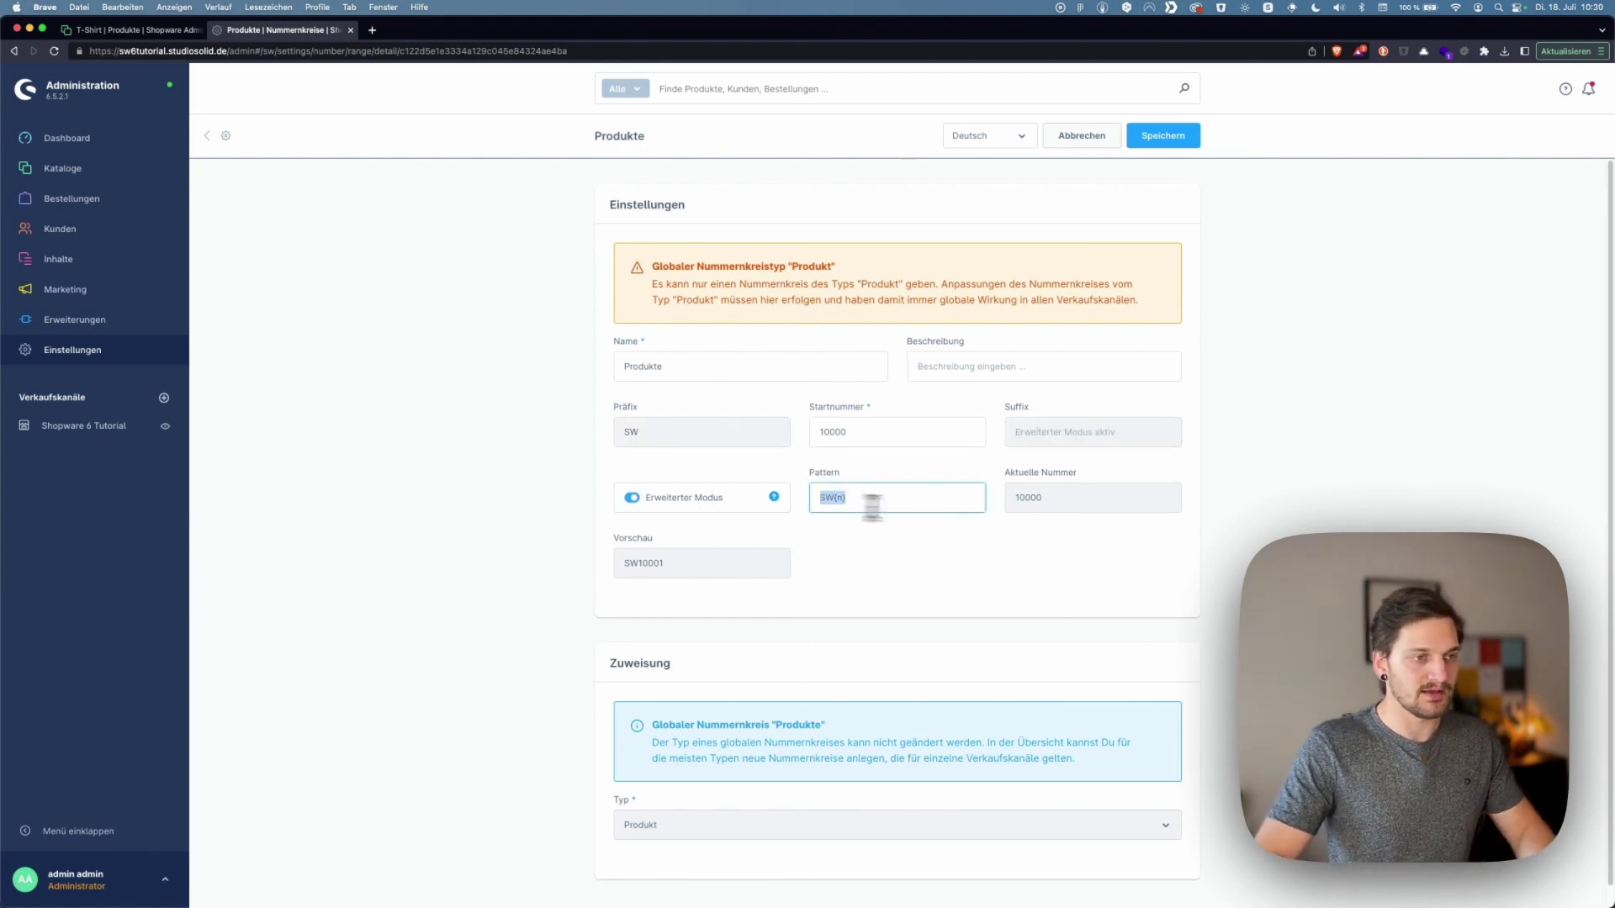
left_click(906, 545)
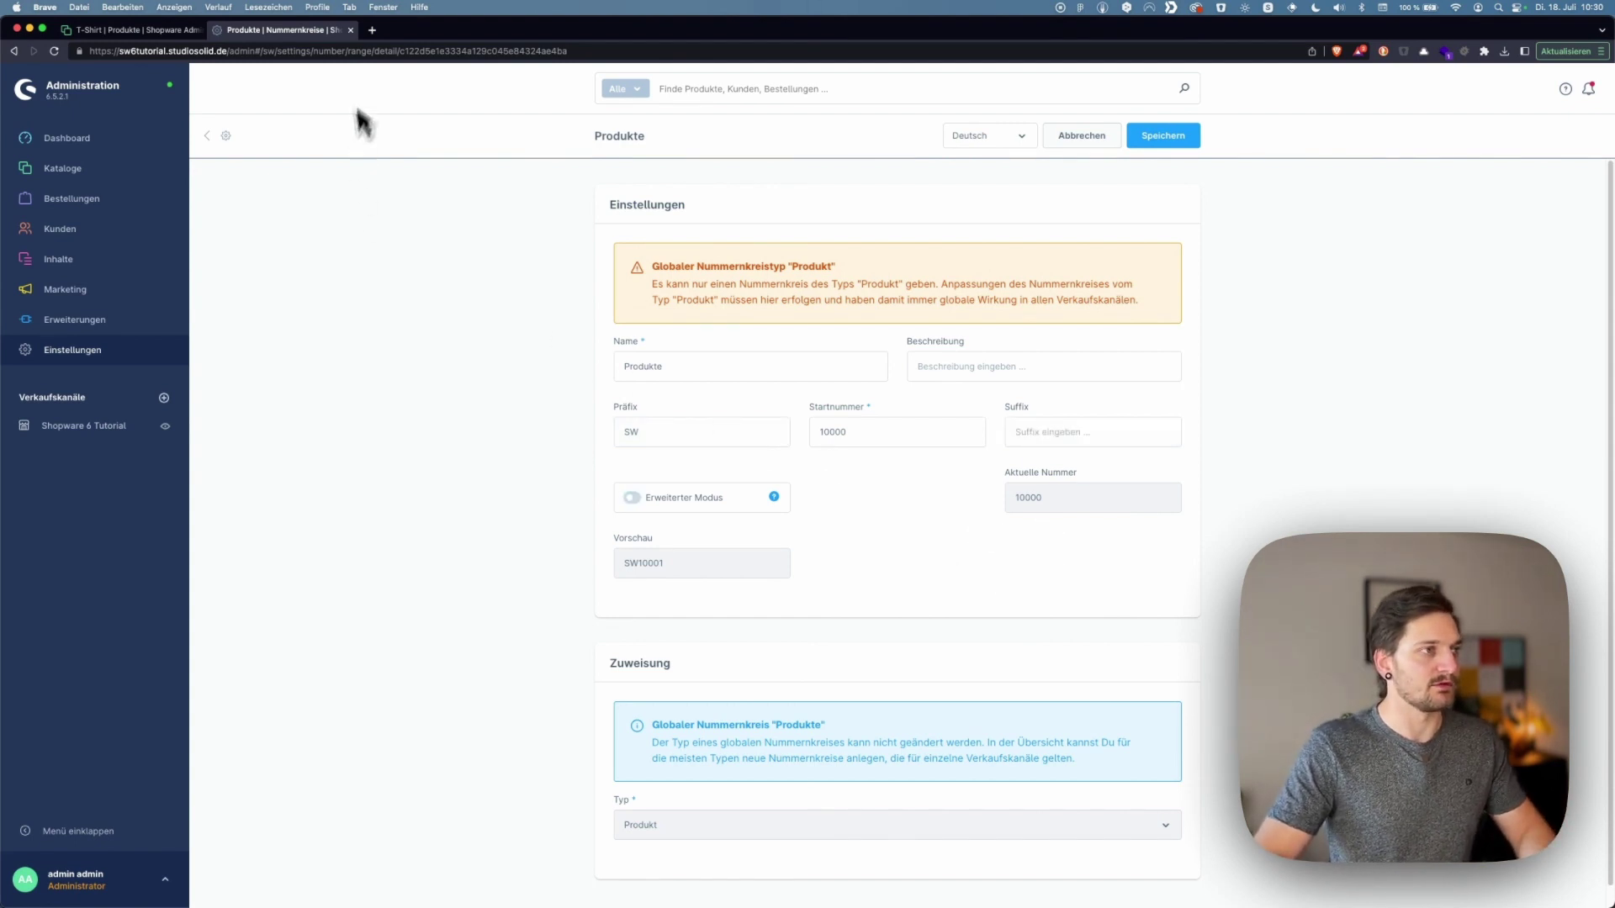
left_click(351, 30)
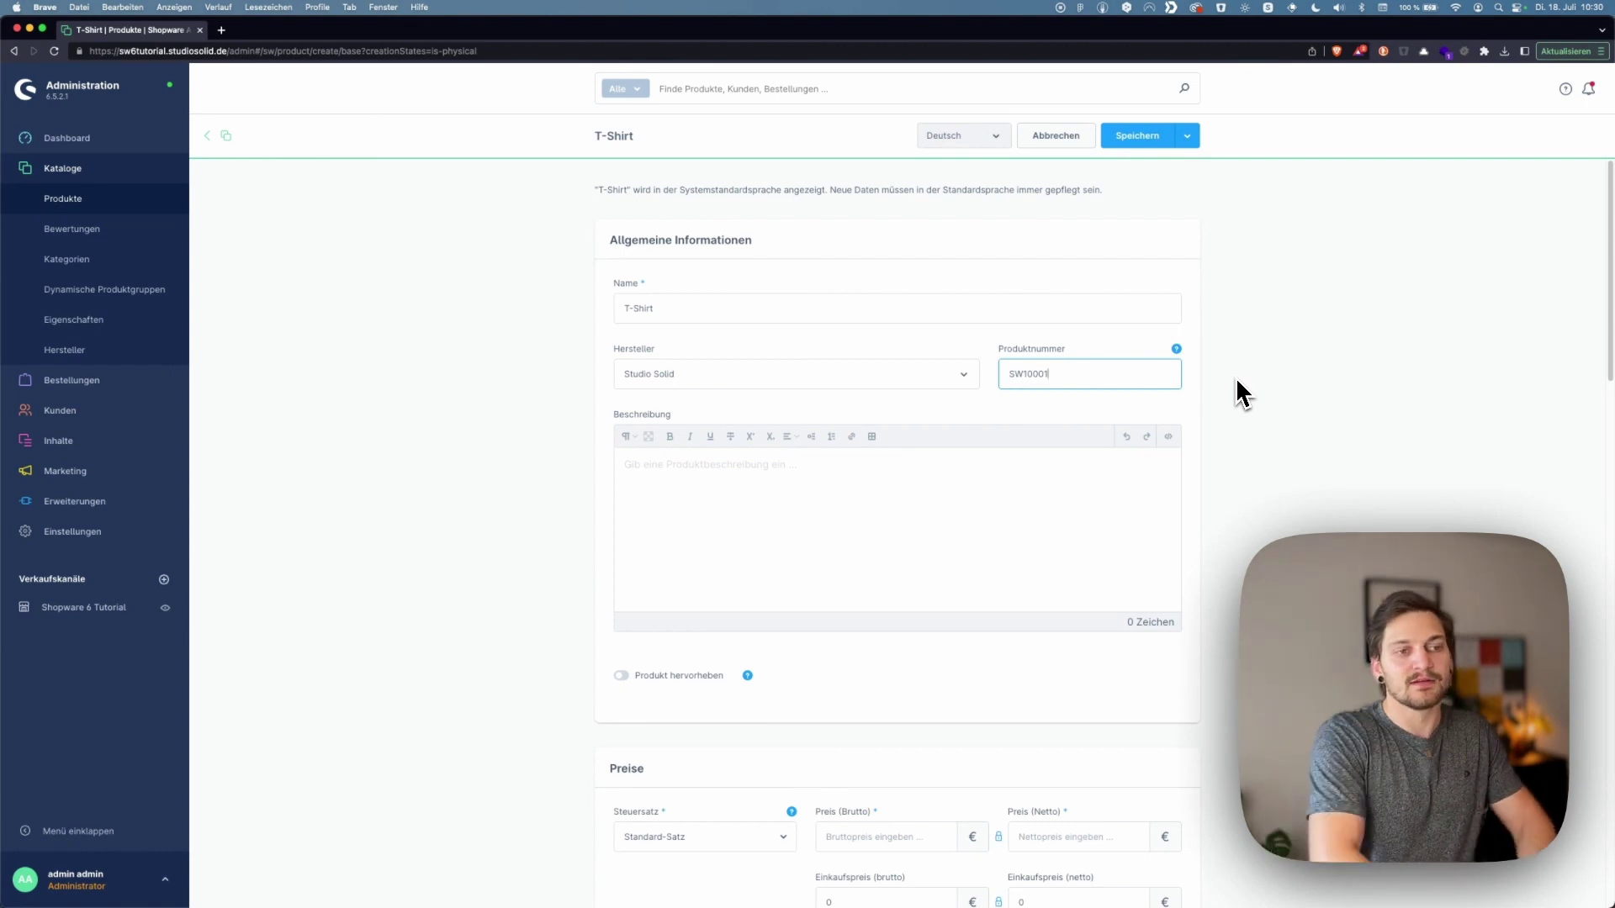
Try a custom product number by appending arbitrary characters to SW10001, and remove them again
type("skldfjadlkfjasödlf")
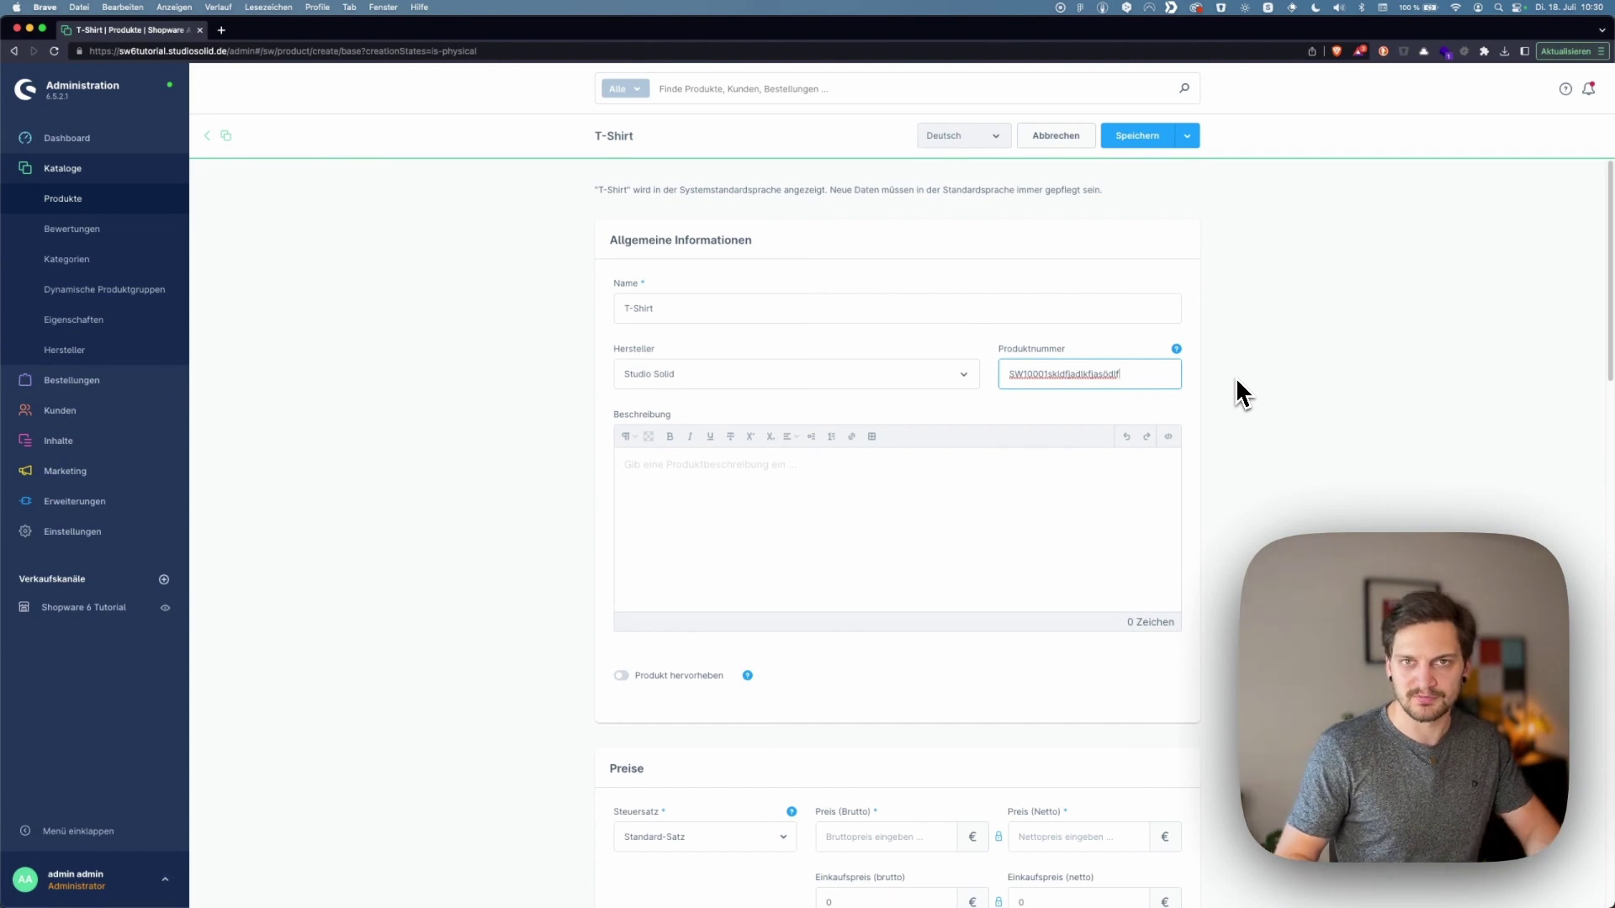
key("BackSpace")
key("BackSpace")
key("BackSpace")
key("BackSpace")
key("BackSpace")
key("BackSpace")
key("BackSpace")
key("BackSpace")
key("BackSpace")
key("BackSpace")
key("BackSpace")
key("BackSpace")
key("BackSpace")
key("BackSpace")
key("BackSpace")
key("BackSpace")
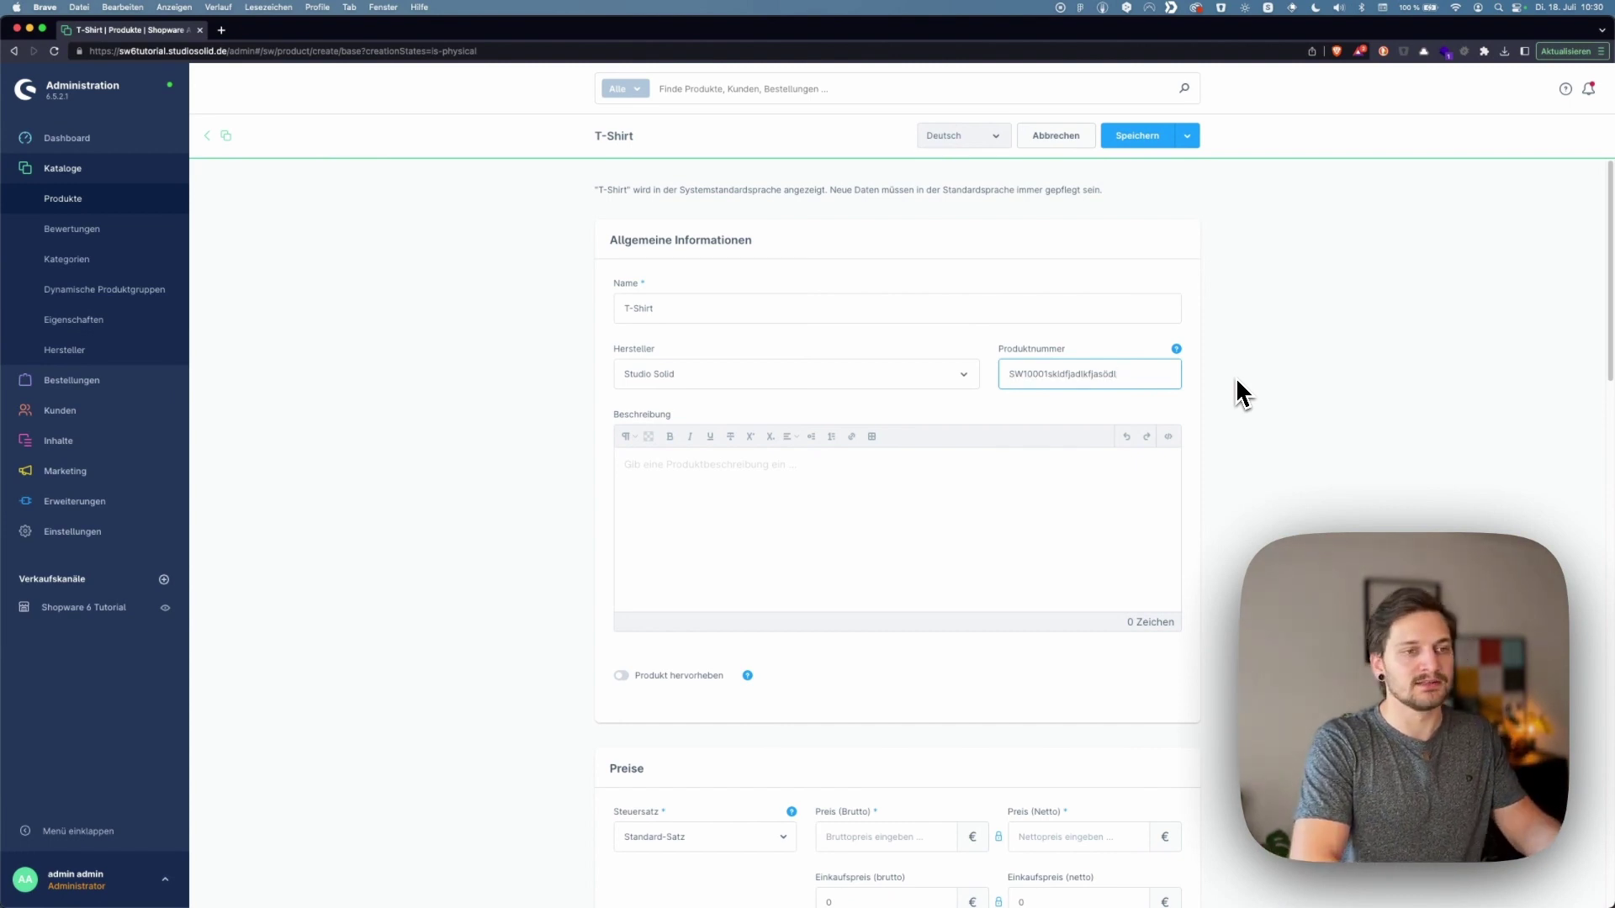
key("BackSpace")
key("BackSpace")
Fill the product description with Lorem ipsum placeholder text and read the help note on Produkt hervorheben
left_click(975, 542)
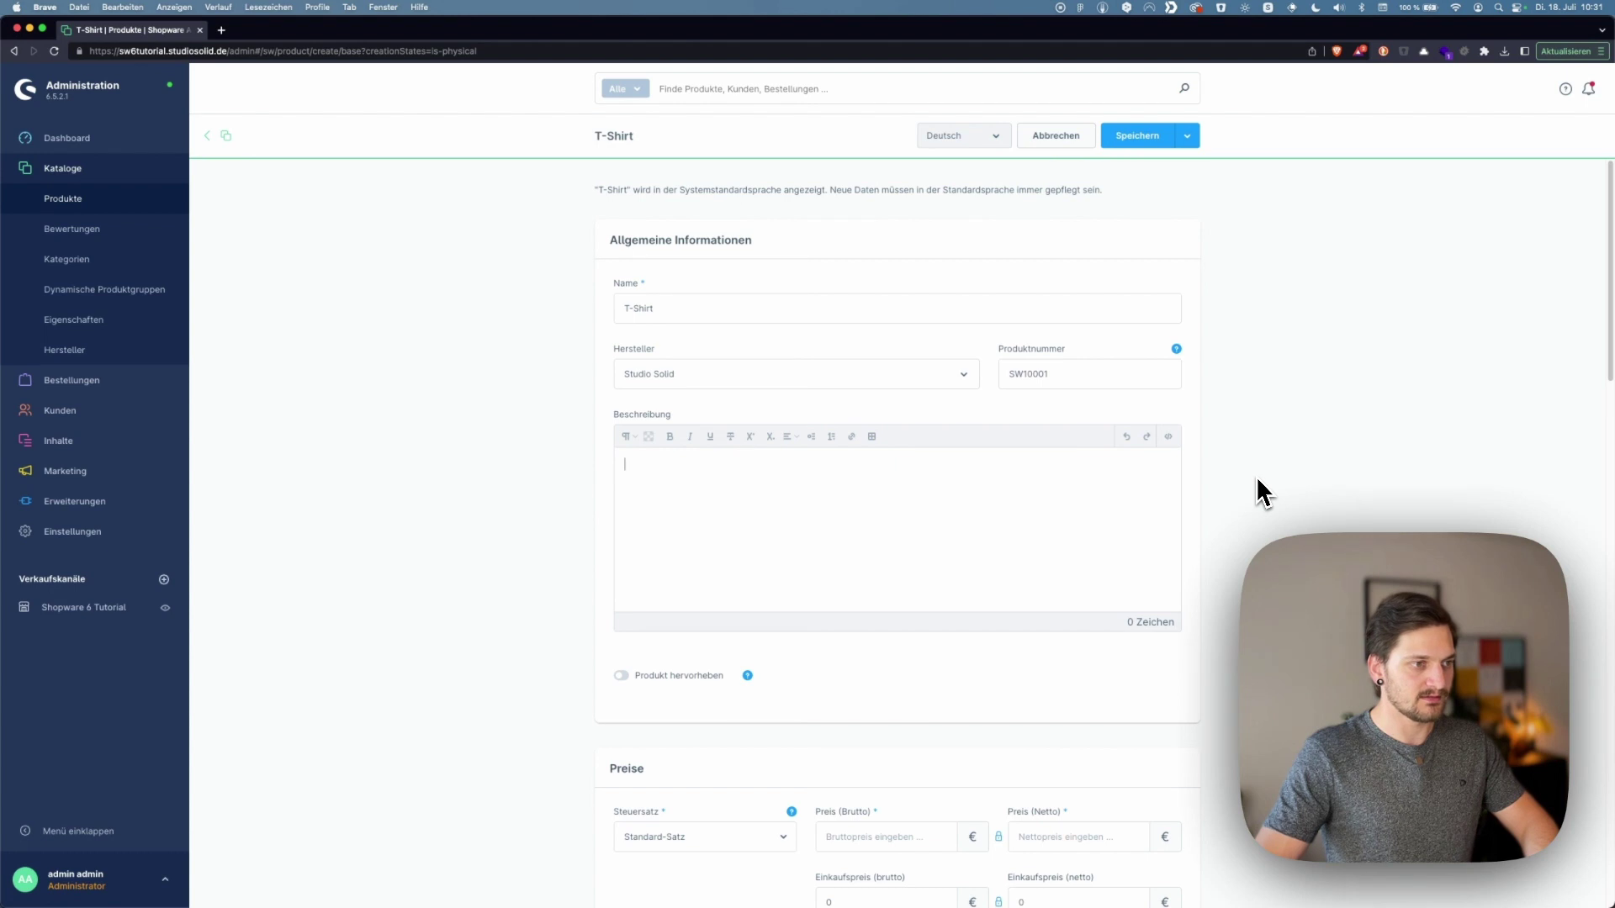
type("Lorem ipsum dolor sit amet, consetetur sadipscing elitr, sed diam nonumy eirmod tempor invidunt ut labore et dolore magna aliquyam erat, sed diam voluptua. At vero eos et accusam et justo duo dolores et ea rebum. Stet clita kasd gubergren, no sea takimata sanctus est Lorem ipsum dolor sit amet. Lorem ipsum dolor sit amet, consetetur sadipscing elitr, sed diam nonumy eirmod tempor invidunt ut labore et dolore magna aliquyam erat, sed diam voluptua. At vero eos et accusam et justo duo dolores et ea rebum. Stet clita kasd gubergren, no sea takimata sanctus est Lorem ipsum dolor sit amet.")
scroll(1366, 521, "down", 1)
scroll(1366, 528, "down", 2)
scroll(1262, 535, "up", 2)
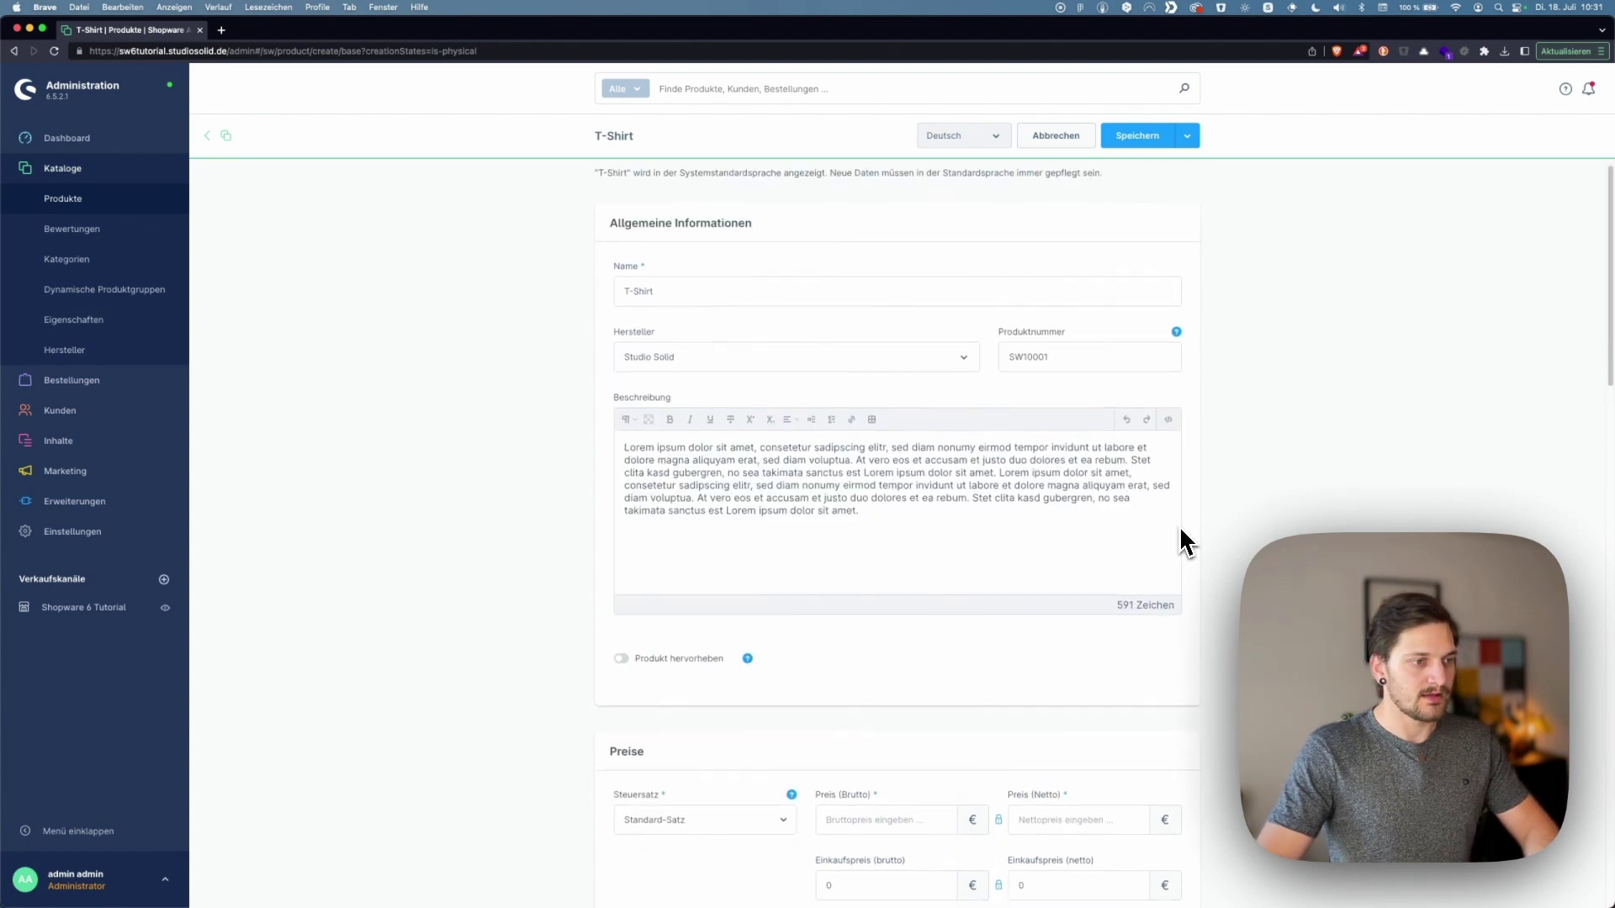
scroll(718, 625, "down", 4)
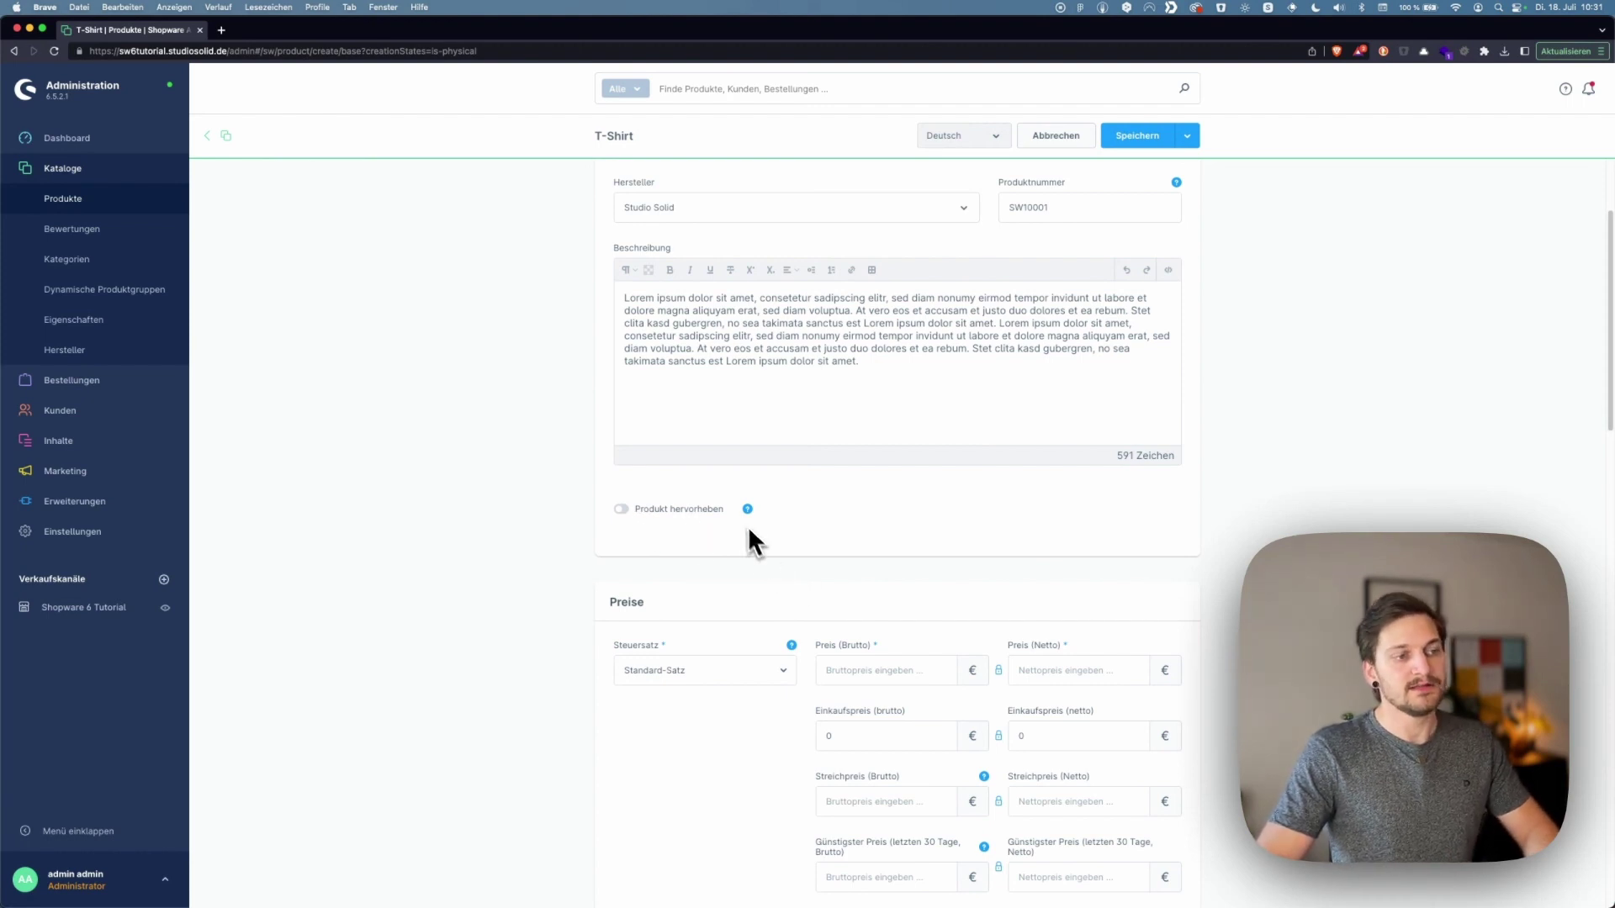
mouse_move(746, 512)
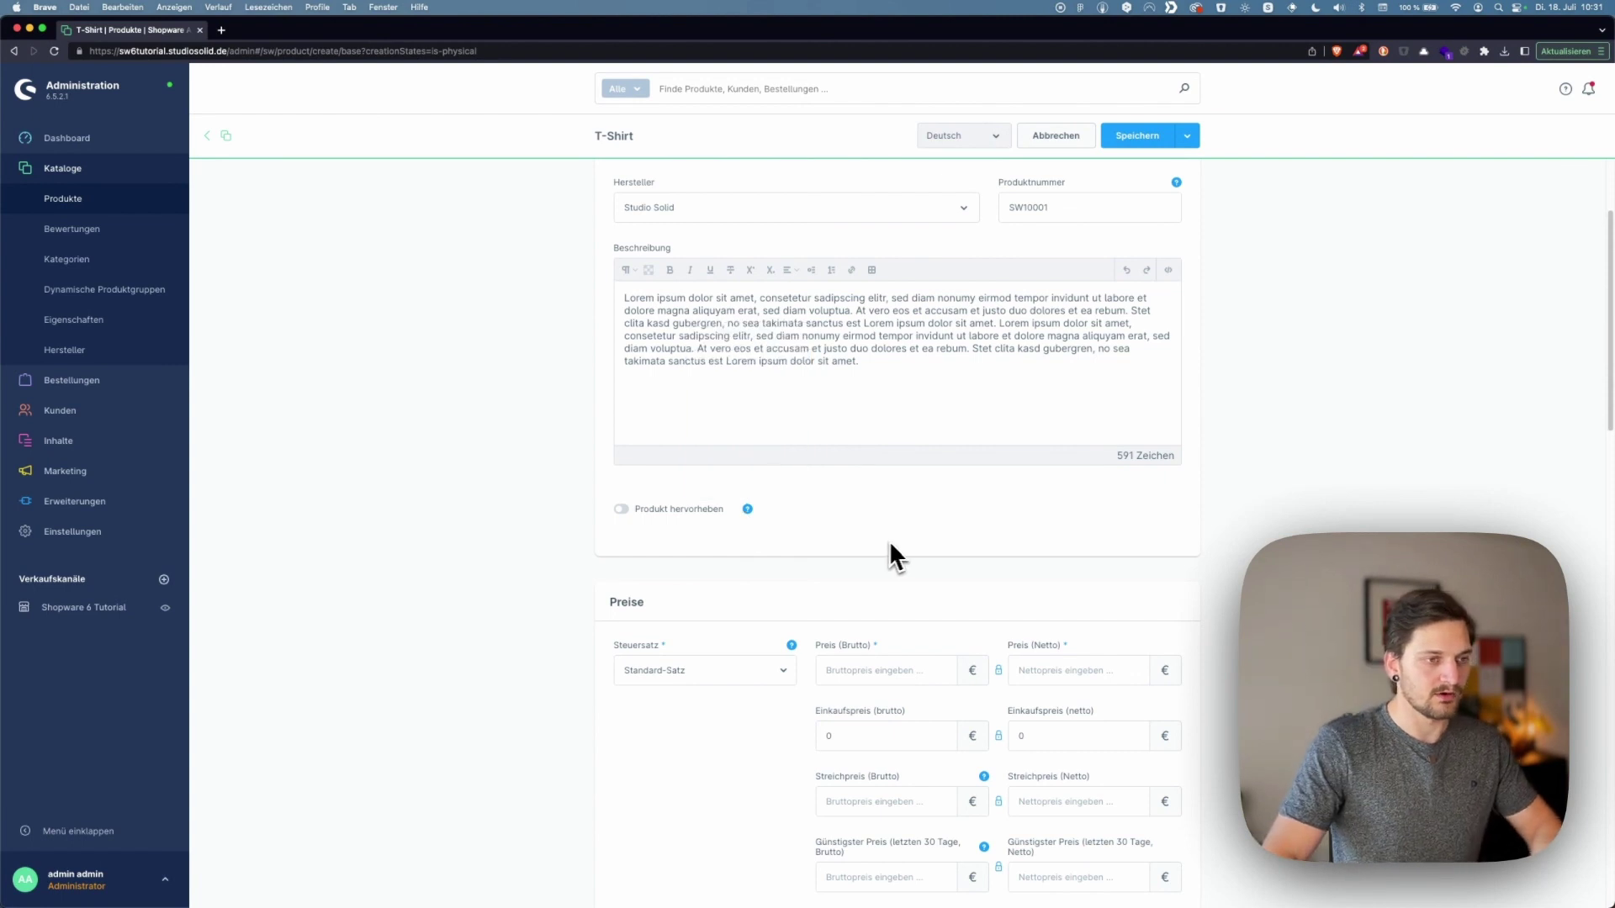
Try to save the T-Shirt product and check the form for mandatory fields, including the name and prices
left_click(1149, 149)
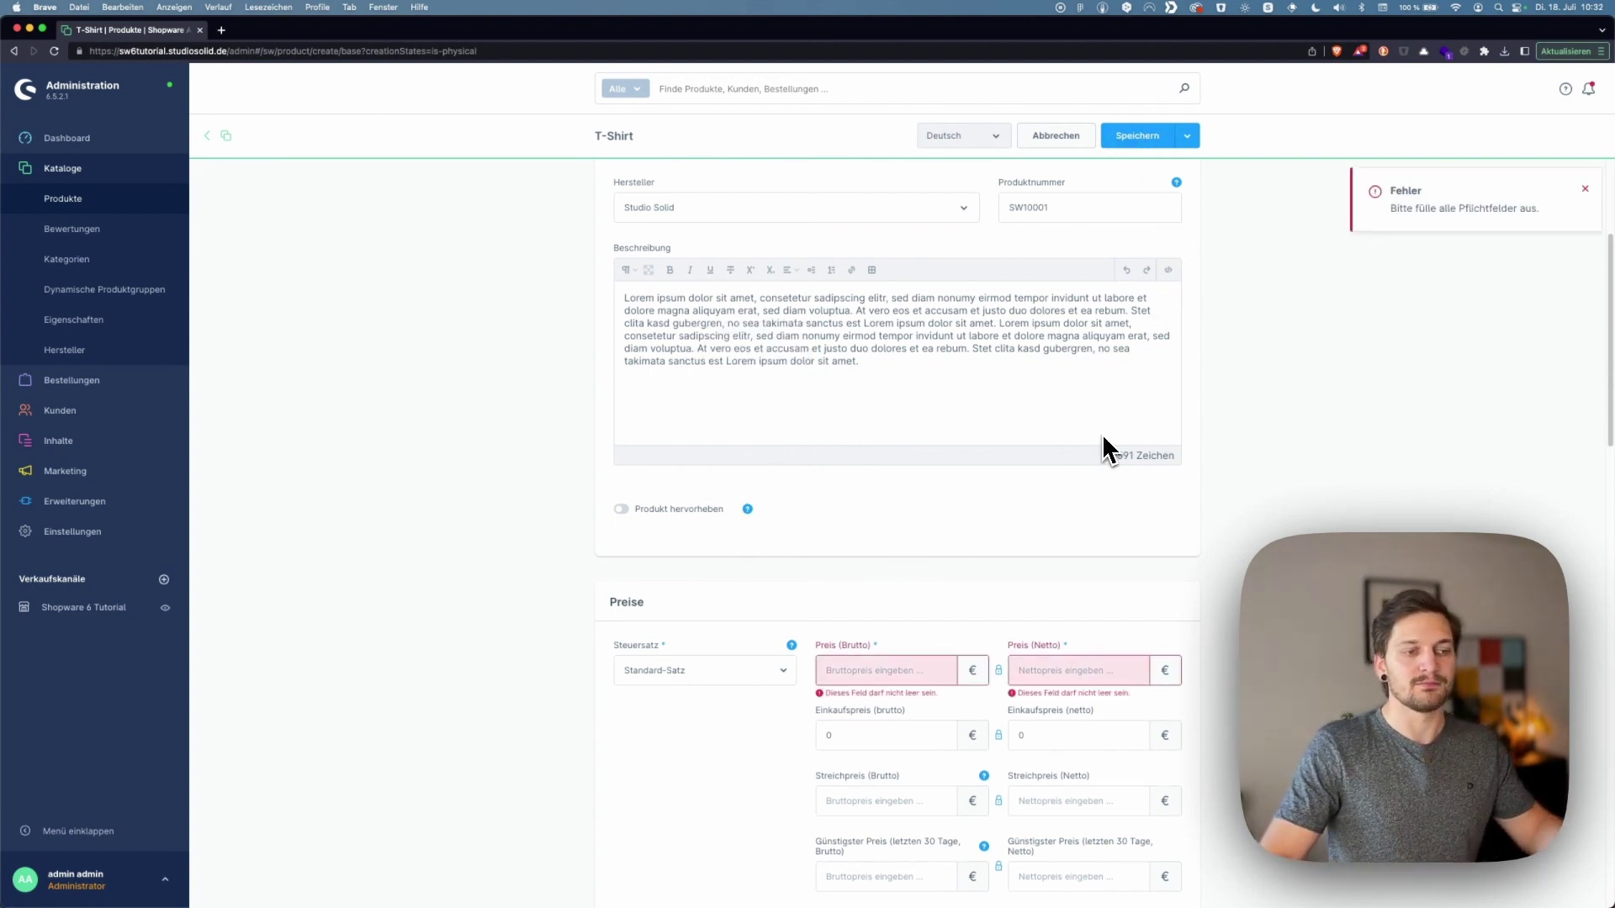
scroll(1098, 497, "down", 3)
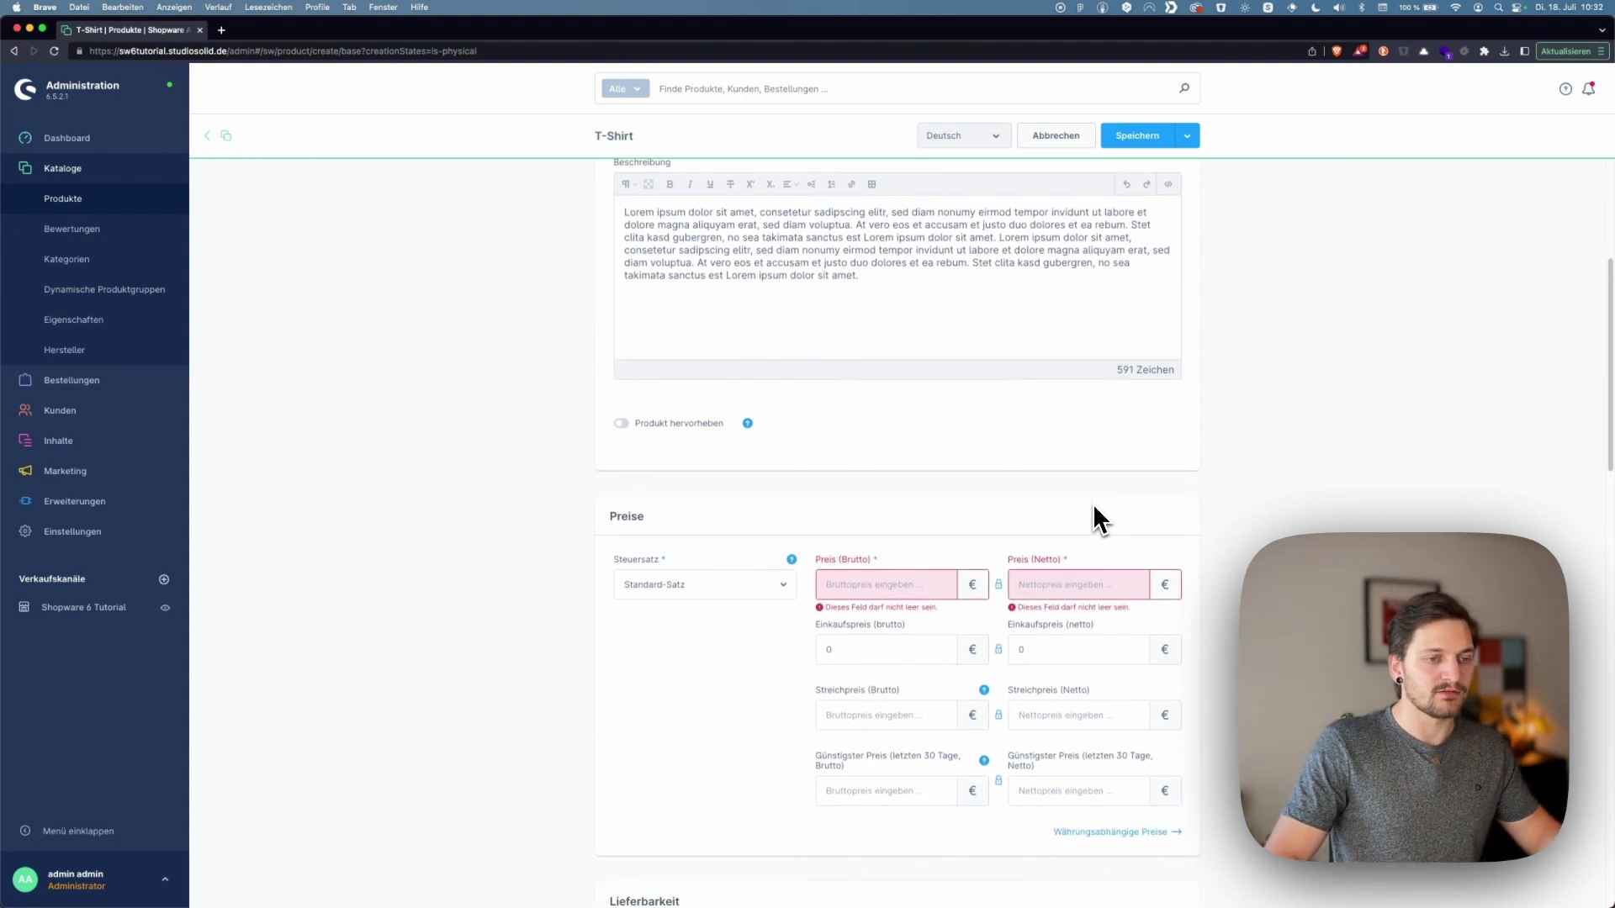
scroll(1100, 523, "down", 15)
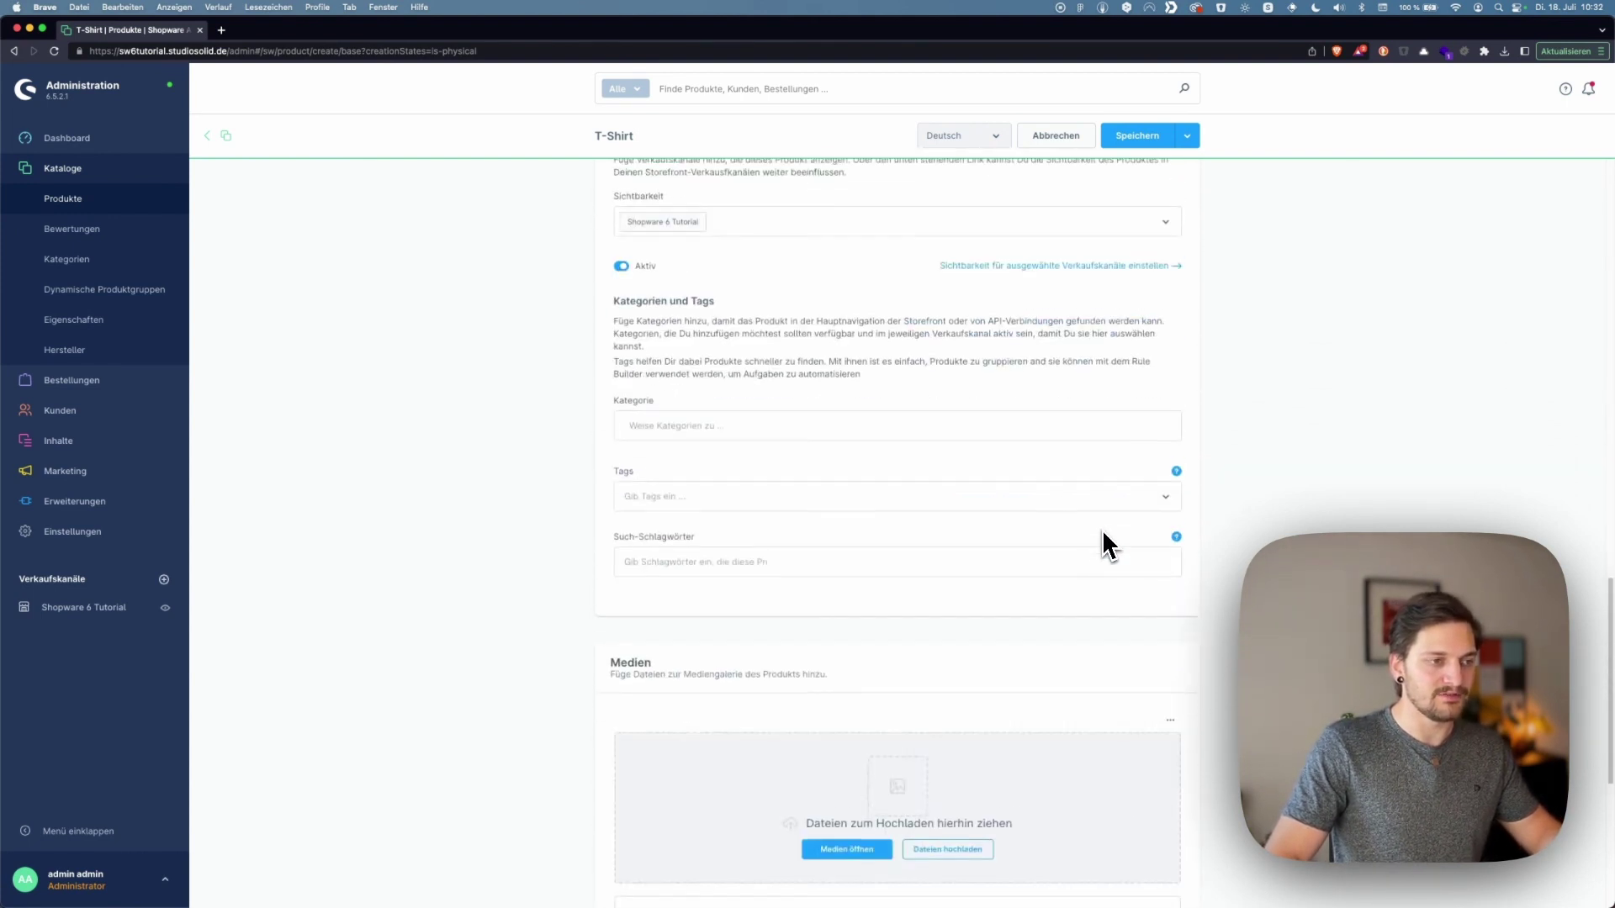
scroll(1103, 530, "up", 20)
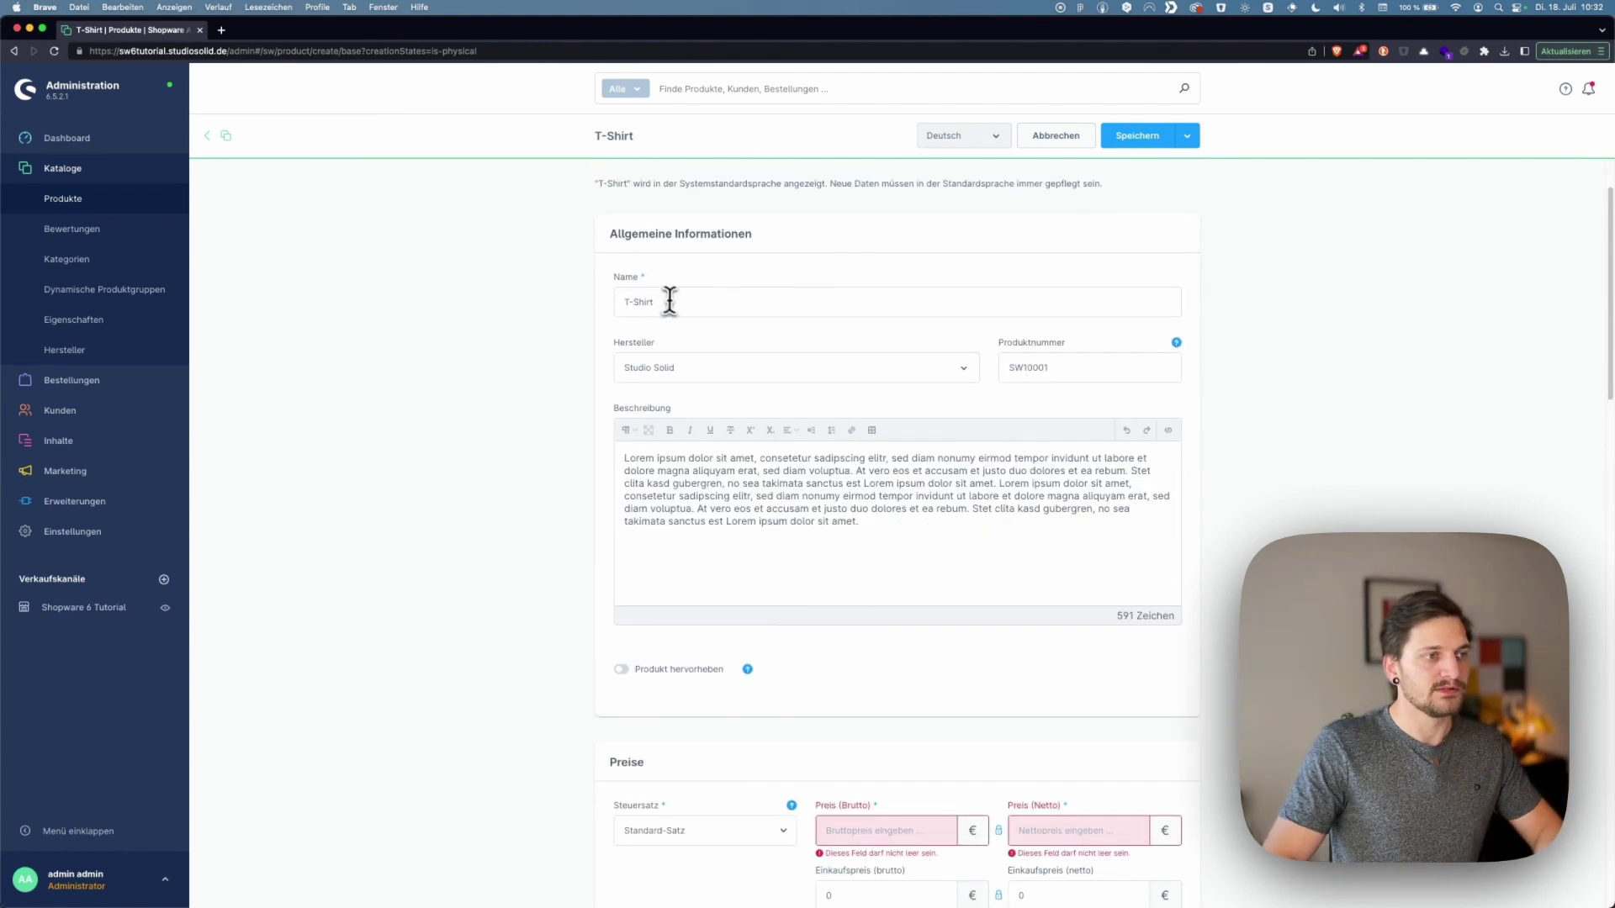
left_click_drag(667, 301, 621, 301)
left_click(640, 281)
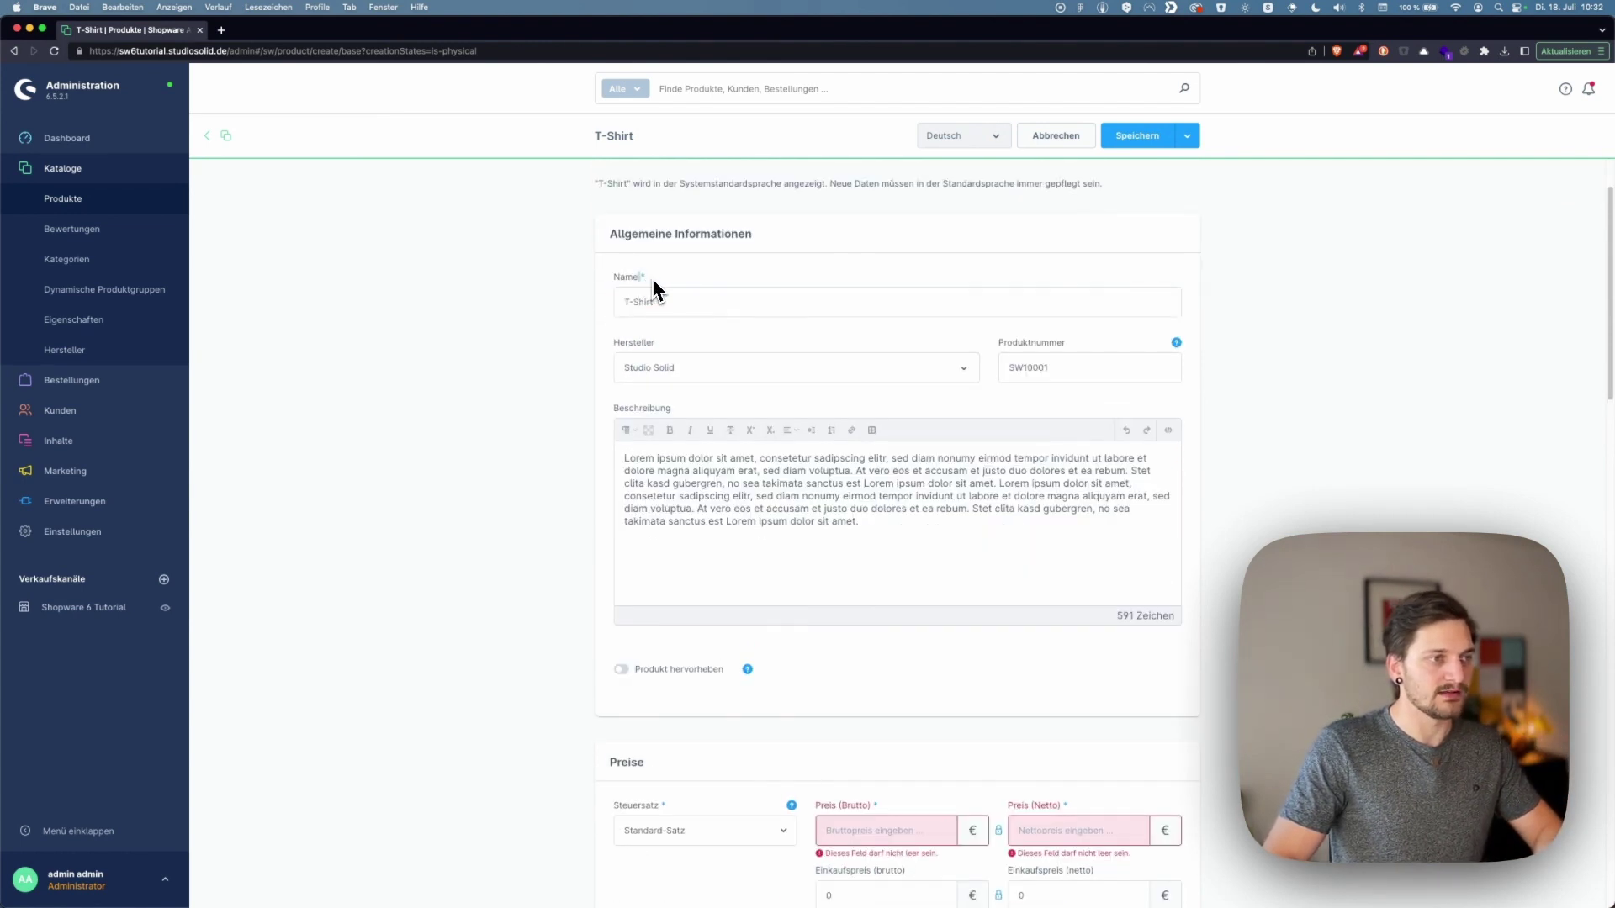
left_click(660, 279)
scroll(1313, 473, "down", 4)
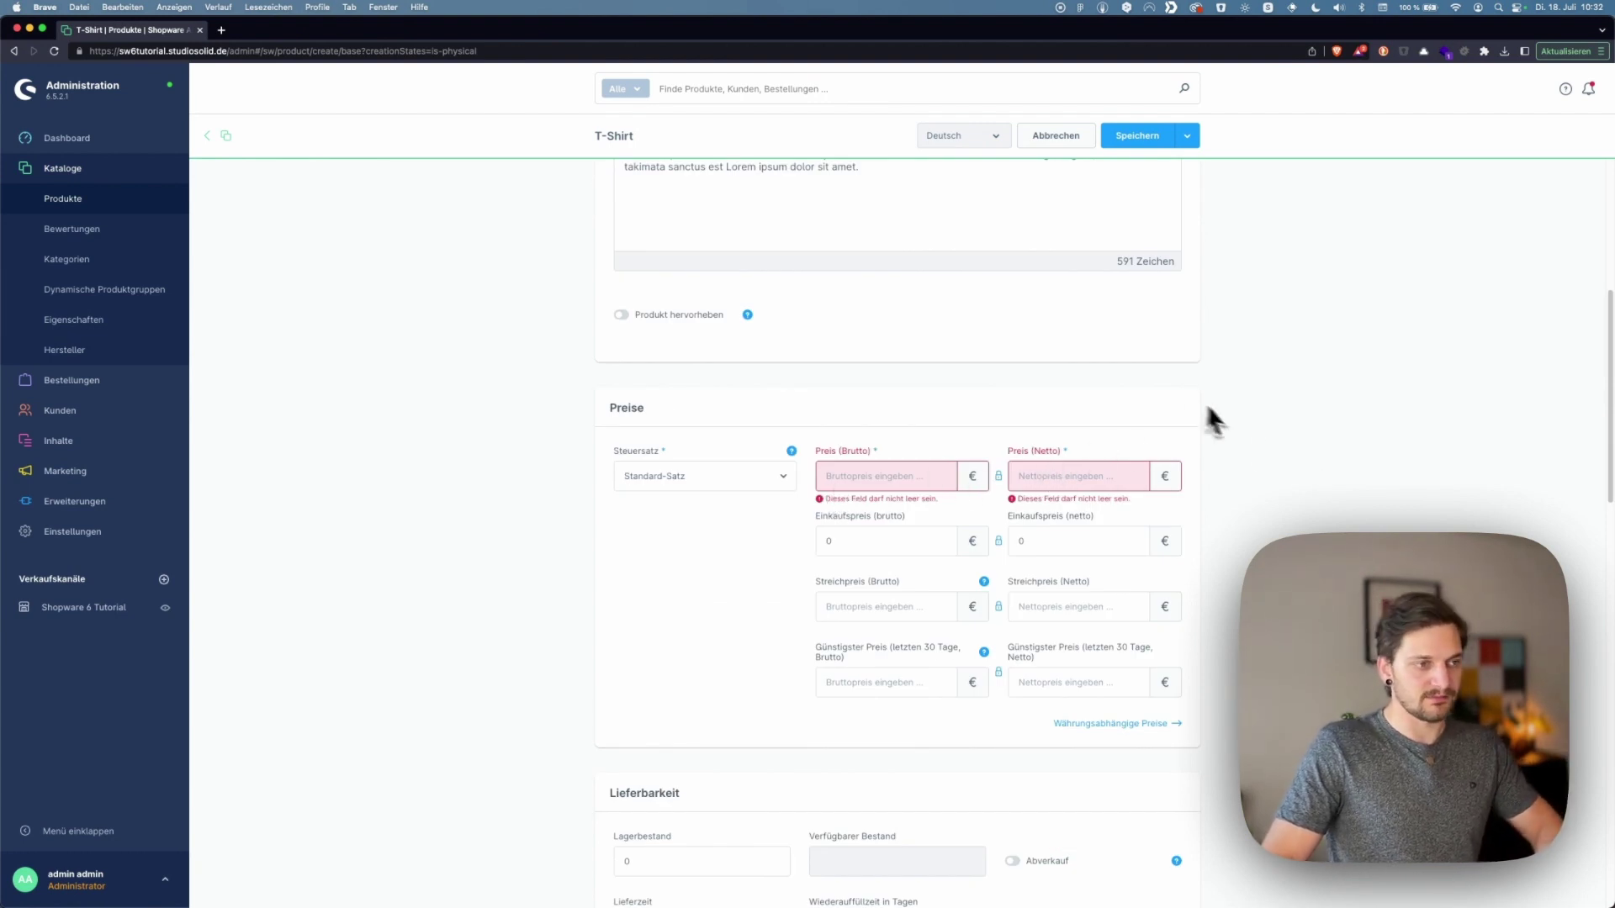
scroll(1208, 421, "down", 1)
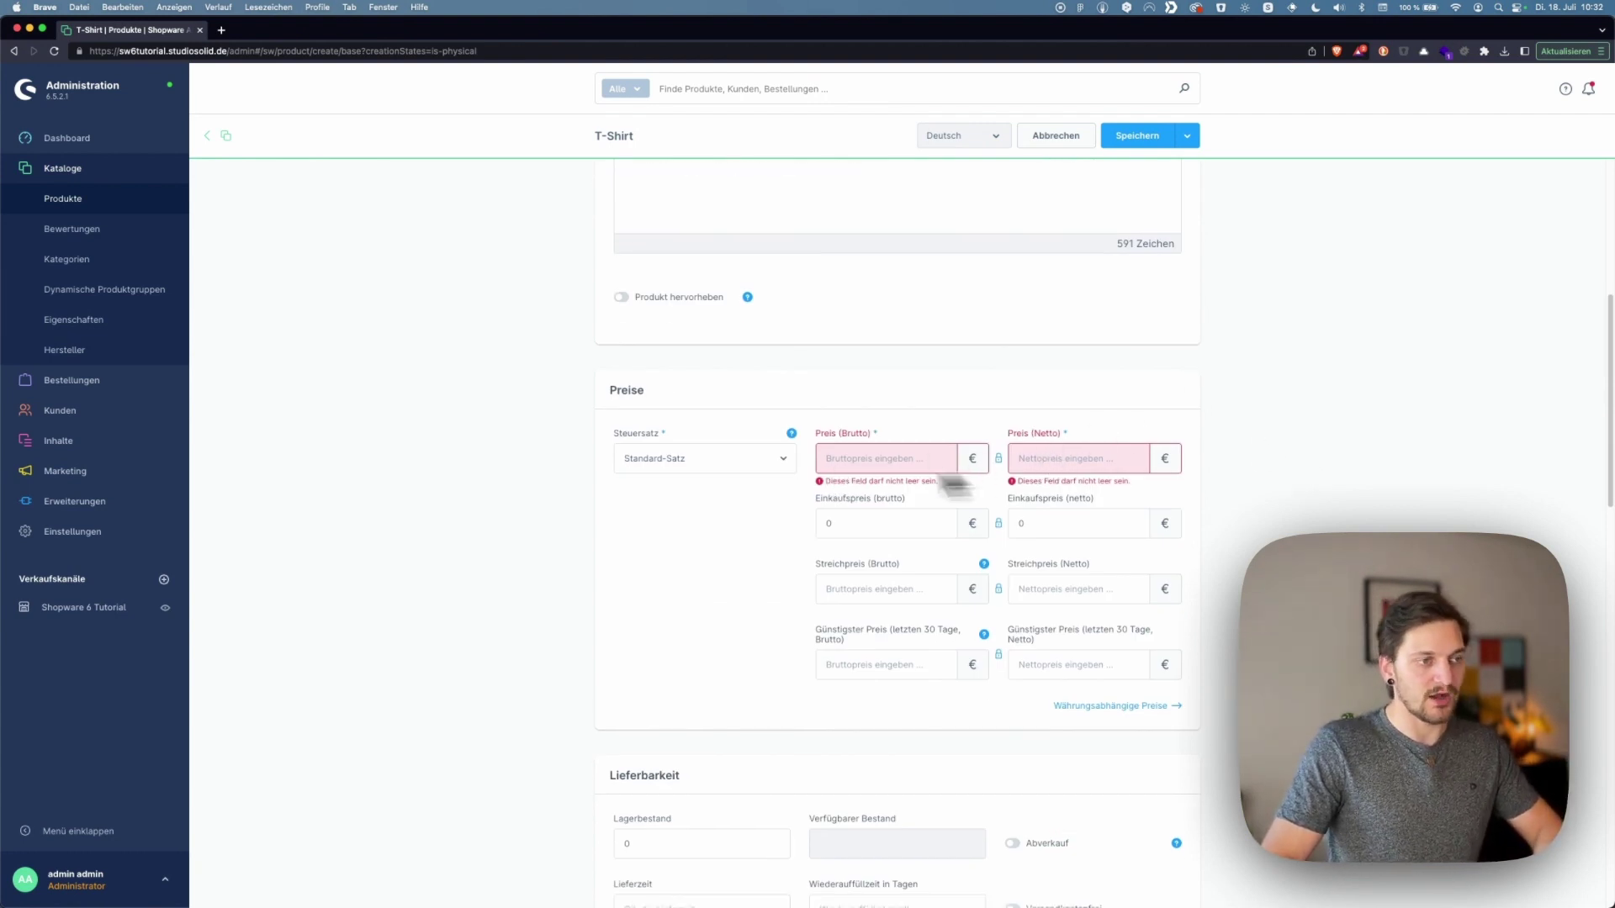
Review the available tax rates for the product and keep Standard-Satz selected
left_click(666, 445)
scroll(829, 315, "down", 1)
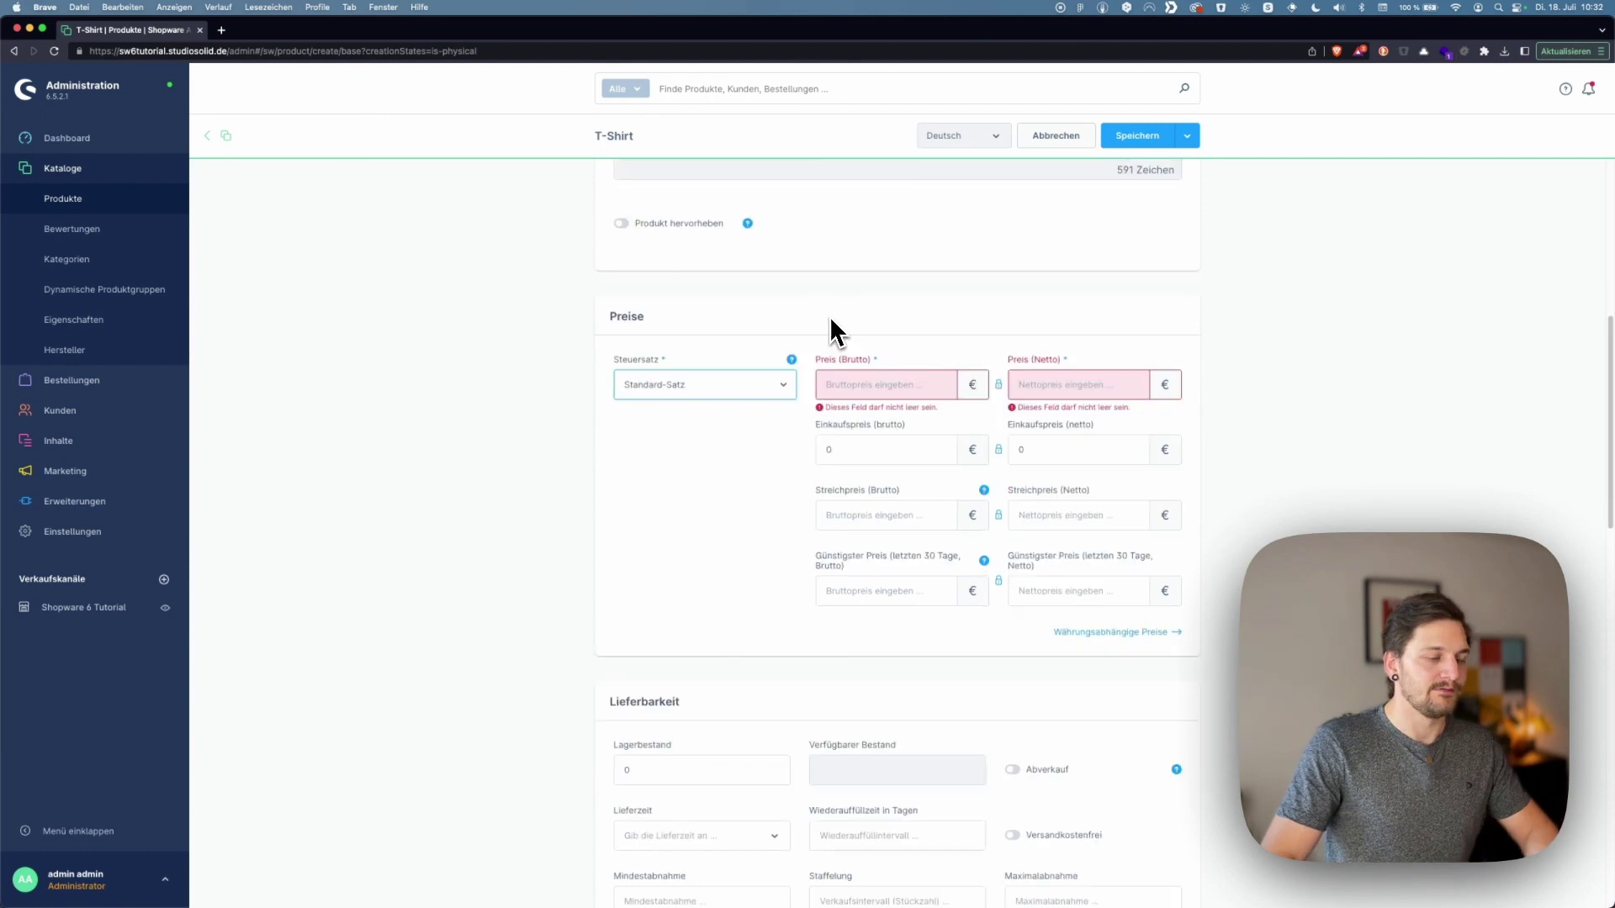
left_click(786, 383)
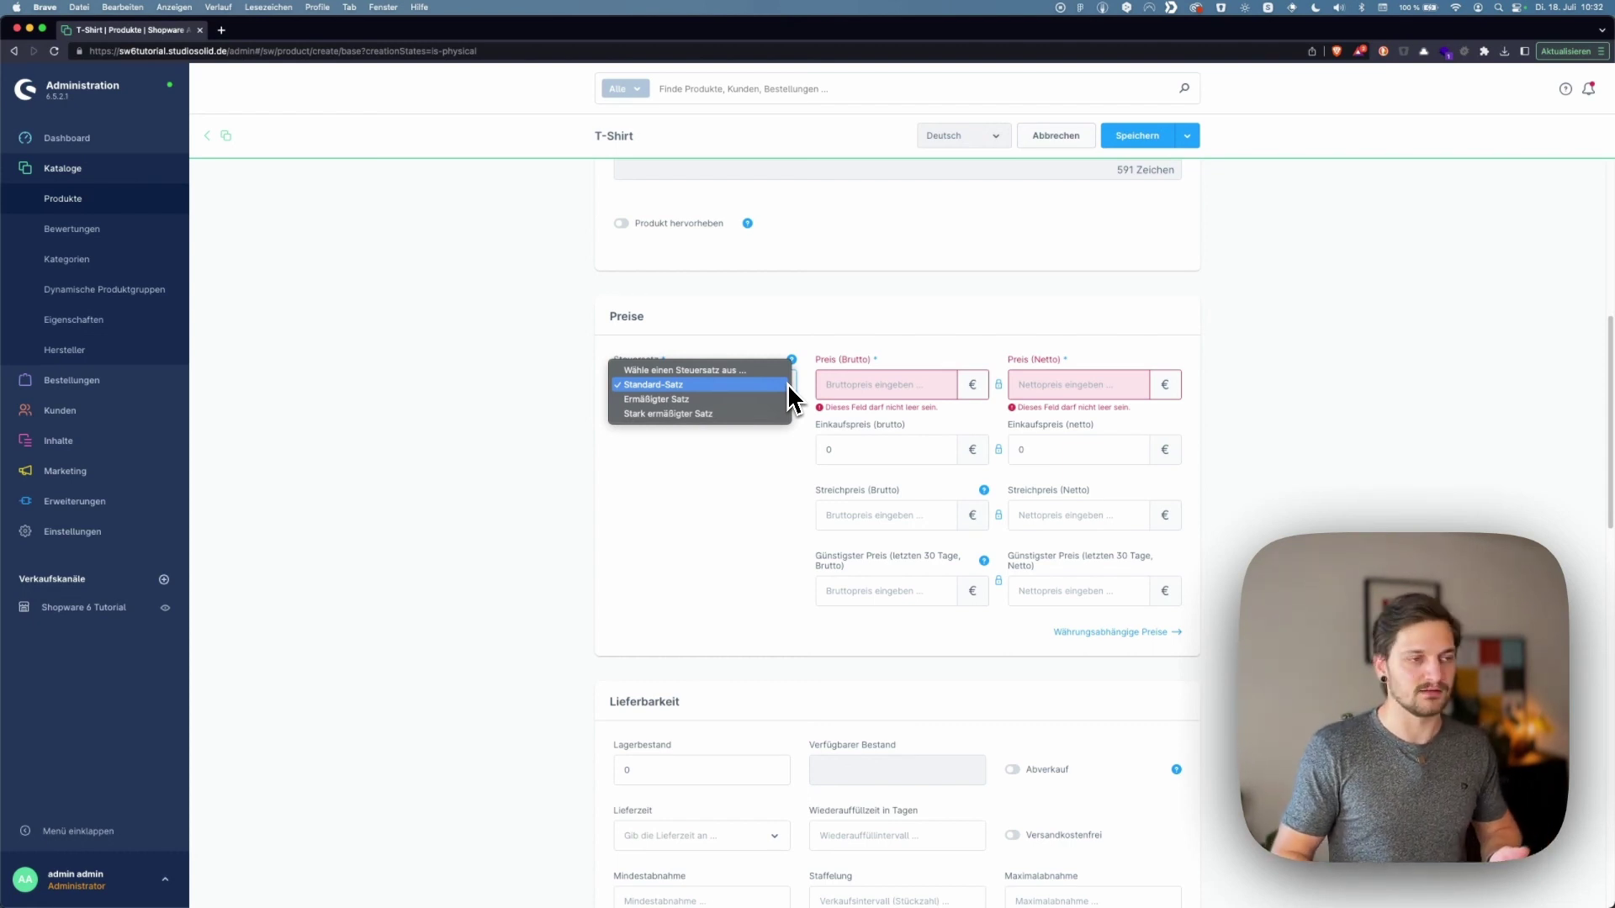
left_click(789, 386)
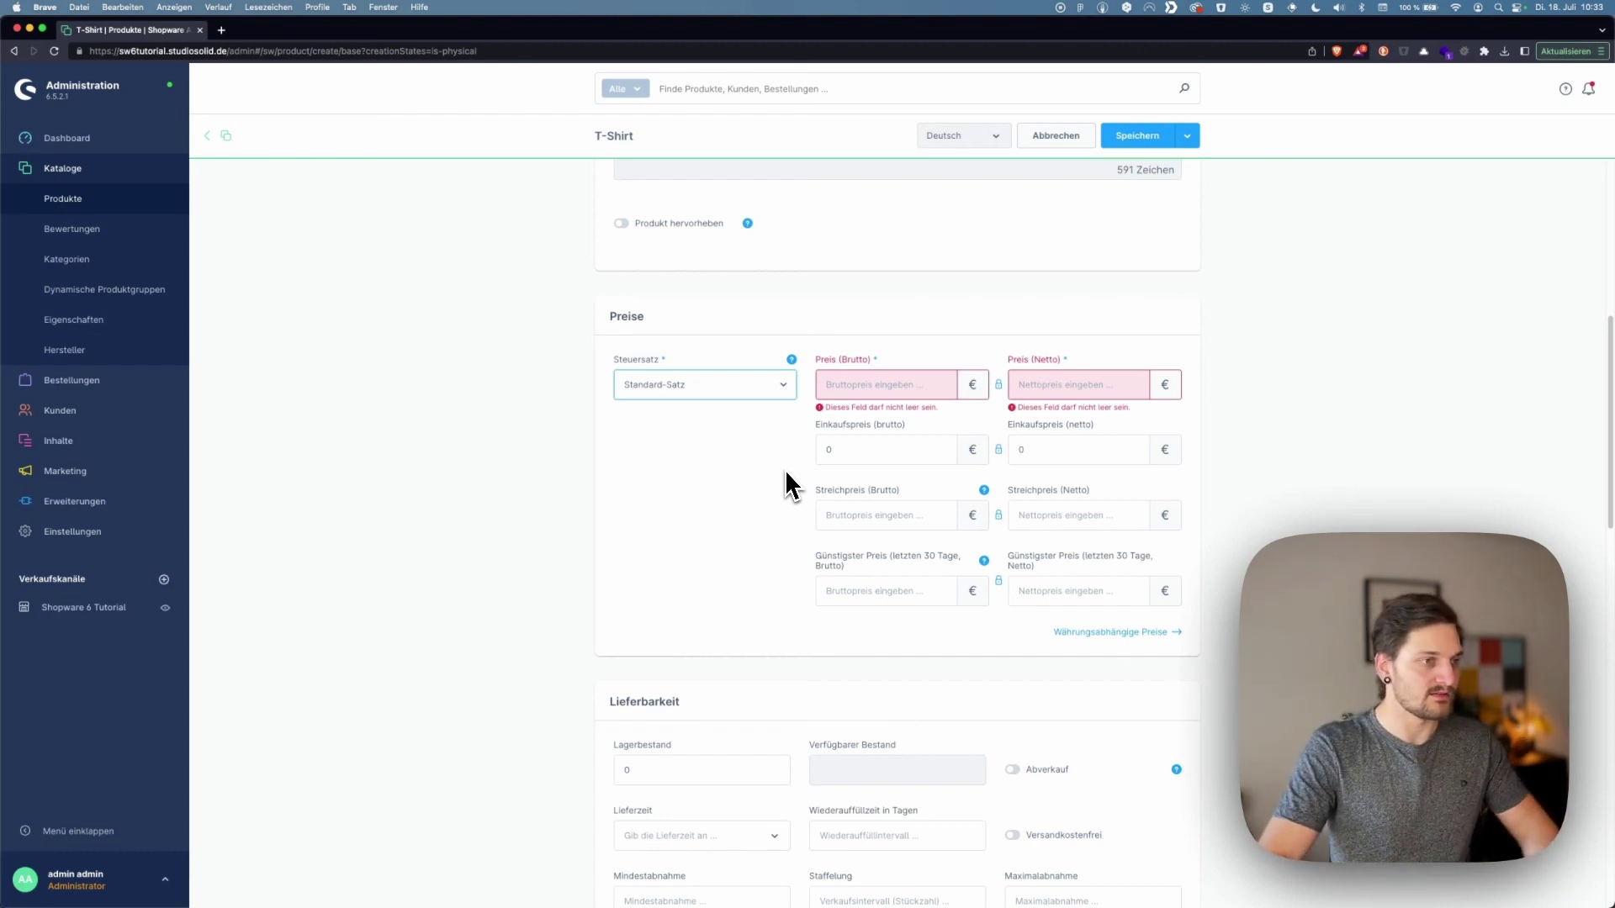
Open the shop settings in a separate browser tab and examine the tax rates listed under Steuern
right_click(107, 545)
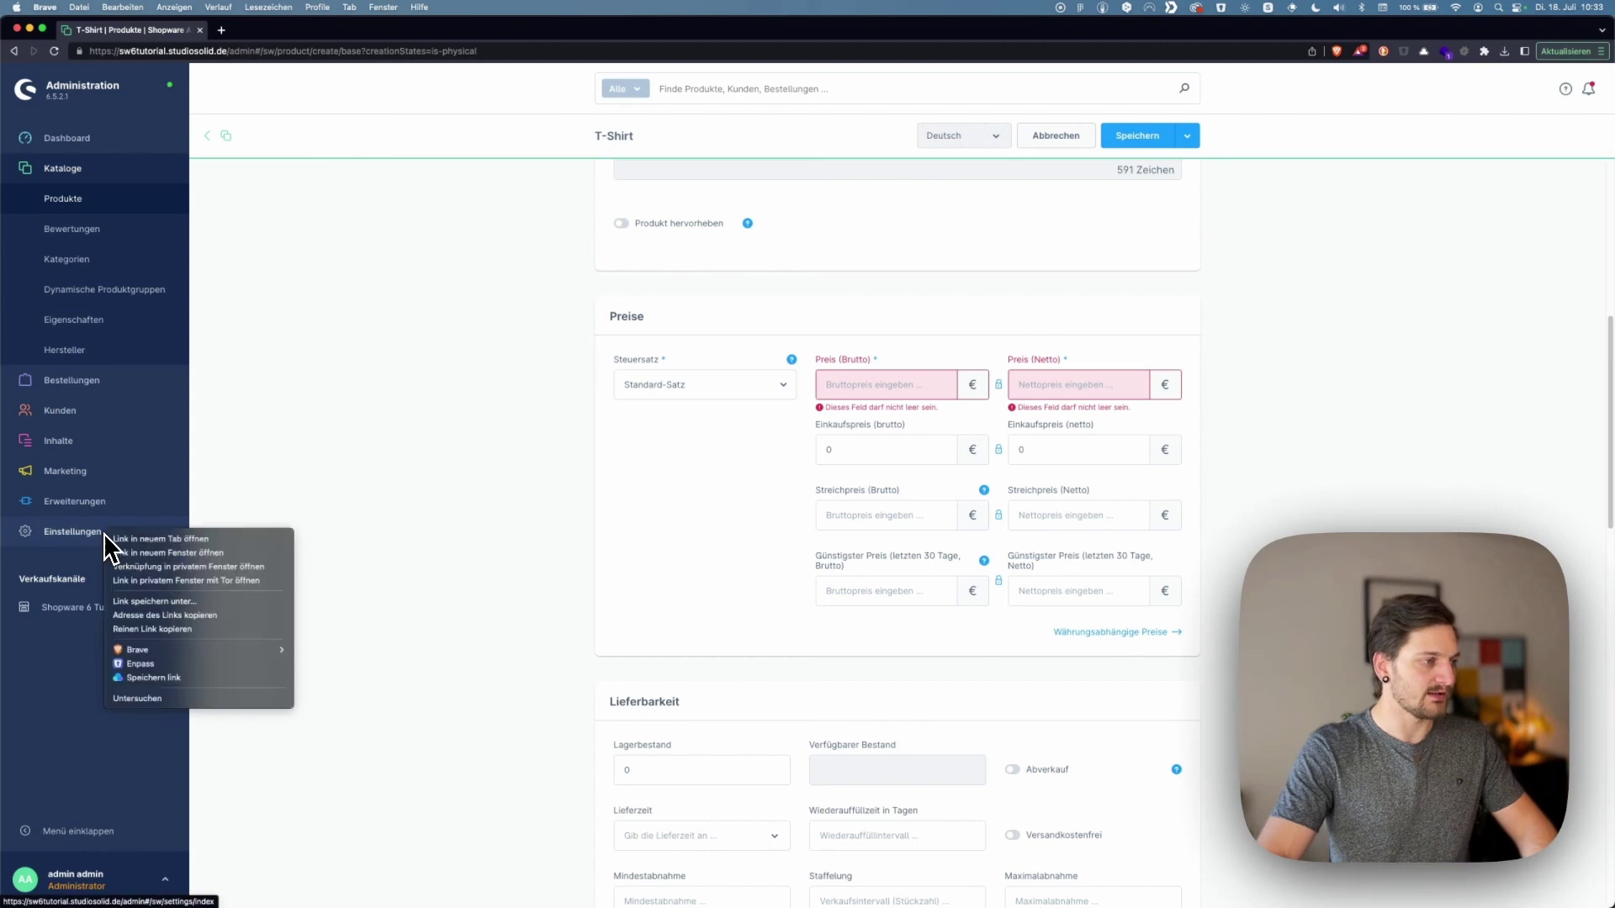
left_click(130, 540)
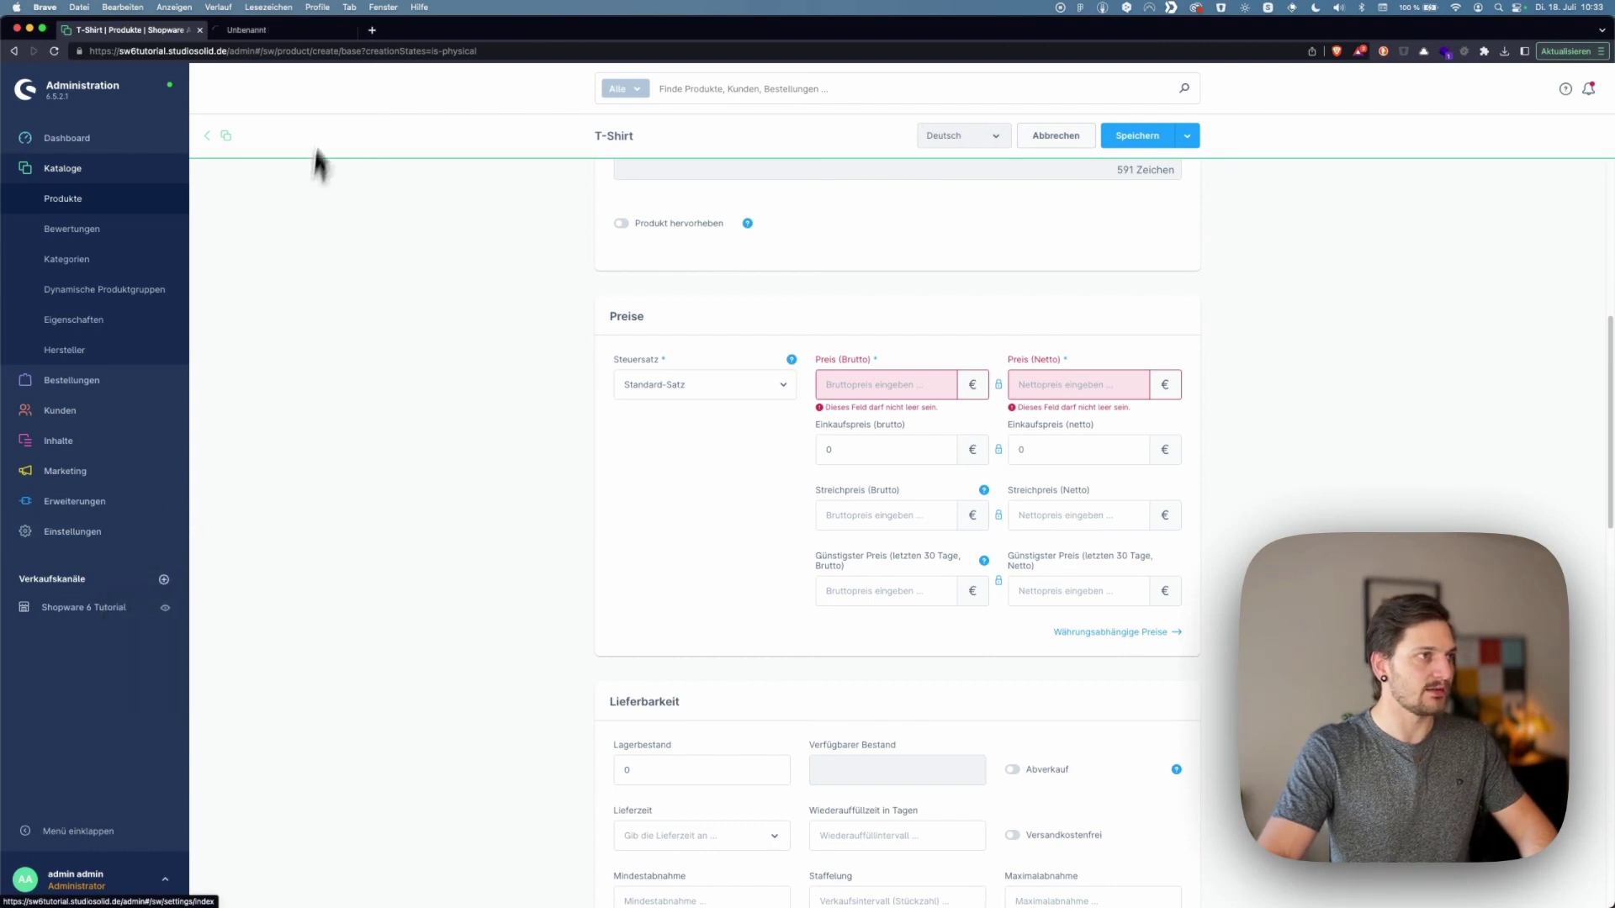
left_click(286, 31)
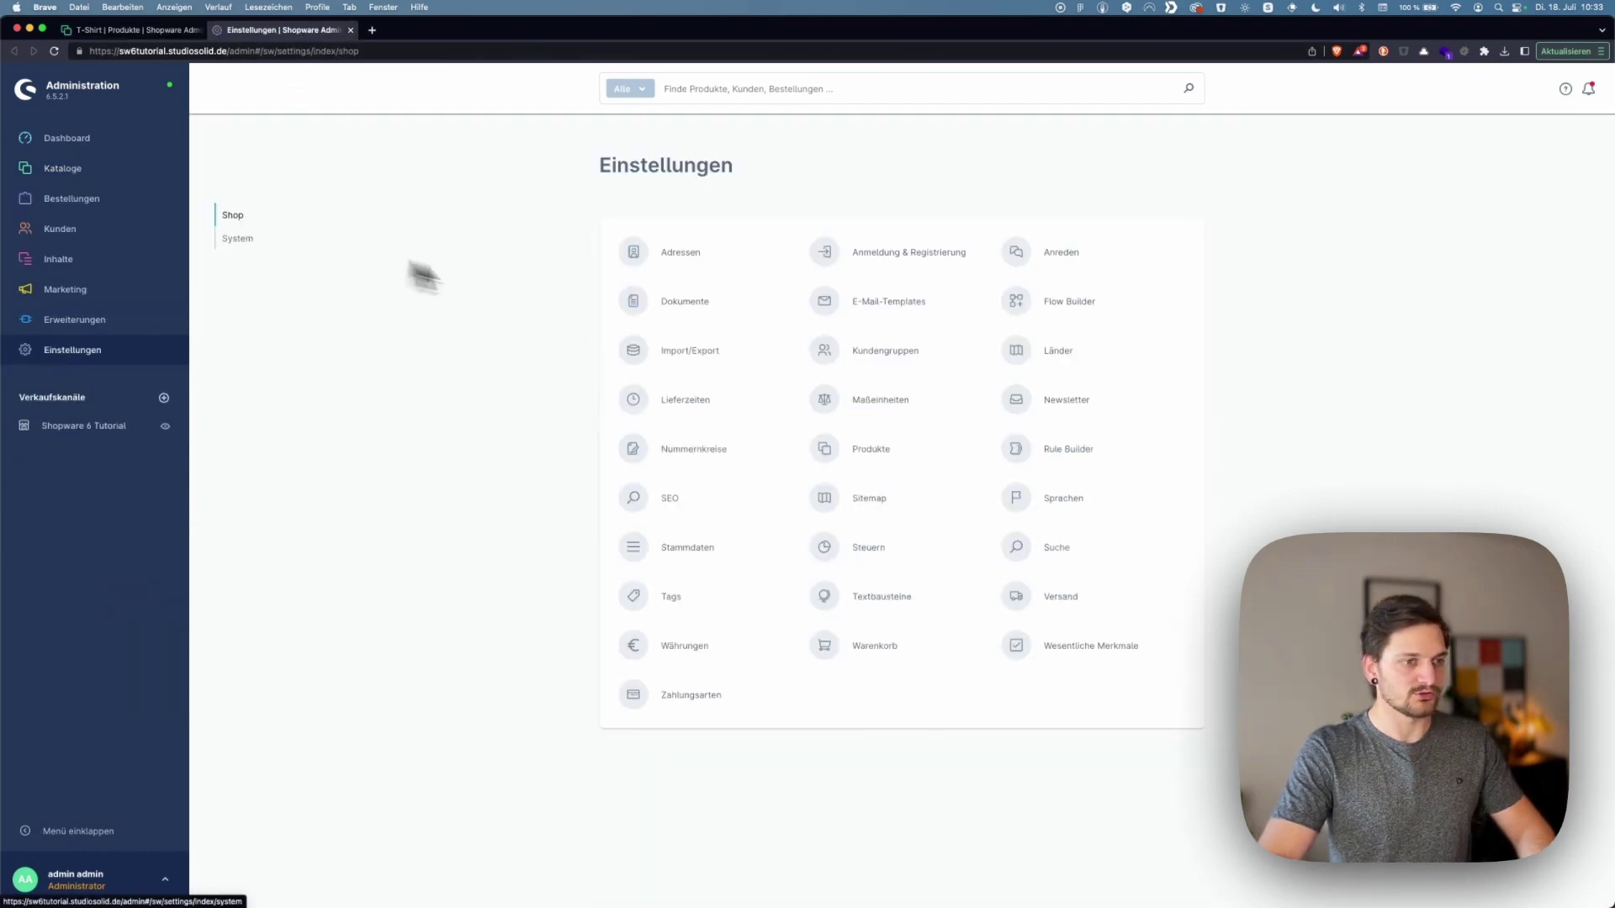
left_click(824, 551)
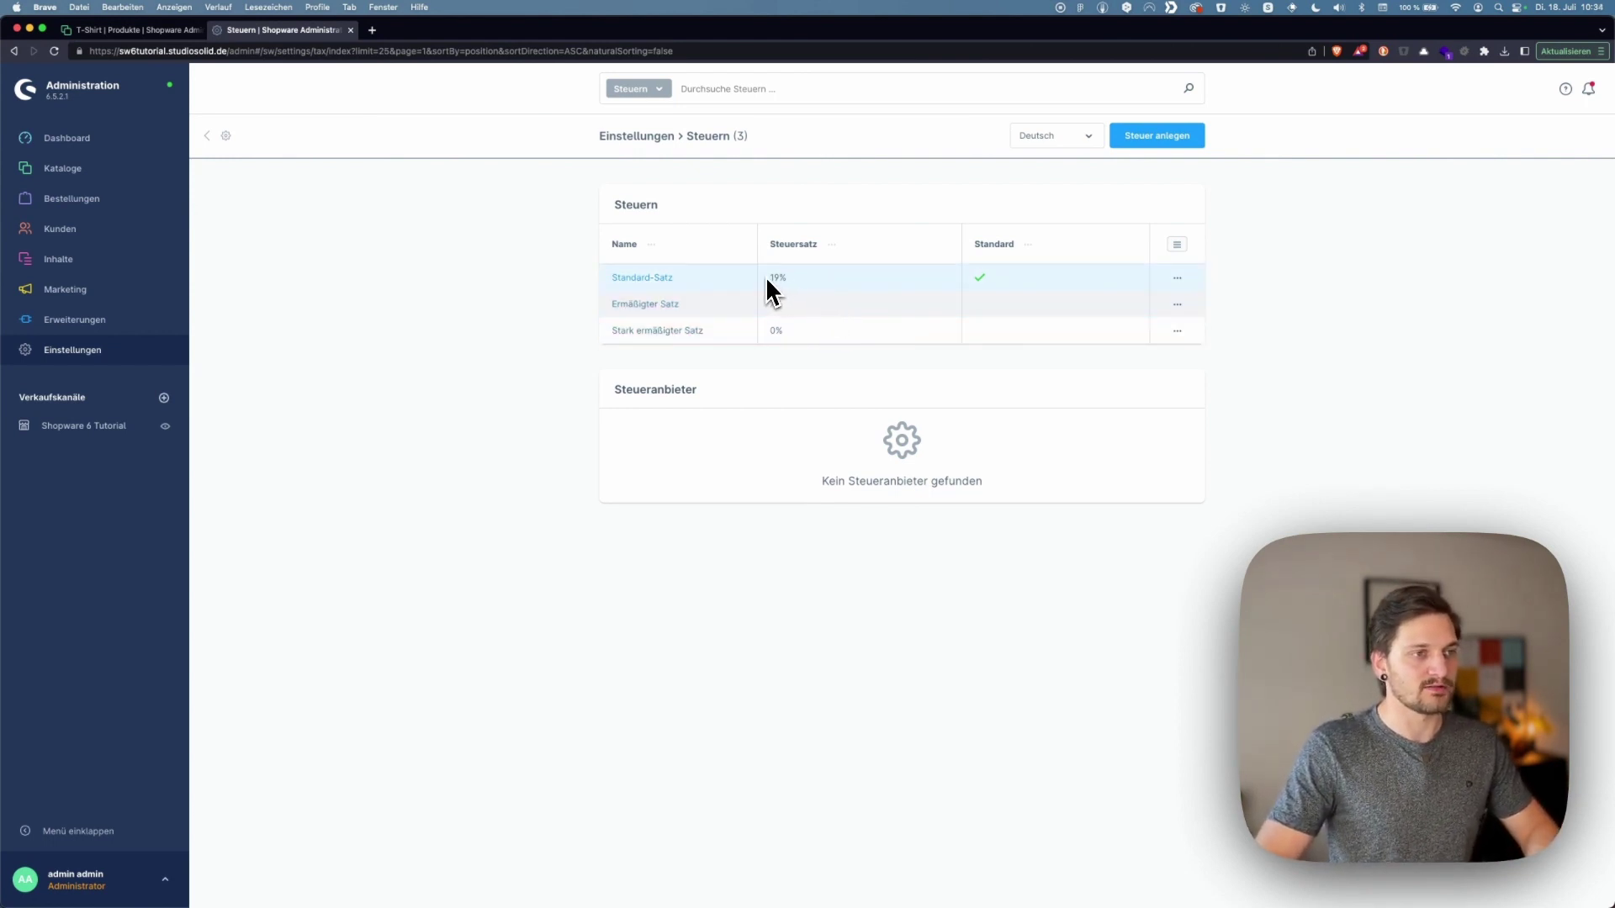
left_click(970, 288)
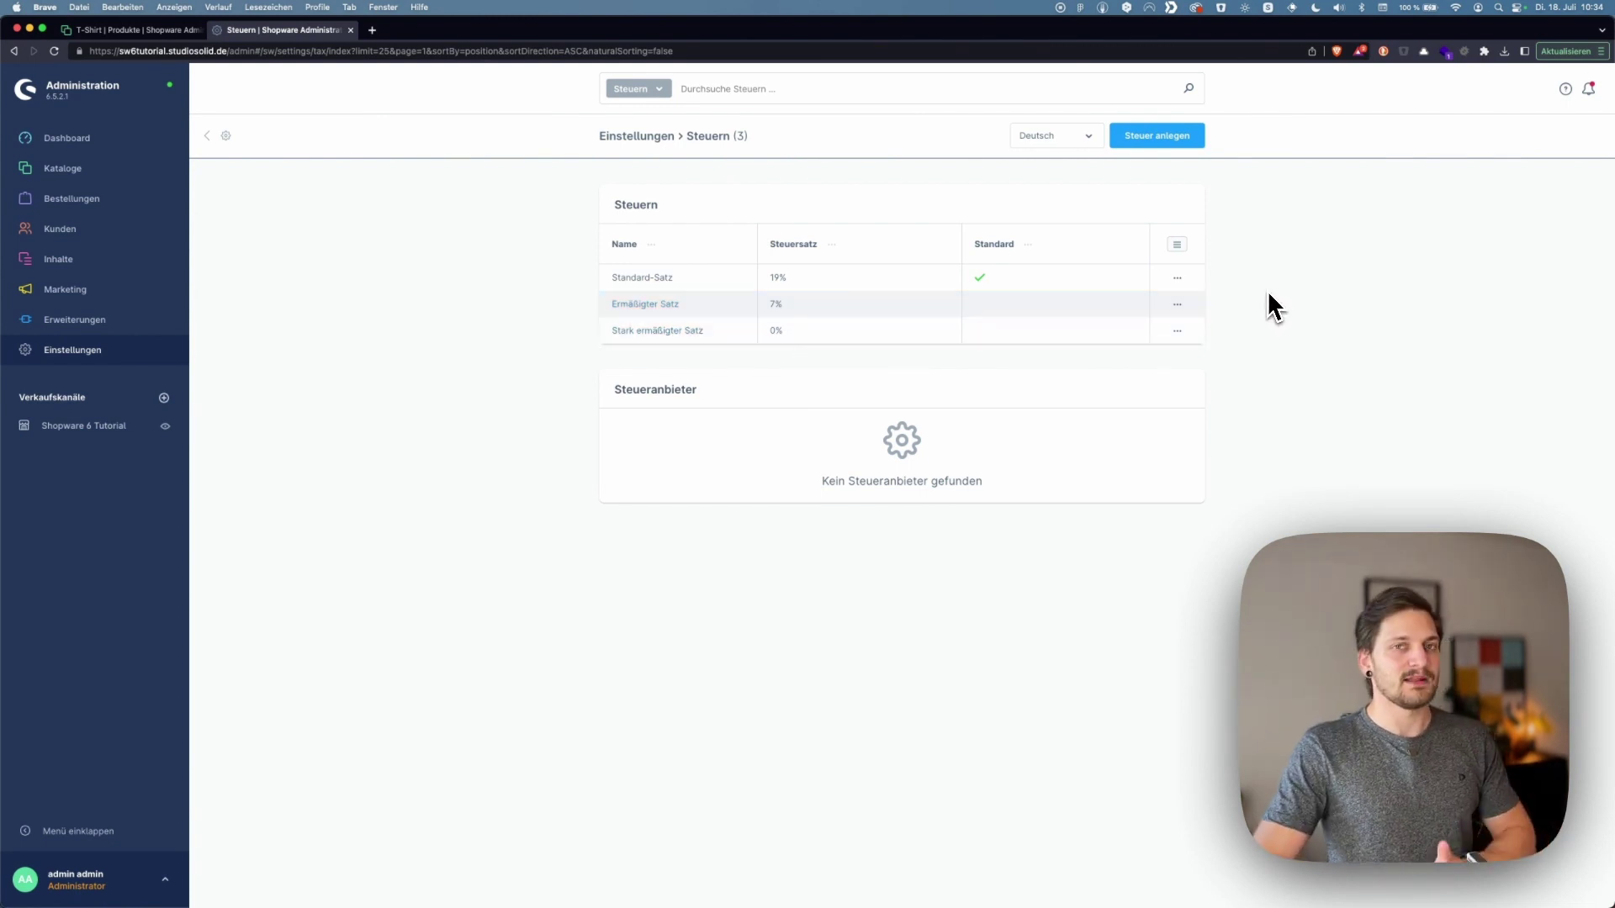
Open the Standard-Satz tax for editing and examine its tax rate and the country-specific rates under Länder-Steuersätze
left_click(1178, 281)
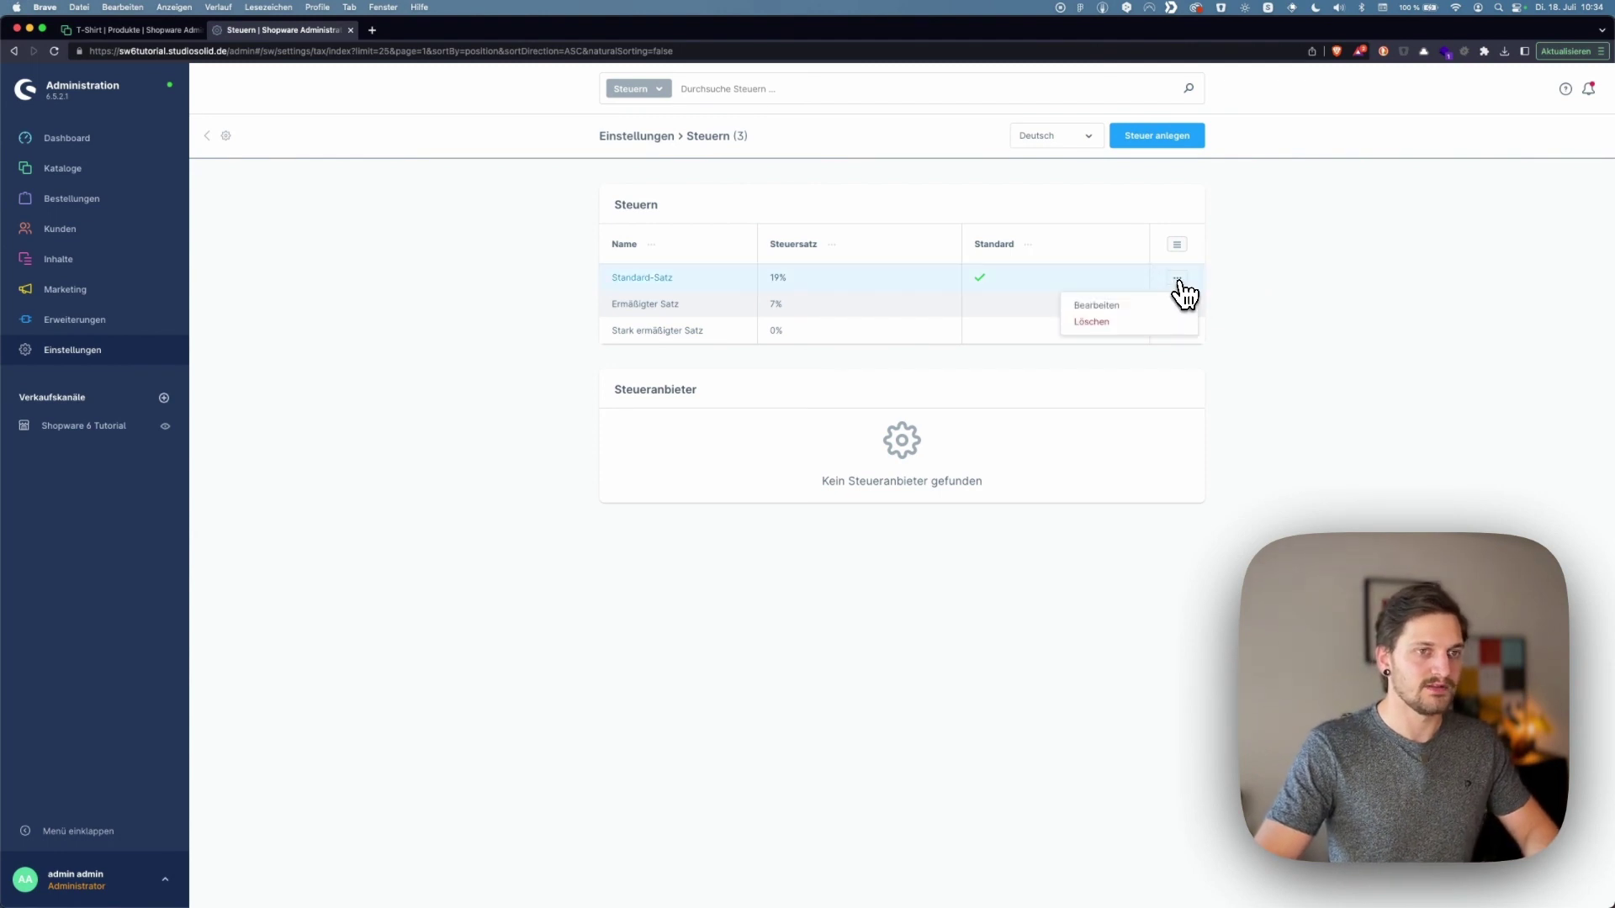
left_click(1109, 307)
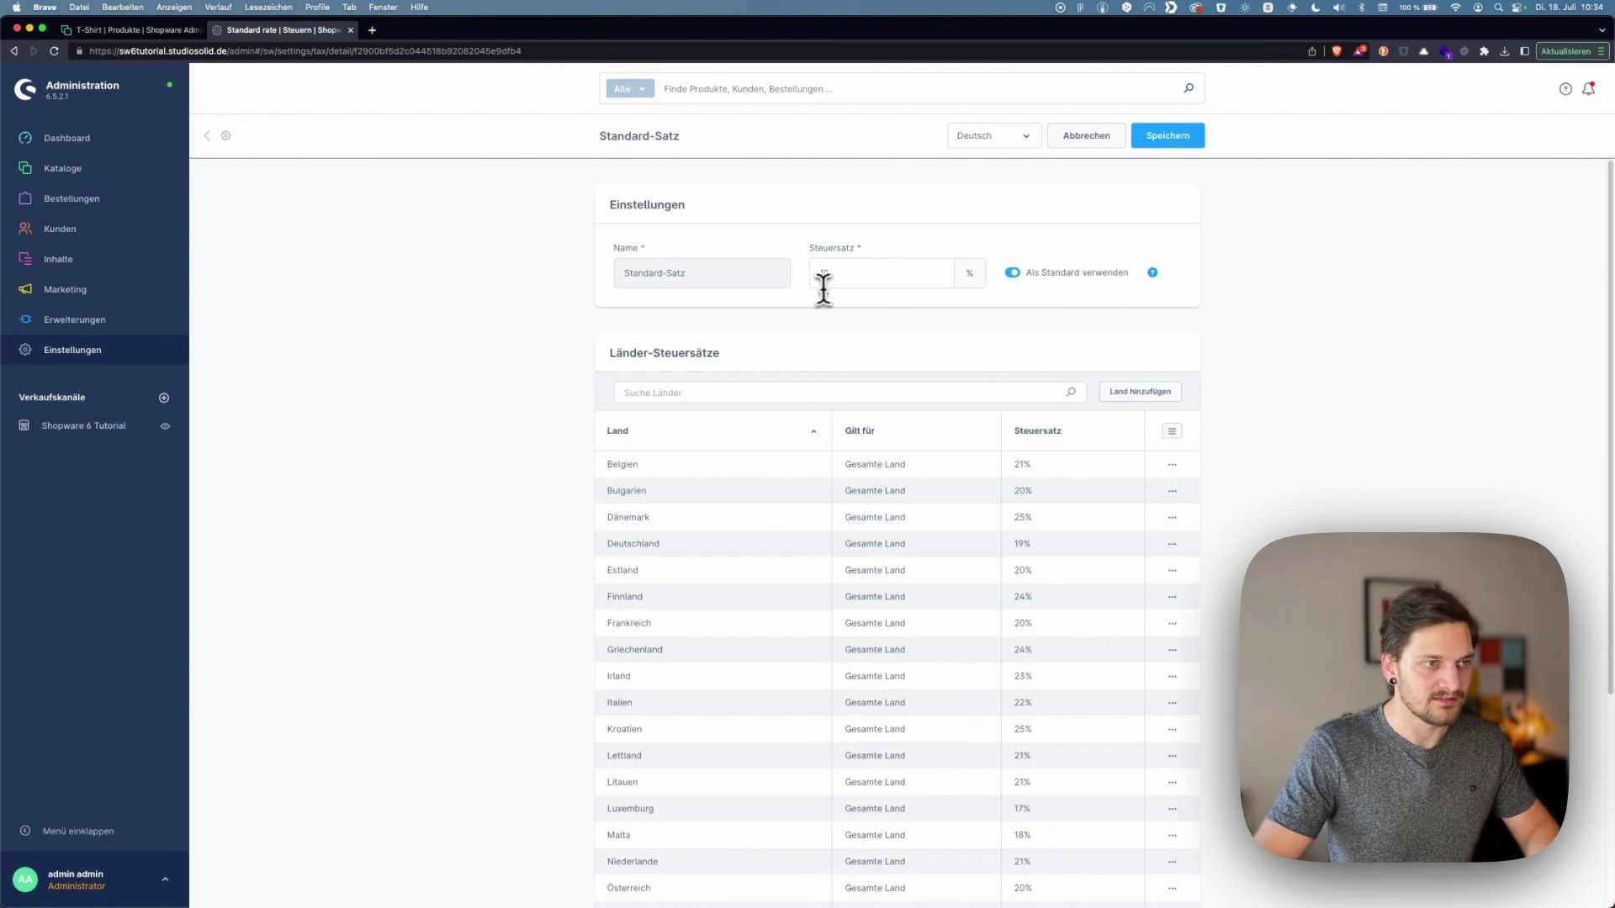
left_click_drag(836, 270, 810, 273)
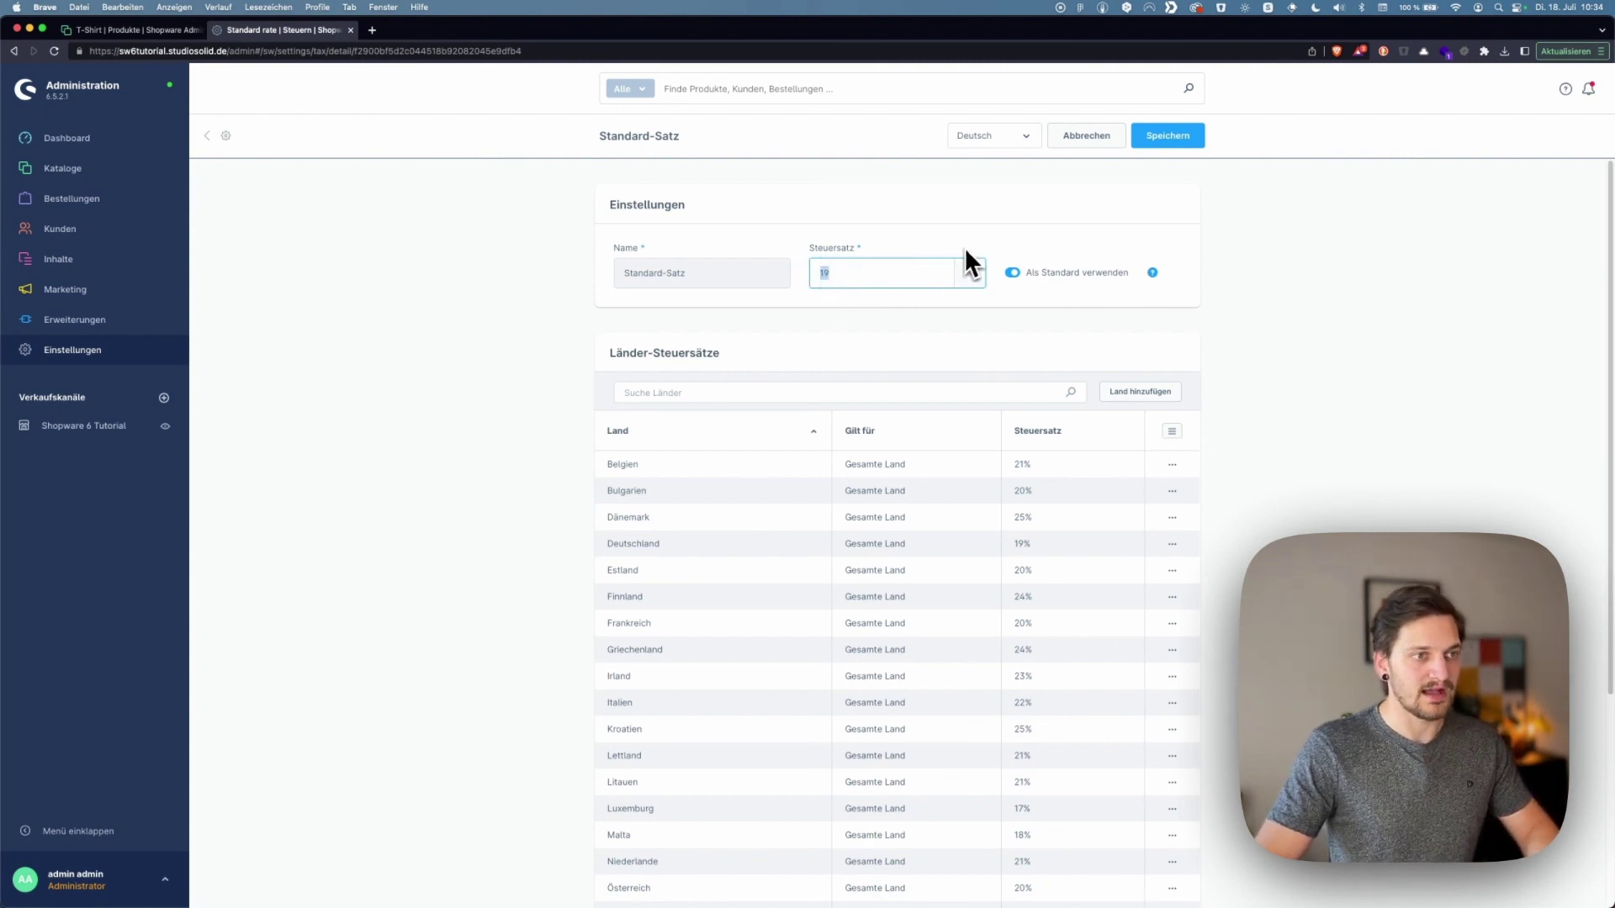
scroll(1253, 448, "down", 3)
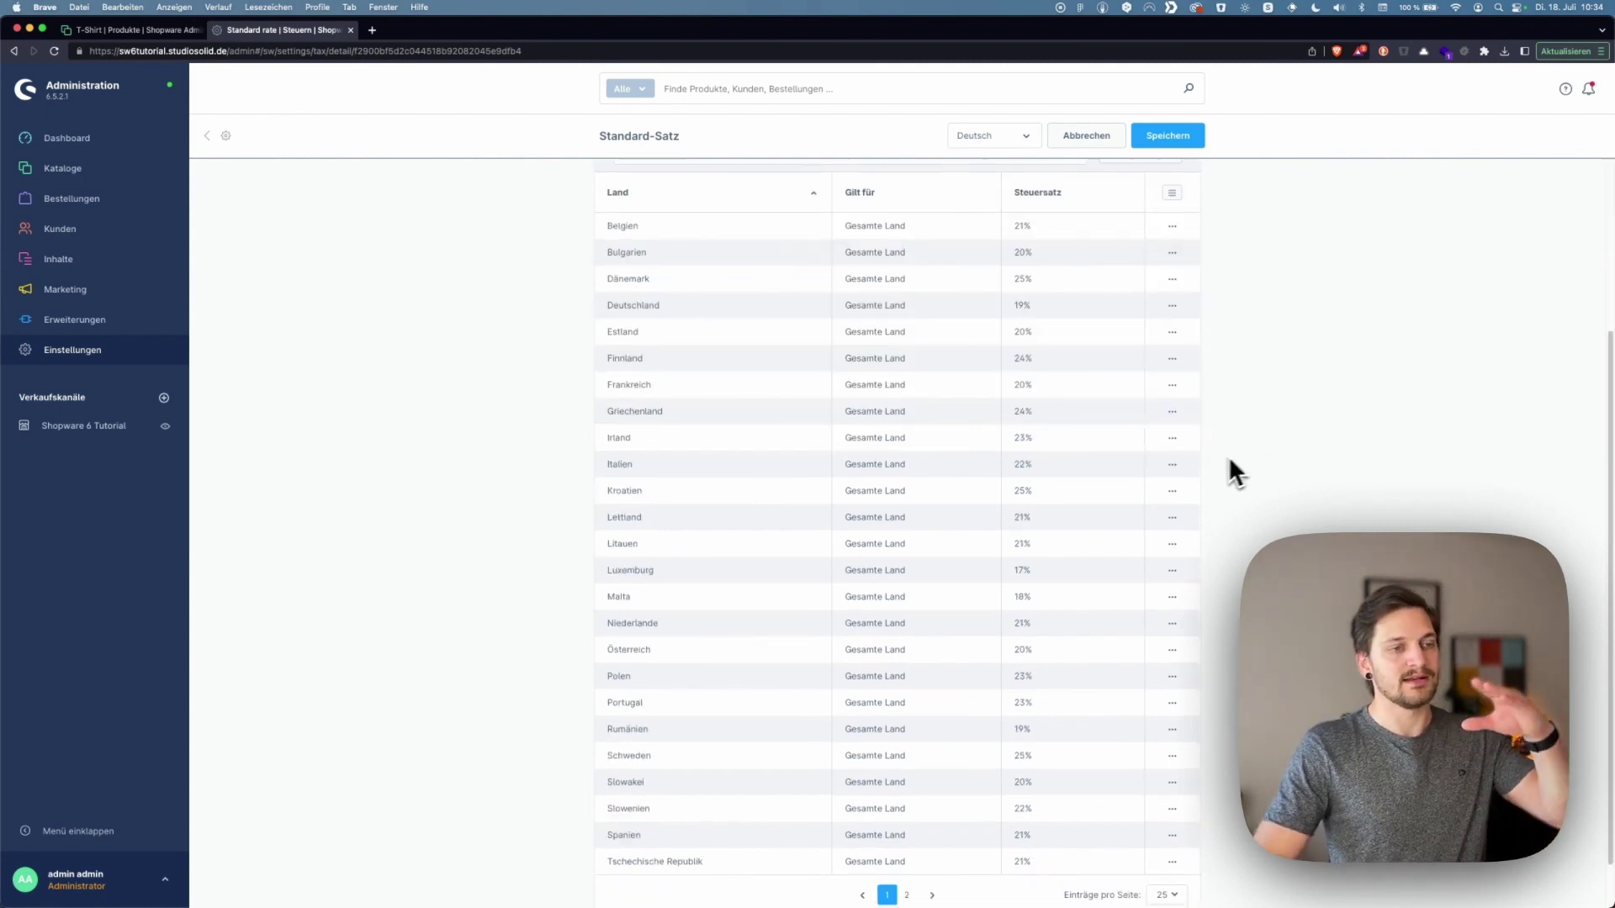
scroll(1189, 461, "down", 1)
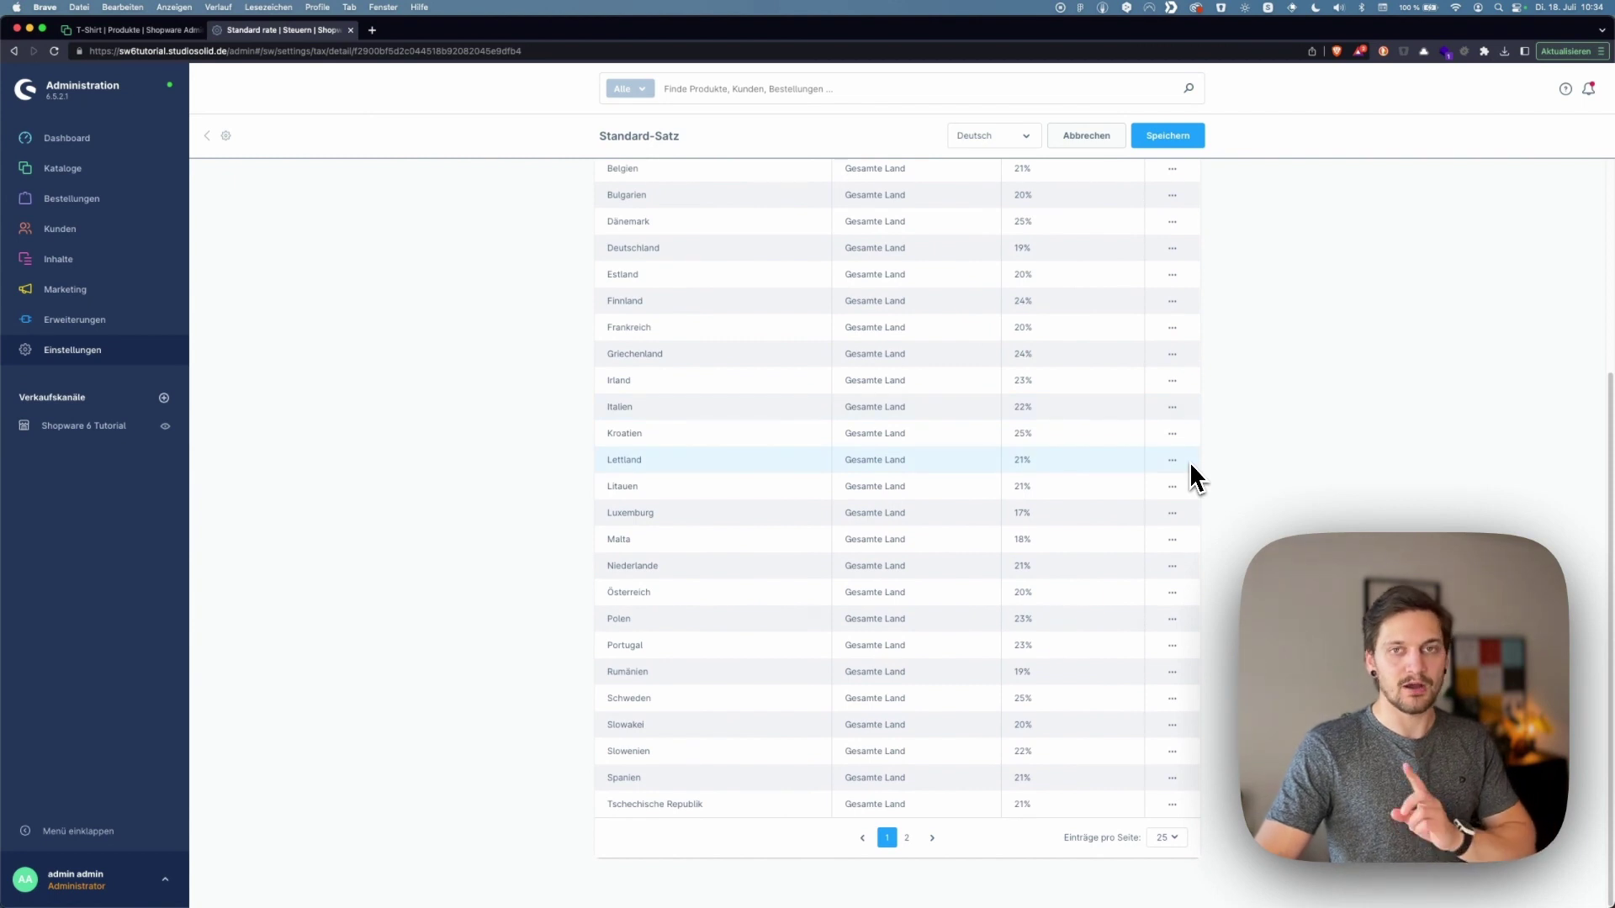
scroll(1118, 455, "up", 3)
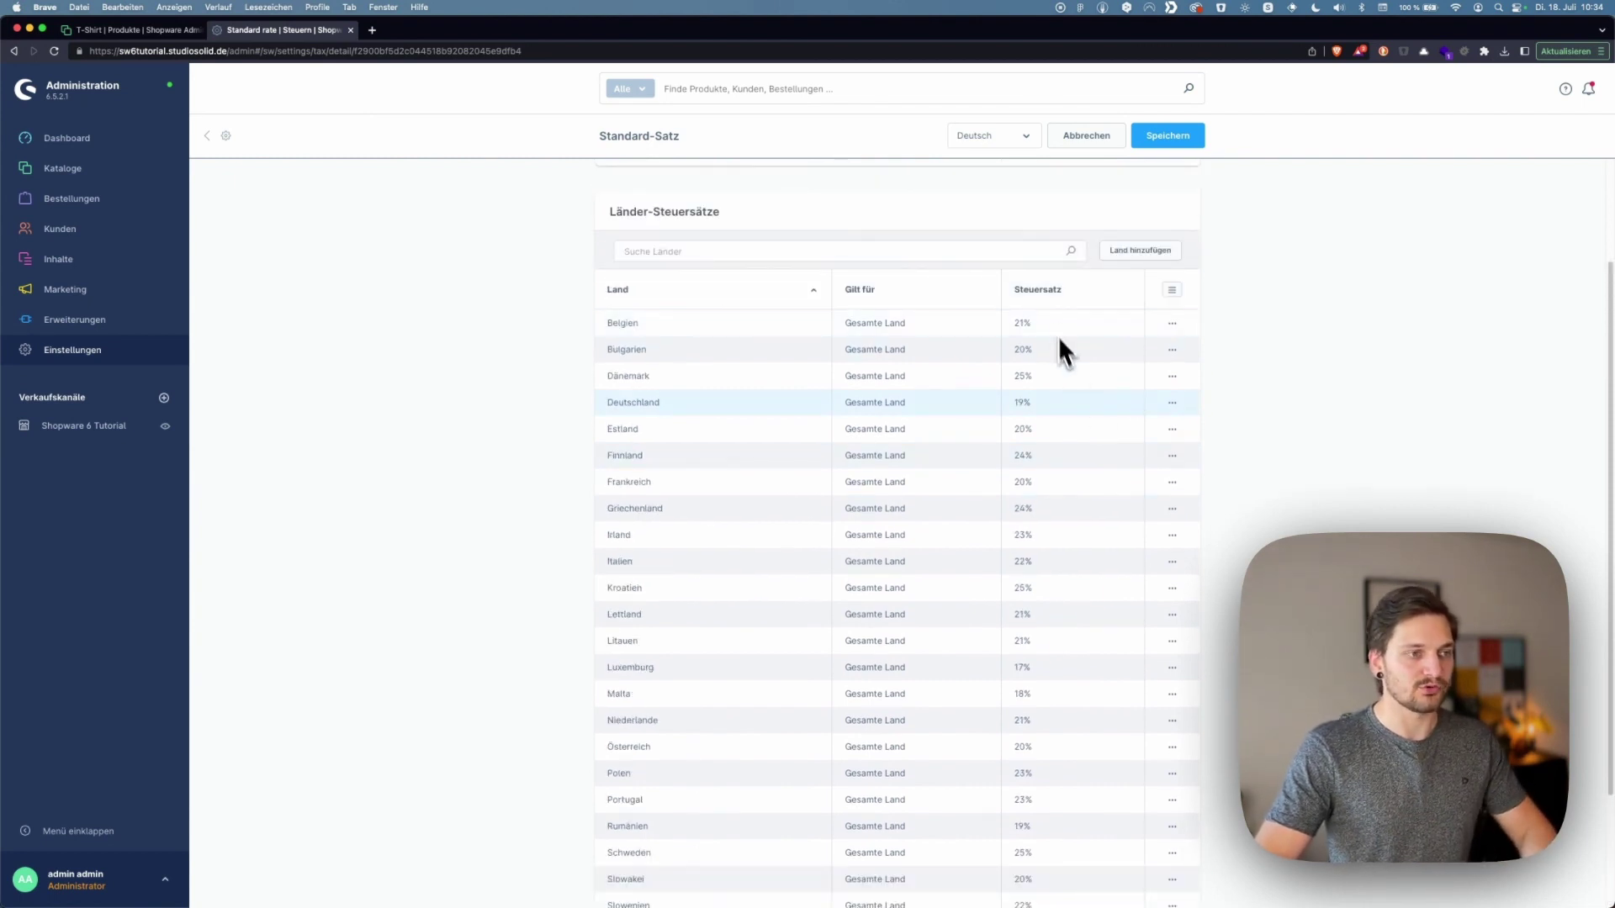
scroll(1059, 339, "down", 3)
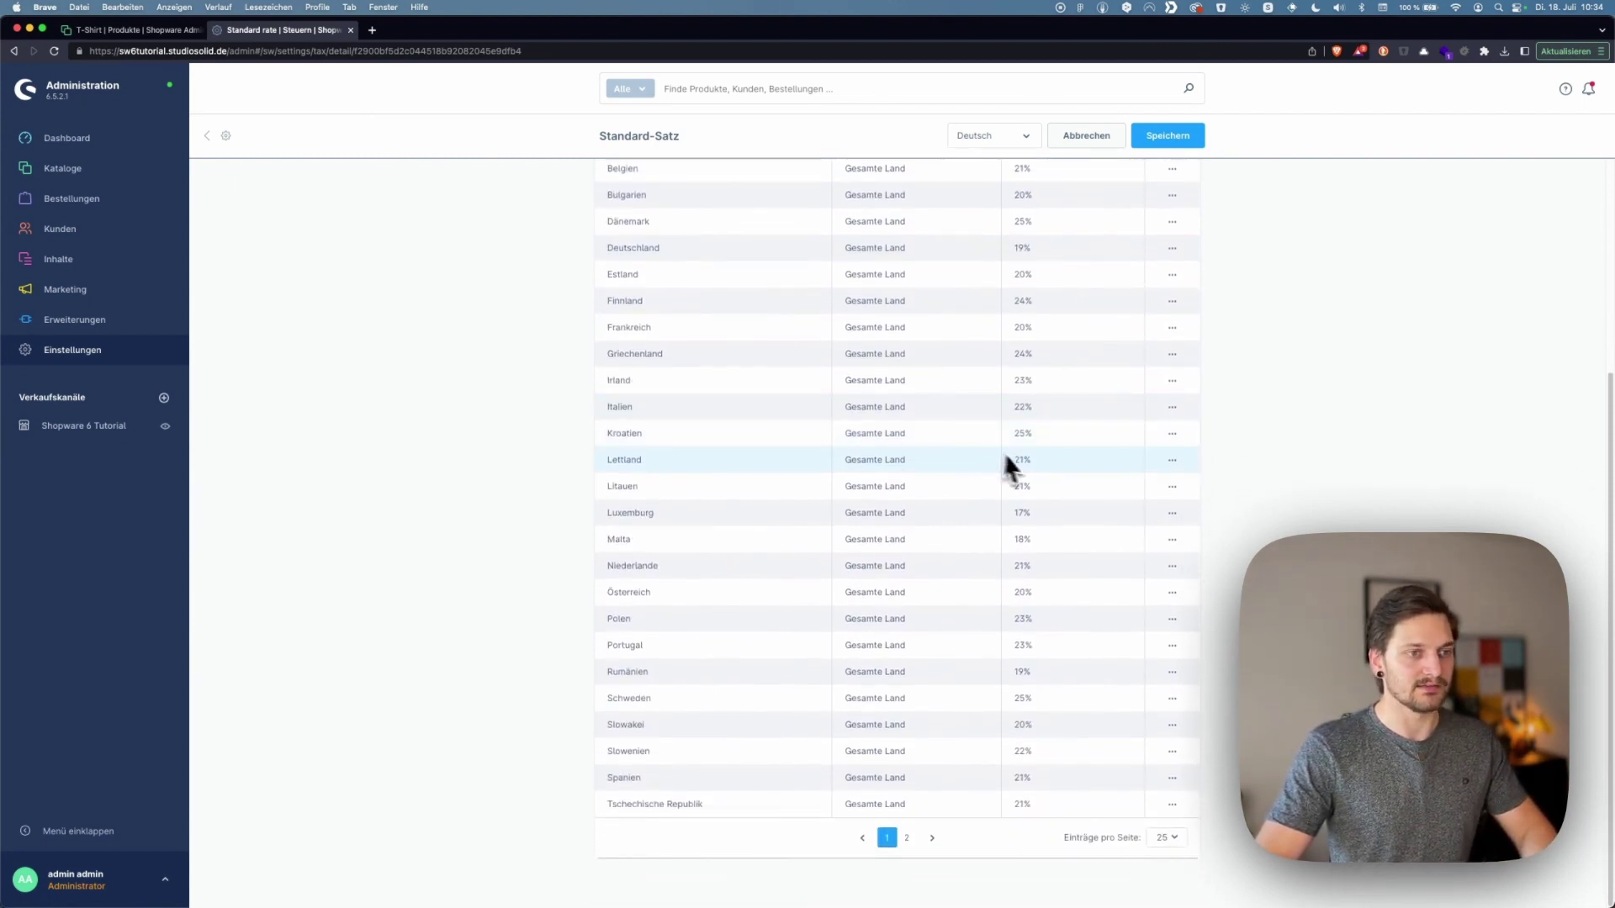
scroll(1043, 468, "up", 3)
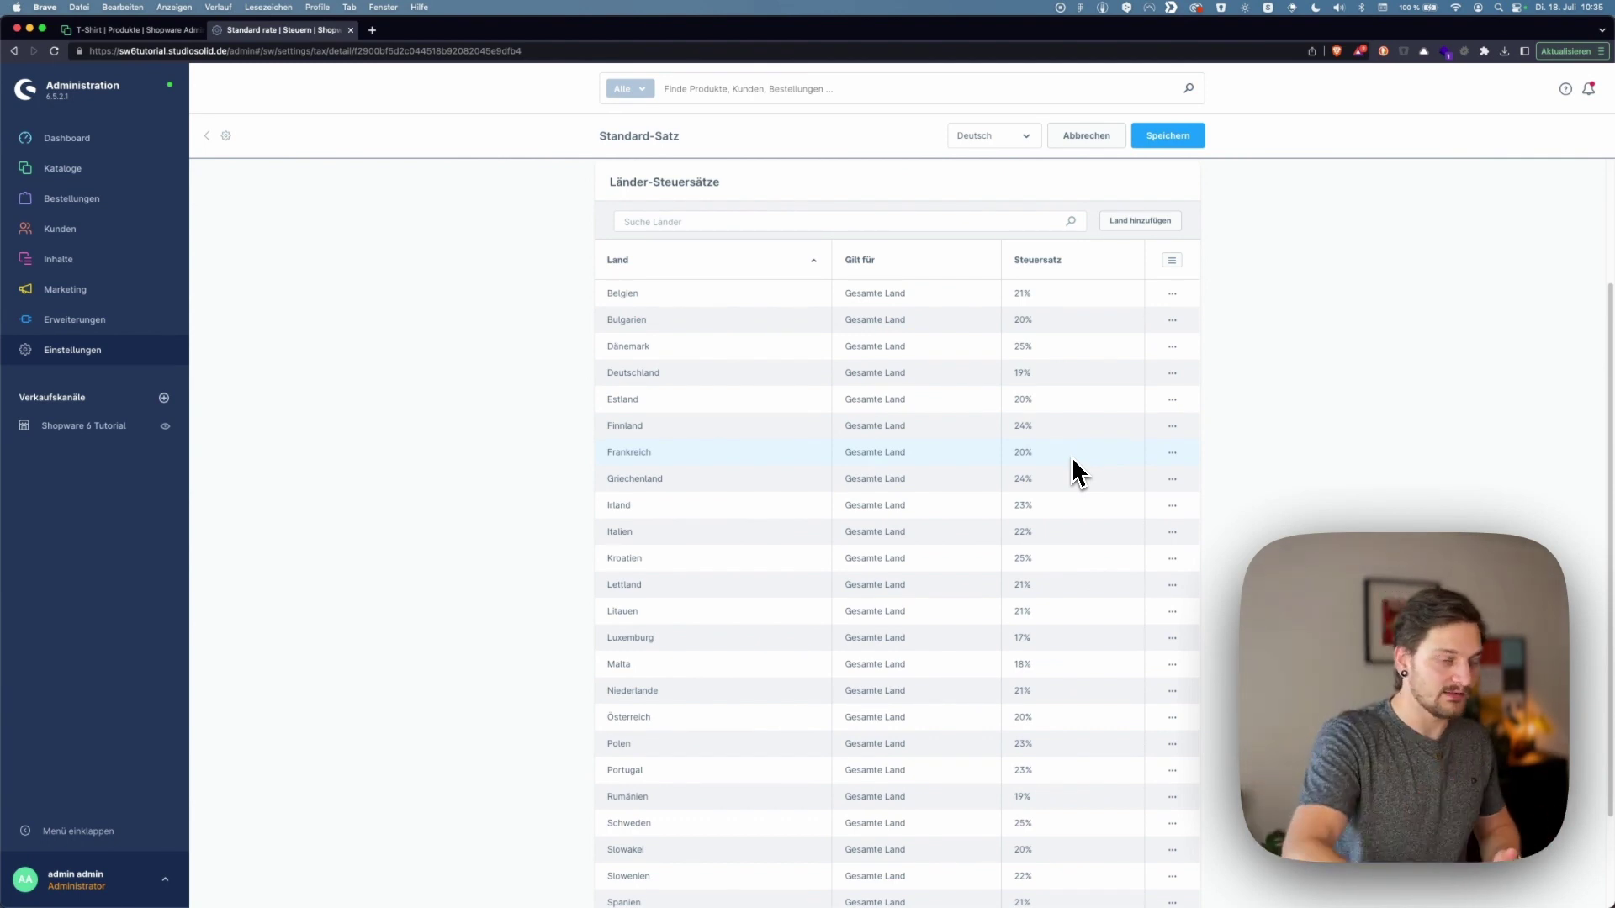
Examine the country-specific tax rate for Belgien in the Länder-Steuersätze list of Standard-Satz
scroll(1055, 459, "up", 2)
double_click(1048, 362)
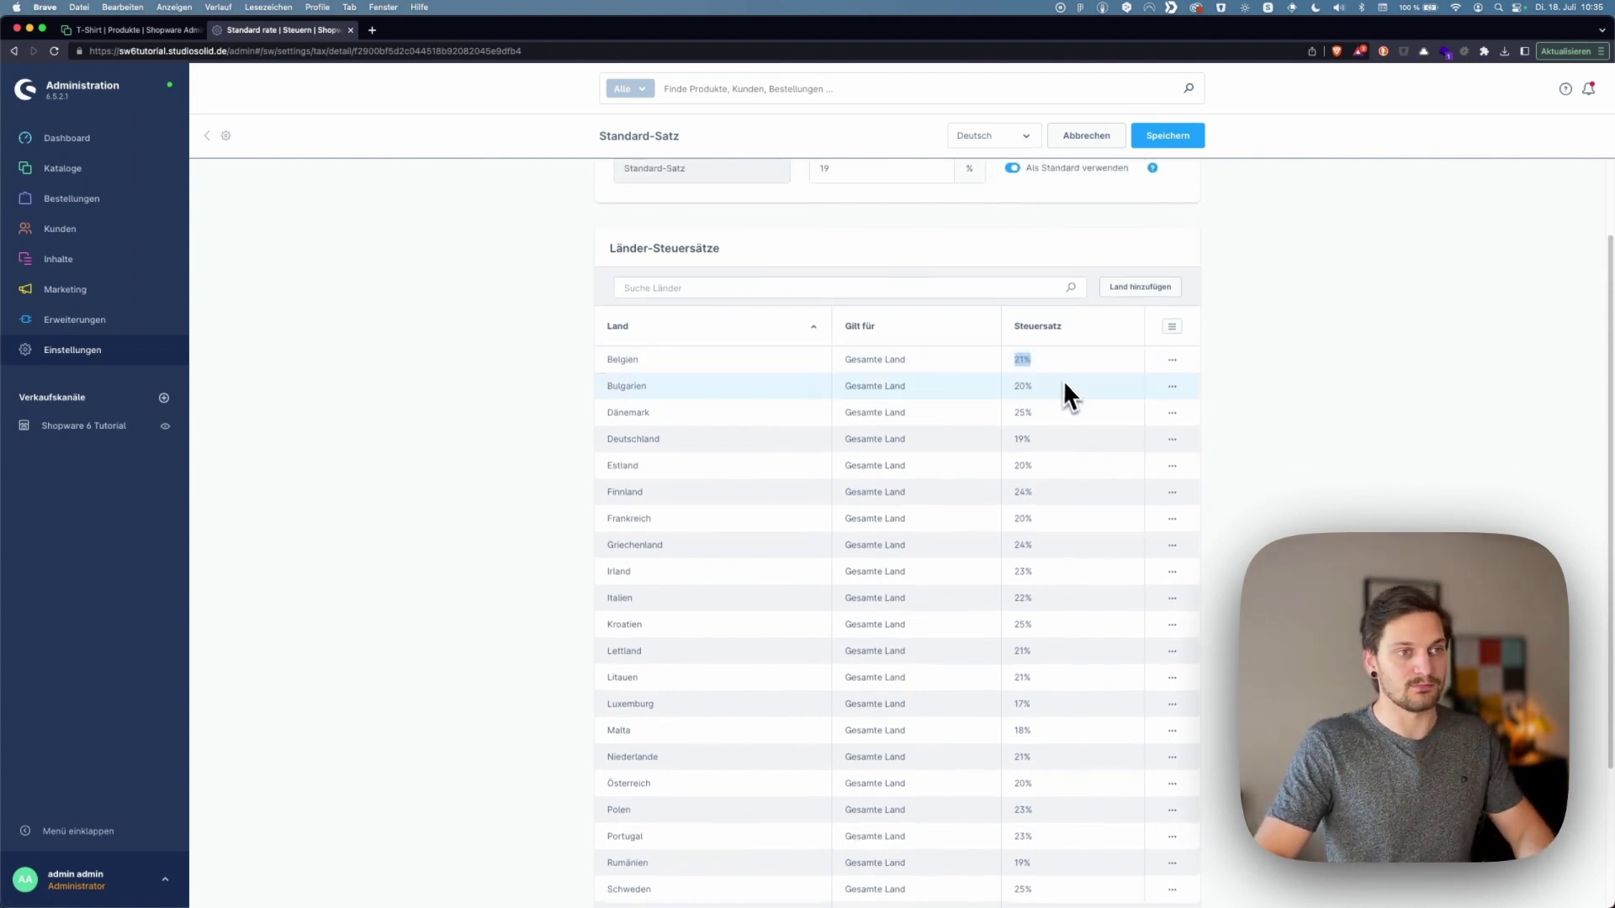
scroll(1078, 396, "up", 2)
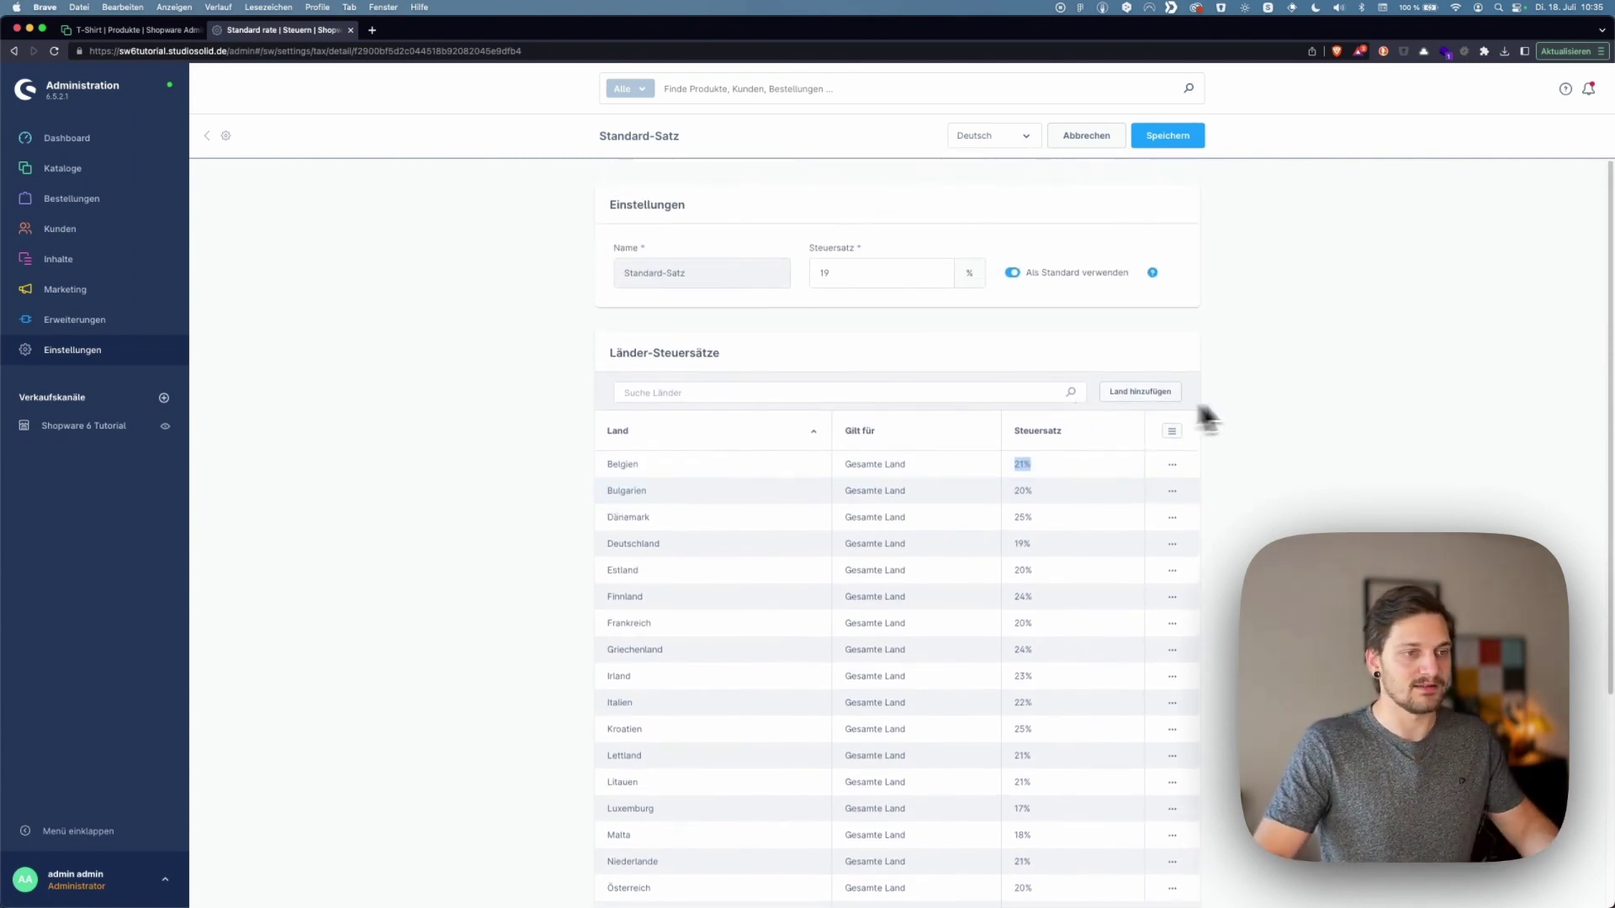
left_click(1022, 473)
double_click(1020, 466)
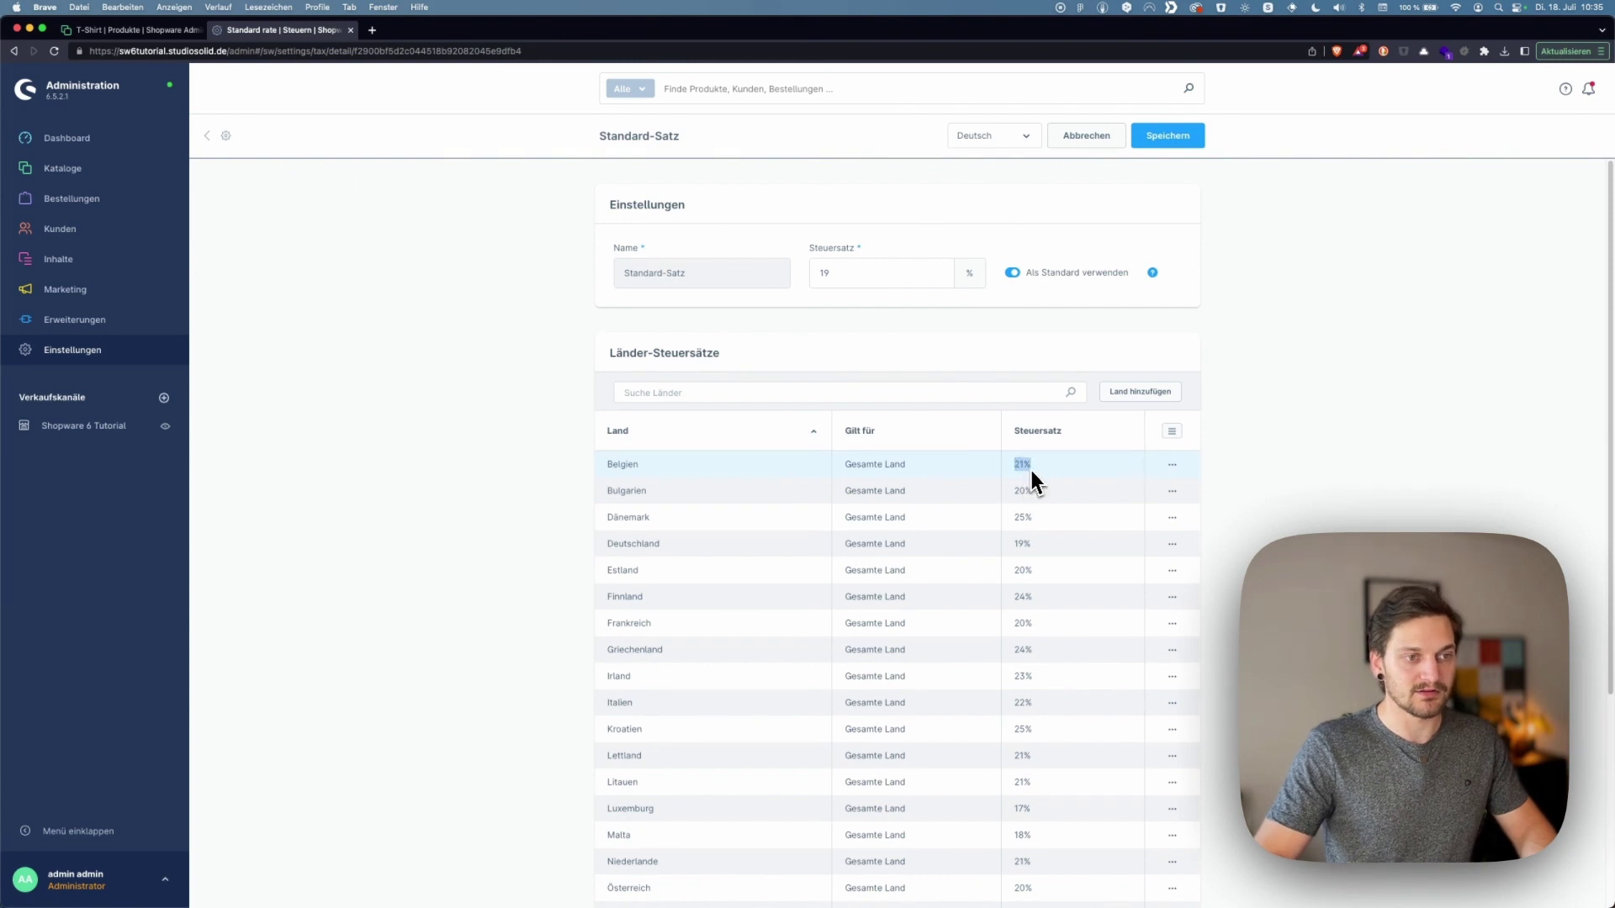
left_click(1412, 442)
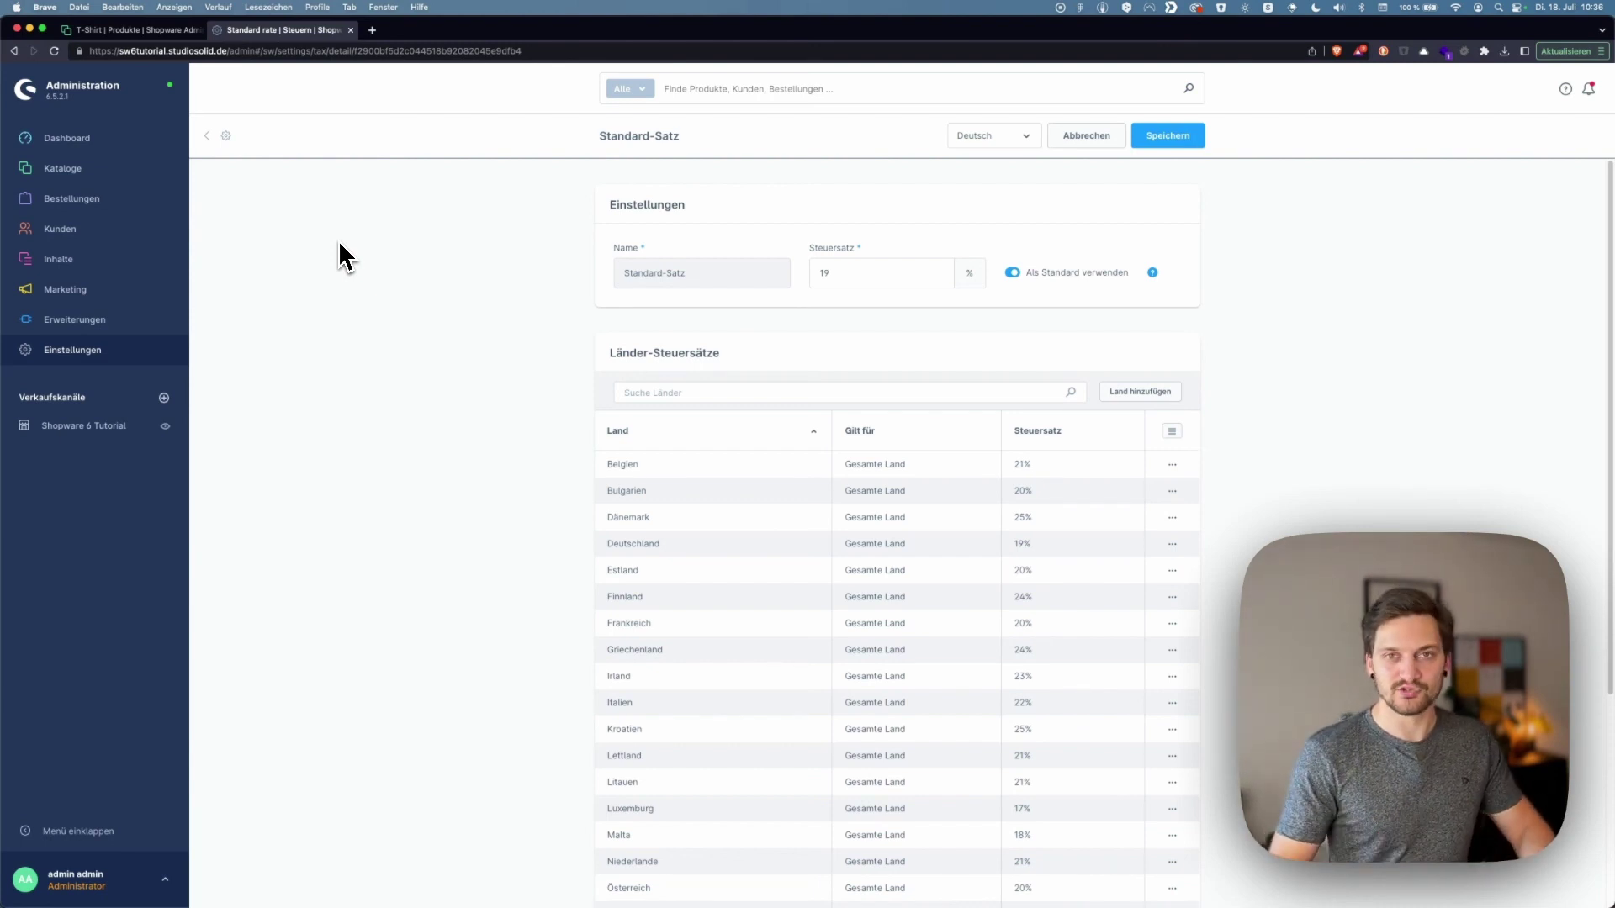
Check which actions are available for the Belgien tax rate and look through the remaining countries in the list
scroll(1329, 494, "down", 1)
scroll(1329, 494, "up", 1)
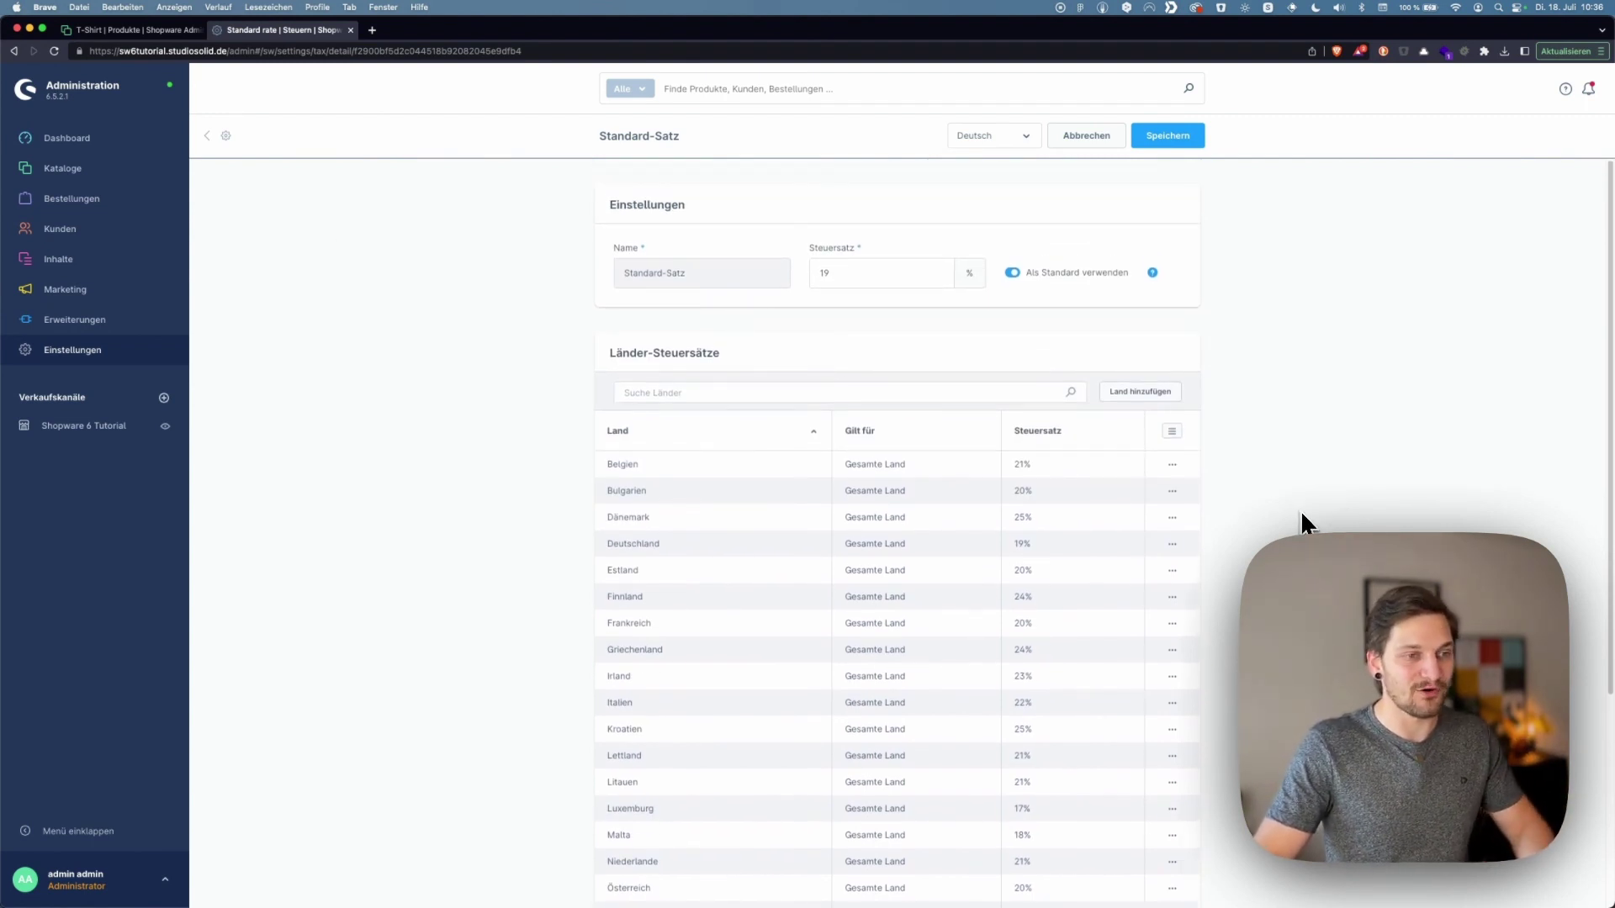
scroll(1300, 522, "down", 1)
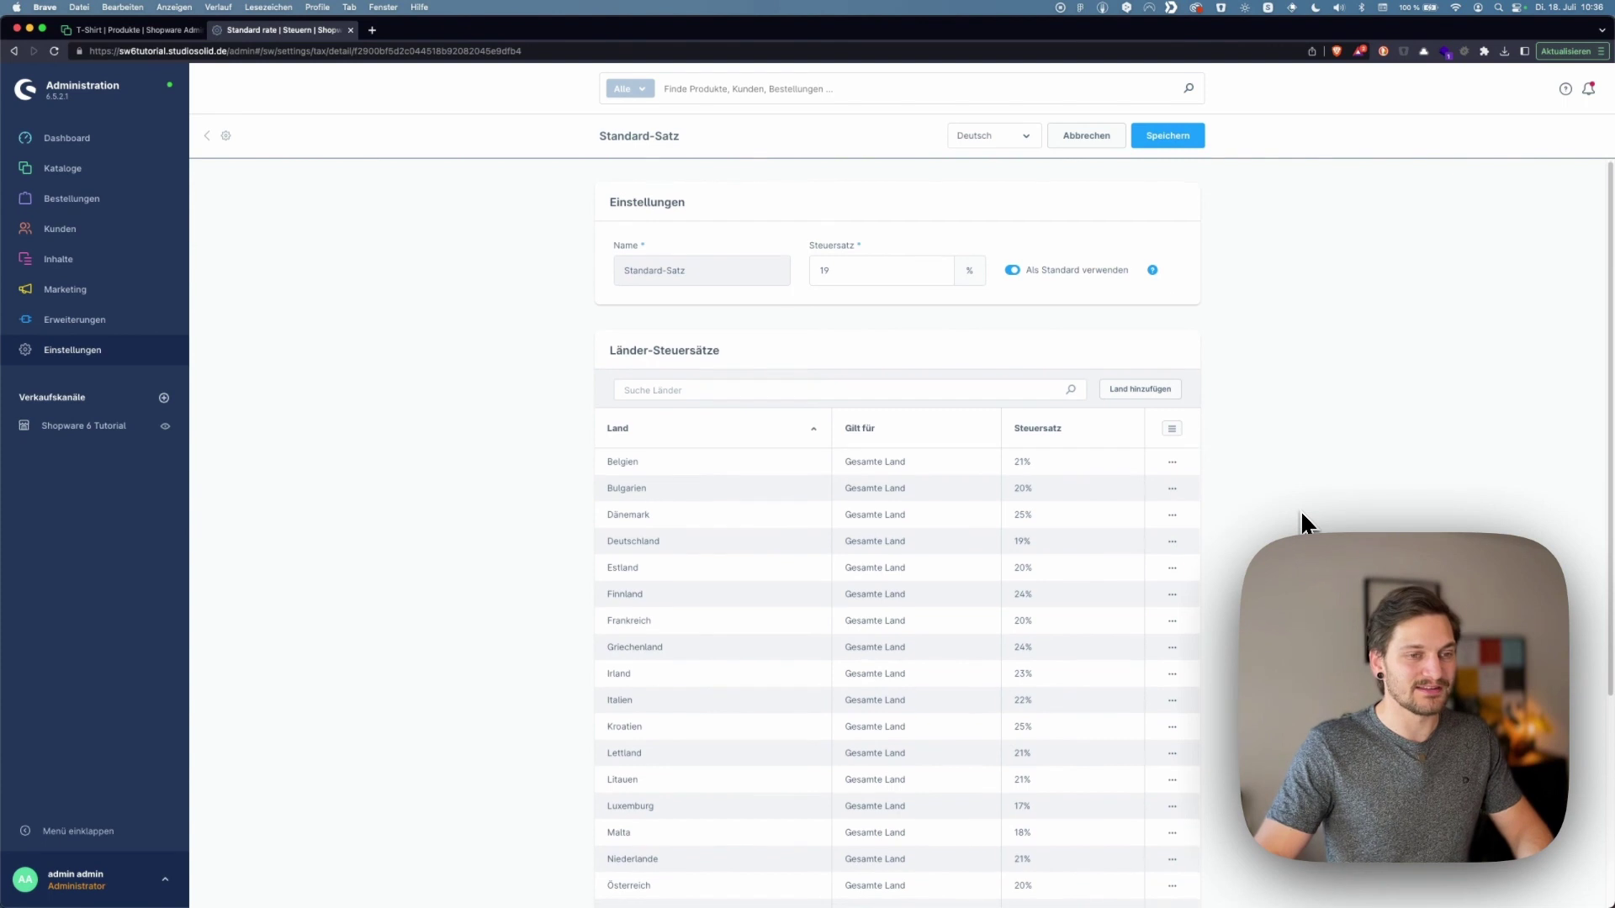
left_click(1174, 463)
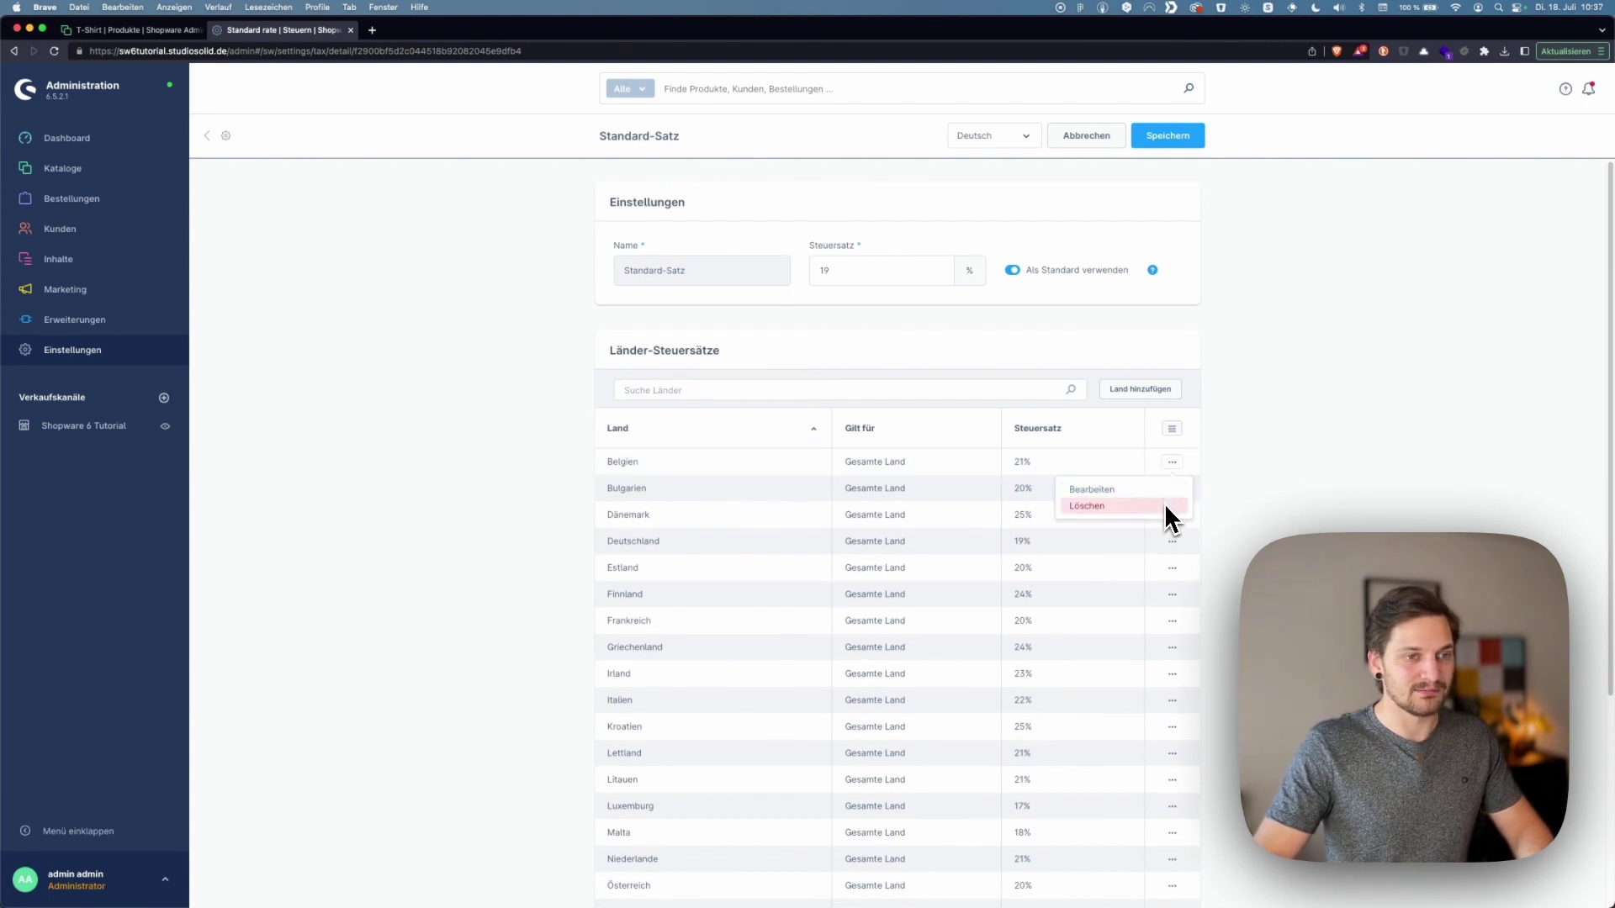
left_click(1262, 510)
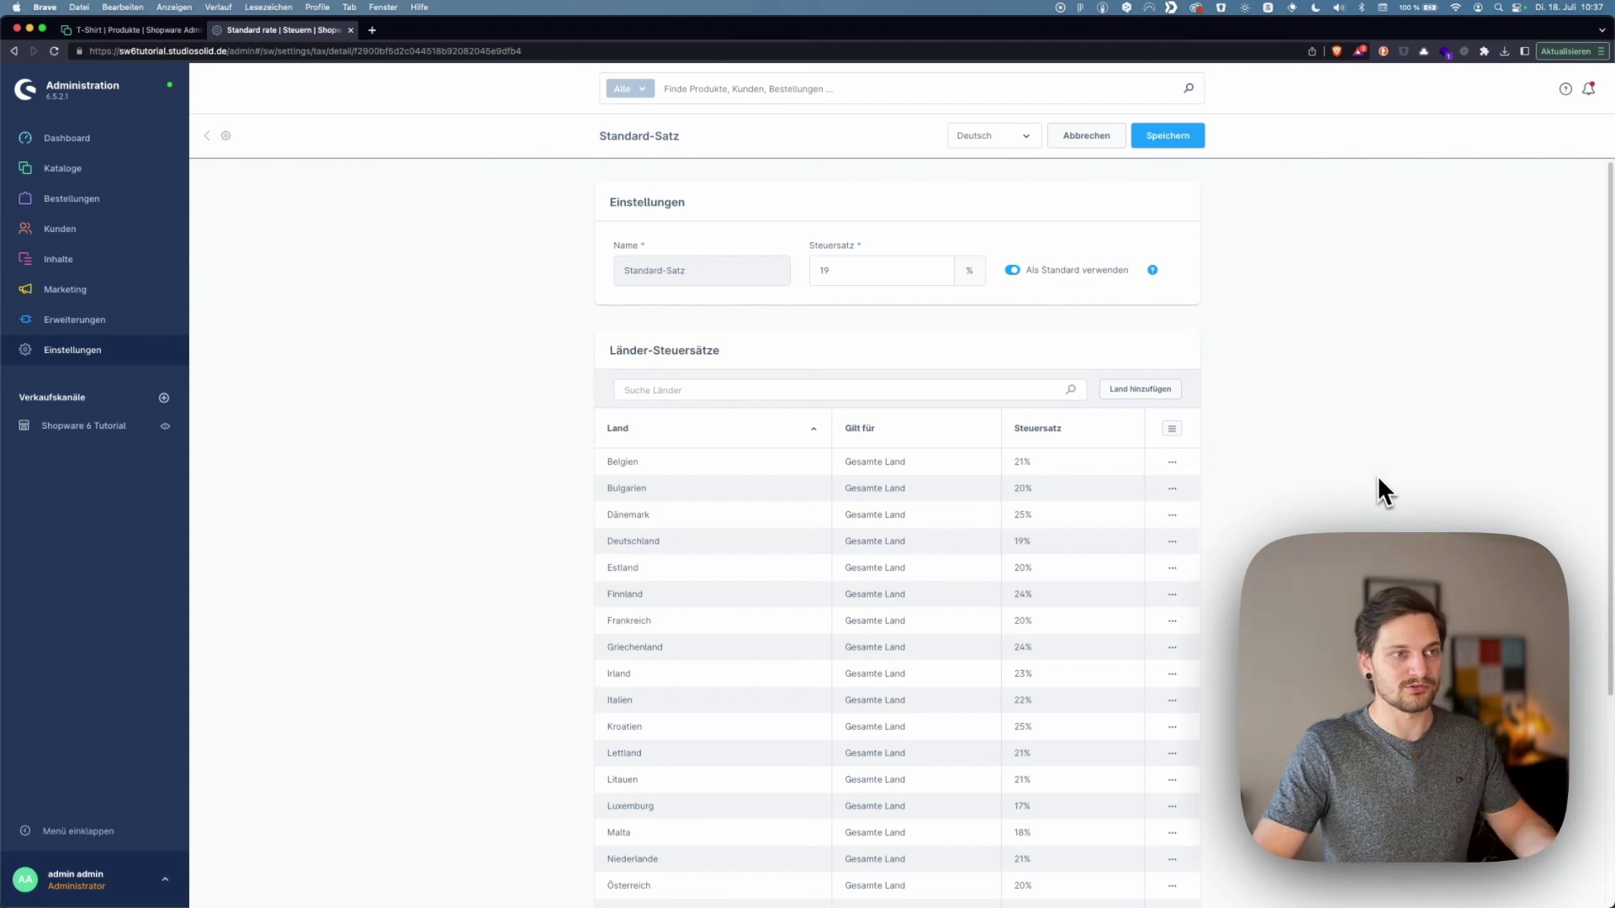
scroll(1337, 497, "down", 5)
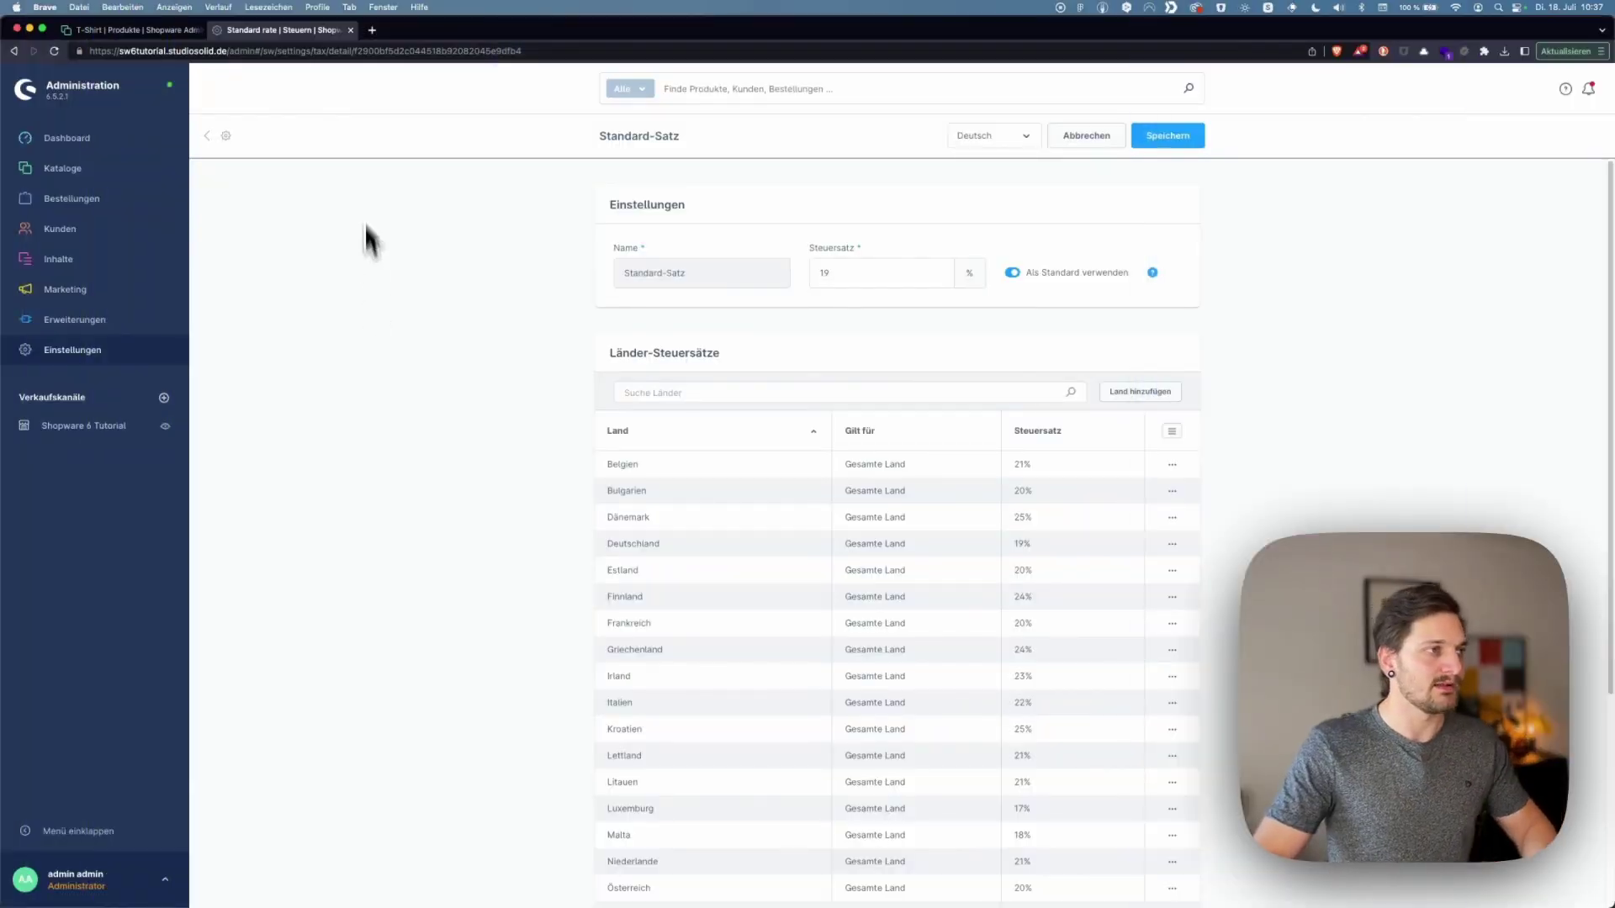
Close the tax settings browser tab to return to the T-Shirt product and keep Standard-Satz as its Steuersatz
left_click(351, 31)
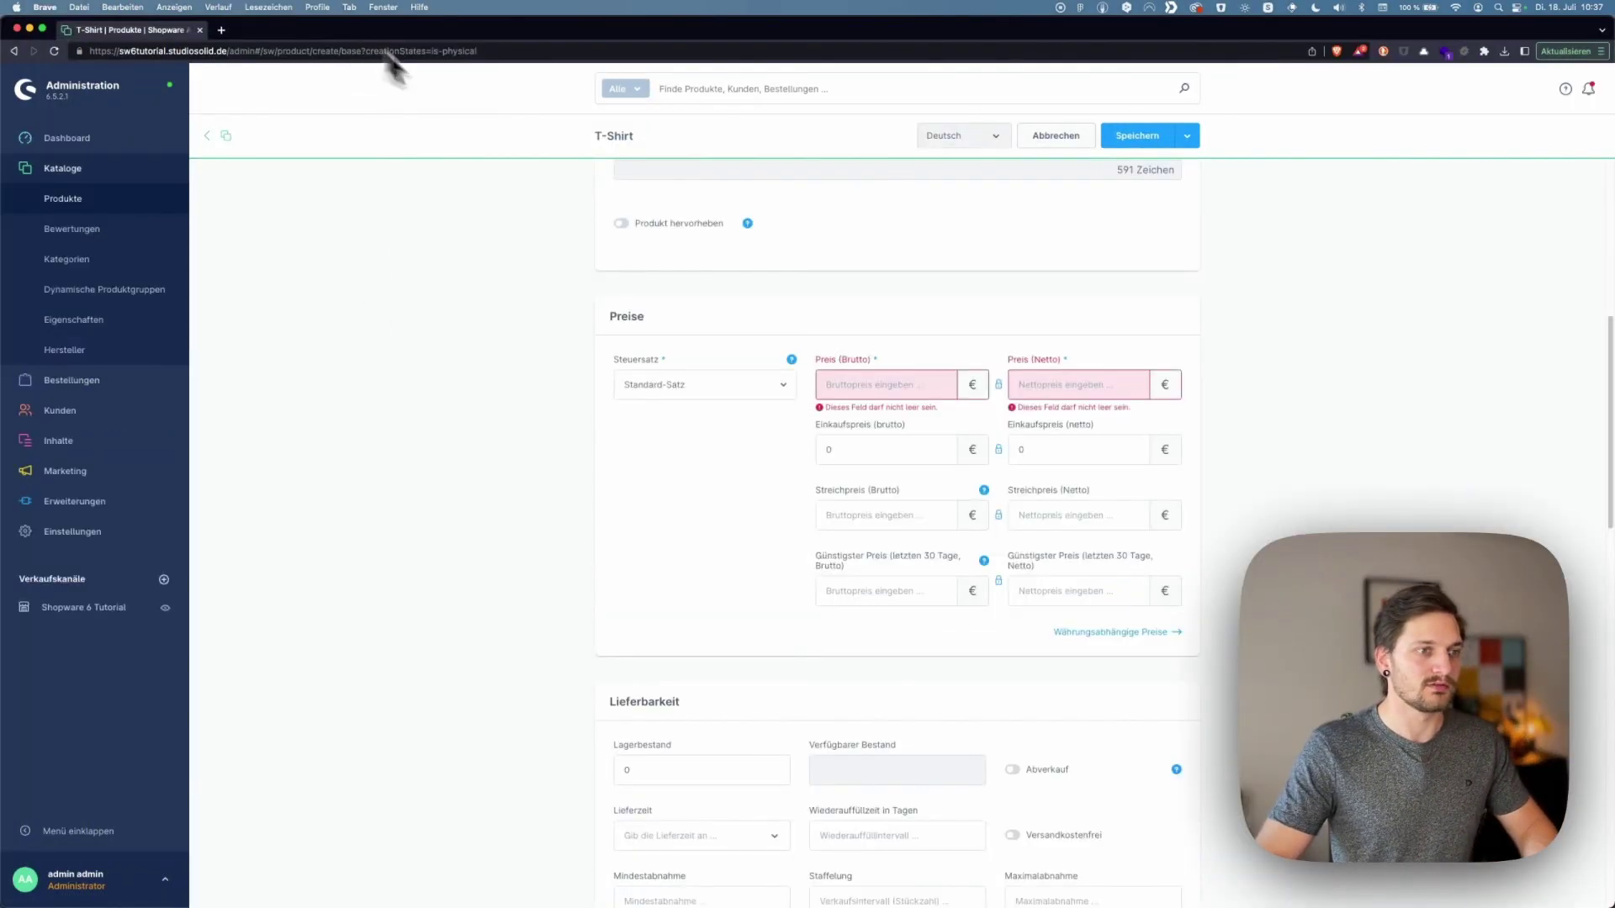
left_click(740, 386)
left_click(735, 386)
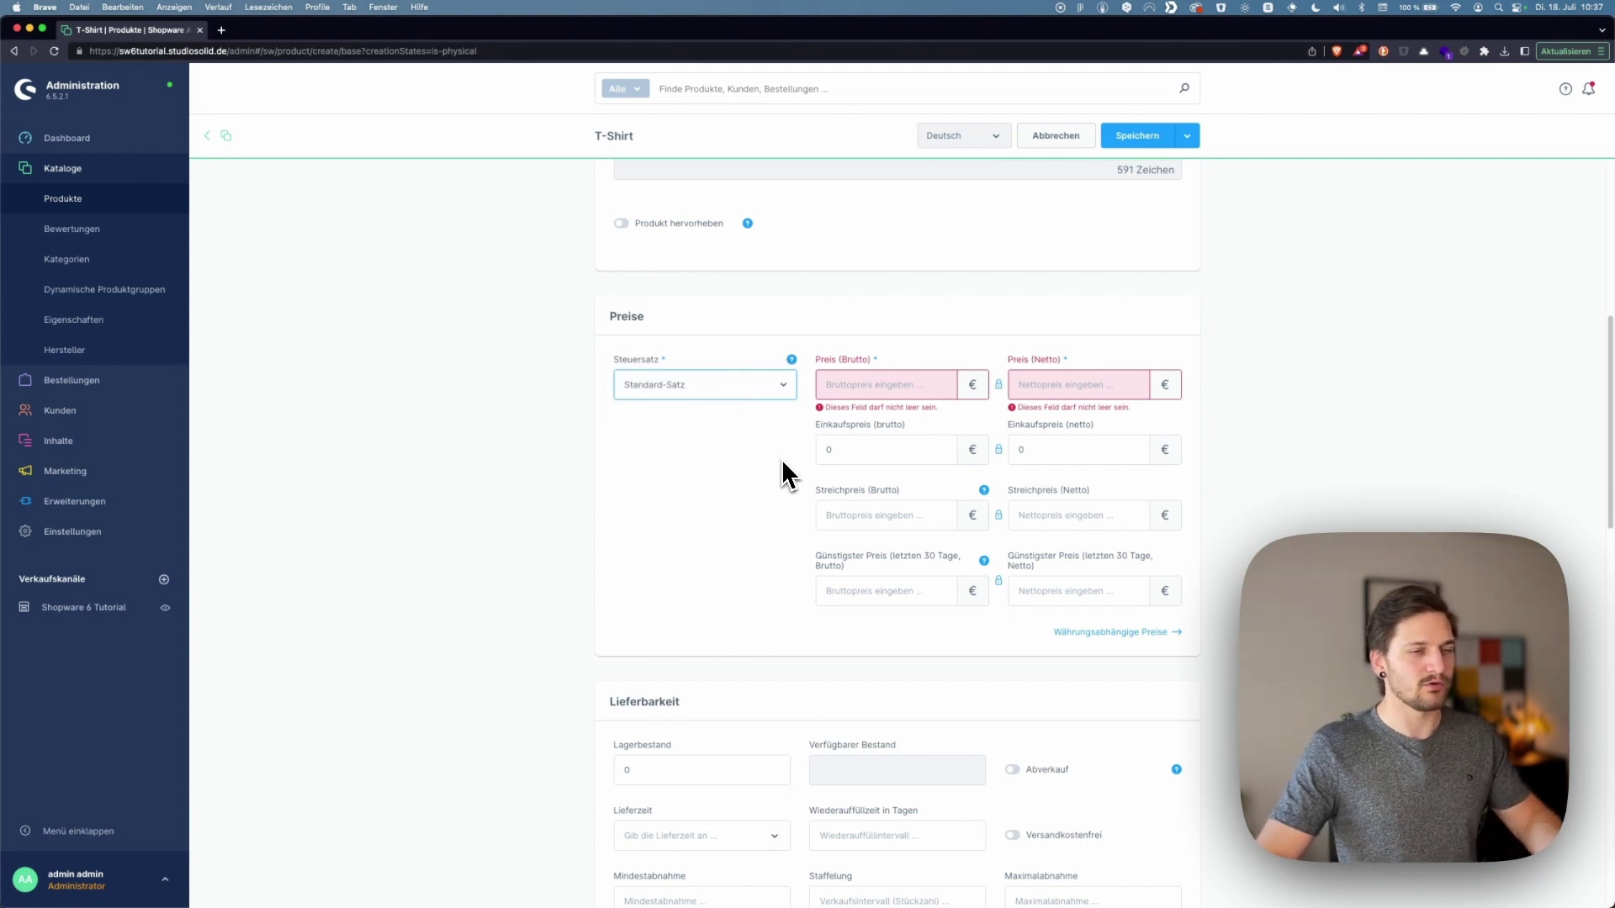
Set the T-Shirt's net price to 10 € and check the linked gross price
left_click(886, 407)
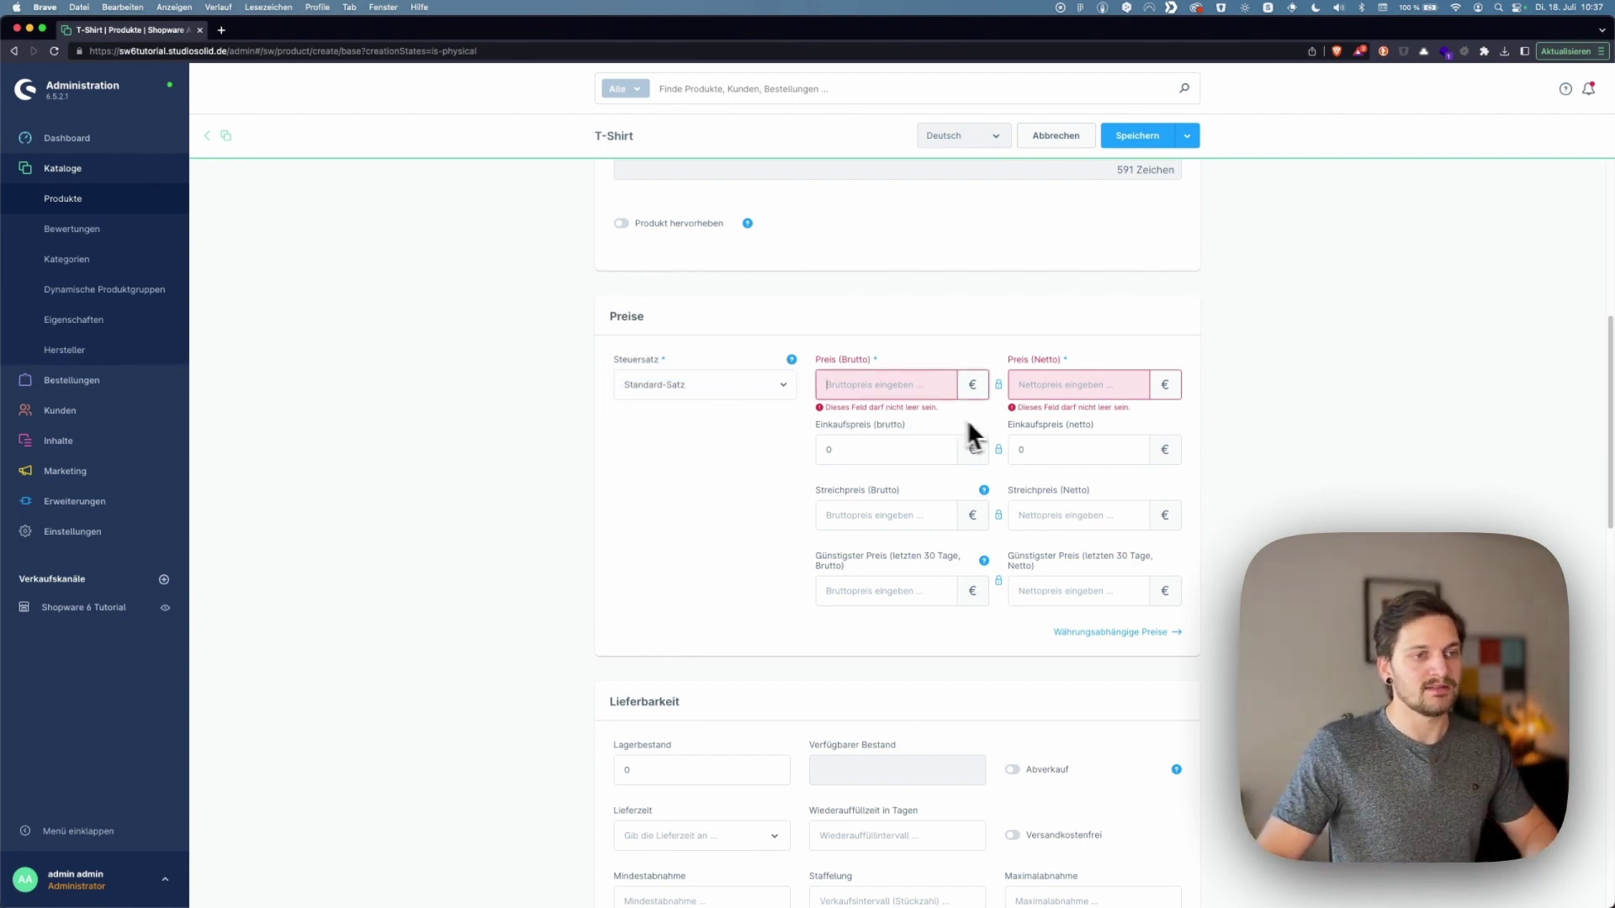
left_click(1059, 379)
type("10")
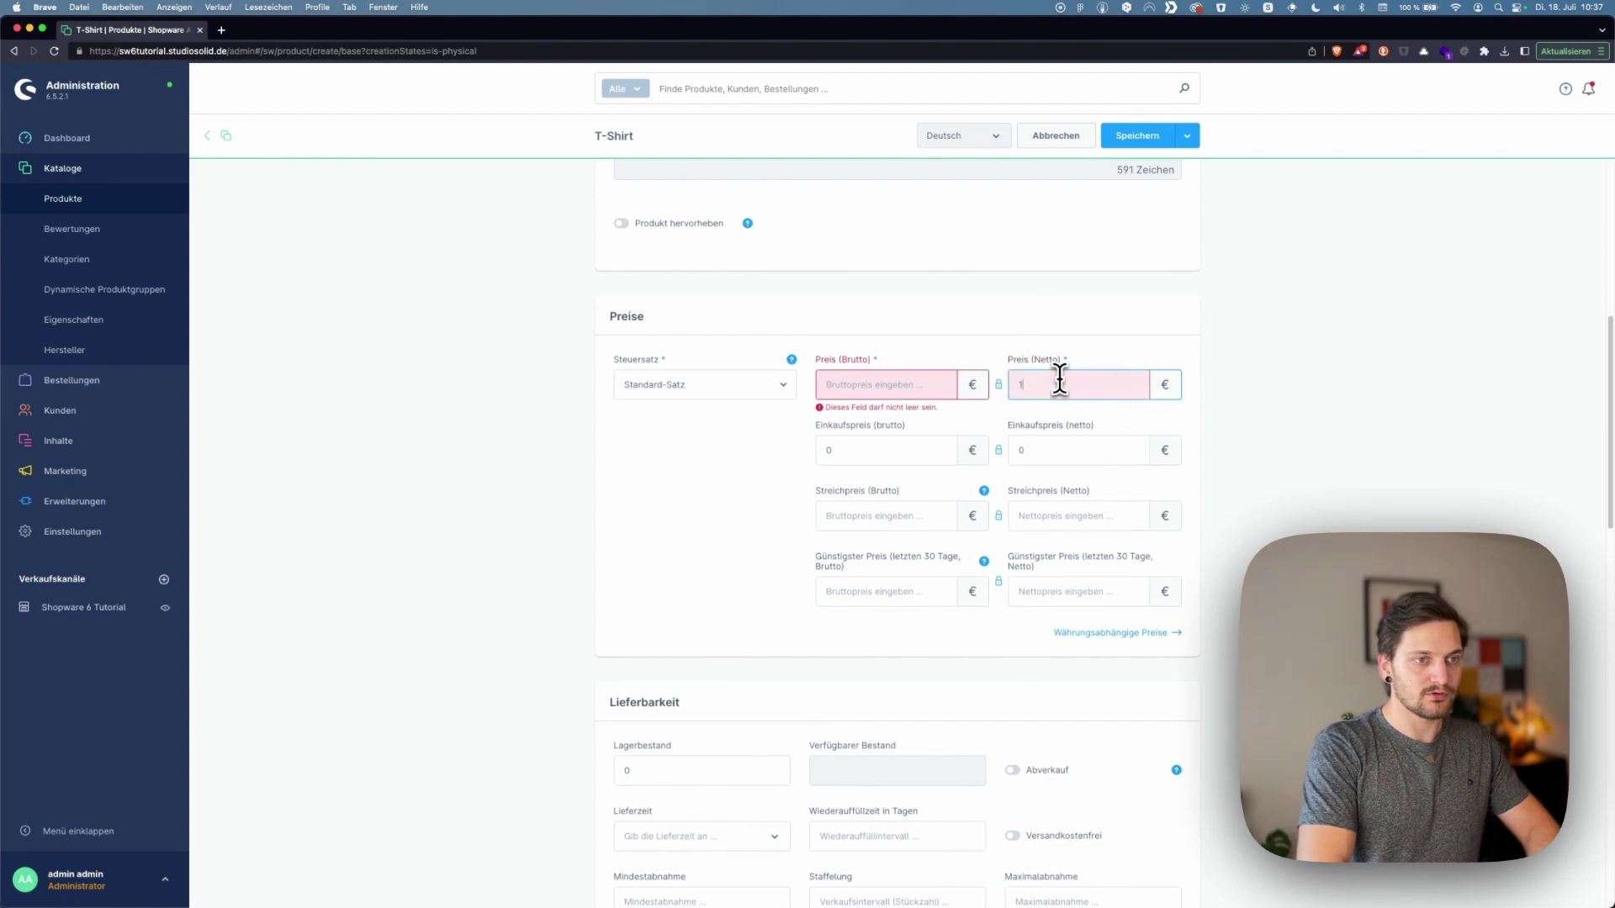
left_click(858, 382)
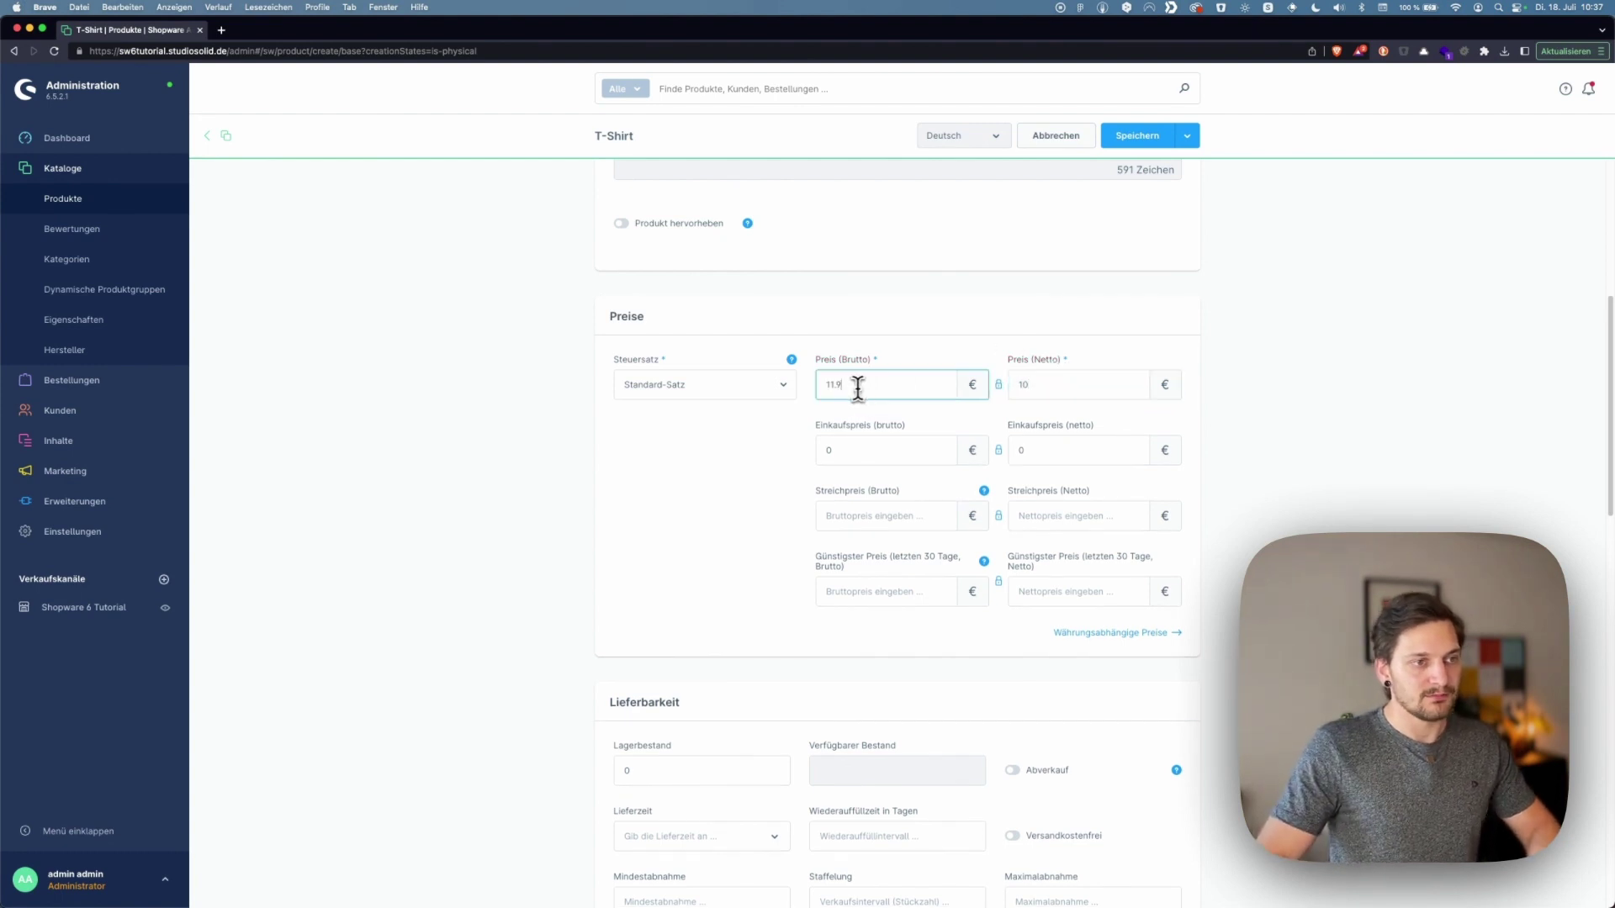
left_click_drag(857, 382, 816, 392)
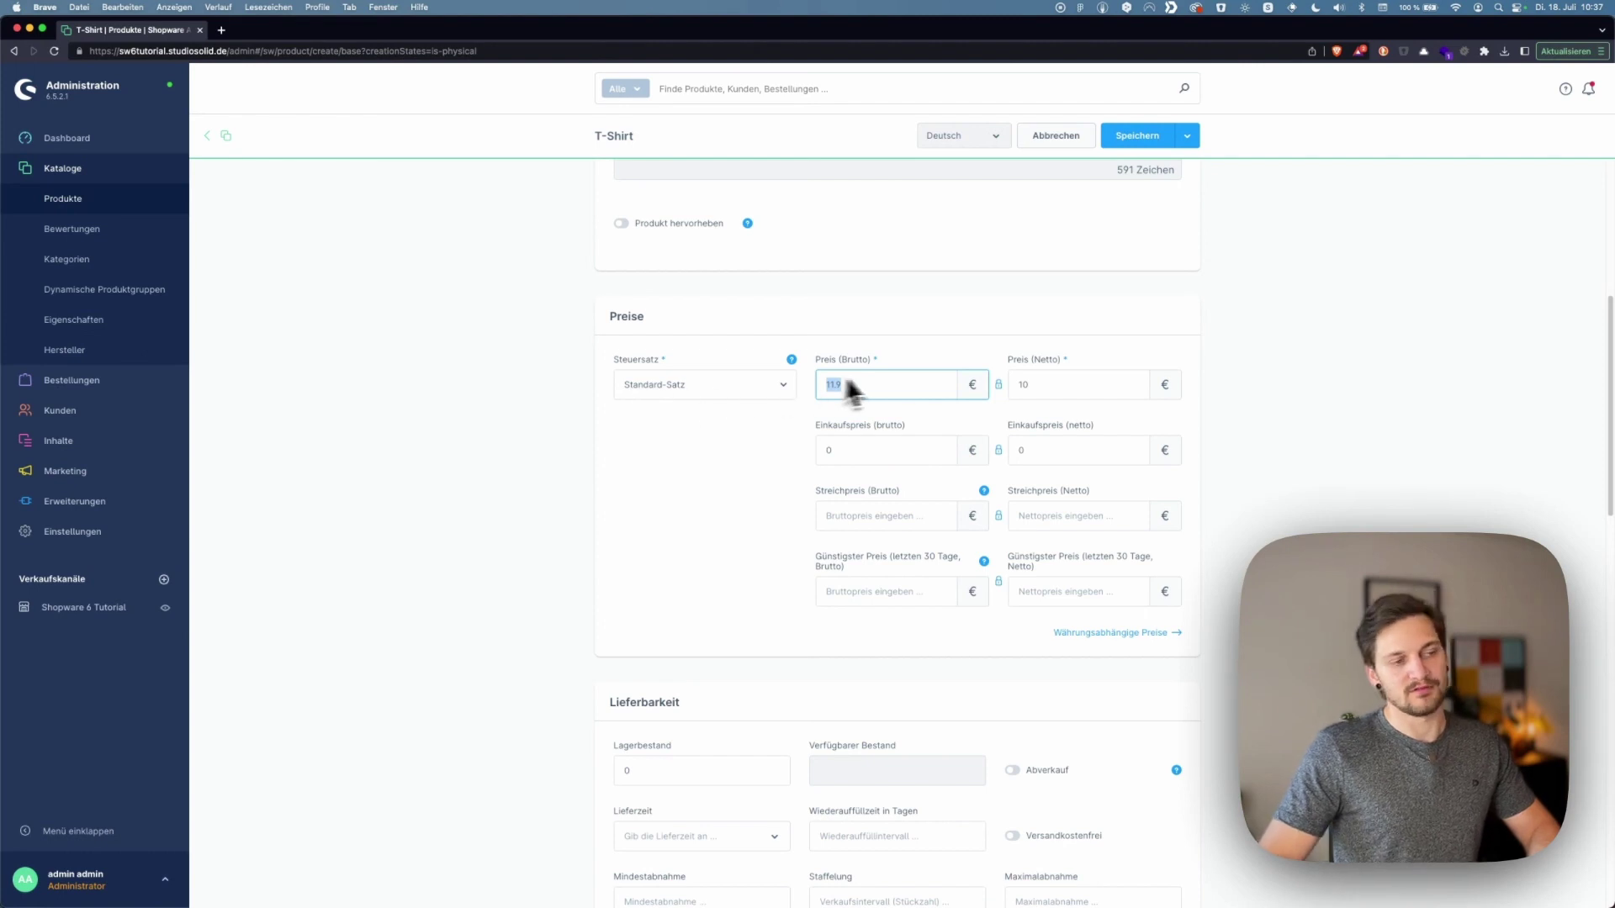
Unlink the gross and net prices, set the gross price to 100 €, and link the two prices again
left_click(980, 368)
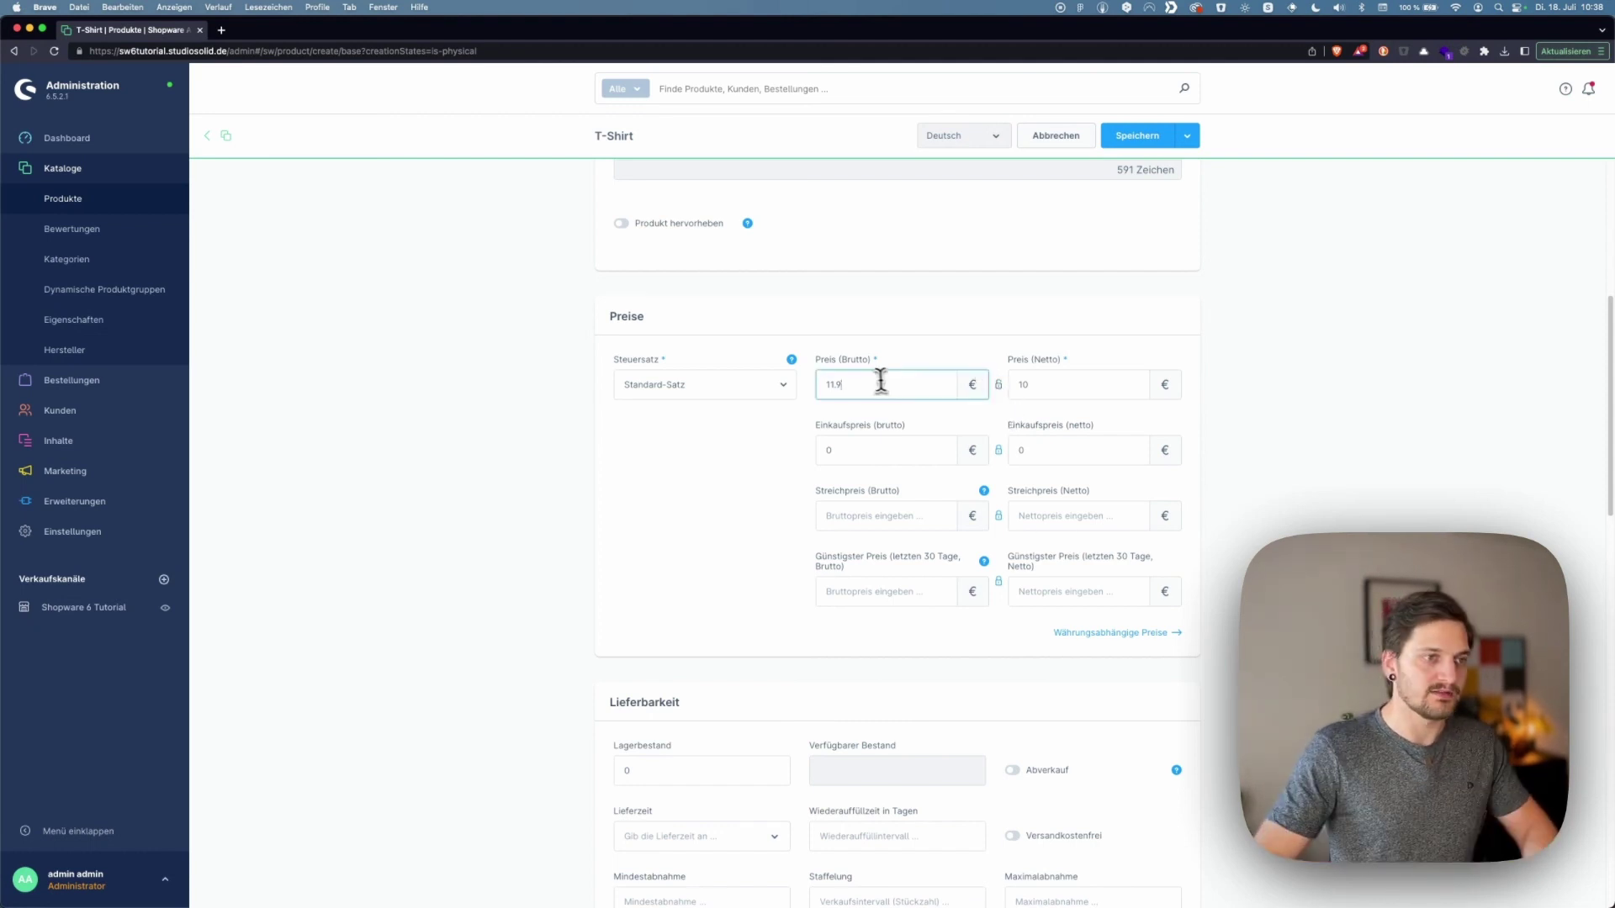
left_click_drag(880, 385, 784, 389)
type("100")
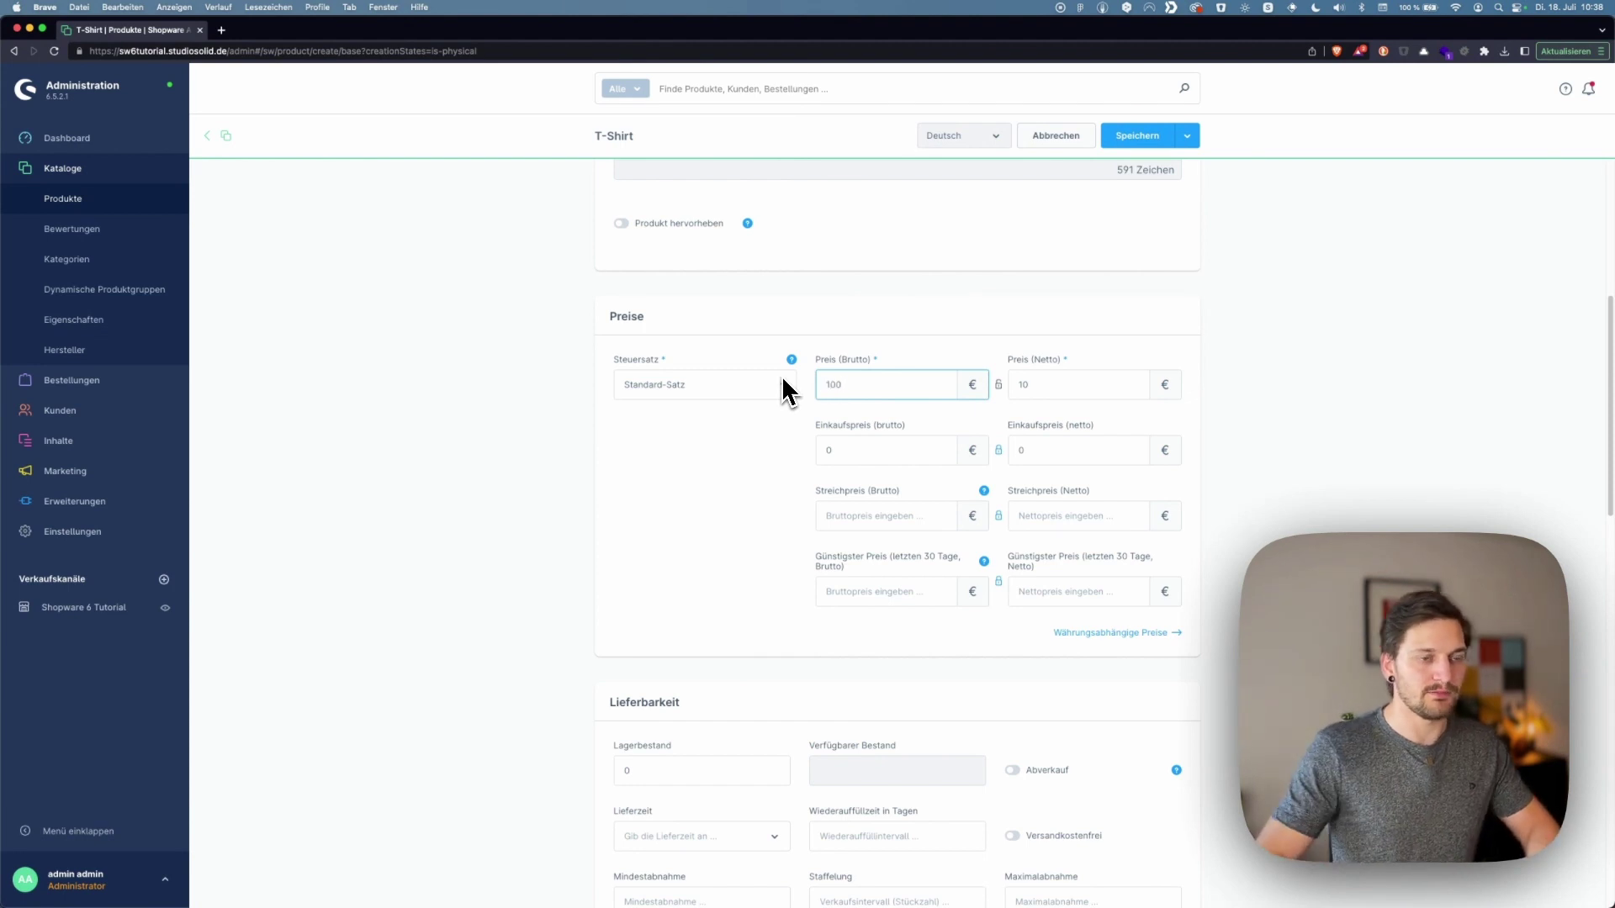
left_click(972, 385)
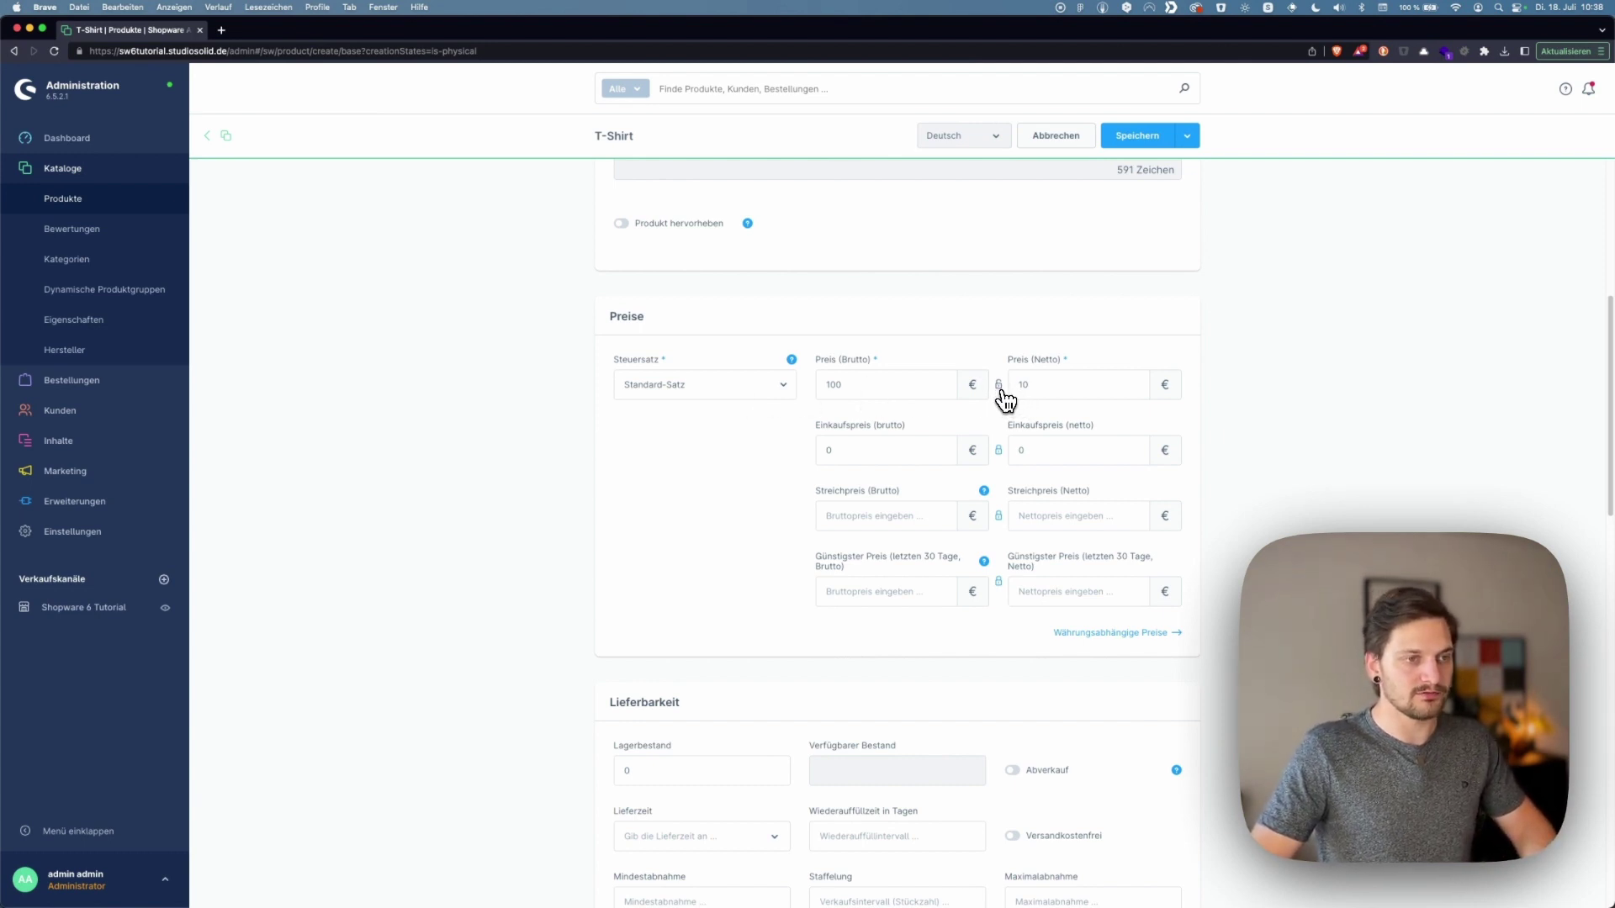
Set the T-Shirt's gross price to 19.9 € and compare it with the linked net price
double_click(909, 382)
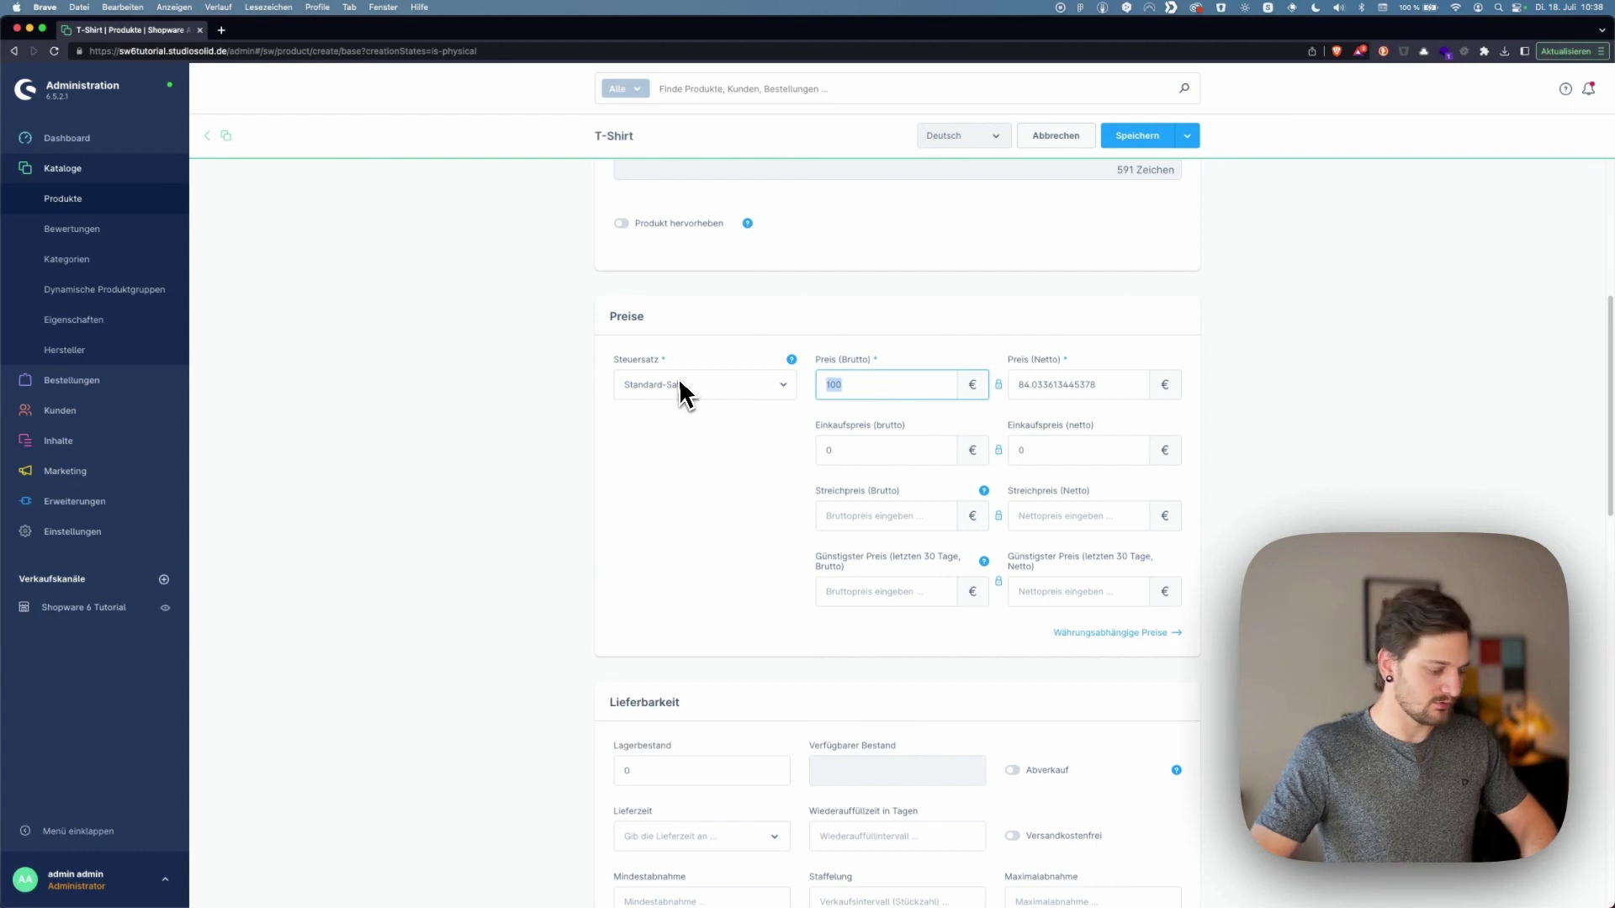
type("19")
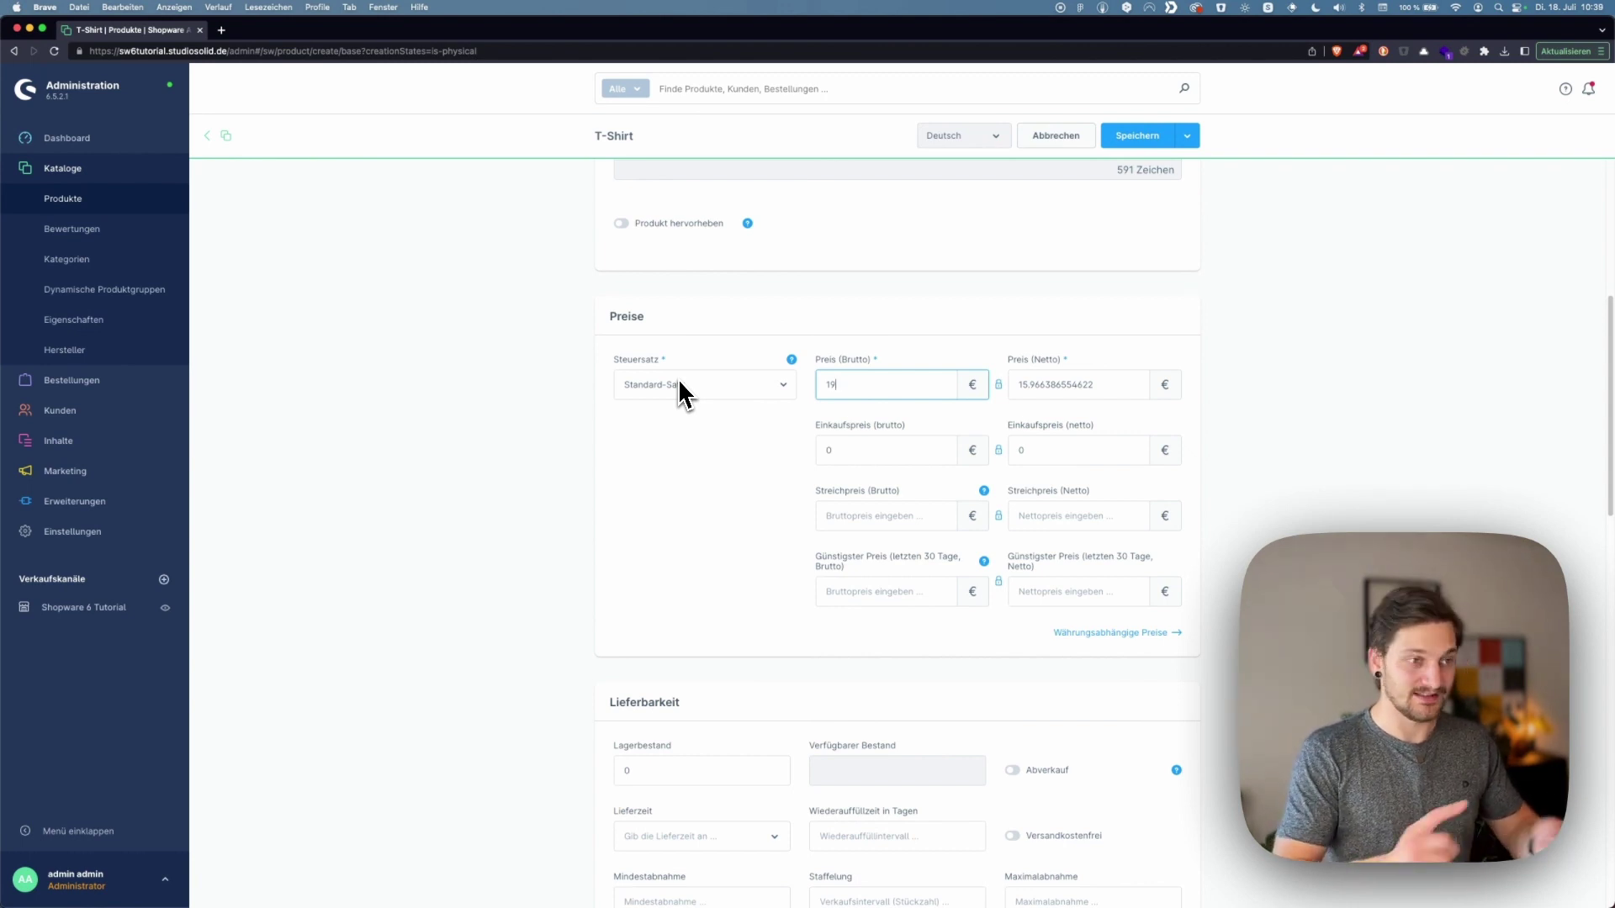
type(".")
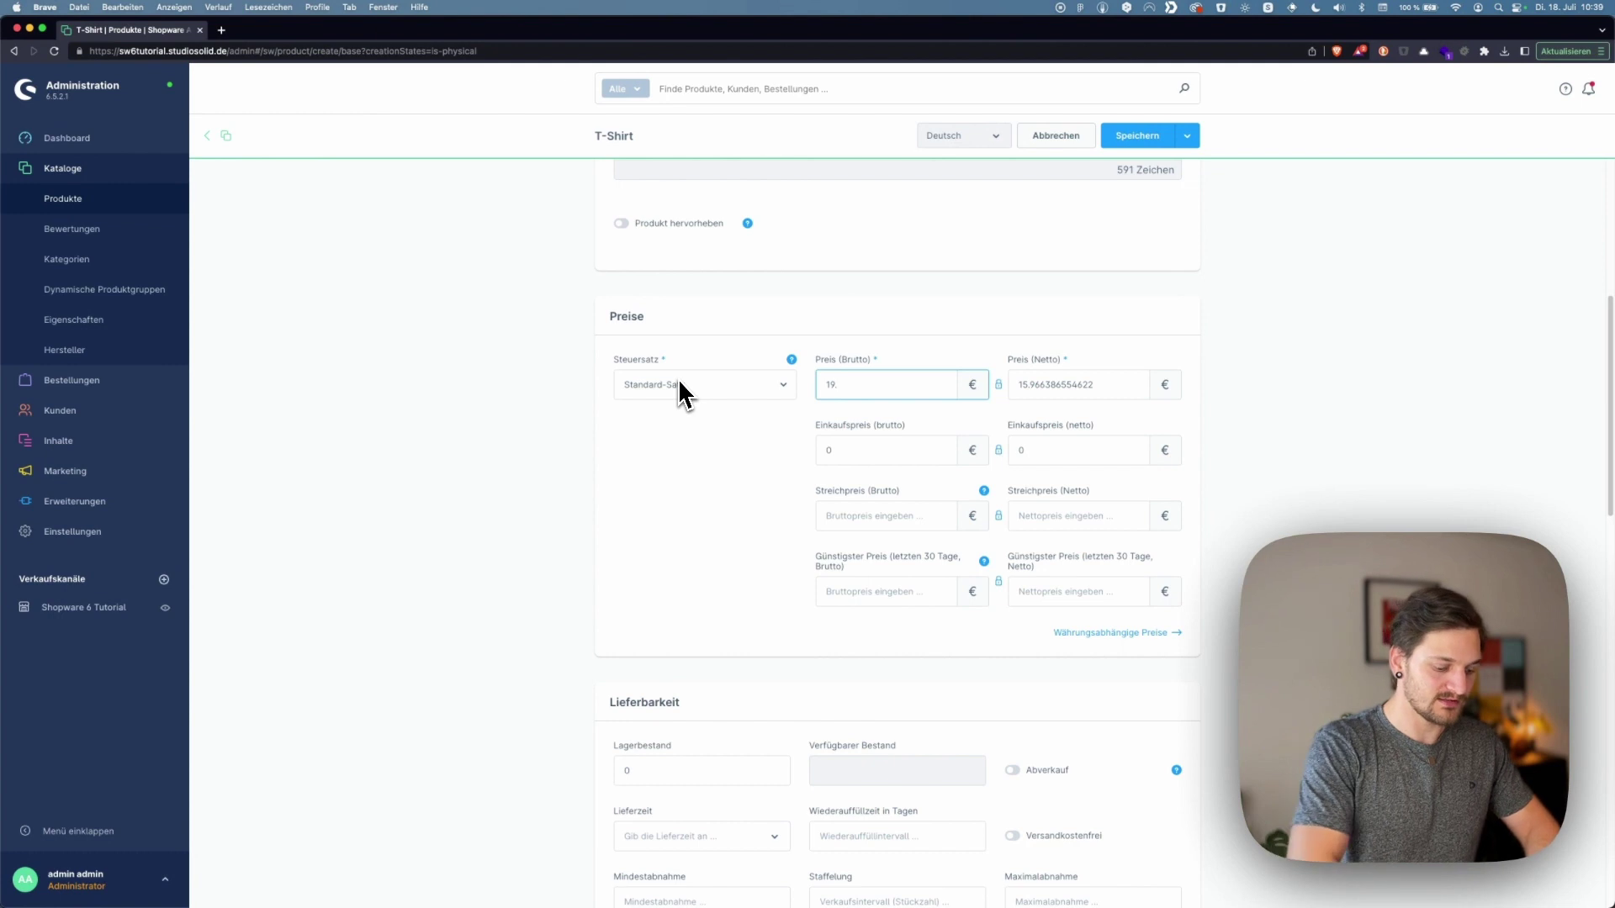
type("9")
left_click(932, 350)
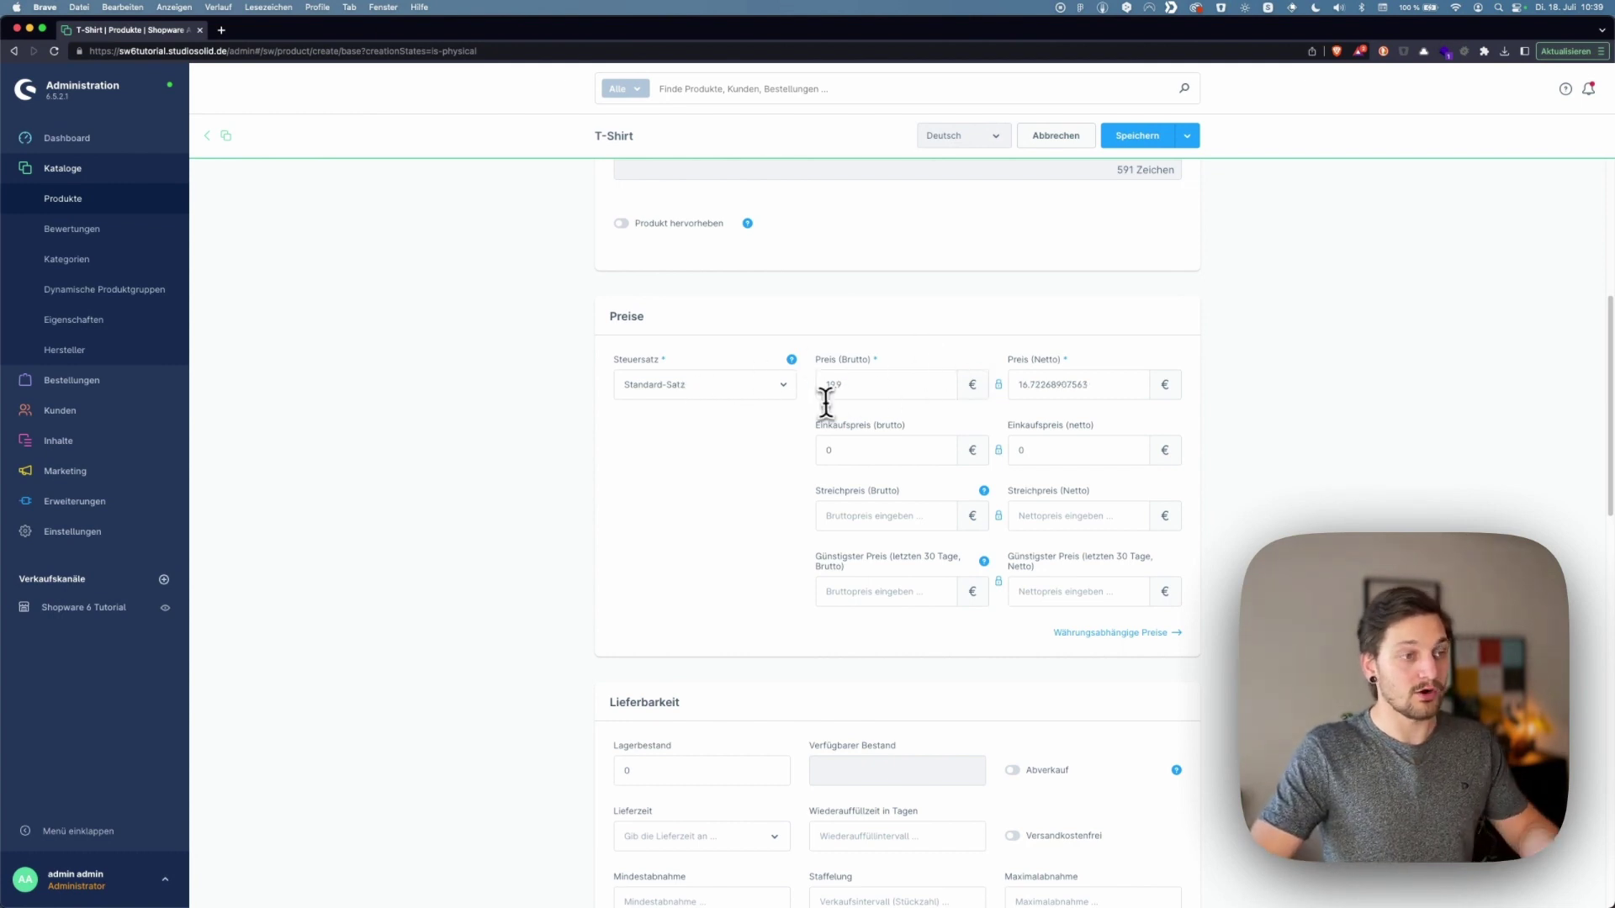
left_click_drag(841, 391, 820, 388)
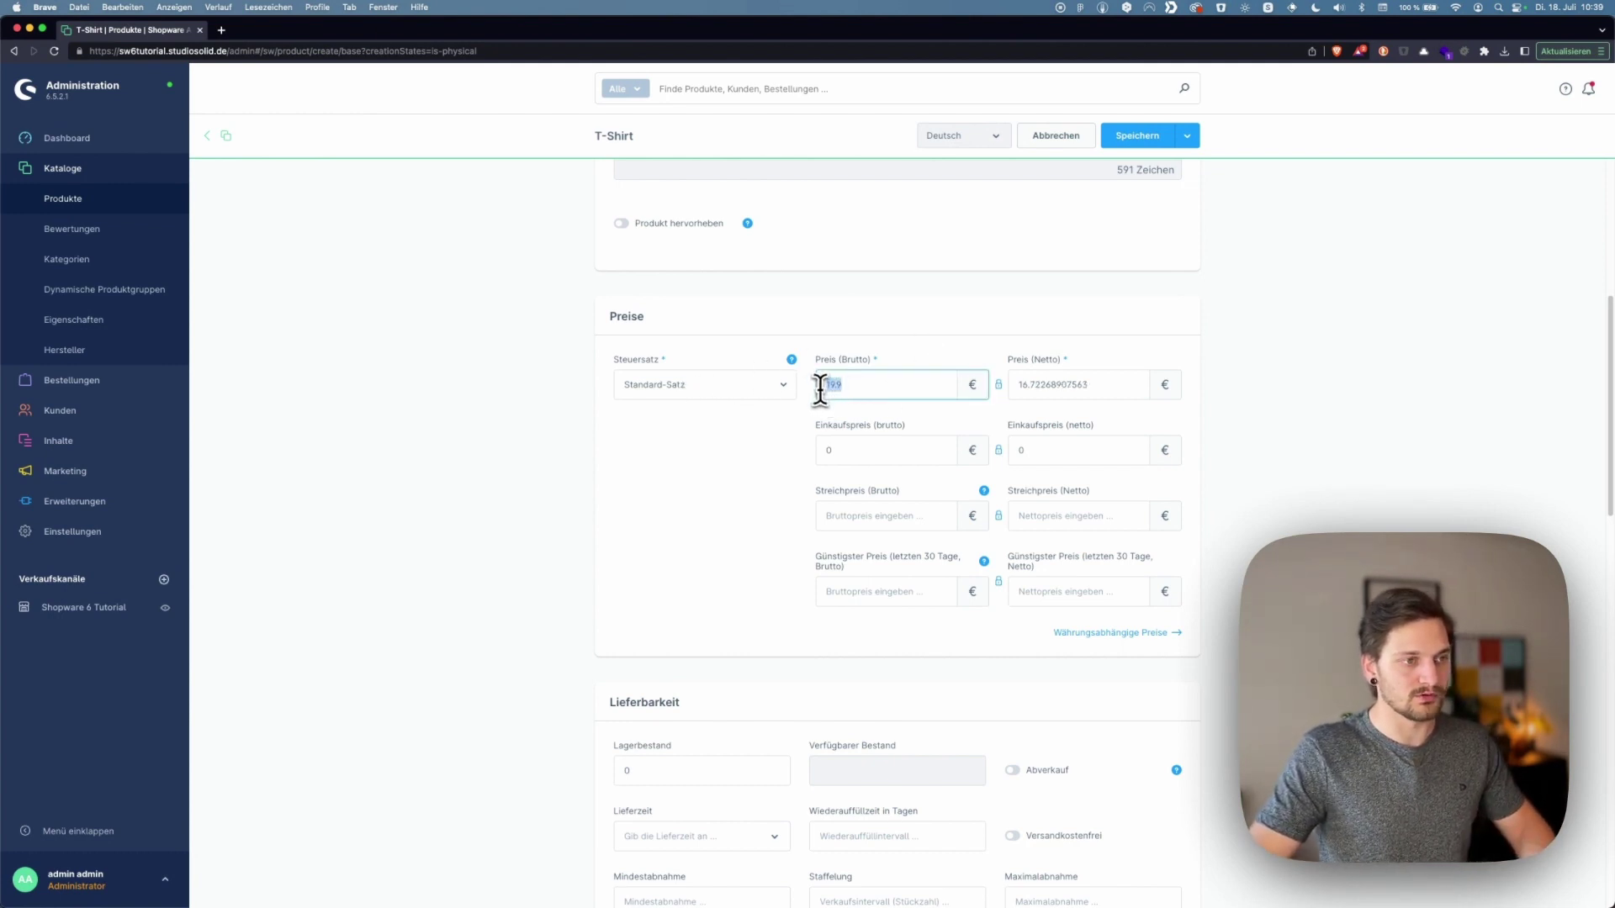
left_click_drag(1018, 384, 1041, 386)
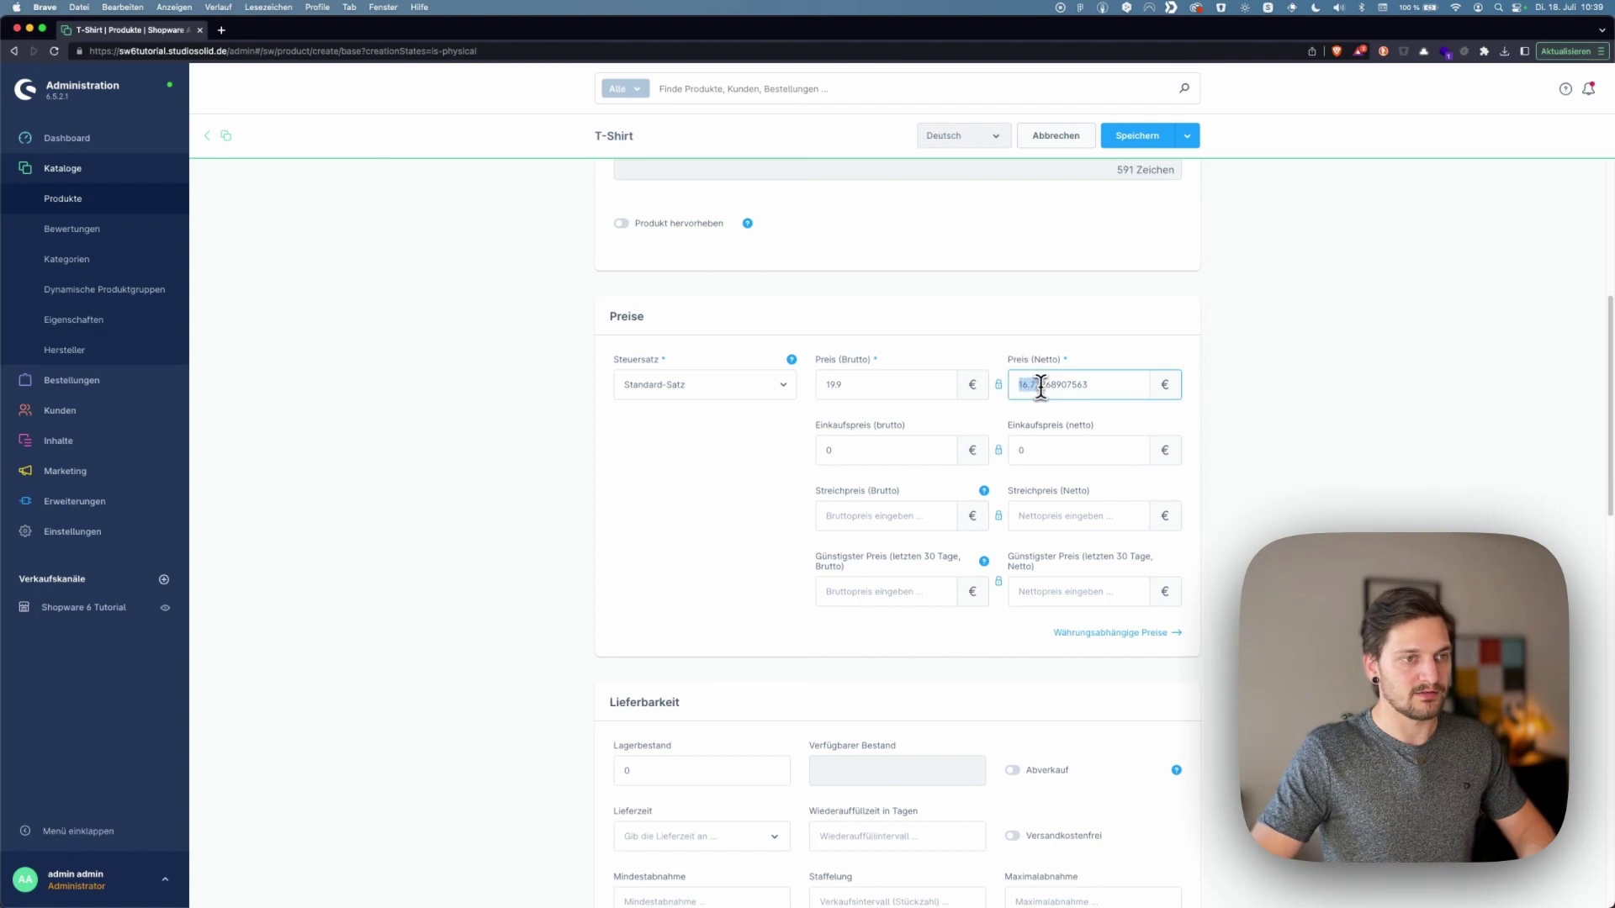
left_click(1035, 362)
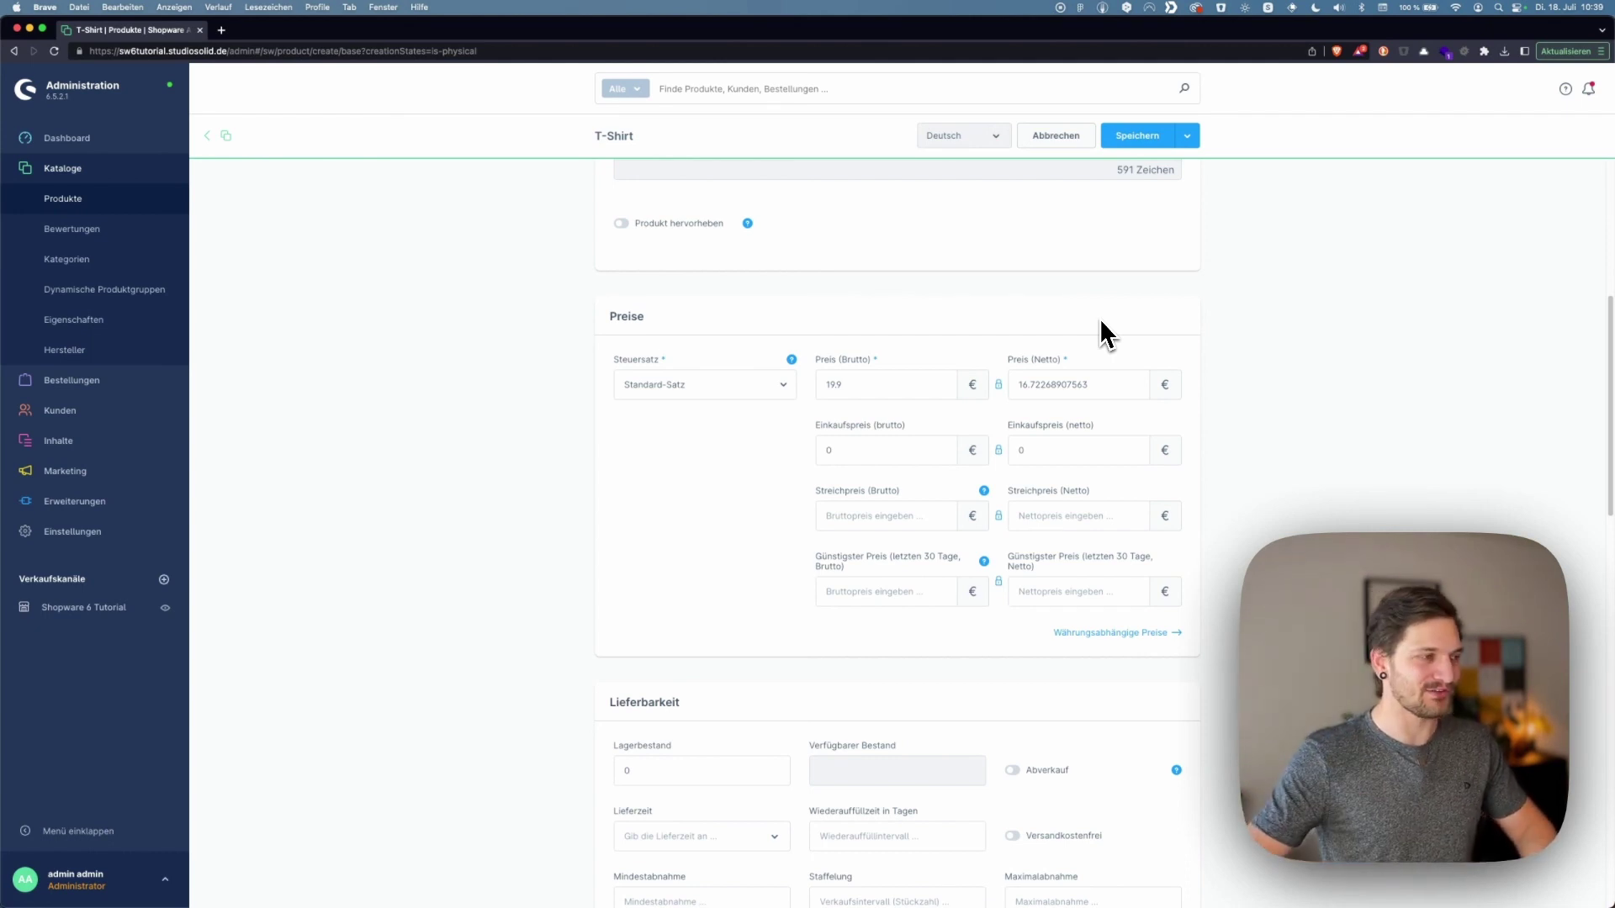
Open the shop settings in a separate browser tab and open the Euro currency under Währungen
right_click(119, 534)
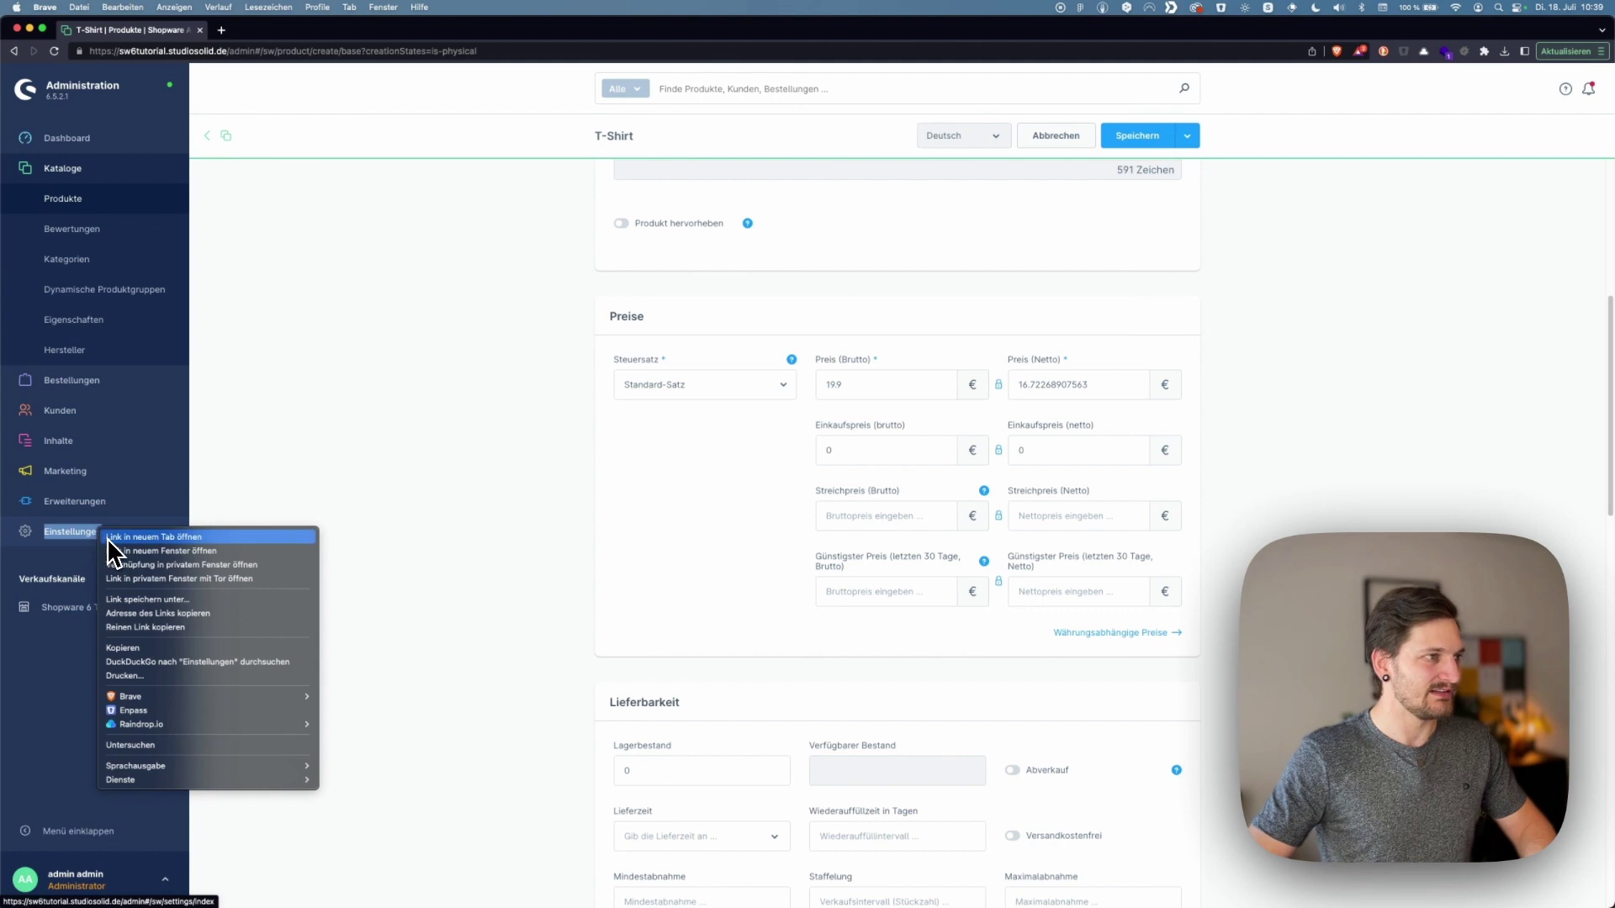
left_click(126, 539)
left_click(294, 32)
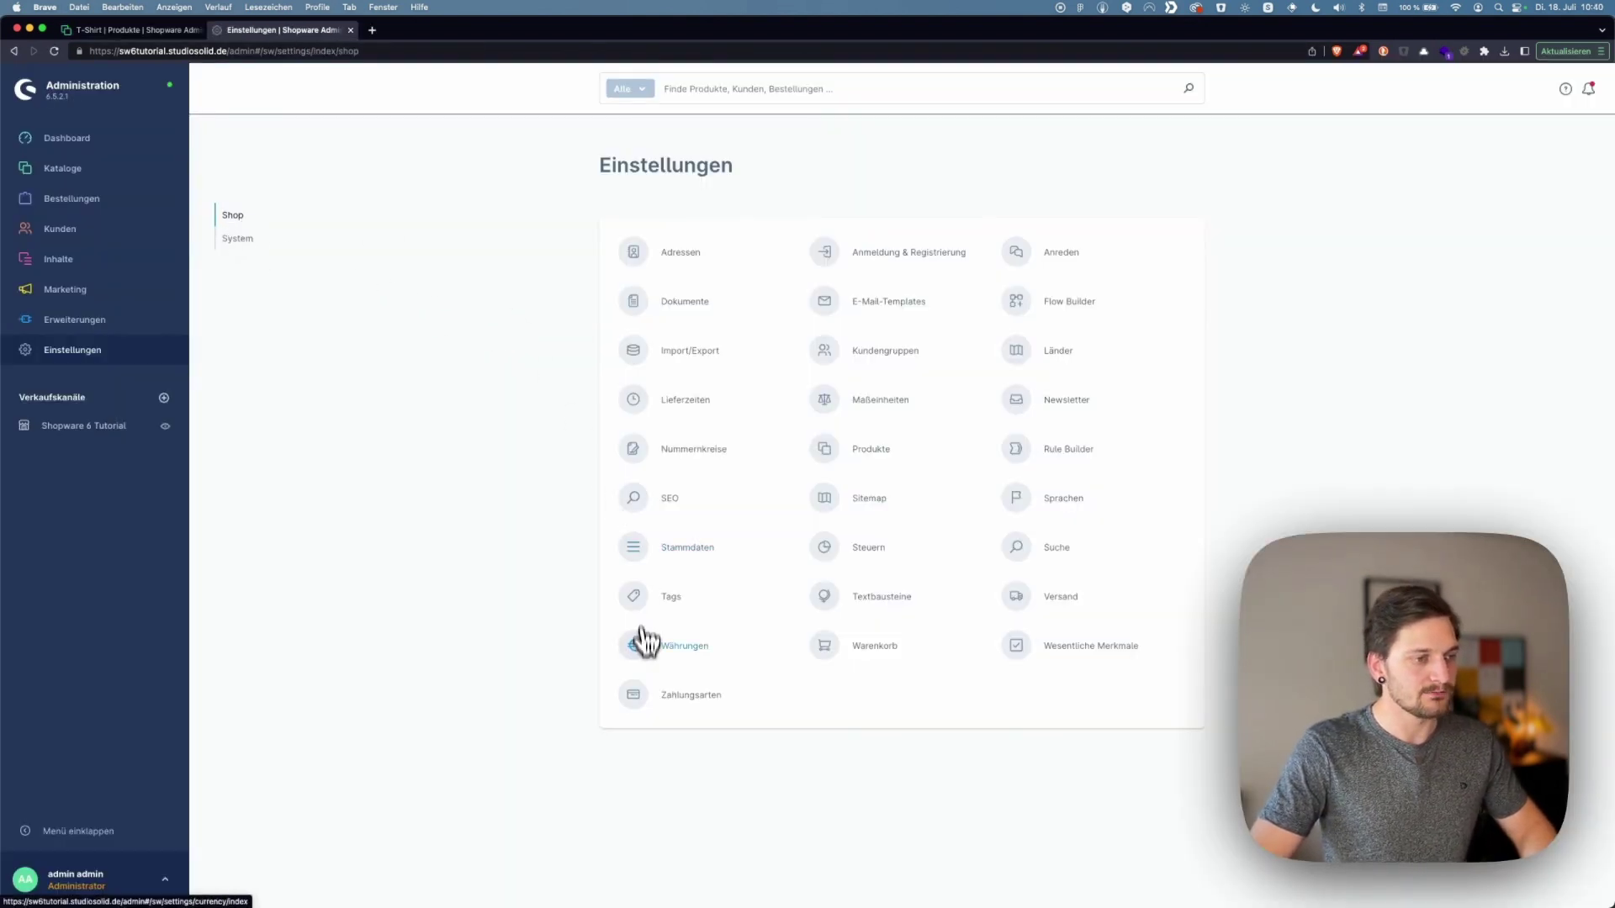
left_click(642, 664)
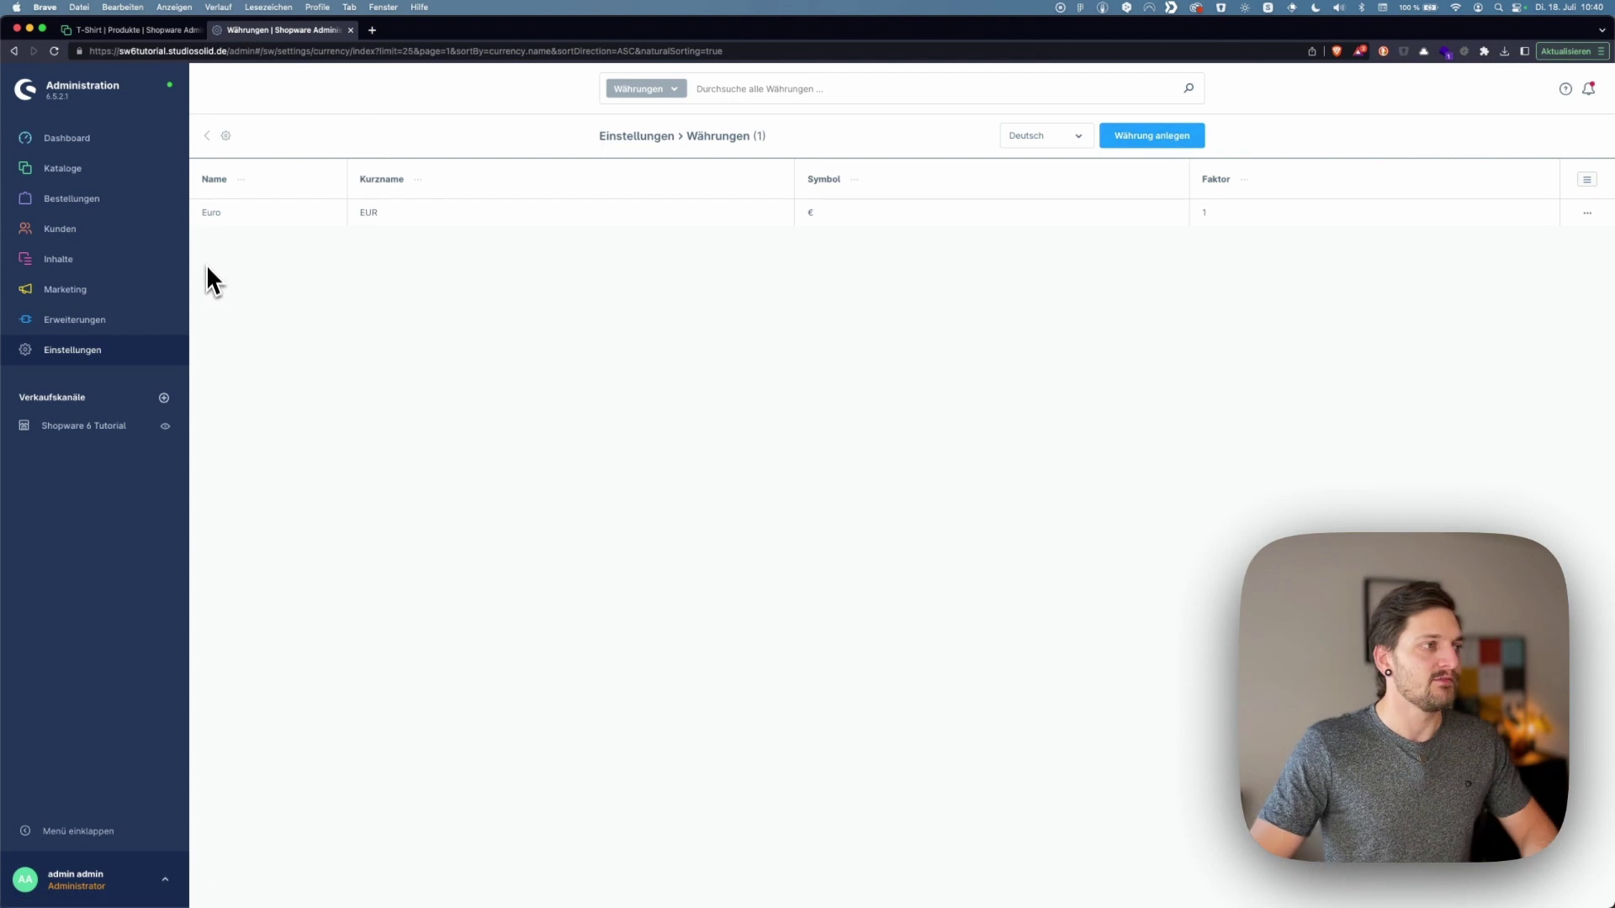
left_click(211, 216)
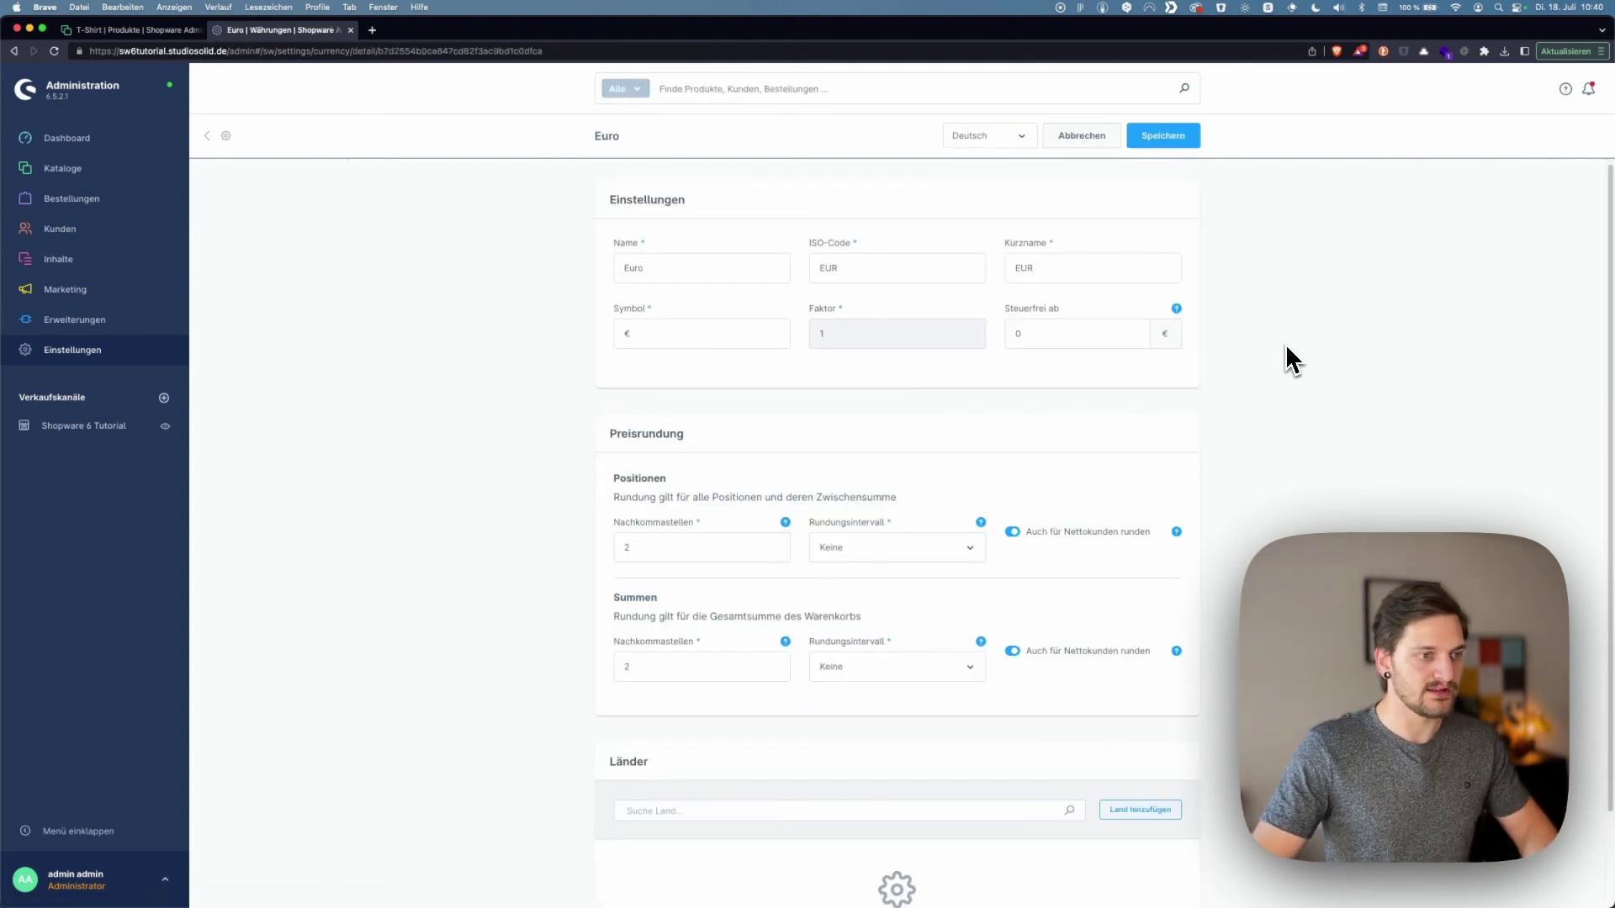
scroll(1287, 346, "down", 2)
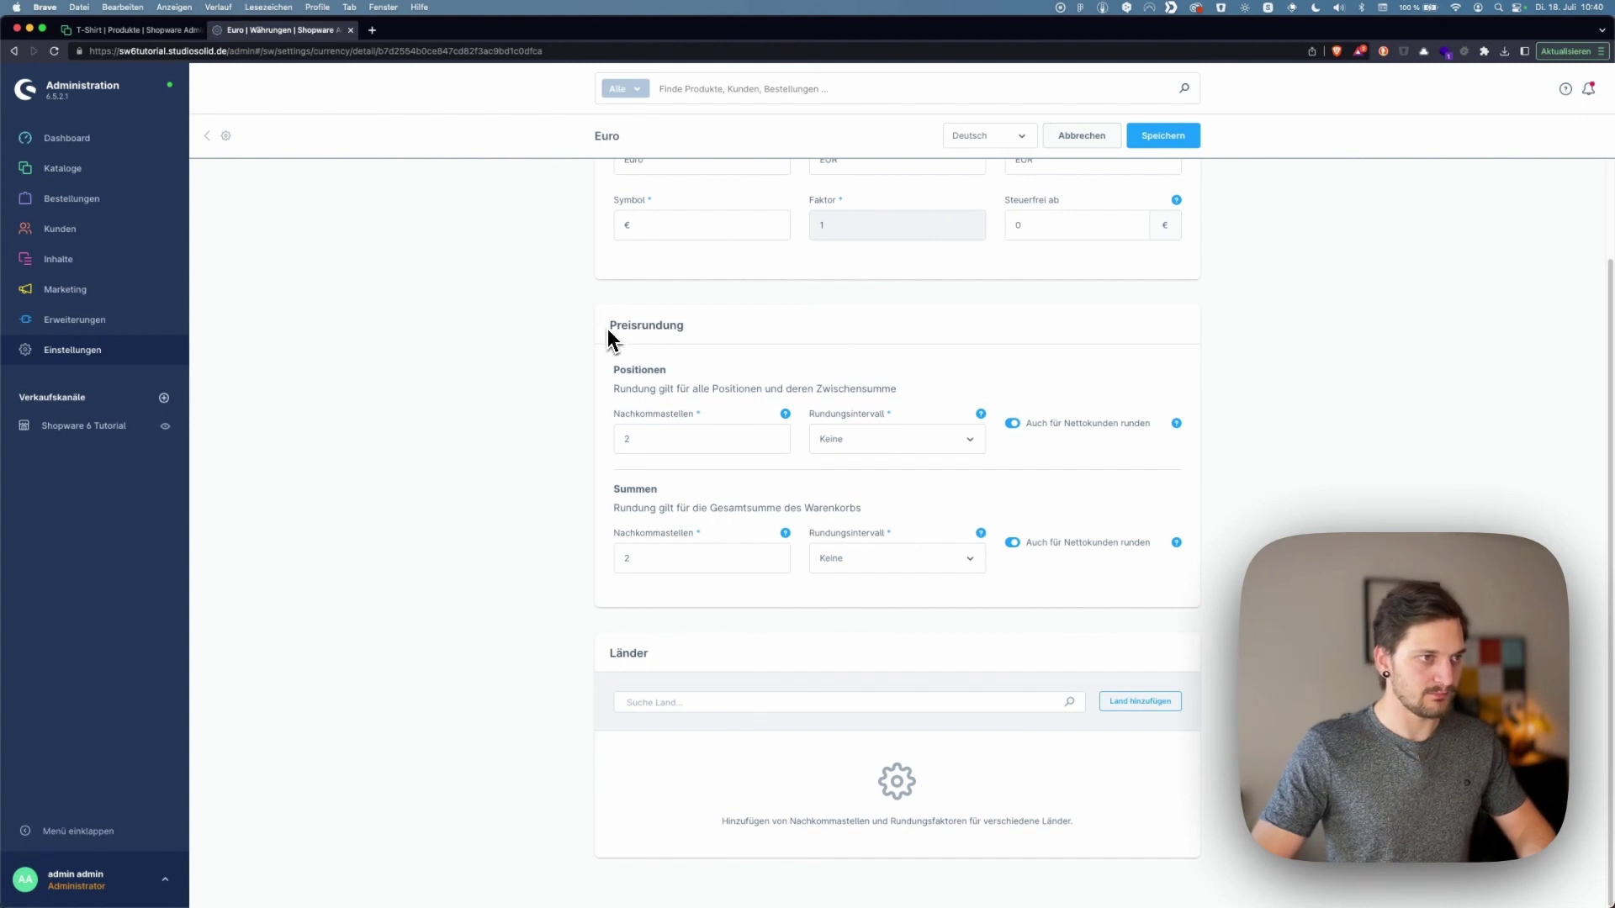
Examine the Euro's Preisrundung settings for Positionen and Summen, including the available Rundungsintervall options, and close the currency page
double_click(639, 325)
left_click(707, 378)
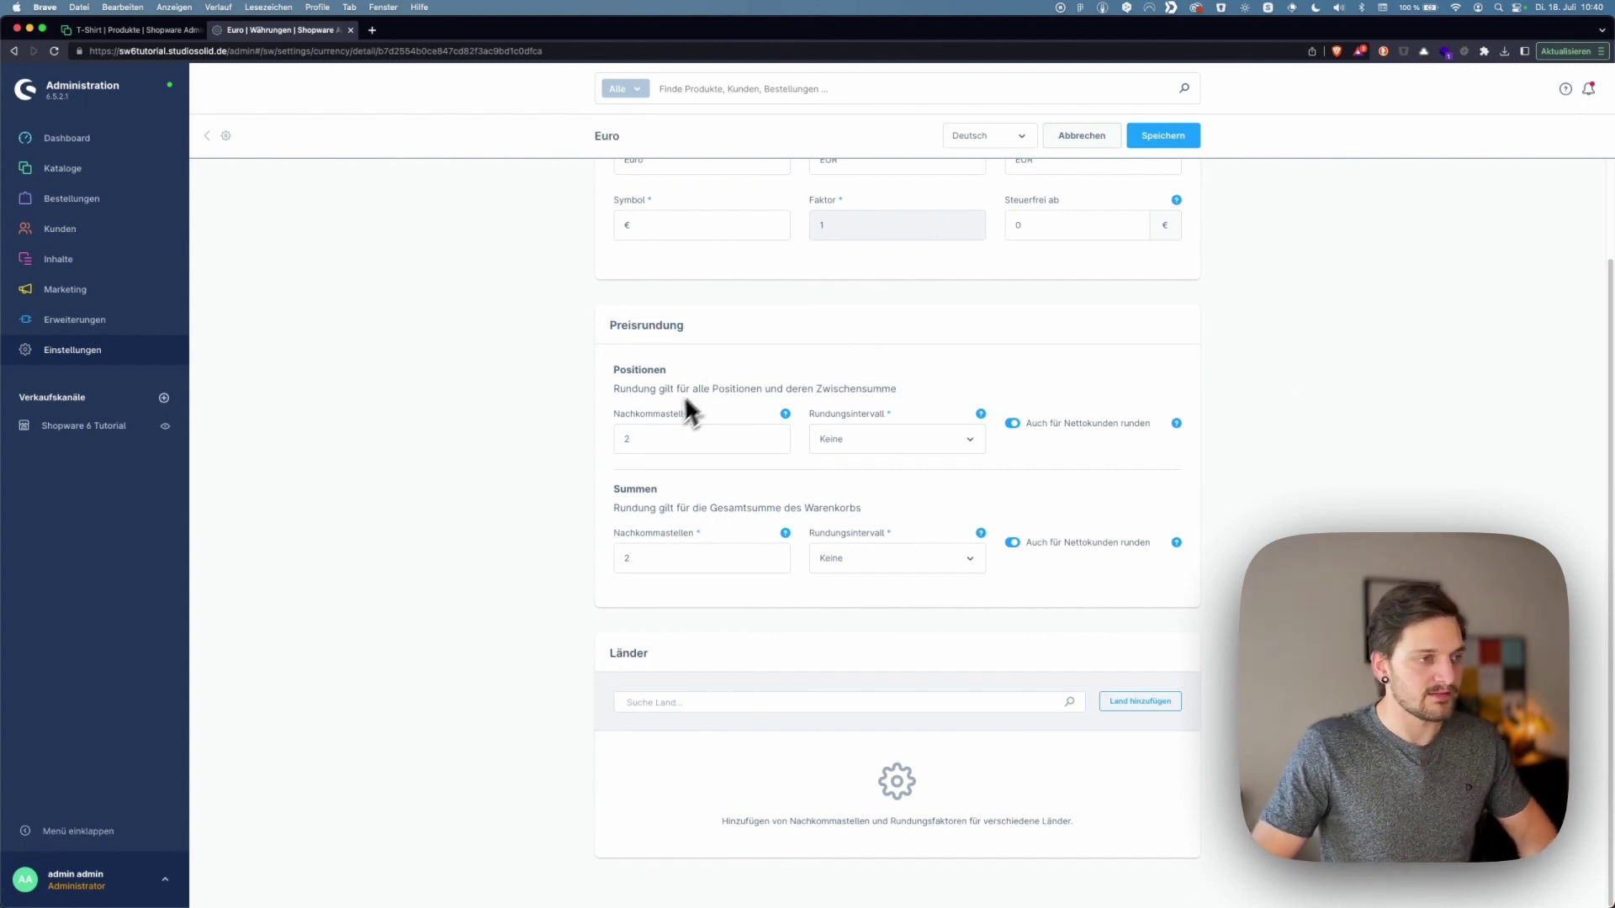
double_click(638, 440)
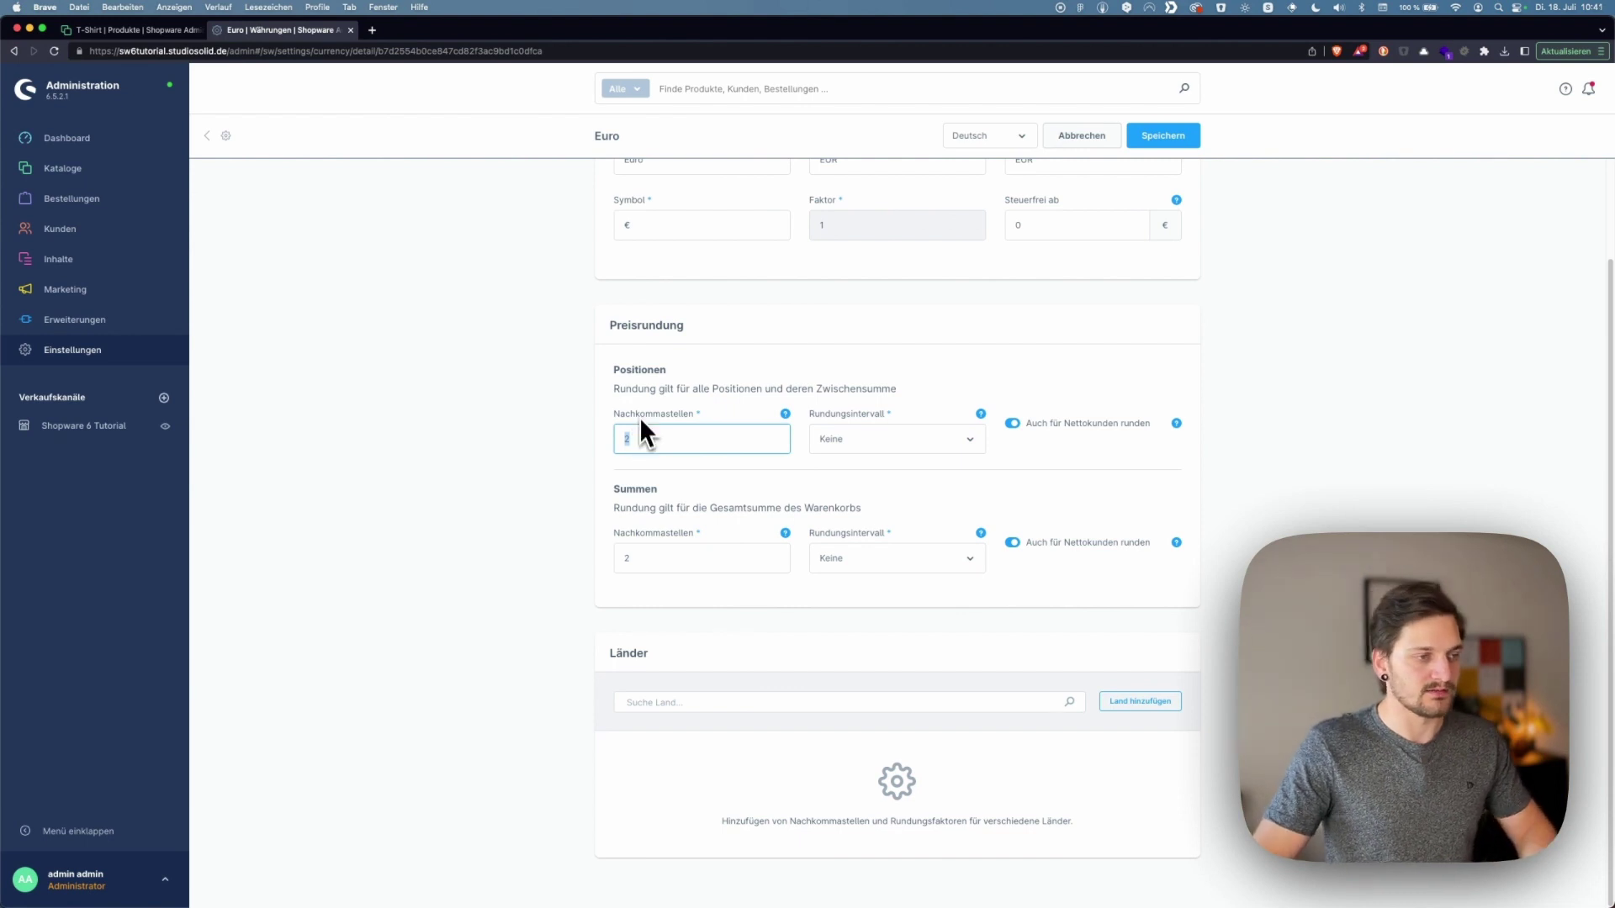
double_click(620, 372)
left_click(774, 375)
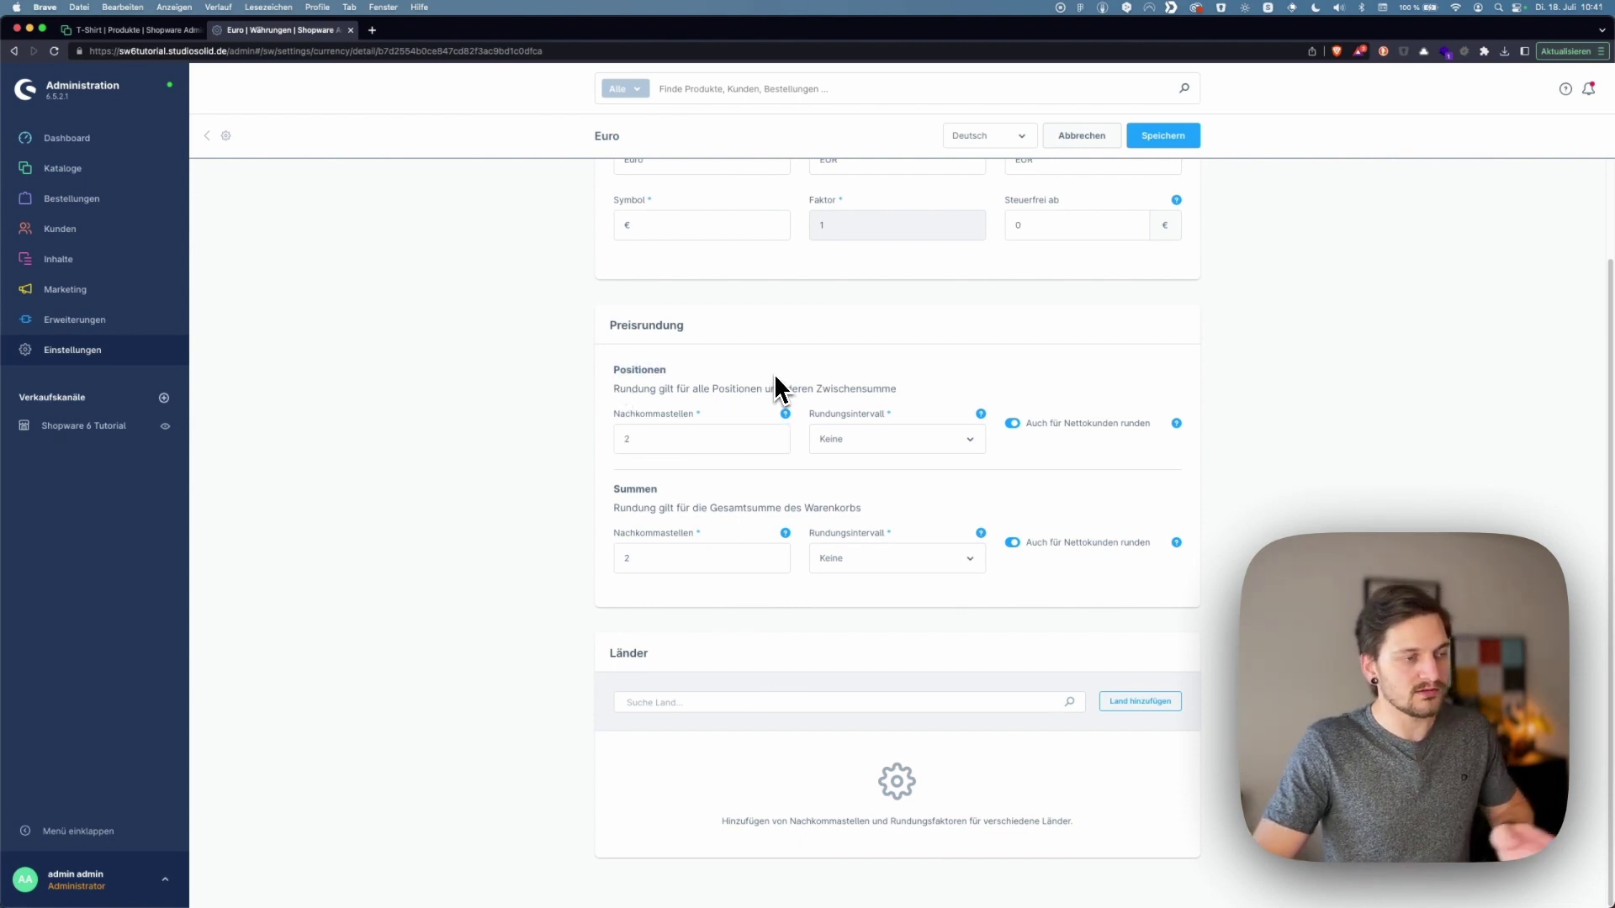
double_click(627, 557)
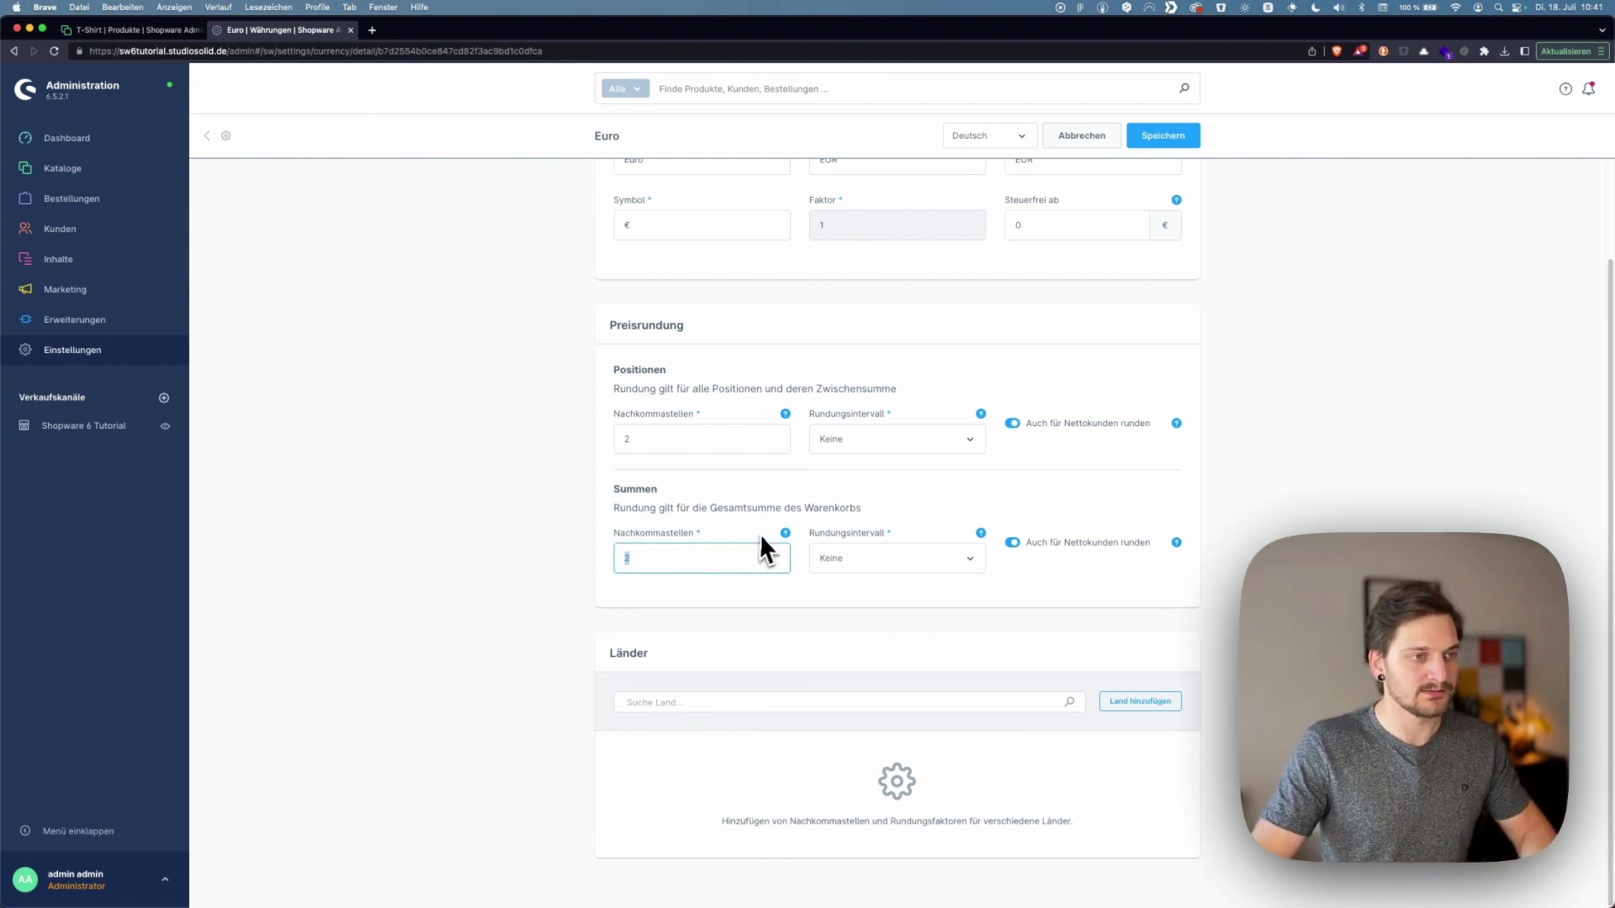
left_click(965, 446)
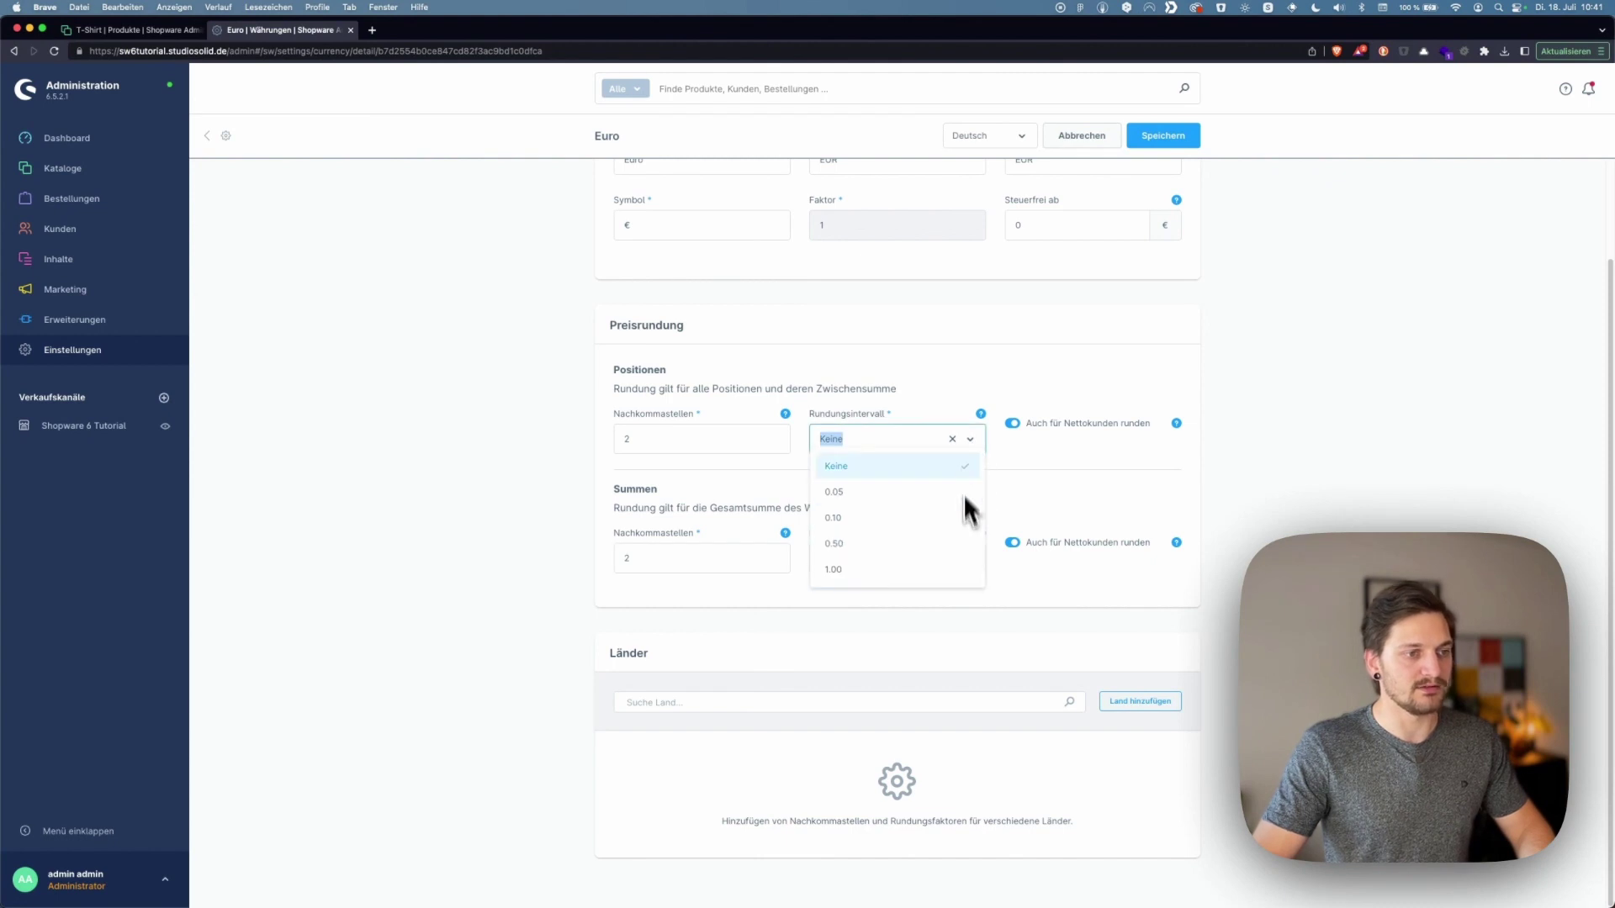
left_click(998, 535)
scroll(1005, 541, "up", 3)
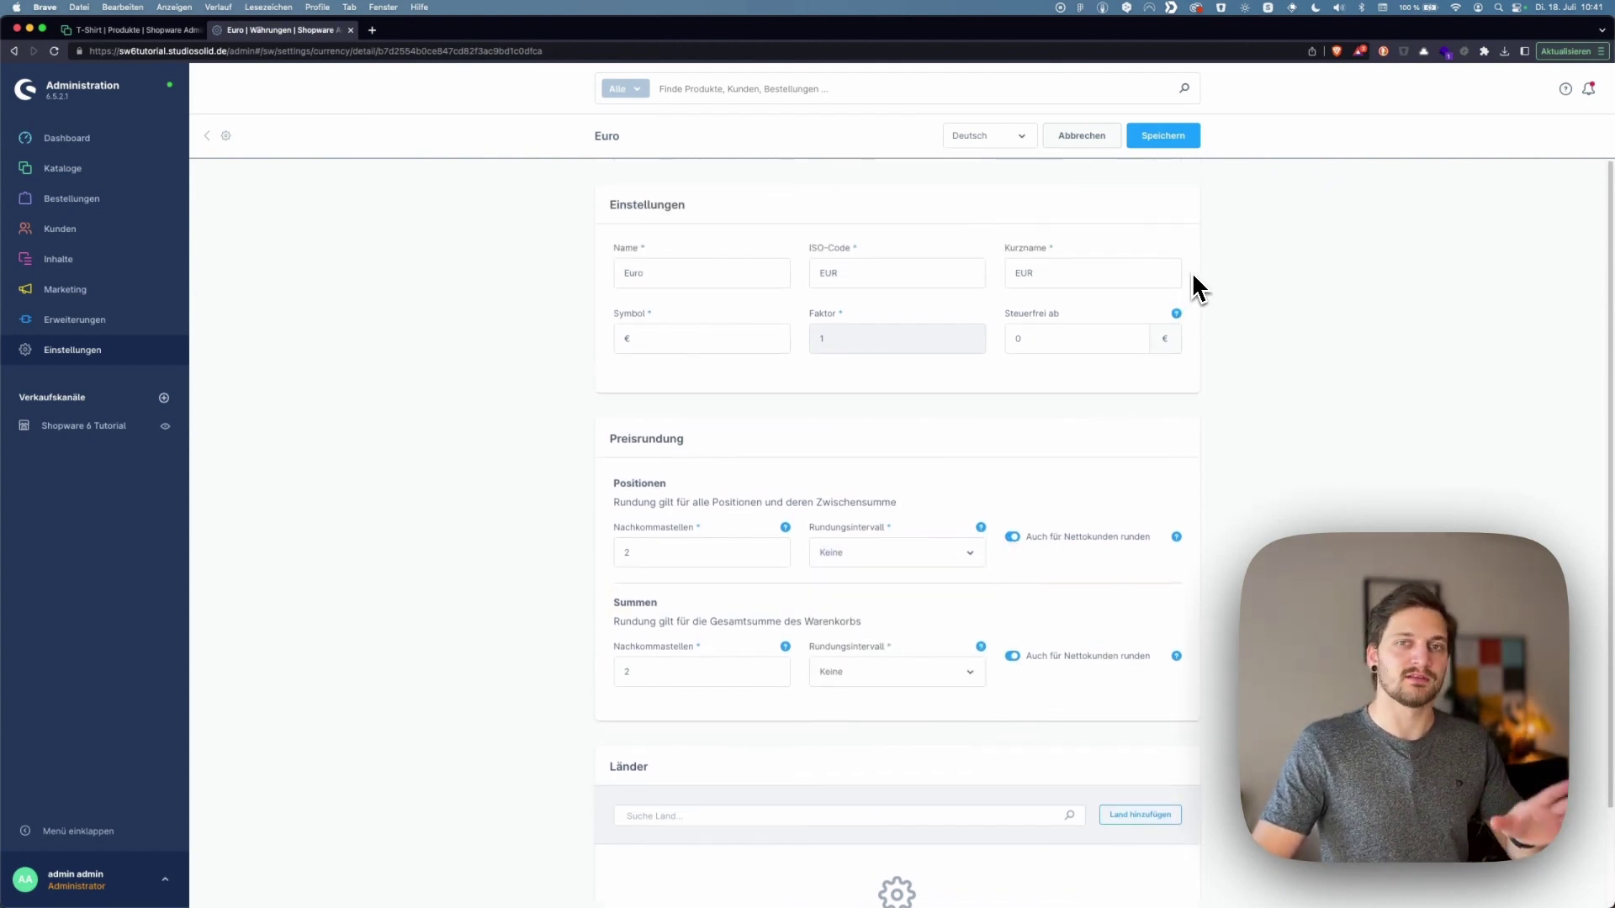
left_click(351, 30)
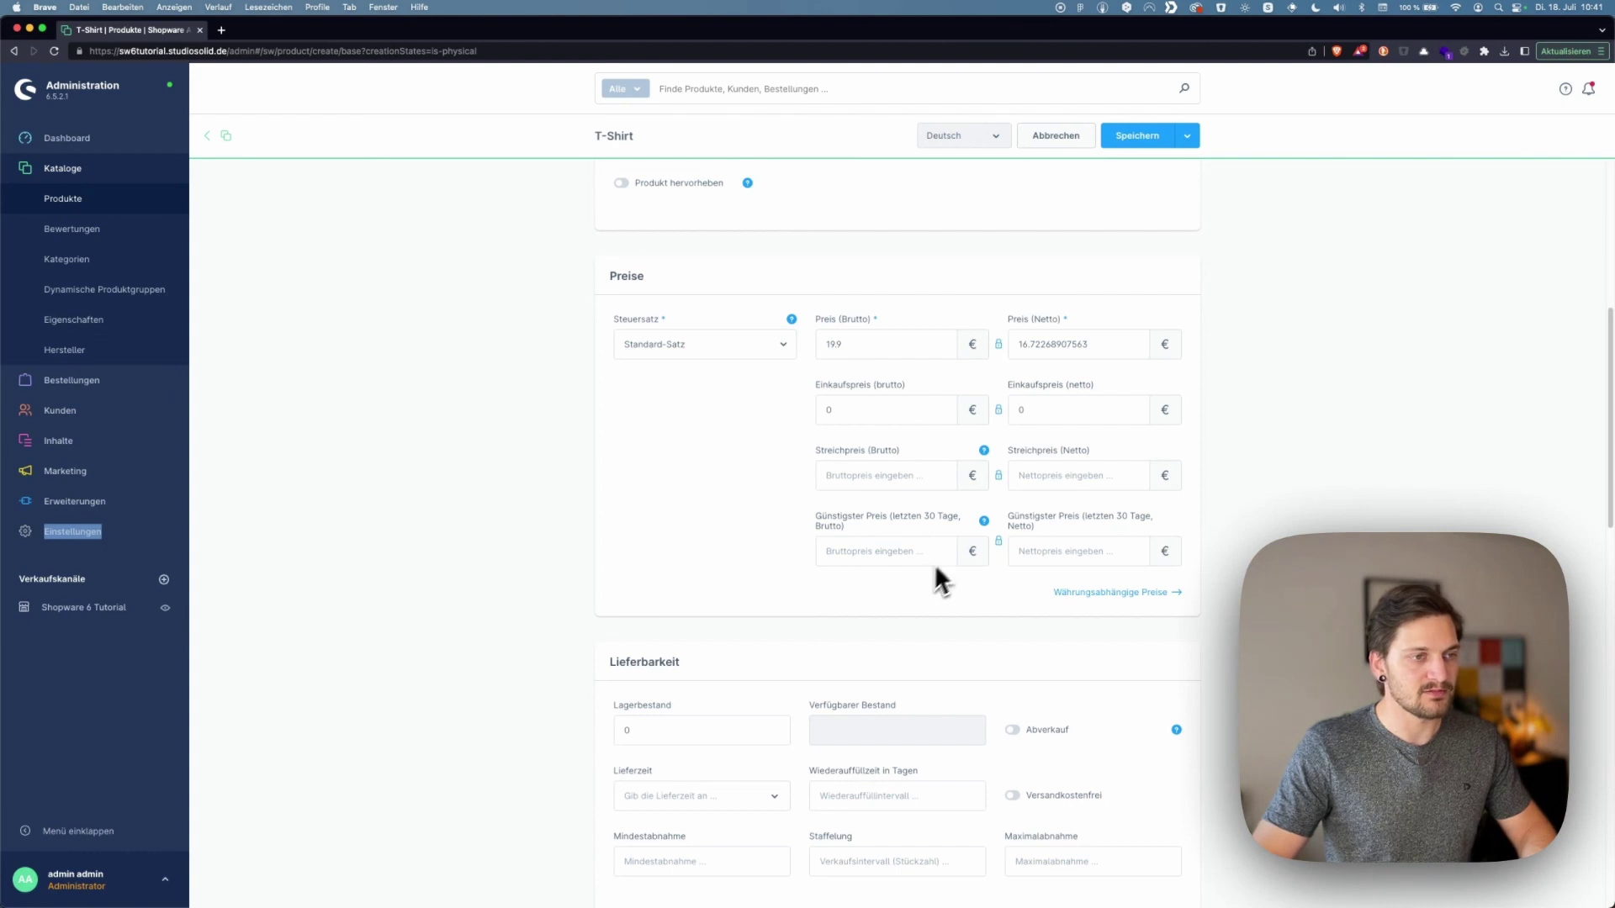
Examine the T-Shirt's gross and net Einkaufspreis fields and compare the Streichpreis field with the regular gross price
left_click(917, 412)
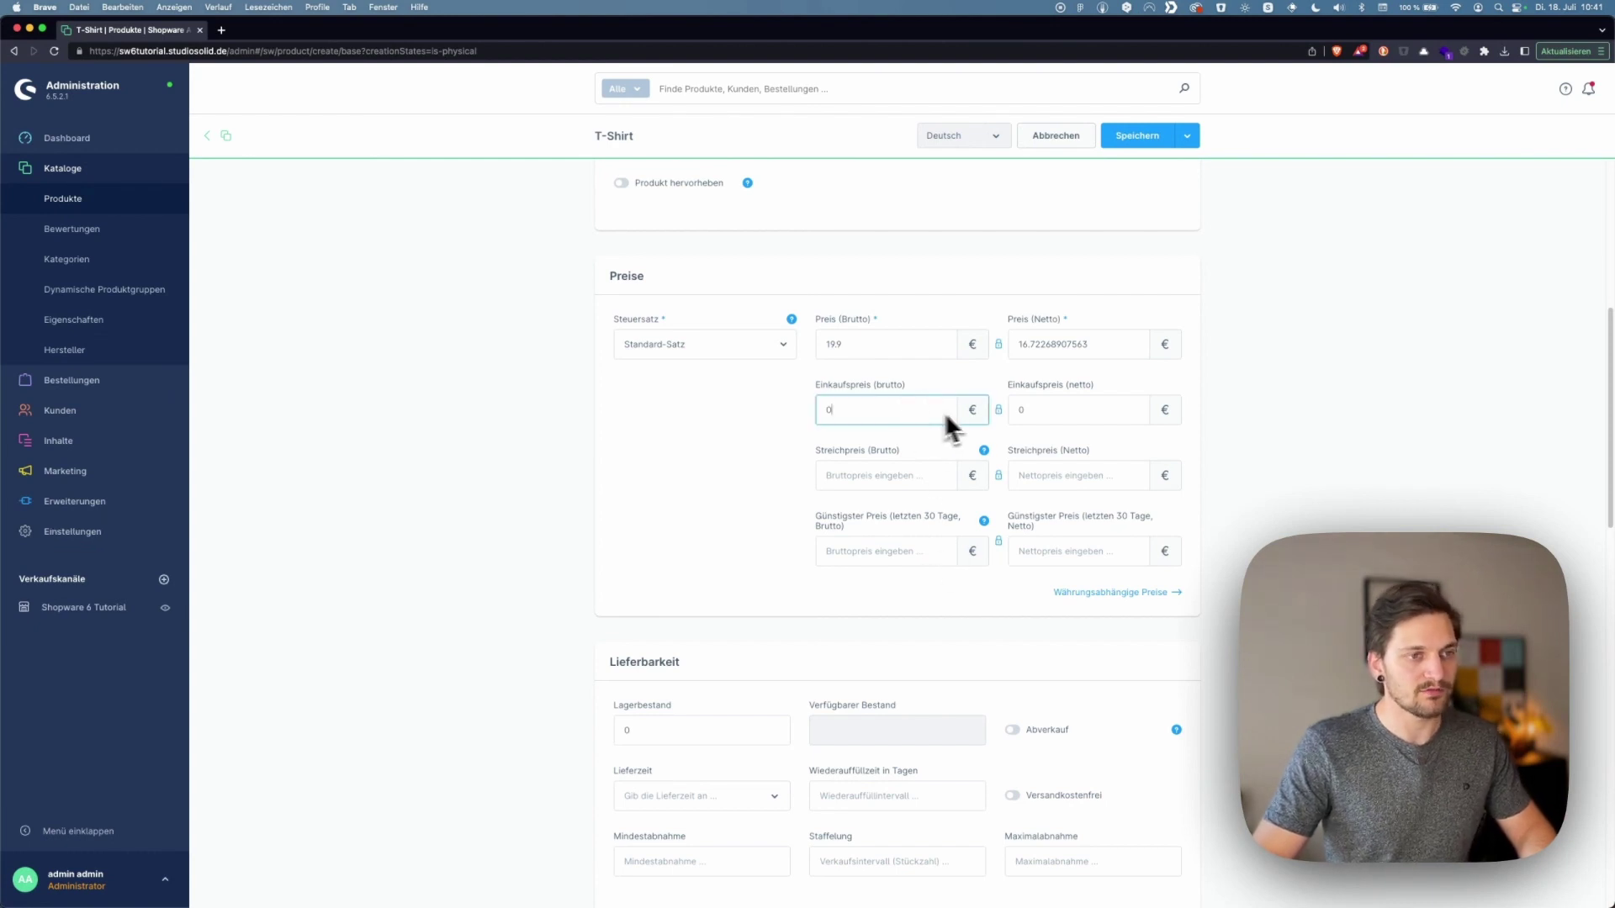
left_click(1071, 411)
left_click(1233, 411)
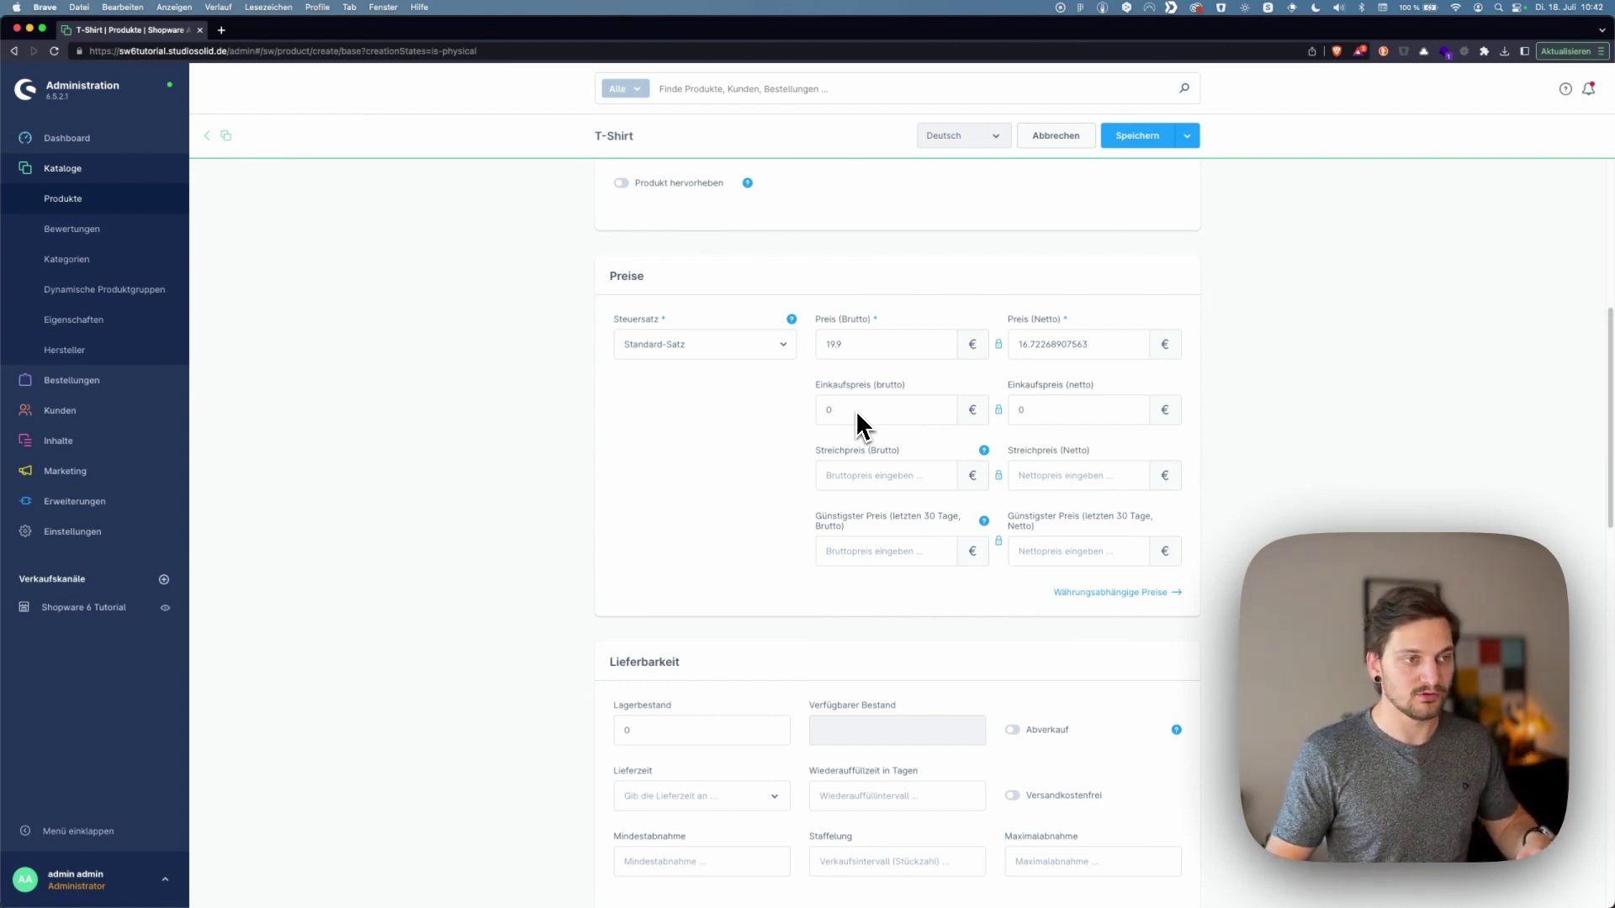
scroll(833, 437, "down", 1)
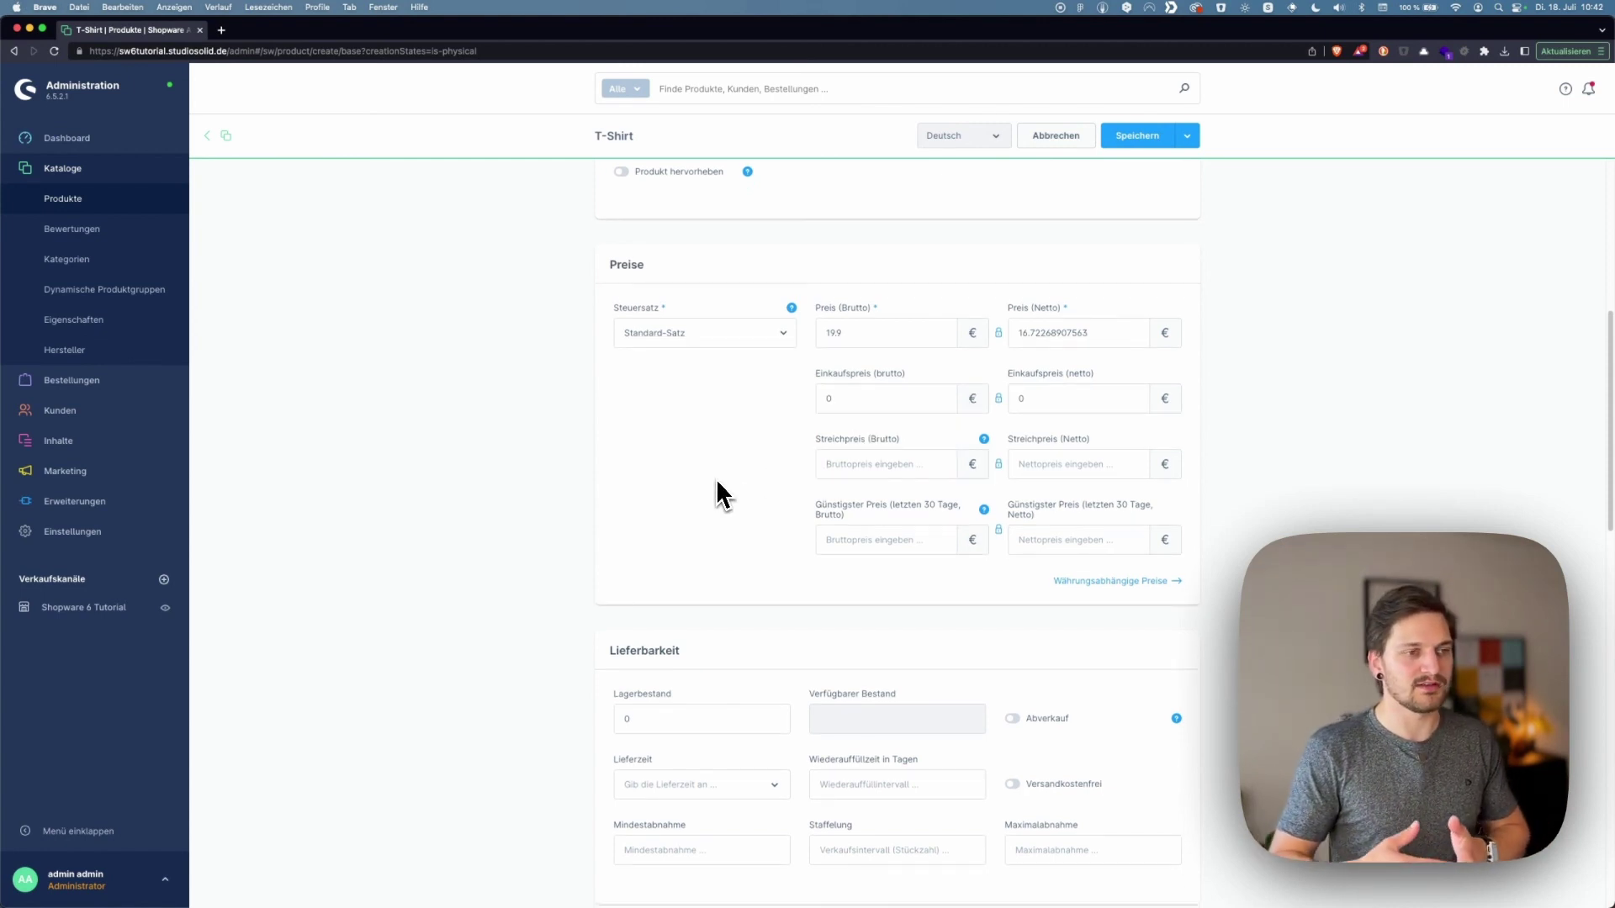
left_click(938, 465)
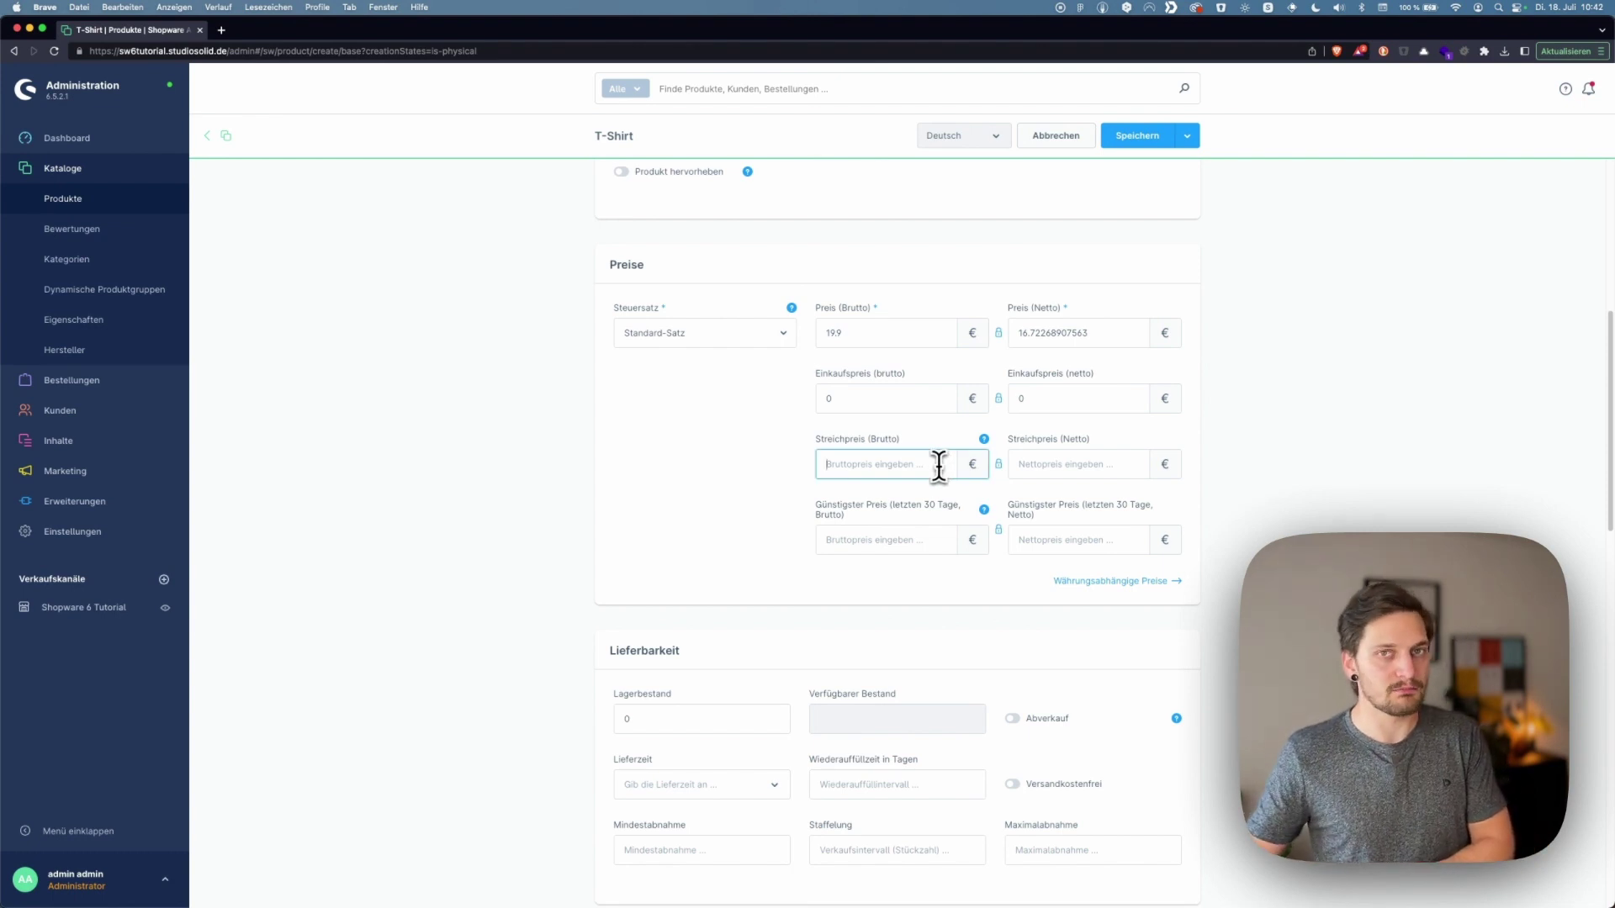
left_click_drag(858, 332, 829, 333)
left_click(782, 494)
left_click(822, 461)
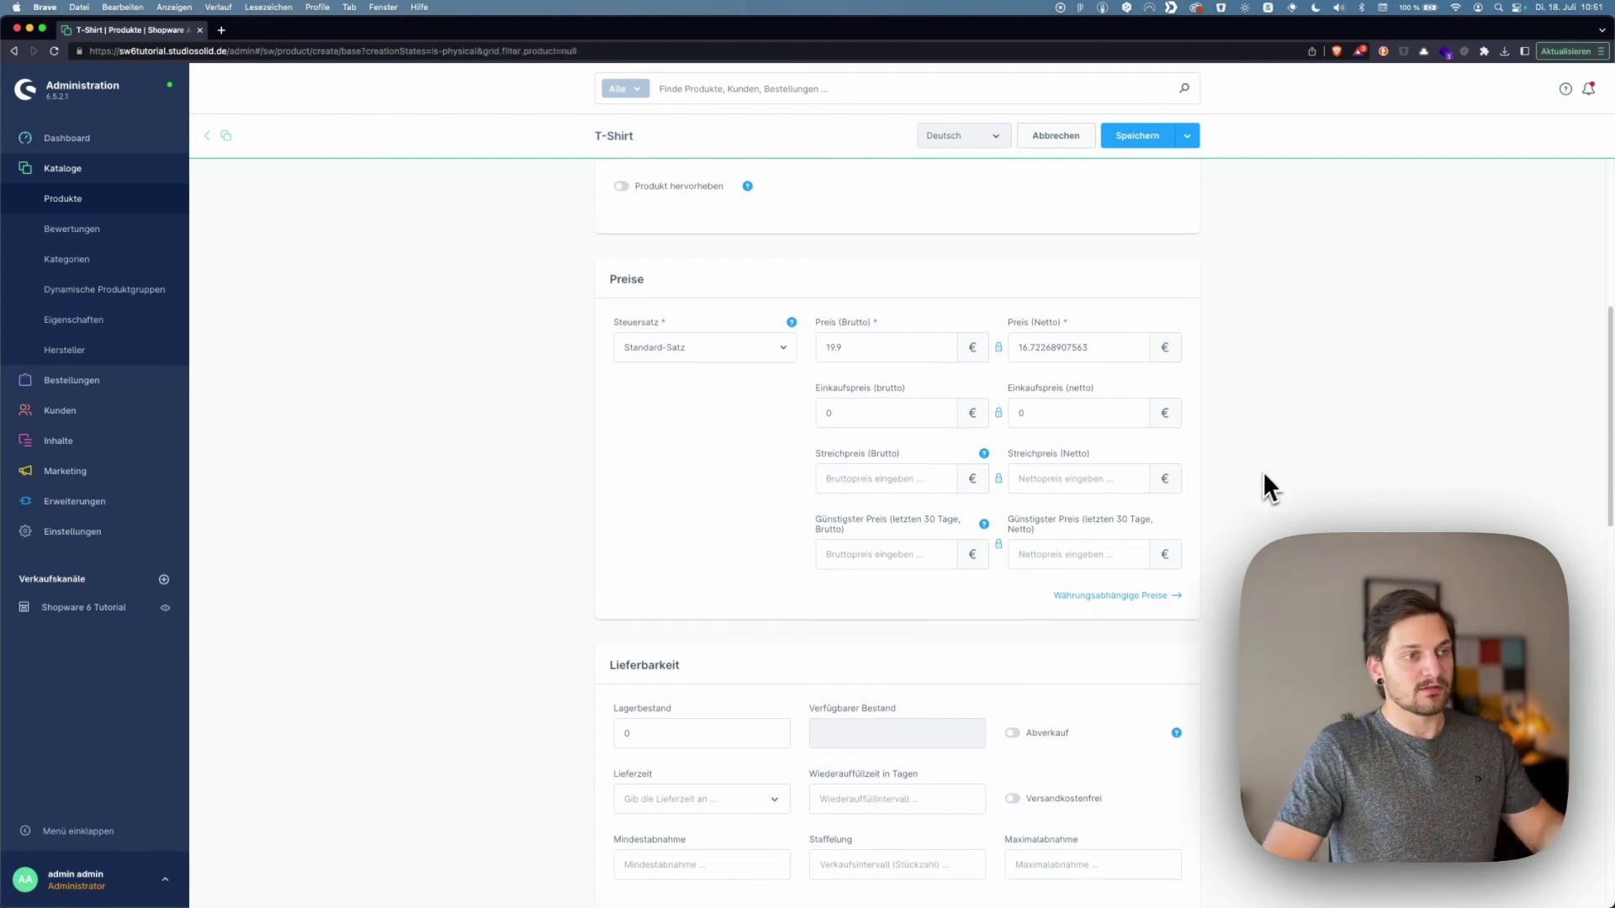
Set the T-Shirt's gross Streichpreis to 29.9 €
left_click(912, 462)
type("2")
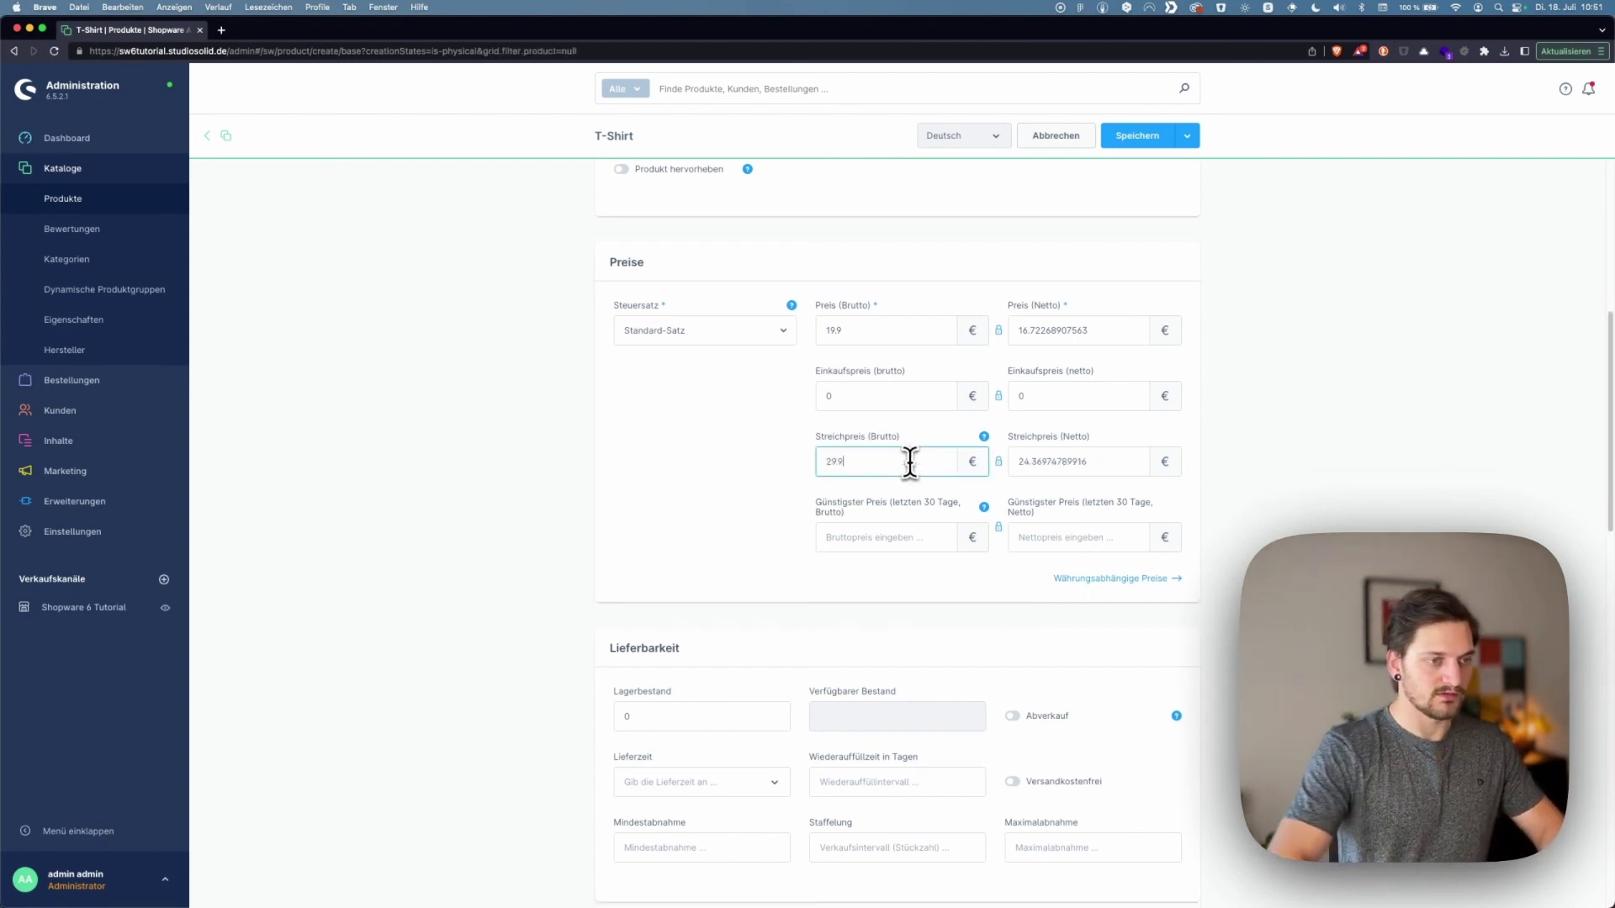
type("9.9")
left_click(1238, 465)
scroll(1239, 465, "down", 1)
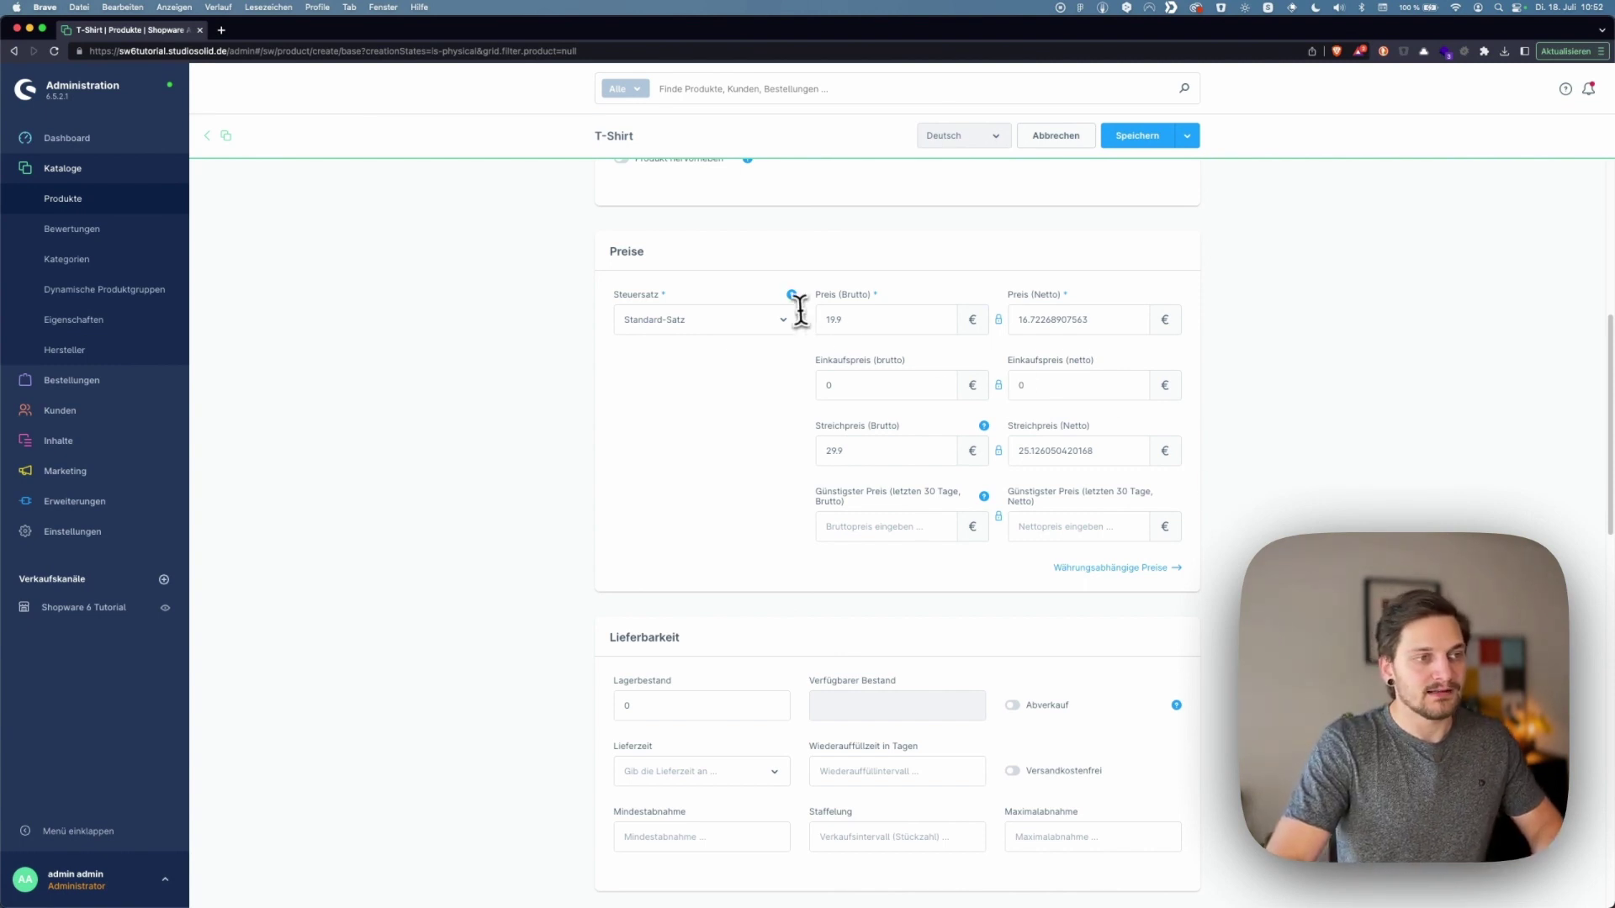
Change the T-Shirt's gross Streichpreis to 19.9 €, matching the regular gross price
left_click(840, 319)
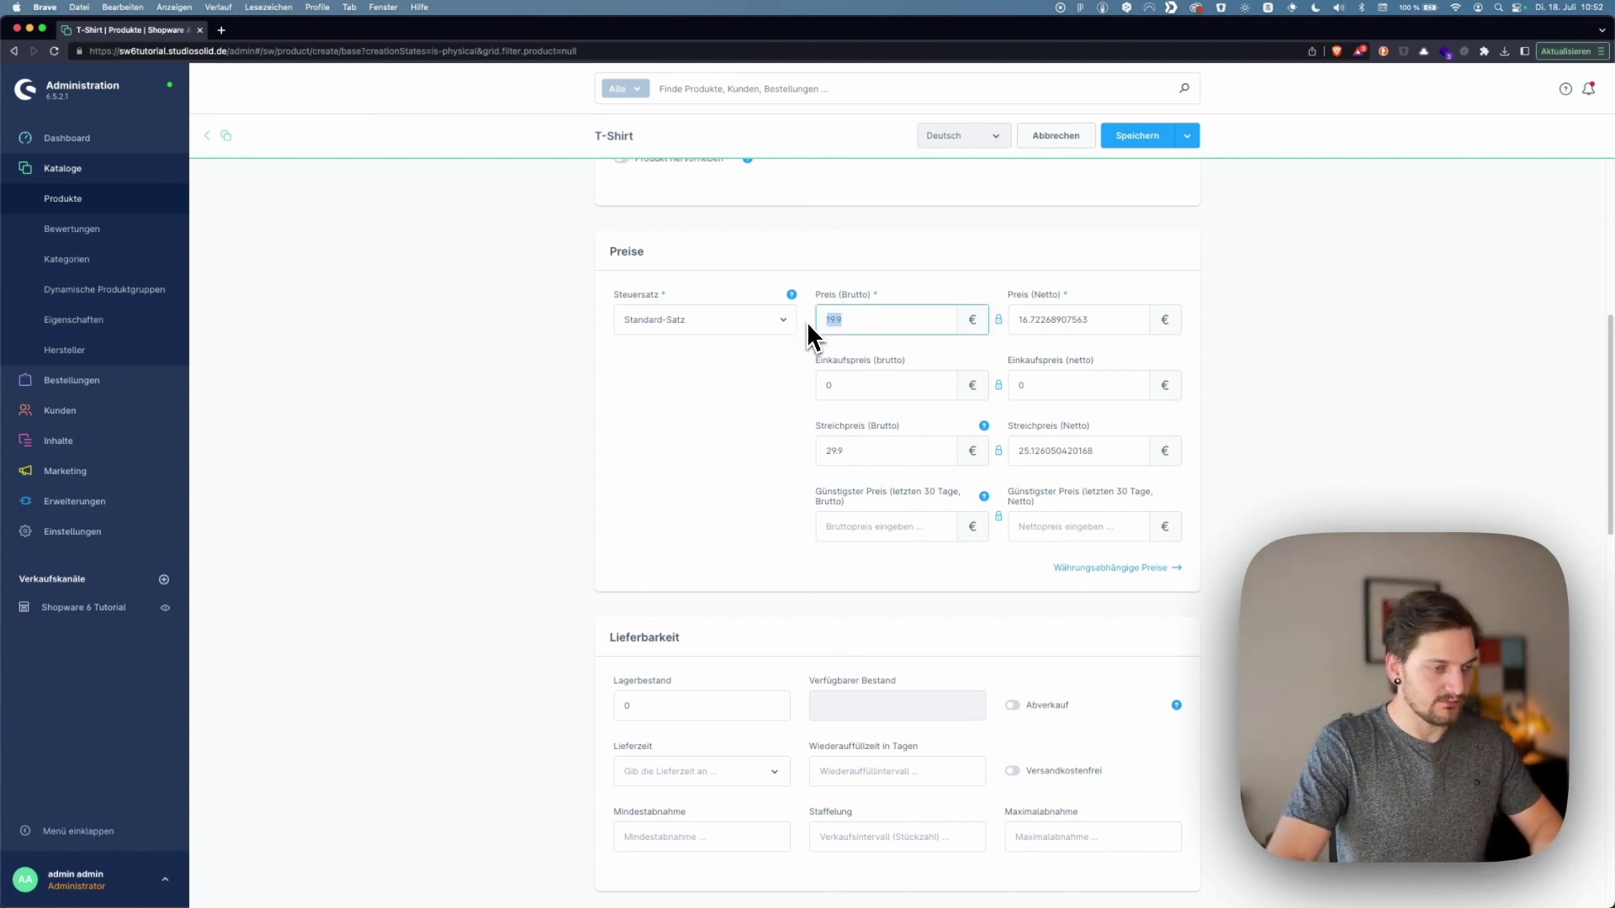
left_click(843, 450)
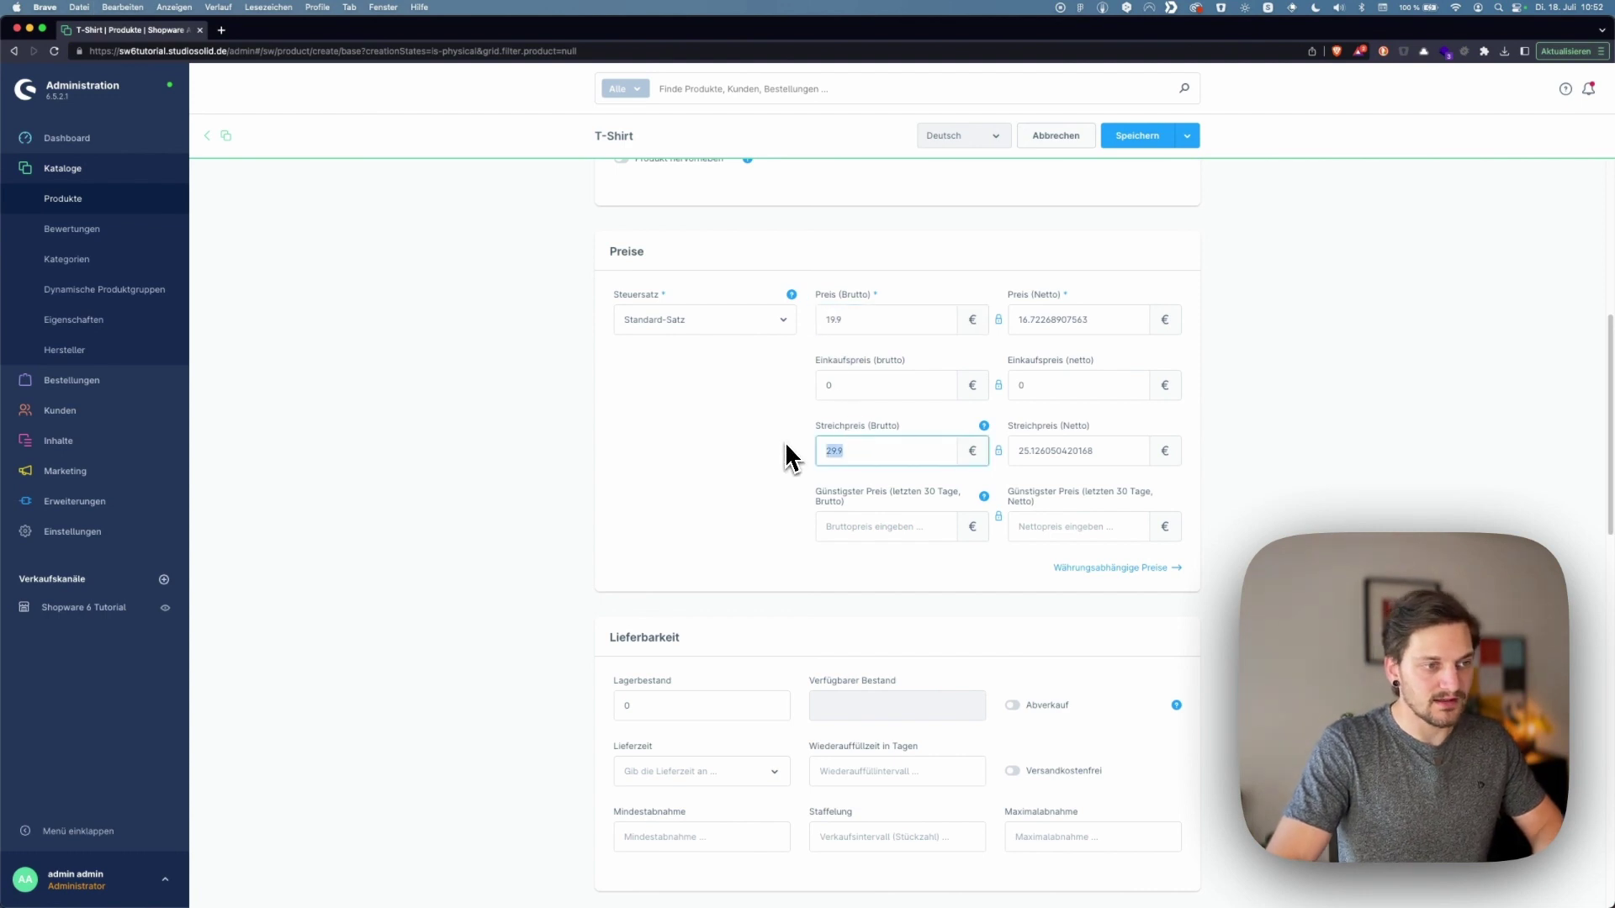
type("19.9")
Try a different regular gross price for the T-Shirt, and set it back to 19.9 €
key("shift+Tab")
key("shift+Tab")
key("shift+Tab")
key("shift+Tab")
key("shift+Tab")
key("Left")
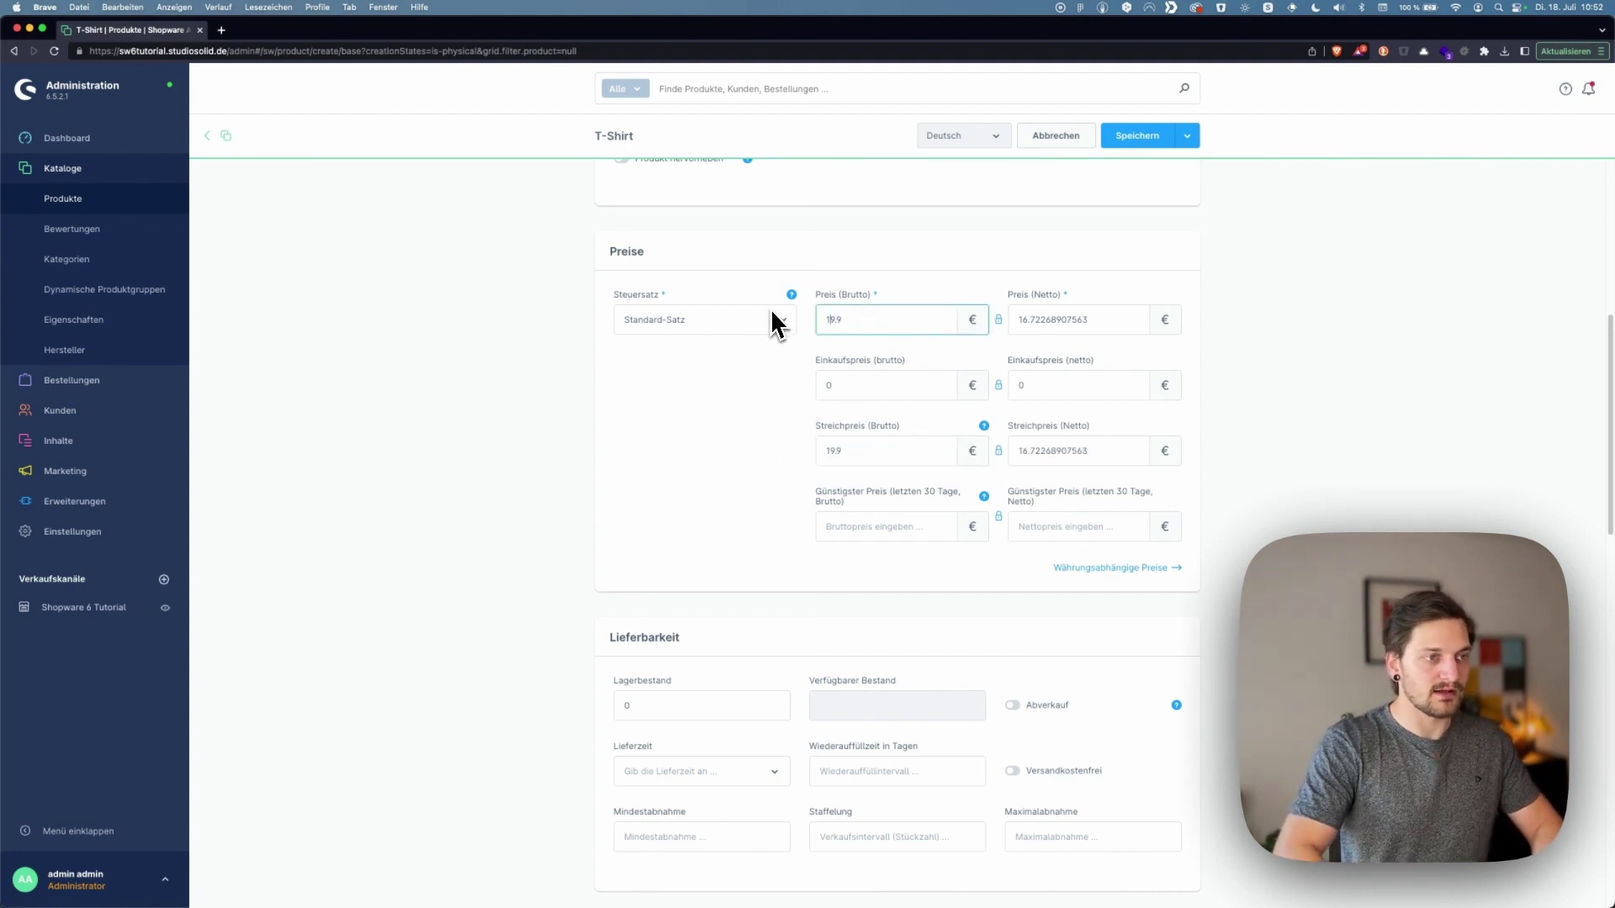
key("BackSpace")
key("BackSpace")
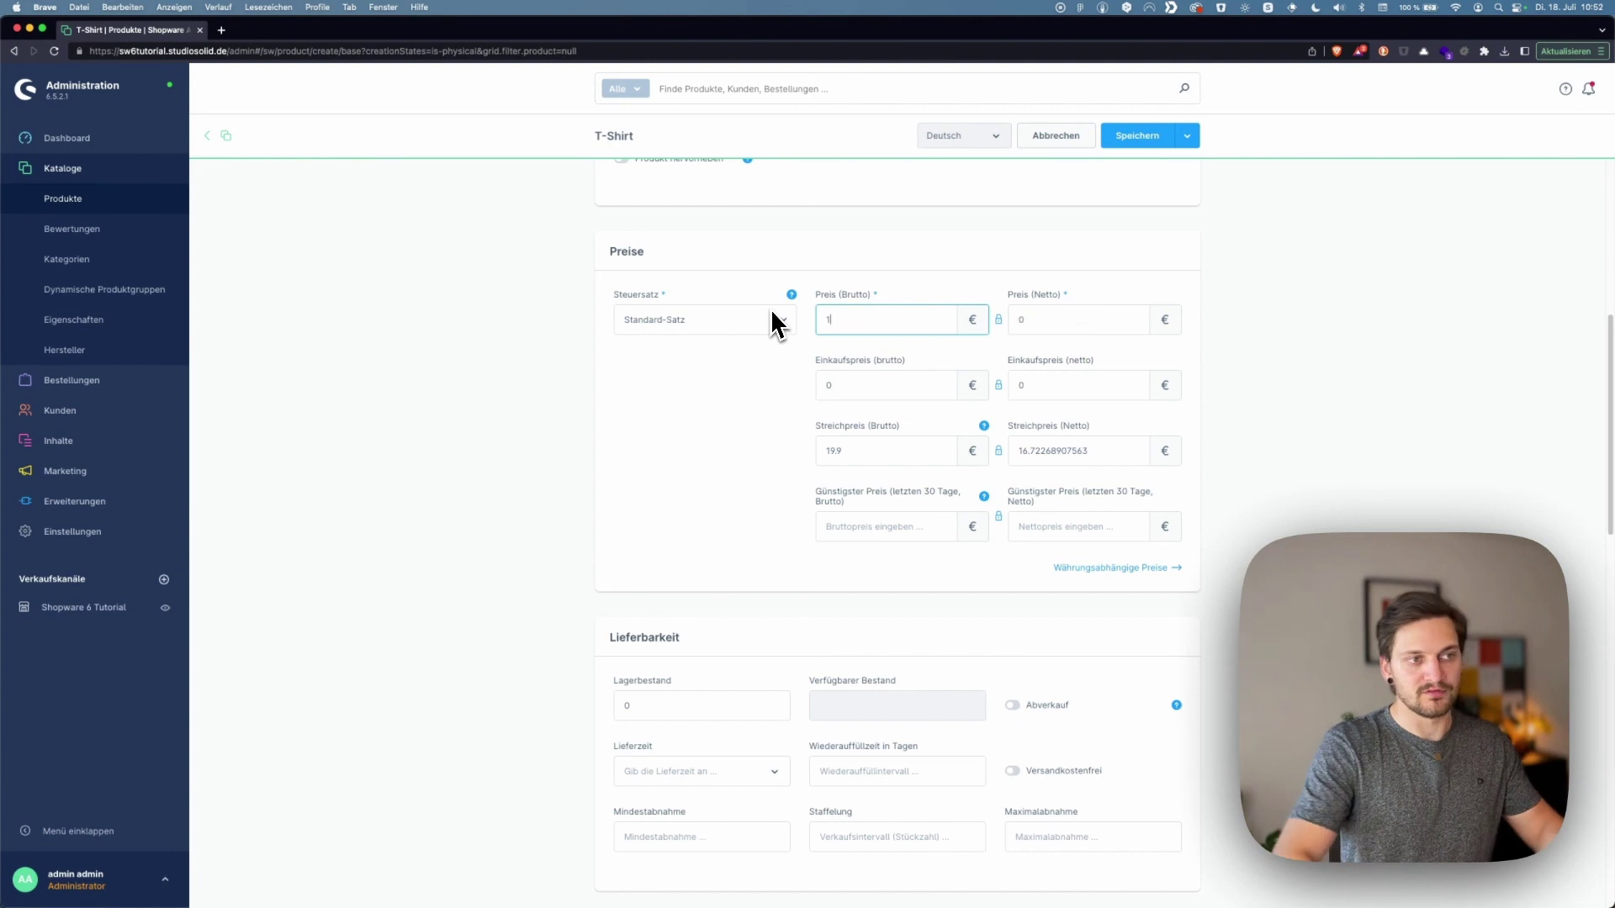
left_click(852, 320)
key("BackSpace")
type("9")
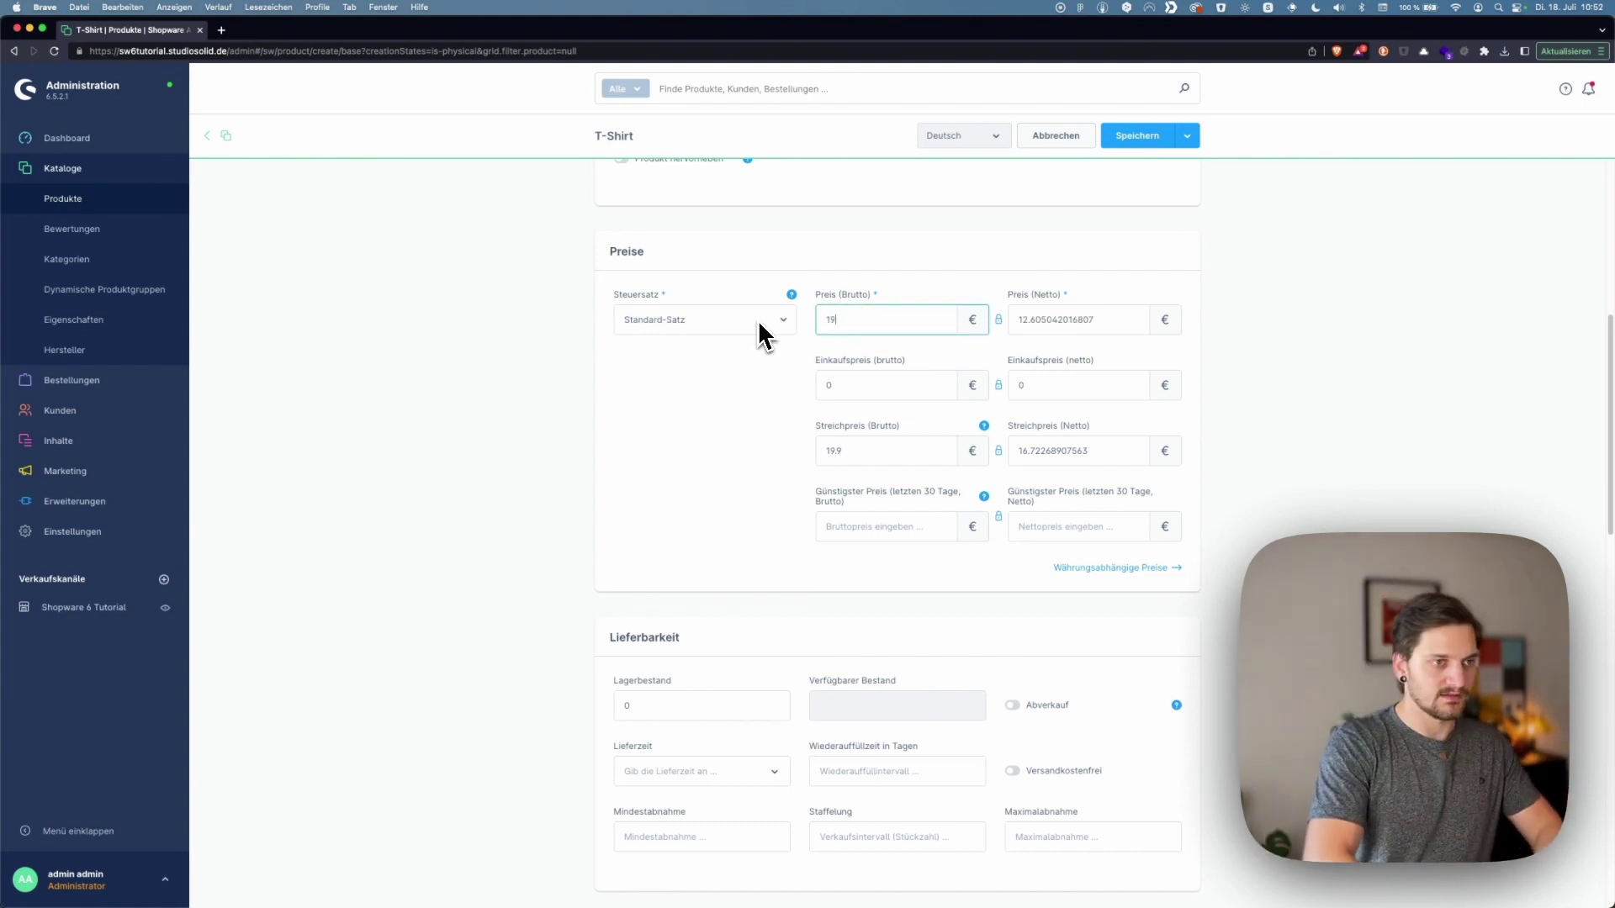
type(".9")
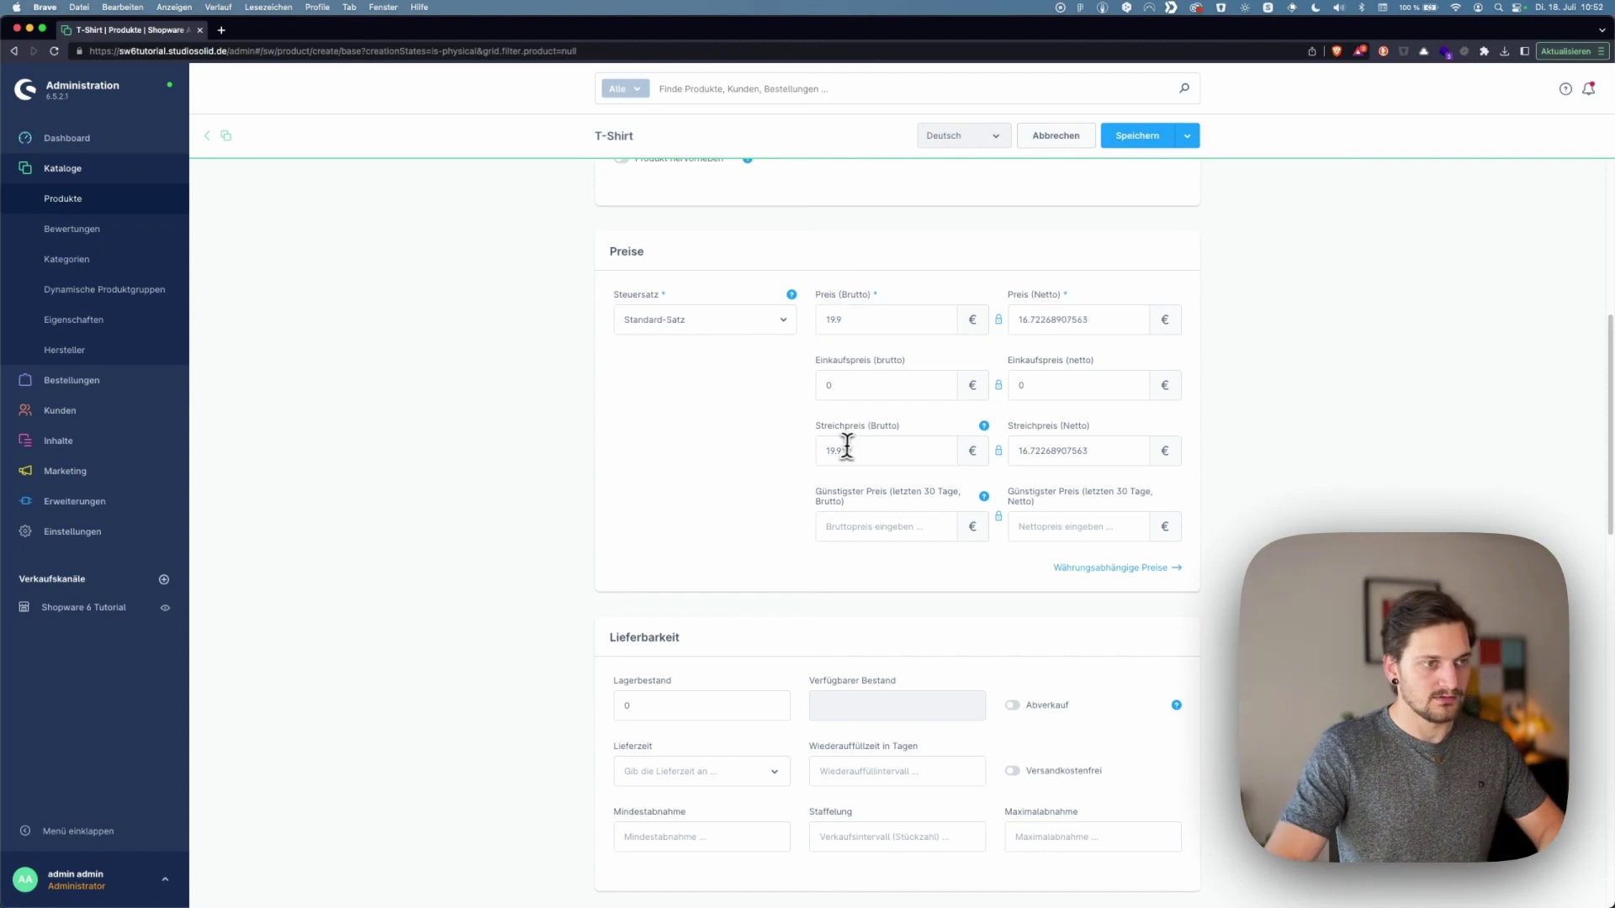
Clear the T-Shirt's gross Streichpreis
left_click(847, 447)
key("ctrl+a")
key("BackSpace")
left_click(782, 467)
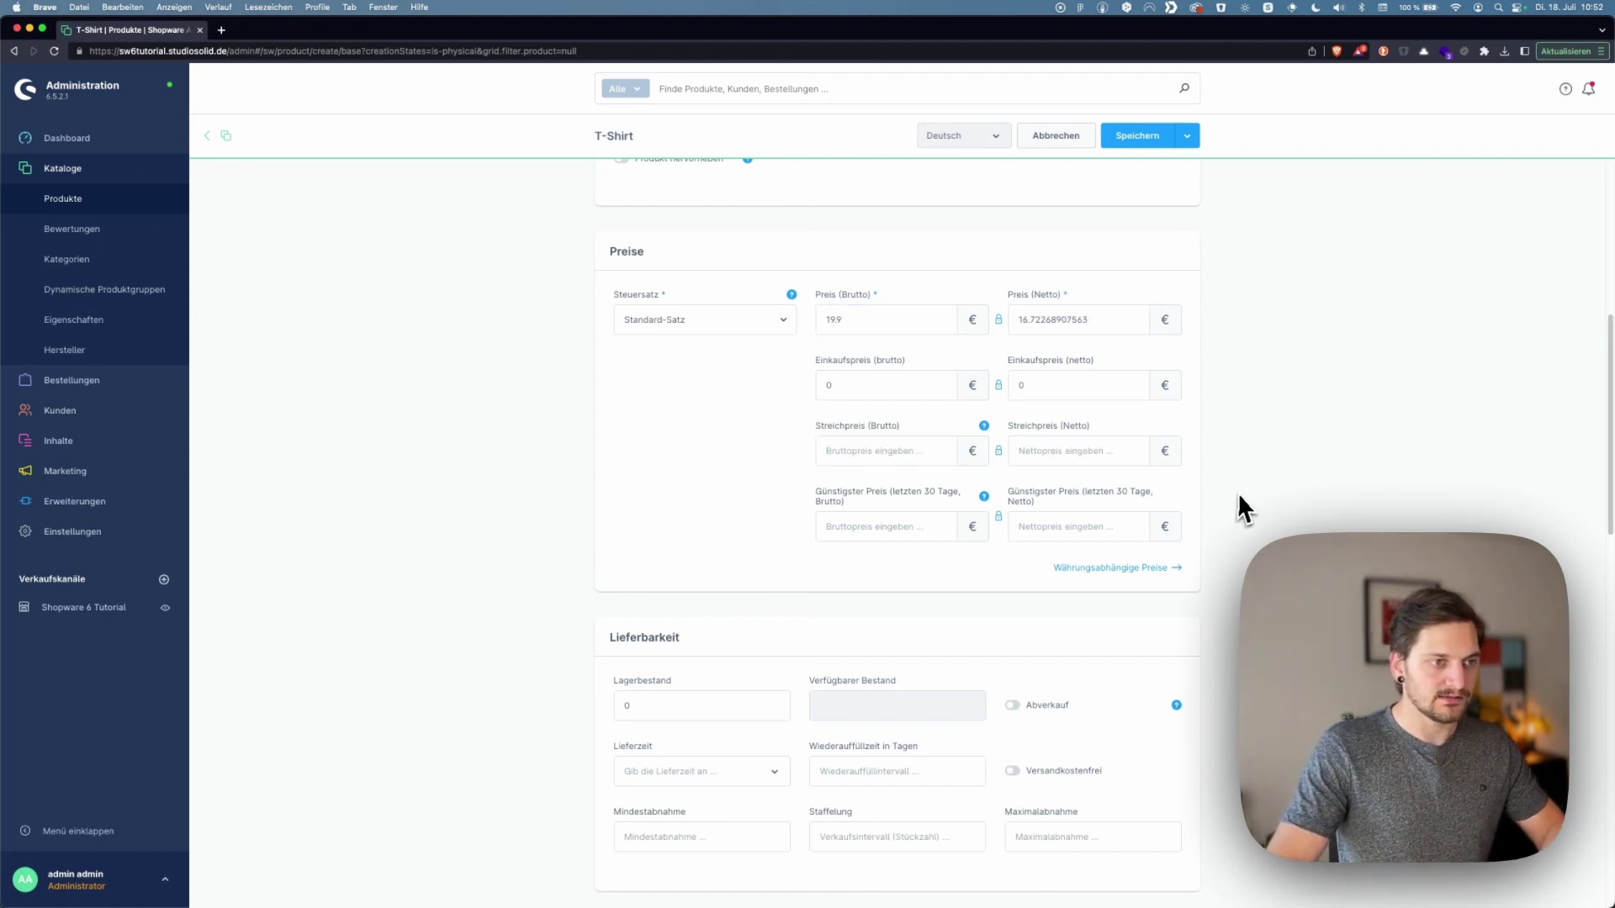
Enter a gross Streichpreis of 30 € for the T-Shirt
scroll(926, 496, "down", 1)
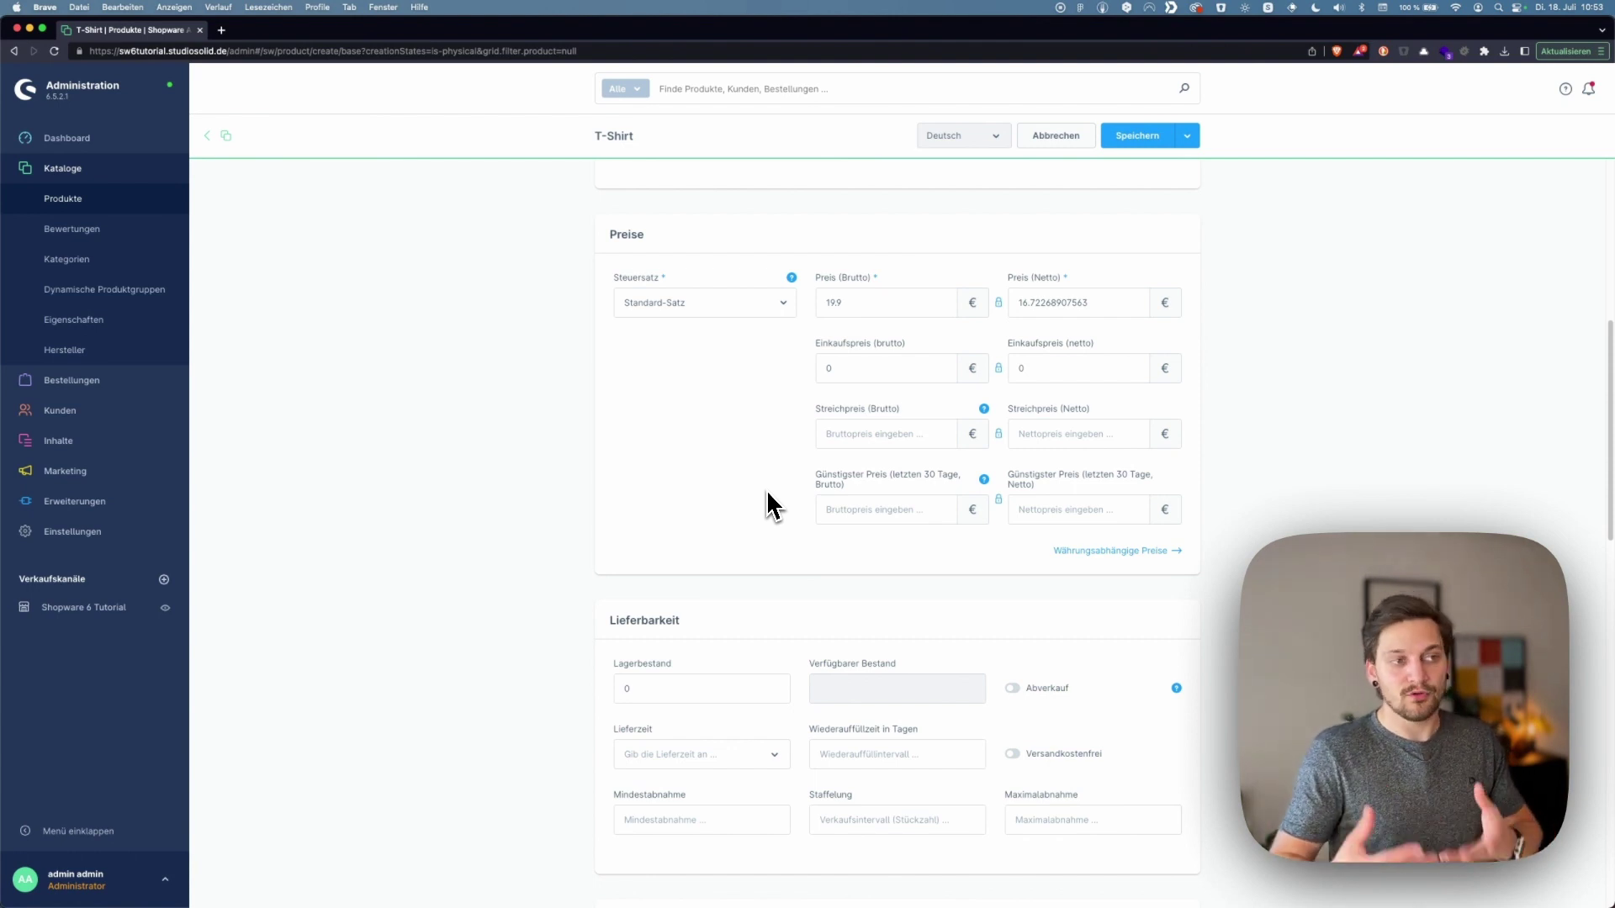
left_click(831, 303)
left_click(734, 477)
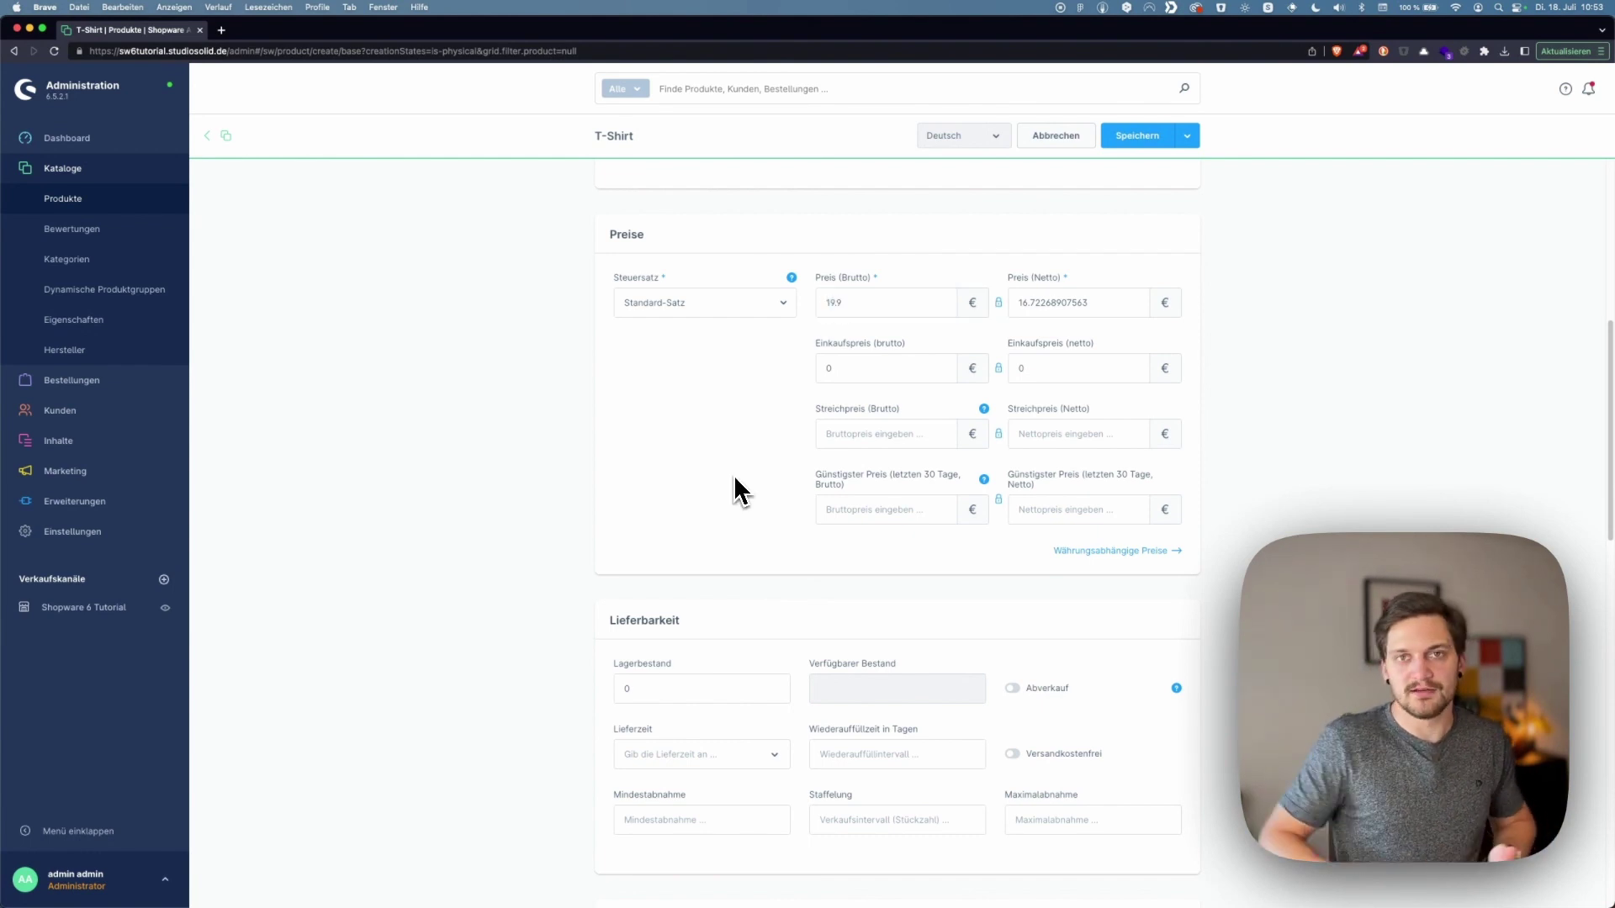
left_click(853, 437)
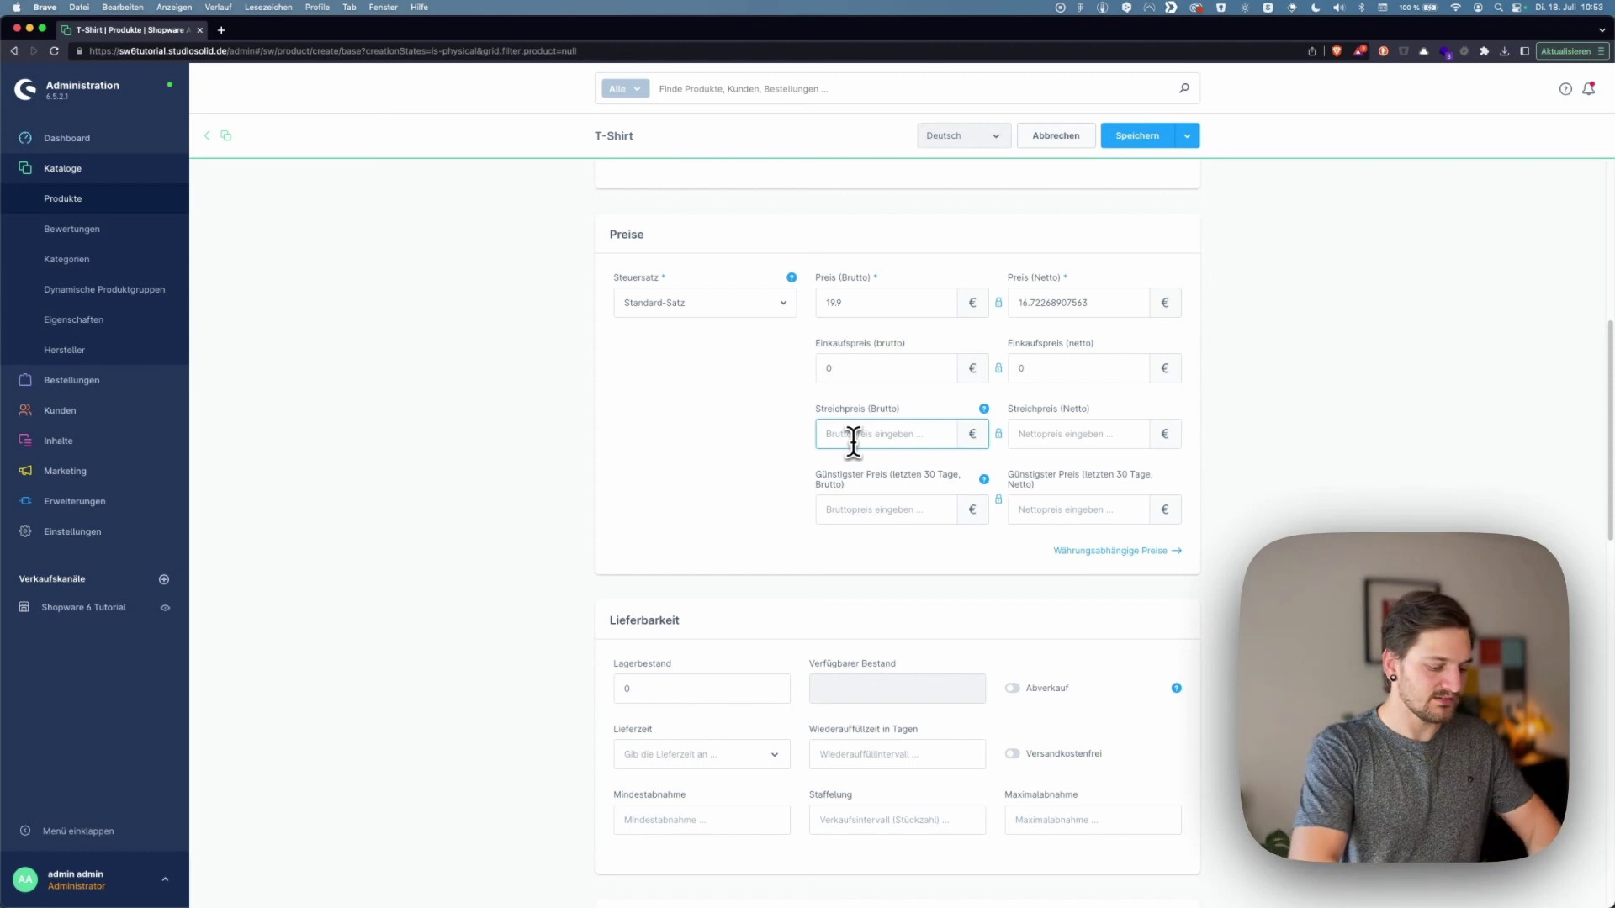
type("30")
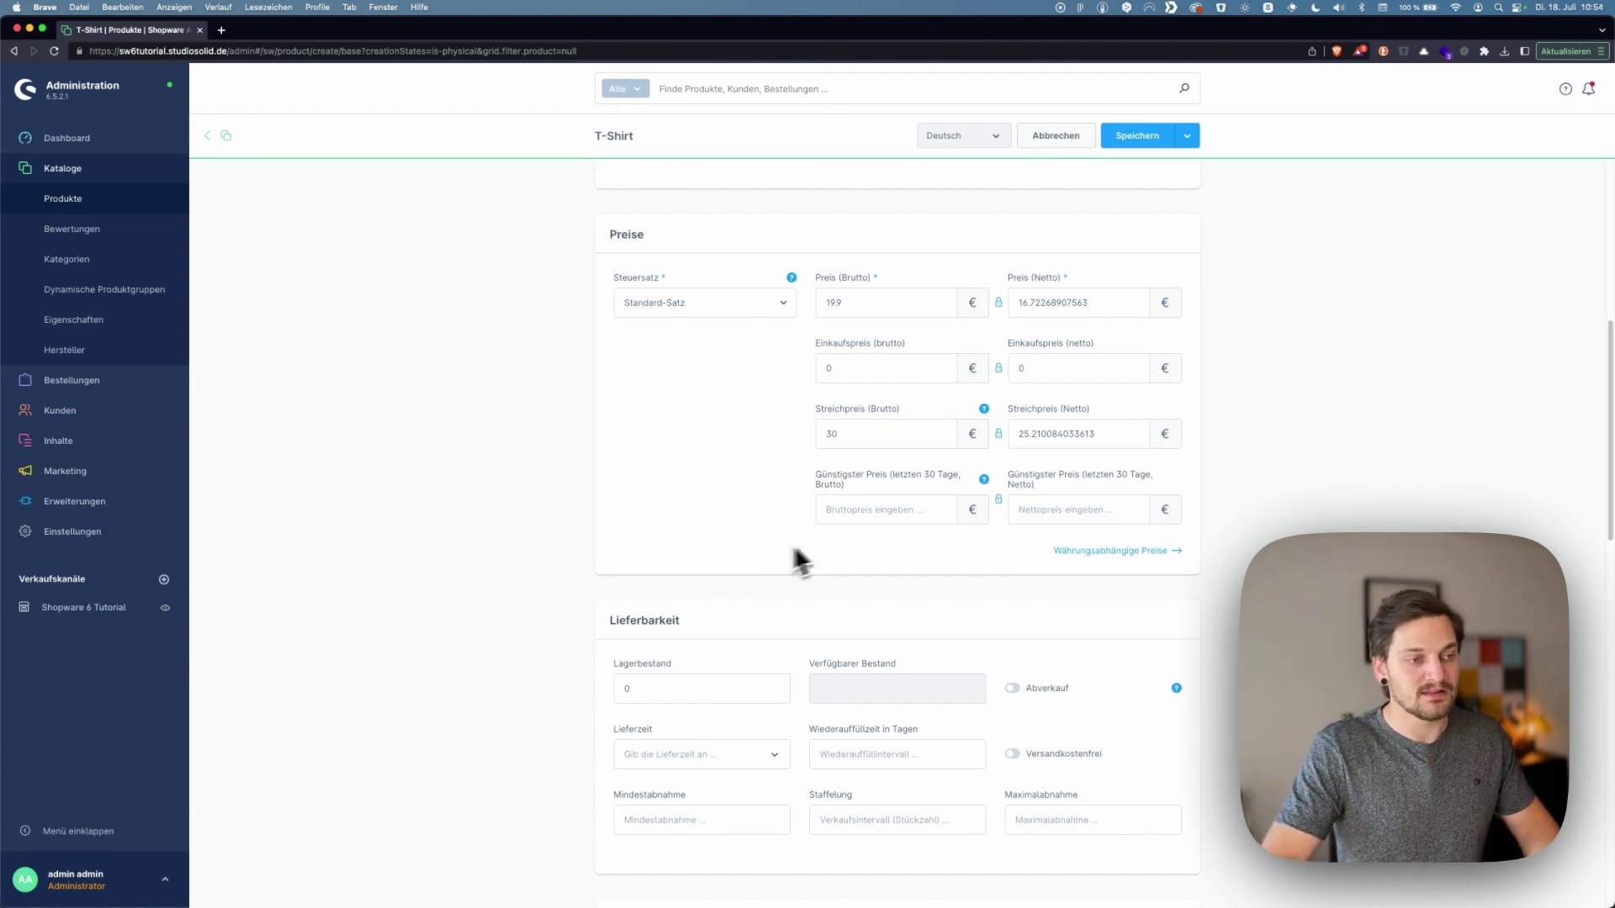
Set the T-Shirt's gross Günstigster Preis of the last 30 days to 19.9 €
left_click(866, 510)
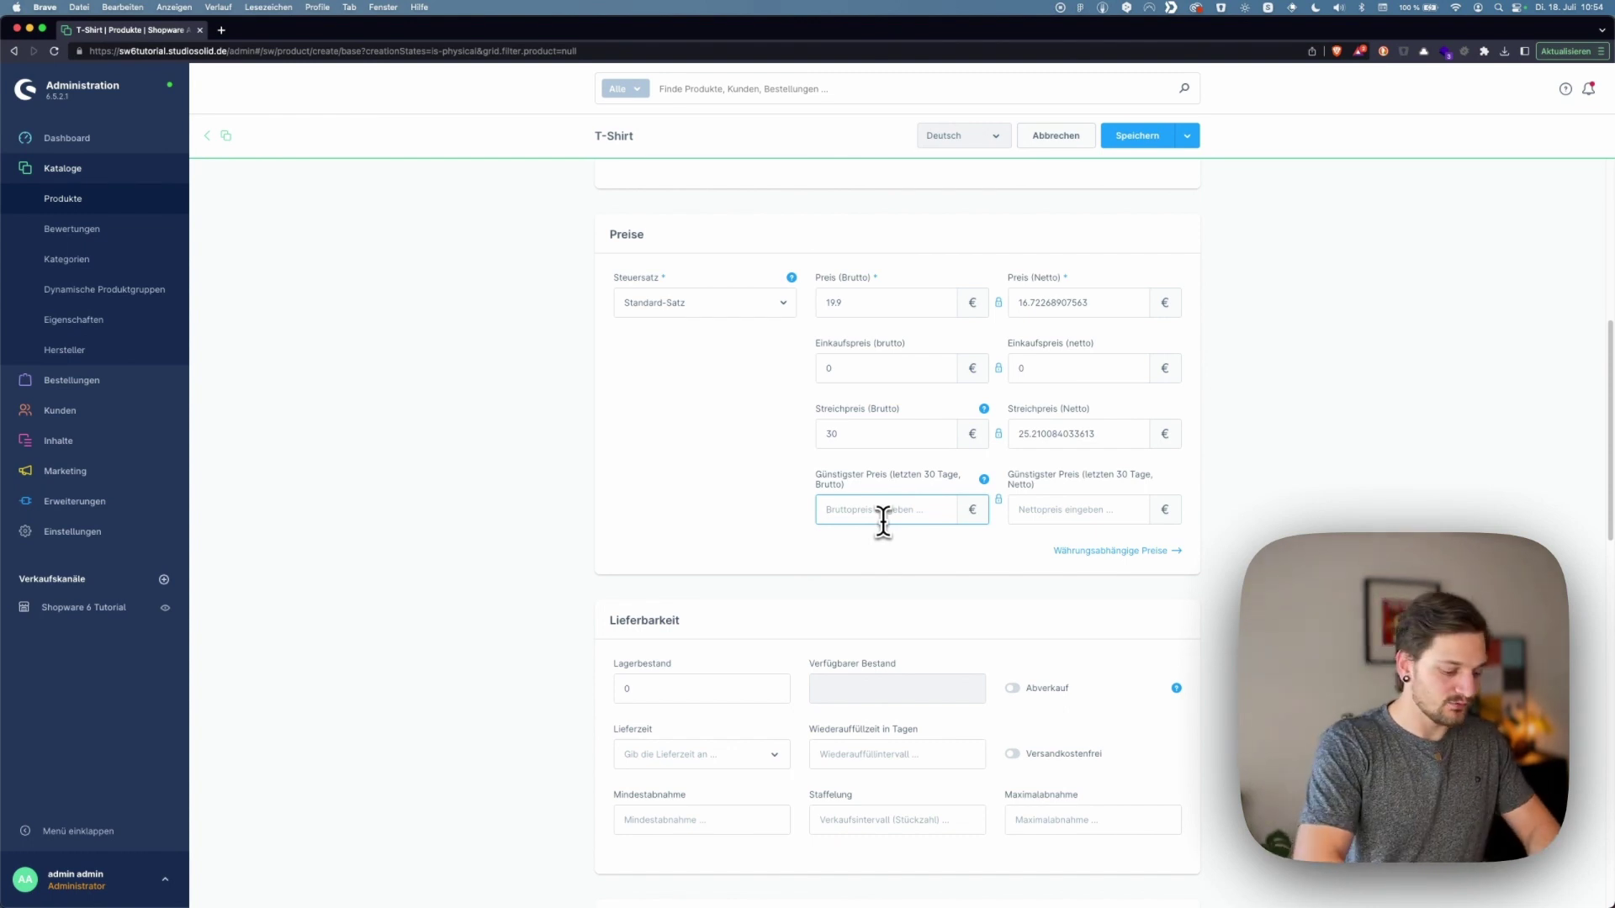
type("19")
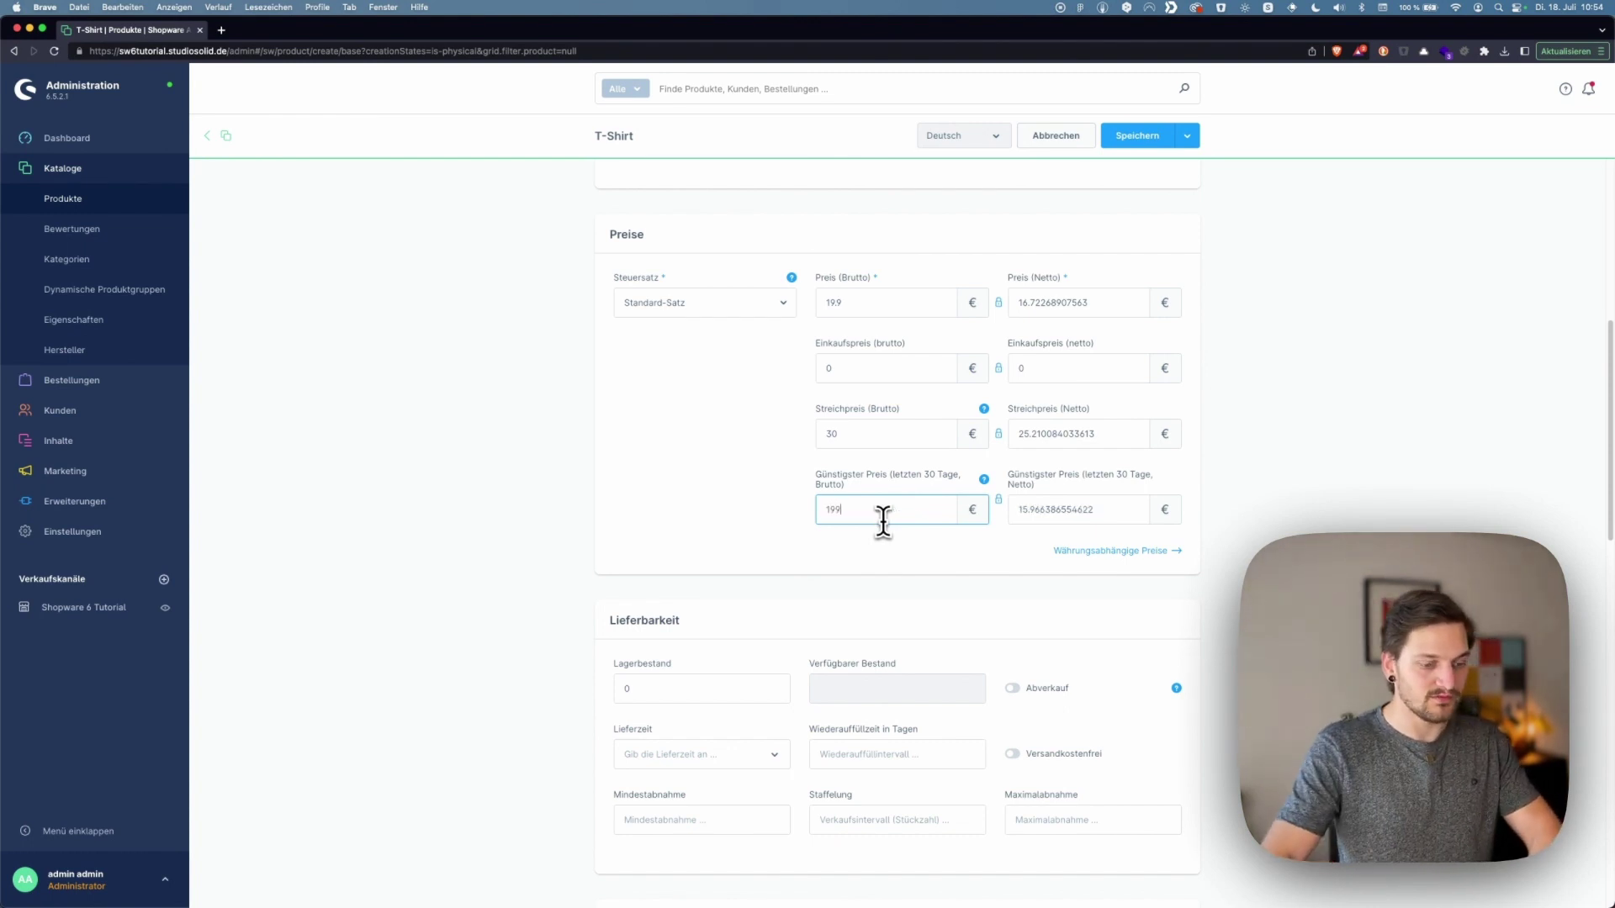
type(".9")
left_click(771, 492)
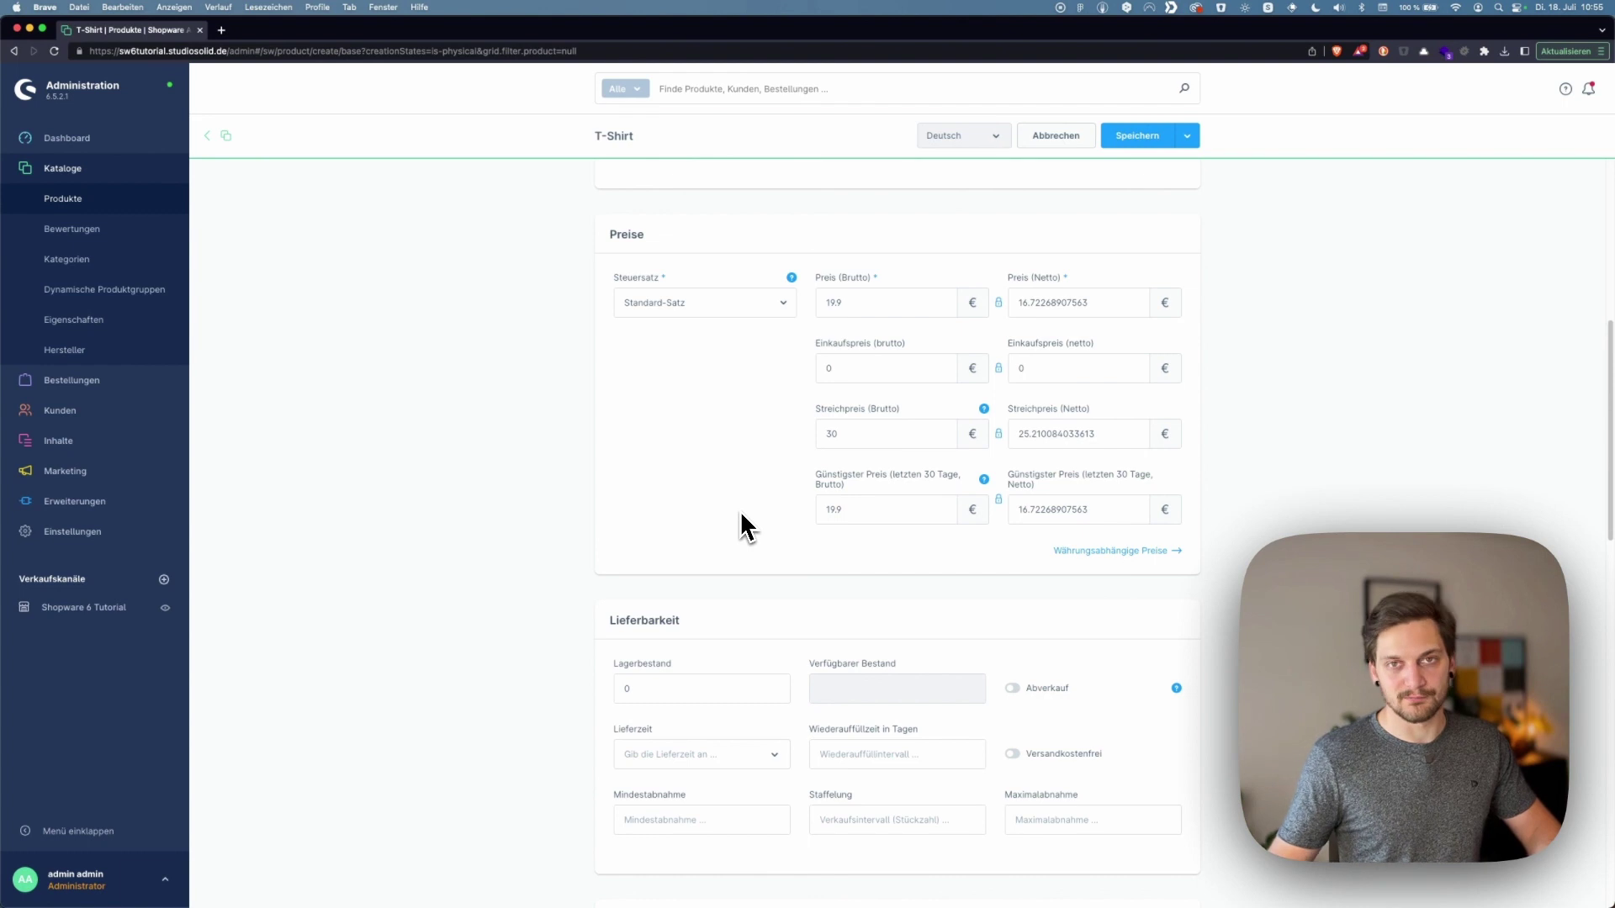
Clear both the gross Streichpreis and the gross Günstigster Preis of the last 30 days
double_click(850, 436)
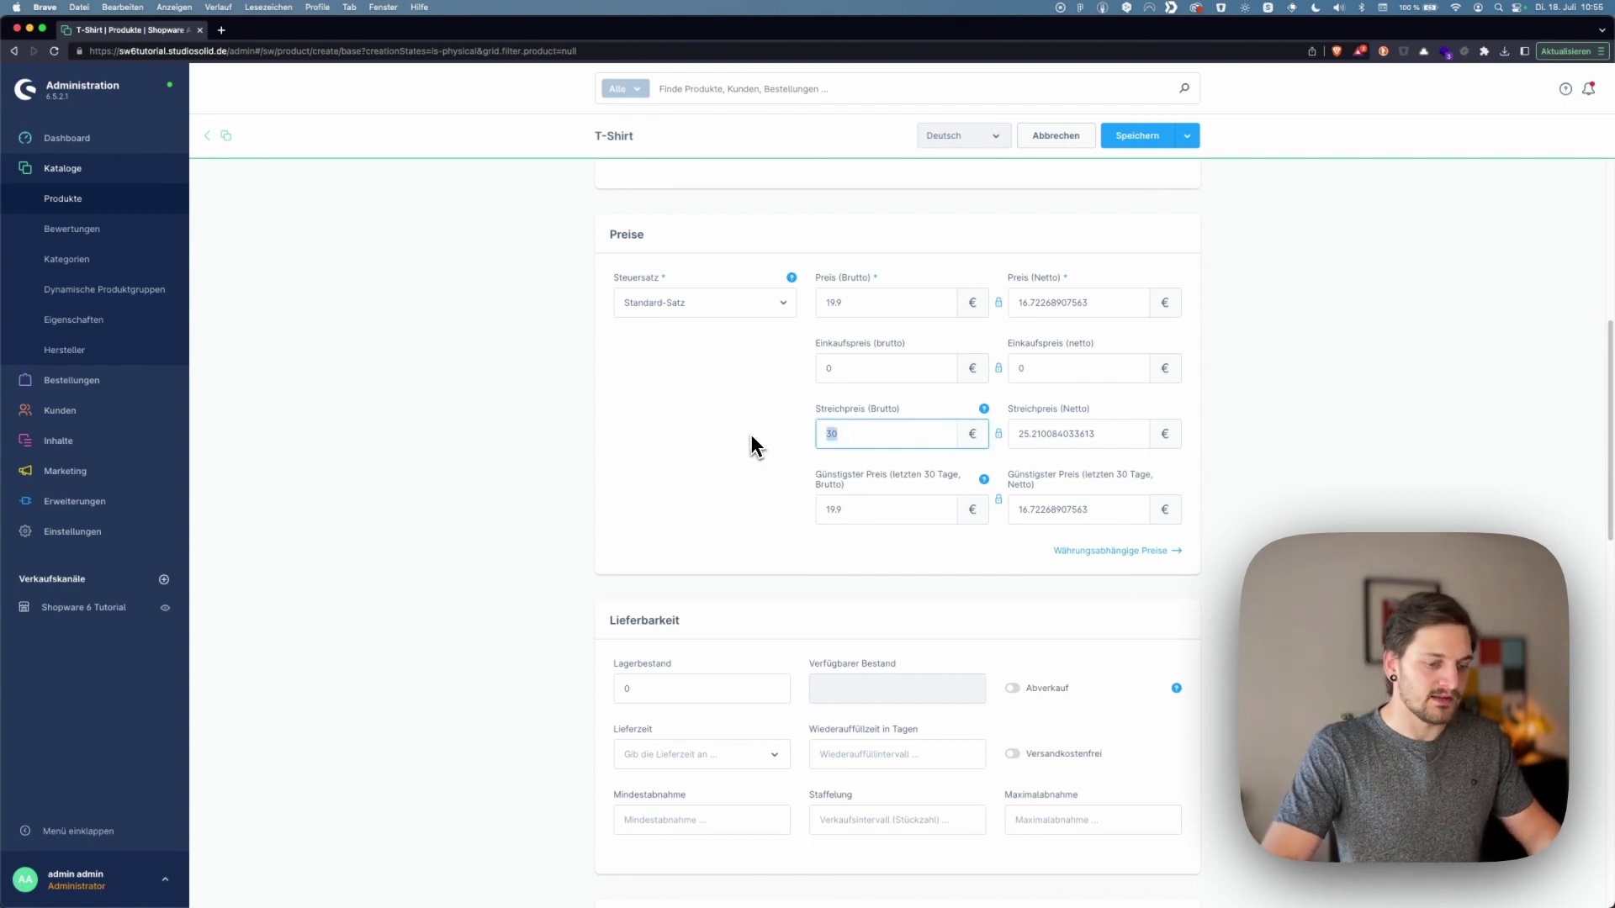
key("BackSpace")
double_click(843, 509)
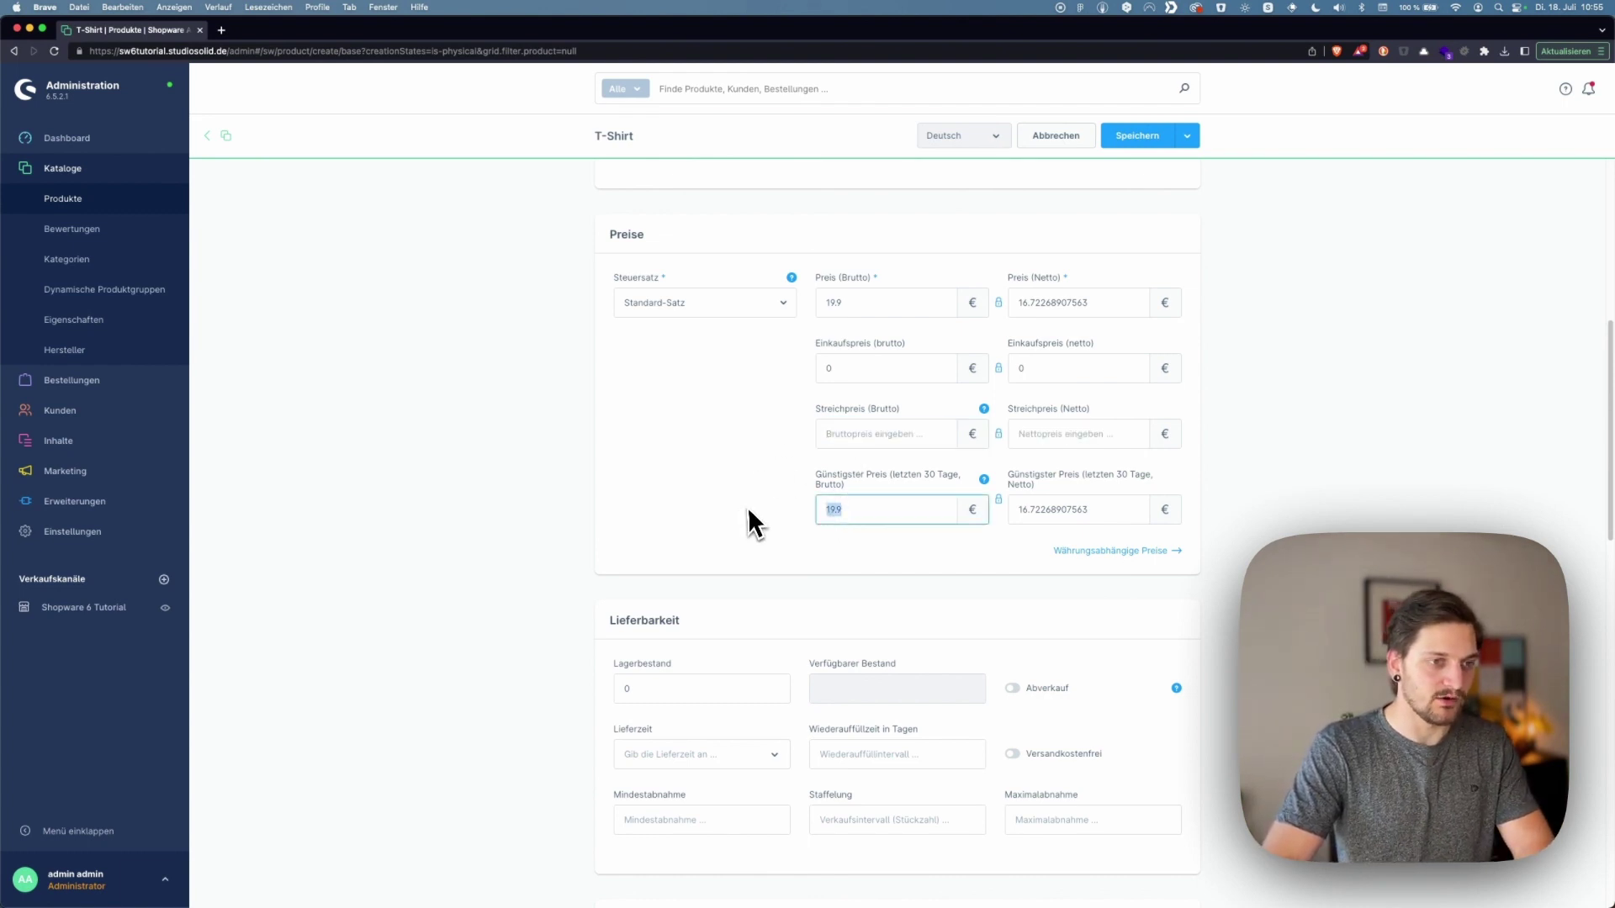
key("BackSpace")
left_click(749, 513)
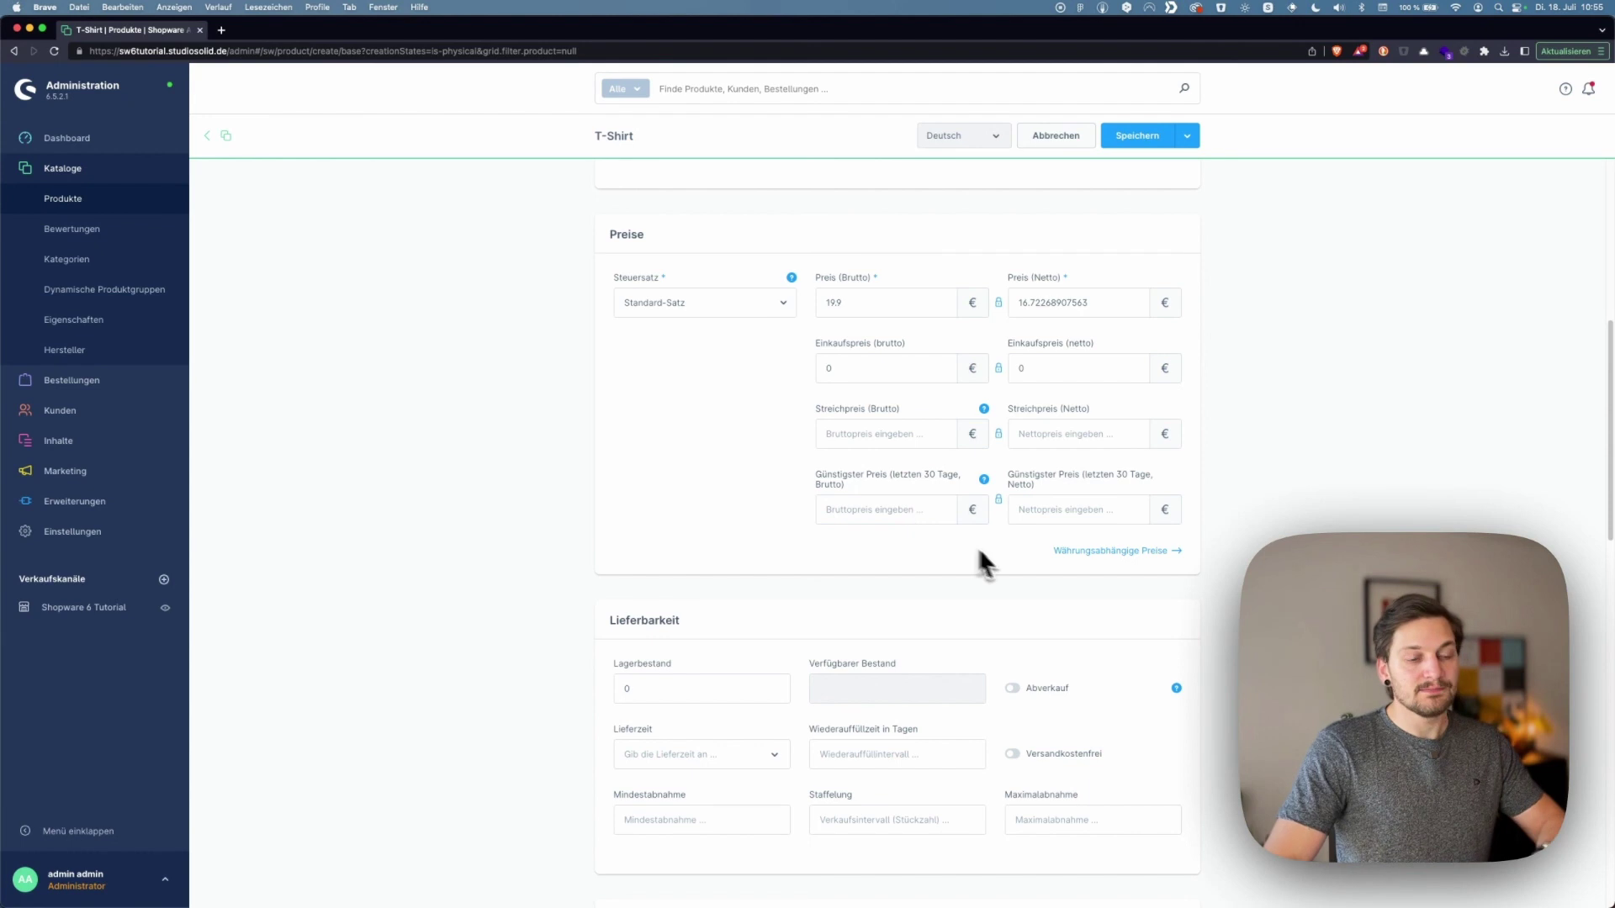
View the T-Shirt's currency-dependent prices and close the dialog without applying anything
left_click(1119, 552)
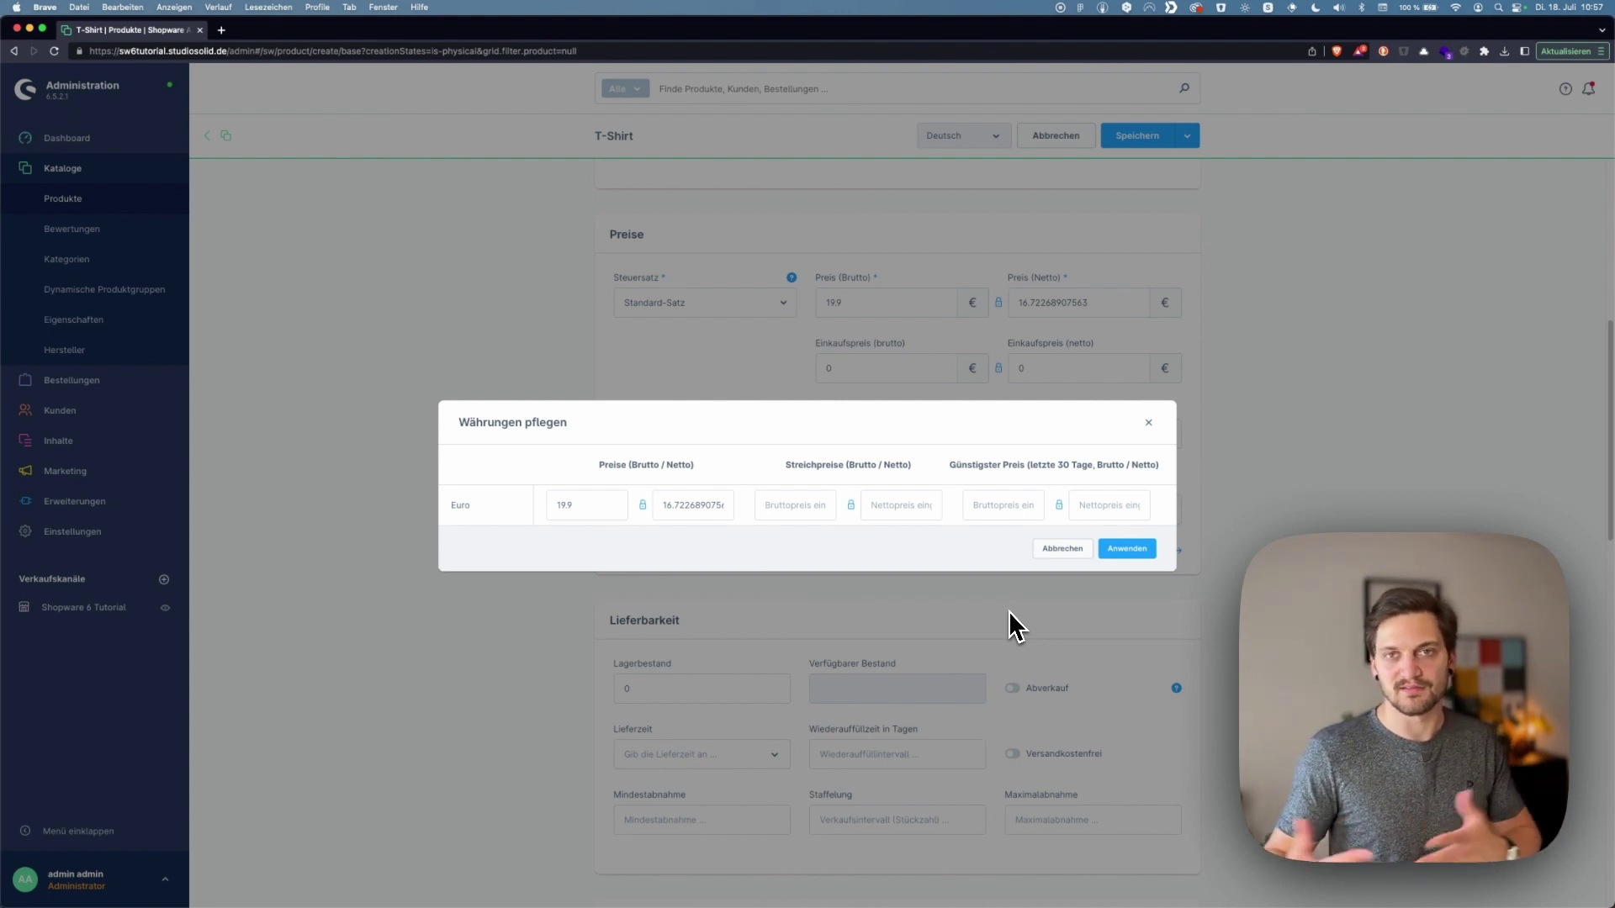
left_click(1063, 549)
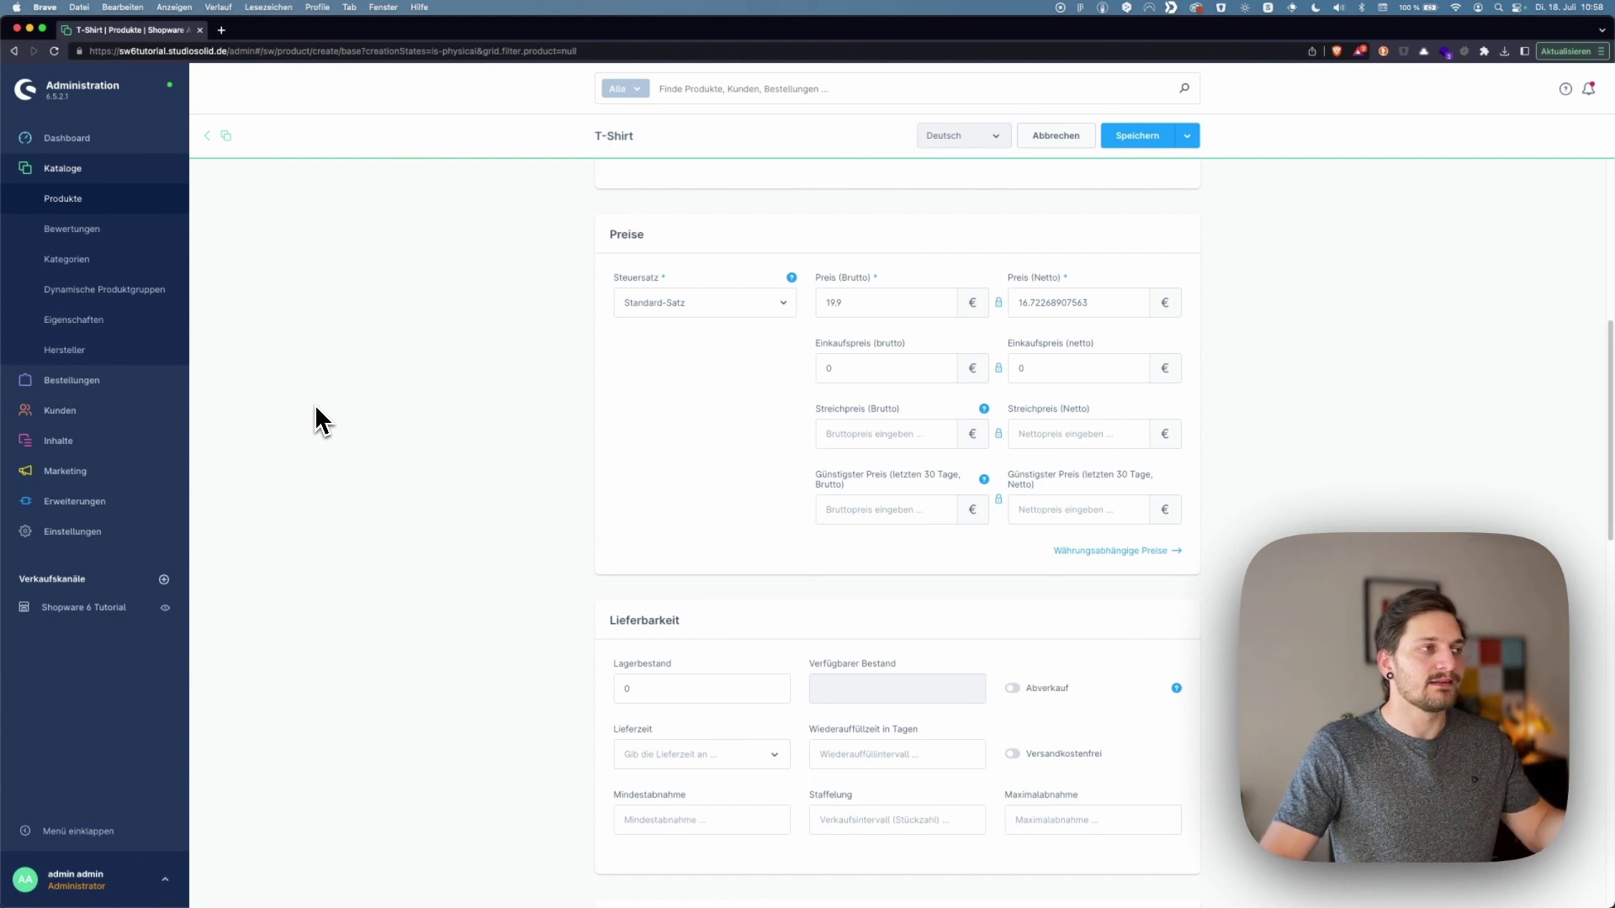
Open the shop settings in a separate browser tab and go to the Währungen overview
right_click(99, 532)
left_click(114, 539)
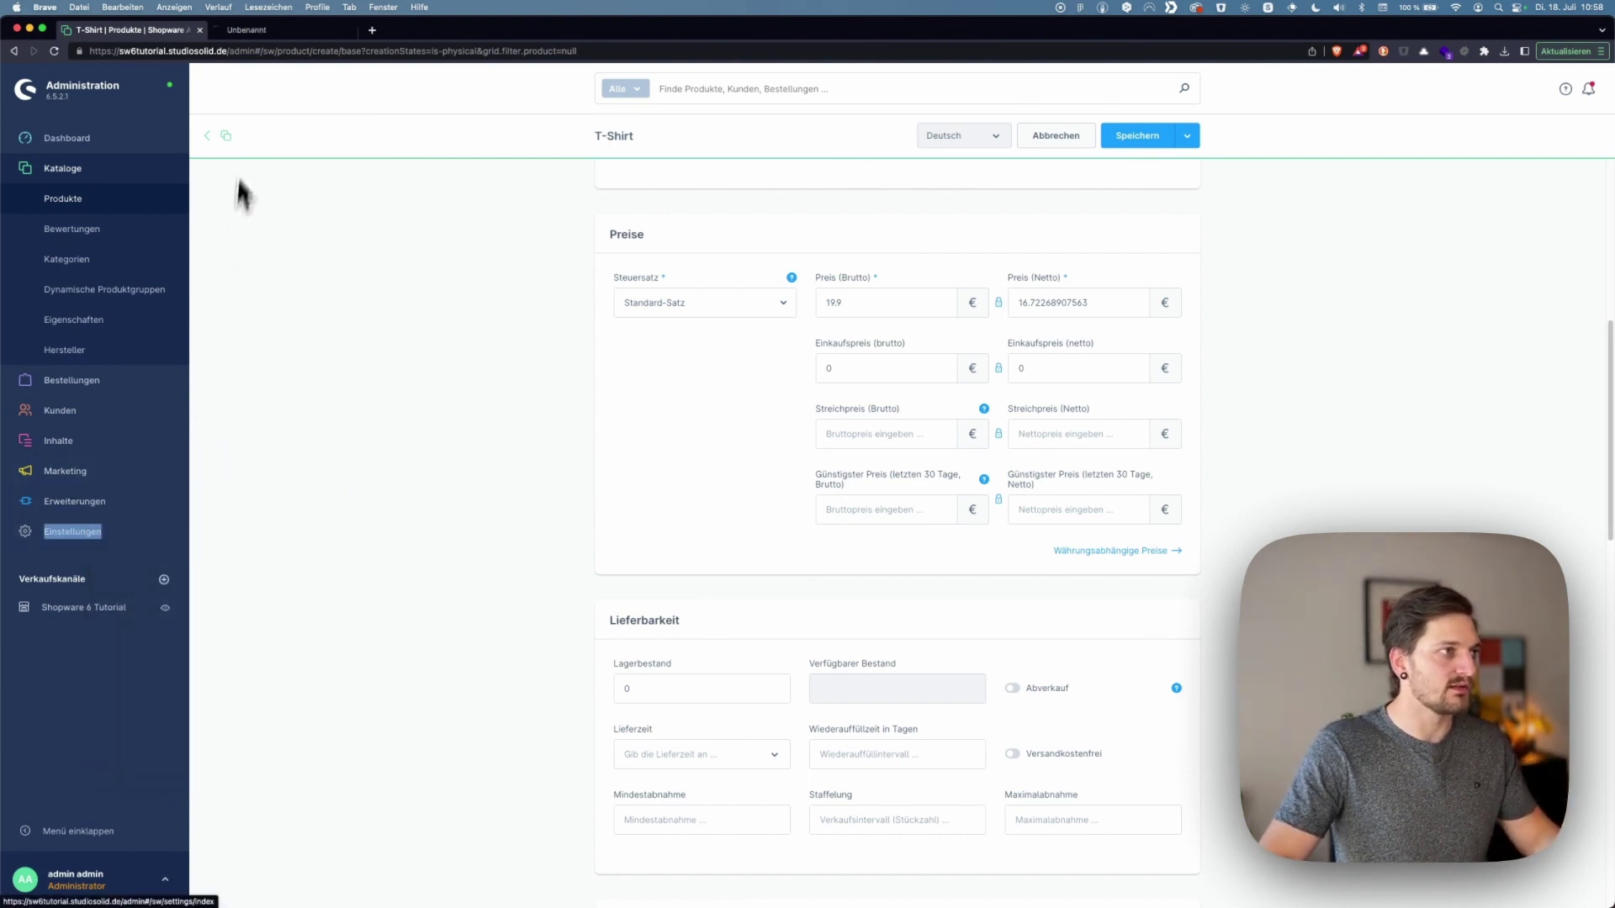
left_click(300, 29)
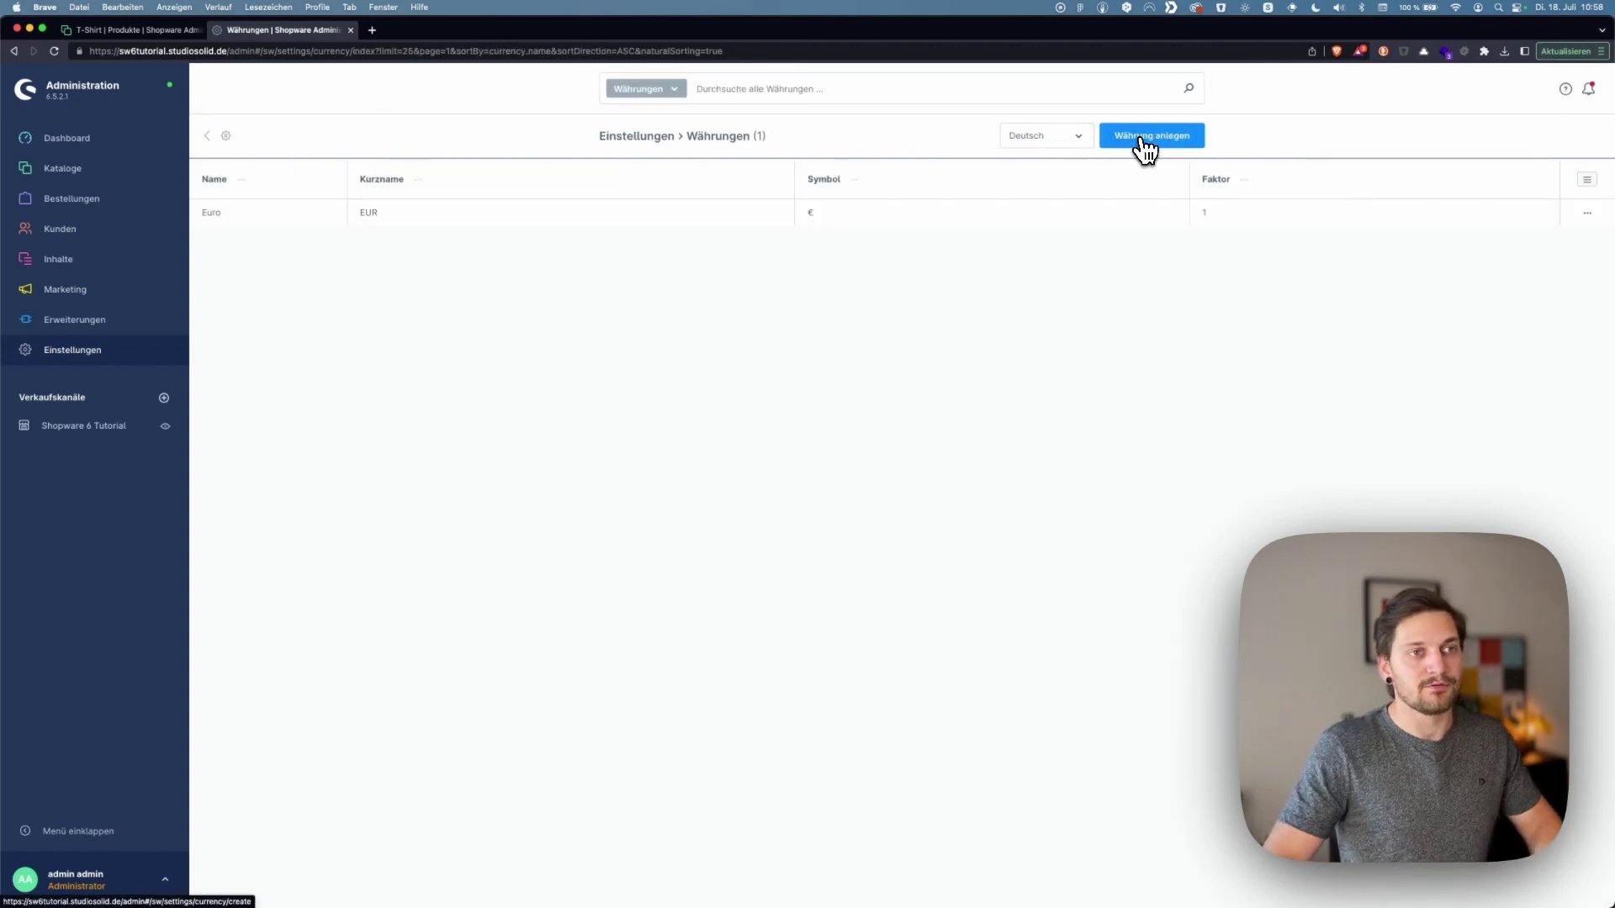
Open the form for creating a new currency and examine its required settings and price rounding options
left_click(1140, 145)
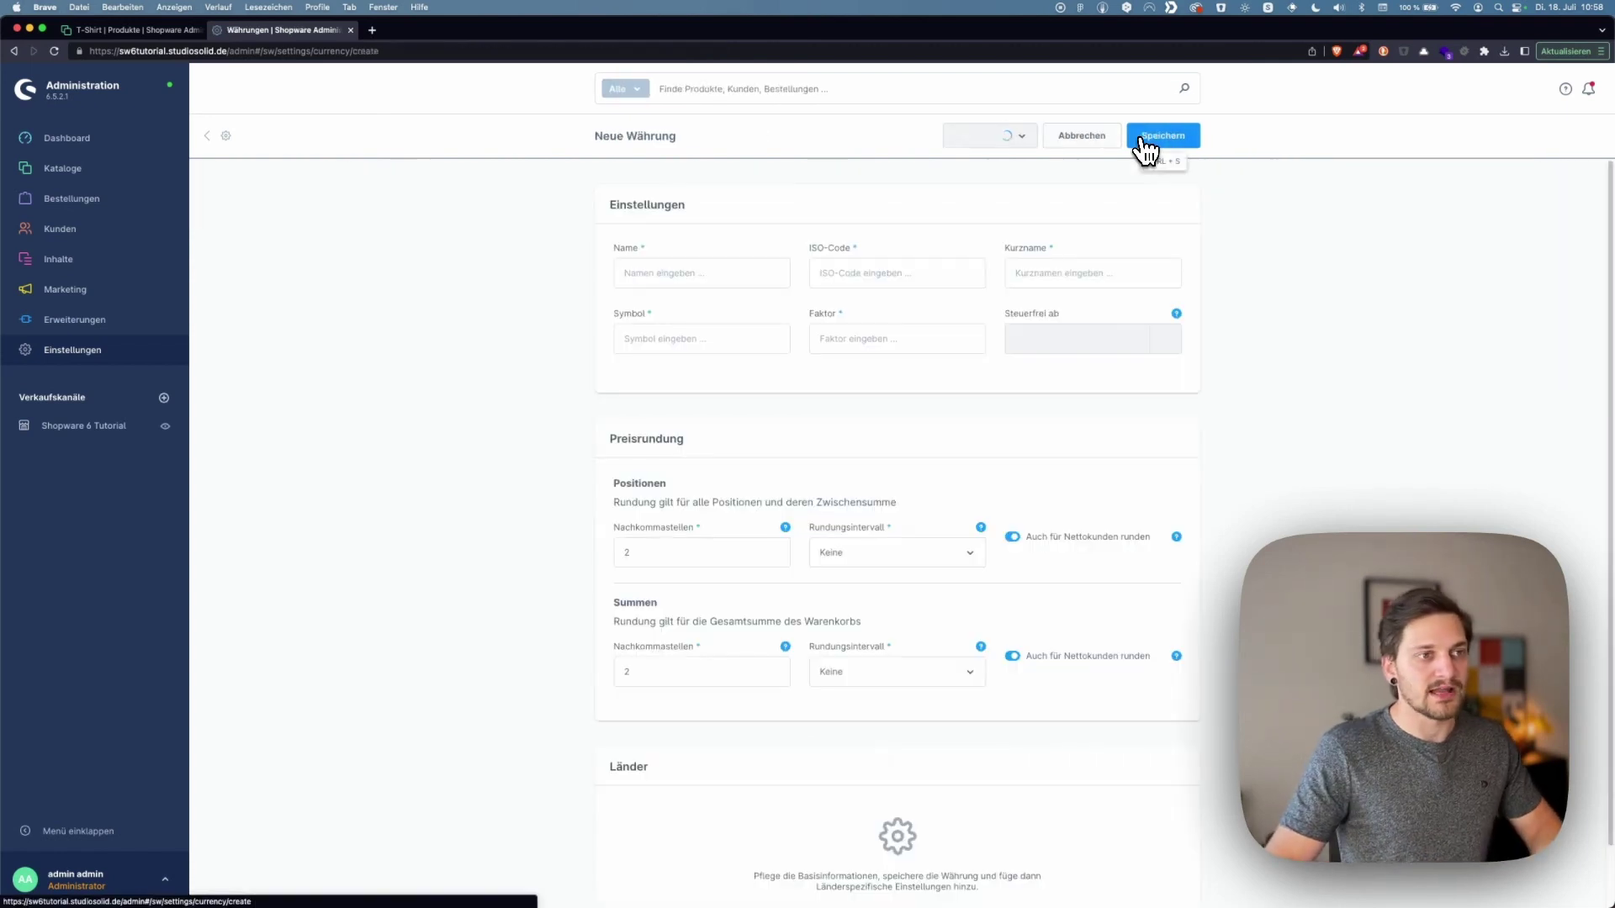
left_click(874, 334)
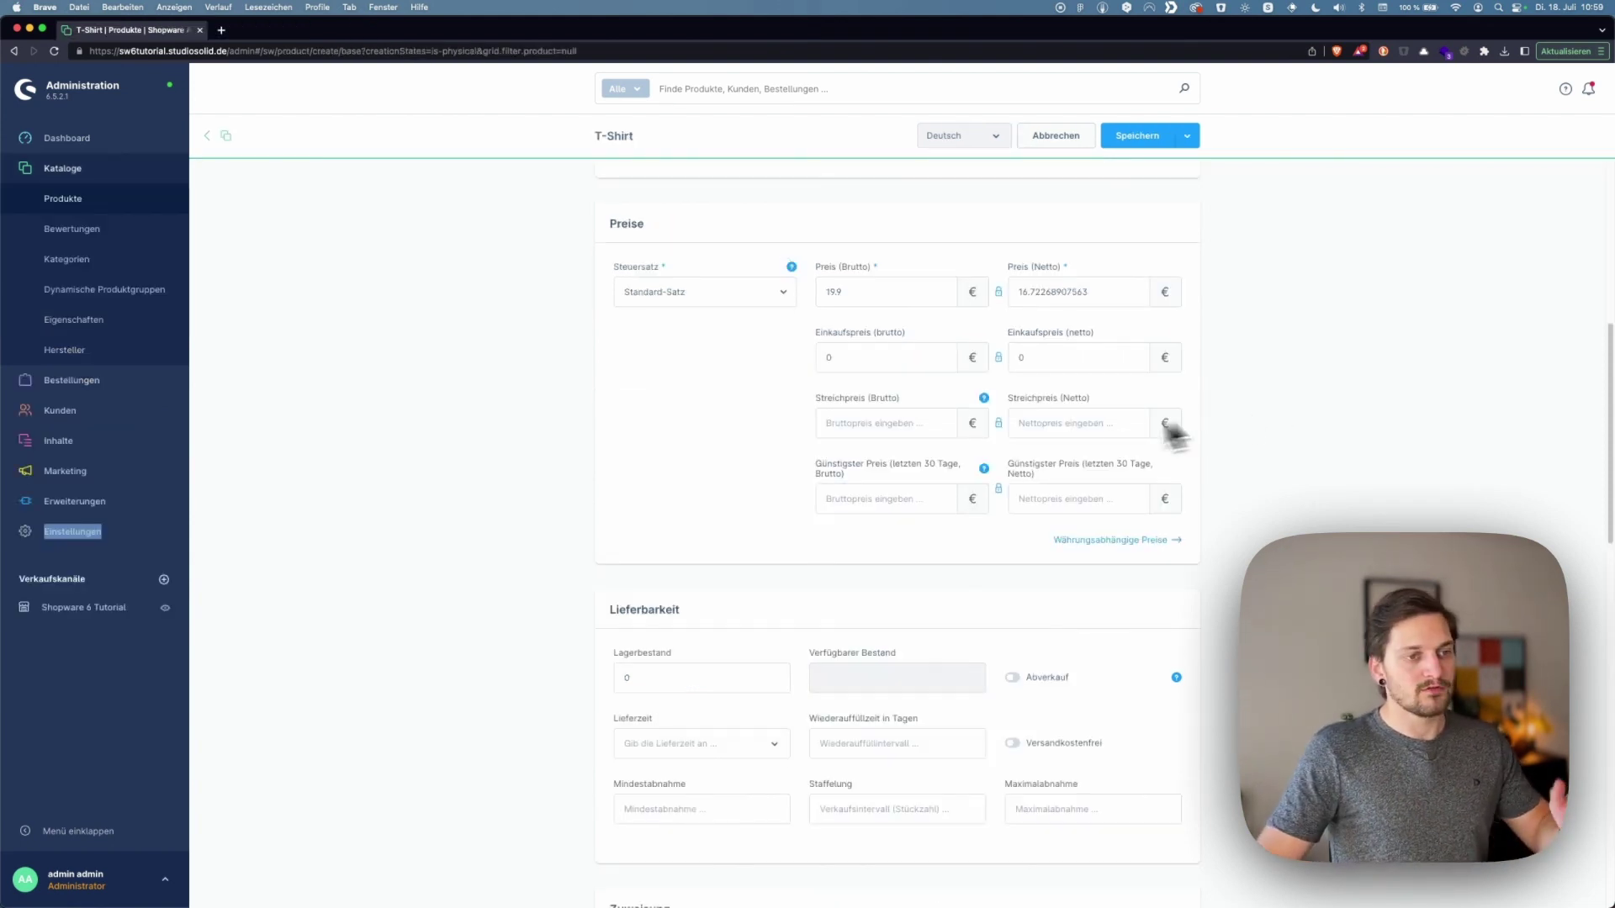
Set the T-Shirt's Lagerbestand to 10 in the Lieferbarkeit section
scroll(1056, 458, "down", 2)
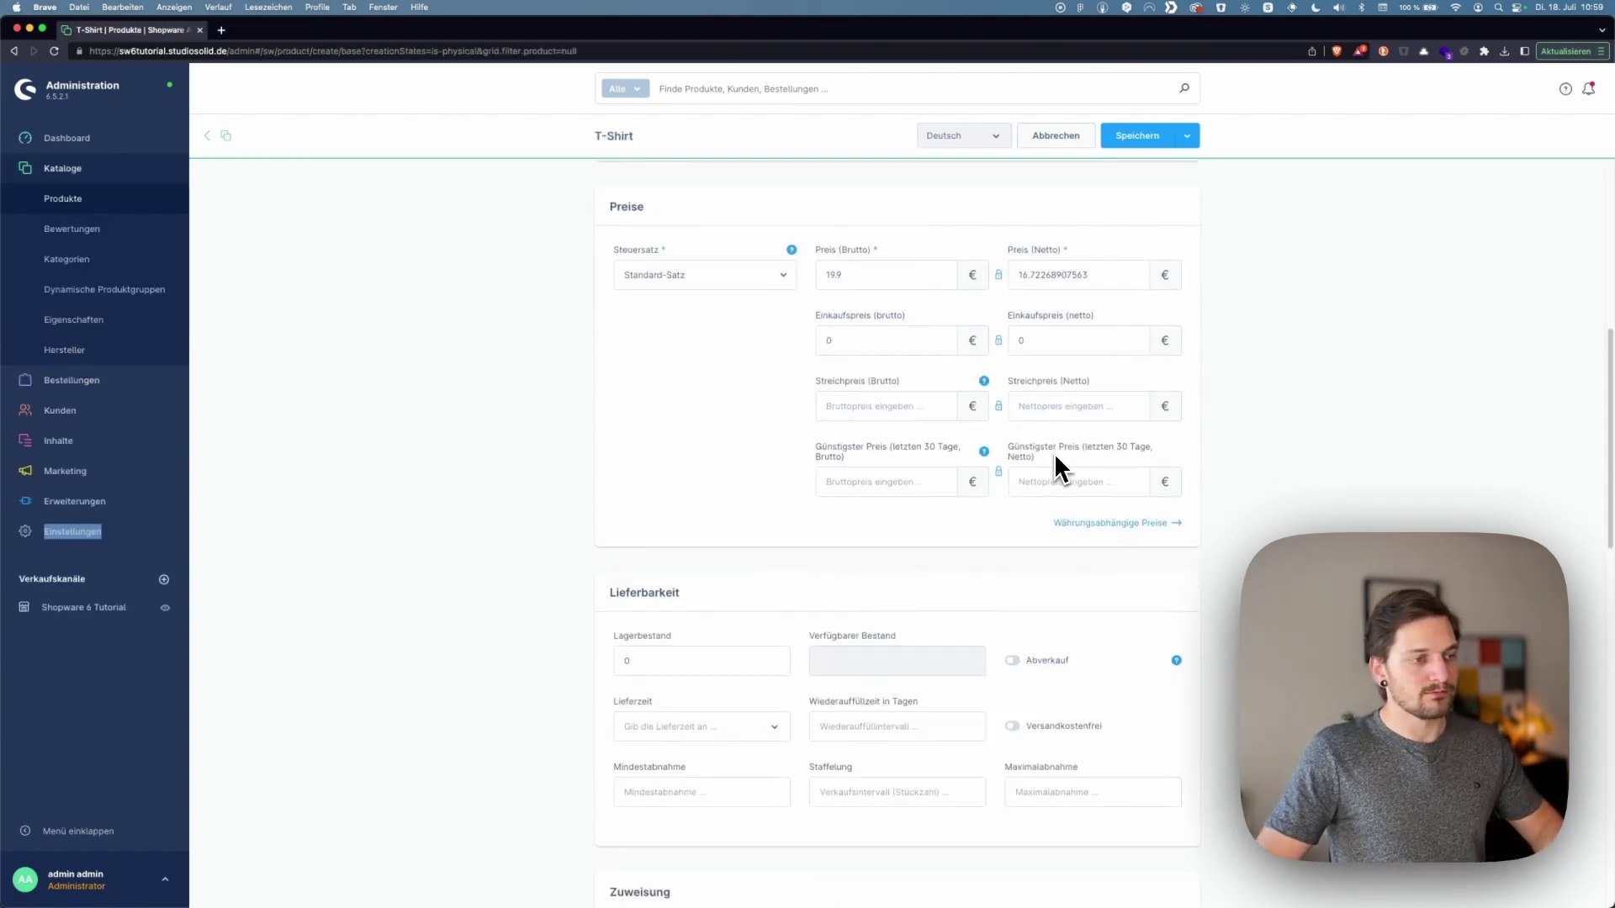
scroll(1060, 463, "down", 2)
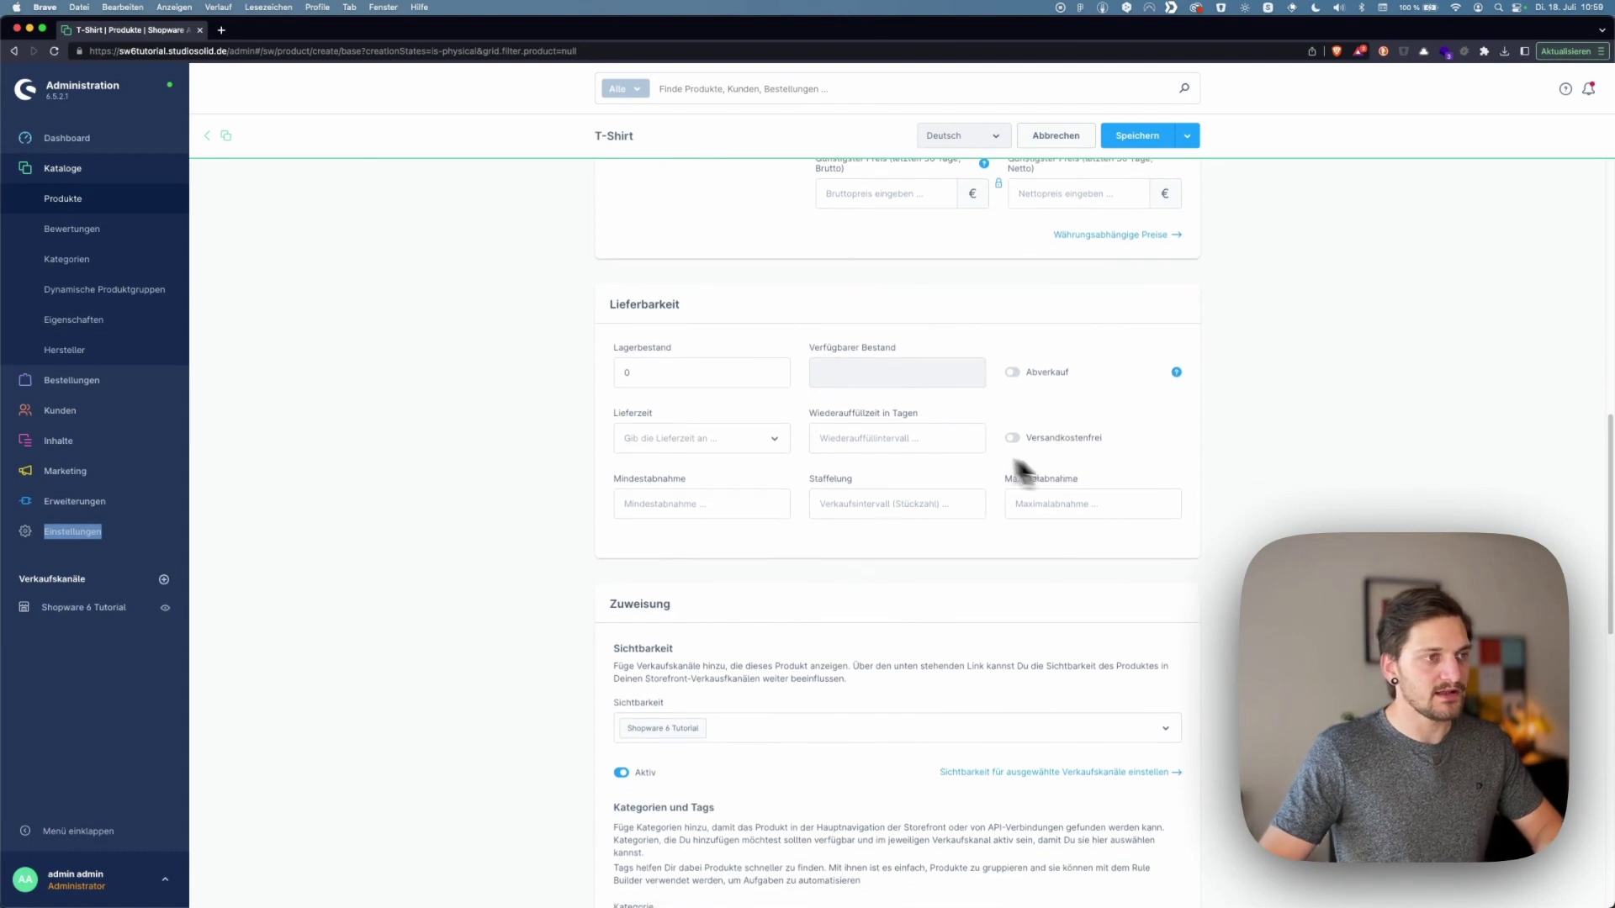
double_click(792, 317)
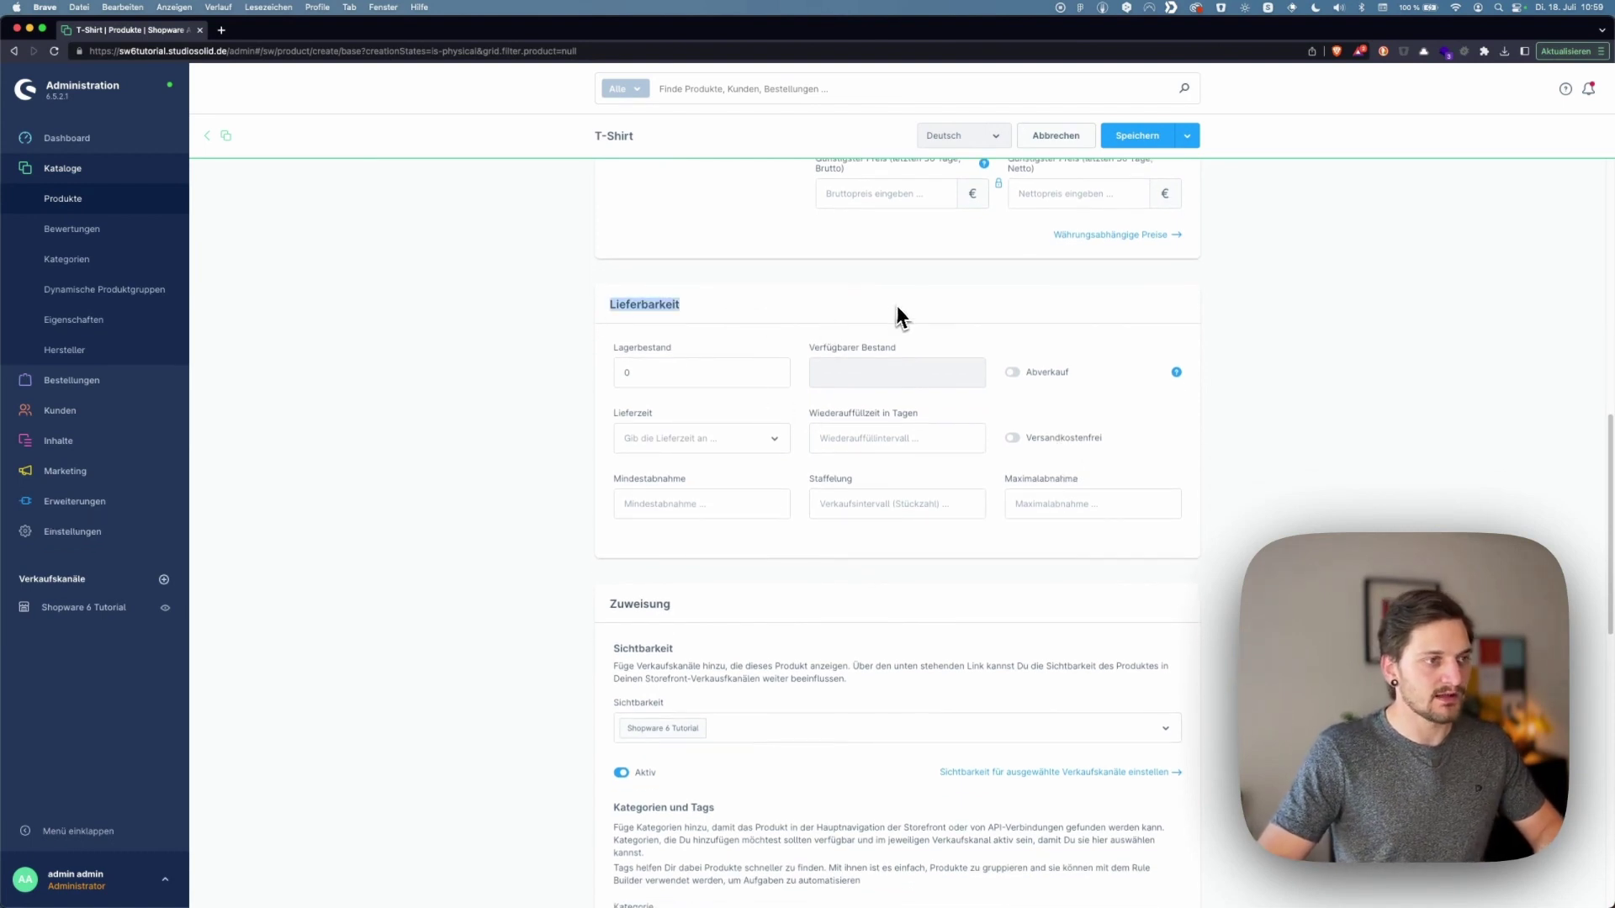
left_click(841, 334)
left_click(698, 373)
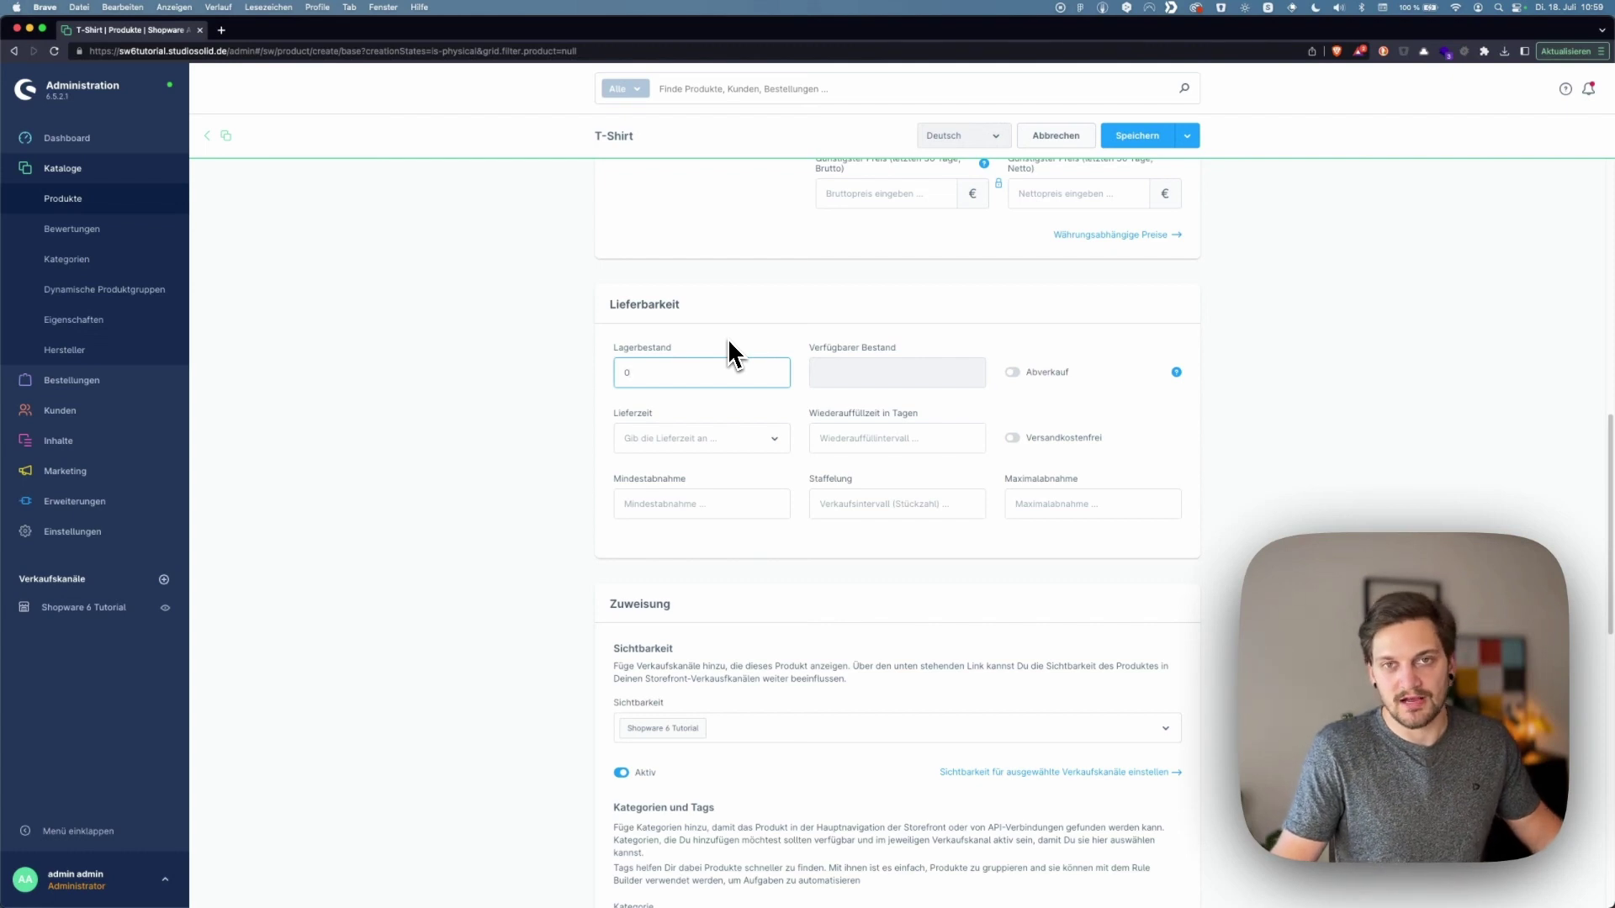
key("BackSpace")
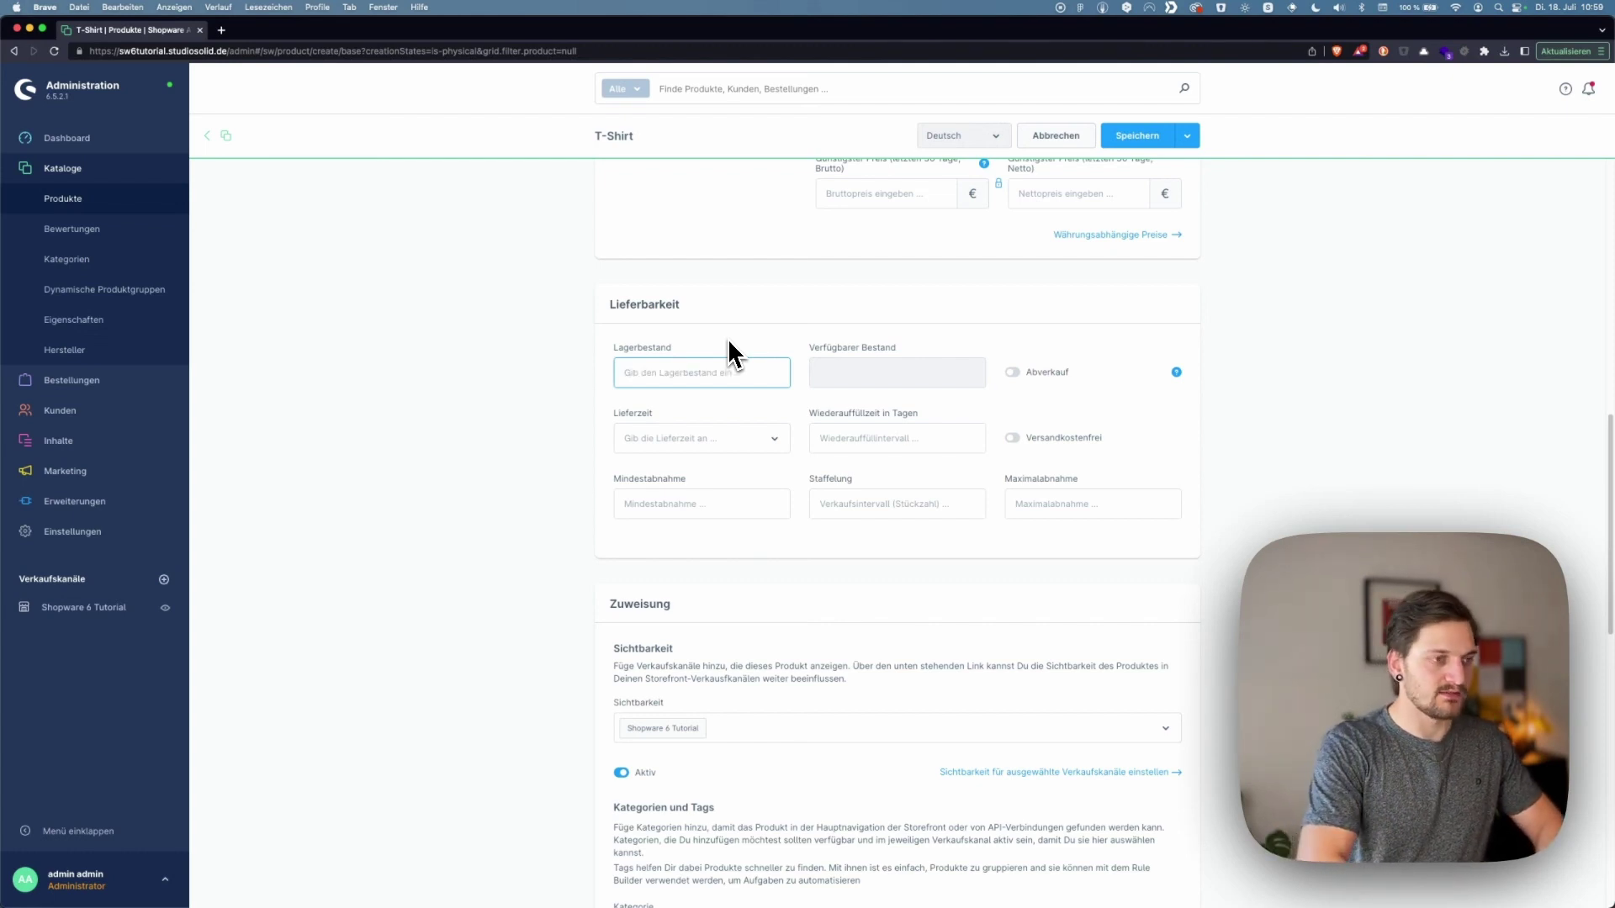
type("10")
left_click(790, 316)
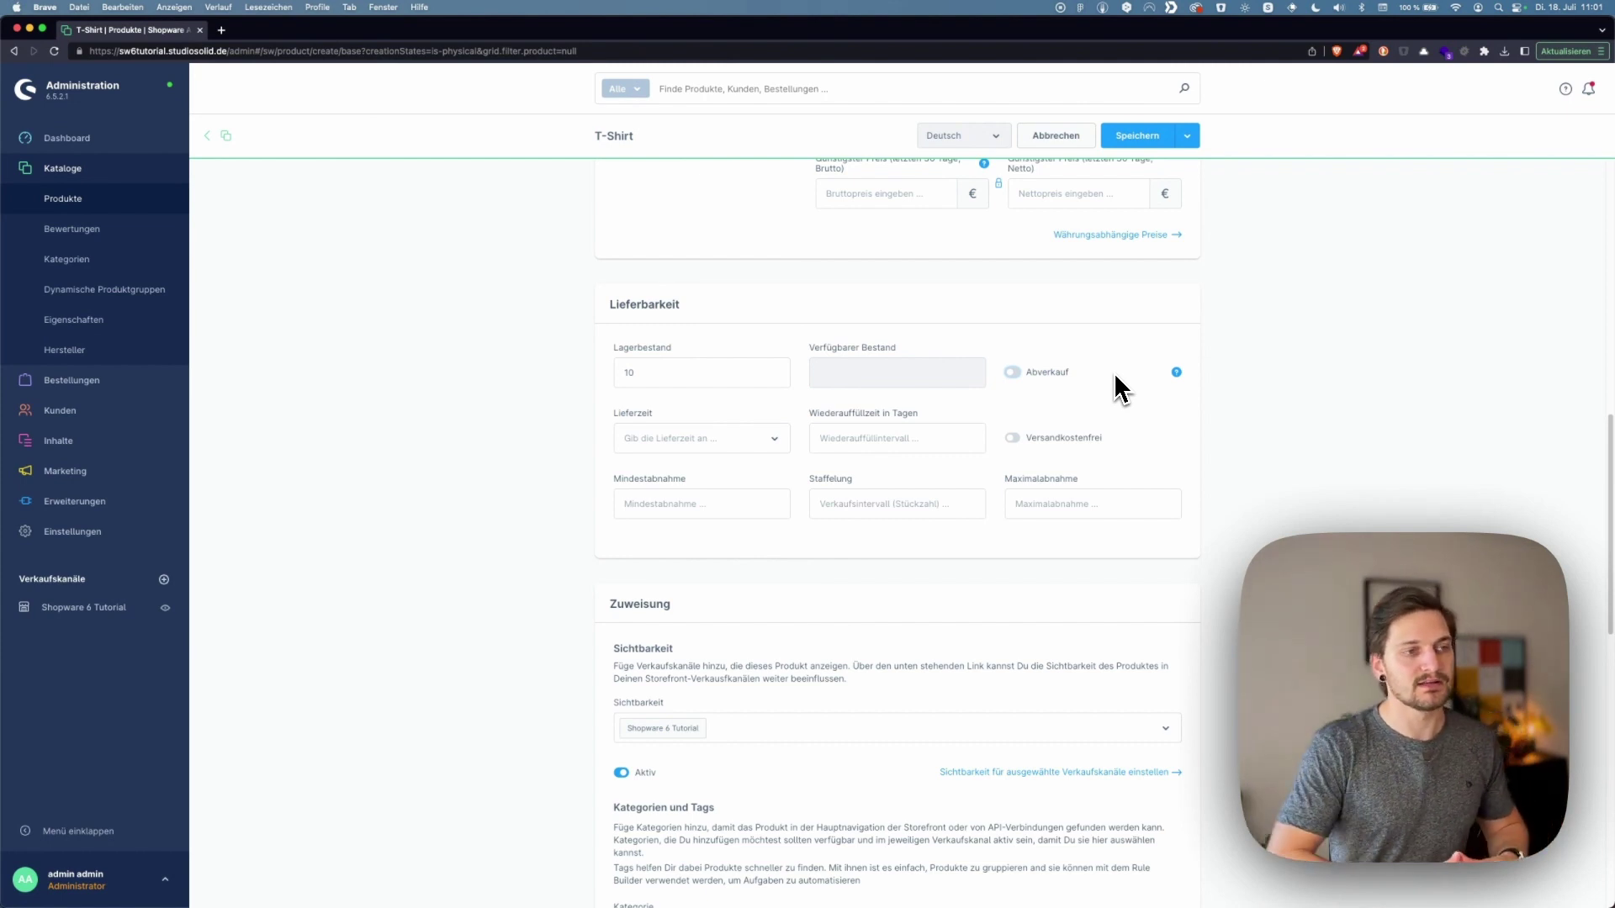
View the T-Shirt's selectable delivery times and open the Lieferzeiten overview from the settings in a separate browser tab
scroll(829, 406, "down", 2)
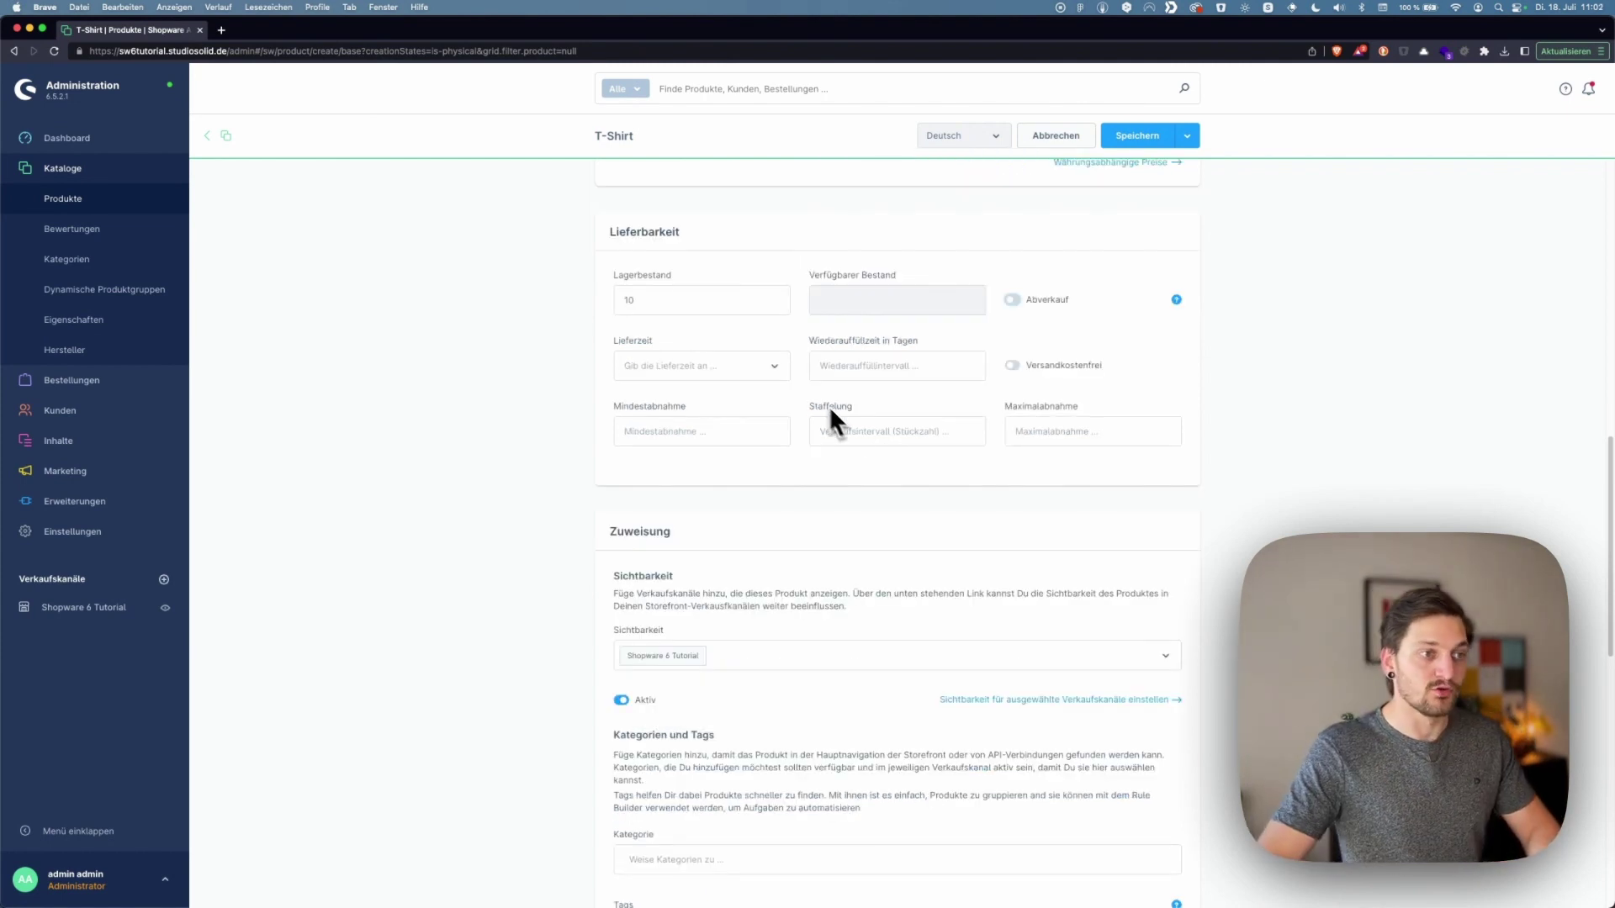
left_click(783, 371)
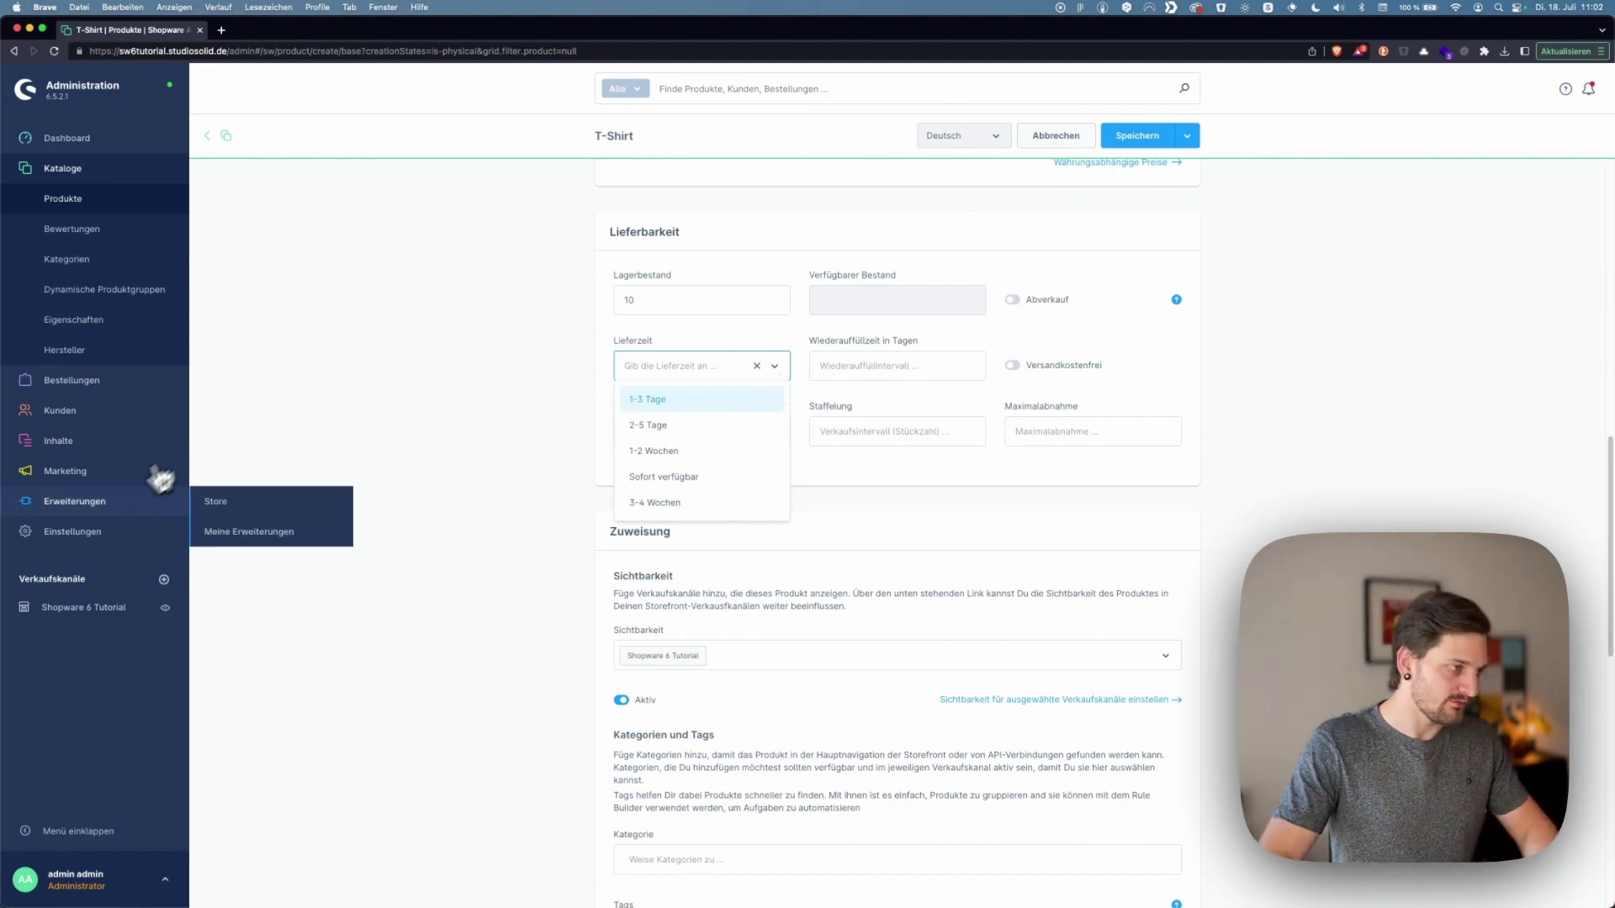
right_click(110, 533)
left_click(135, 536)
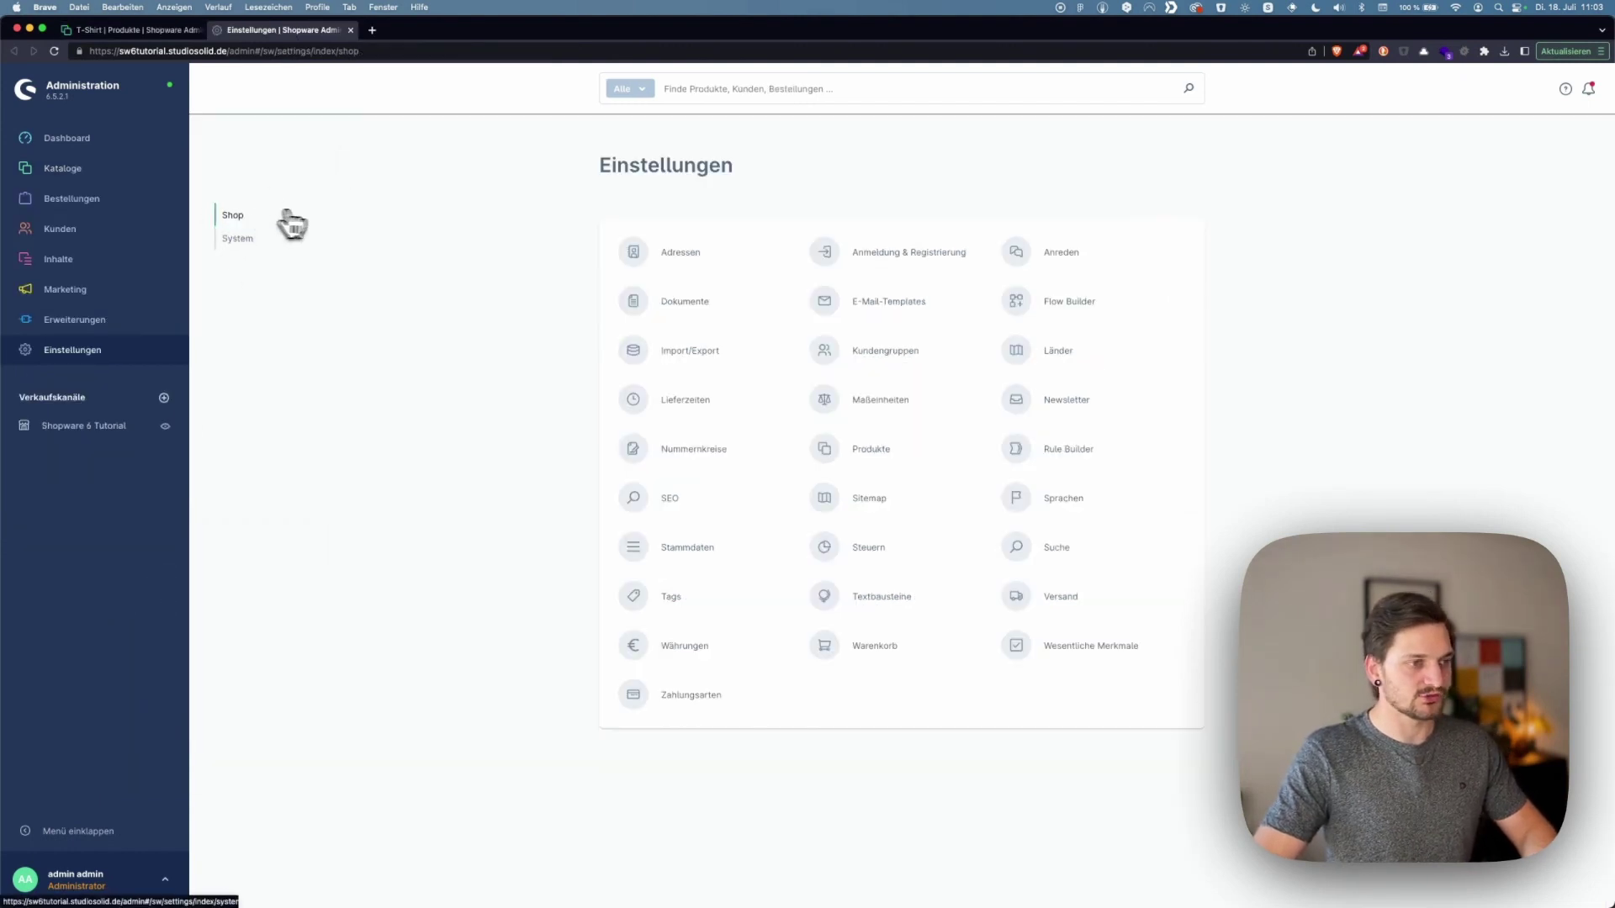
left_click(631, 400)
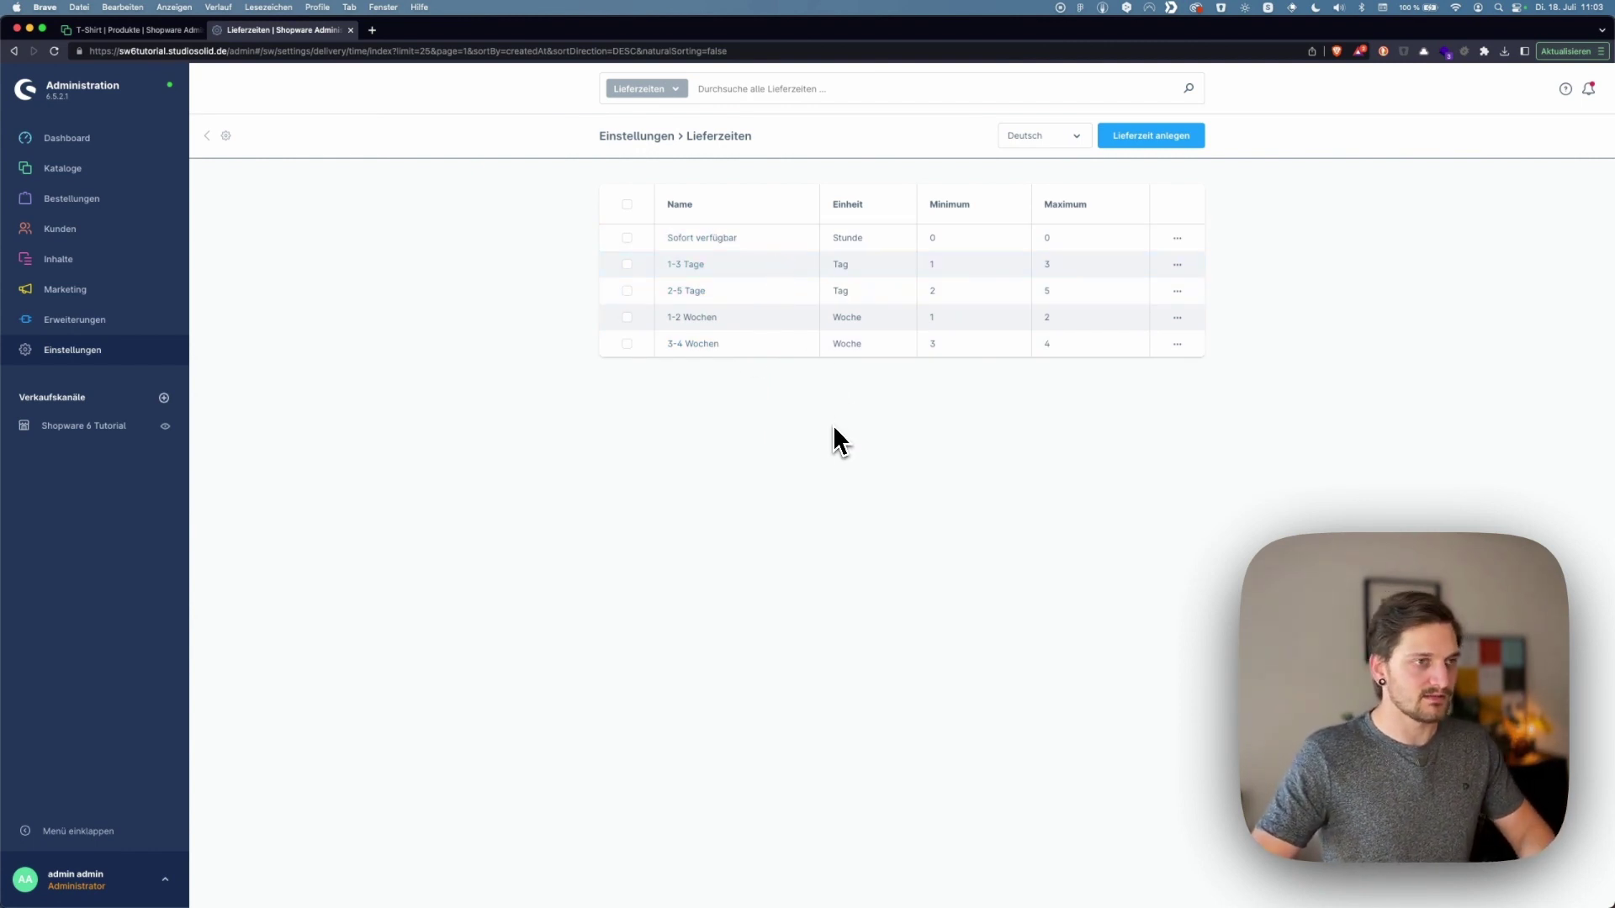
Examine the name, Einheit options, Minimum and Maximum of the 1-3 Tage delivery time and close the settings tab without saving
left_click(688, 265)
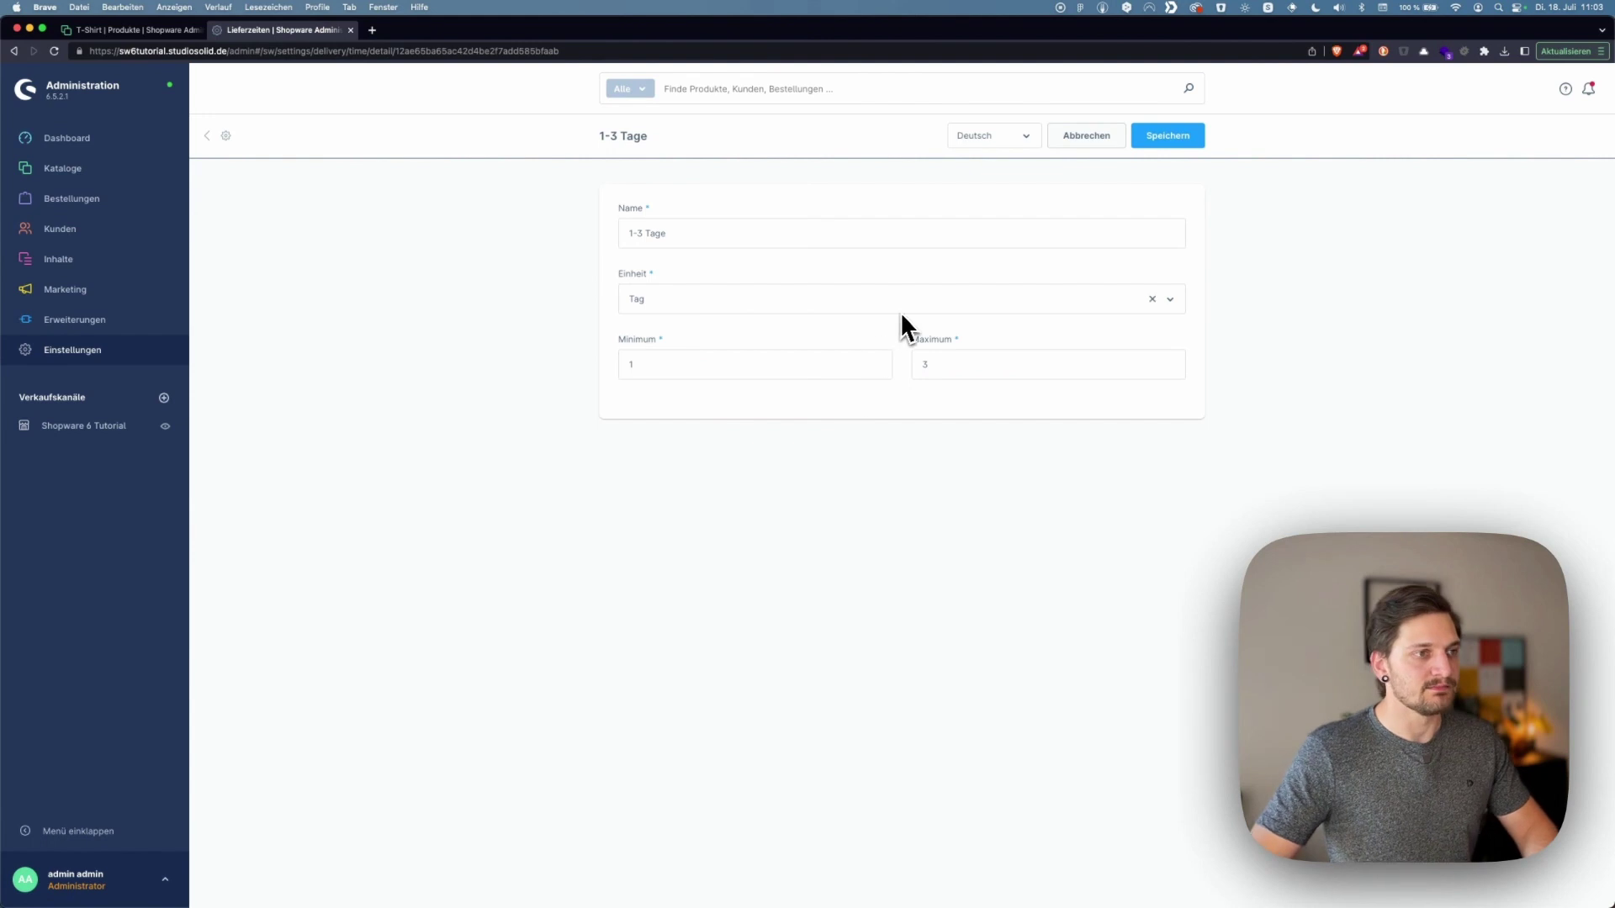
left_click_drag(743, 242, 612, 230)
left_click(594, 256)
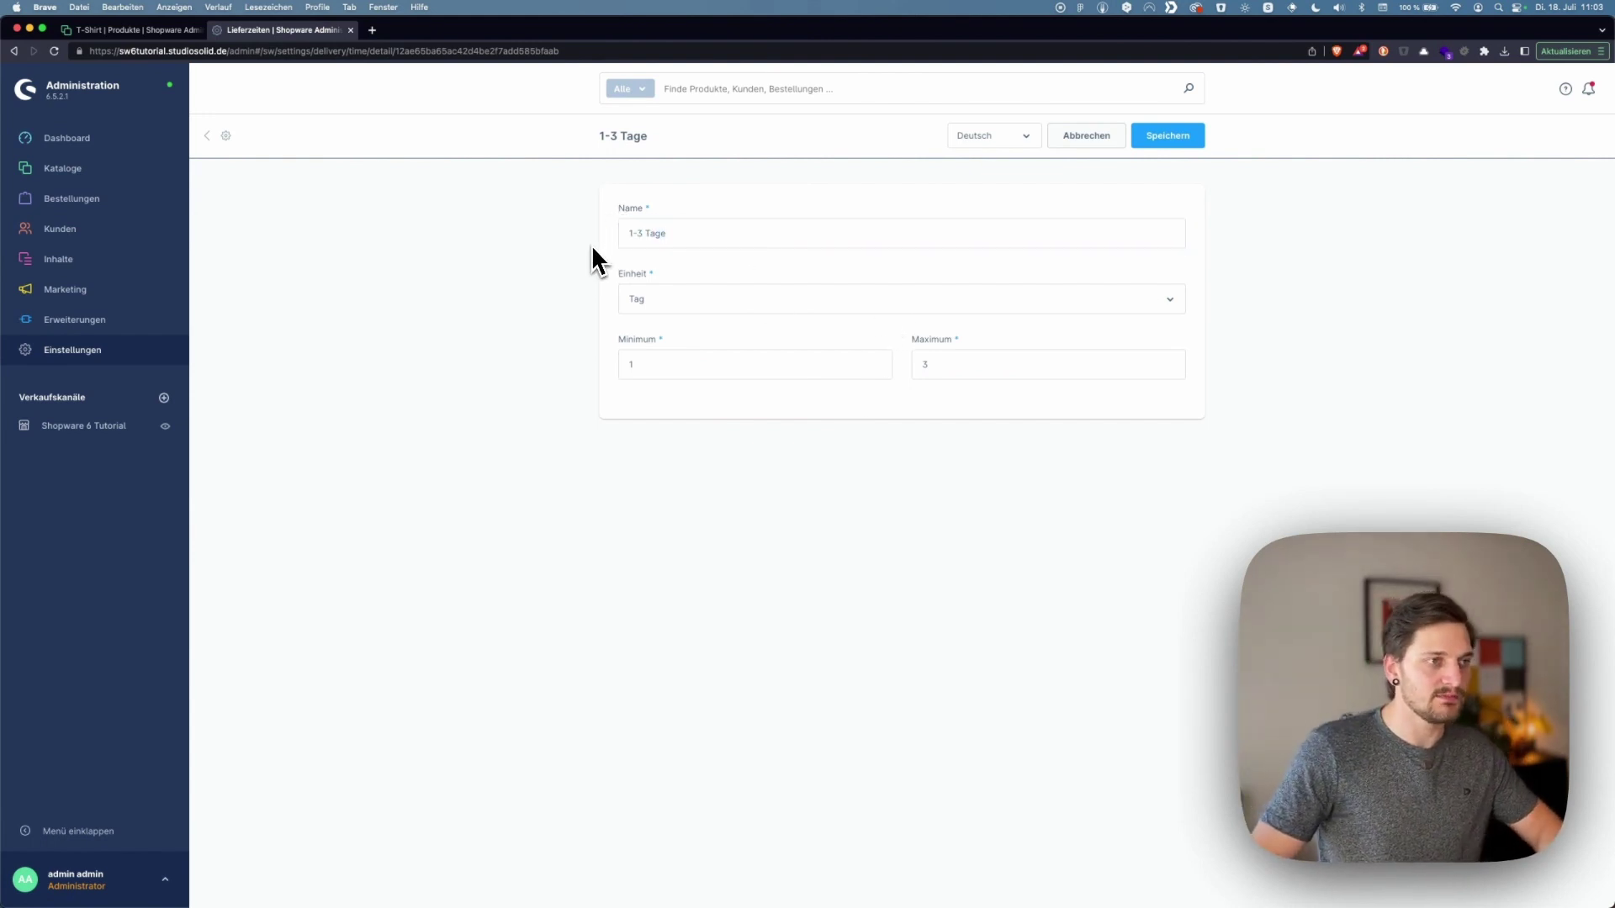
triple_click(716, 238)
left_click(738, 215)
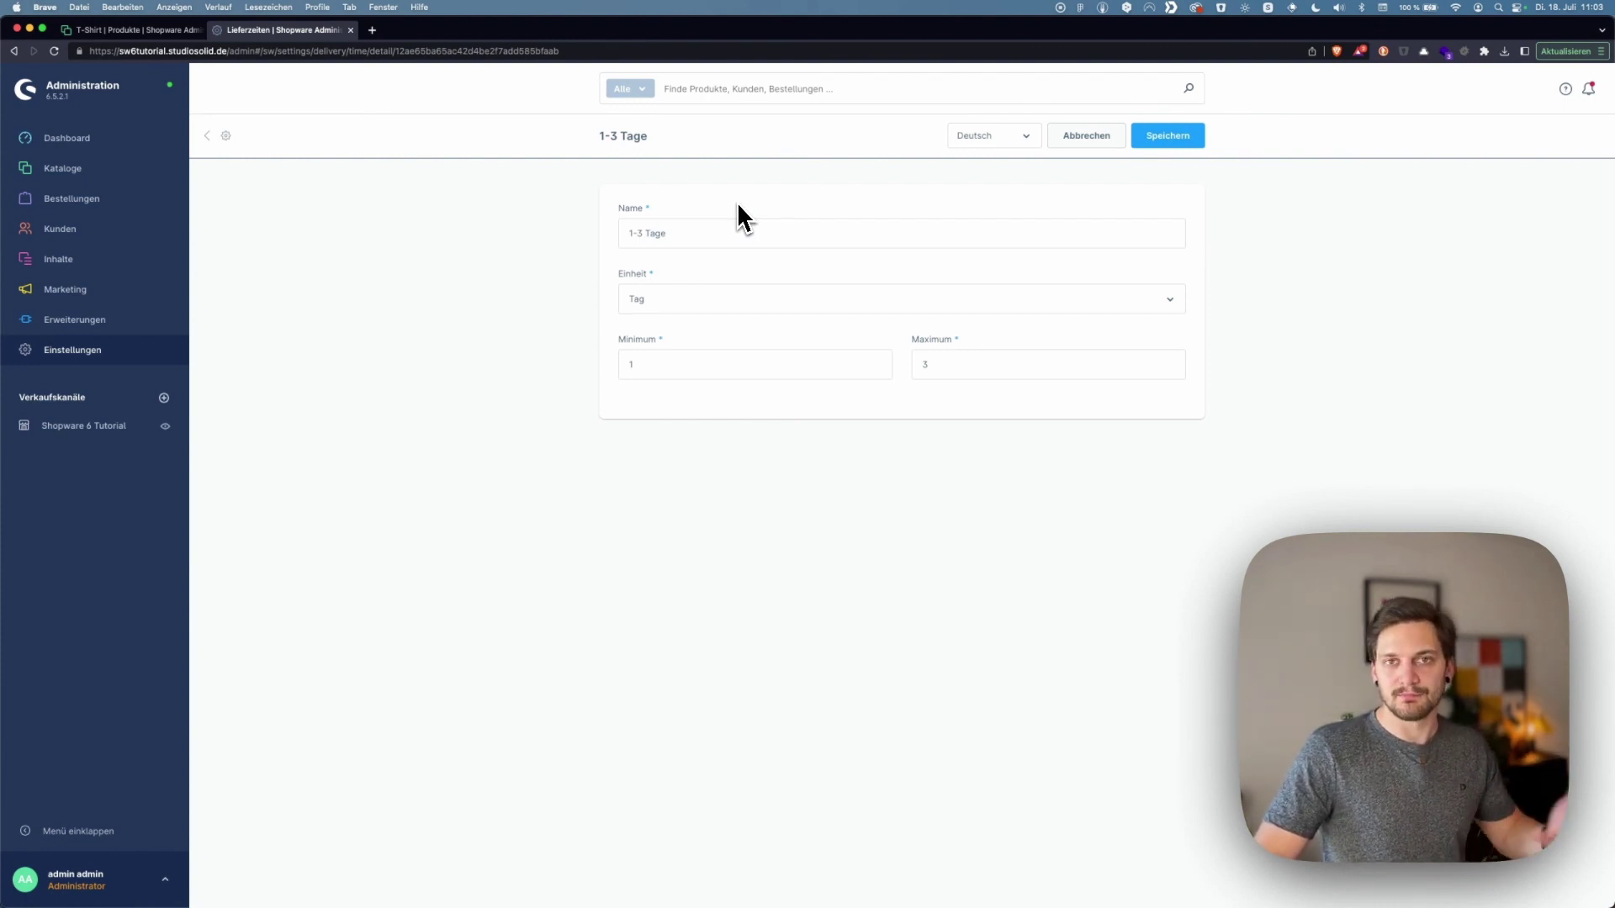
left_click(692, 301)
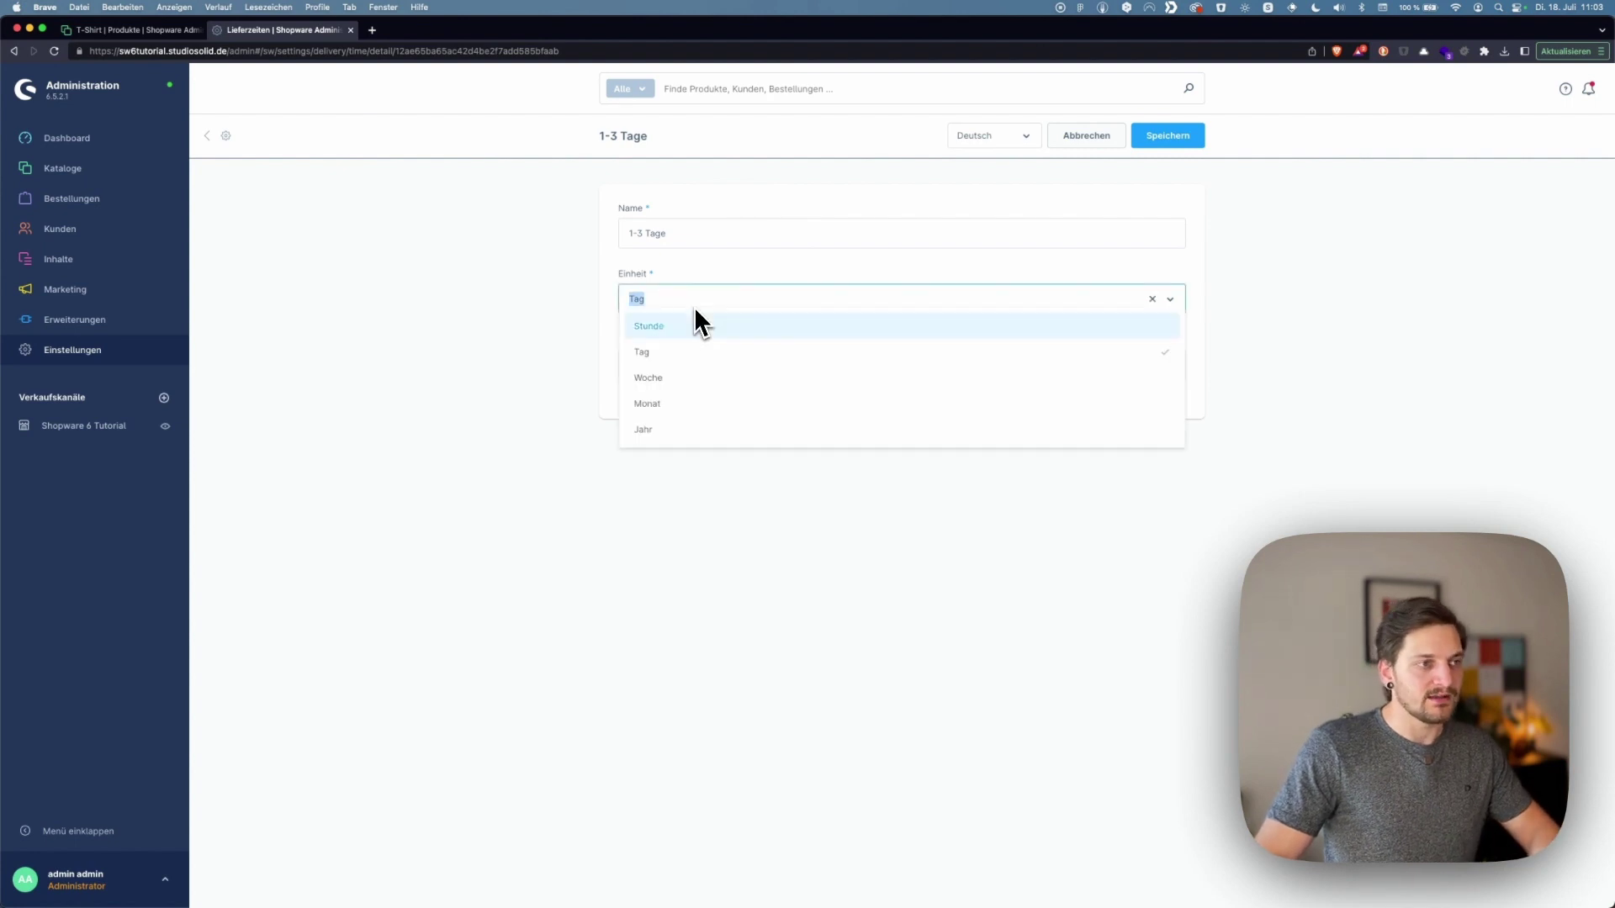
key("Escape")
left_click(653, 365)
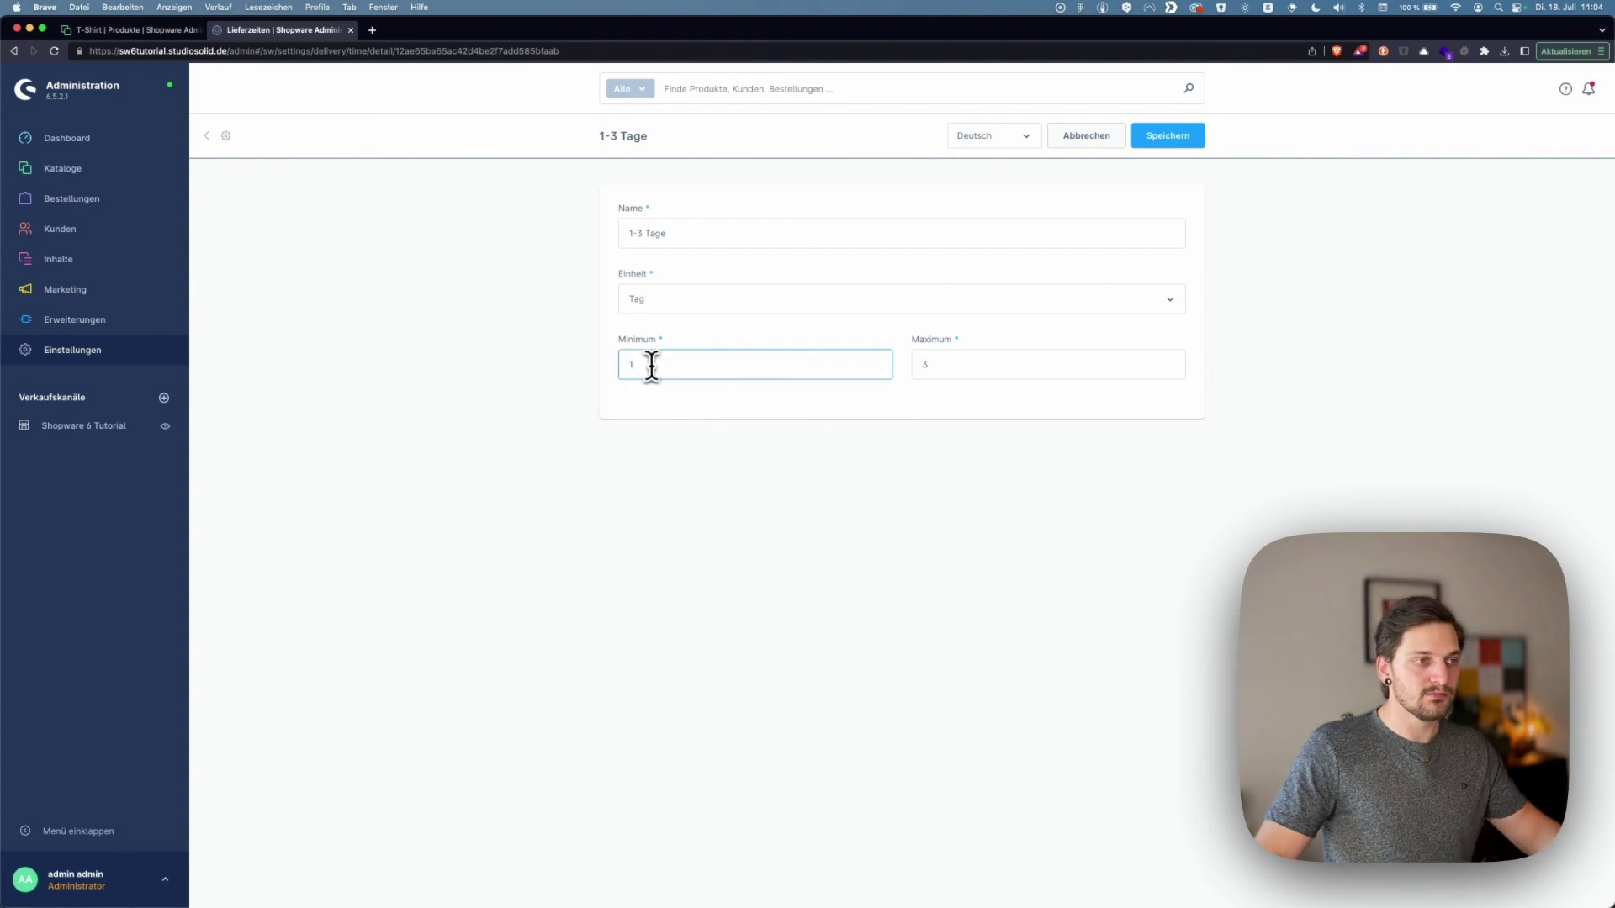
left_click(987, 370)
left_click(881, 452)
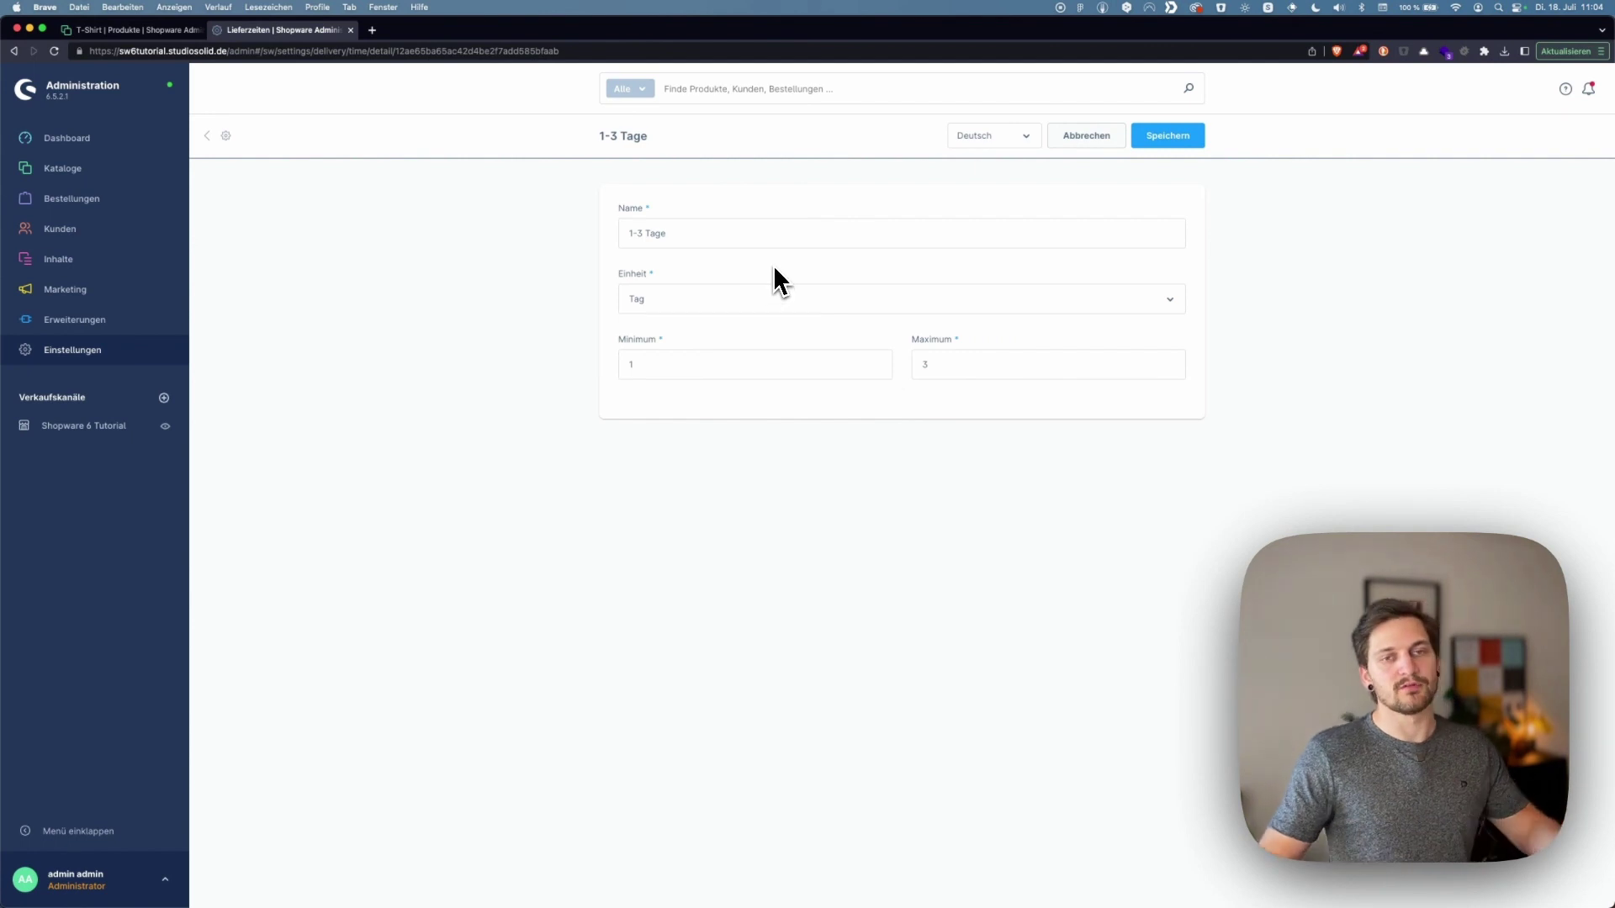
key("super+w")
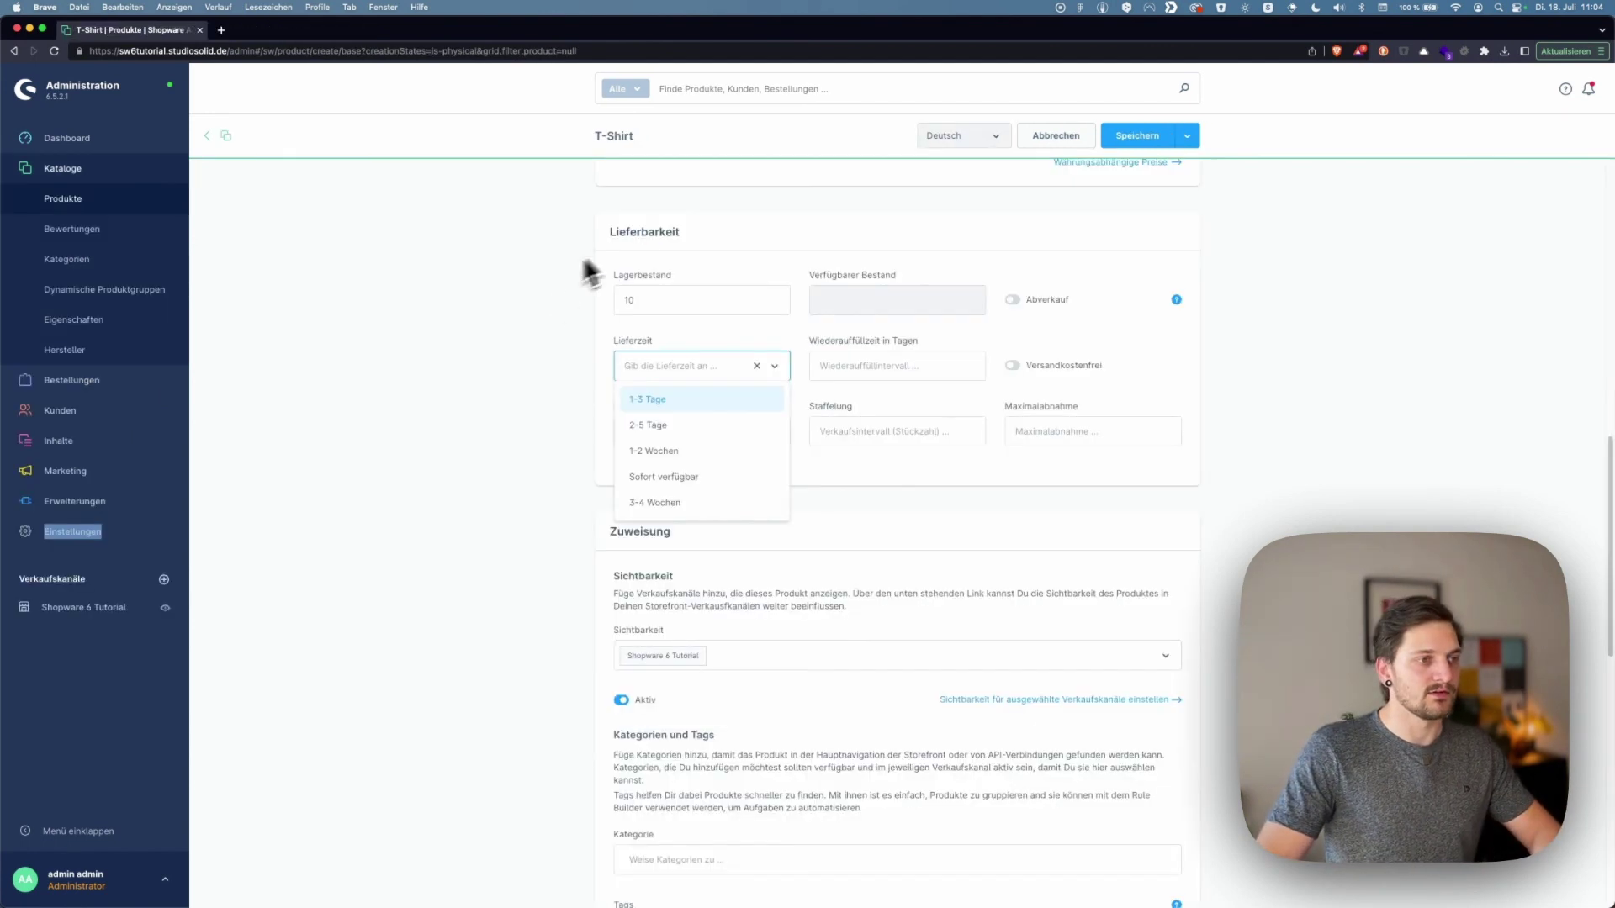
Set the T-Shirt's Lieferzeit to 1-3 Tage
left_click(552, 335)
left_click(776, 370)
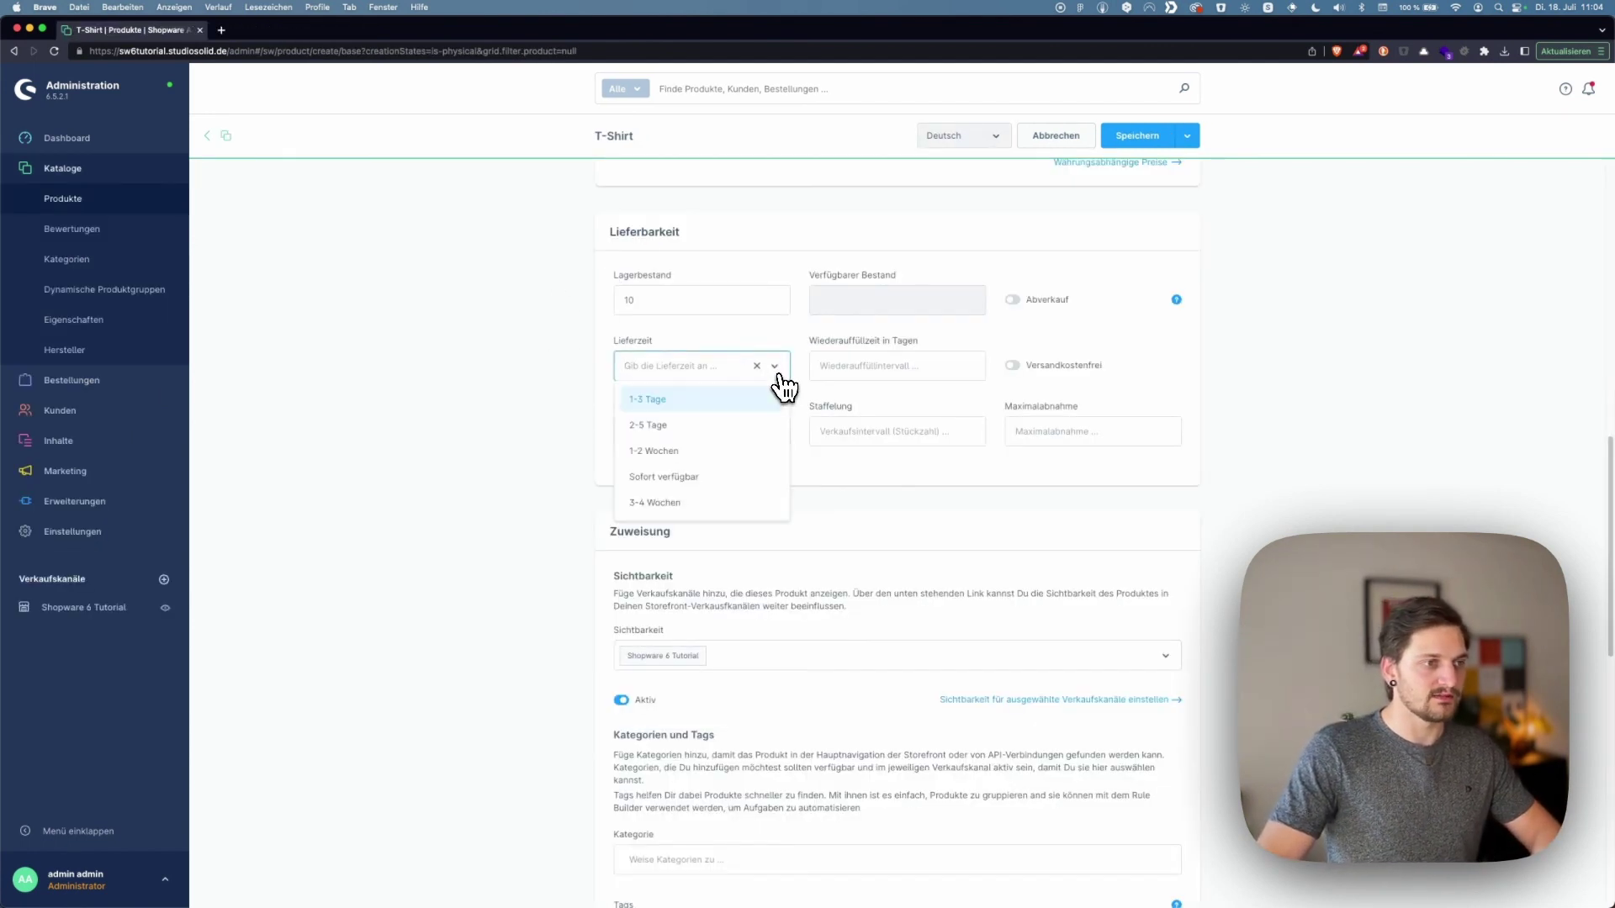
left_click(643, 402)
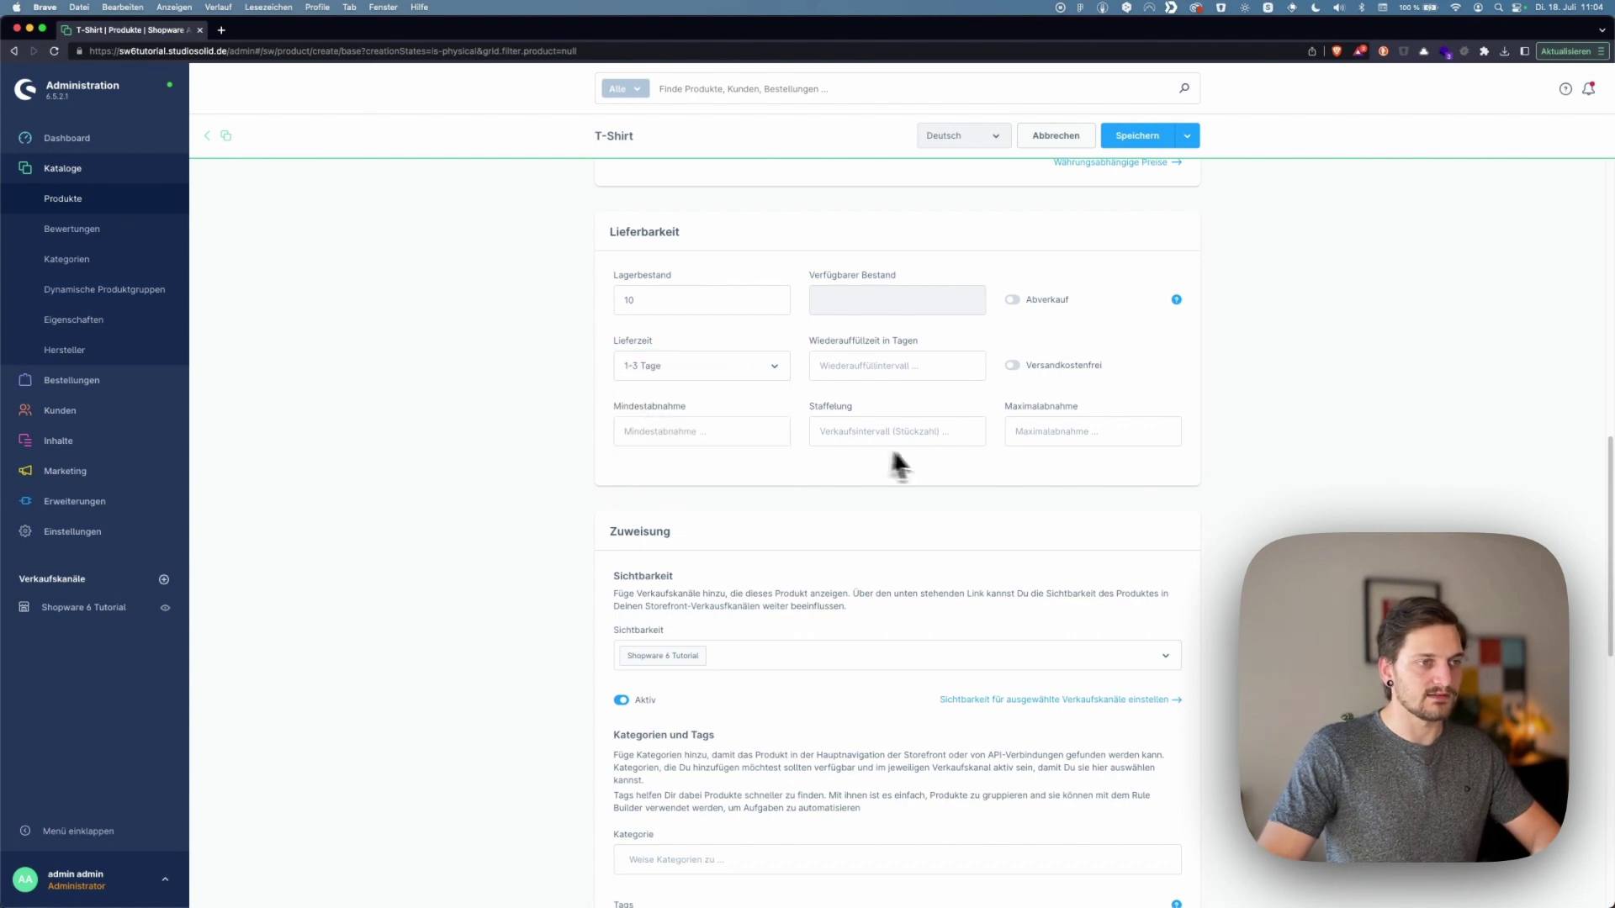
Look at the T-Shirt's Wiederauffüllzeit in Tagen, and switch Versandkostenfrei on and back off
left_click(916, 370)
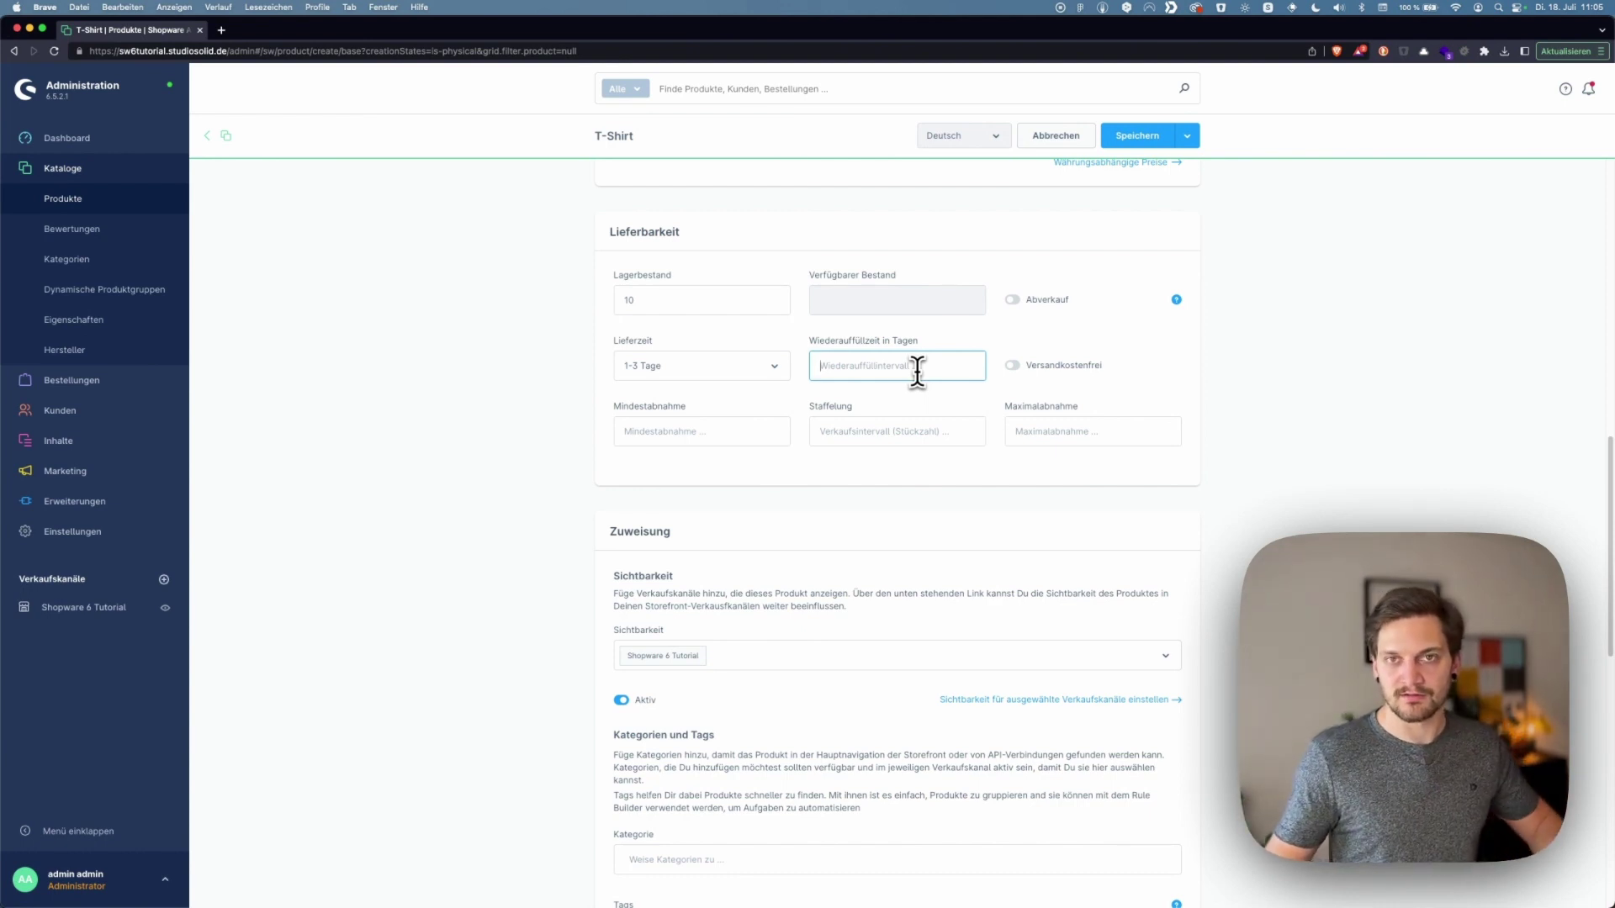
left_click(1021, 374)
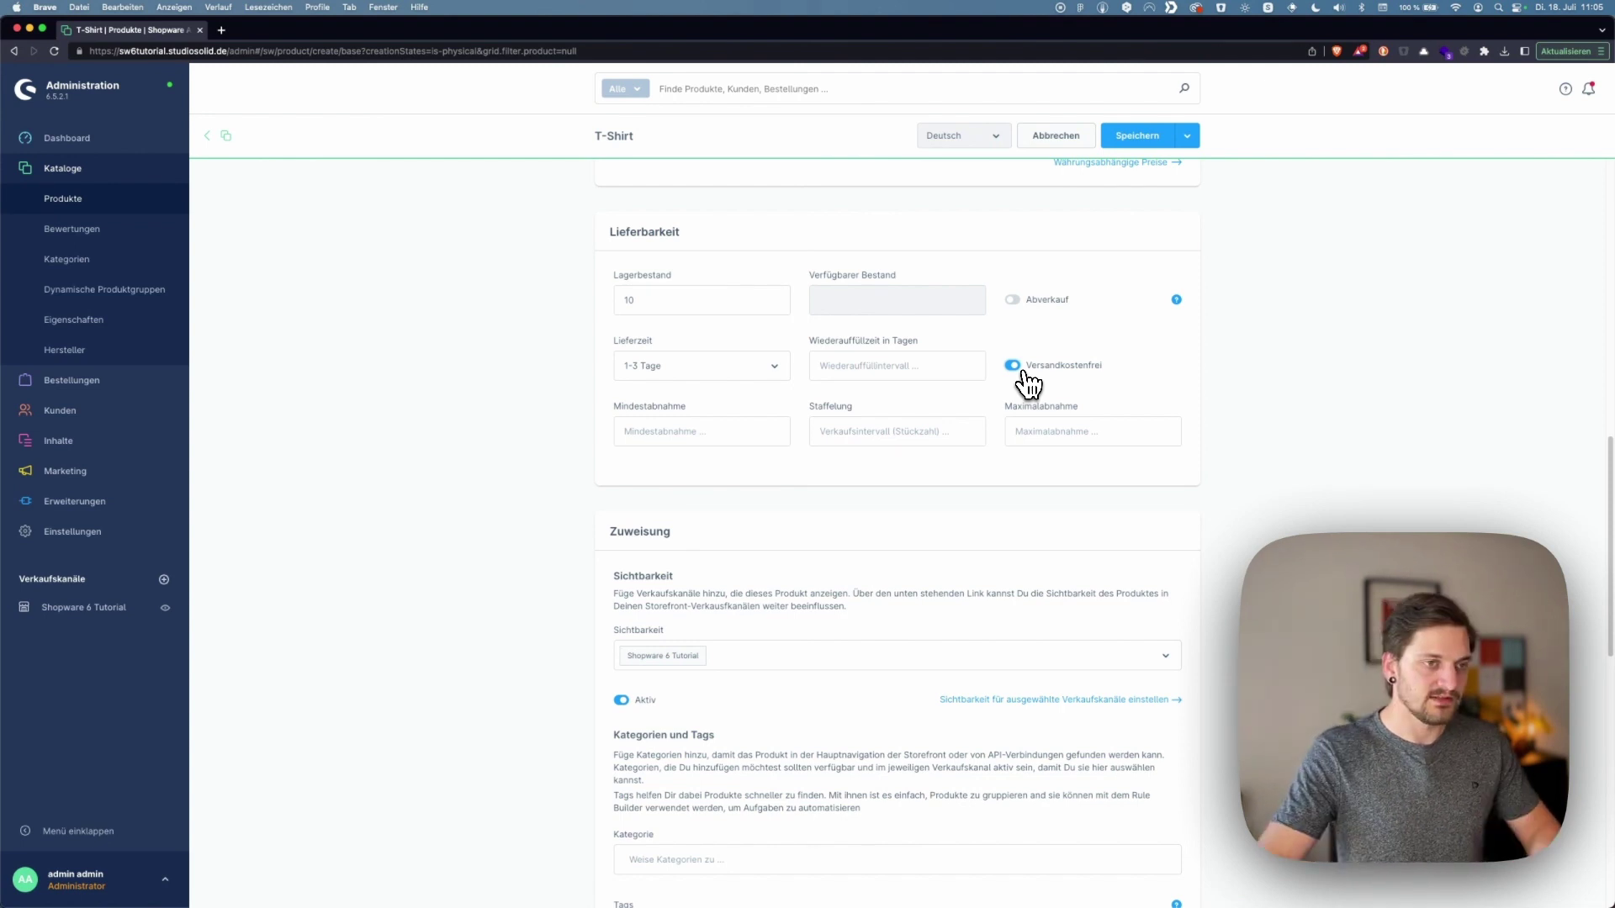
left_click(1025, 371)
Examine the T-Shirt's Mindestabnahme, Staffelung and Maximalabnahme fields without entering values
left_click(723, 437)
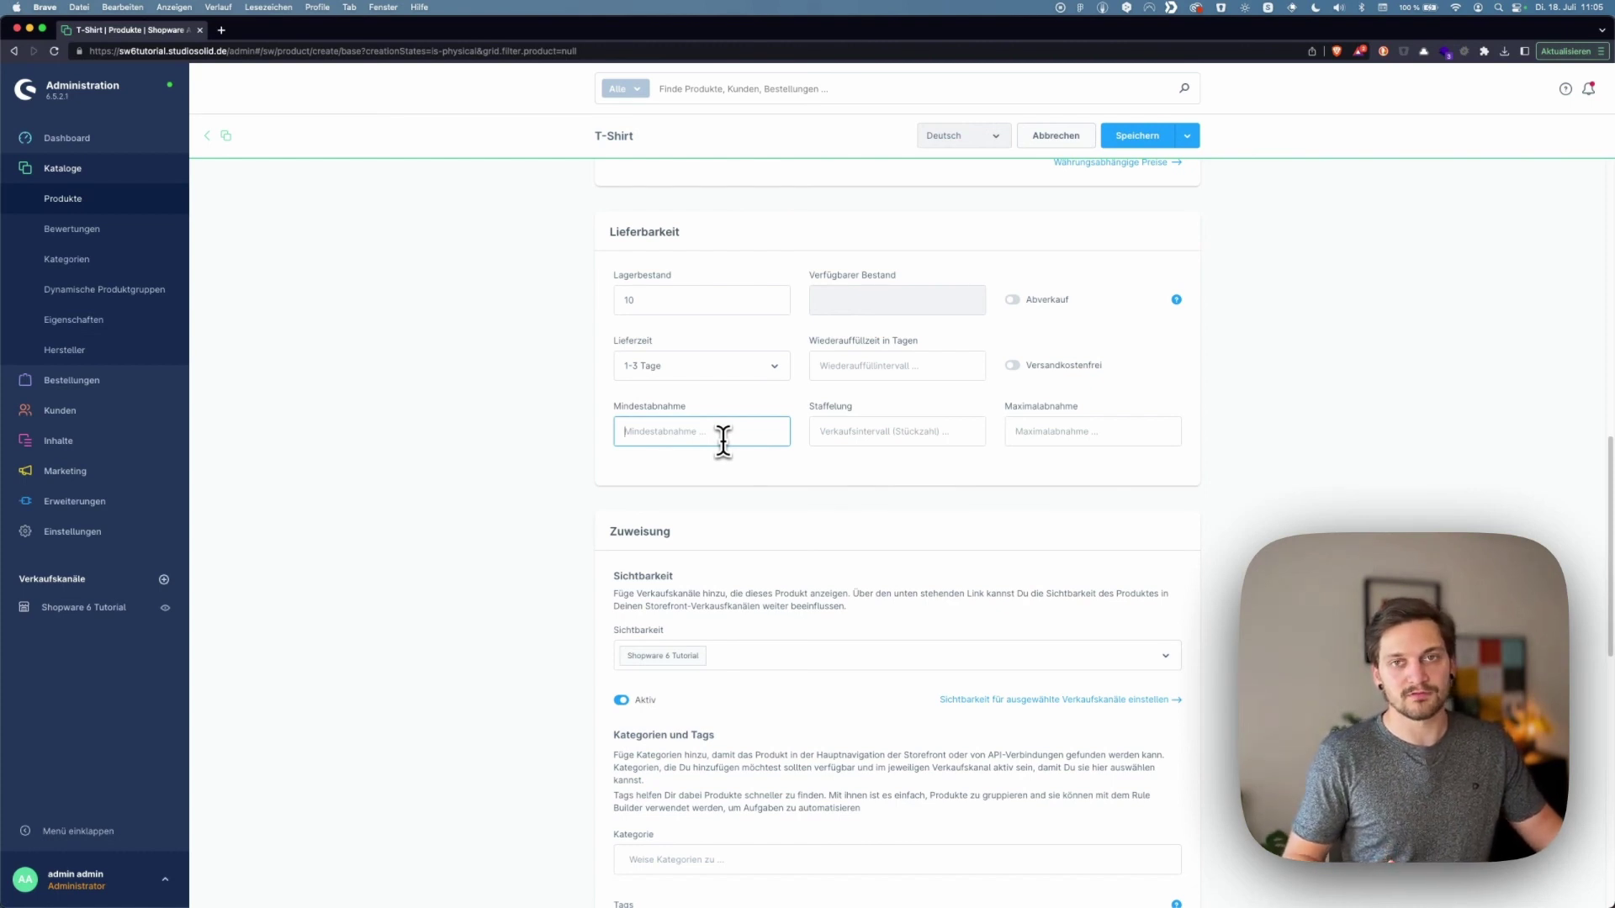
left_click(850, 429)
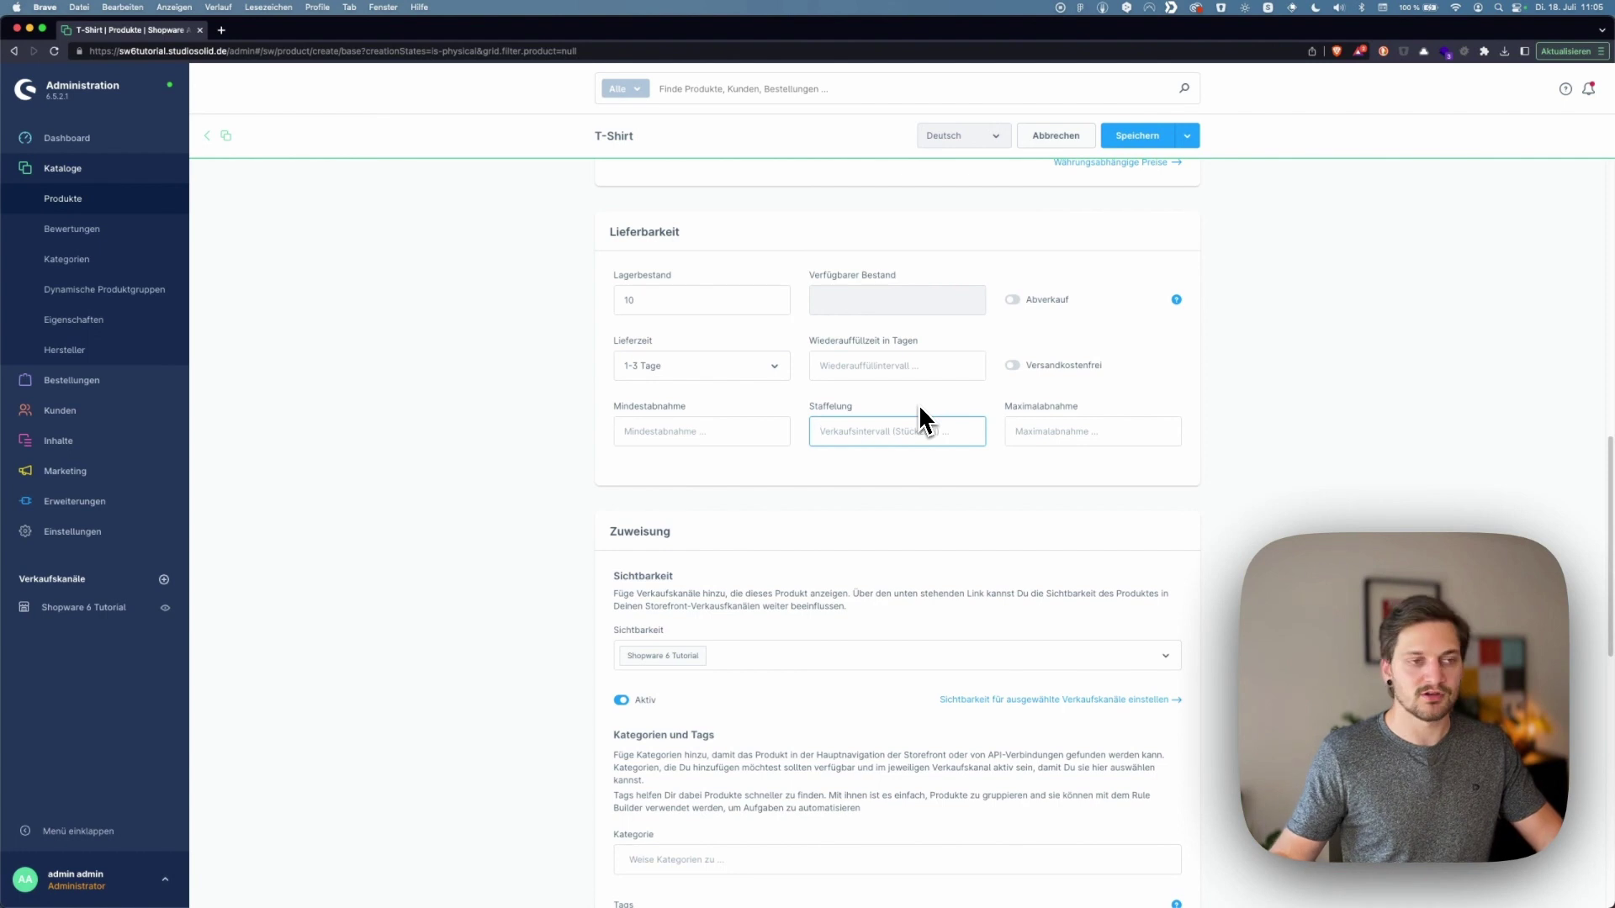
left_click(1057, 438)
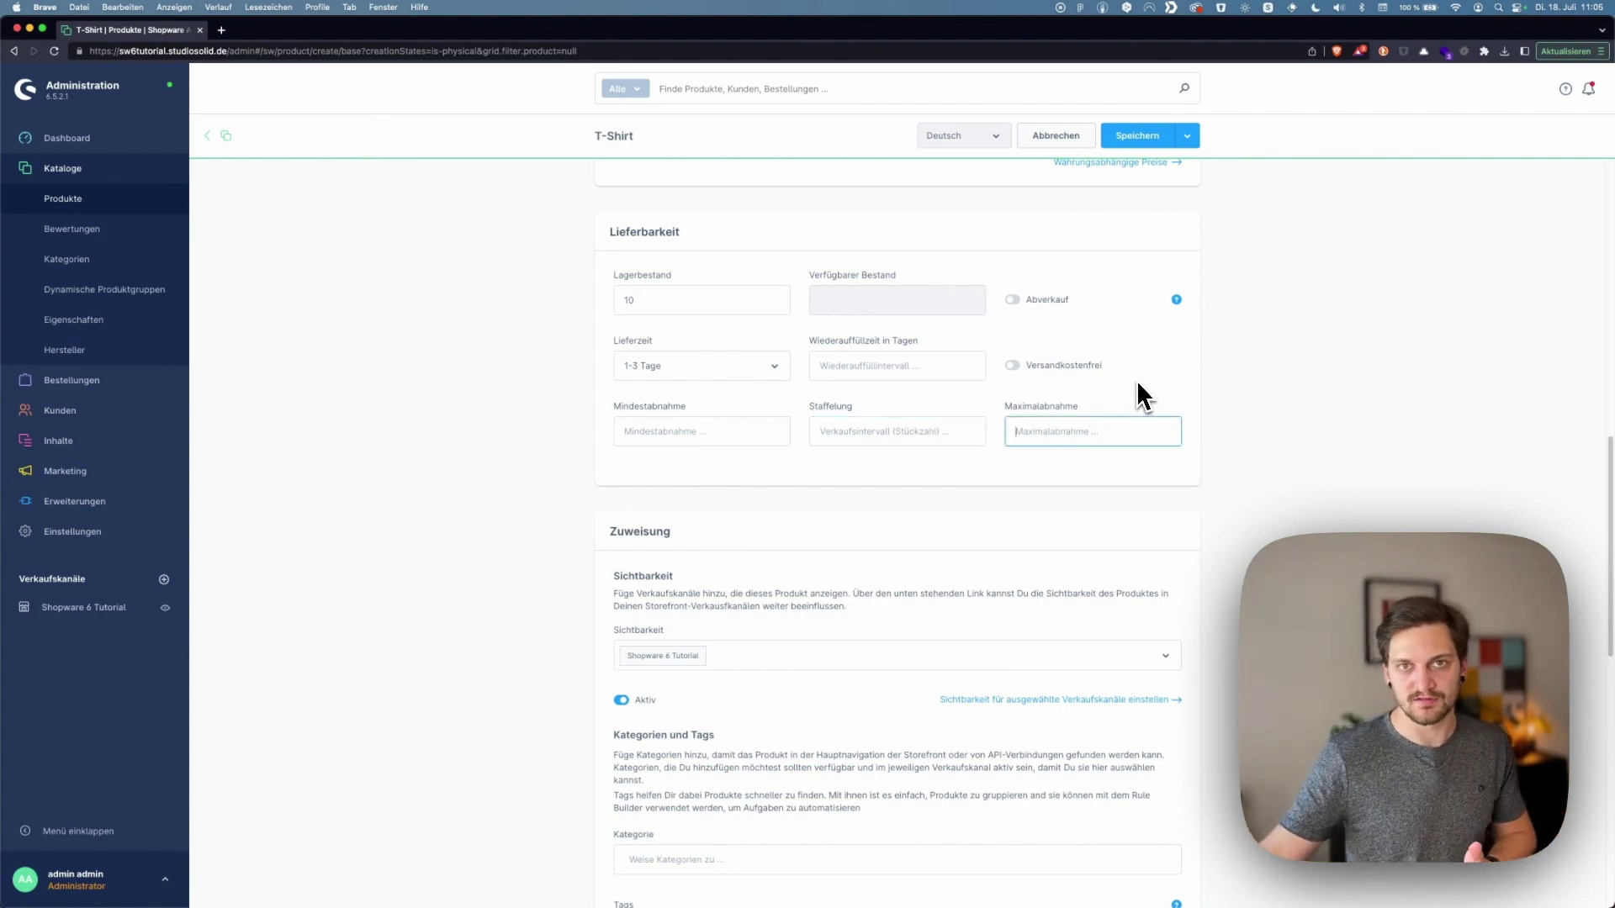
scroll(1136, 389, "up", 1)
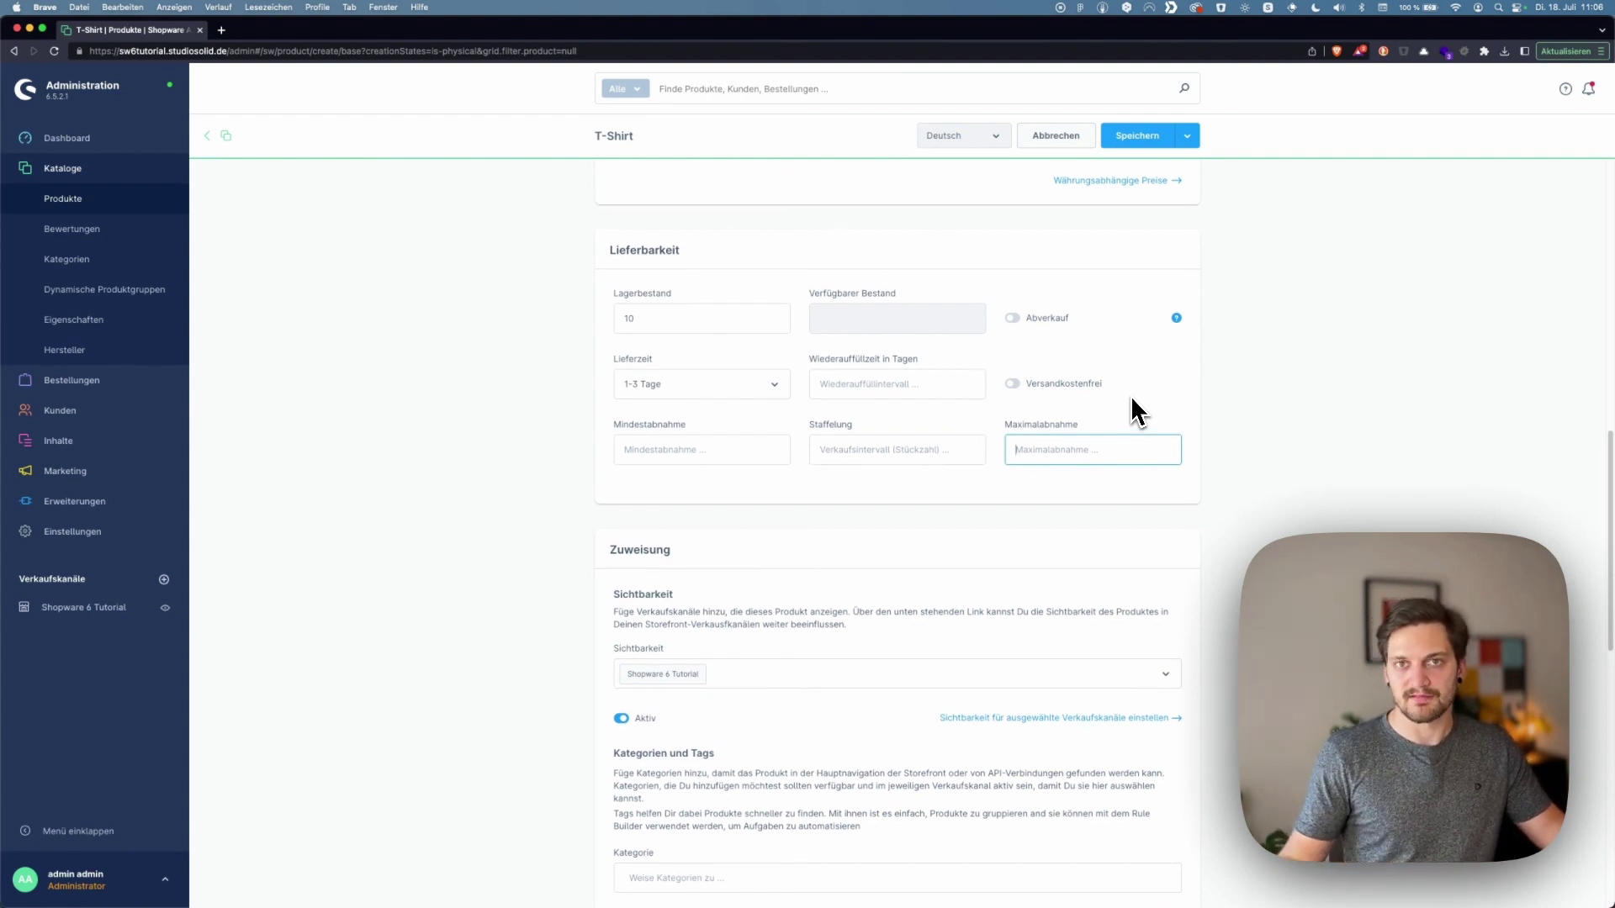
View the sales channels selectable for the T-Shirt's Sichtbarkeit and its Aktiv option in the Zuweisung section
scroll(1094, 433, "down", 5)
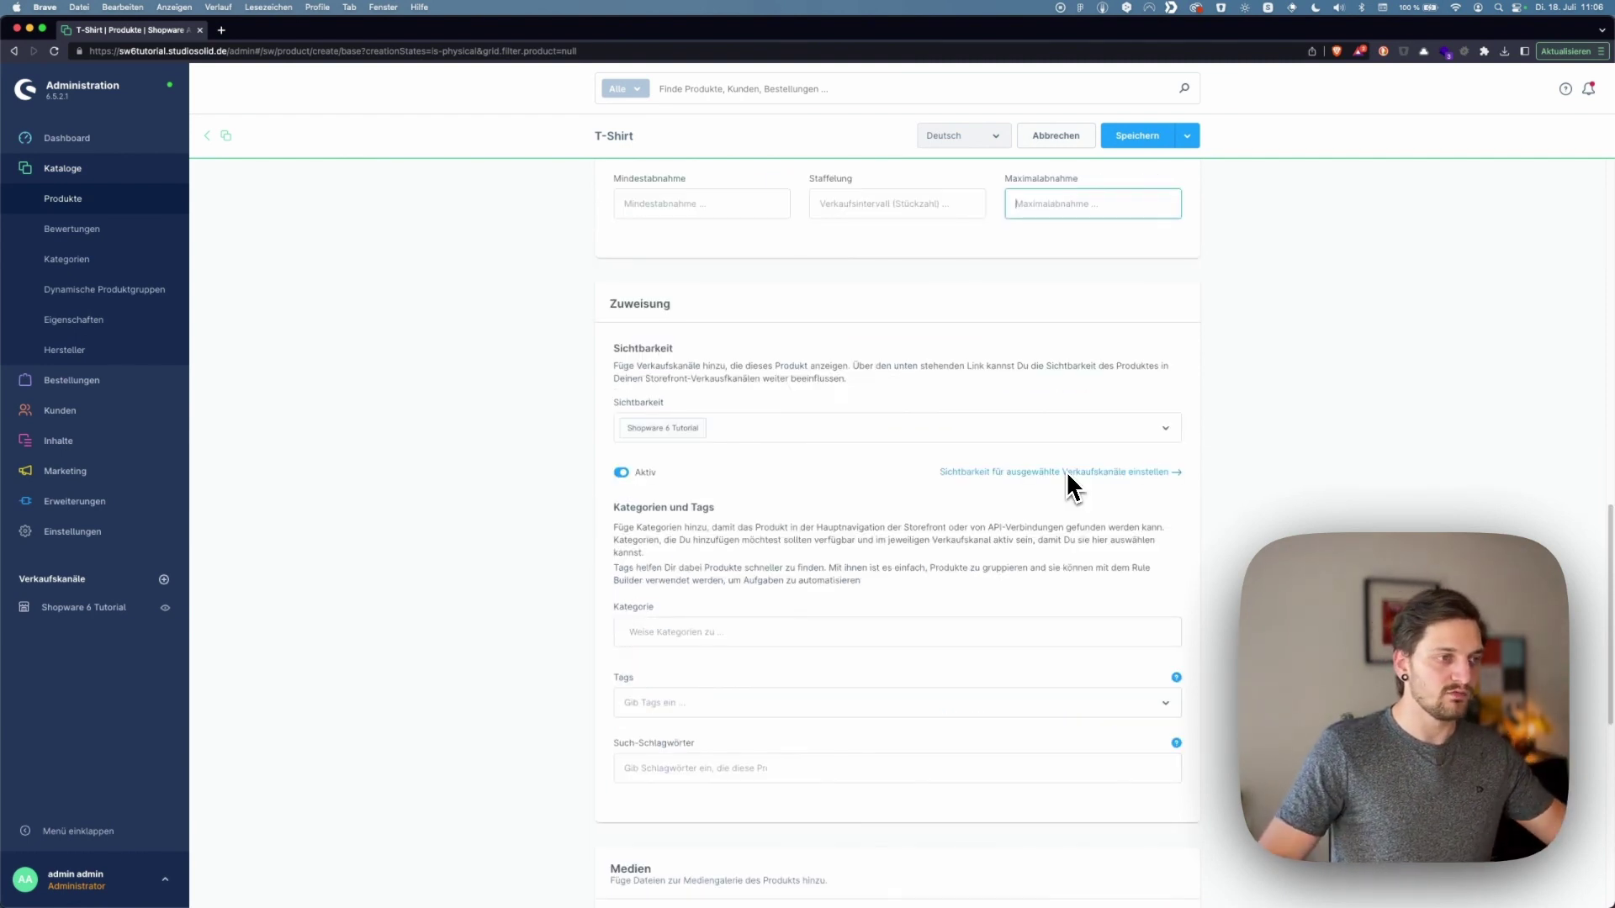
left_click(1167, 443)
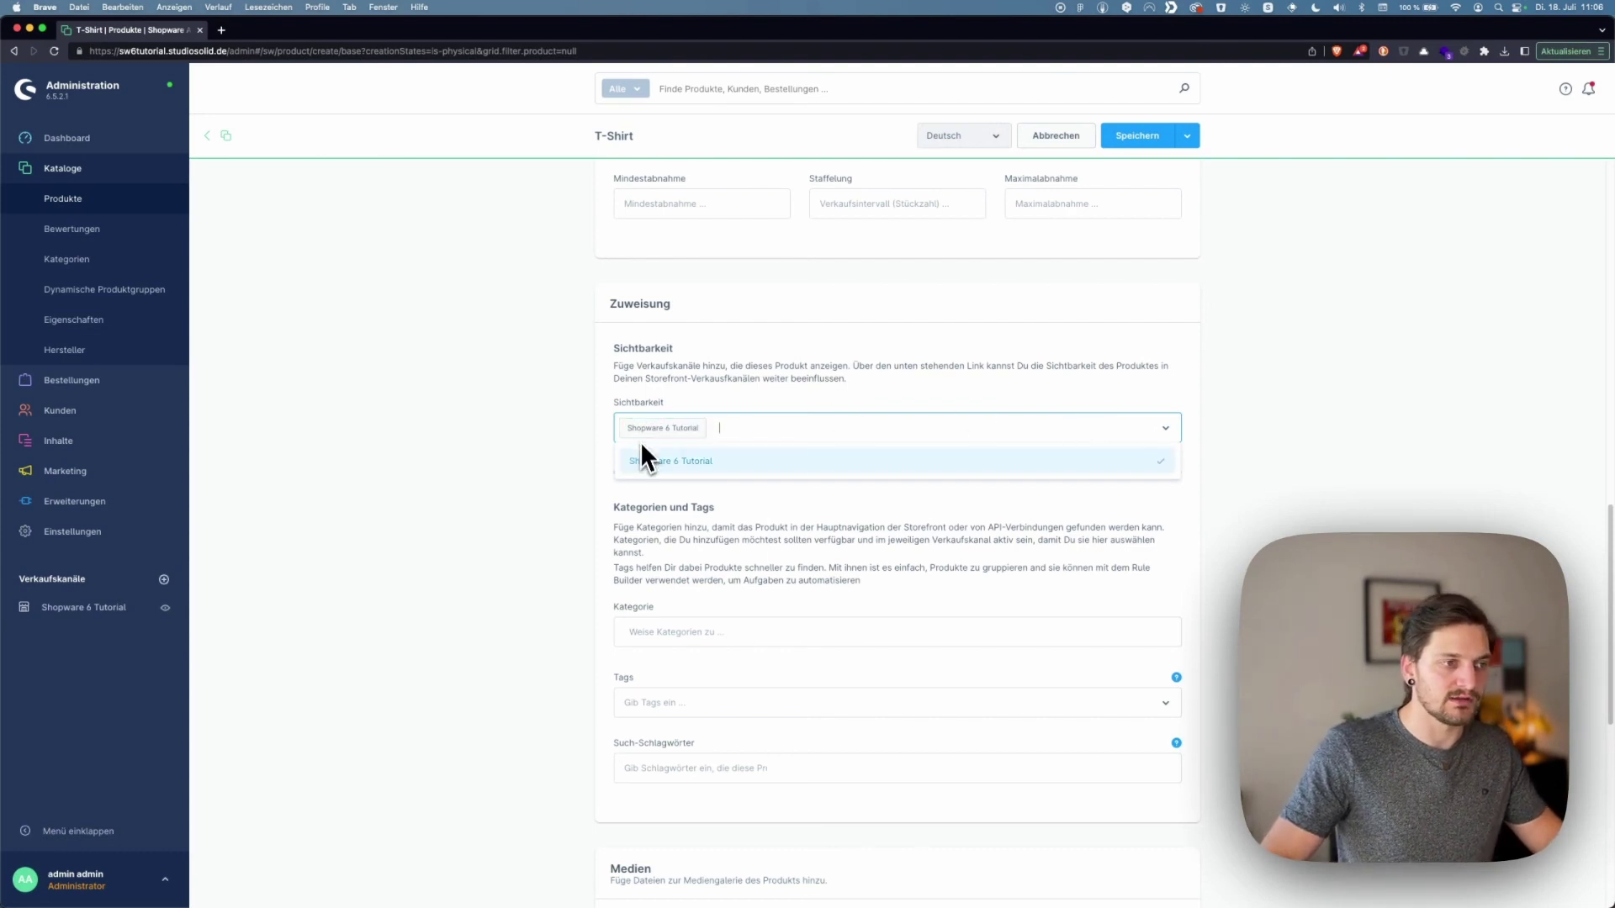
left_click(808, 398)
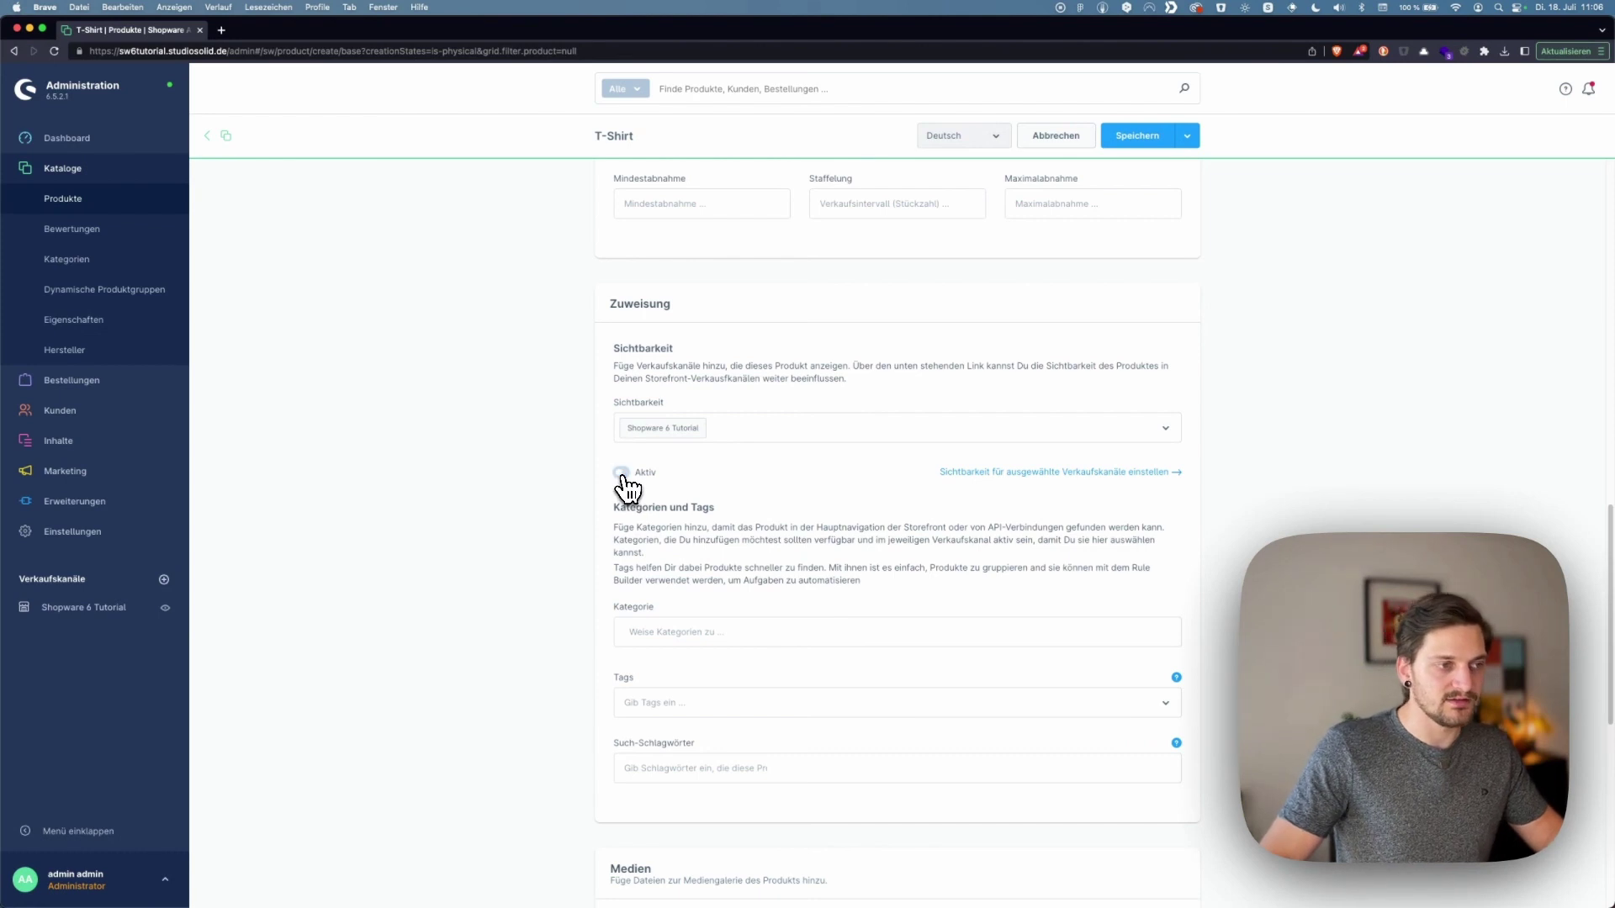
scroll(789, 482, "down", 1)
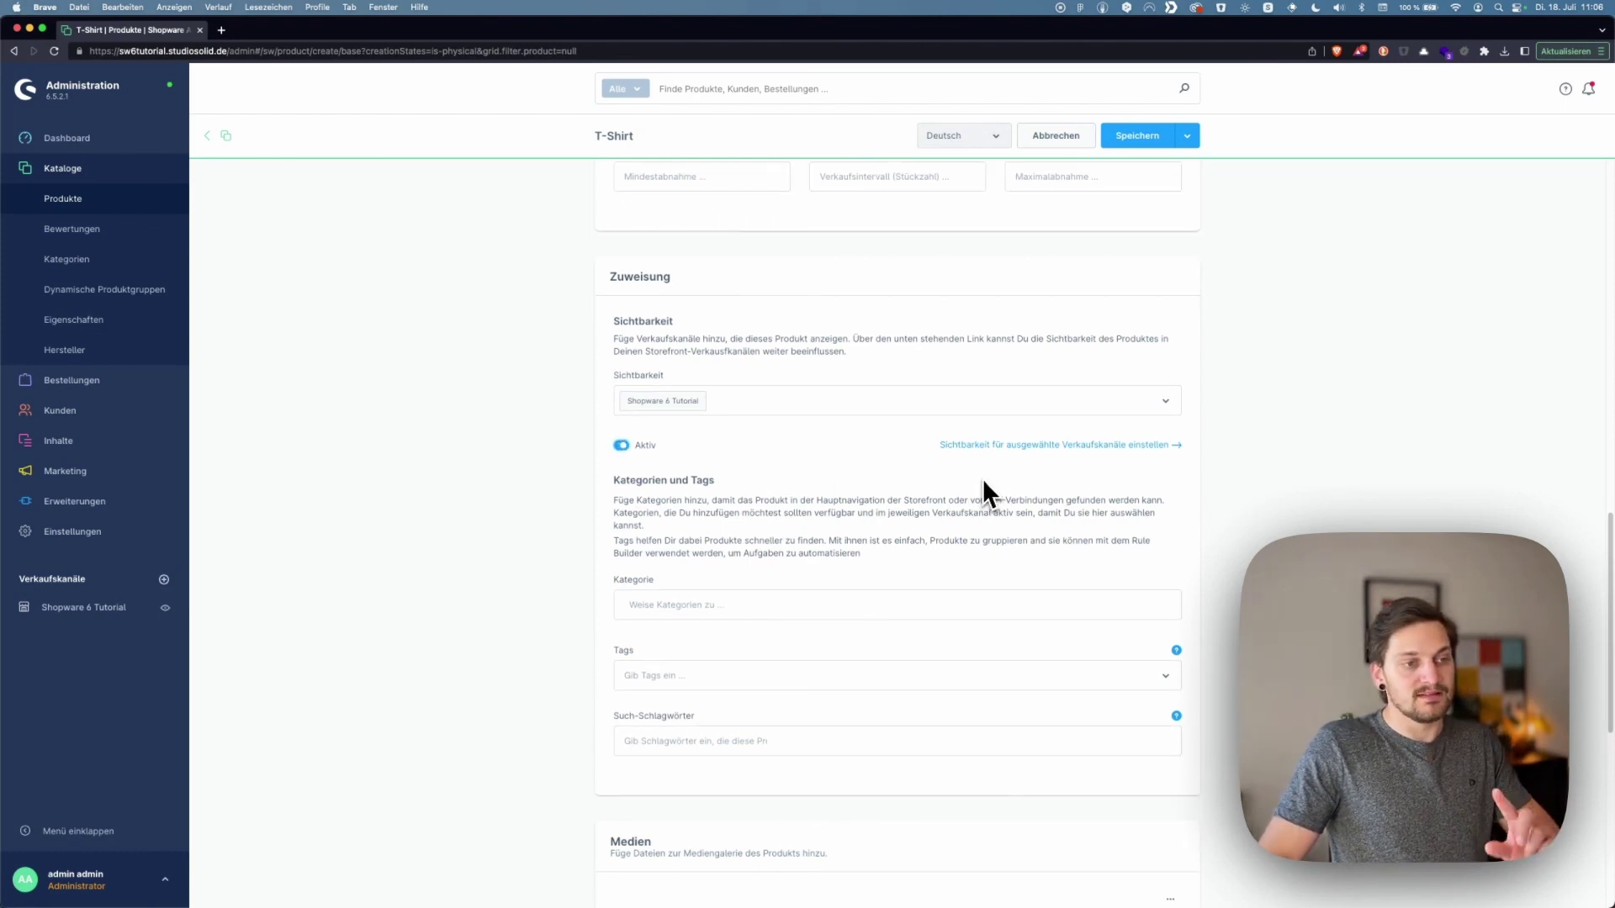
Go through the Shopware 6 Tutorial channel's visibility options In Produktlisten ausblenden and In Produktlisten und der Suche ausblenden
left_click(1025, 451)
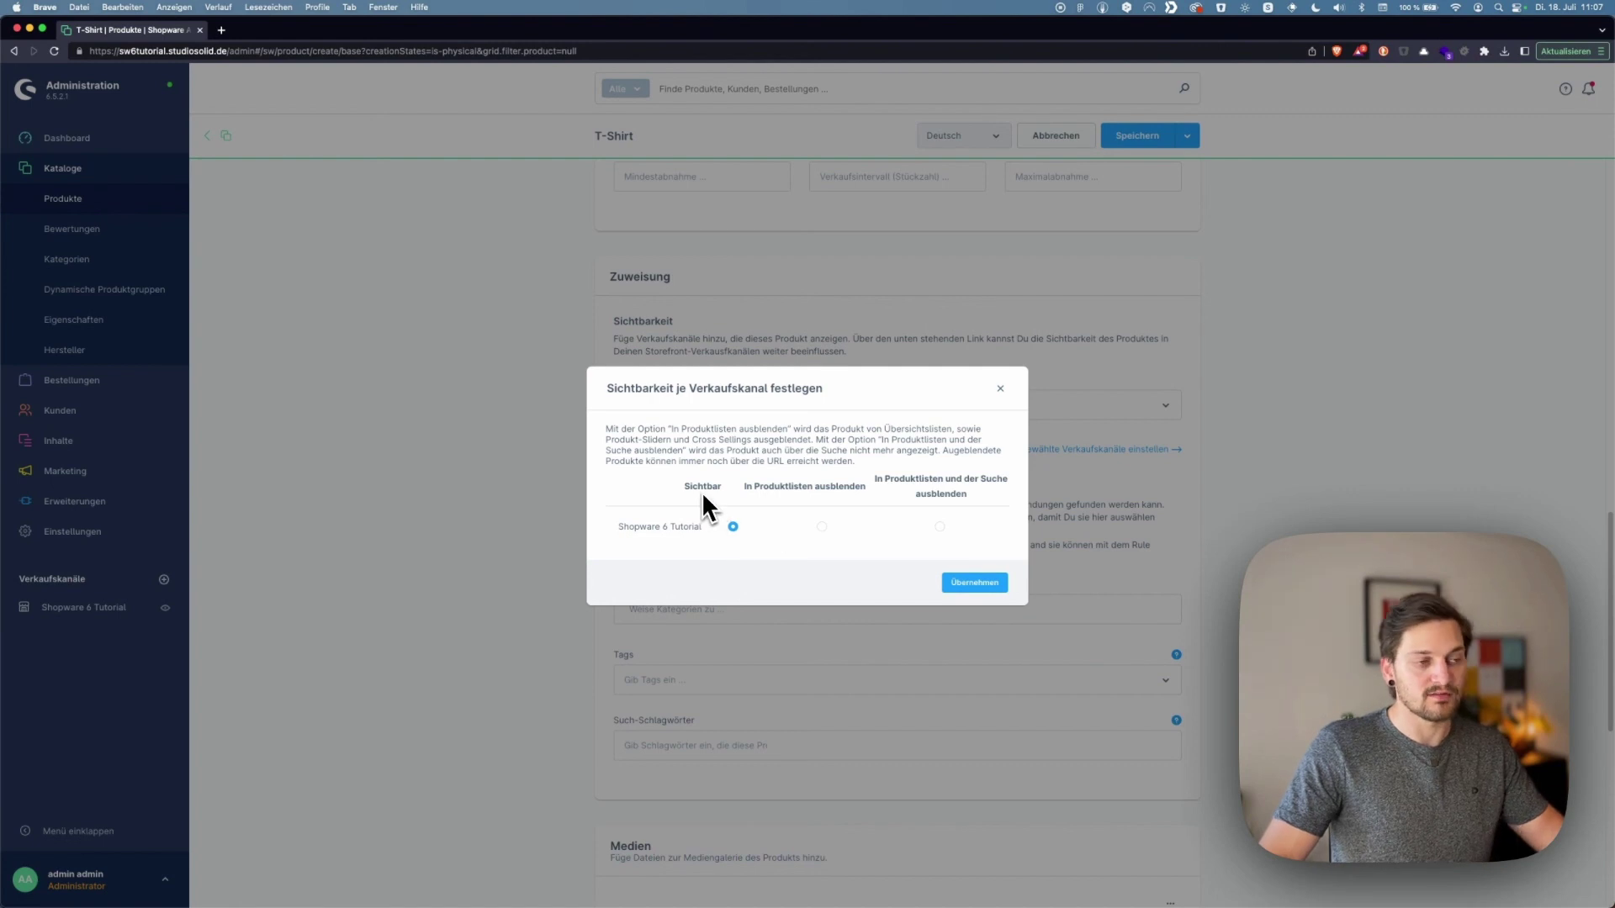
left_click(822, 528)
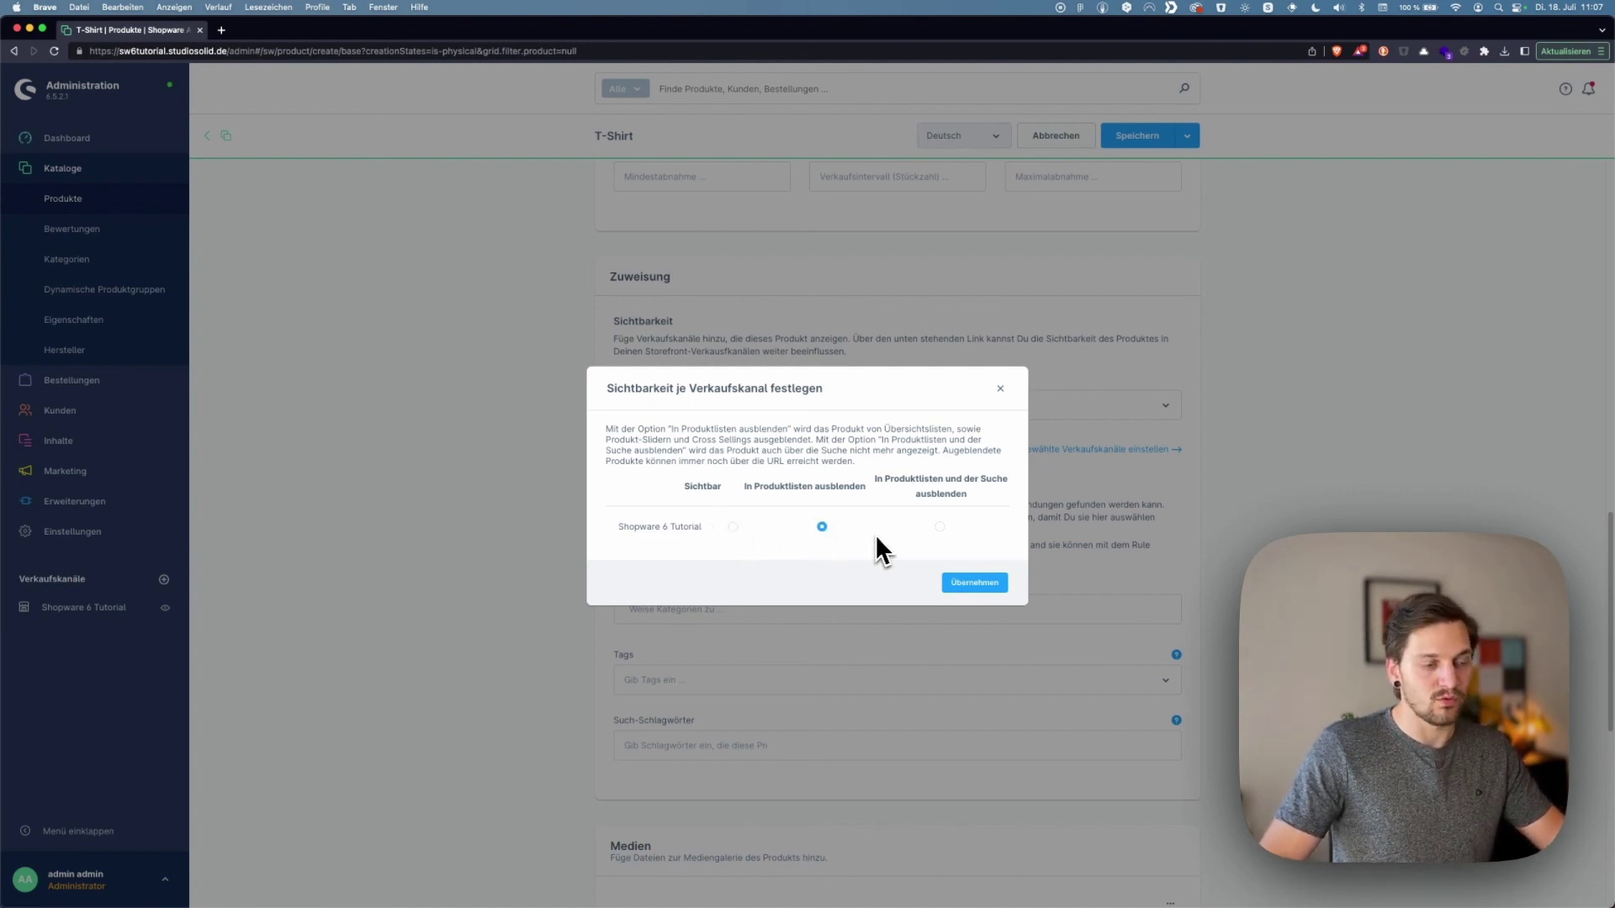
left_click(939, 527)
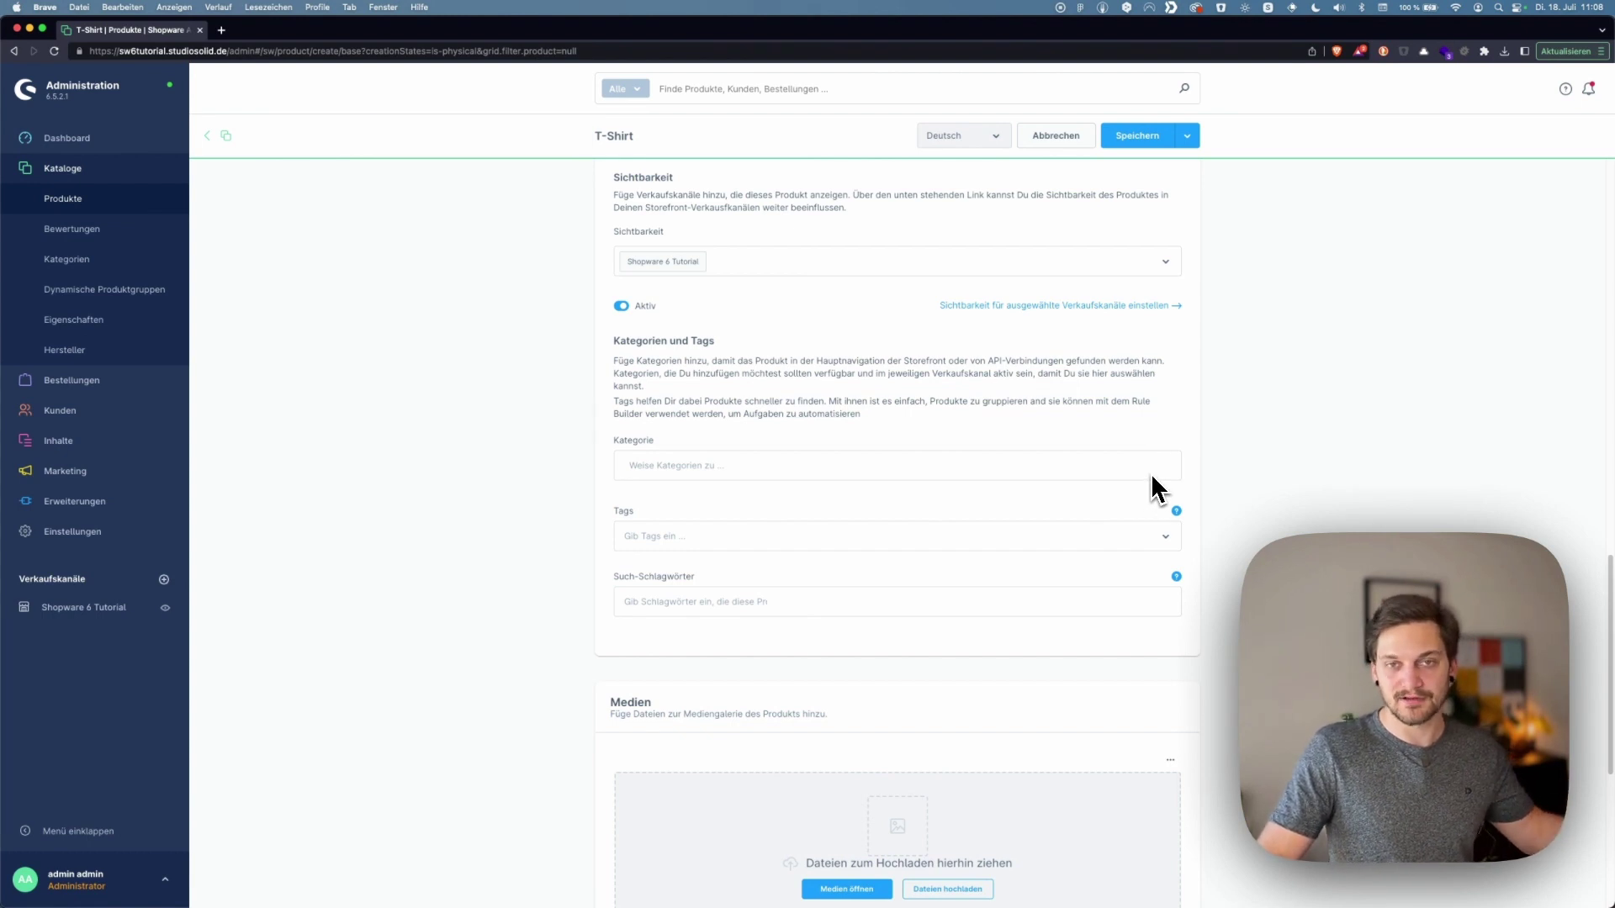
Assign the T-Shirt to the category T-Shirts mit neuem Namen under Home > Kleidung, without assigning Kleidung itself
left_click(674, 464)
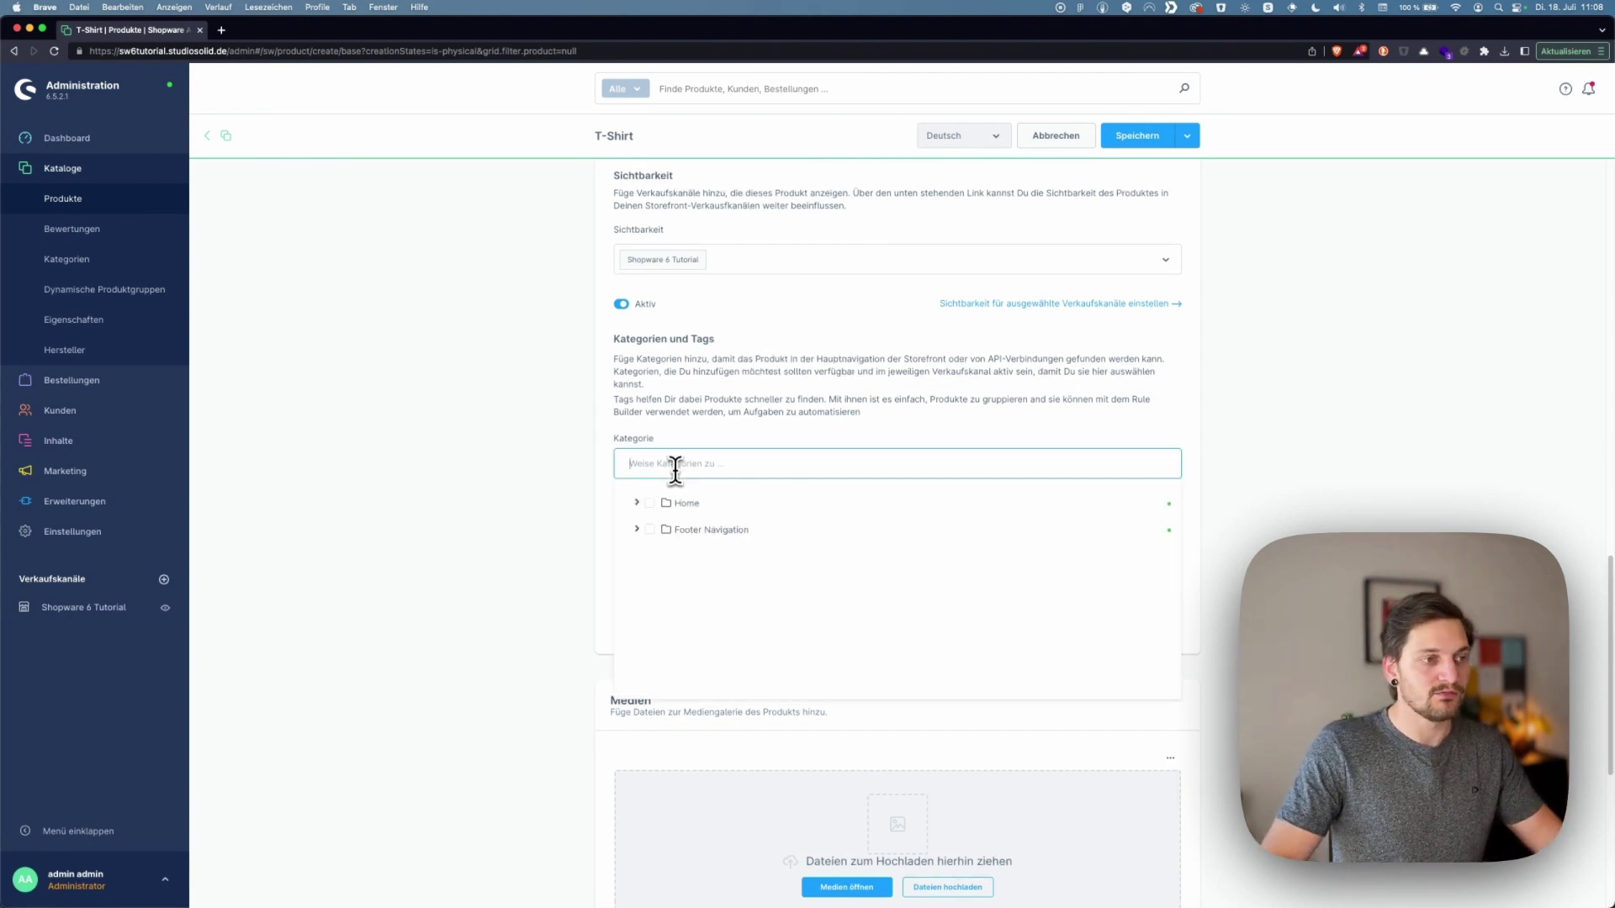
left_click(639, 503)
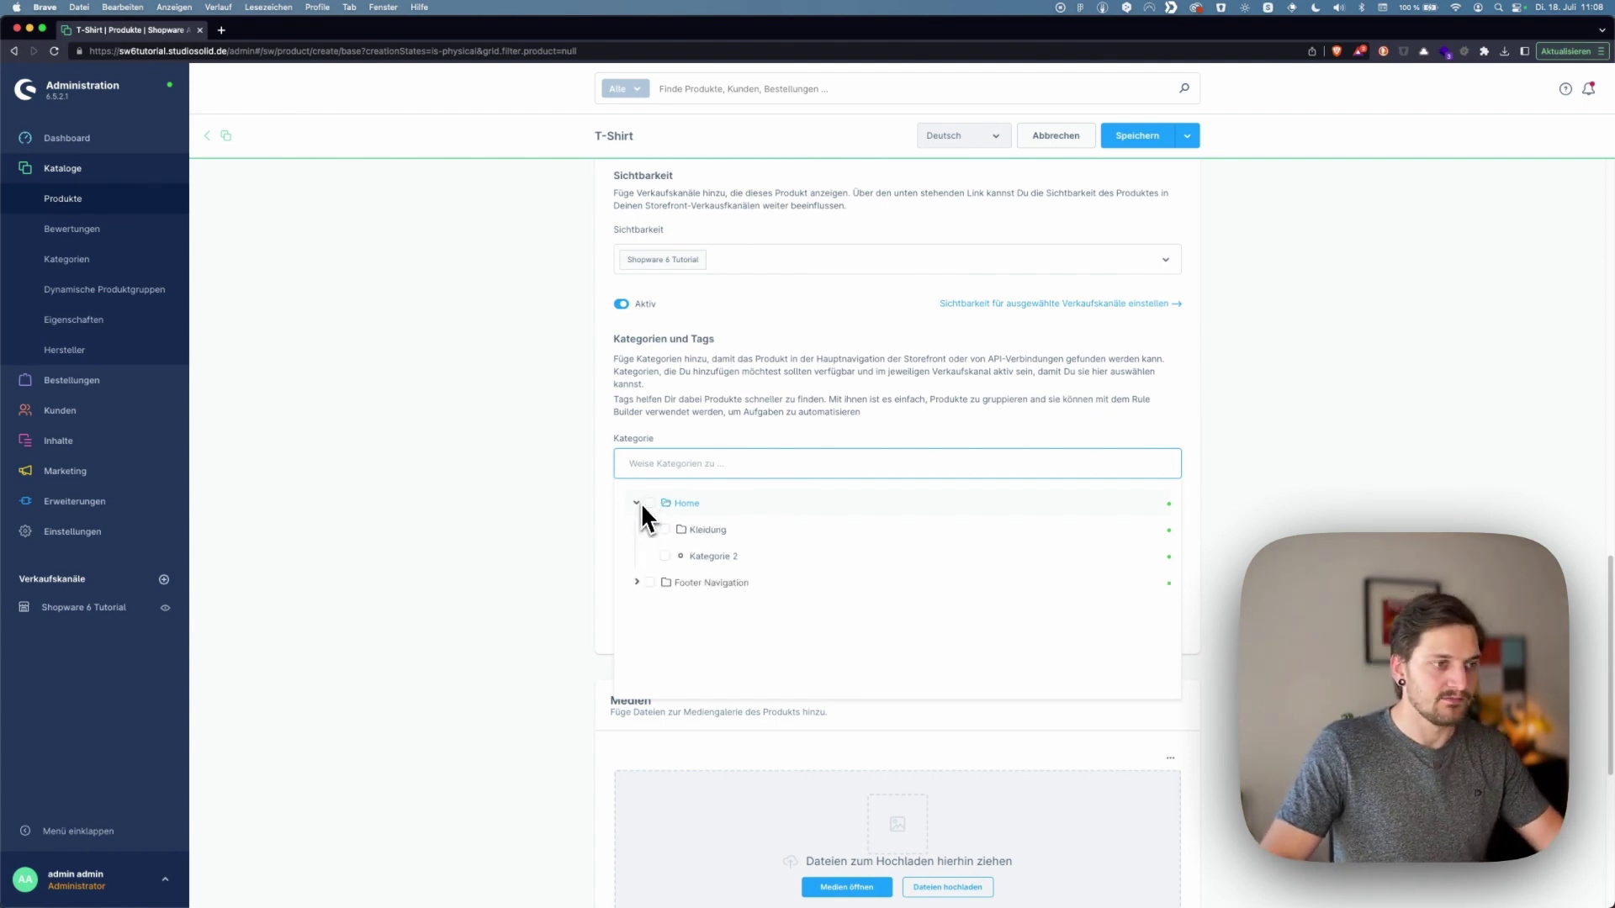
left_click(666, 530)
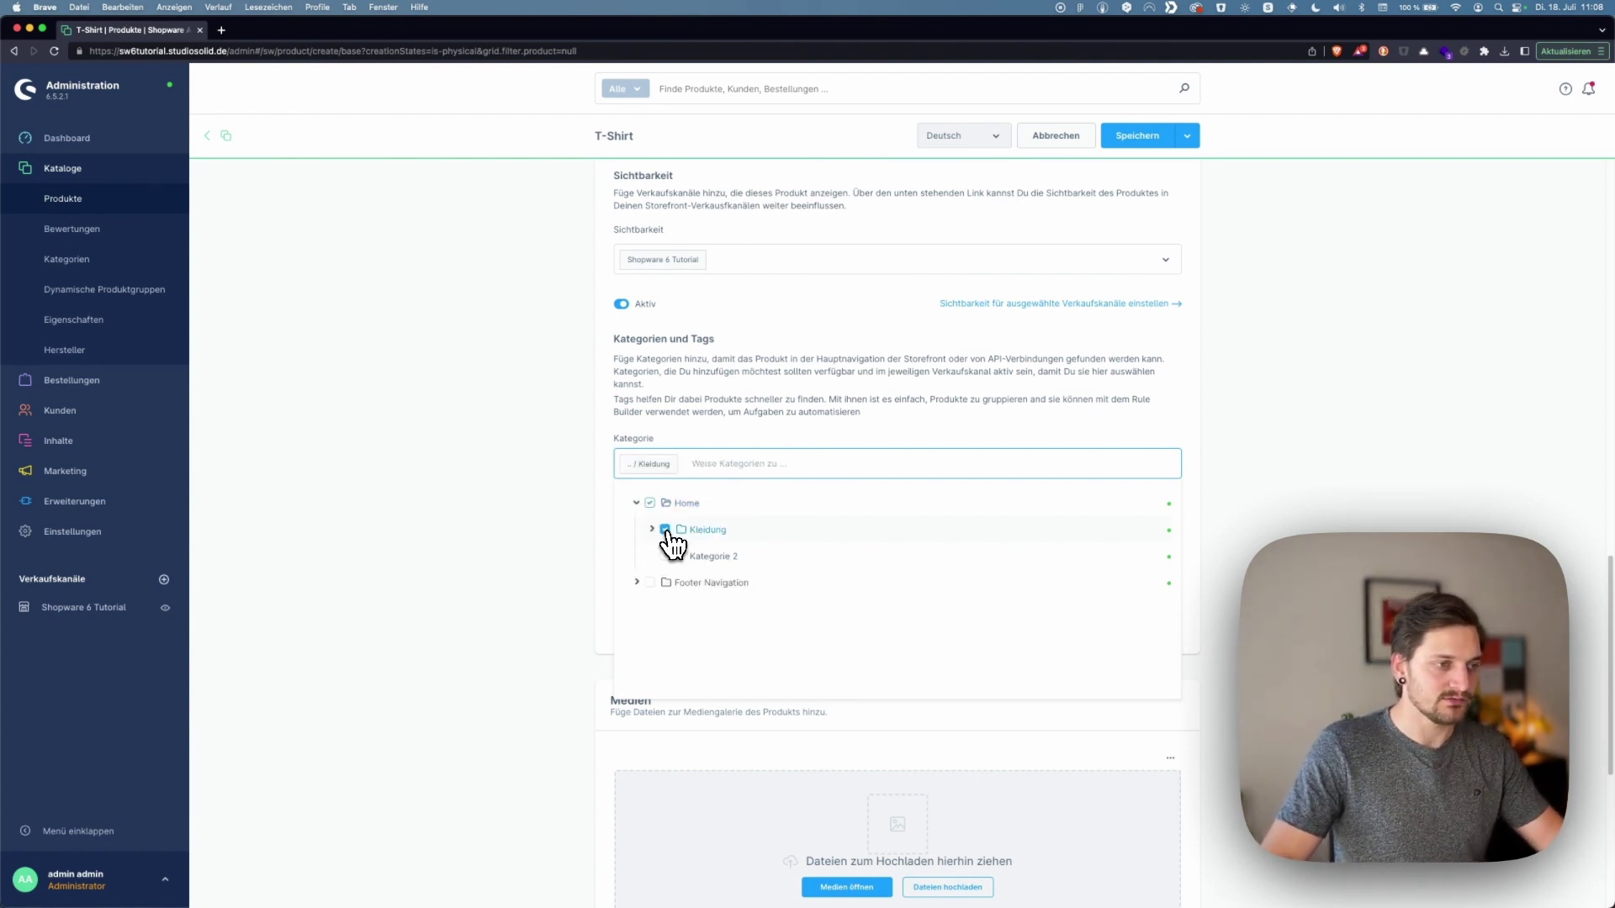
left_click(652, 530)
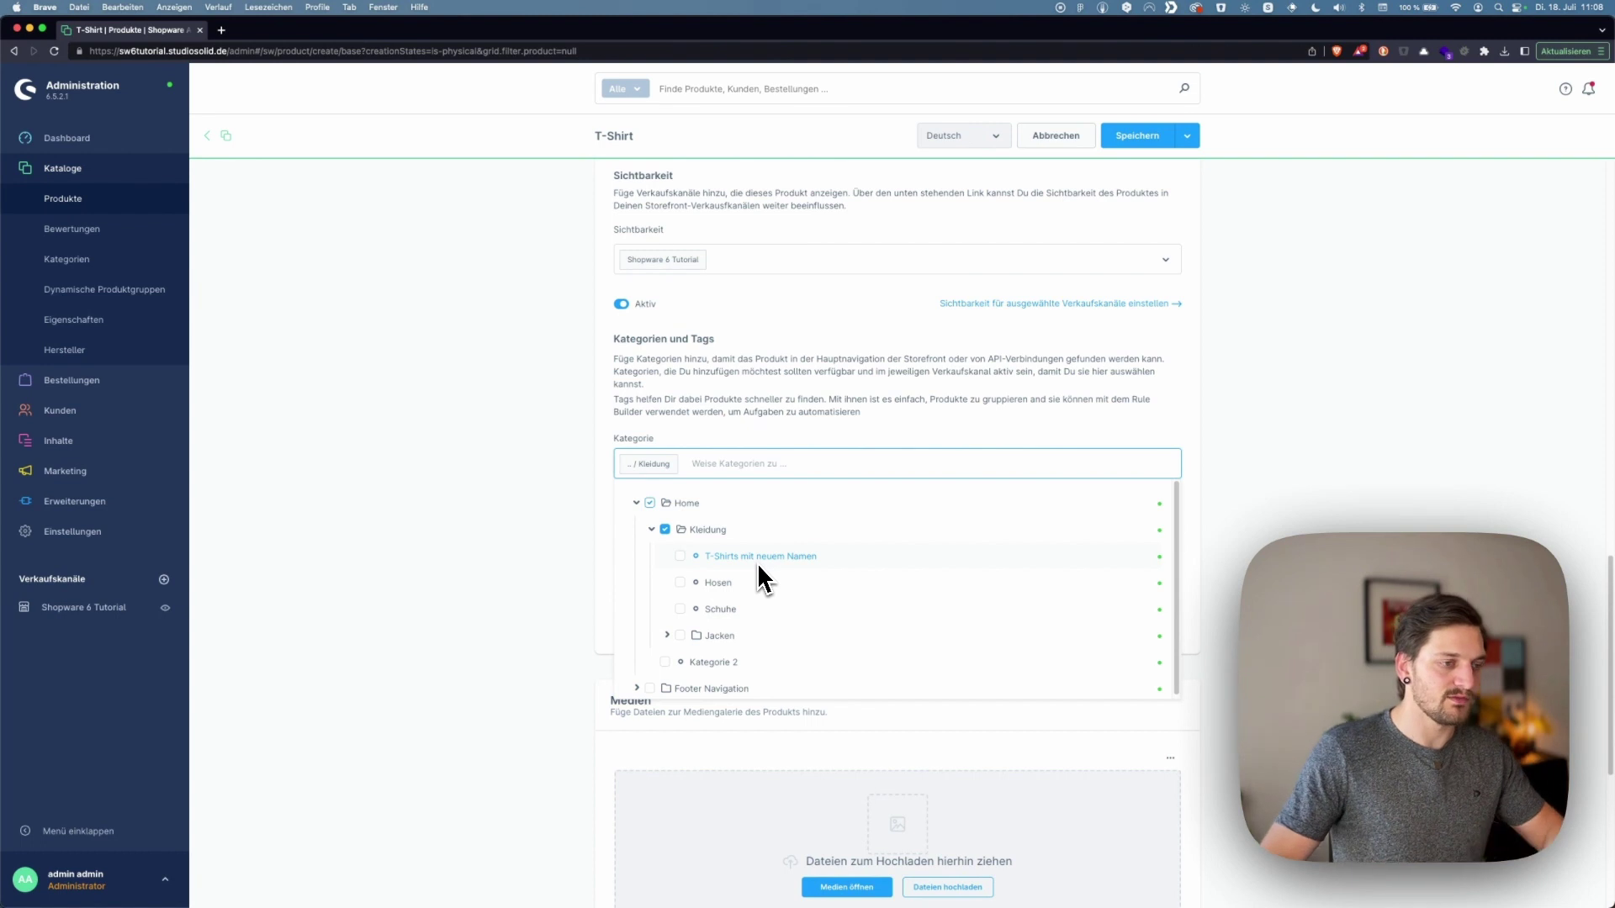
left_click(665, 530)
left_click(681, 556)
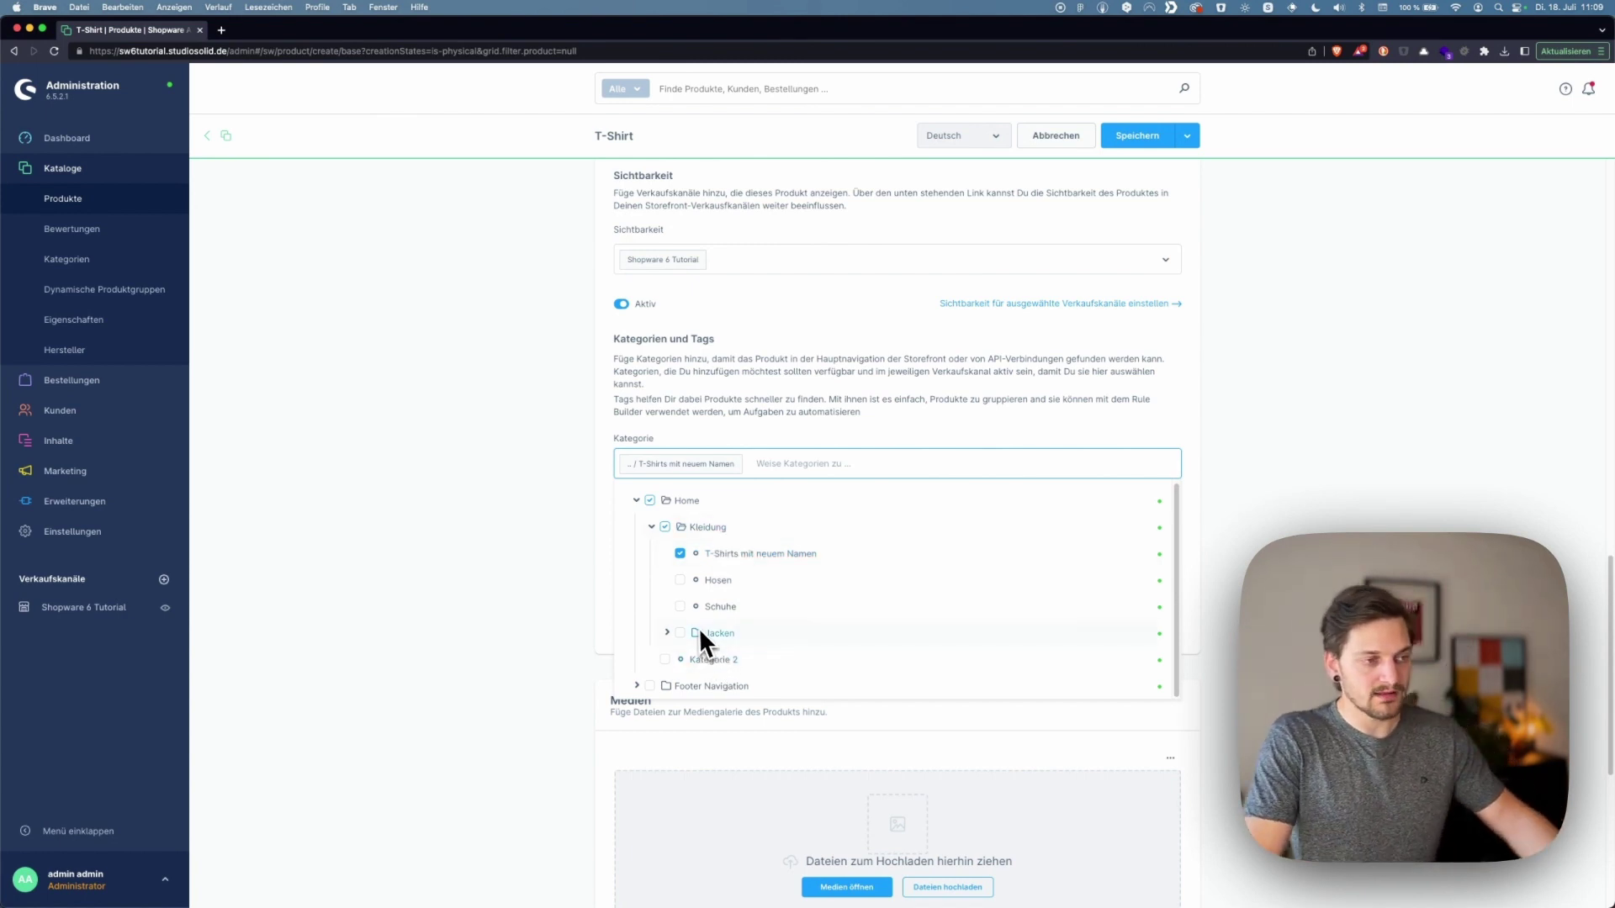
Try Schuhe as an additional category for the T-Shirt, remove it again, and re-expand the category tree down to Kleidung
left_click(681, 609)
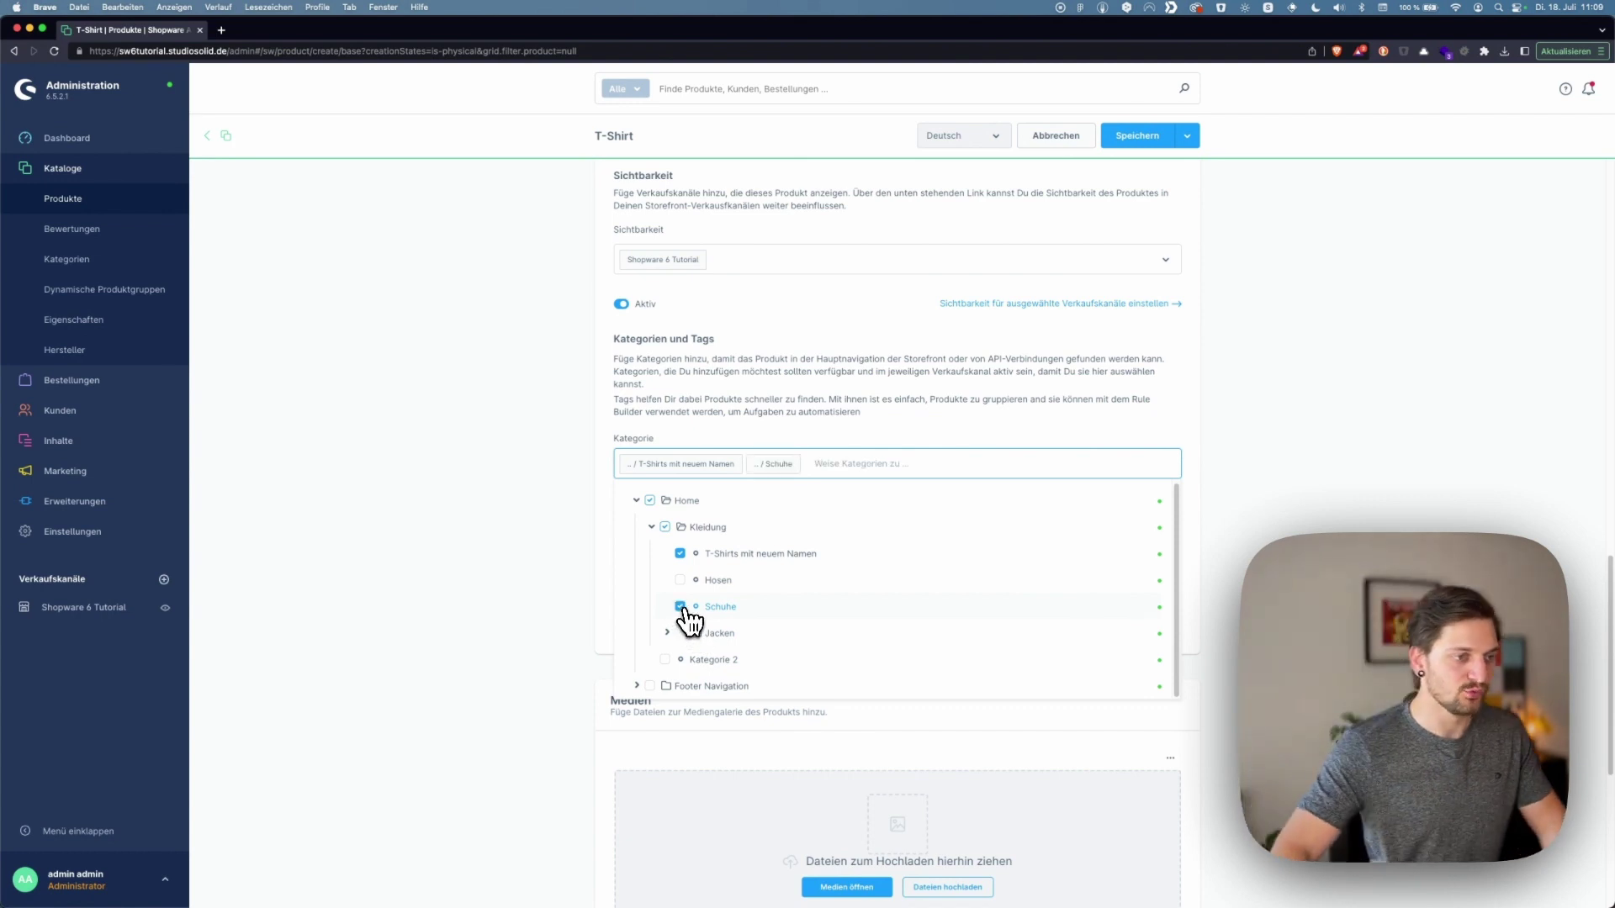
left_click(682, 604)
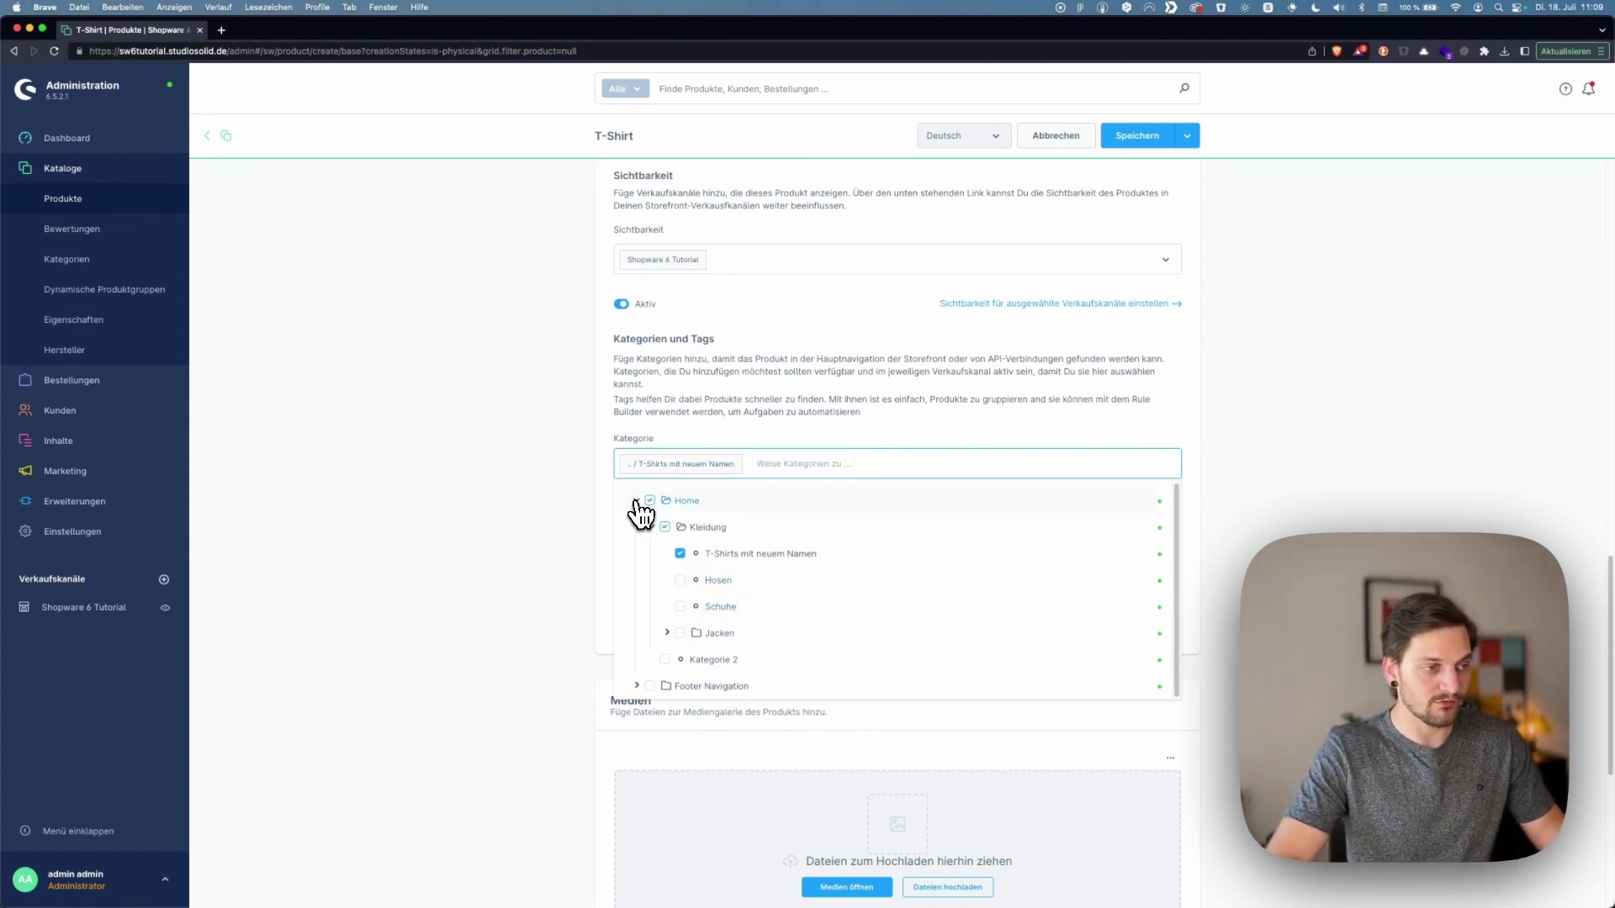
left_click(636, 501)
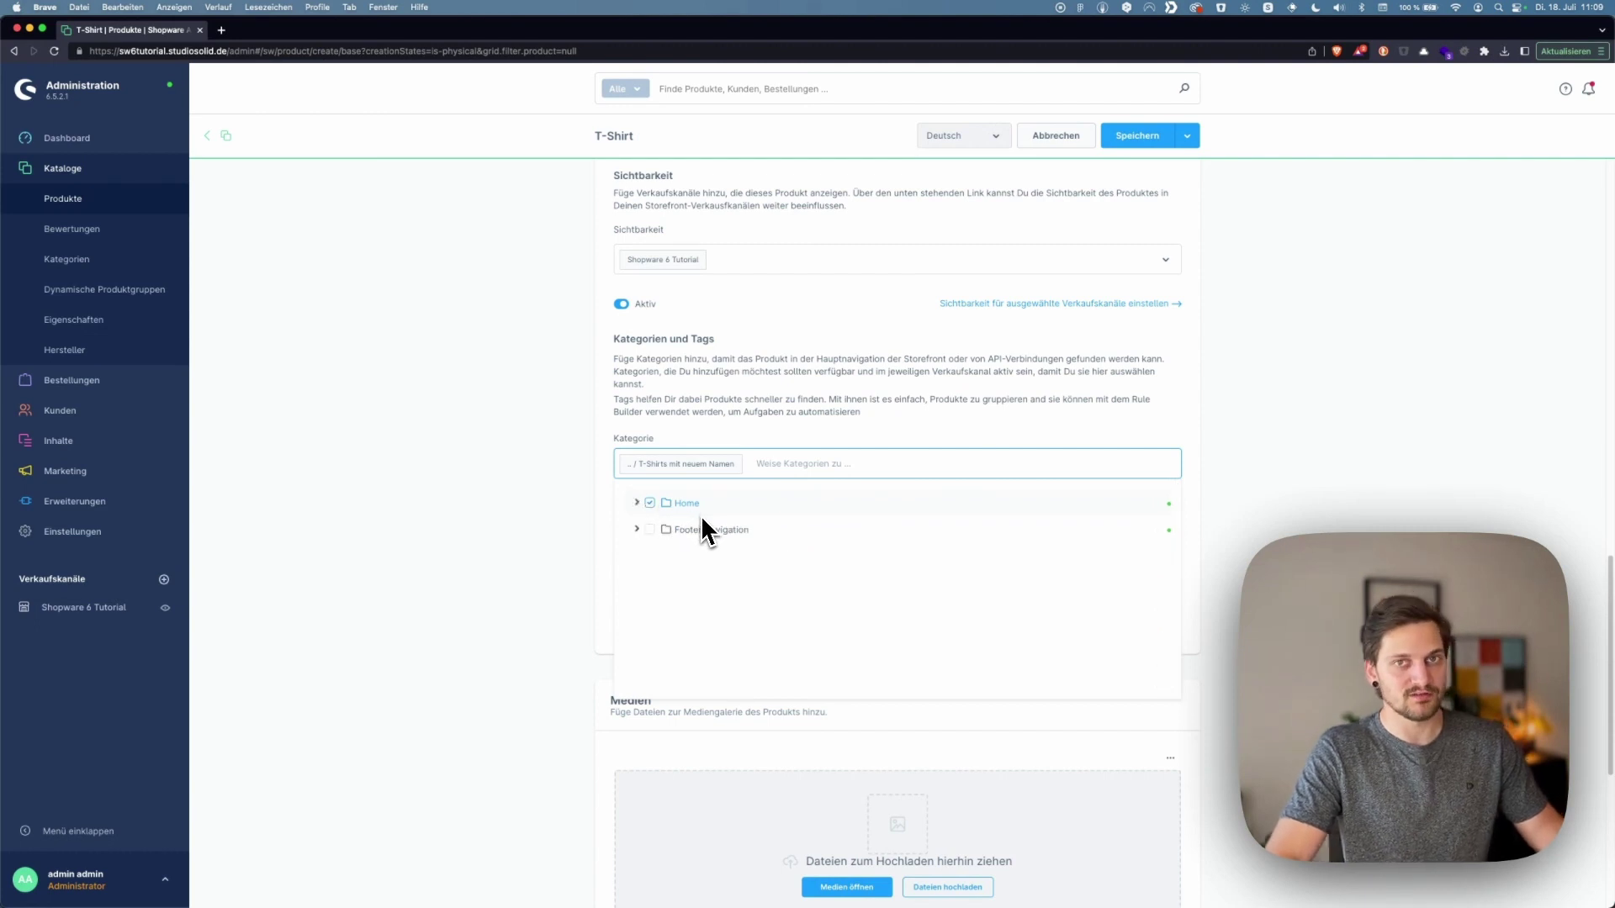
left_click(637, 502)
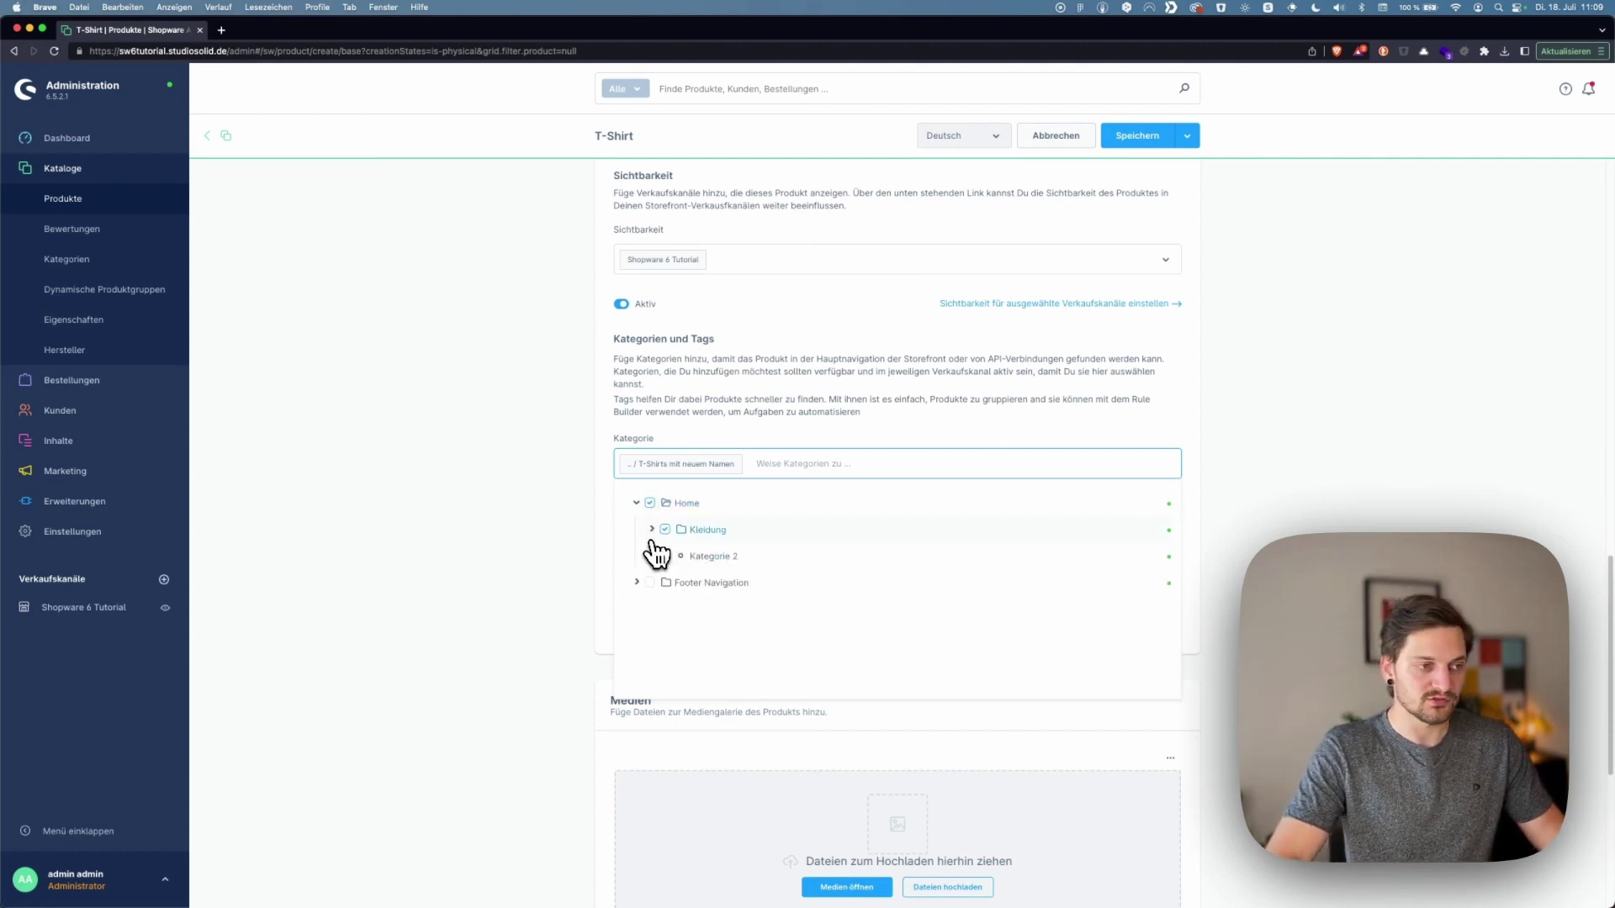
left_click(652, 530)
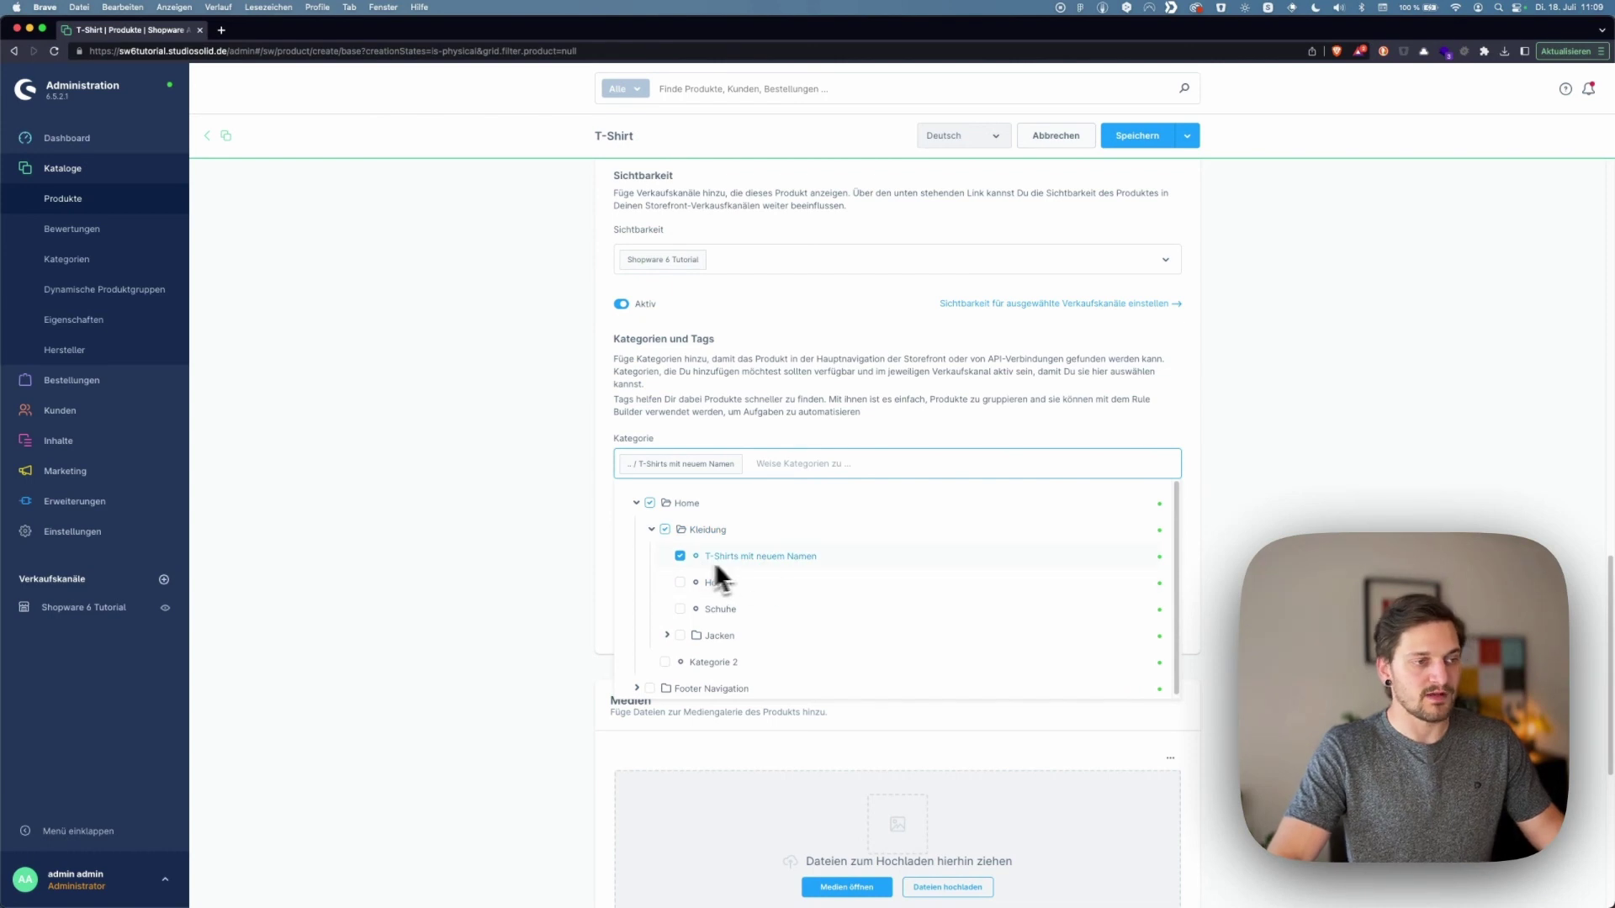
left_click(899, 441)
Examine the T-Shirt's Tags and Such-Schlagwörter fields and compare them with the text in its name and description
scroll(942, 441, "down", 2)
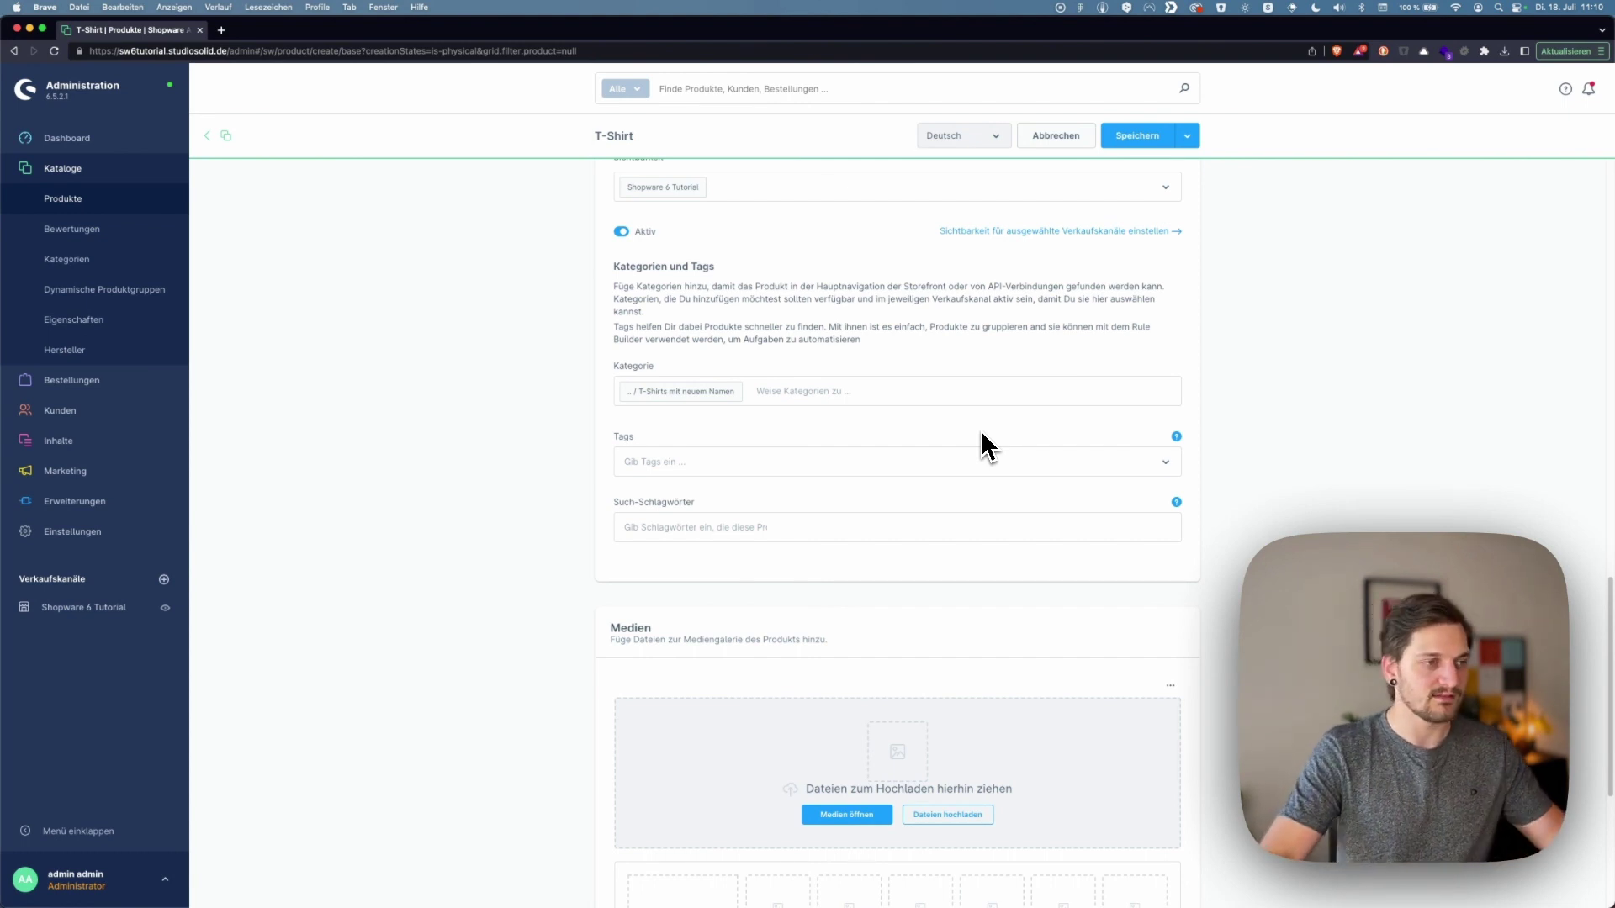
scroll(981, 430, "down", 2)
left_click(793, 459)
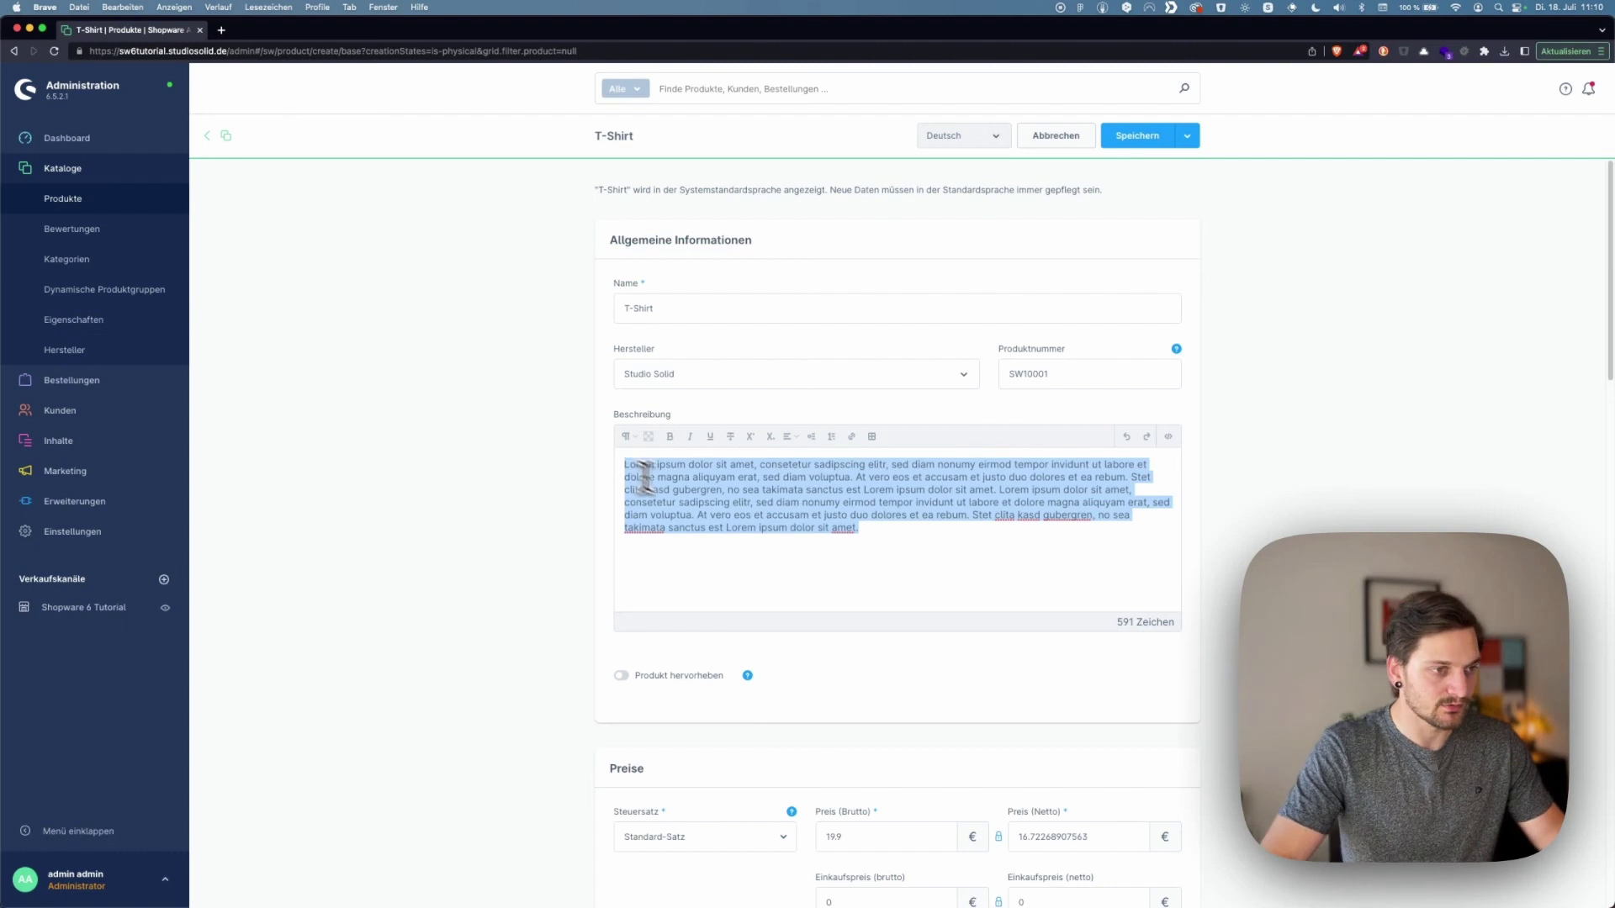
left_click(944, 534)
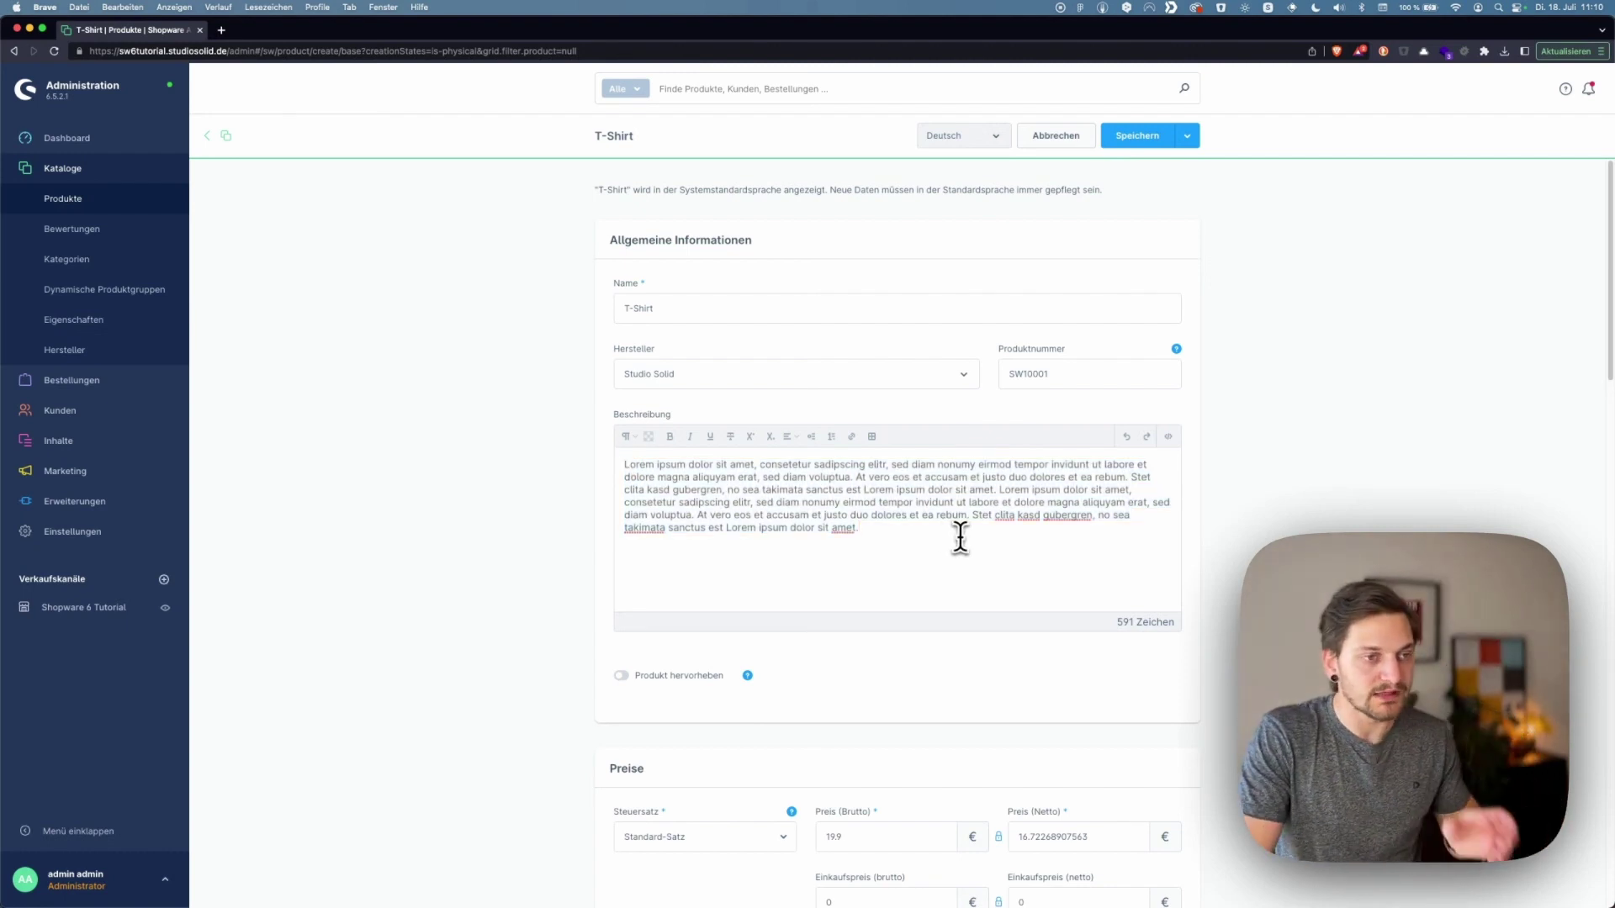
triple_click(654, 310)
scroll(833, 589, "down", 10)
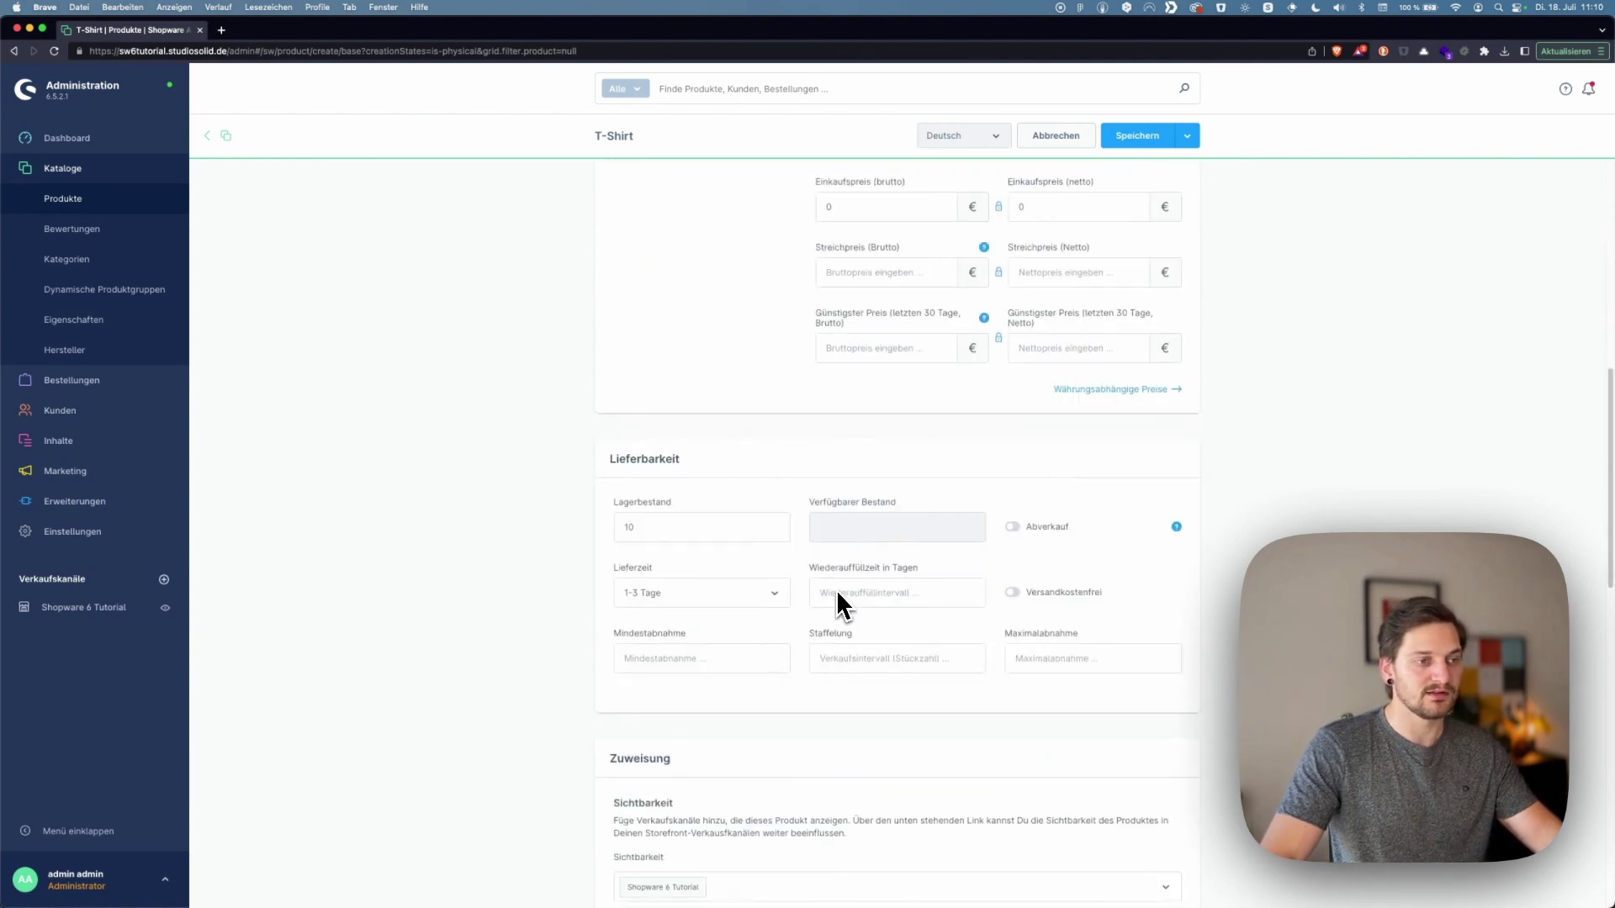
scroll(838, 594, "down", 9)
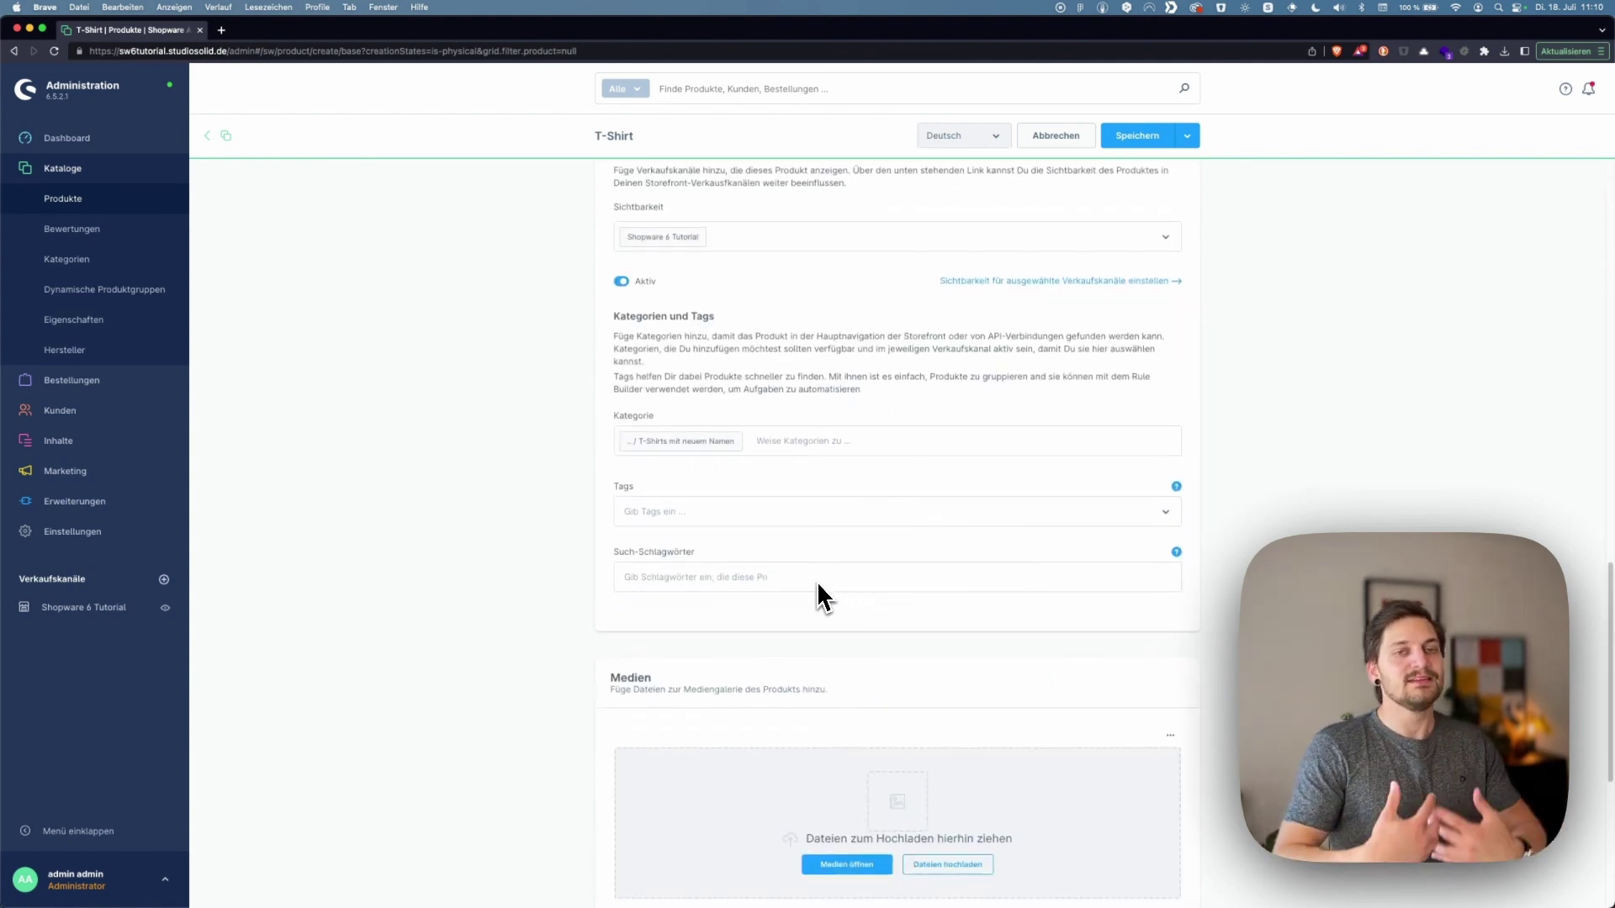
left_click(816, 581)
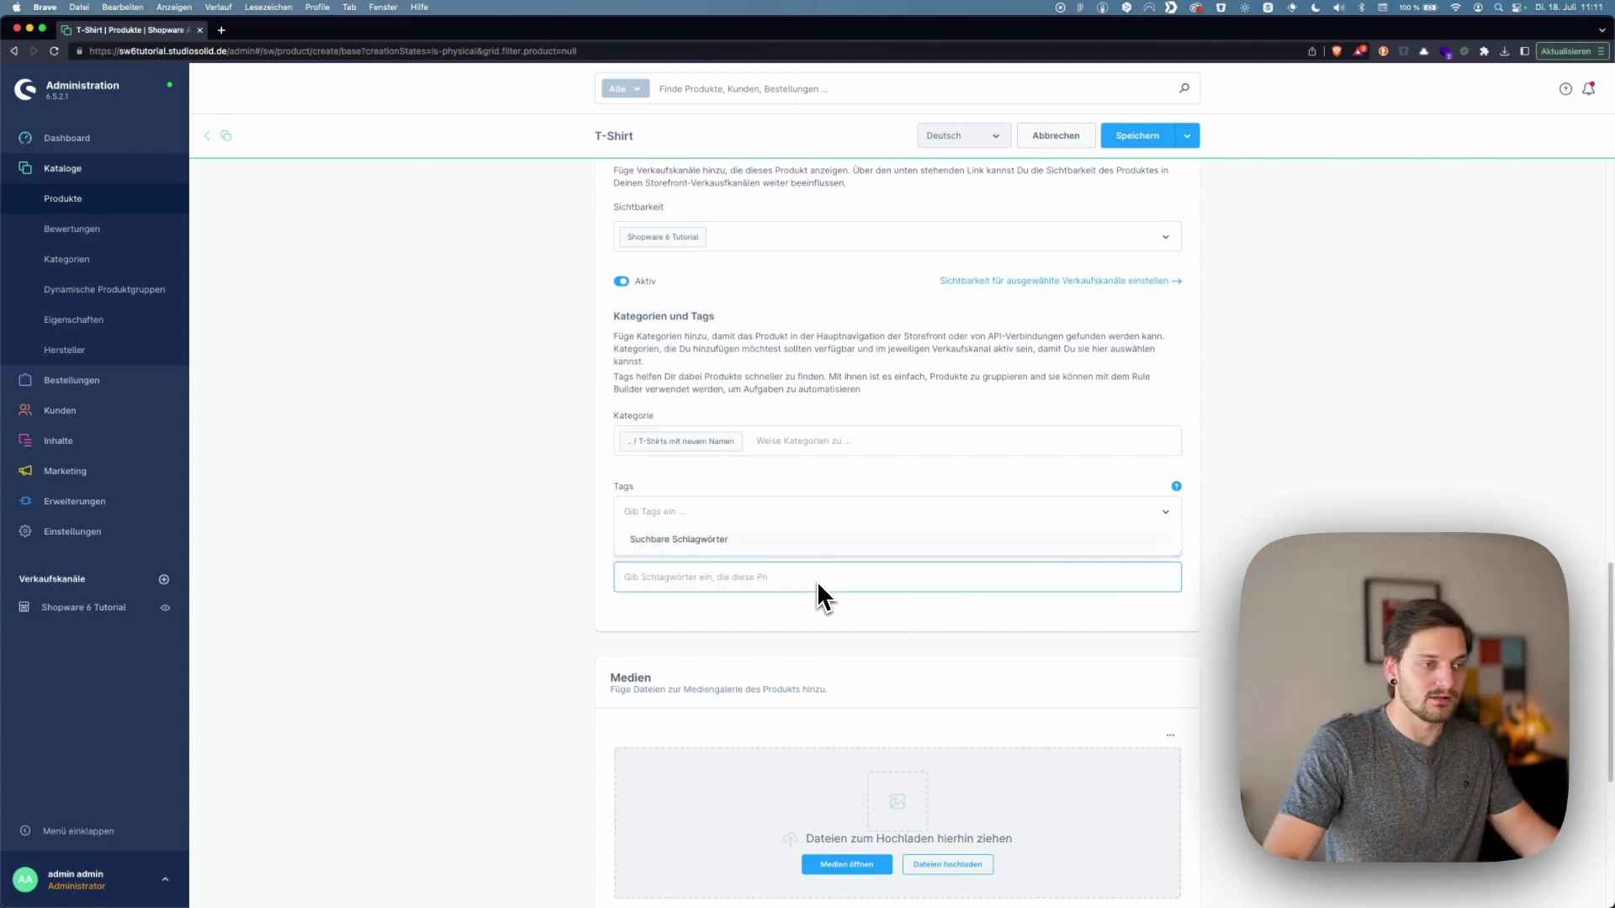
Add the photo of the woman as cover and two landscape photos to the T-Shirt's Medien gallery
scroll(832, 559, "down", 5)
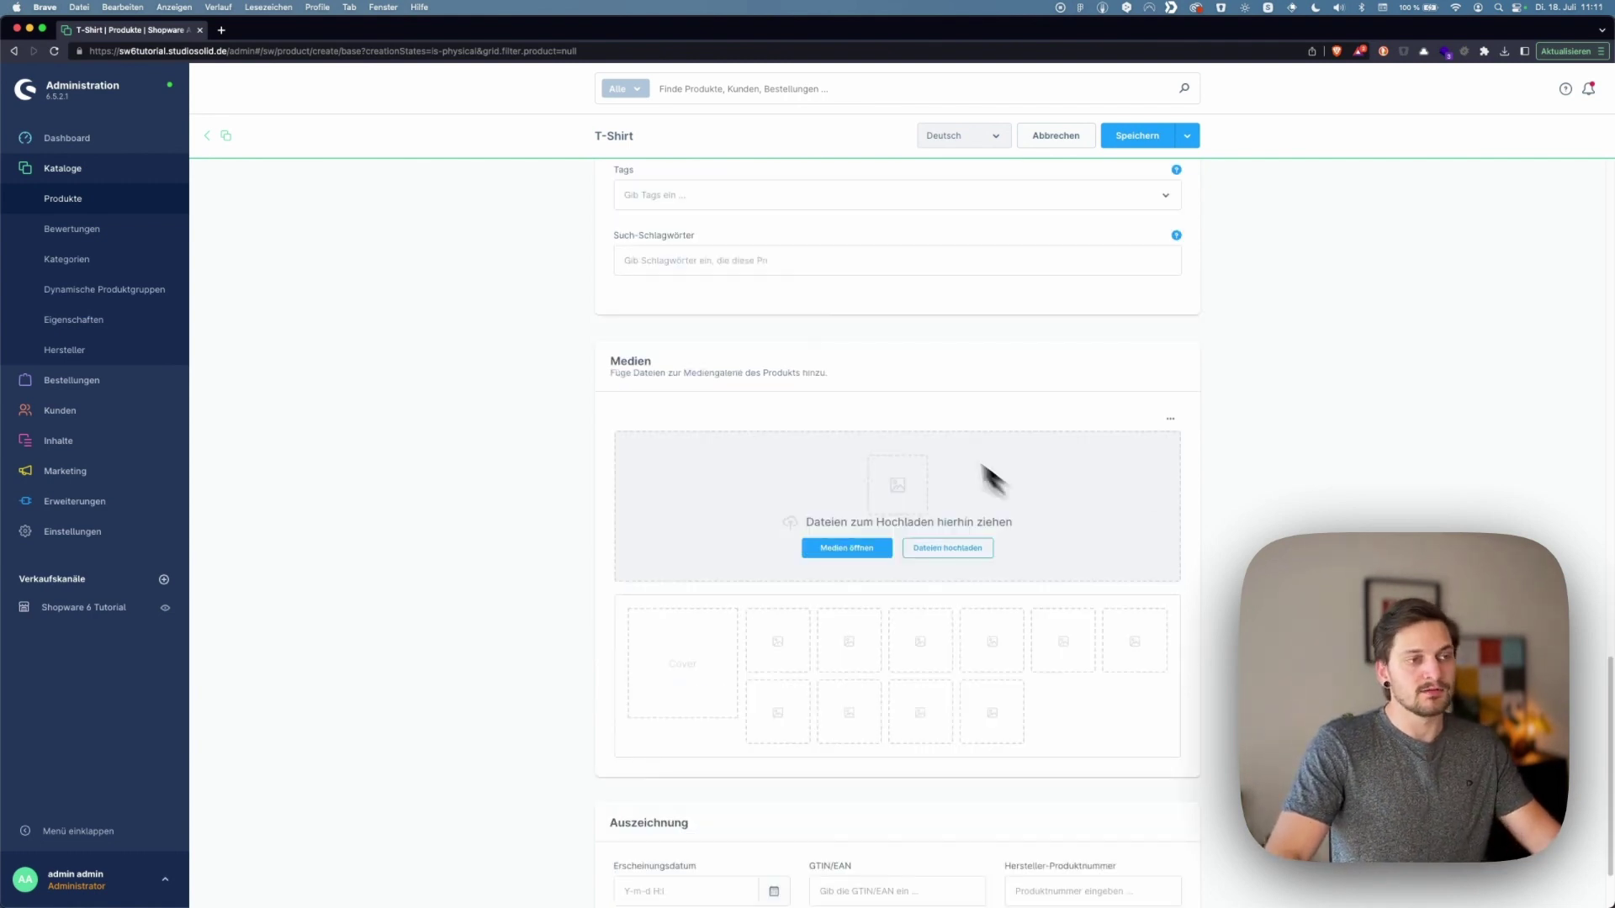
scroll(869, 522, "down", 1)
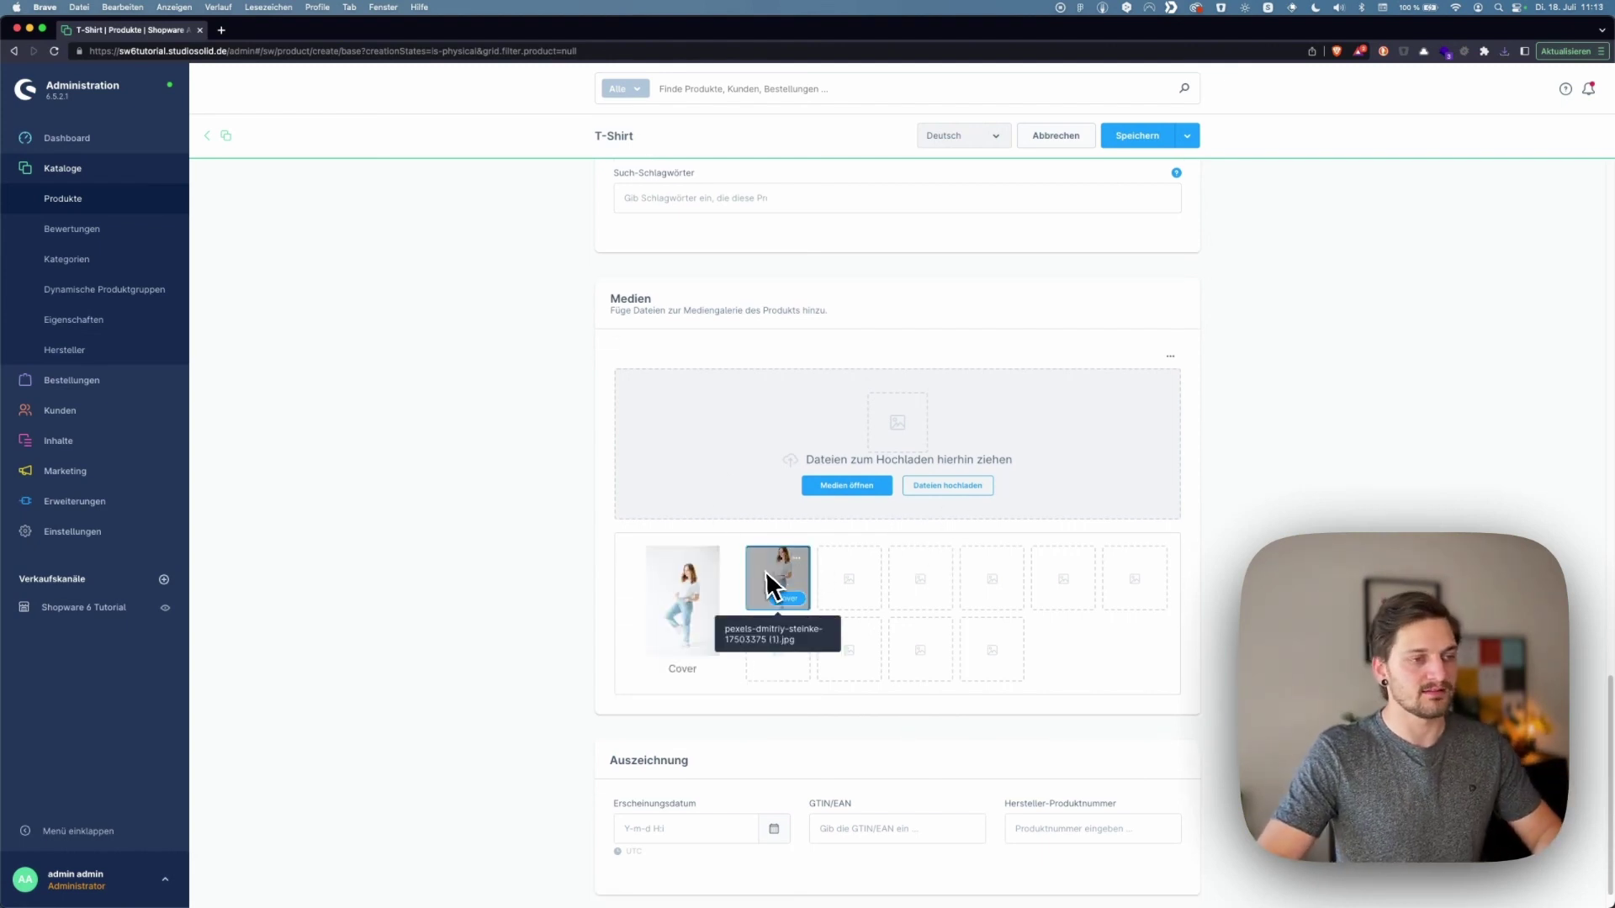
scroll(837, 508, "down", 1)
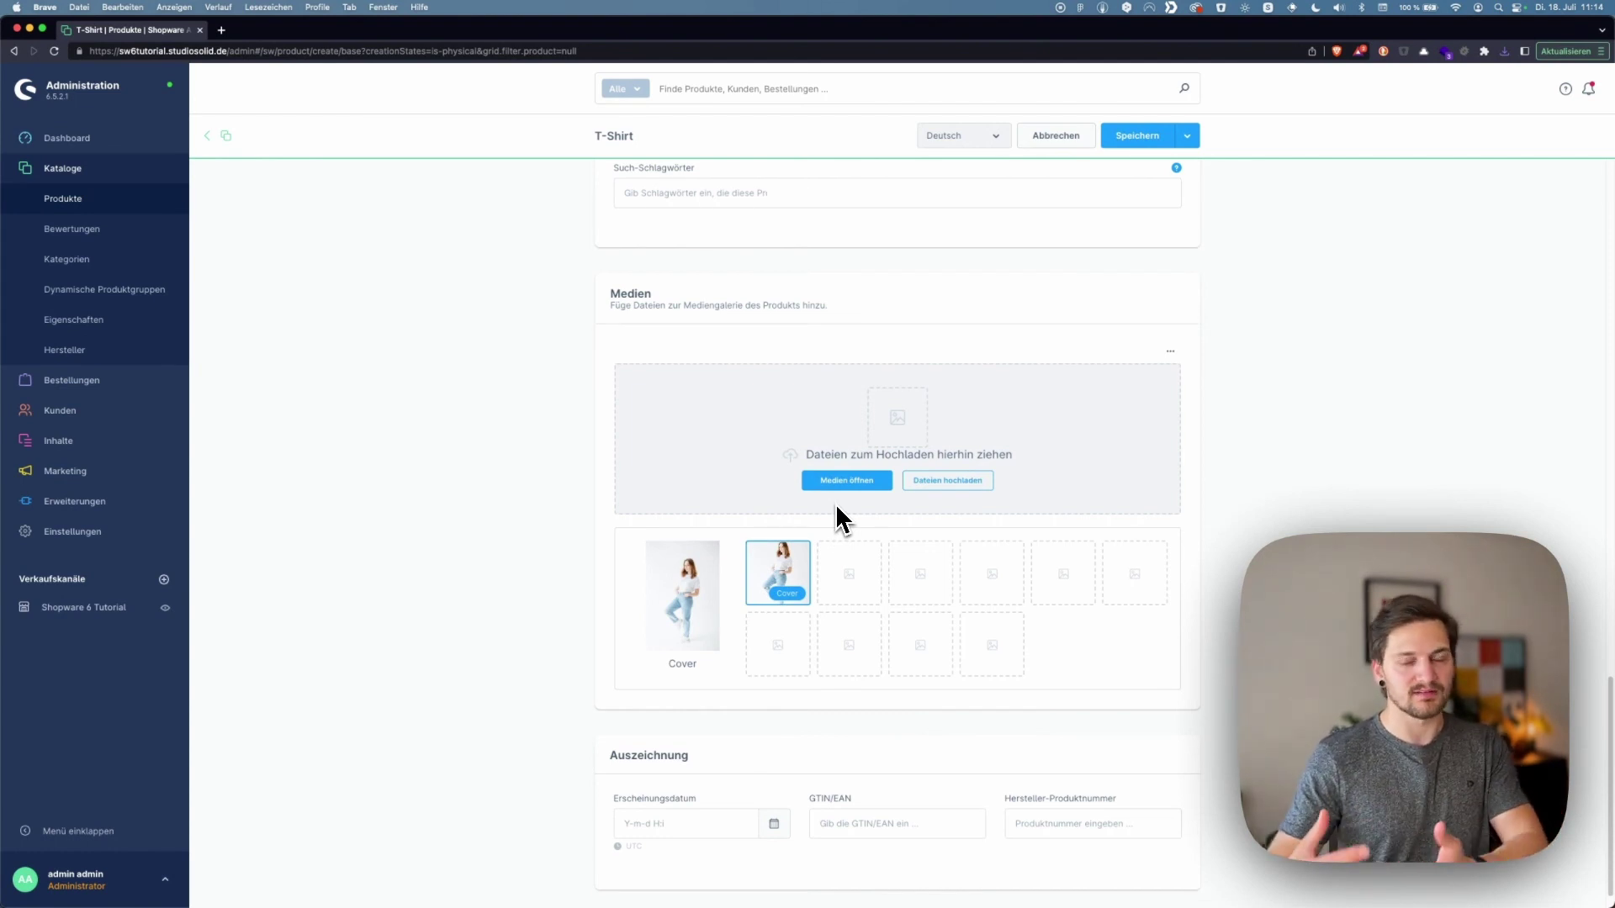
scroll(835, 503, "down", 1)
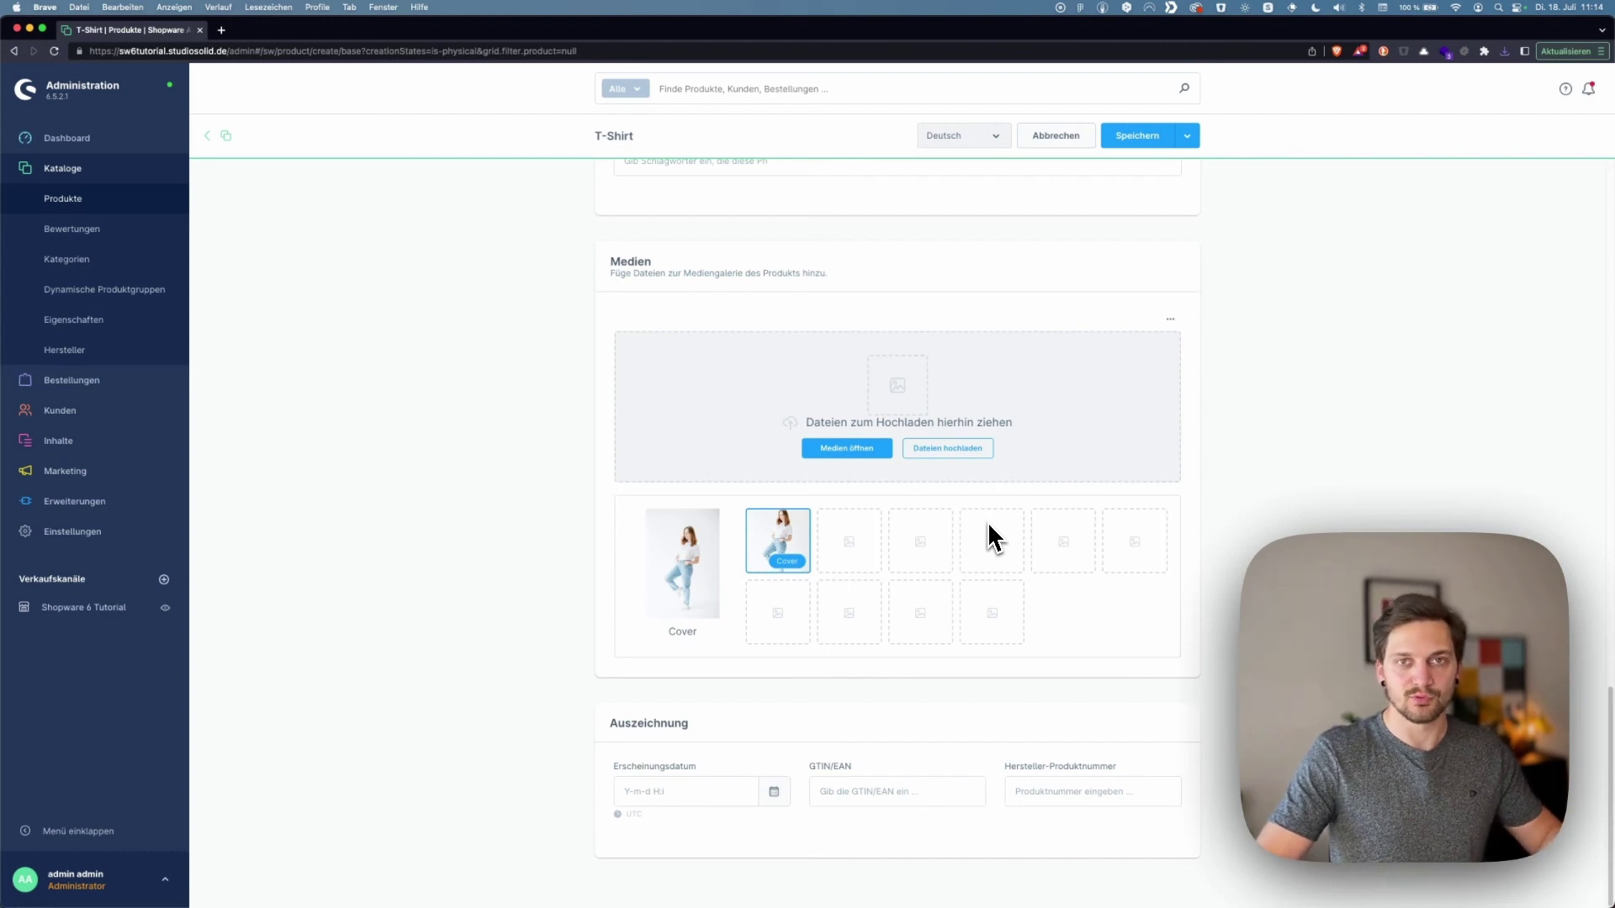
mouse_move(937, 883)
left_click_drag(1125, 889, 980, 443)
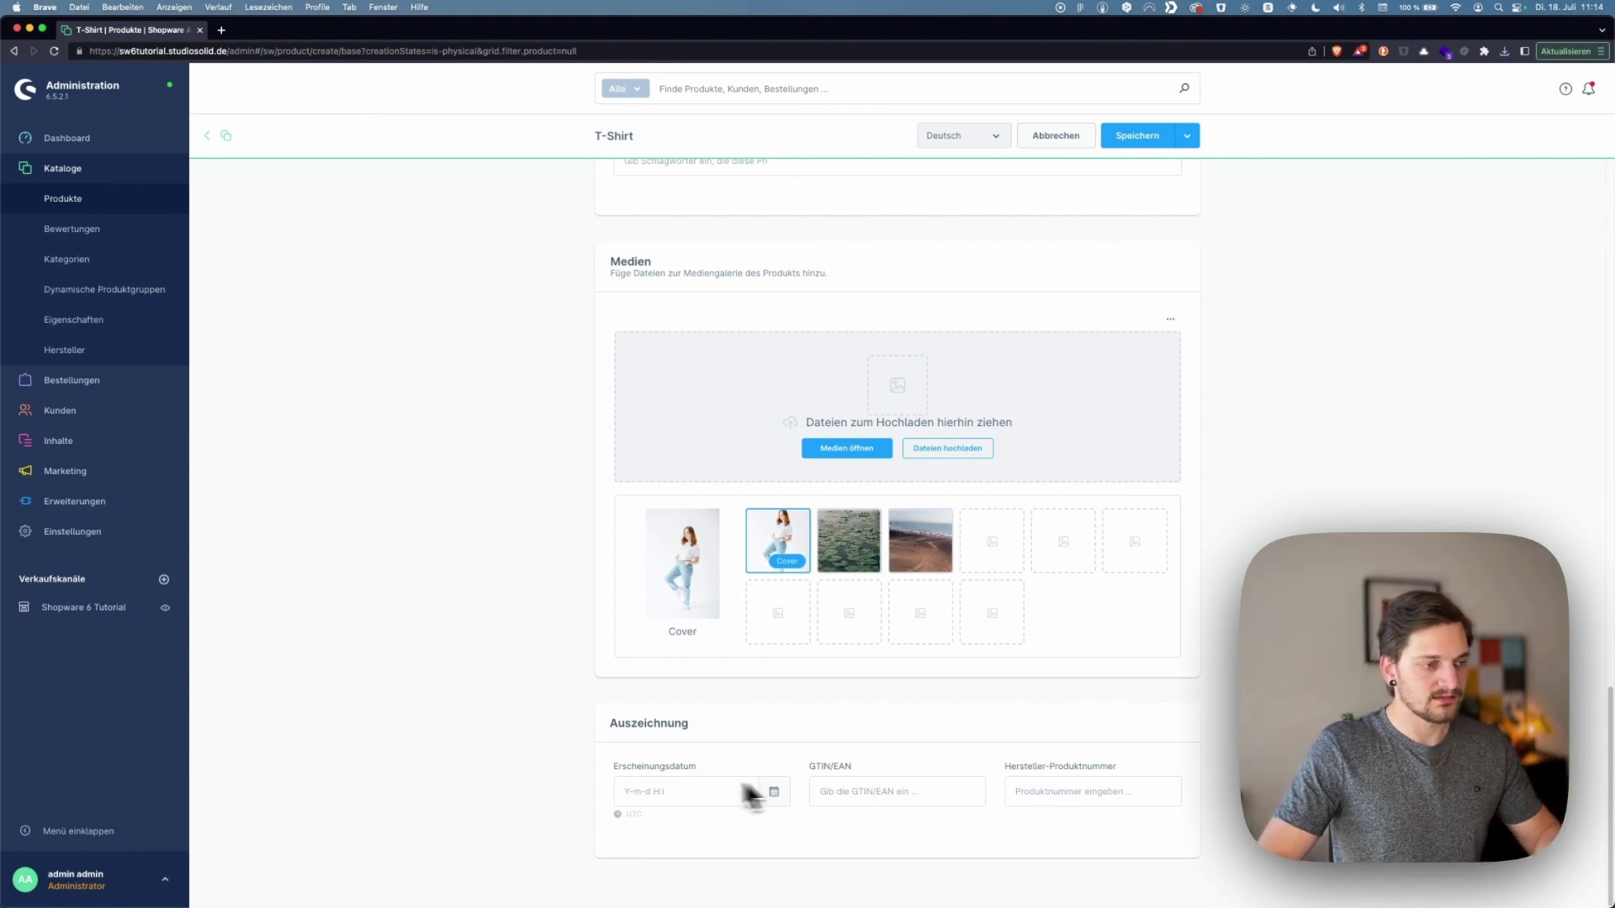
Look at the Erscheinungsdatum calendar and the GTIN/EAN and Hersteller-Produktnummer fields under Auszeichnung without entering values
left_click(685, 792)
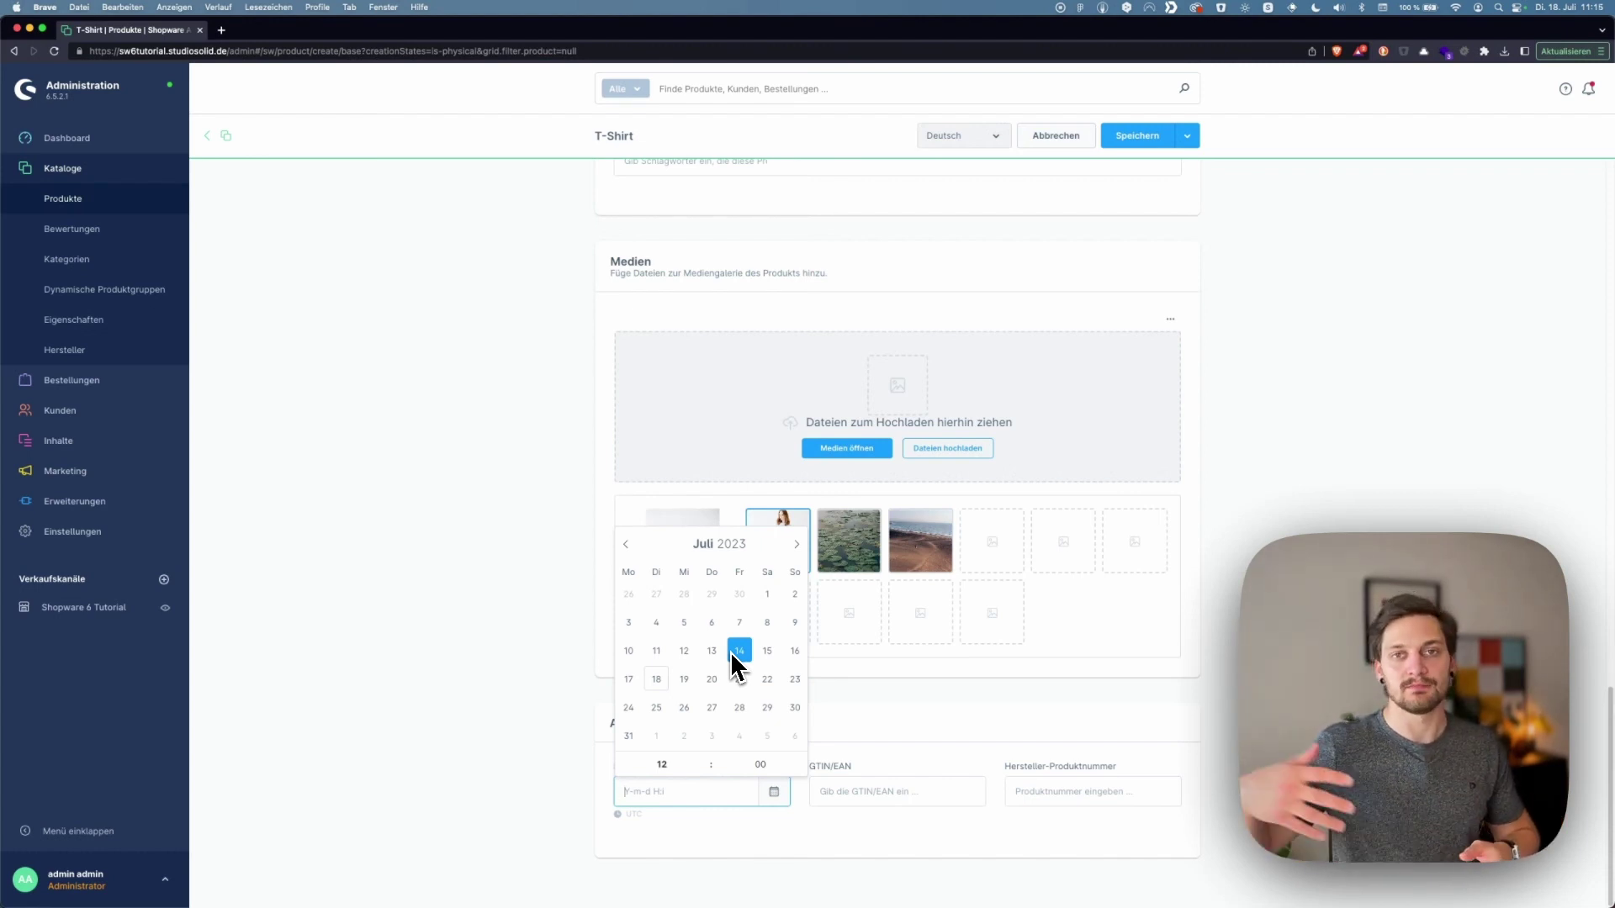
left_click(874, 795)
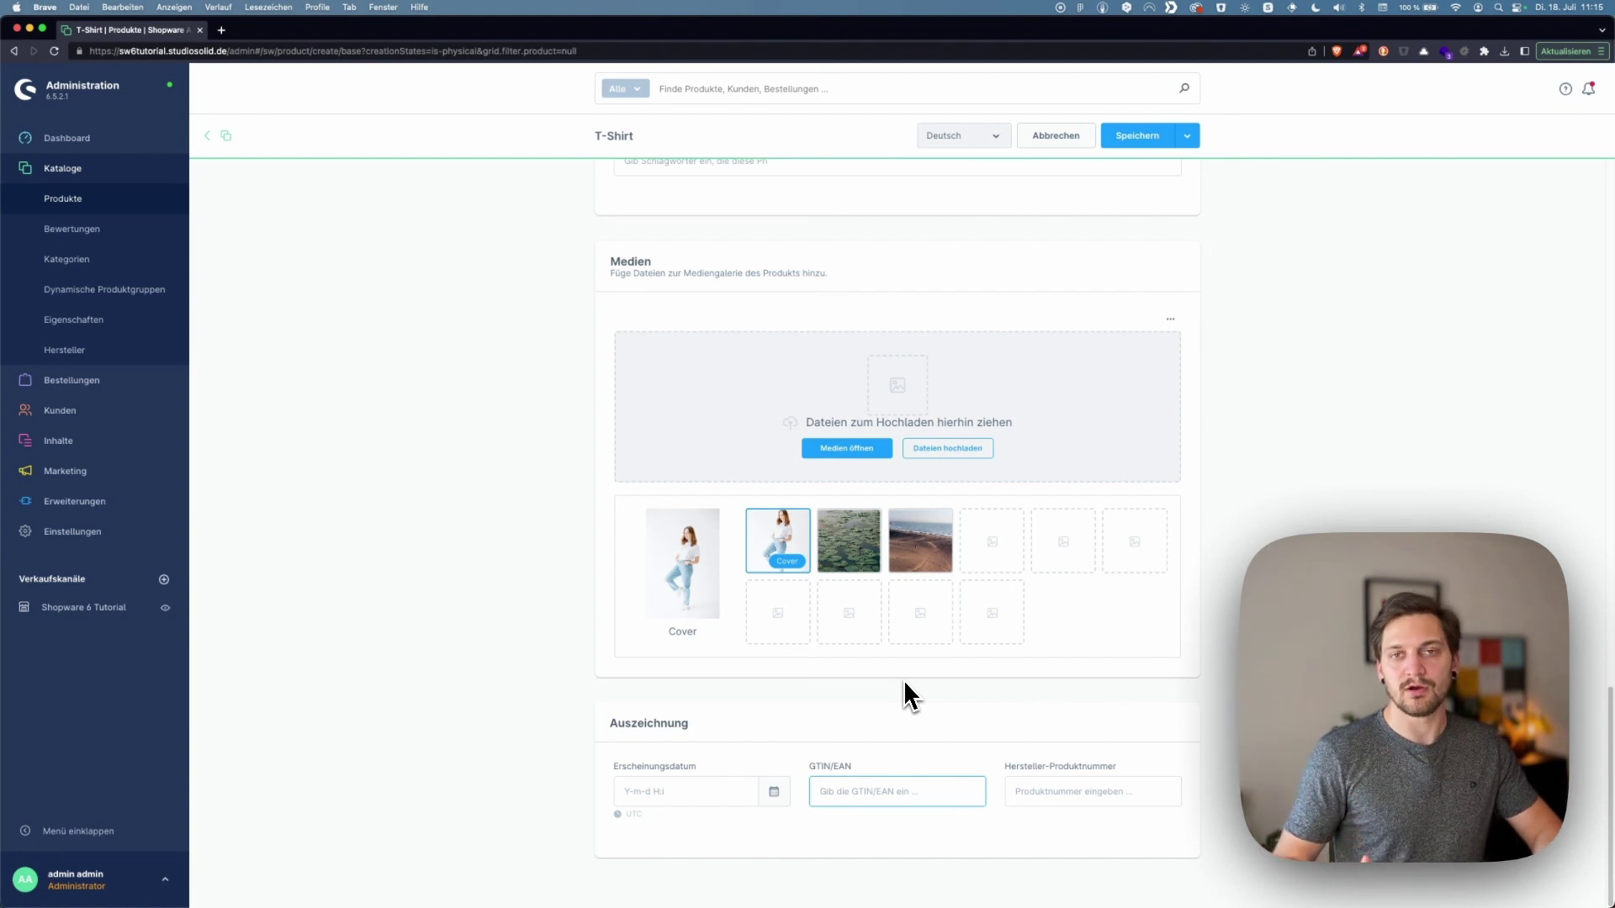
left_click(1065, 794)
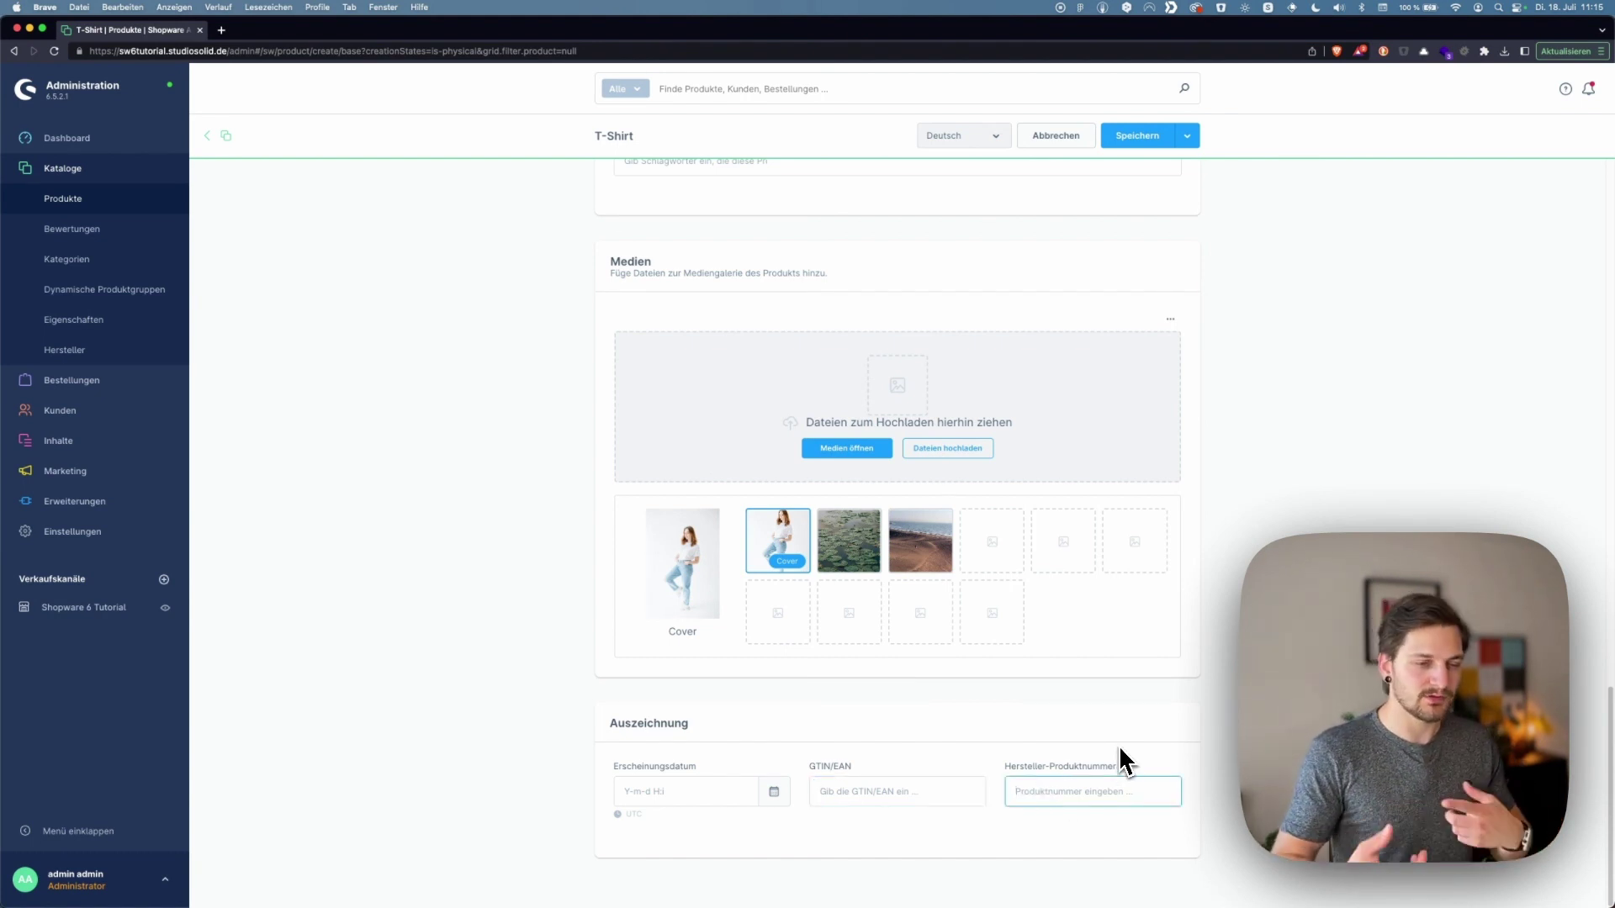
Compare the shop's own Produktnummer in Allgemeine Informationen with the Hersteller-Produktnummer field under Auszeichnung
scroll(1139, 760, "up", 15)
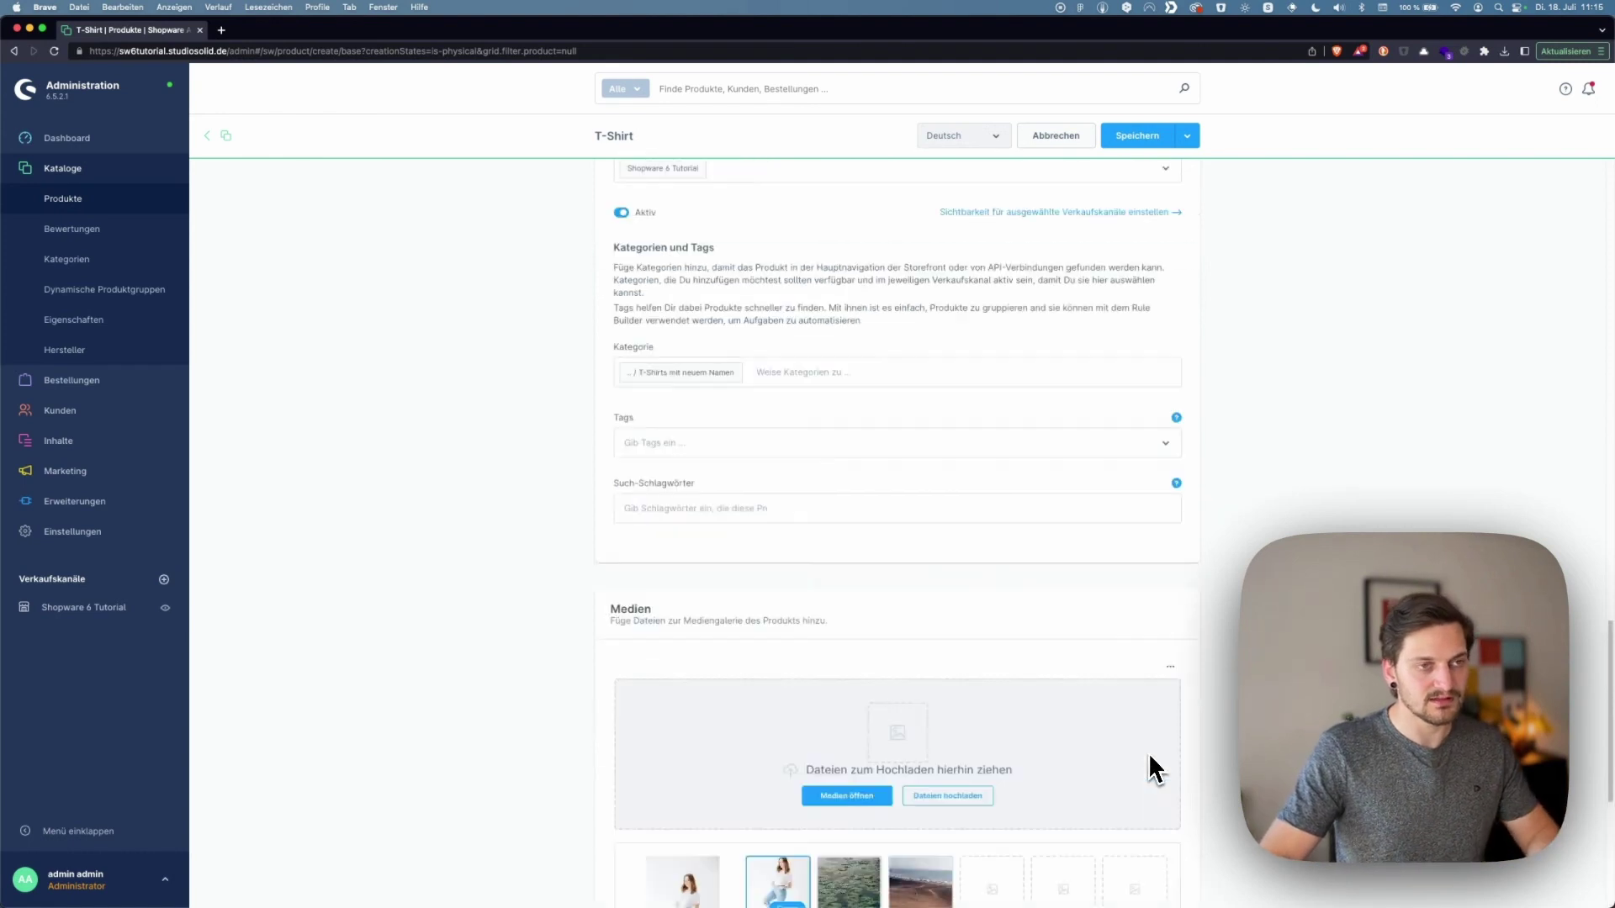
left_click(1065, 383)
key("super+a")
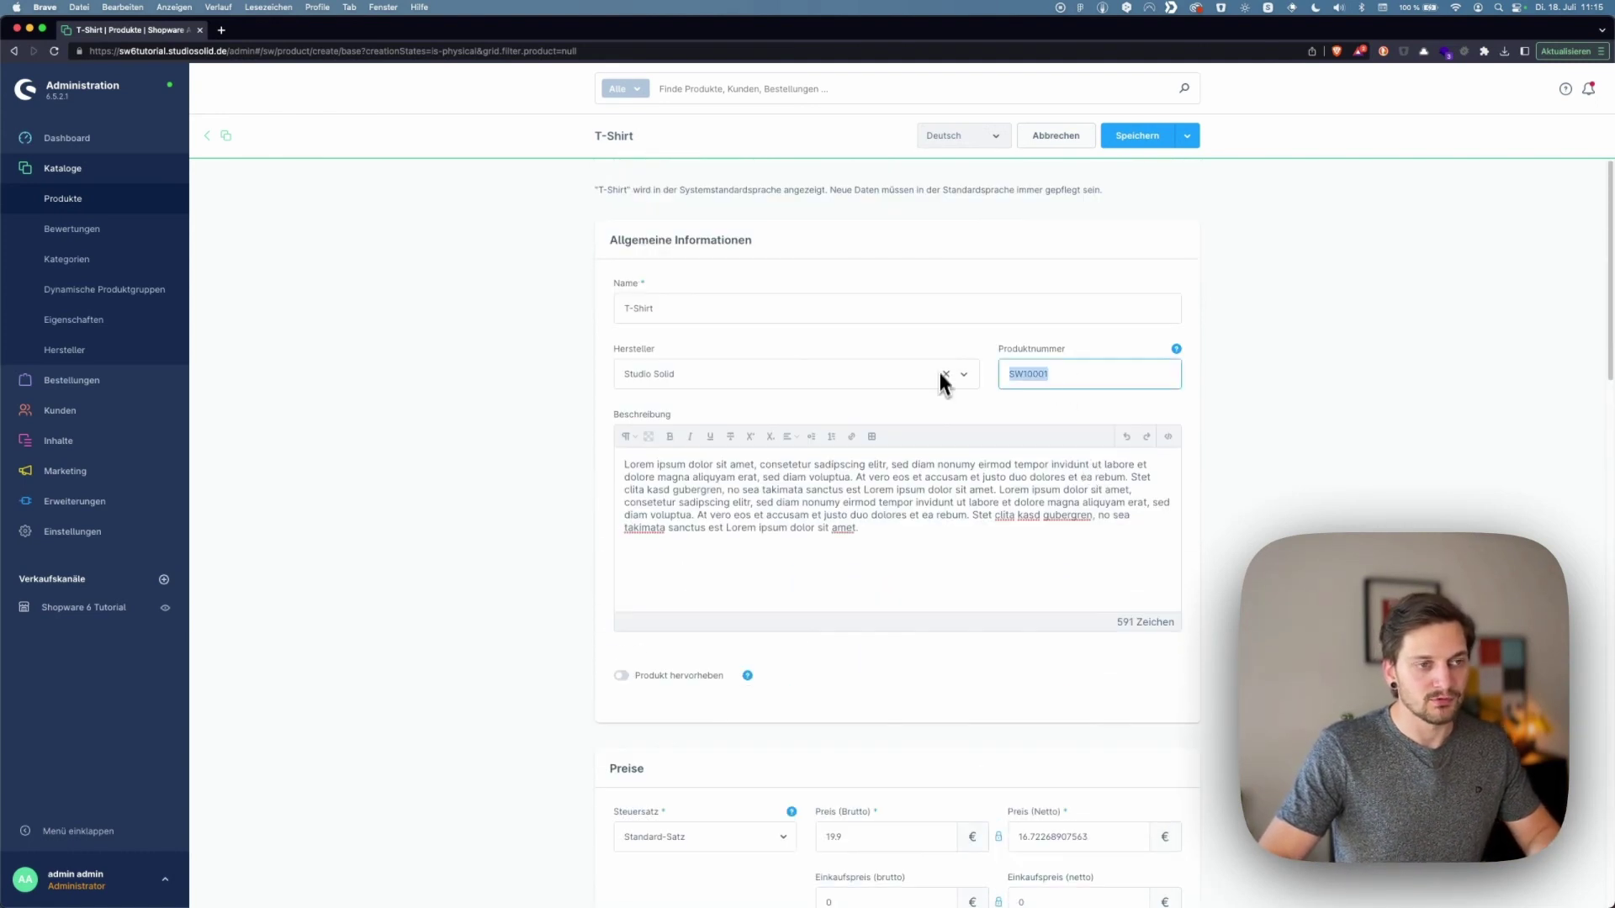
left_click(1320, 391)
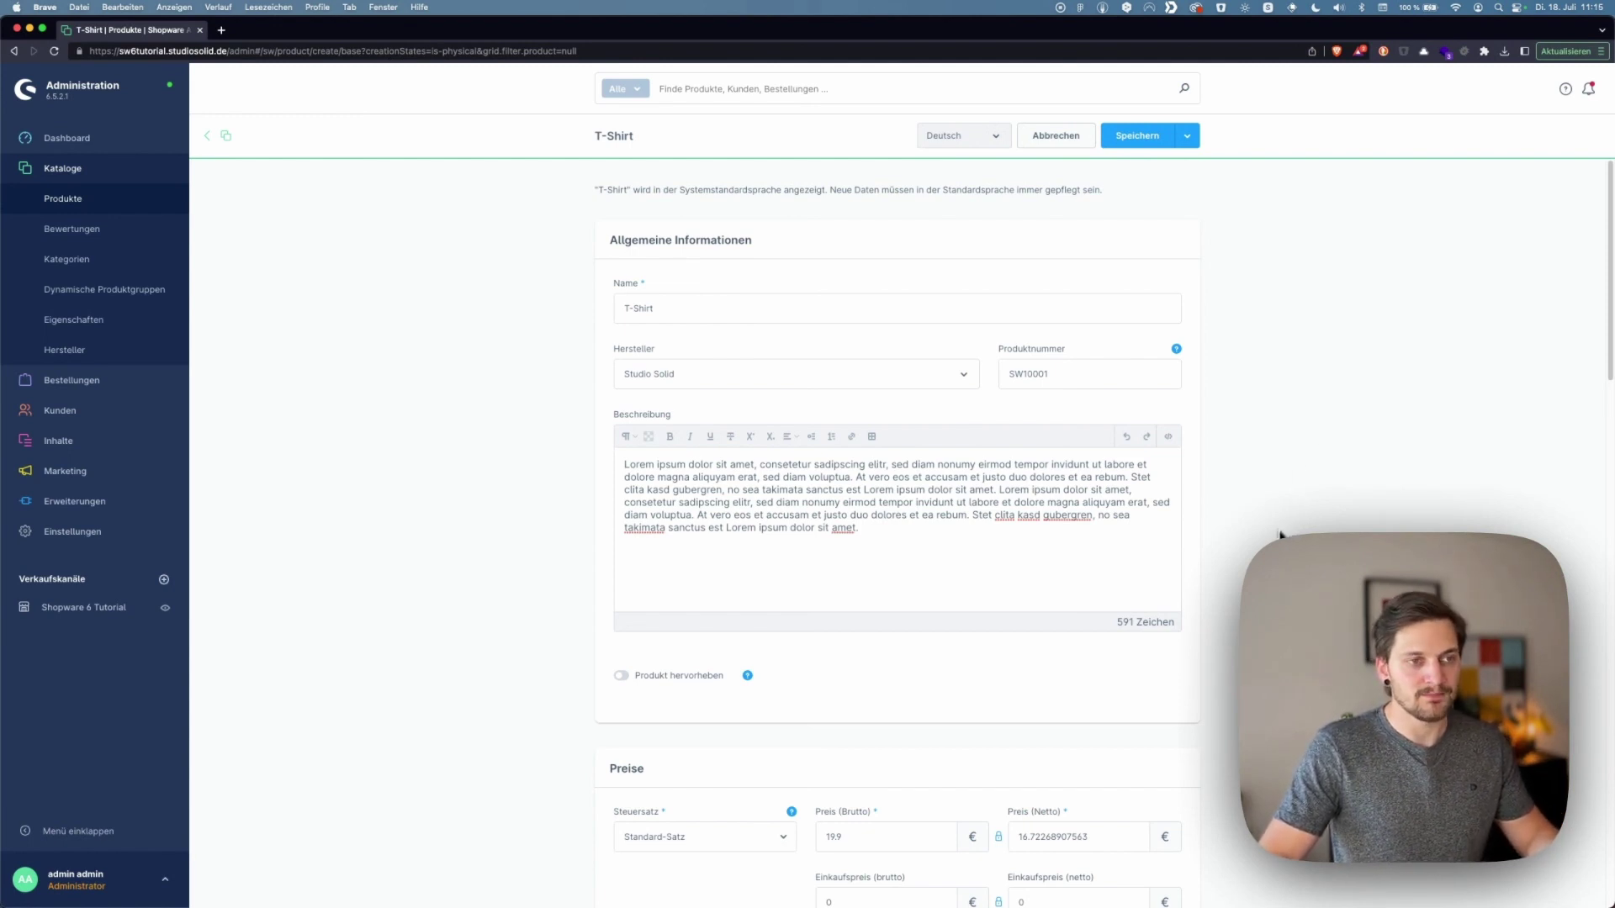
scroll(1304, 538, "down", 15)
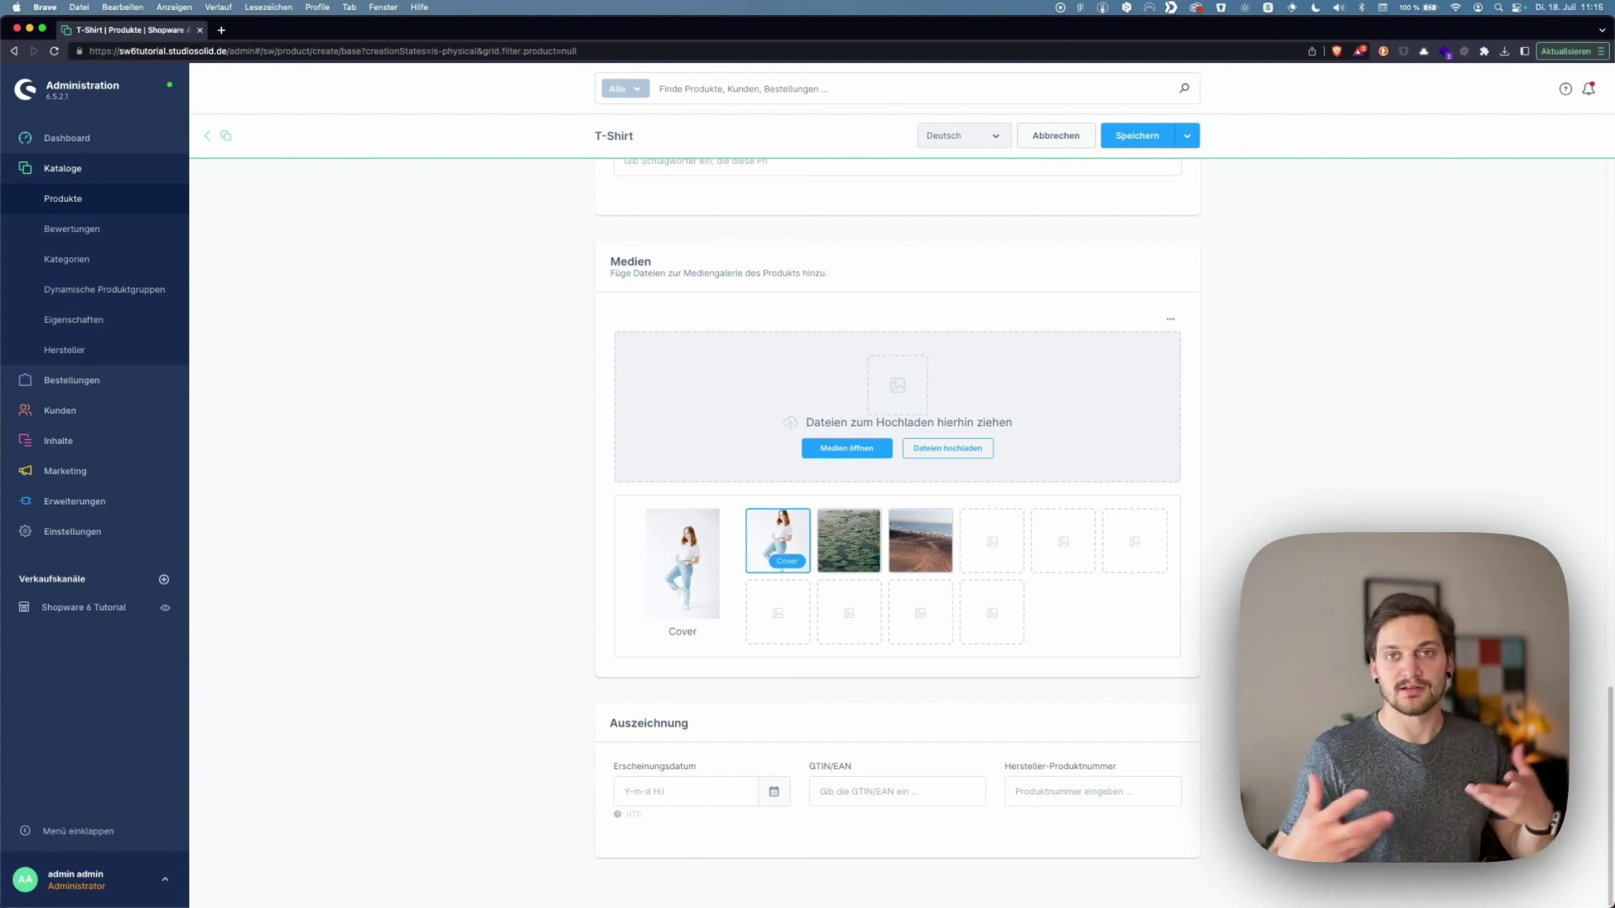
left_click(1043, 795)
Check through the completed T-Shirt form once more and save the product
scroll(1228, 681, "up", 15)
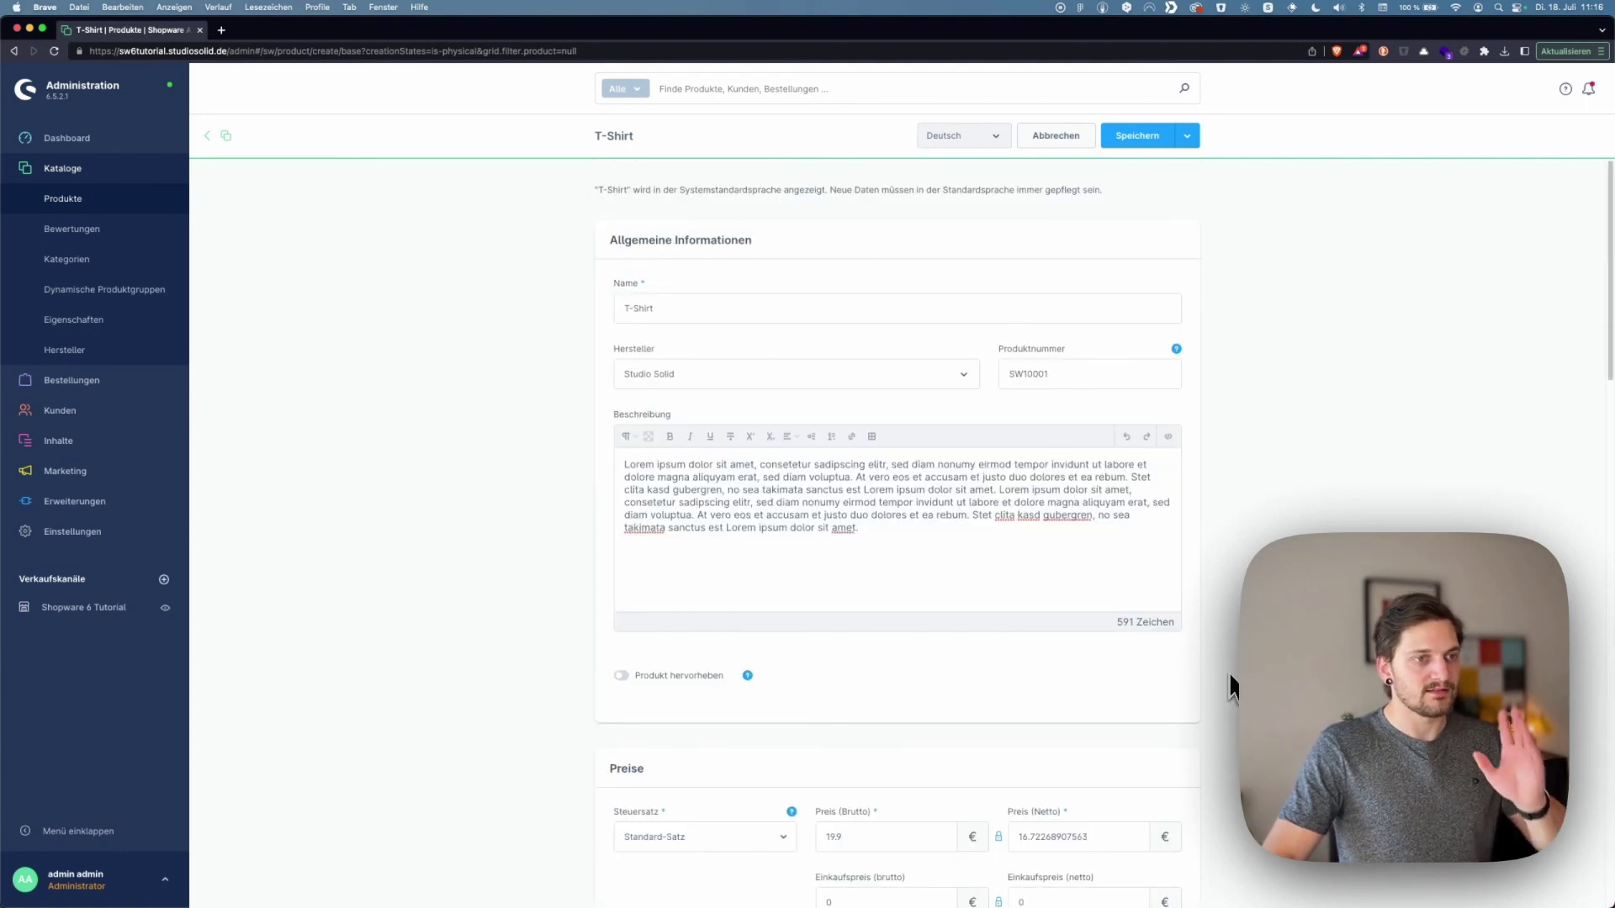
scroll(1107, 678, "down", 15)
scroll(1104, 683, "down", 5)
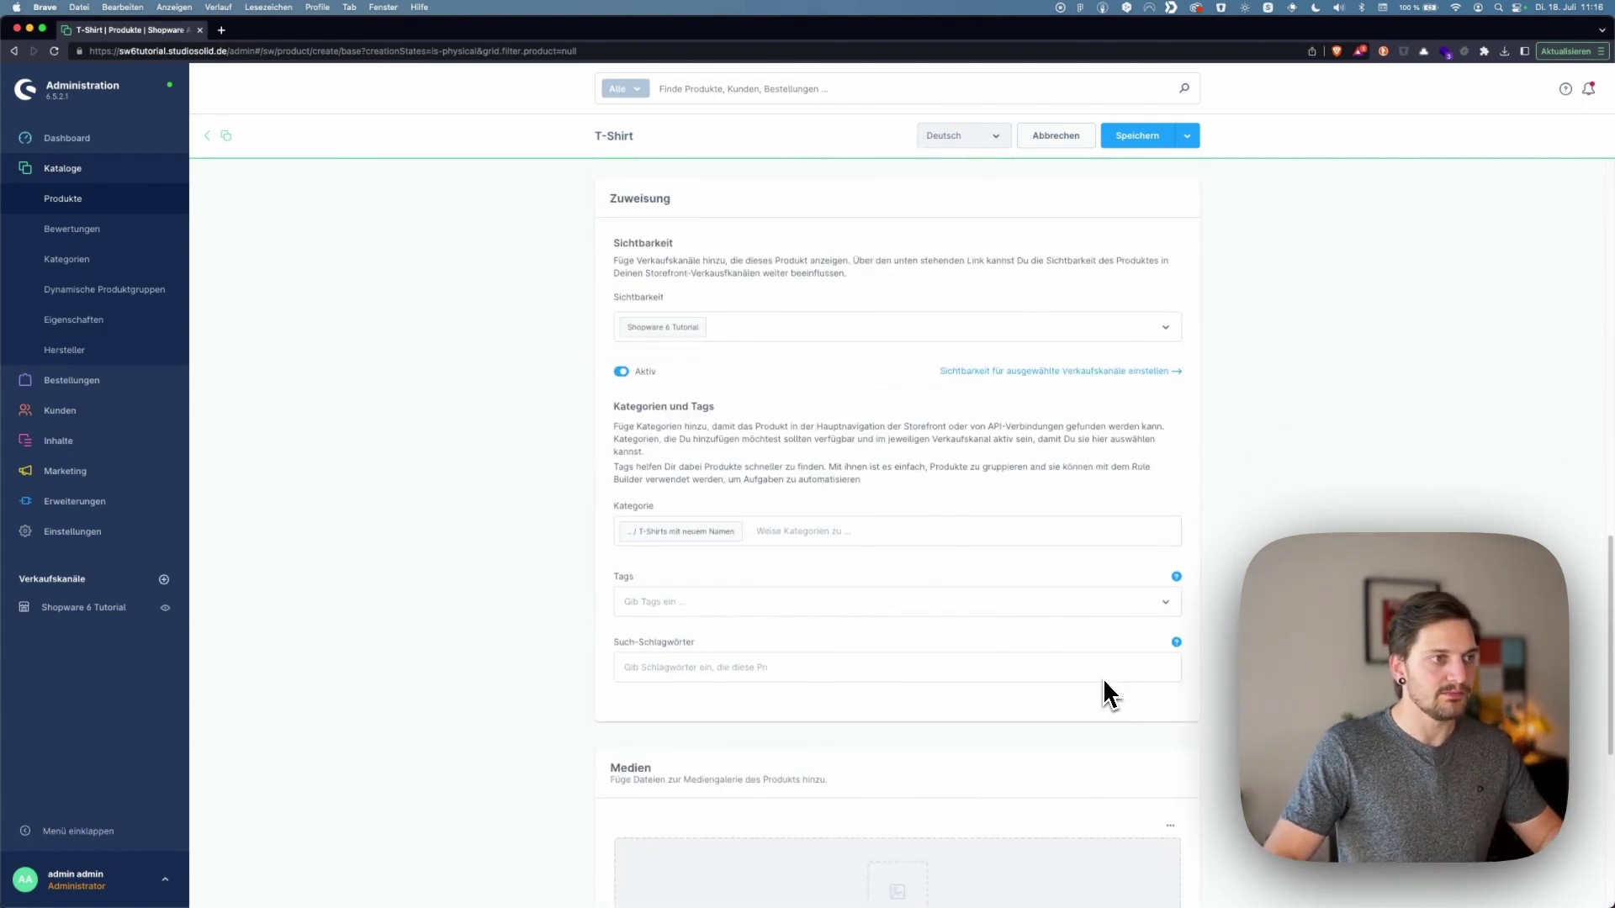
scroll(1127, 711, "up", 15)
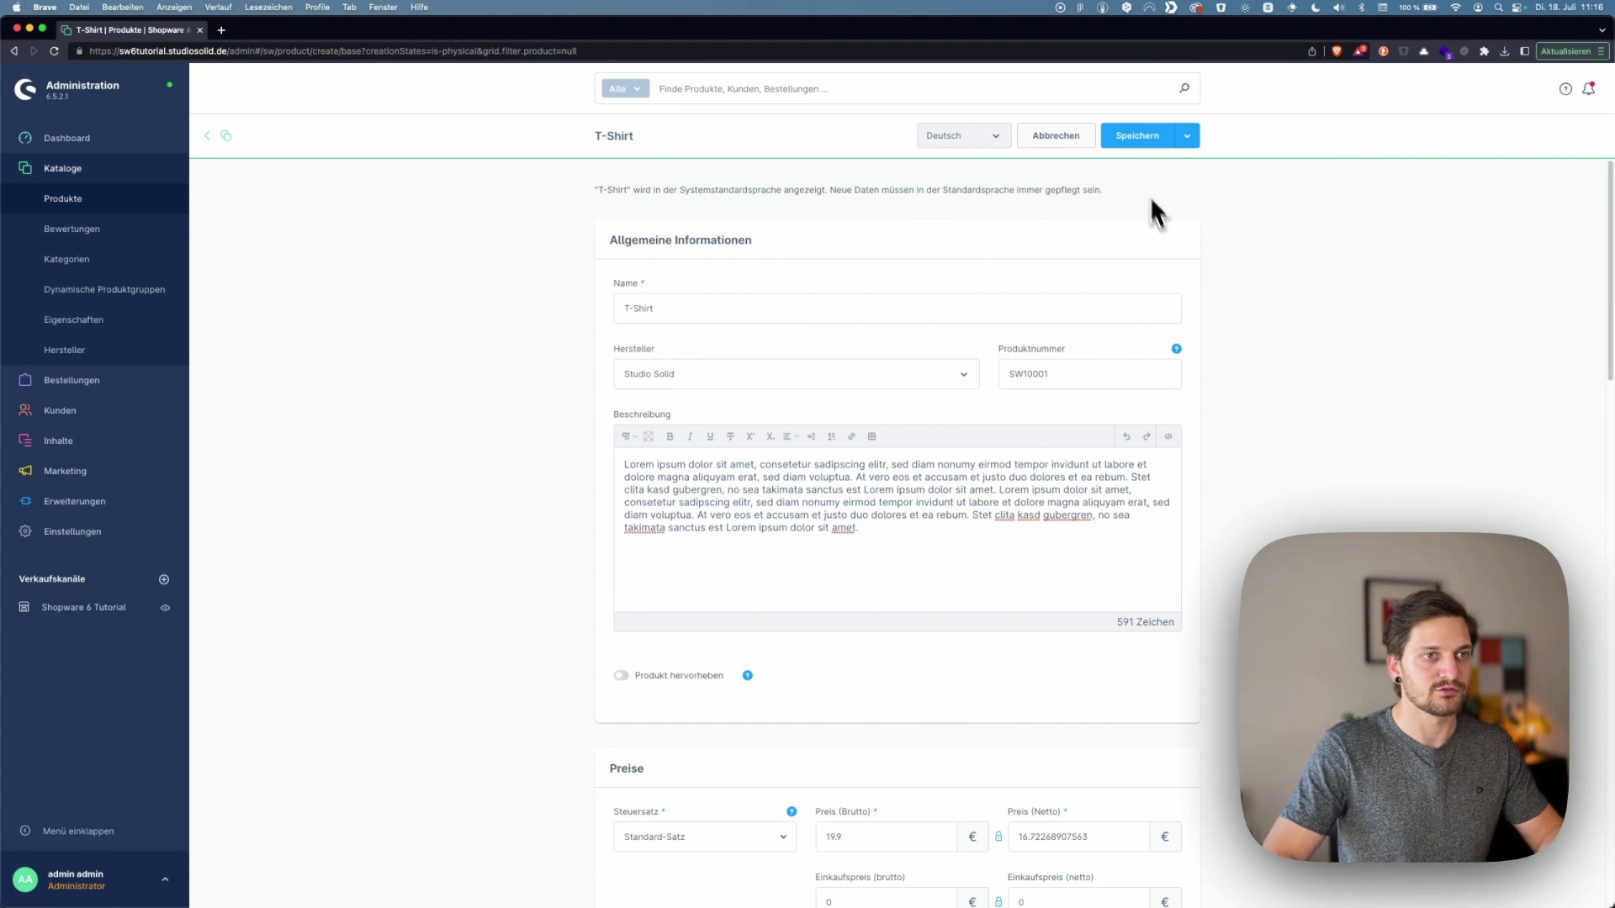
left_click(1134, 149)
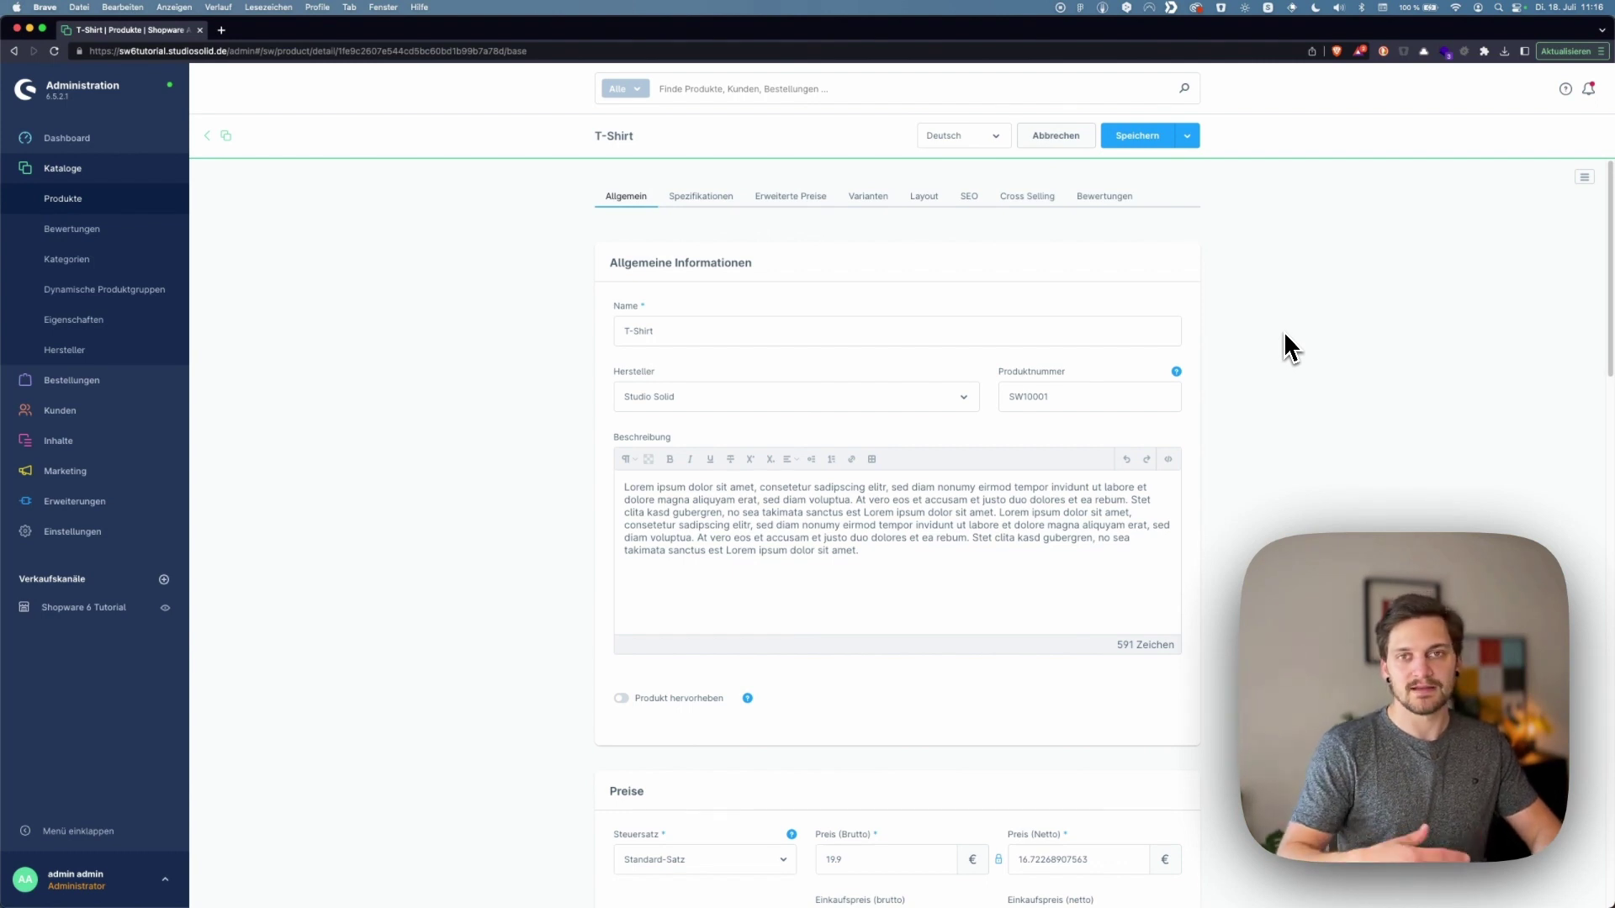
scroll(1292, 330, "down", 3)
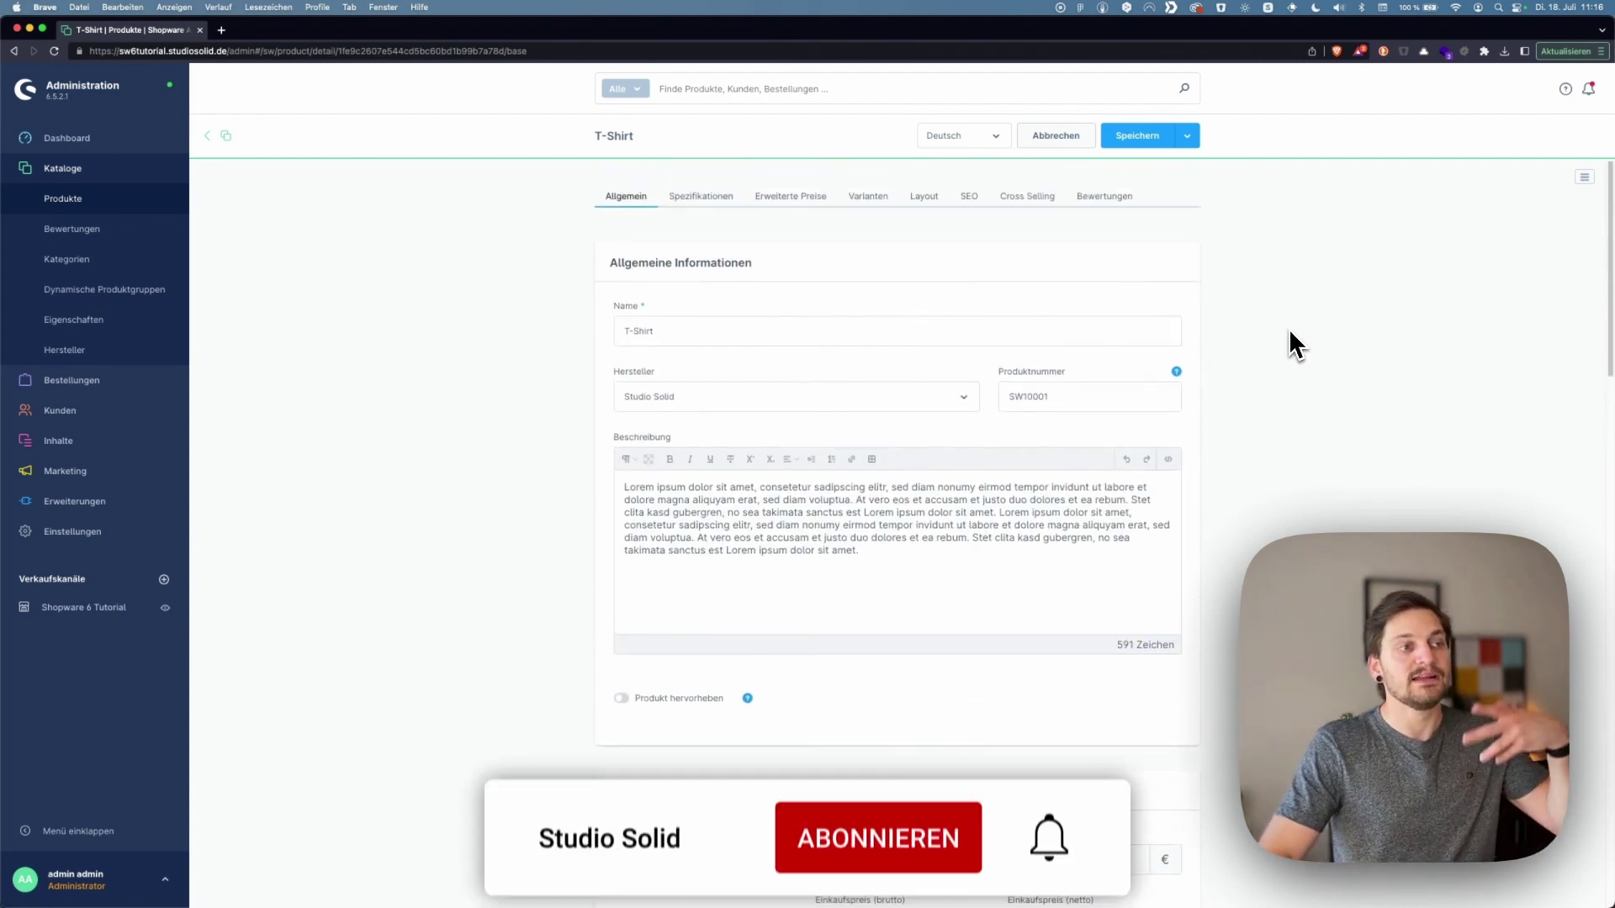
scroll(1288, 328, "down", 15)
scroll(1288, 328, "up", 15)
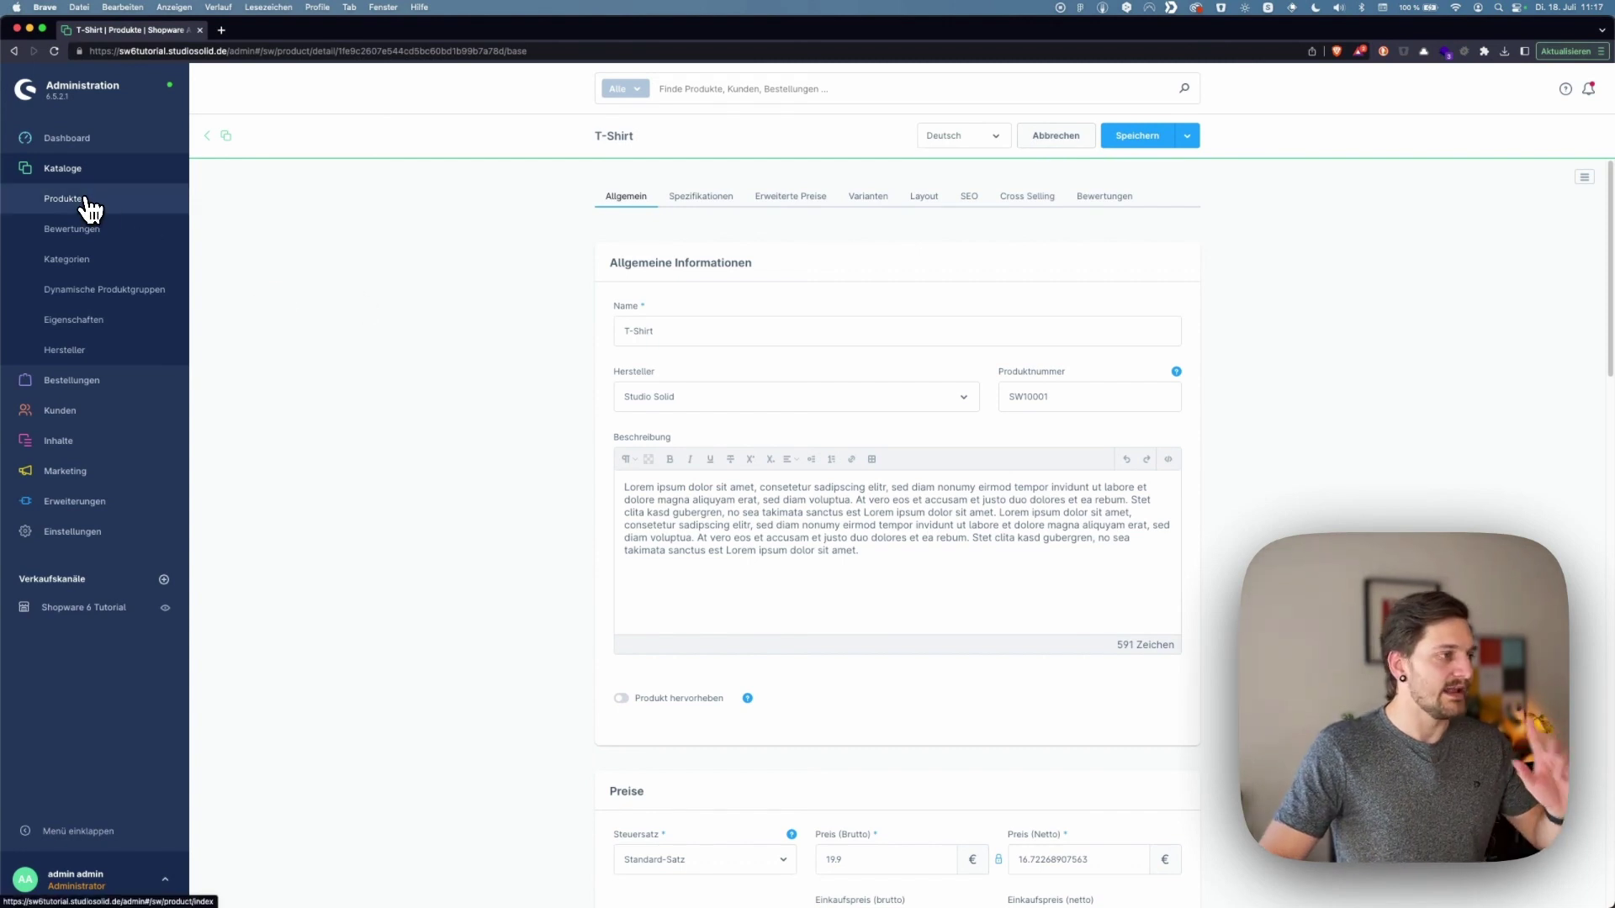
Rename the category T-Shirts mit neuem Namen under Kleidung to T-Shirts and save it
left_click(100, 265)
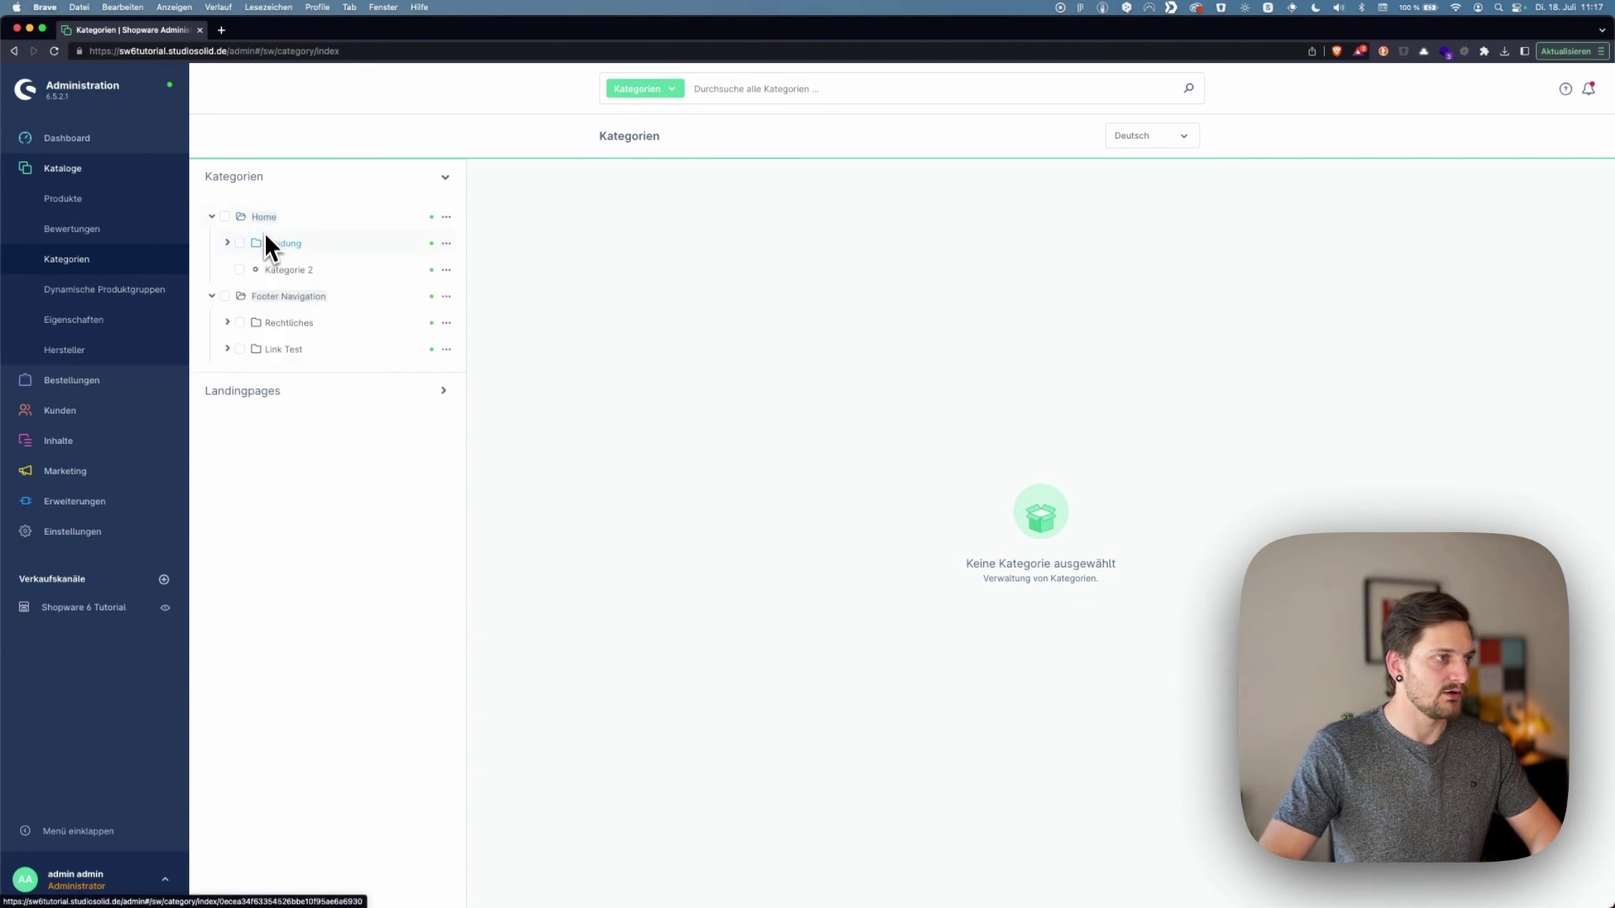
left_click(228, 243)
left_click(318, 272)
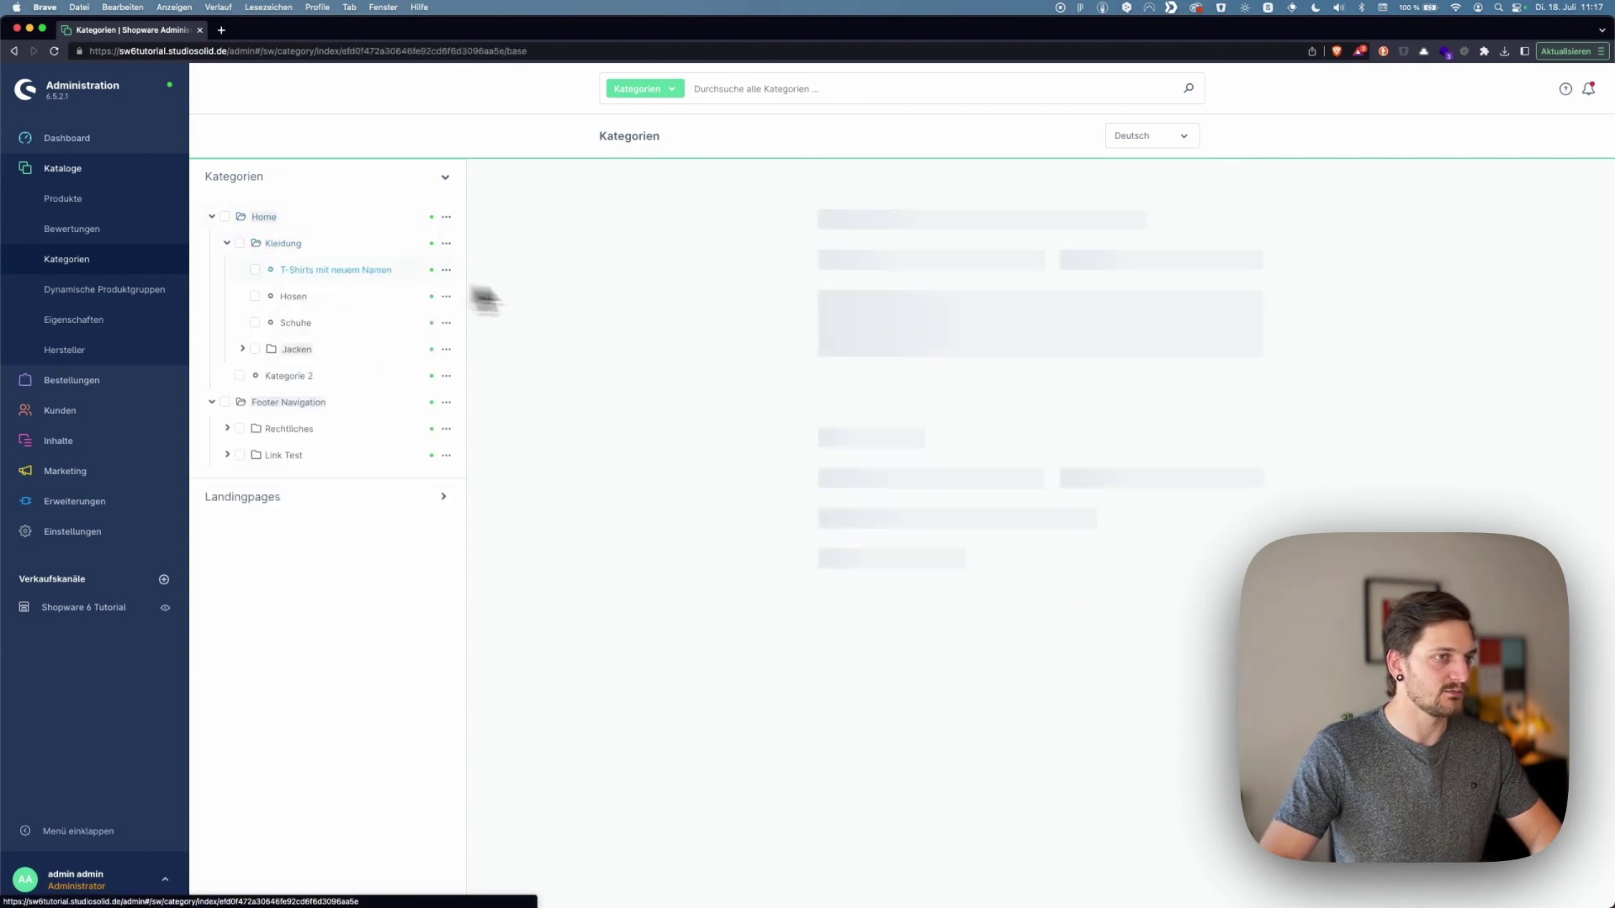
left_click_drag(799, 332, 899, 330)
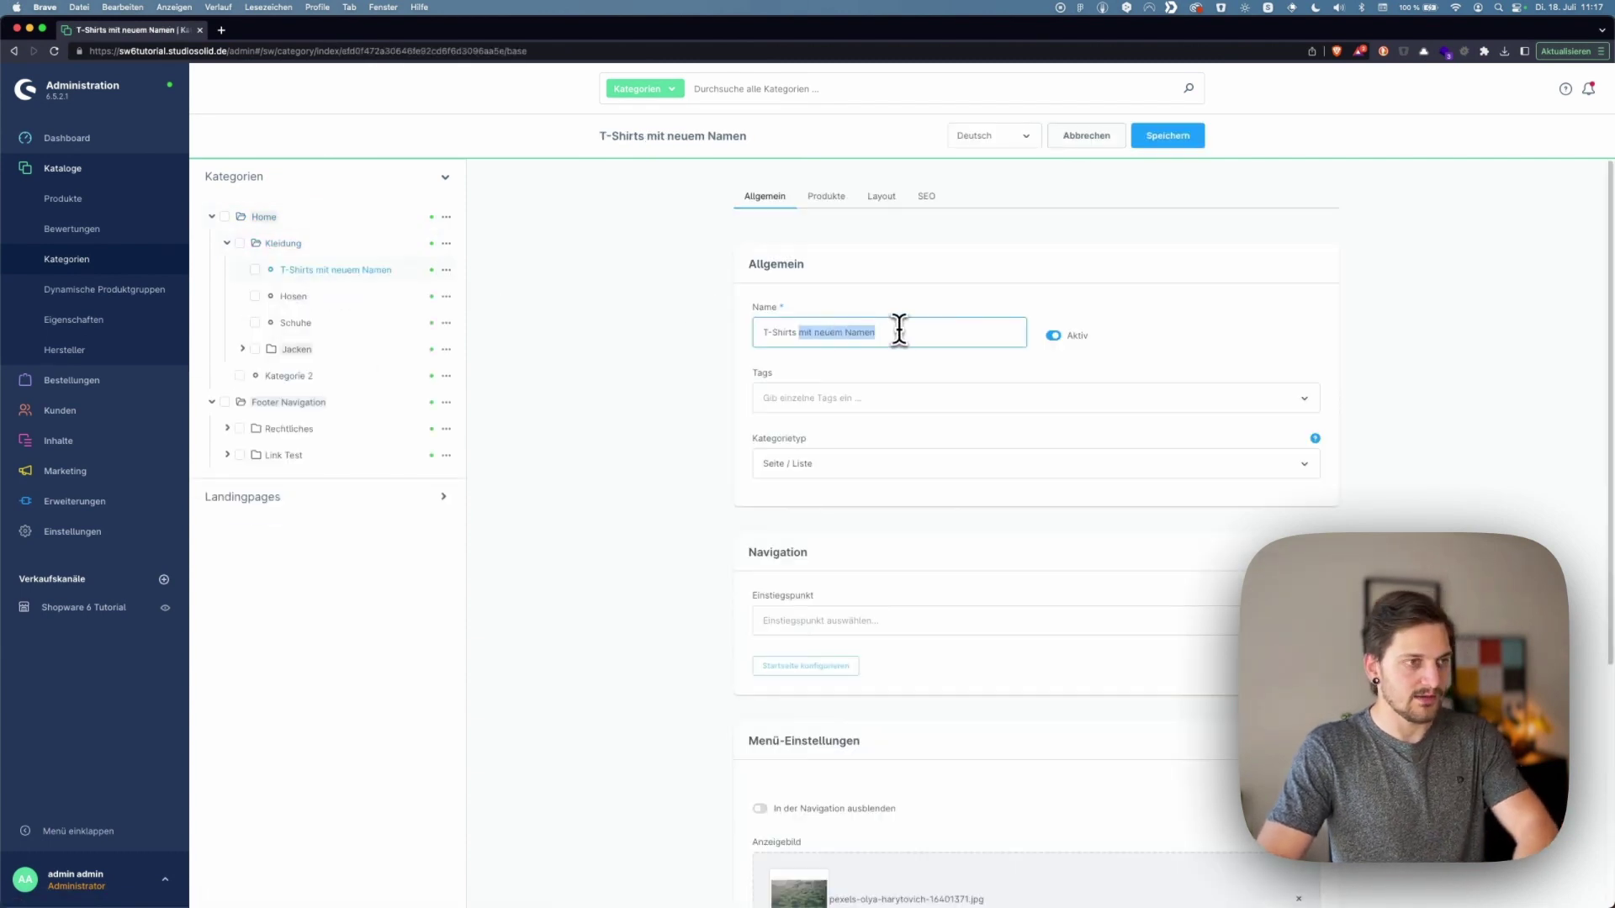
key("BackSpace")
left_click(881, 196)
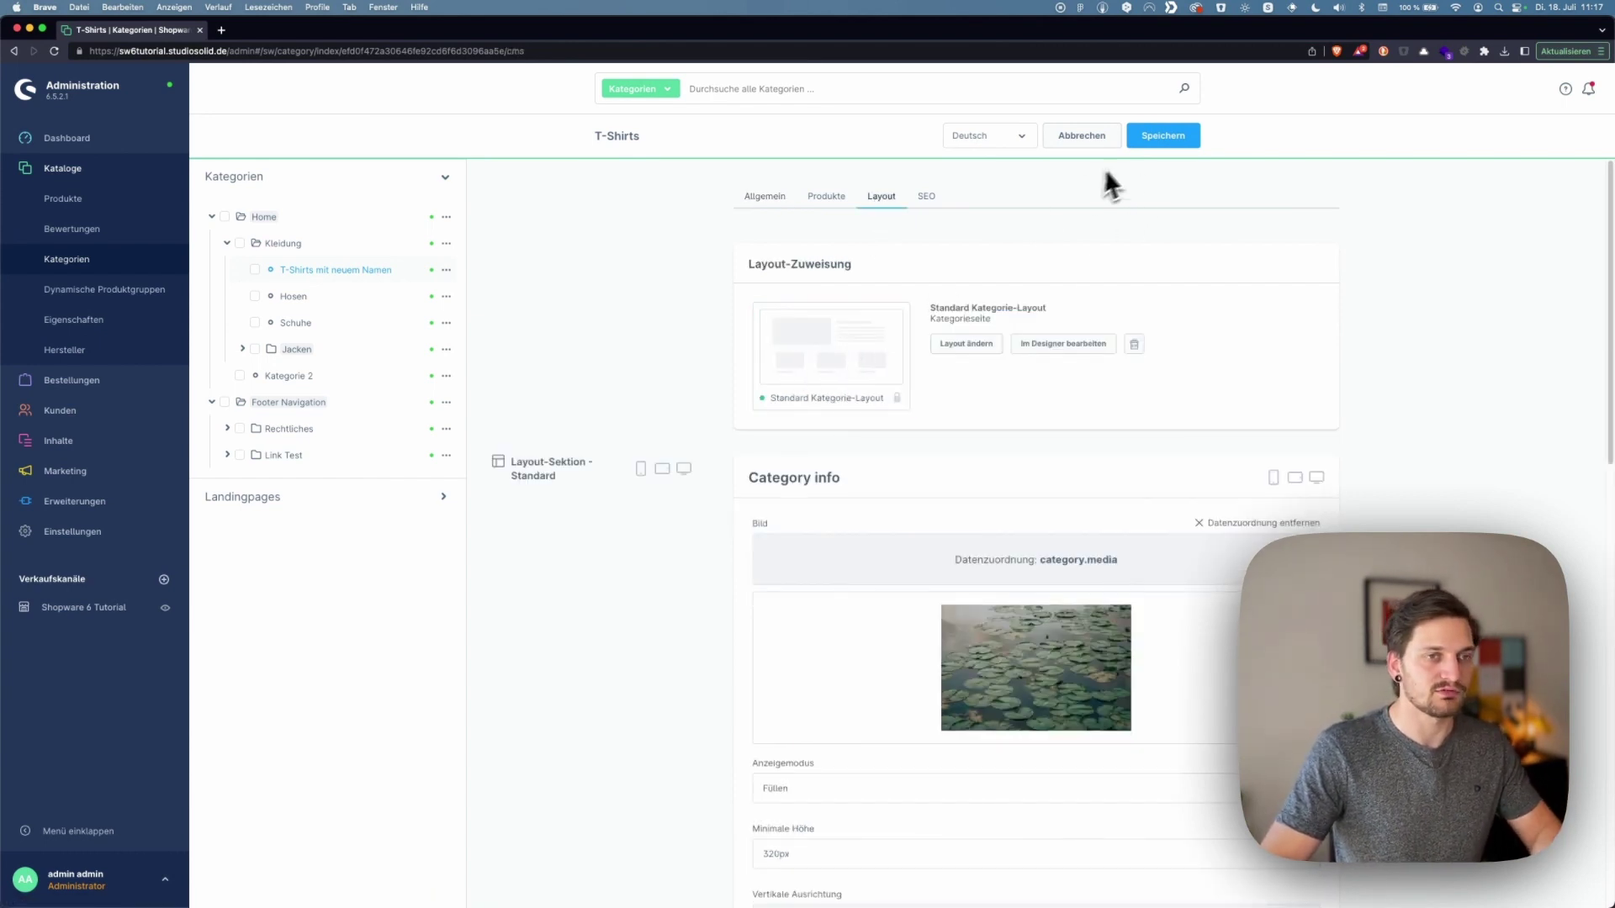
left_click(1165, 139)
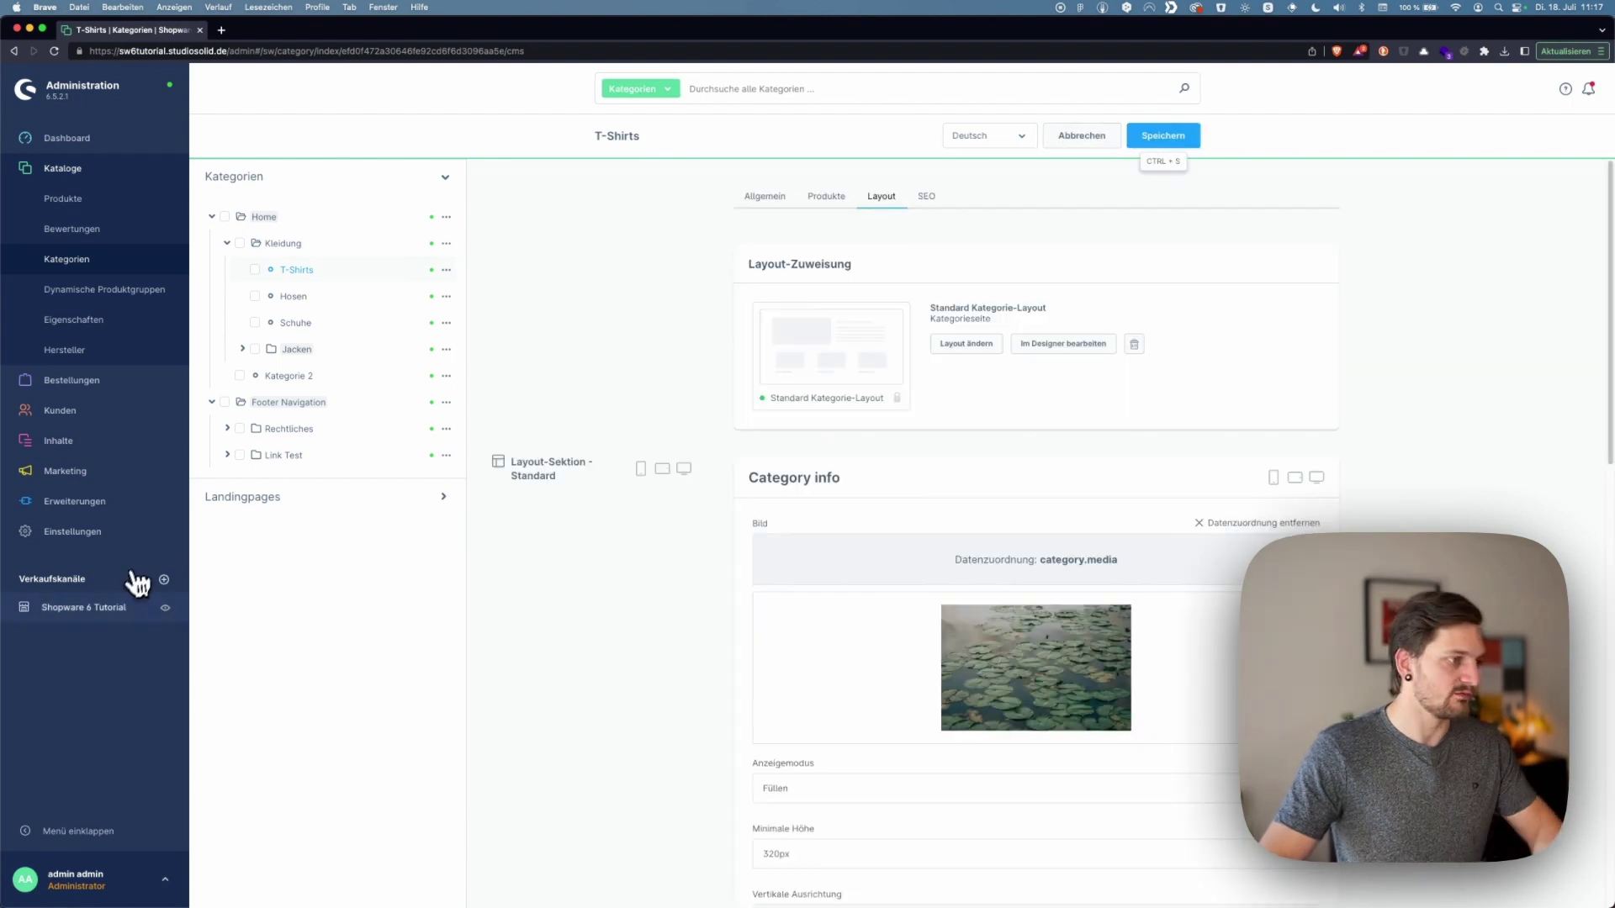
Open the storefront of the Shopware 6 Tutorial sales channel and check the T-Shirt's listing in the T-Shirts category under Kleidung
left_click(165, 608)
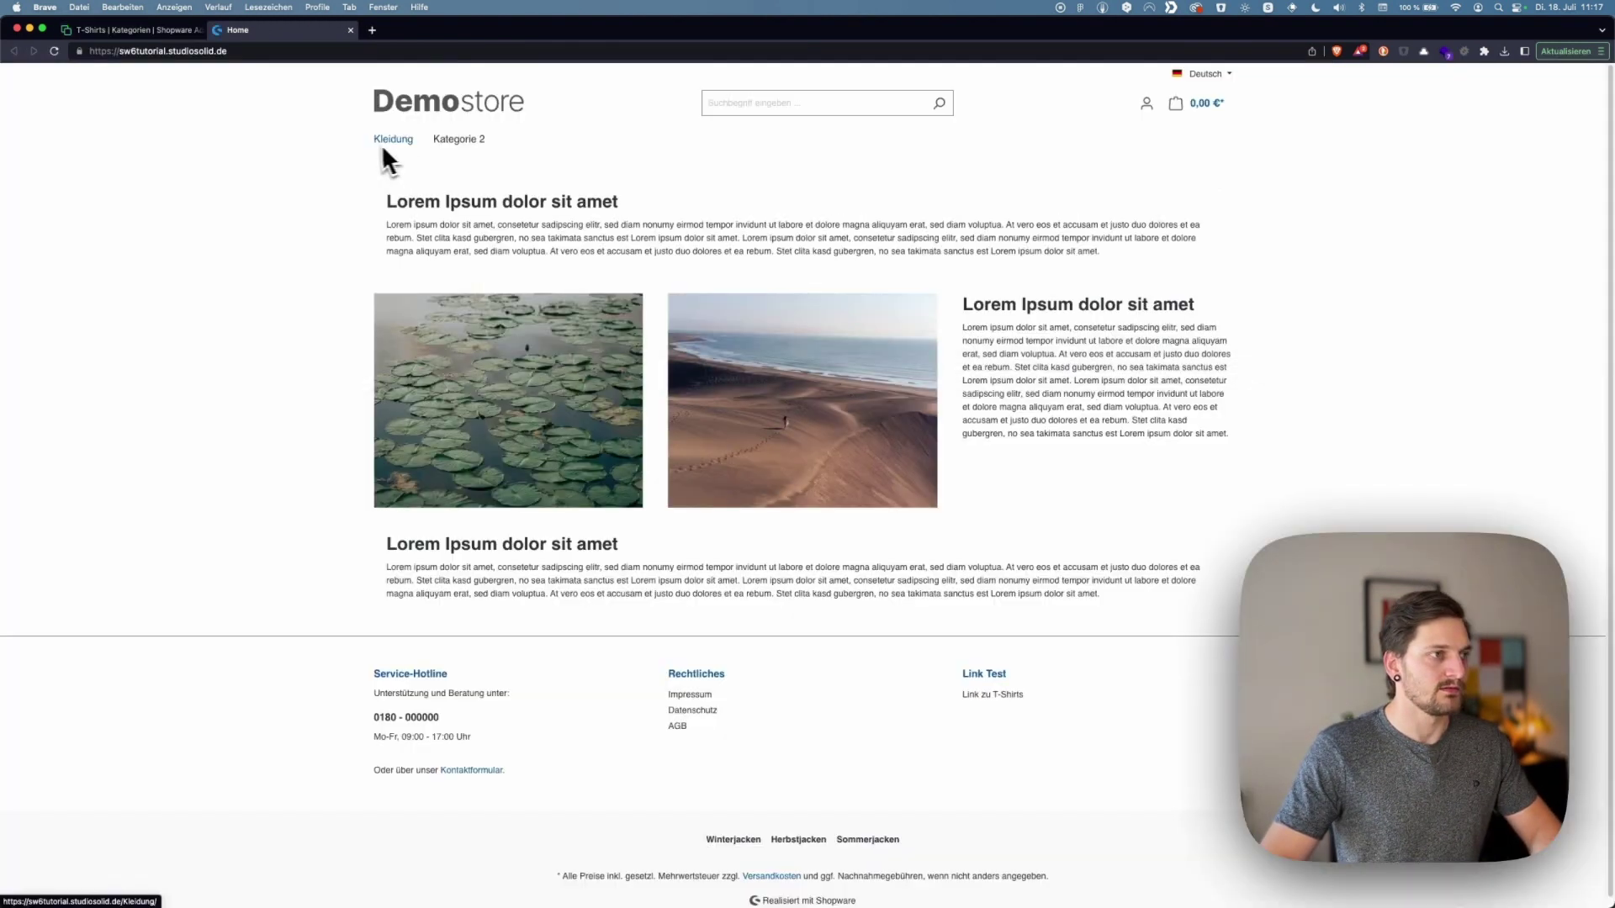
mouse_move(397, 147)
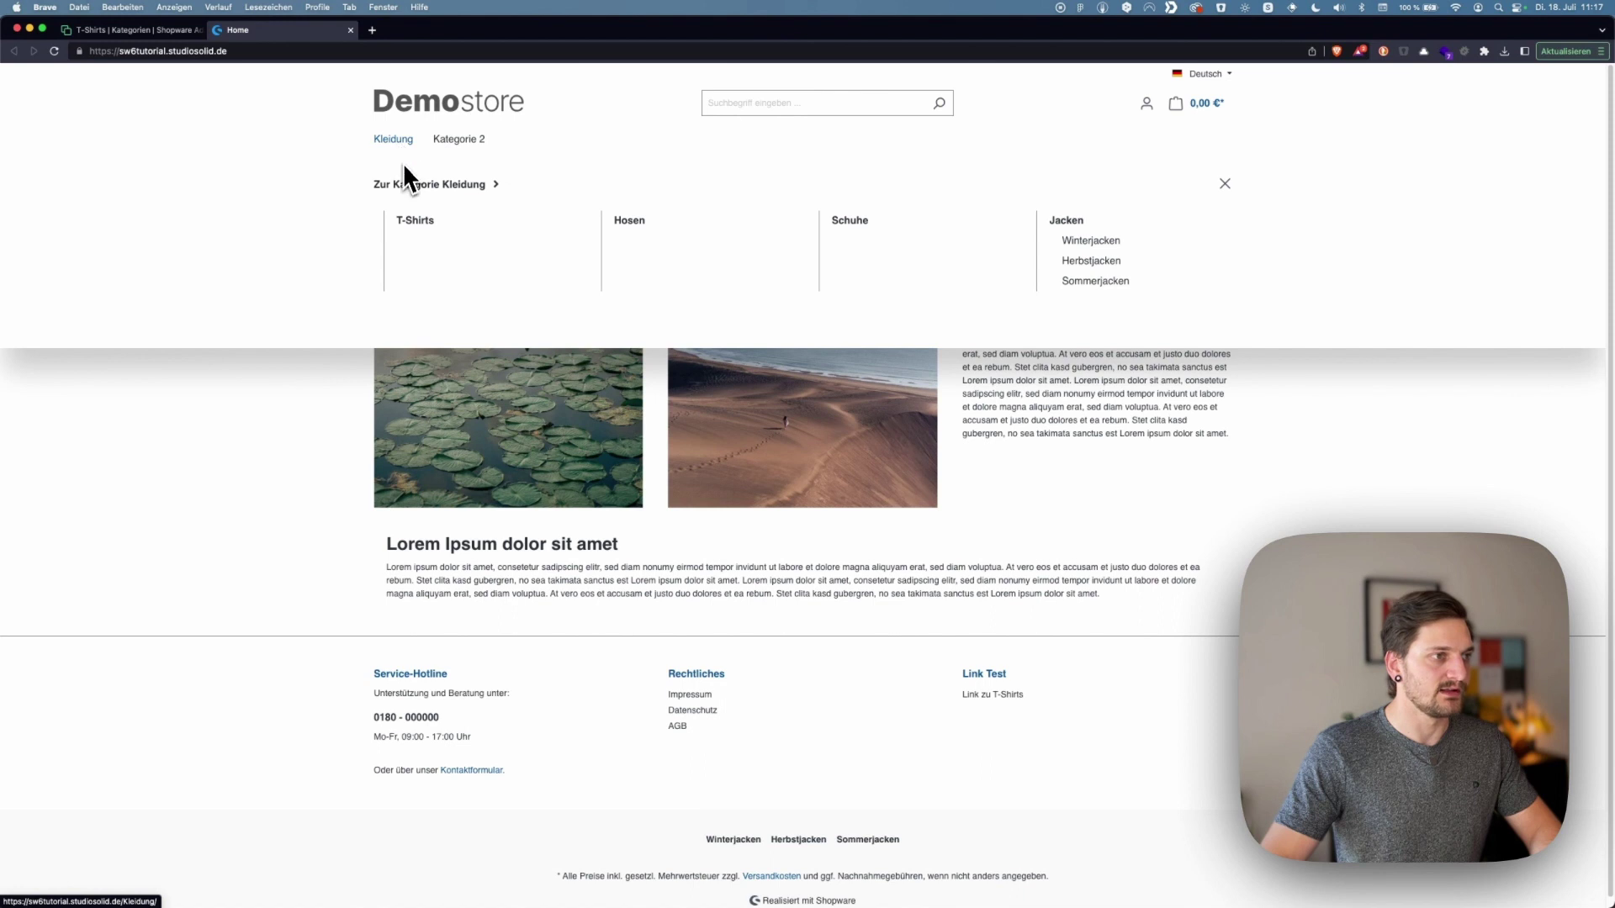
left_click(414, 224)
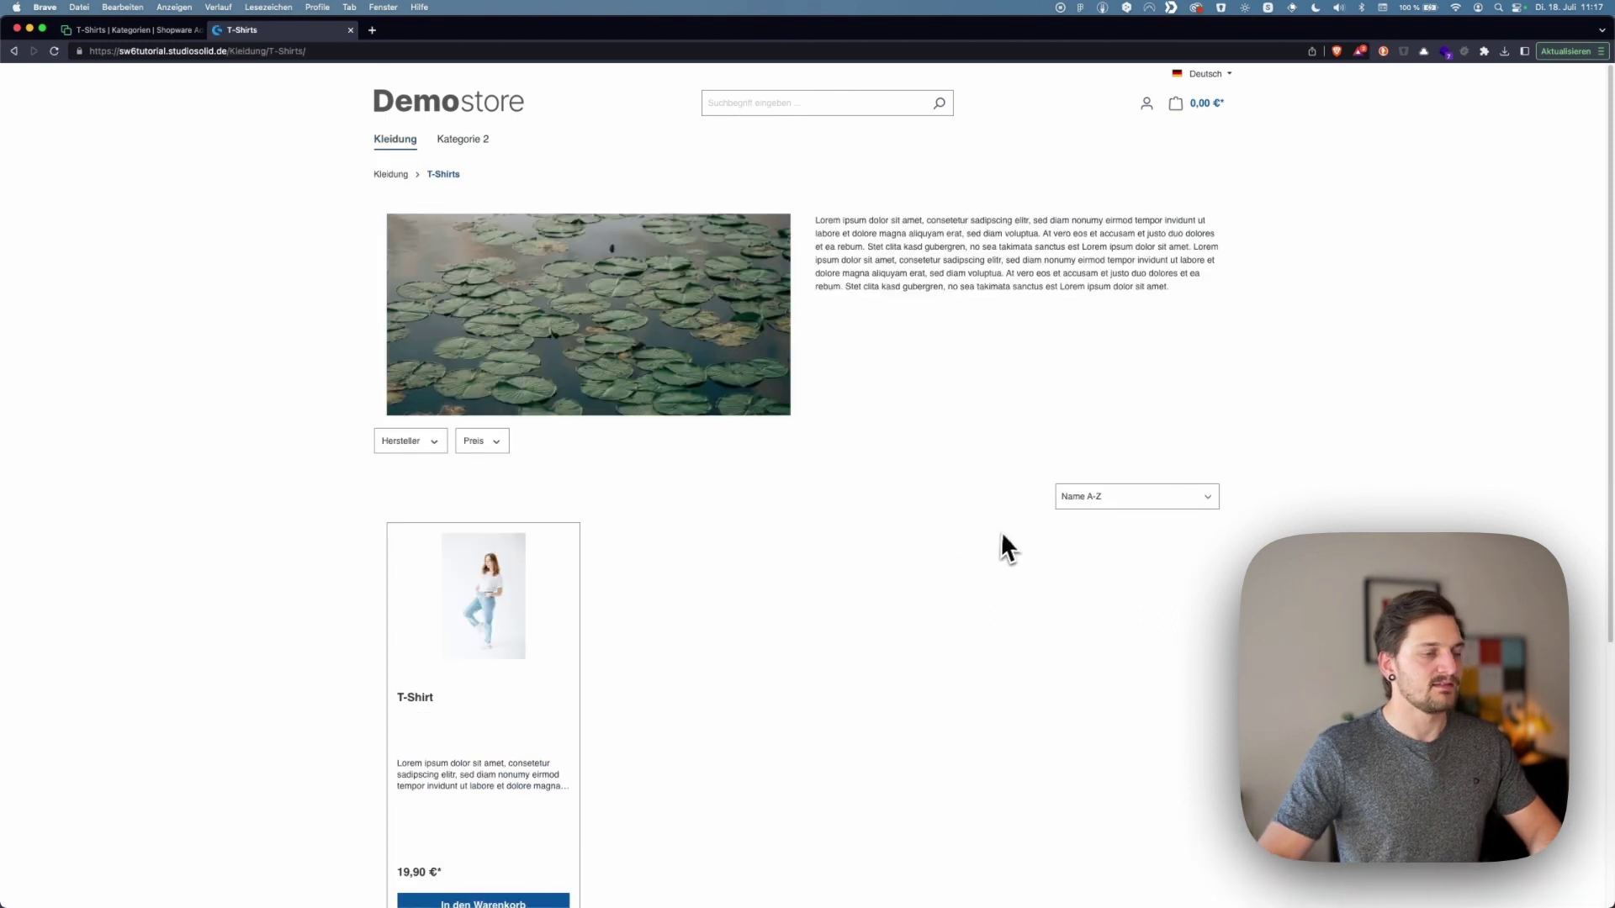
scroll(979, 547, "down", 3)
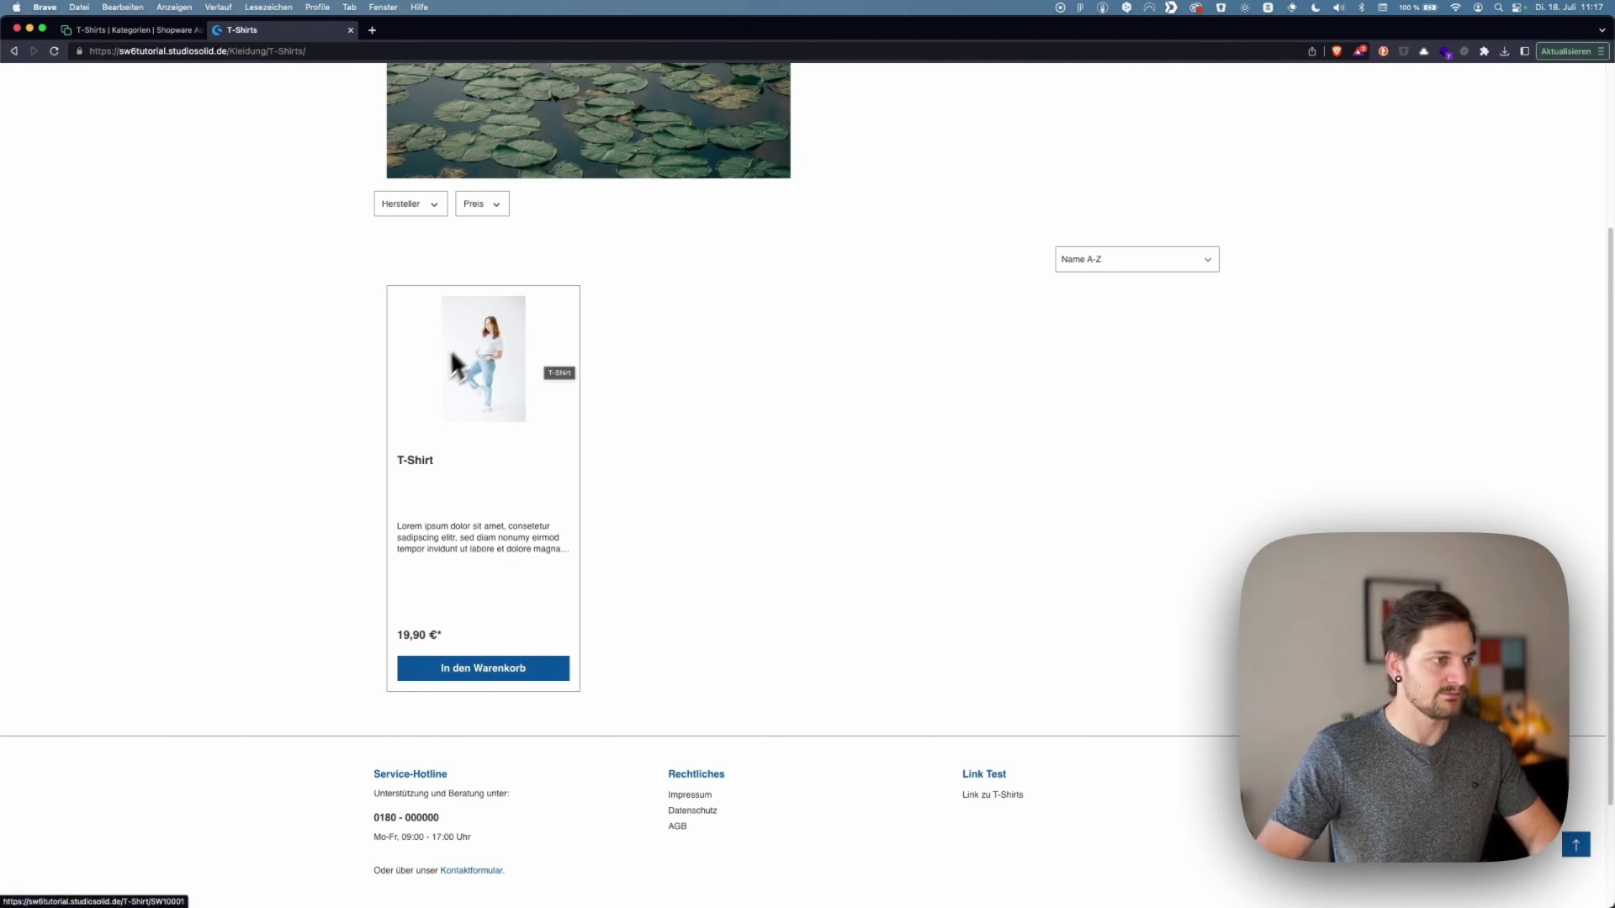
left_click_drag(389, 462, 614, 562)
left_click(615, 562)
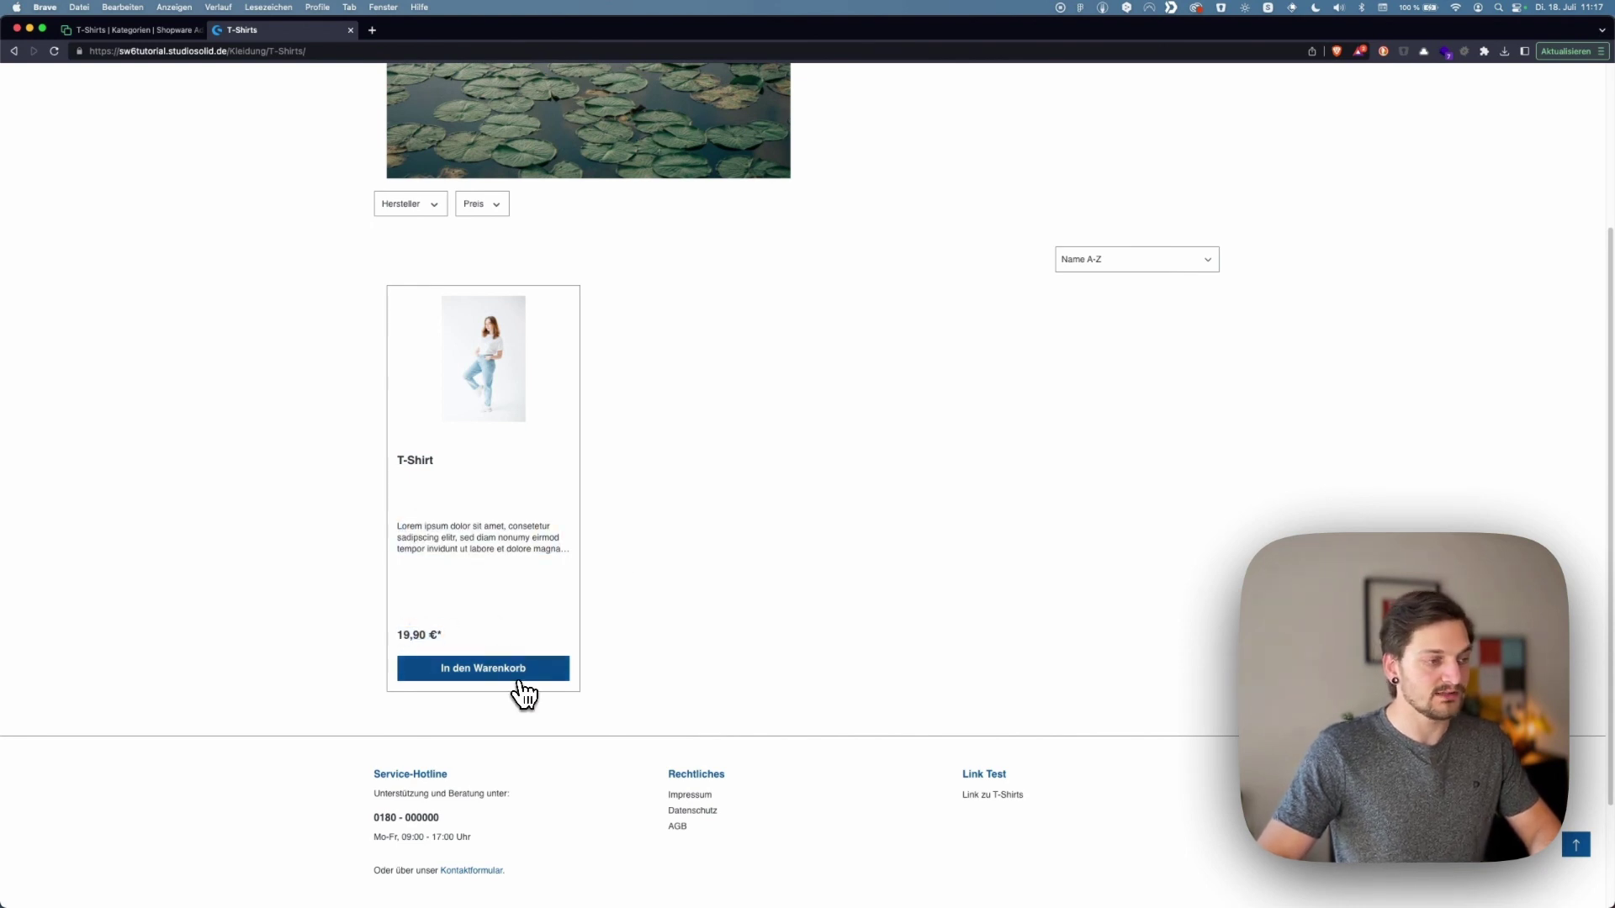
Try out the cart with five pieces of the T-Shirt, and empty the cart again
left_click(517, 674)
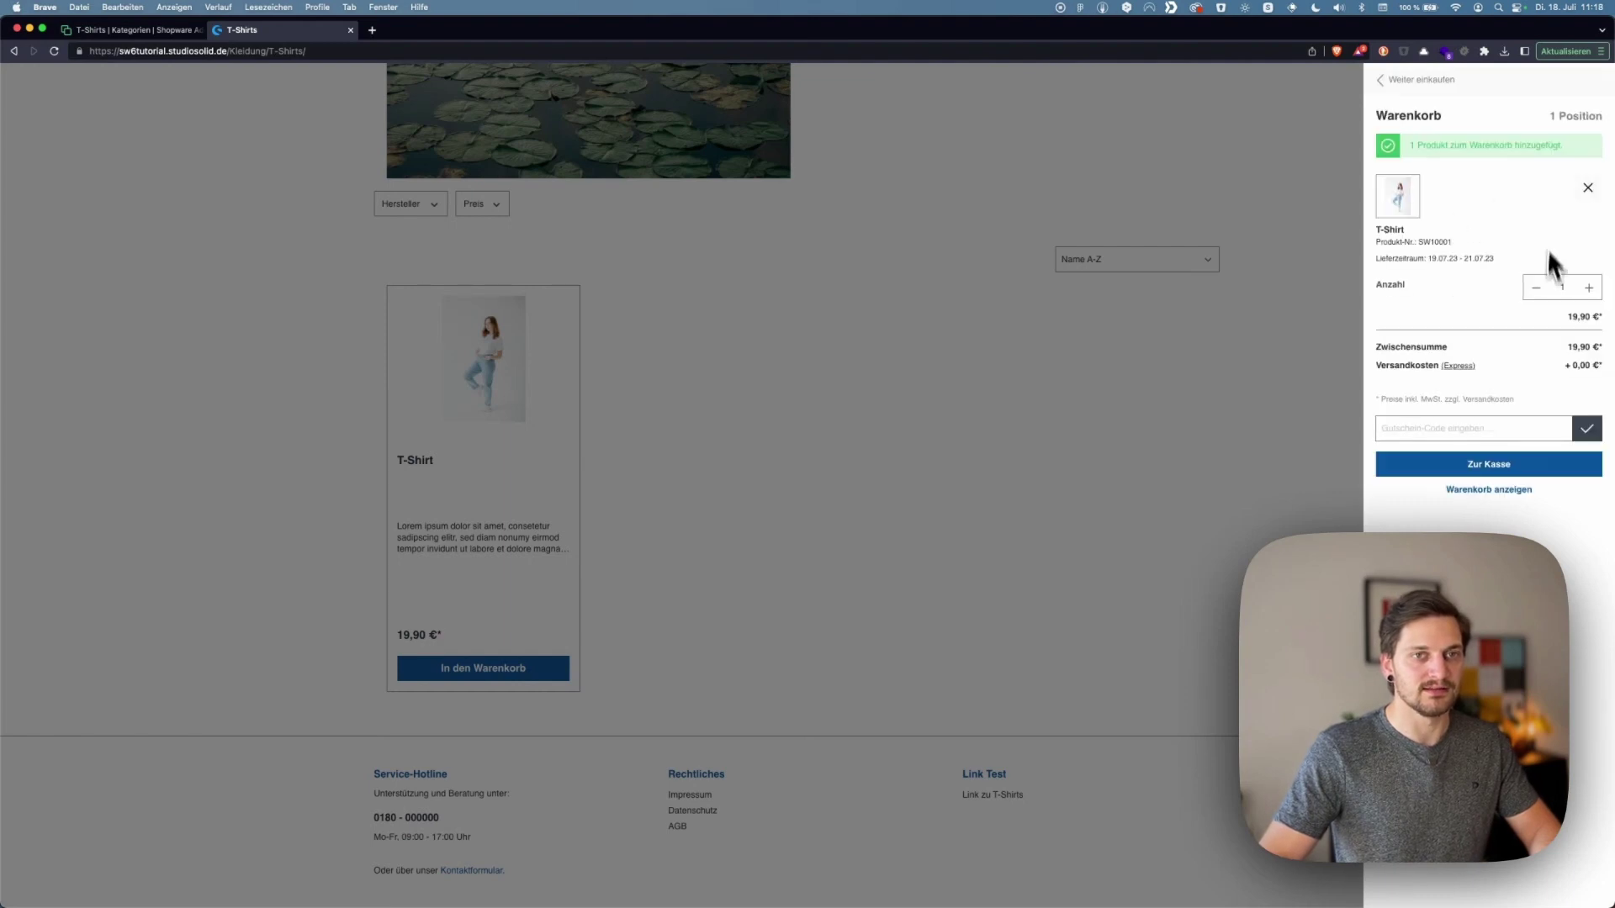
left_click(1589, 287)
left_click(1589, 287)
left_click(1589, 288)
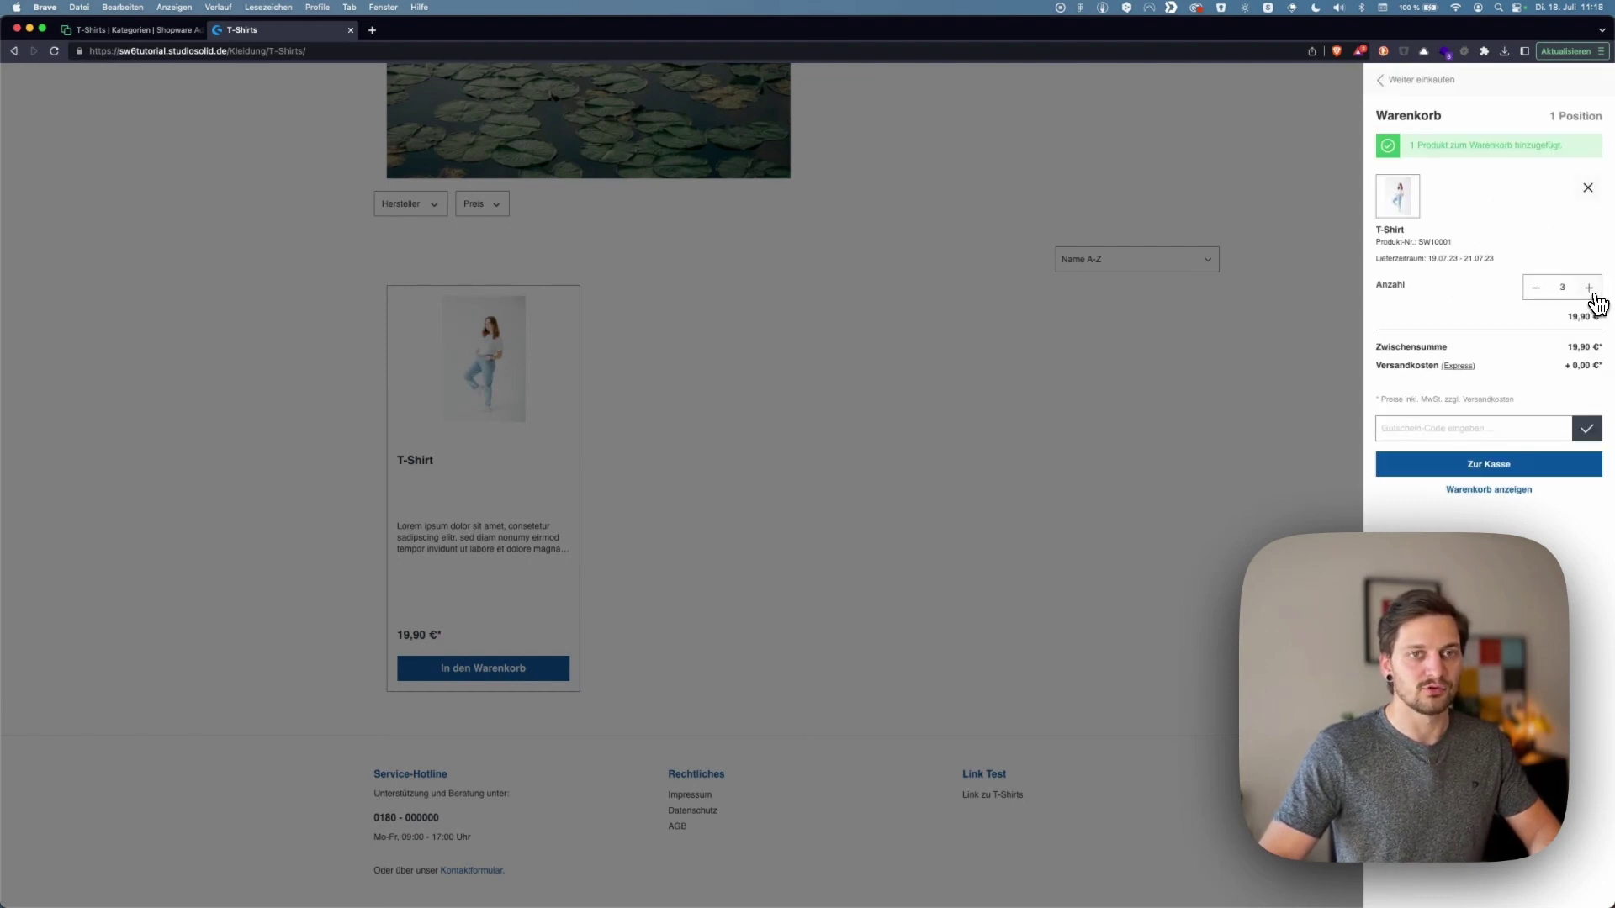
left_click(1589, 288)
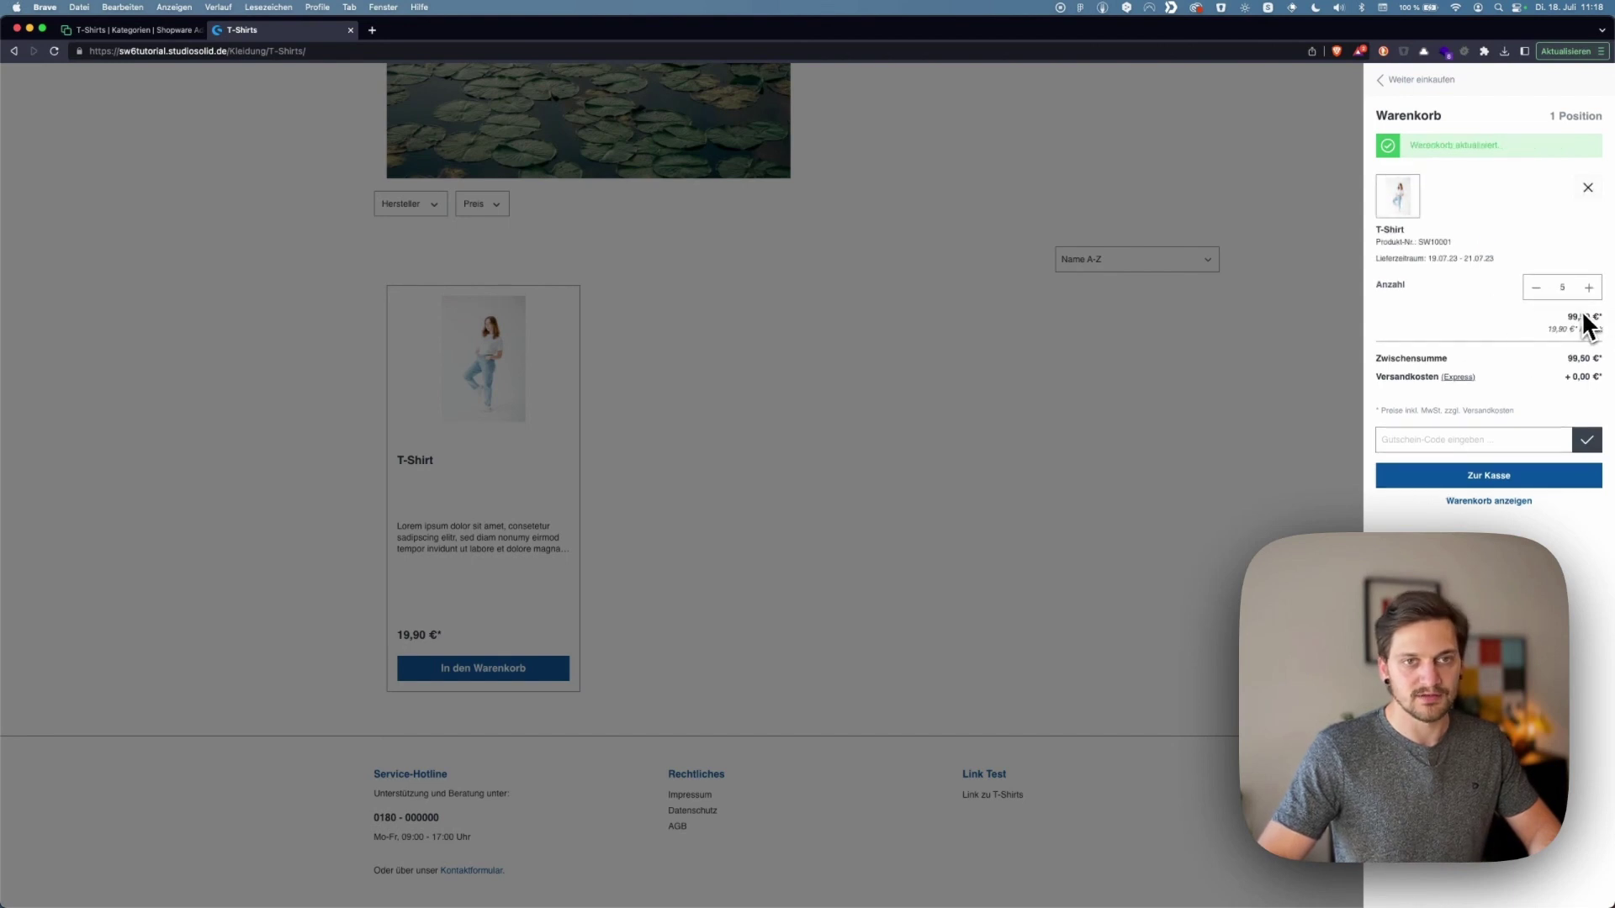
left_click_drag(1581, 313, 1589, 401)
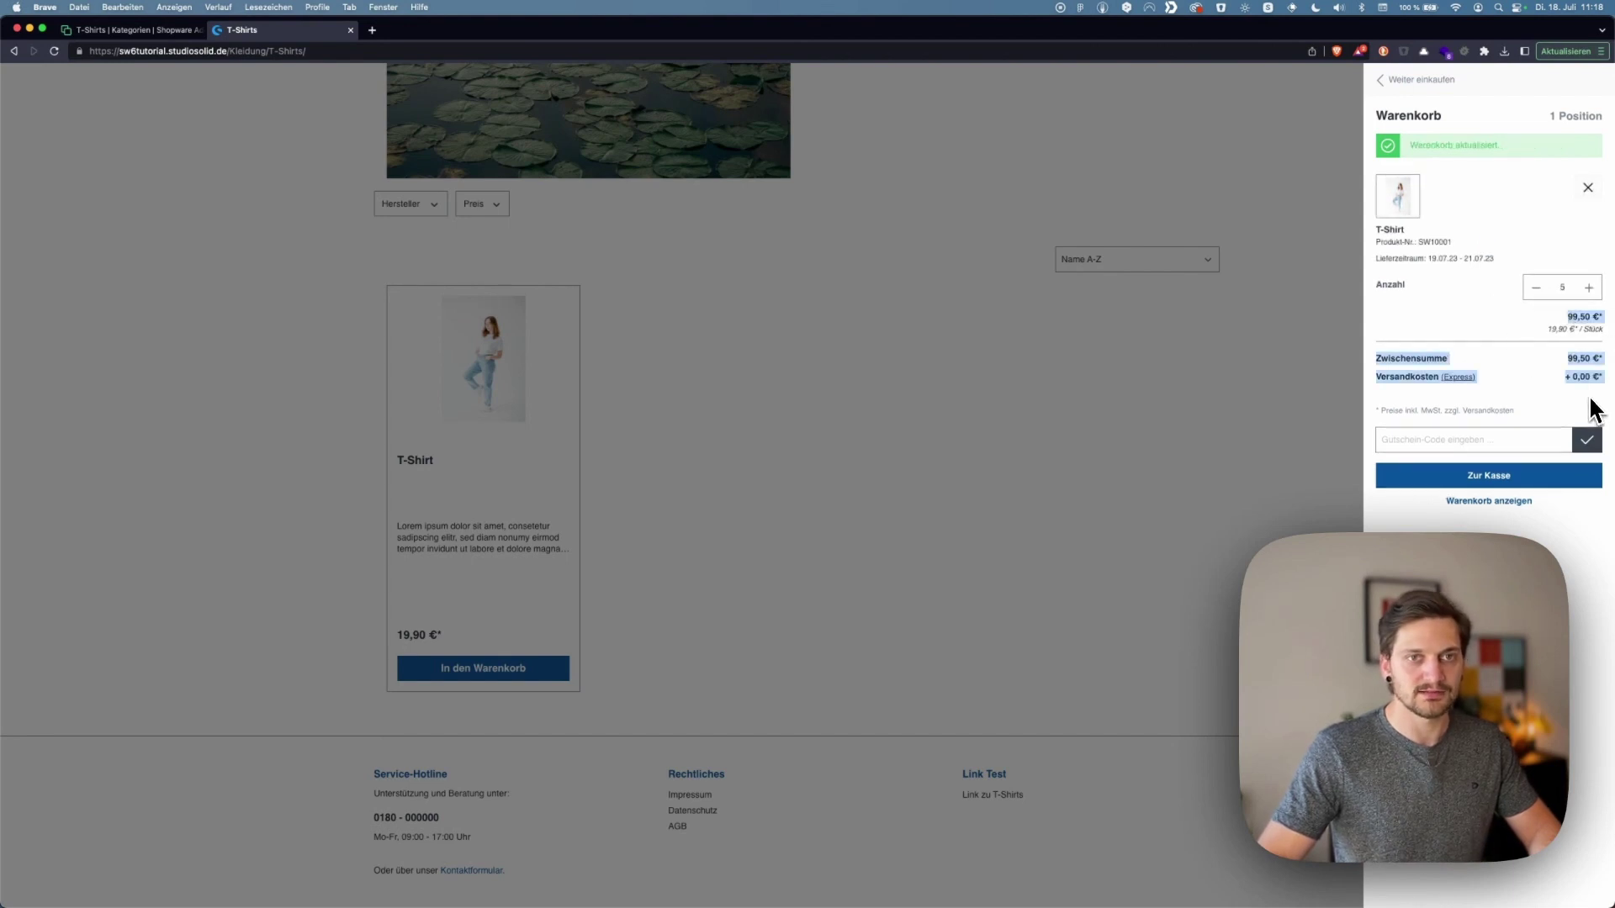
left_click(1588, 187)
left_click(737, 412)
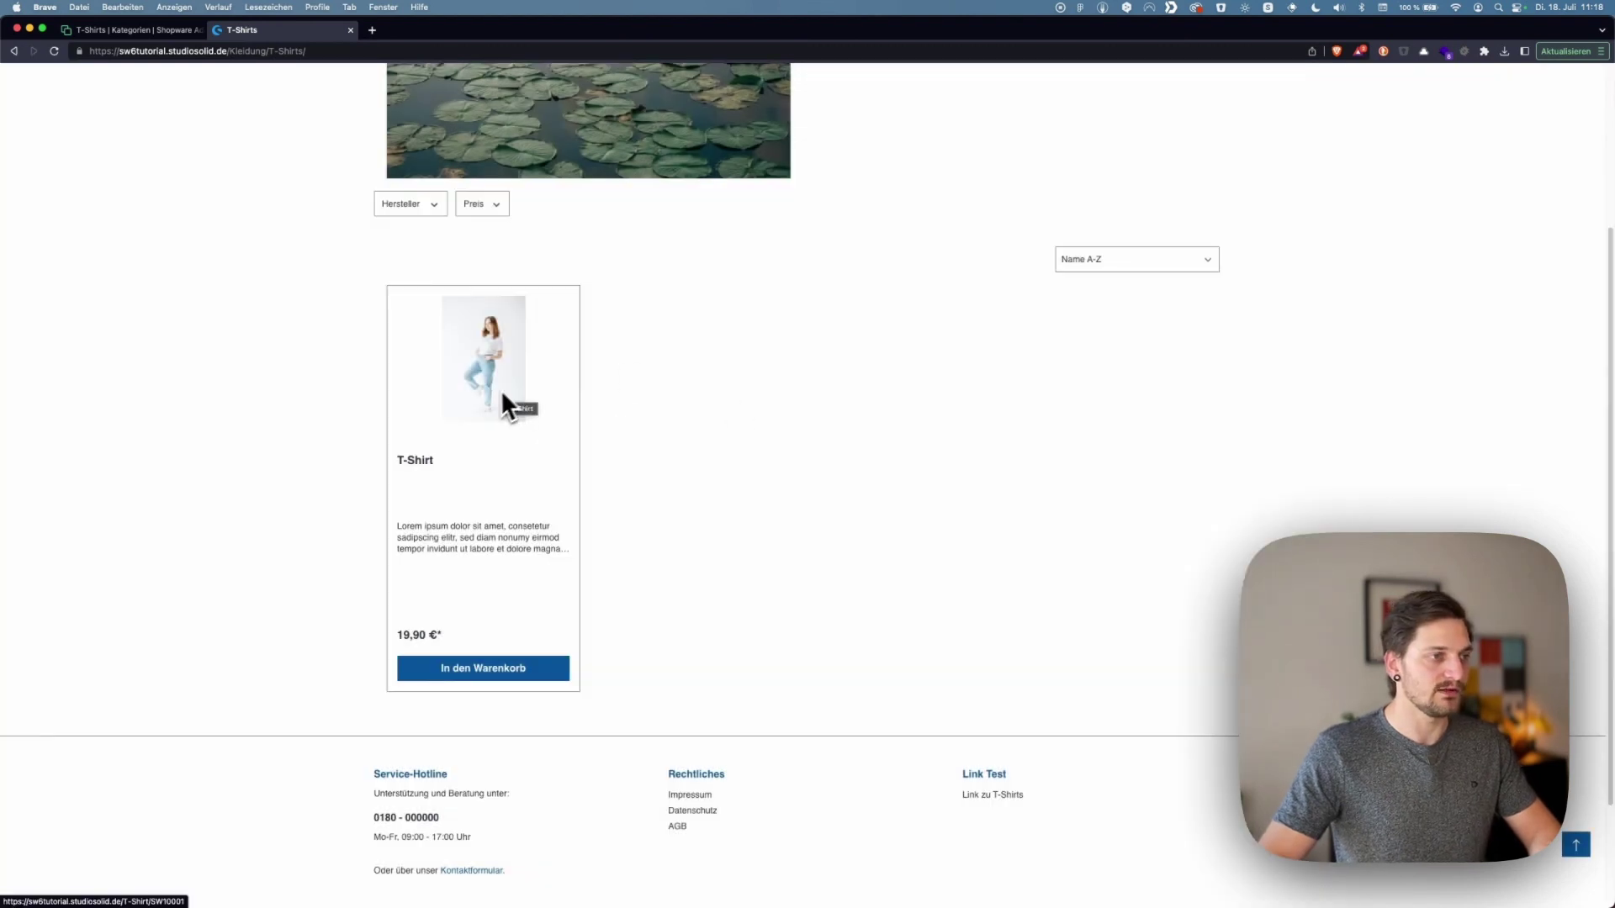
Open the T-Shirt's product detail page from the listing and inspect its URL
left_click(417, 462)
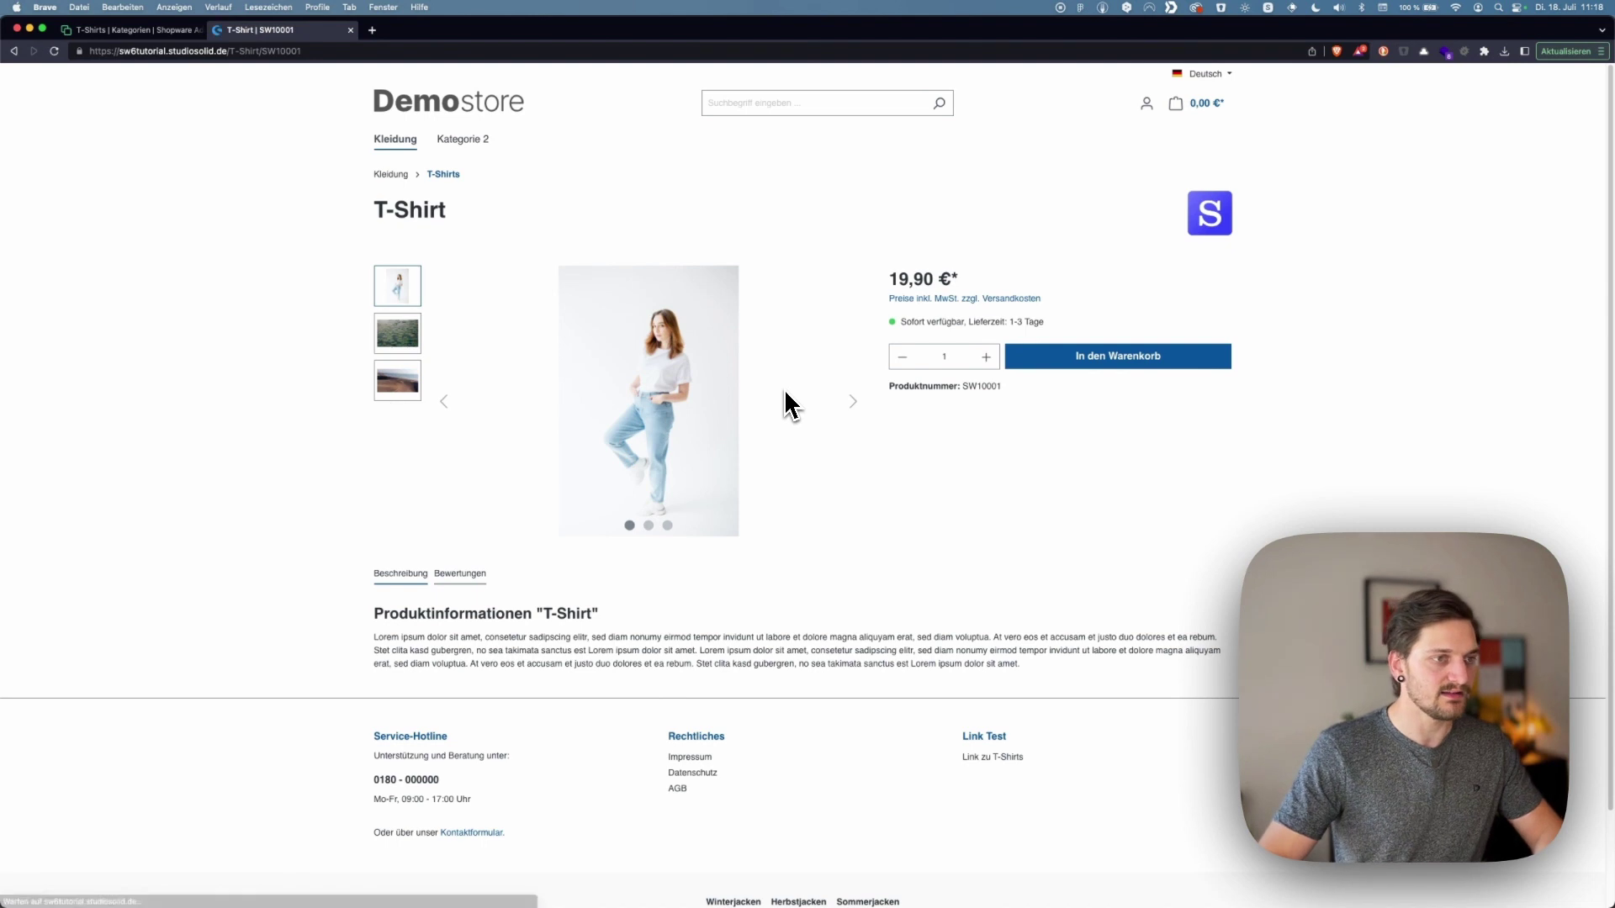
left_click_drag(88, 52, 266, 57)
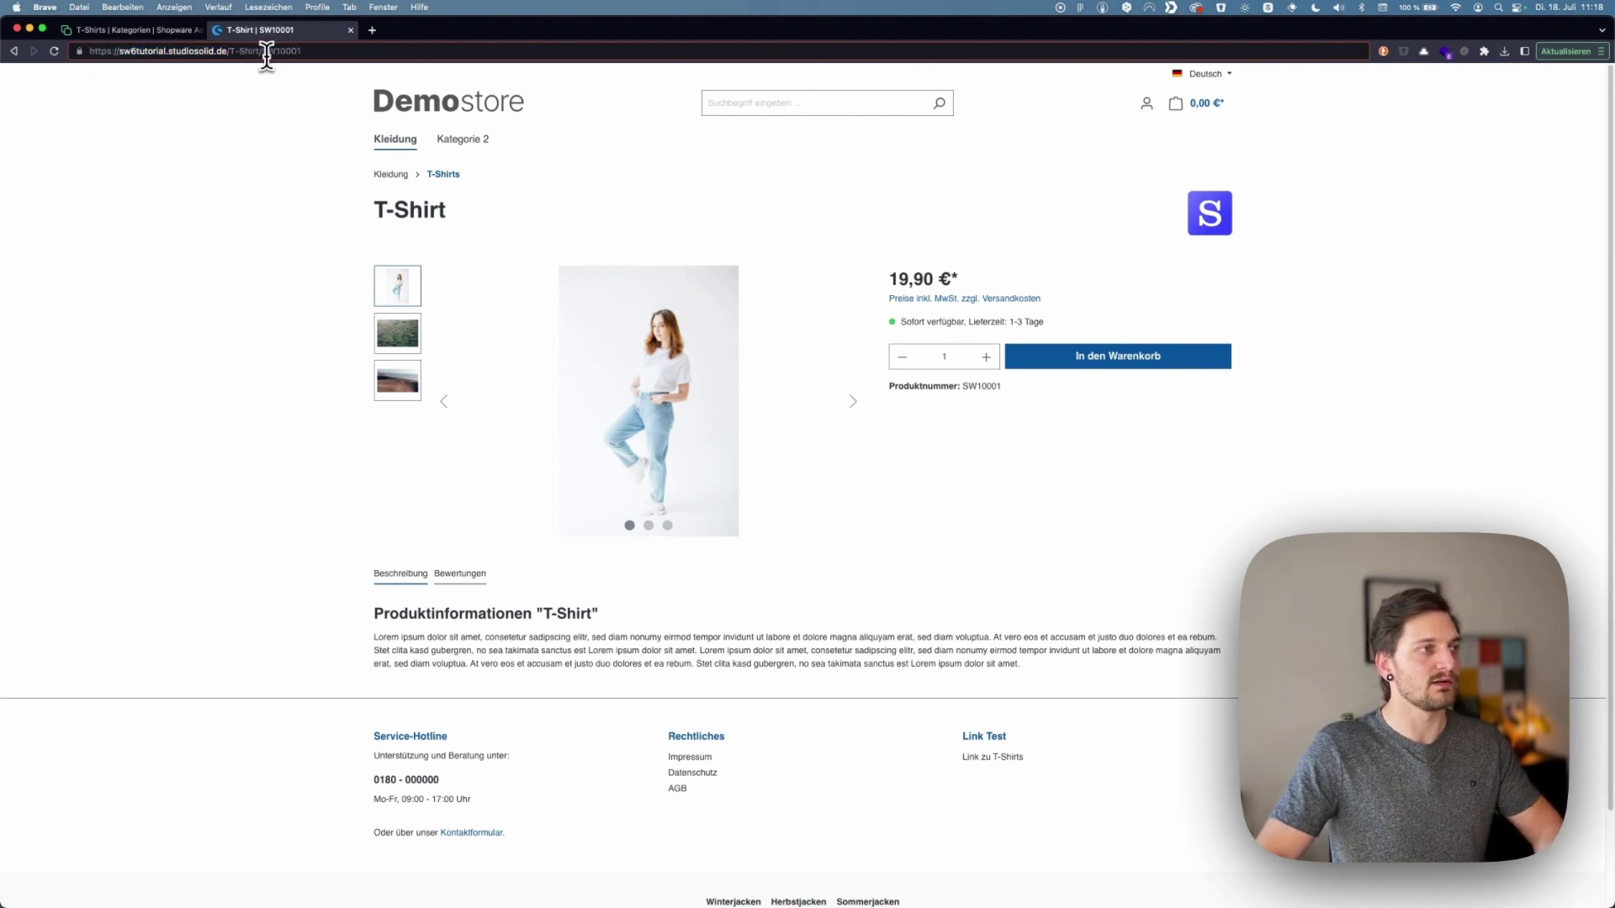
left_click(678, 261)
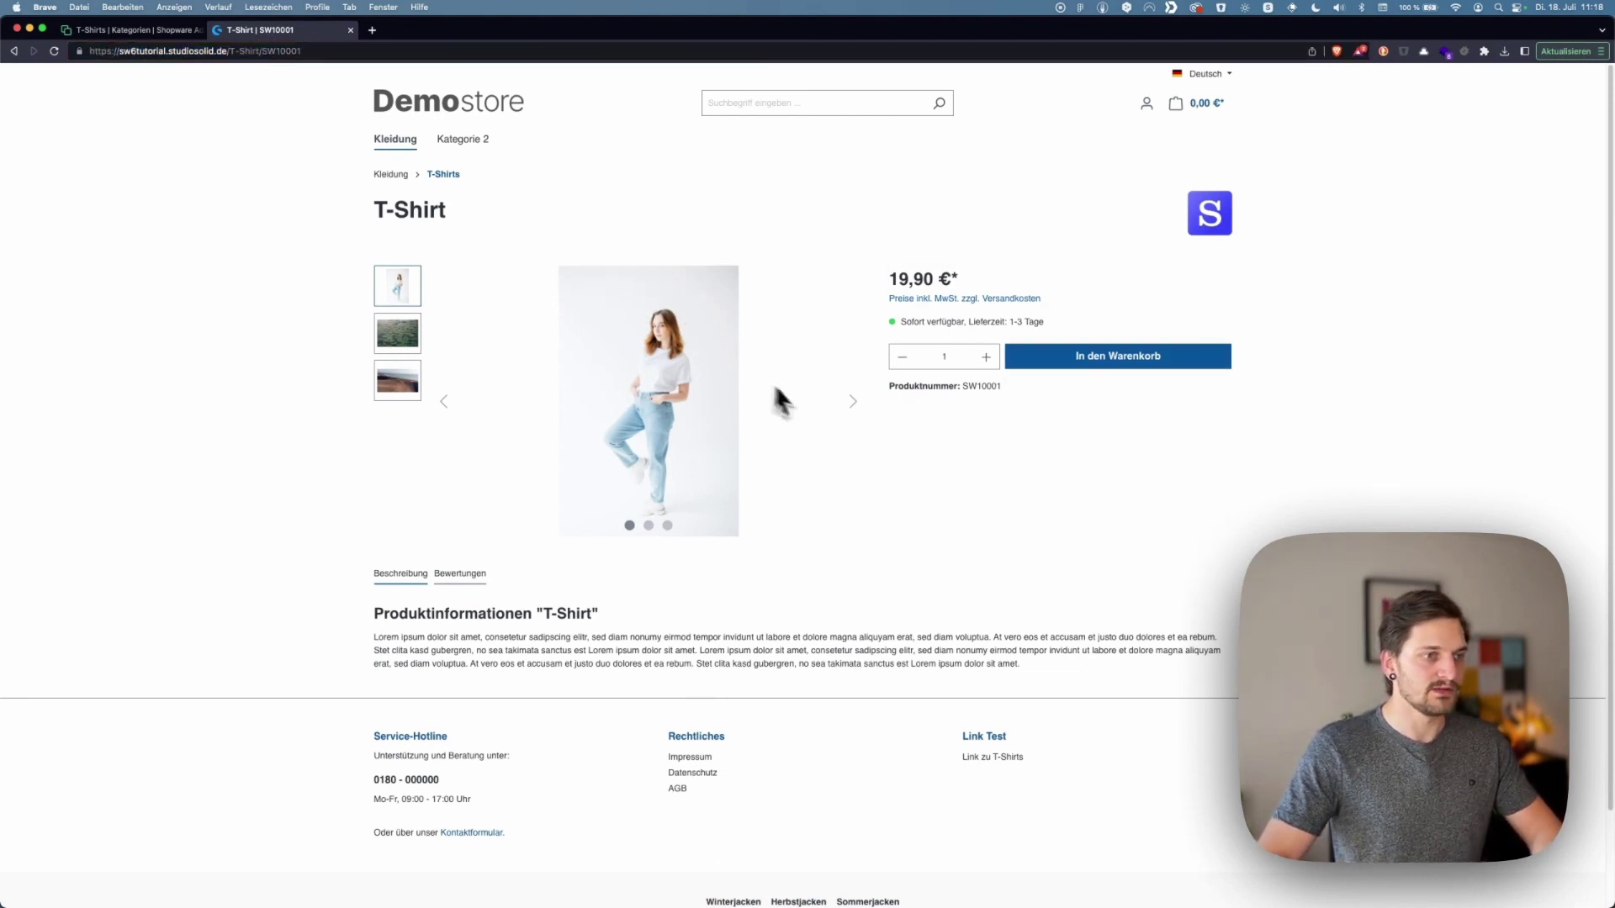
Examine the T-Shirt's product images in the slider, with the magnifier and in the full-screen gallery, and close the gallery
left_click(853, 402)
left_click(853, 401)
left_click(853, 402)
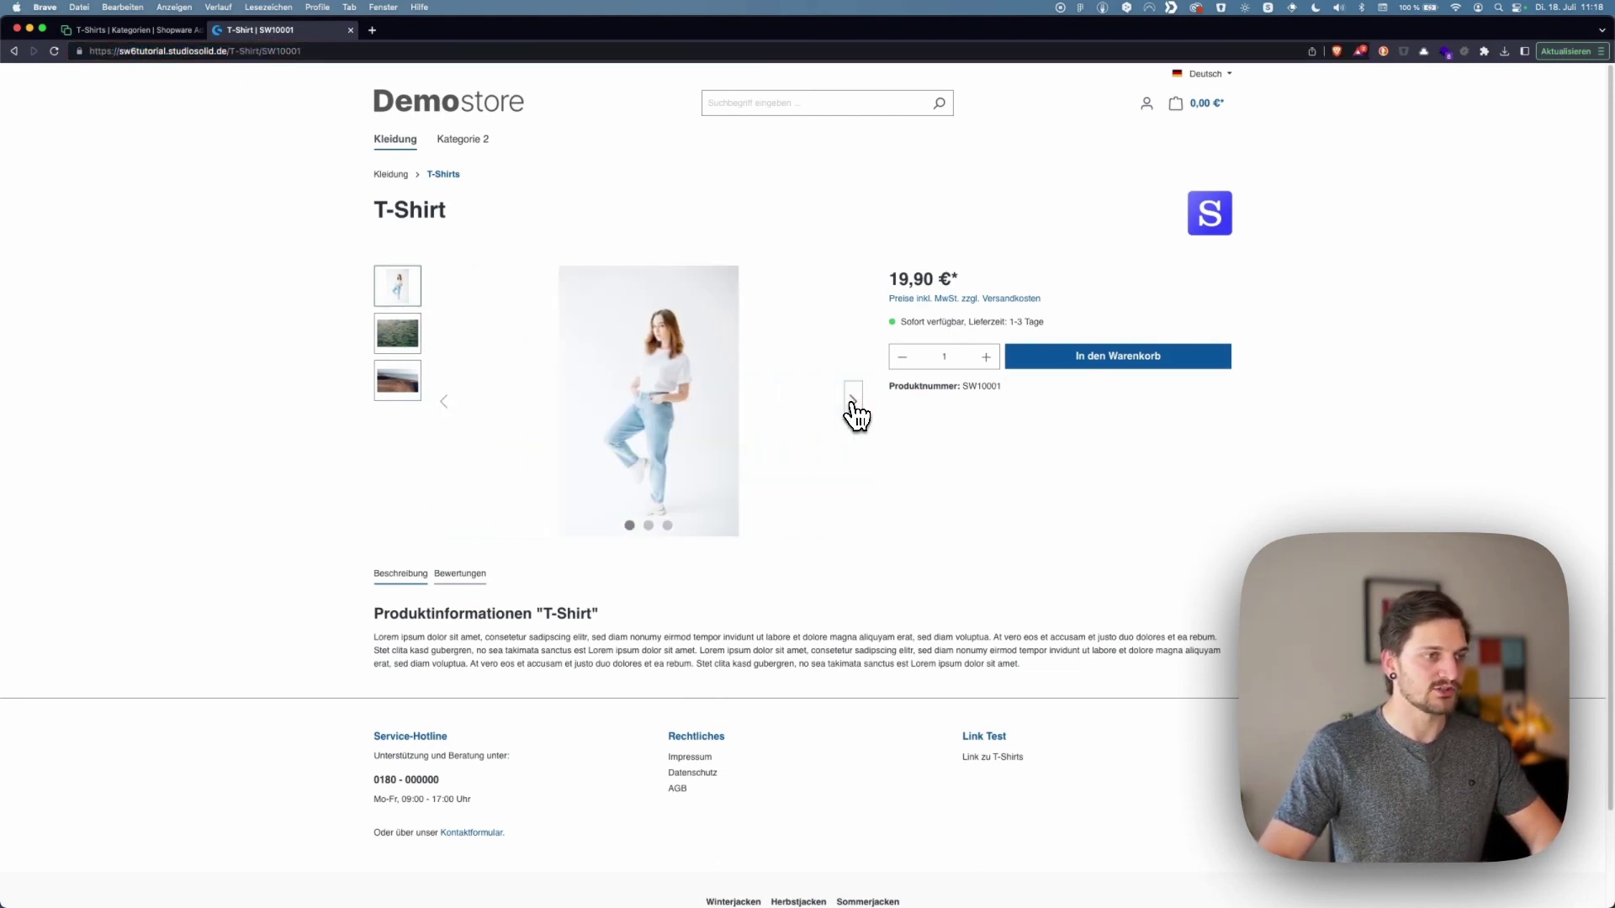
mouse_move(642, 410)
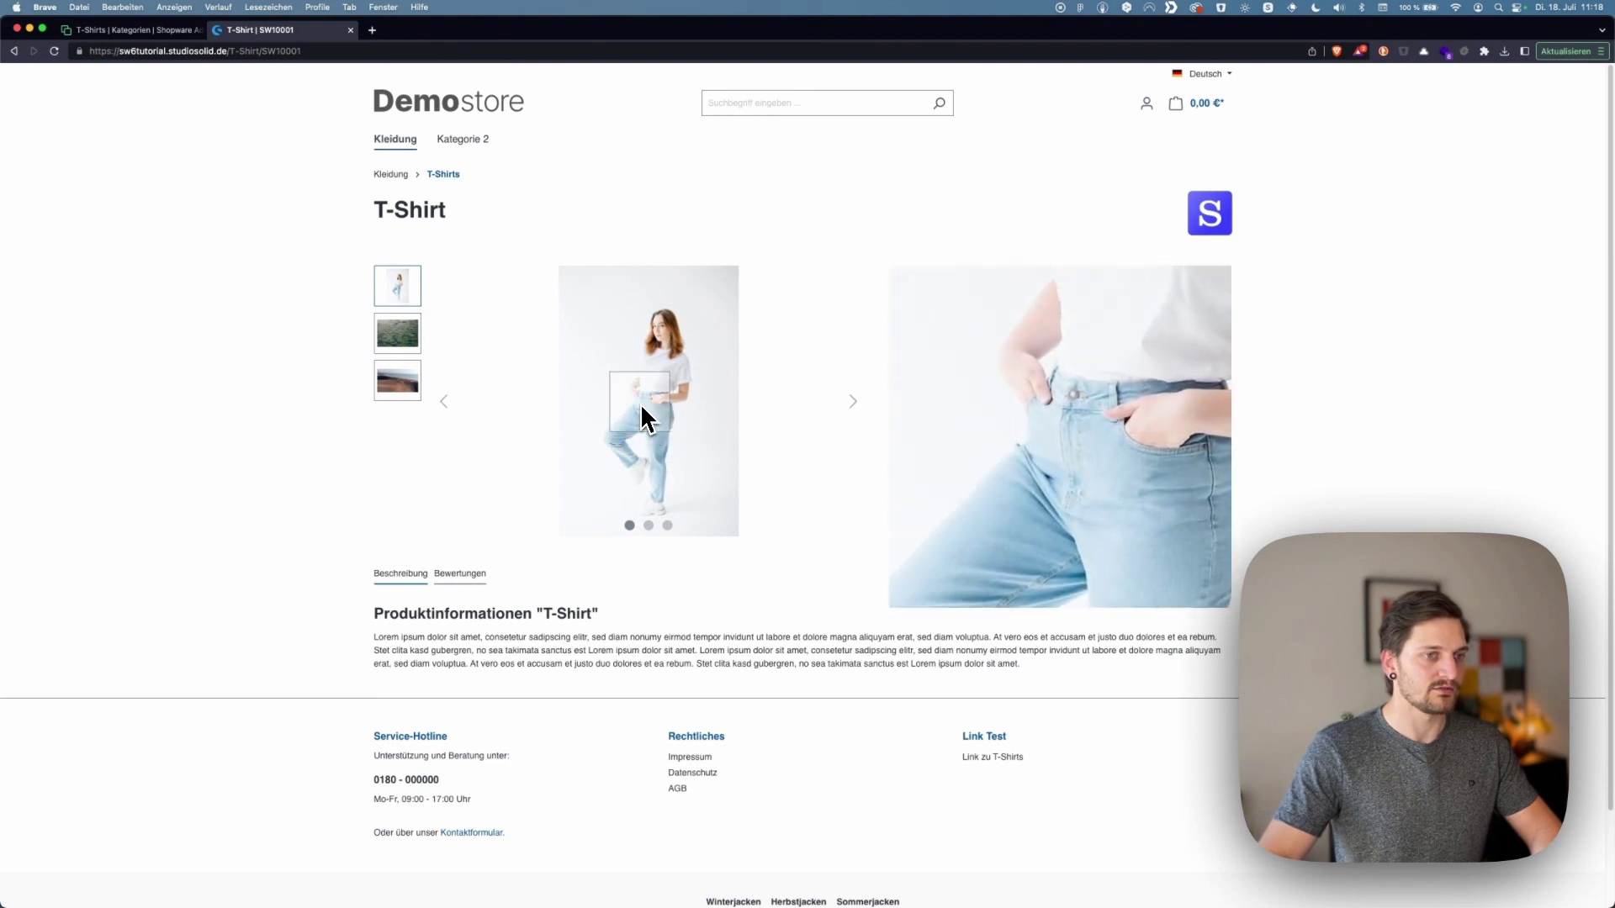
left_click(643, 410)
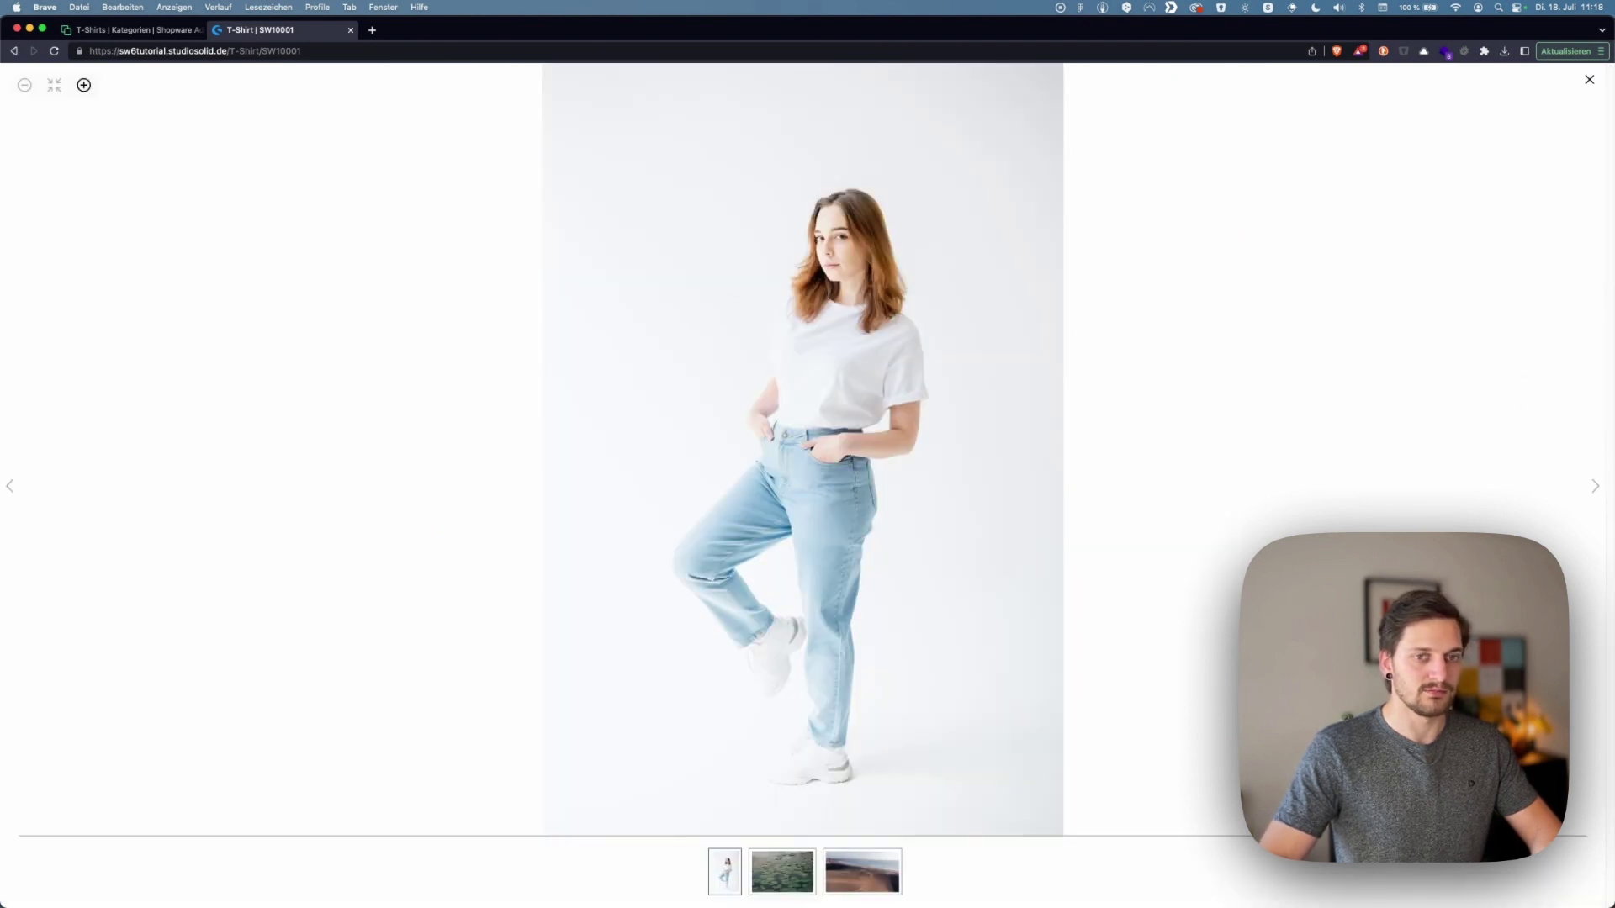
left_click(1597, 495)
left_click(1597, 498)
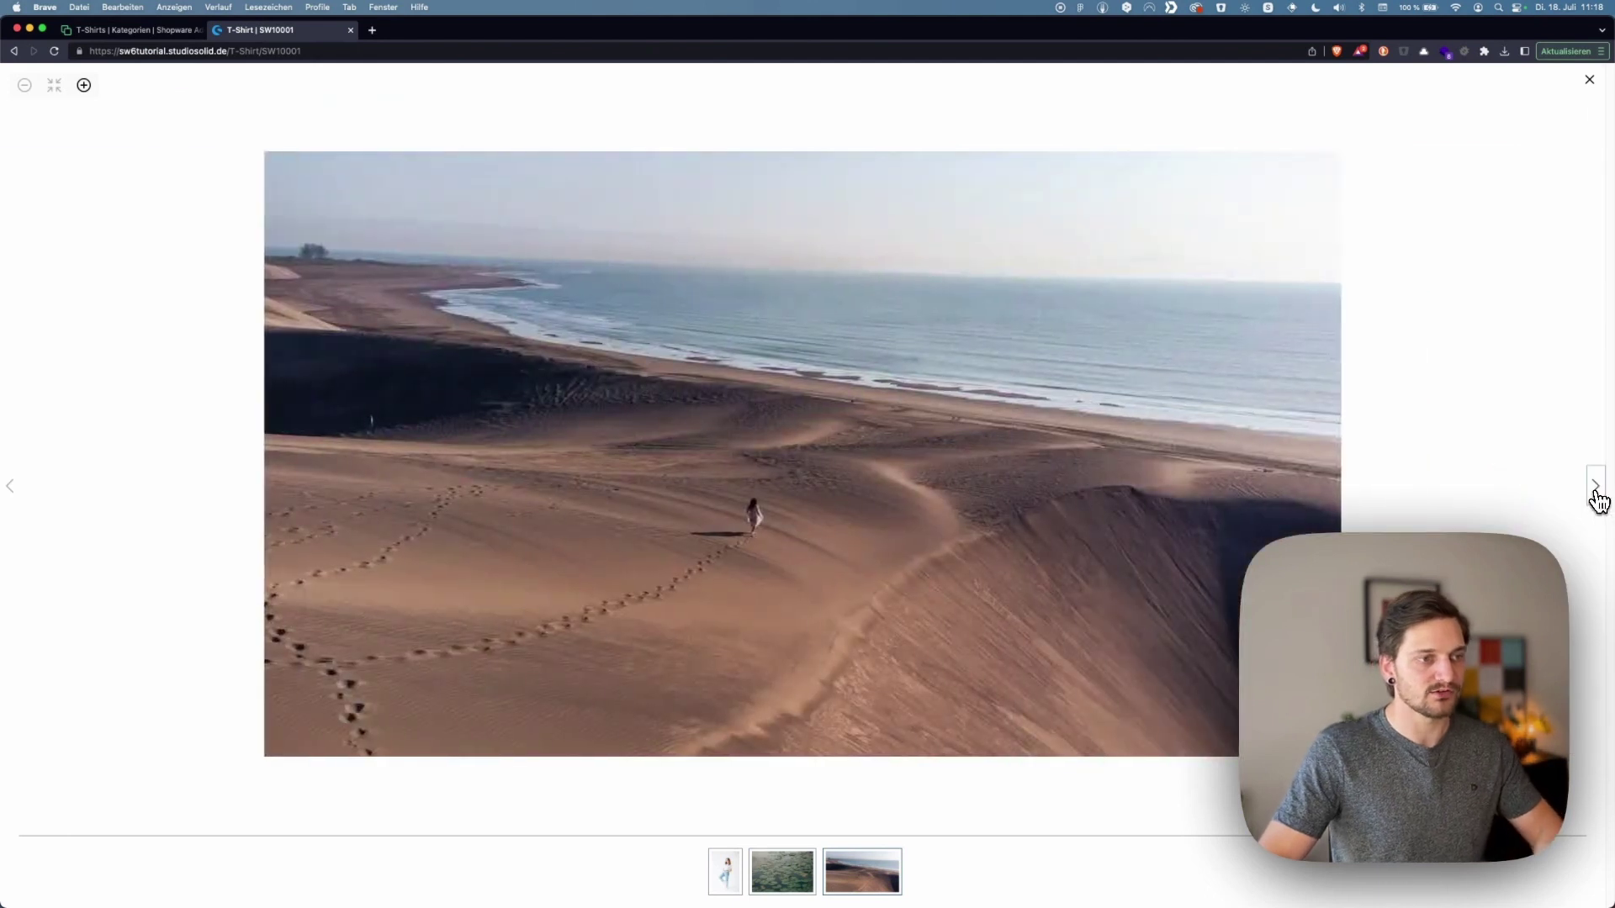
key("Escape")
Try out the quantity selector by raising the T-Shirt's quantity to 4 and lowering it back to 1
left_click(985, 359)
left_click(986, 358)
left_click(986, 359)
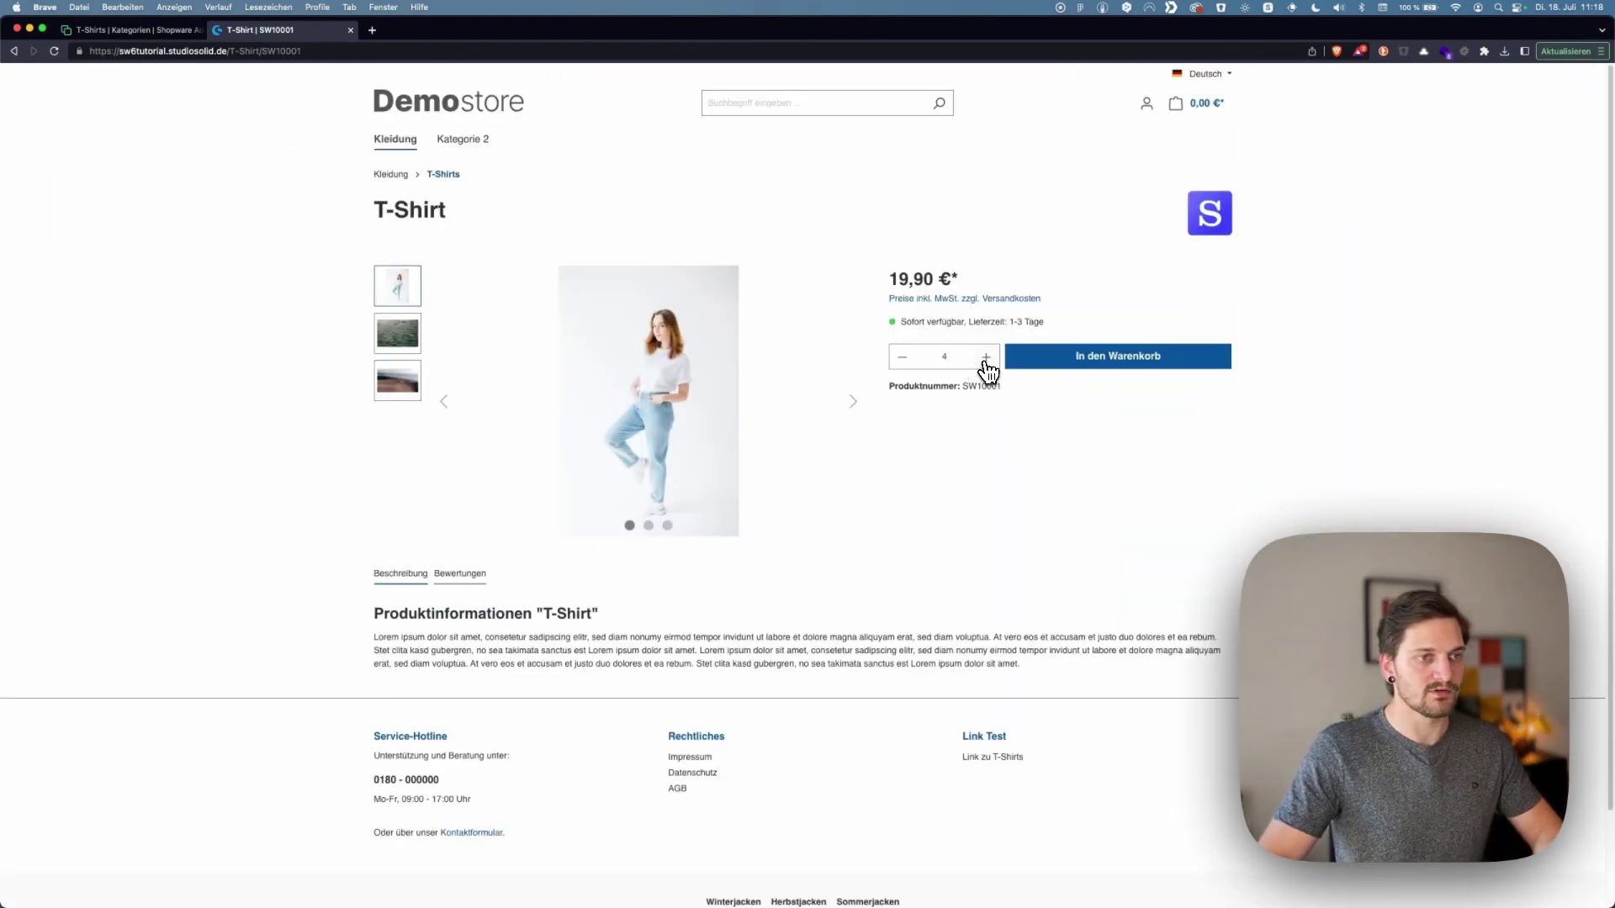
left_click(902, 360)
left_click(902, 360)
left_click(901, 360)
left_click(902, 360)
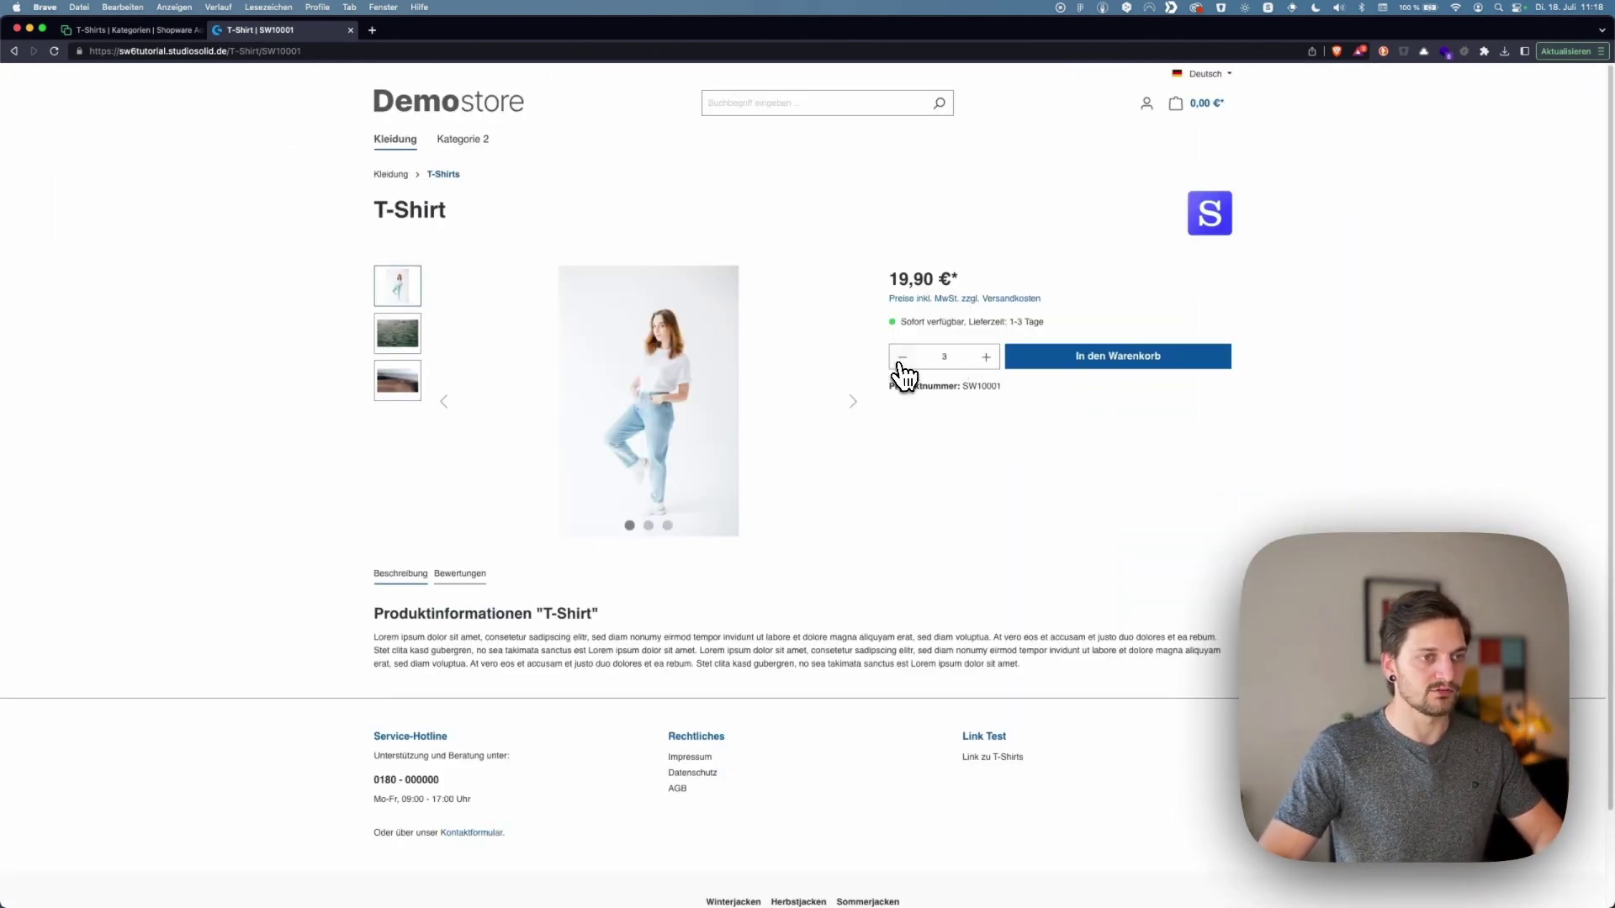
left_click(902, 360)
left_click(901, 360)
left_click(901, 361)
Look through the Beschreibung and Bewertungen sections of the T-Shirt's detail page
scroll(799, 479, "down", 1)
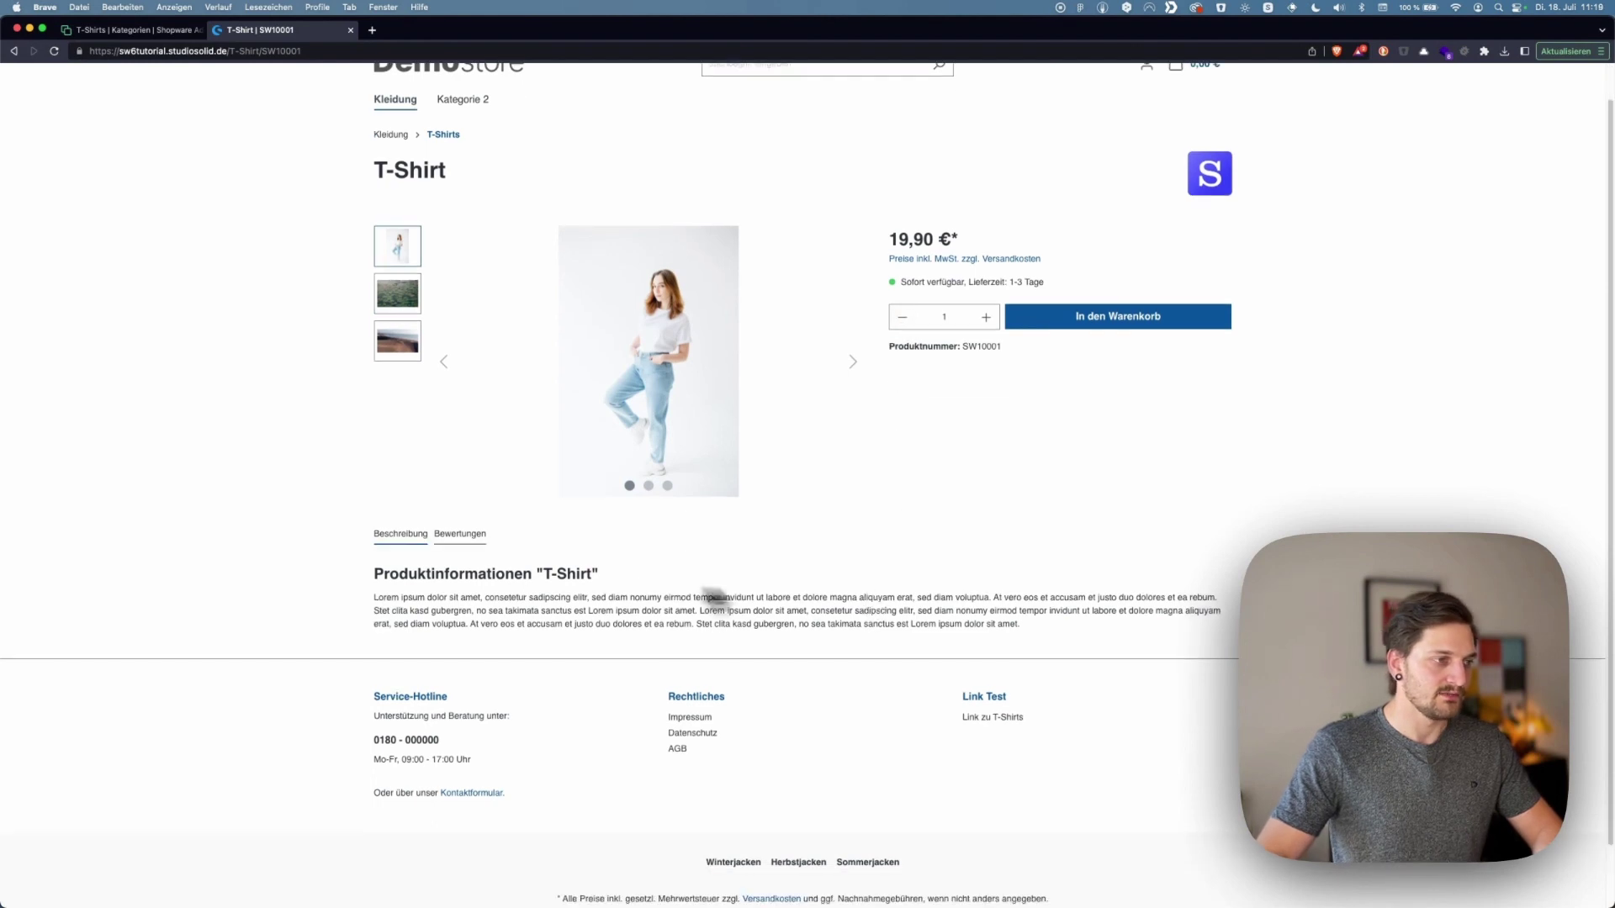
left_click(460, 533)
left_click(419, 544)
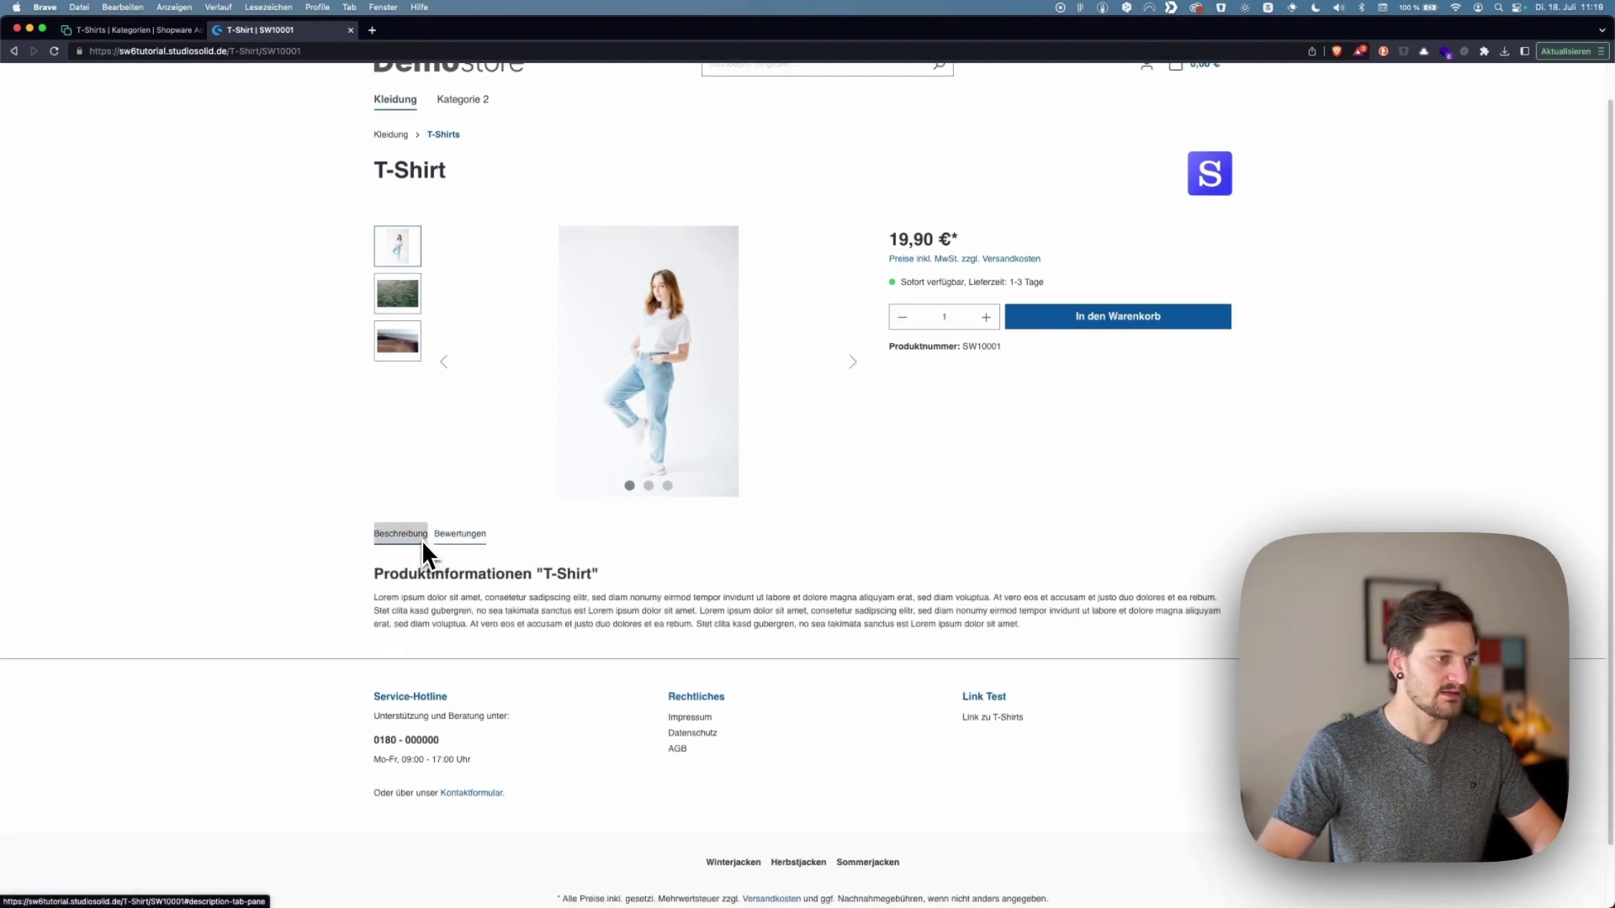
left_click_drag(377, 580, 979, 627)
left_click(1046, 642)
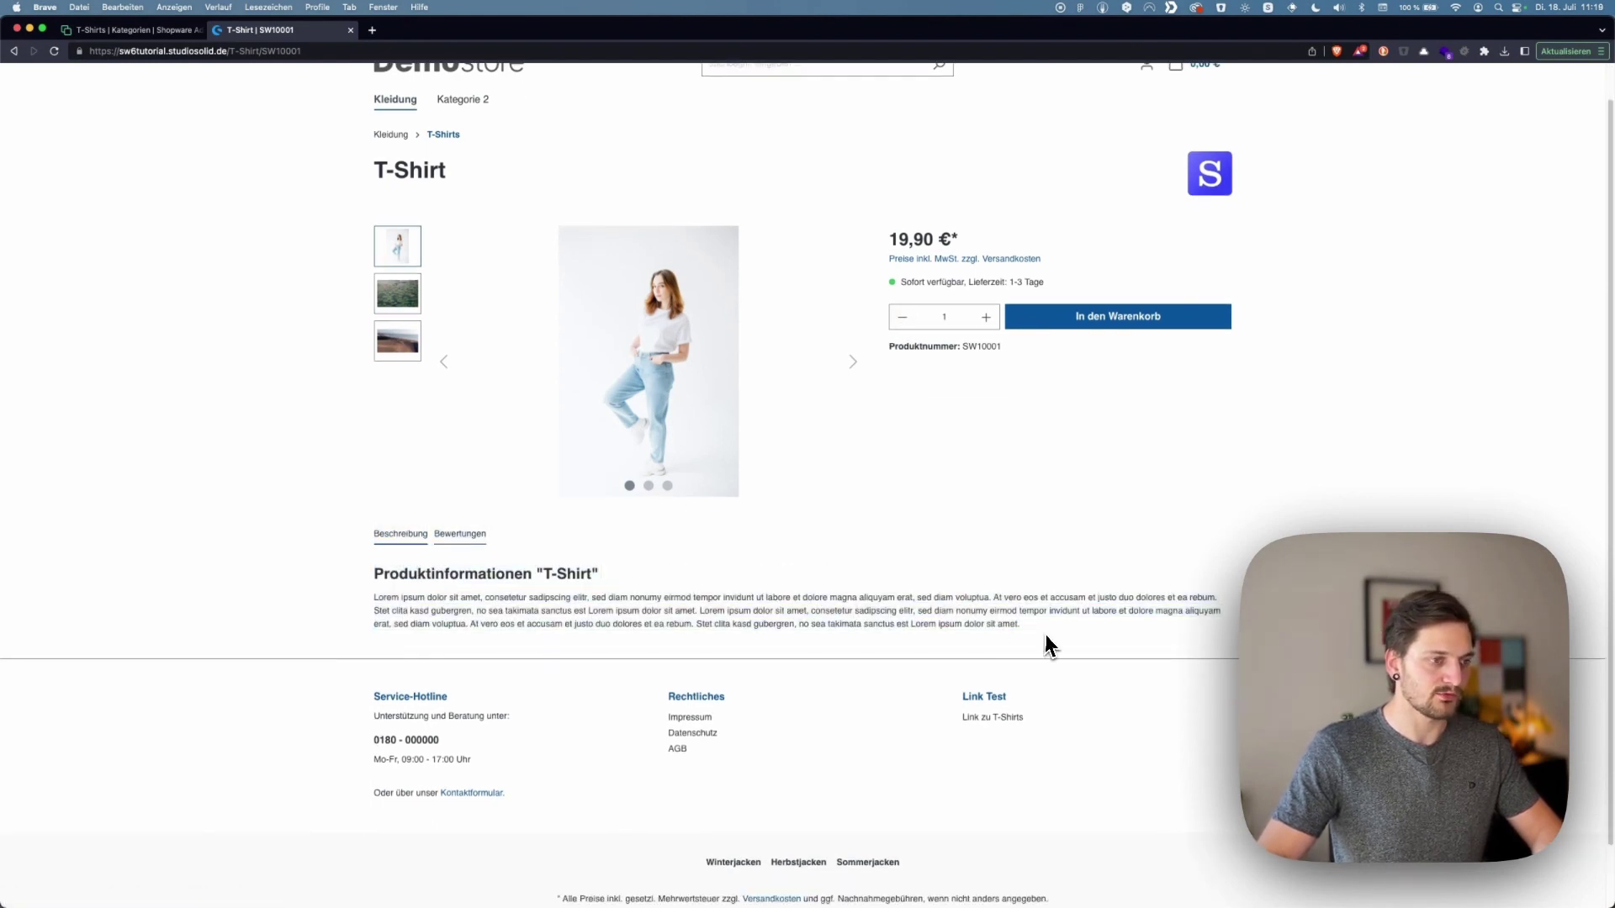
left_click(465, 542)
scroll(475, 563, "down", 2)
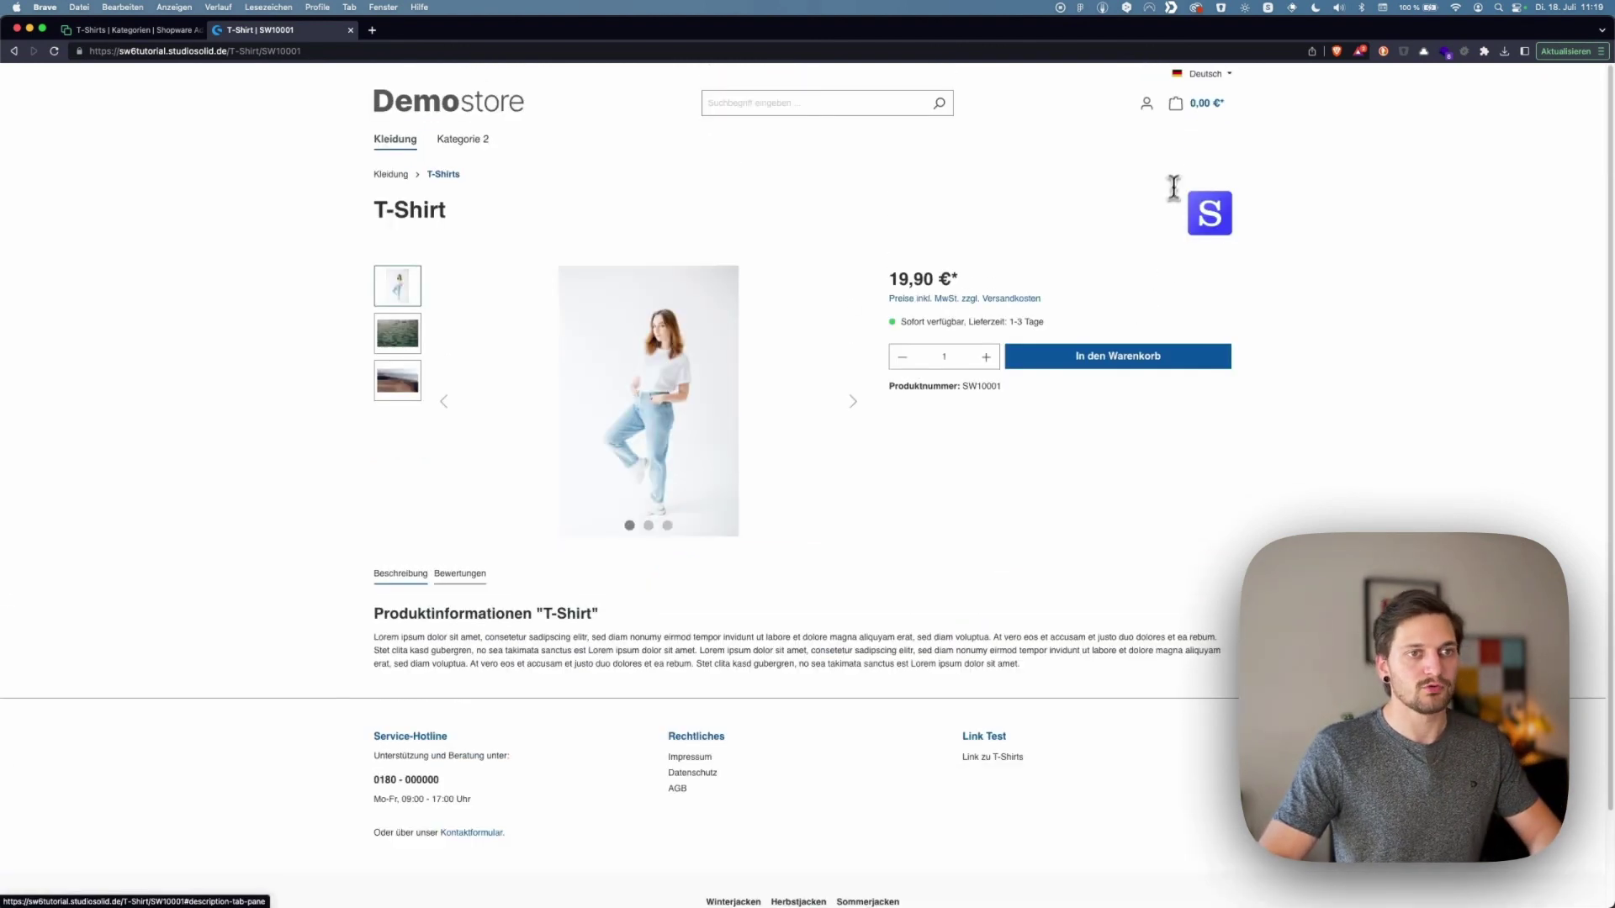
Follow the manufacturer logo on the T-Shirt's page to the linked website, and close that website again
left_click(1214, 220)
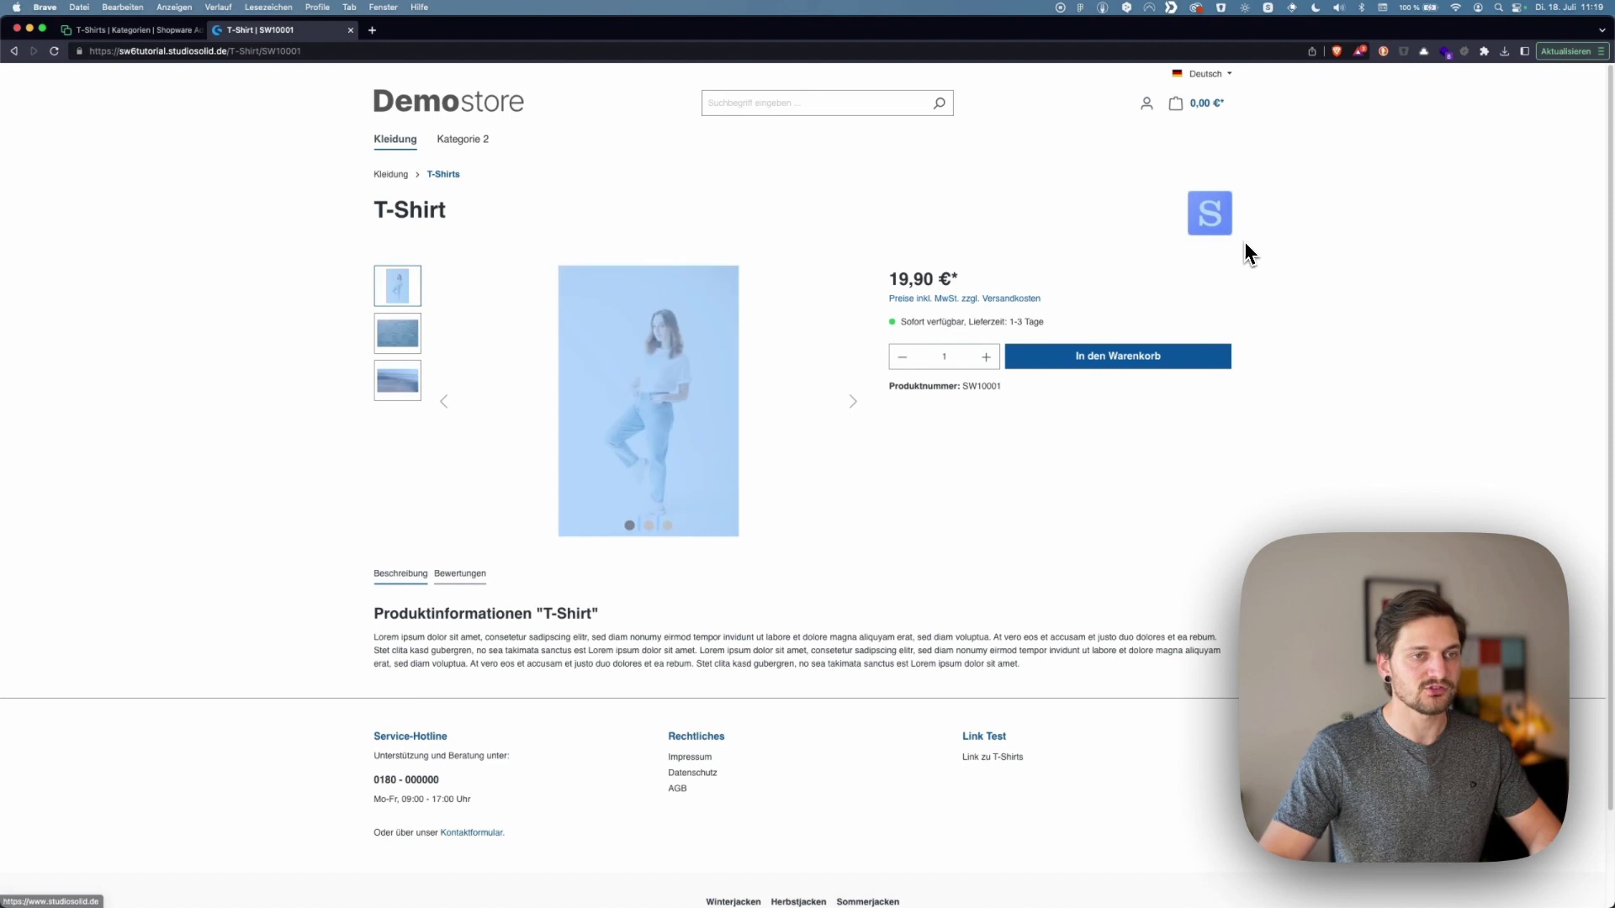
left_click(1216, 217)
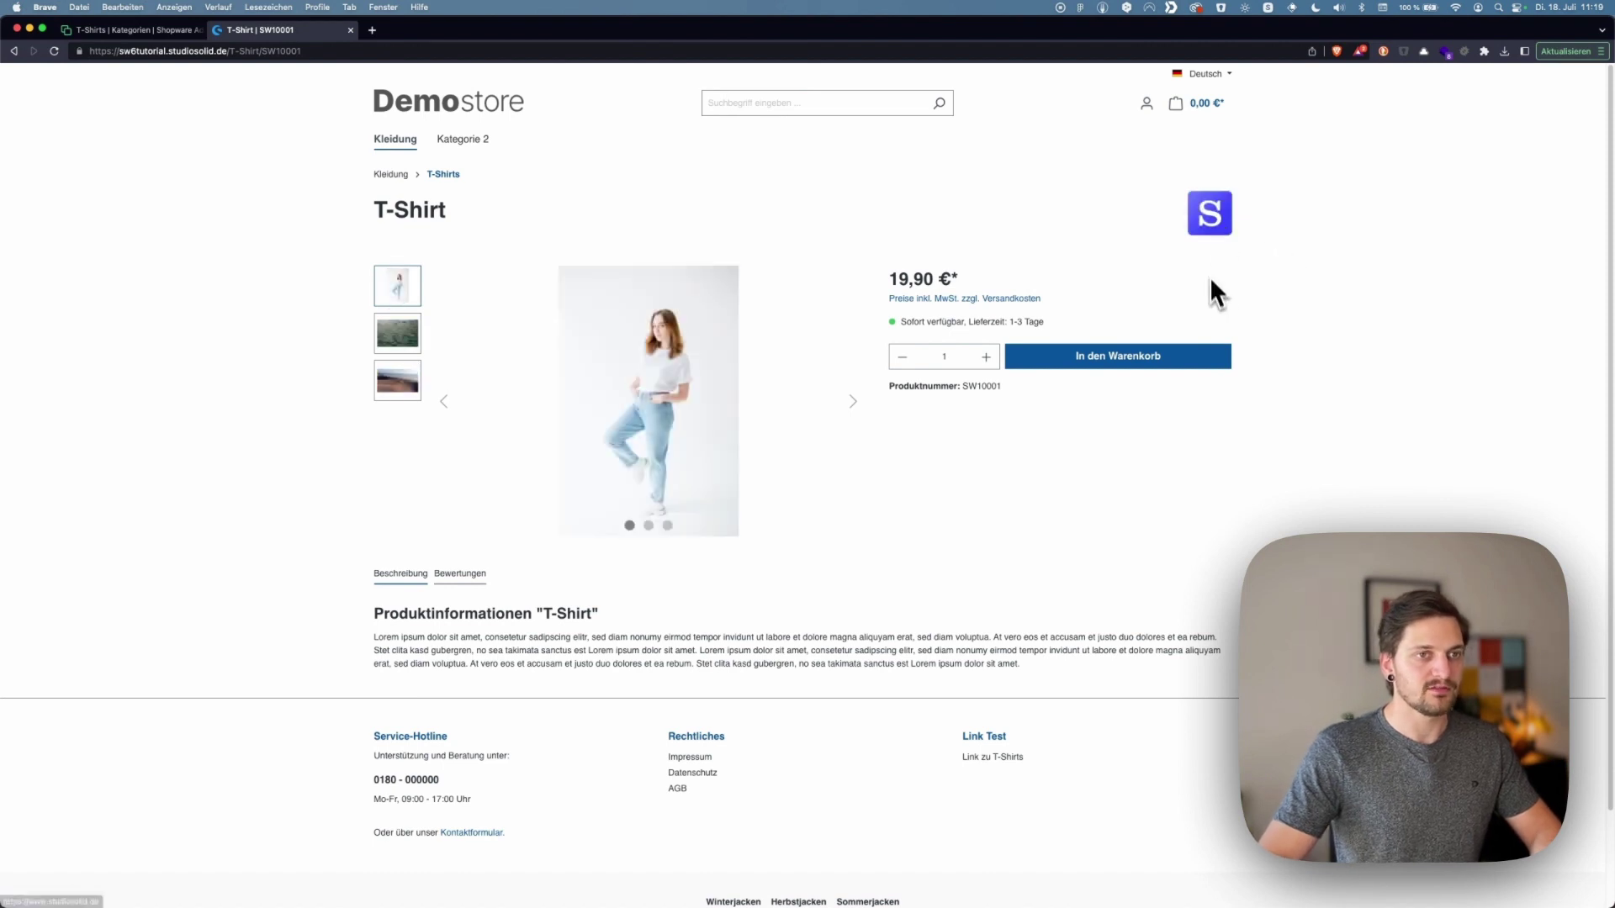
left_click(1216, 219)
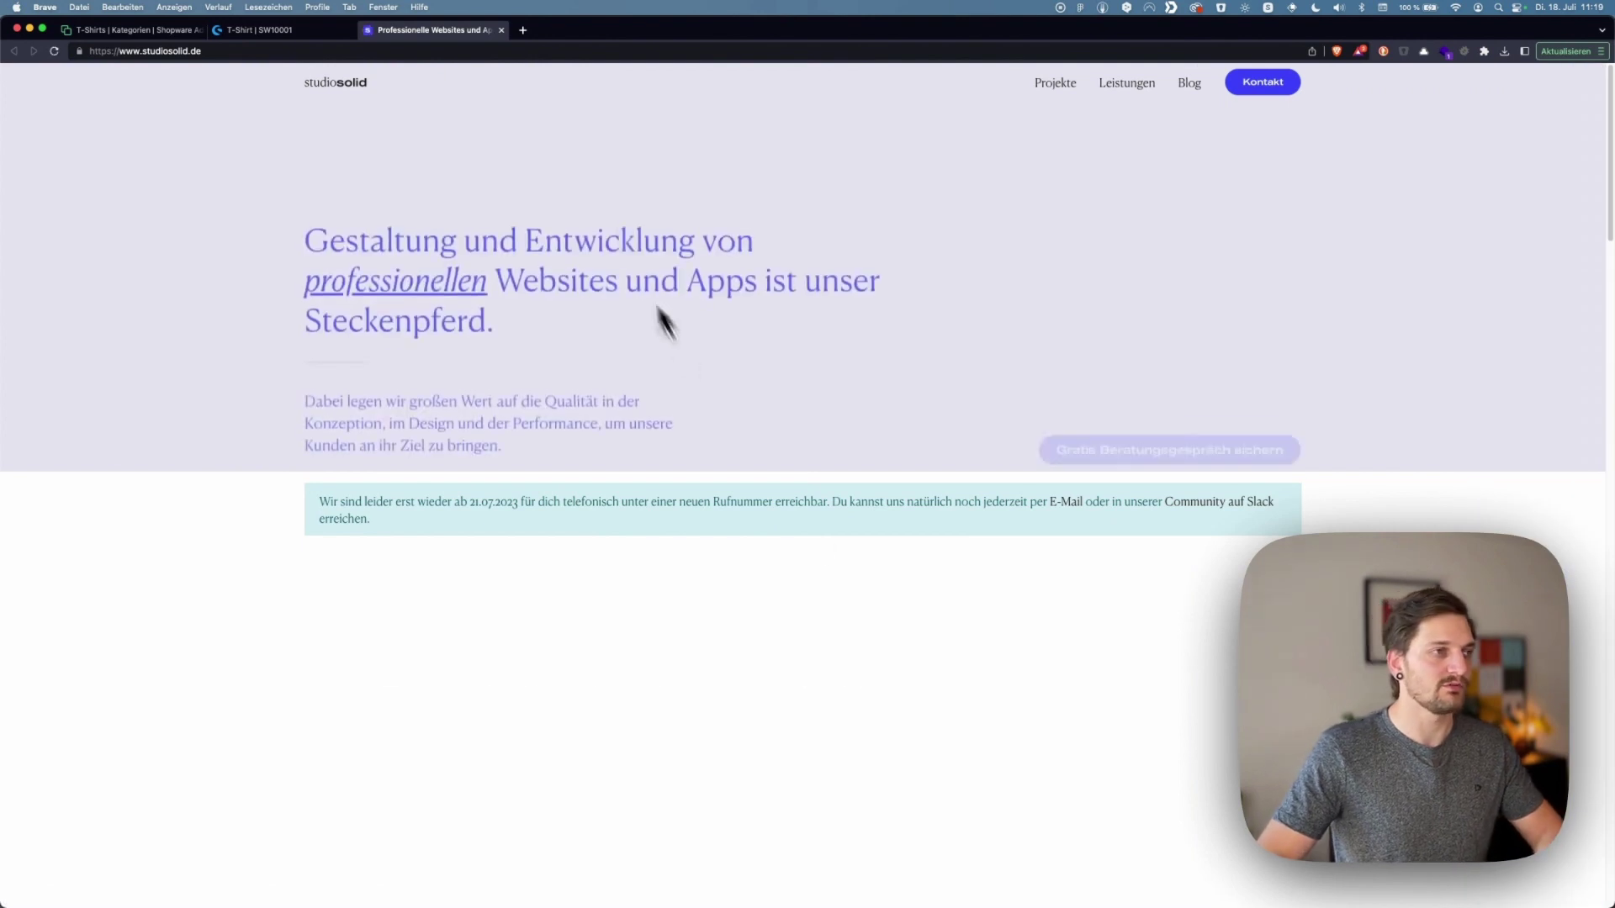
key("super+w")
Check the T-Shirt's price and open the shipping cost information linked beneath it
left_click_drag(887, 282, 976, 284)
left_click(990, 282)
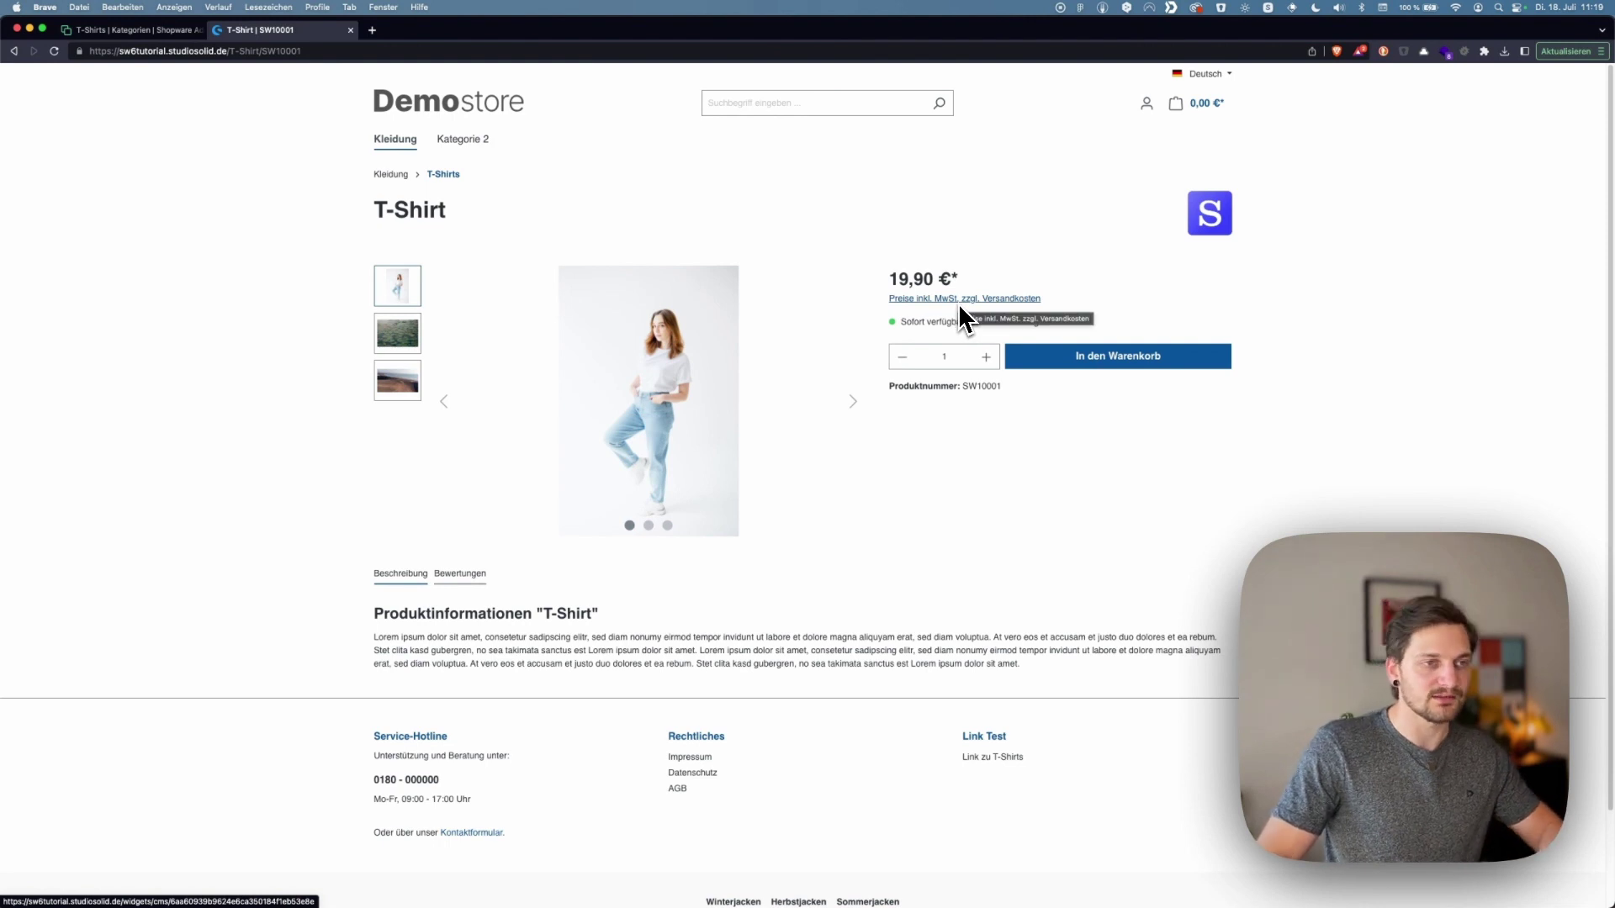
left_click(967, 301)
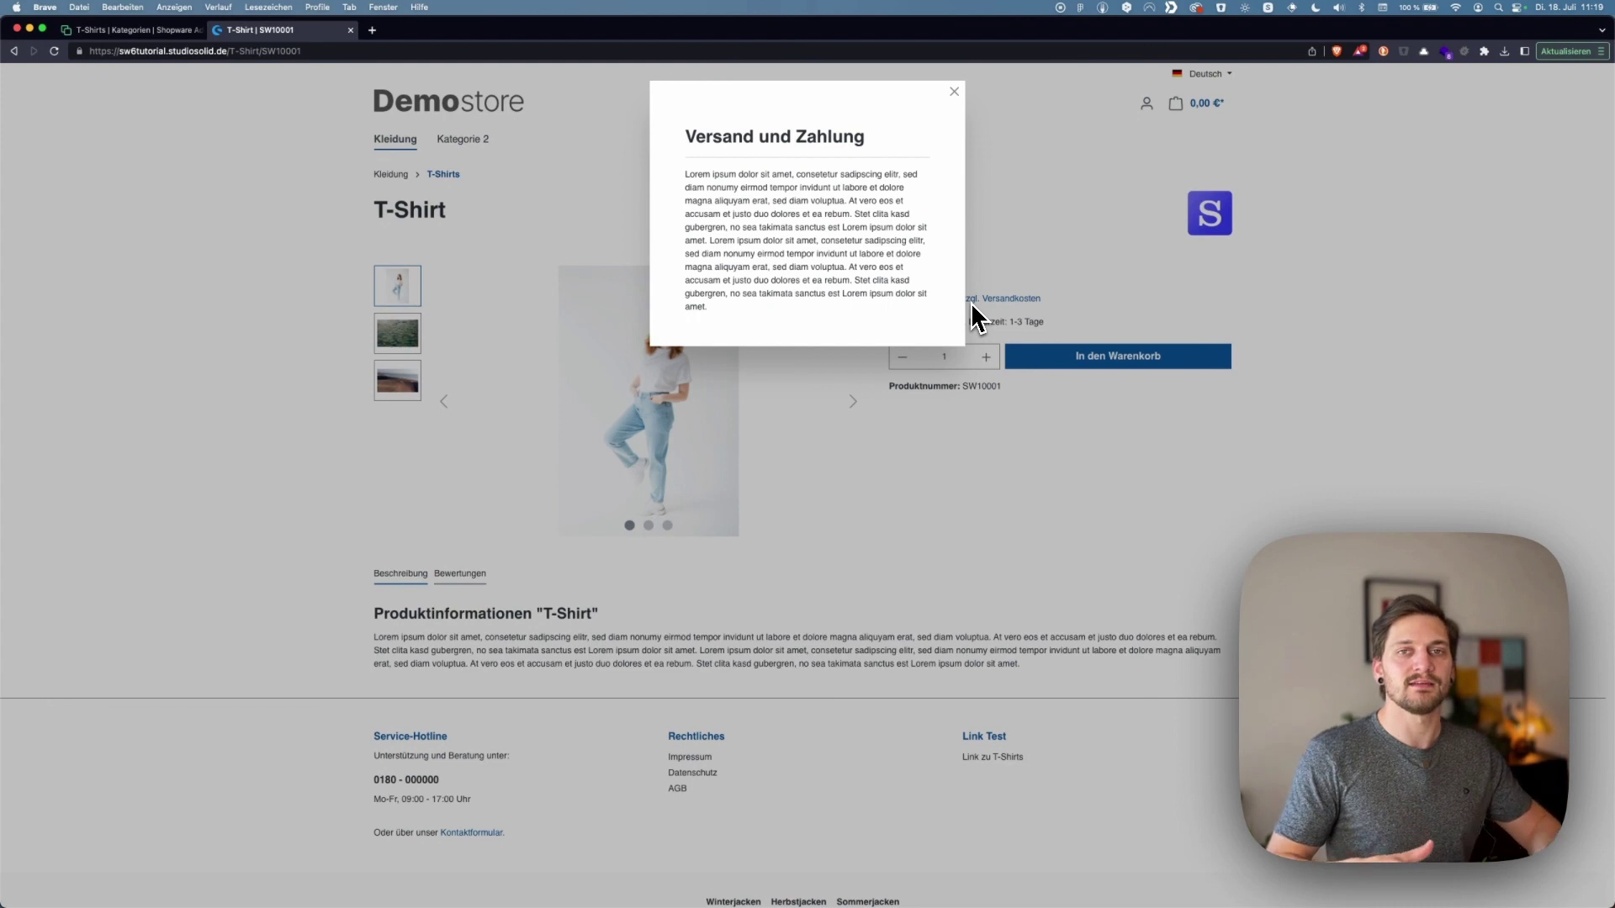
Close the shipping information and check the delivery time and product number on the T-Shirt's detail page
left_click(970, 301)
left_click_drag(898, 321, 1067, 328)
left_click(1072, 332)
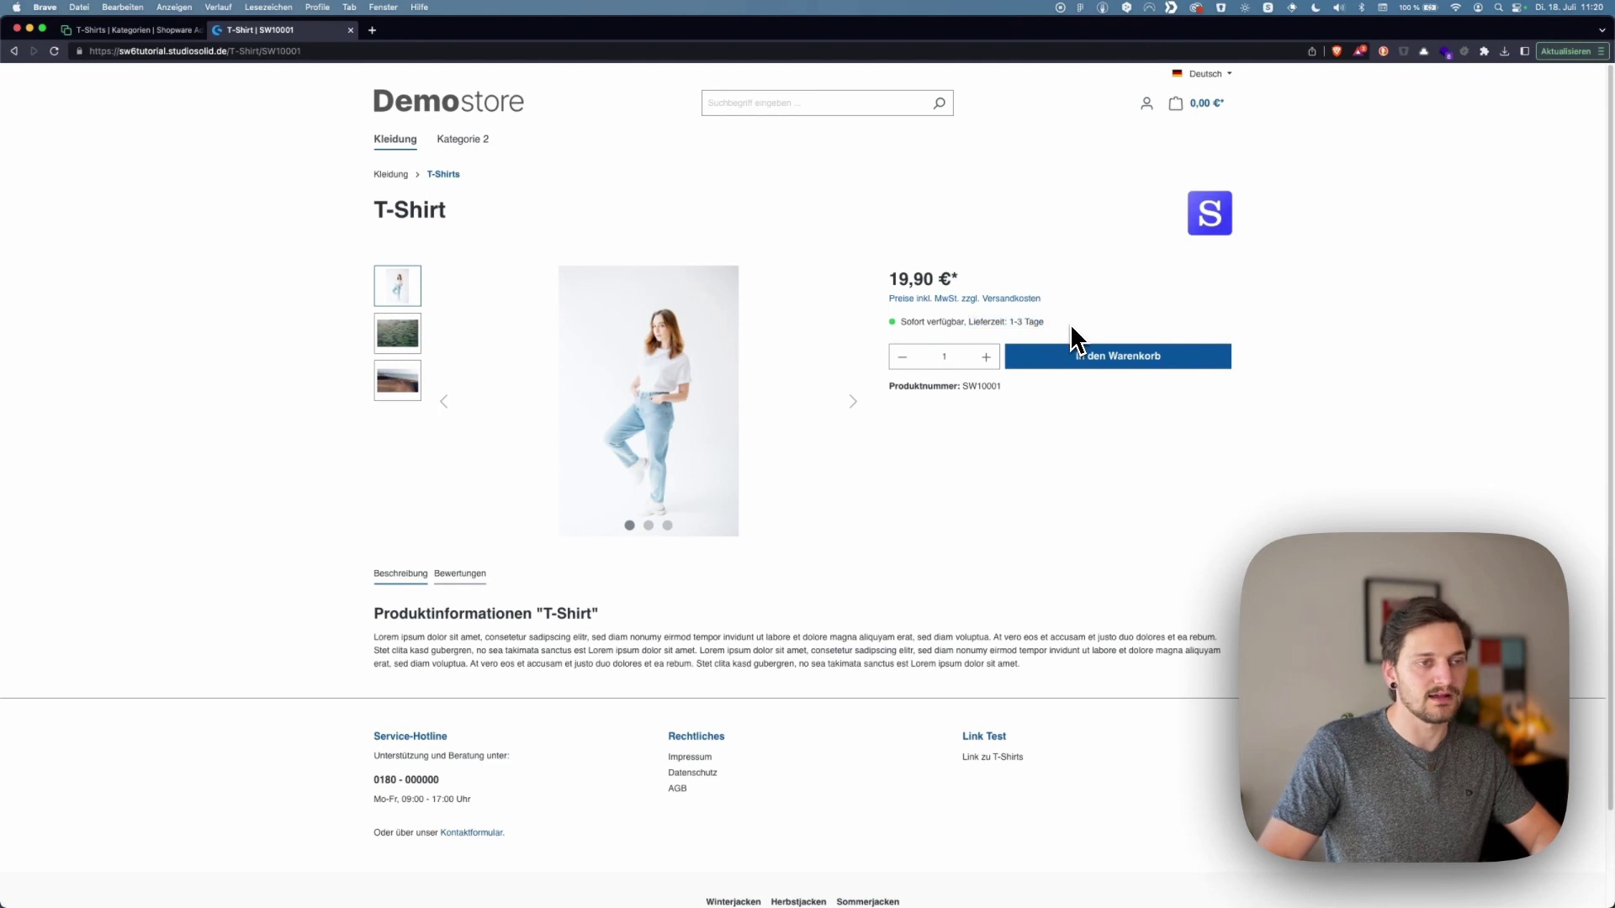
left_click_drag(886, 386, 1048, 393)
left_click(1061, 393)
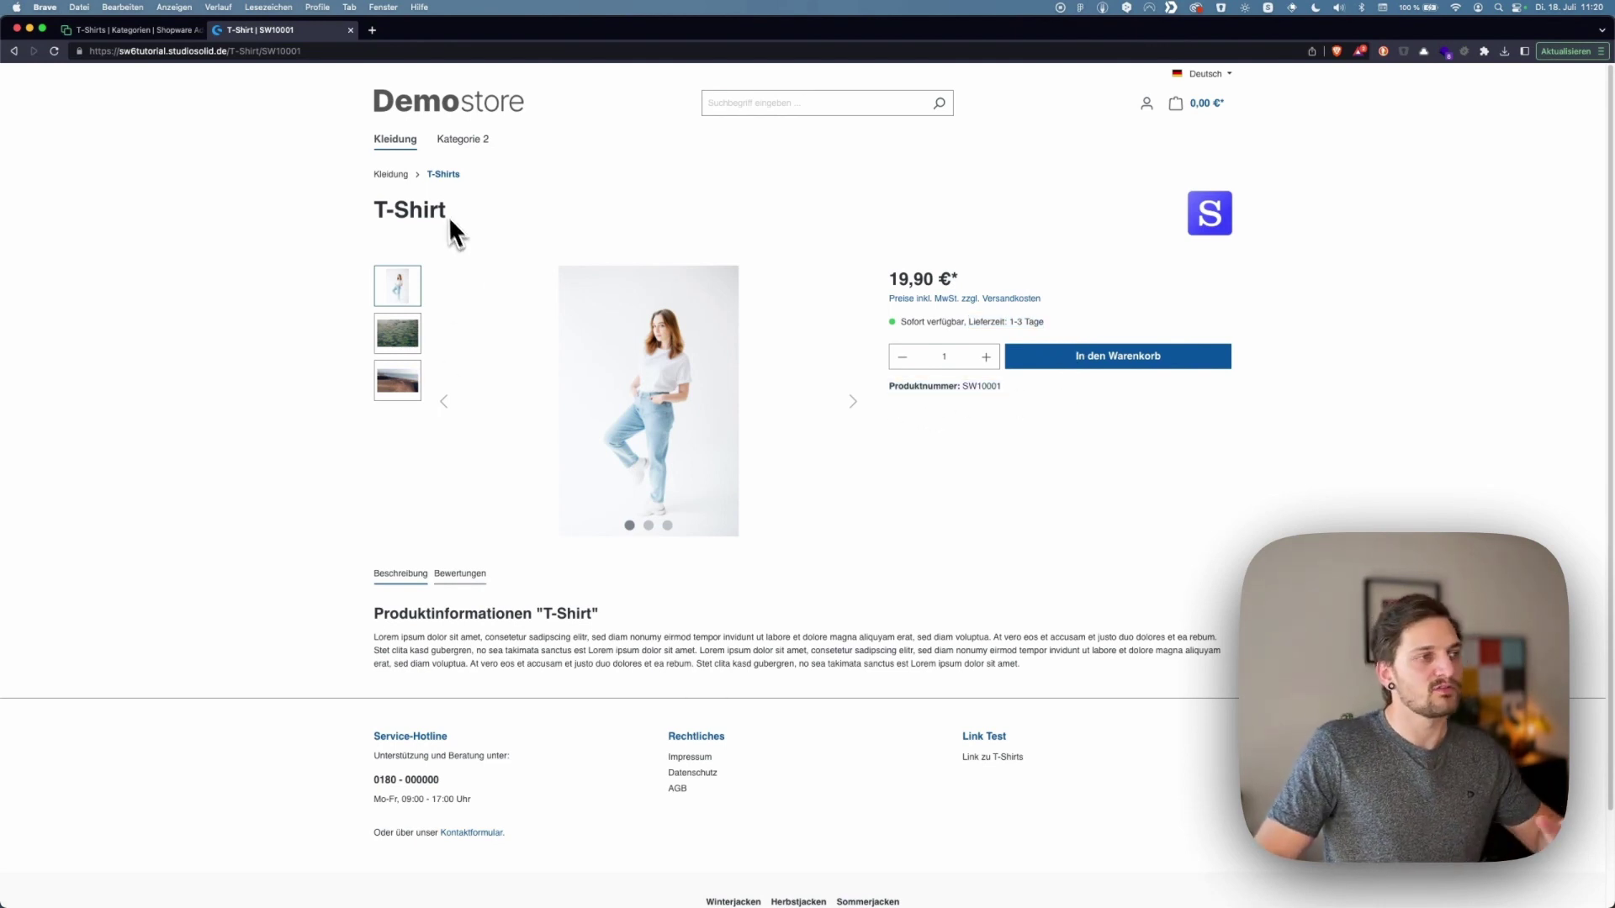
Open the T-Shirts subcategory of Kleidung in the storefront and look over its product listing
mouse_move(390, 138)
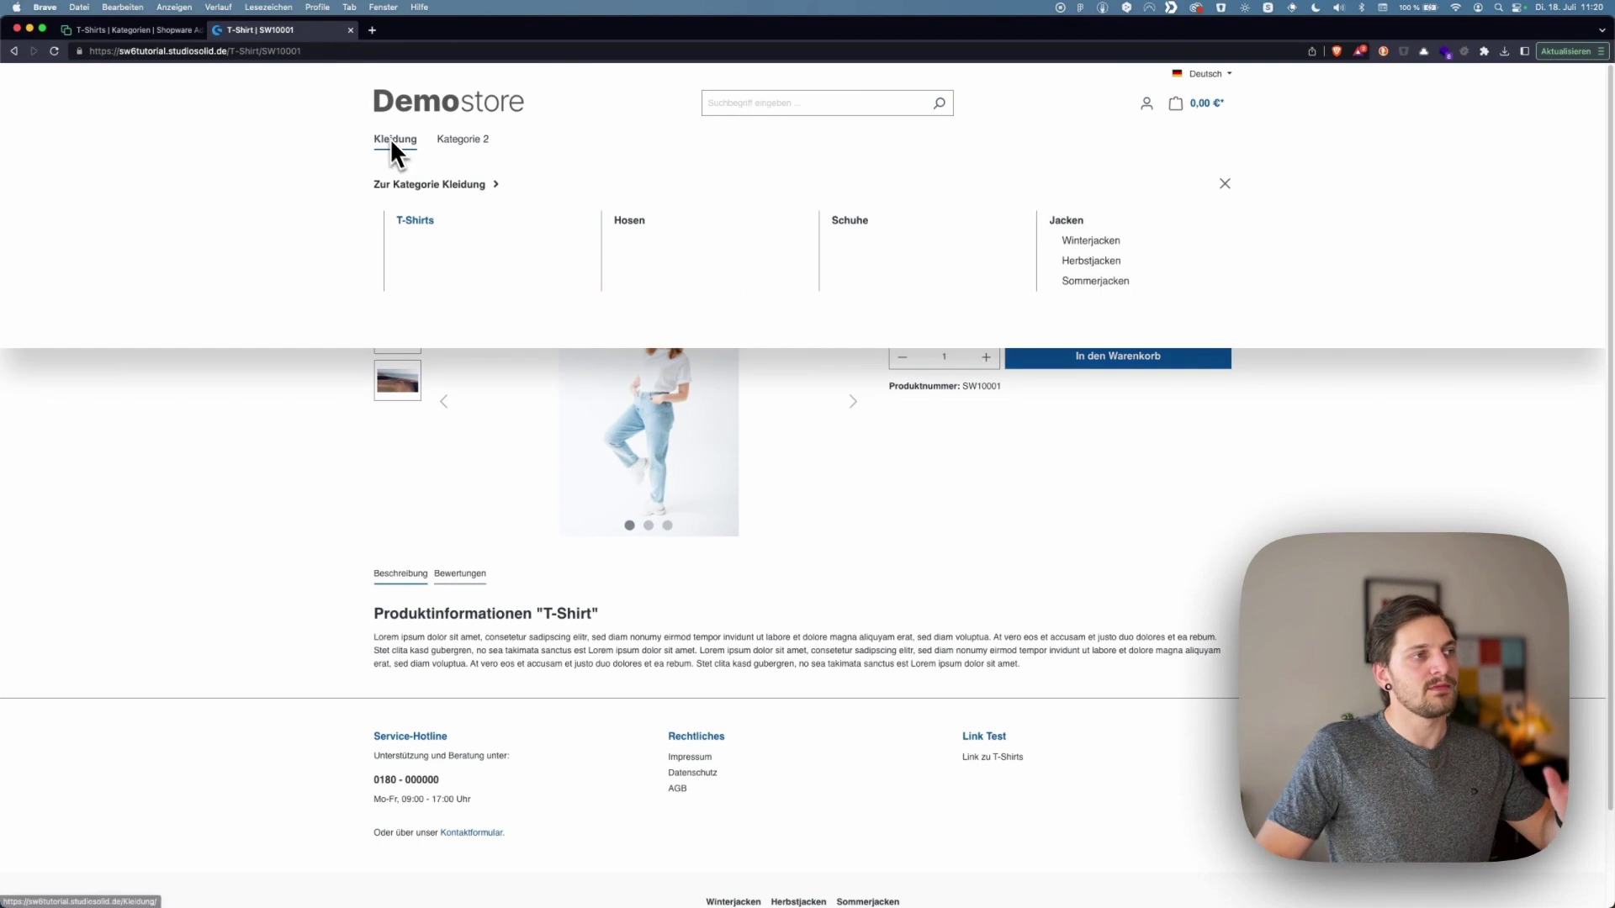
left_click(416, 221)
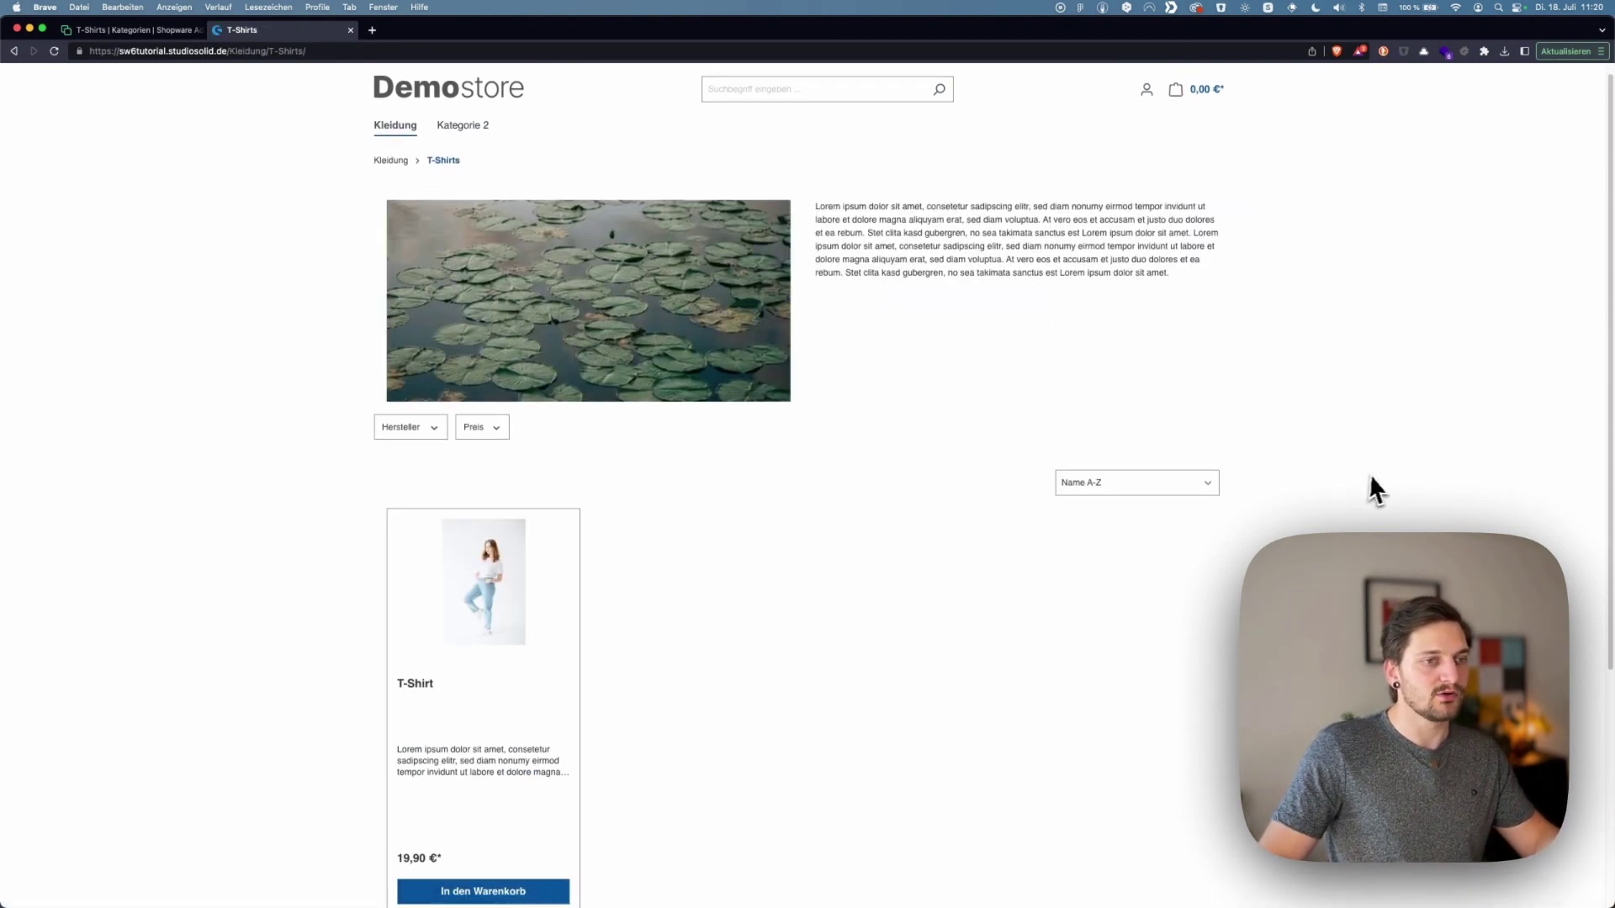
scroll(1376, 479, "down", 4)
scroll(1377, 478, "up", 3)
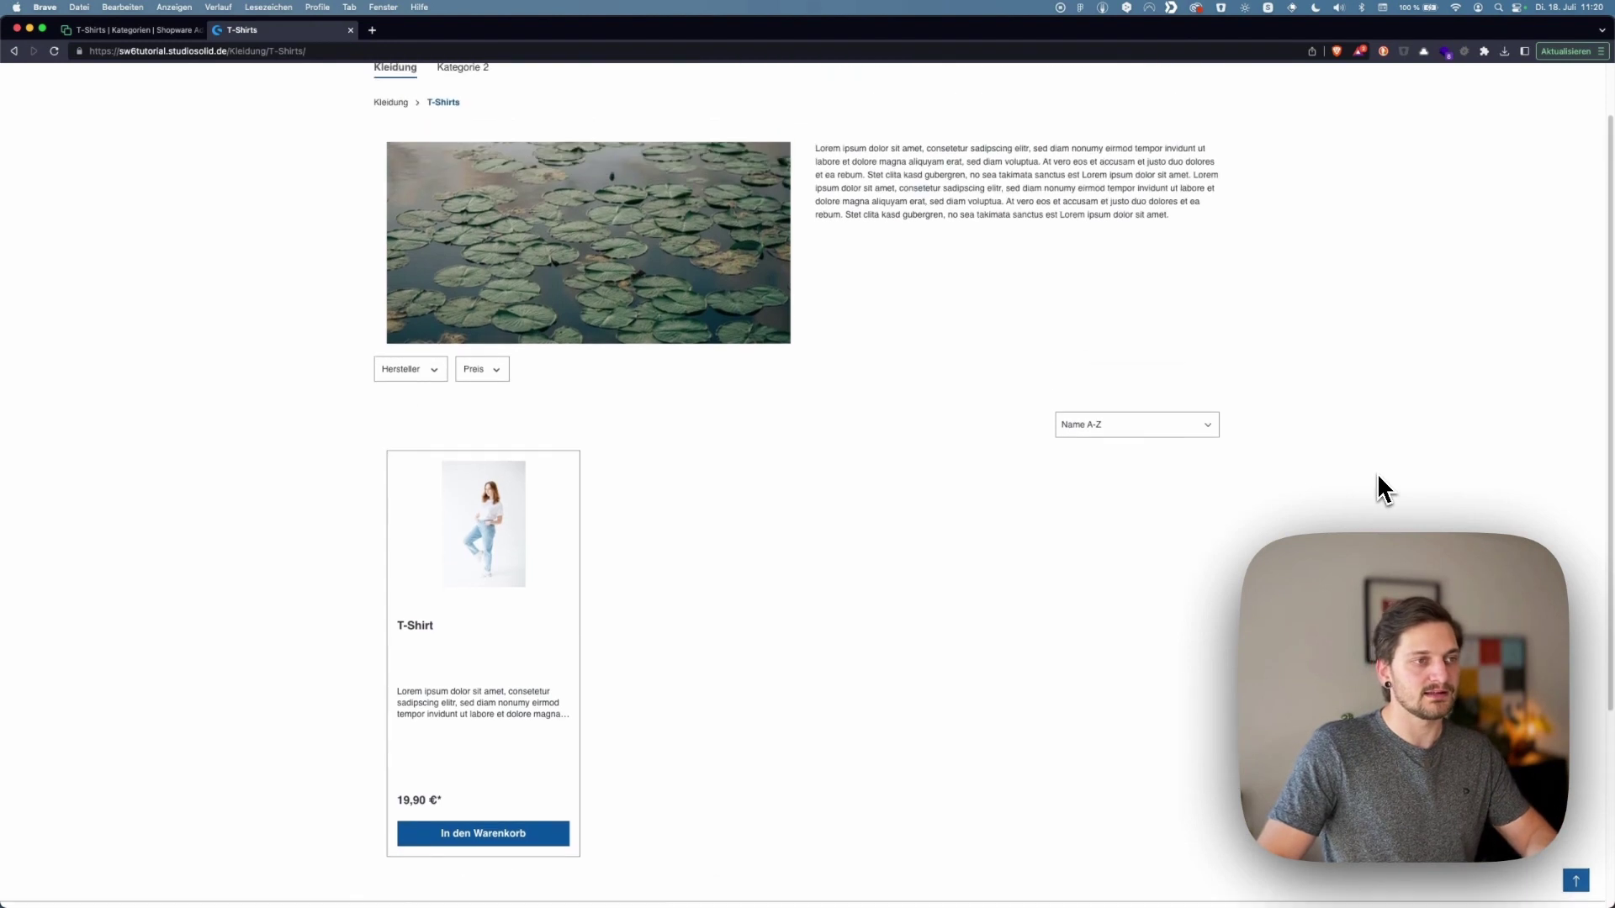
scroll(920, 497, "down", 1)
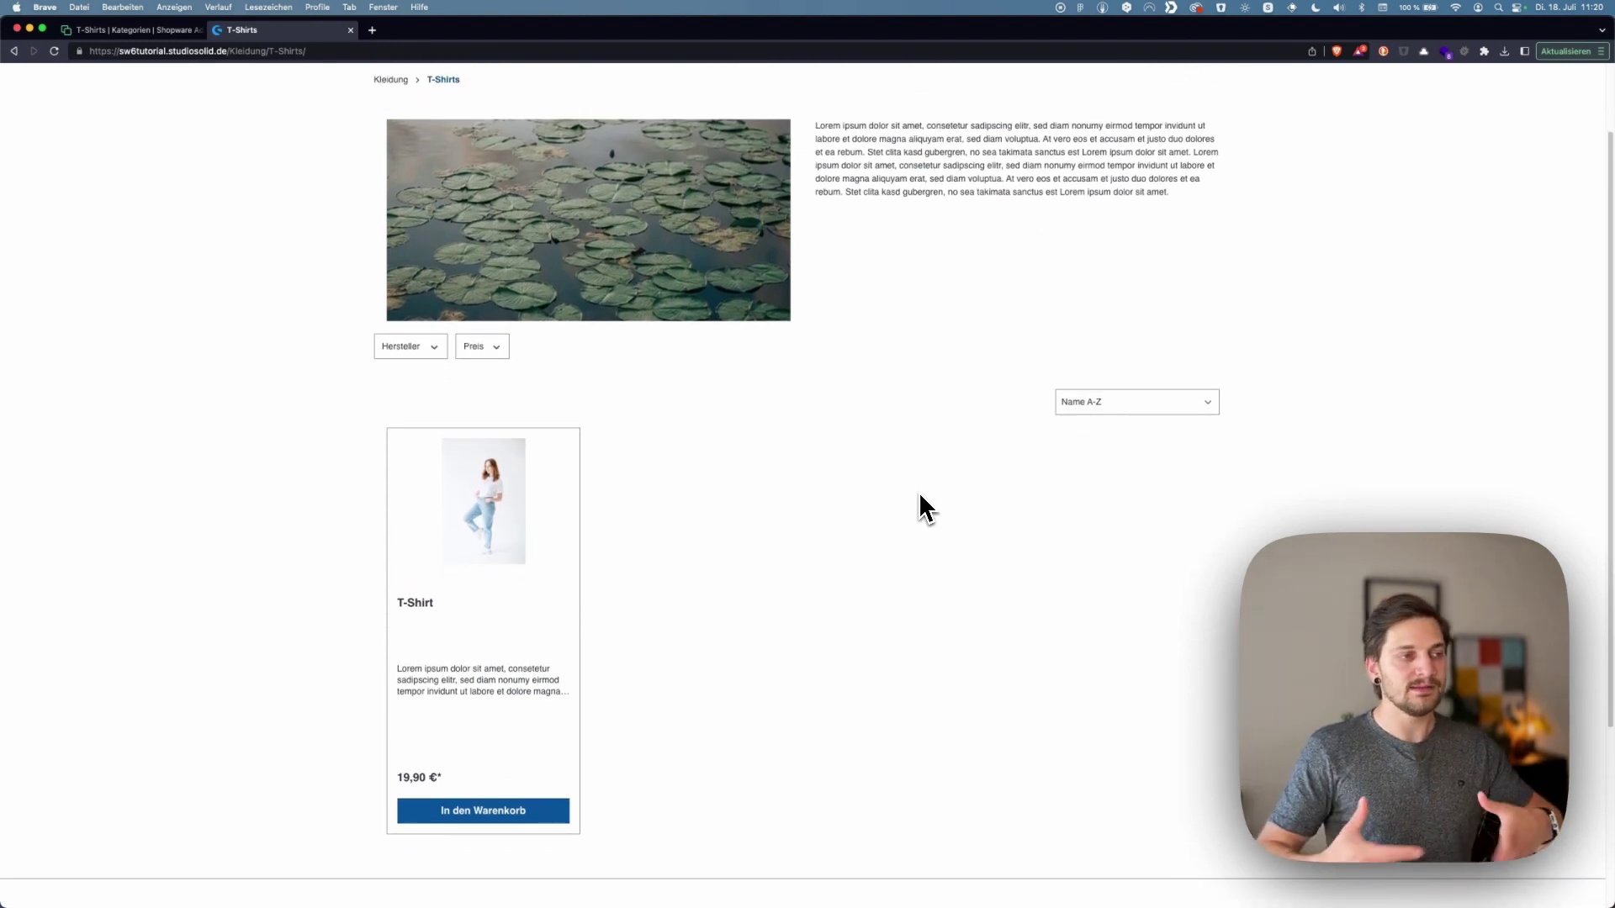
scroll(919, 491, "down", 1)
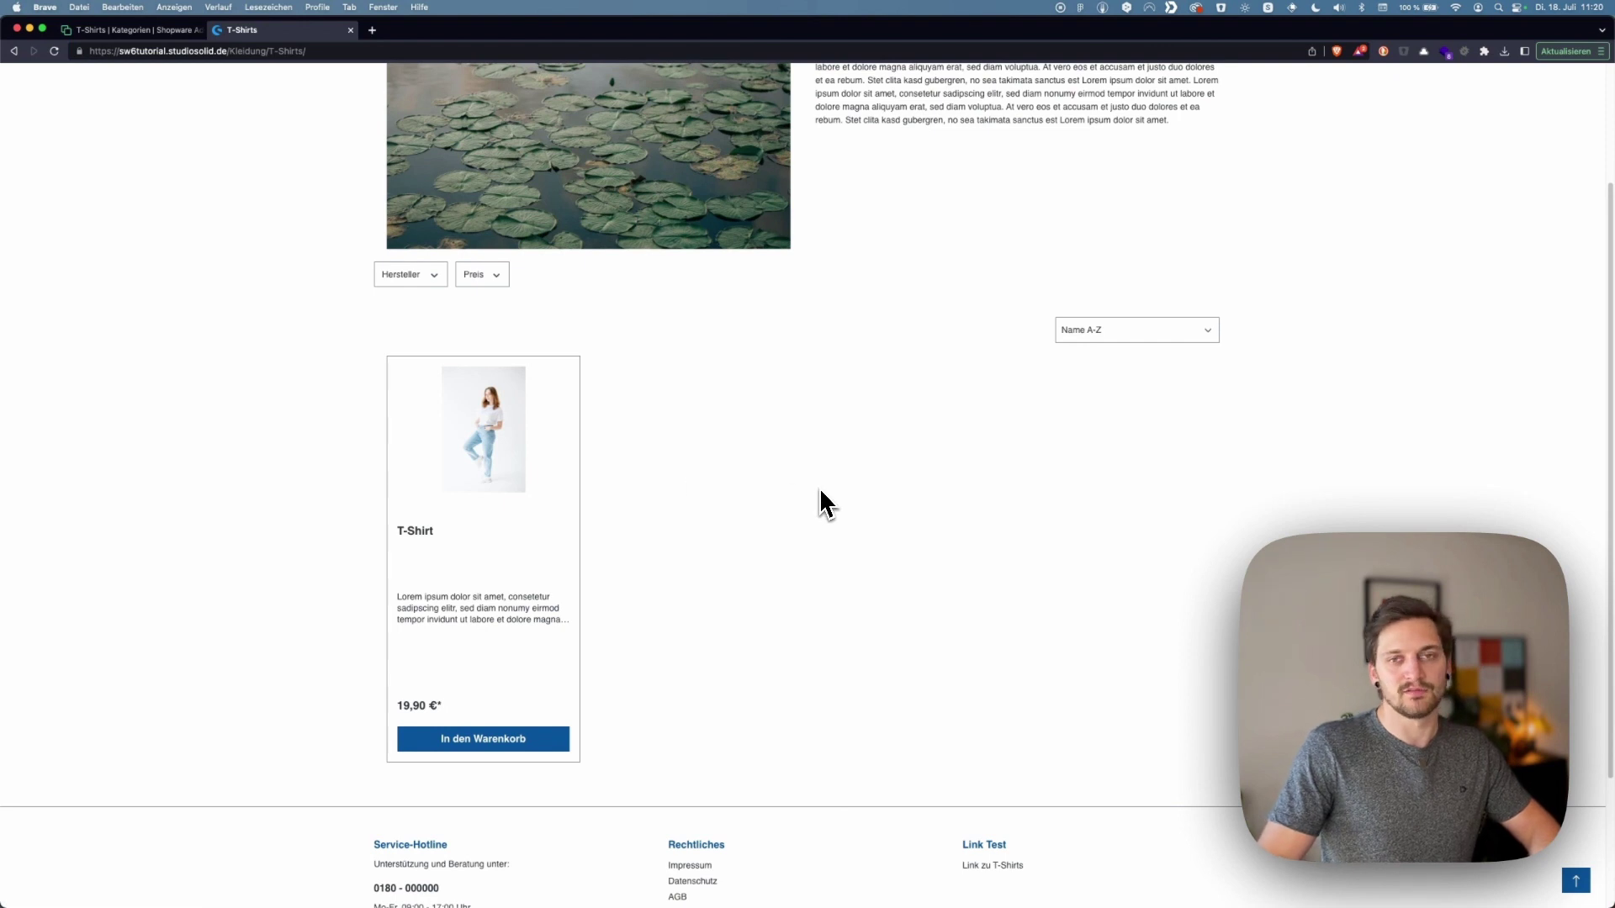
scroll(819, 490, "up", 2)
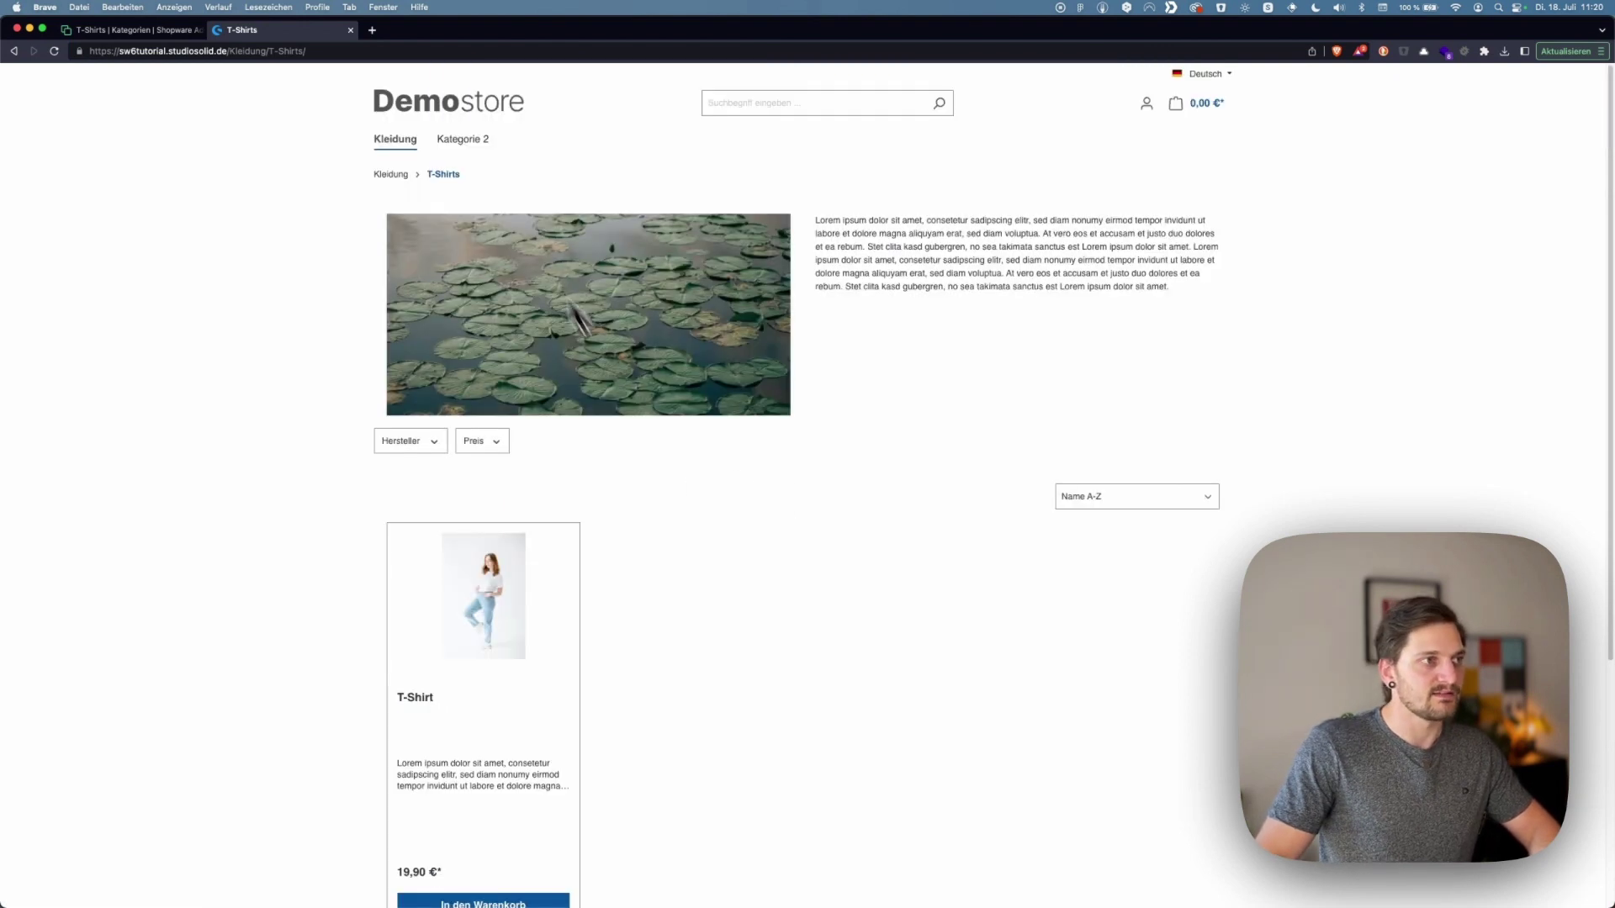
View the Kleidung category in the storefront, then assign it the Standard Kategorie-Layout in the administration and save
left_click(404, 139)
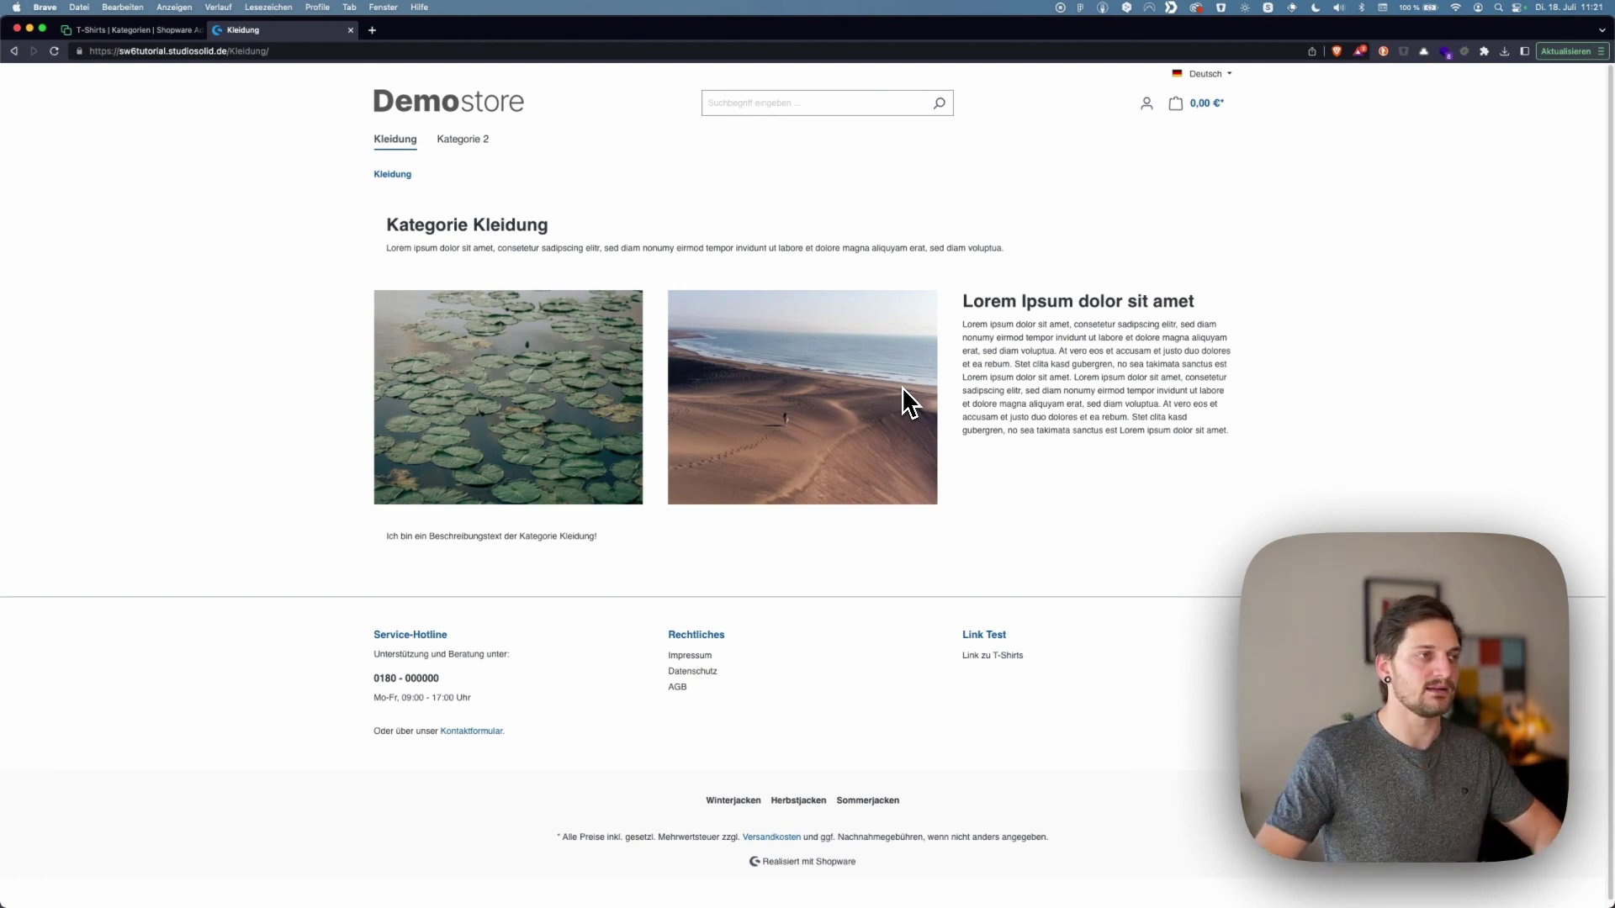
left_click(135, 30)
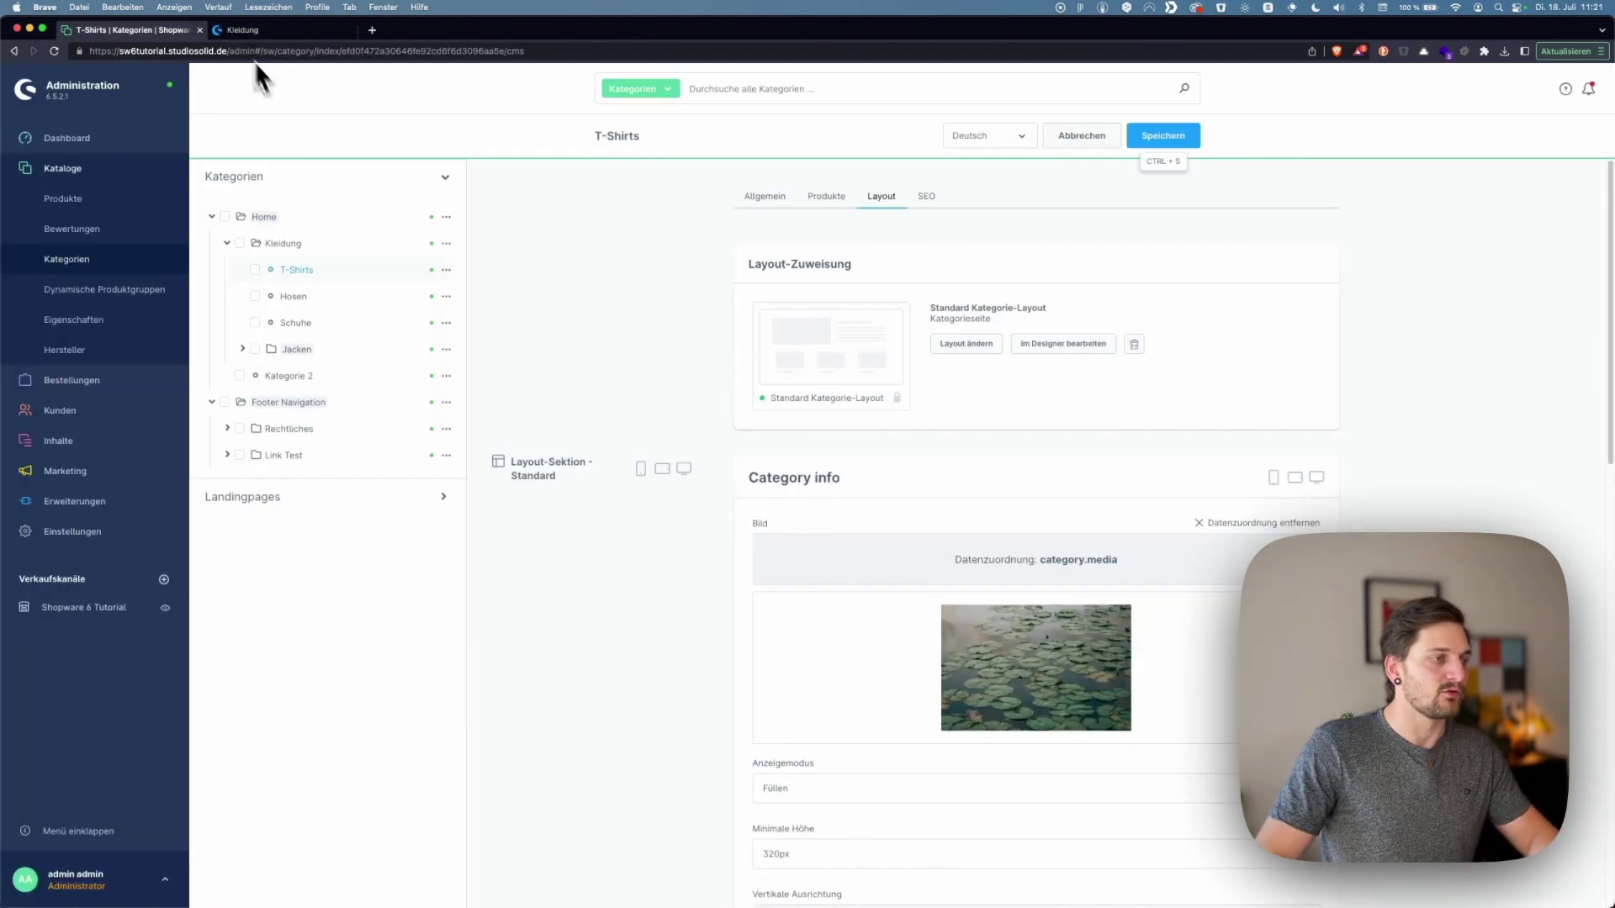
left_click(302, 245)
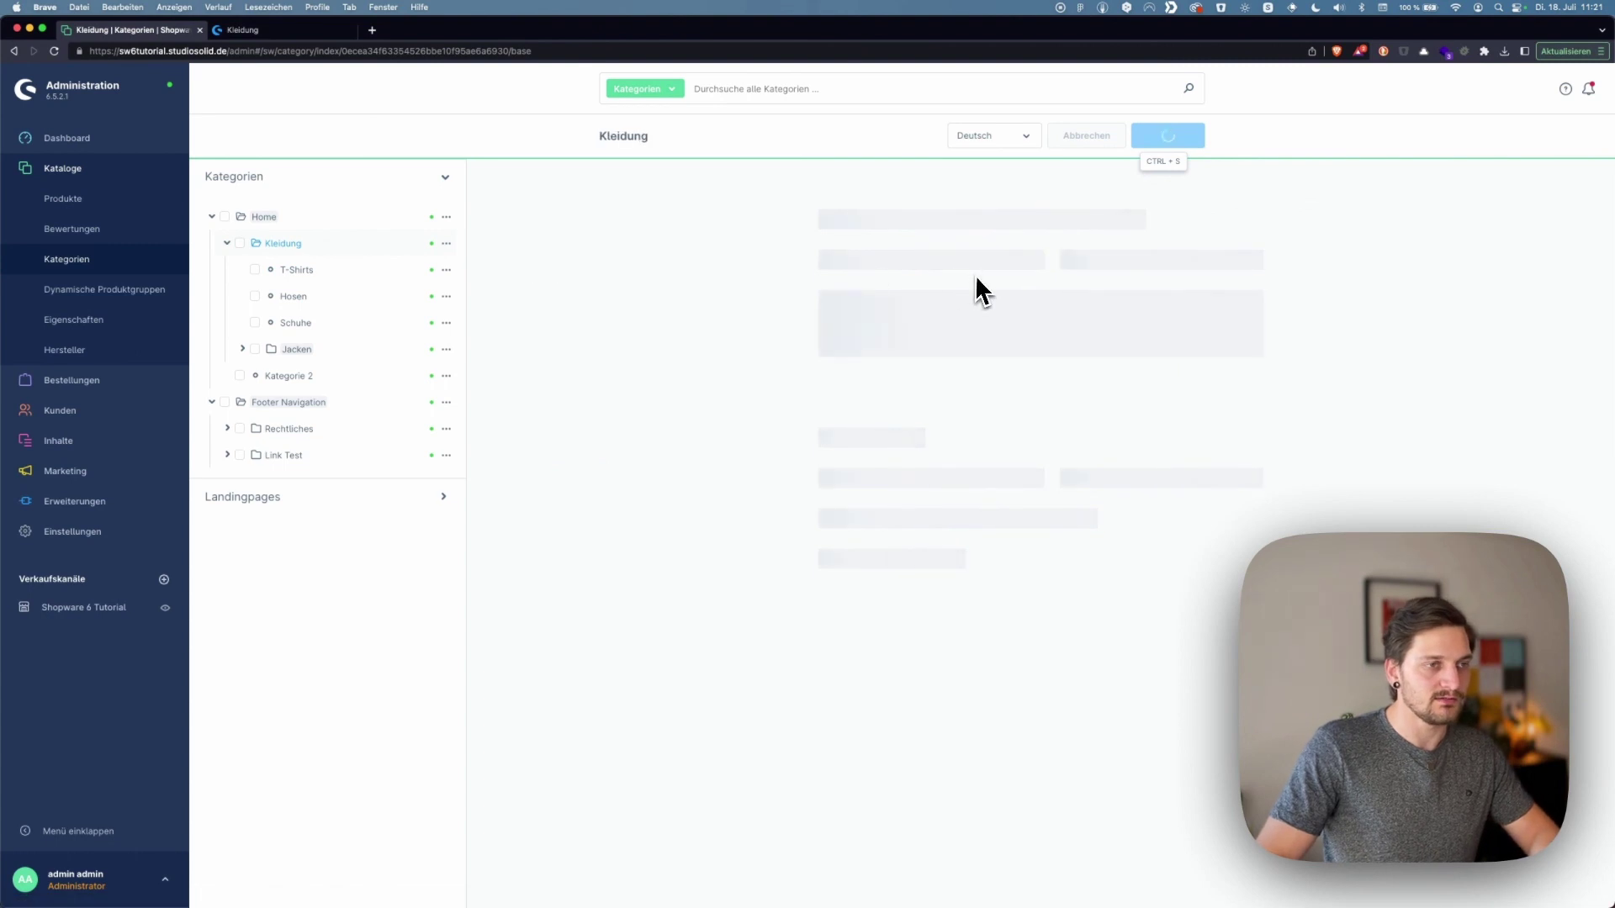
left_click(877, 191)
left_click(965, 346)
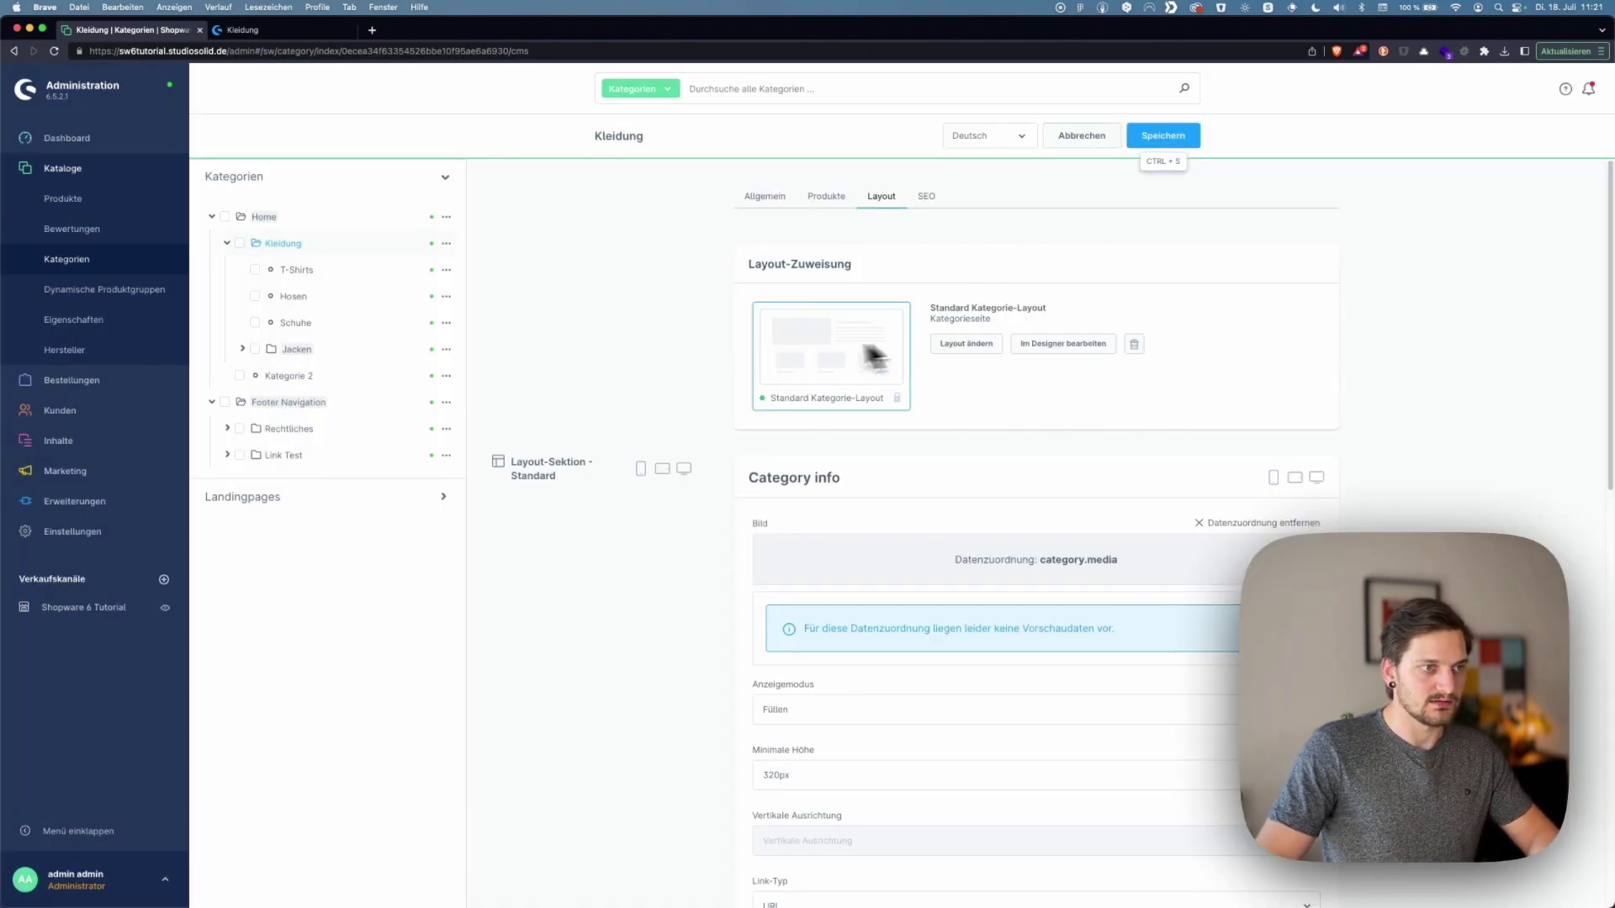
left_click(911, 827)
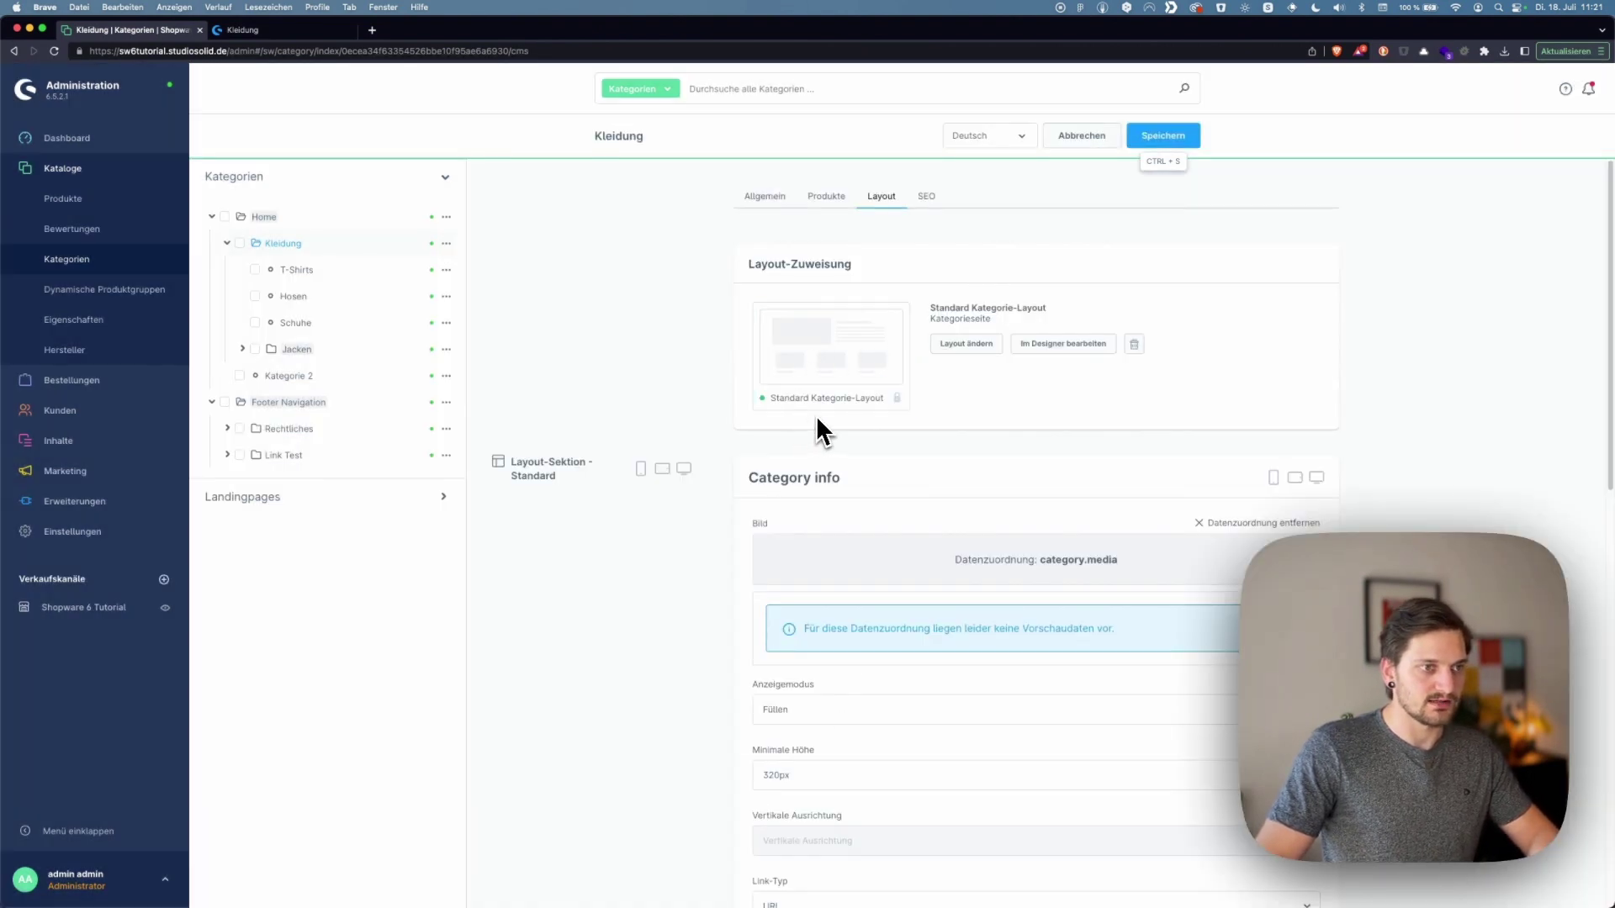
left_click(1163, 135)
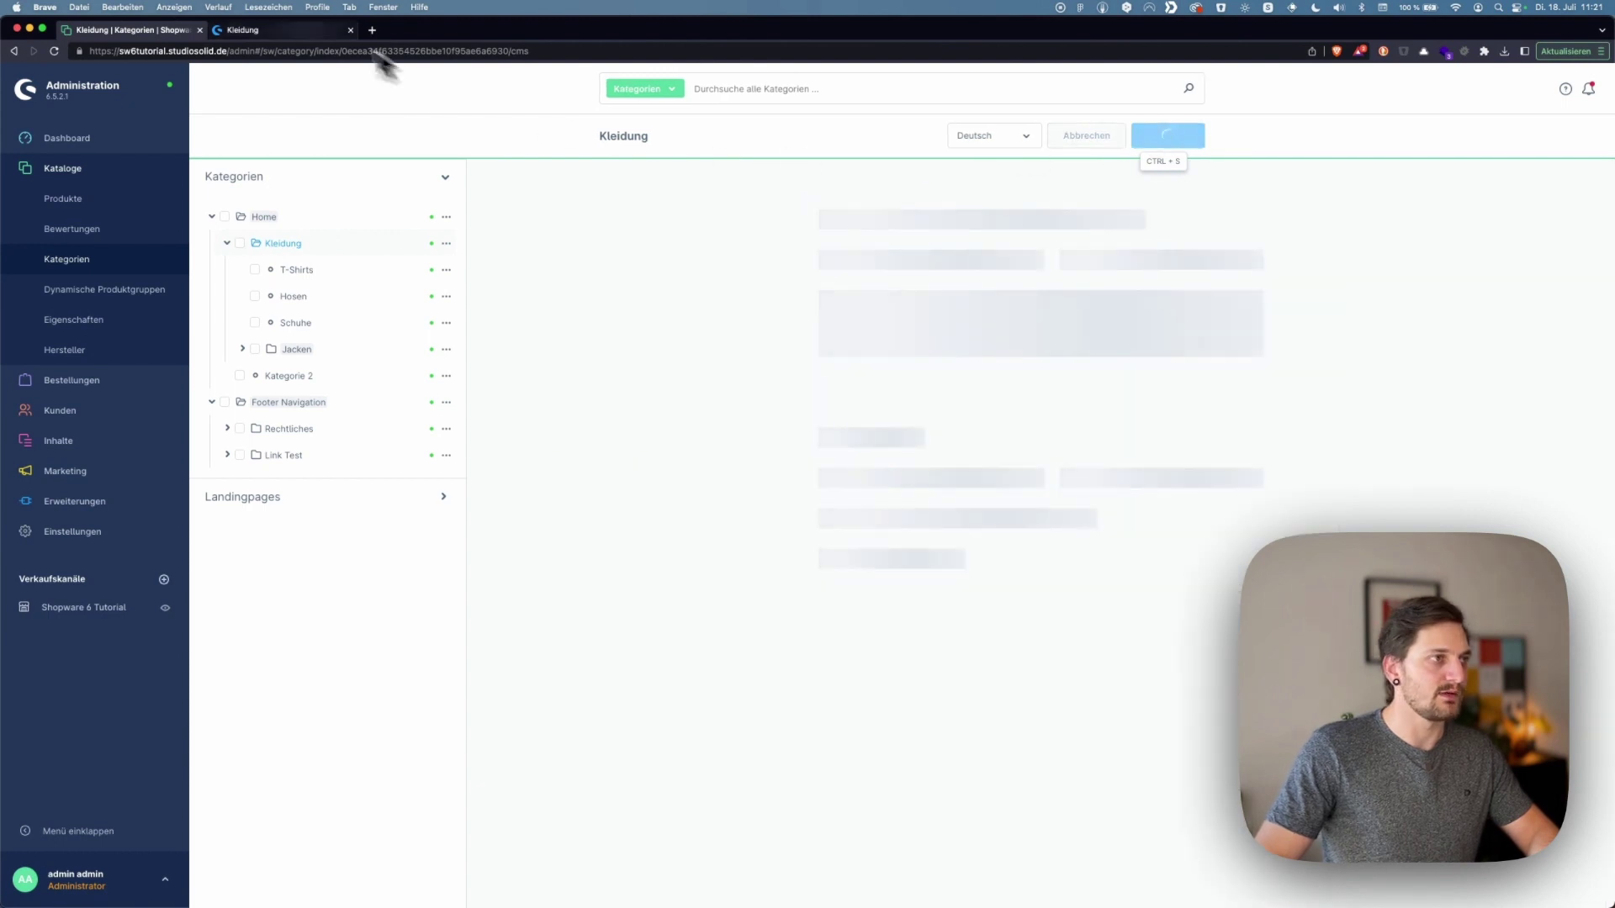
Reload the Kleidung page in the storefront to check its product listing, and return to the administration
left_click(307, 32)
key("super+r")
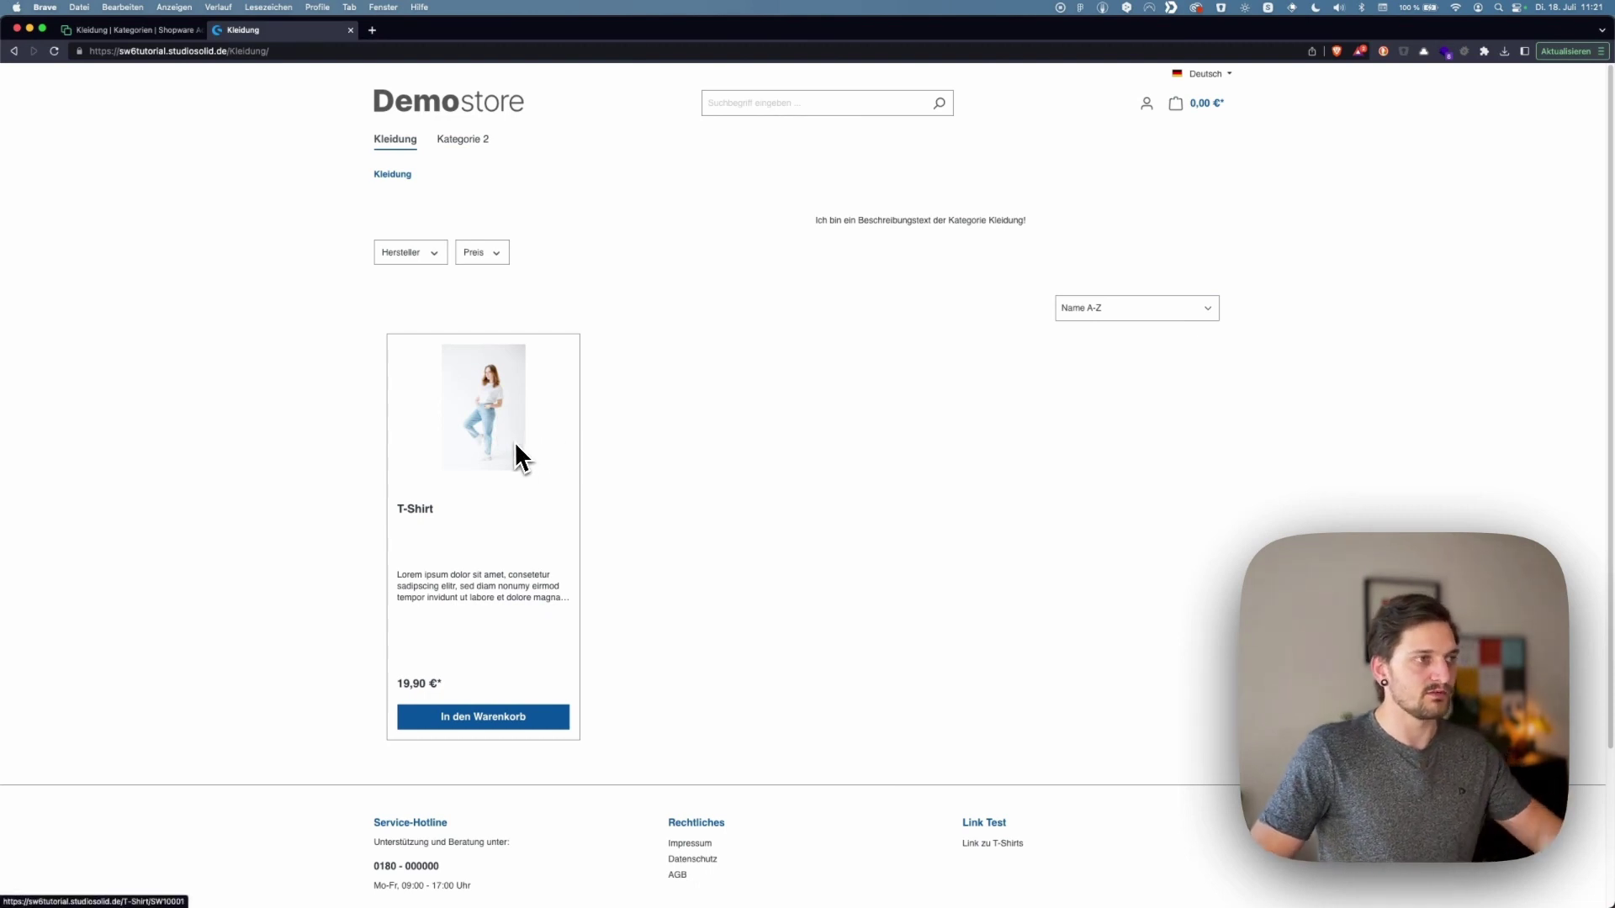
key("ctrl+shift+Tab")
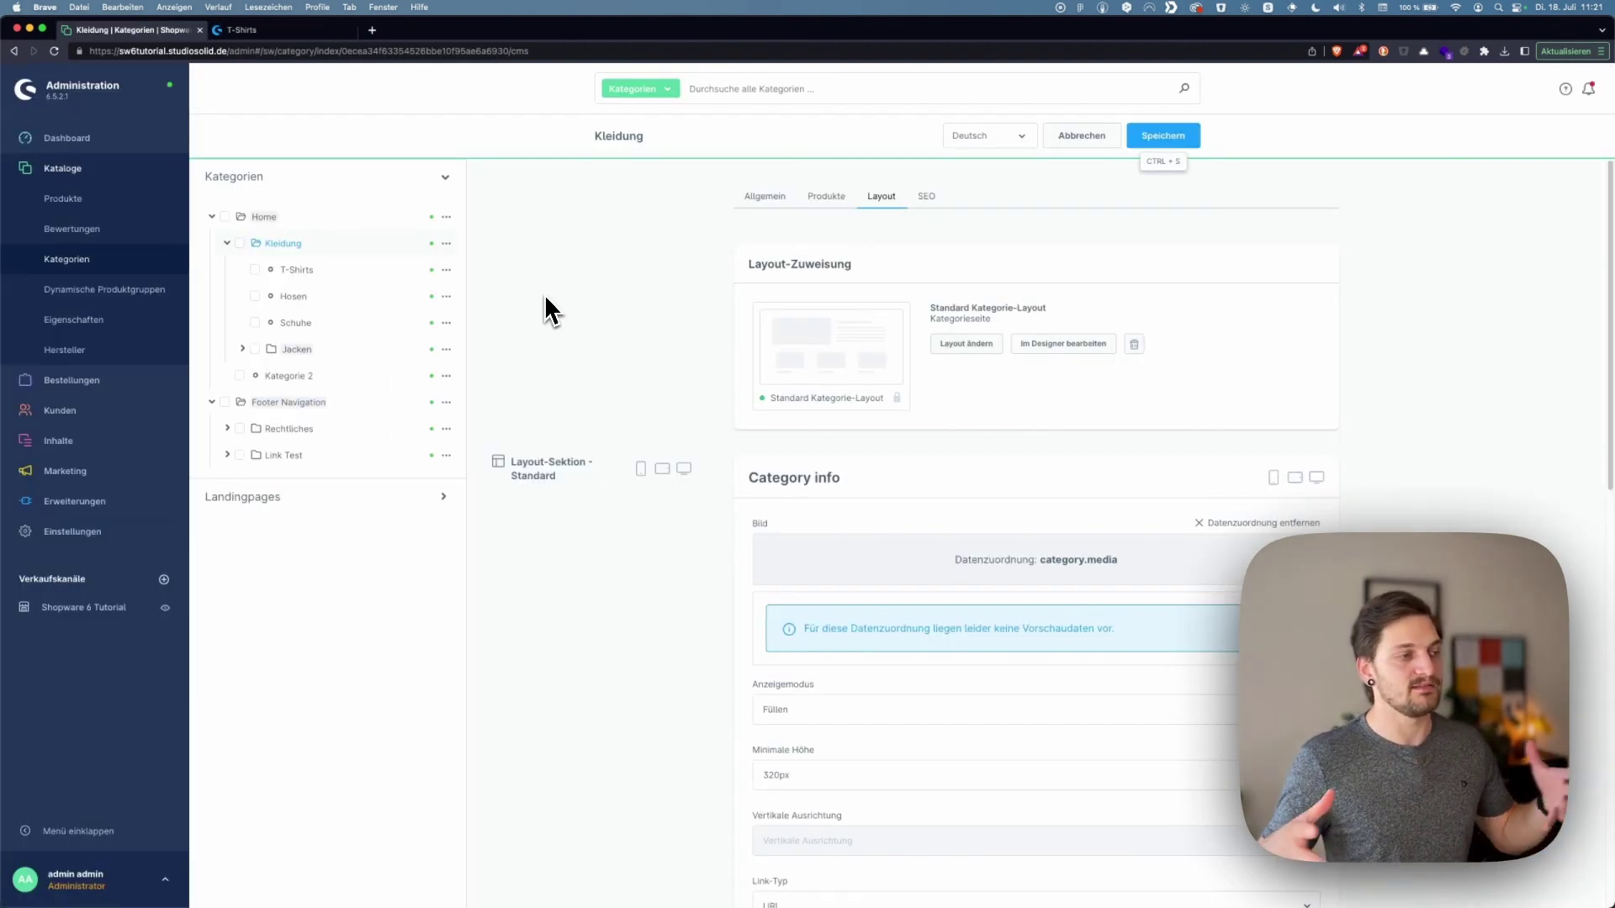
Open the T-Shirt product's Spezifikationen and examine the Maße & Verpackung section
left_click(80, 205)
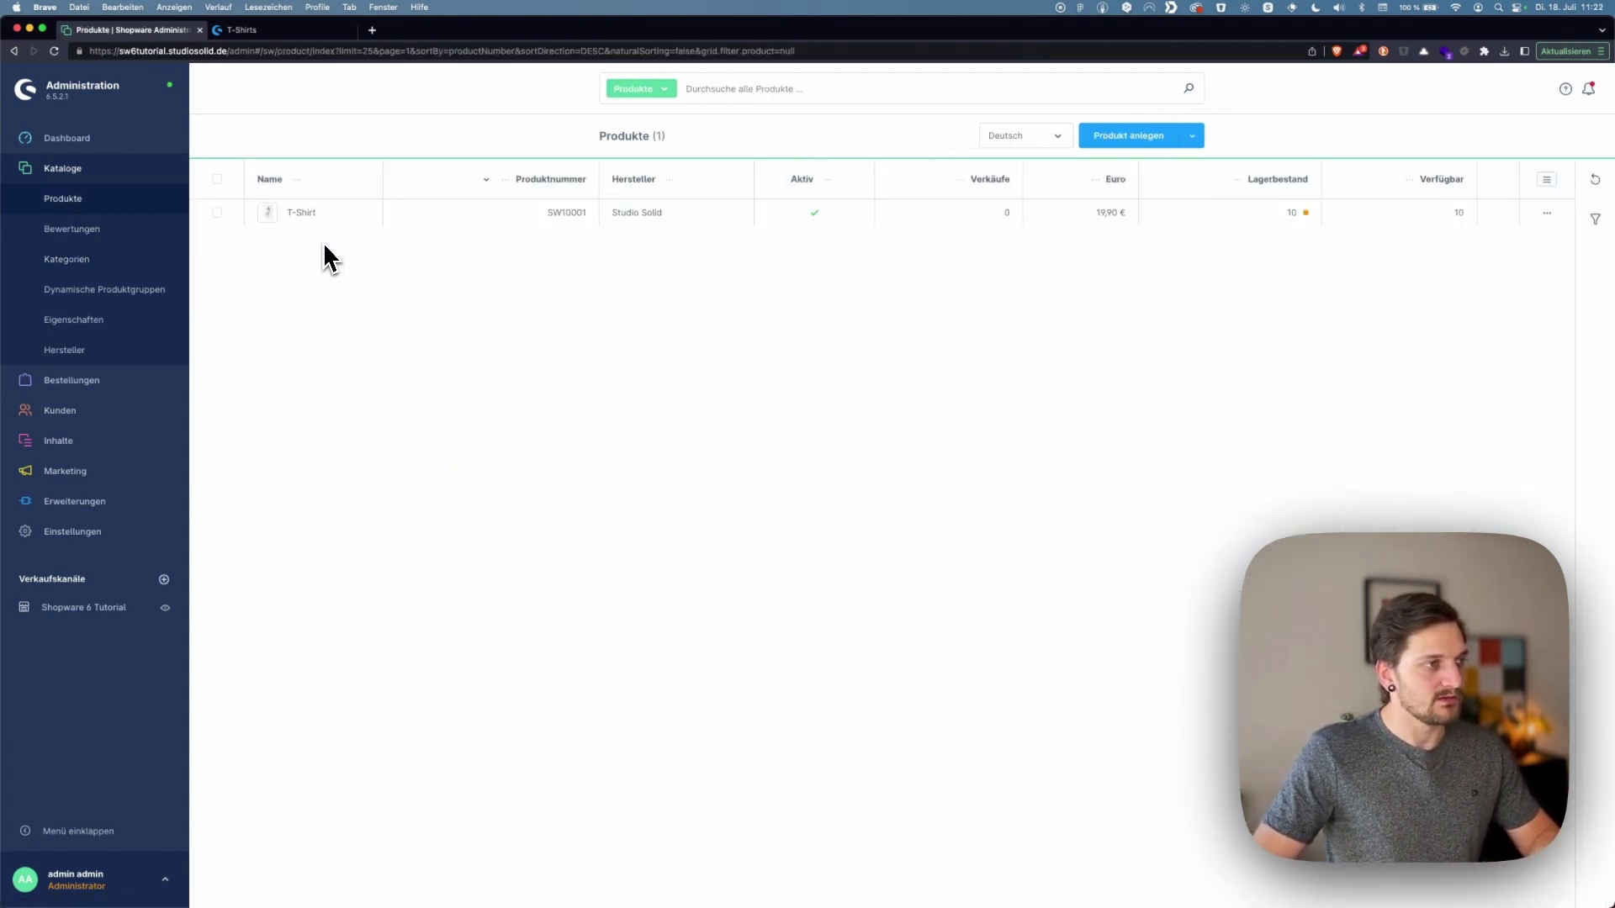
left_click(308, 221)
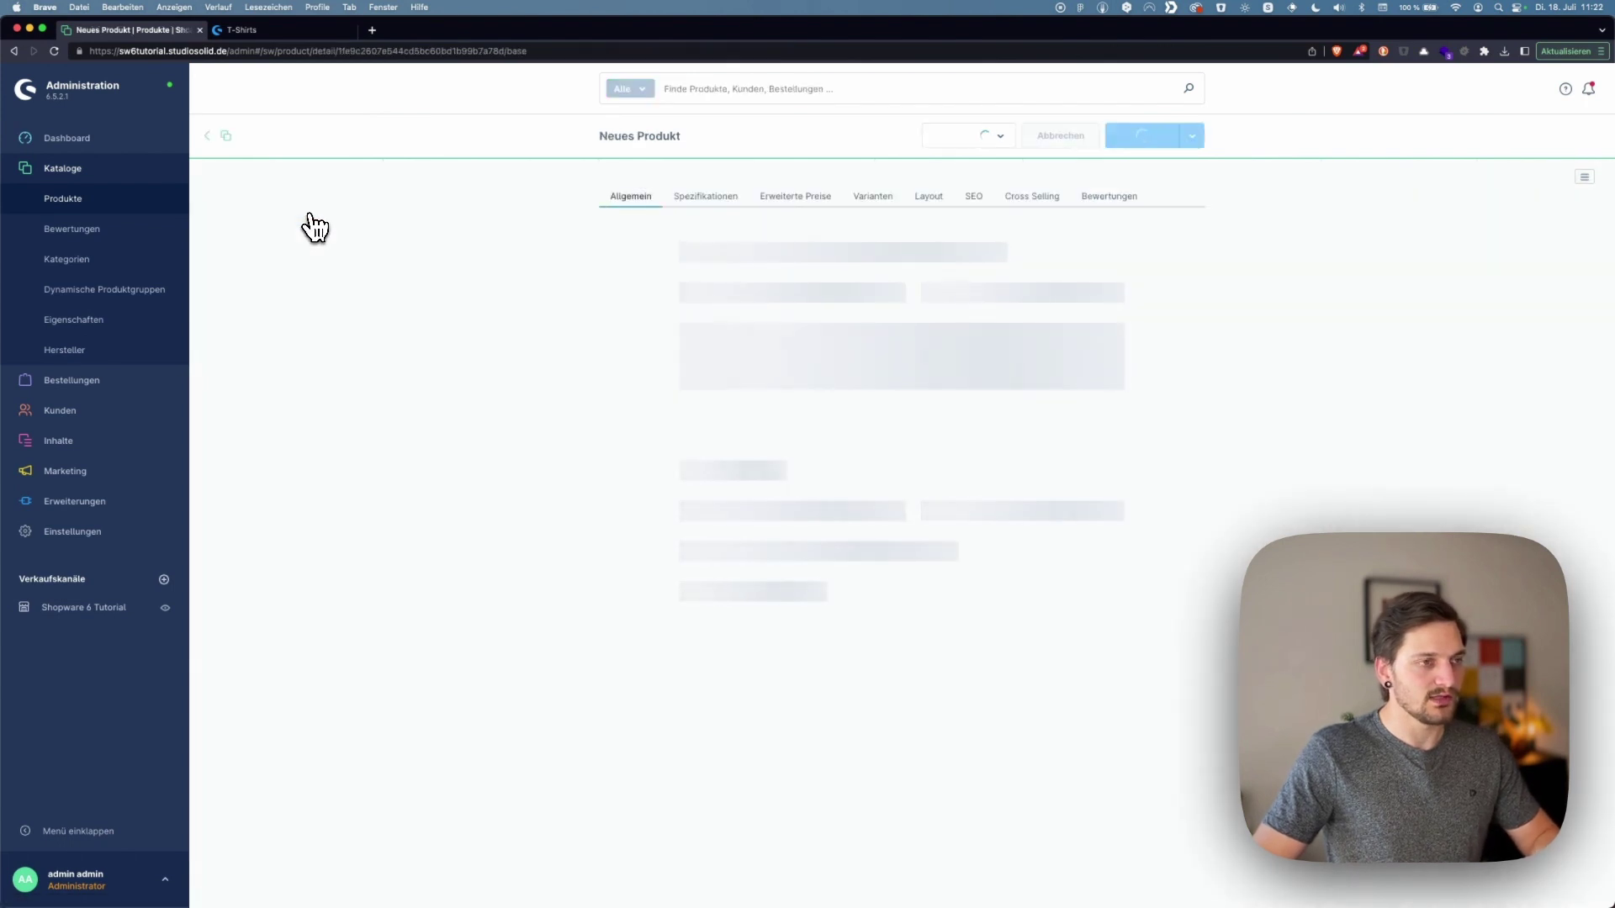
left_click(702, 202)
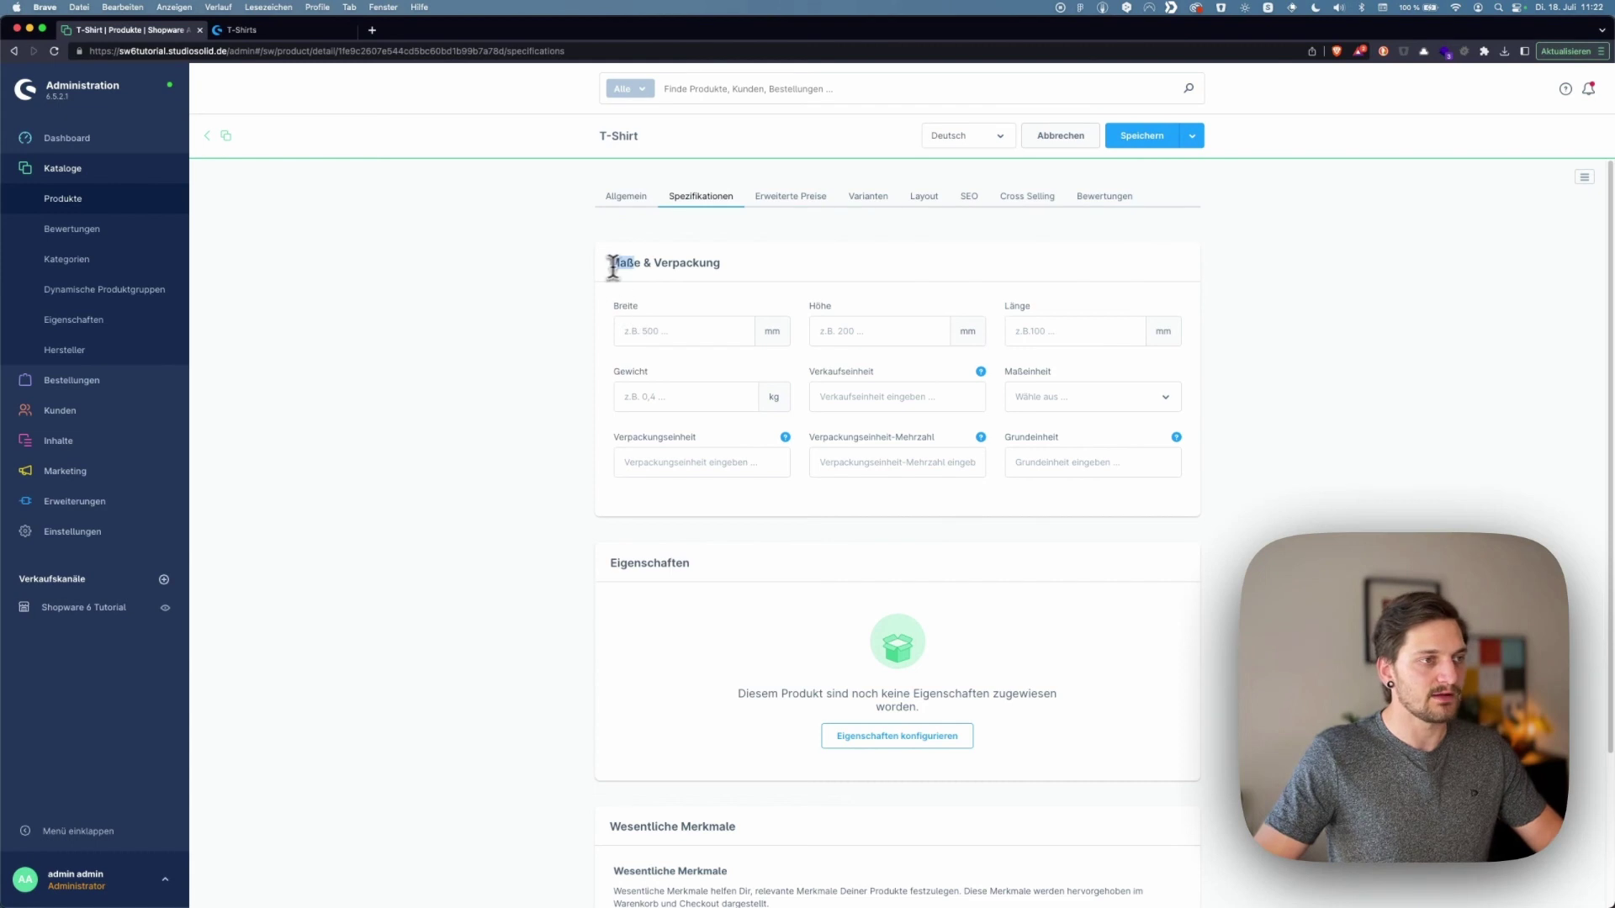
left_click_drag(614, 268, 751, 266)
left_click(753, 273)
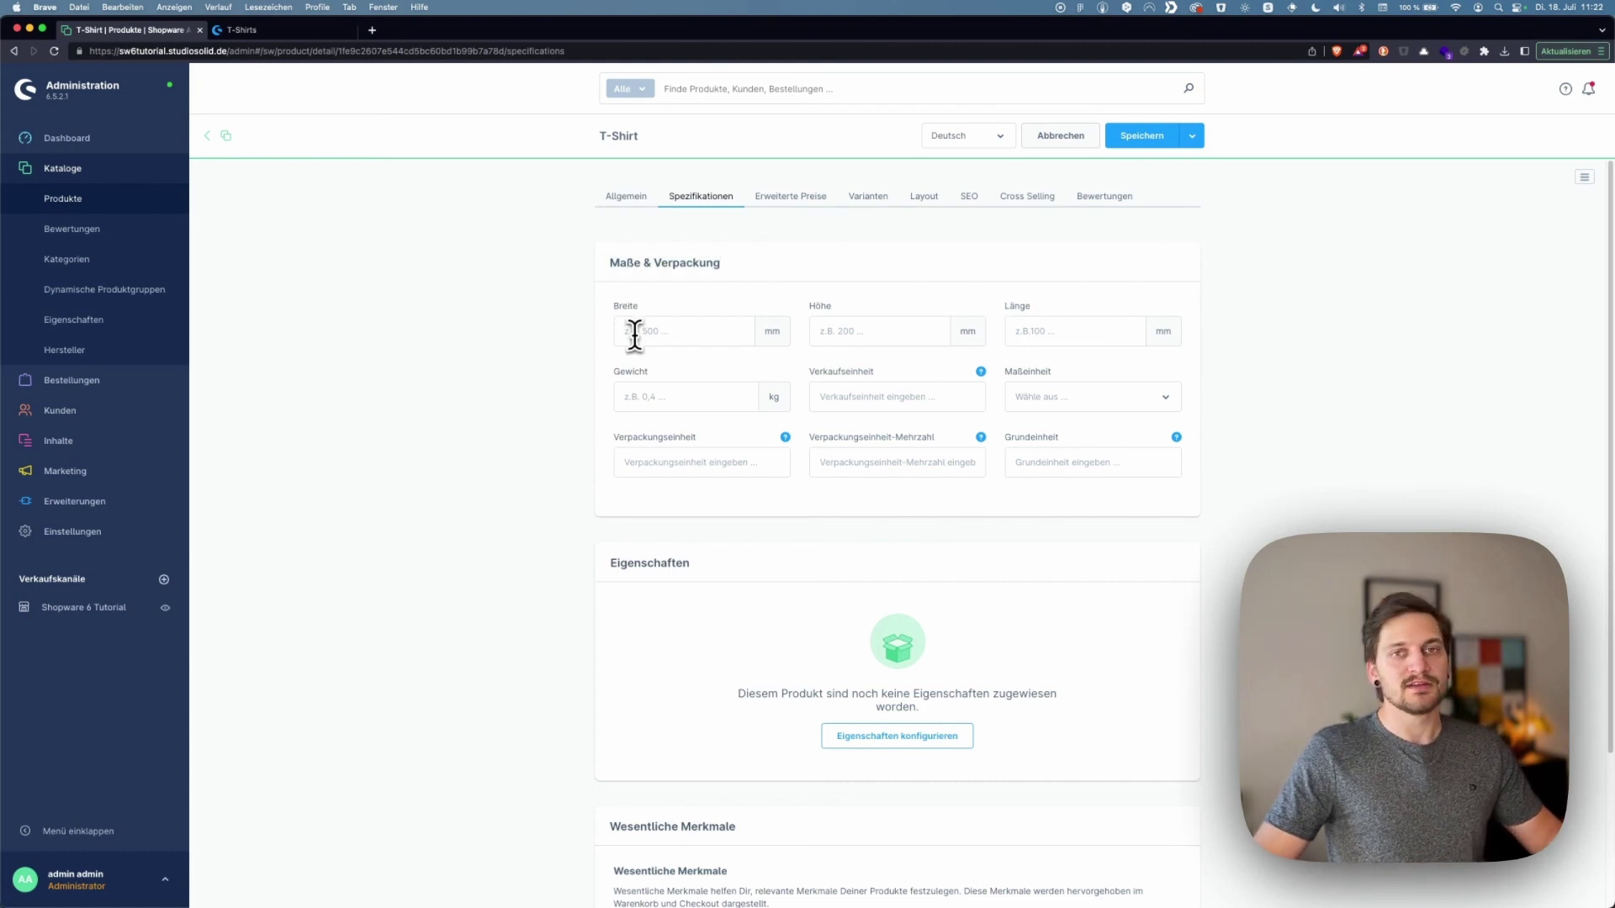
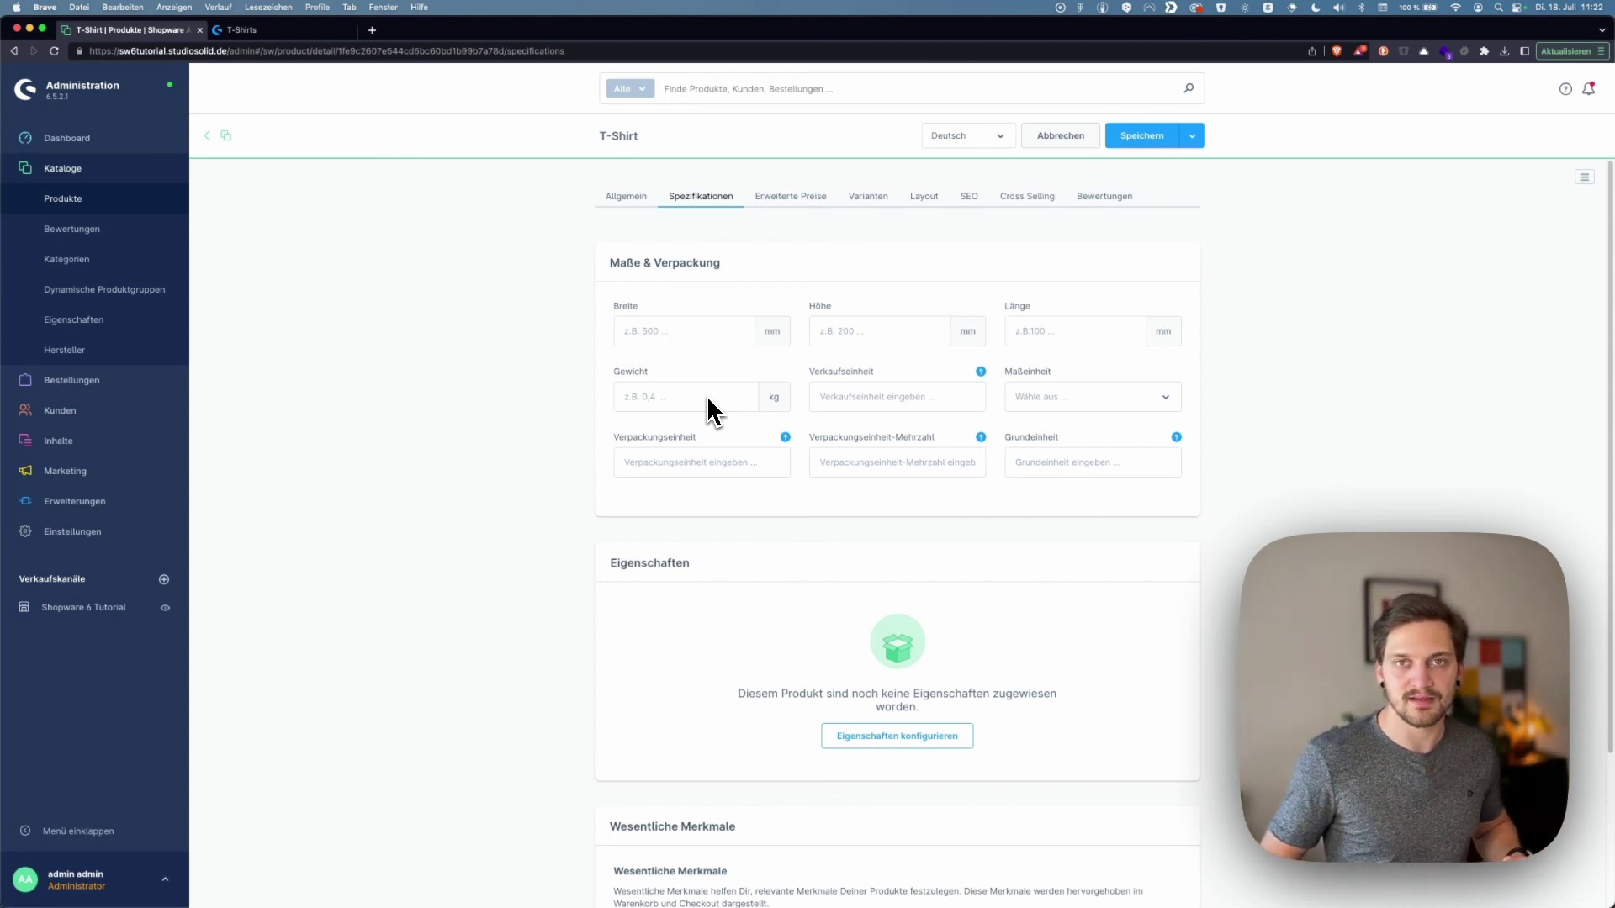
Set the T-Shirt's Verkaufseinheit to 1 and check which Maßeinheit options are available
left_click(924, 395)
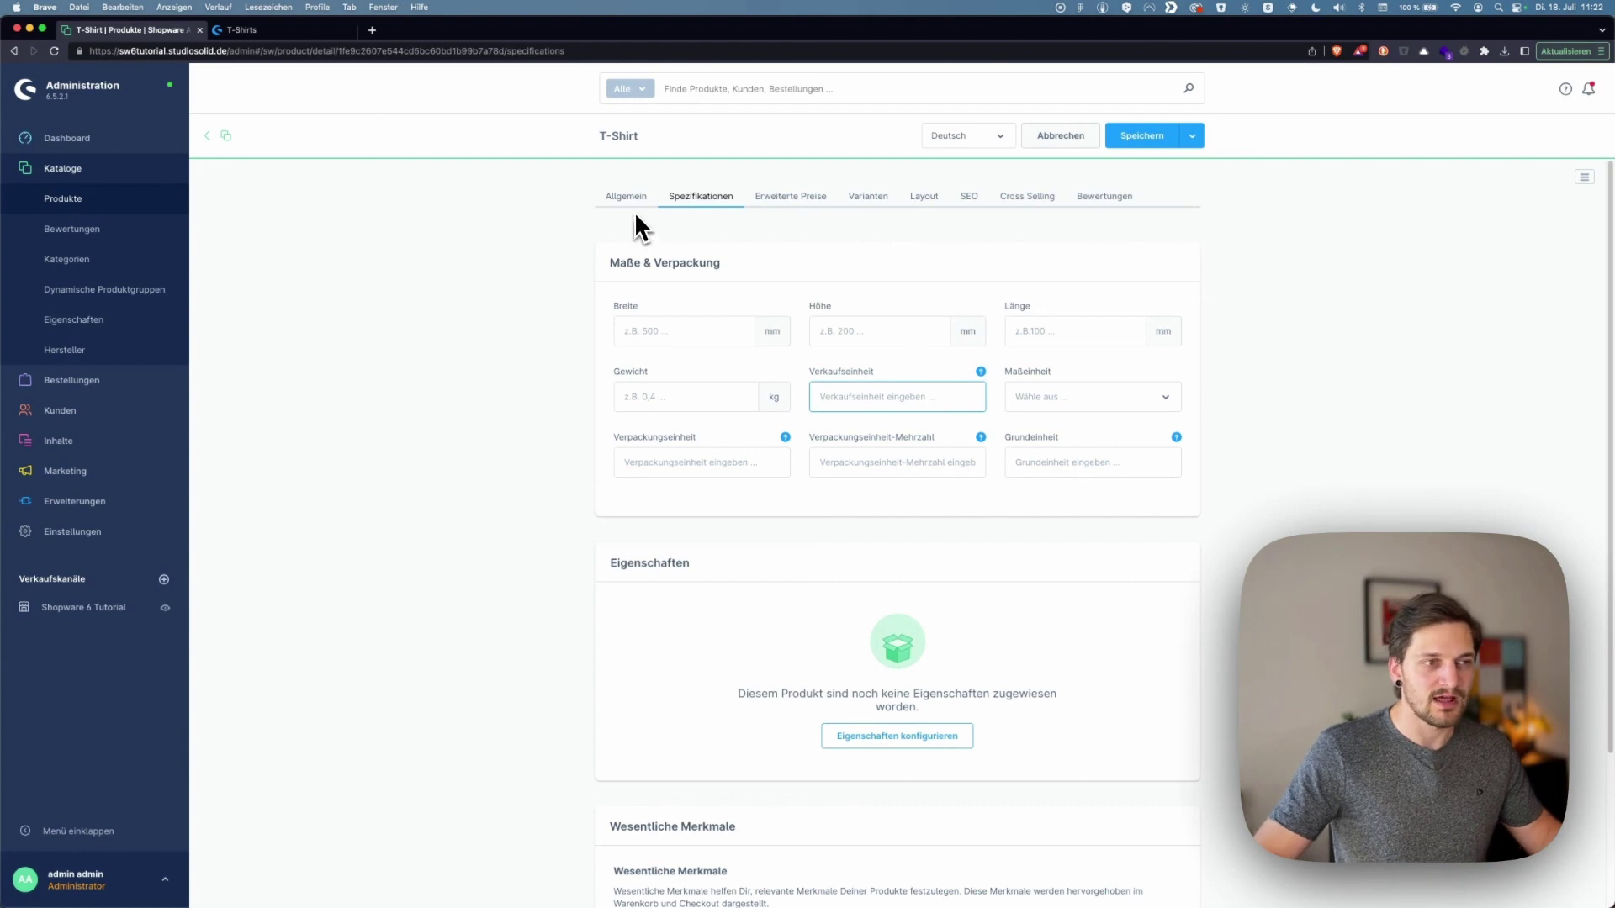
left_click(987, 458)
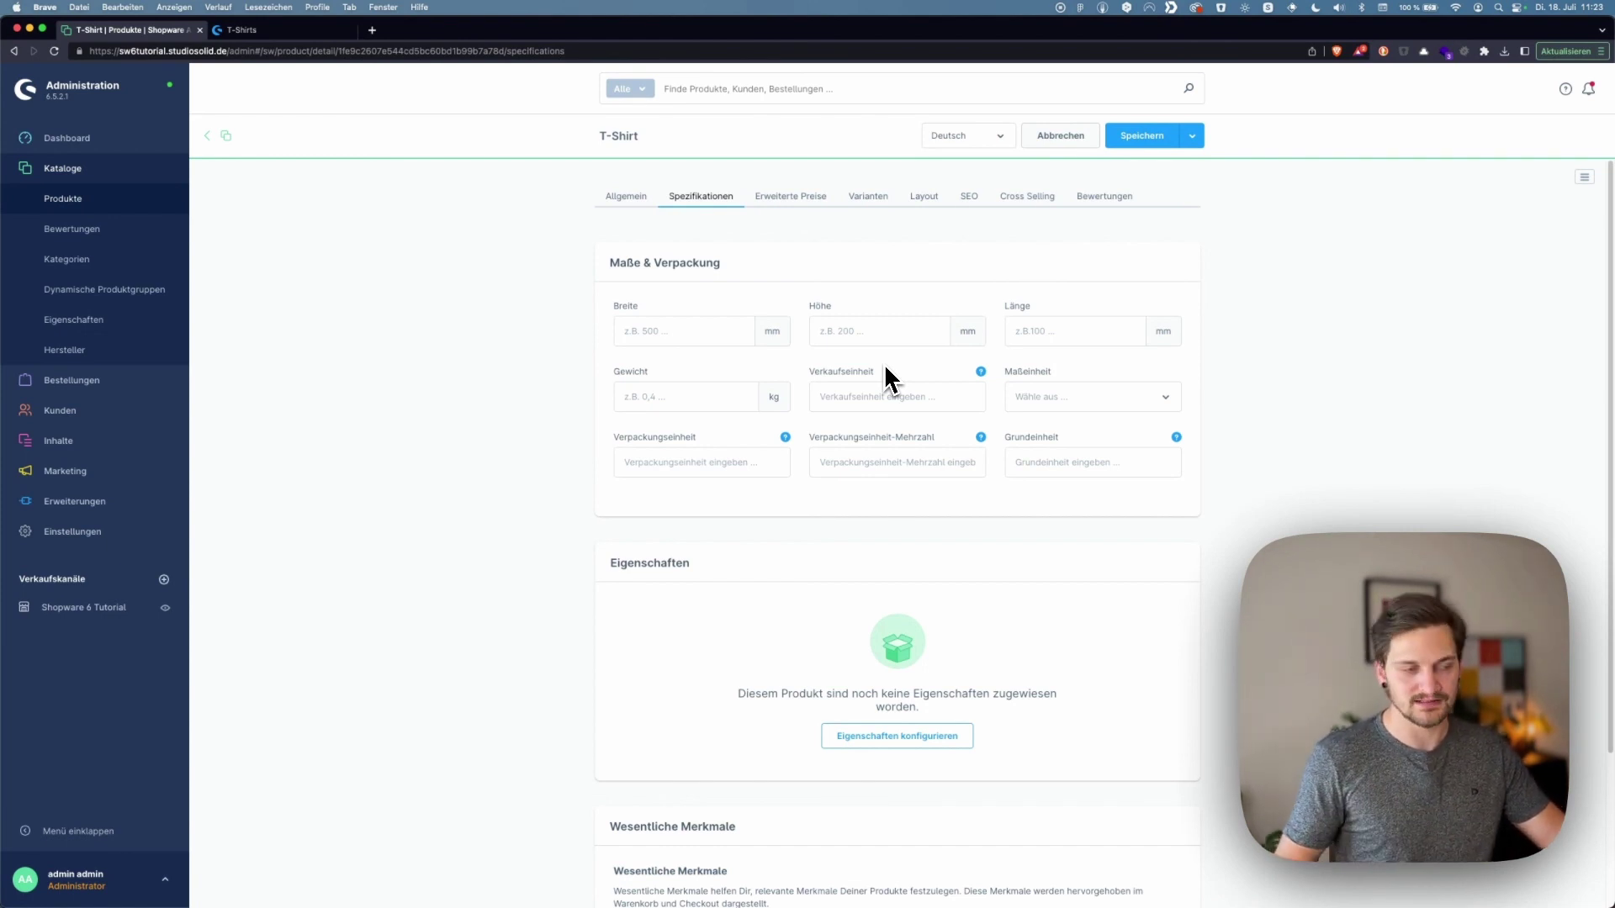
left_click(1035, 397)
left_click(897, 370)
left_click(893, 396)
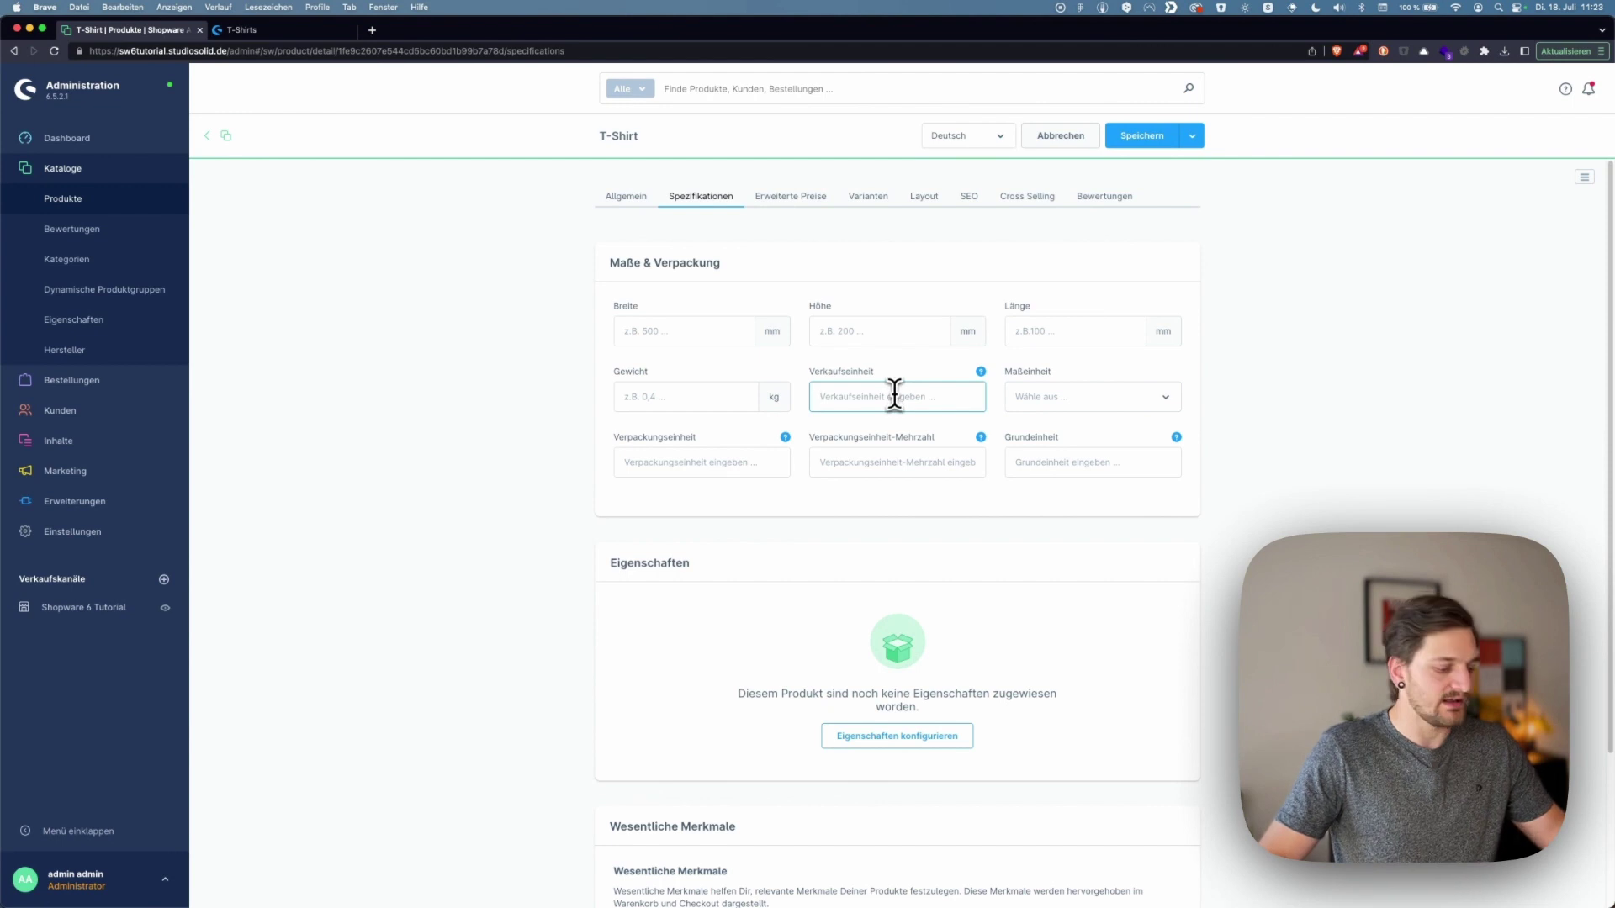
type("1")
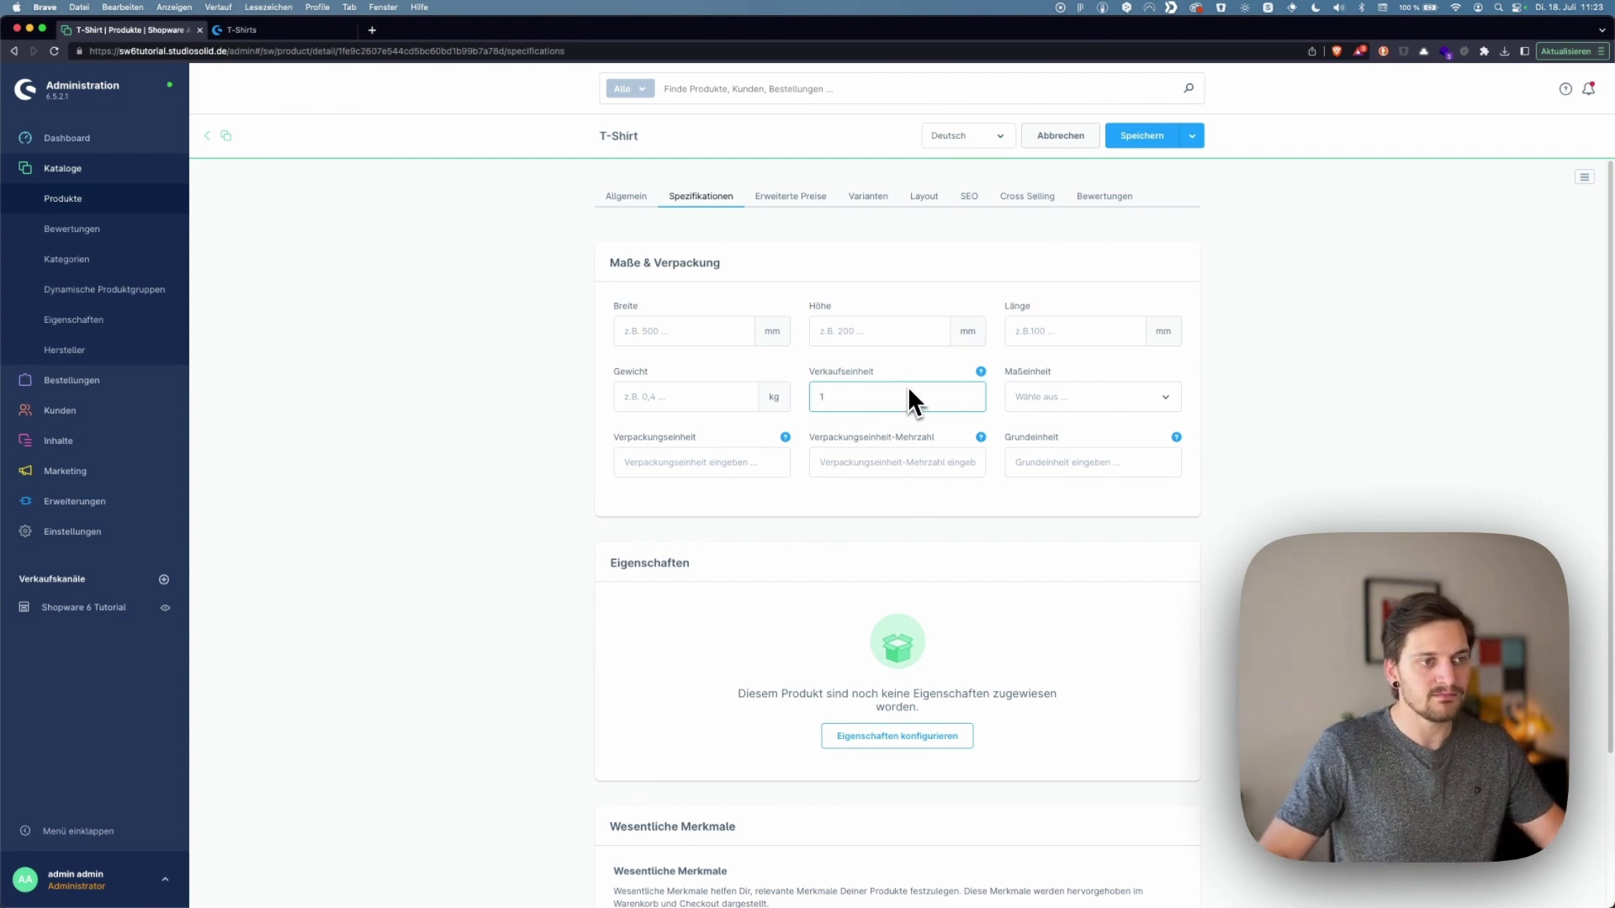
left_click(1167, 399)
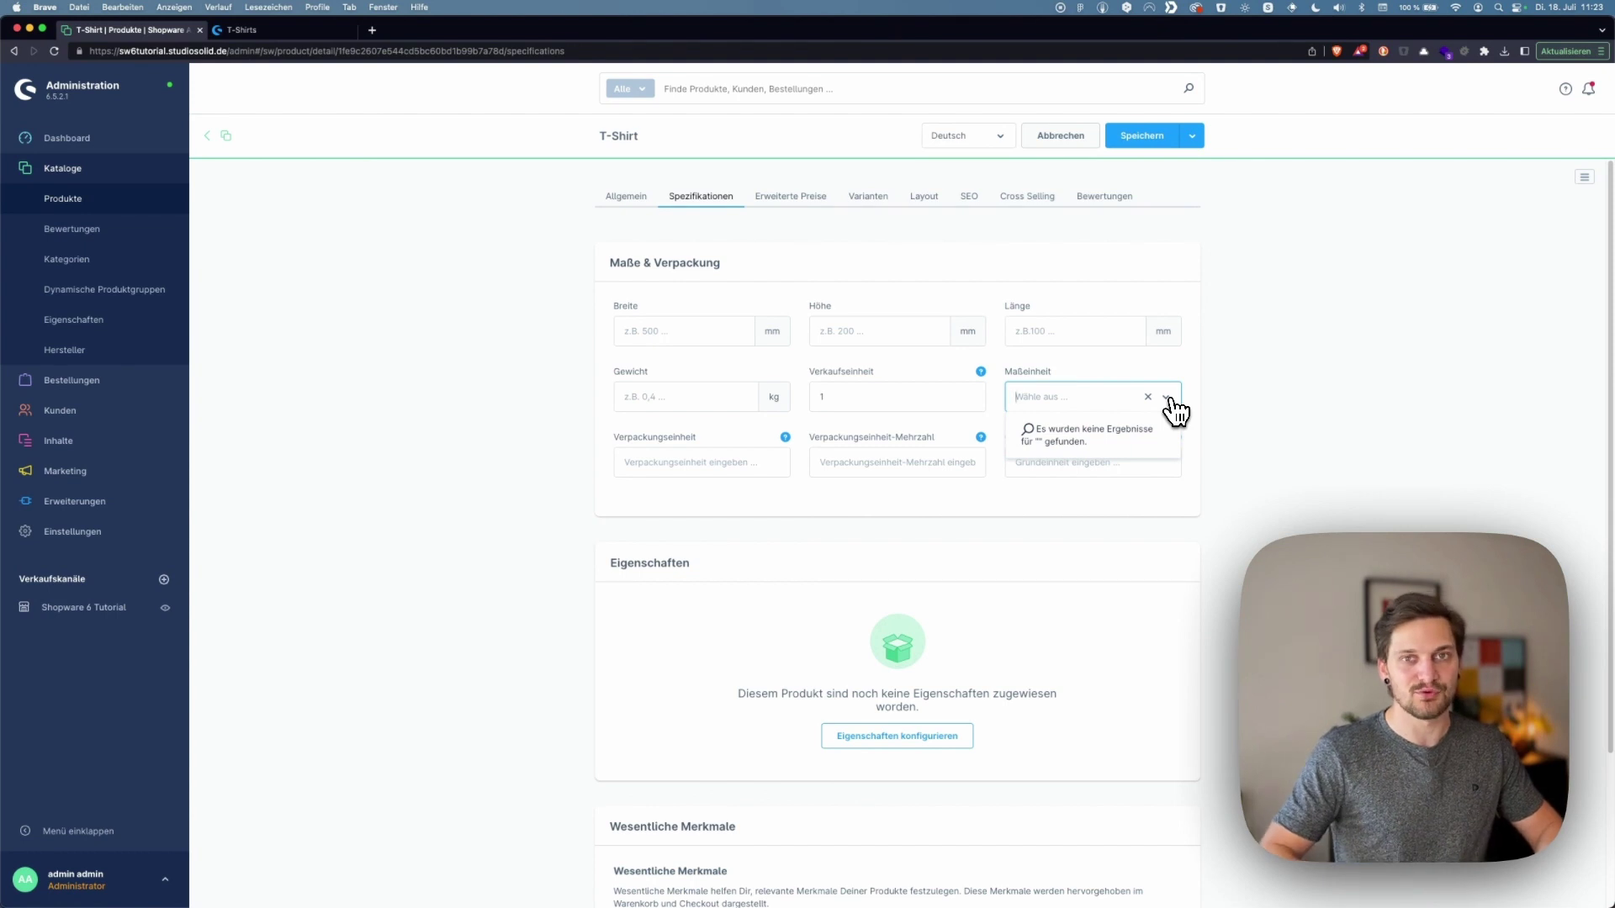
left_click(1223, 393)
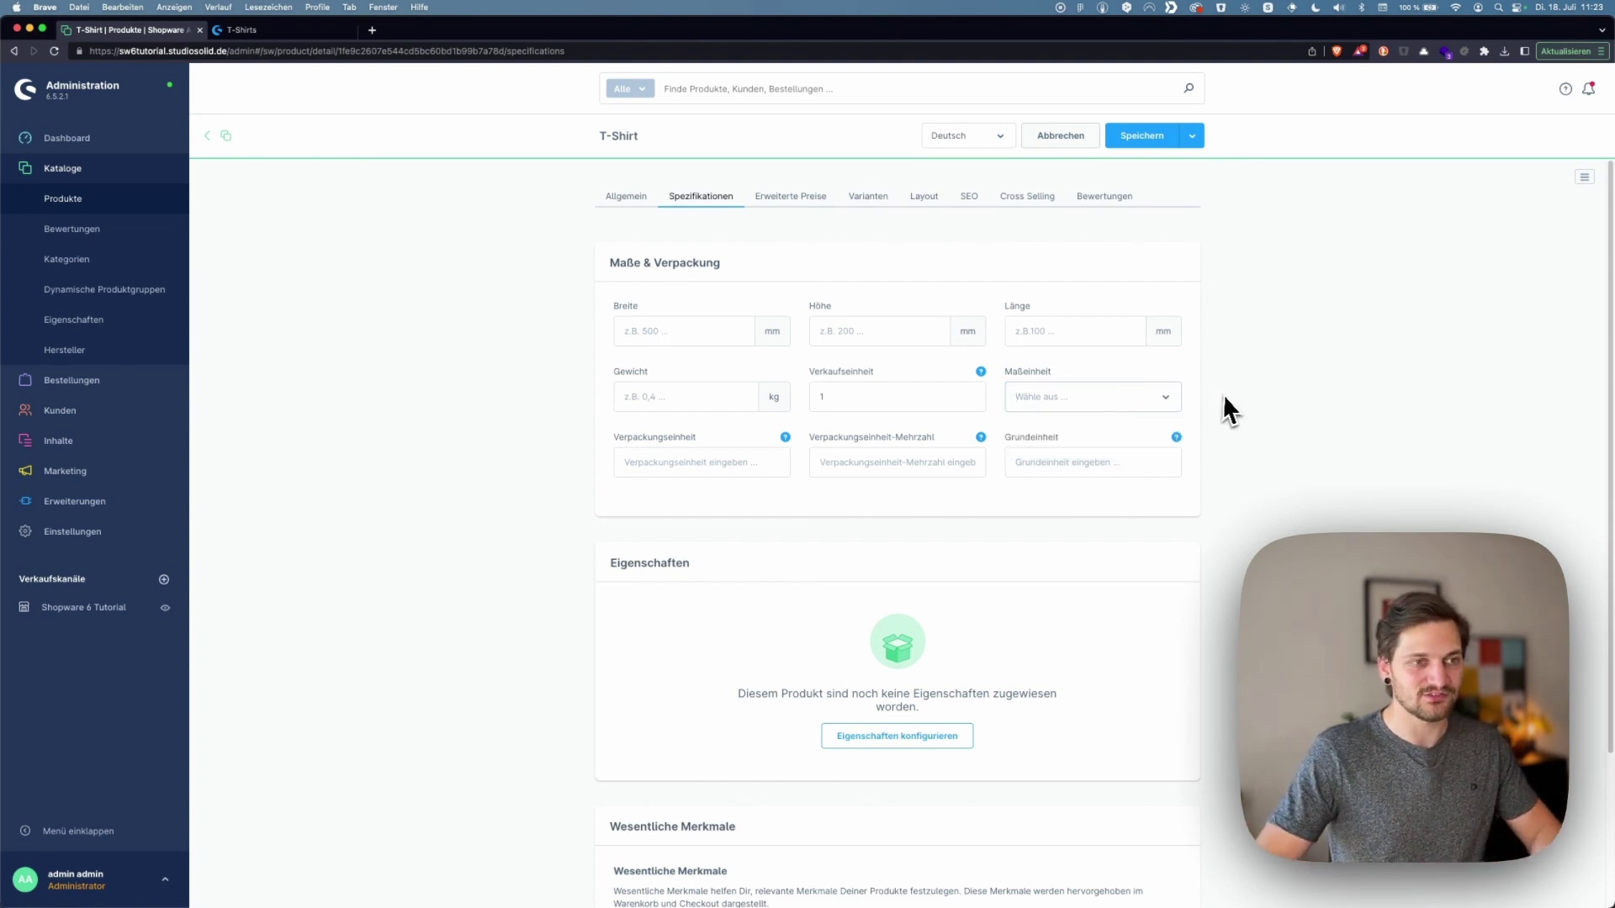
Create and save a Maßeinheit named Liter with the Kurzform l in a separate settings tab, and close that tab
right_click(81, 531)
left_click(95, 539)
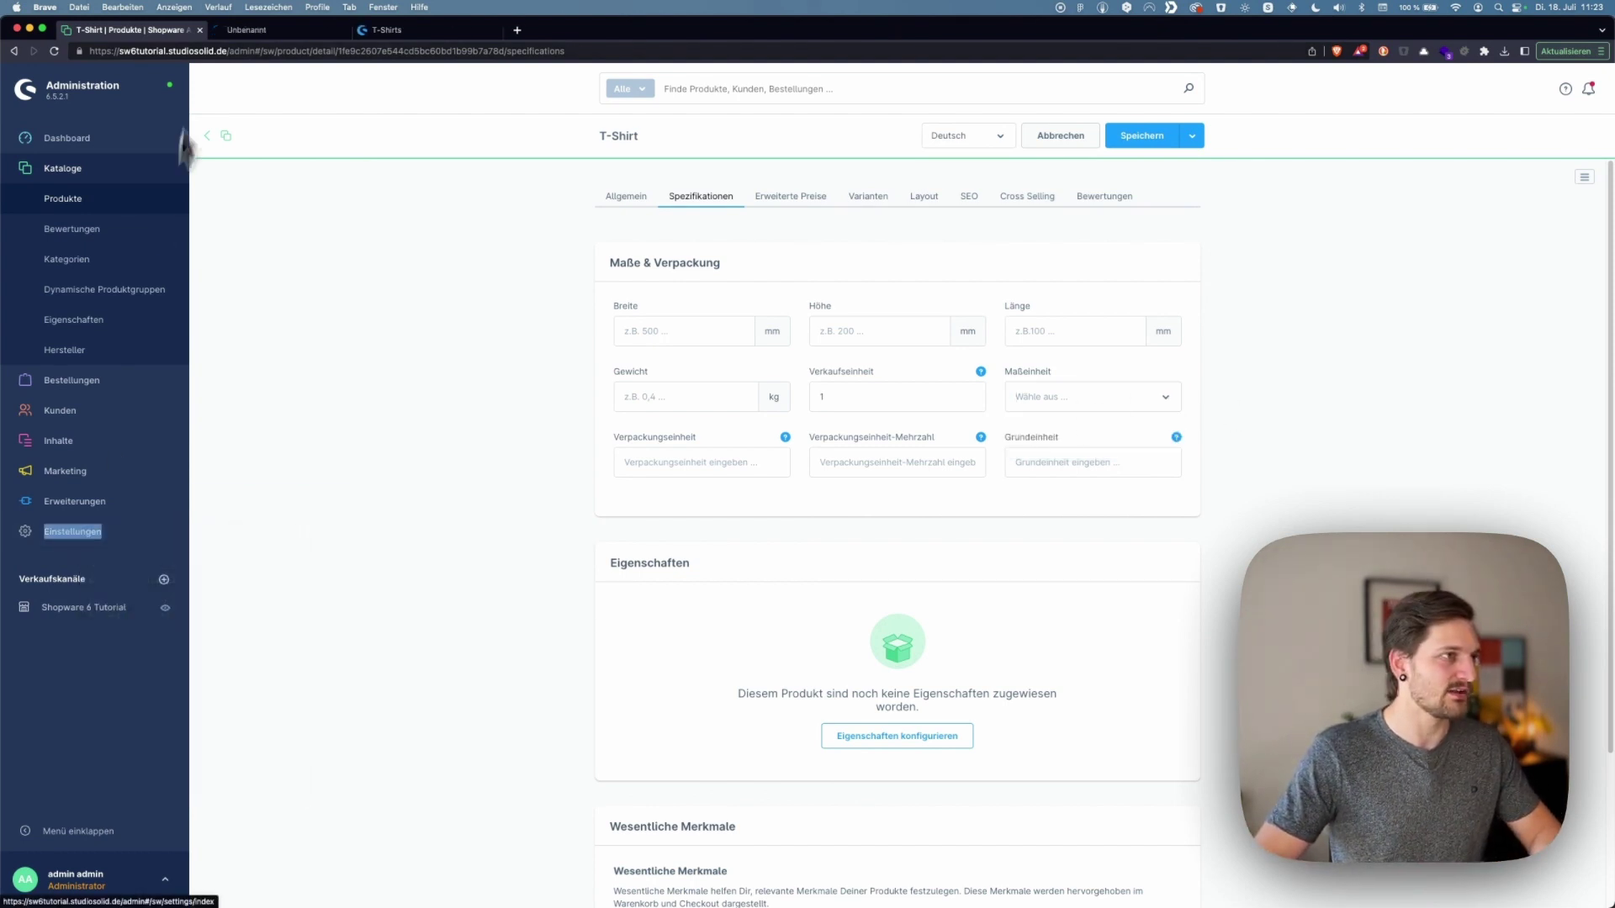
left_click(260, 32)
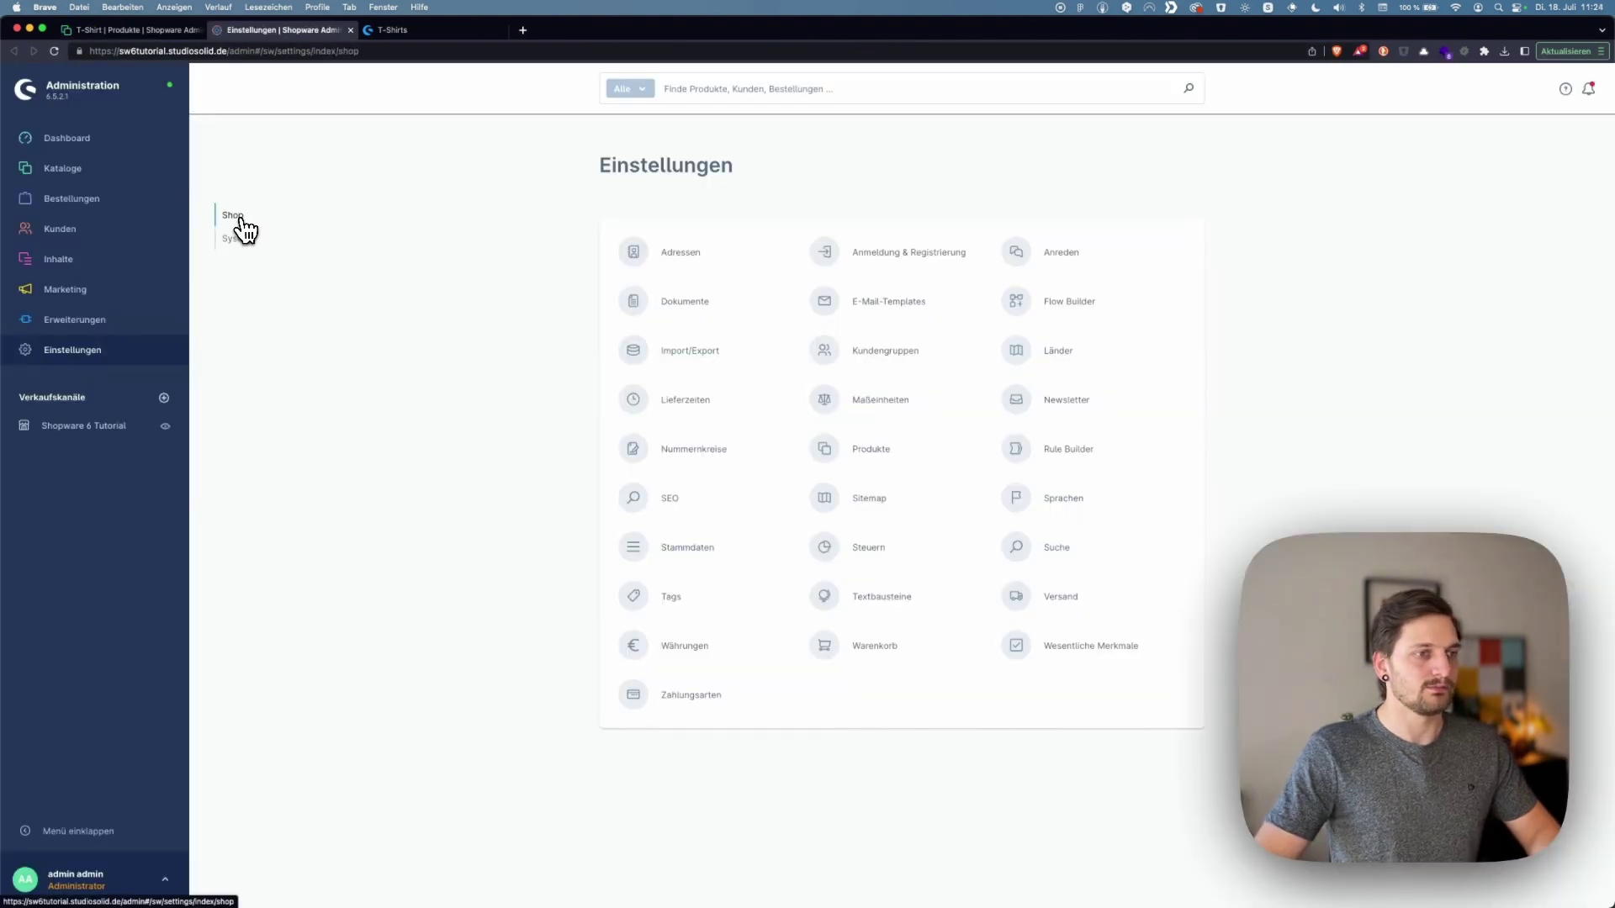
left_click(820, 411)
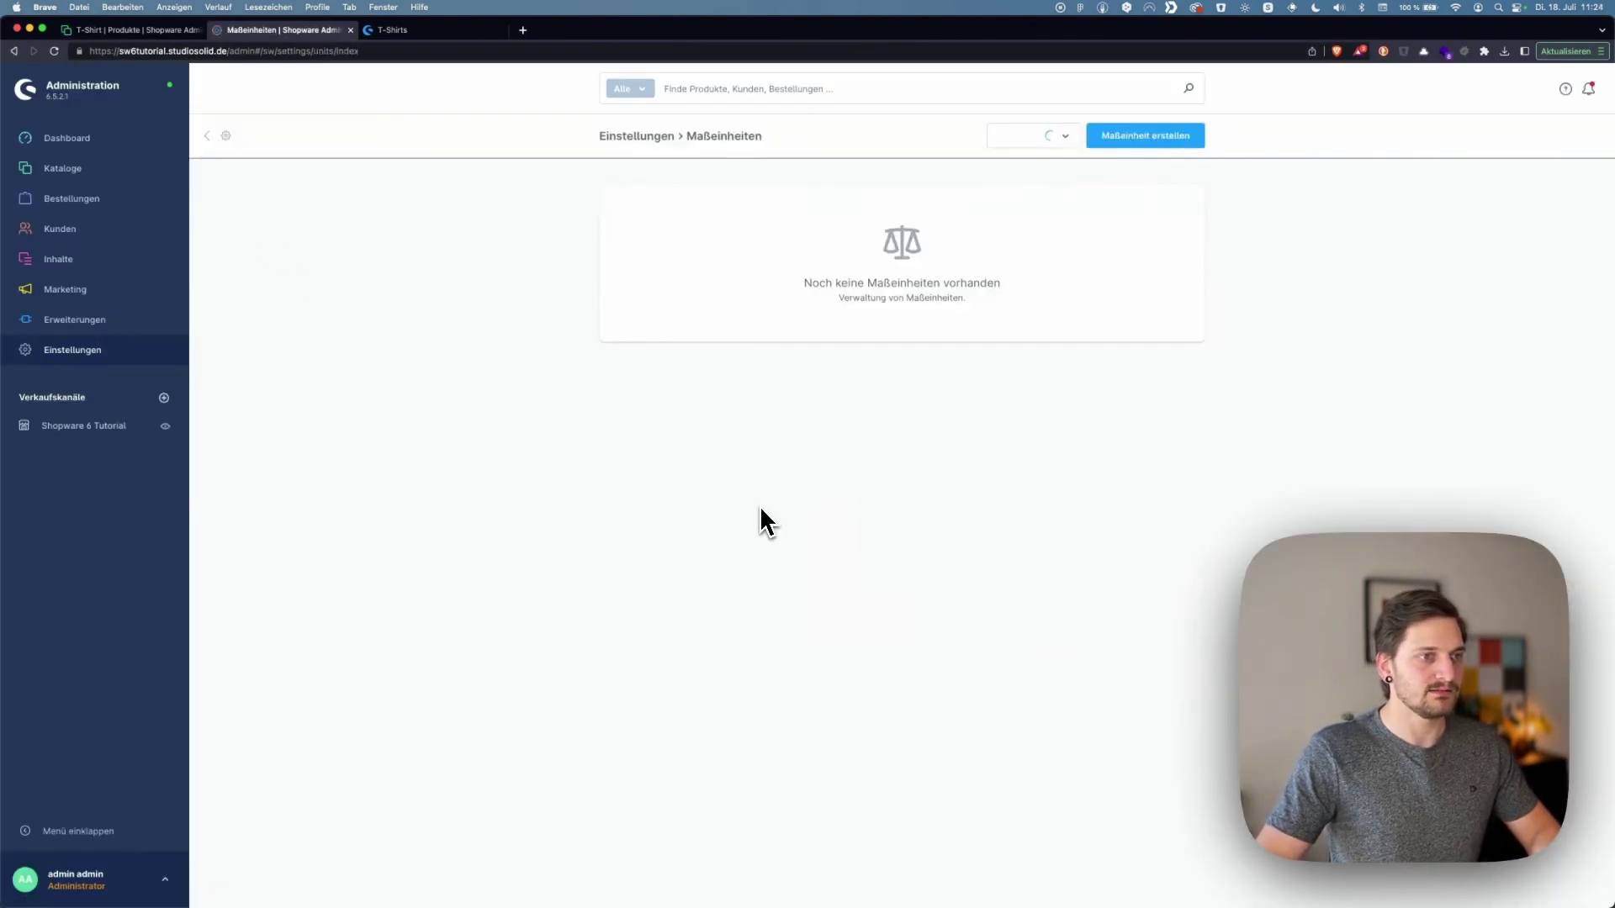
left_click(1111, 136)
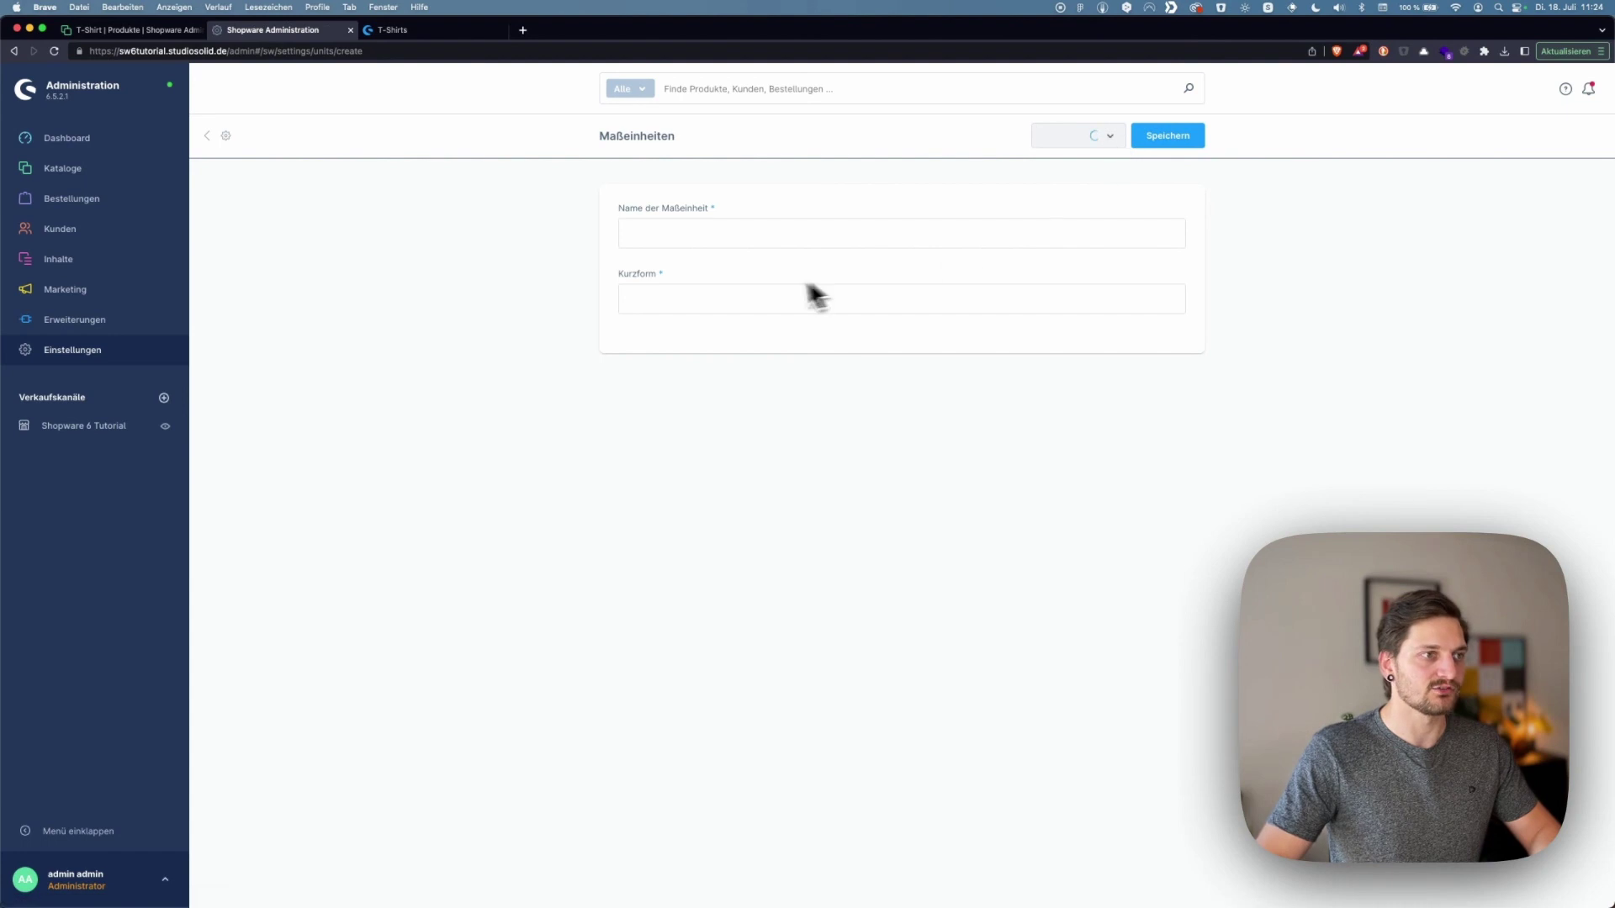
left_click(747, 233)
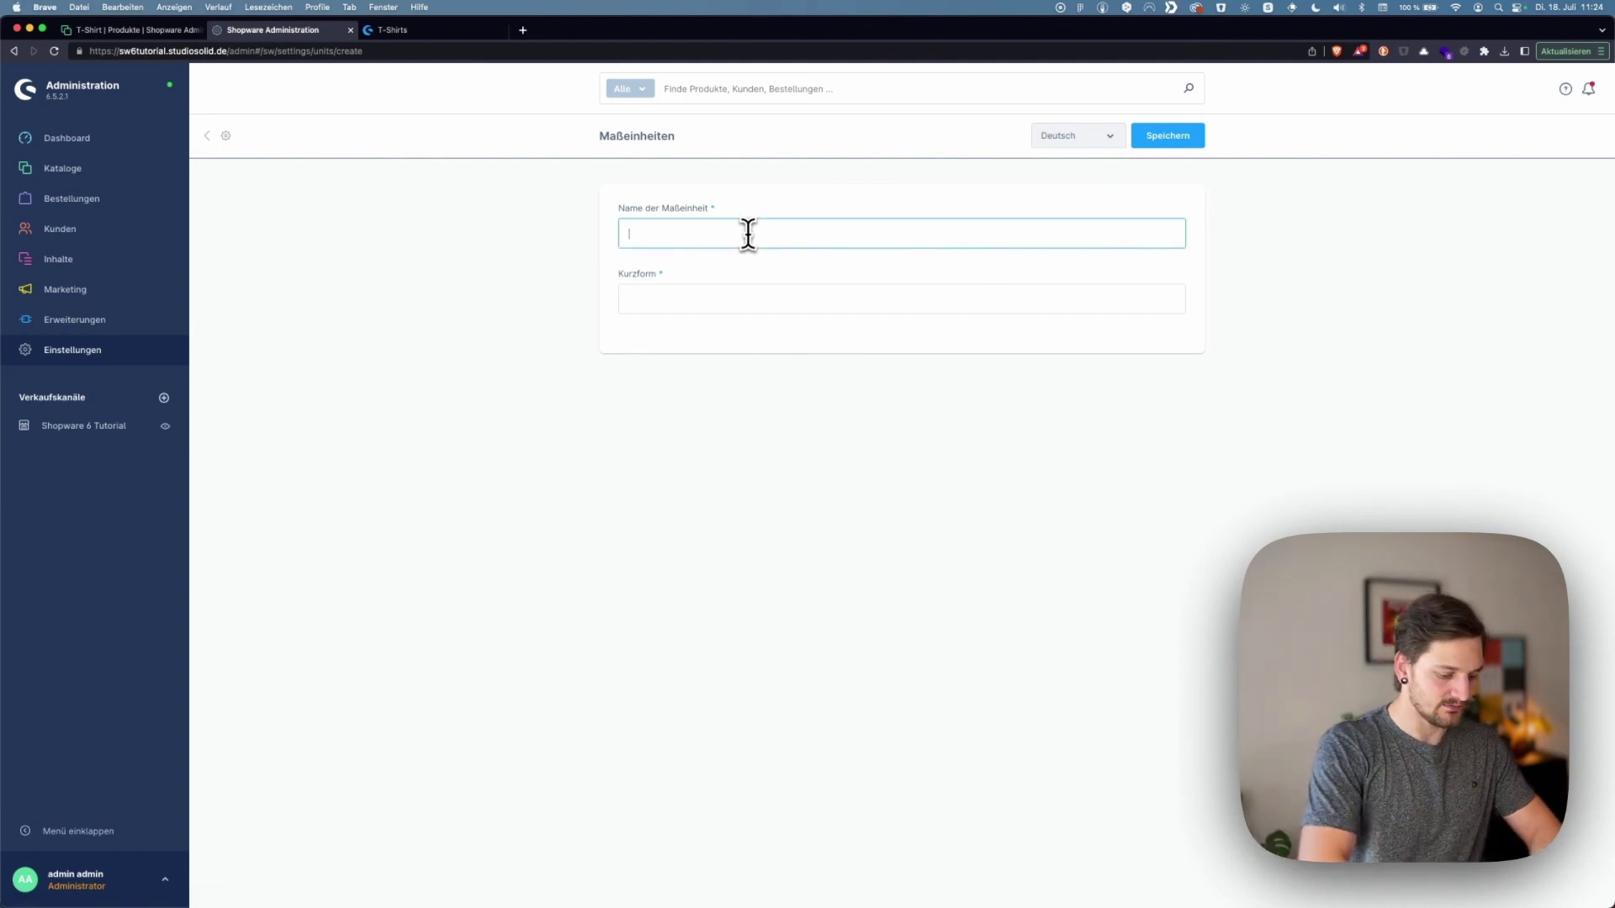
key("Tab")
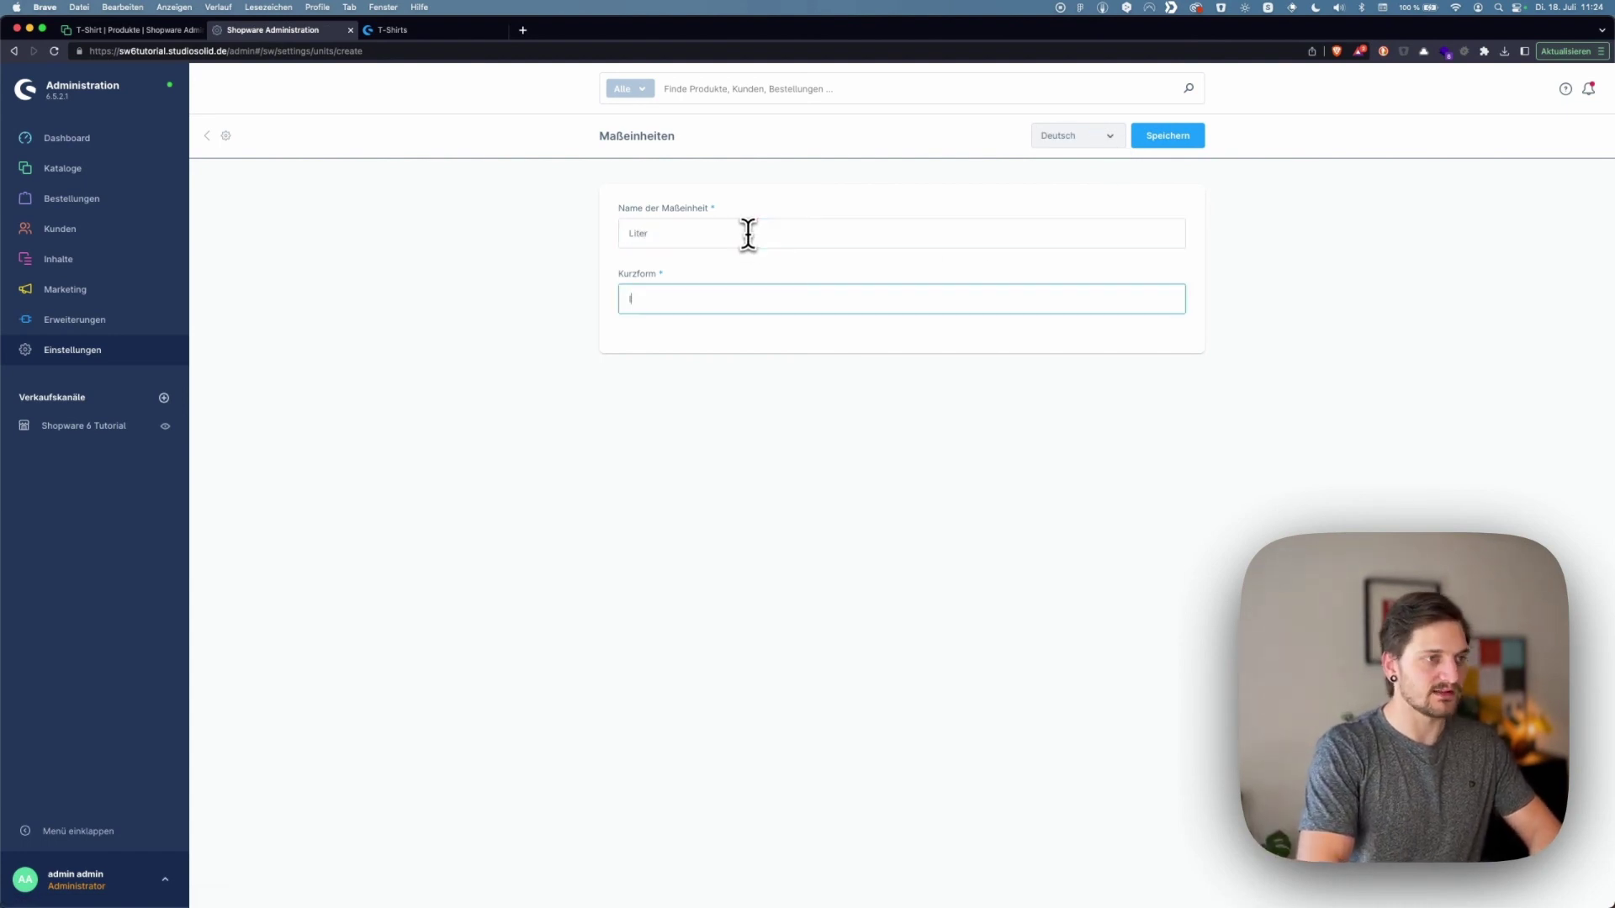
left_click(1165, 137)
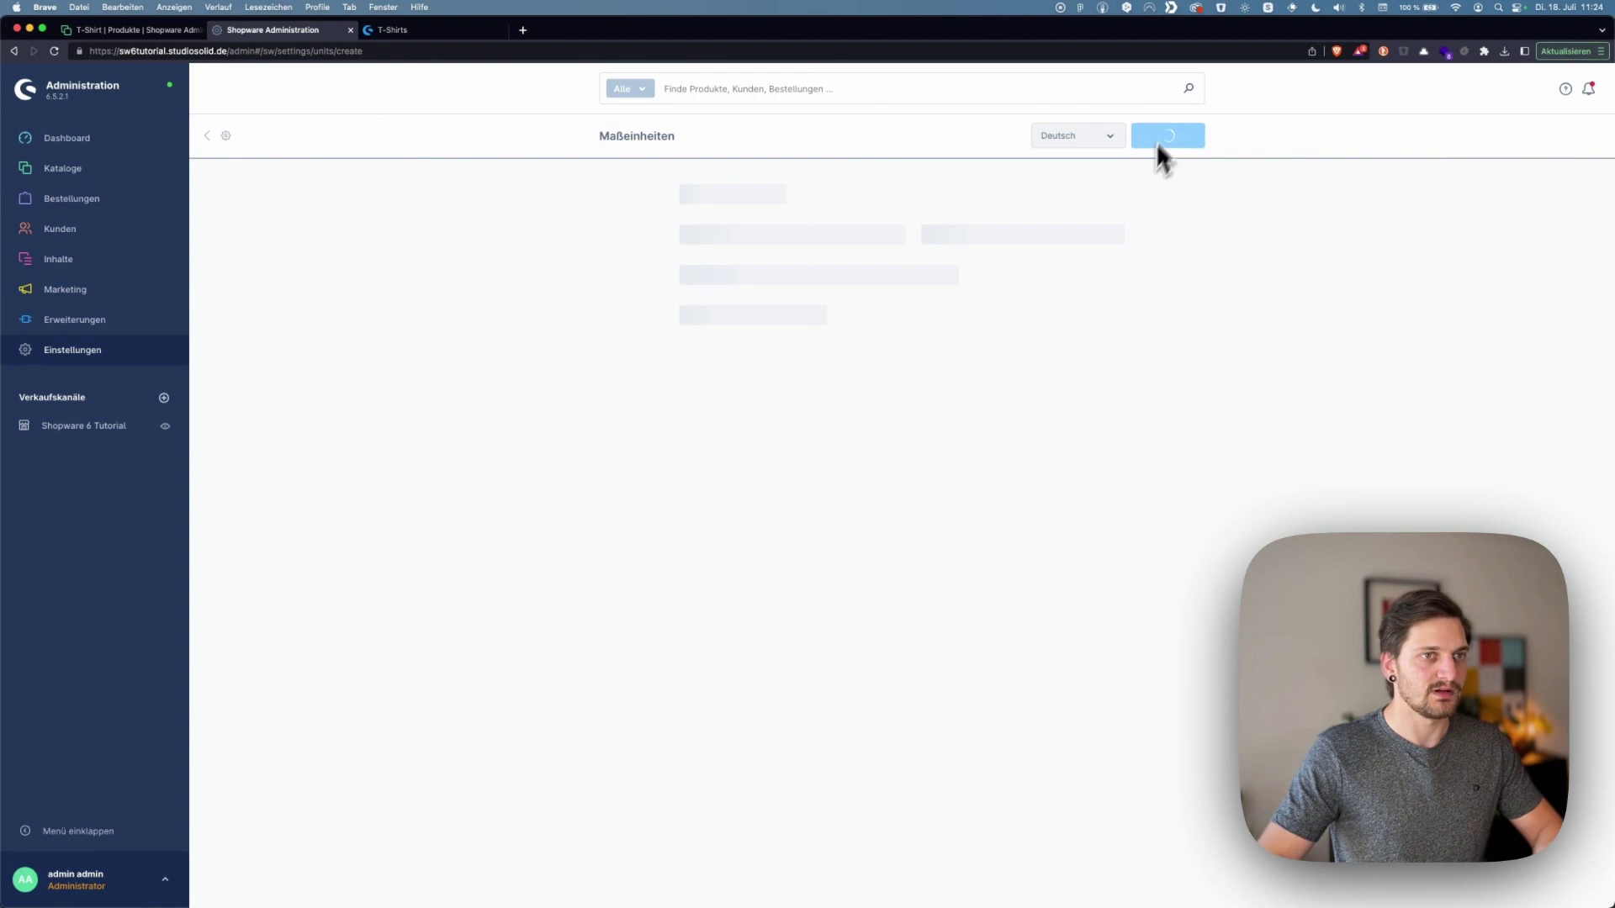
left_click(350, 30)
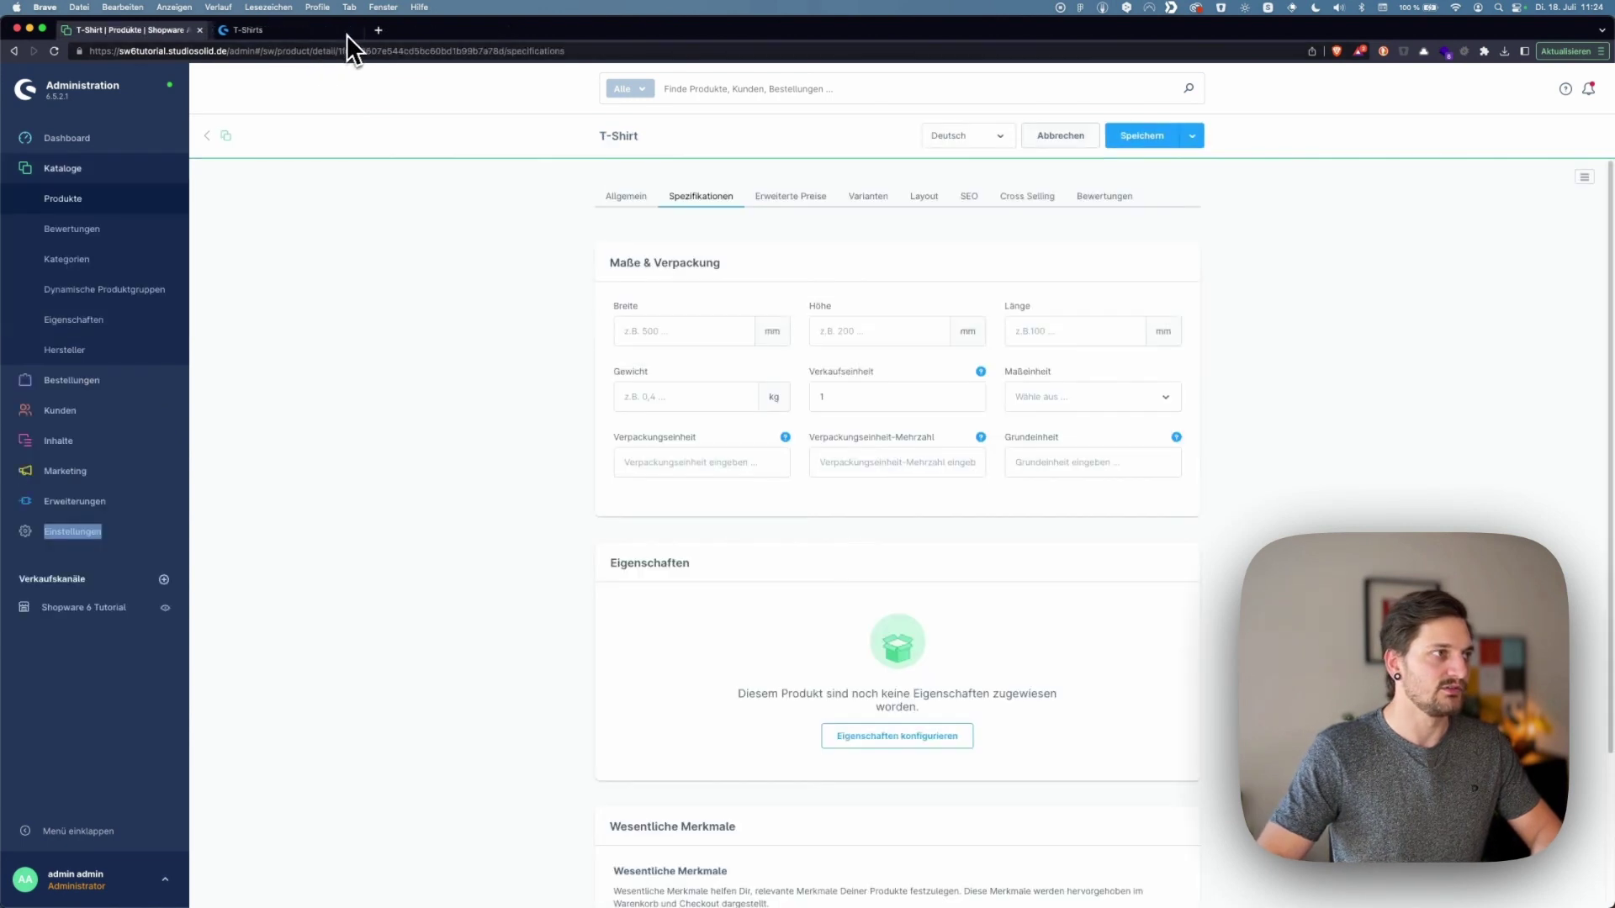
Choose Liter as the T-Shirt's Maßeinheit and set the Verpackungseinheit to Flasche with the Mehrzahl Flaschen
left_click(1170, 399)
left_click(1042, 439)
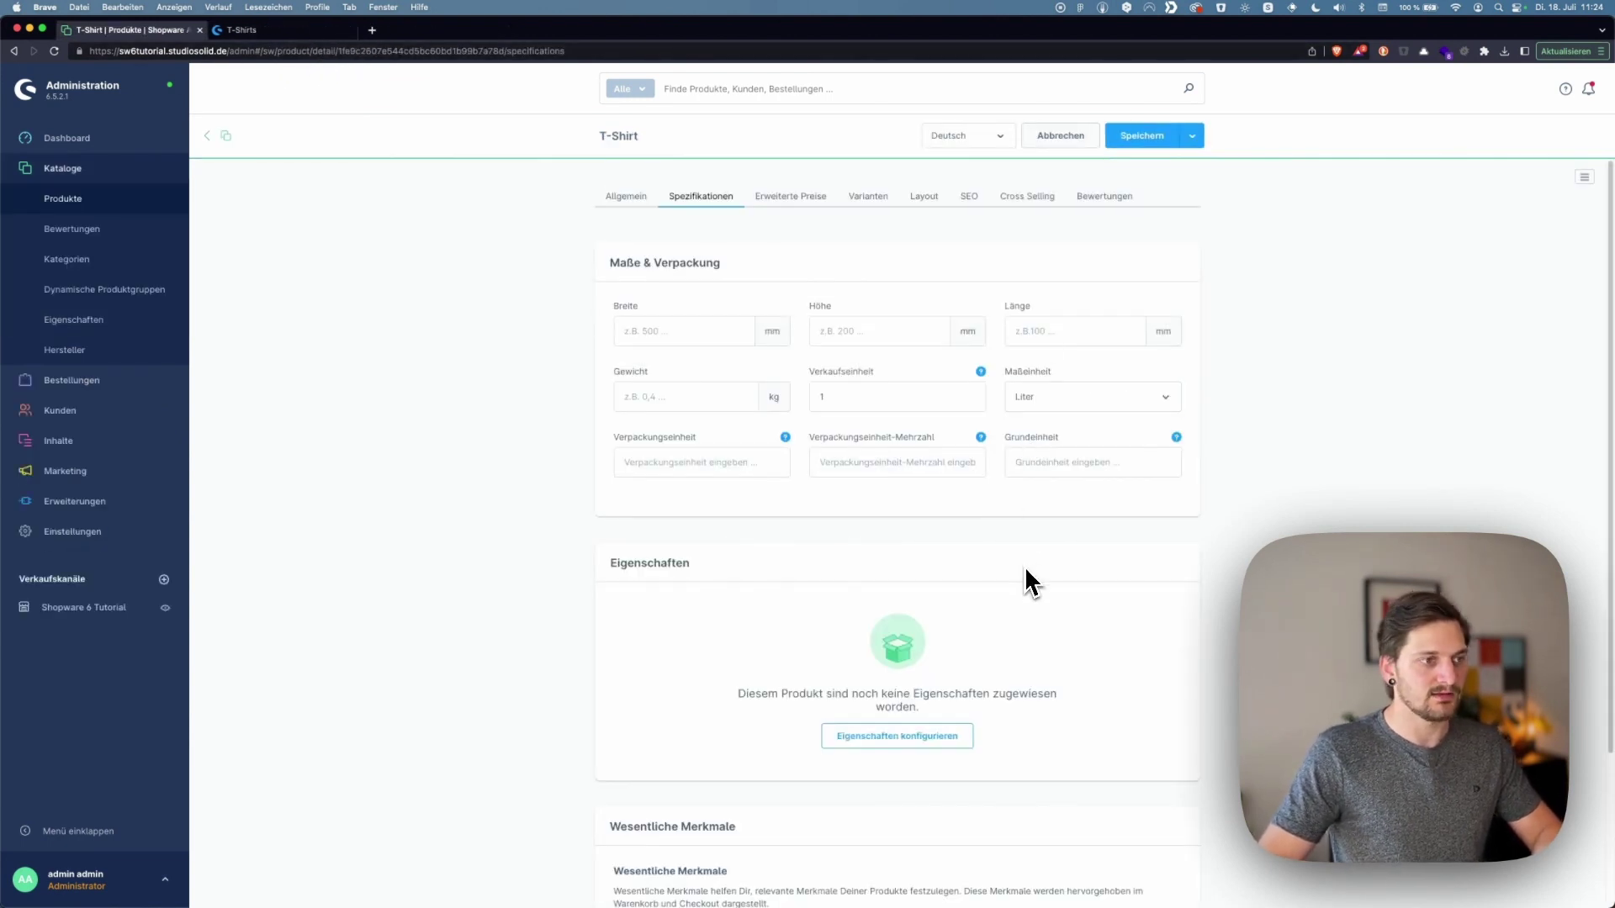
key("Tab")
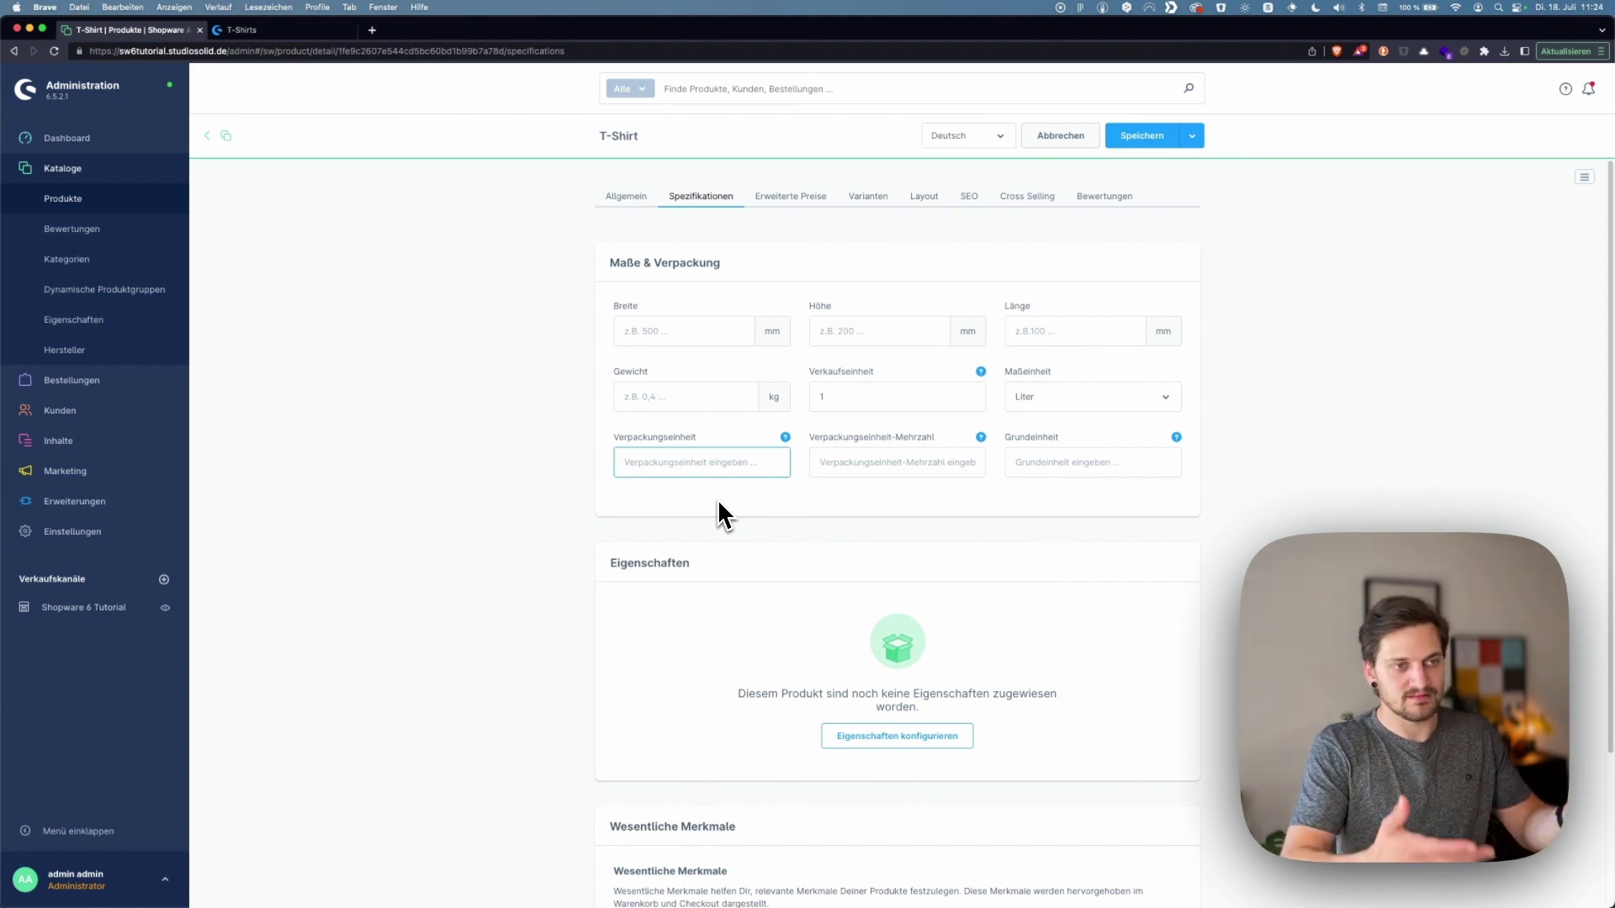
type("Flasche")
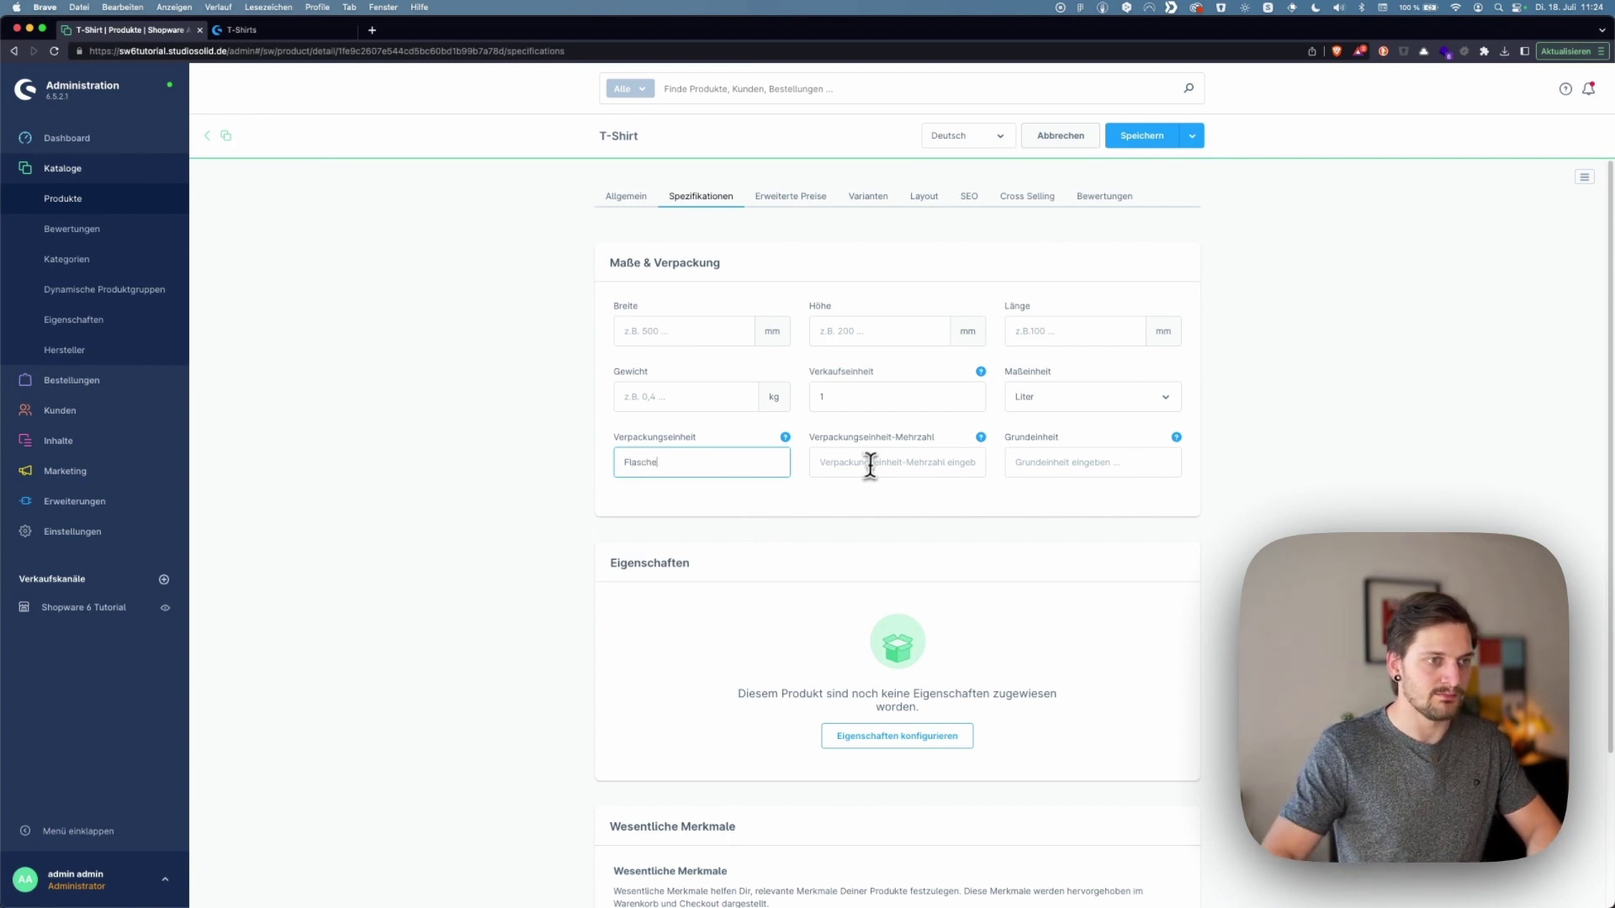
left_click(872, 462)
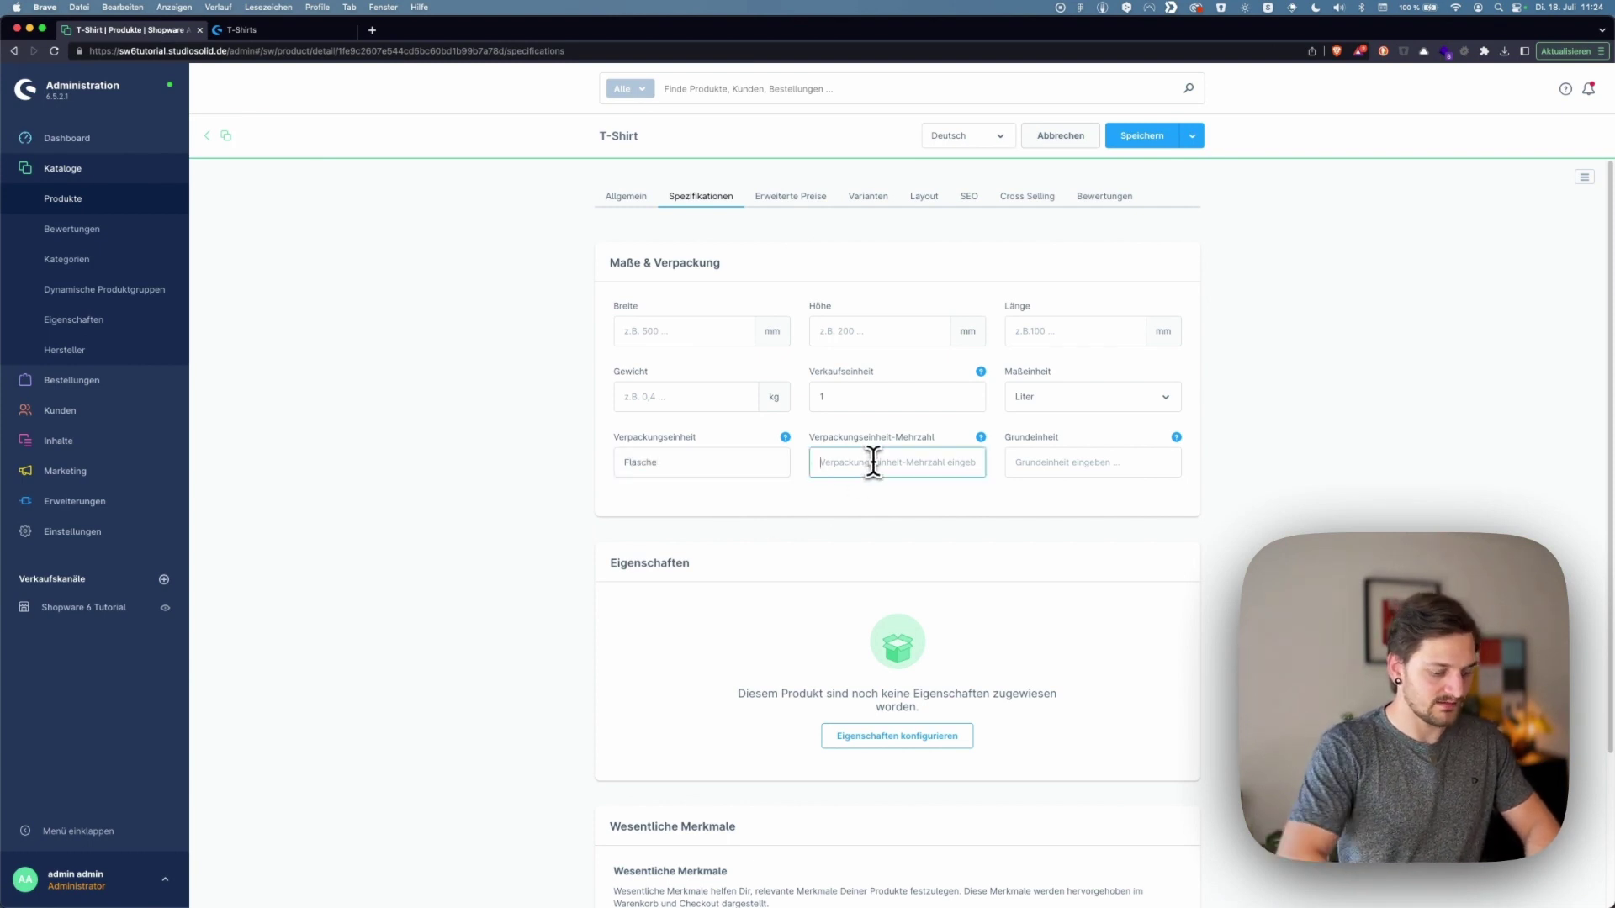
type("Flaschen")
Set the T-Shirt's Grundeinheit to 0.5 and save the product
left_click(1079, 474)
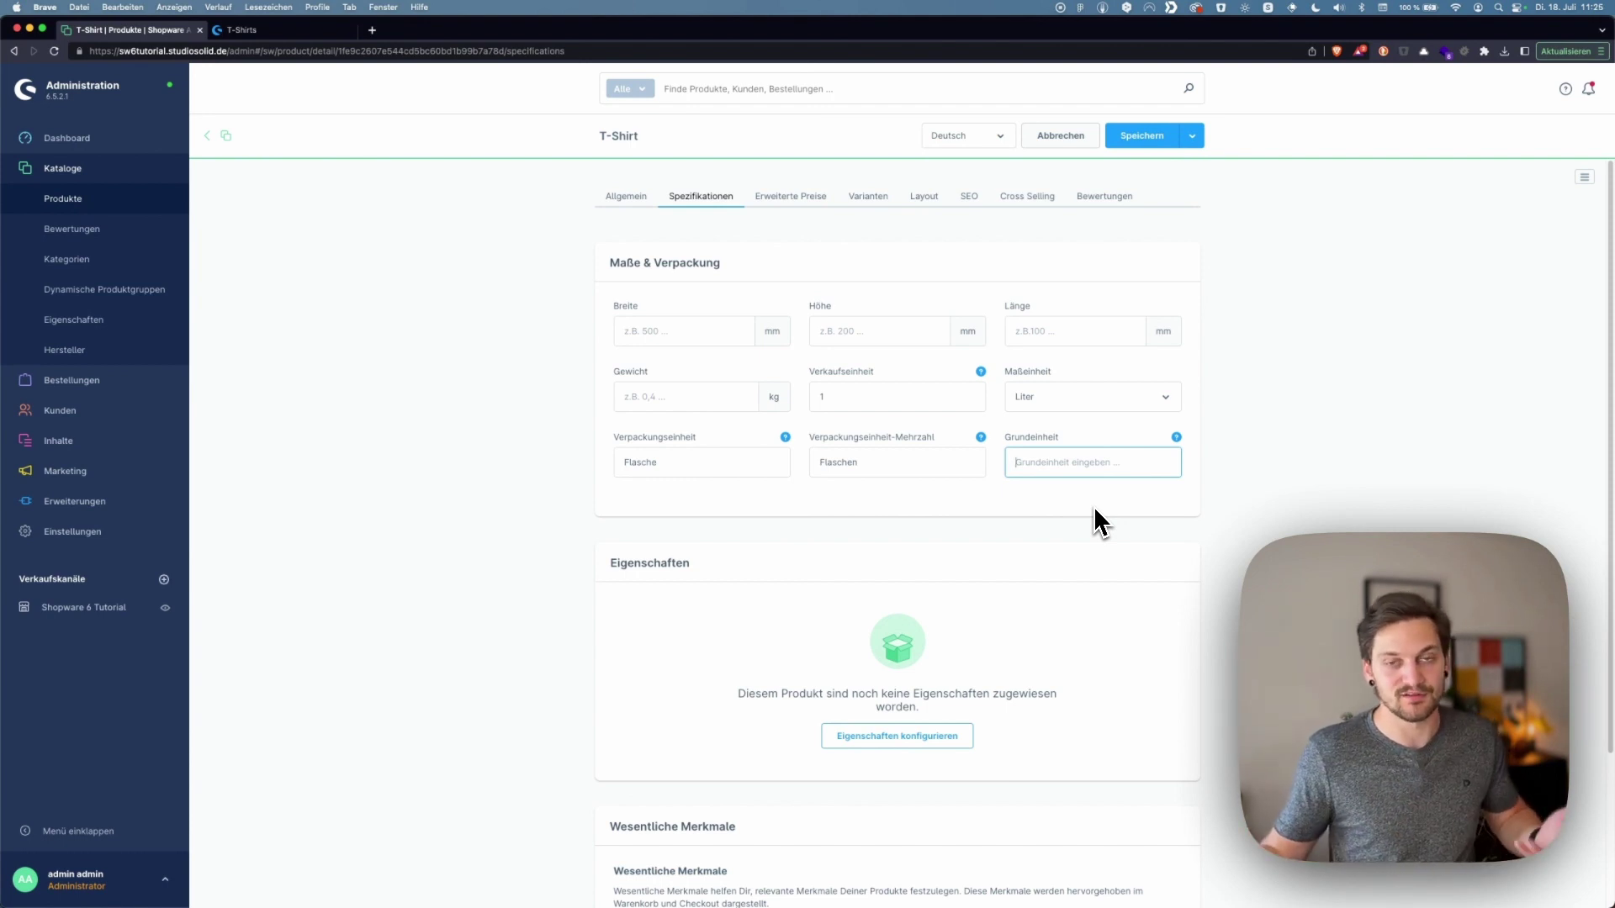
type("0")
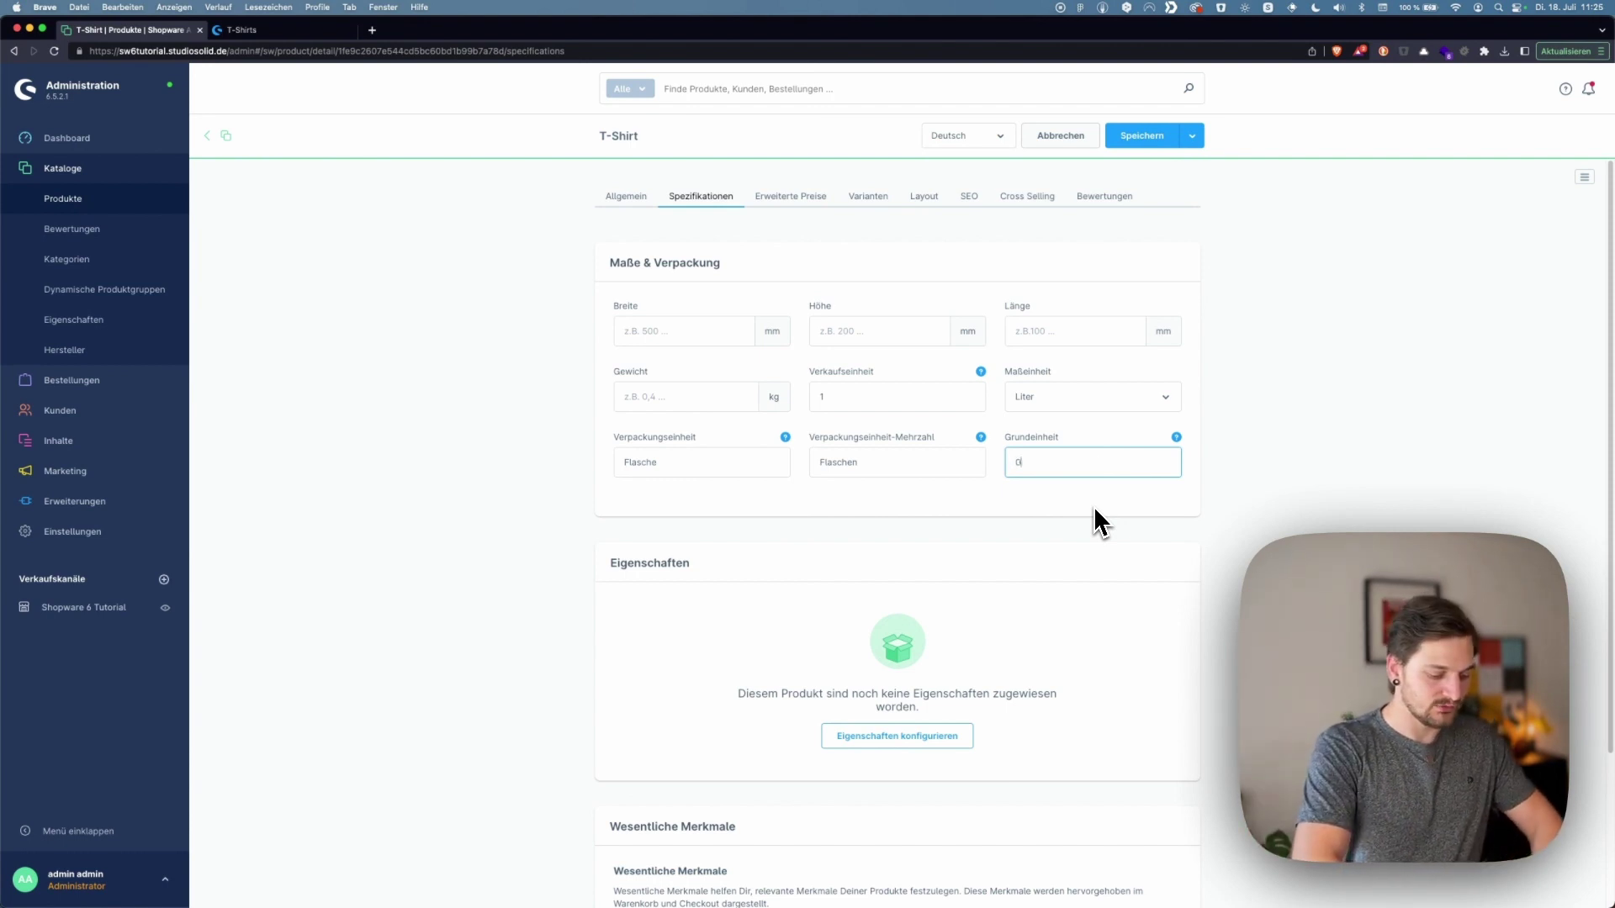
type(".5")
left_click(1150, 270)
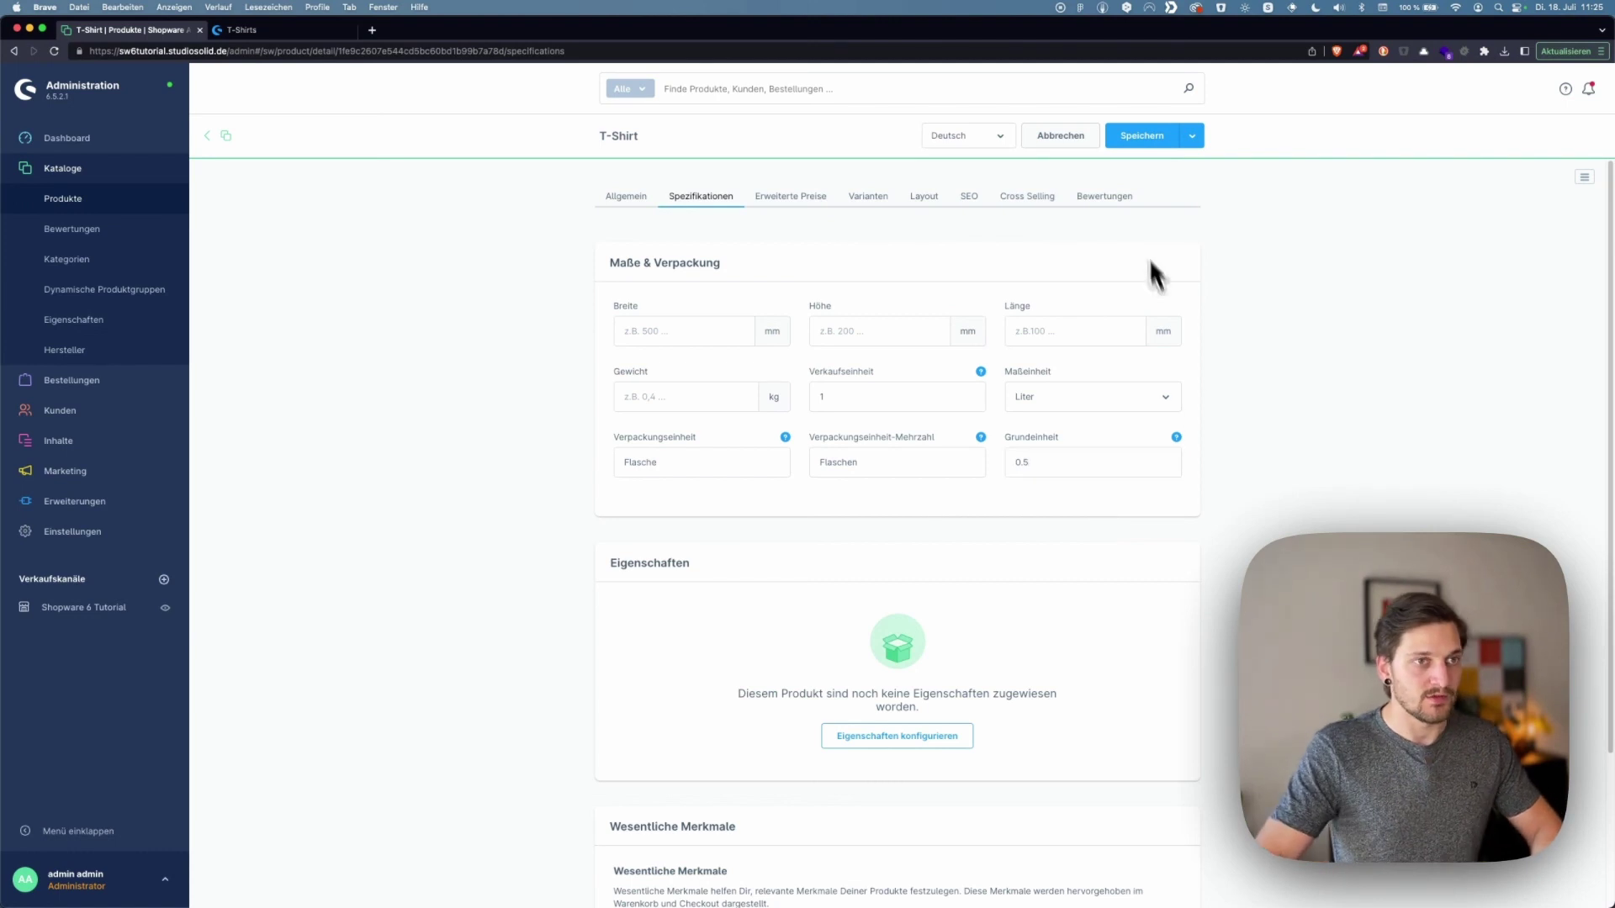
left_click(1146, 137)
Reload the T-Shirts category in the storefront and examine the Inhalt and base price line on the T-Shirt's product box
key("ctrl+Tab")
key("super+r")
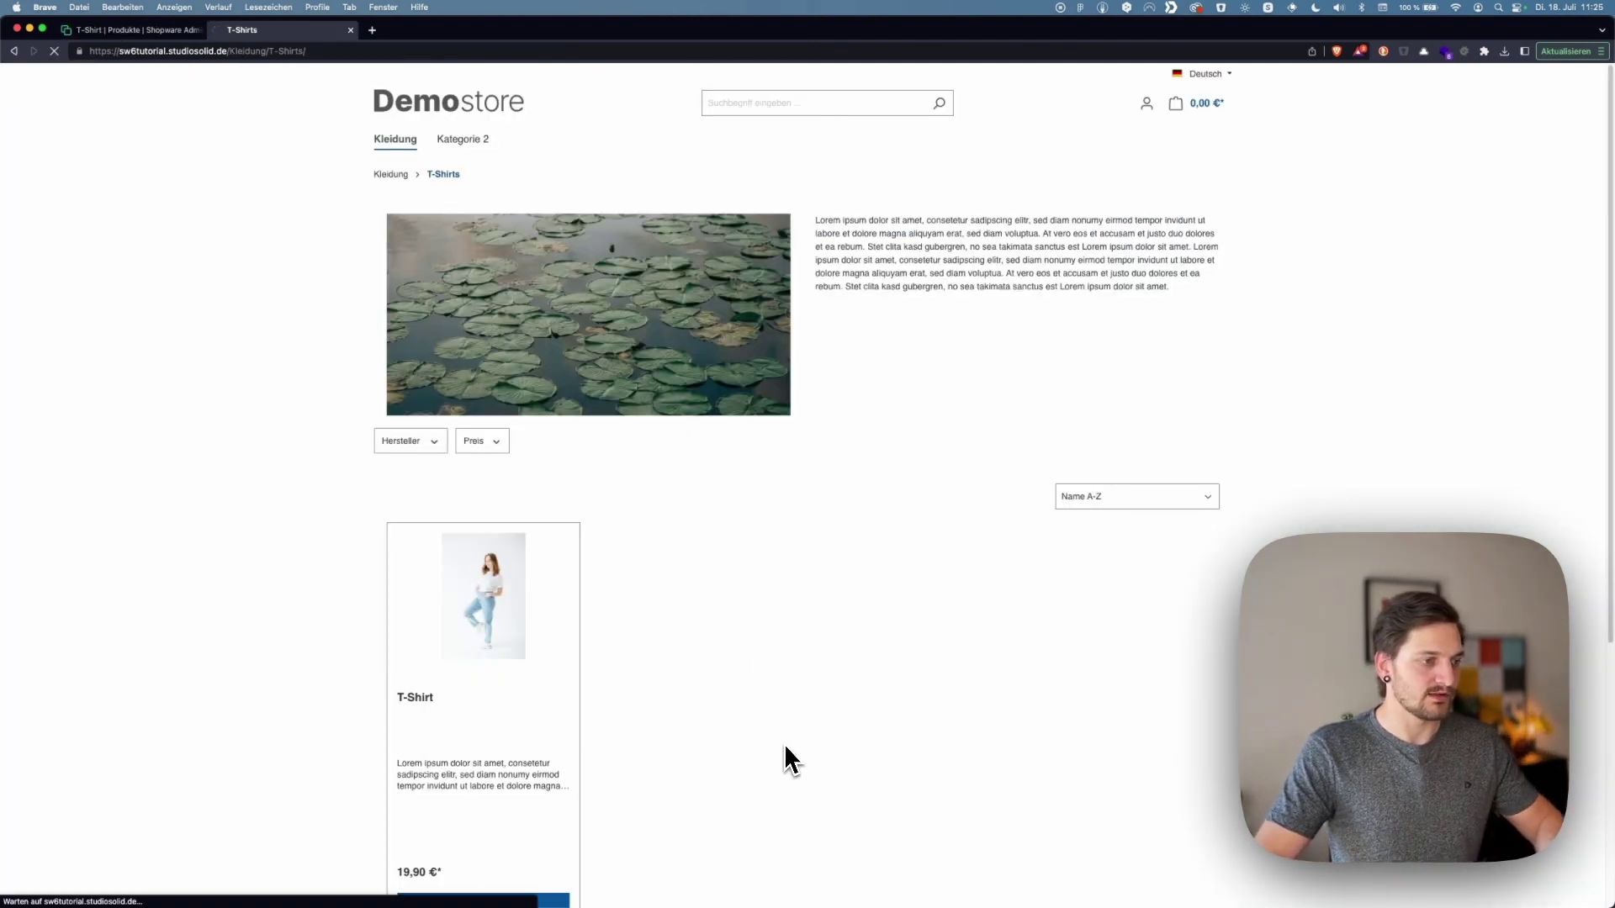
scroll(782, 744, "down", 4)
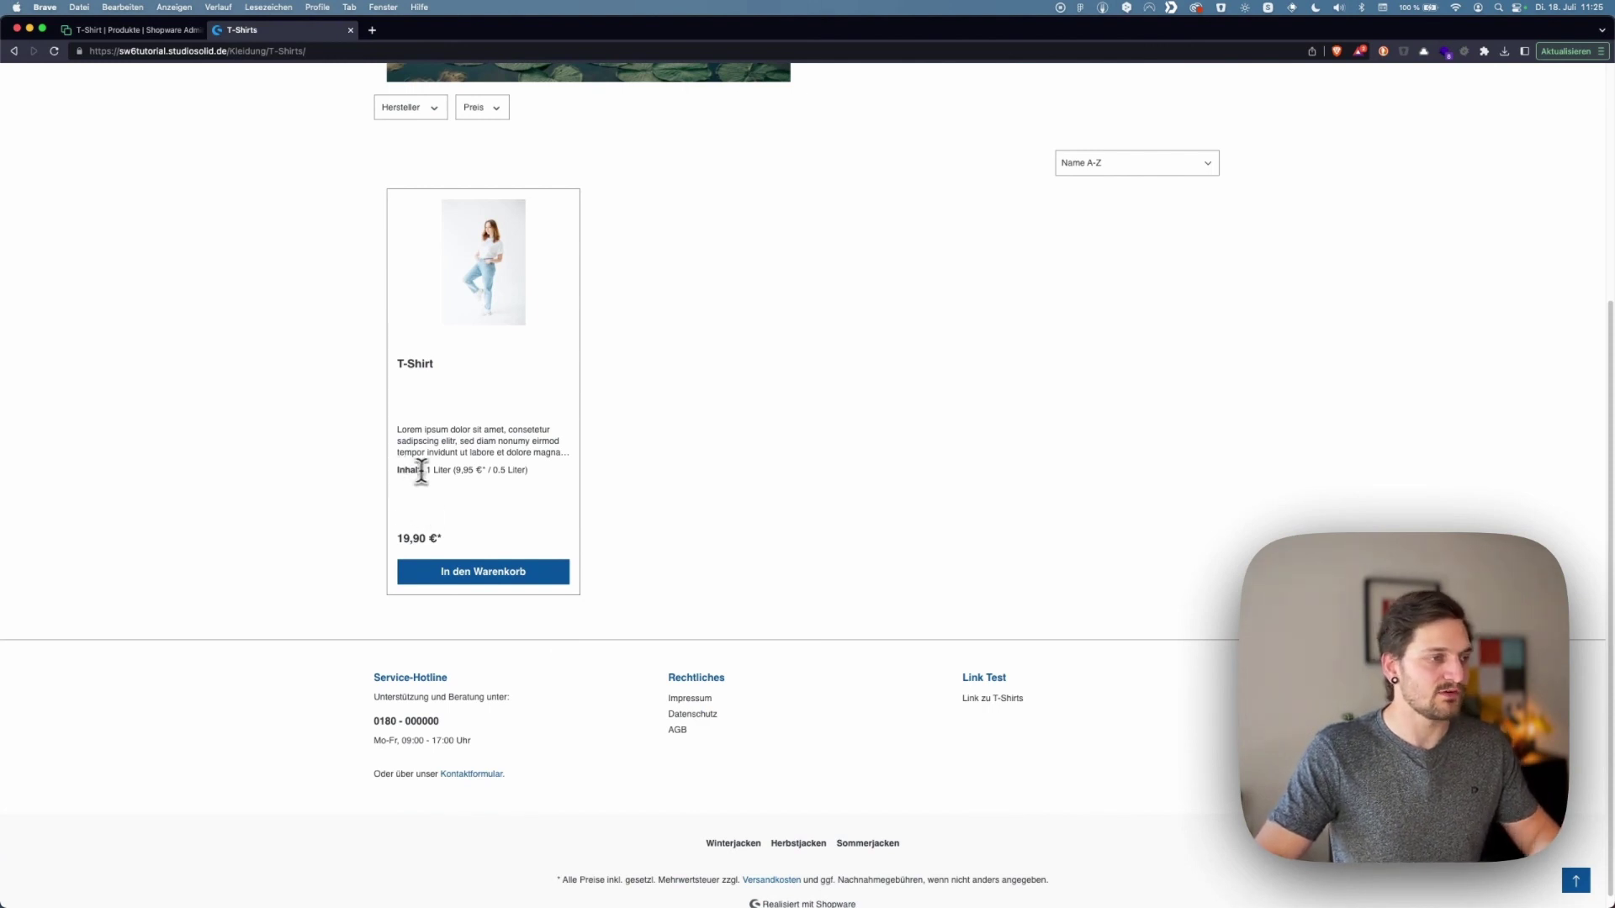
left_click_drag(469, 471, 519, 471)
left_click(520, 471)
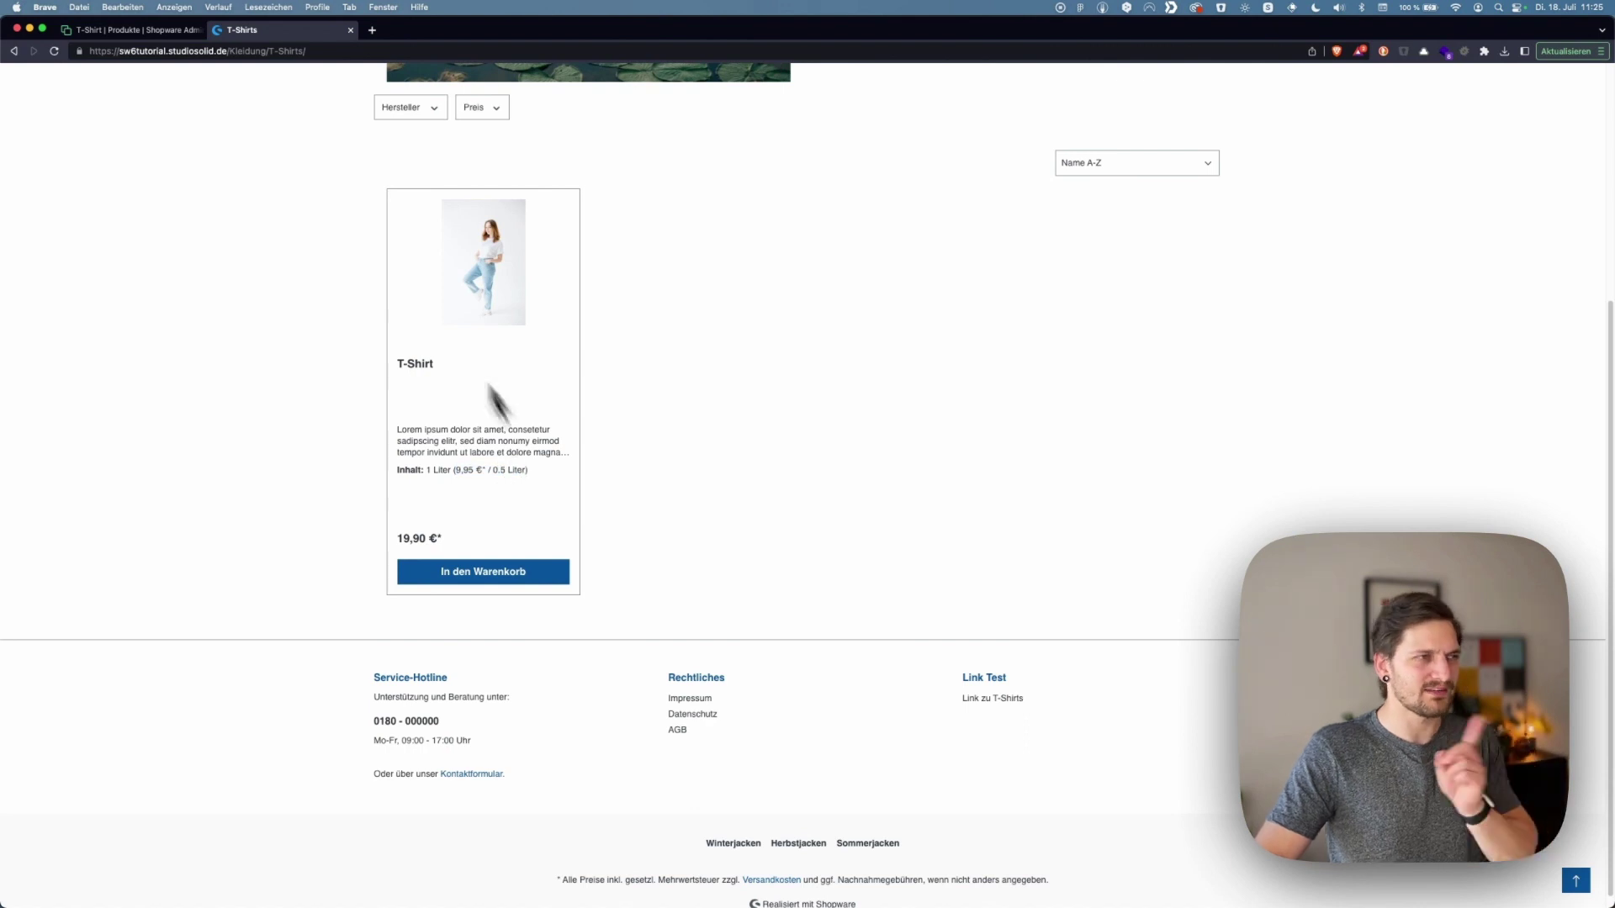
Return to the administration and set the T-Shirt's Verkaufseinheit to 0.5 and its Grundeinheit to 1
left_click(162, 37)
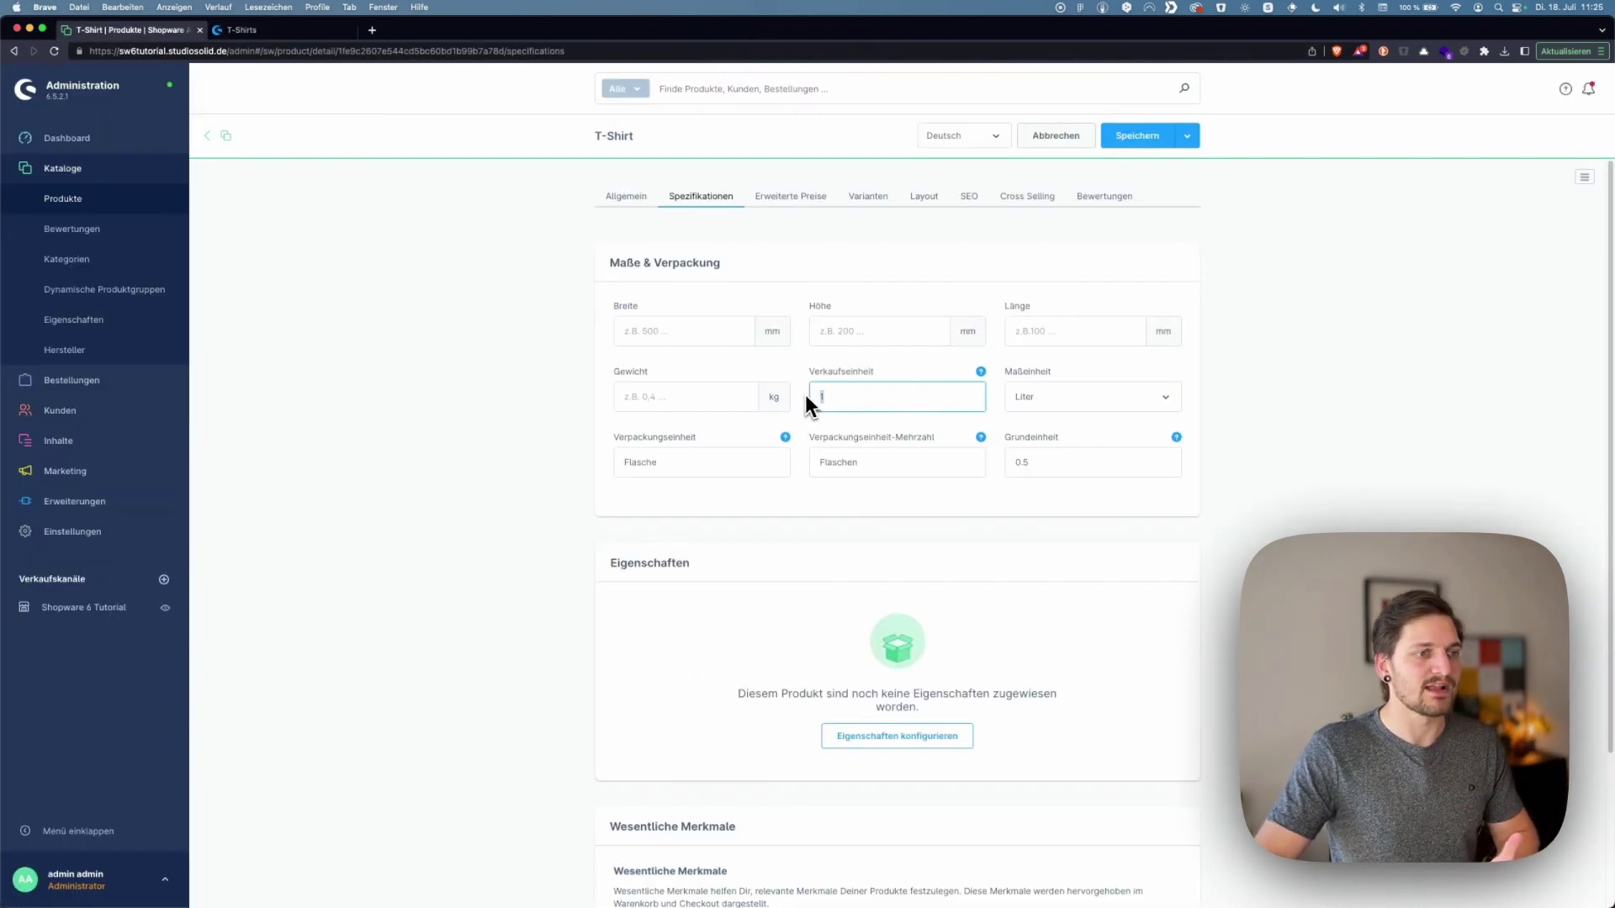
type("0.")
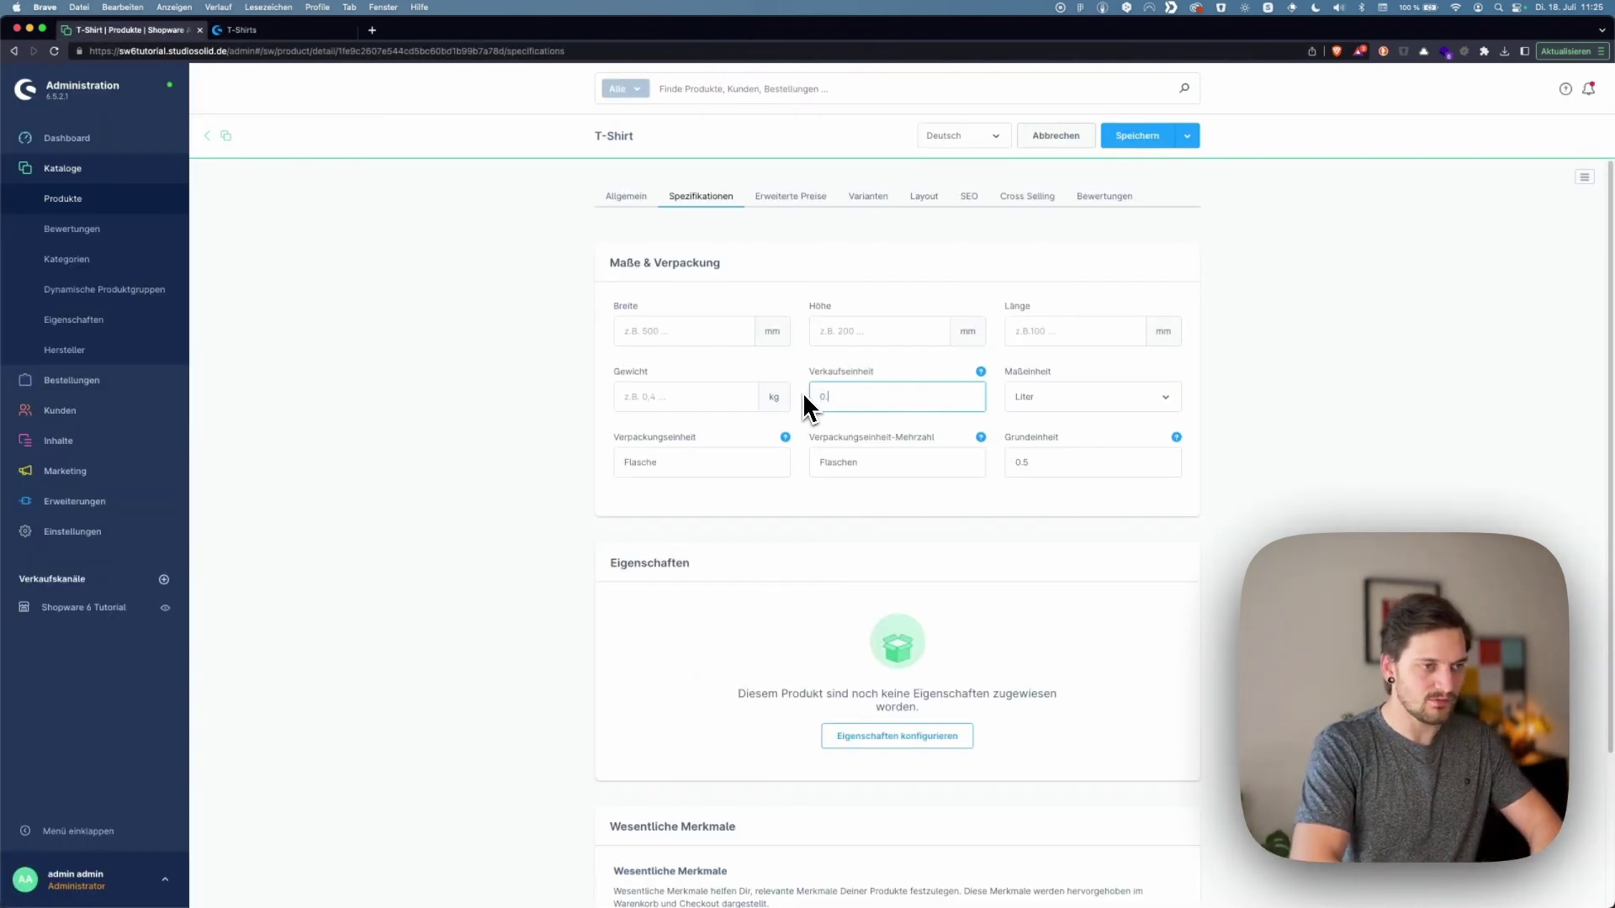
type("5")
left_click(1022, 463)
type("1")
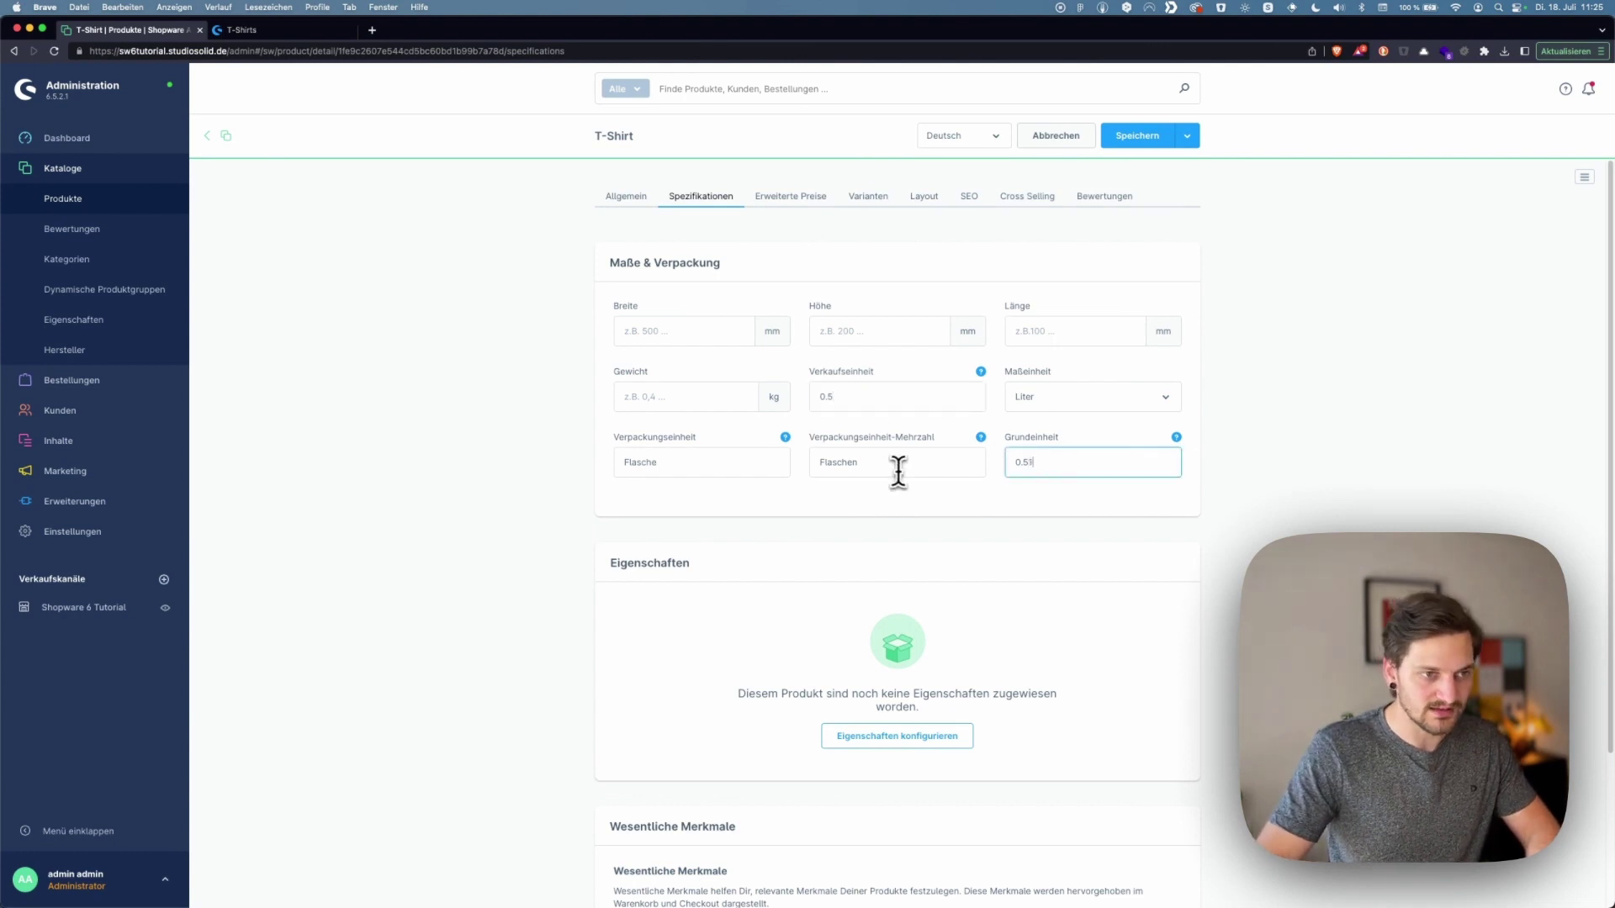
Set the T-Shirt's base unit (Grundeinheit) to 1 and save the product
double_click(1010, 461)
type("1")
left_click(1137, 136)
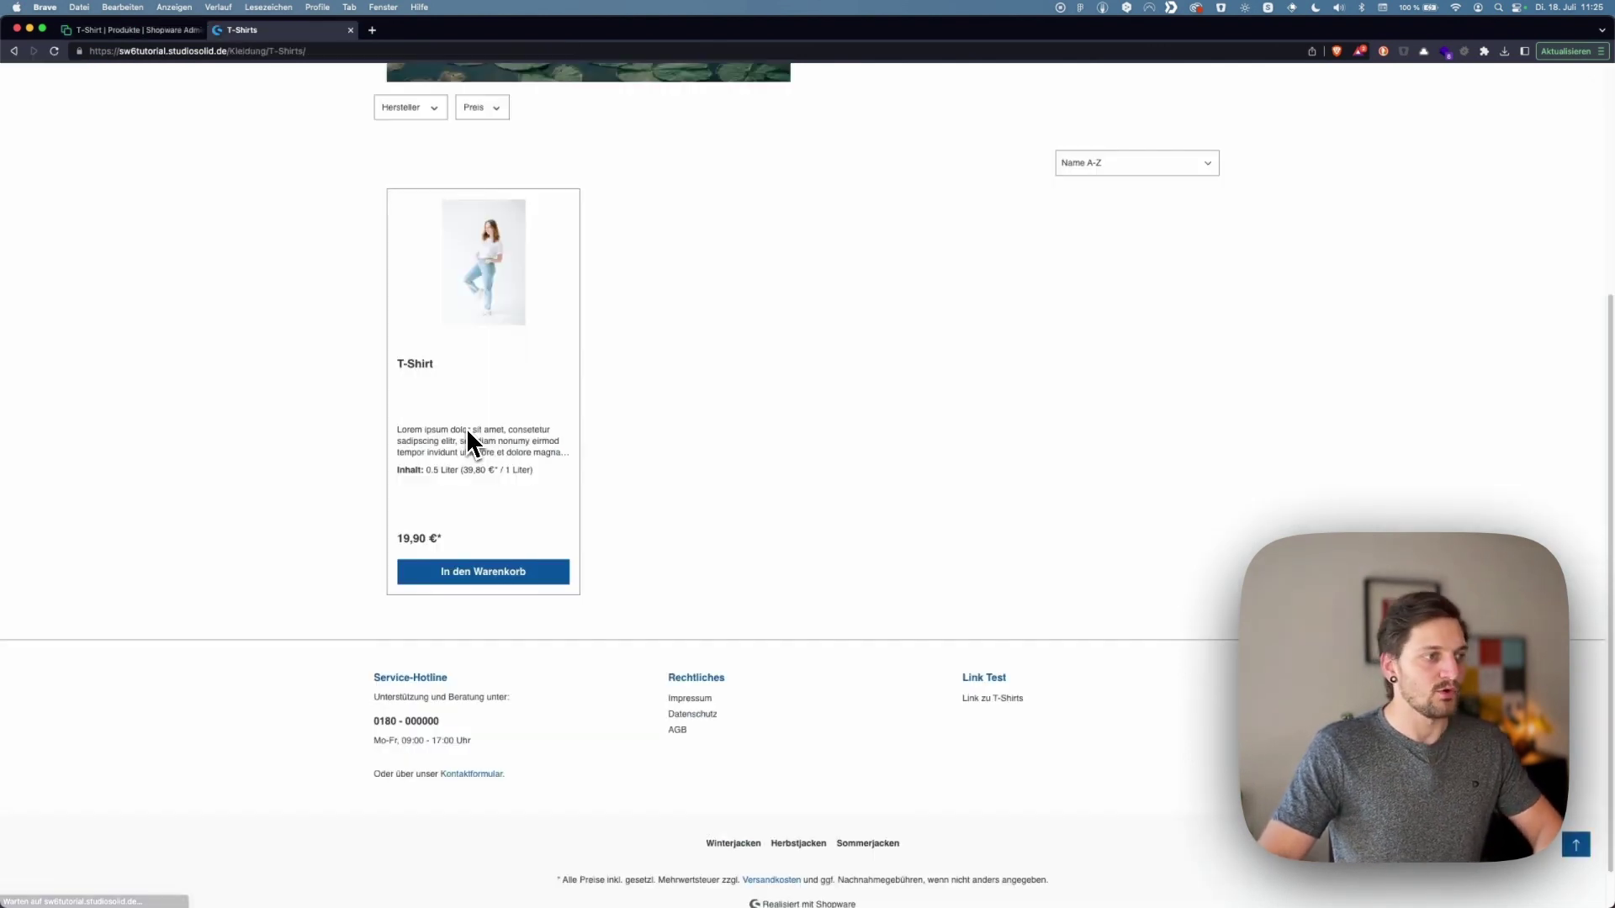
Check the content amount and base price line of the T-Shirt in the storefront category listing
double_click(433, 470)
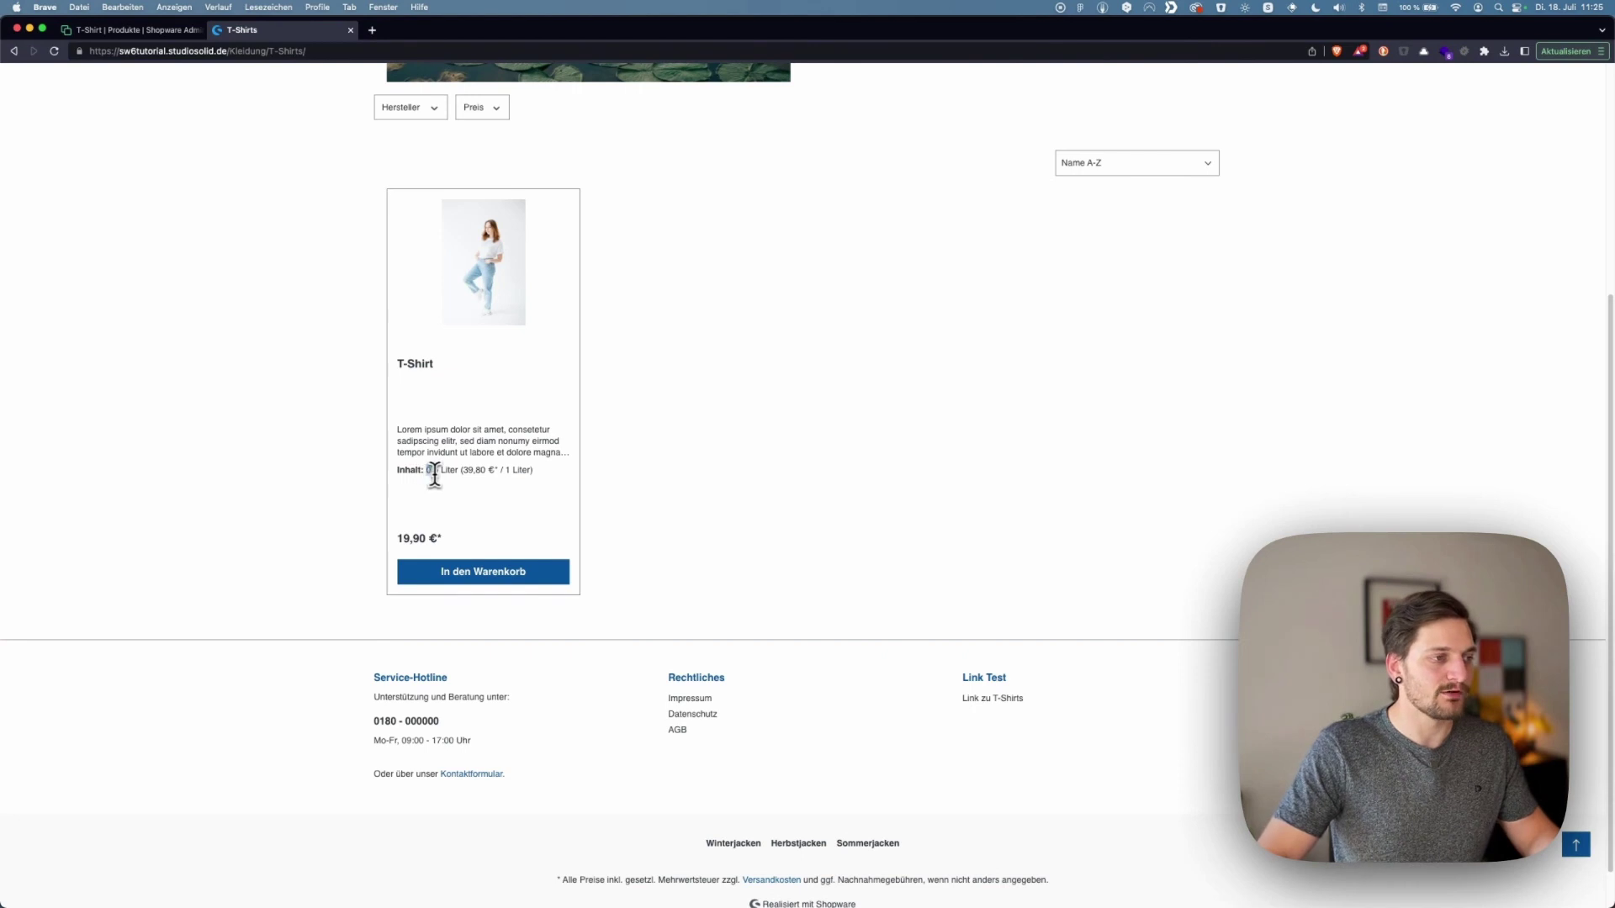
left_click_drag(434, 476, 551, 486)
left_click(515, 487)
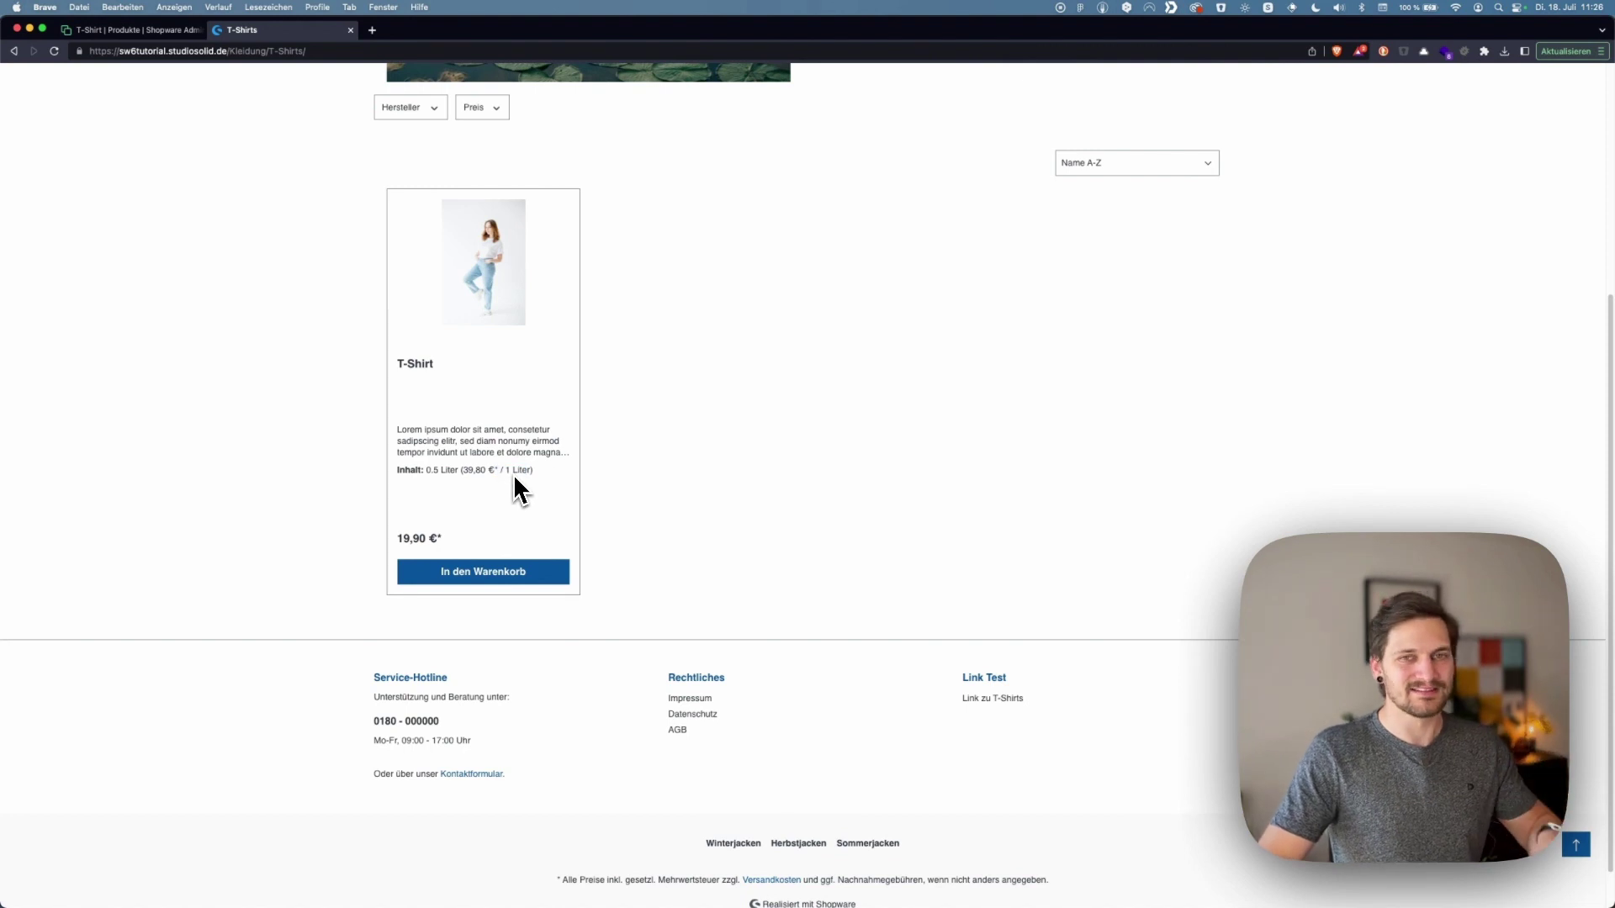
Open the T-Shirt's storefront page, inspect the packaging unit beside the quantity, and raise the quantity to 6
left_click(516, 288)
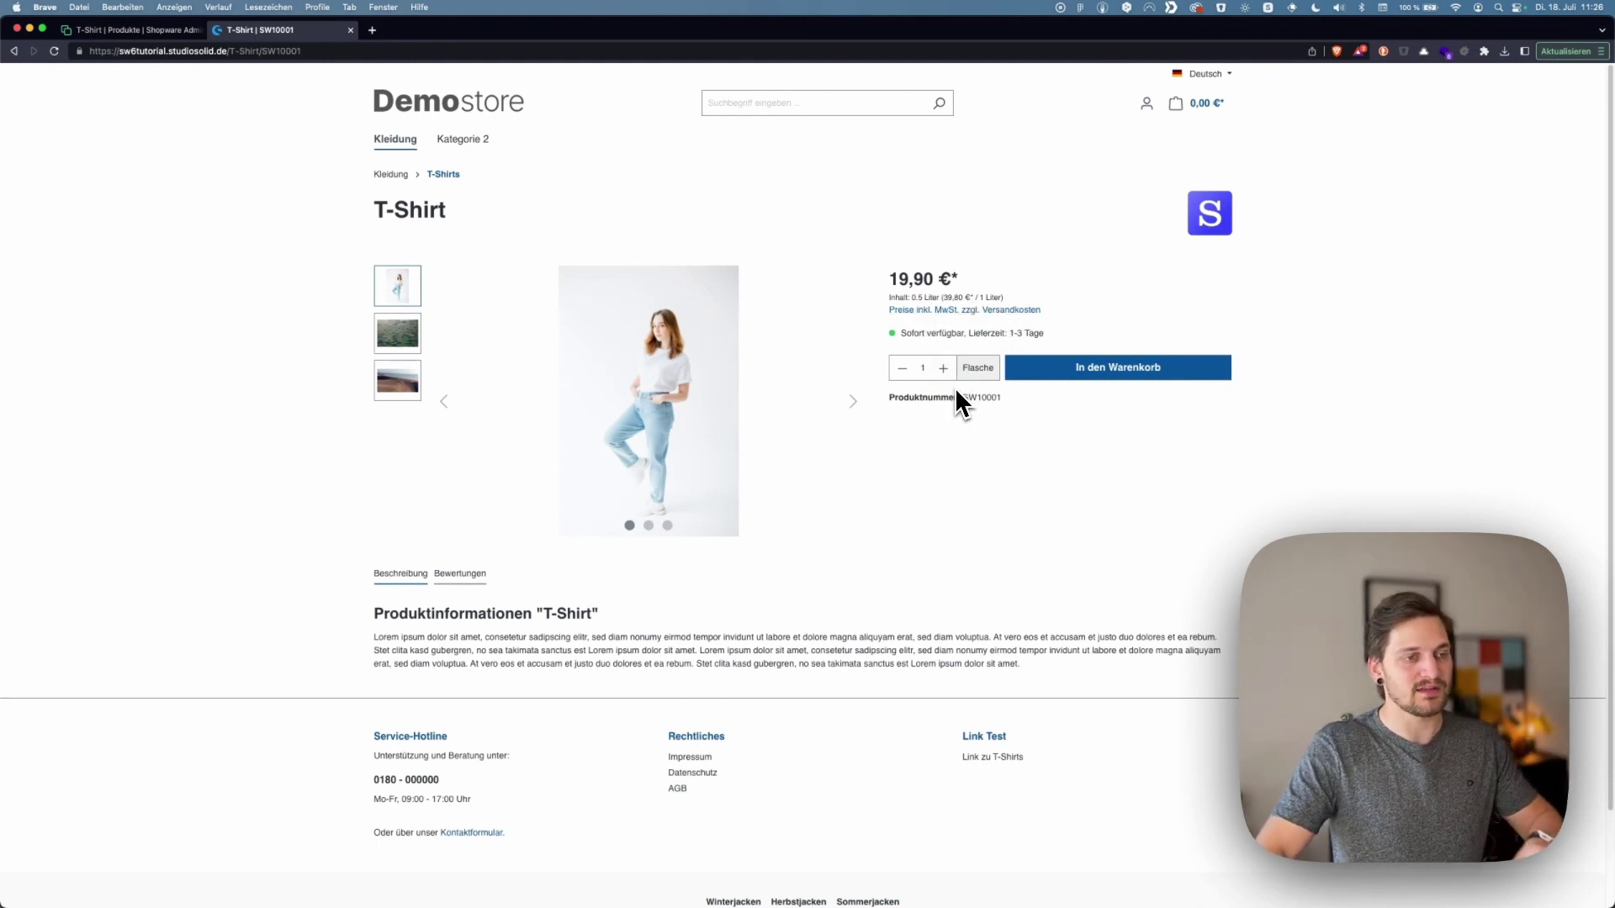
left_click_drag(964, 368, 1001, 368)
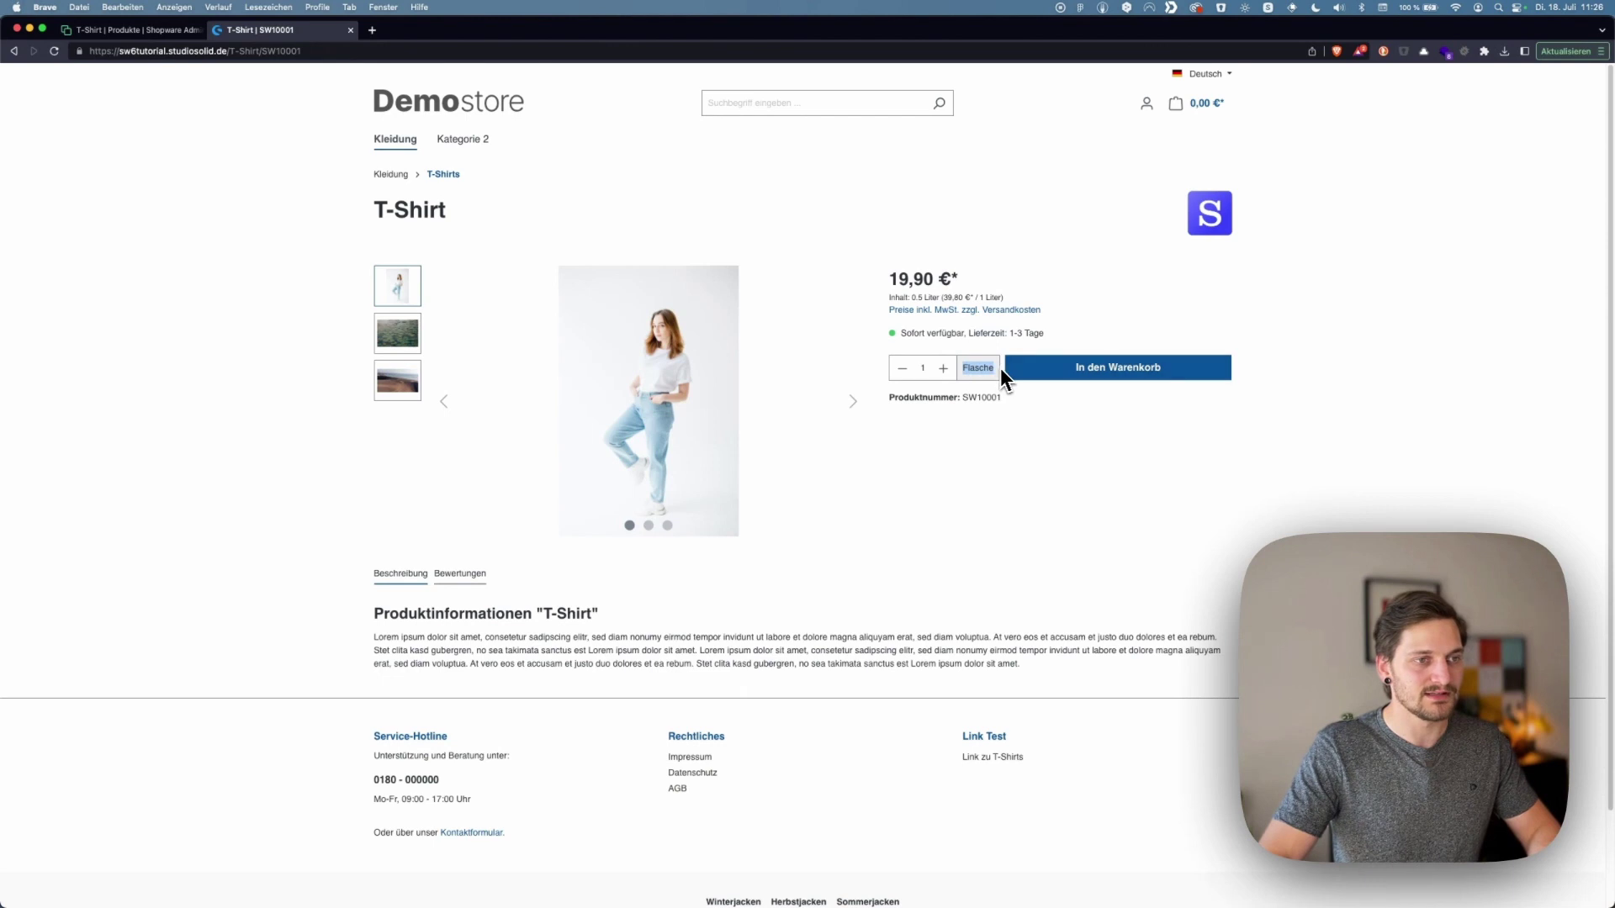
left_click(949, 370)
left_click(949, 370)
left_click(949, 370)
left_click(948, 370)
left_click(948, 370)
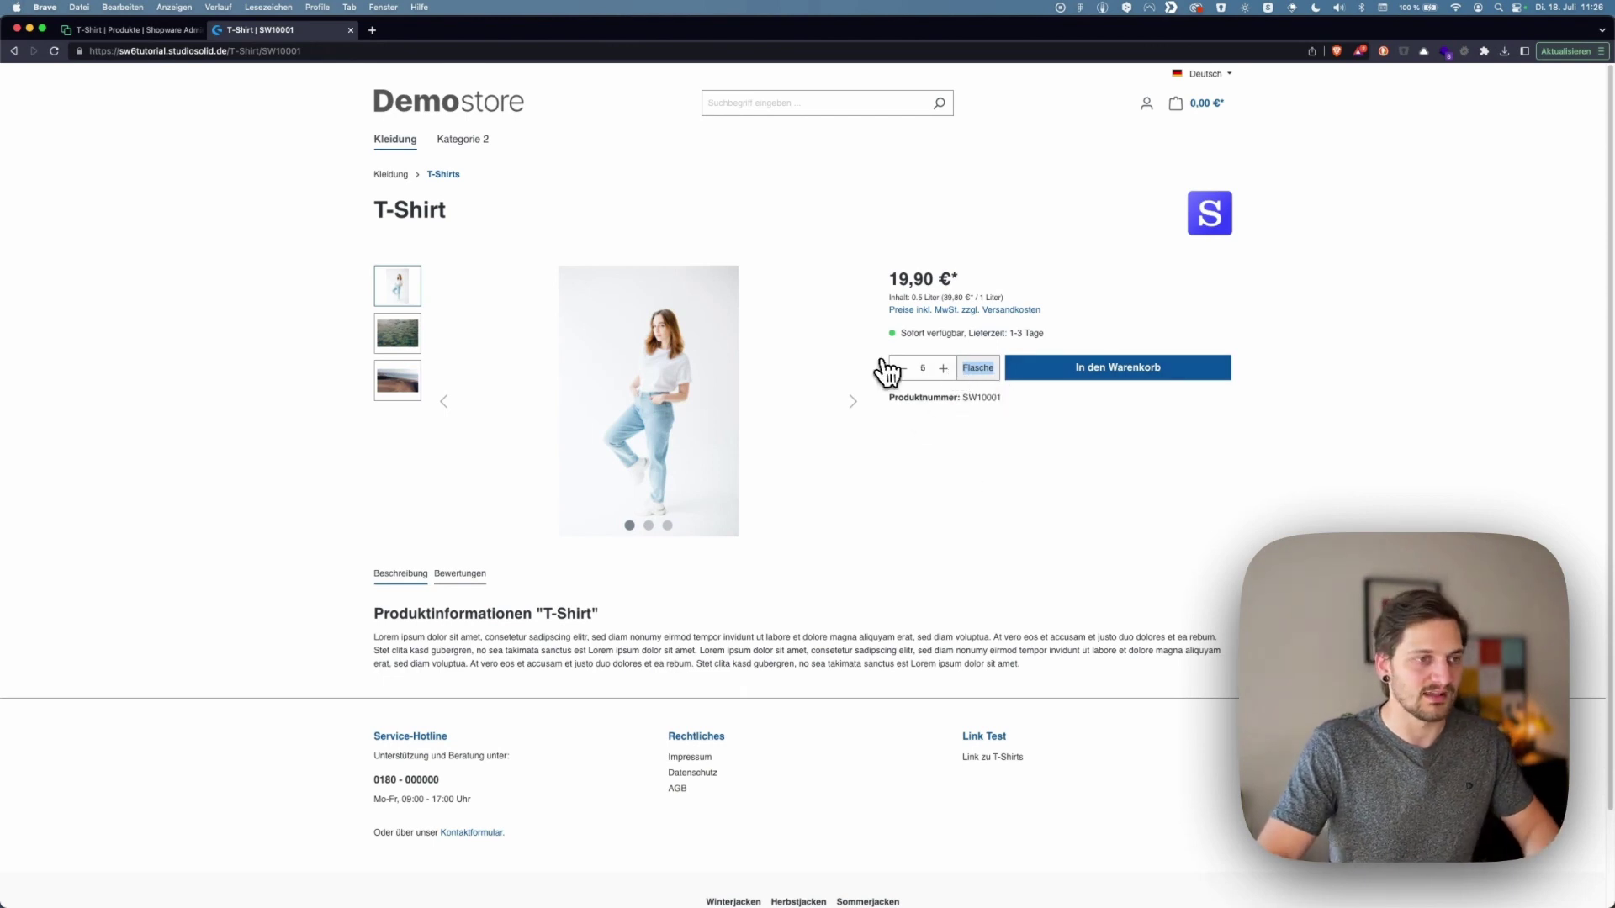
Clear the T-Shirt's packaging unit, plural packaging unit, base unit, unit of measure and sales unit in the administration's product specifications
key("ctrl+shift+Tab")
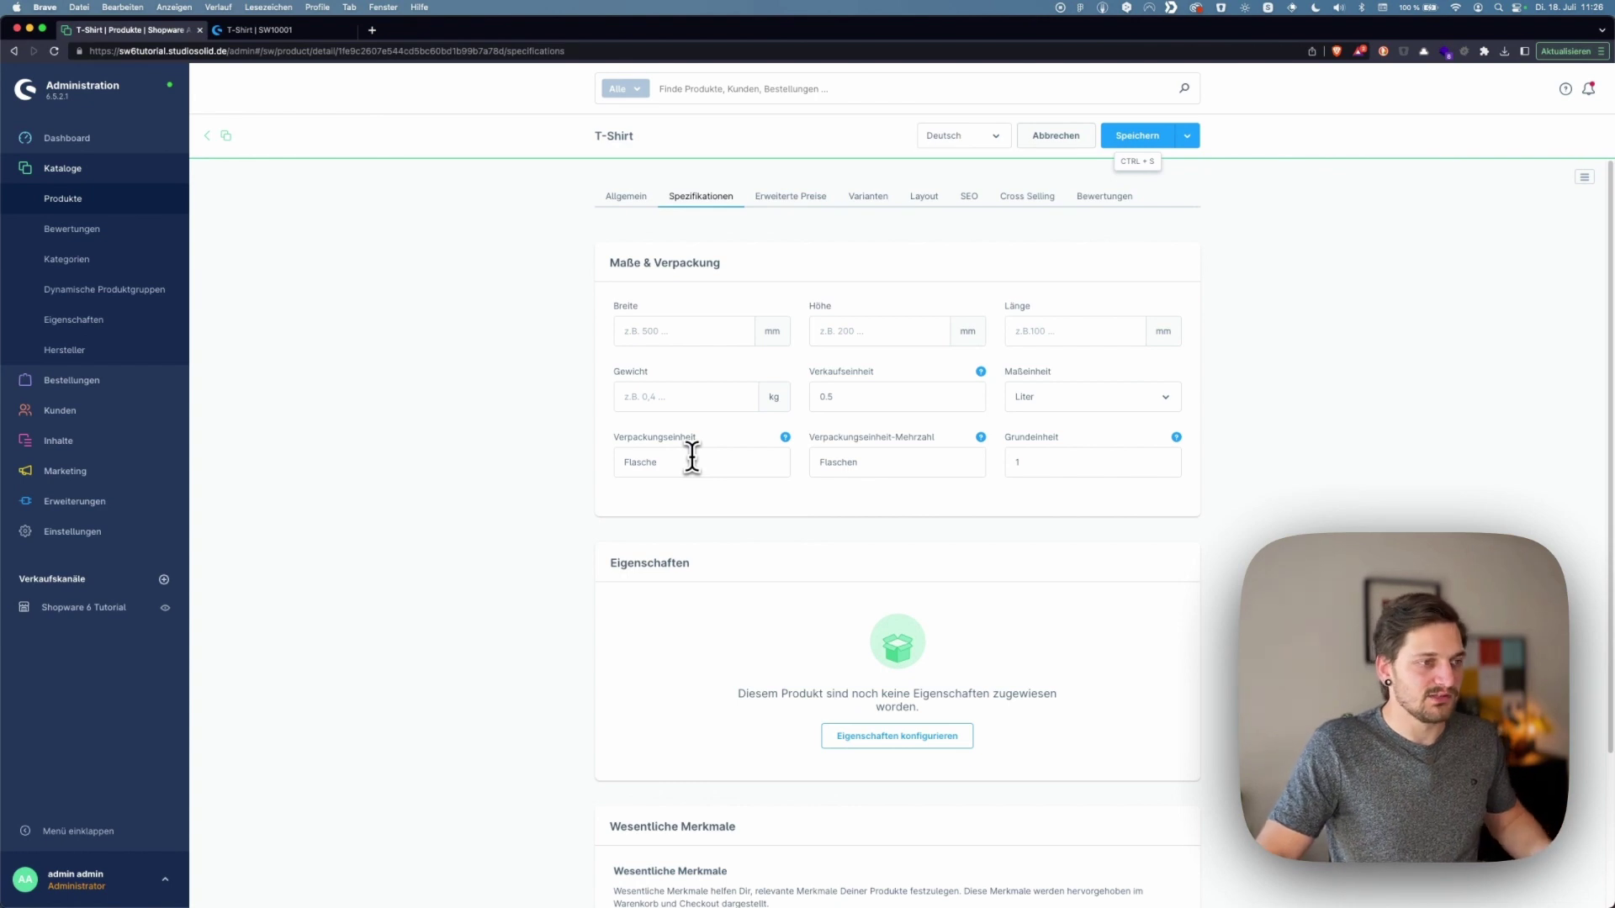
left_click_drag(691, 458, 613, 461)
key("BackSpace")
key("Tab")
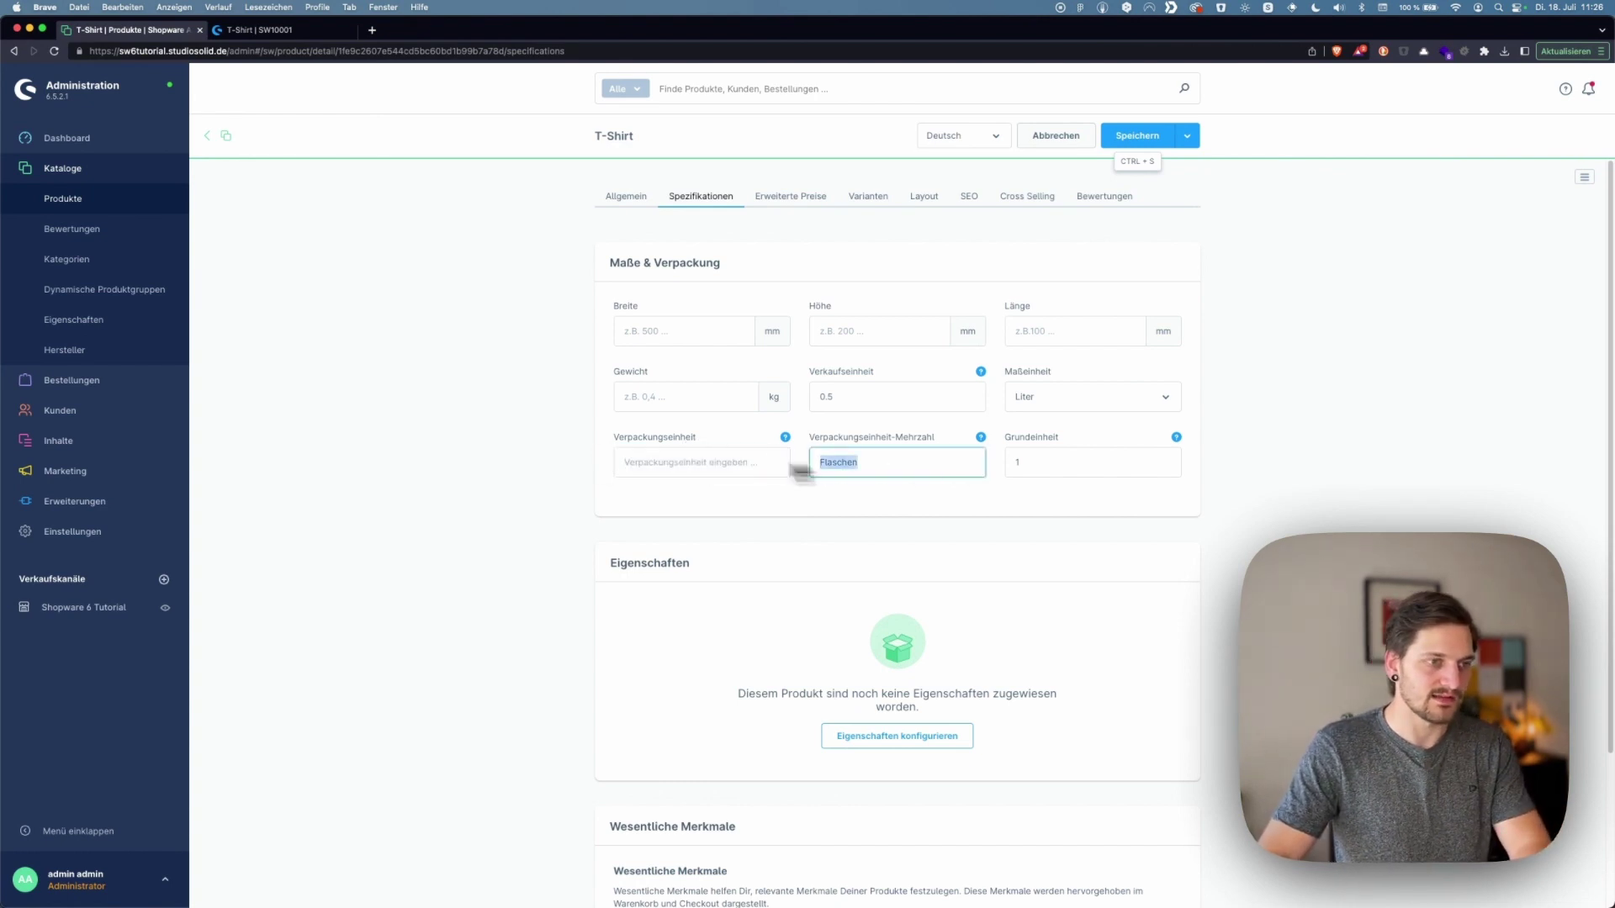
key("BackSpace")
double_click(1030, 461)
key("BackSpace")
left_click(1145, 399)
double_click(824, 397)
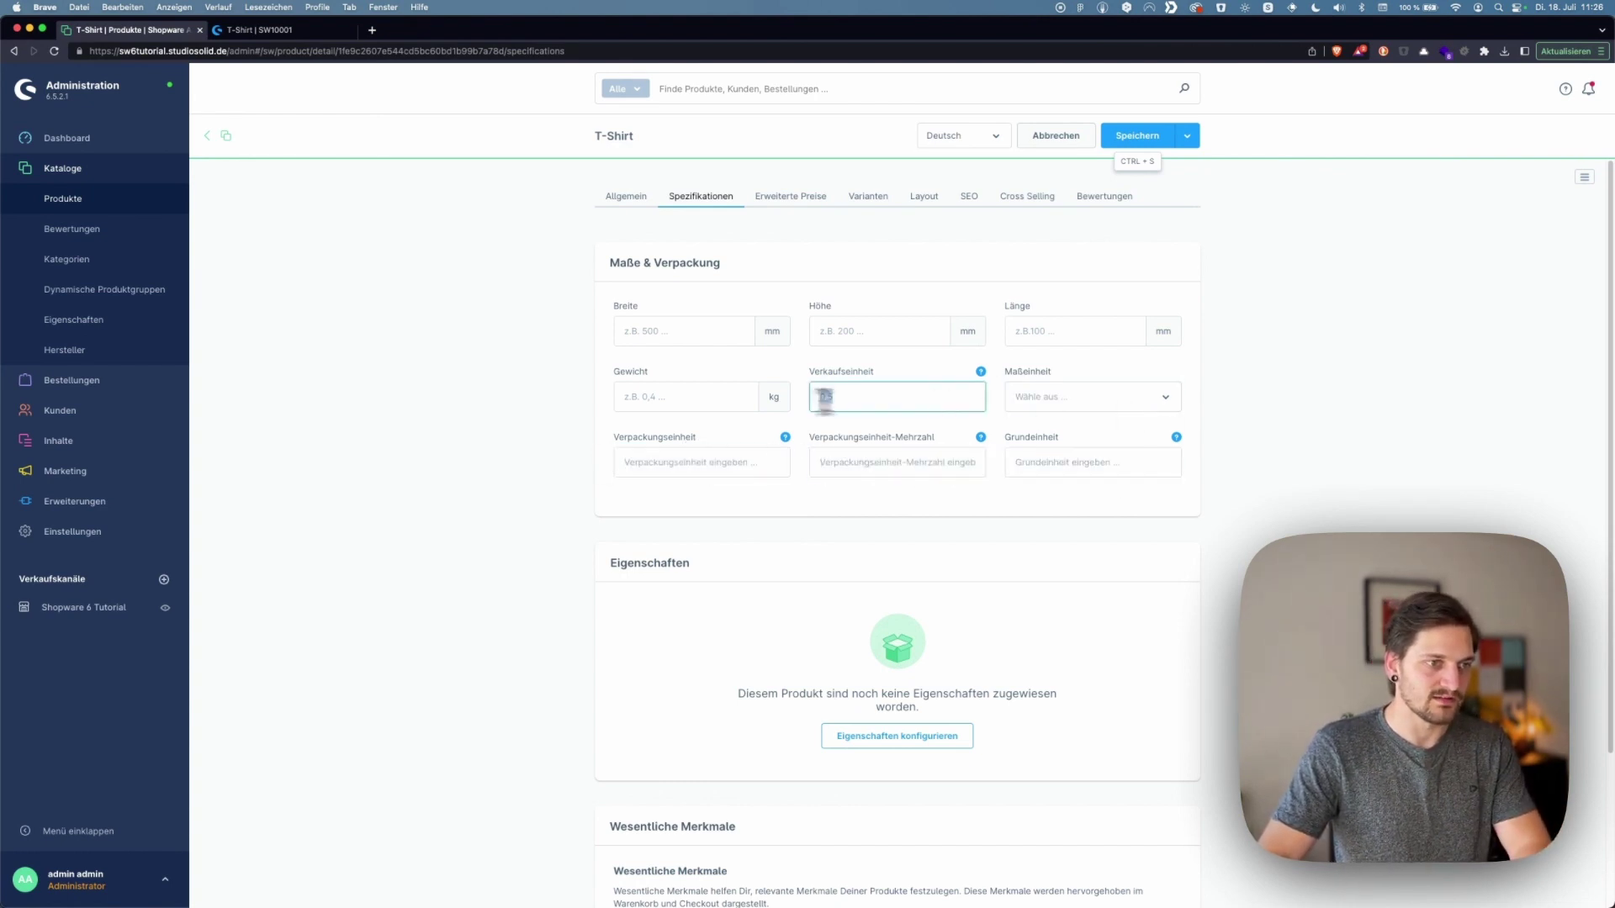
key("BackSpace")
Choose Standard as the T-Shirt's template for essential features (Wesentliche Merkmale)
scroll(1128, 260, "down", 3)
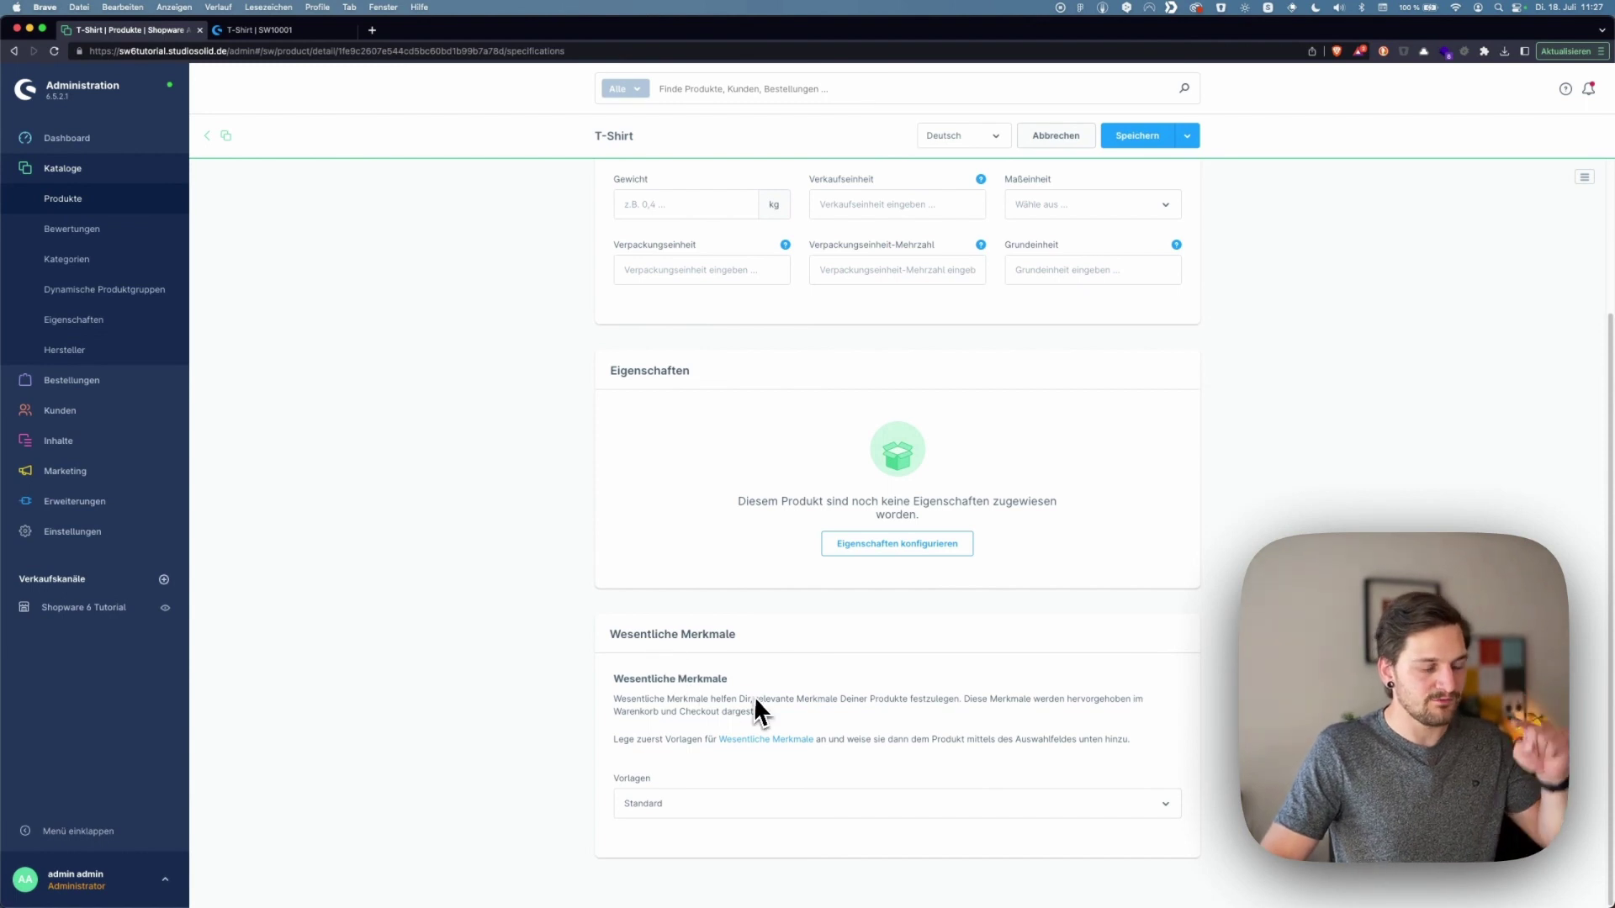
left_click(1162, 806)
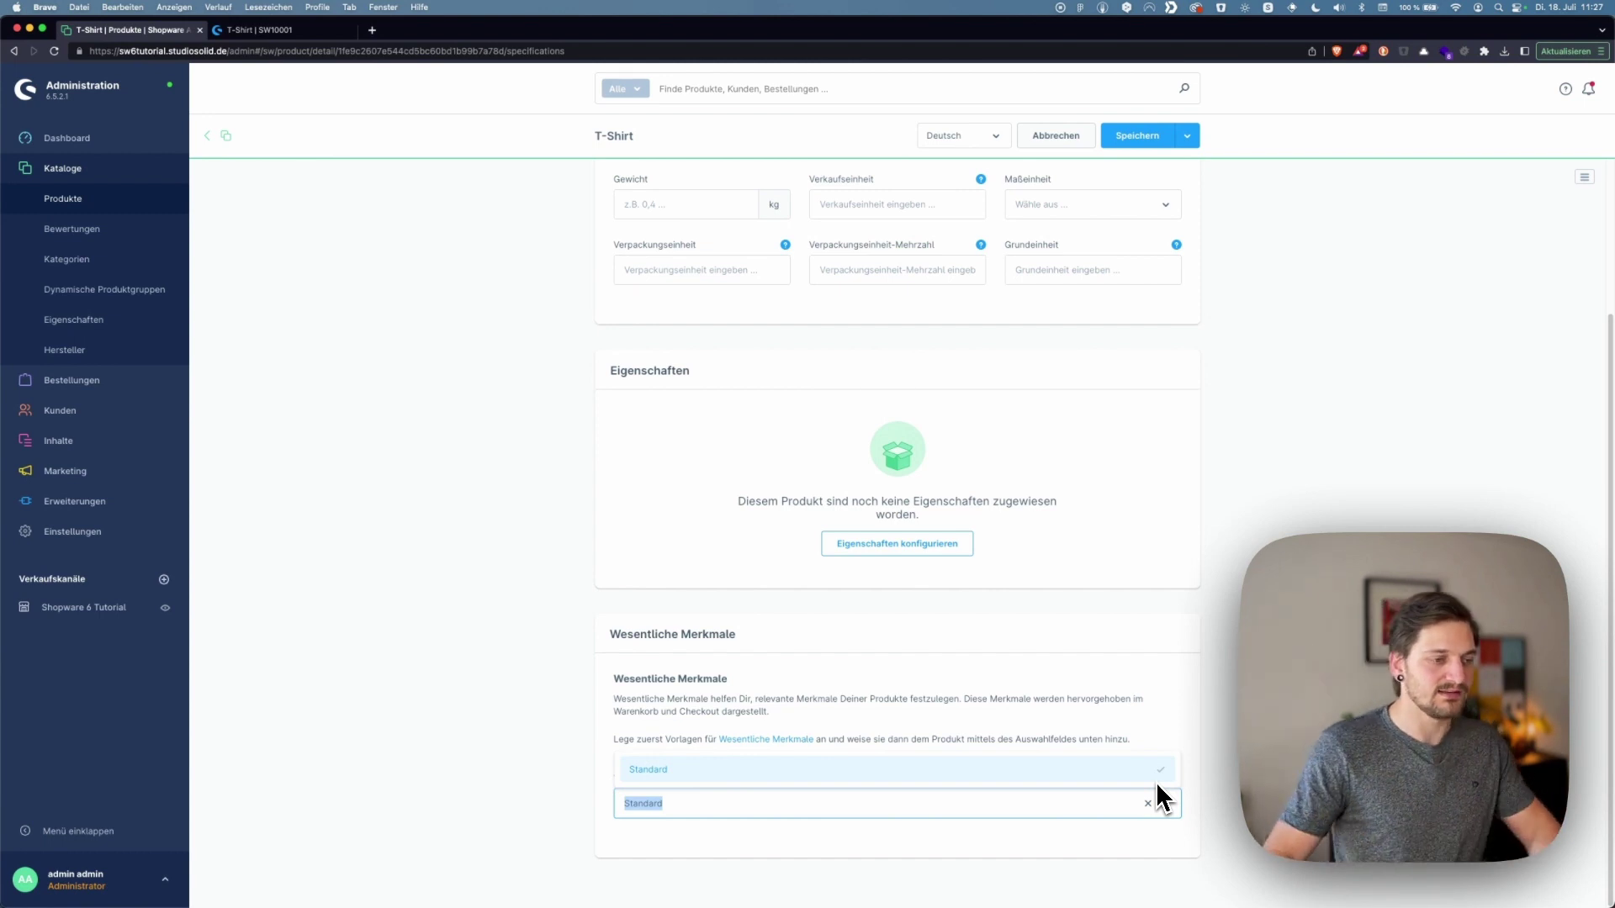
left_click(1156, 771)
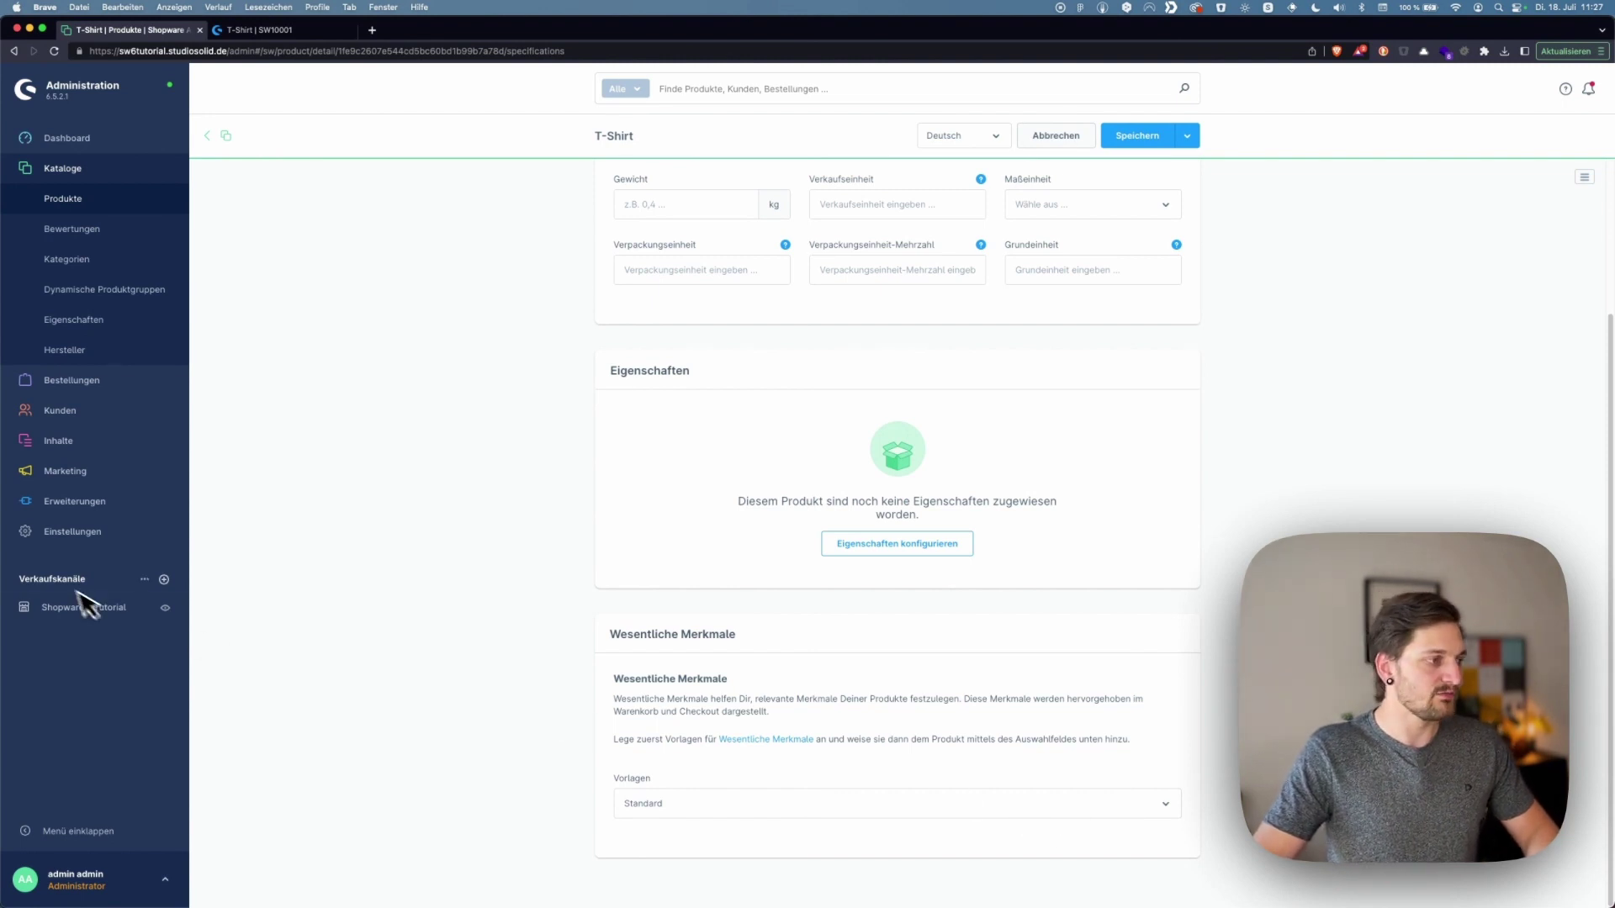
Open the settings in a separate browser tab and open the Standard template under Wesentliche Merkmale
right_click(69, 540)
left_click(77, 546)
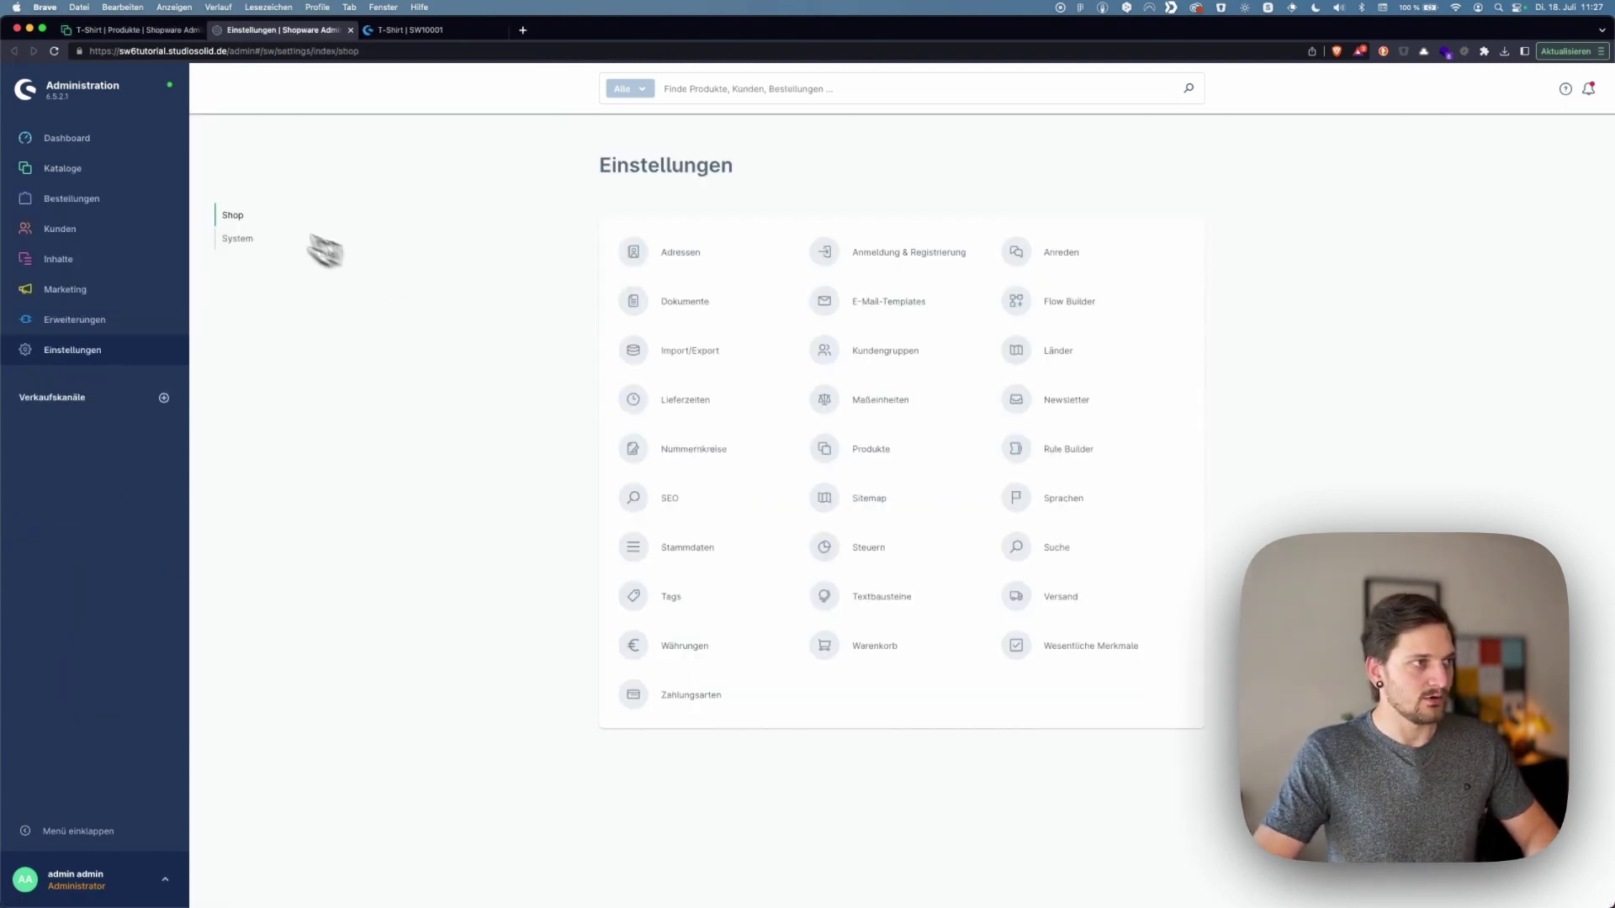
left_click(1068, 633)
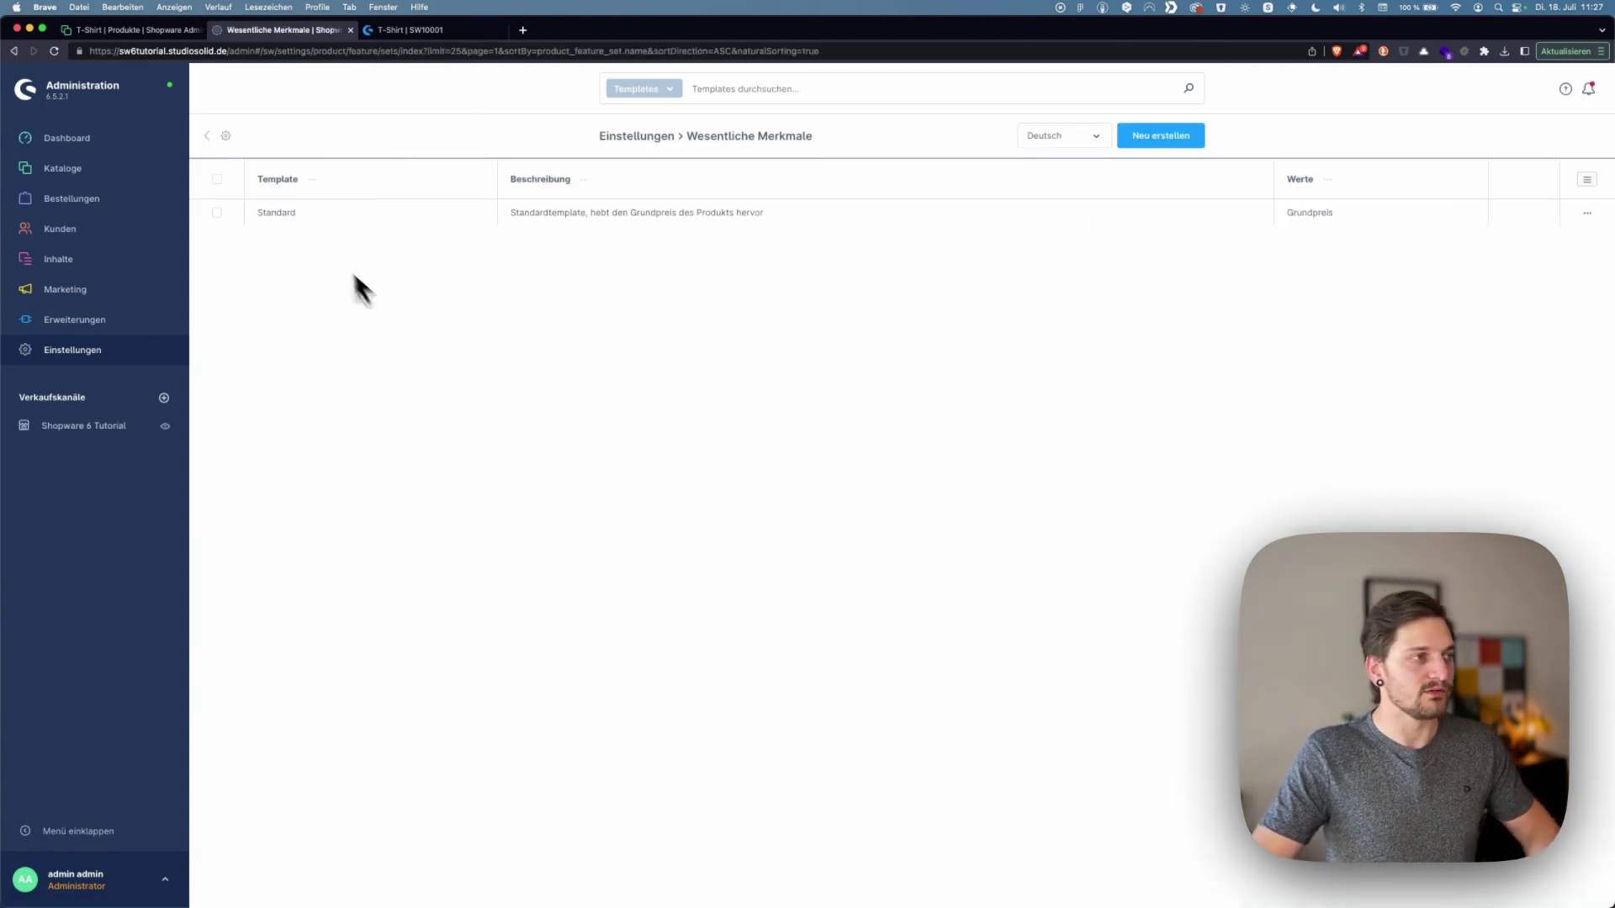
left_click(281, 215)
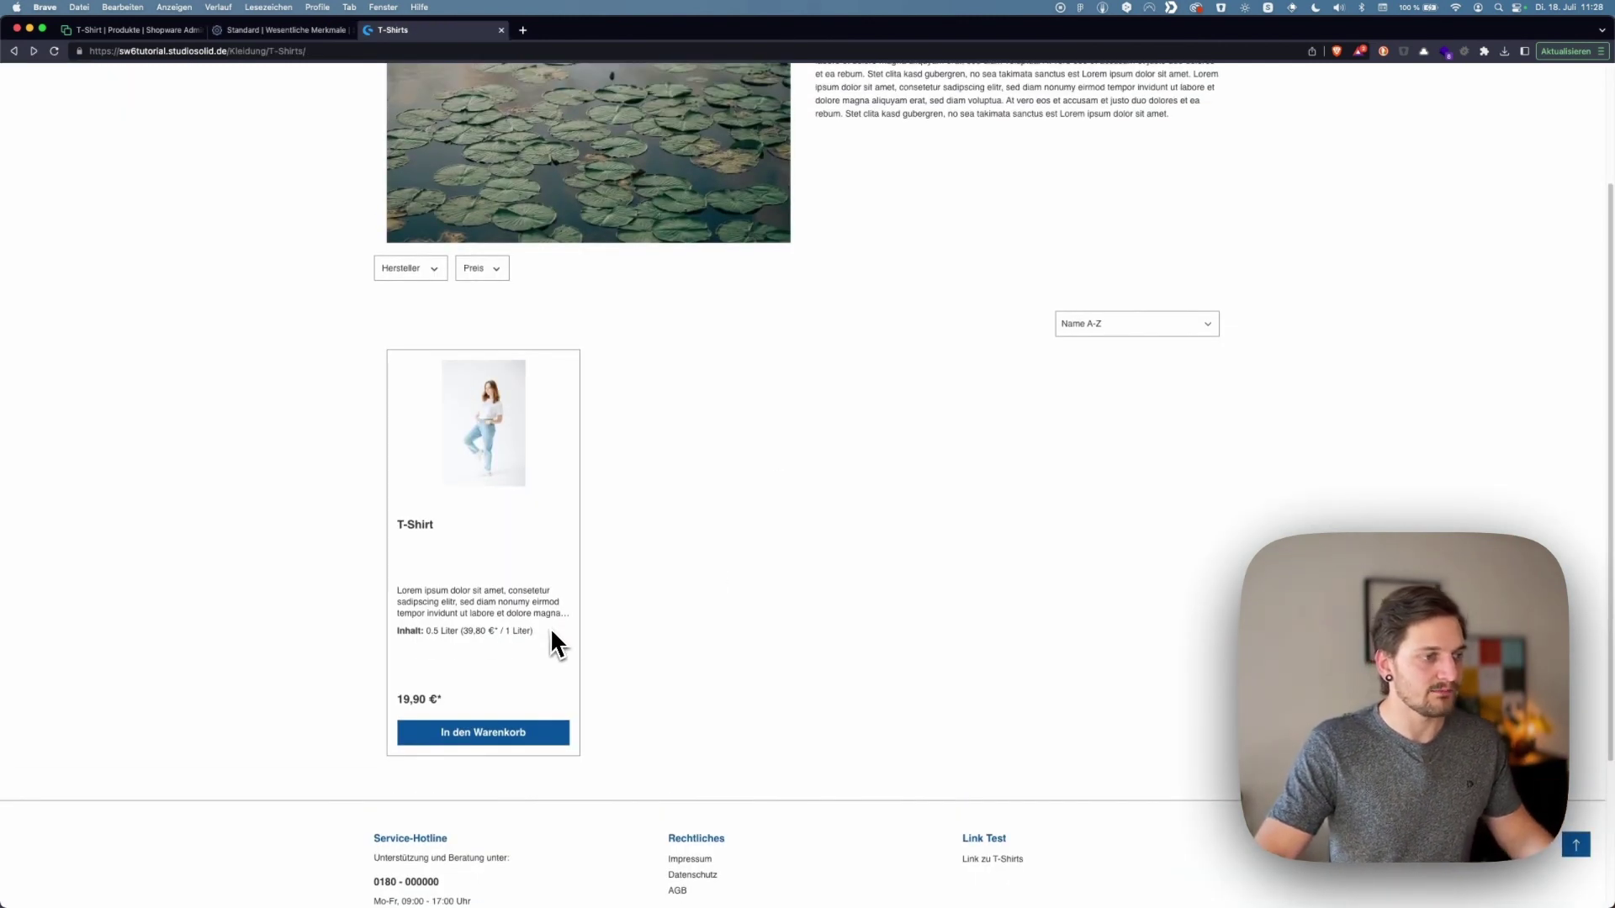
Examine the base price line of the T-Shirt in the storefront category listing
left_click_drag(550, 629, 395, 633)
left_click(650, 621)
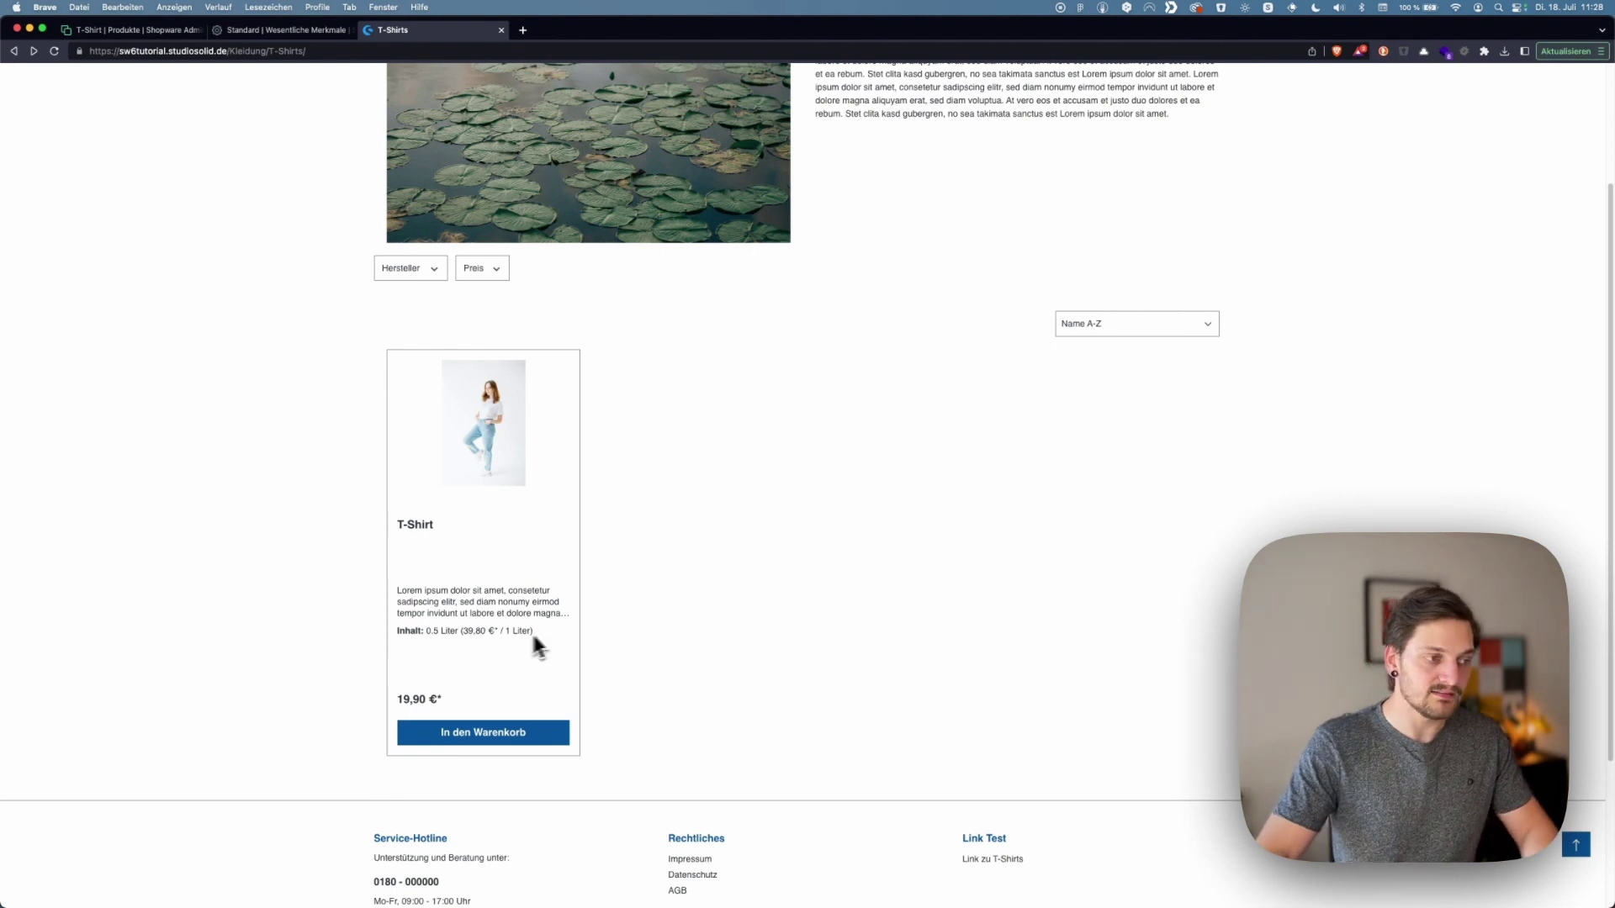
left_click_drag(532, 629, 397, 634)
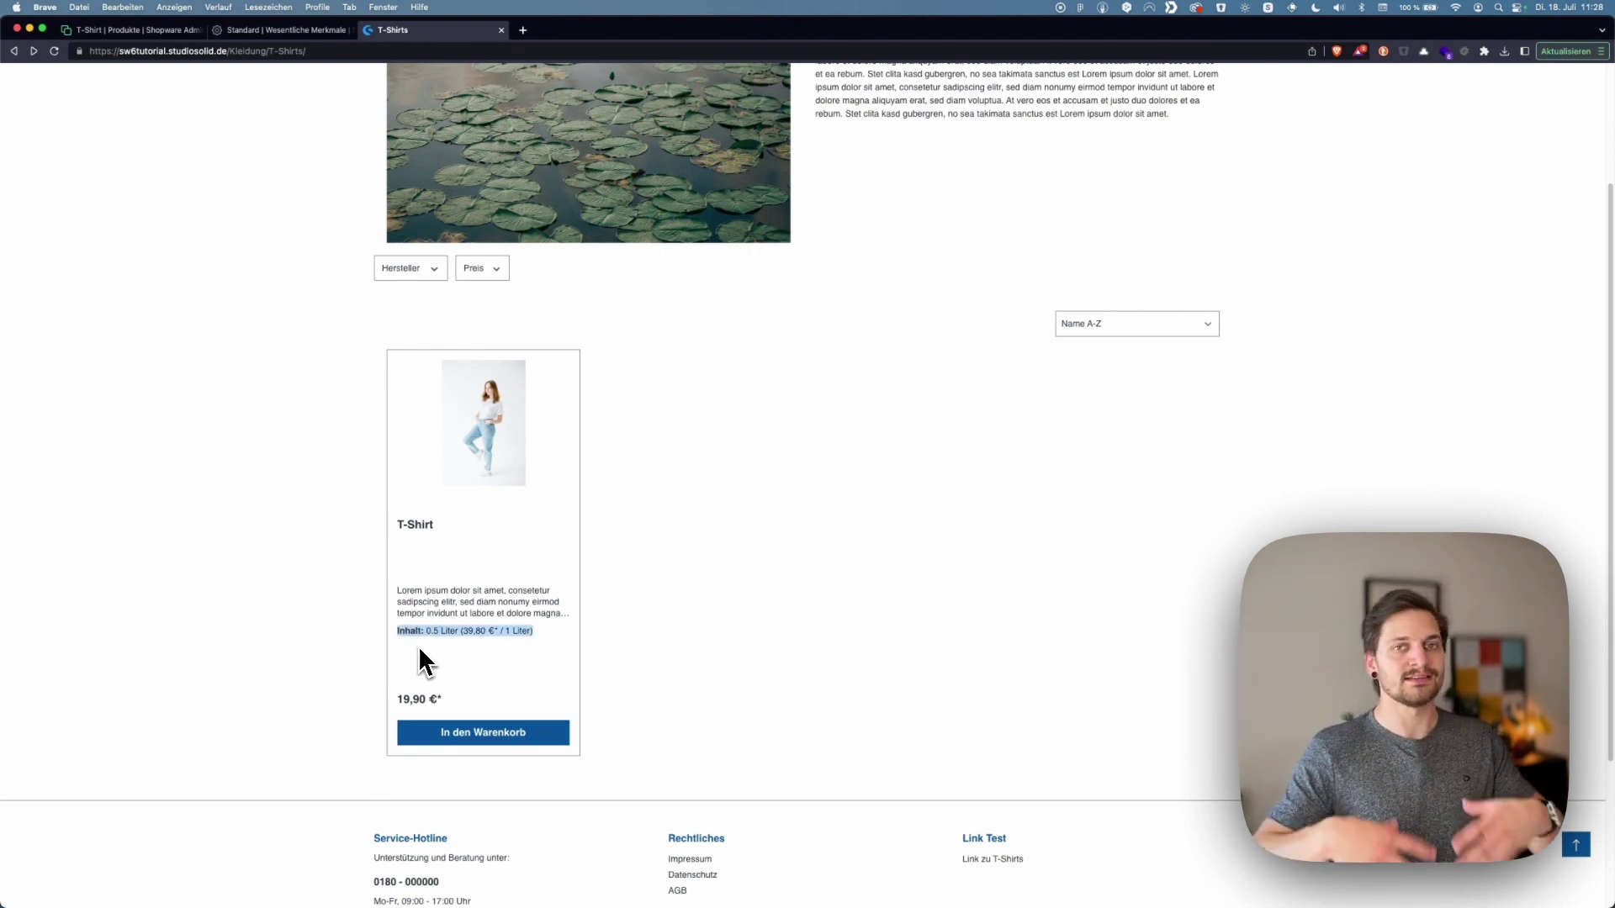
left_click_drag(550, 632, 411, 635)
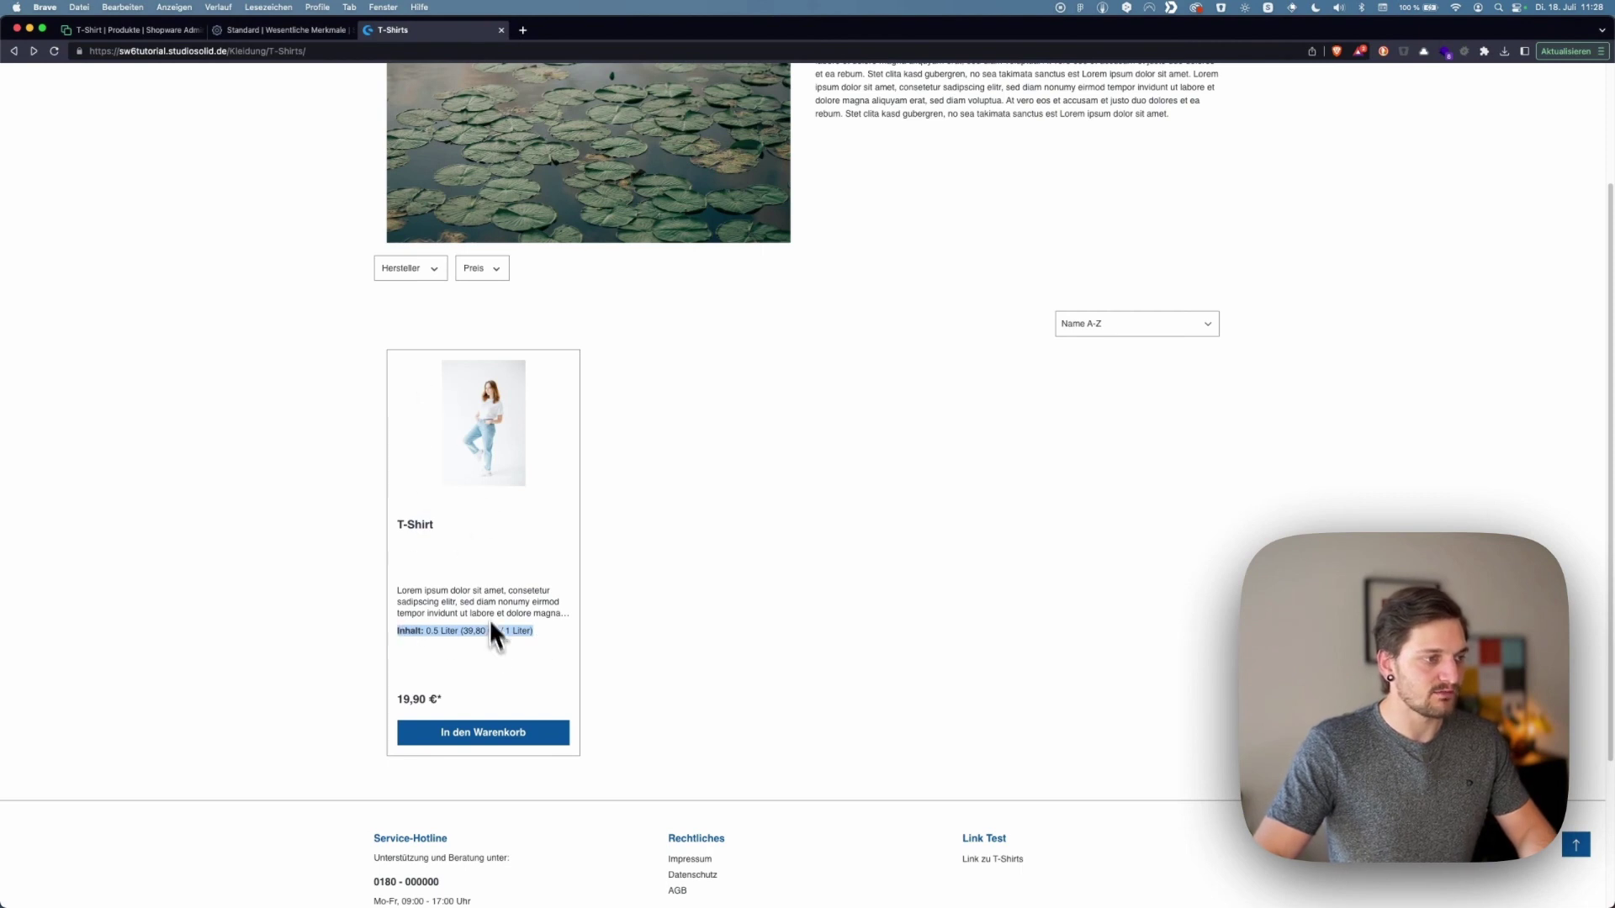
Add the product information fields GTIN/EAN and Erscheinungsdatum to the Standard essential features template and save it
left_click(297, 31)
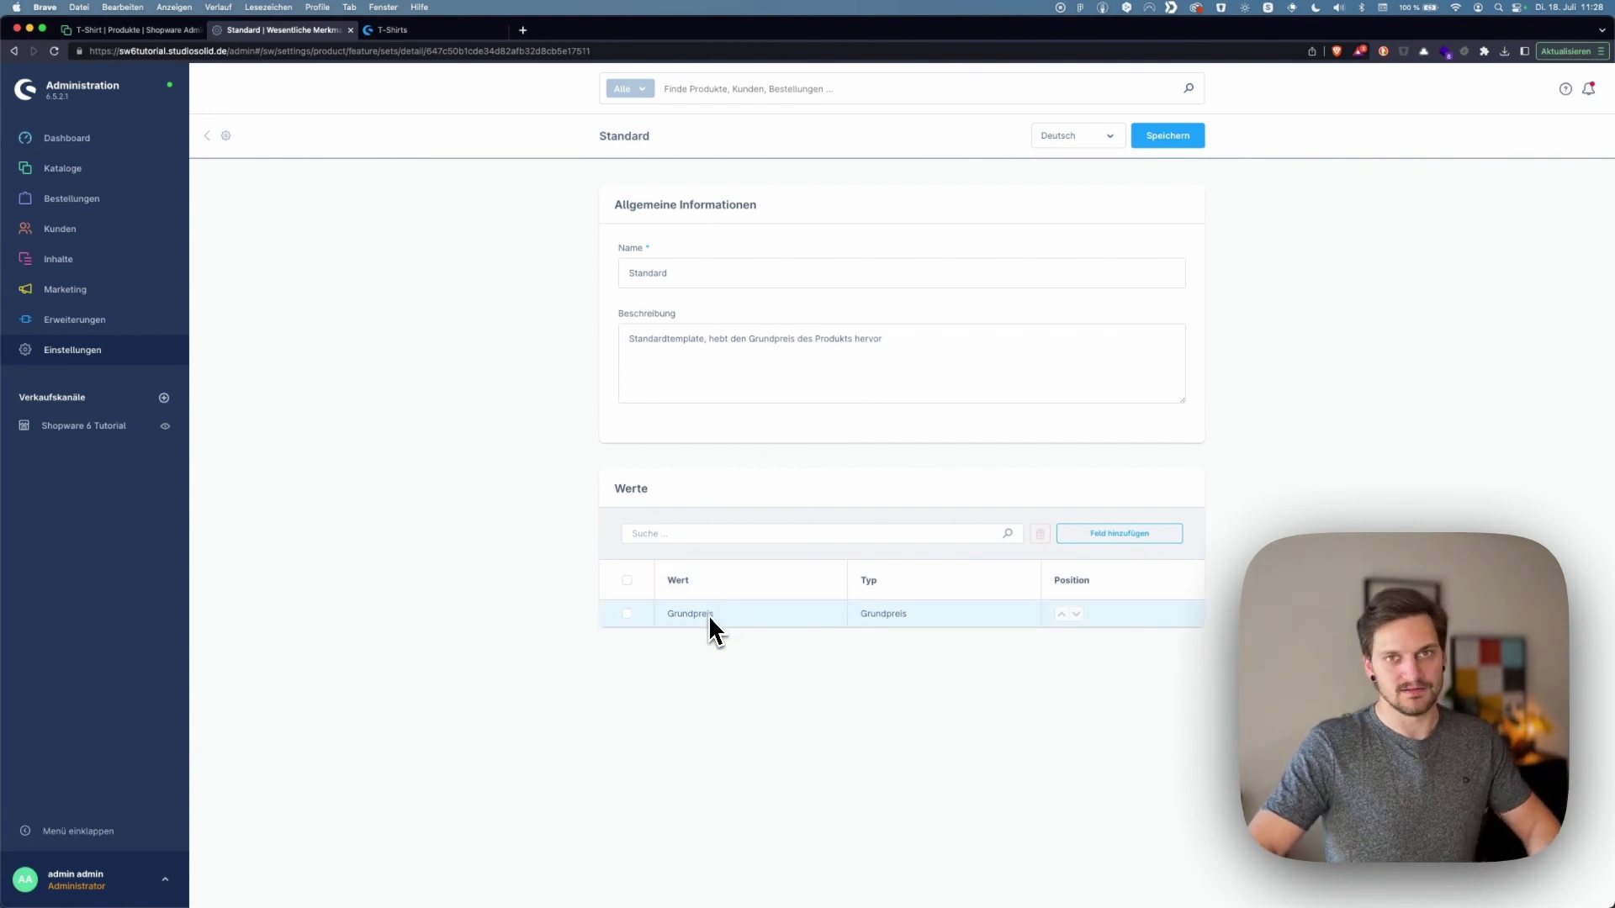
left_click(1095, 538)
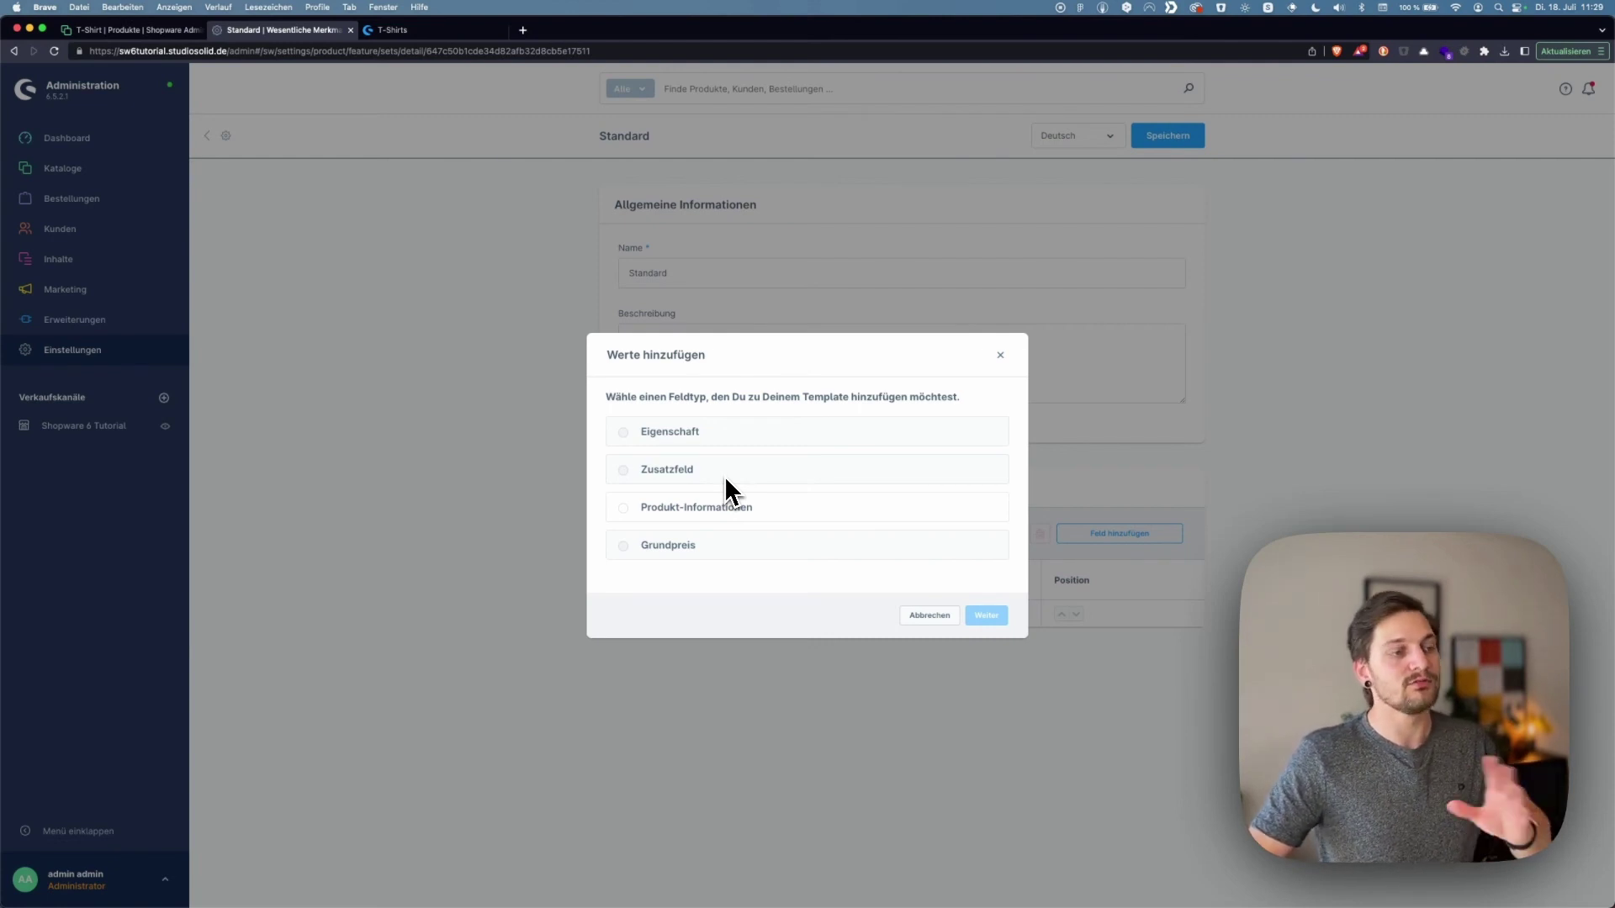
left_click_drag(725, 477, 642, 555)
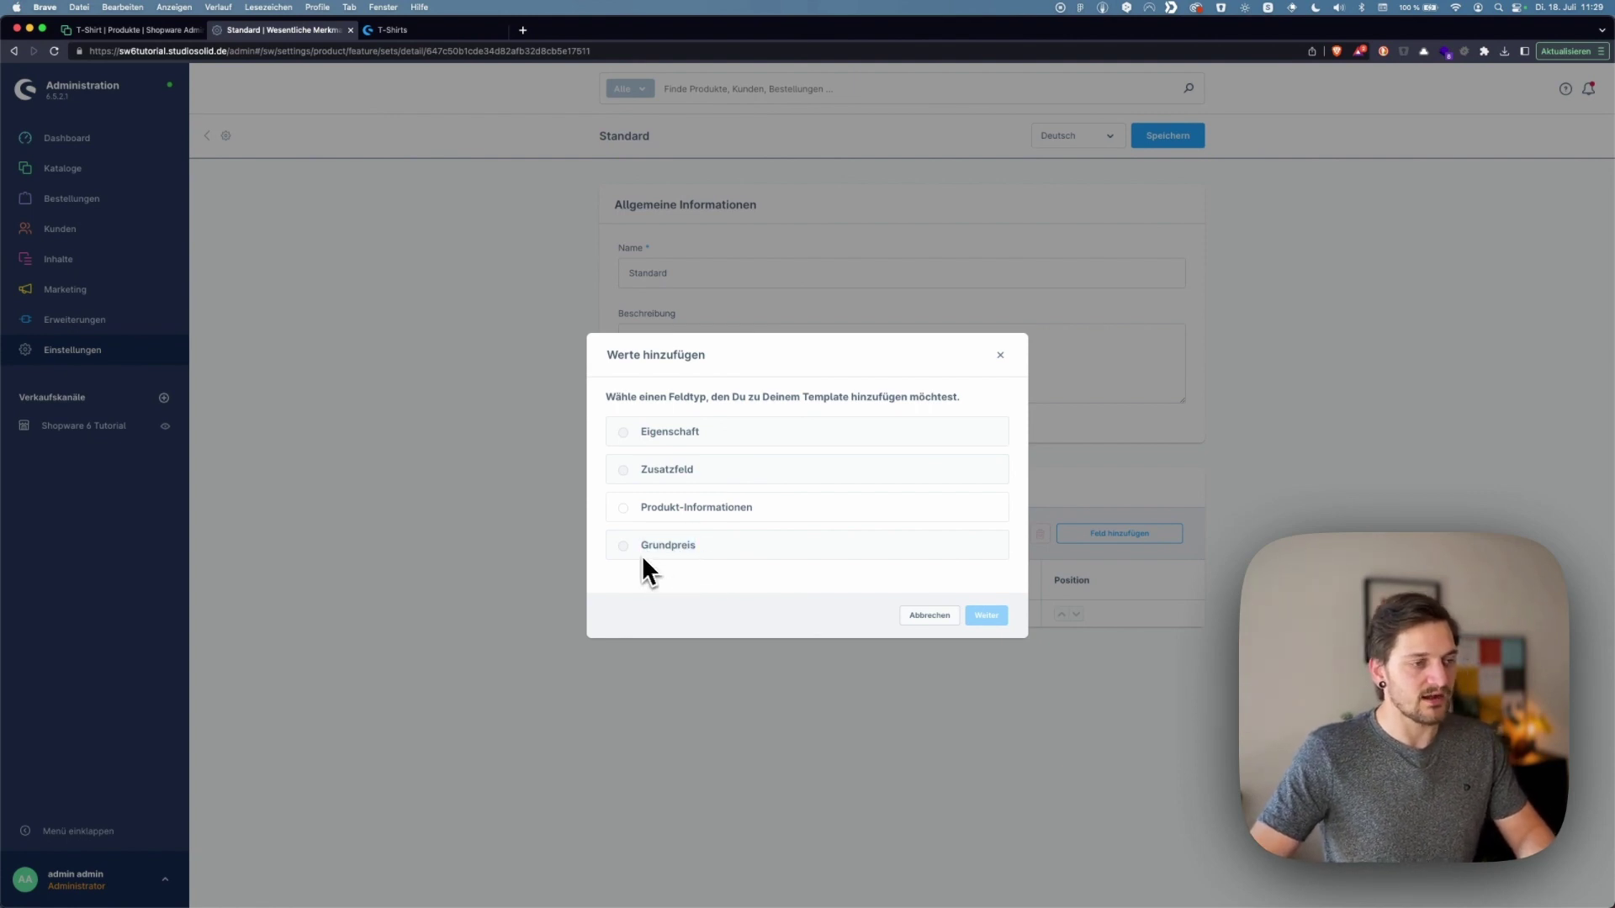
left_click(677, 513)
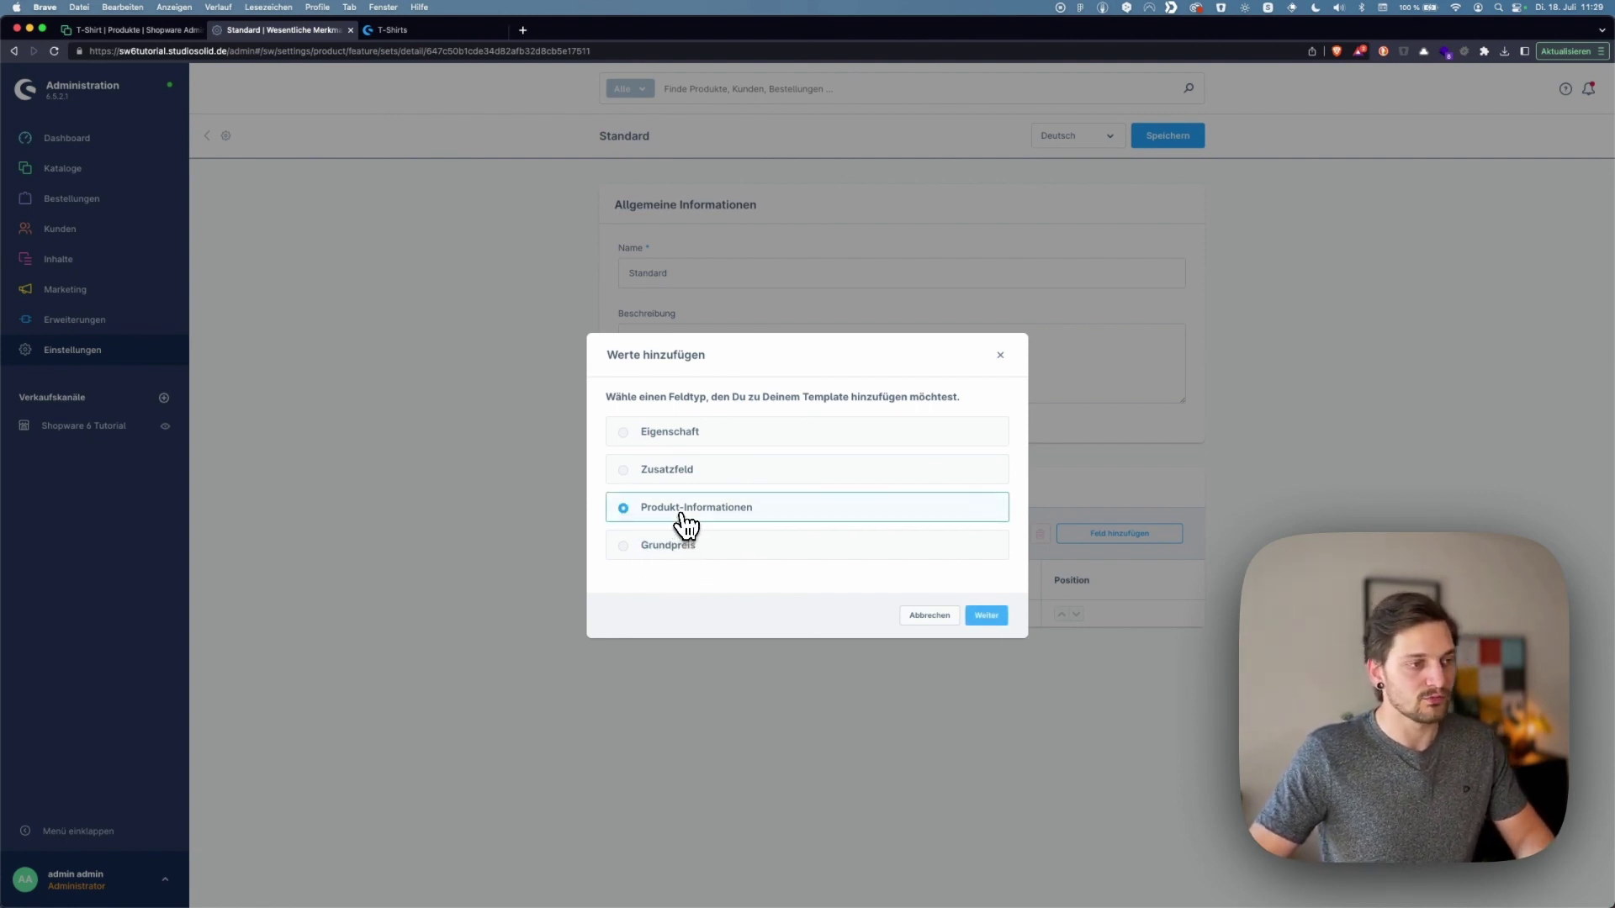
left_click(986, 615)
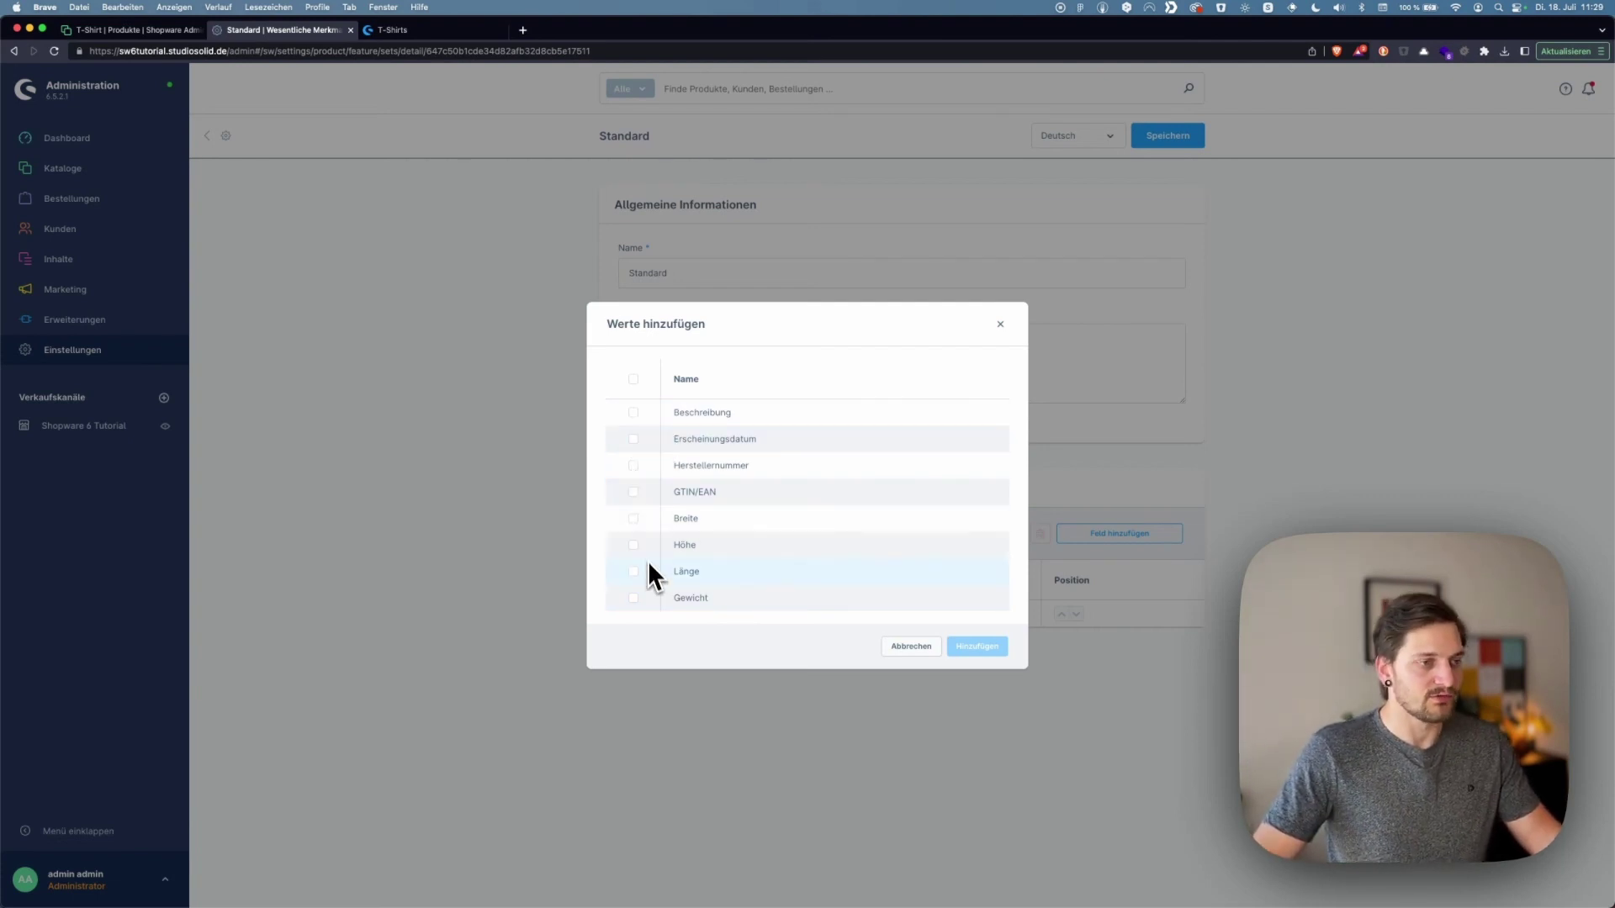
left_click(633, 492)
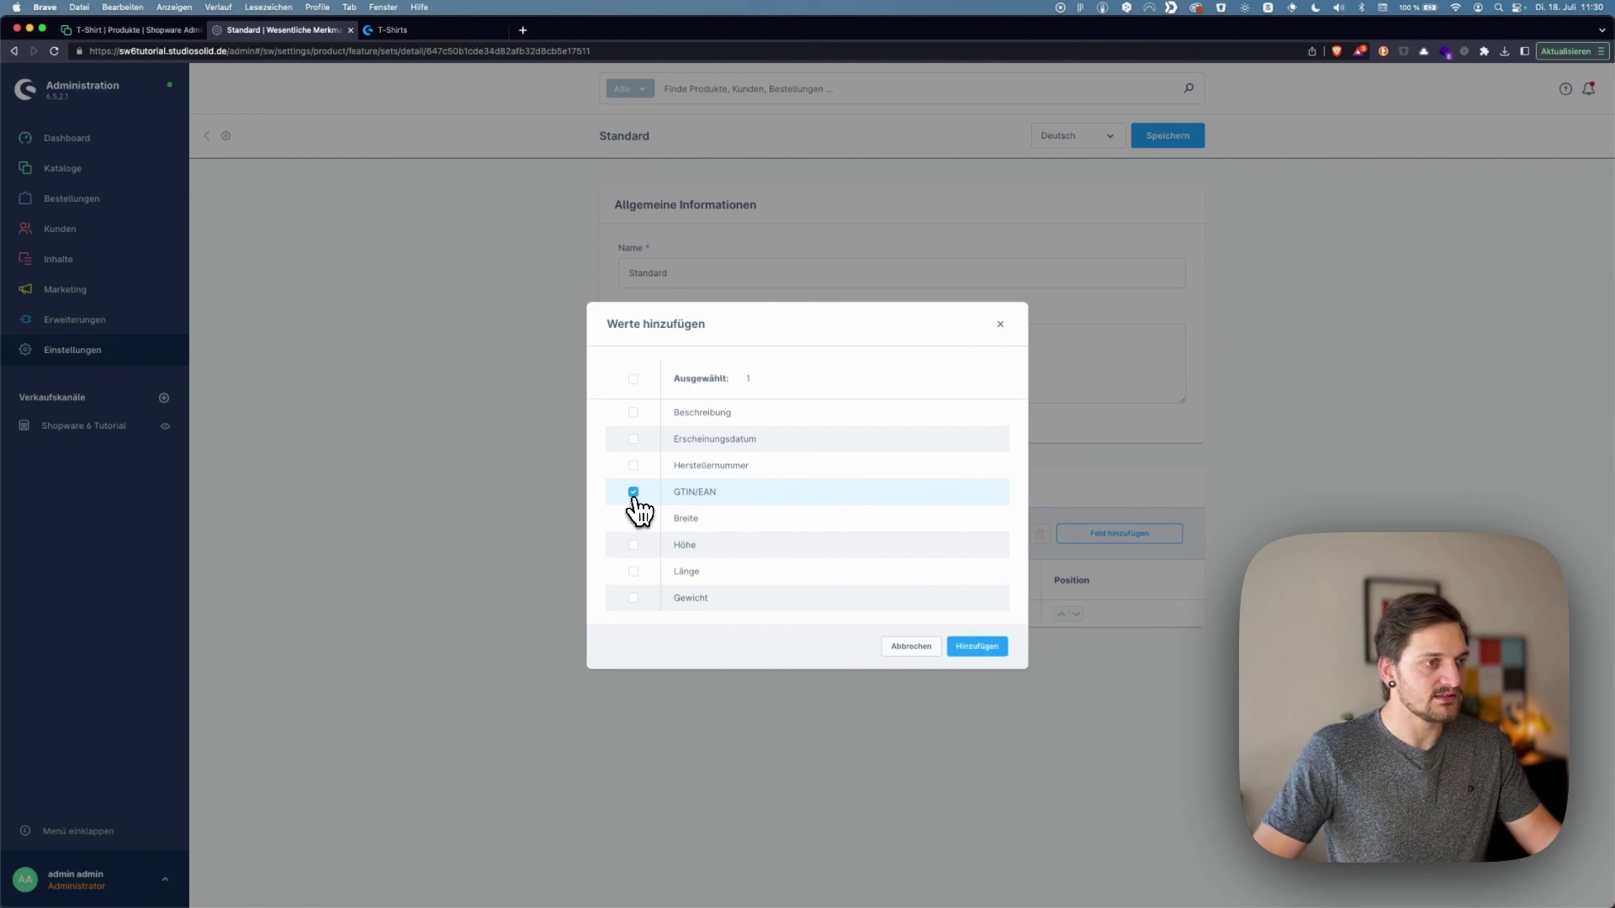
left_click(633, 439)
left_click(983, 650)
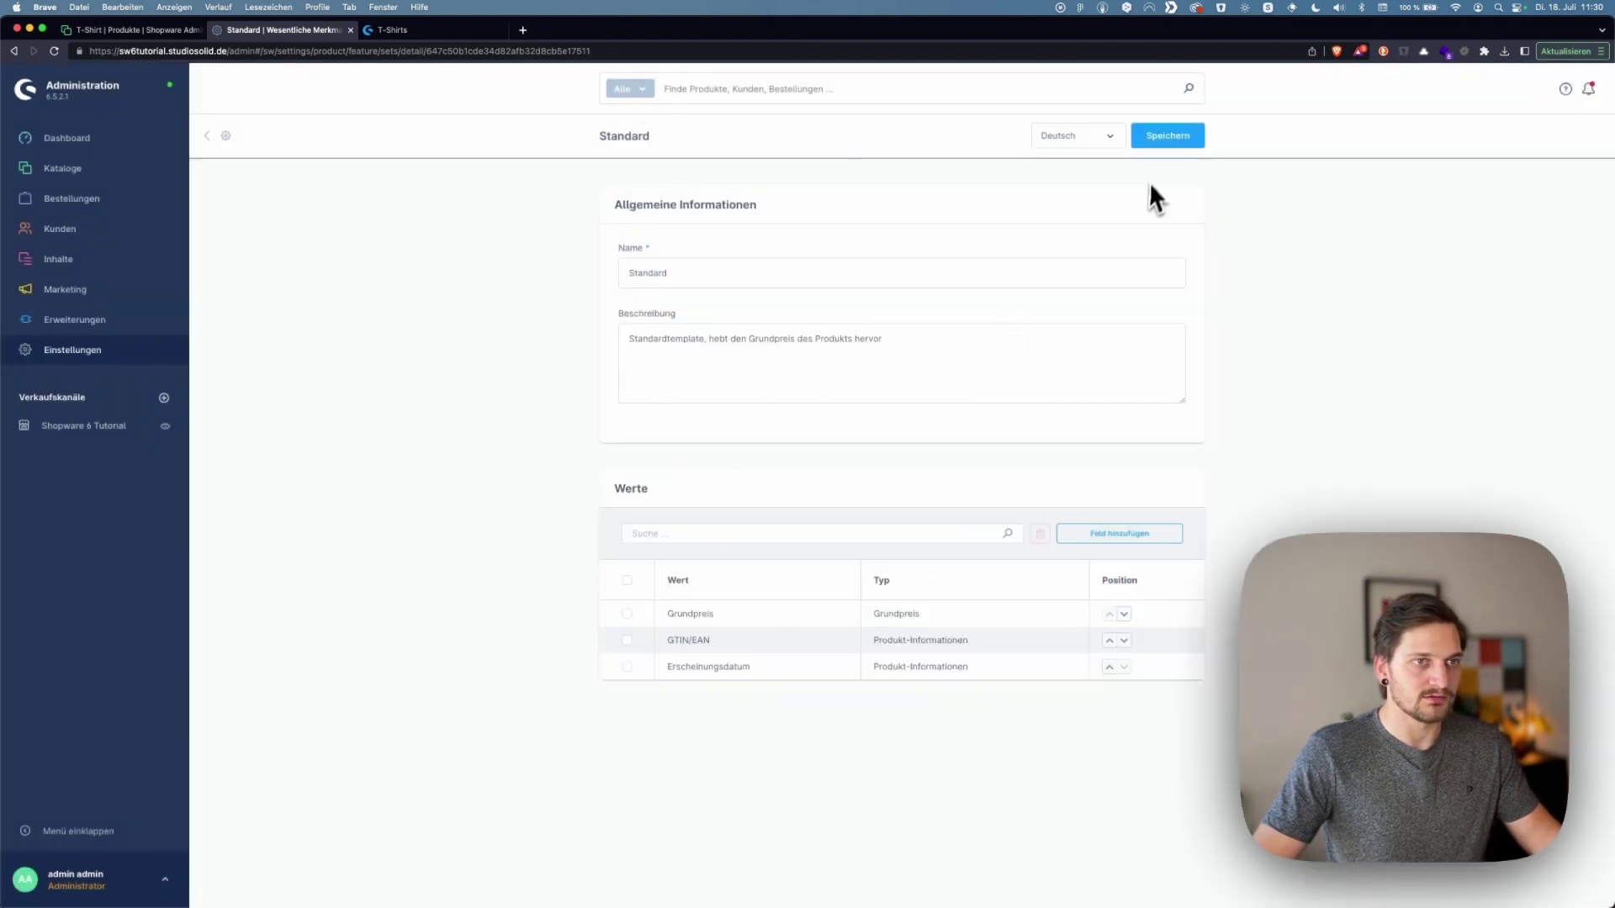
left_click(1167, 137)
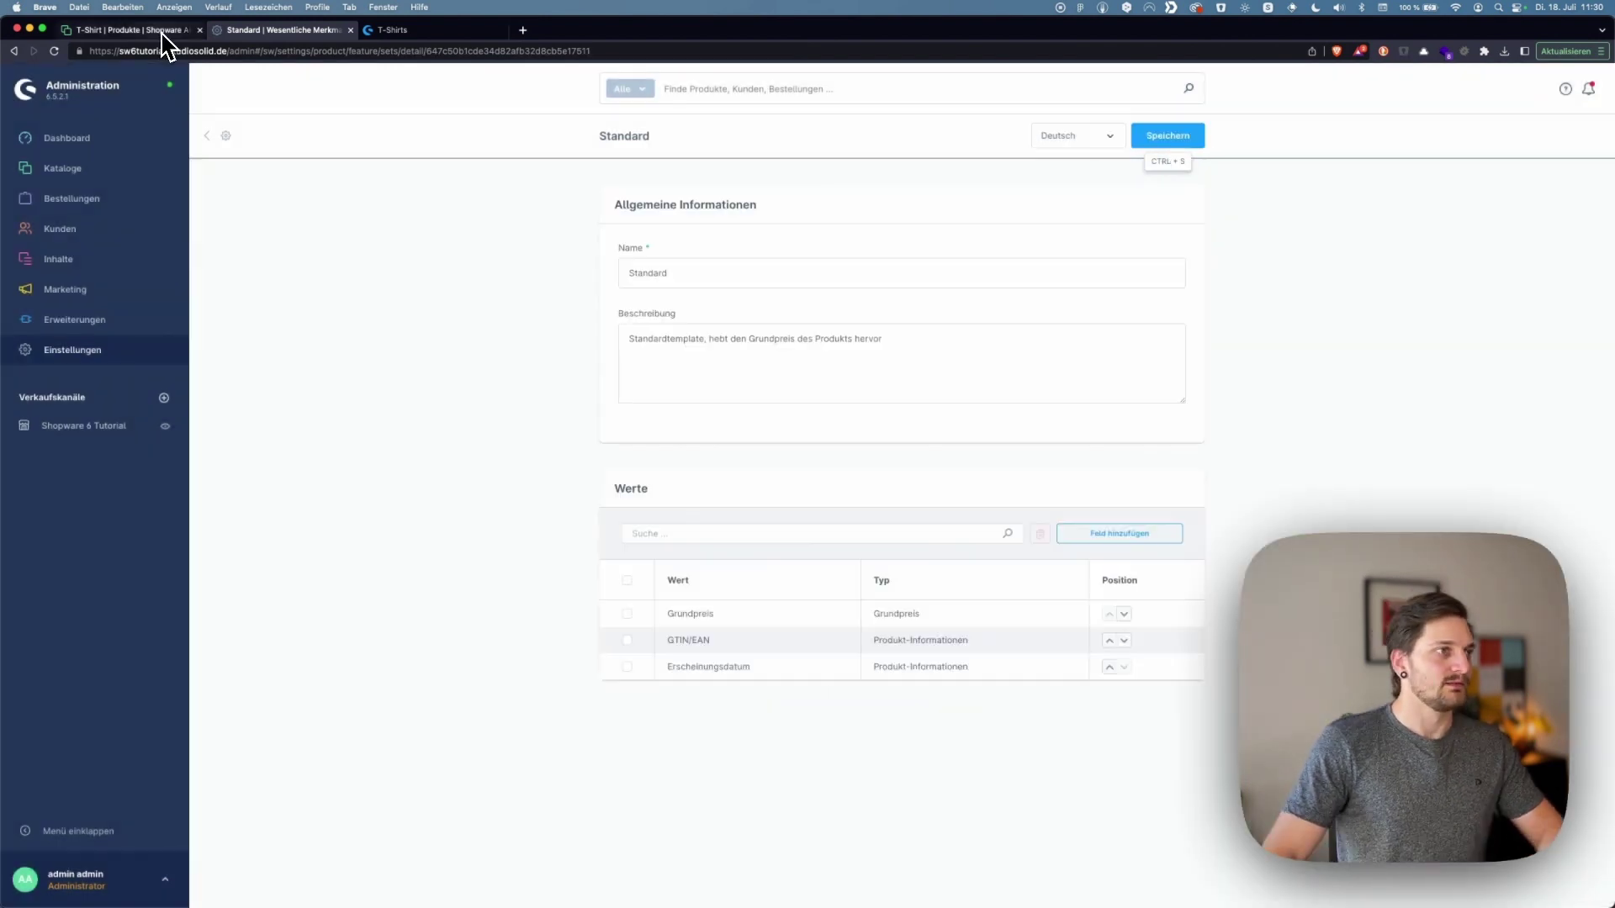
Set the T-Shirt's GTIN/EAN to "GTIN" and its release date to 20 July 2023 in the product's labelling section, and save
left_click(167, 32)
scroll(799, 437, "up", 5)
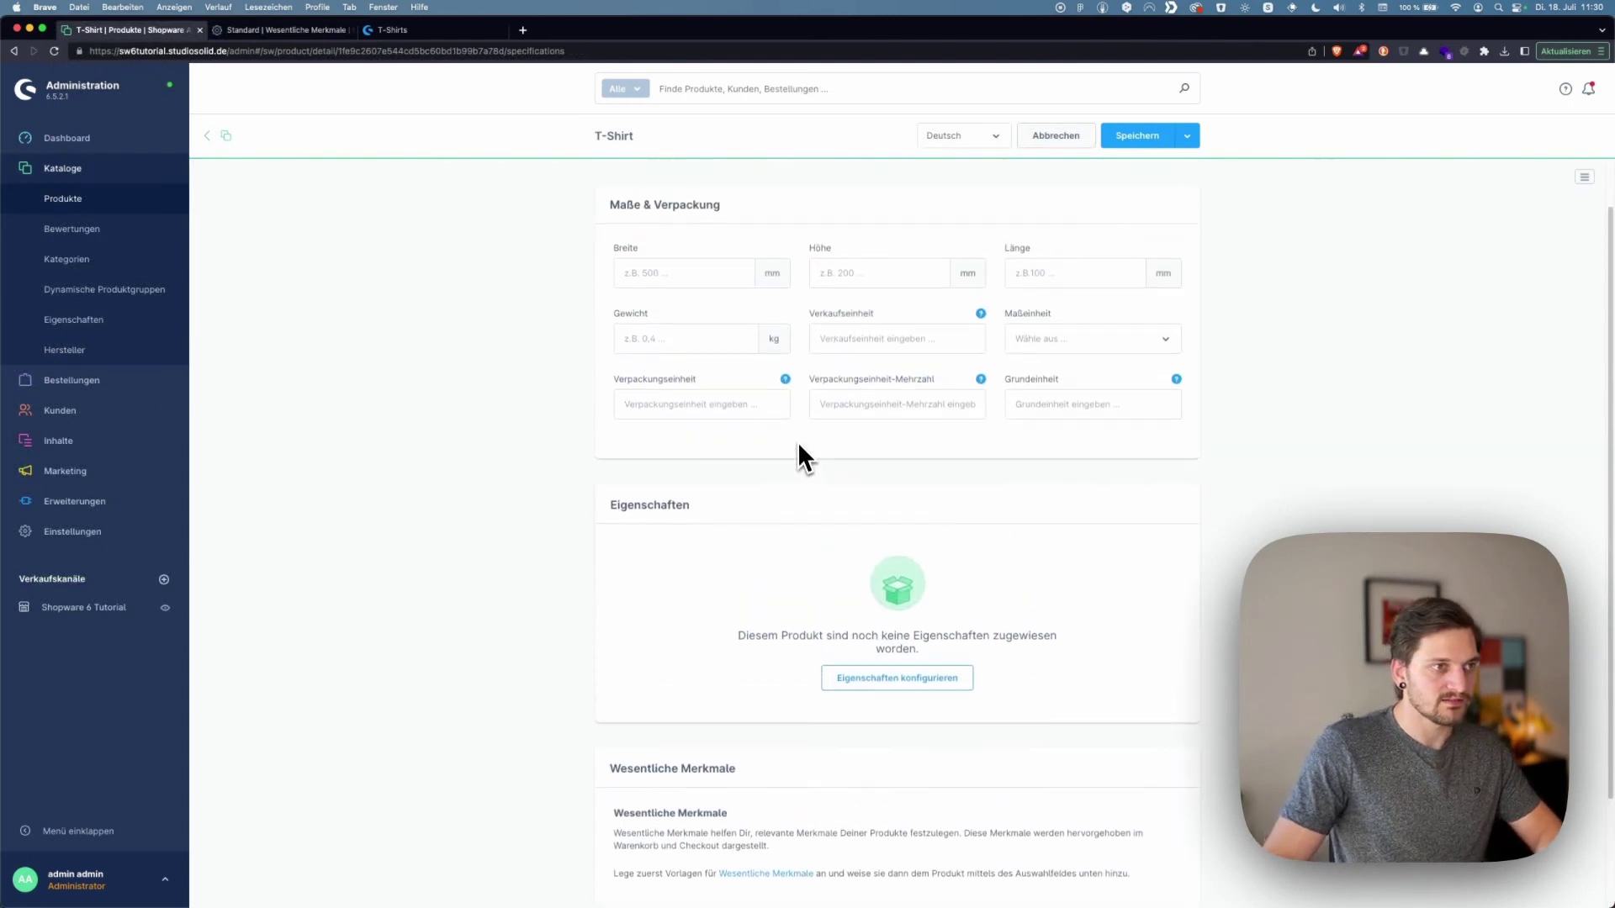
left_click(636, 201)
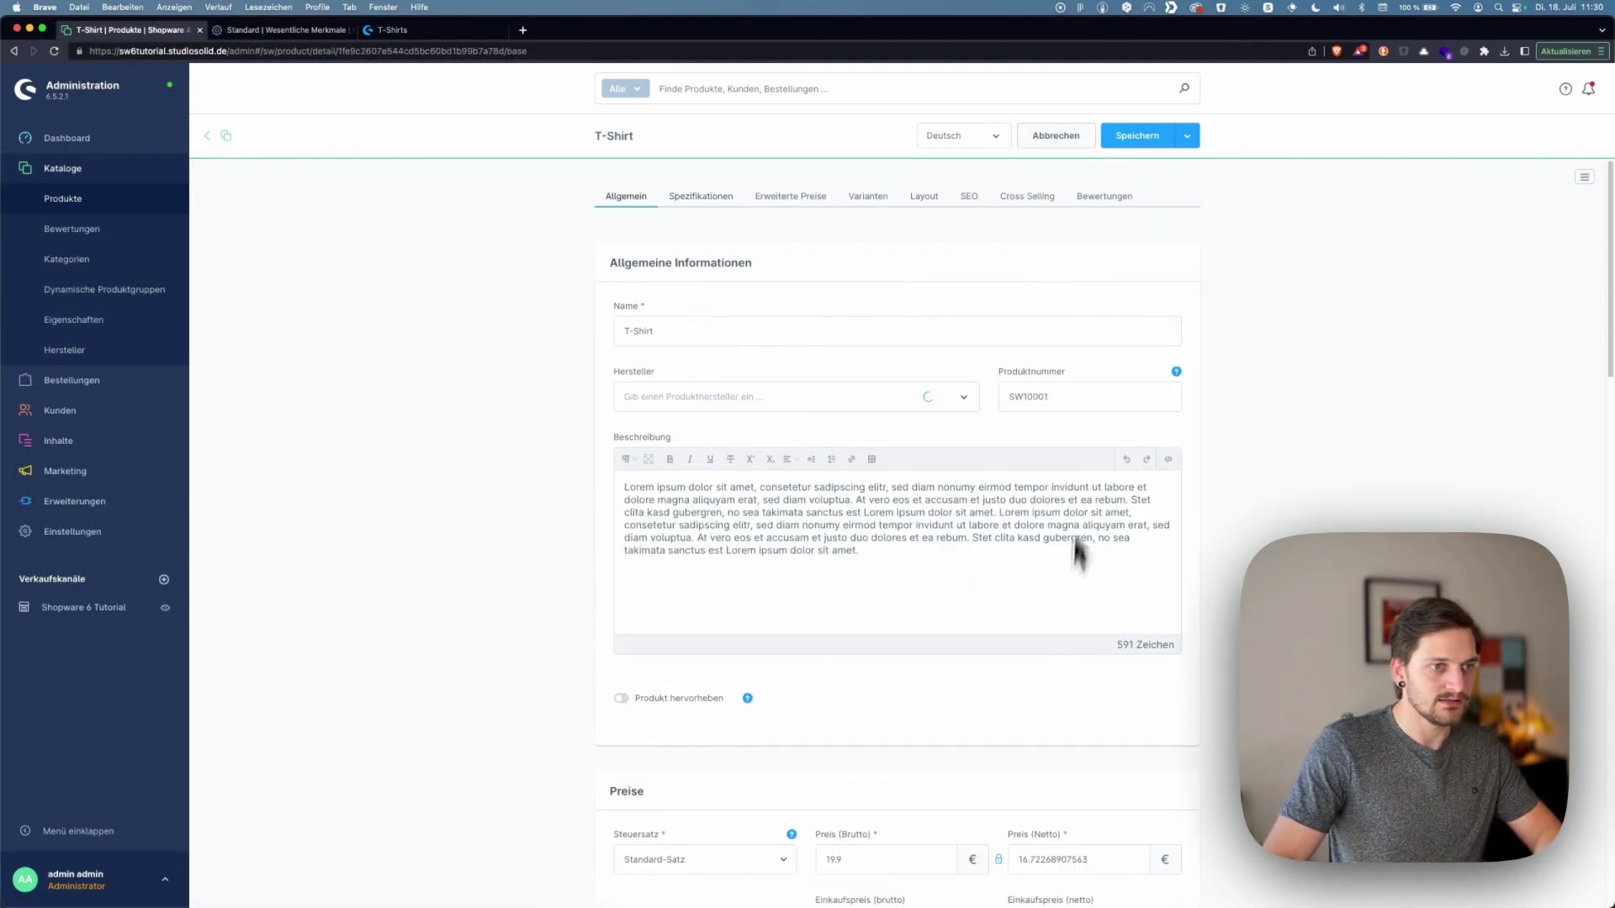
scroll(1051, 631, "down", 15)
left_click(866, 792)
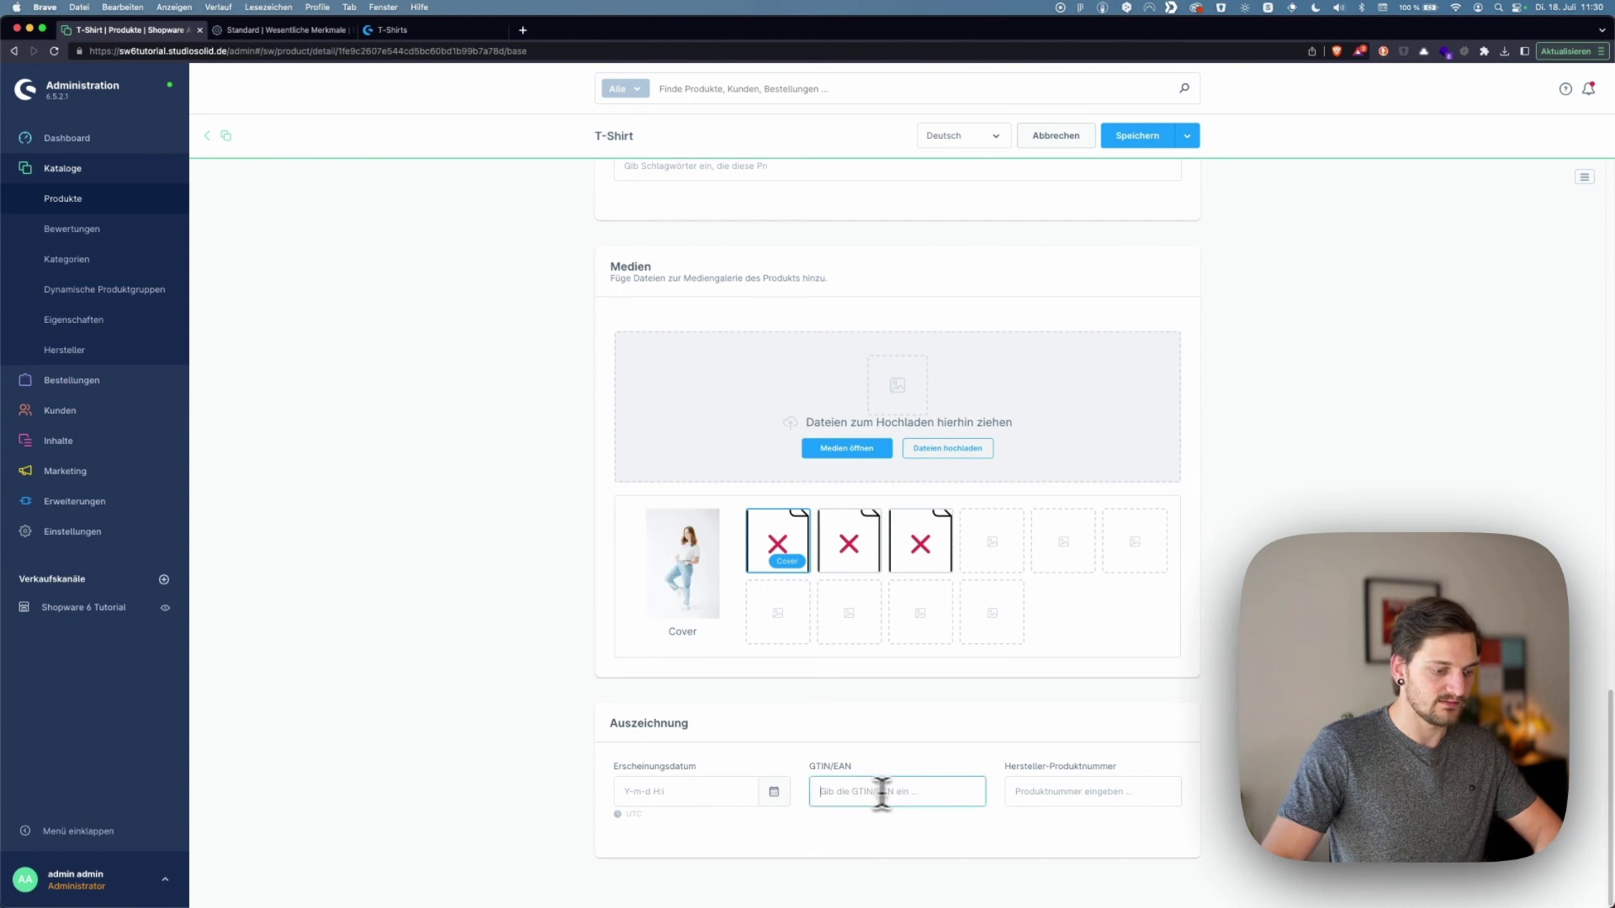
type("GTIN")
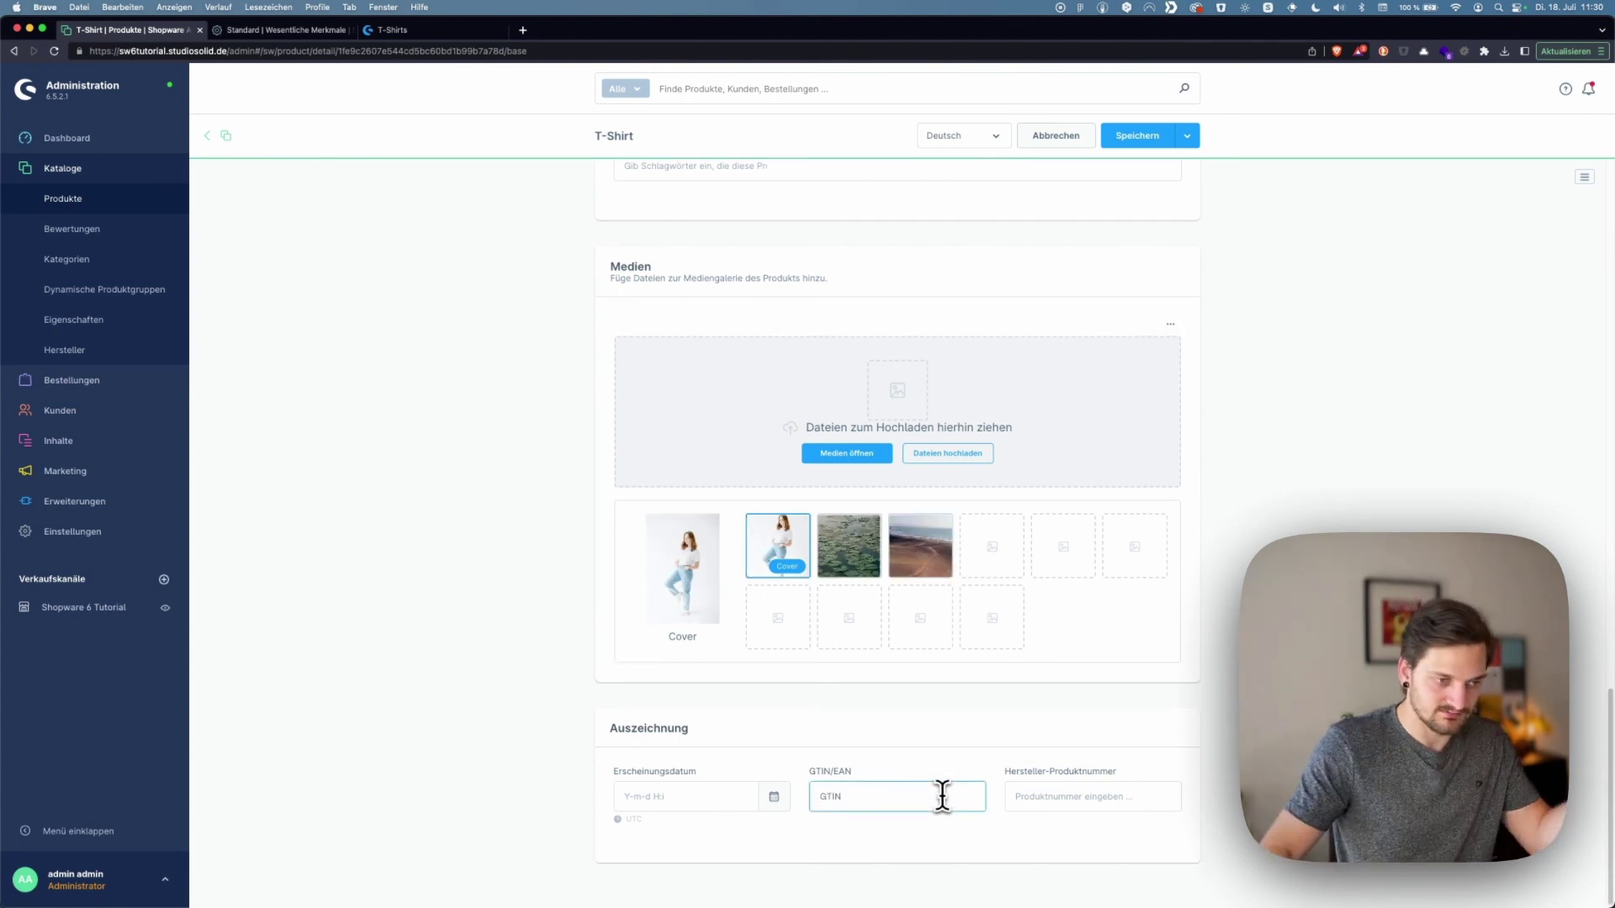
key("ctrl+s")
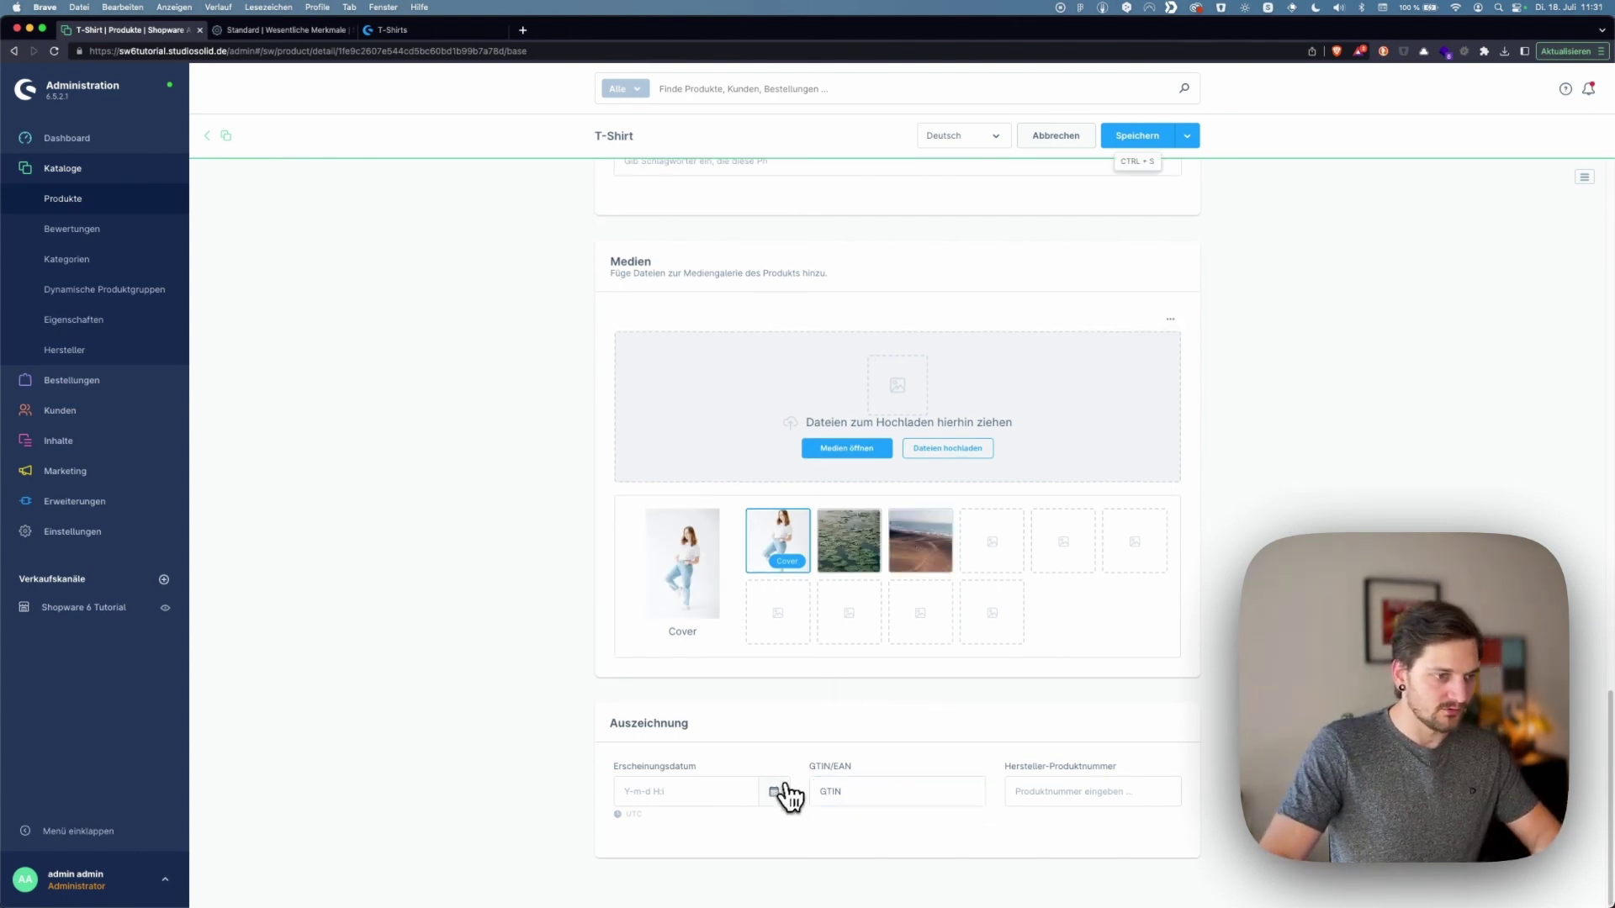
left_click(775, 793)
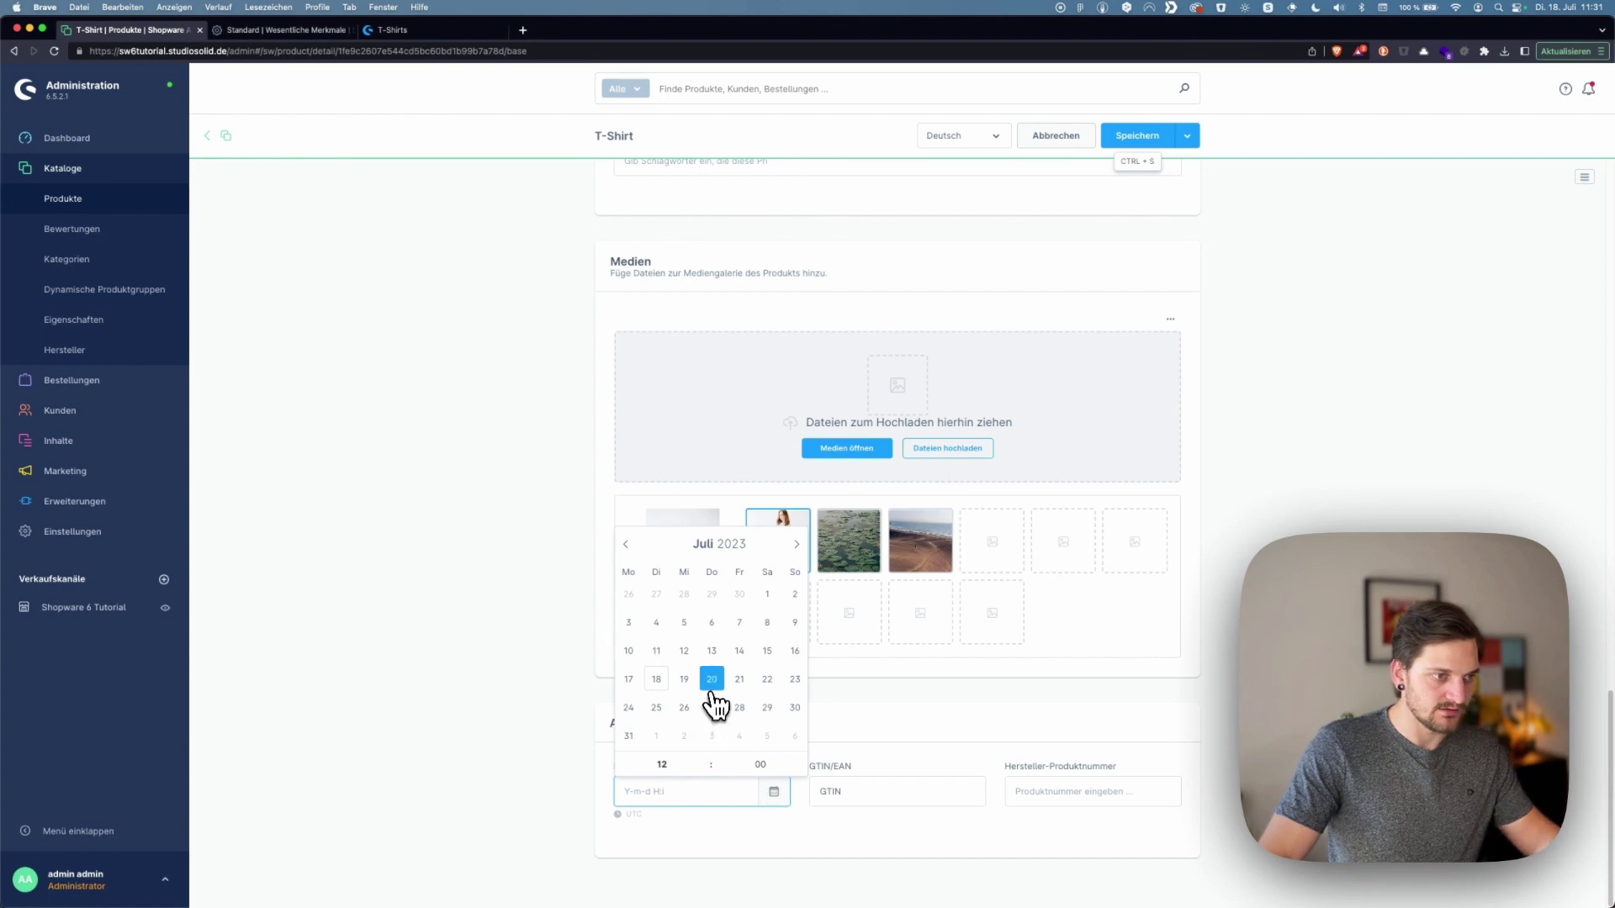
left_click(1159, 143)
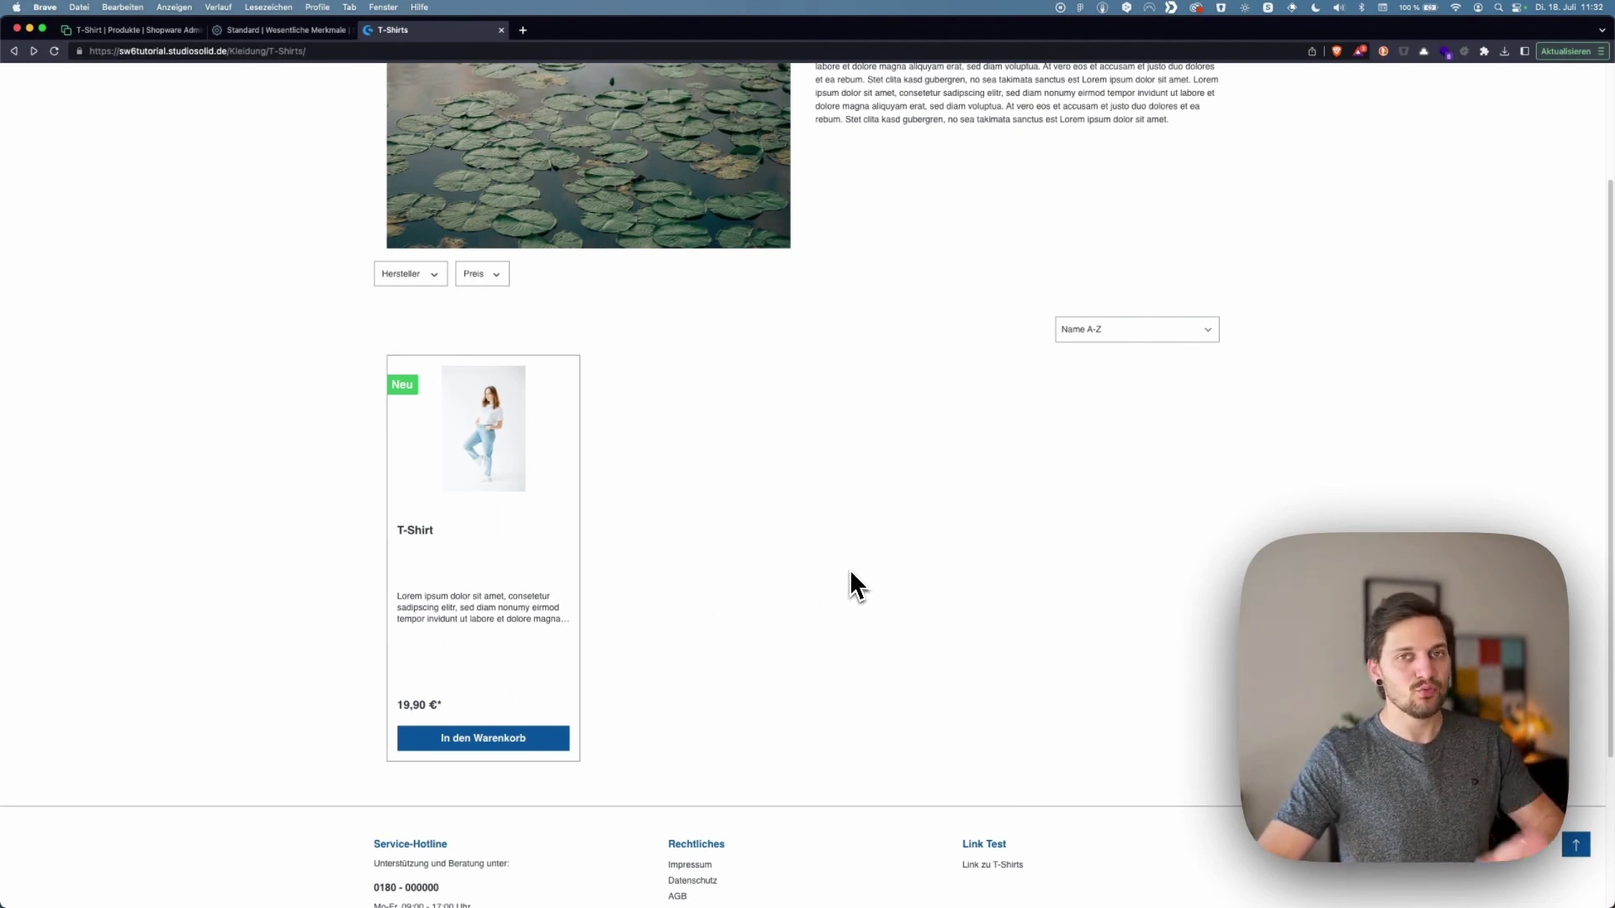
Add the T-Shirt to the storefront cart and review the GTIN/EAN and release date lines on its cart entry
left_click(496, 740)
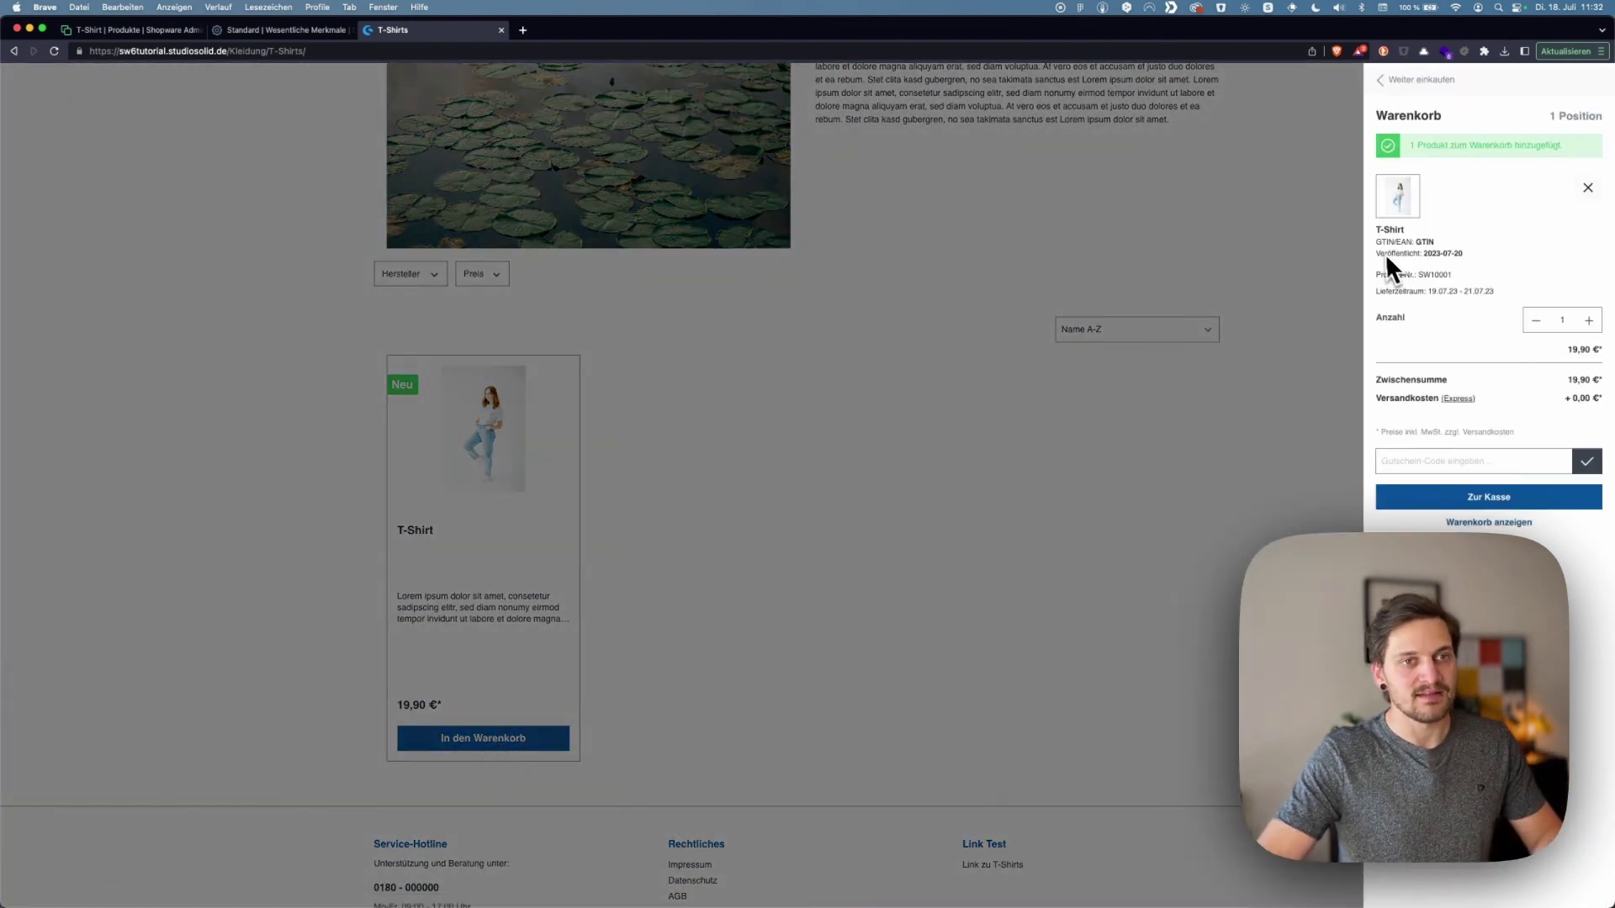
left_click_drag(1374, 241, 1464, 260)
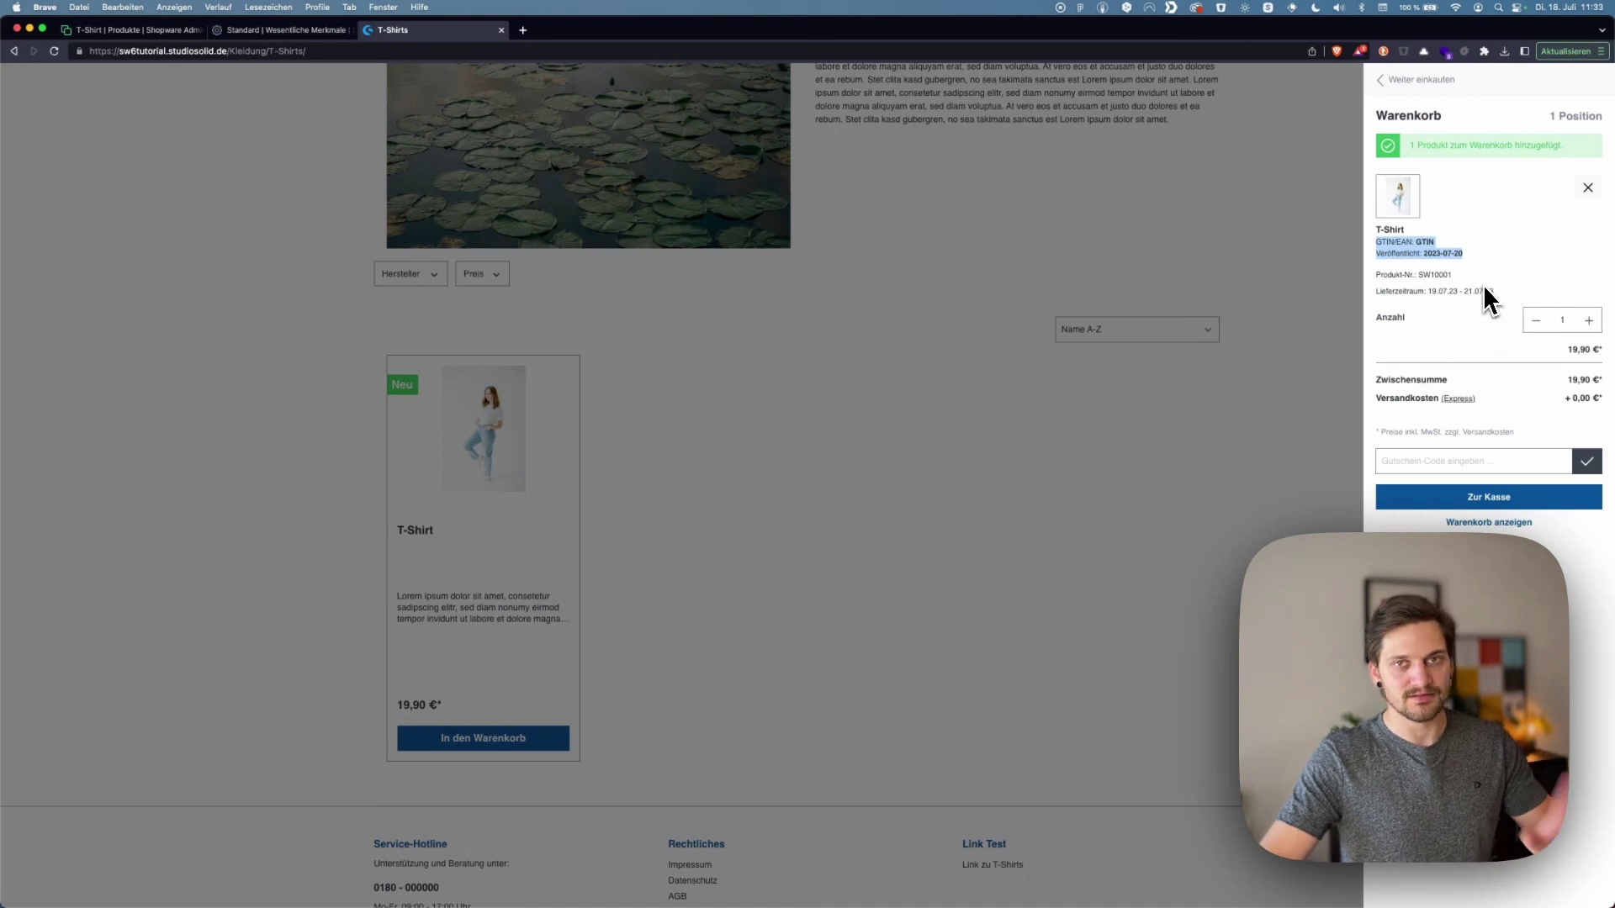
Add two more T-Shirts to the cart from the product's storefront detail page, and lower the cart quantity
left_click(917, 513)
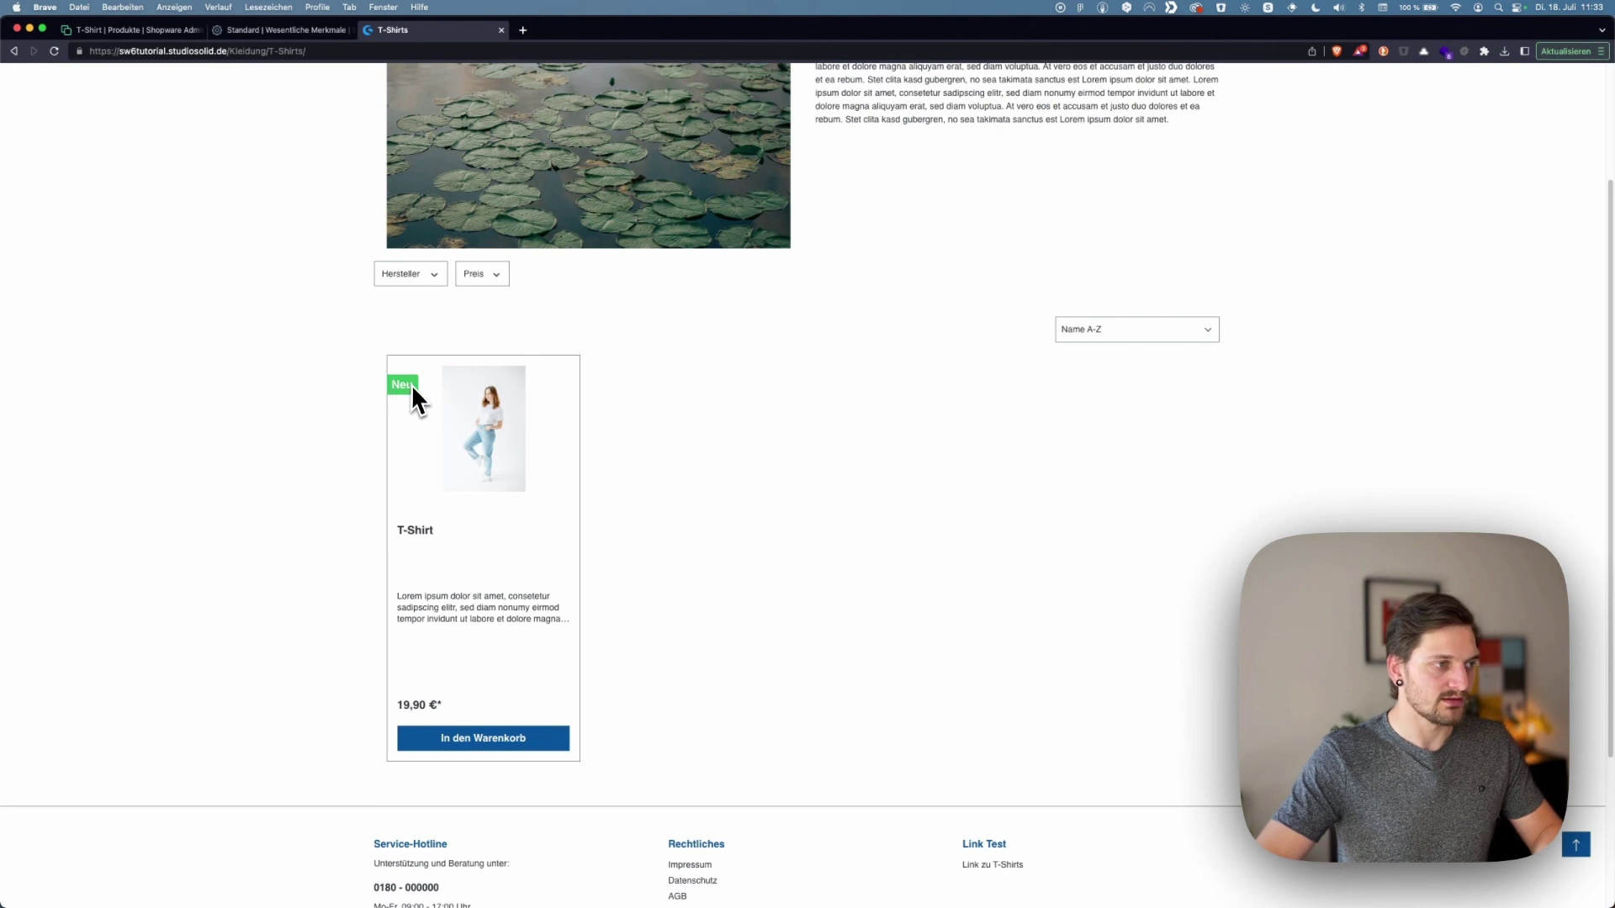
left_click(560, 475)
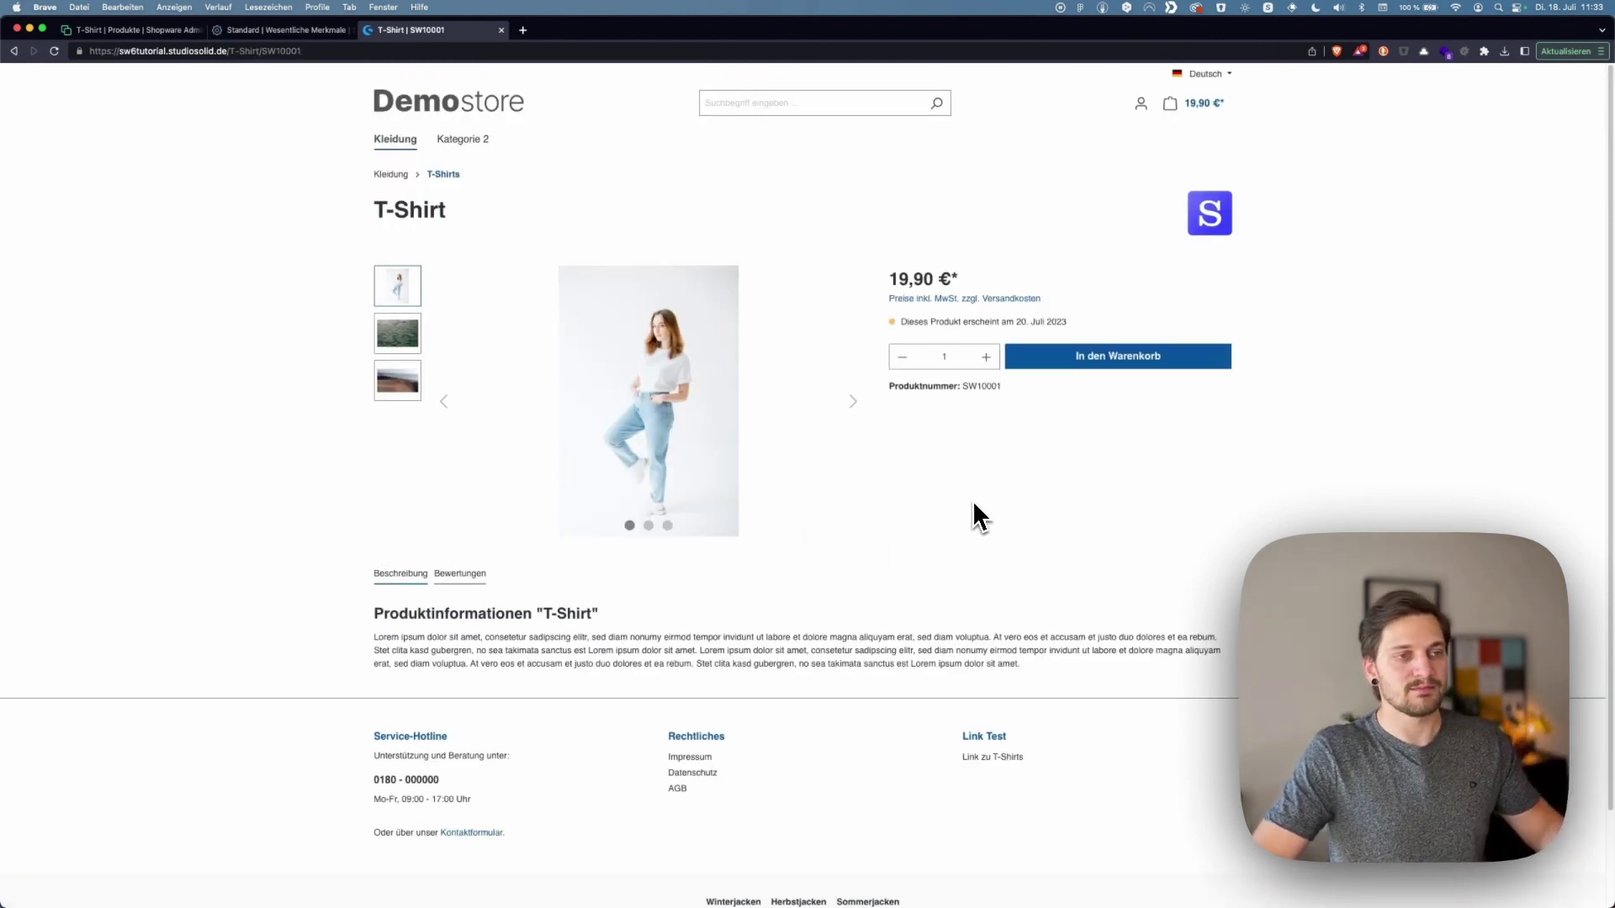
left_click(986, 357)
left_click(986, 357)
left_click(986, 357)
left_click(904, 356)
left_click(905, 356)
left_click(1060, 356)
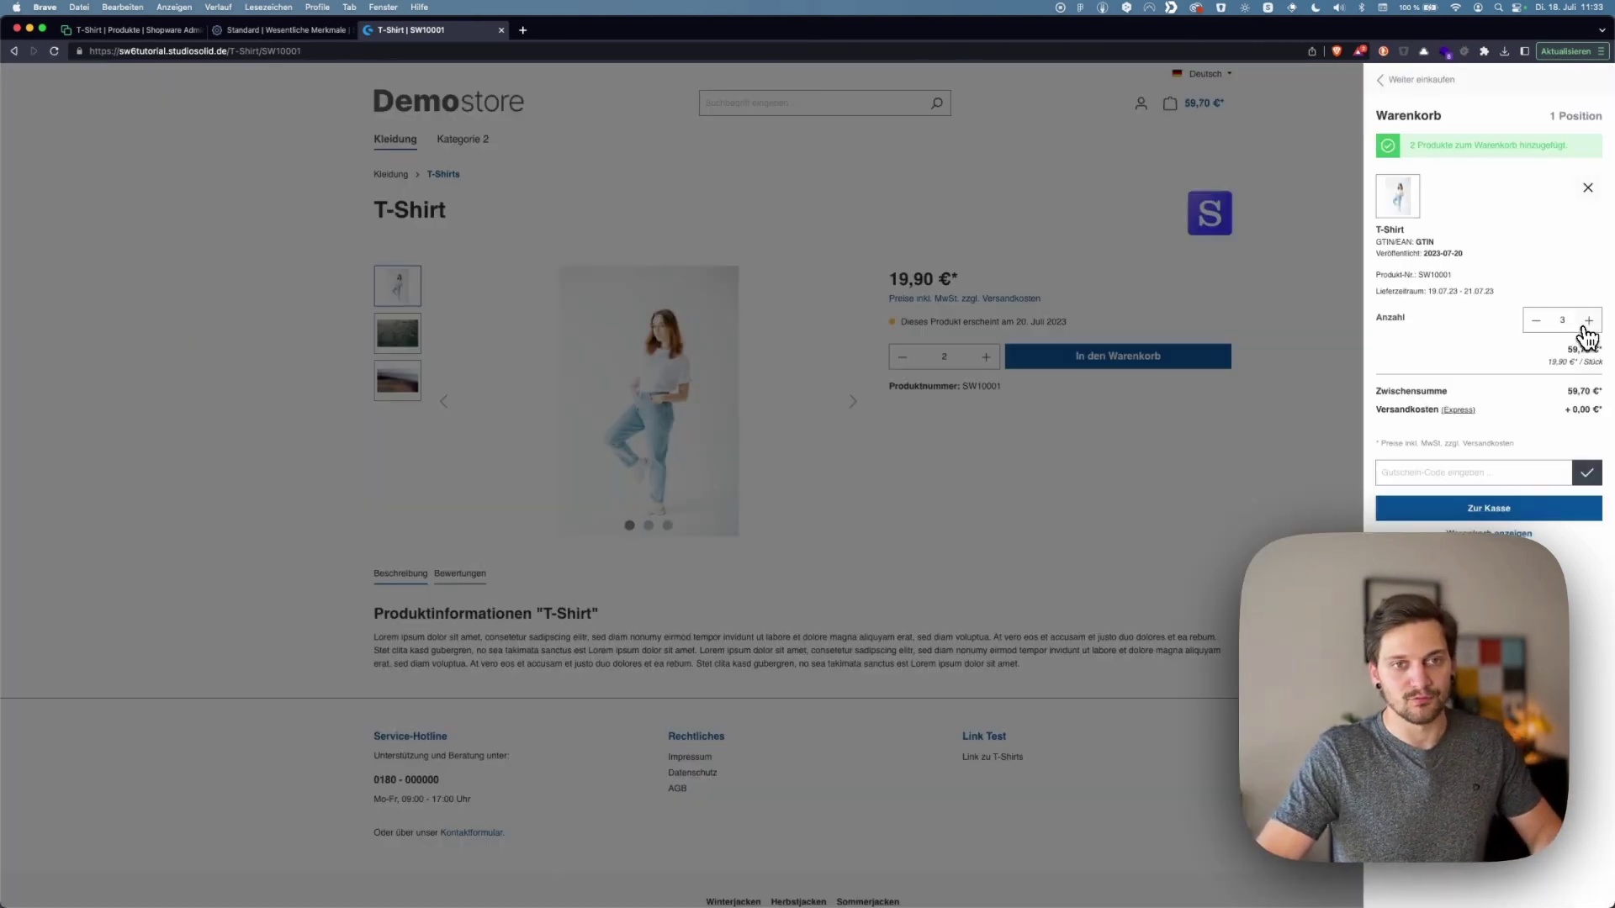
left_click(1538, 325)
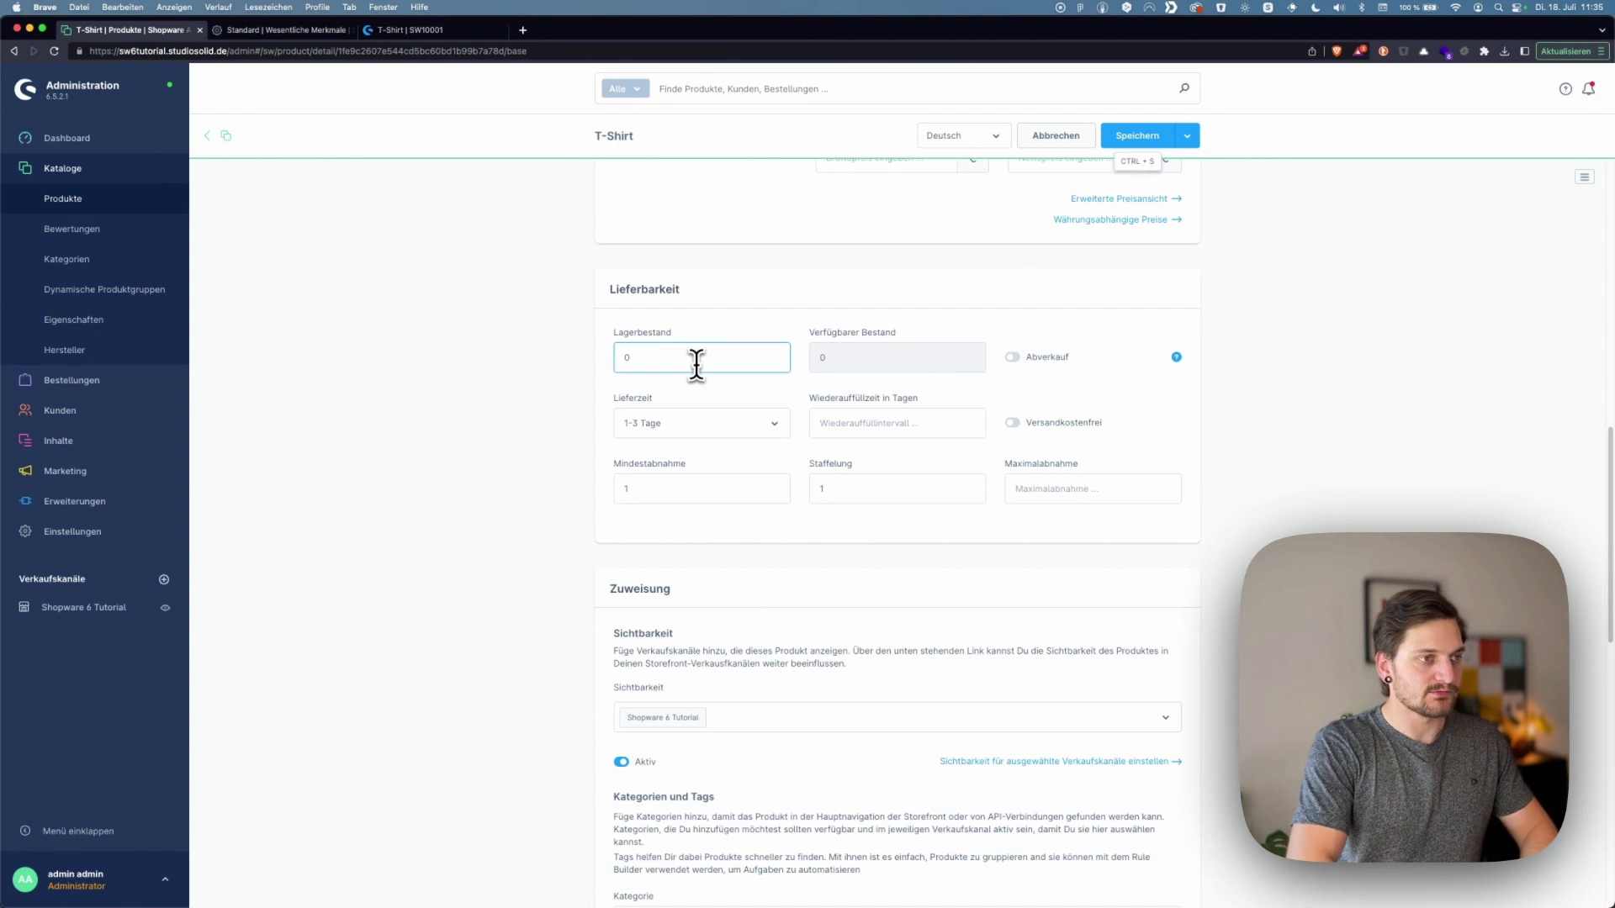
Set the T-Shirt's stock (Lagerbestand) to 0 in the administration, enable Abverkauf, and save the product
key("BackSpace")
type("0")
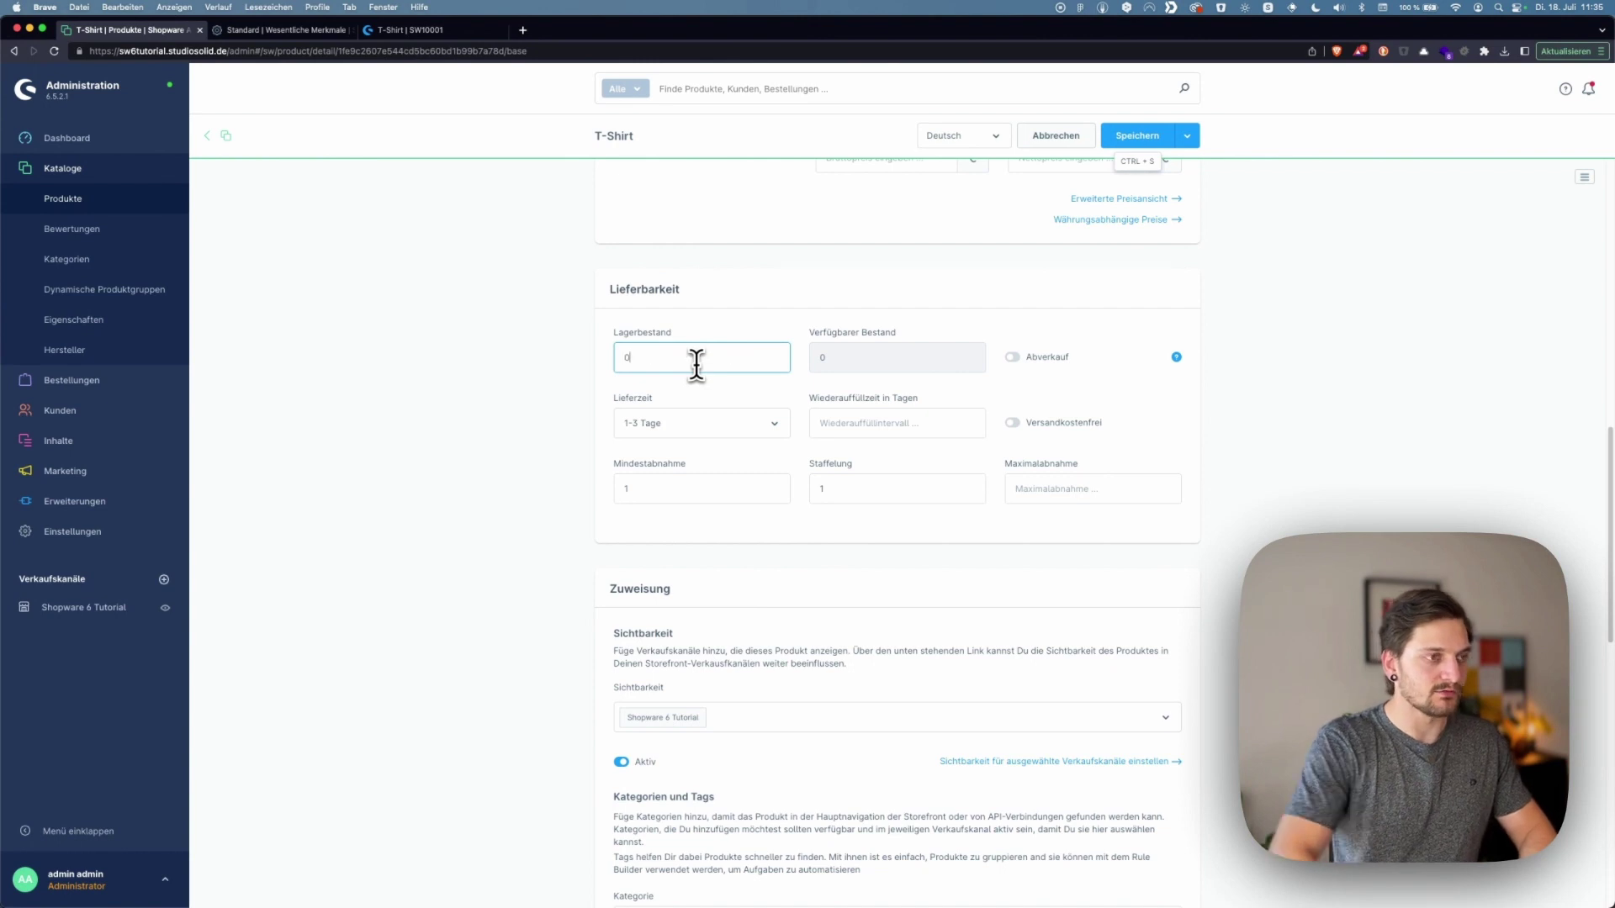
scroll(925, 379, "up", 1)
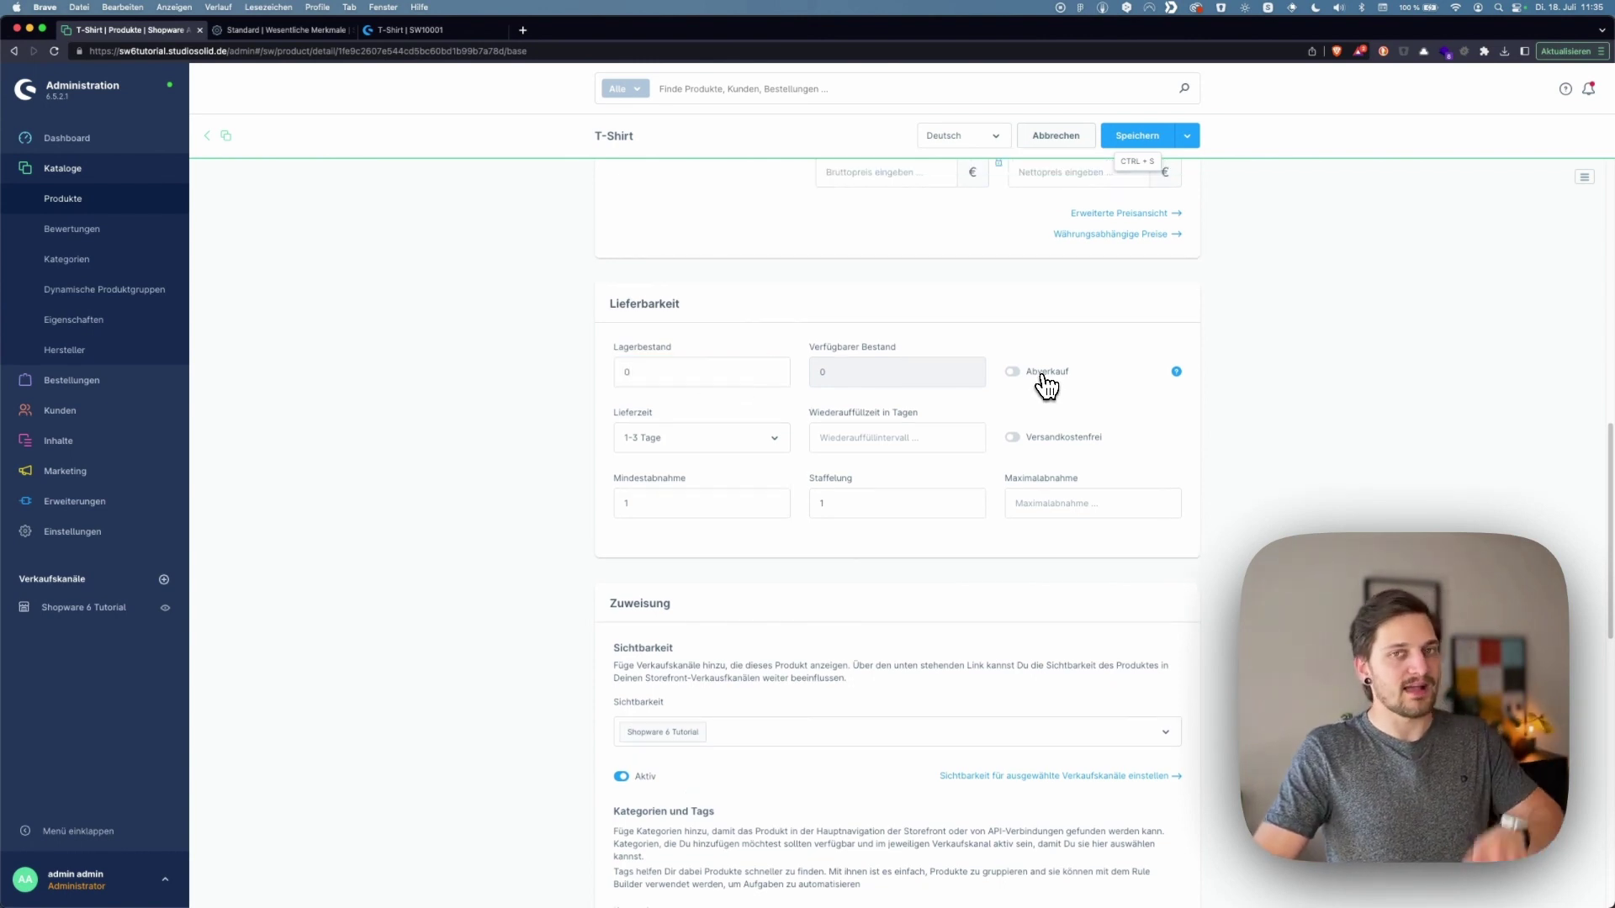
left_click(1046, 386)
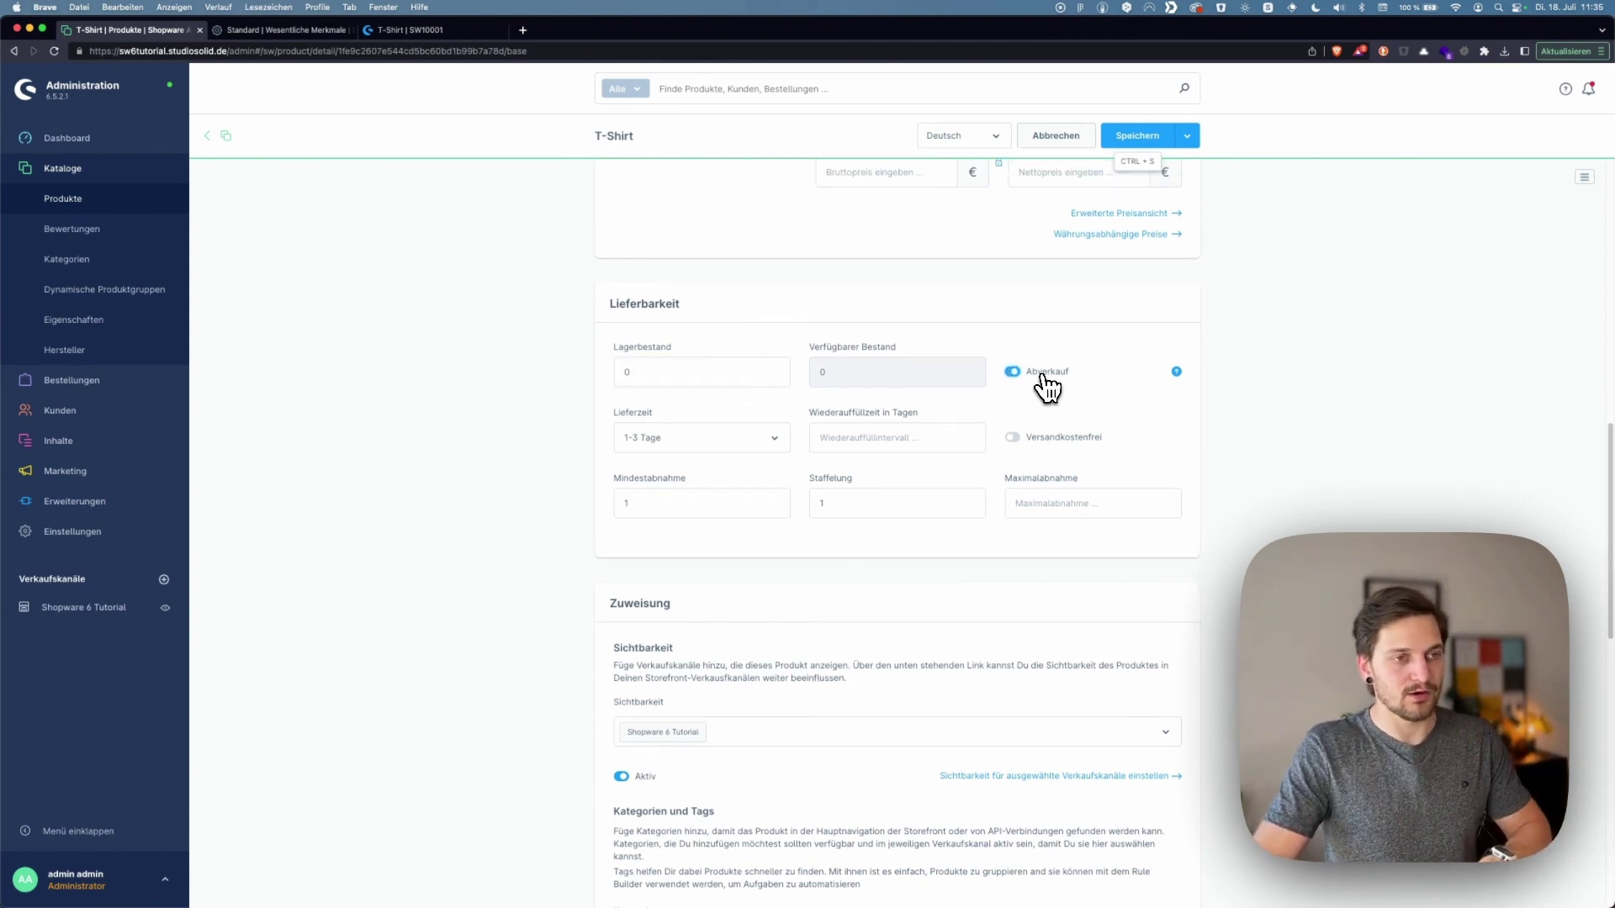
left_click(1139, 139)
Check the T-Shirt's availability on its storefront detail page and category listing, and set its stock in the administration to 10
left_click(402, 30)
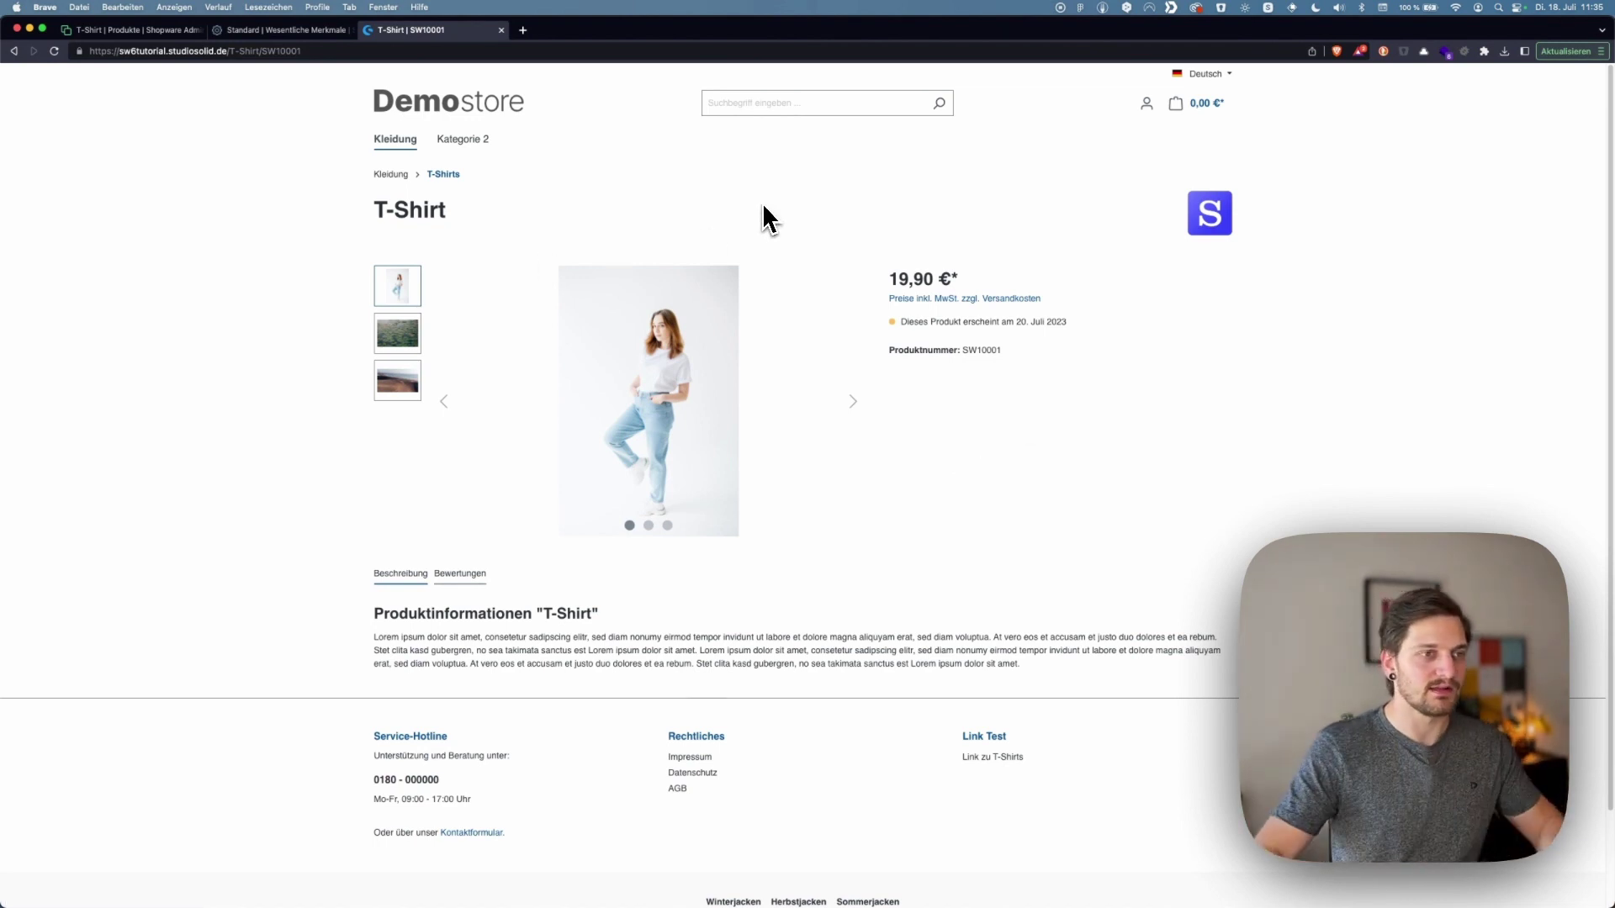
key("super+bracketleft")
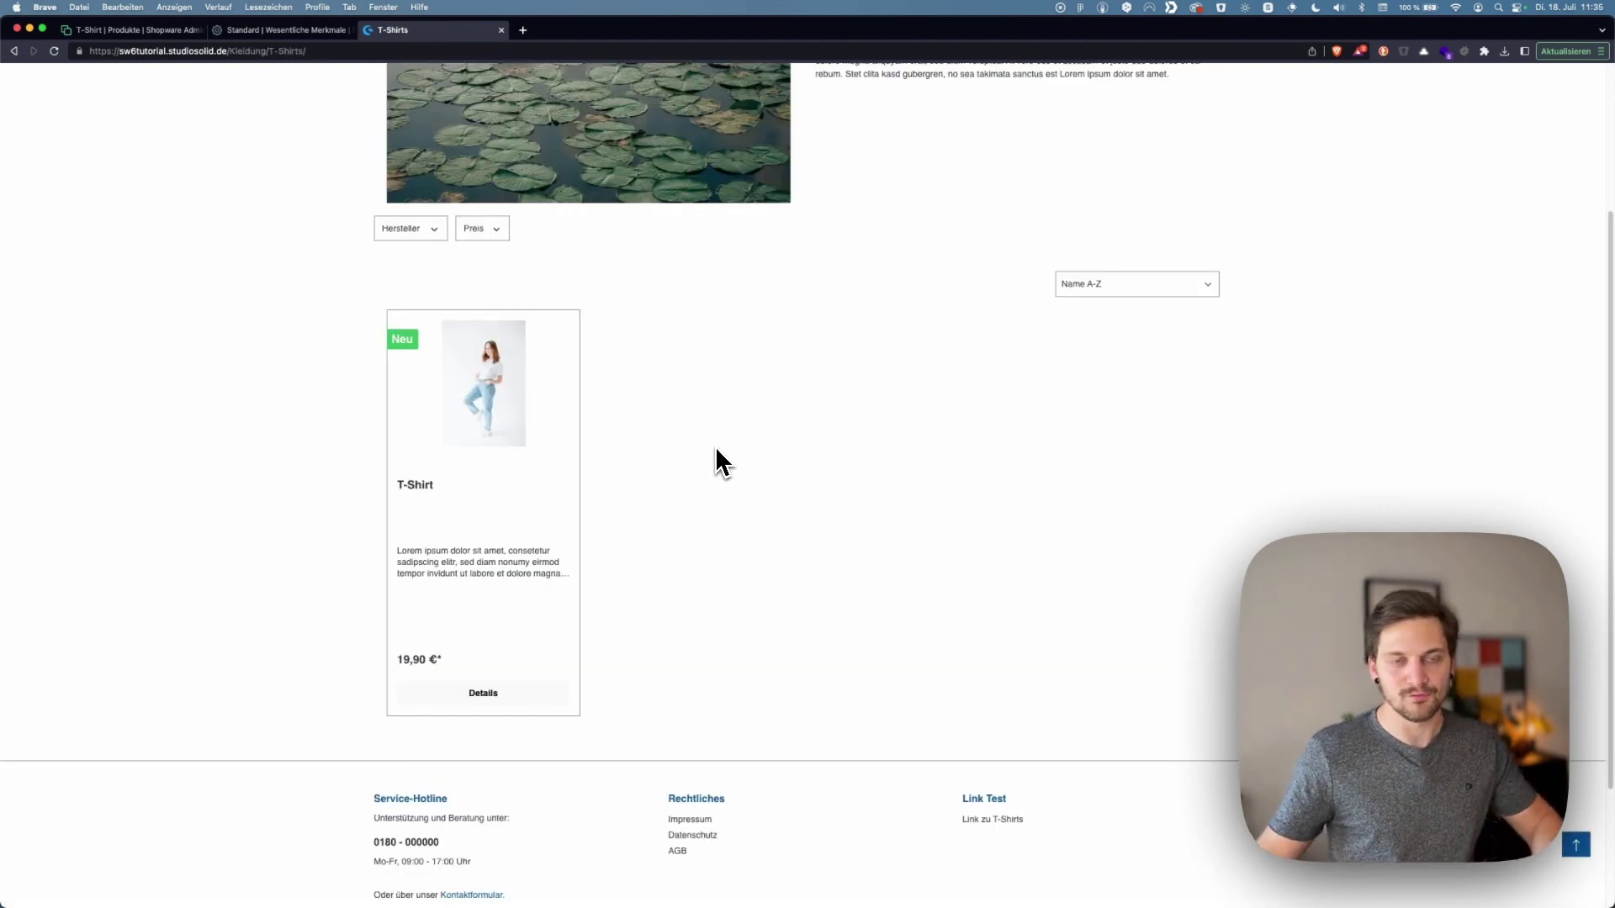
key("super+1")
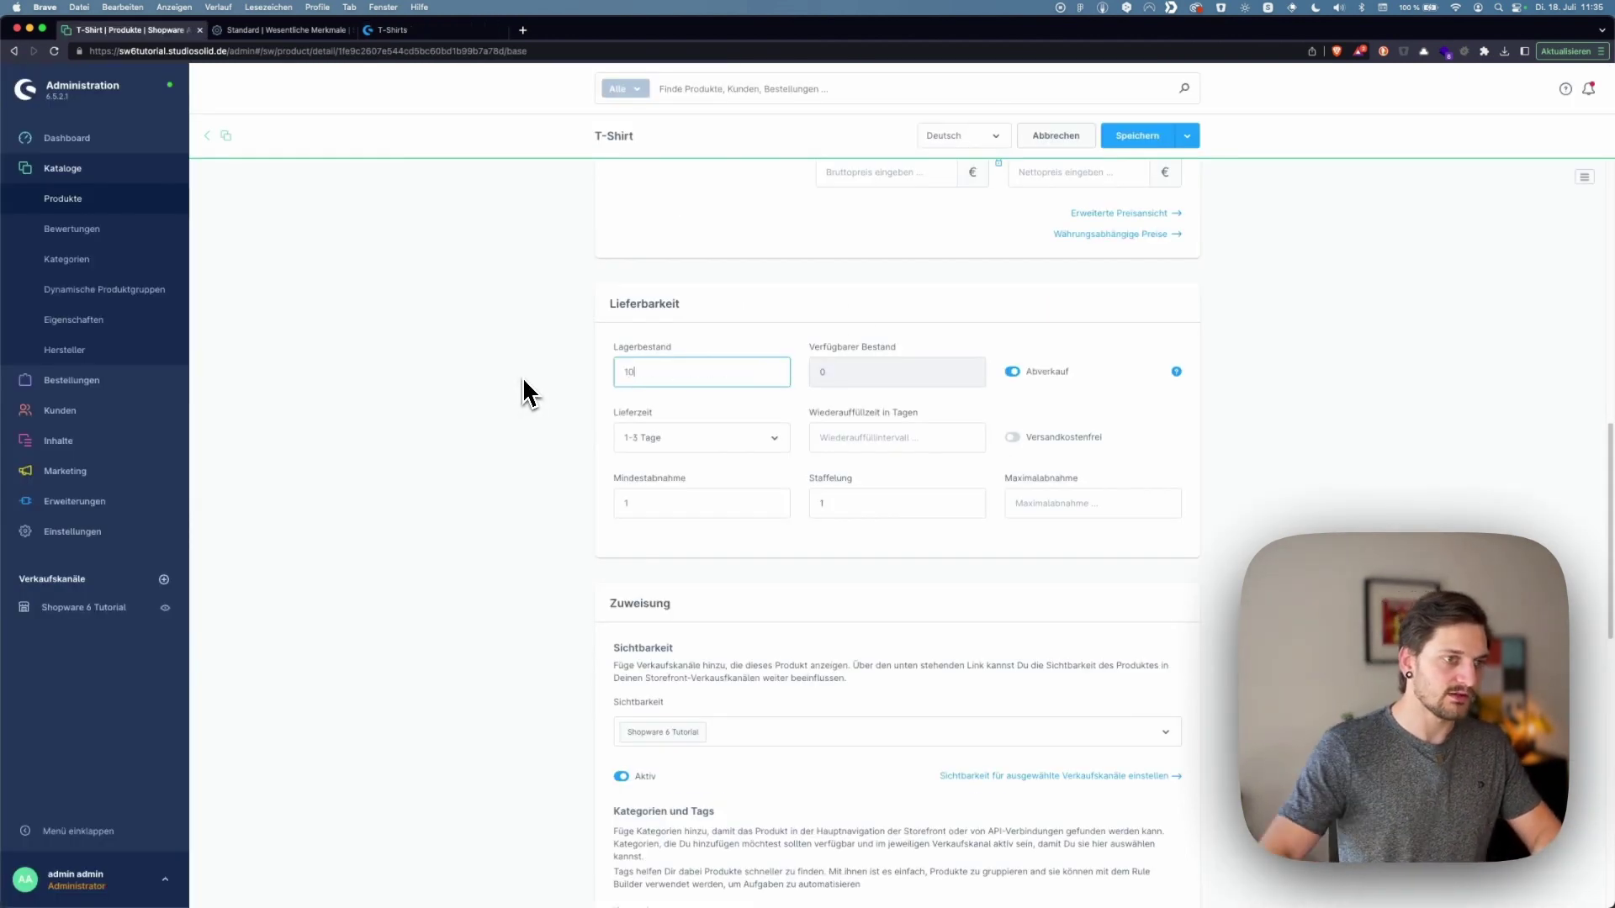
Remove the GTIN/EAN and Erscheinungsdatum fields from the Standard essential features template, save it, and close the template page
key("super+2")
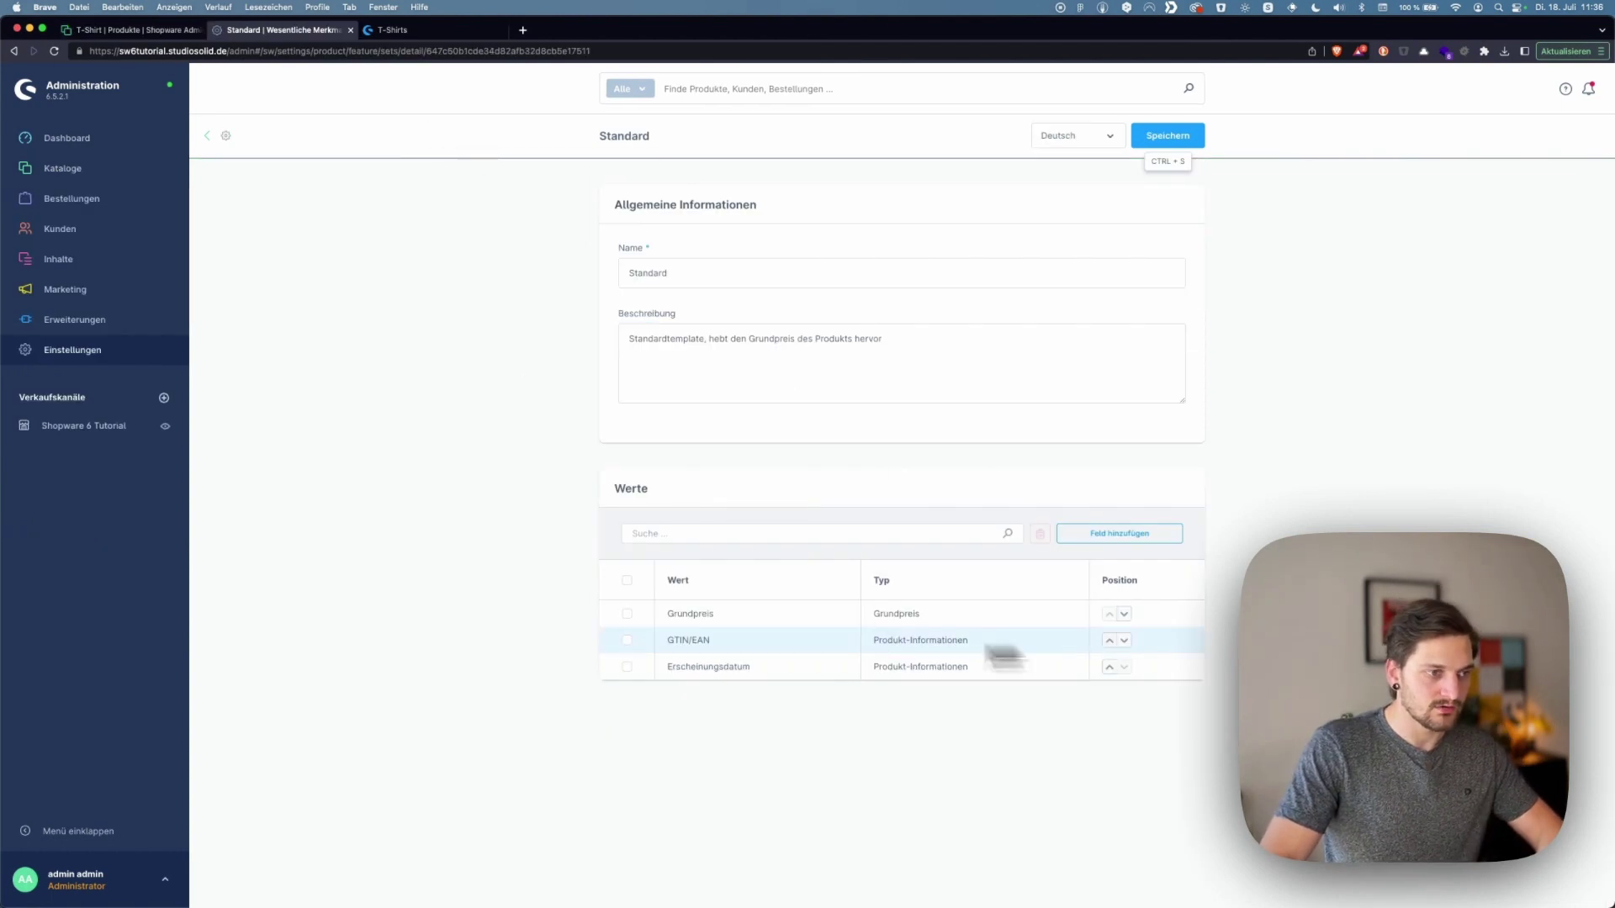
left_click(626, 641)
left_click(627, 667)
left_click(1040, 533)
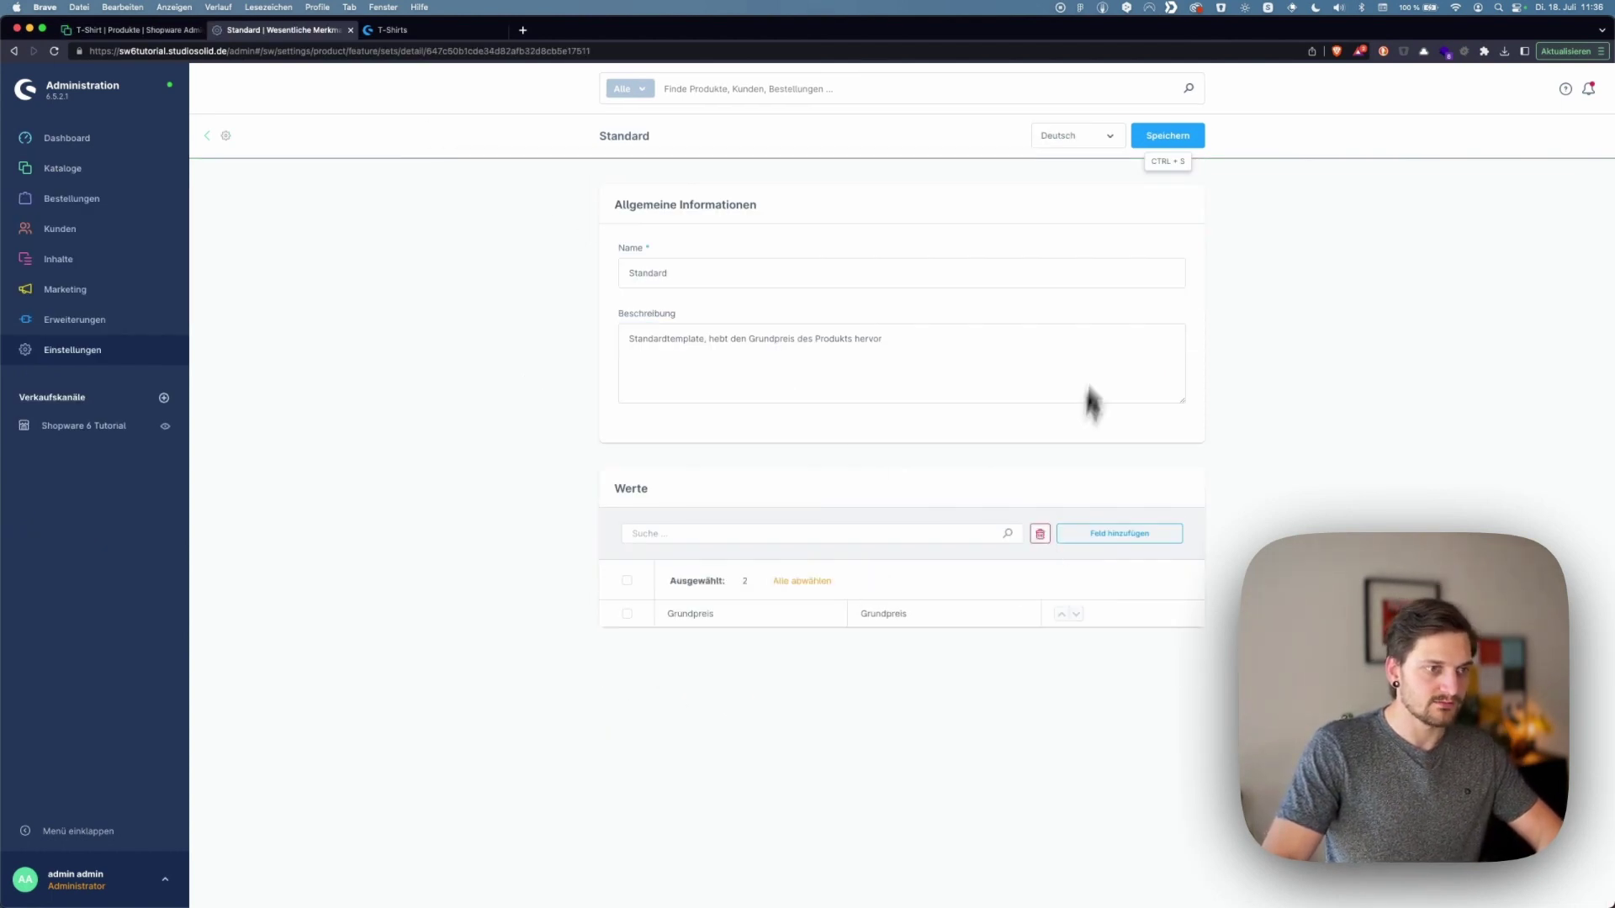
left_click(1176, 143)
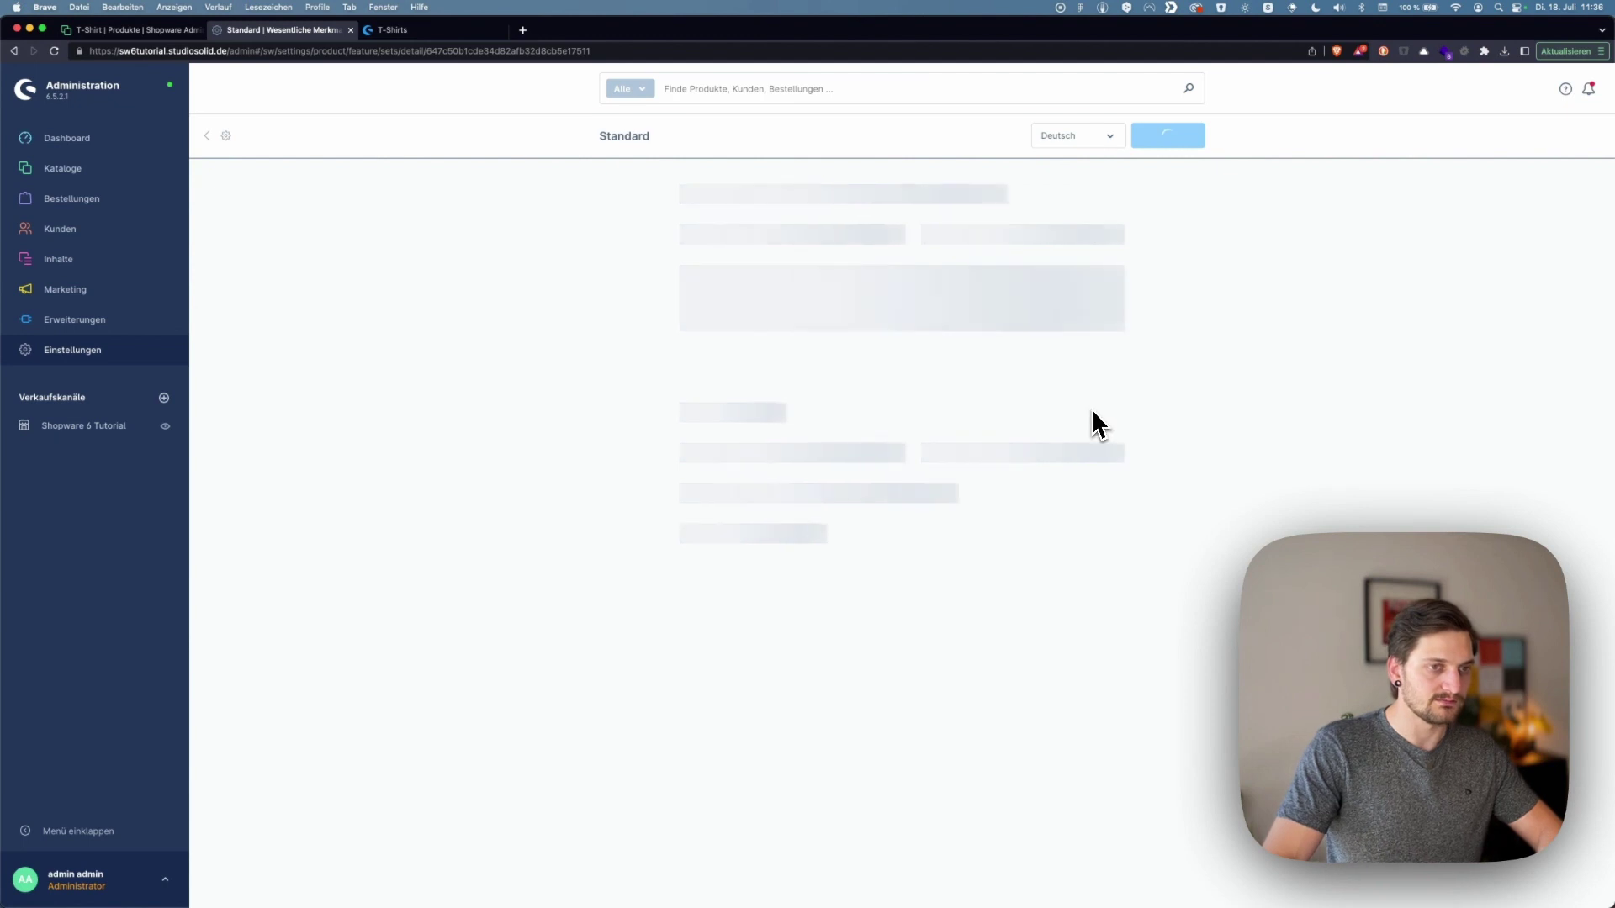
key("super+w")
Add advanced prices to the T-Shirt under the rule Always valid (Default), with the first tier ending at quantity 5
key("super+1")
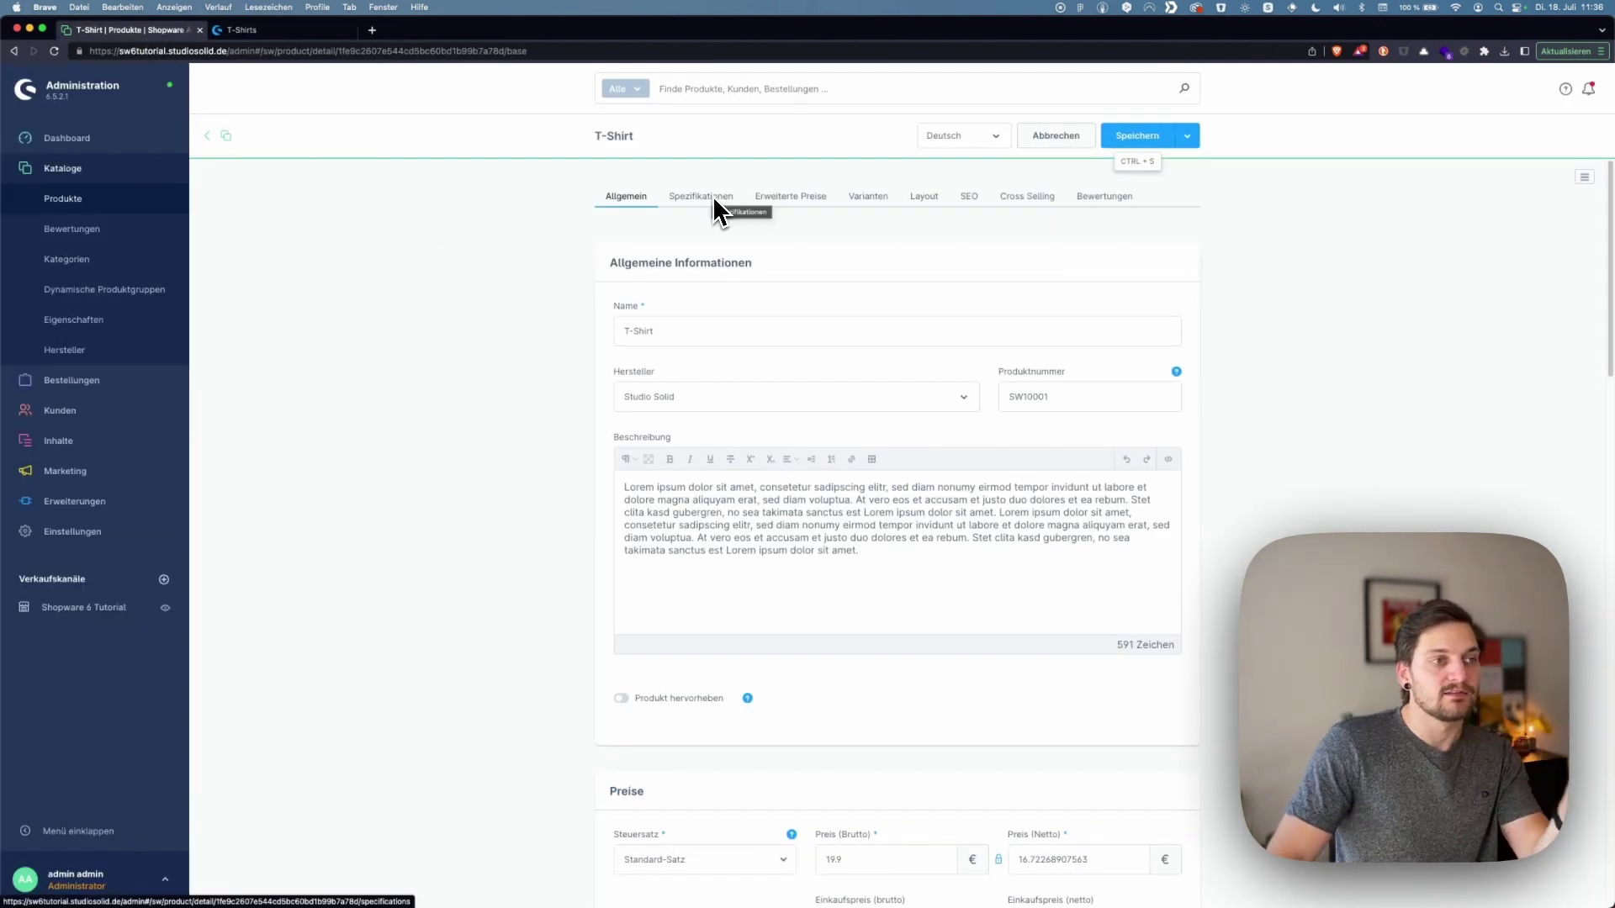
left_click(795, 196)
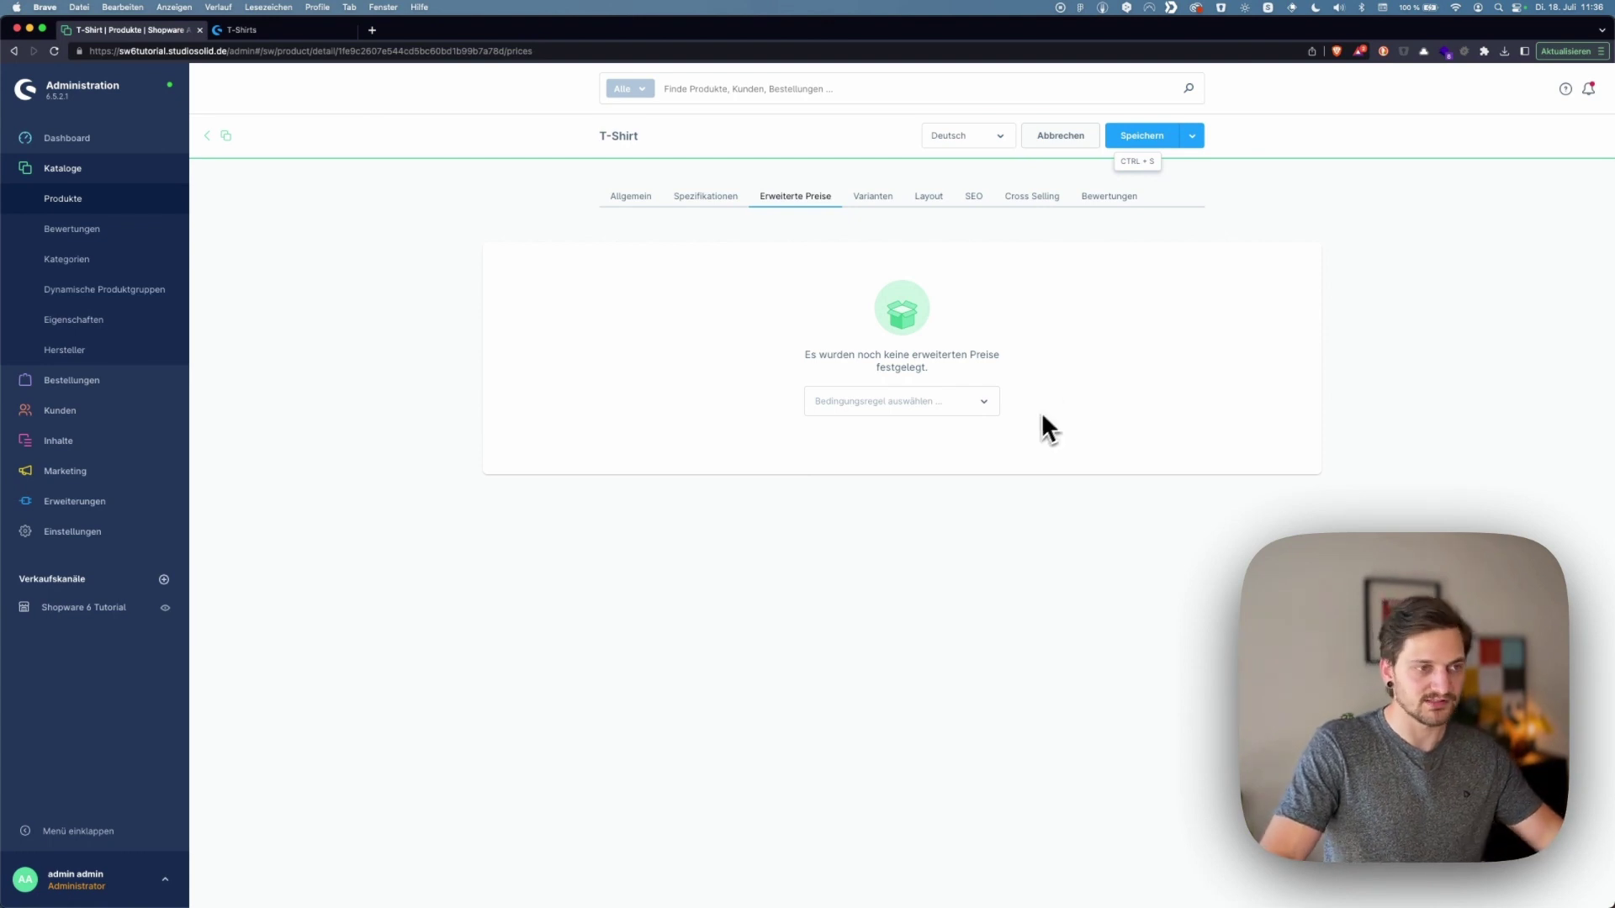
left_click(992, 411)
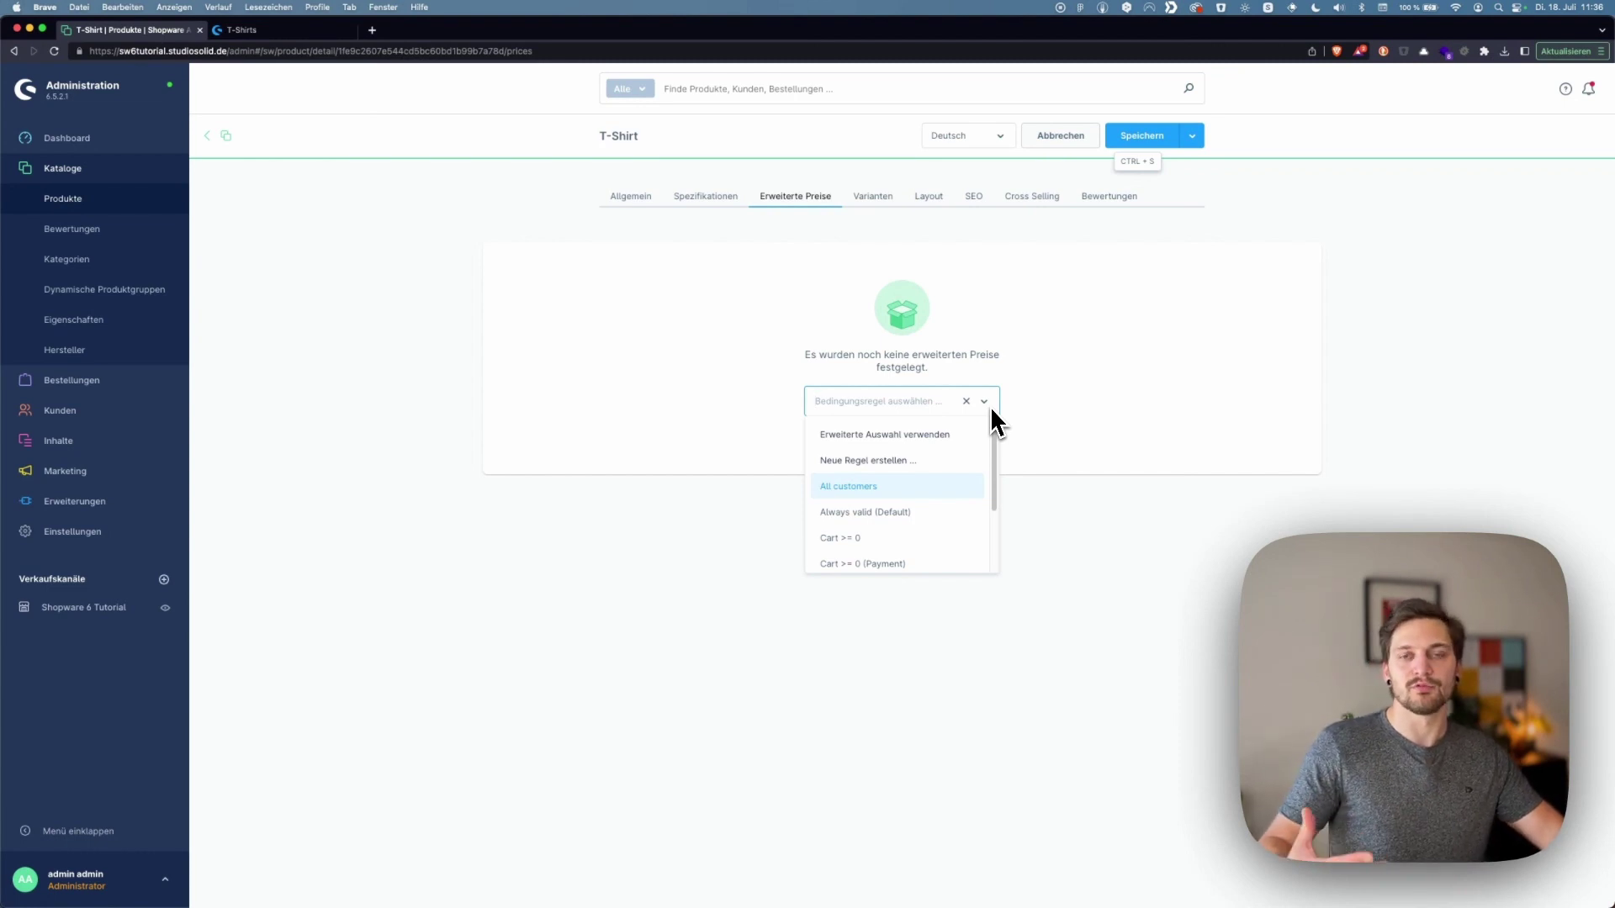
left_click(944, 515)
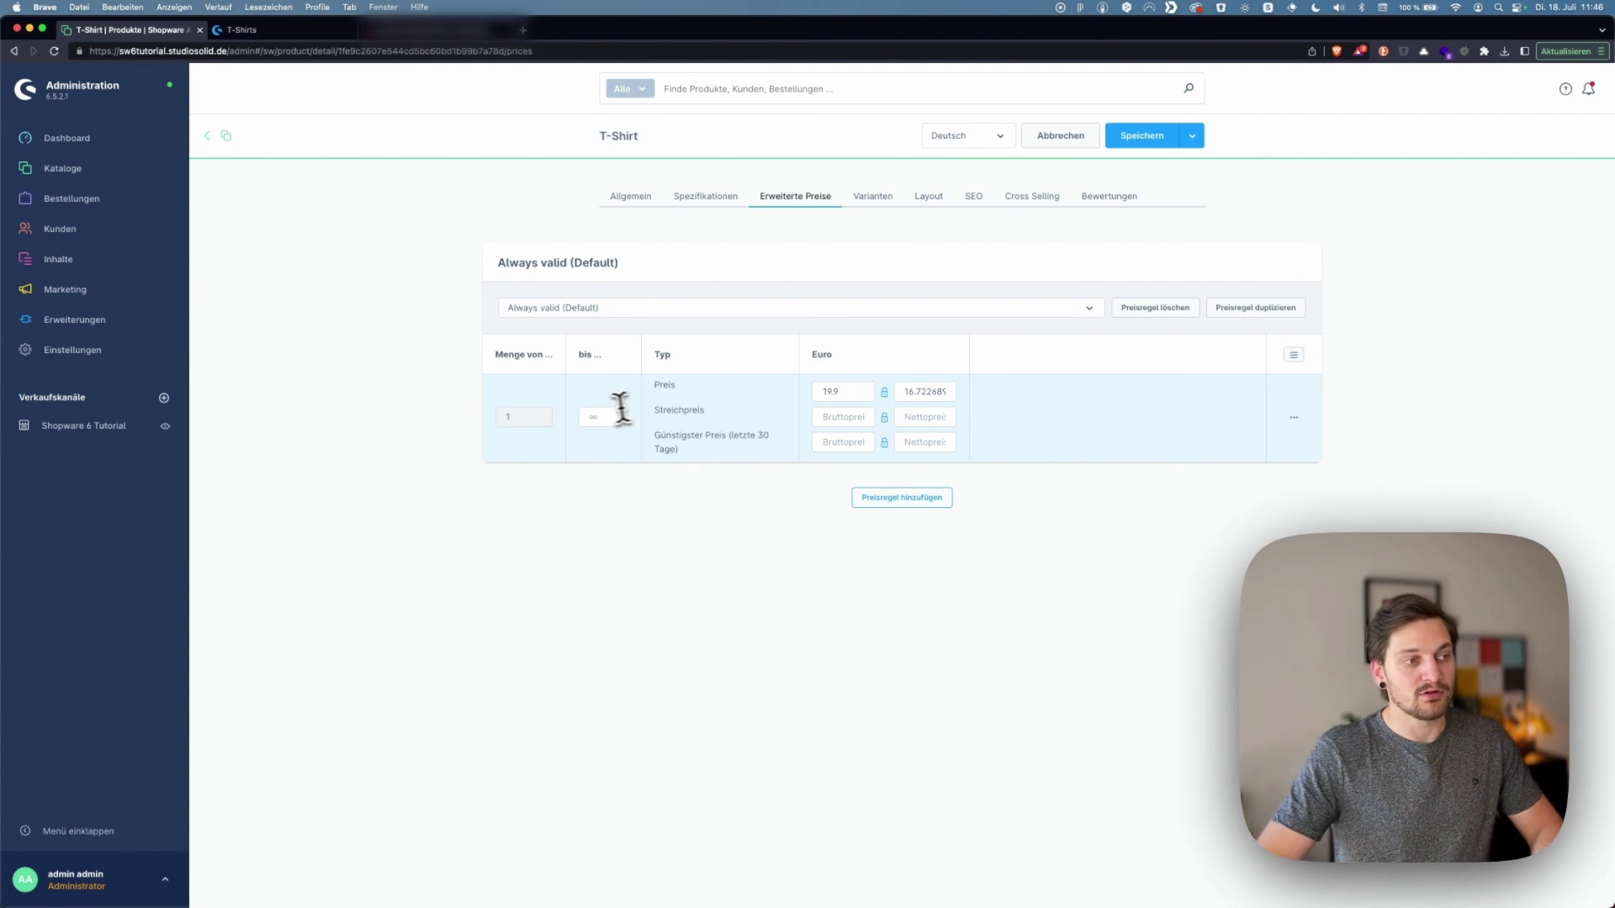
left_click(589, 418)
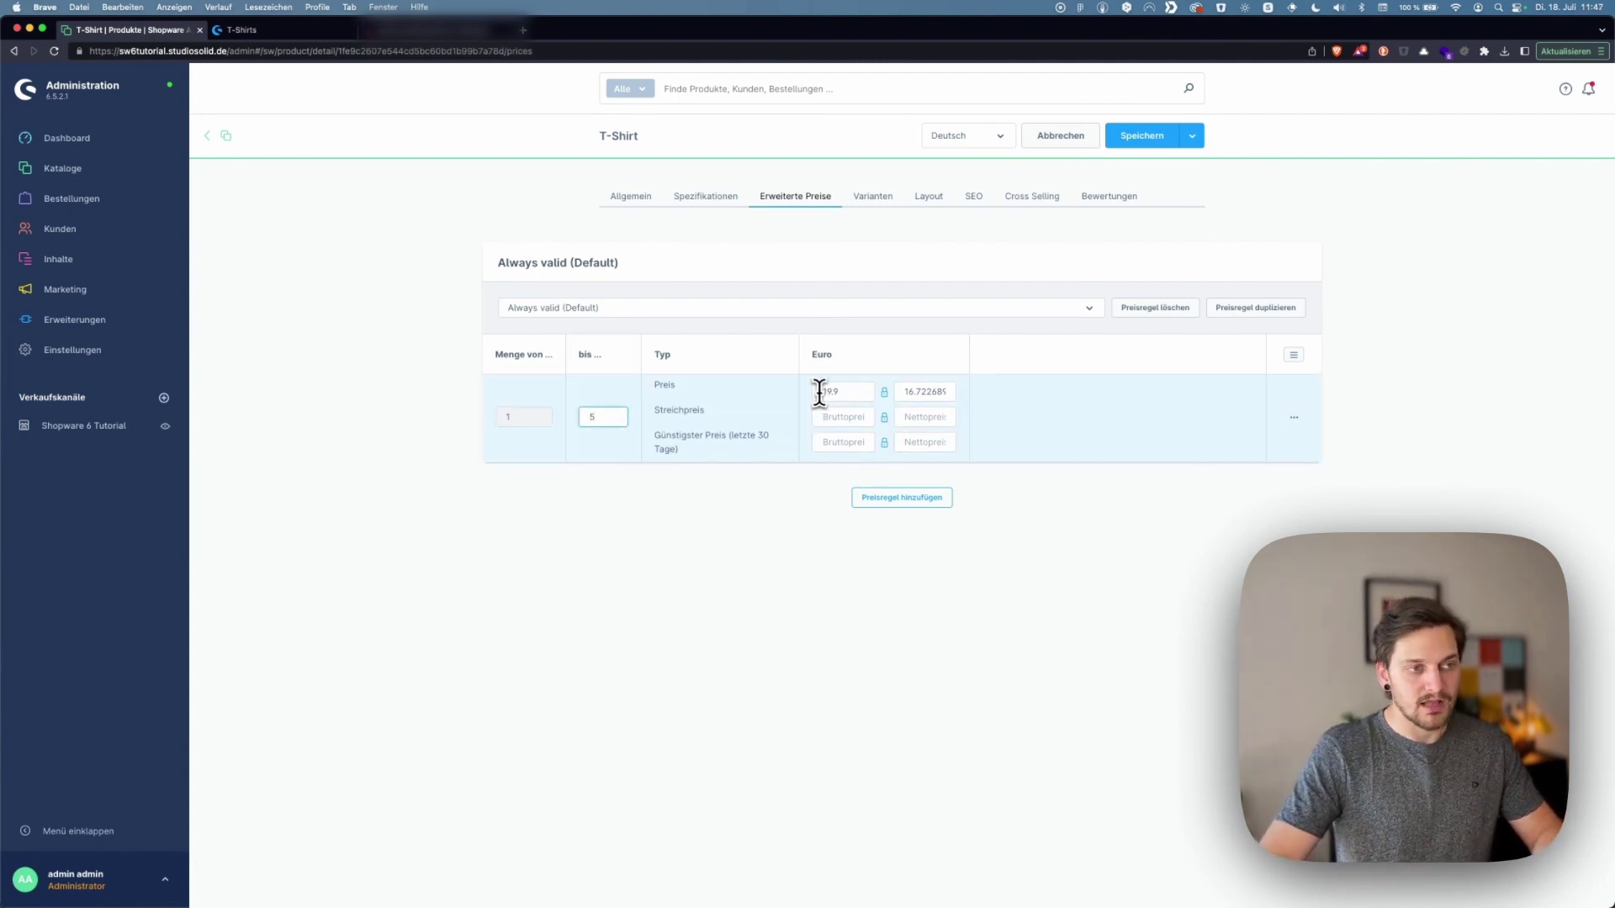
left_click_drag(820, 392, 844, 392)
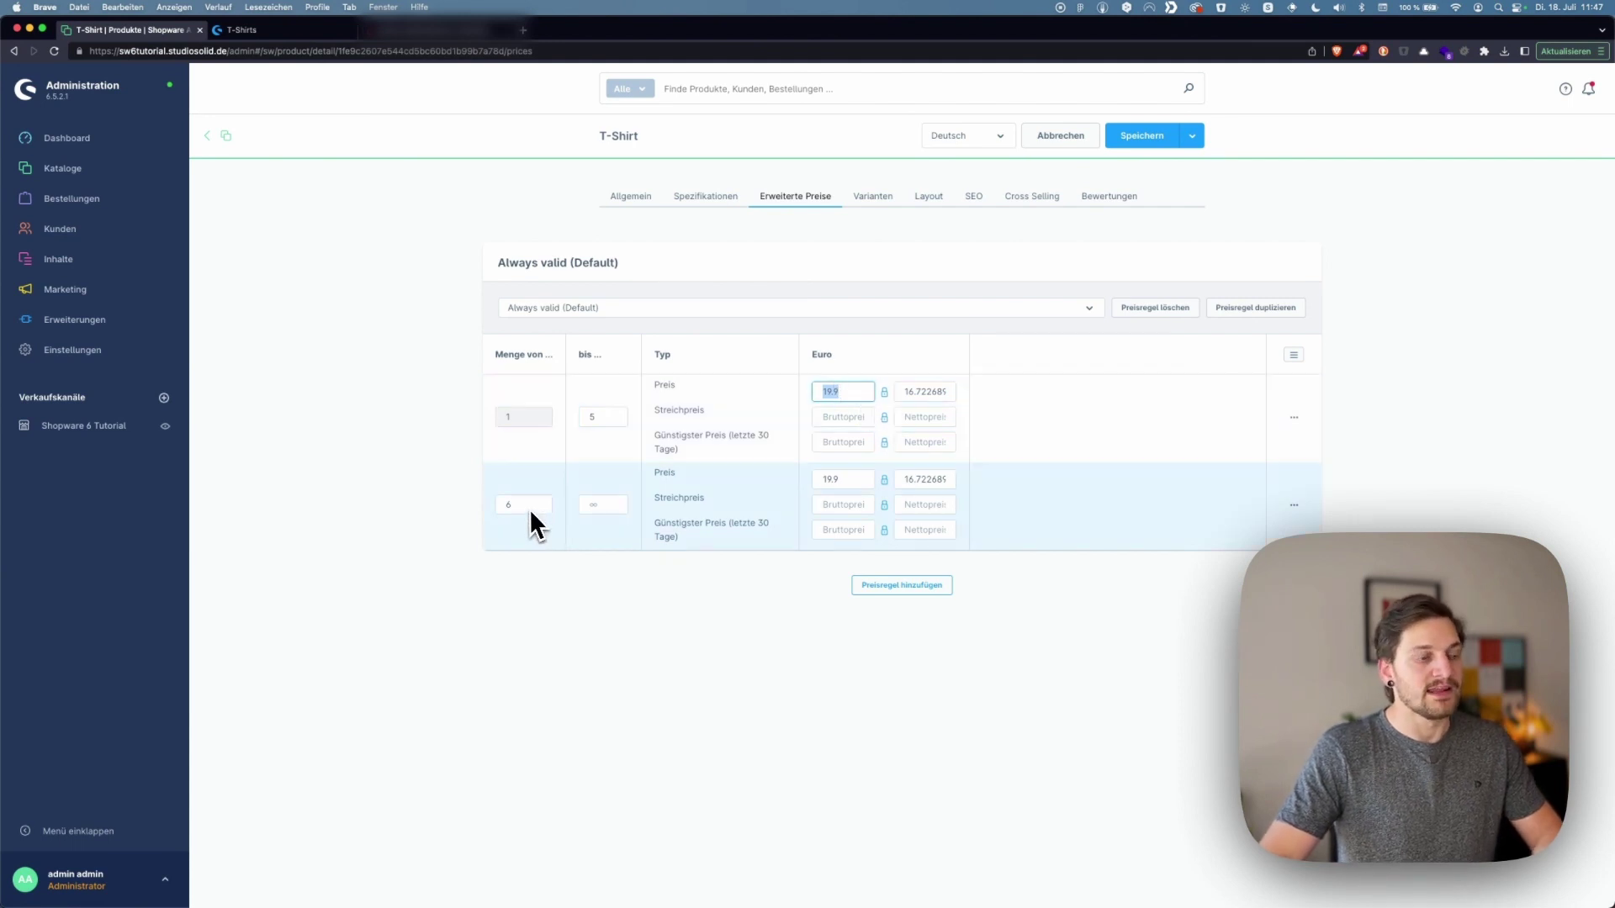
Limit the tier starting at 6 to quantity 10, with a gross price of 15 euros and a gross Streichpreis of 19.9
left_click(604, 504)
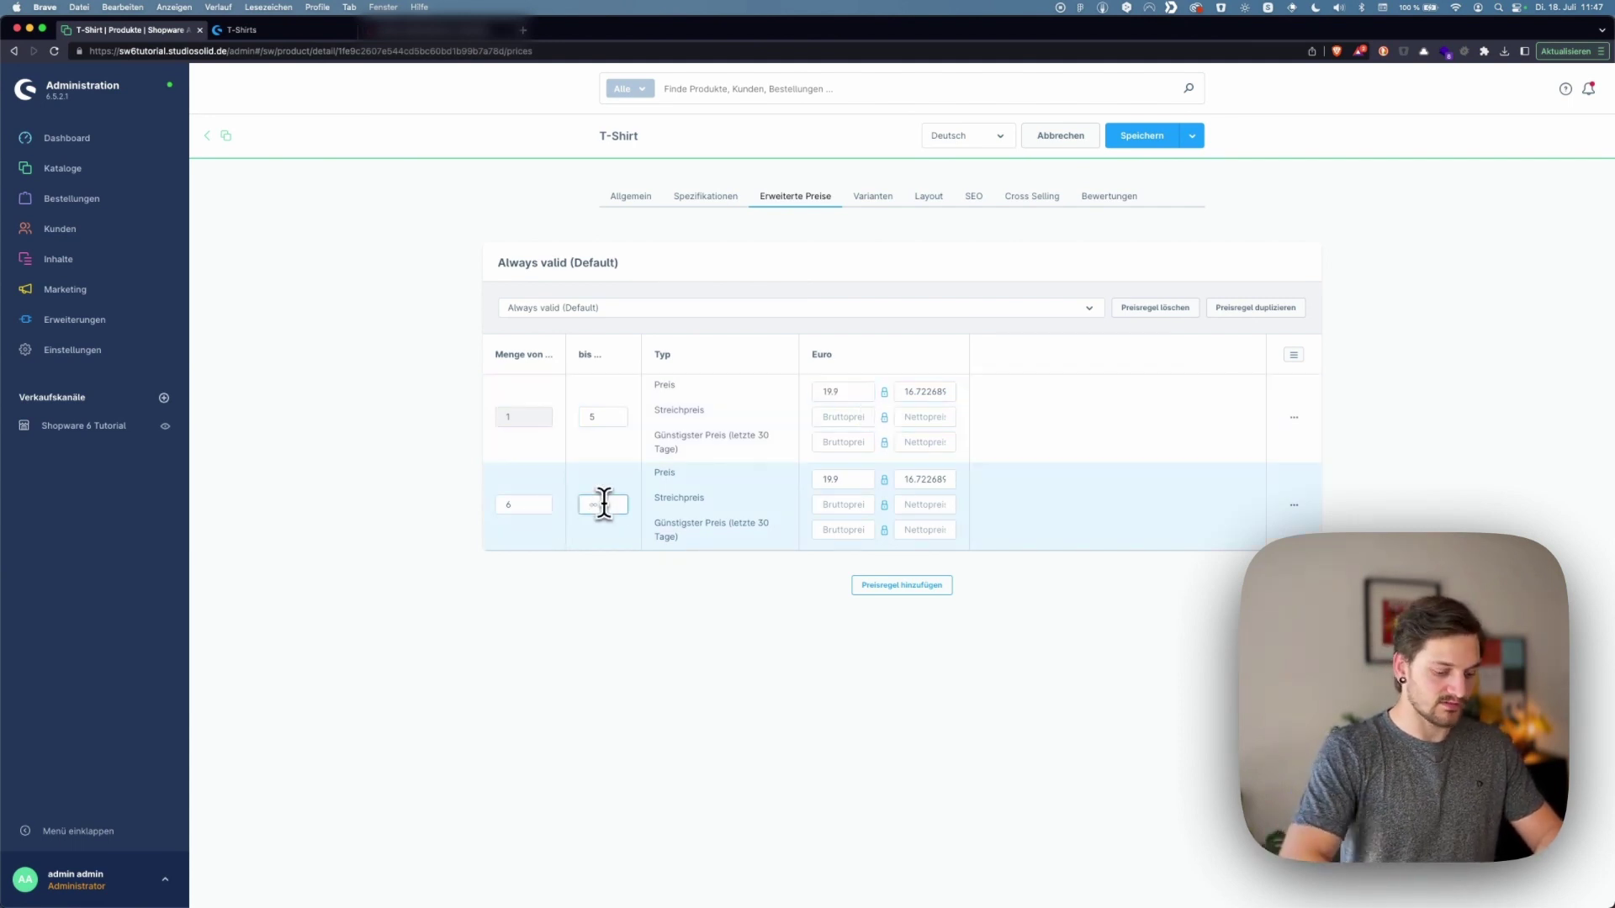
type("10")
left_click(852, 478)
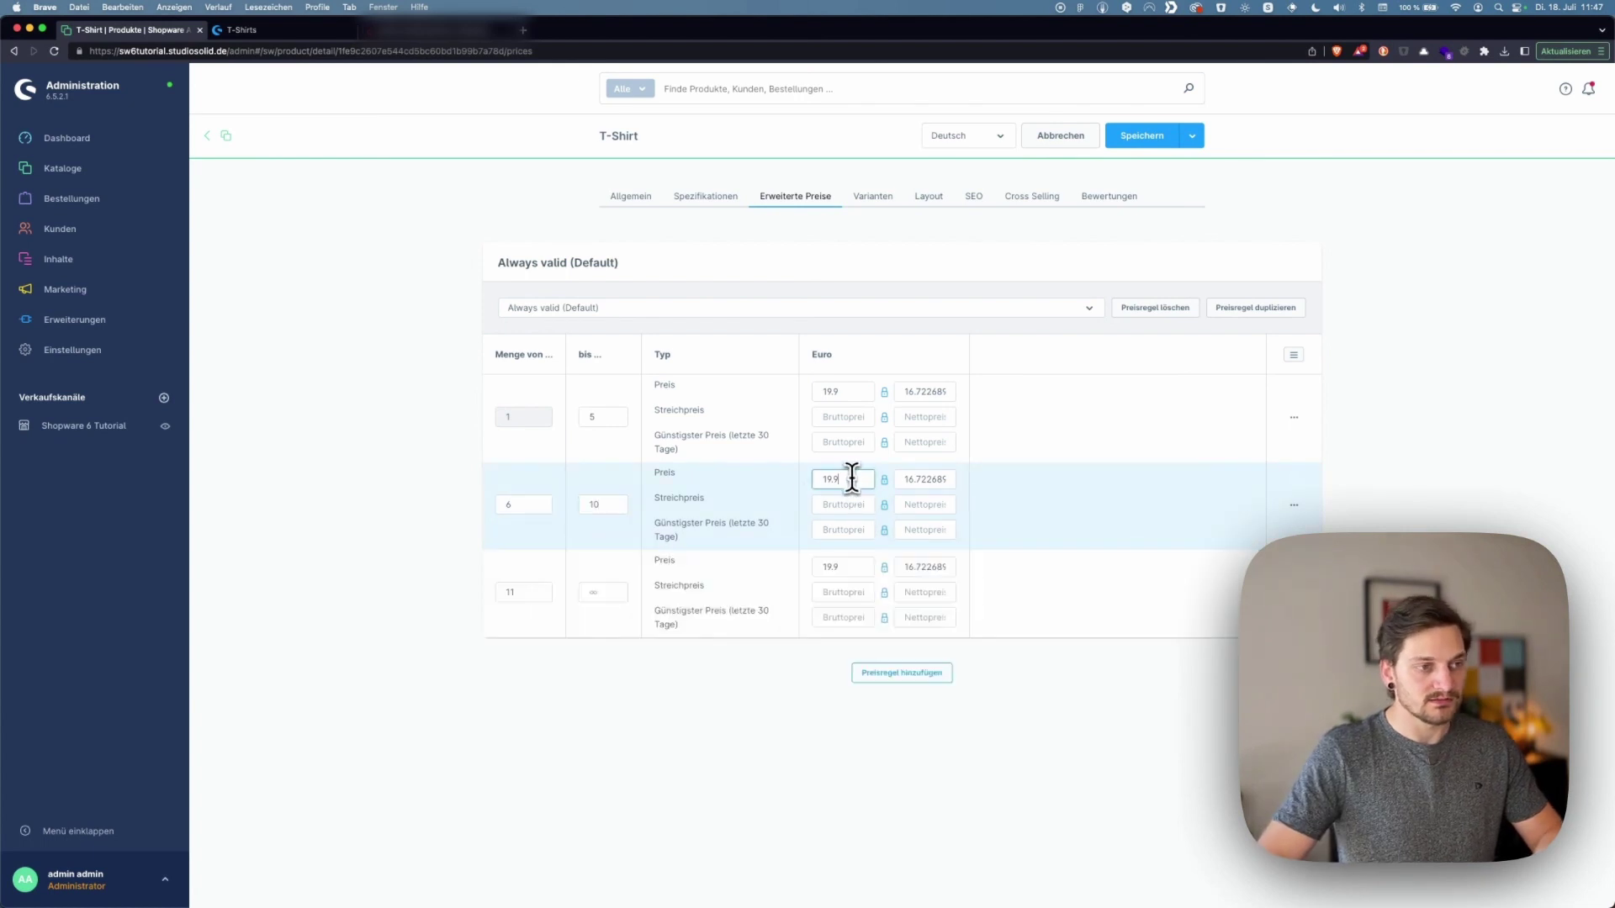
left_click_drag(852, 478, 804, 484)
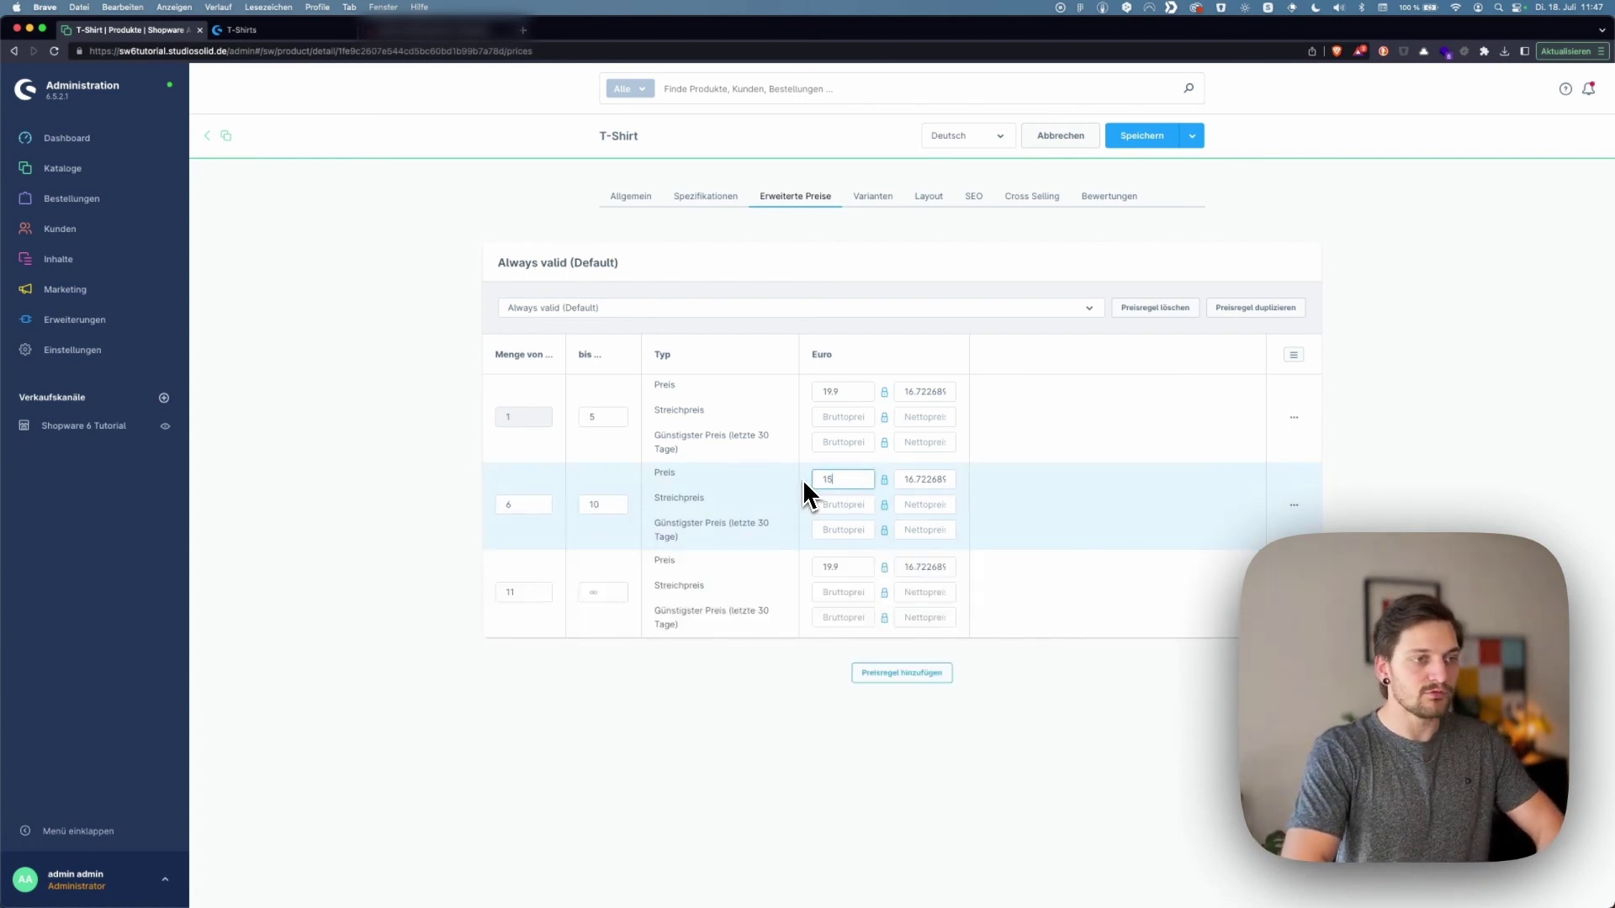
type("15")
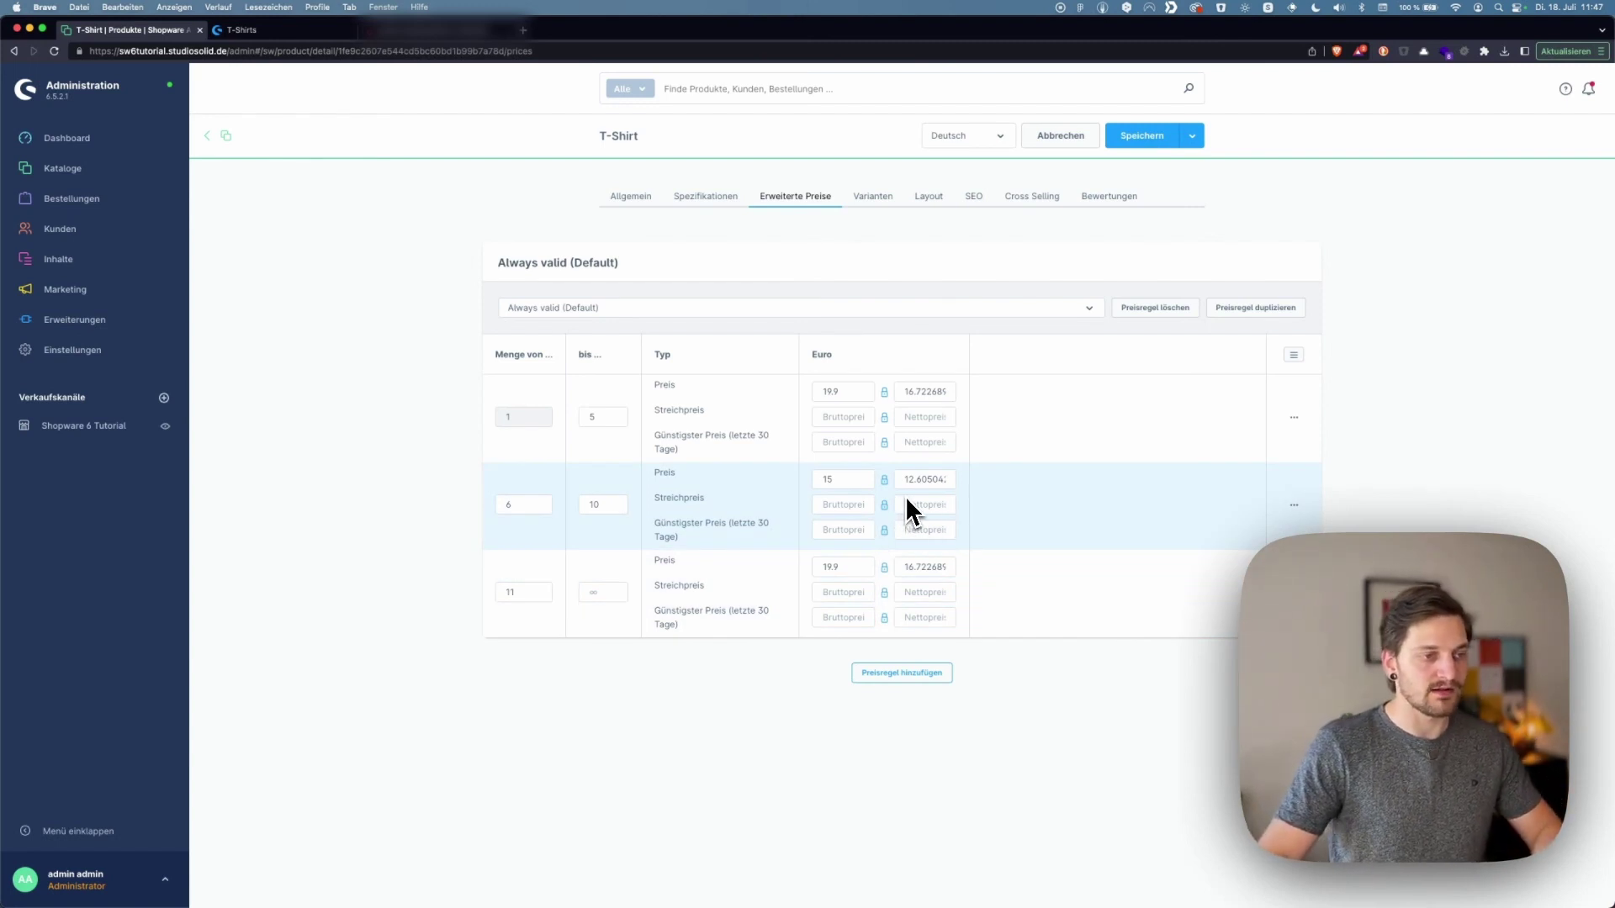
left_click(852, 505)
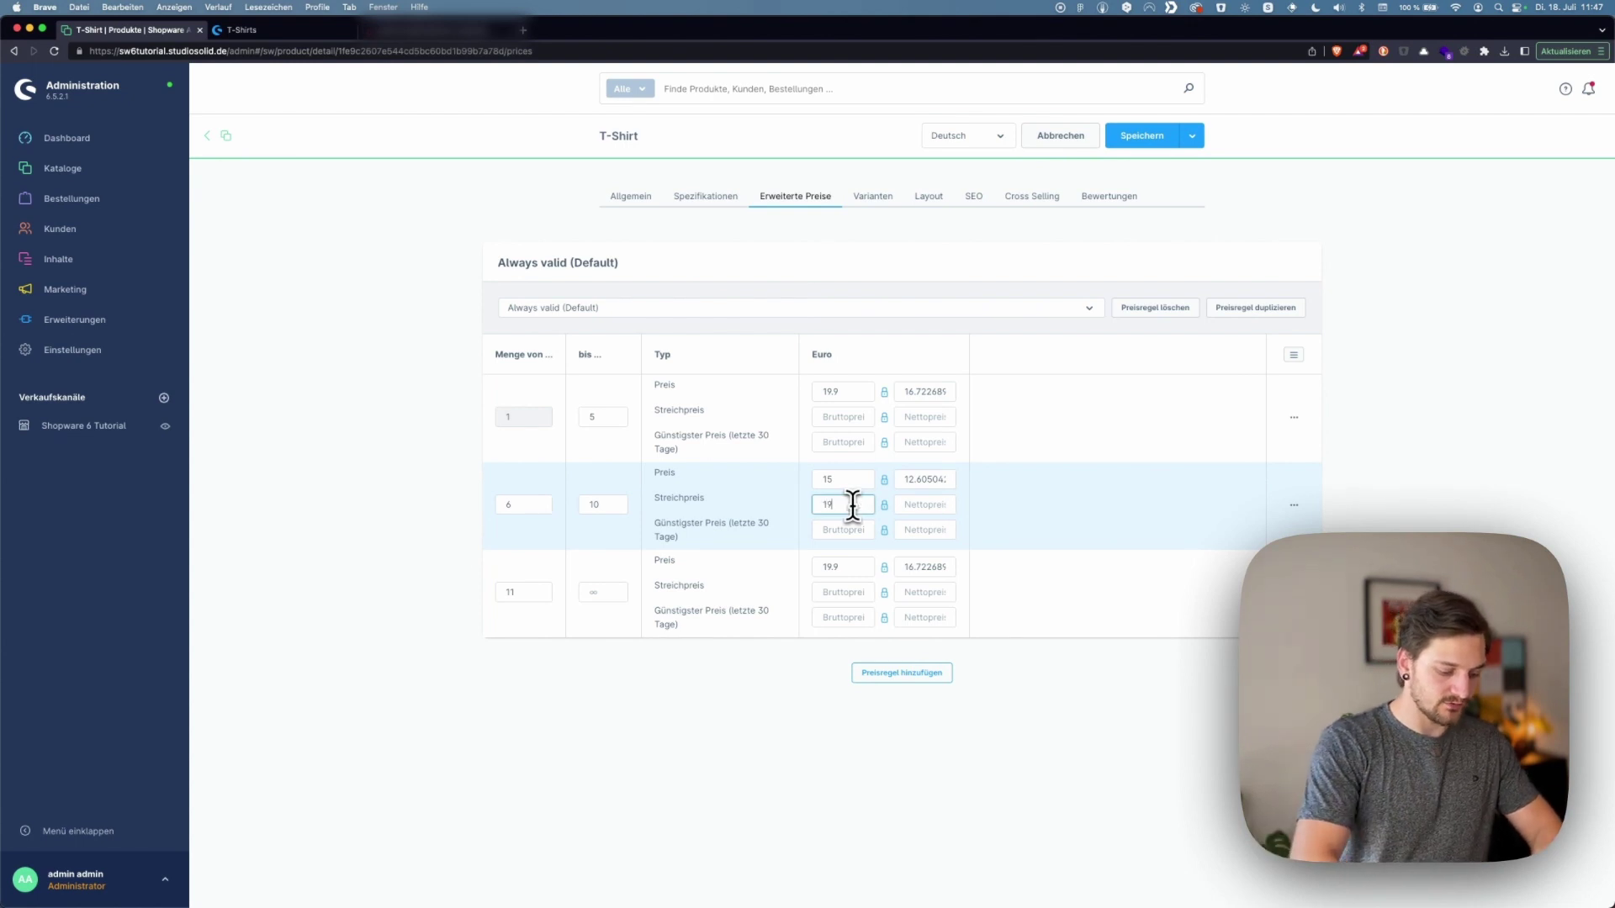
type("199")
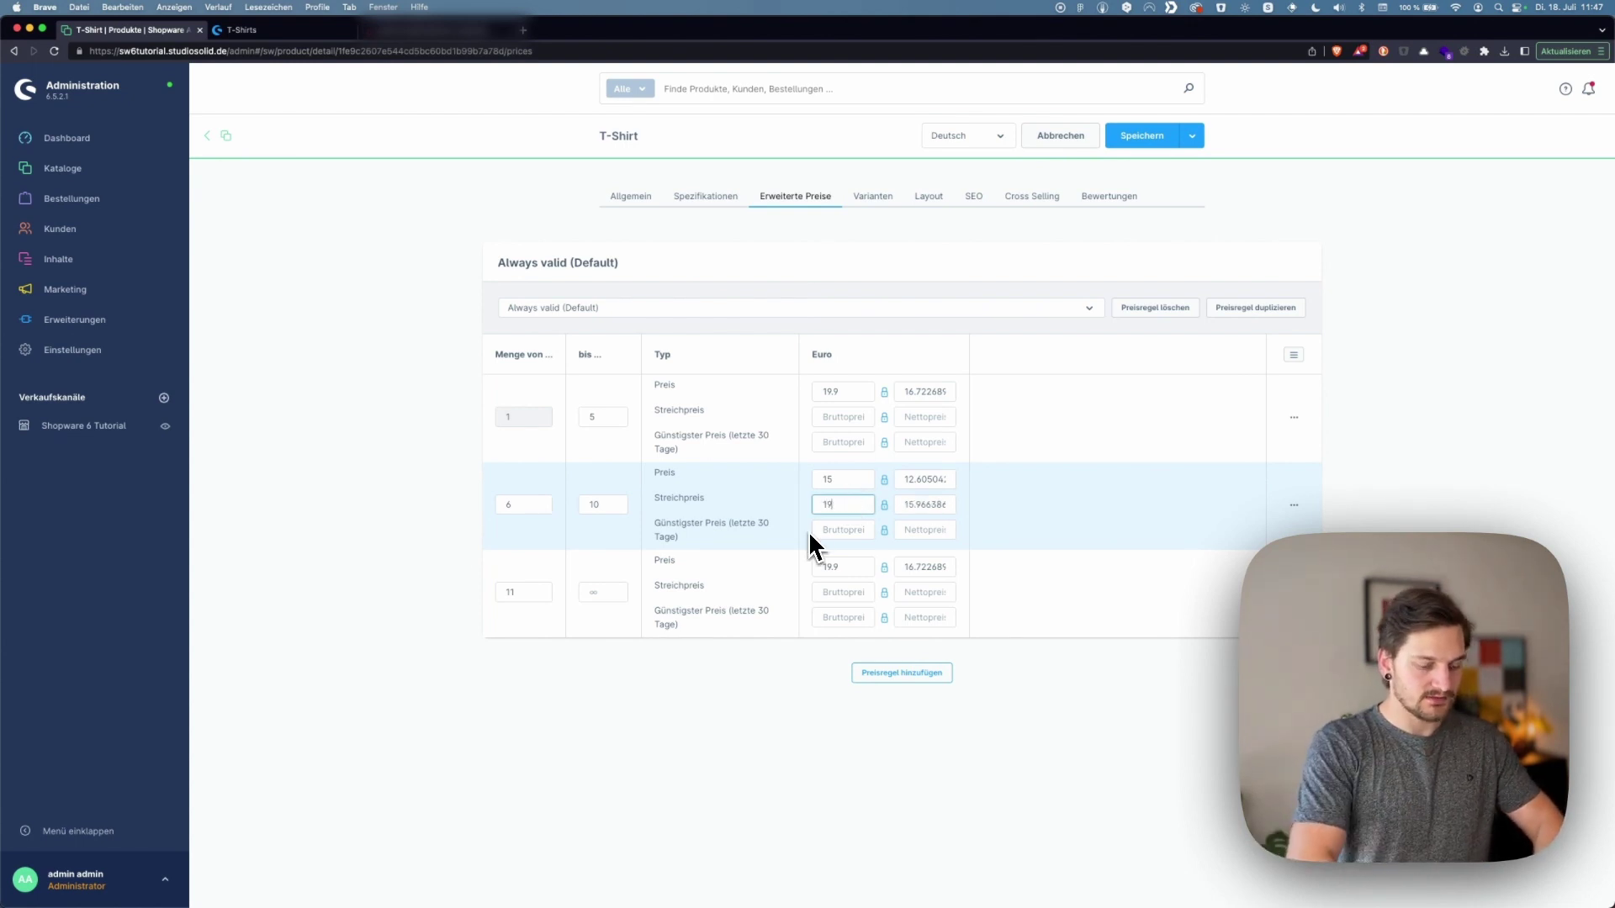
type(".9")
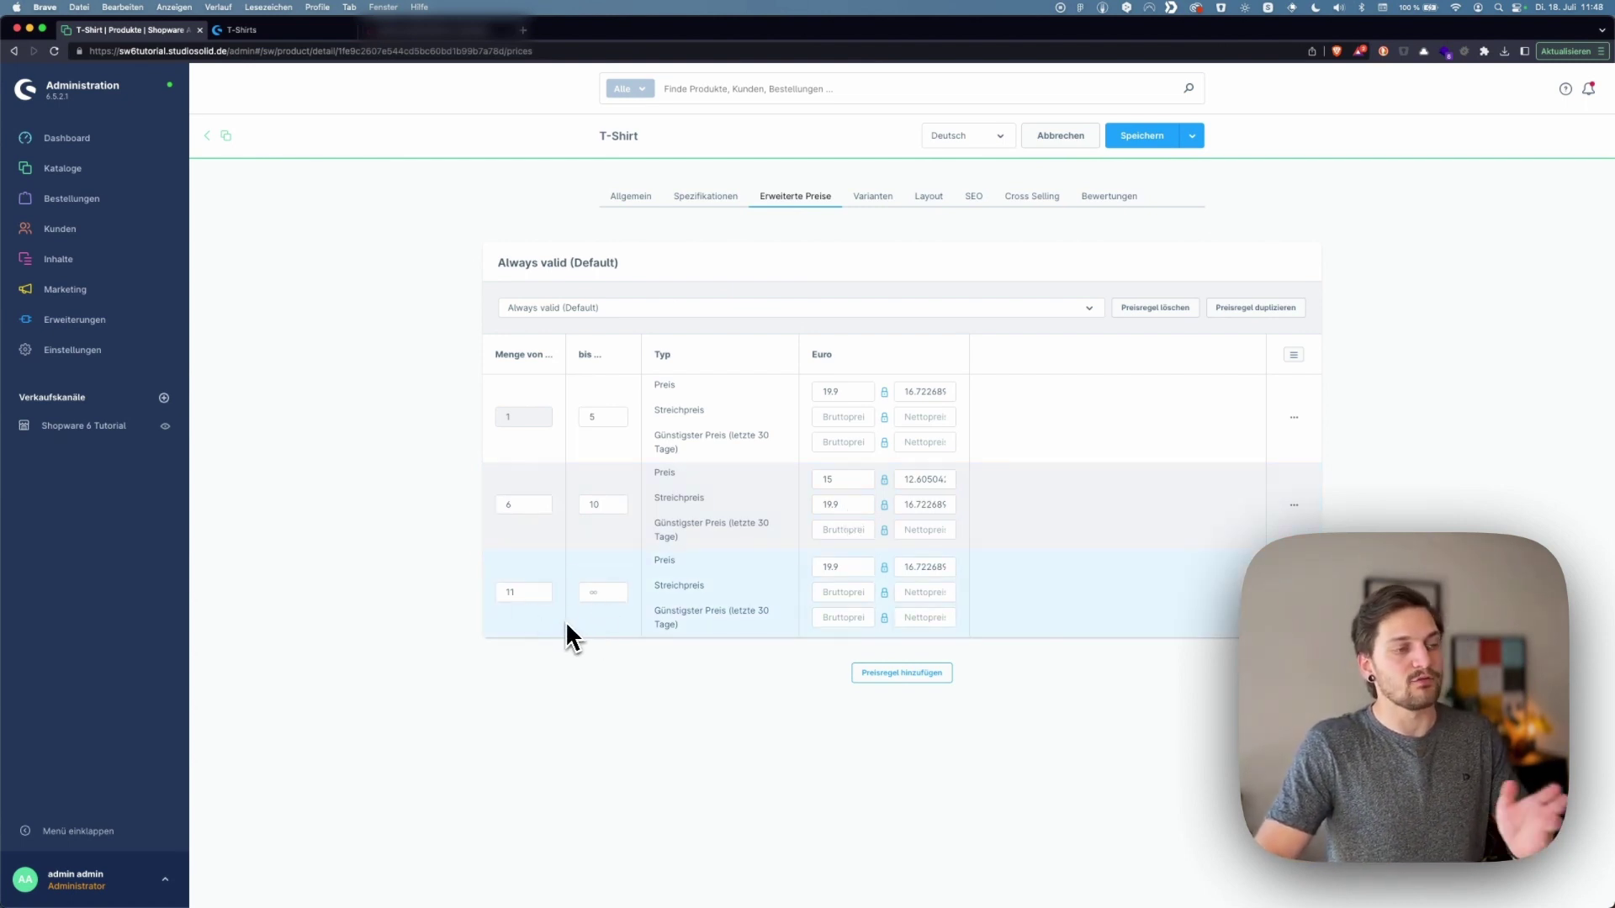
Set the gross price of the tier starting at quantity 11 to 12 euros and save the product
double_click(831, 567)
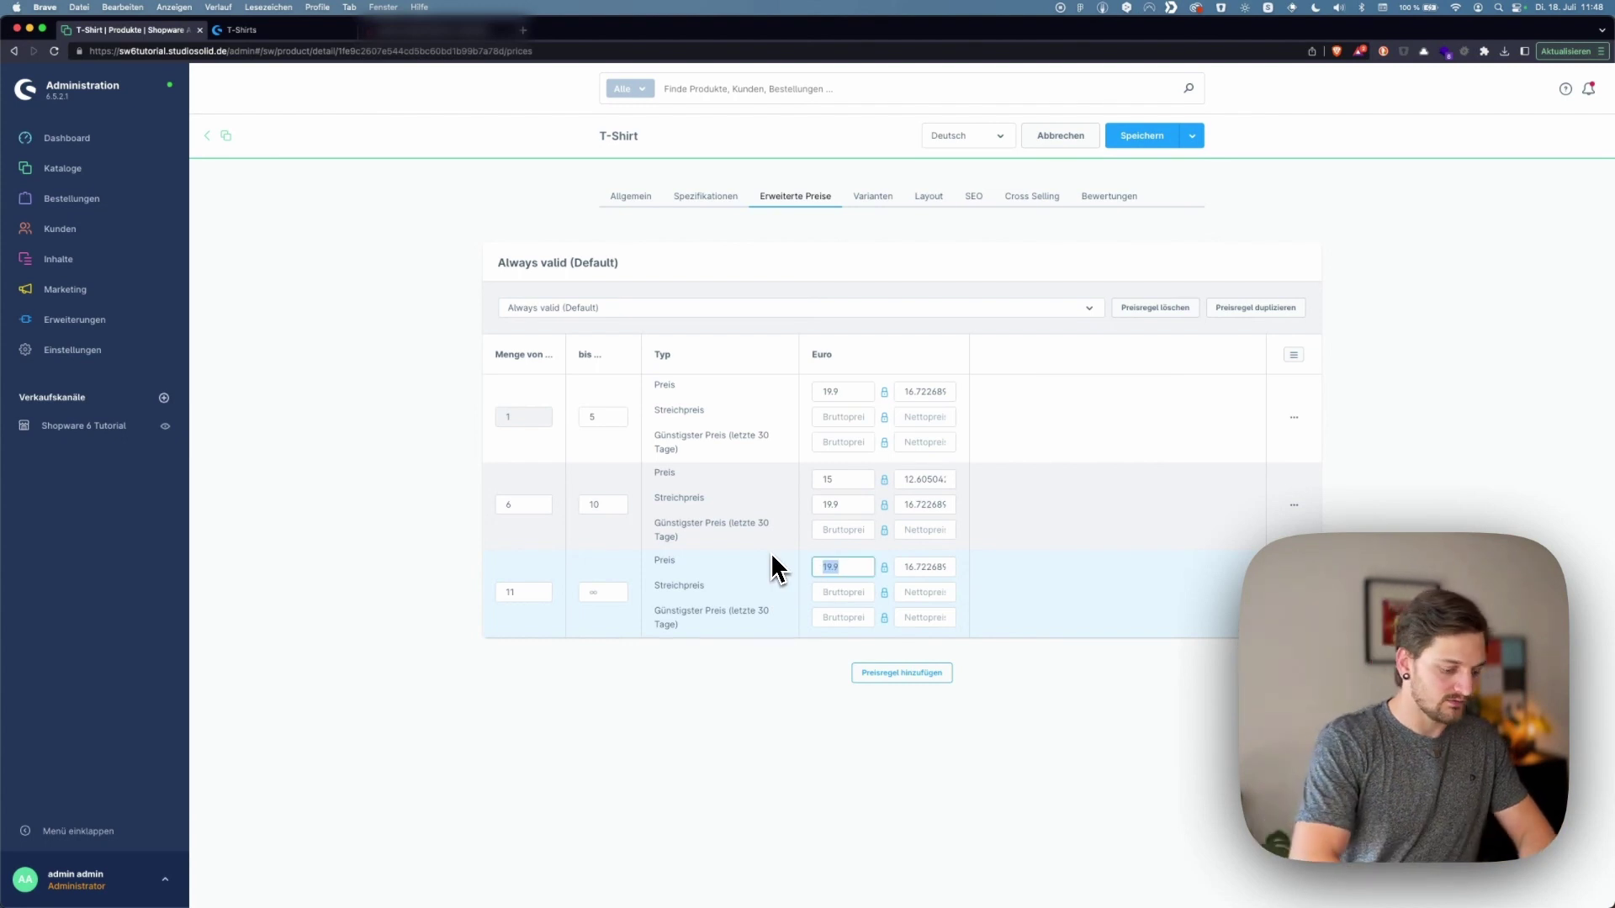
type("12")
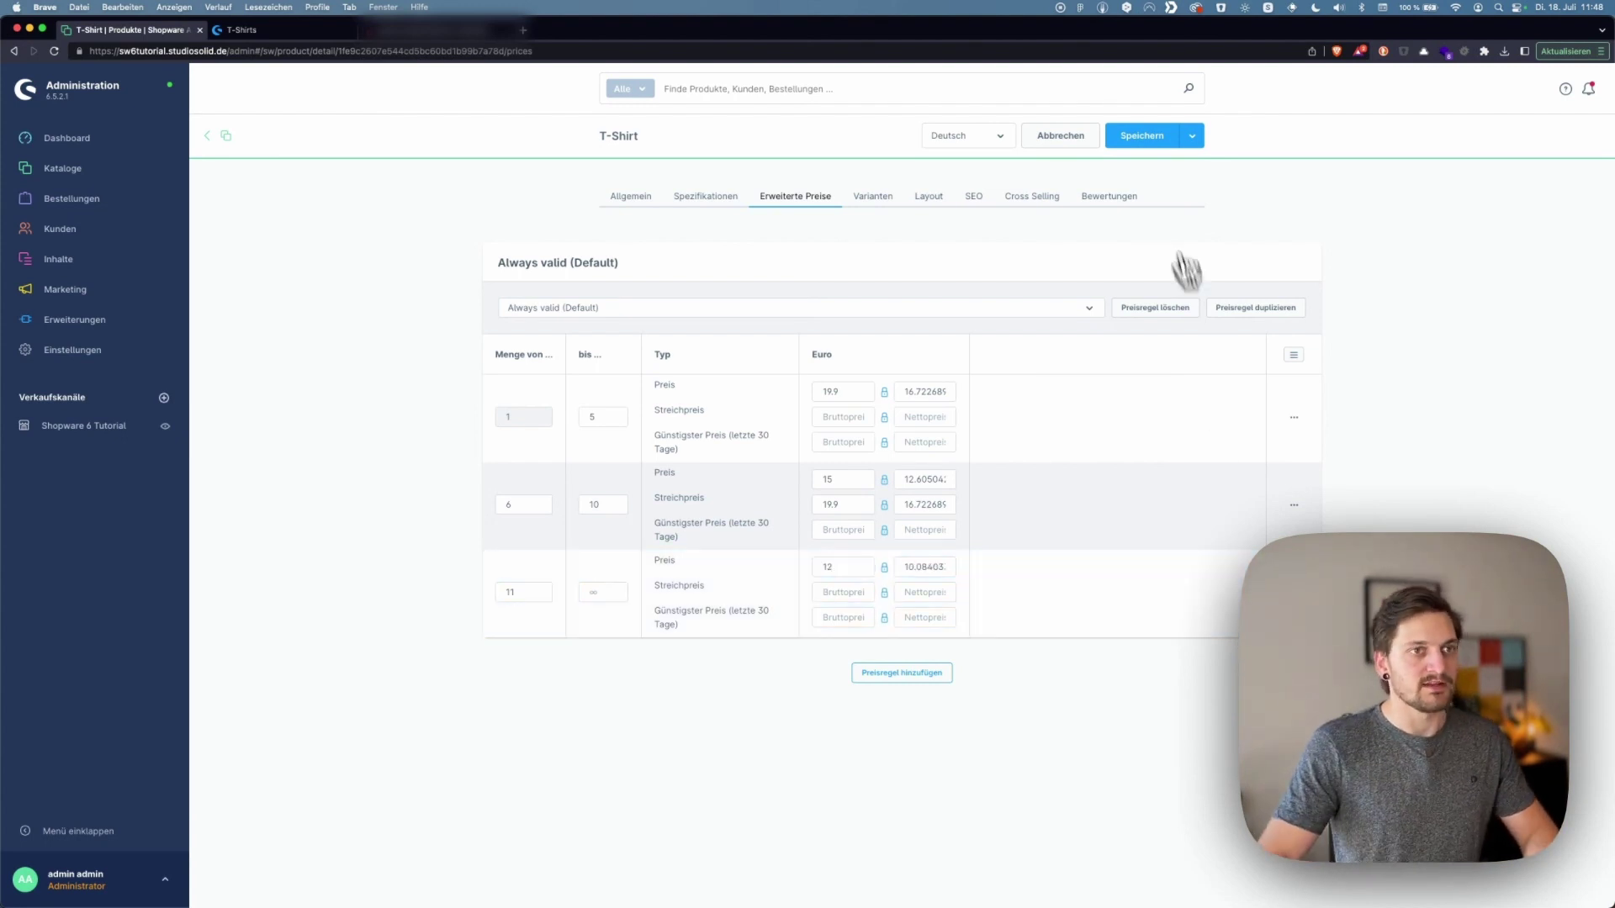
left_click(1132, 138)
Examine the graduated price table and the discounted middle tier on the T-Shirt's storefront detail page
key("ctrl+Tab")
key("super+r")
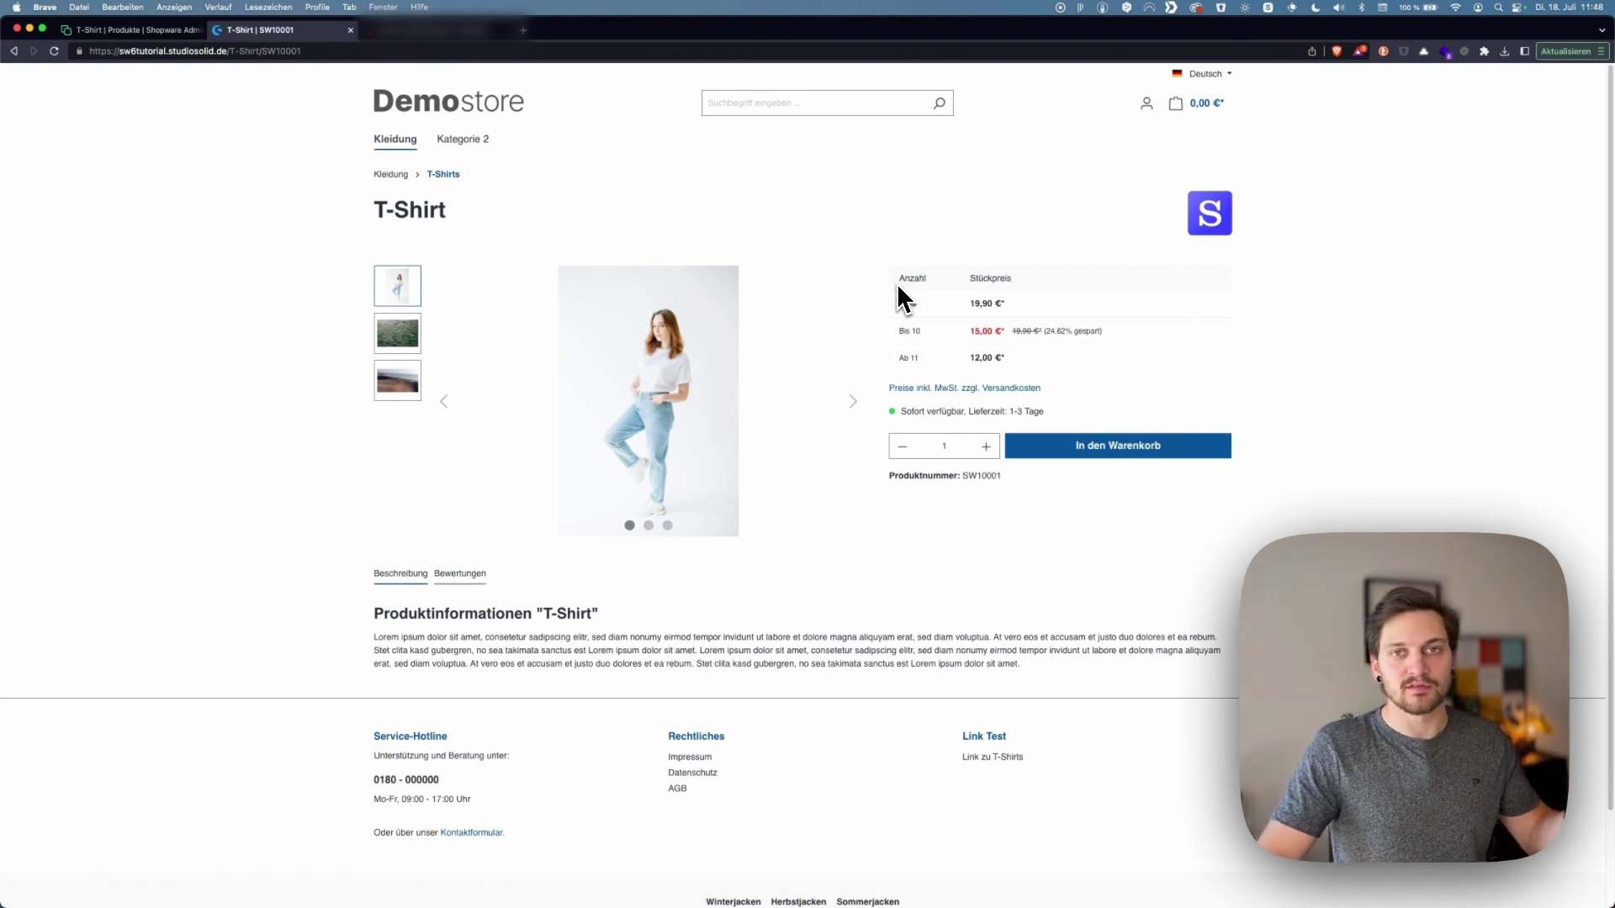
left_click_drag(897, 281, 1082, 361)
left_click(1068, 353)
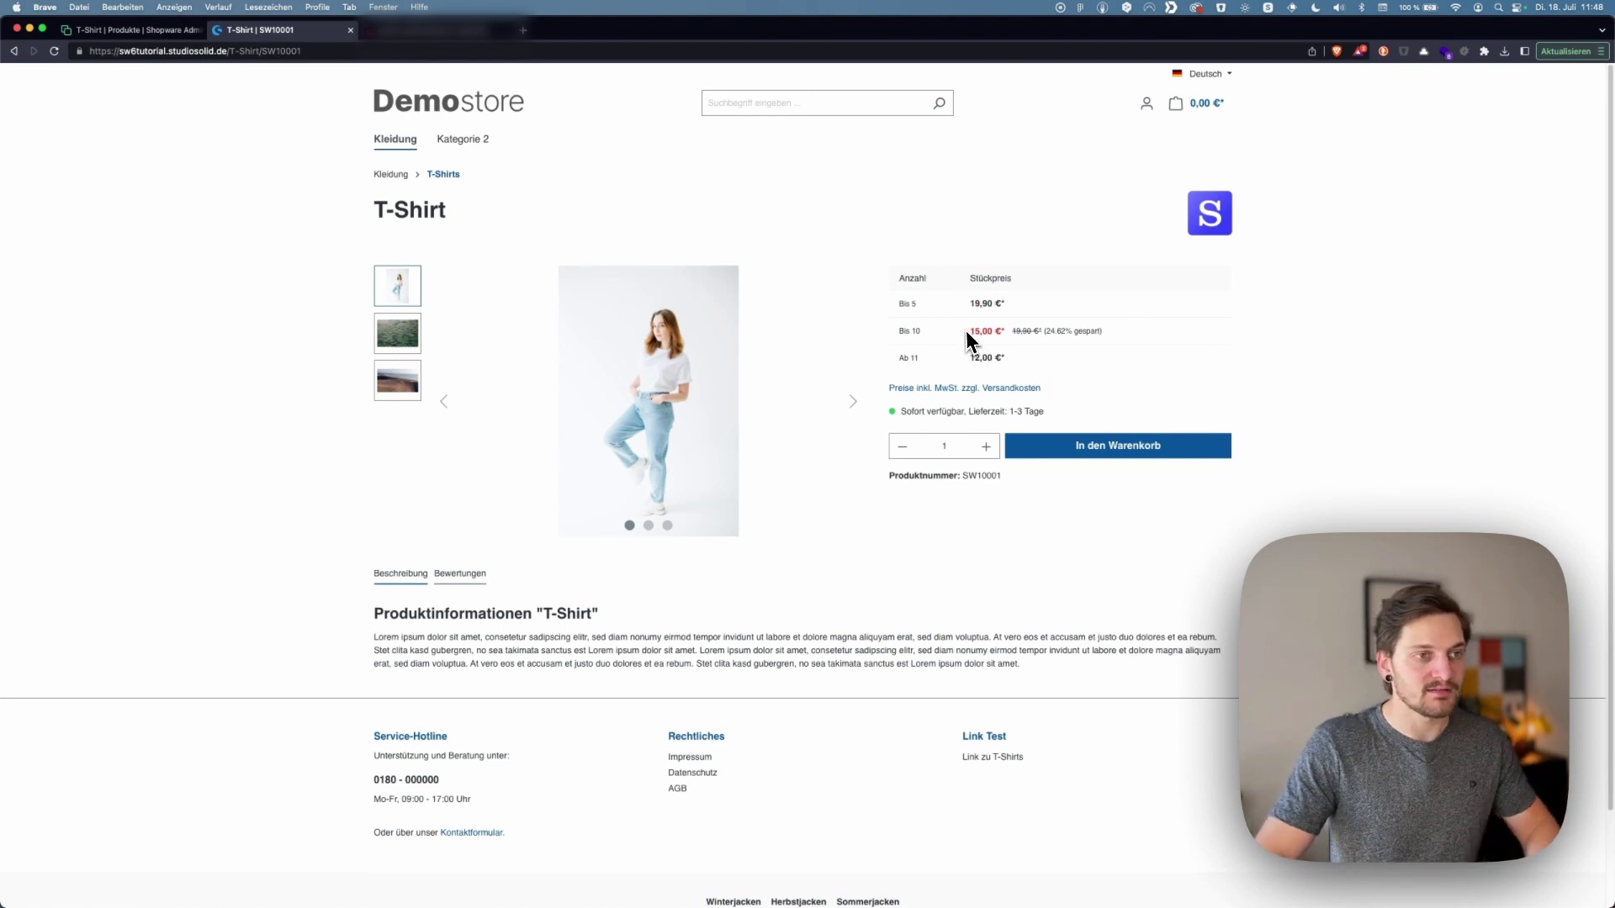
left_click_drag(967, 340, 1104, 332)
left_click(1118, 336)
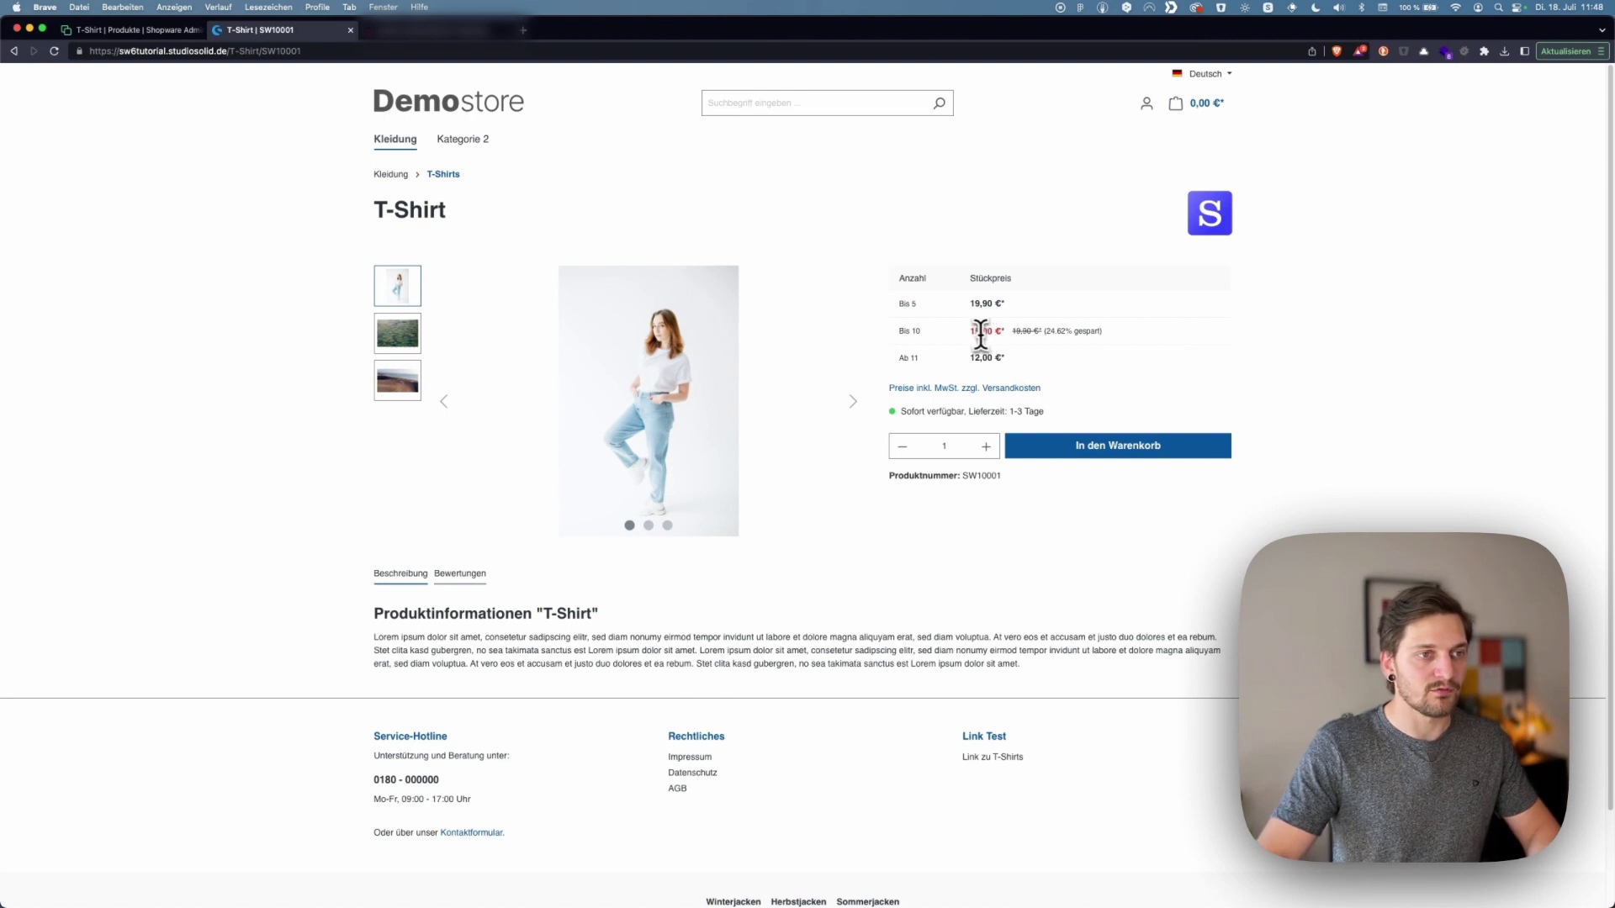
left_click_drag(966, 331, 1113, 335)
left_click(1115, 340)
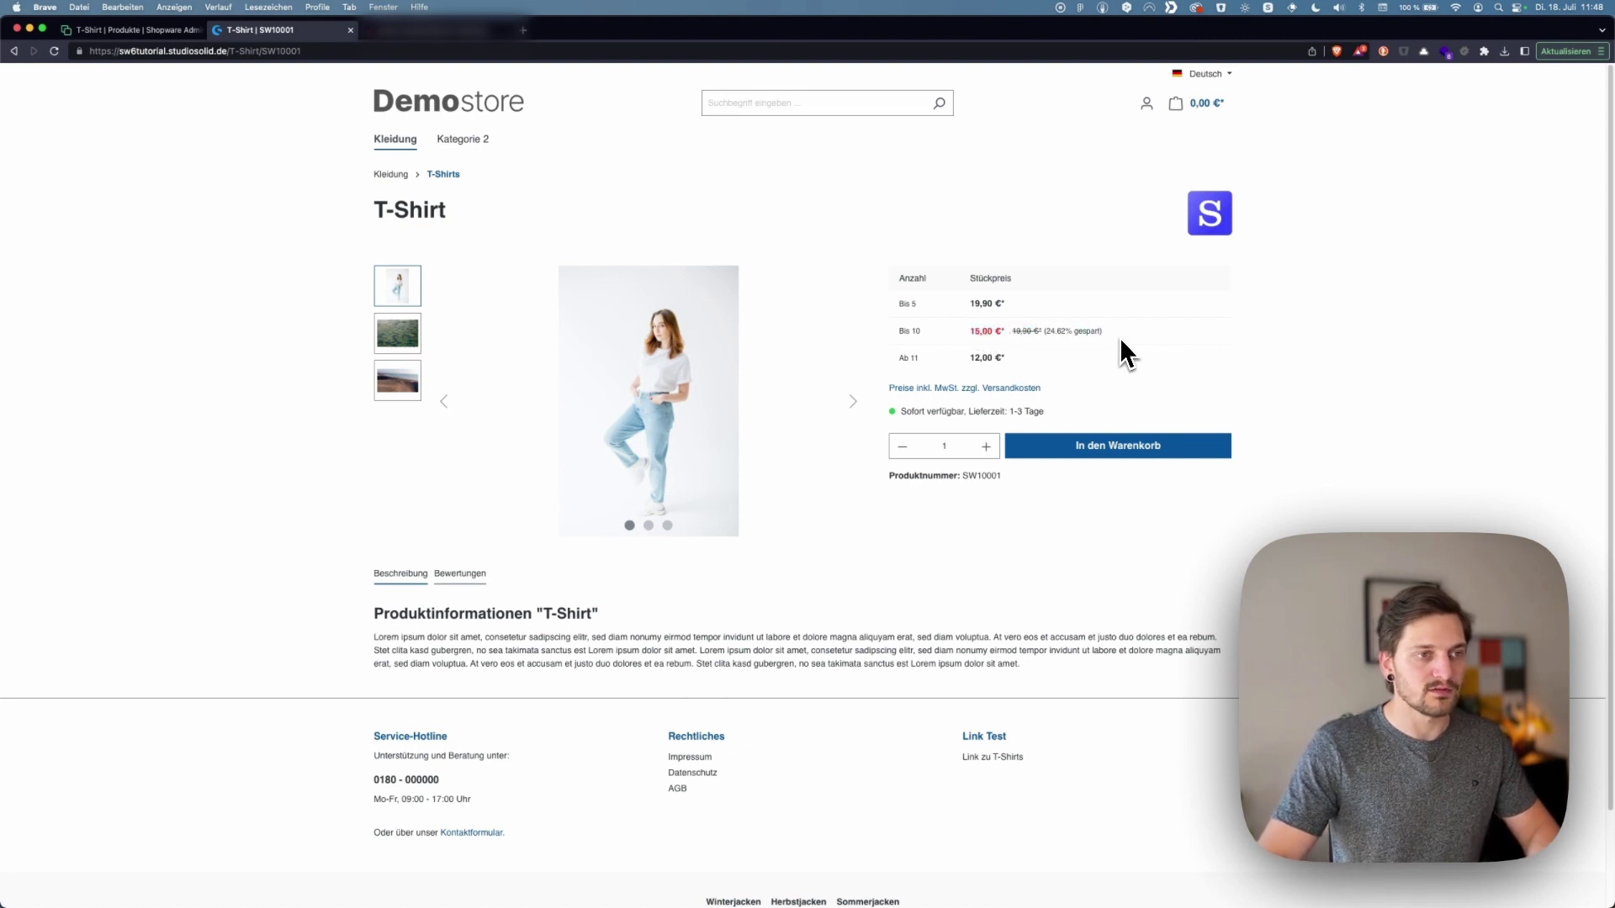
Add 10 T-Shirts to the storefront cart from the detail page
left_click(986, 447)
left_click(985, 446)
left_click(986, 446)
left_click(986, 447)
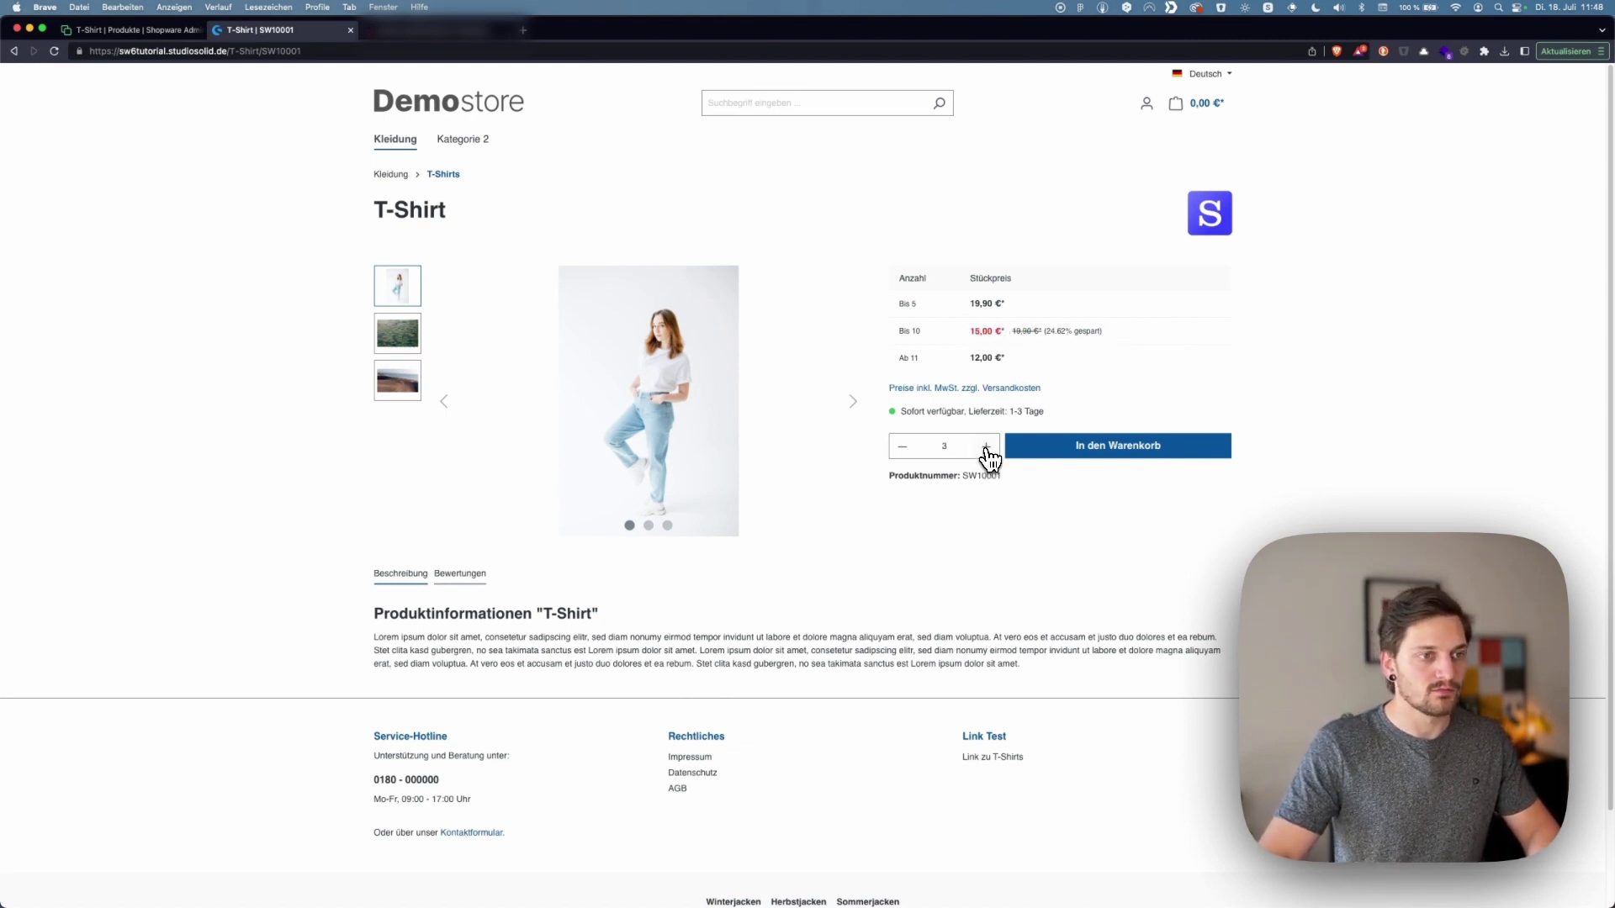
left_click(985, 446)
left_click(986, 447)
left_click(986, 446)
left_click(986, 447)
left_click(985, 447)
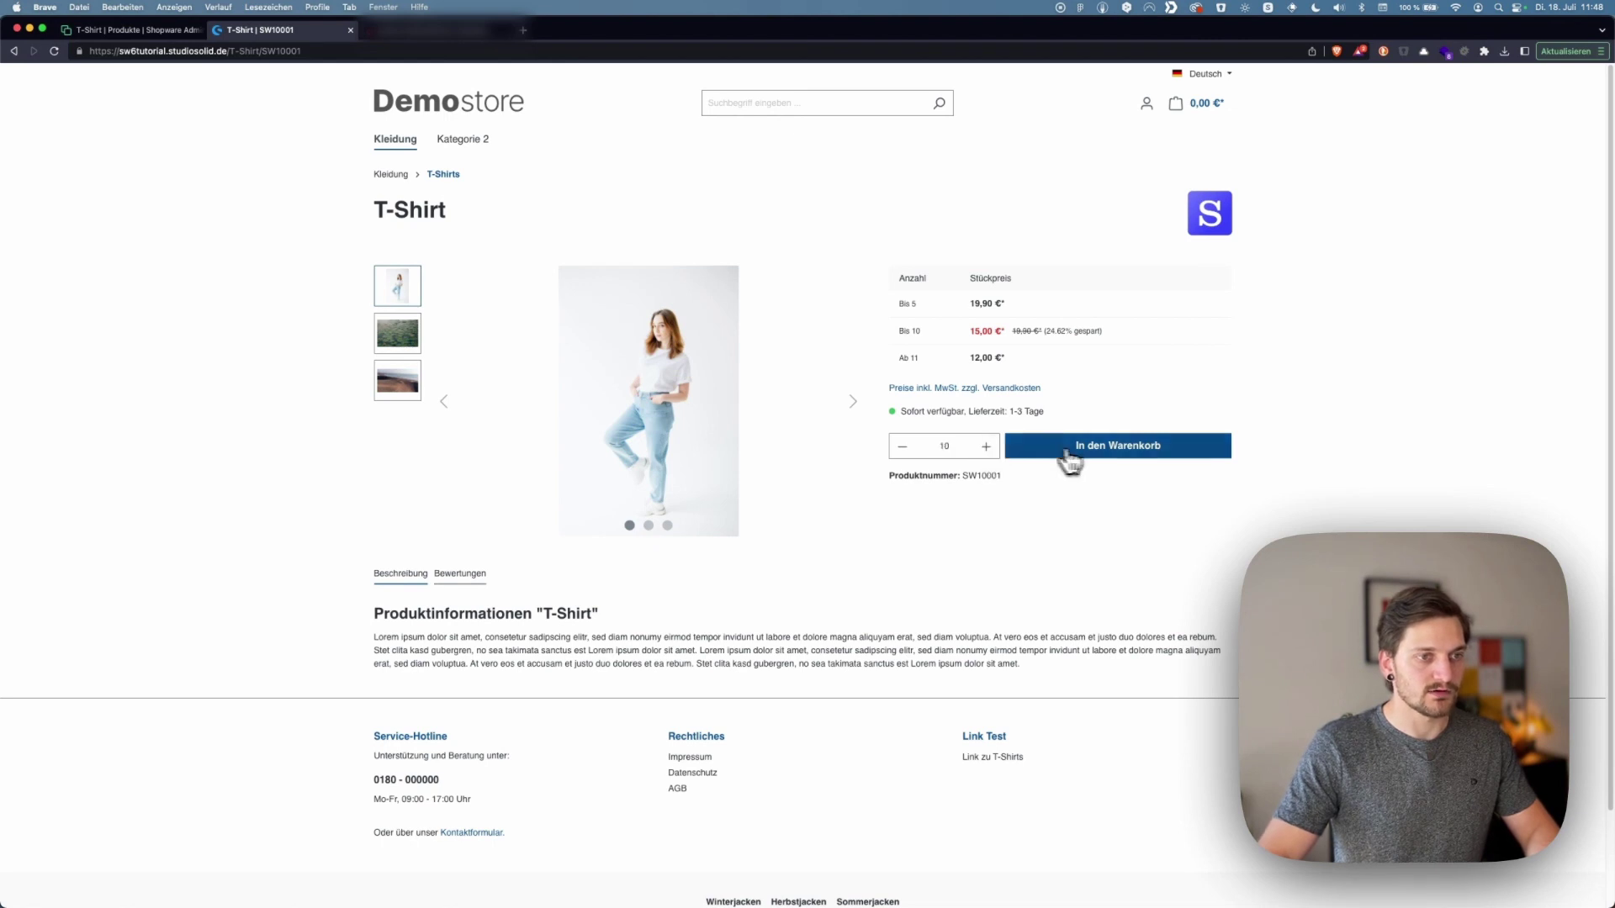
left_click(1067, 453)
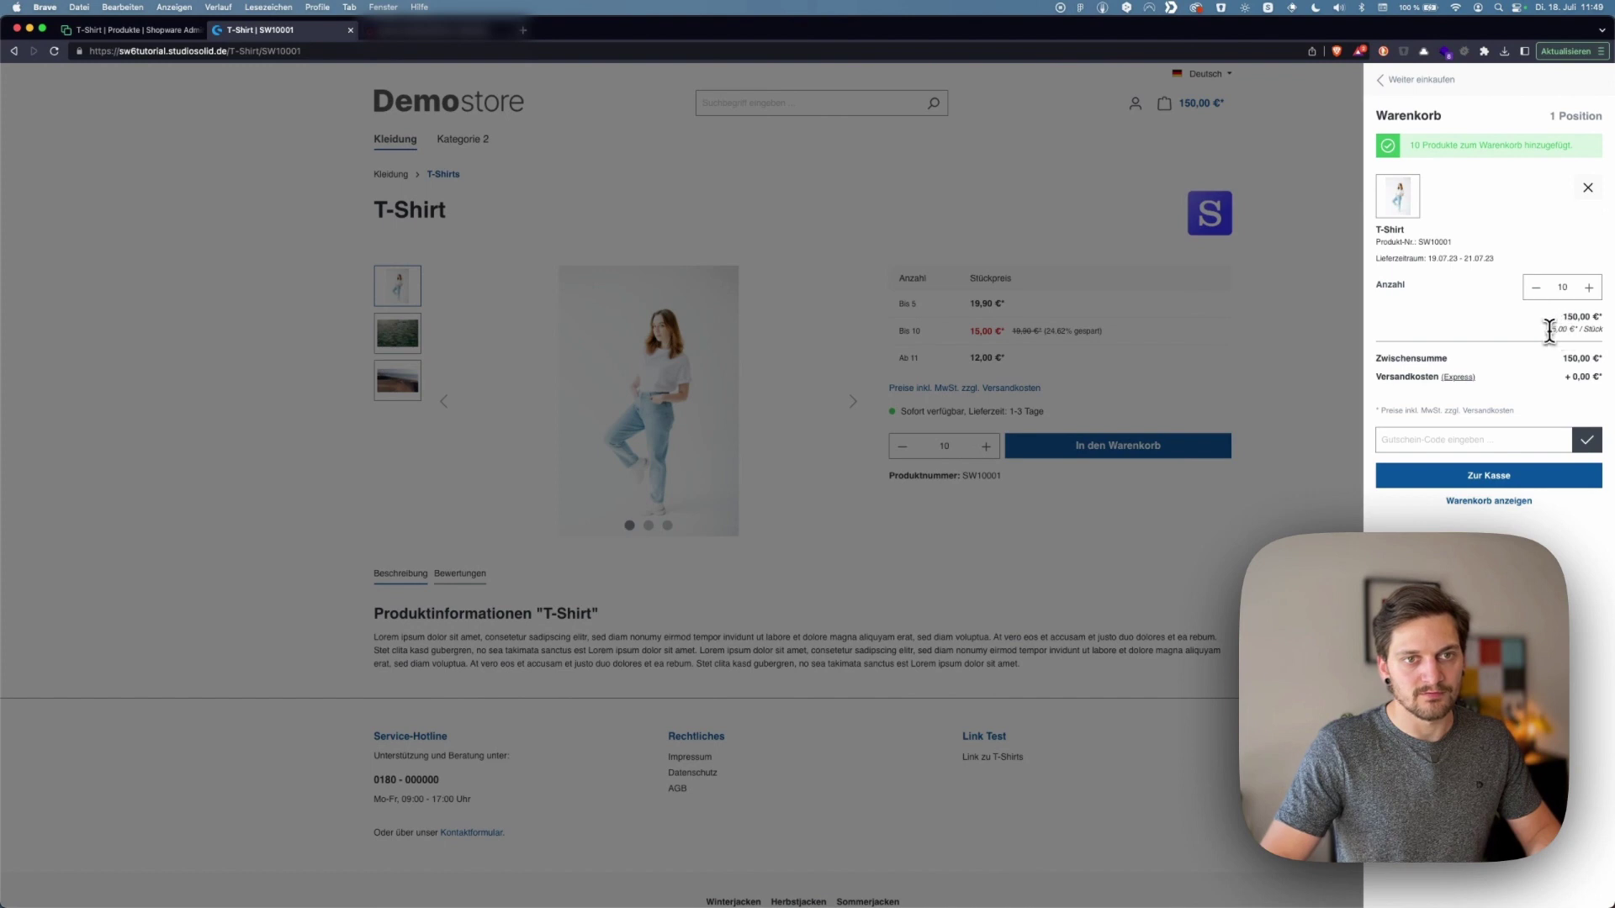
Remove the T-Shirt from the storefront cart and close the cart
left_click(1588, 187)
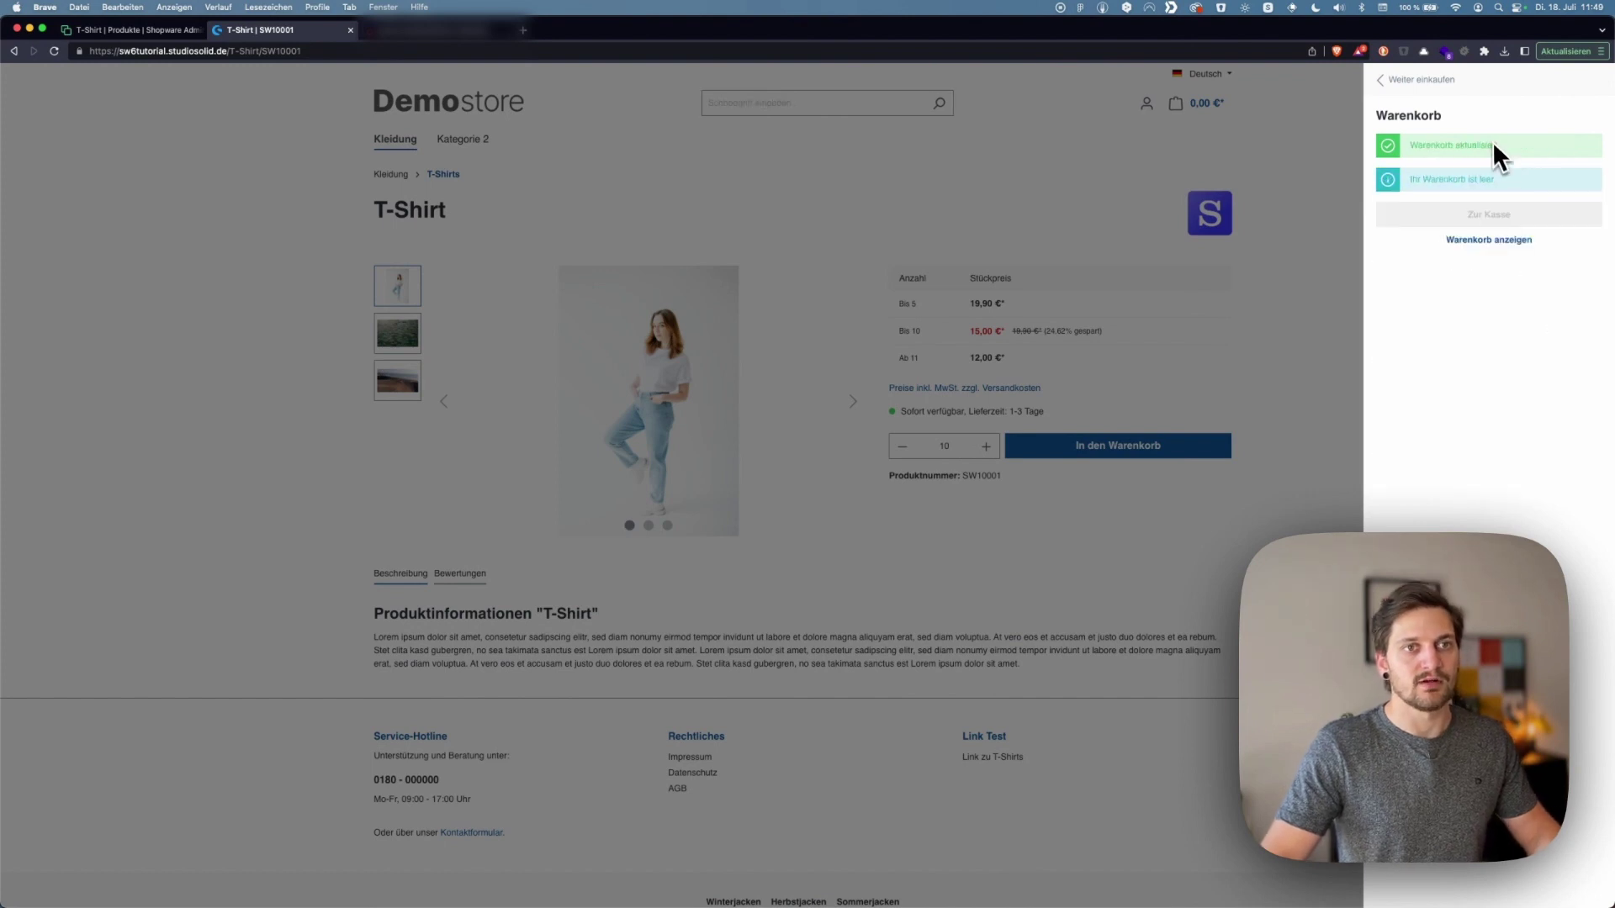
left_click(1477, 84)
Review the available price rules in the T-Shirt's advanced prices and delete the "Always valid (Default)" price rule
key("ctrl+shift+Tab")
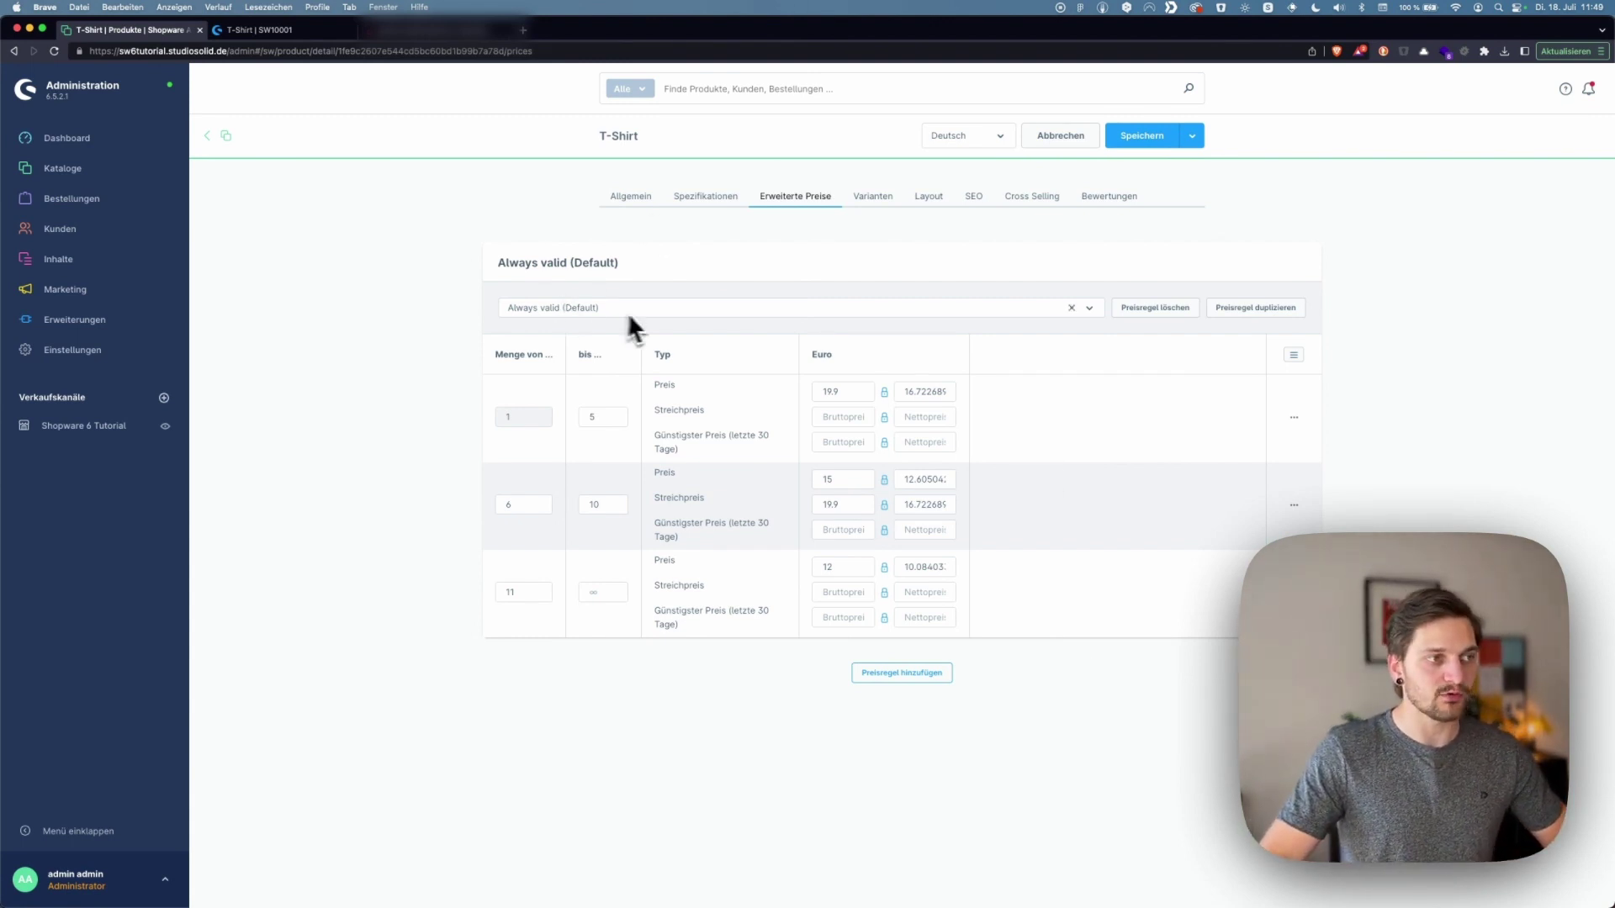
left_click(1090, 309)
scroll(783, 414, "down", 3)
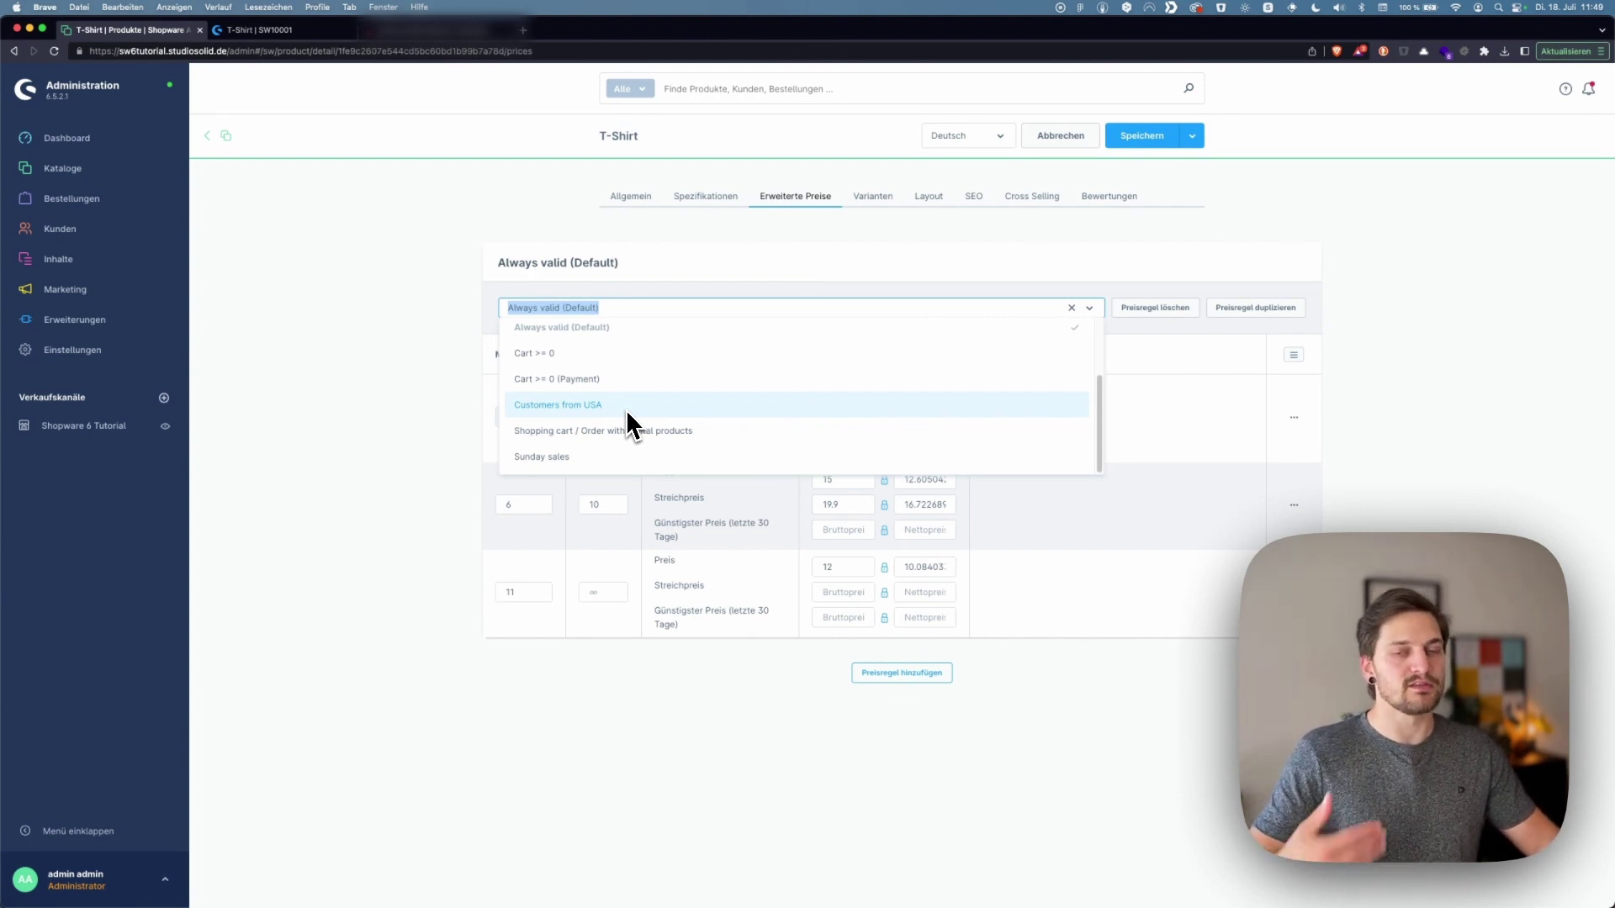
left_click(767, 276)
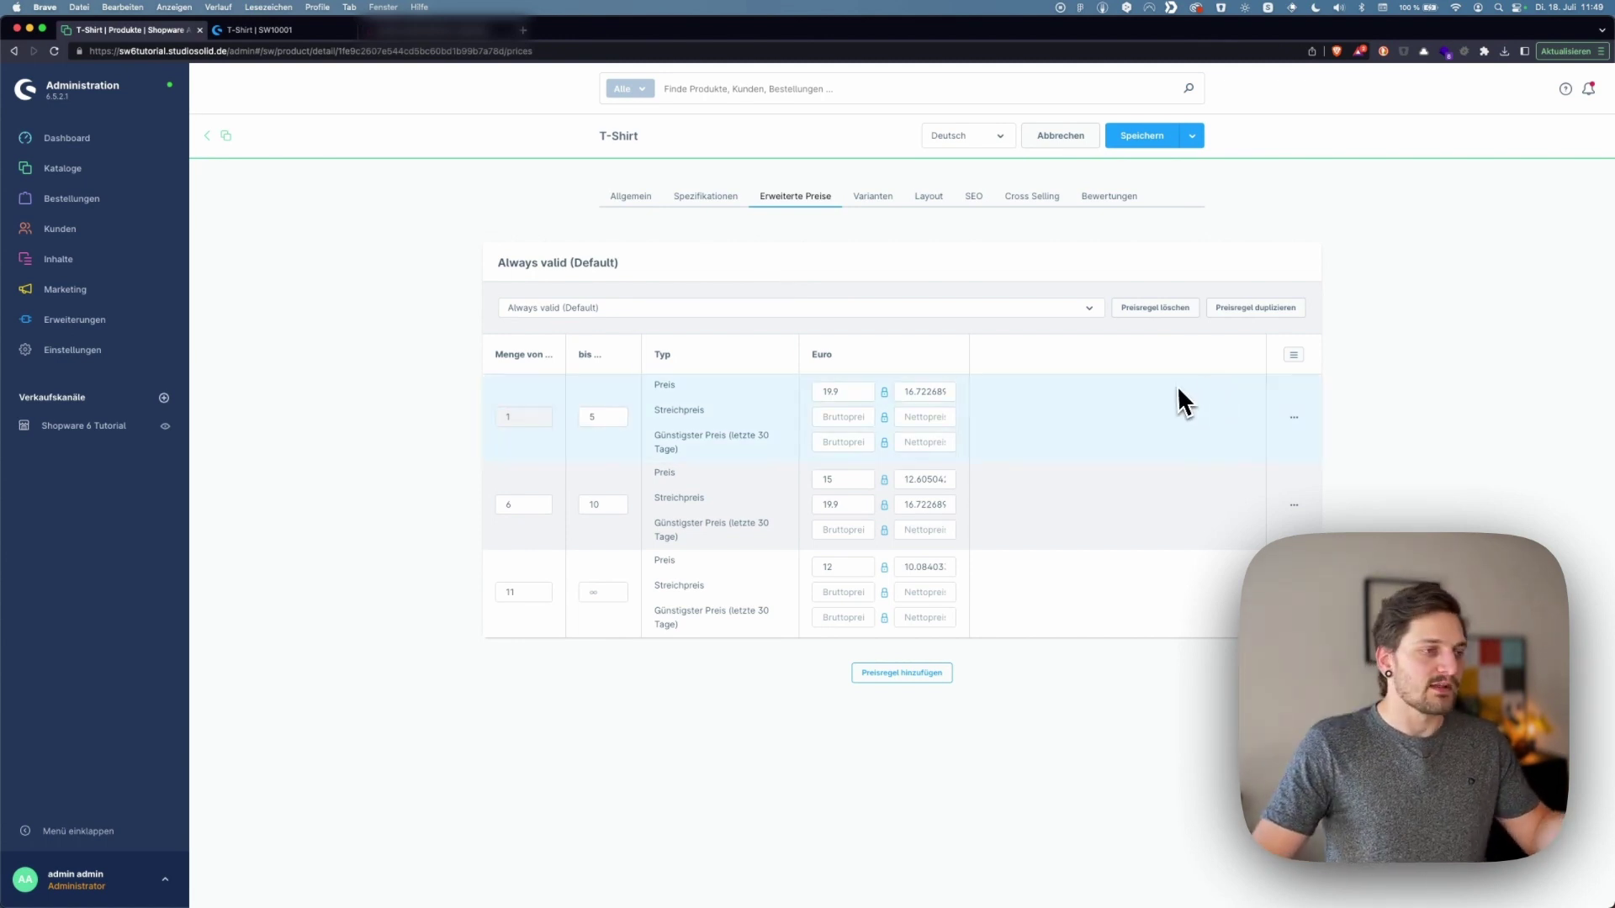
left_click(1165, 311)
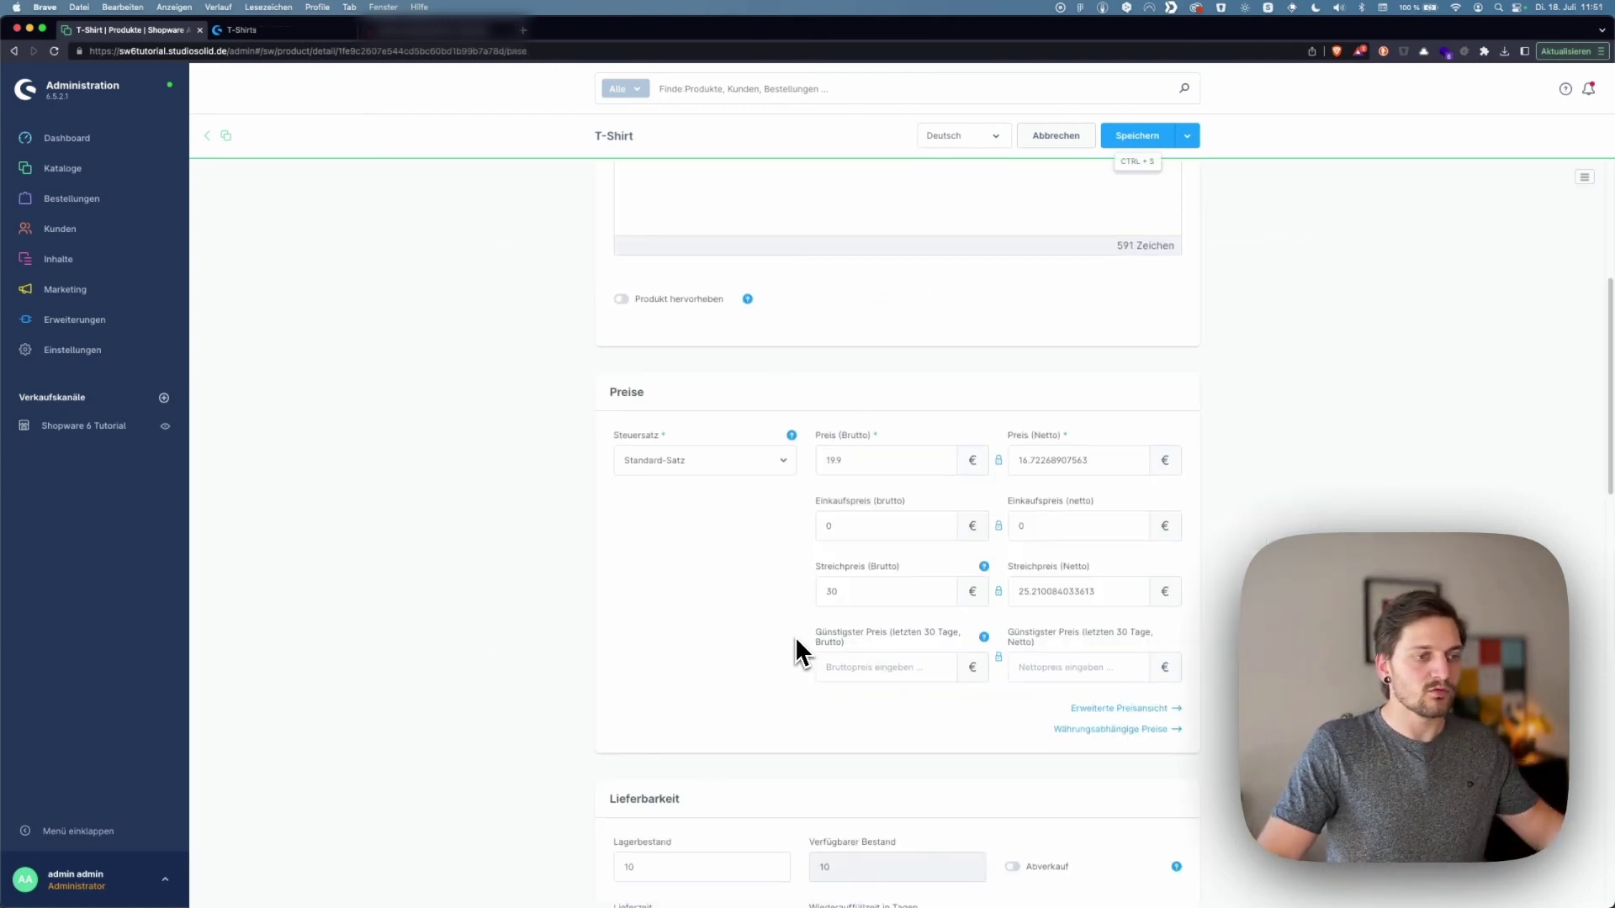
Set the T-Shirt's gross lowest price of the last 30 days (Günstigster Preis) to 25 euros and save the product
scroll(795, 636, "down", 1)
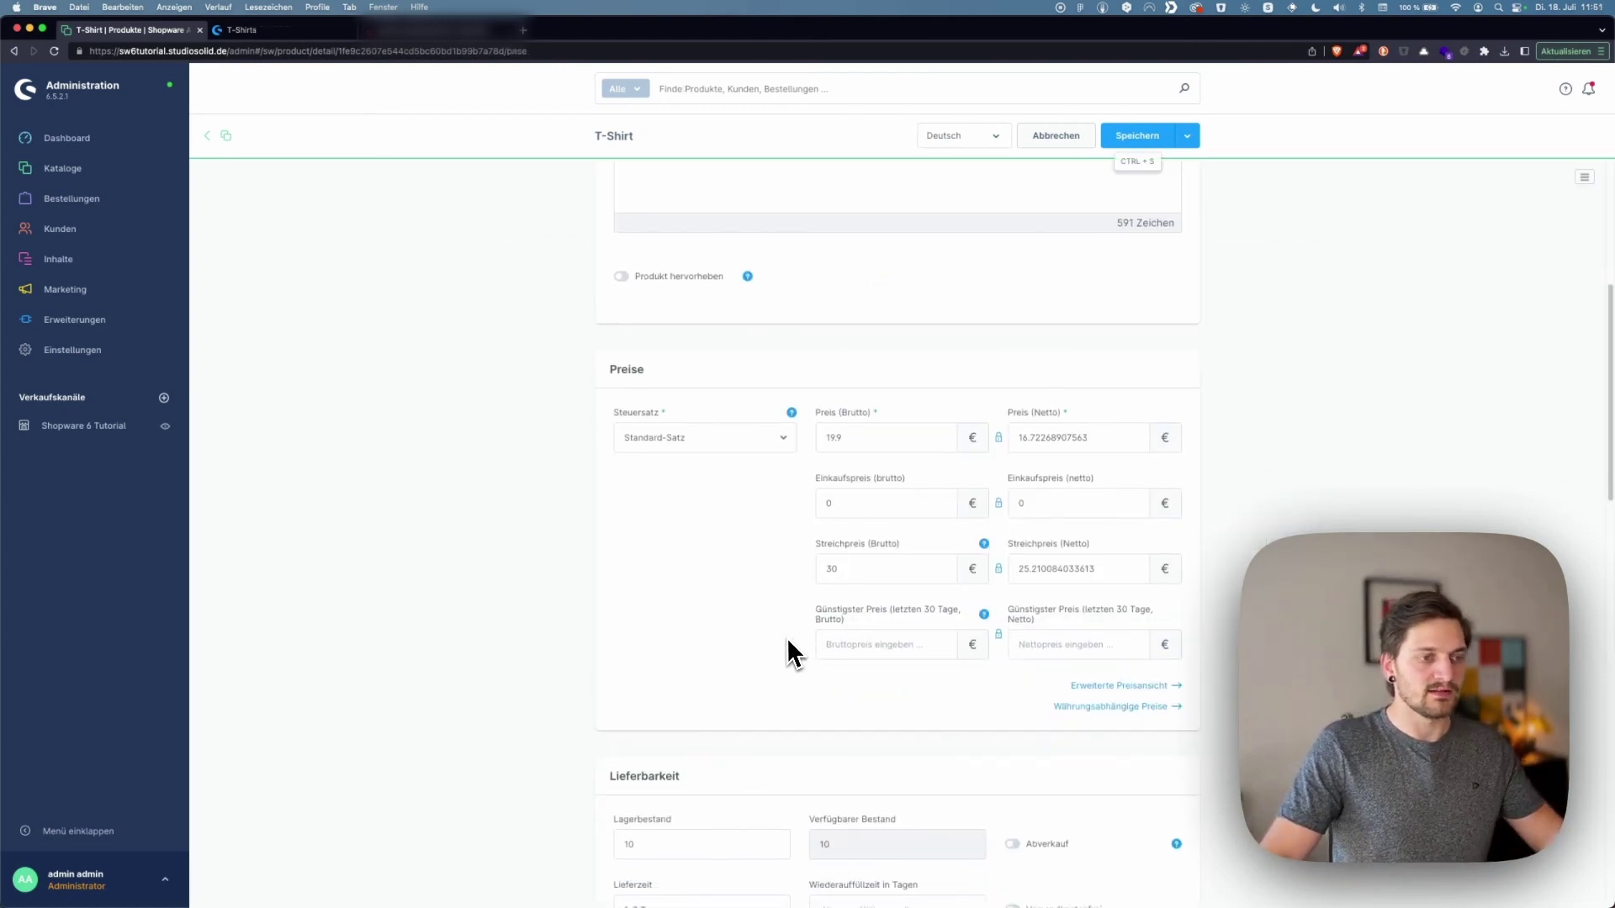
scroll(788, 638, "down", 1)
left_click(855, 620)
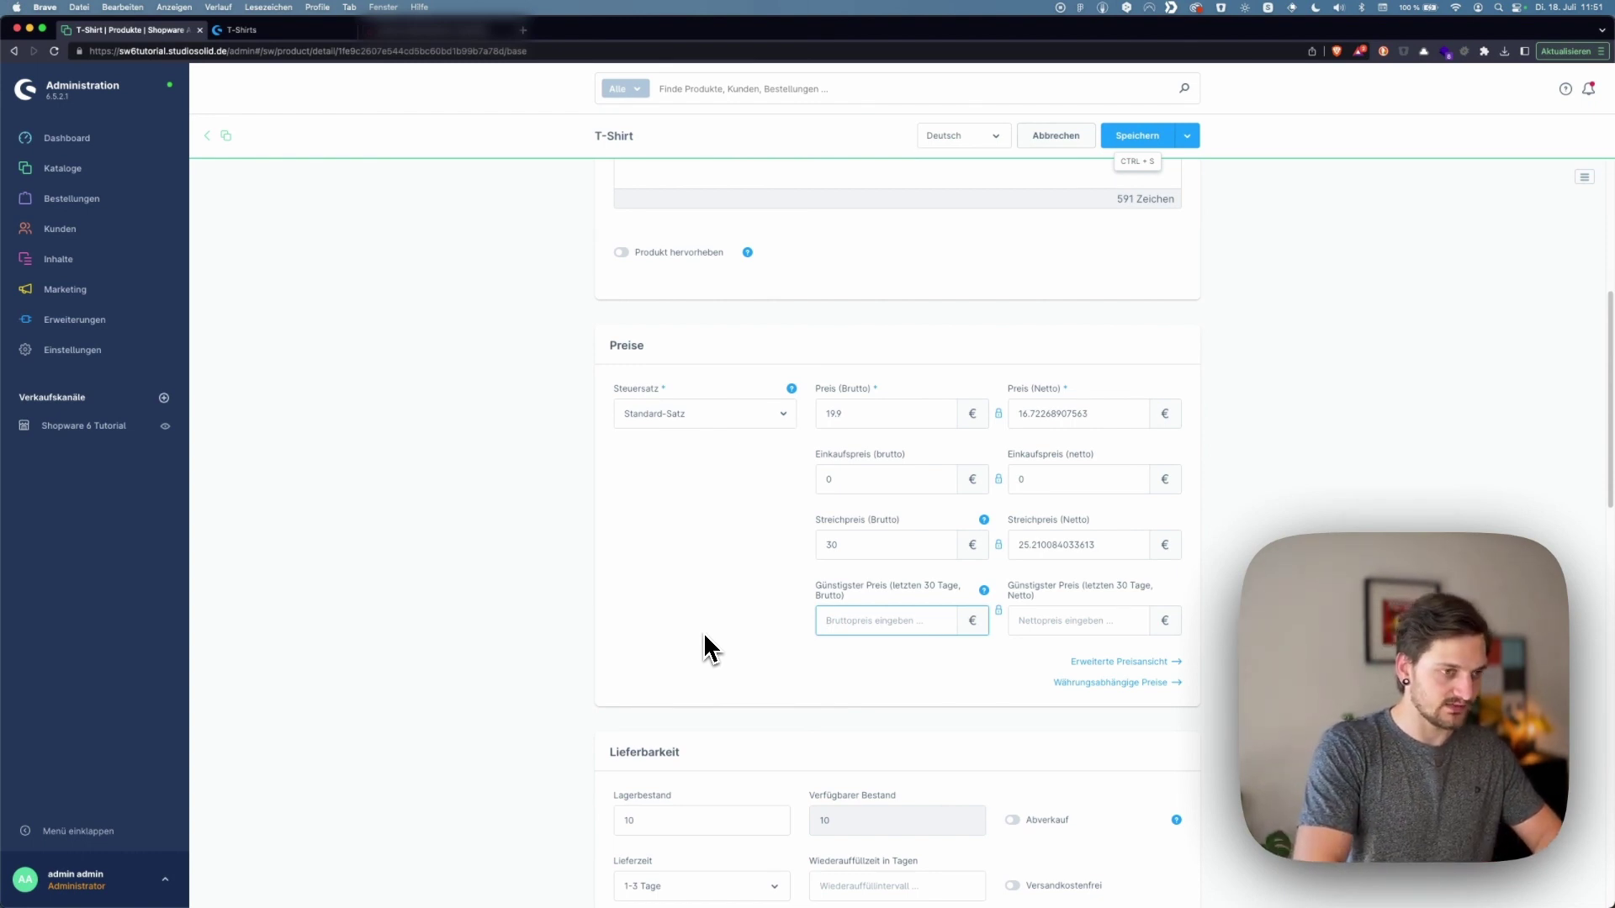
type("25")
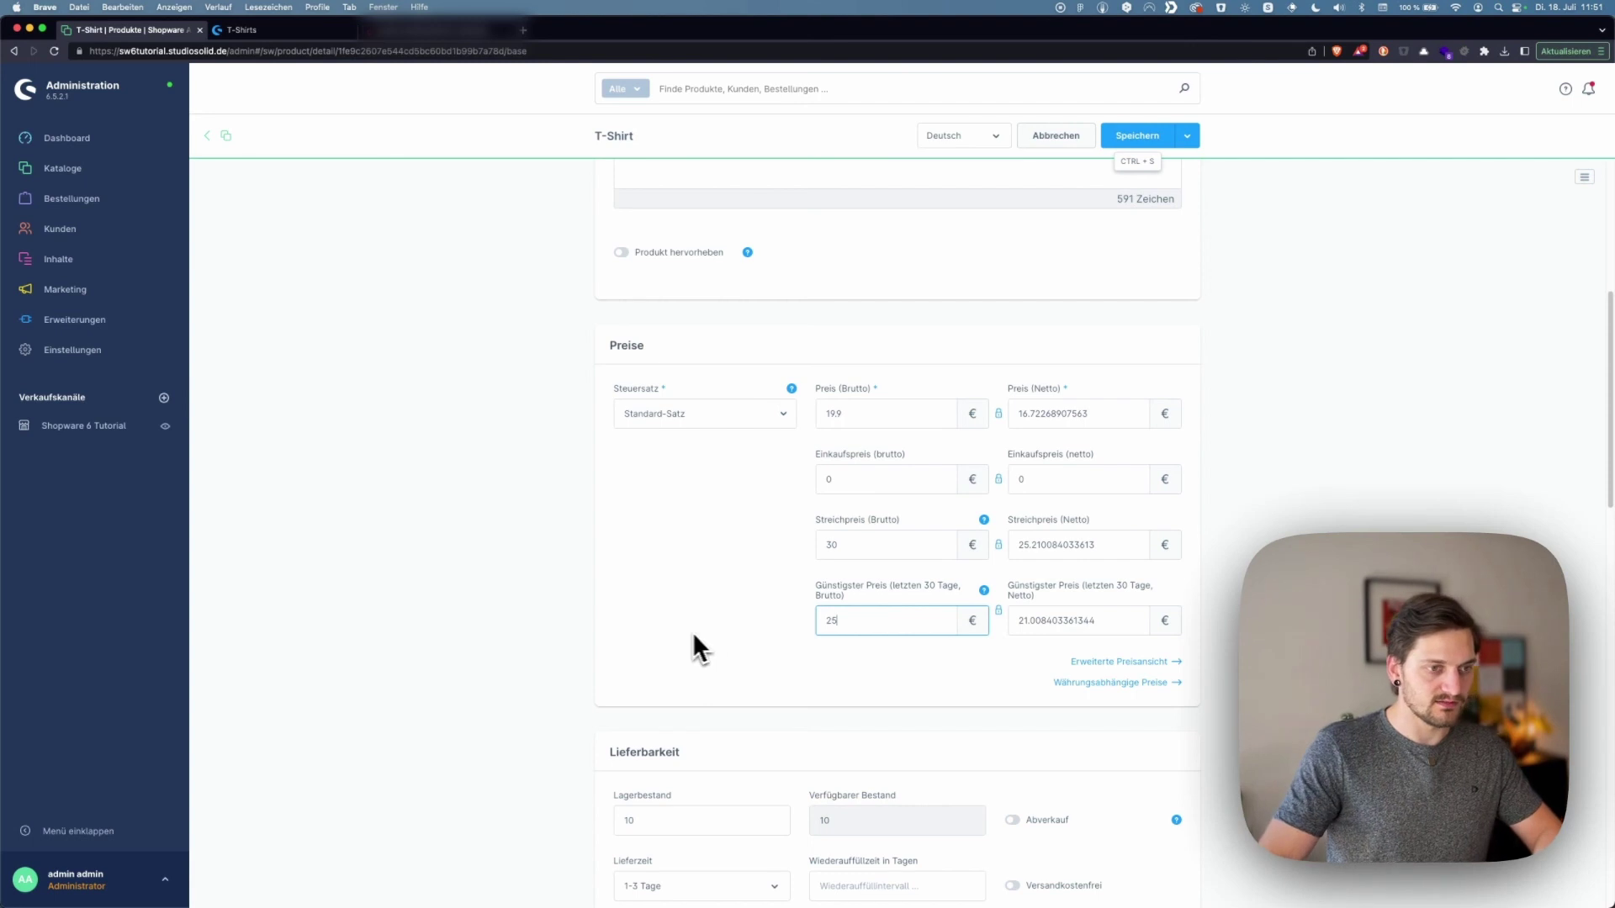
left_click(668, 614)
left_click(1143, 139)
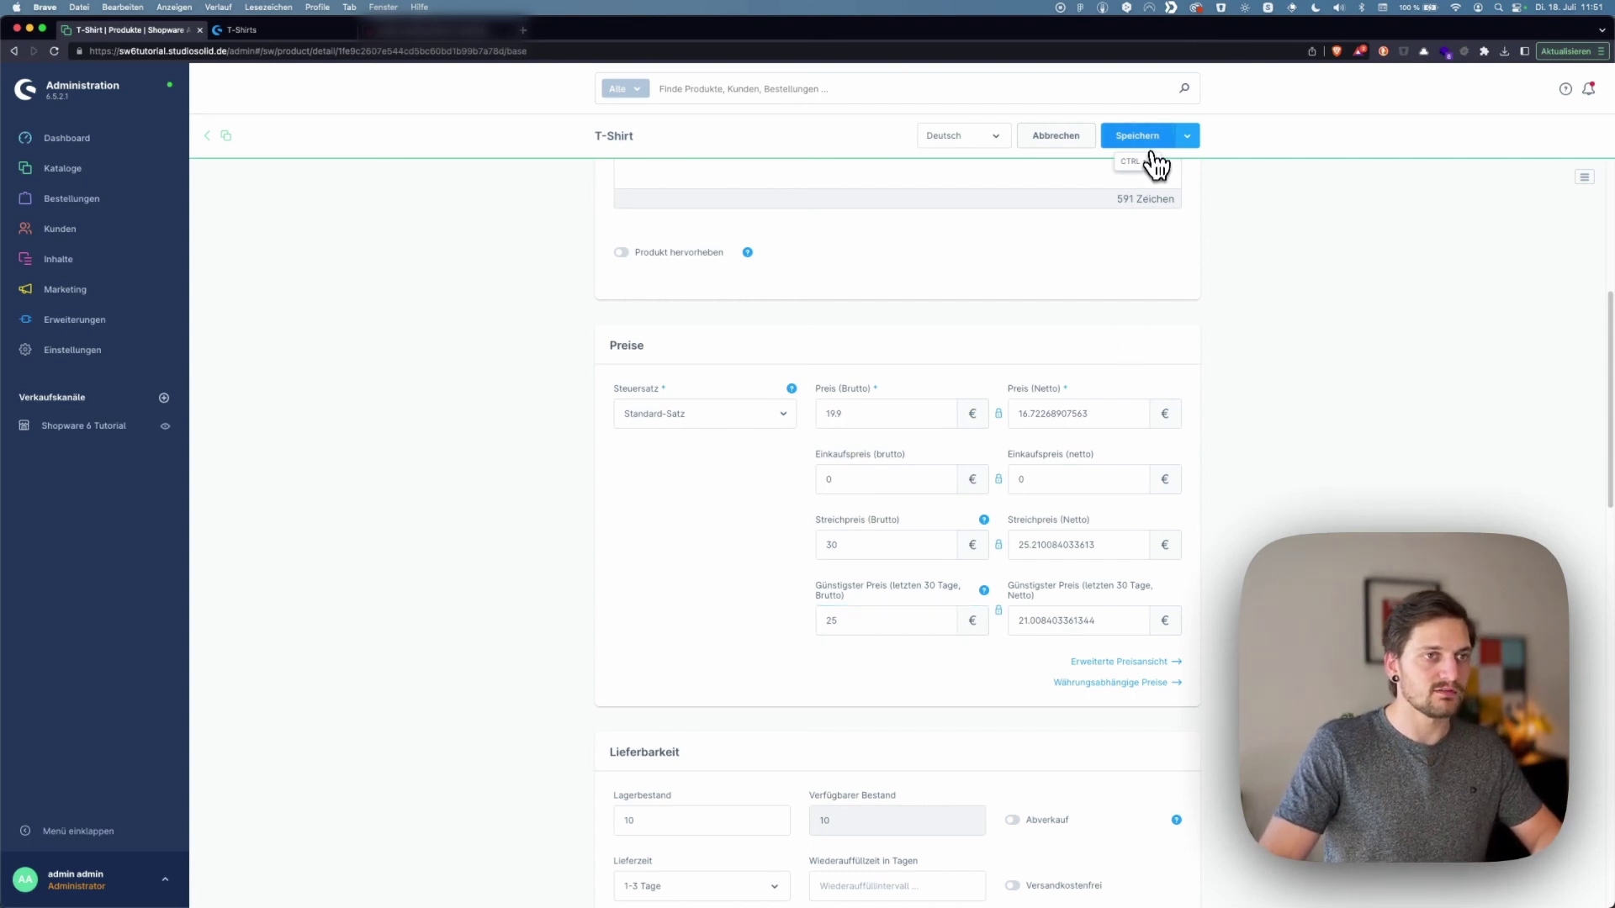
Check how the storefront's T-Shirts listing and the product detail page display the Streichpreis and the previous lowest price
key("ctrl+Tab")
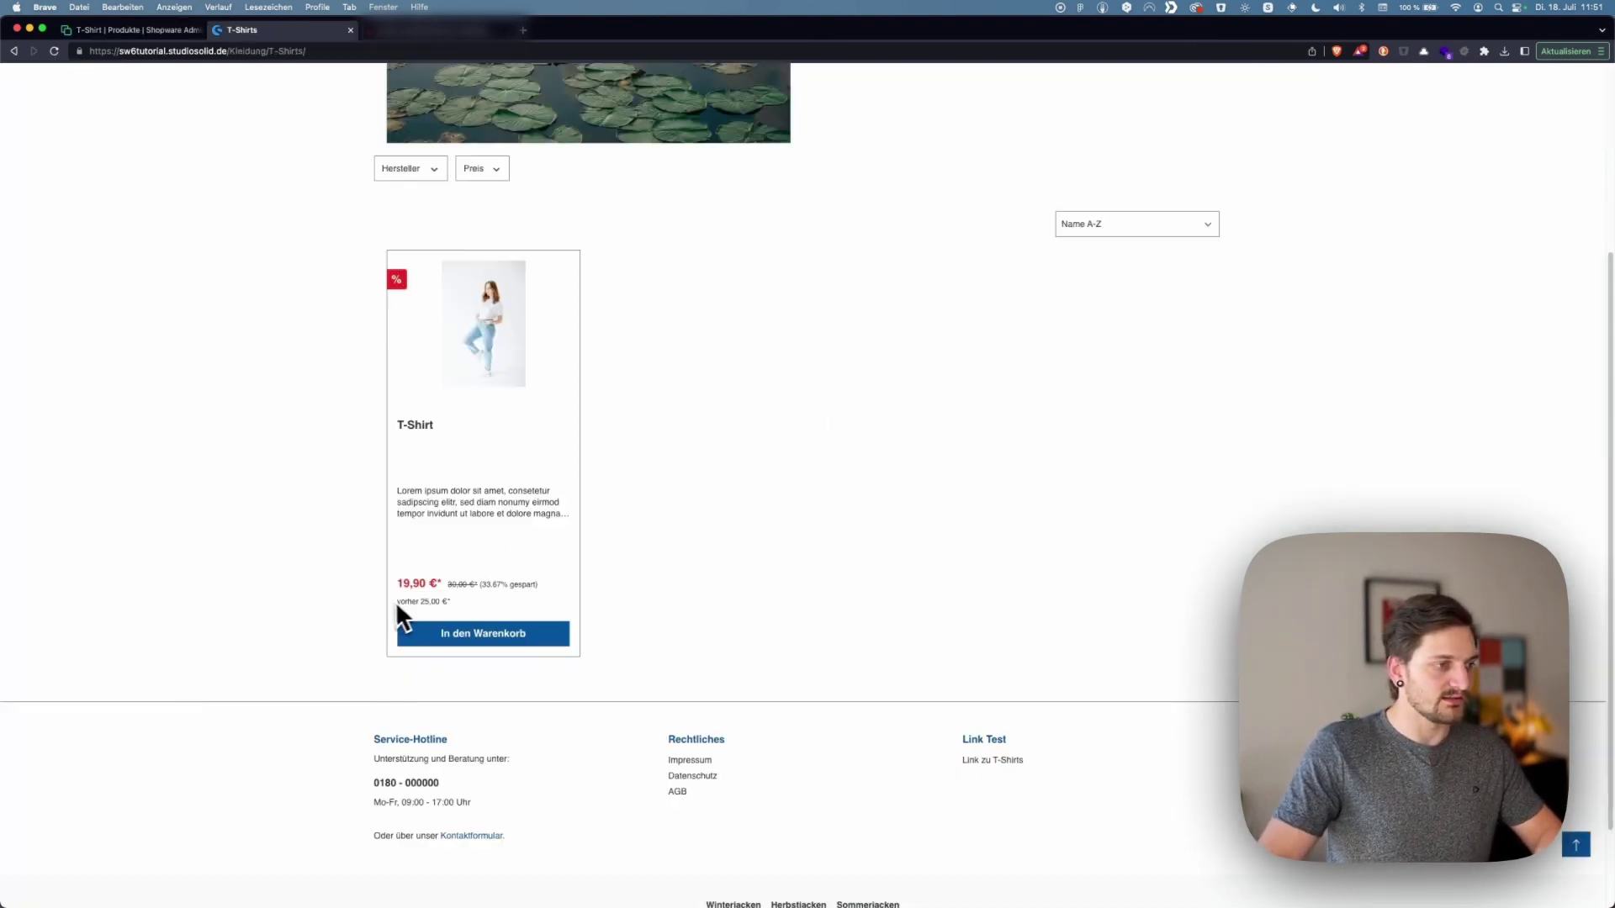
left_click_drag(393, 585, 458, 623)
left_click(458, 617)
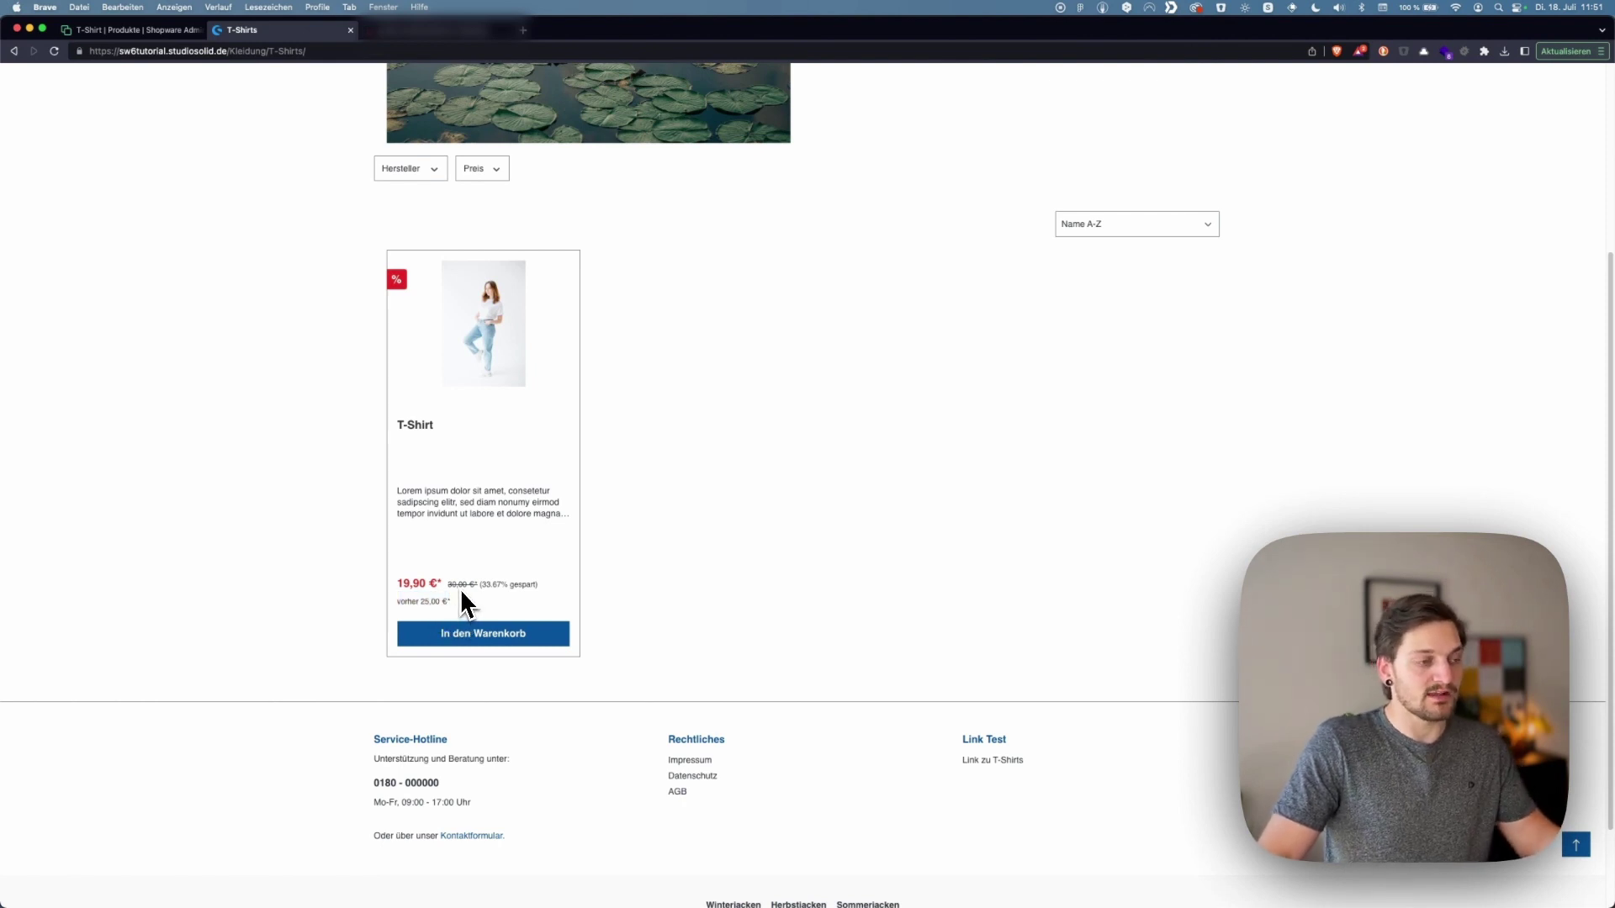
left_click(462, 612)
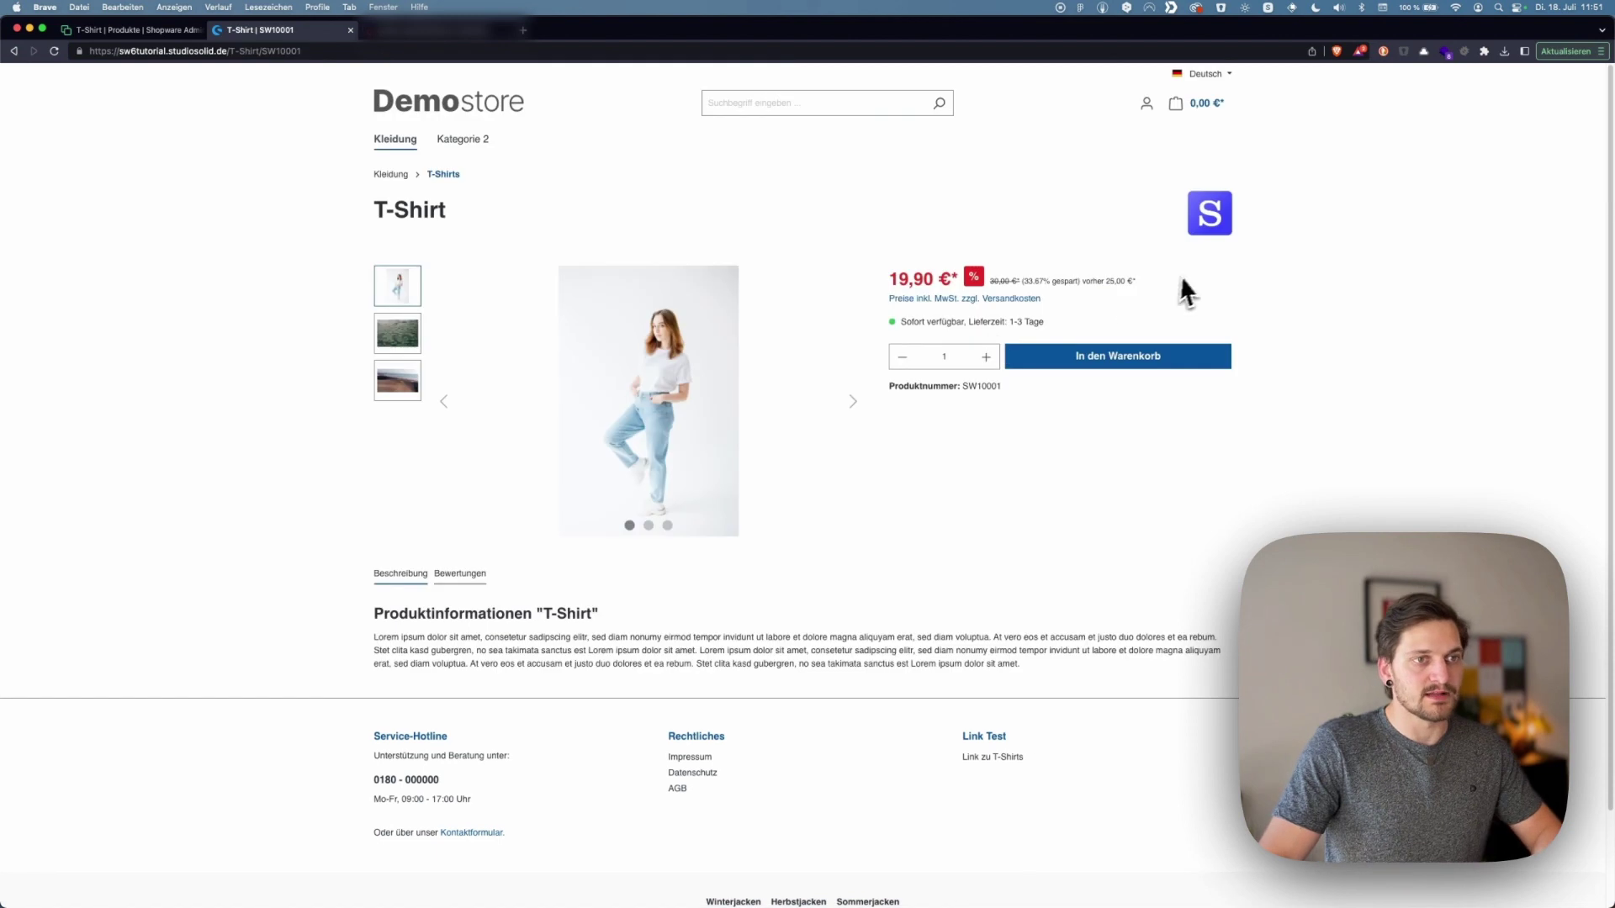
left_click_drag(1182, 288, 852, 268)
left_click(871, 250)
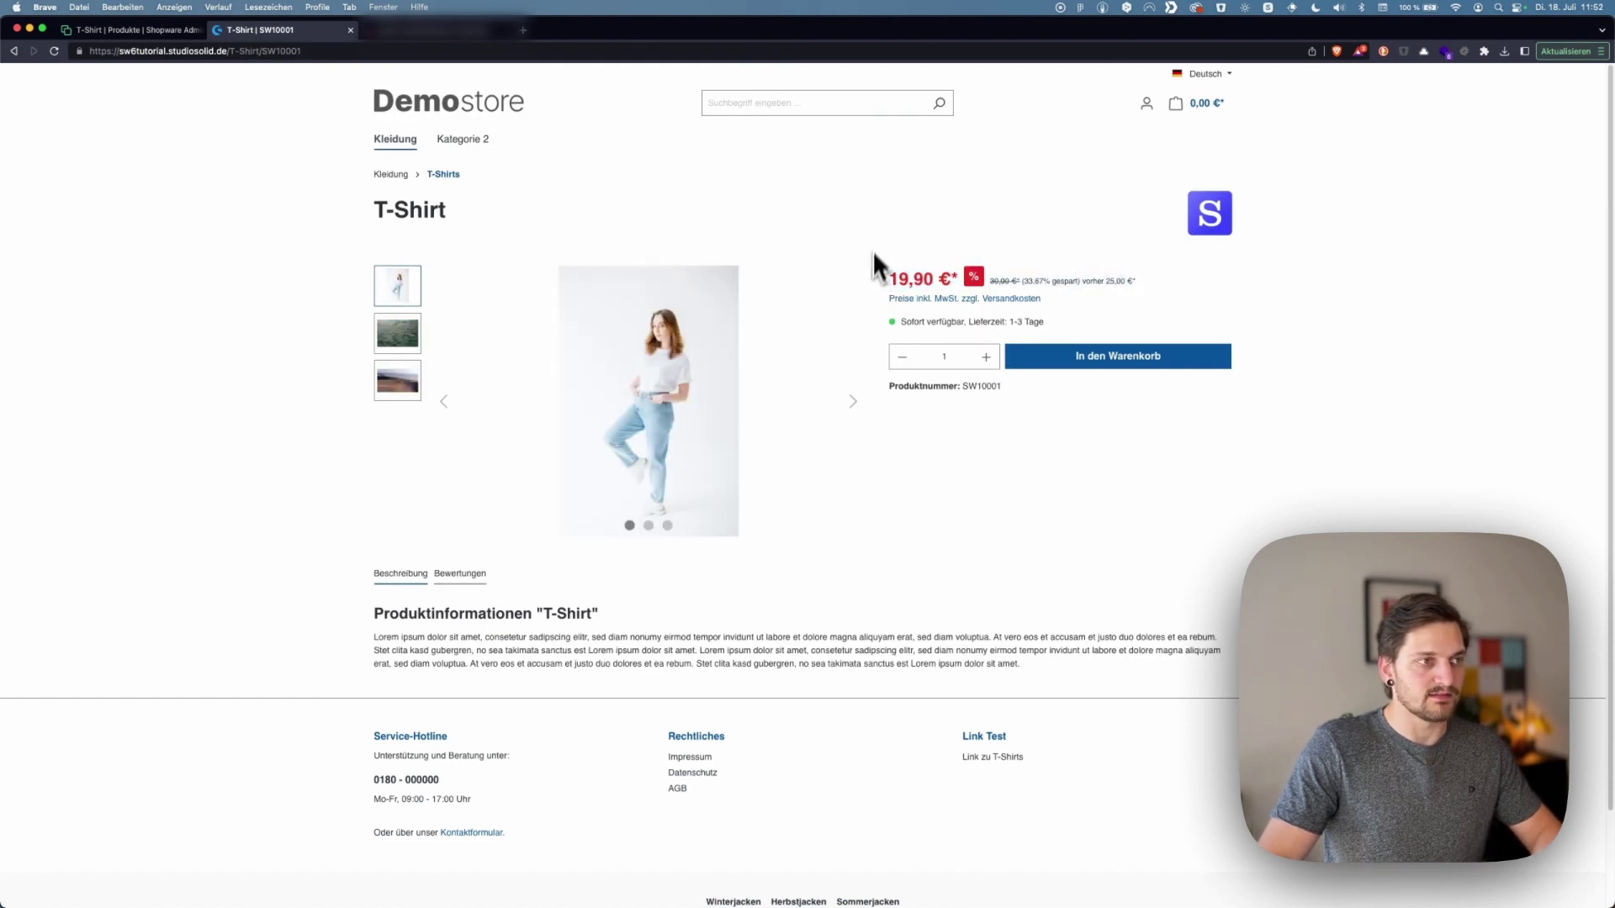
key("super+bracketleft")
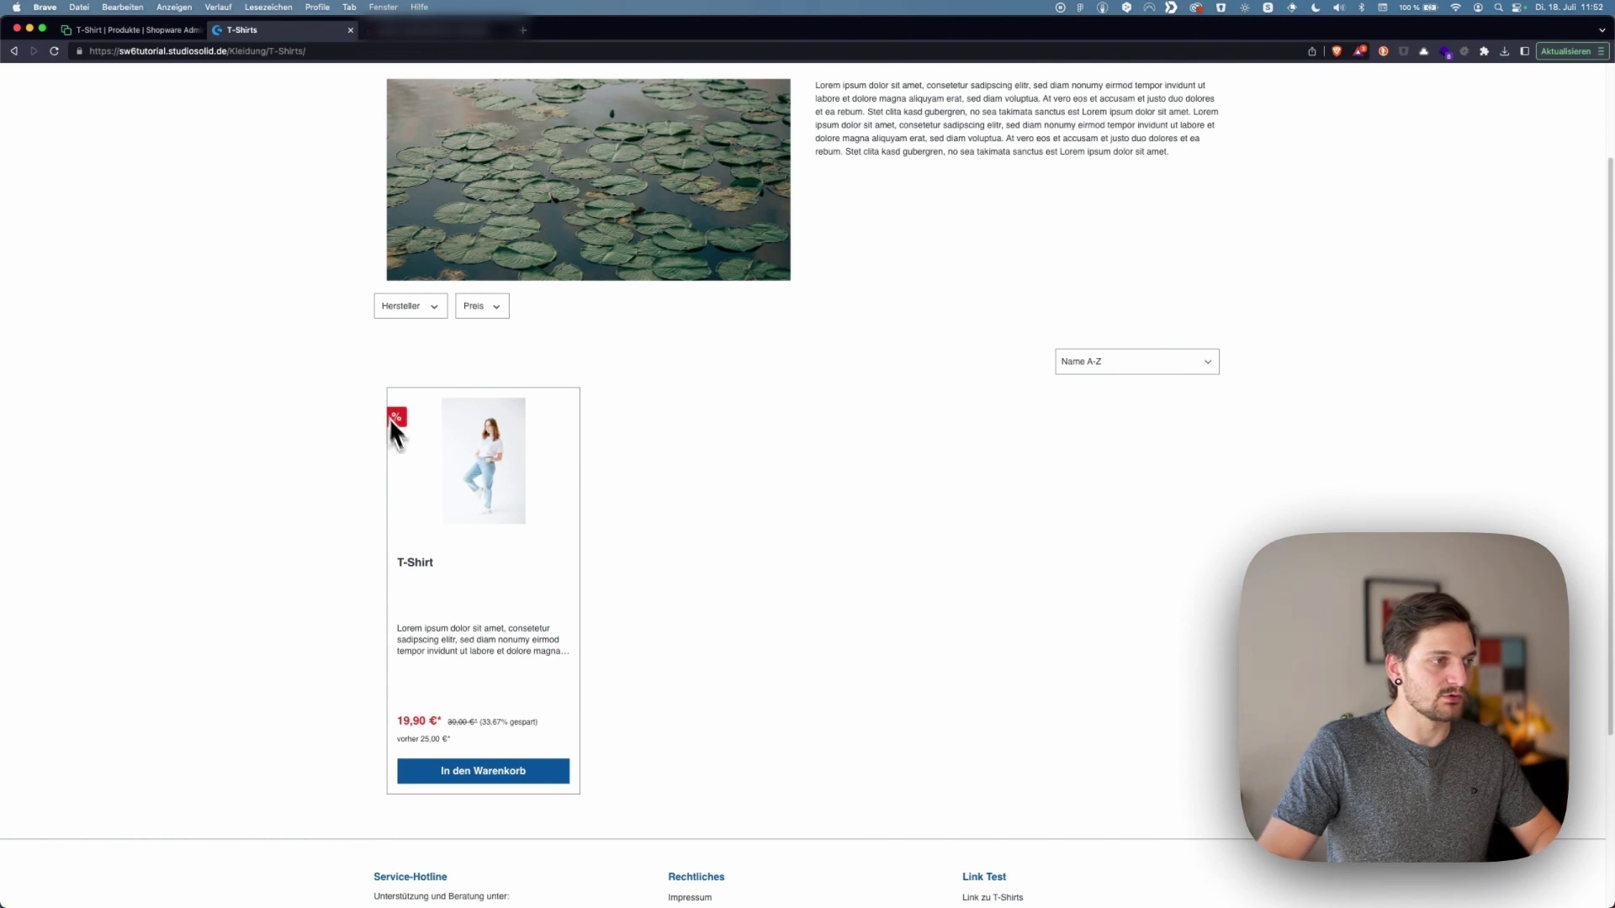
Clear the T-Shirt's Streichpreis and its lowest price of the last 30 days, and save the product
key("ctrl+shift+Tab")
key("BackSpace")
left_click(841, 616)
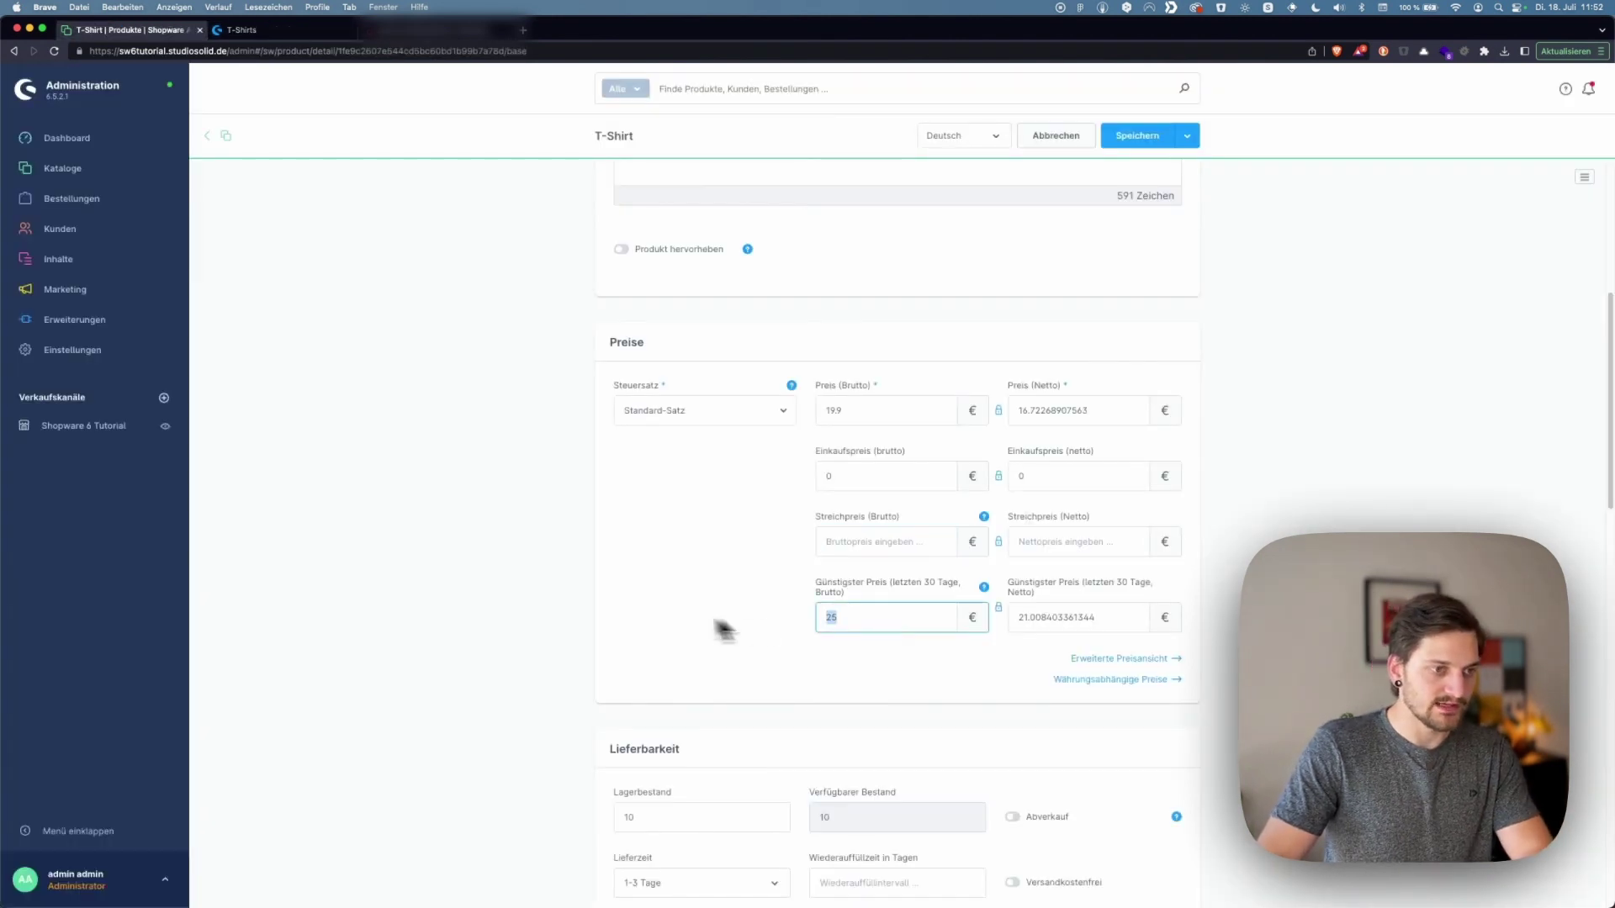
left_click(1139, 137)
Assign the Standard Produktseite-Layout to the T-Shirt and save the product
left_click(873, 196)
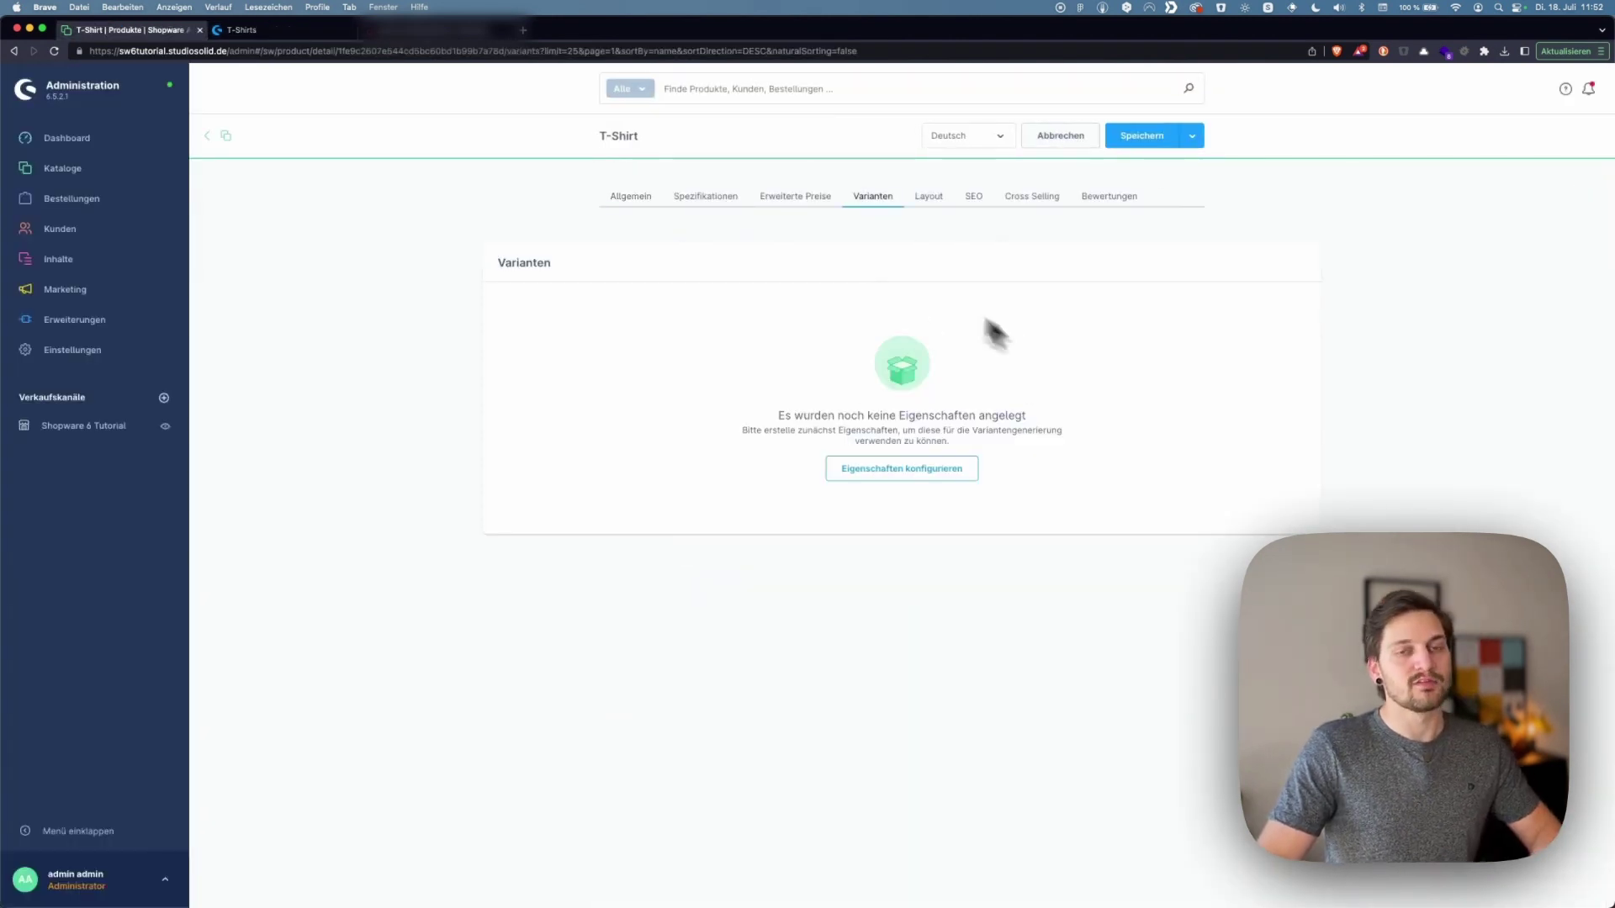
left_click(936, 199)
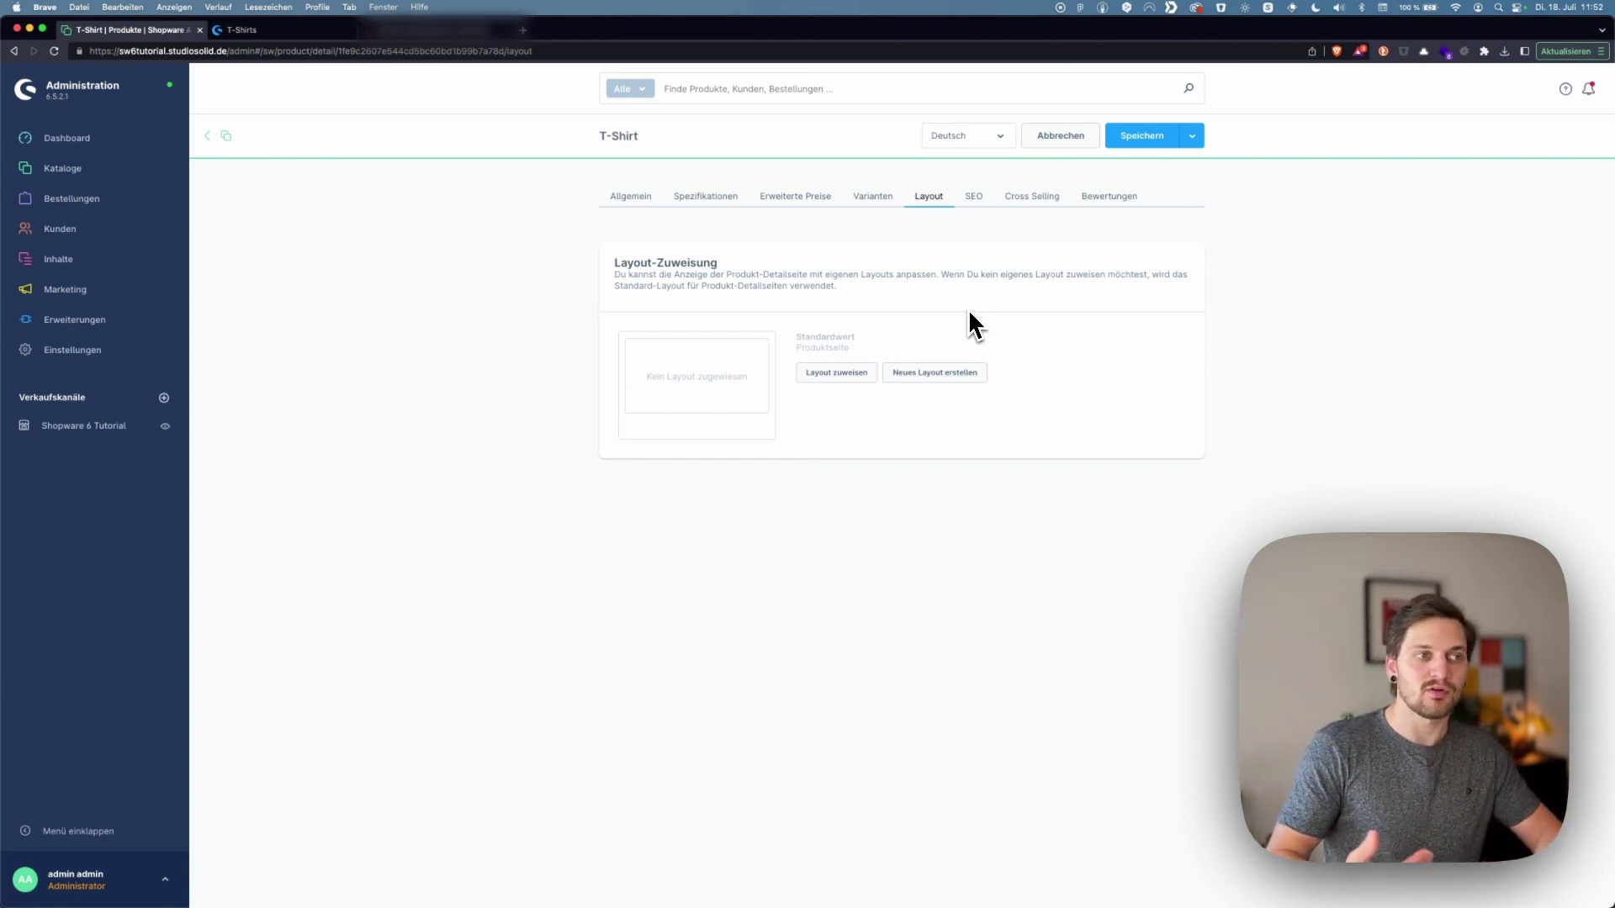
left_click(855, 373)
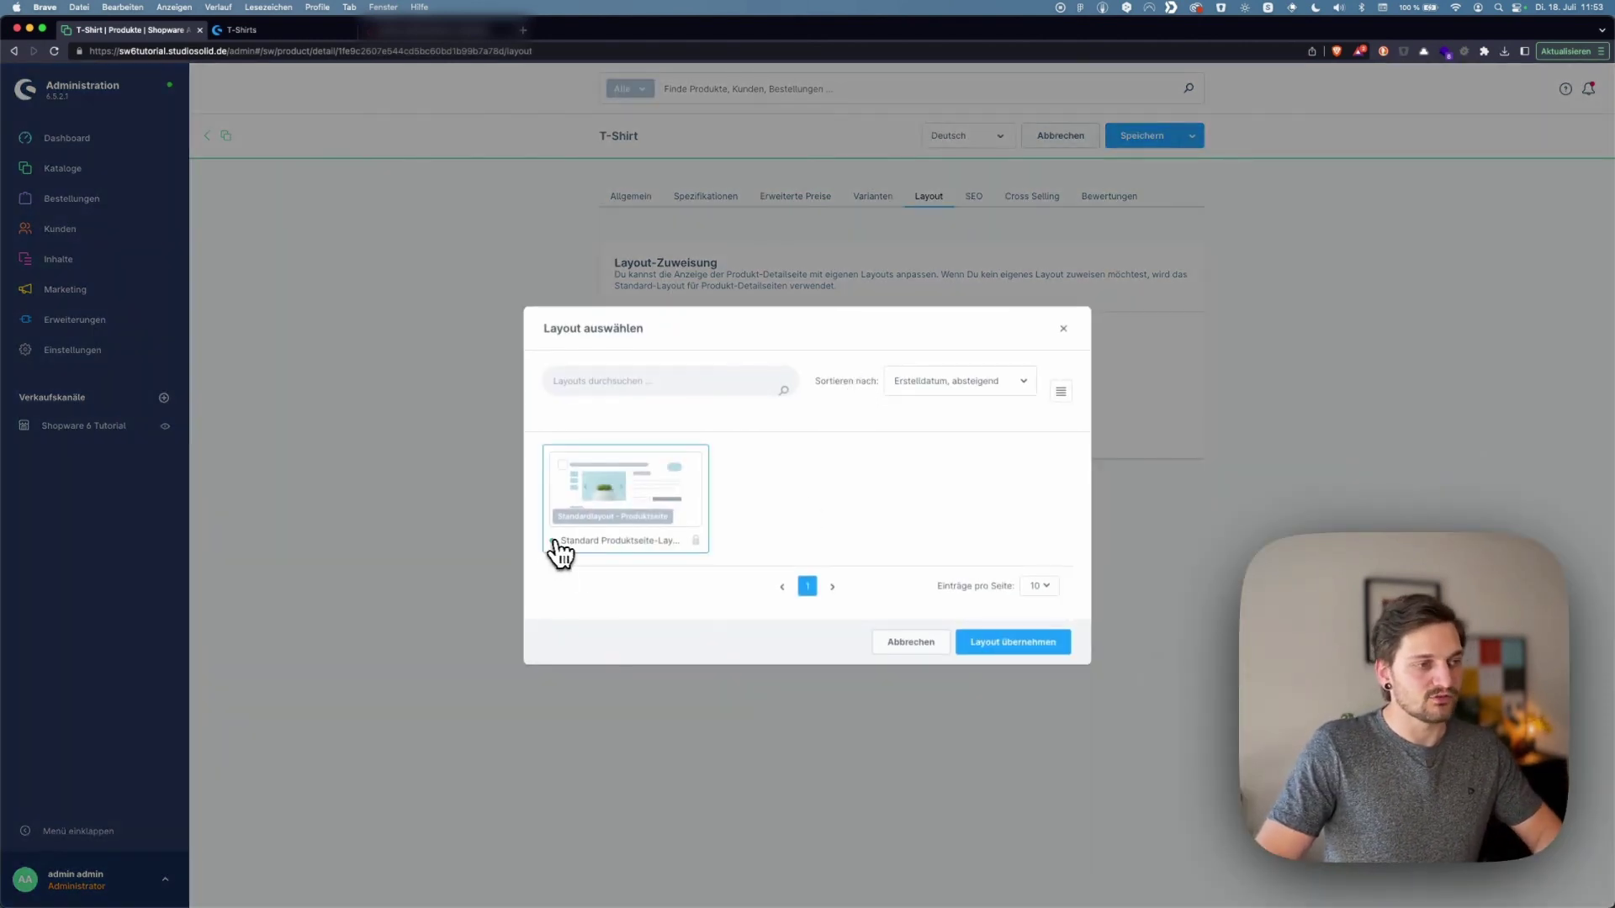
left_click(655, 486)
left_click(1018, 644)
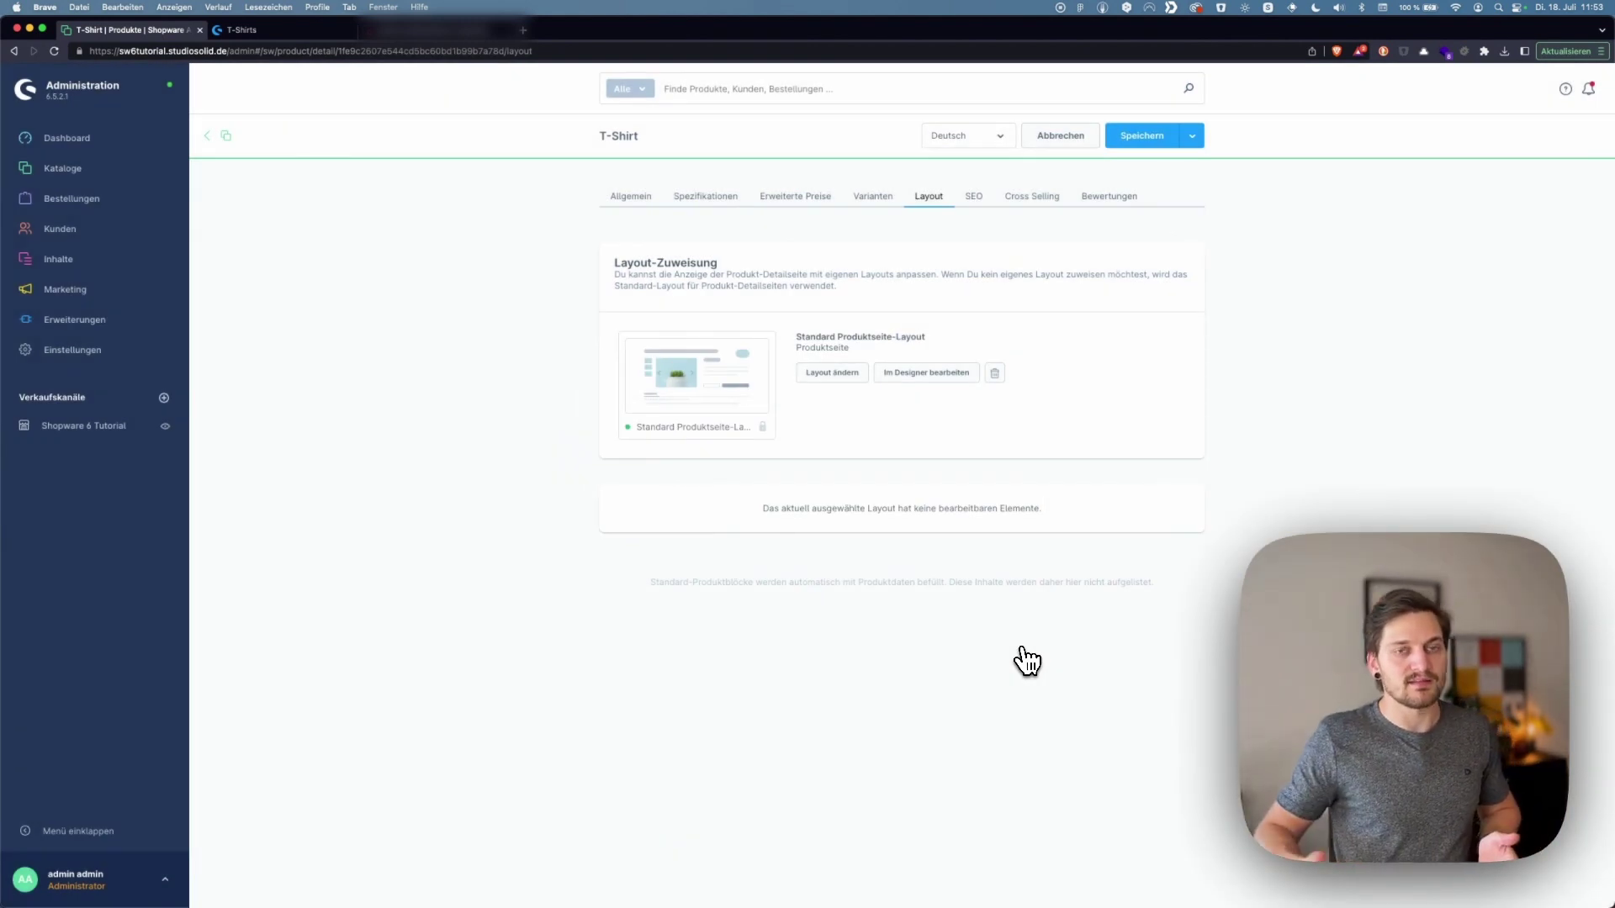
key("ctrl+Tab")
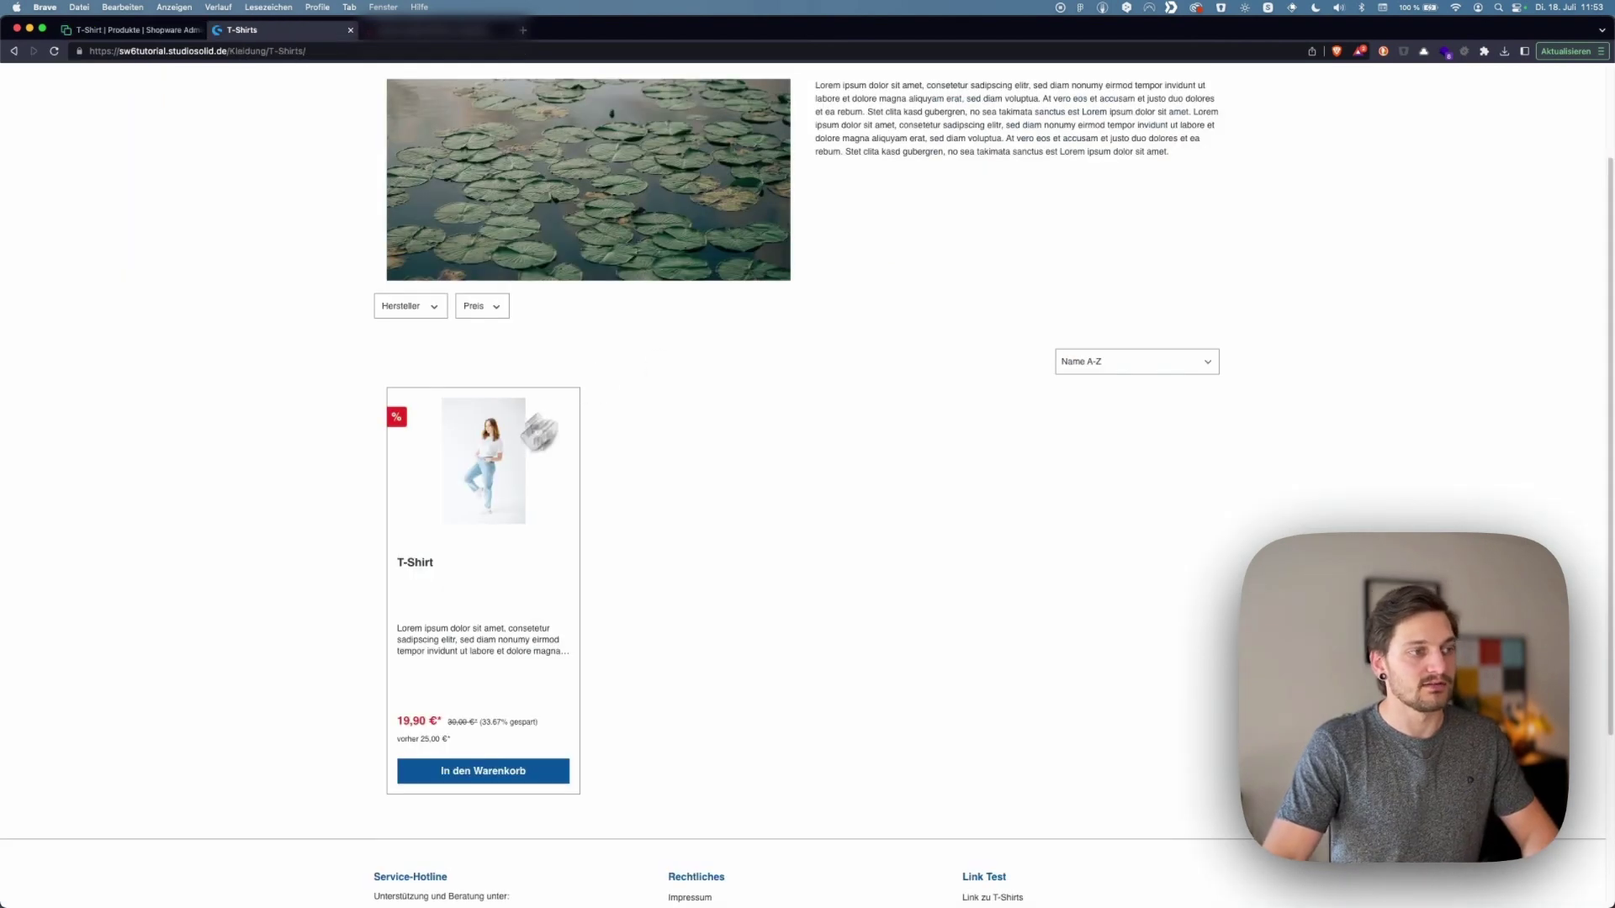
left_click(562, 505)
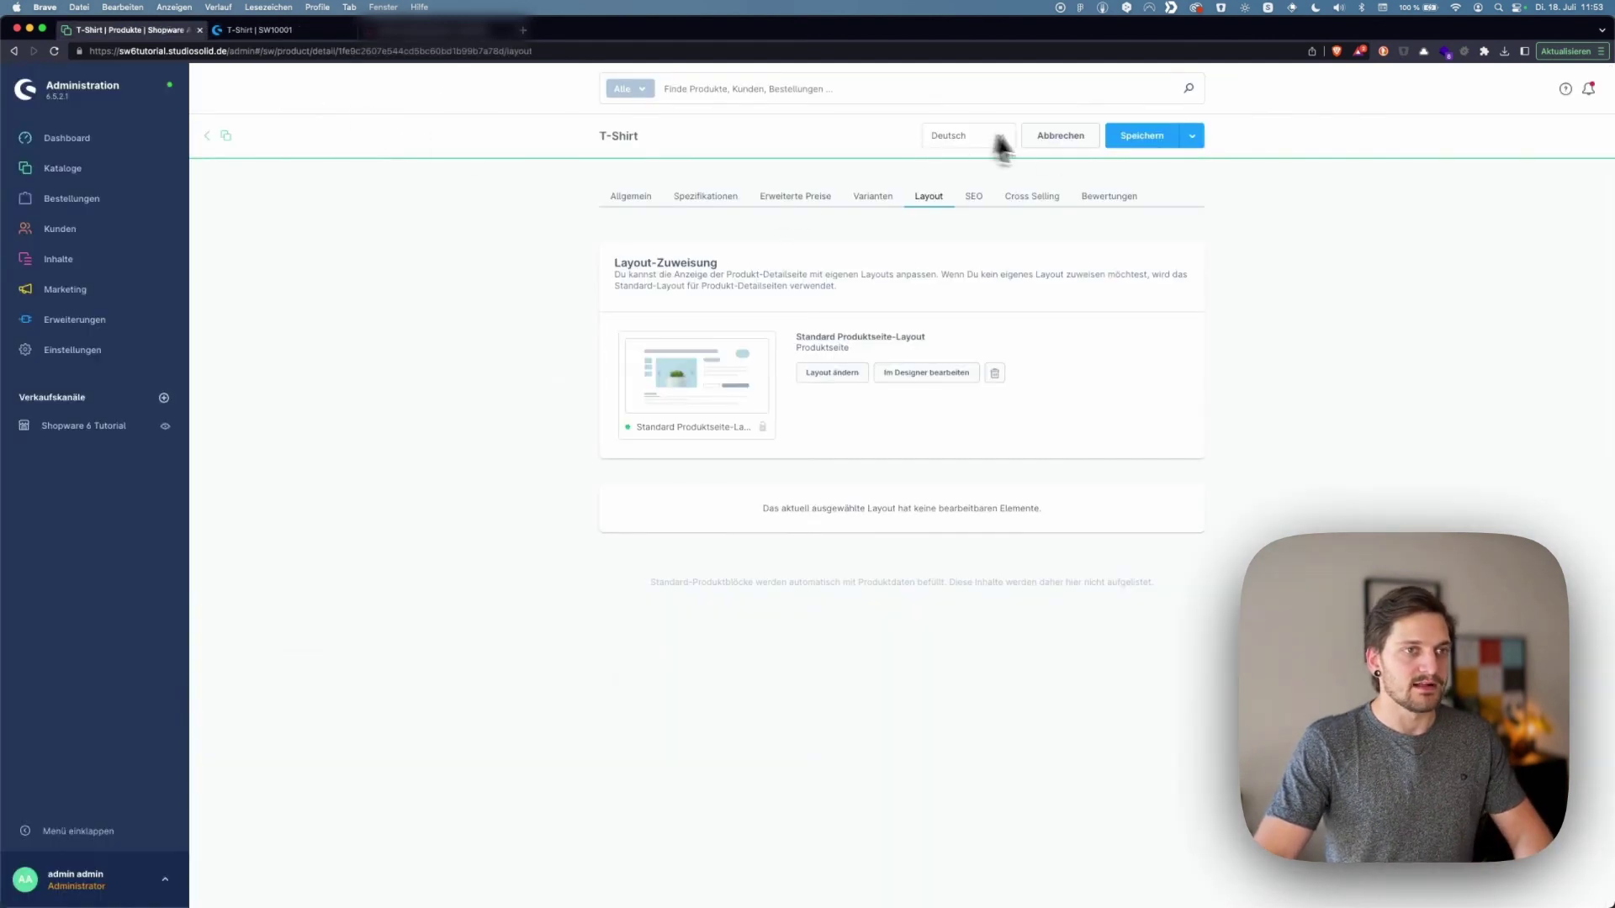
left_click(1135, 136)
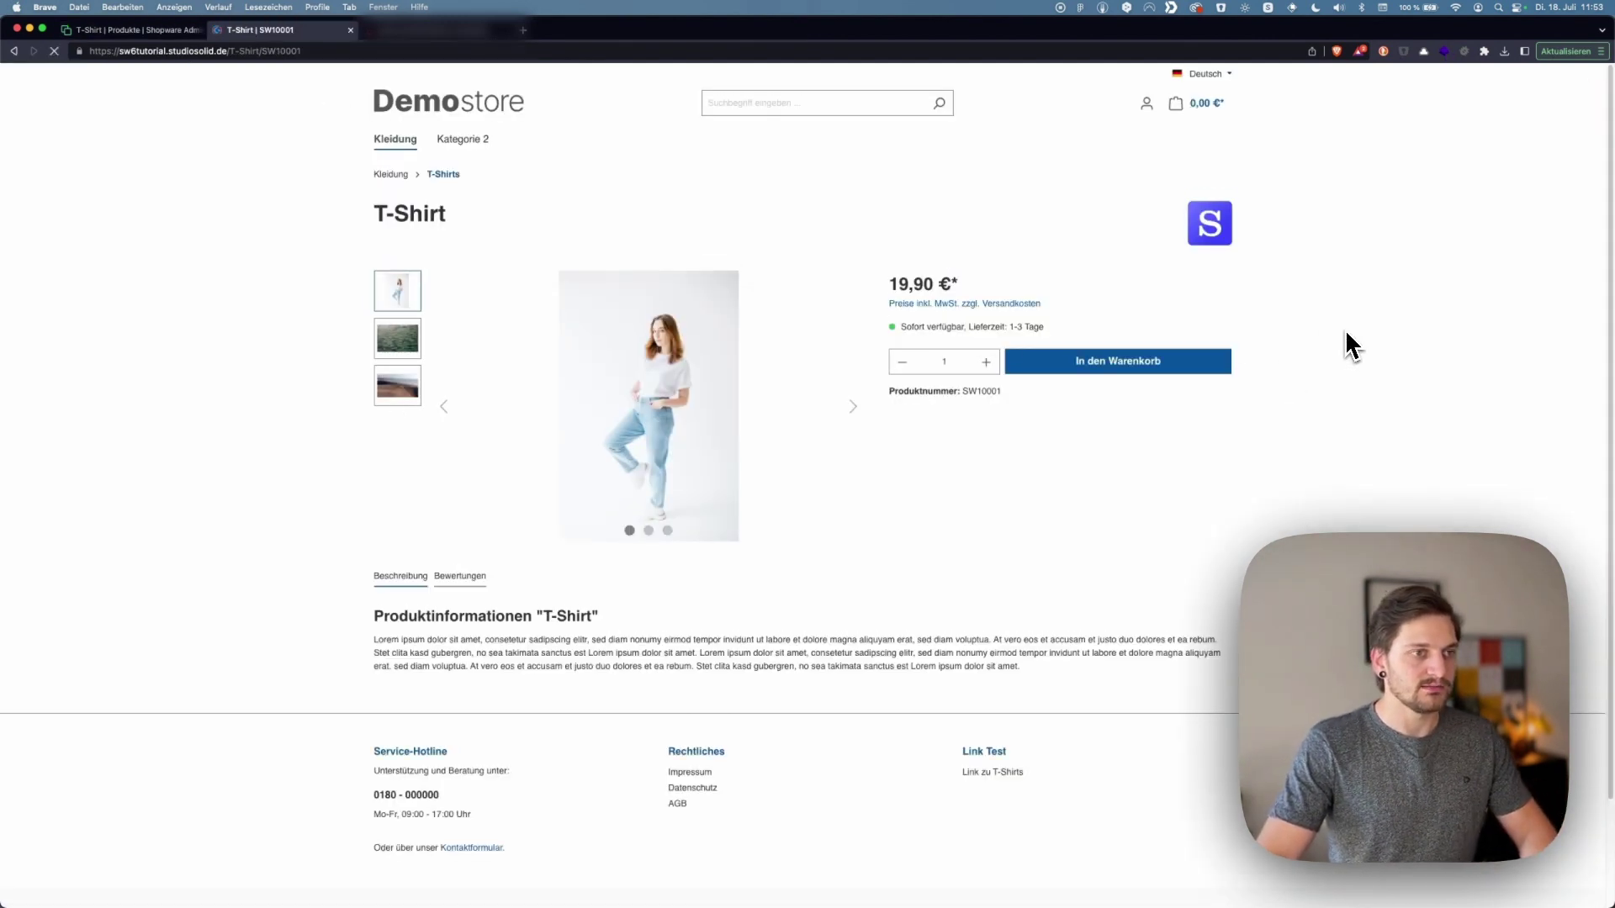
Examine the layout areas of the T-Shirt's storefront detail page, from the title, gallery and buy box to the description
scroll(724, 454, "down", 1)
left_click_drag(333, 217, 869, 458)
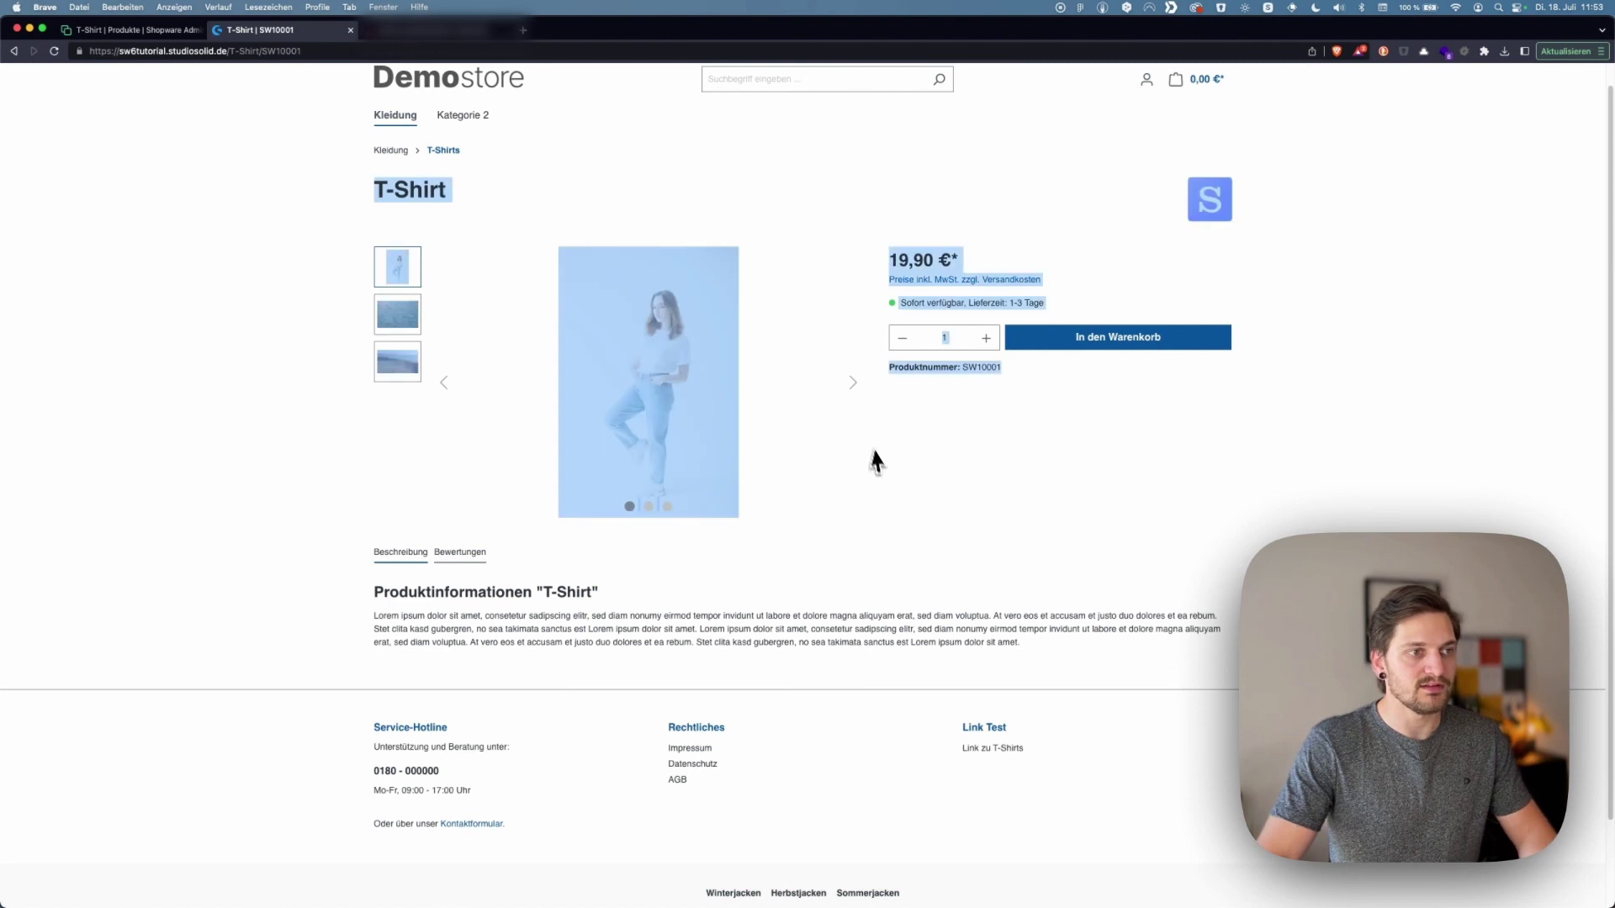
left_click(1051, 513)
left_click_drag(1064, 656, 374, 587)
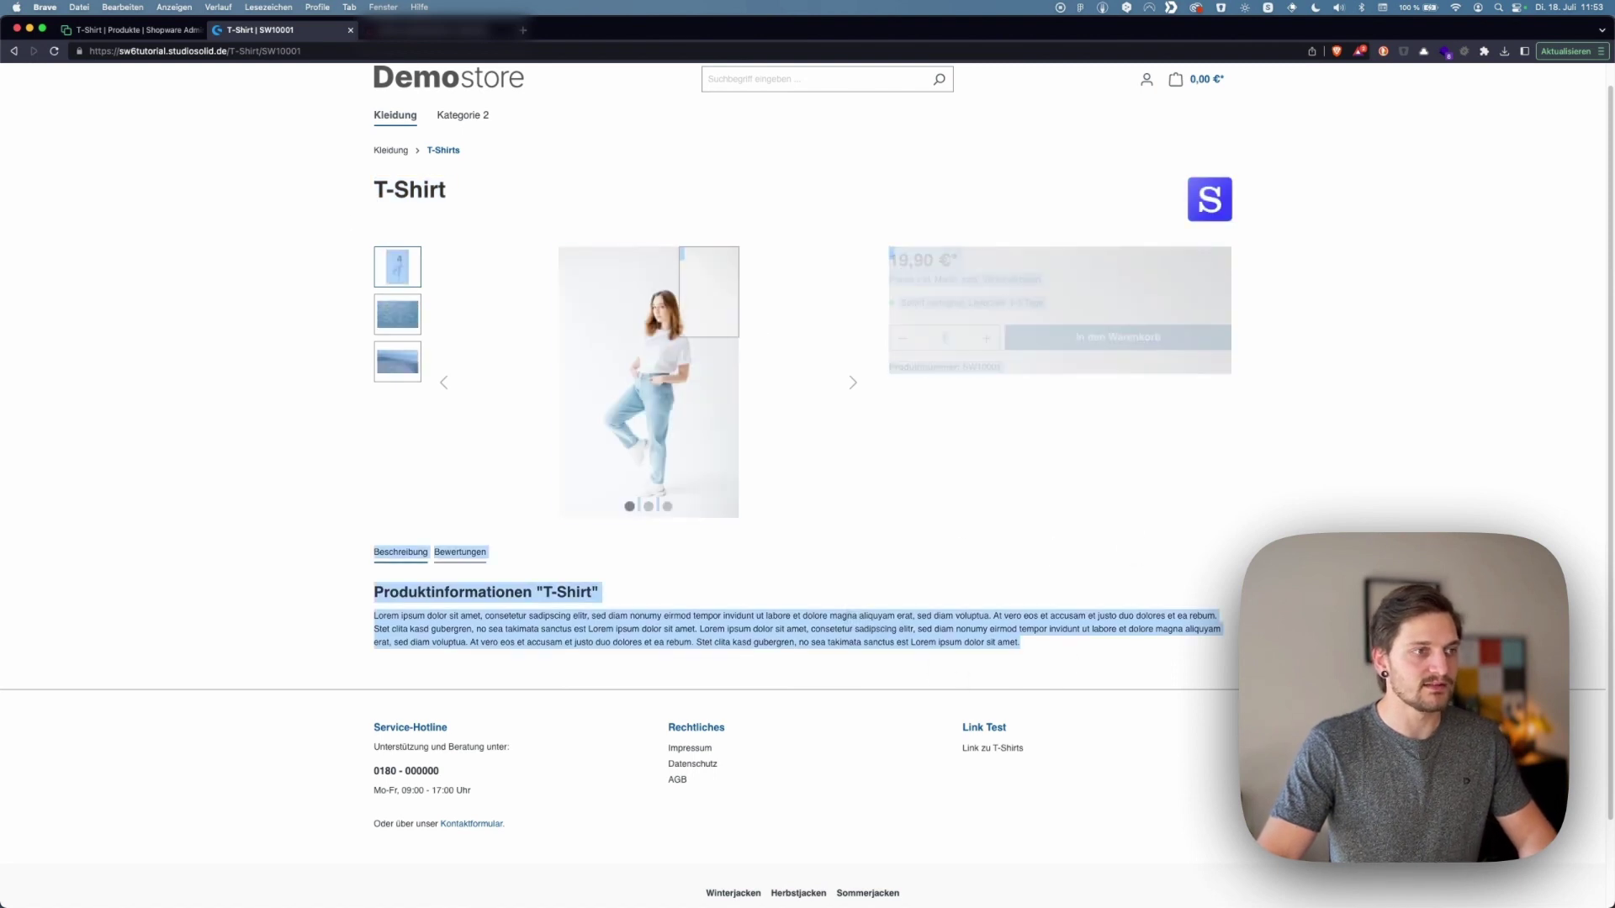
left_click(947, 202)
scroll(947, 202, "up", 2)
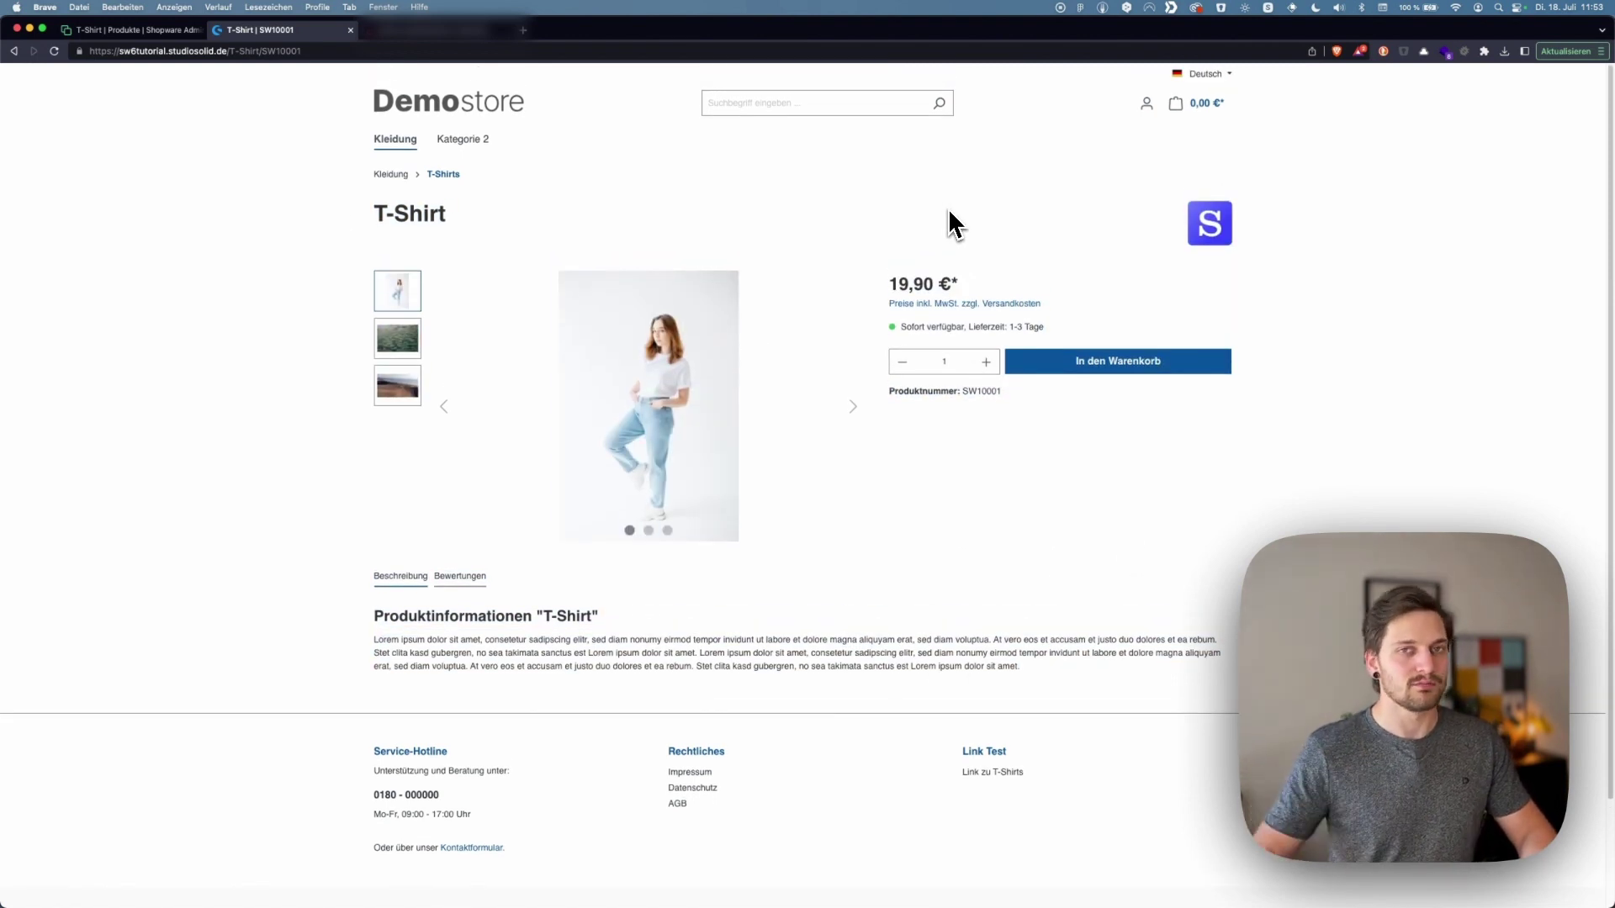
Duplicate the Standard Produktseite-Layout among the Produktseite layouts in Erlebniswelten and open the copy in the designer
key("ctrl+shift+Tab")
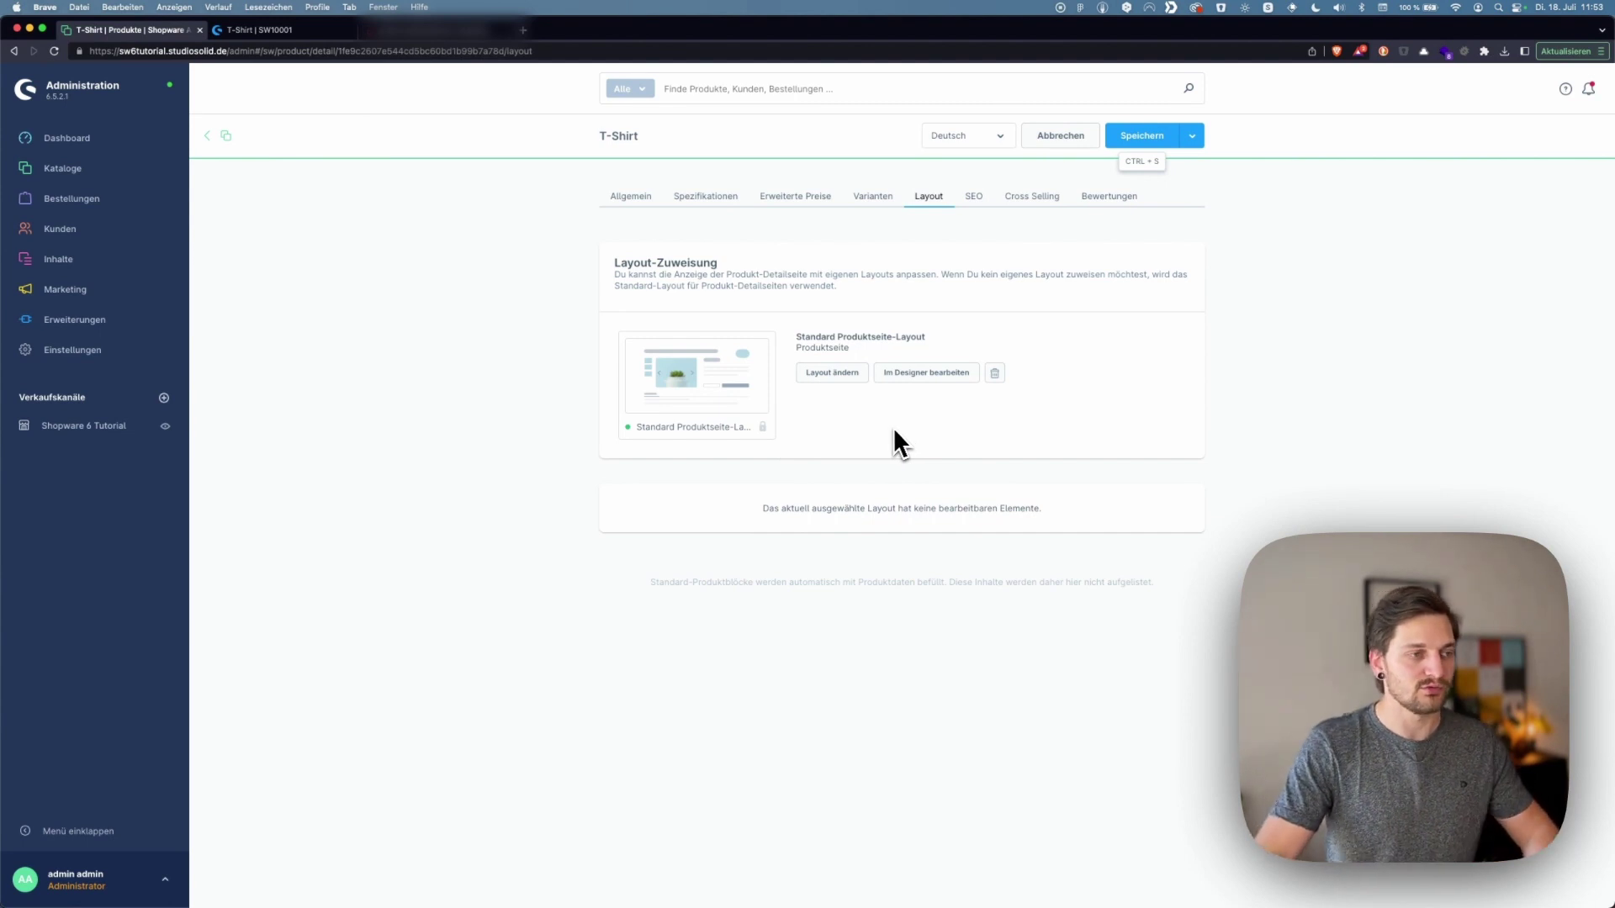
mouse_move(107, 206)
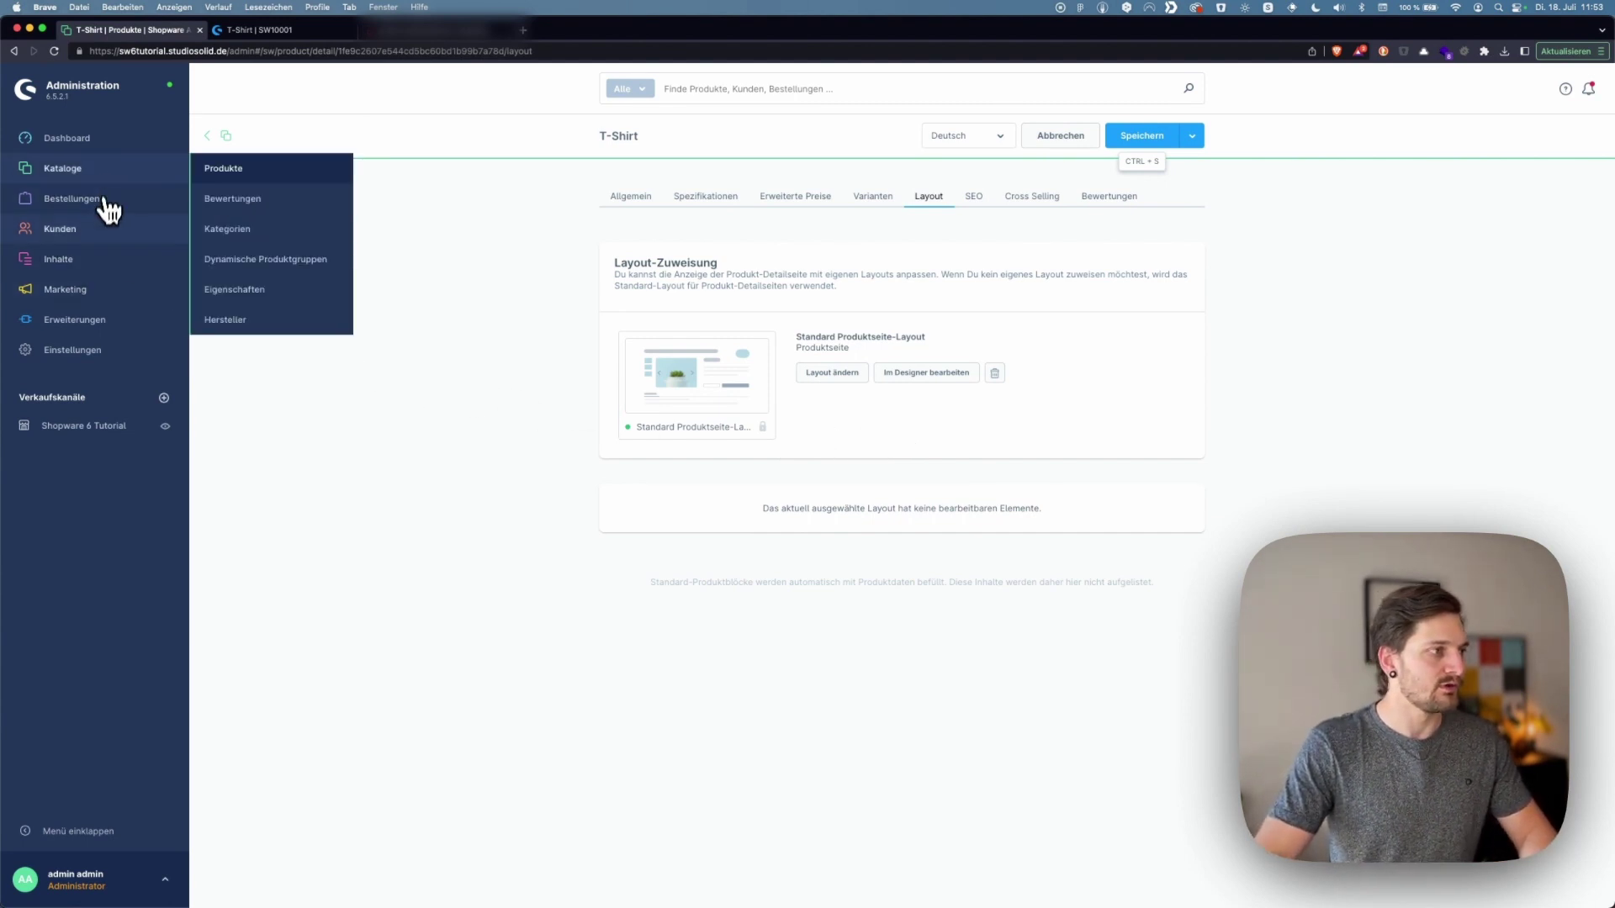
mouse_move(94, 260)
left_click(241, 267)
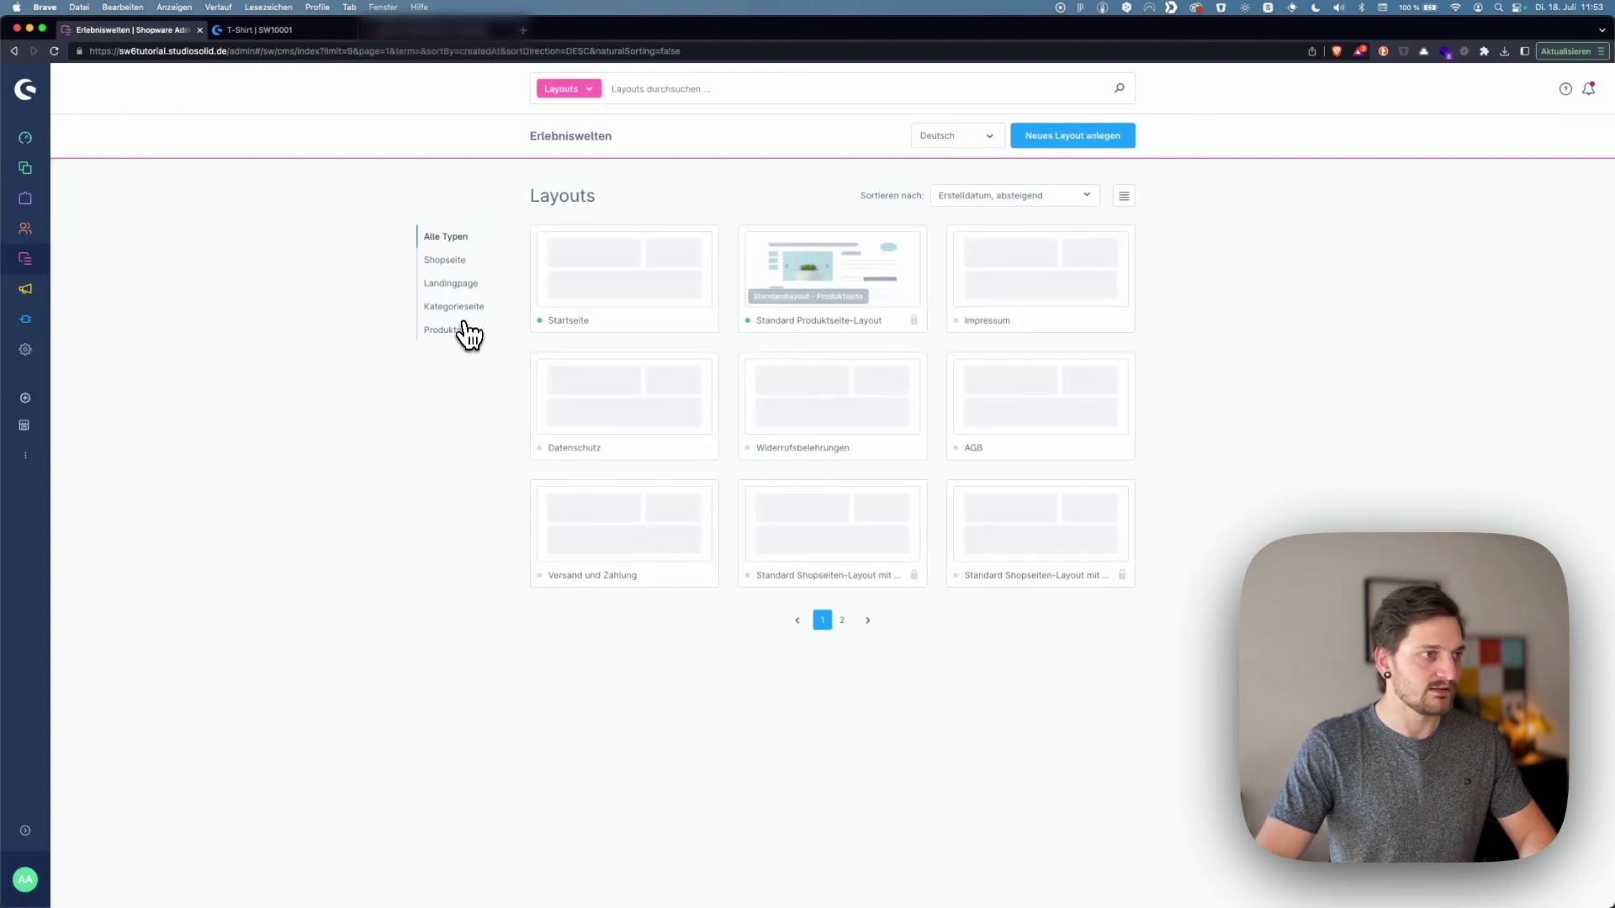
left_click(465, 329)
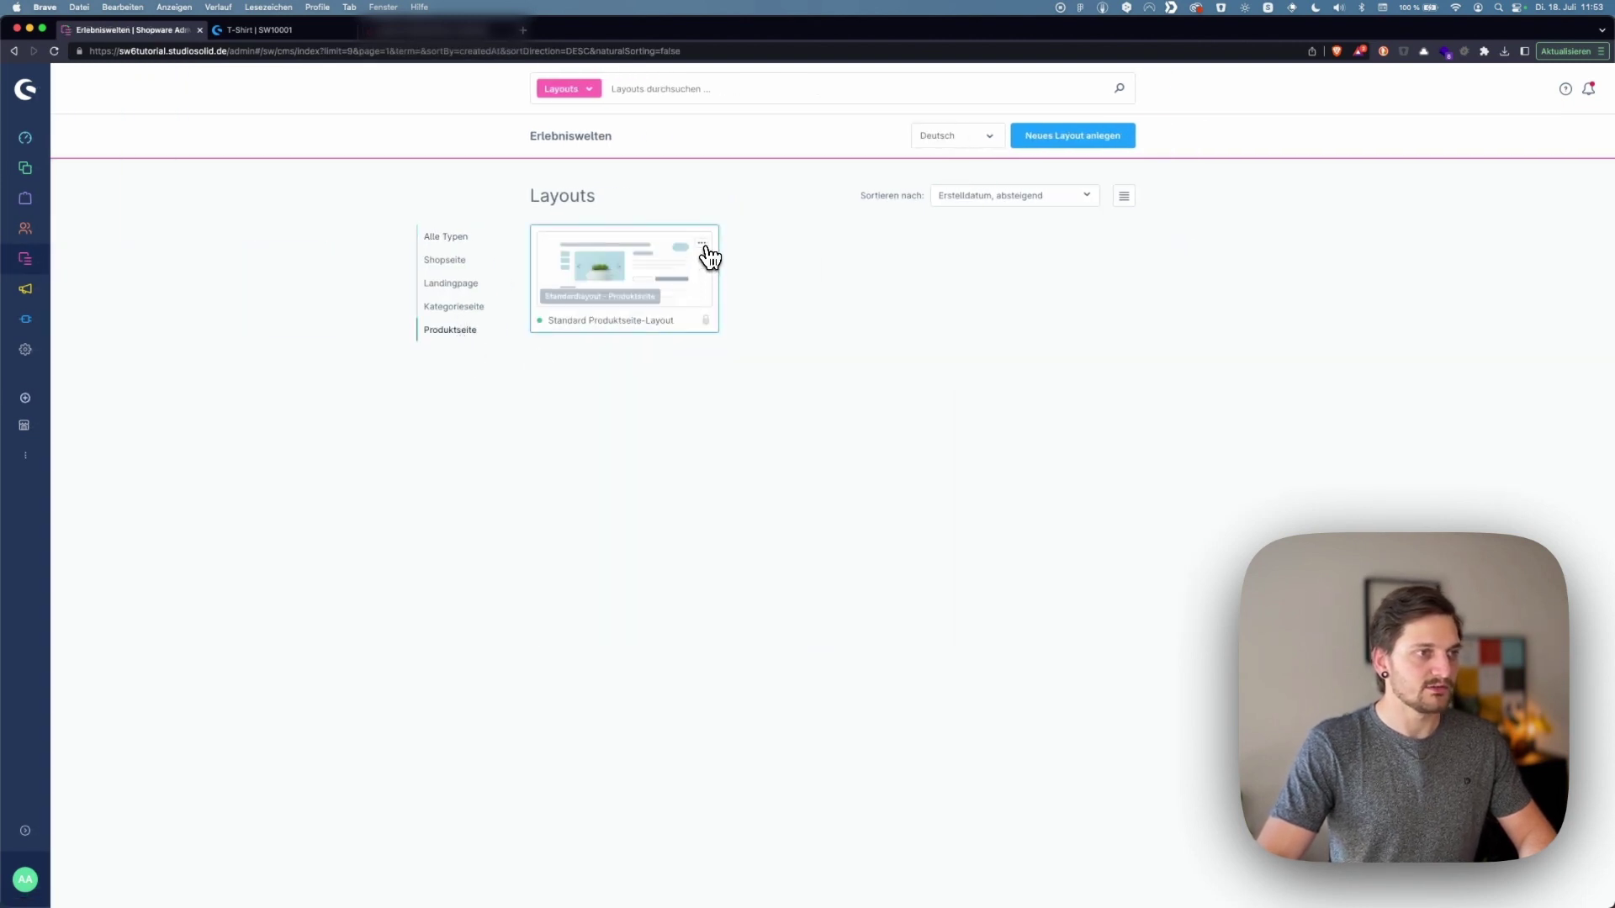
left_click(703, 244)
left_click(714, 284)
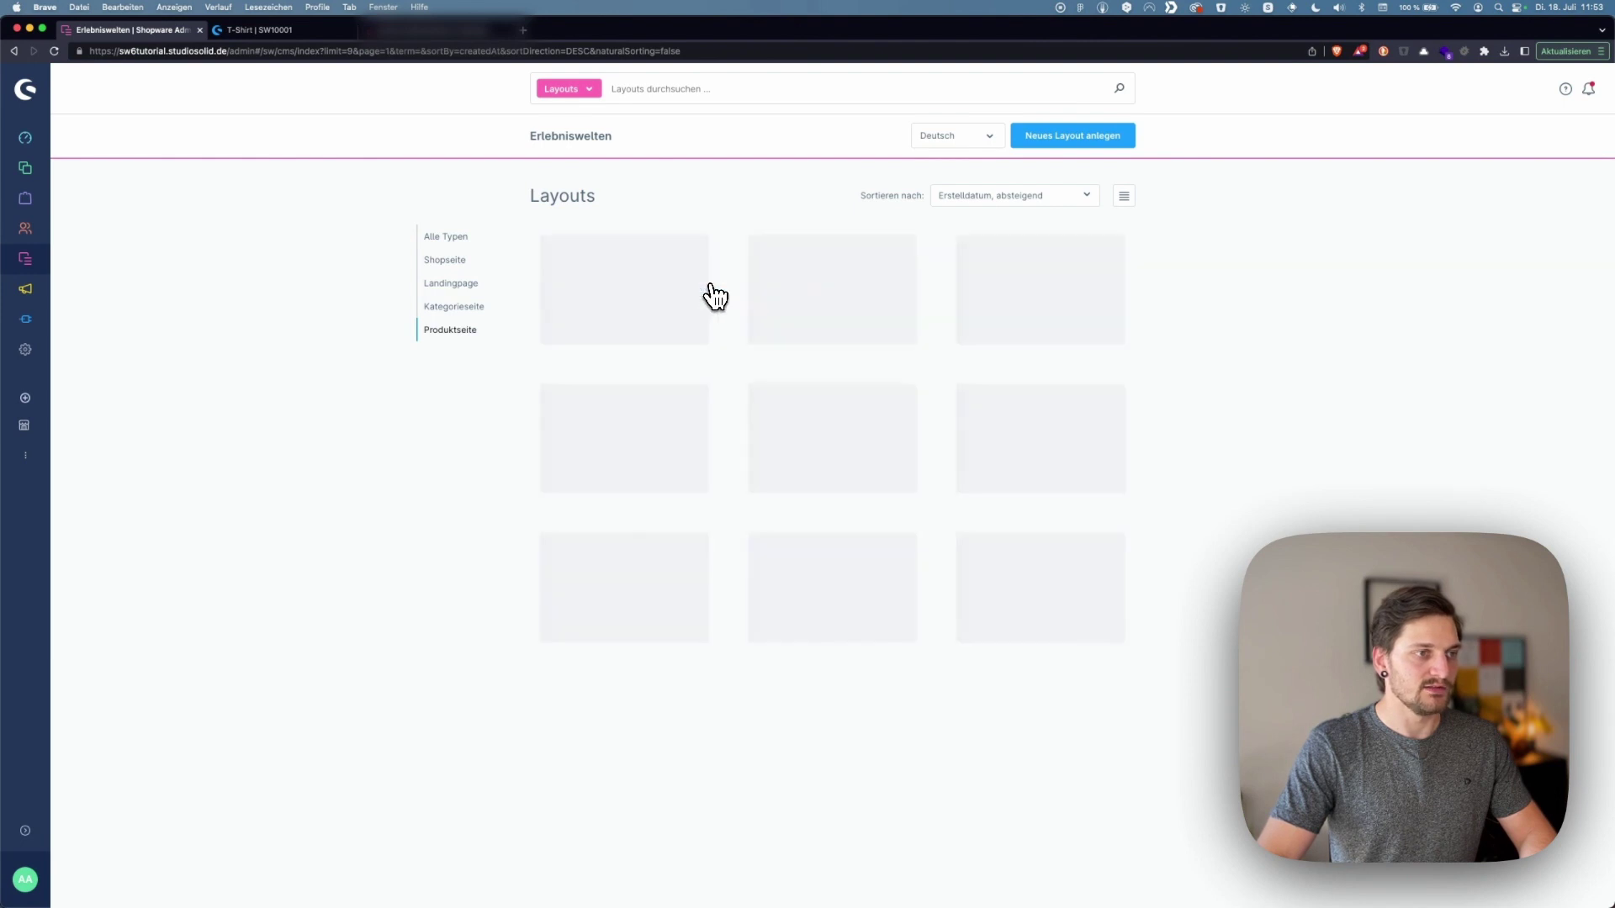
left_click(643, 300)
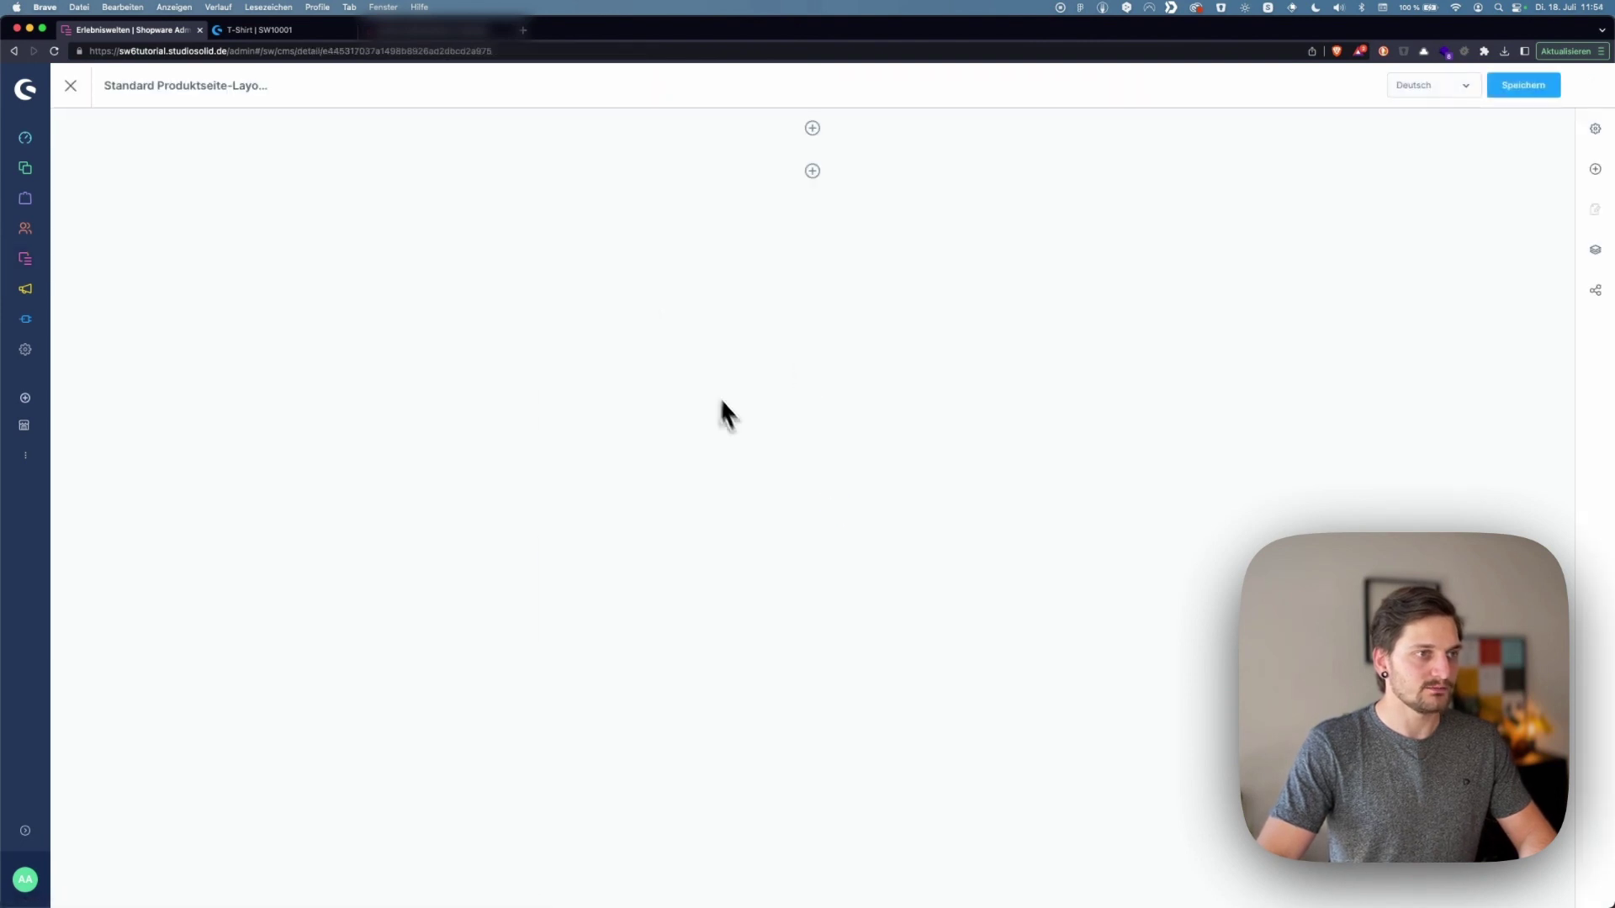
Examine the product name, gallery, buy box, description and cross-selling blocks of the product page layout
scroll(678, 627, "down", 5)
scroll(784, 563, "up", 3)
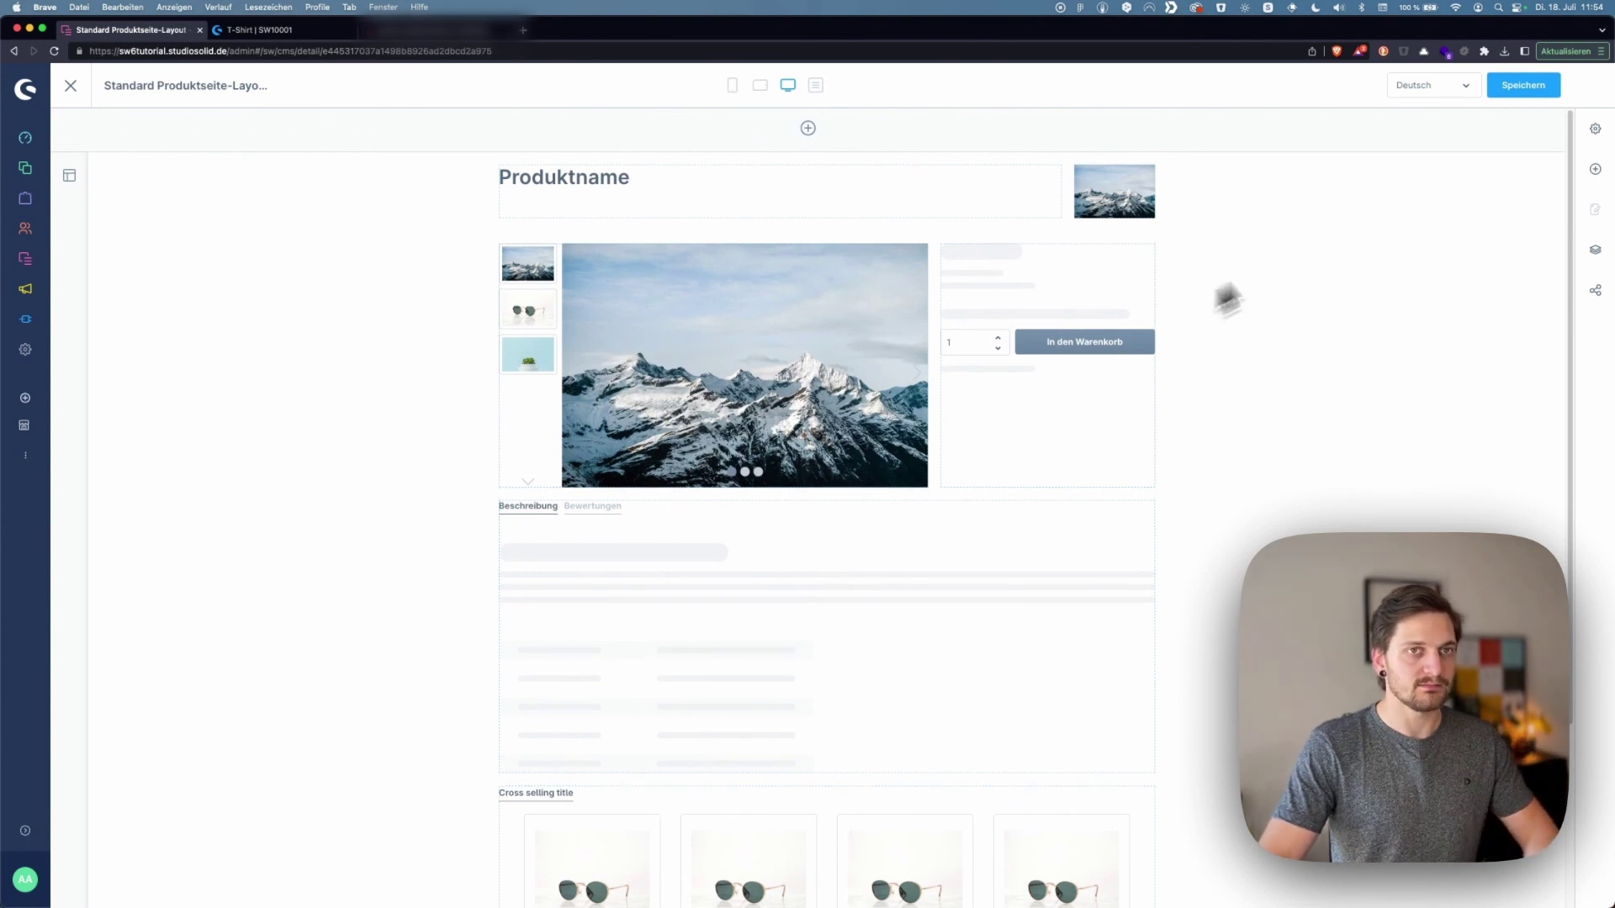
scroll(1178, 337, "down", 3)
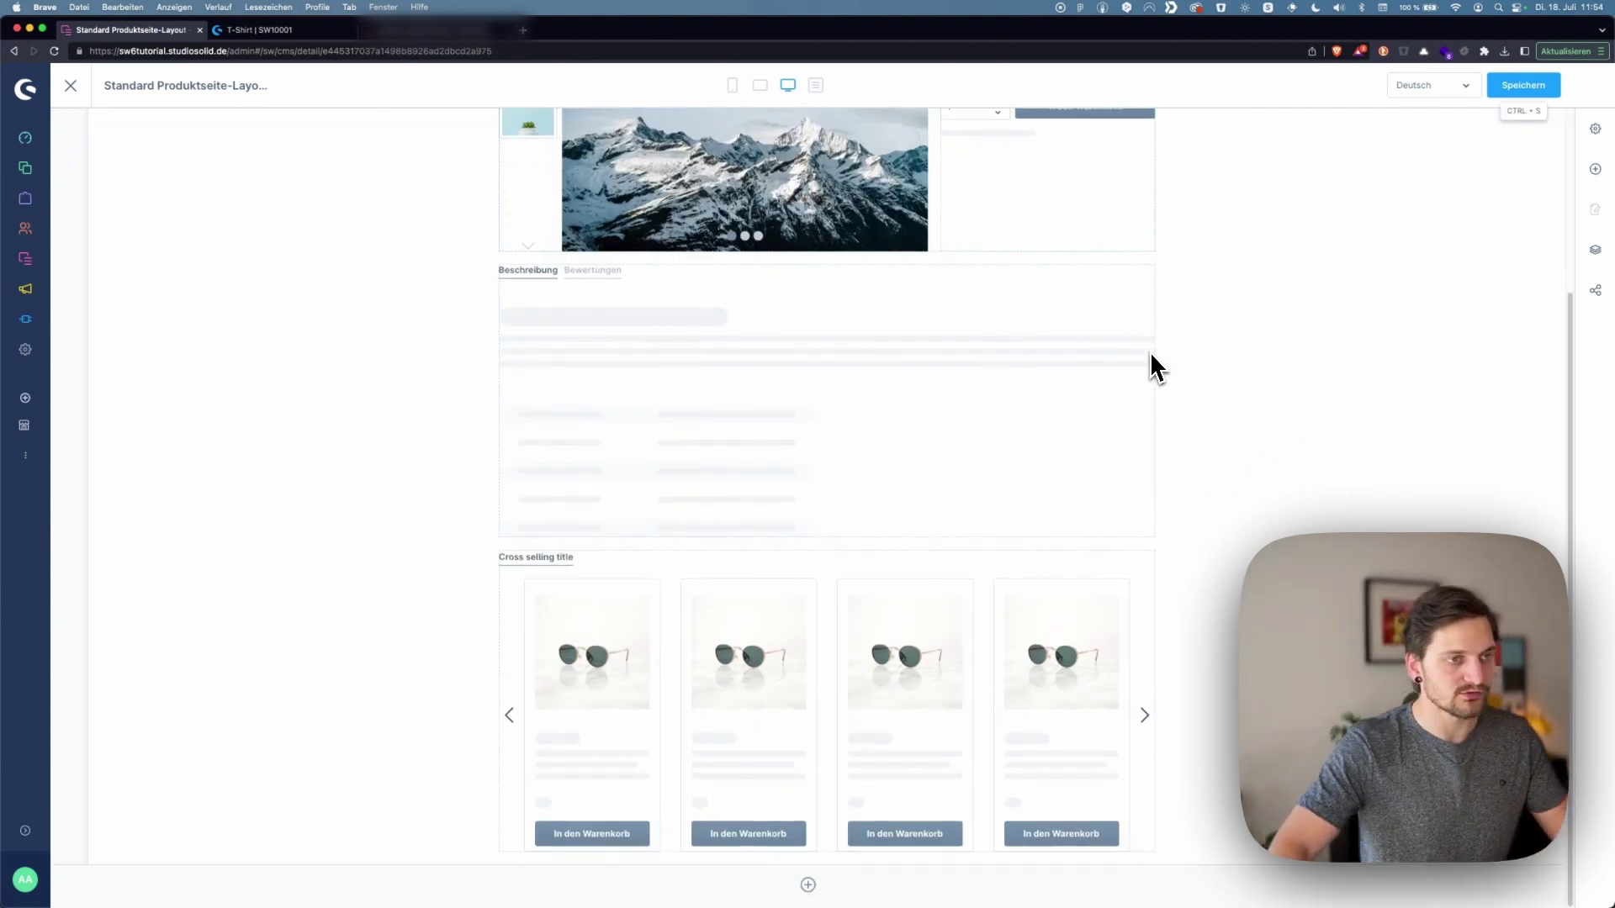
scroll(1149, 351, "up", 3)
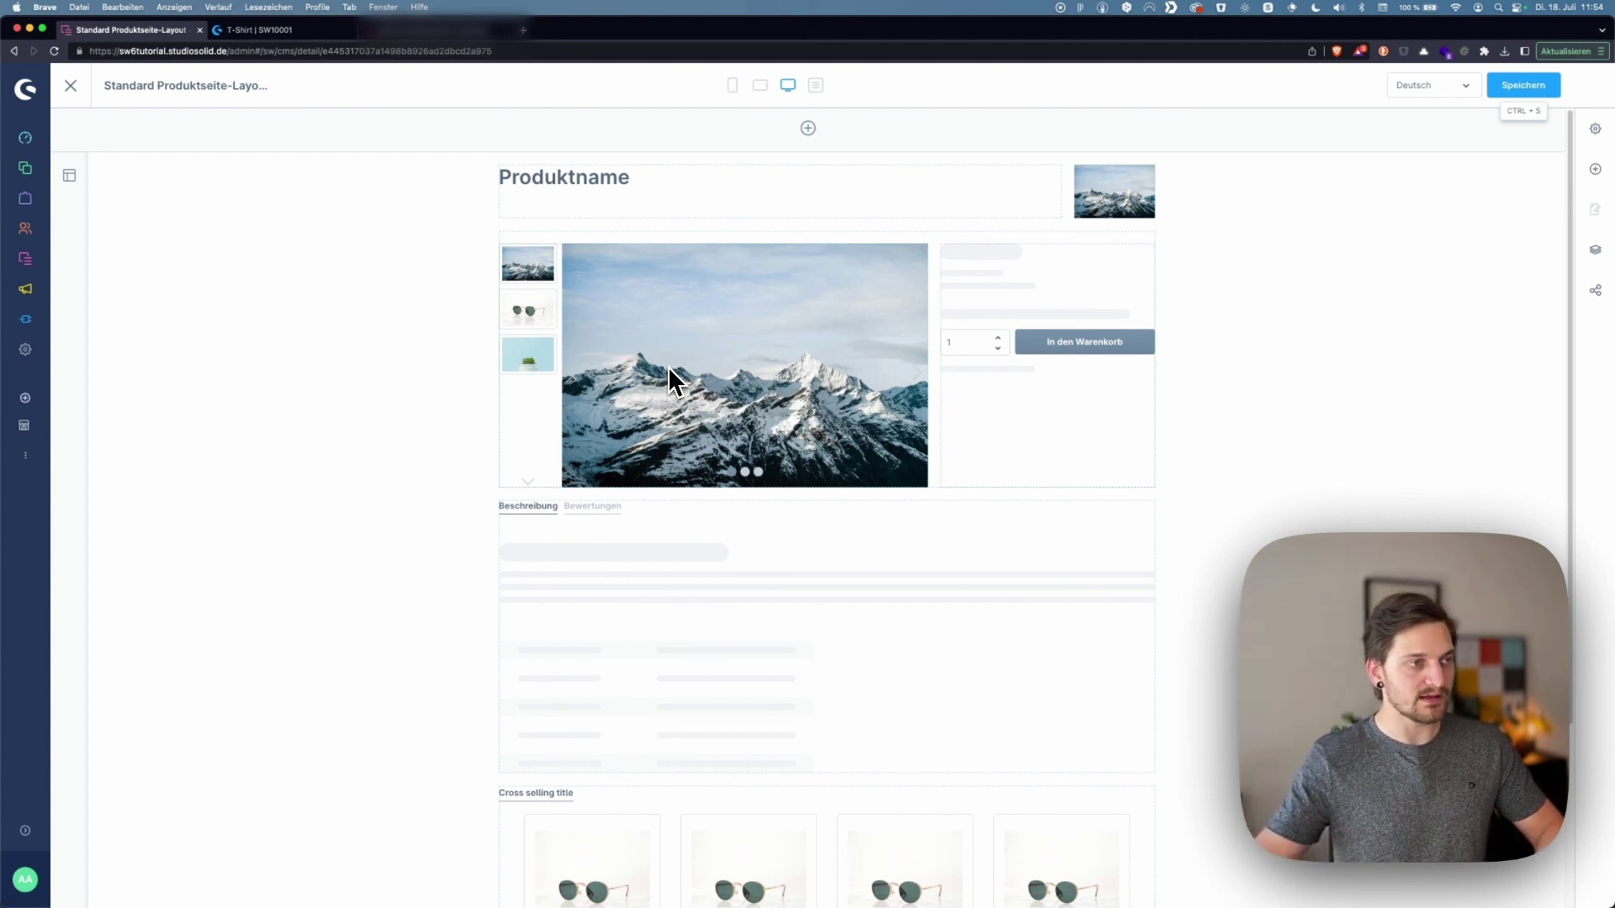
scroll(693, 421, "down", 3)
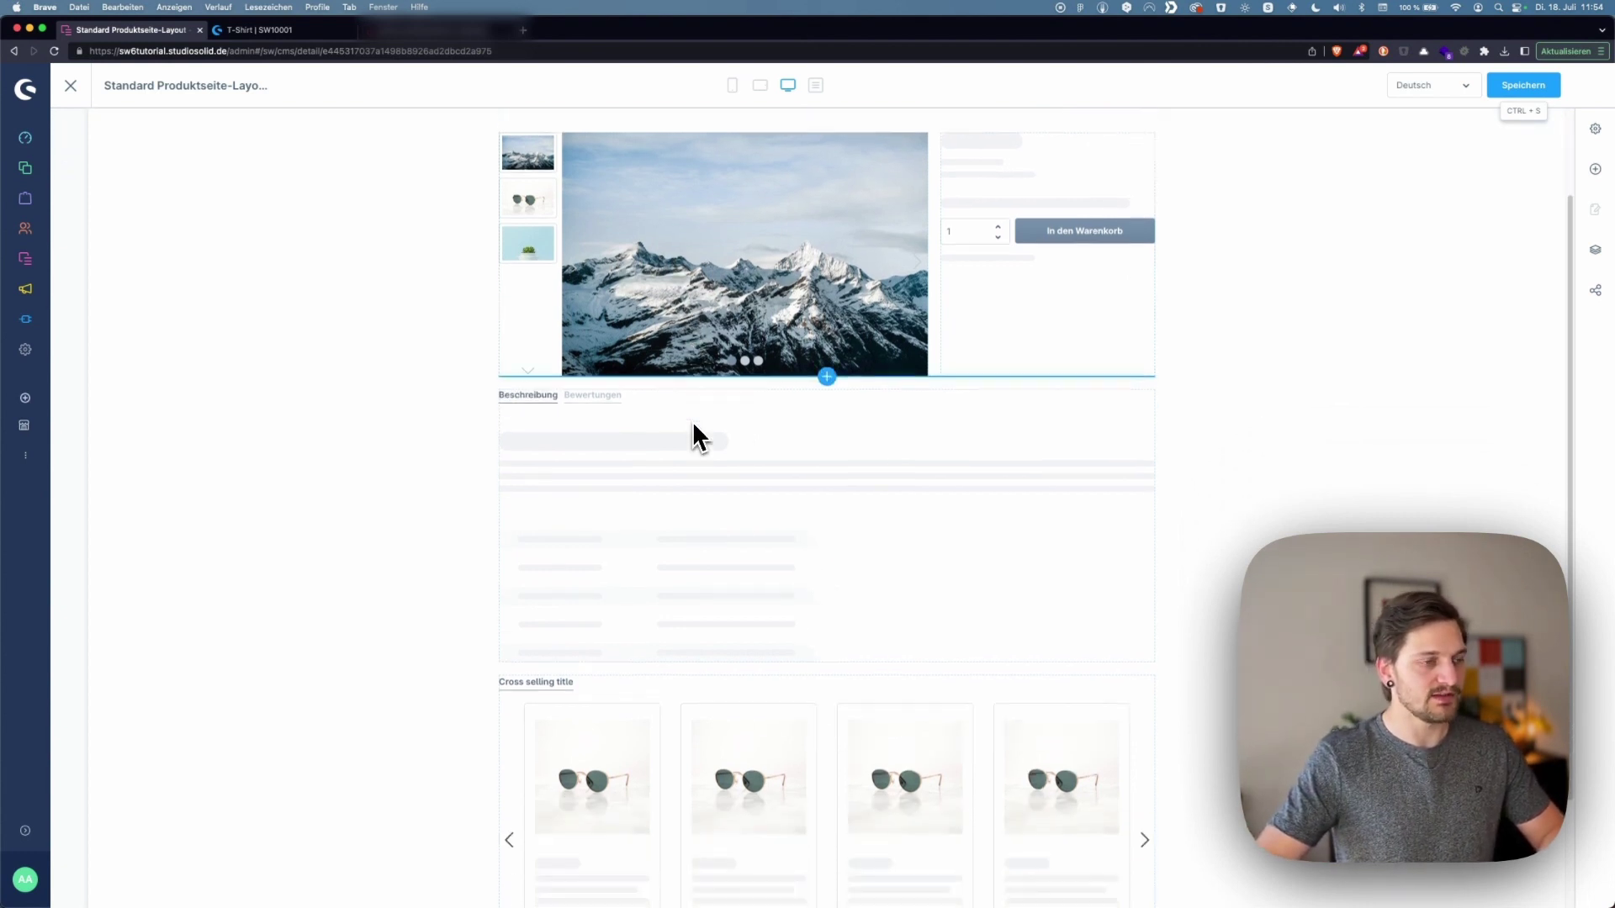
Insert a Text block between the gallery buy box and the description in the layout copy and save the layout
left_click(1596, 169)
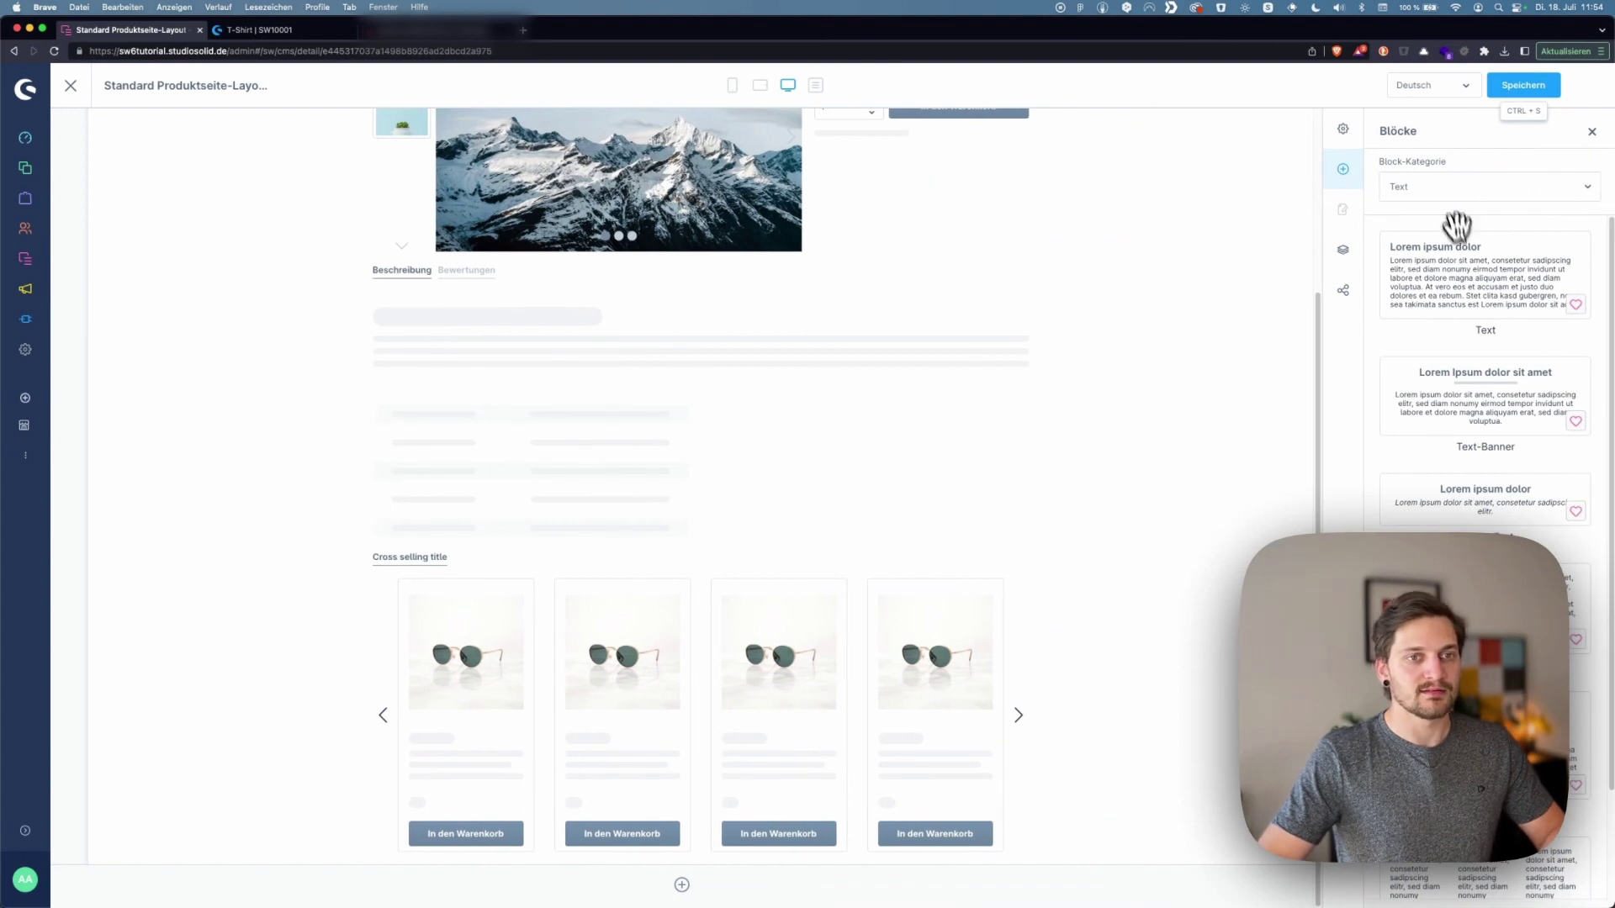
left_click_drag(1482, 283, 718, 263)
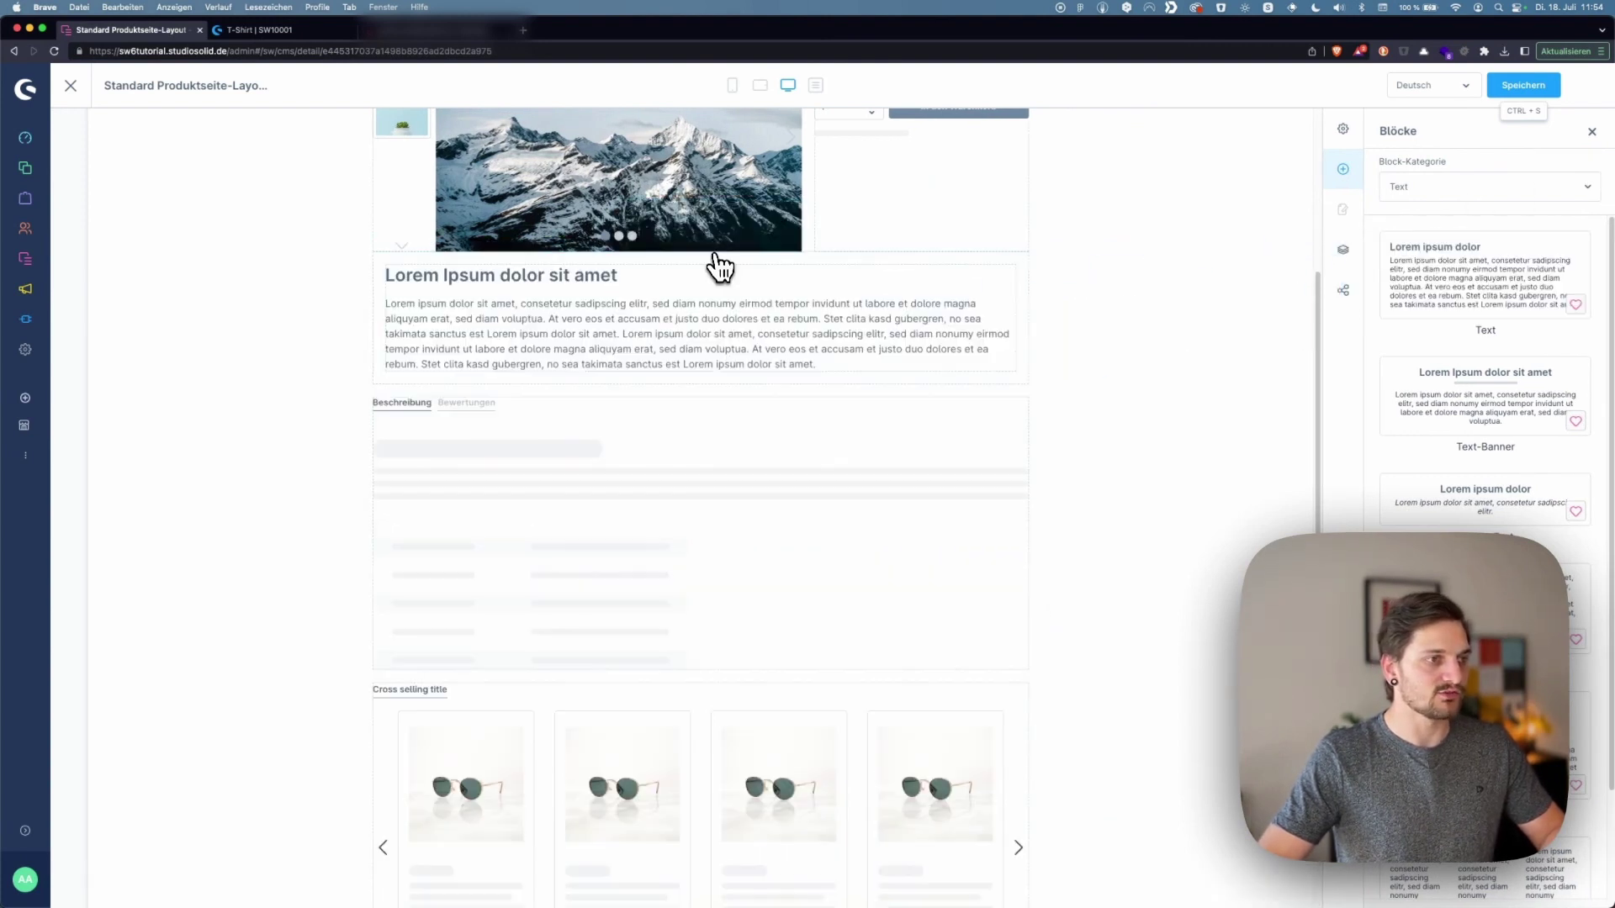
scroll(724, 345, "up", 3)
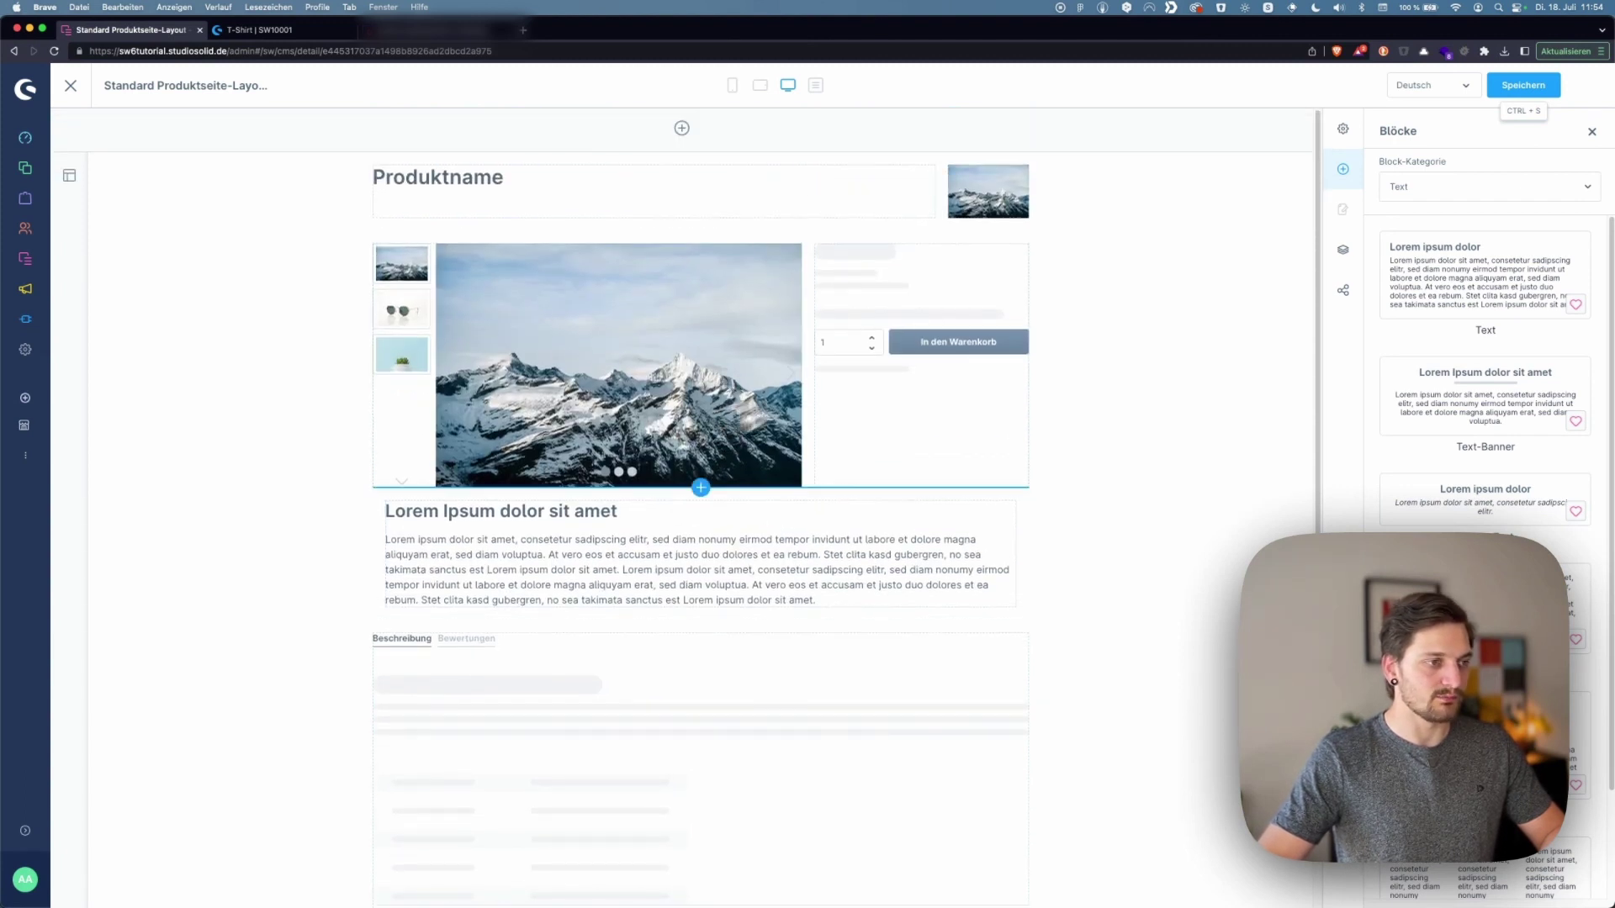
left_click(620, 529)
left_click(1529, 87)
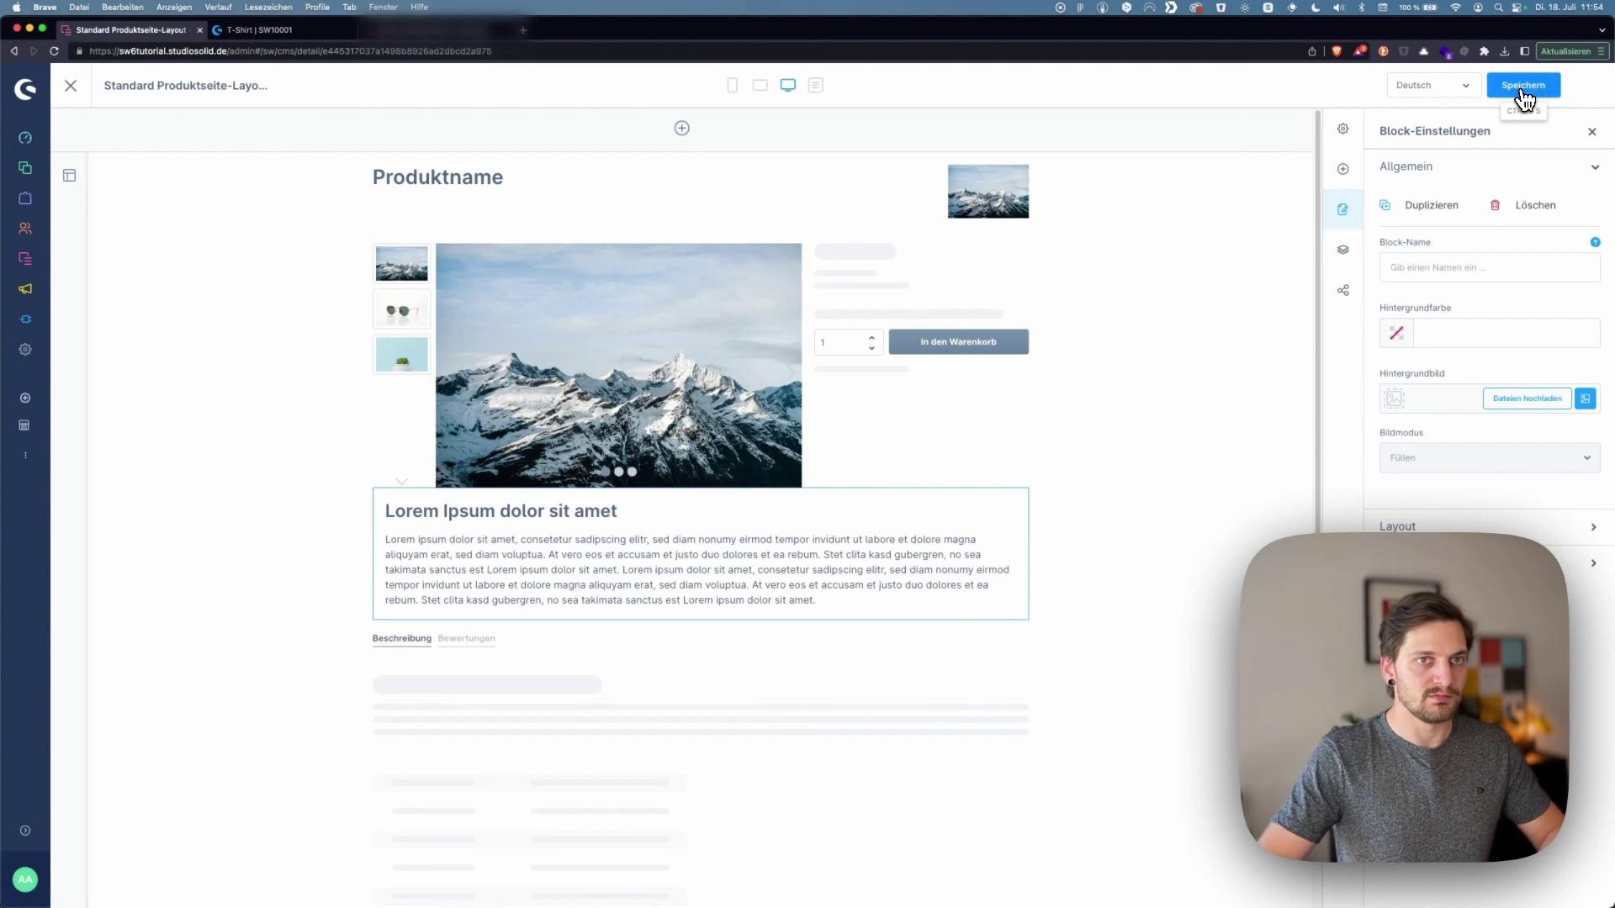
Open the T-Shirt product's layout assignment and assign the Standard Produktseite-Layout - Kopie
mouse_move(25, 167)
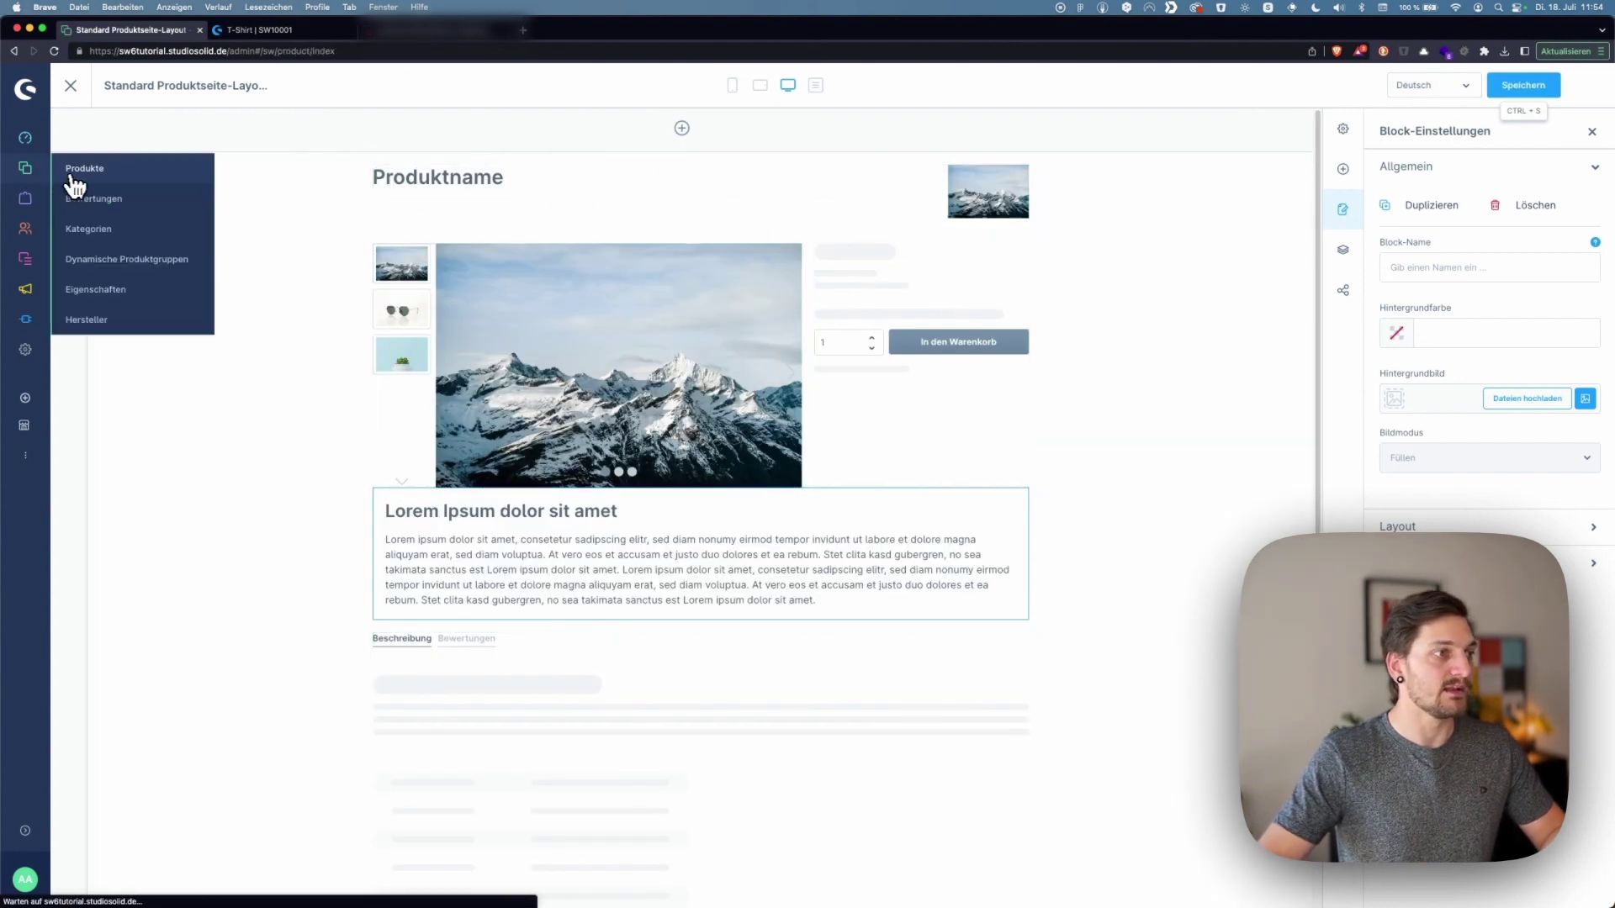
left_click(77, 175)
left_click(162, 213)
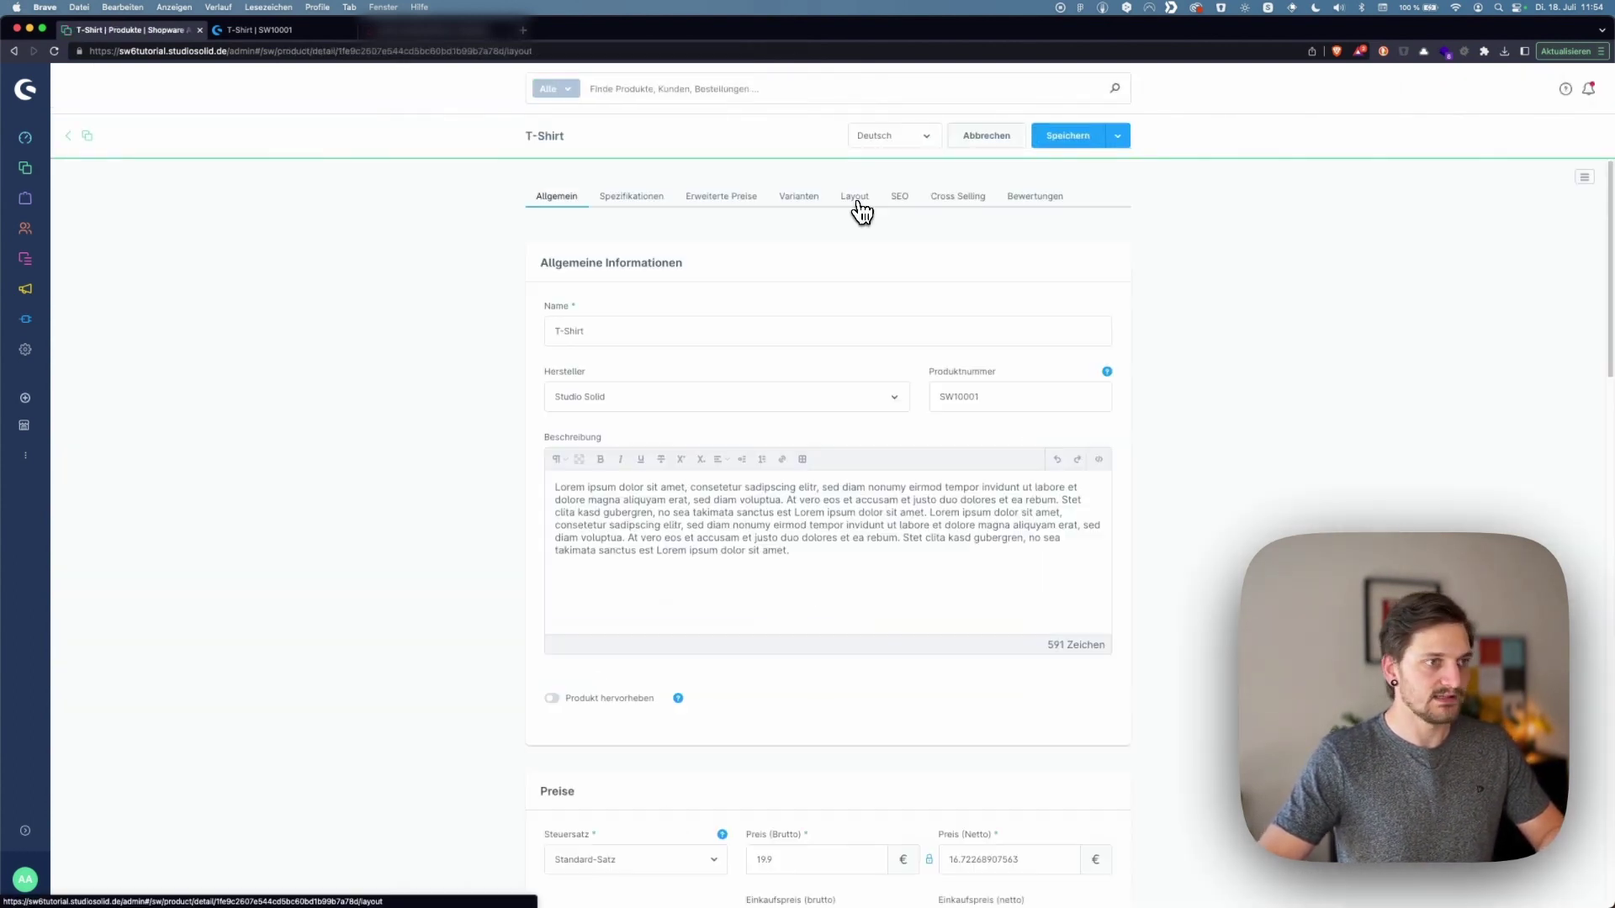
left_click(858, 197)
left_click(787, 373)
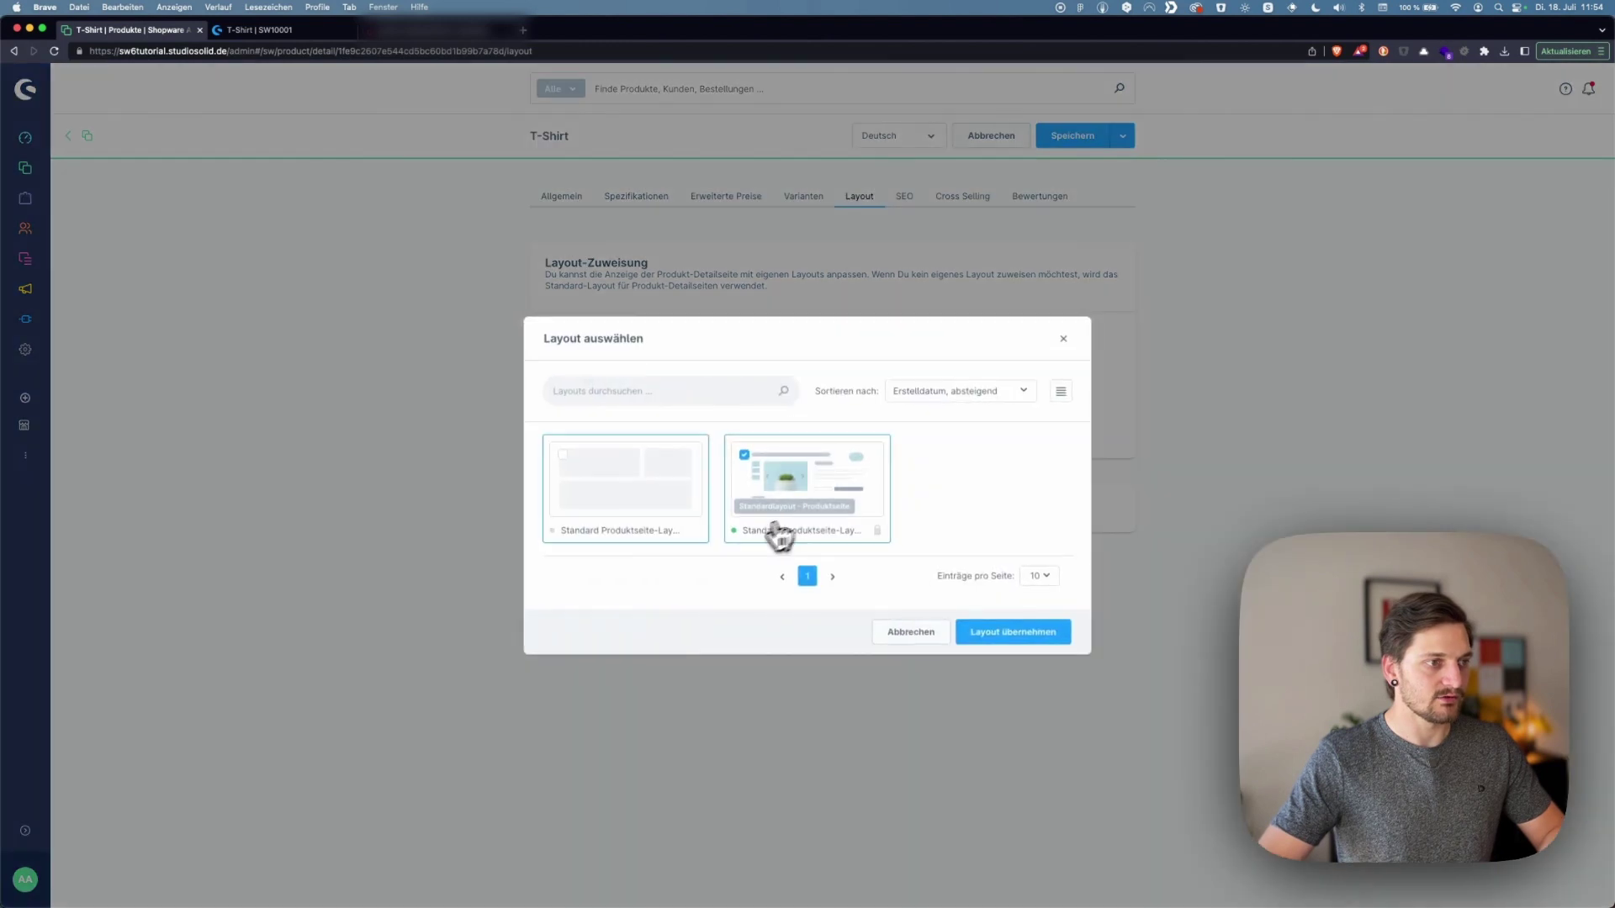
left_click(613, 500)
left_click(984, 646)
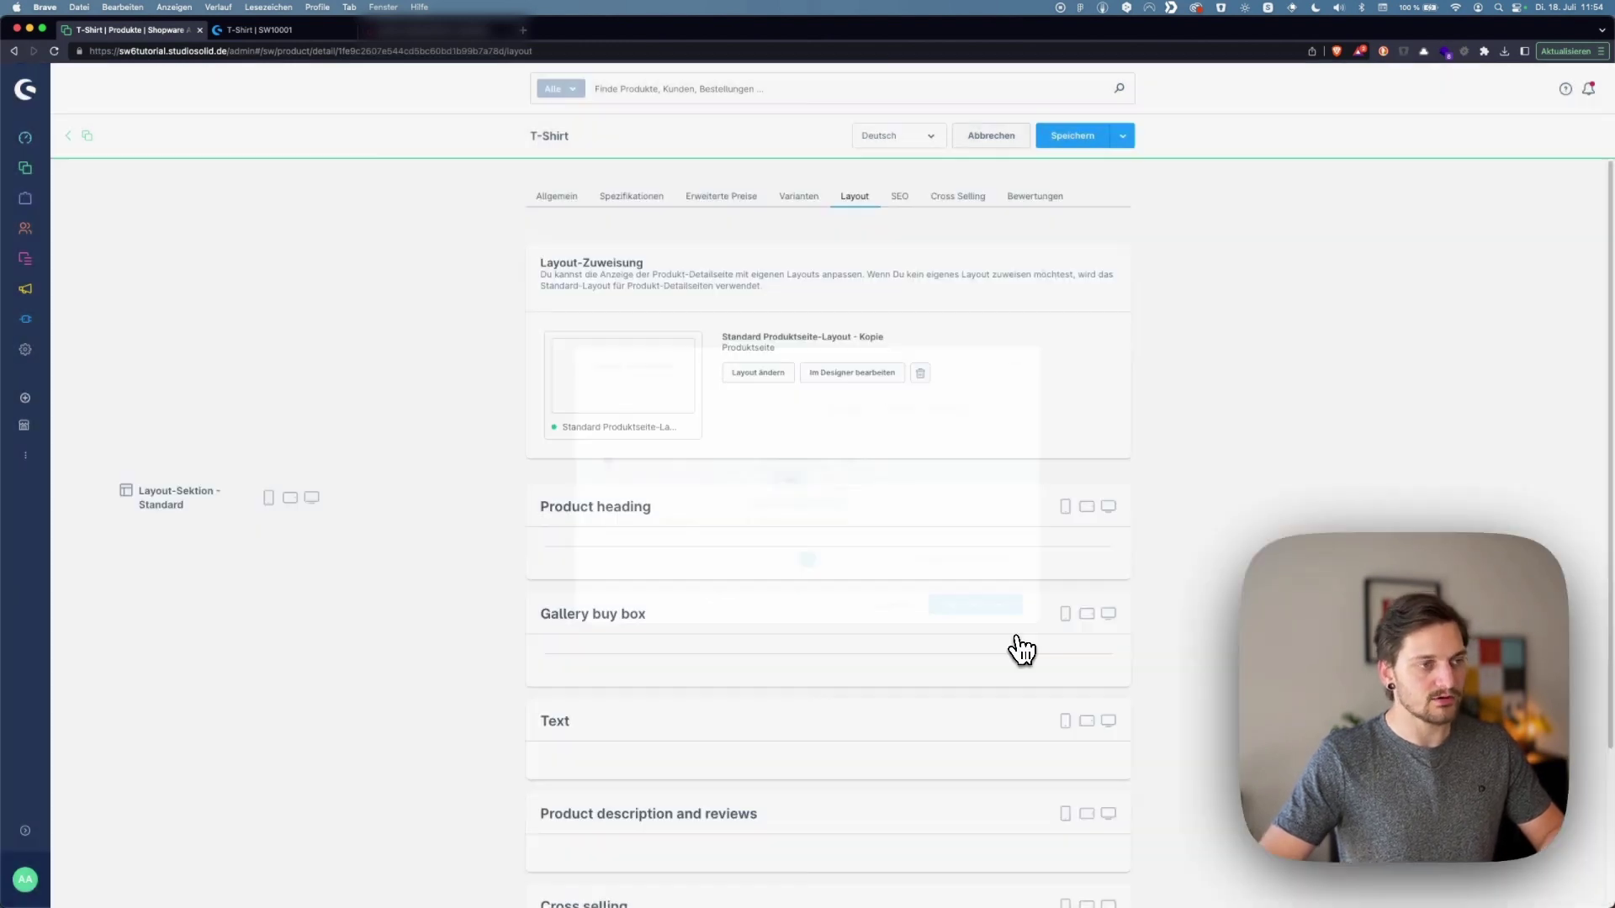
Review the assigned layout's content blocks down to the Text block and save the product
scroll(1219, 505, "down", 10)
scroll(1224, 501, "down", 11)
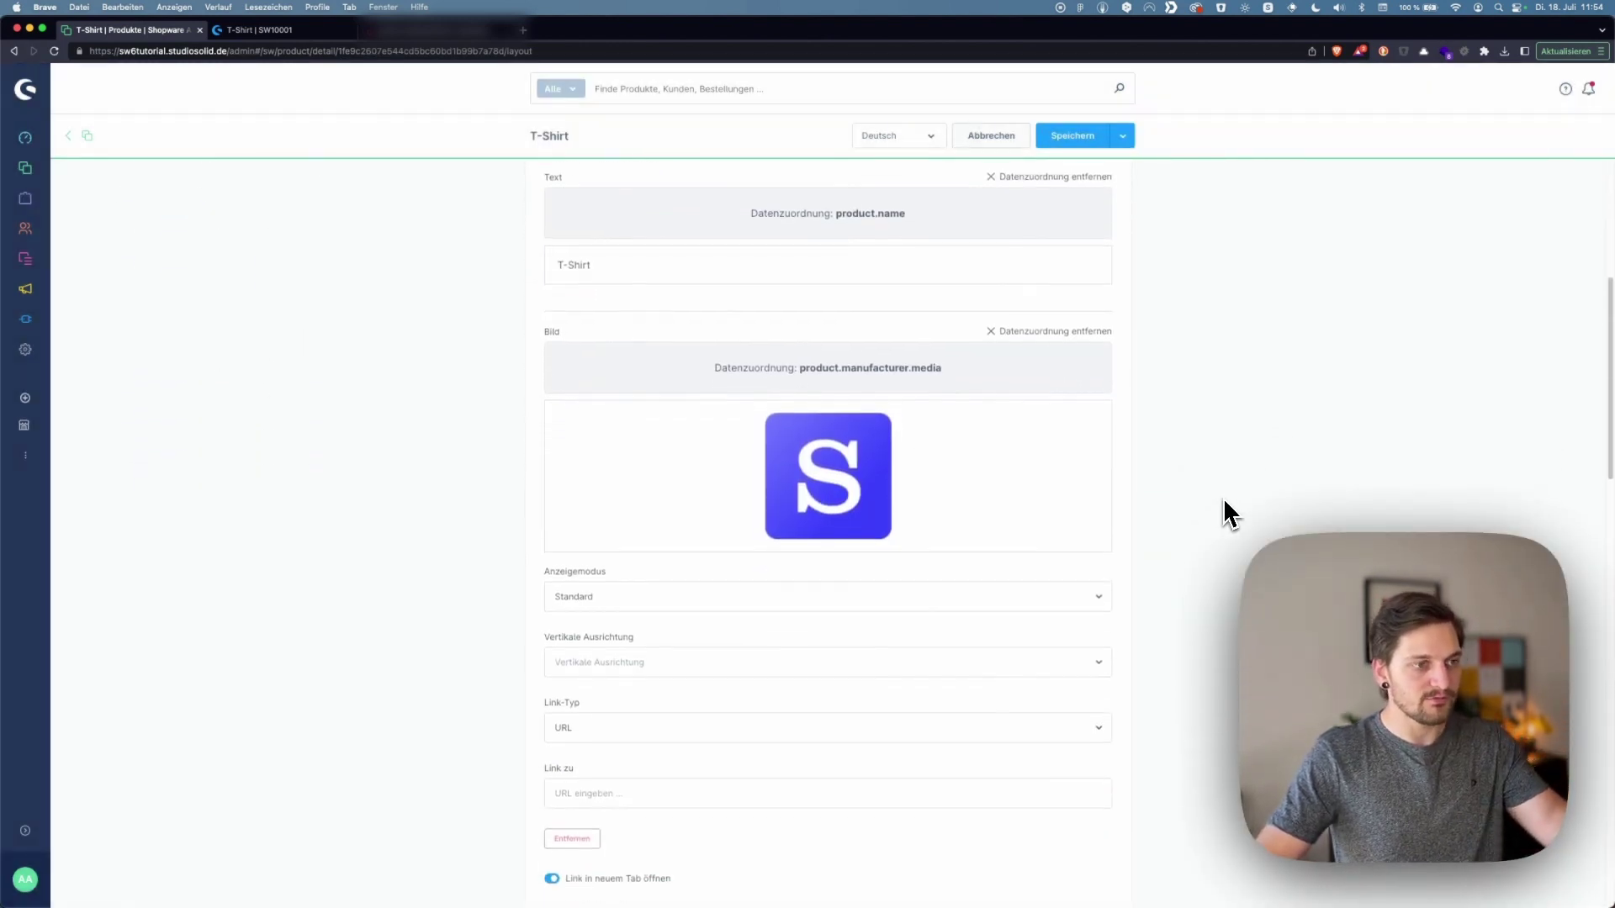
scroll(1223, 498, "down", 7)
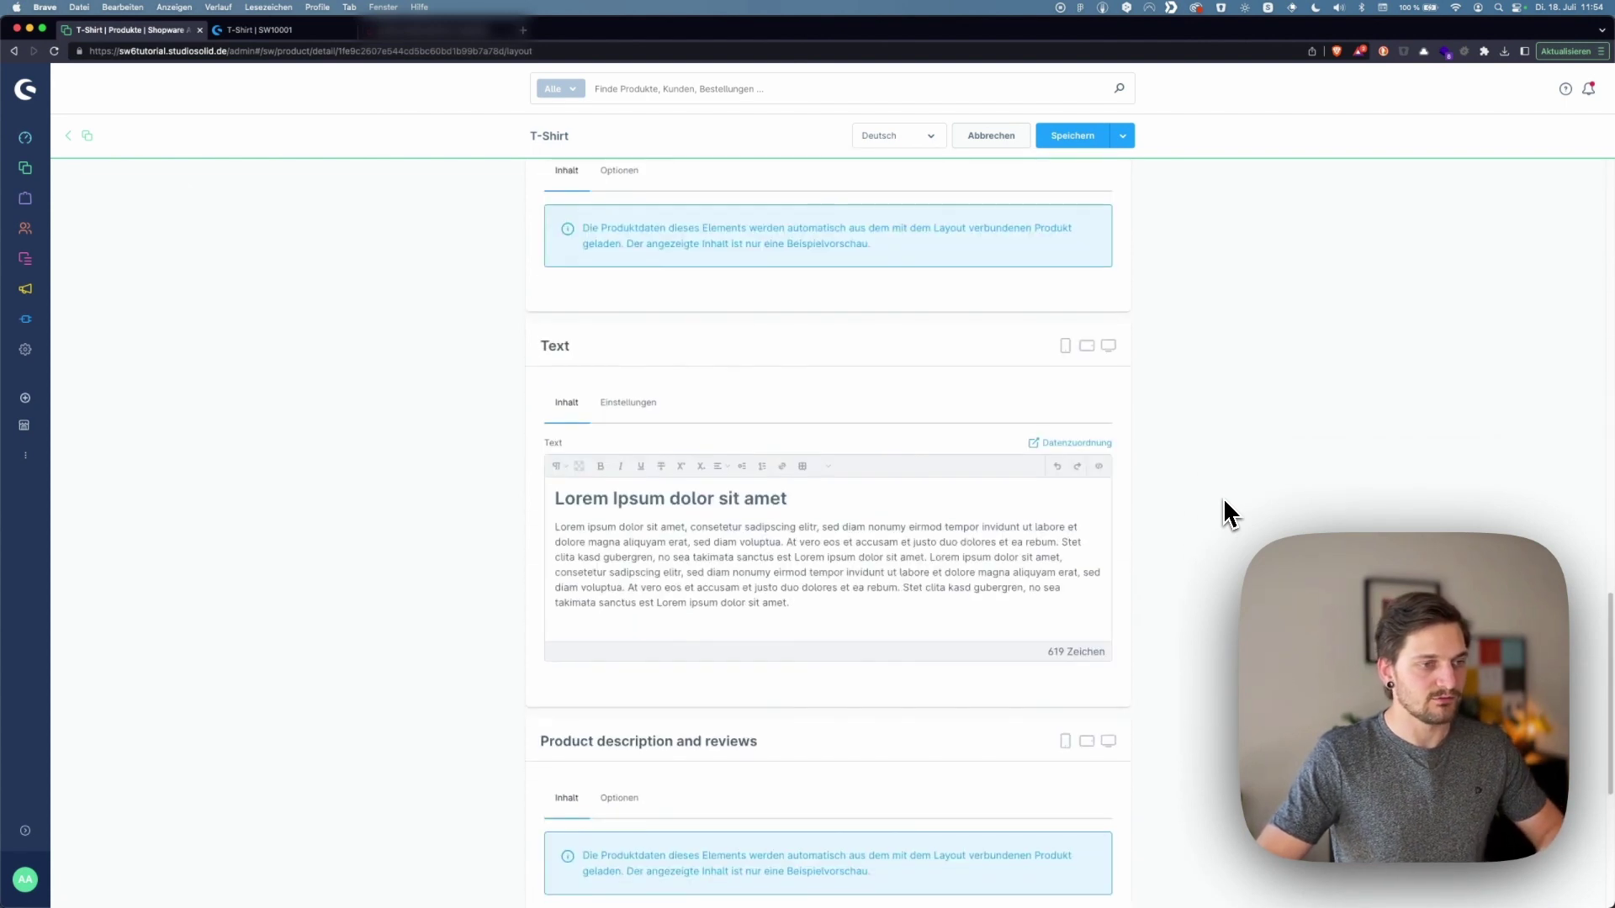
scroll(1222, 497, "up", 20)
left_click(1085, 140)
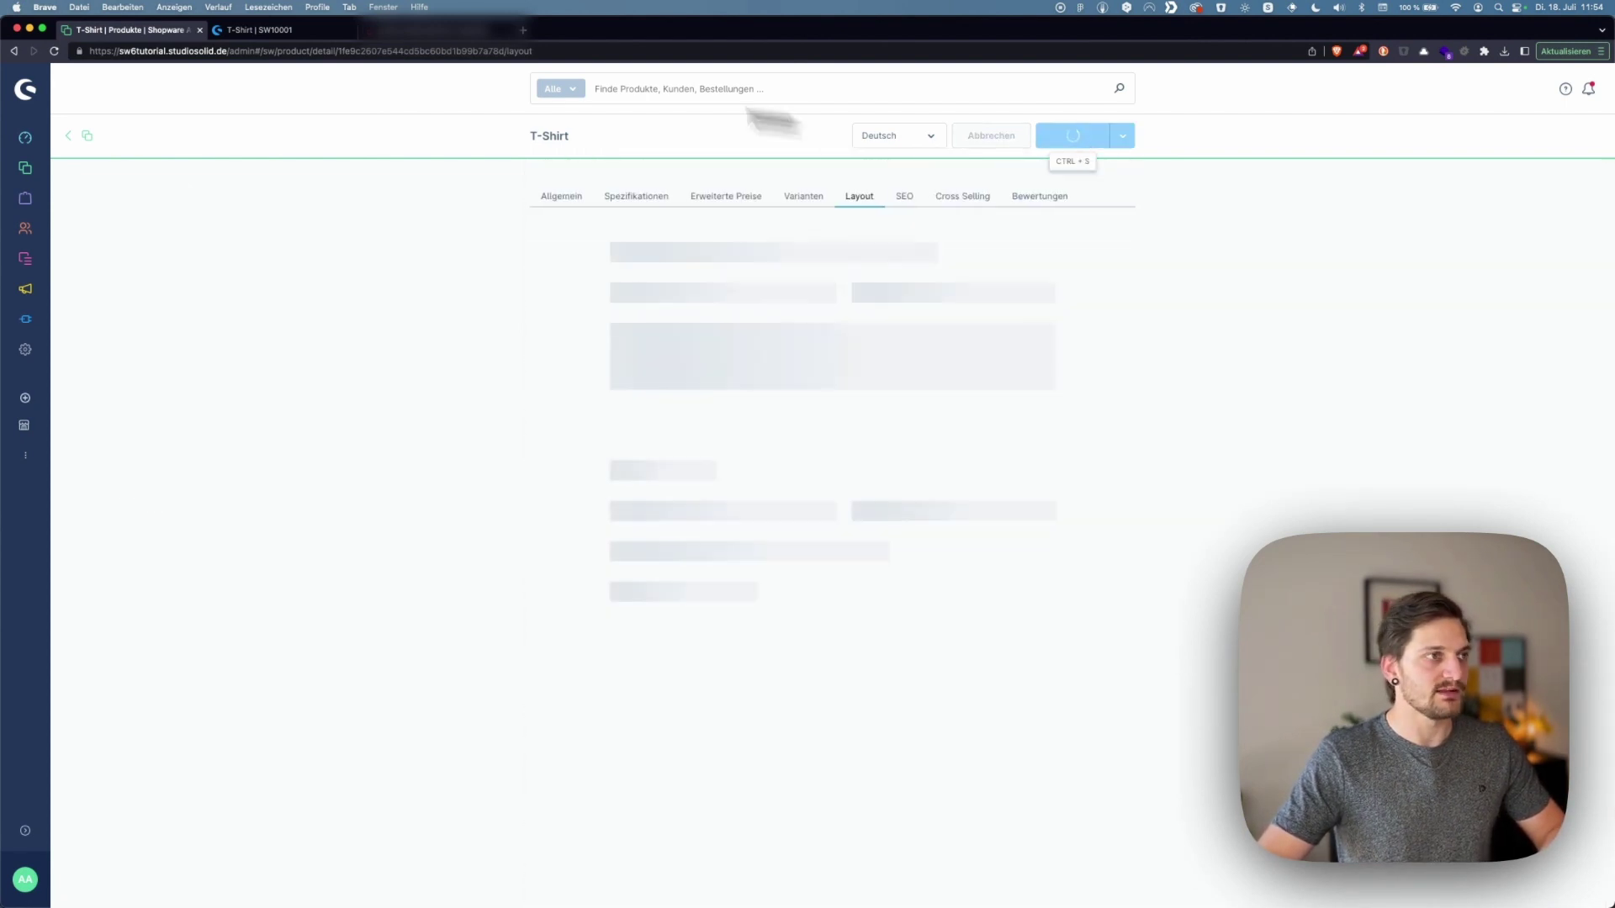
Reload the T-Shirt's storefront page and examine the text block between the gallery and the description
key("ctrl+Tab")
key("super+r")
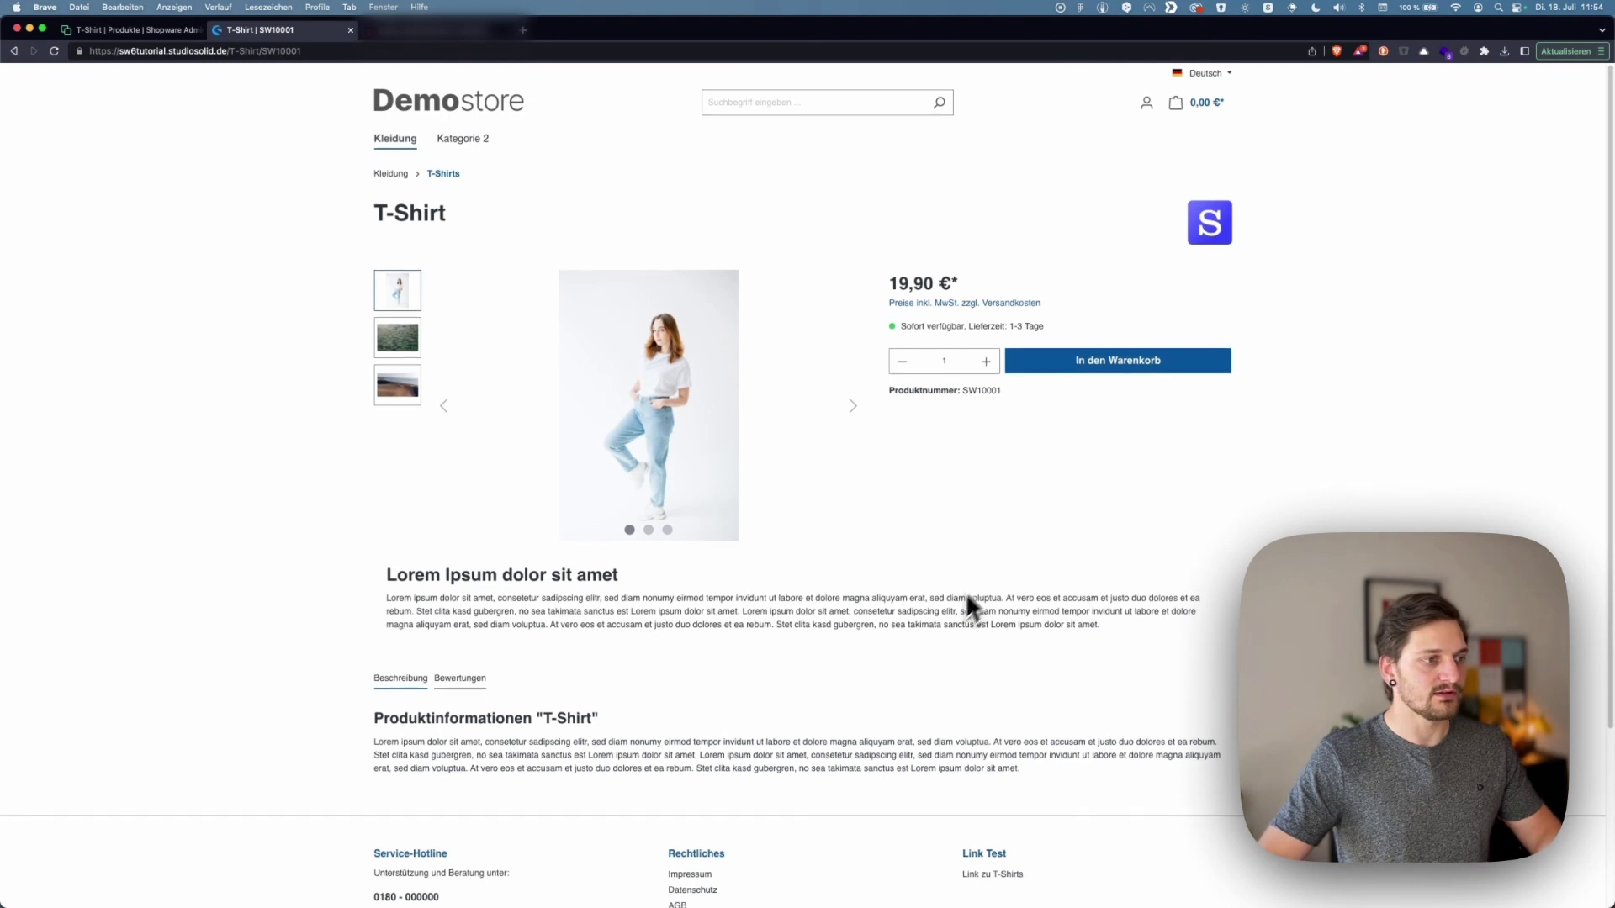
scroll(841, 599, "down", 1)
left_click_drag(393, 515, 1130, 566)
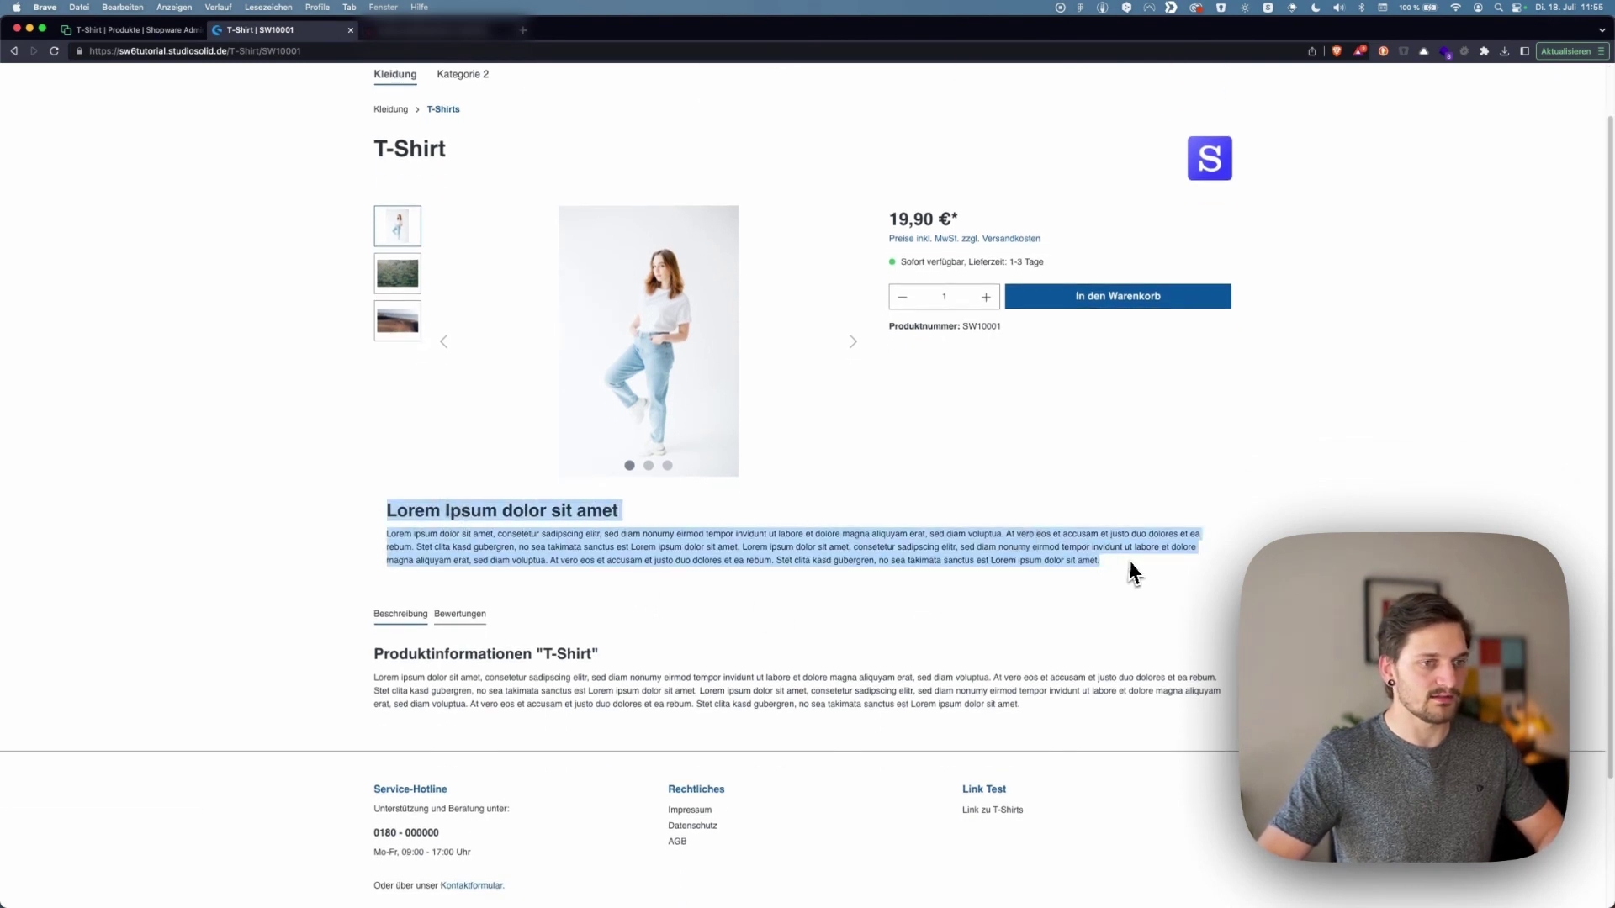
scroll(1169, 598, "up", 1)
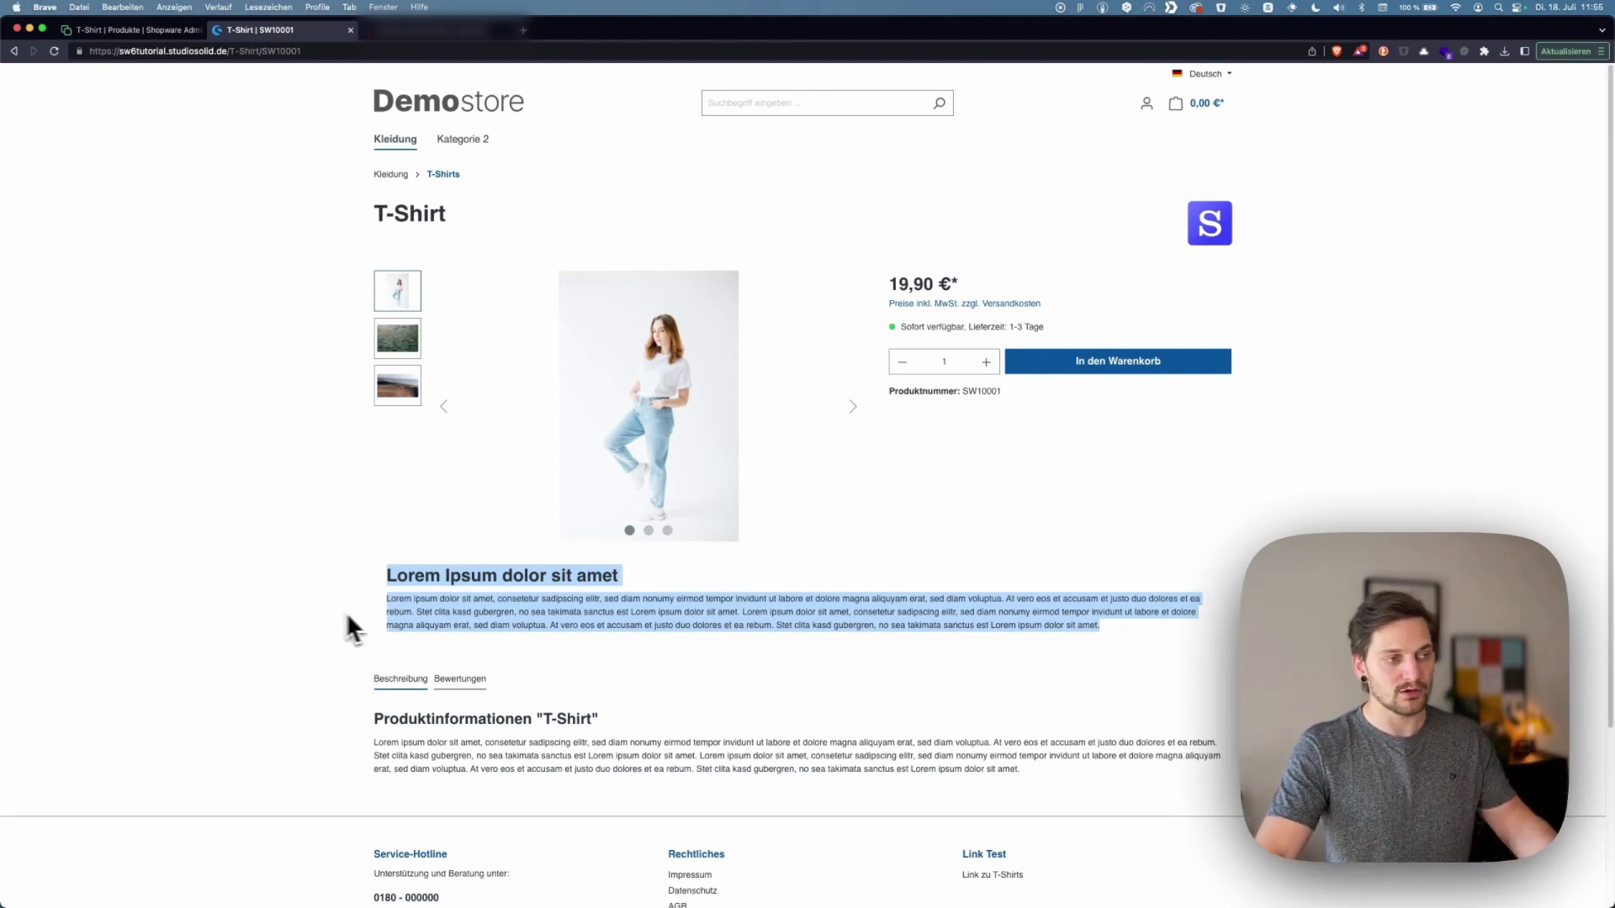
scroll(375, 618, "down", 2)
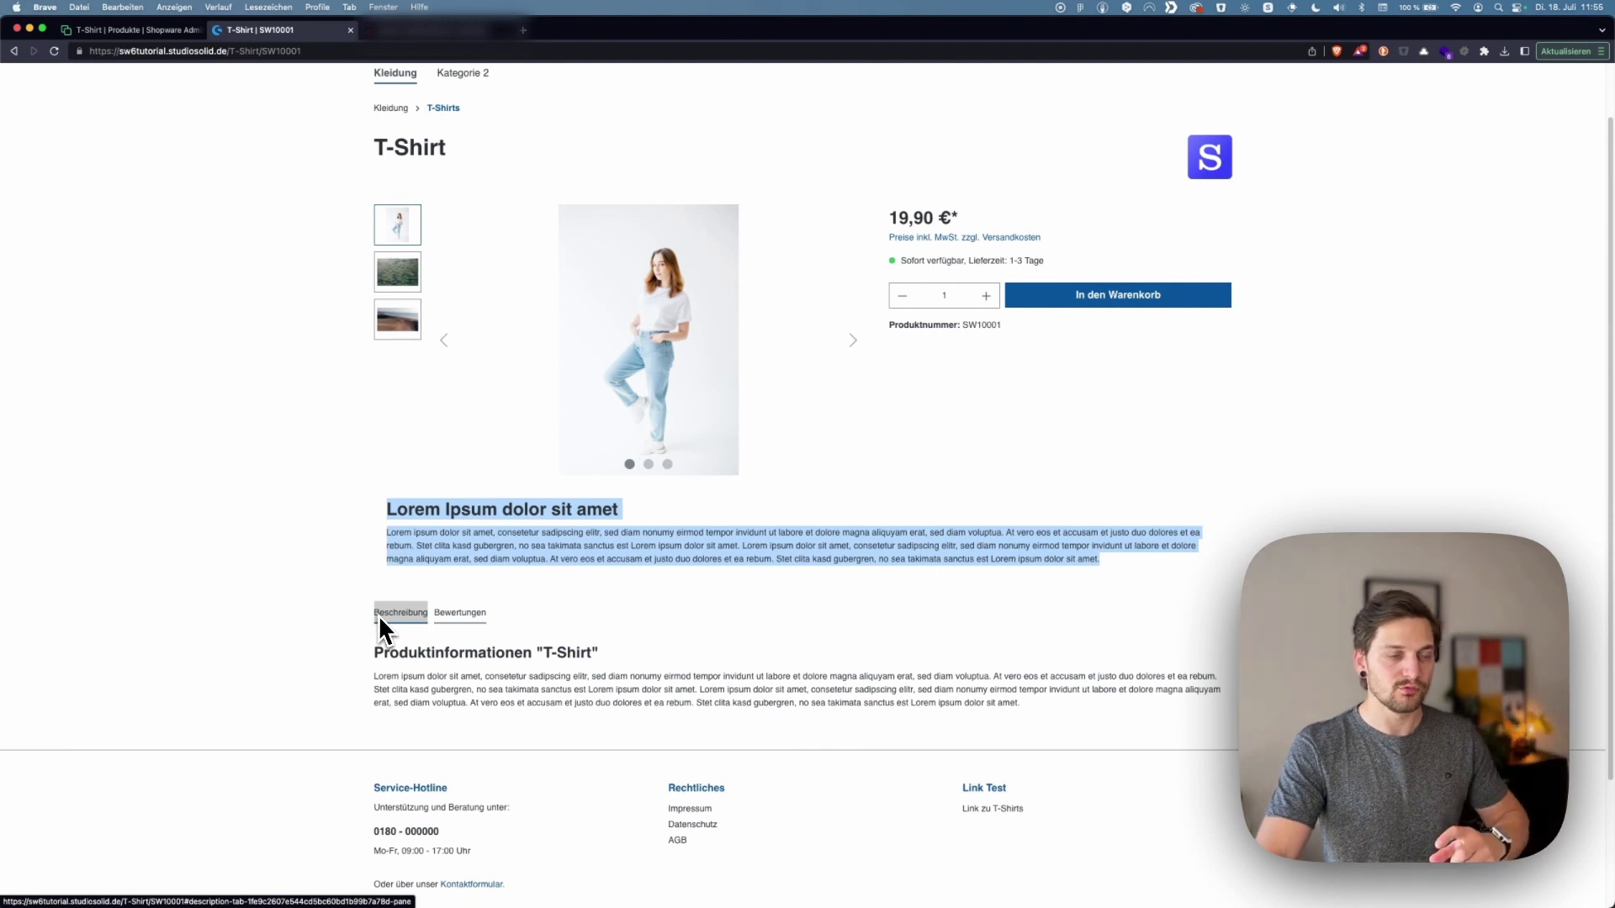
Replace the T-Shirt's Text block content with "EINE NEUE INFO ZUM PRODUKT", save the product and check the storefront page
left_click(114, 31)
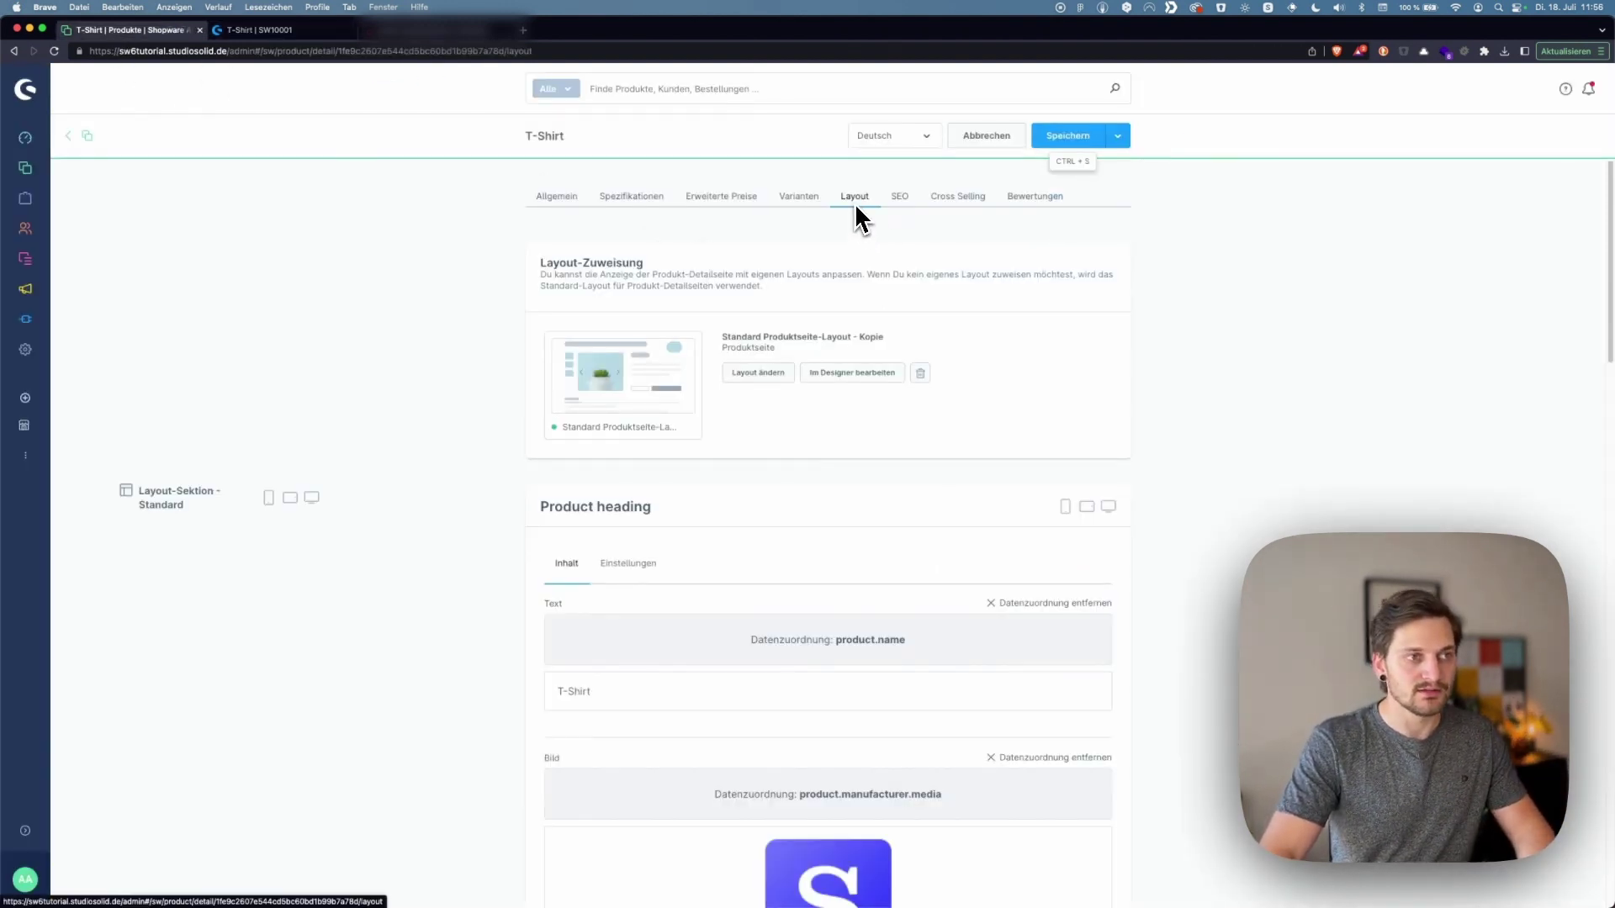
scroll(940, 399, "down", 10)
scroll(940, 397, "down", 20)
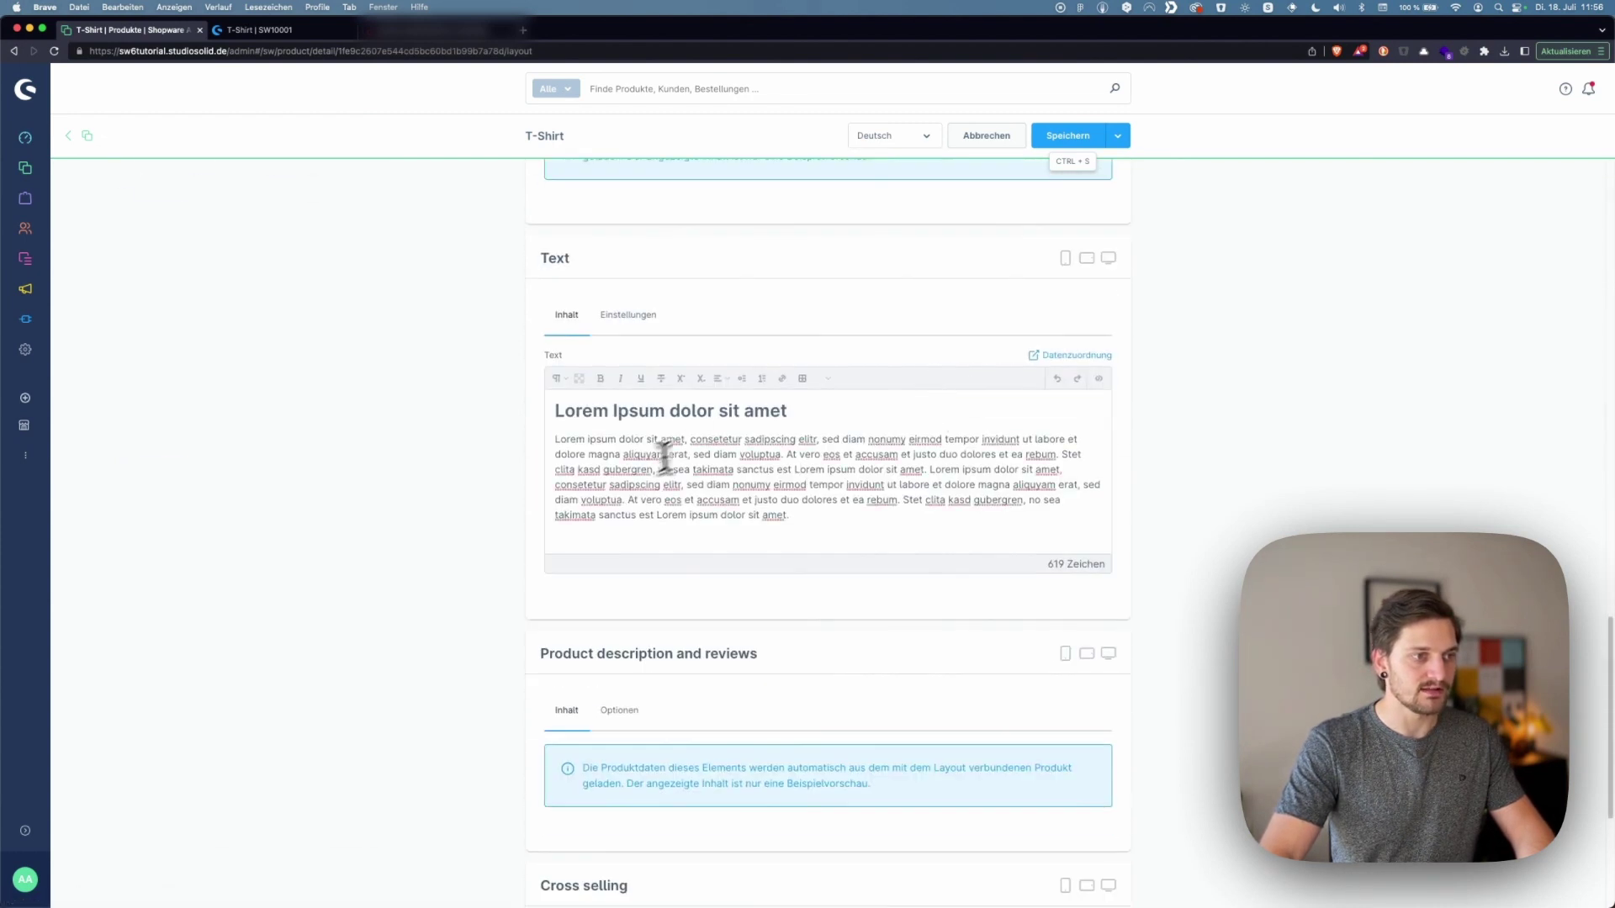
left_click_drag(789, 515, 555, 409)
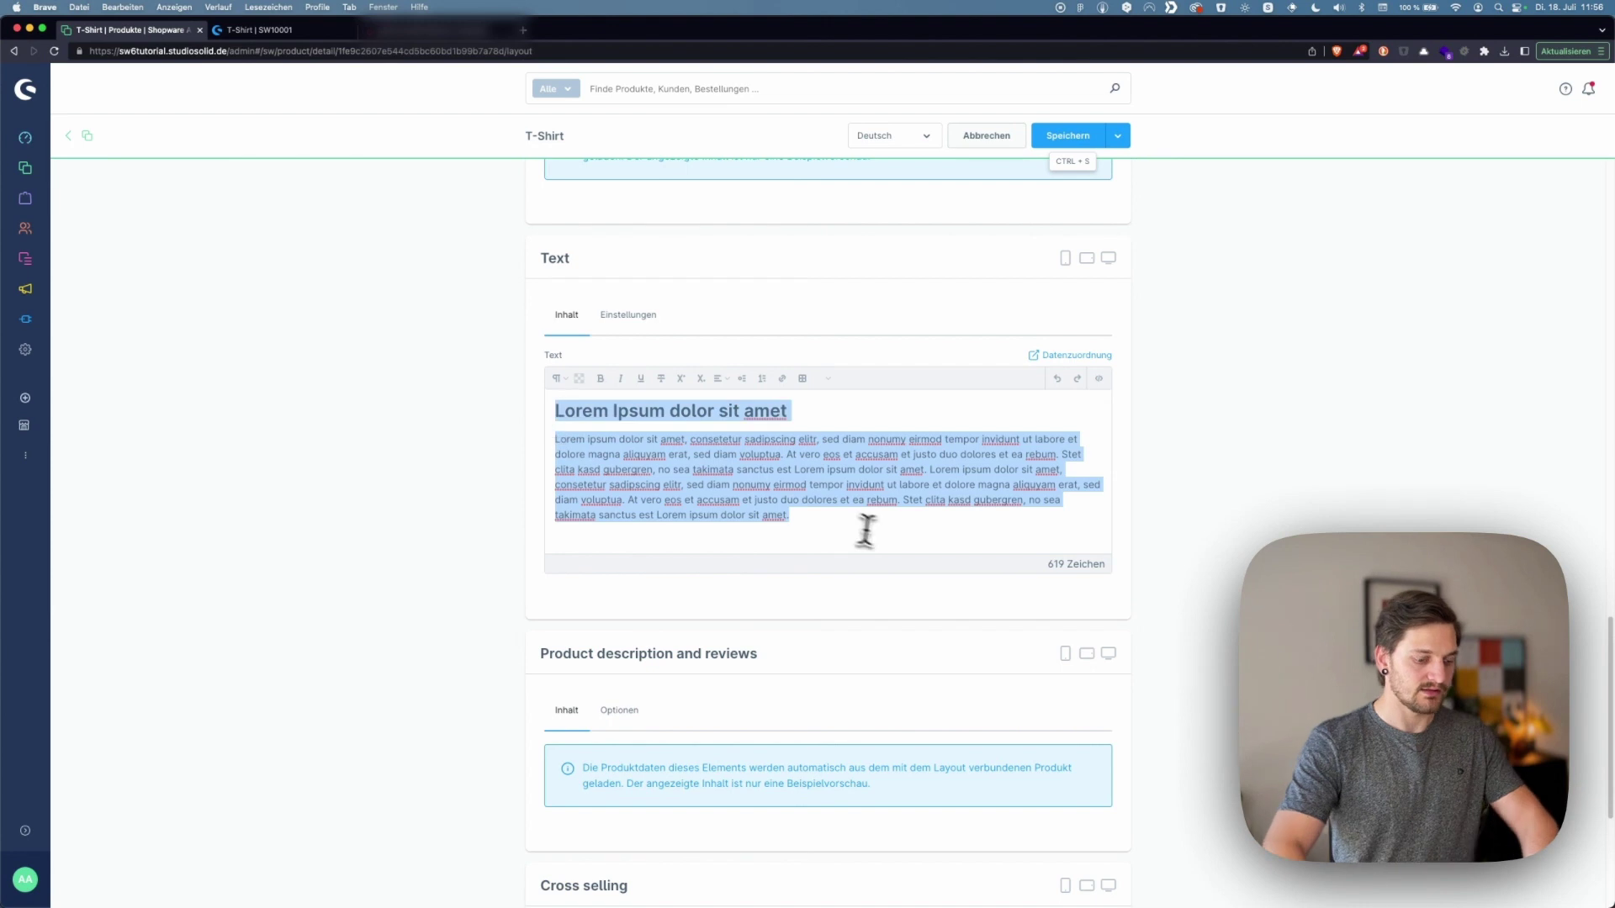
type("EINE NEUE INFO ZUM")
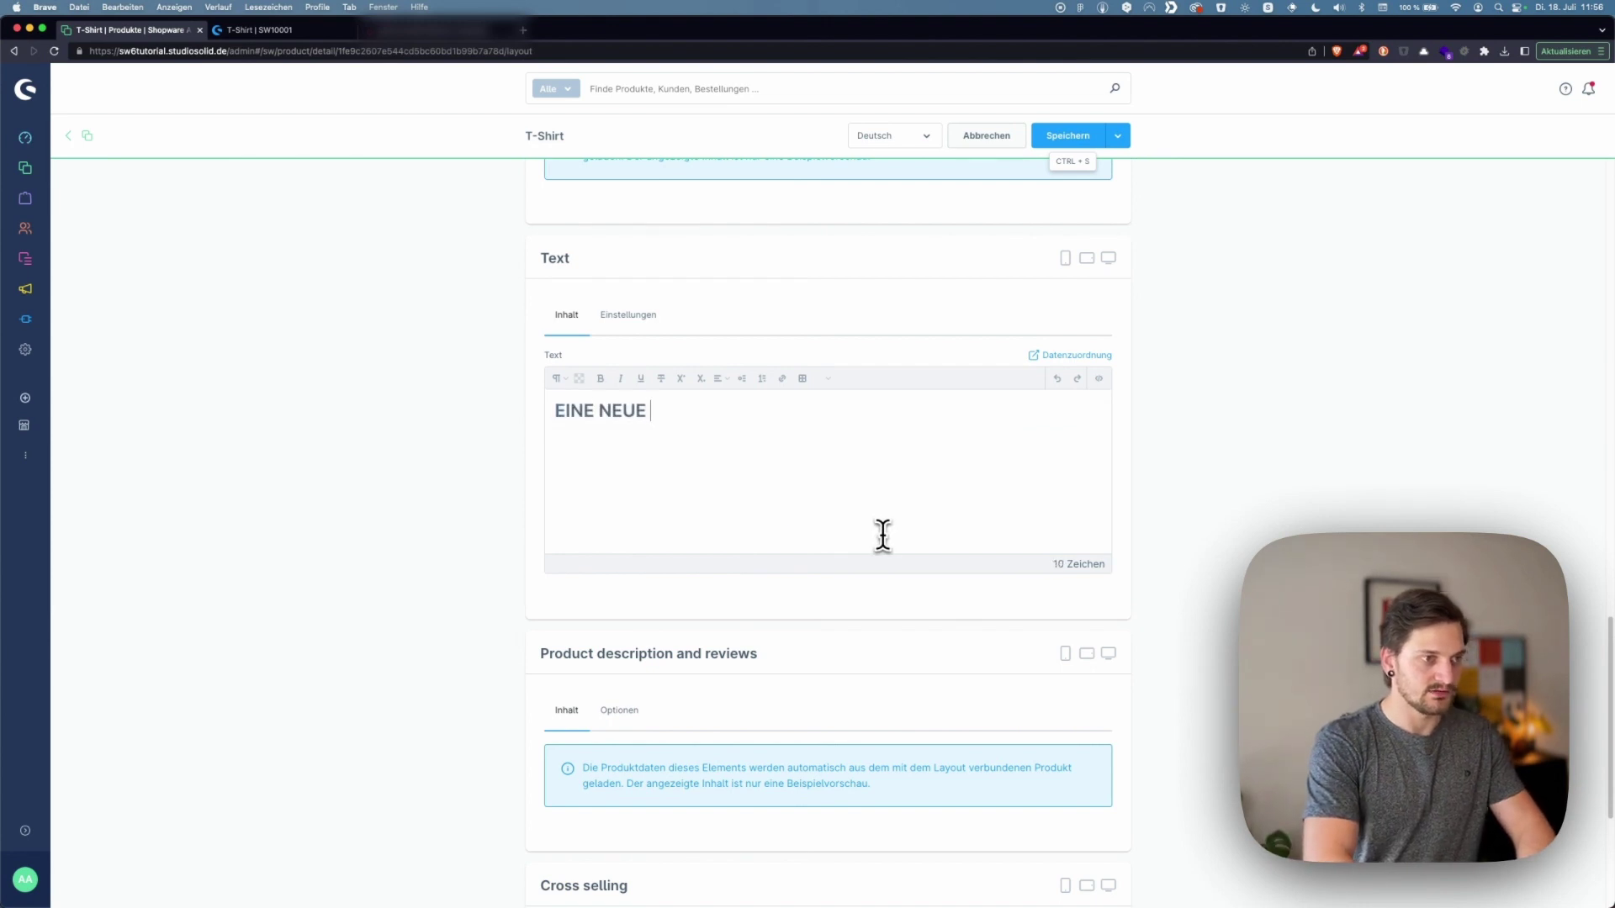
type(" PRODUKT")
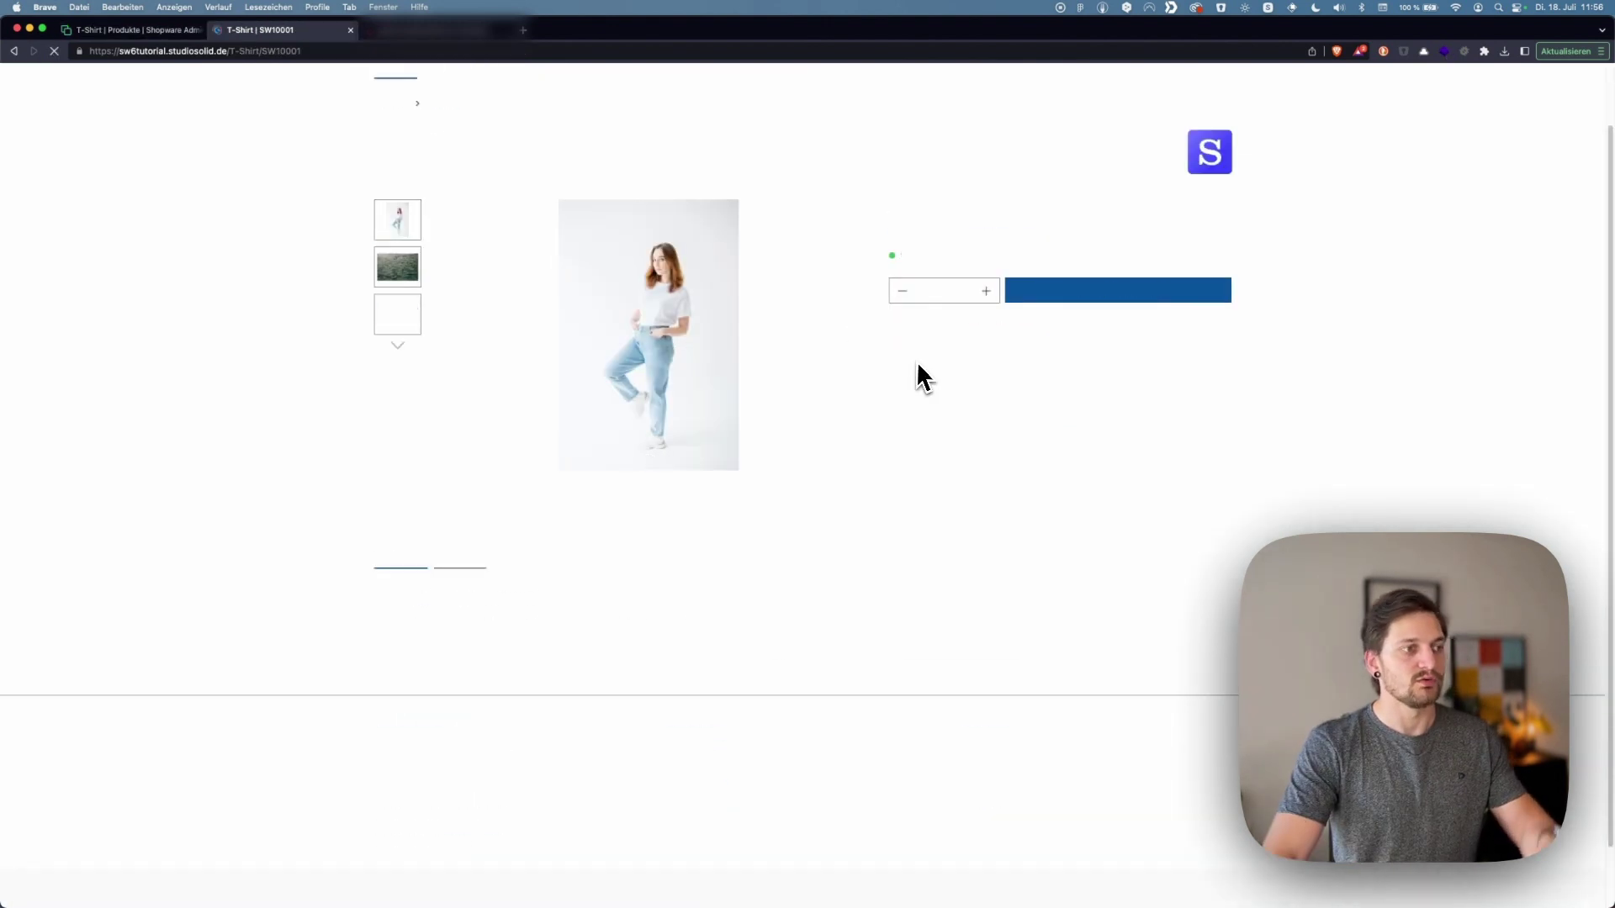
left_click_drag(389, 503, 664, 506)
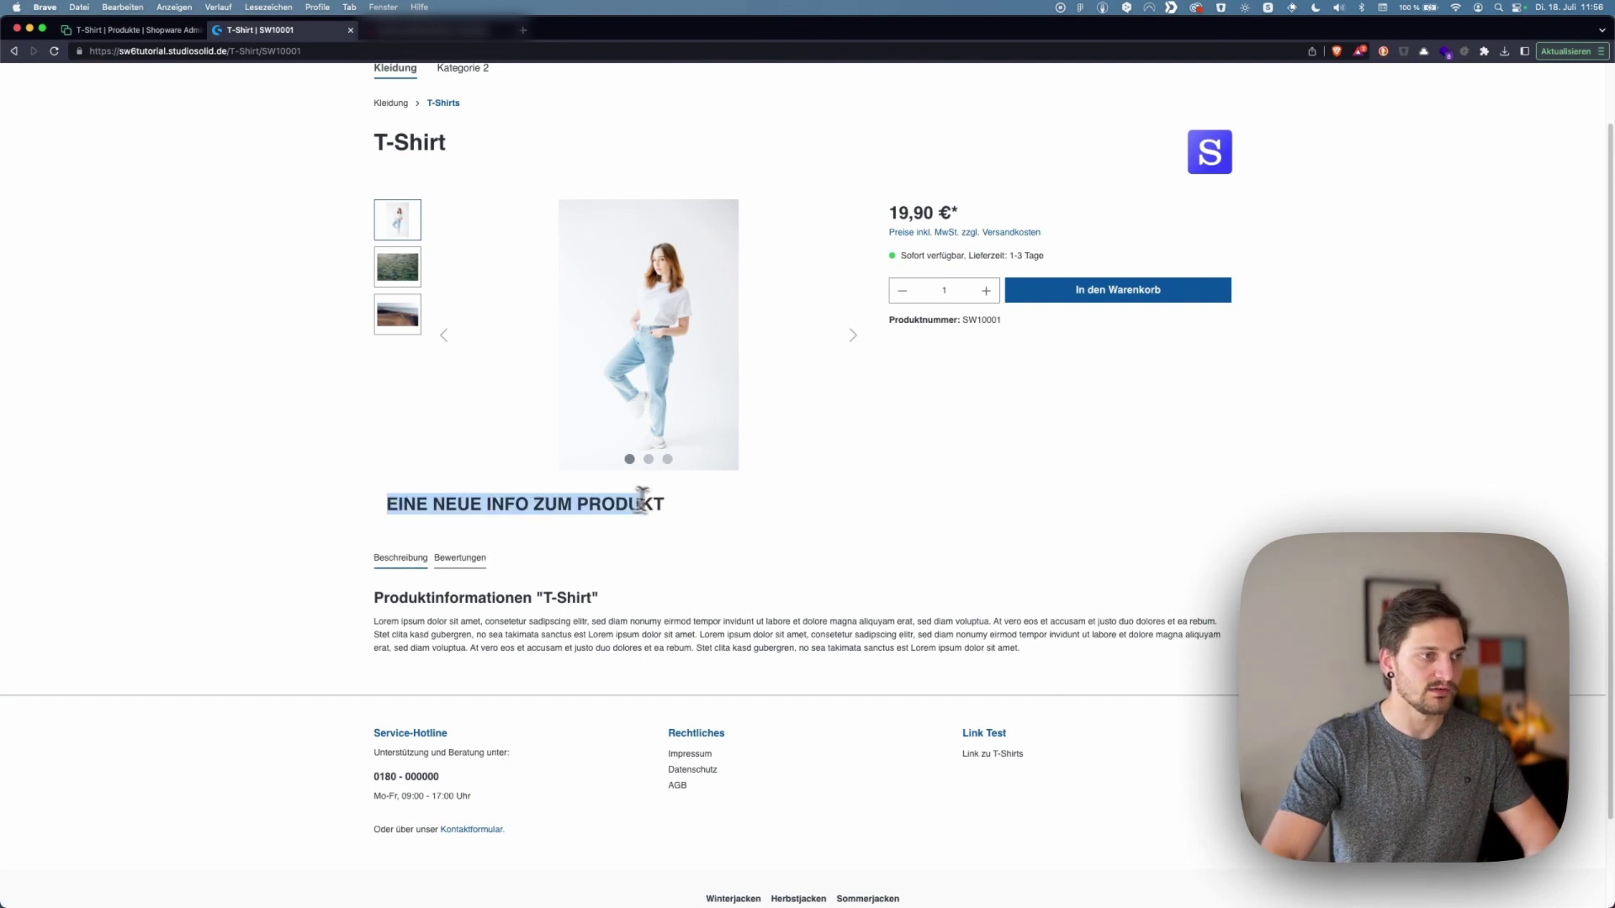
left_click(689, 512)
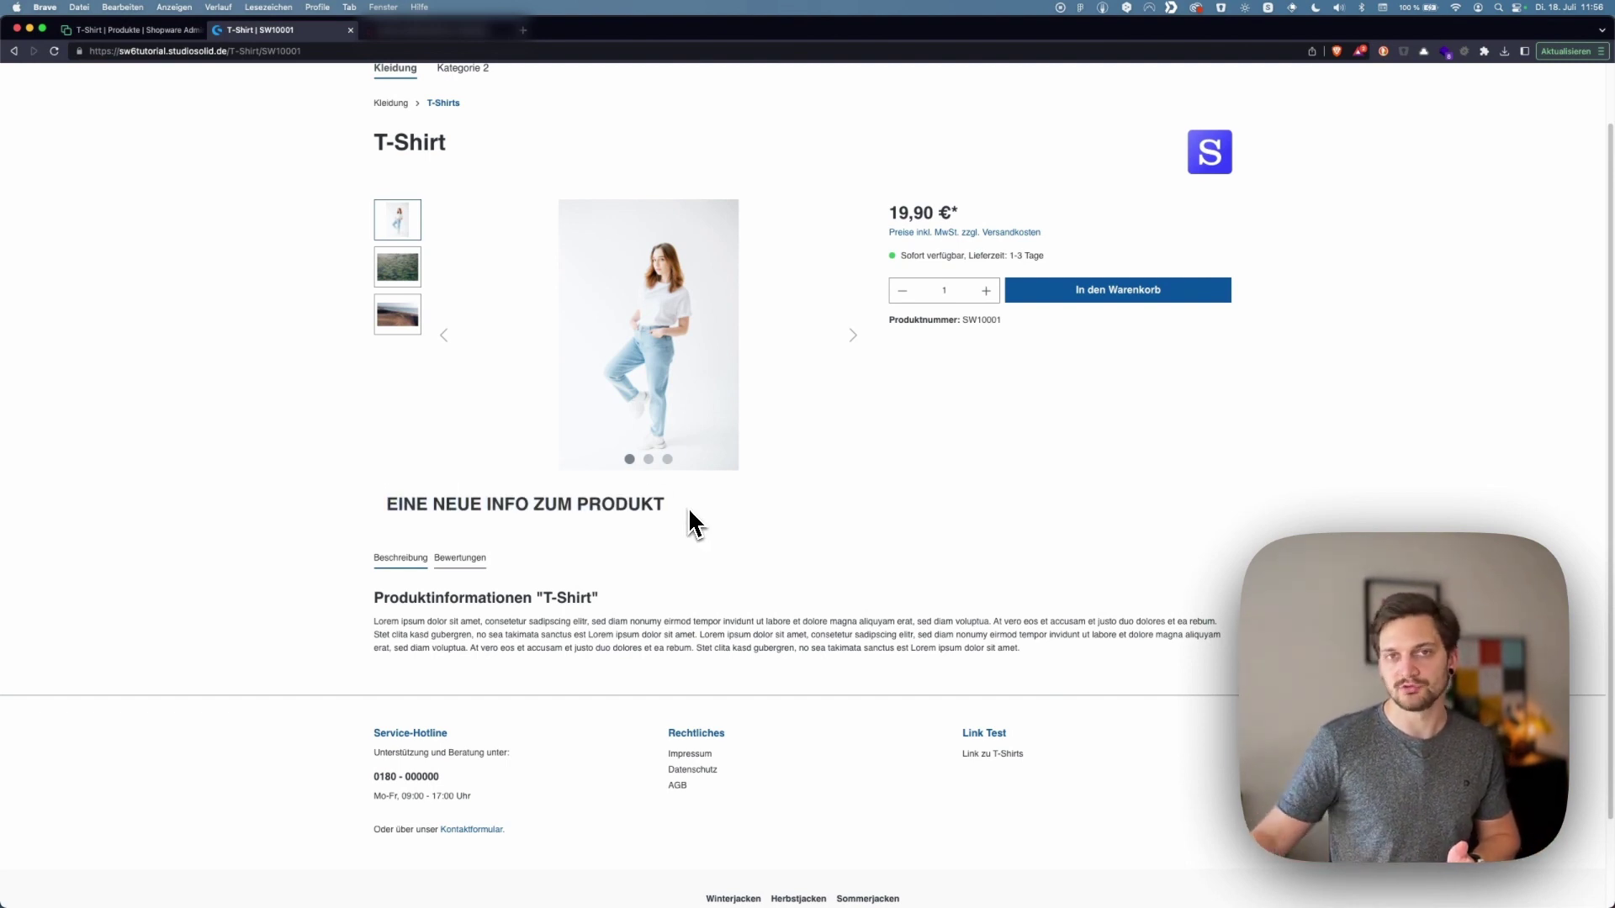
Remove the custom layout assignment from the T-Shirt product
key("ctrl+shift+Tab")
scroll(901, 588, "up", 5)
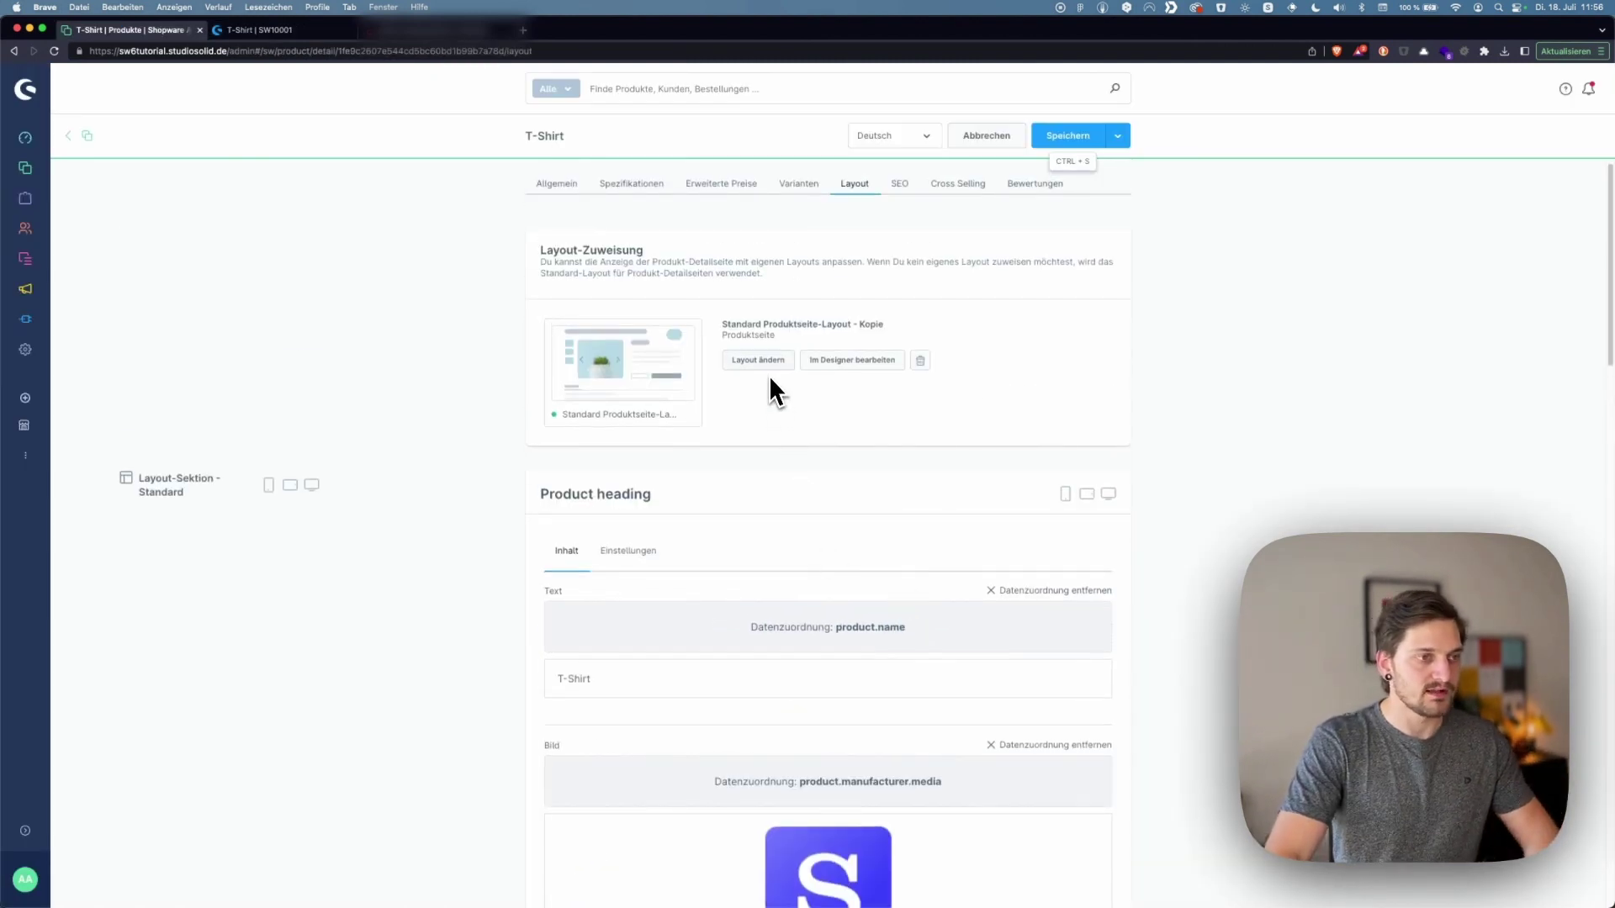
left_click(920, 361)
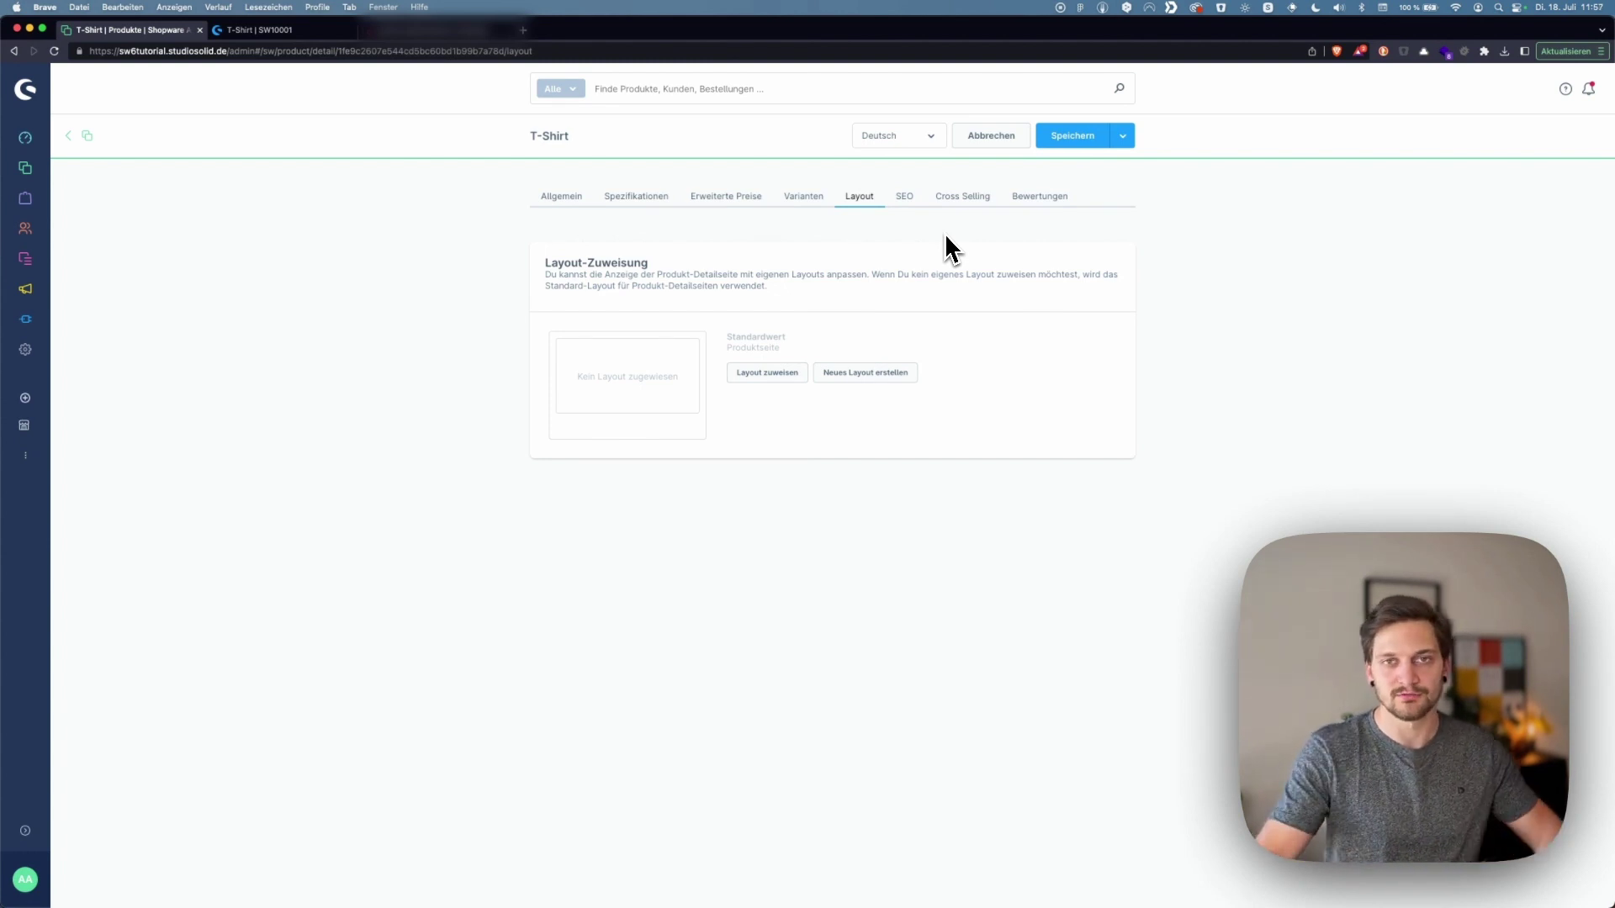
Open the T-Shirt's SEO settings and examine the Meta-Titel, Meta-Beschreibung and Schlüsselwörter fields
left_click(912, 206)
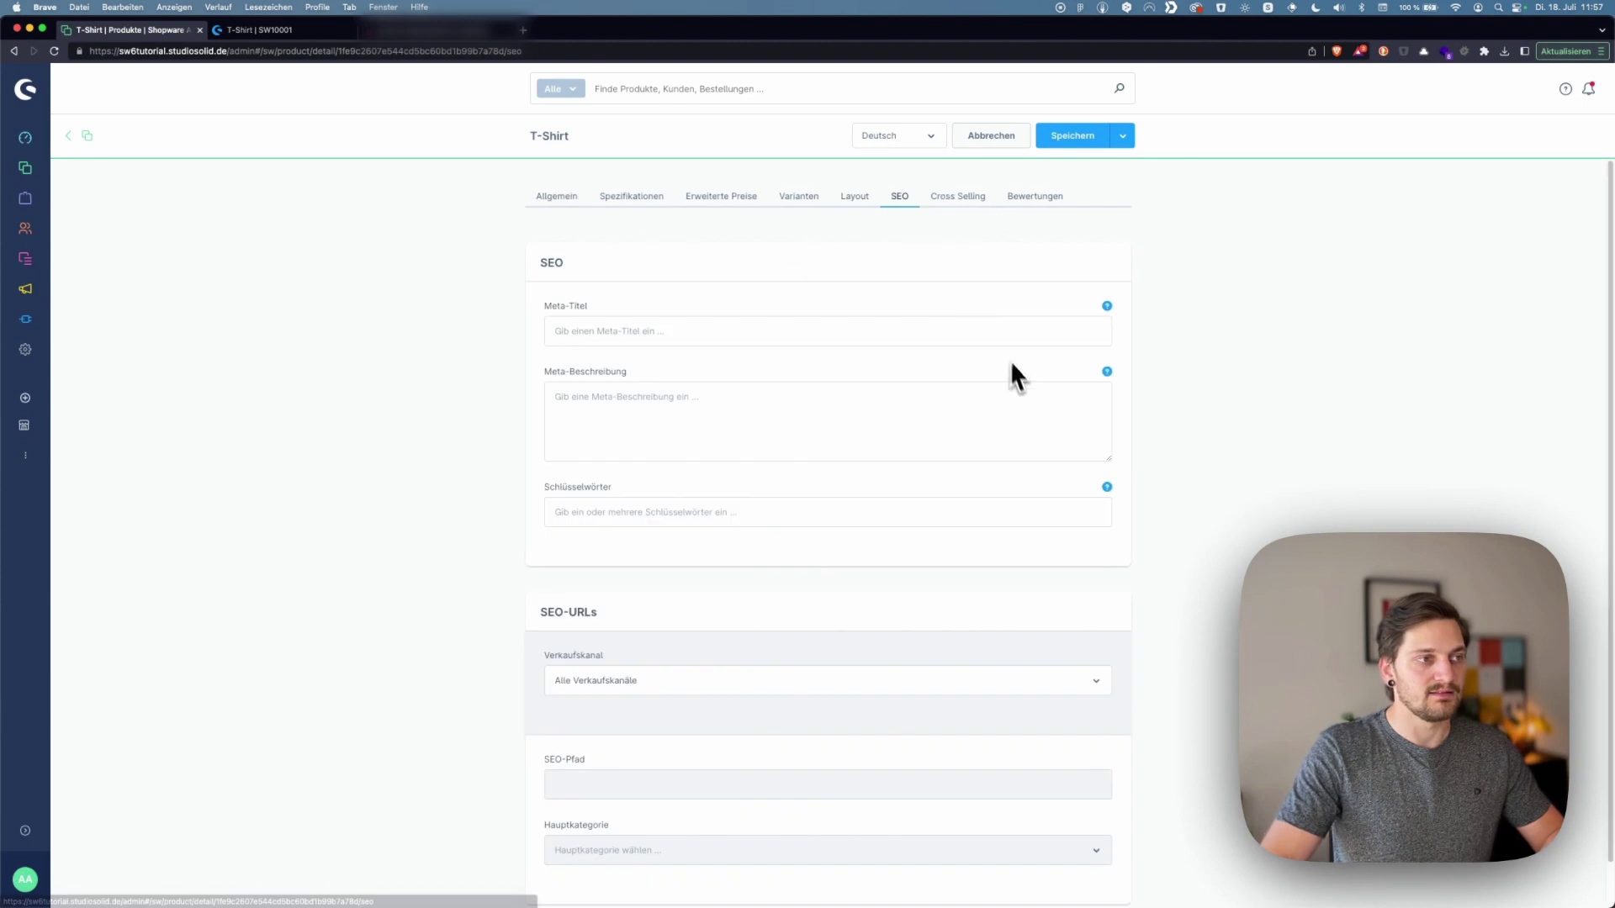
left_click(645, 333)
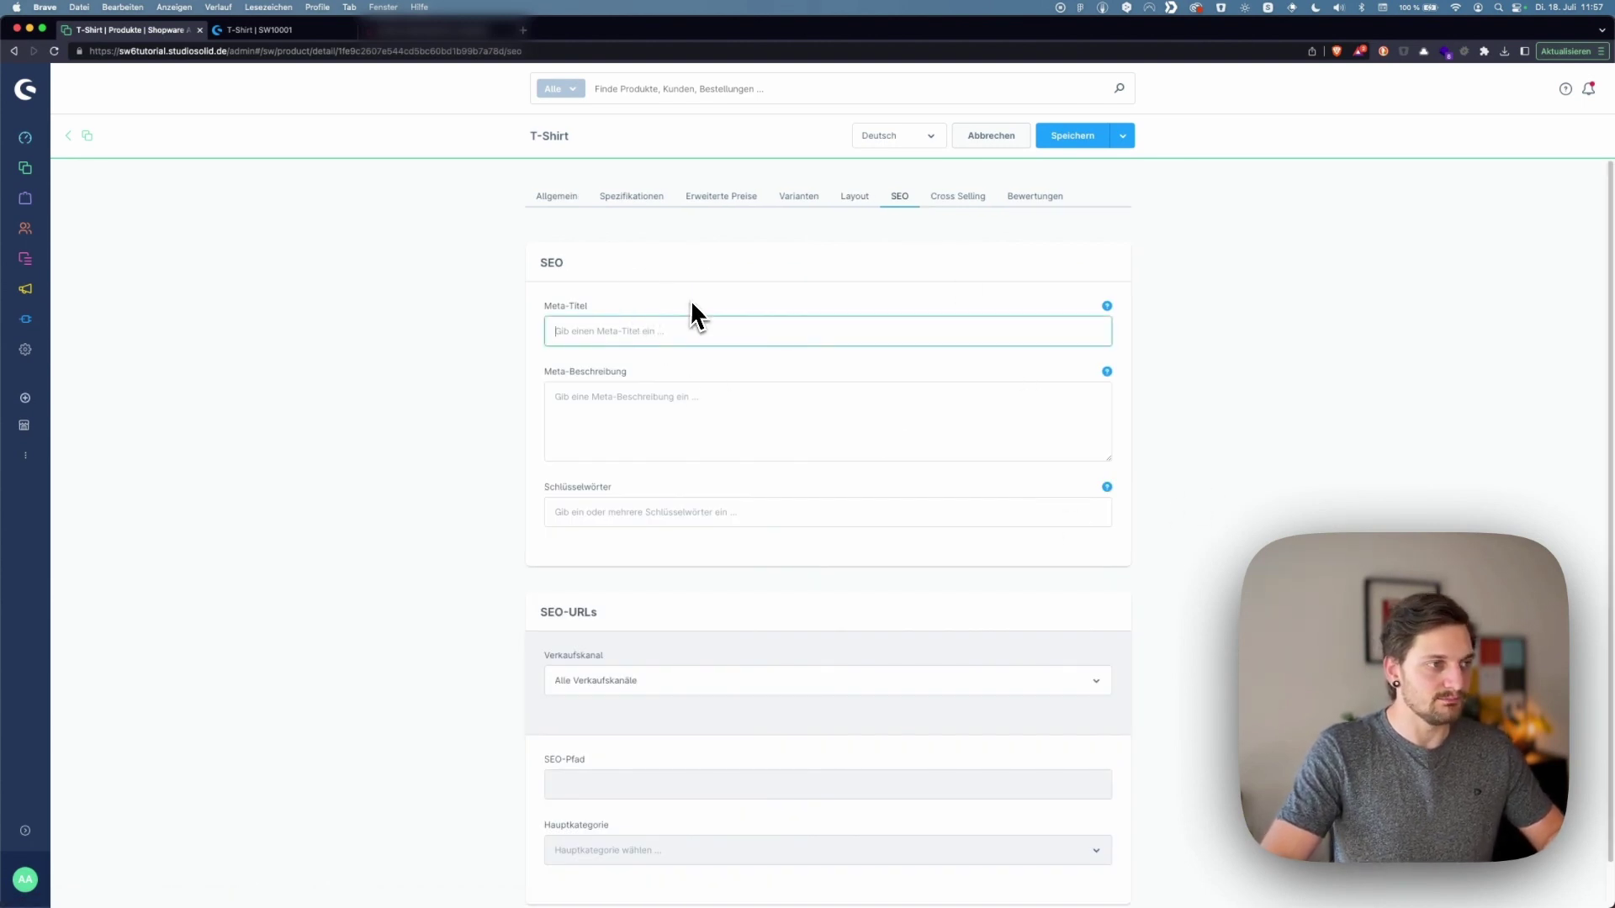
left_click(695, 424)
scroll(699, 436, "down", 1)
left_click(639, 489)
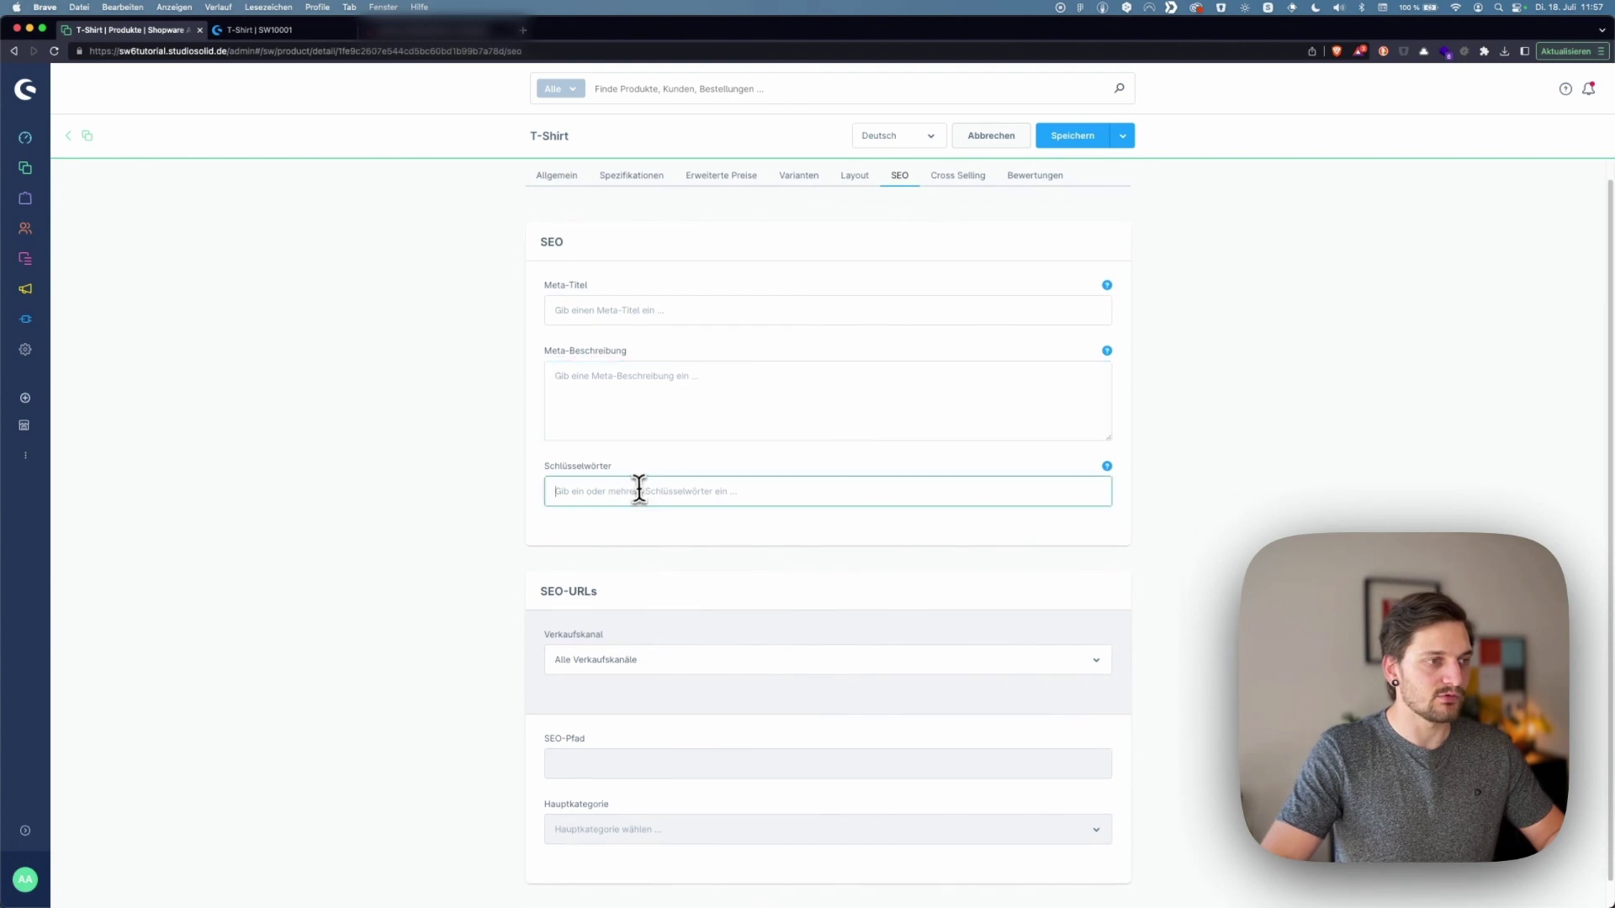
scroll(884, 516, "down", 1)
Select the sales channel Shopware 6 Tutorial under SEO-URLs and examine the product's SEO-Pfad
left_click(1096, 635)
left_click(1199, 641)
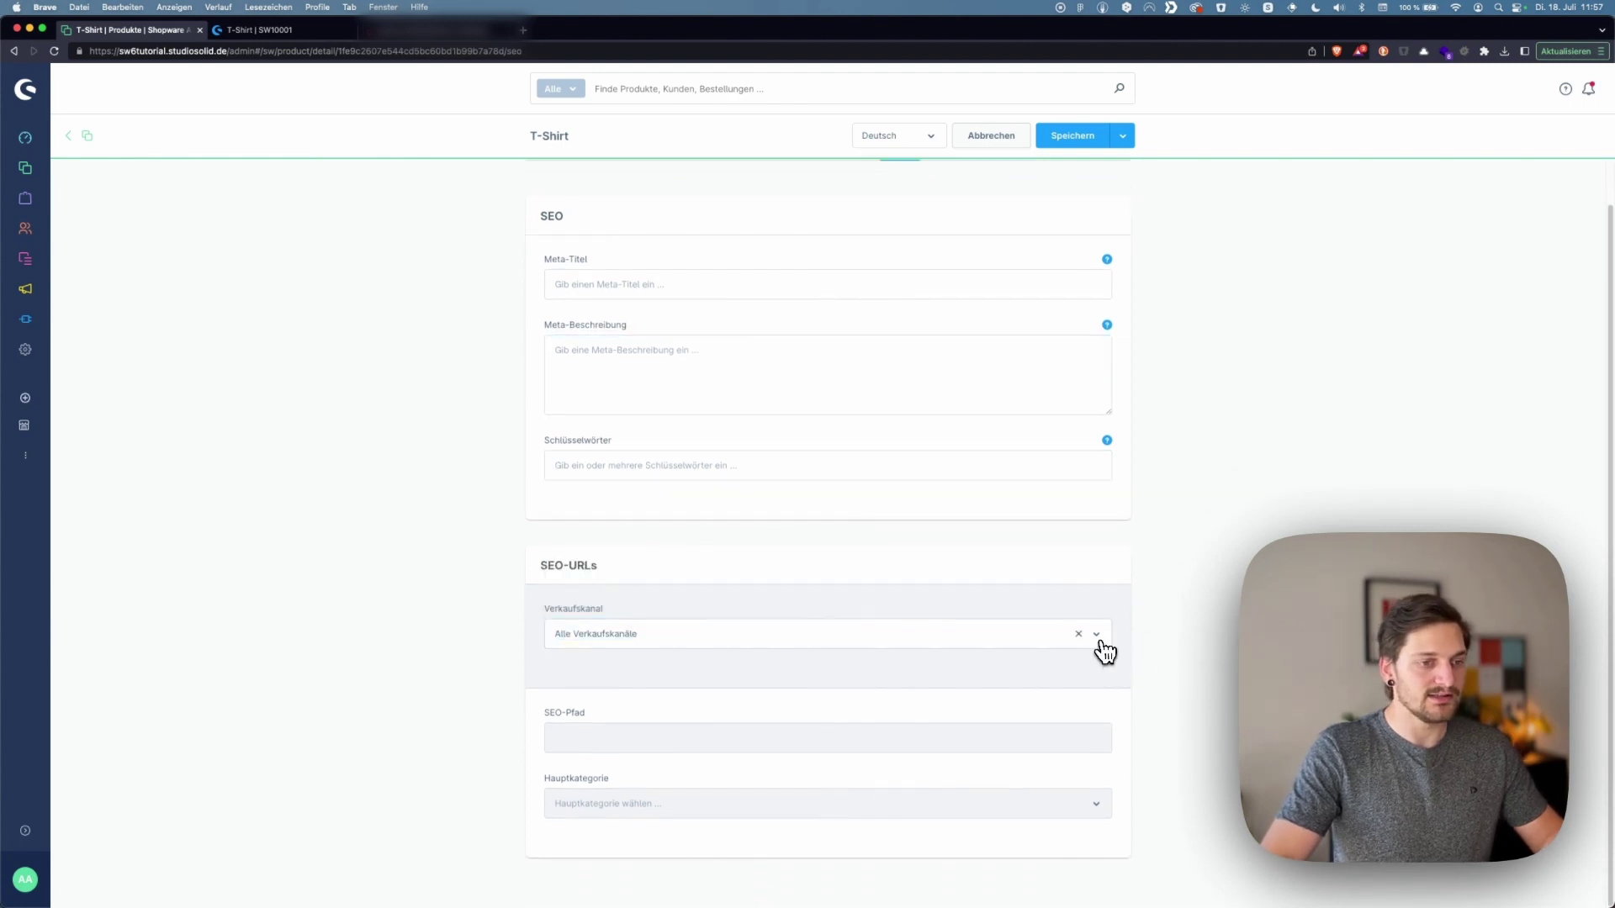
left_click(1099, 641)
left_click(622, 599)
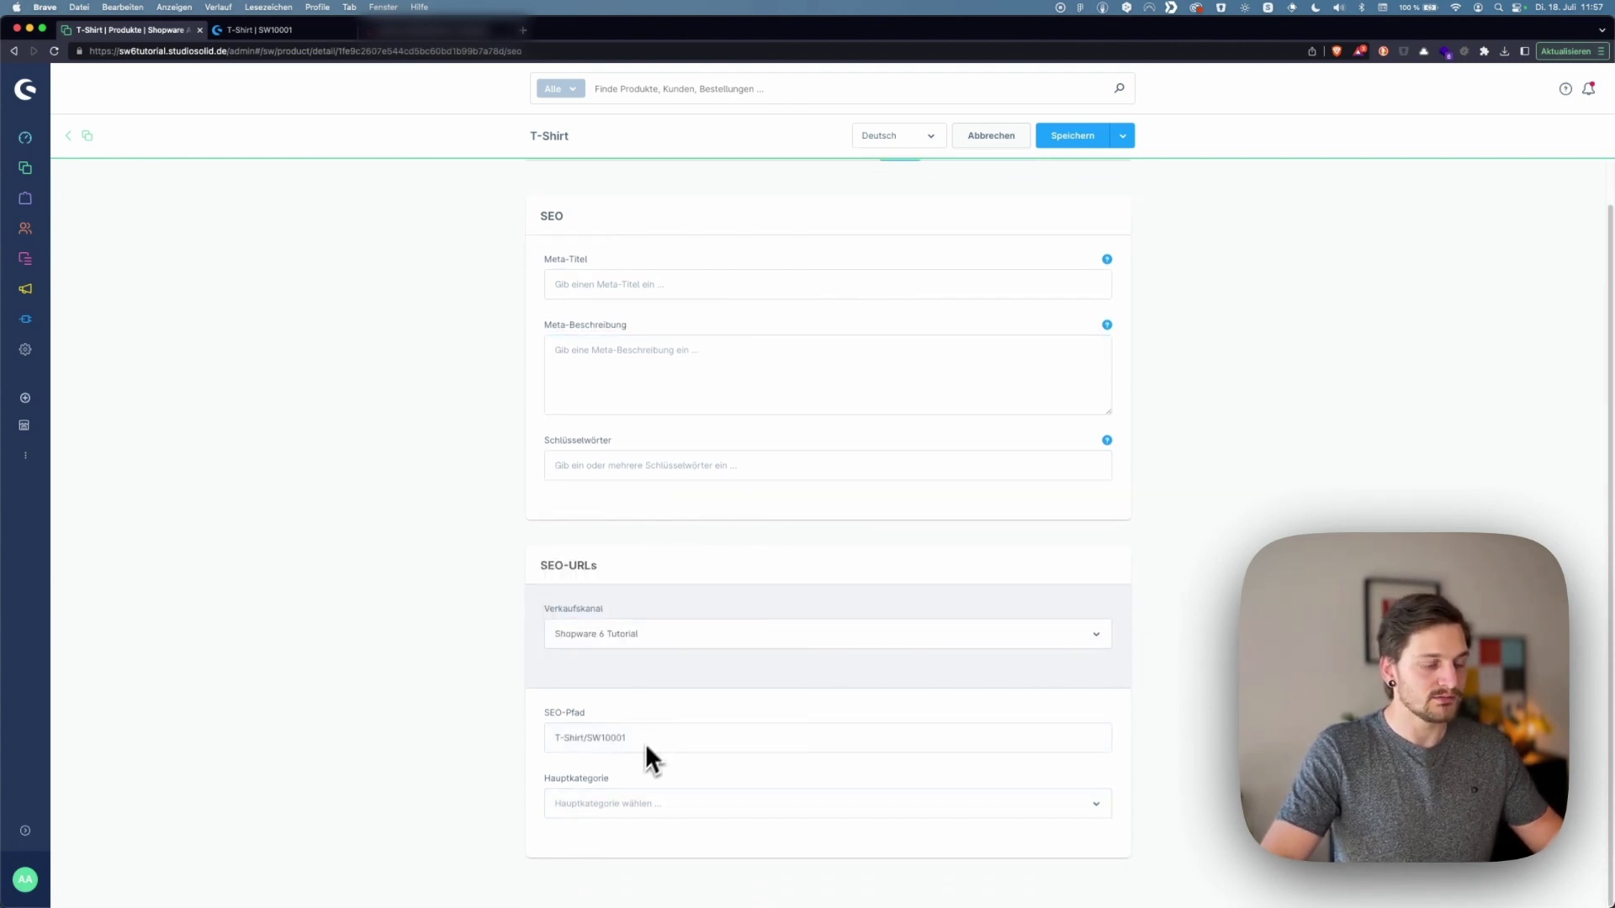
left_click_drag(558, 740, 699, 735)
Open the shop's SEO settings in a new browser tab and examine the SEO-URL templates for product, landing and category pages
left_click(25, 830)
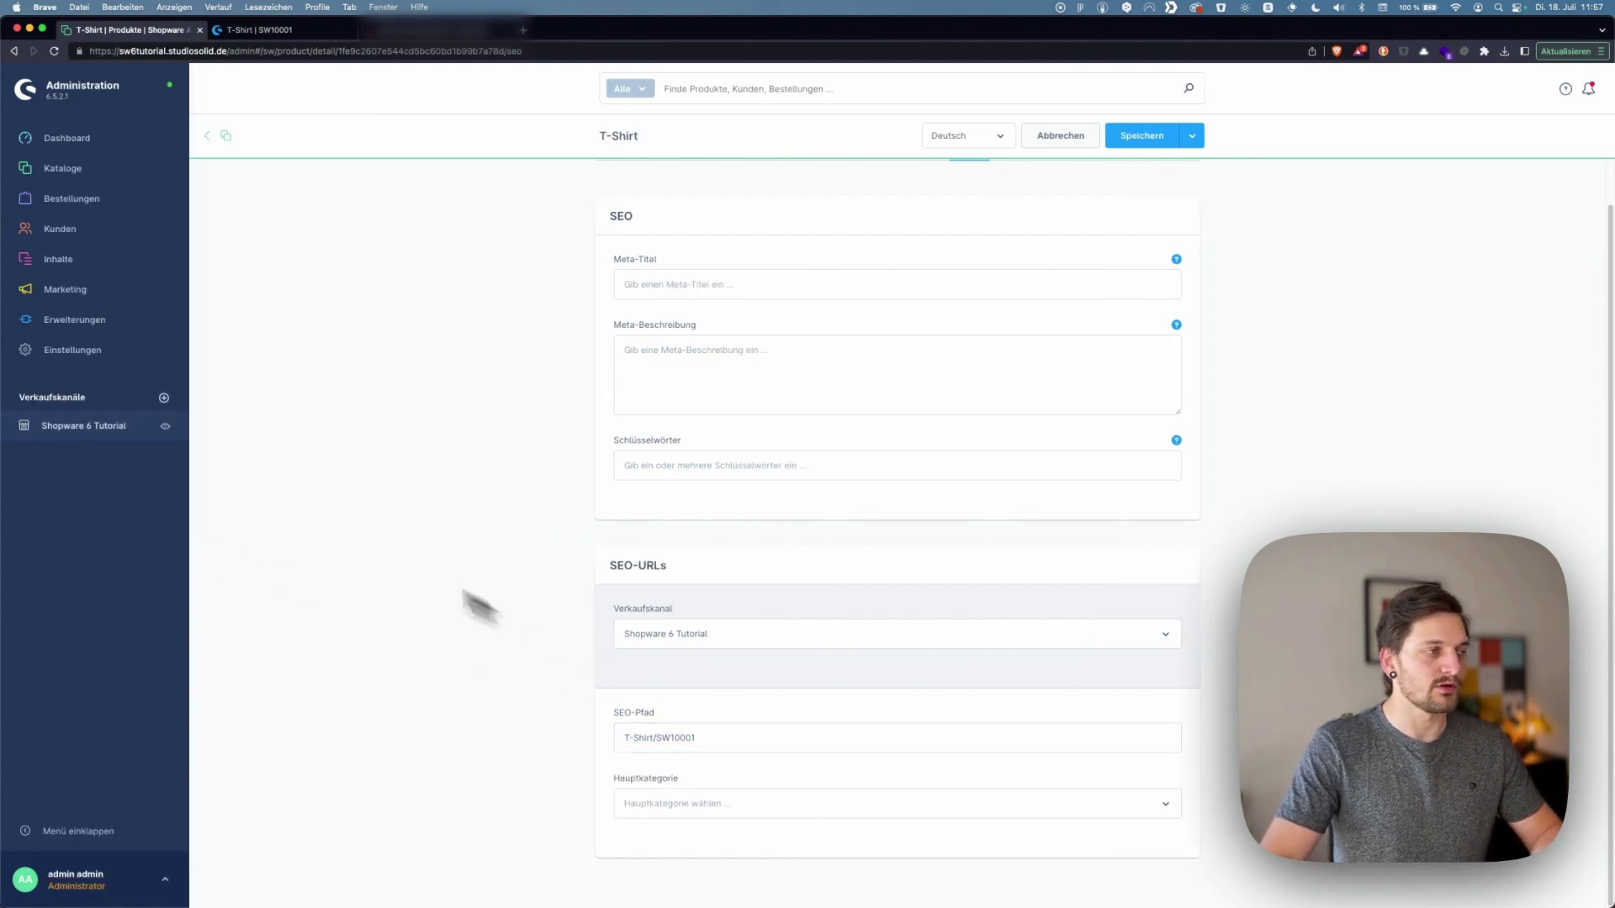
right_click(82, 345)
left_click(91, 348)
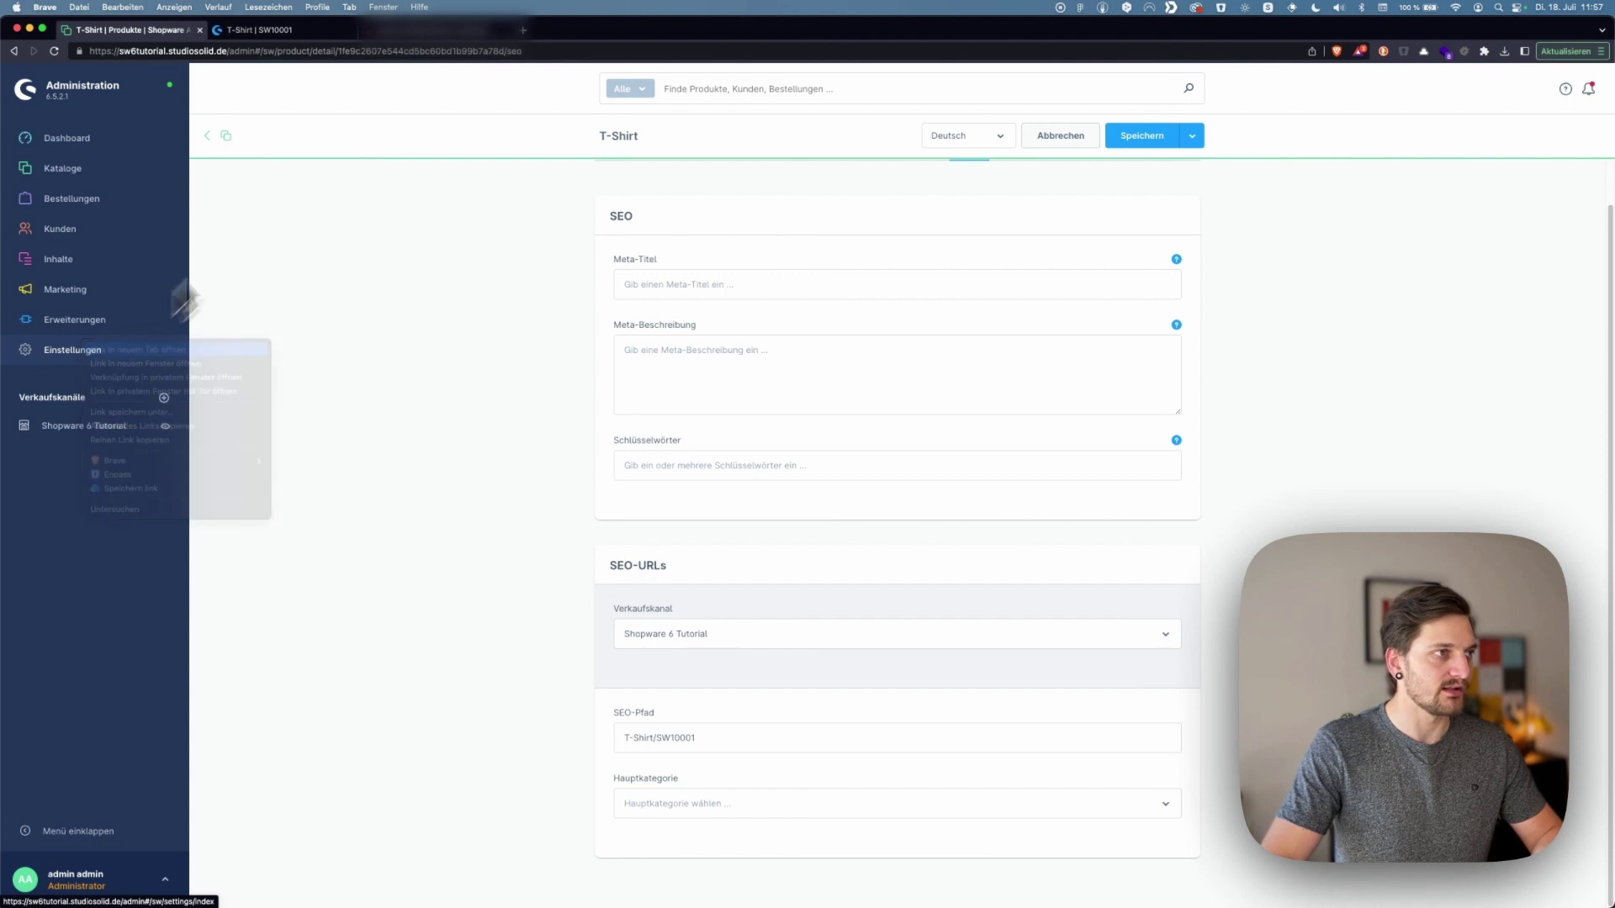
key("ctrl+Tab")
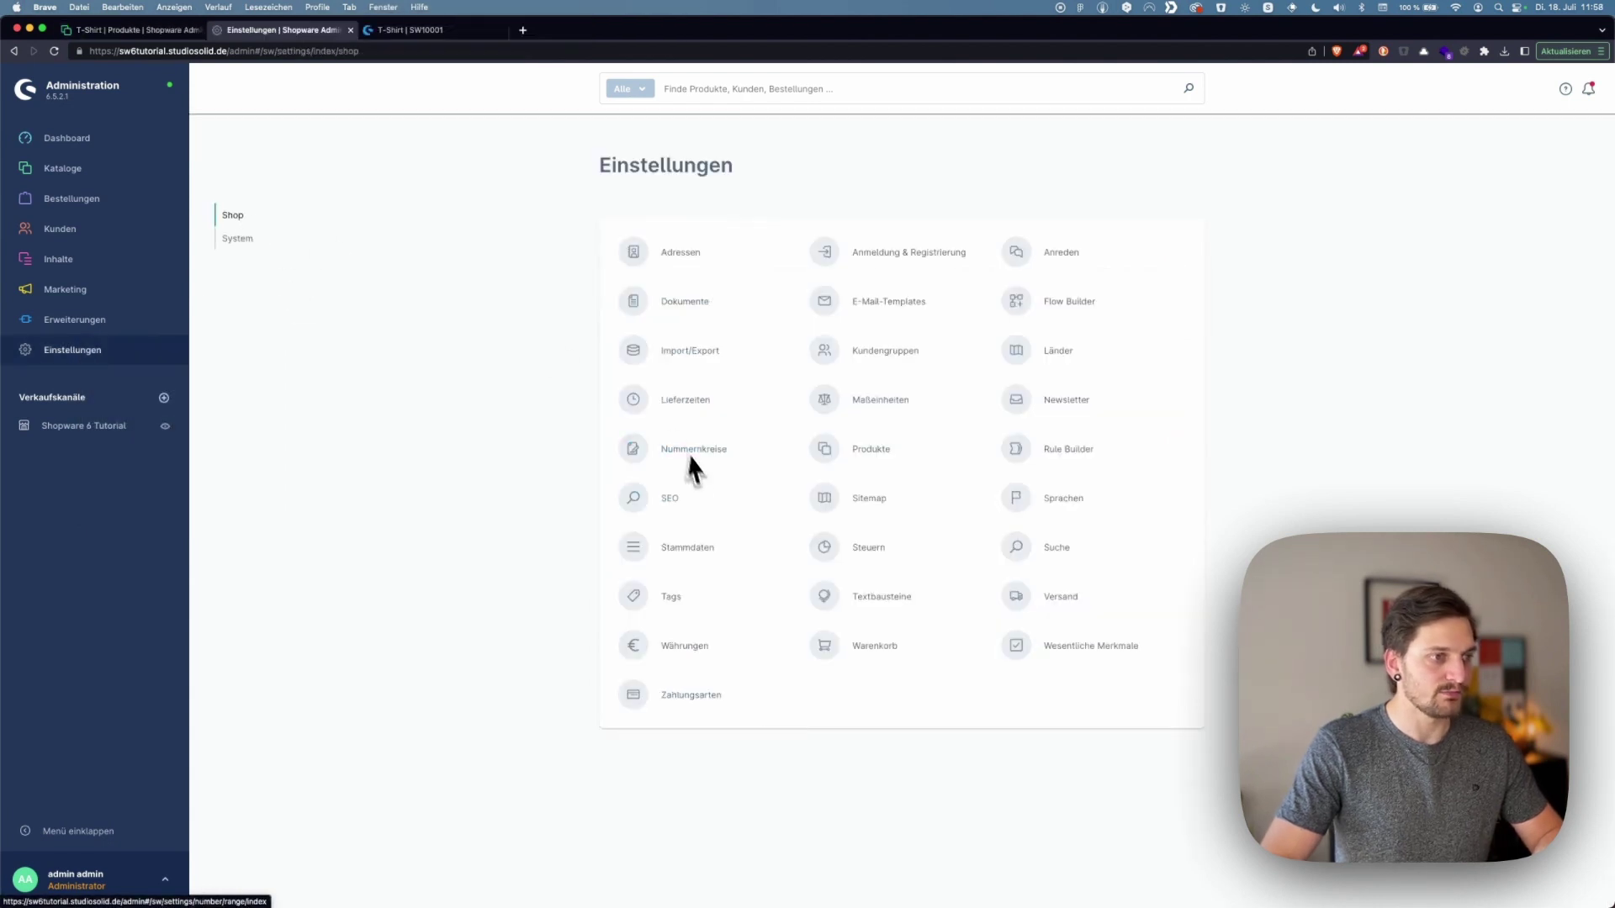
left_click(638, 505)
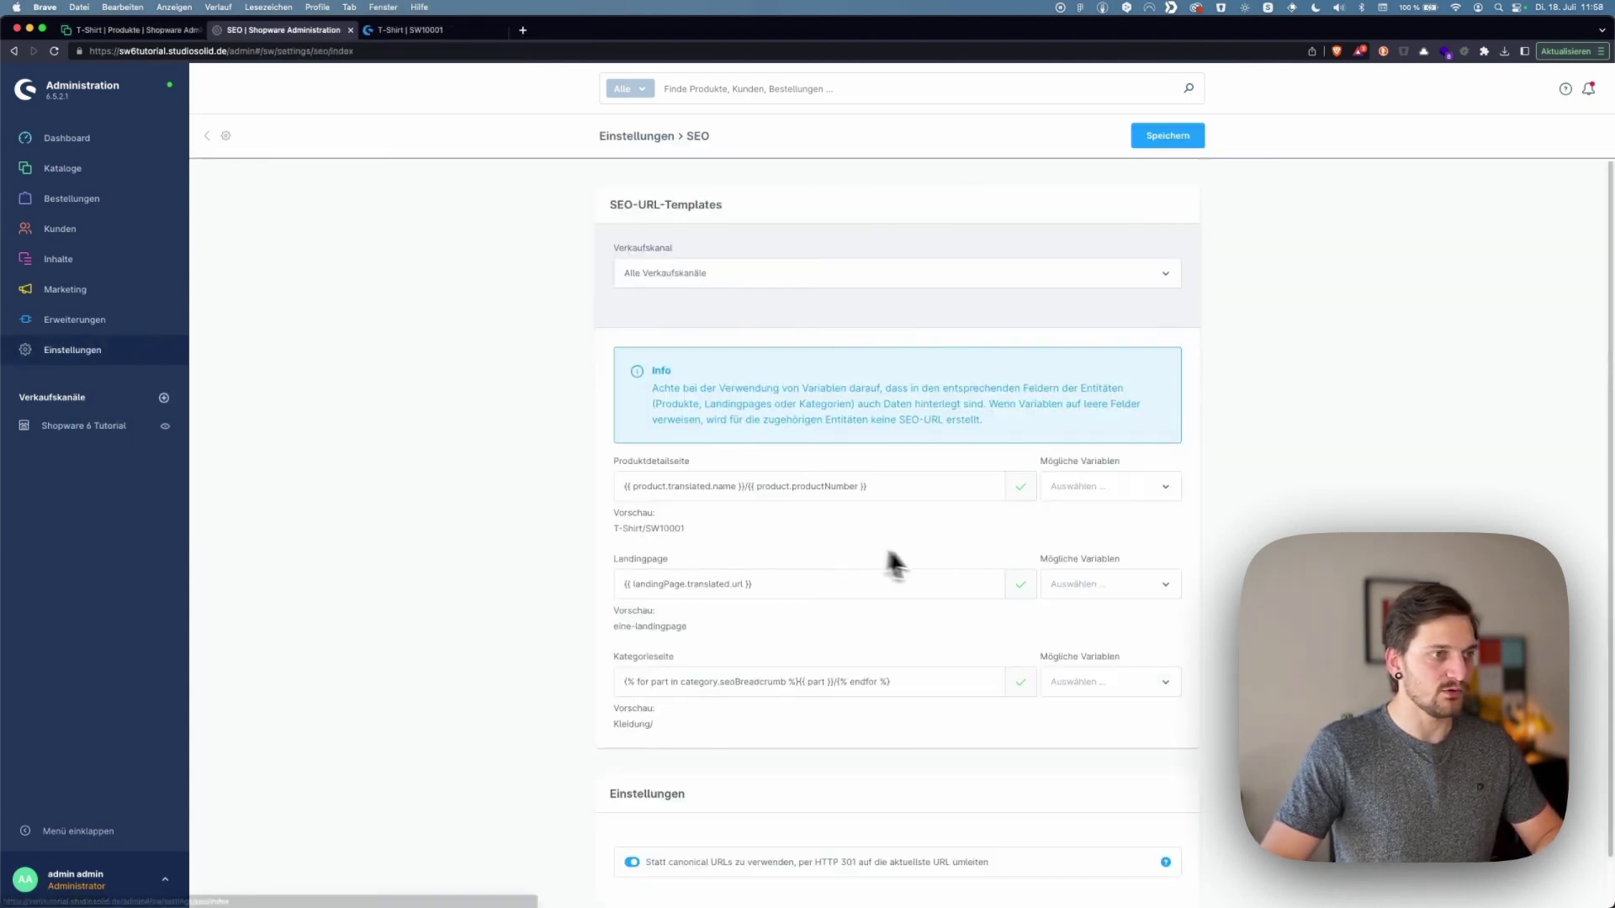
scroll(890, 561, "down", 1)
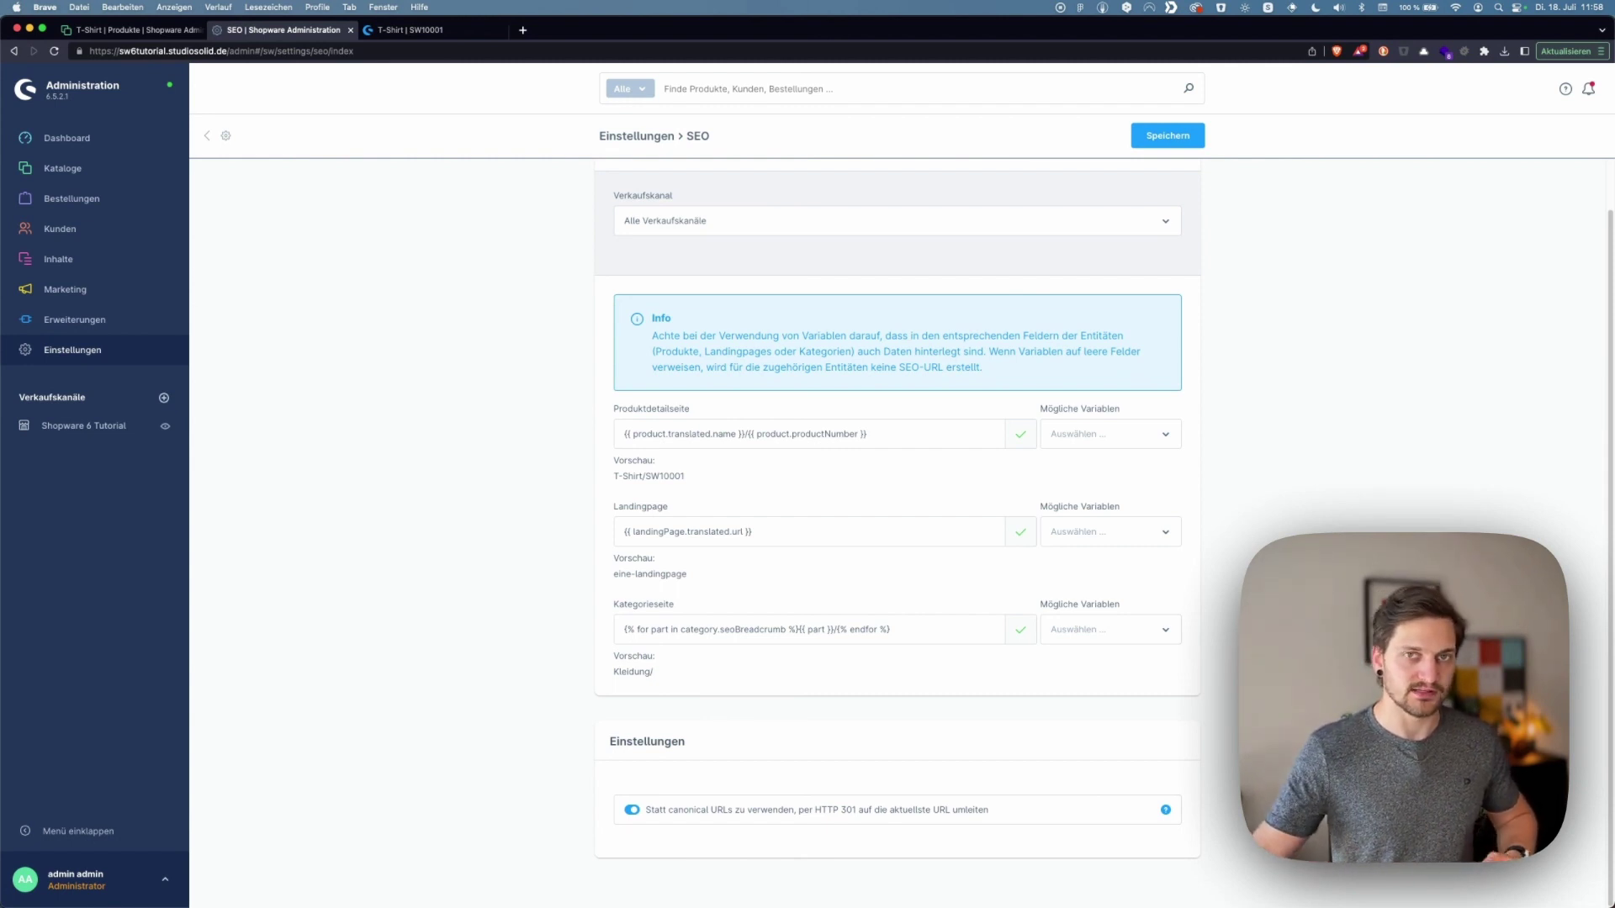
left_click(701, 407)
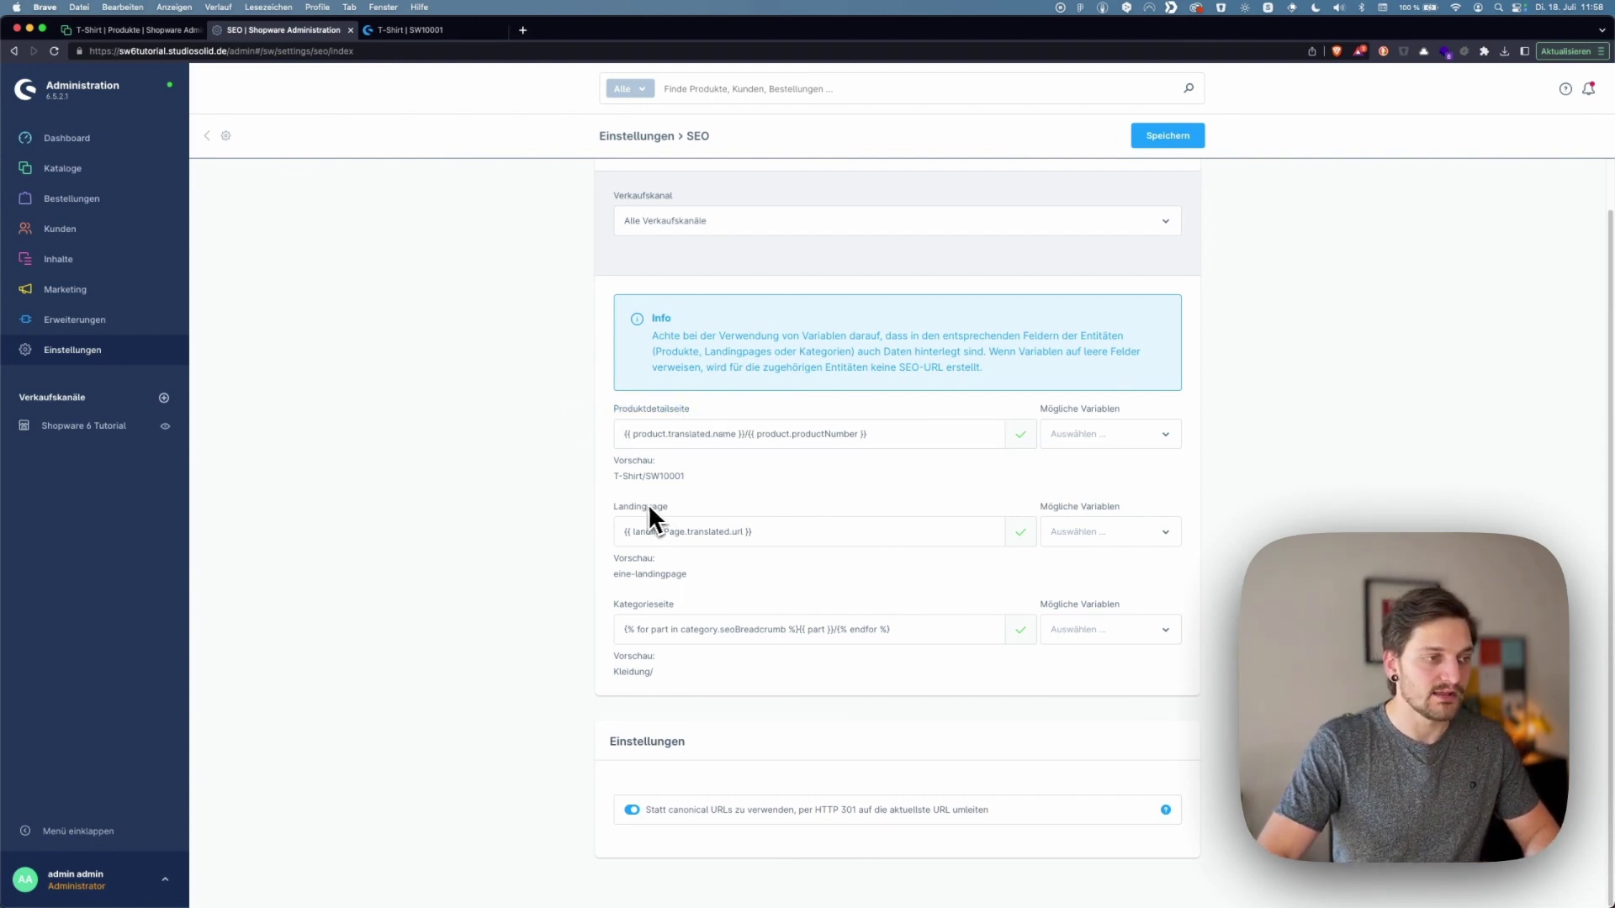
Examine the URL path of the T-Shirt's storefront page against the SEO-URL template for the Produktdetailseite
left_click(607, 605)
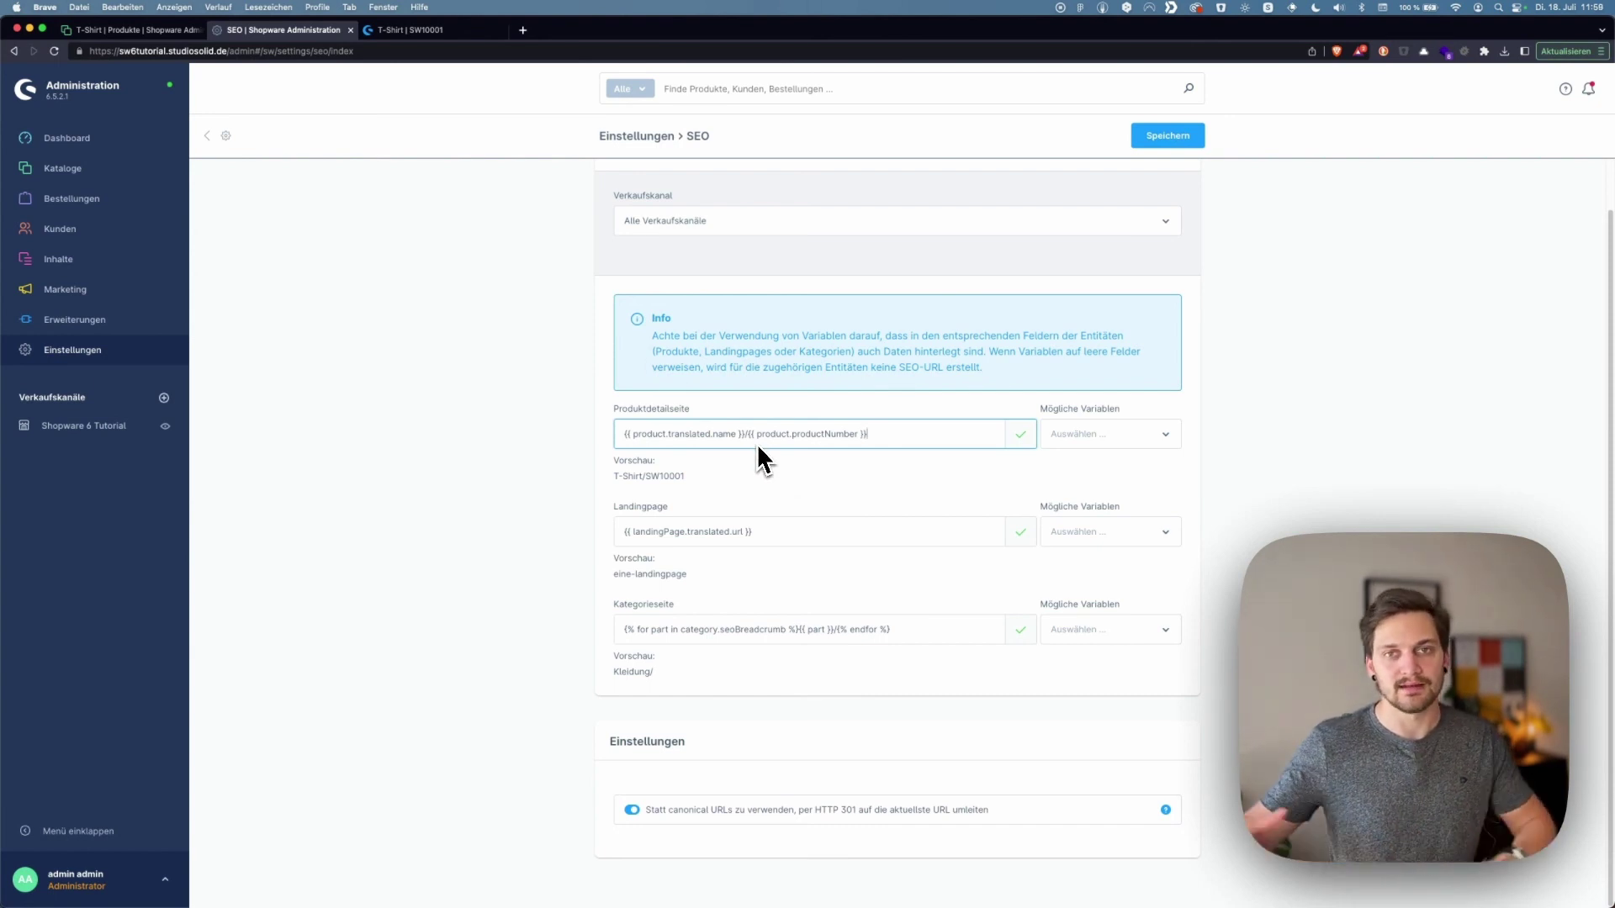
left_click(410, 30)
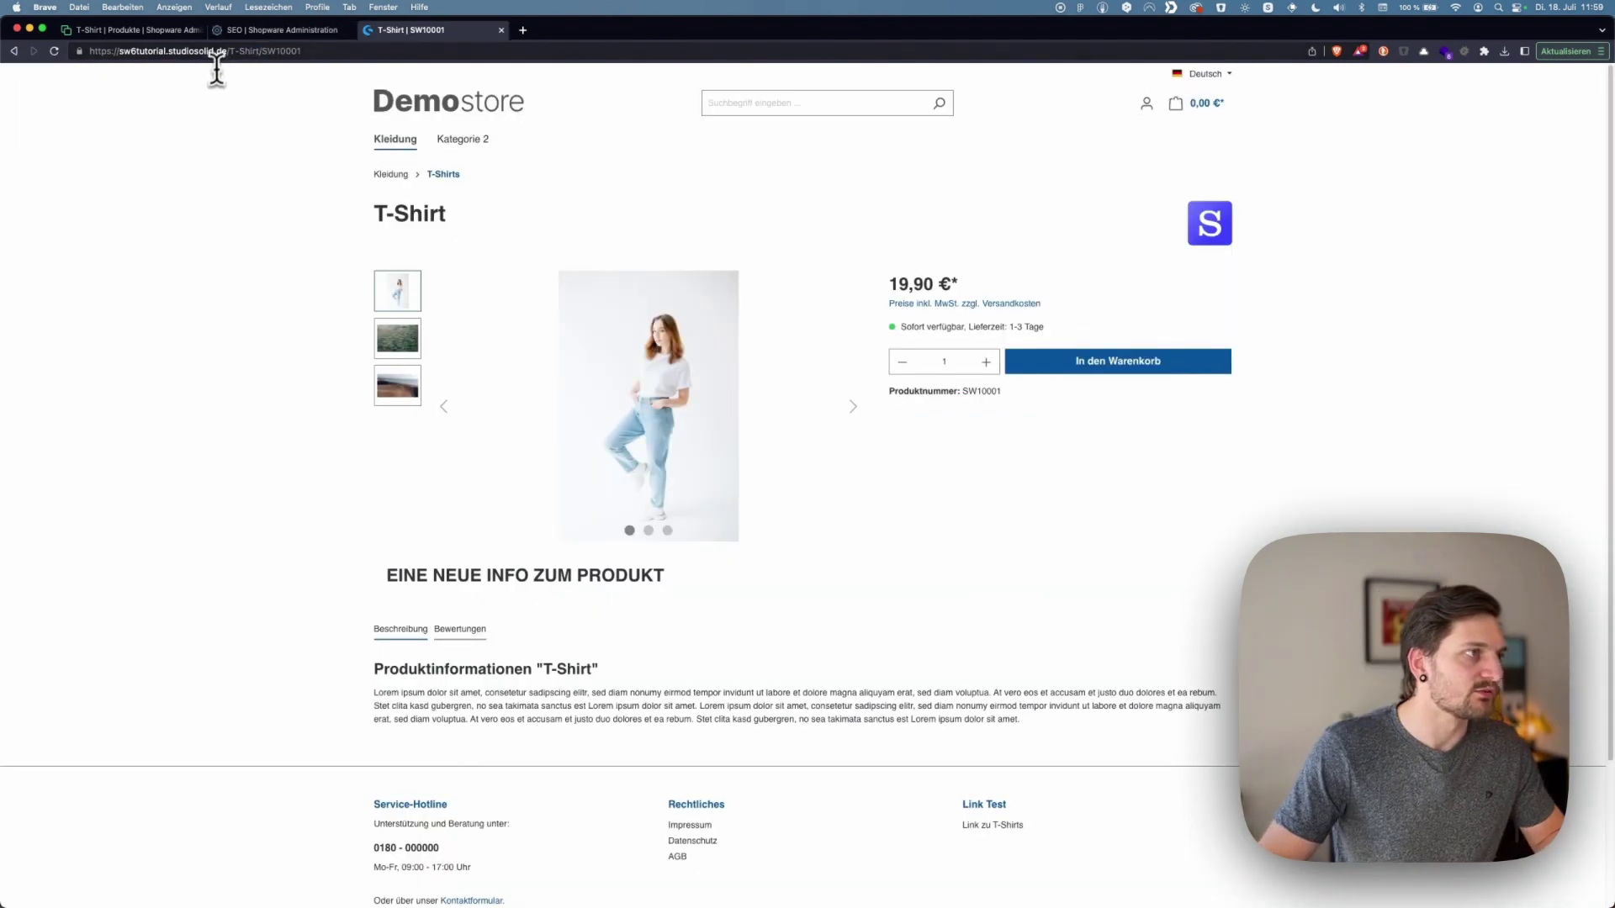
left_click_drag(228, 51, 258, 50)
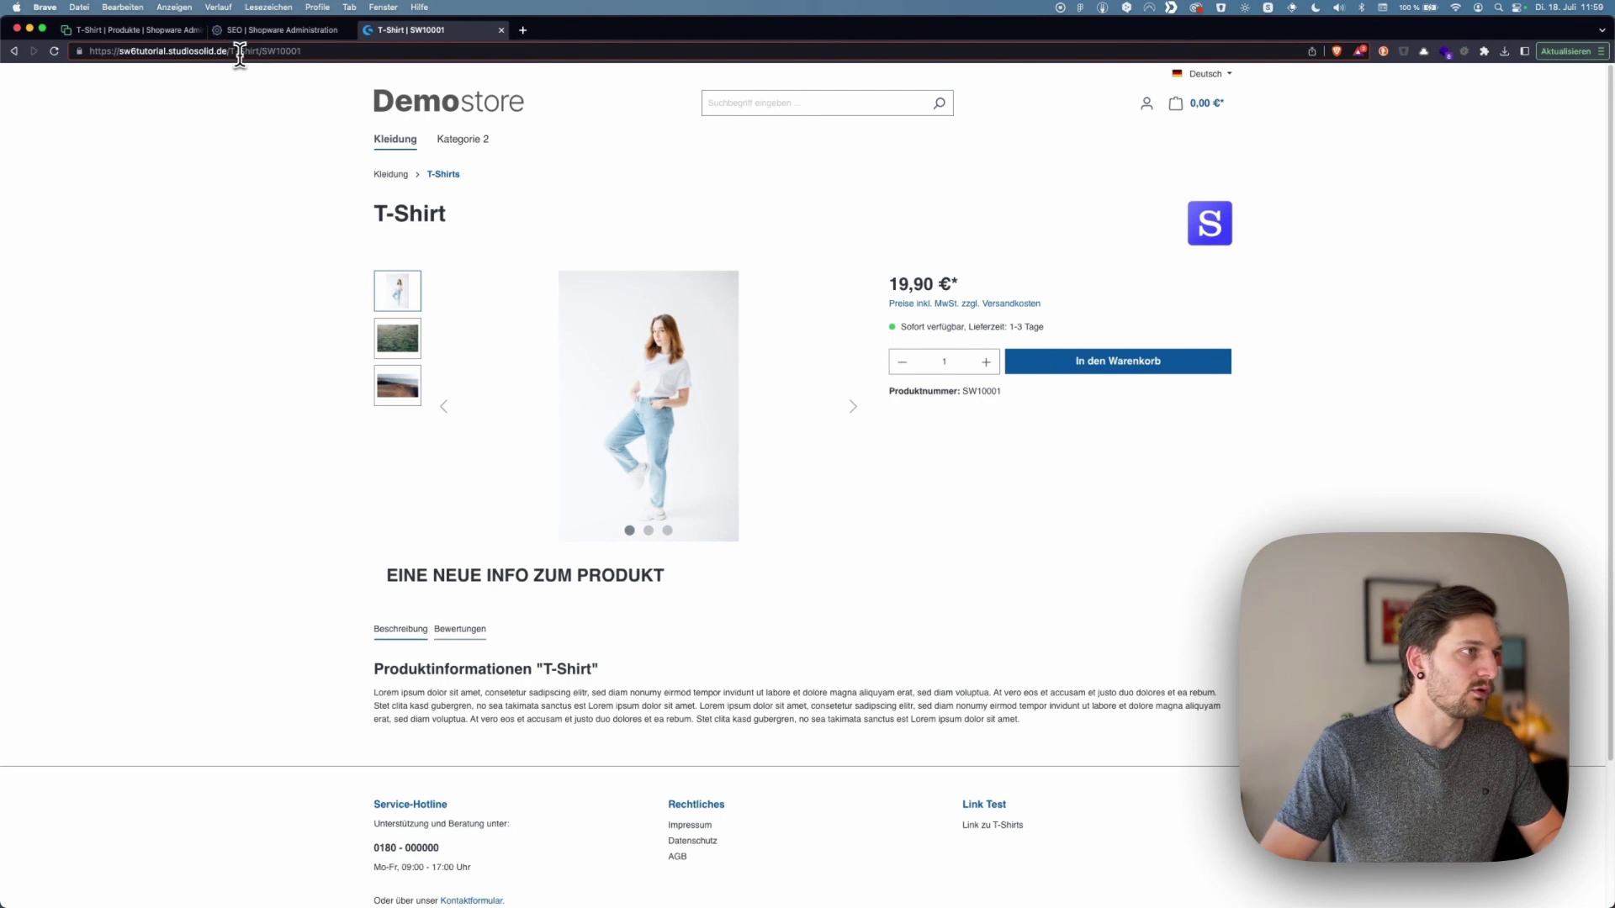
left_click(247, 51)
double_click(282, 51)
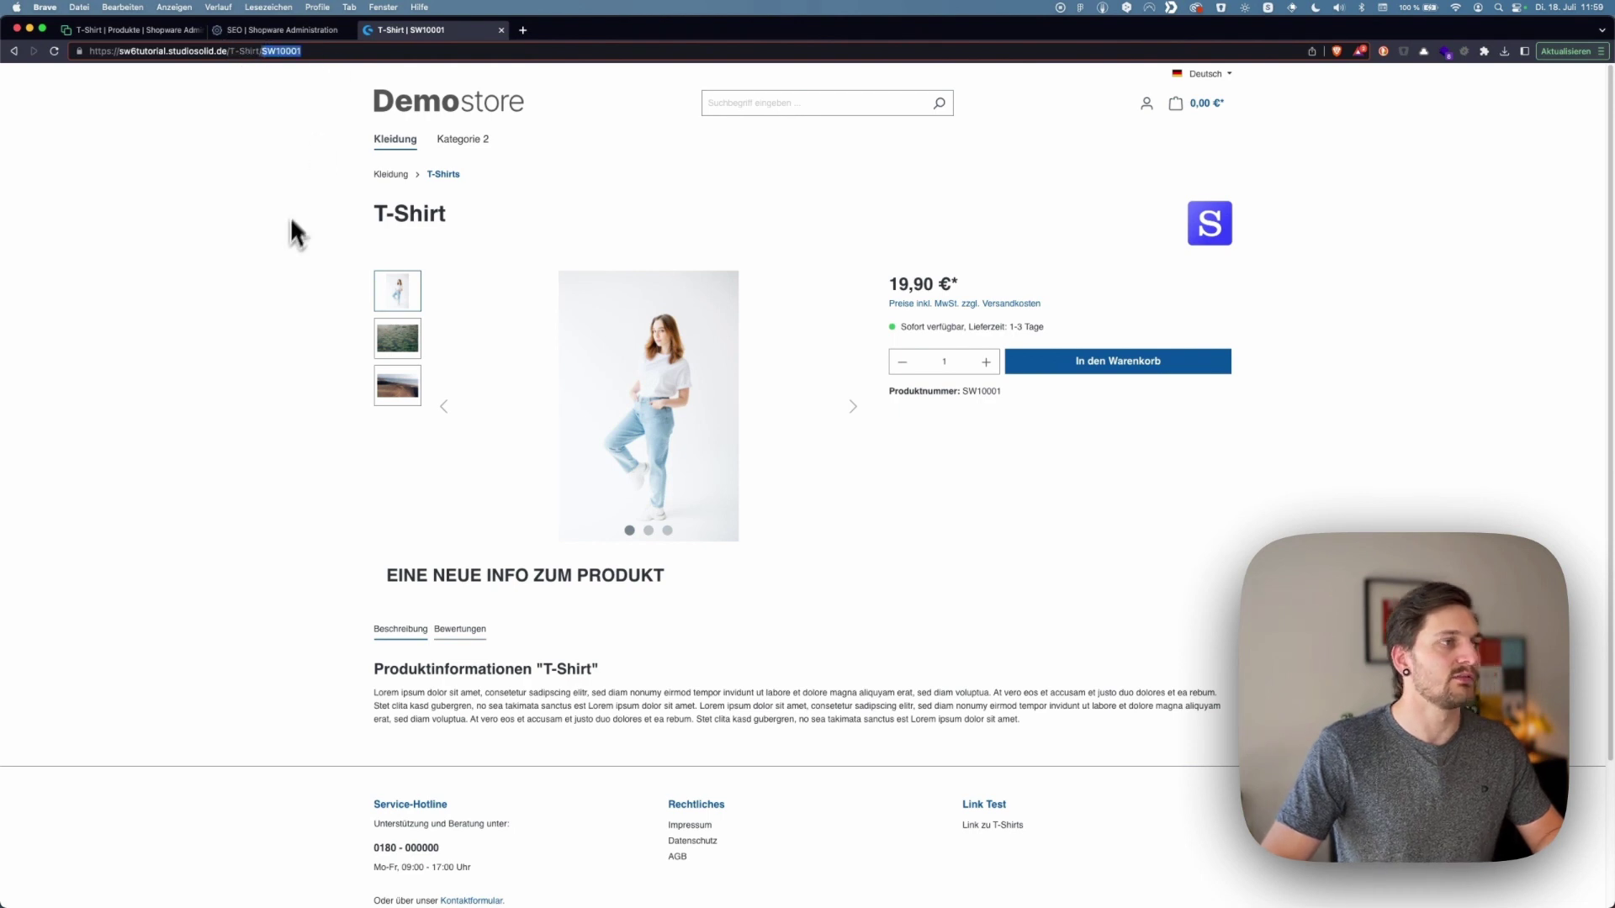
left_click(259, 94)
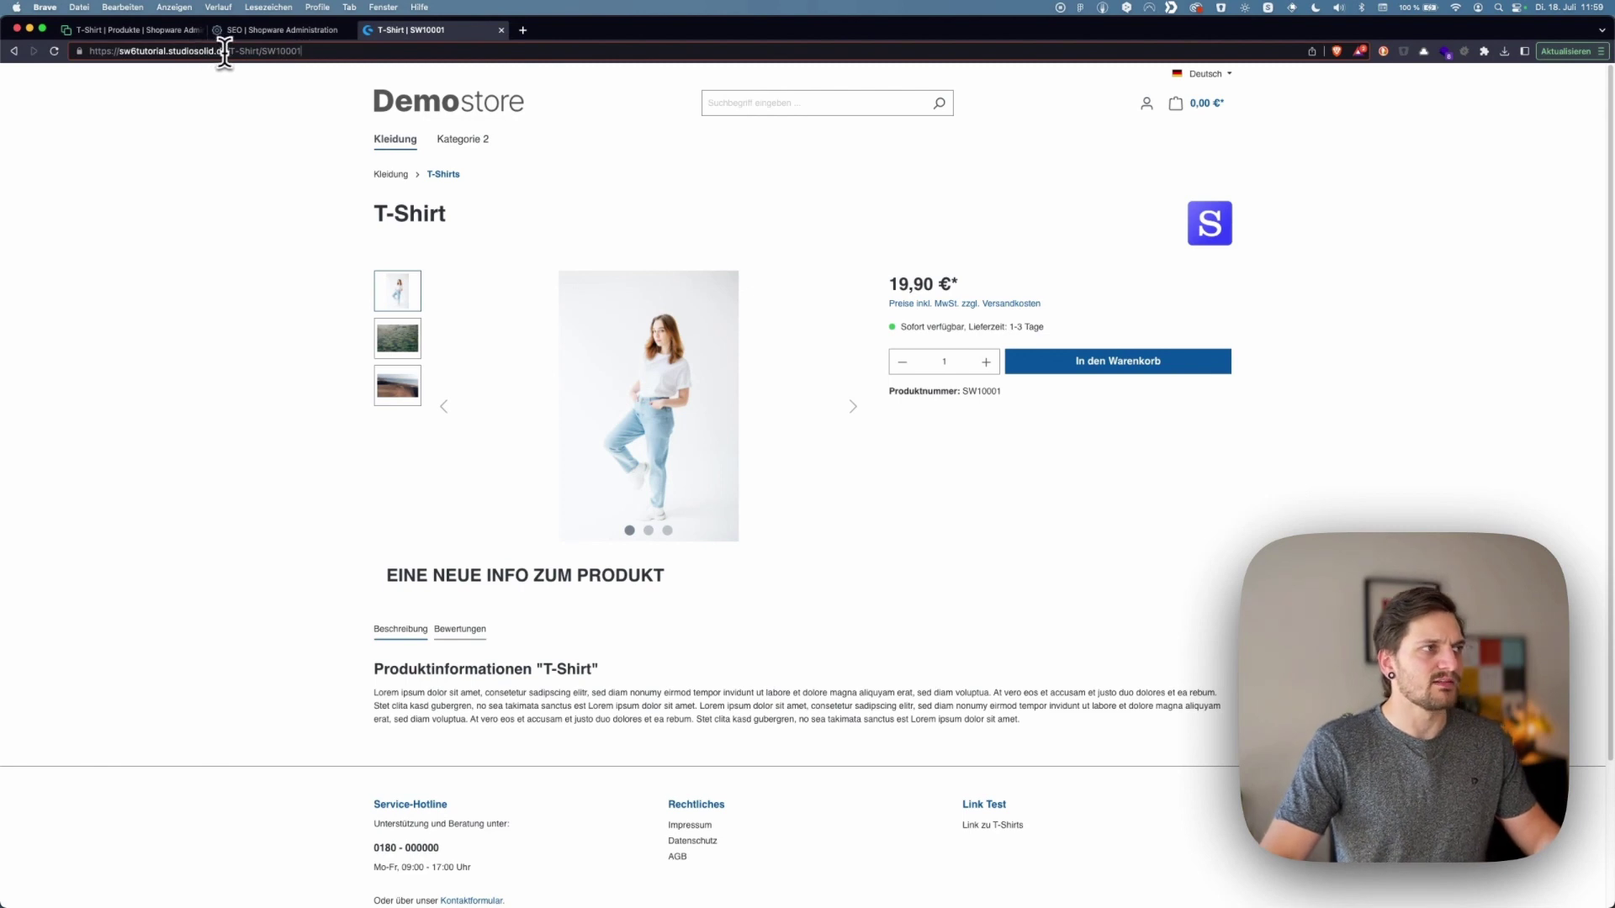
left_click_drag(225, 51, 240, 52)
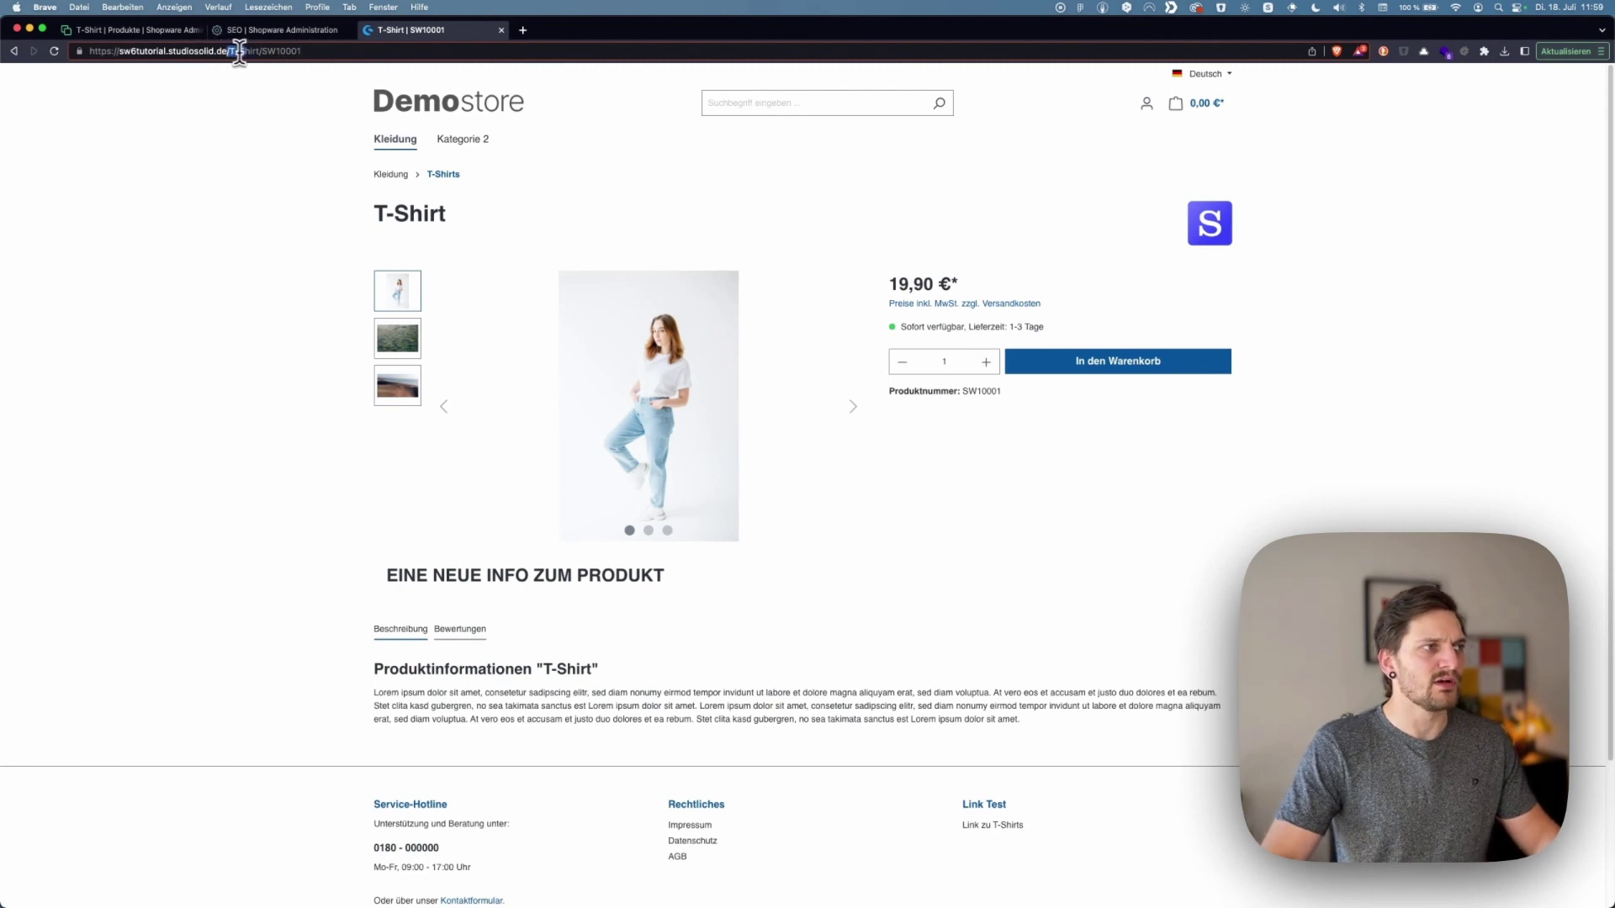
Add the filter |lower to product.translated.name in the Produktdetailseite SEO-URL template and check the preview
left_click(284, 30)
left_click(705, 434)
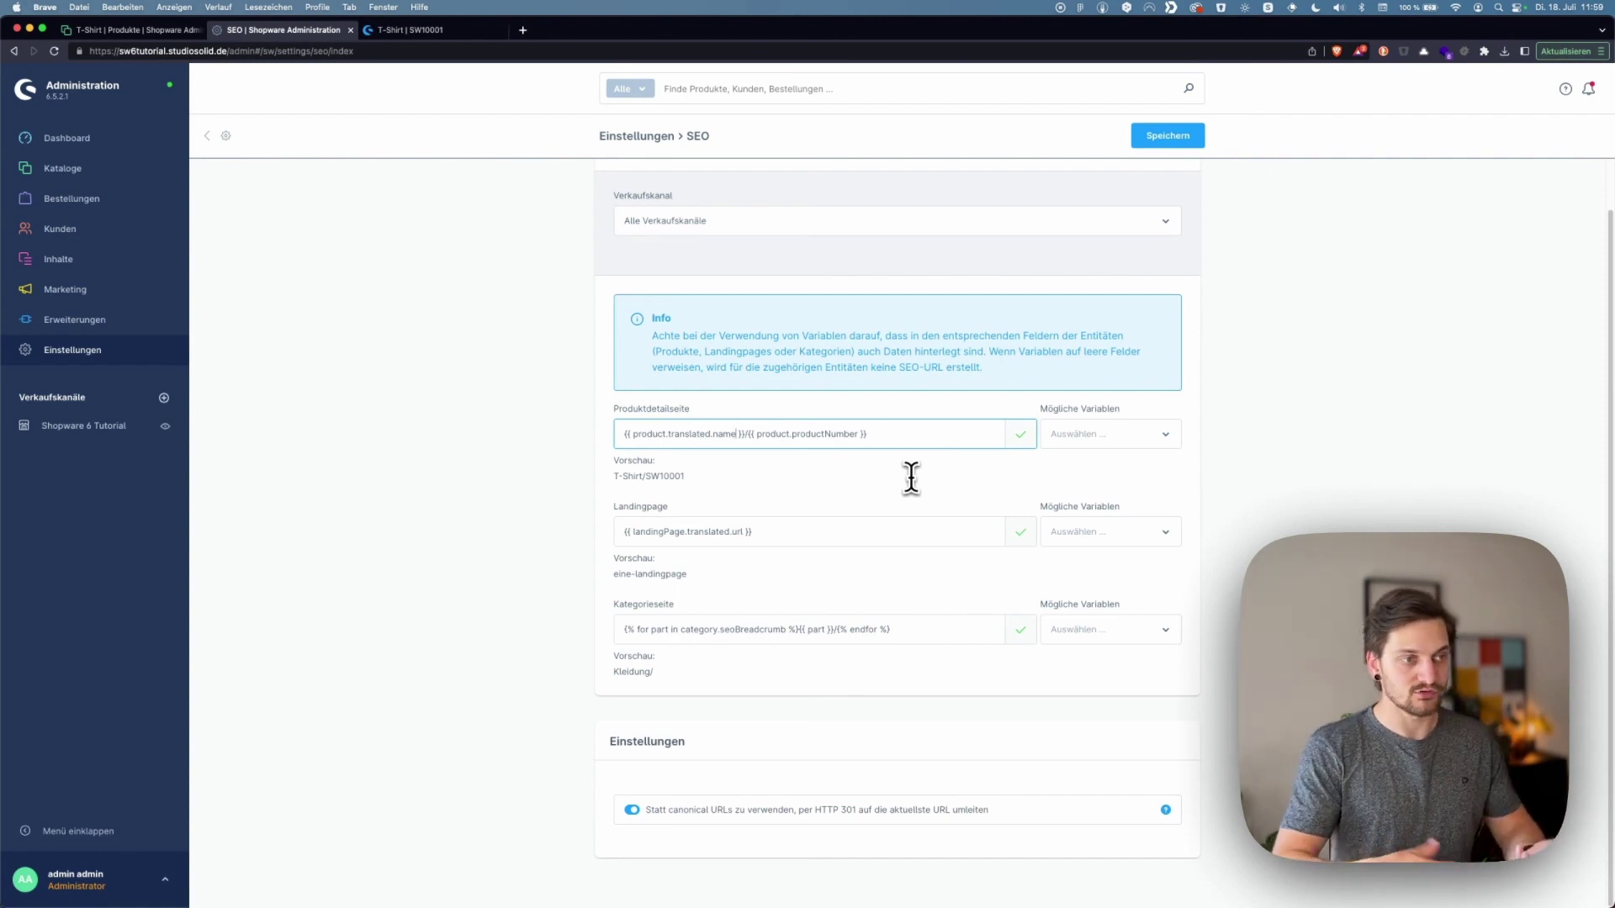
left_click(742, 434)
key("BackSpace")
type("|")
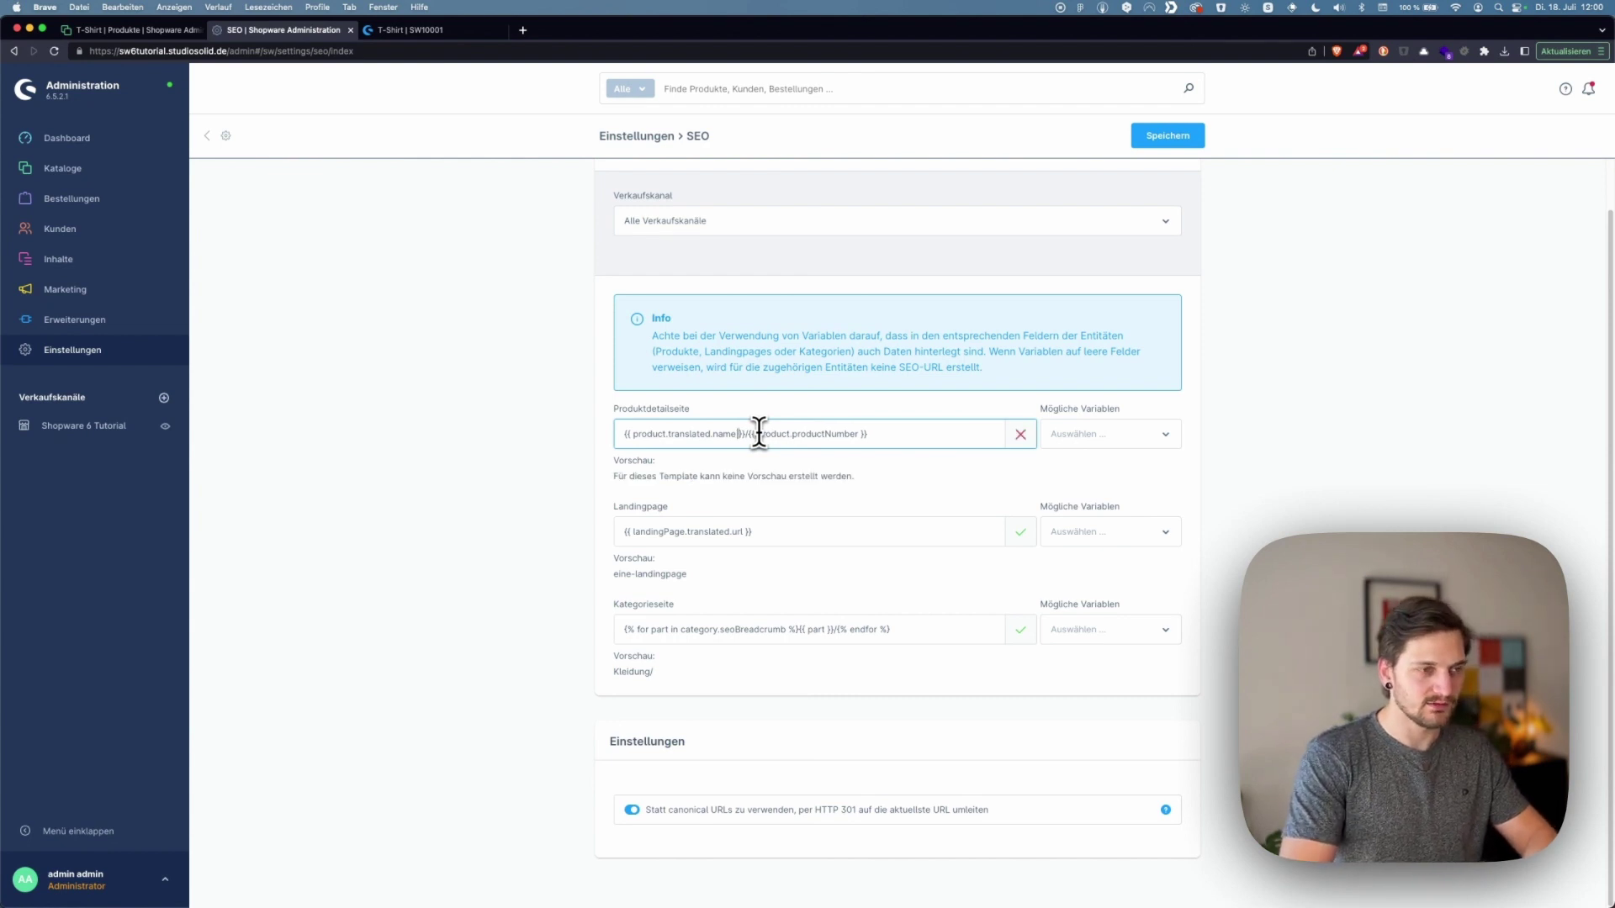
type("lower")
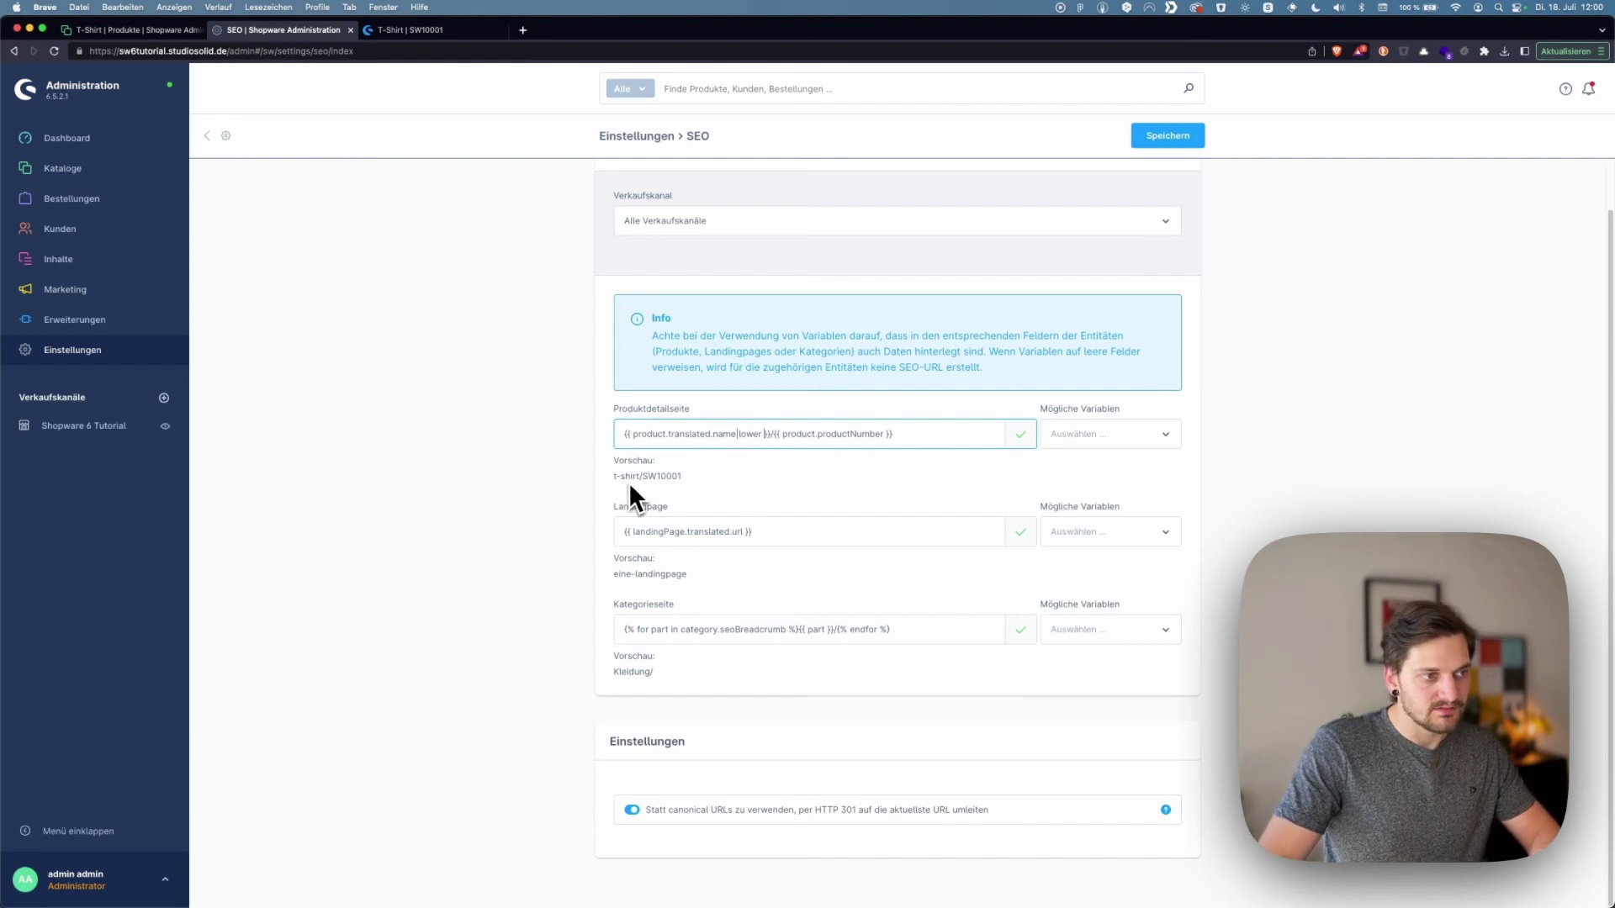
left_click(611, 476)
left_click(701, 482)
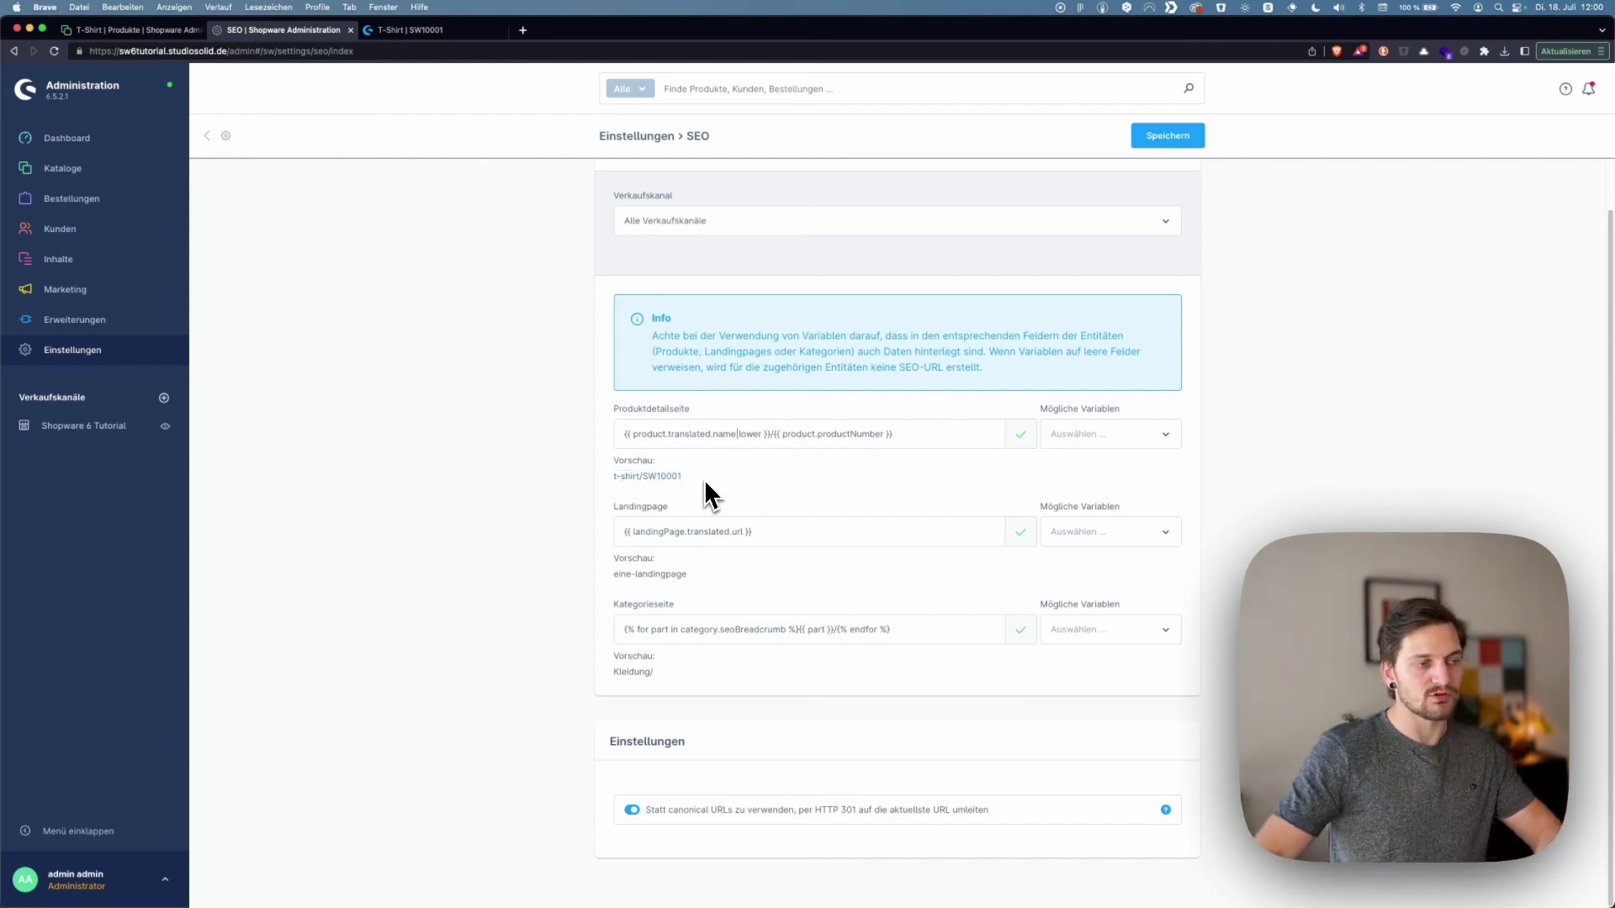
Add the filter |lower to product.productNumber in the Produktdetailseite template, check the preview and save the SEO settings
left_click(880, 434)
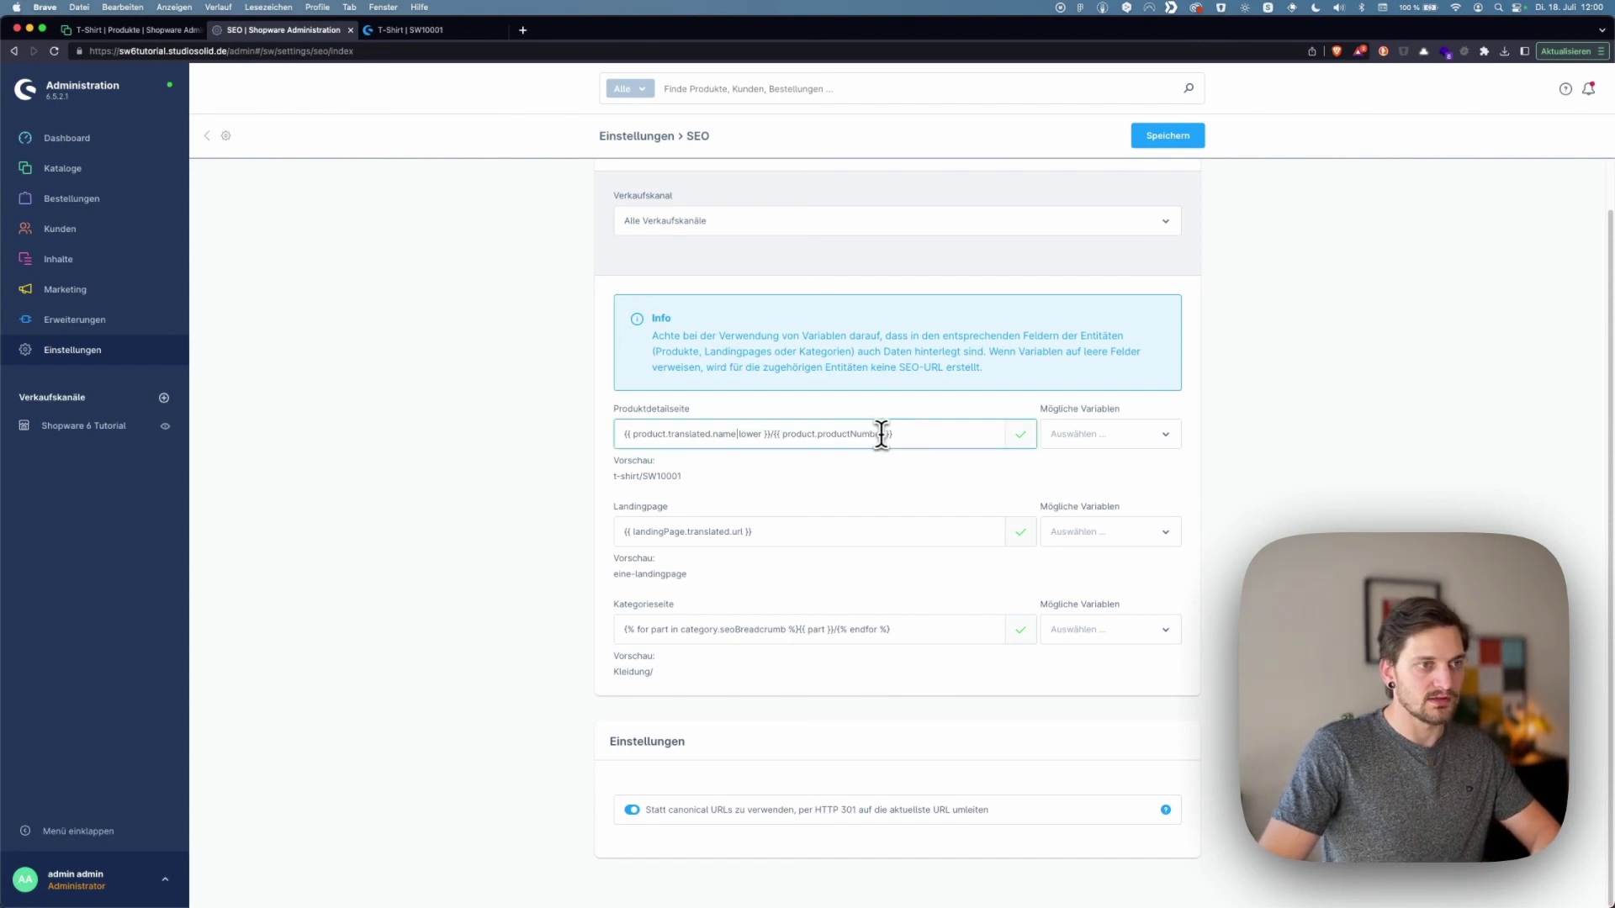
type("|lower")
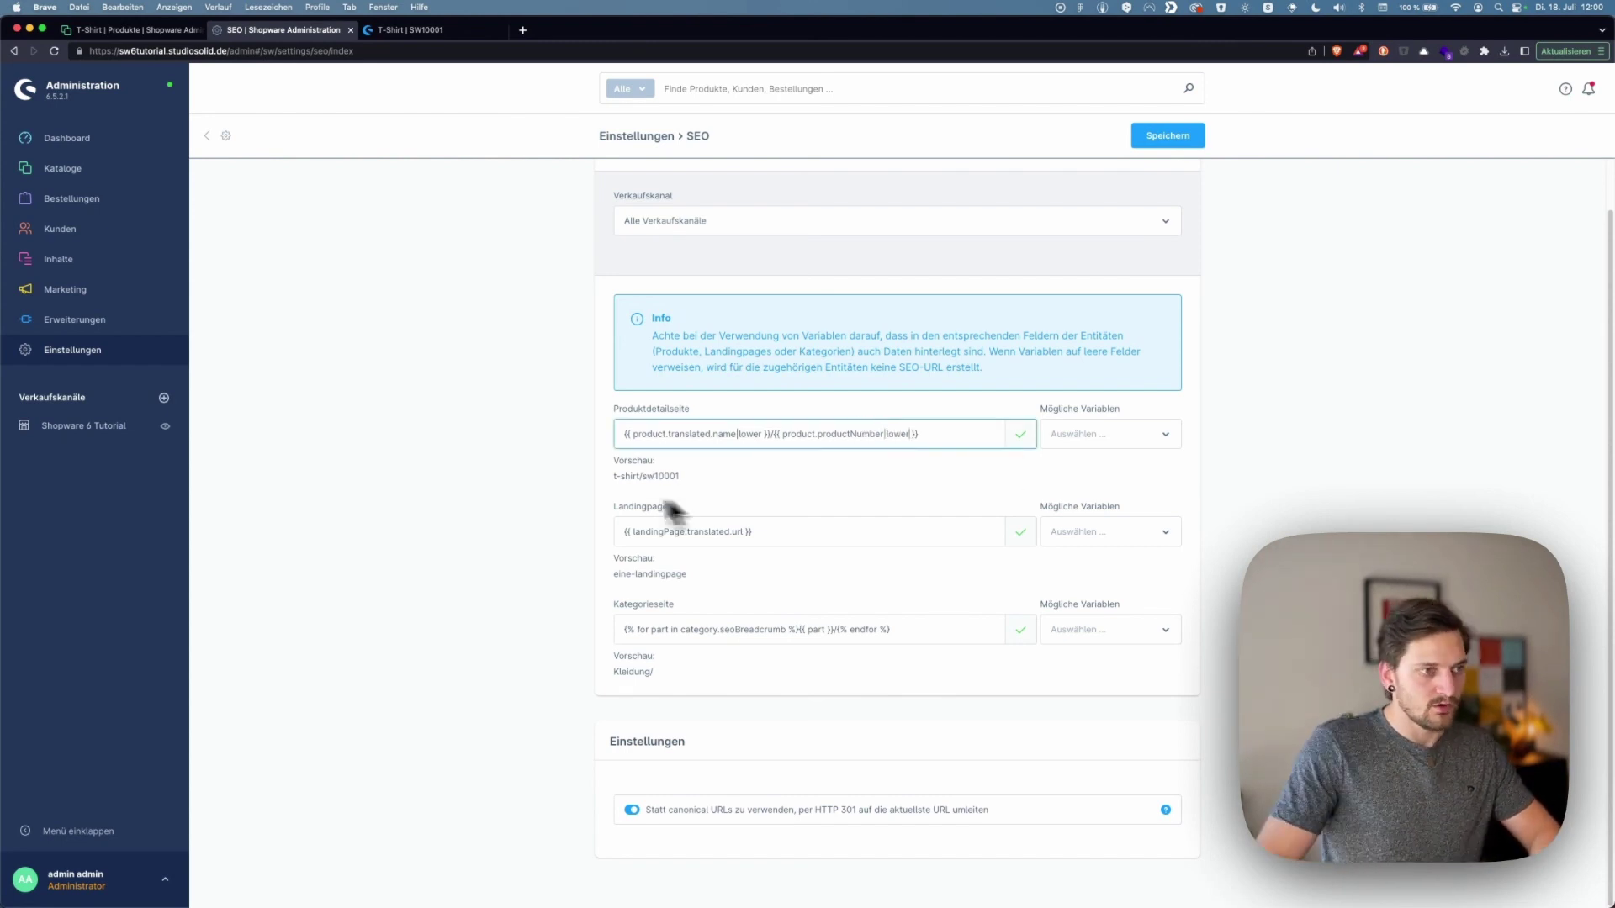
left_click_drag(613, 477, 711, 481)
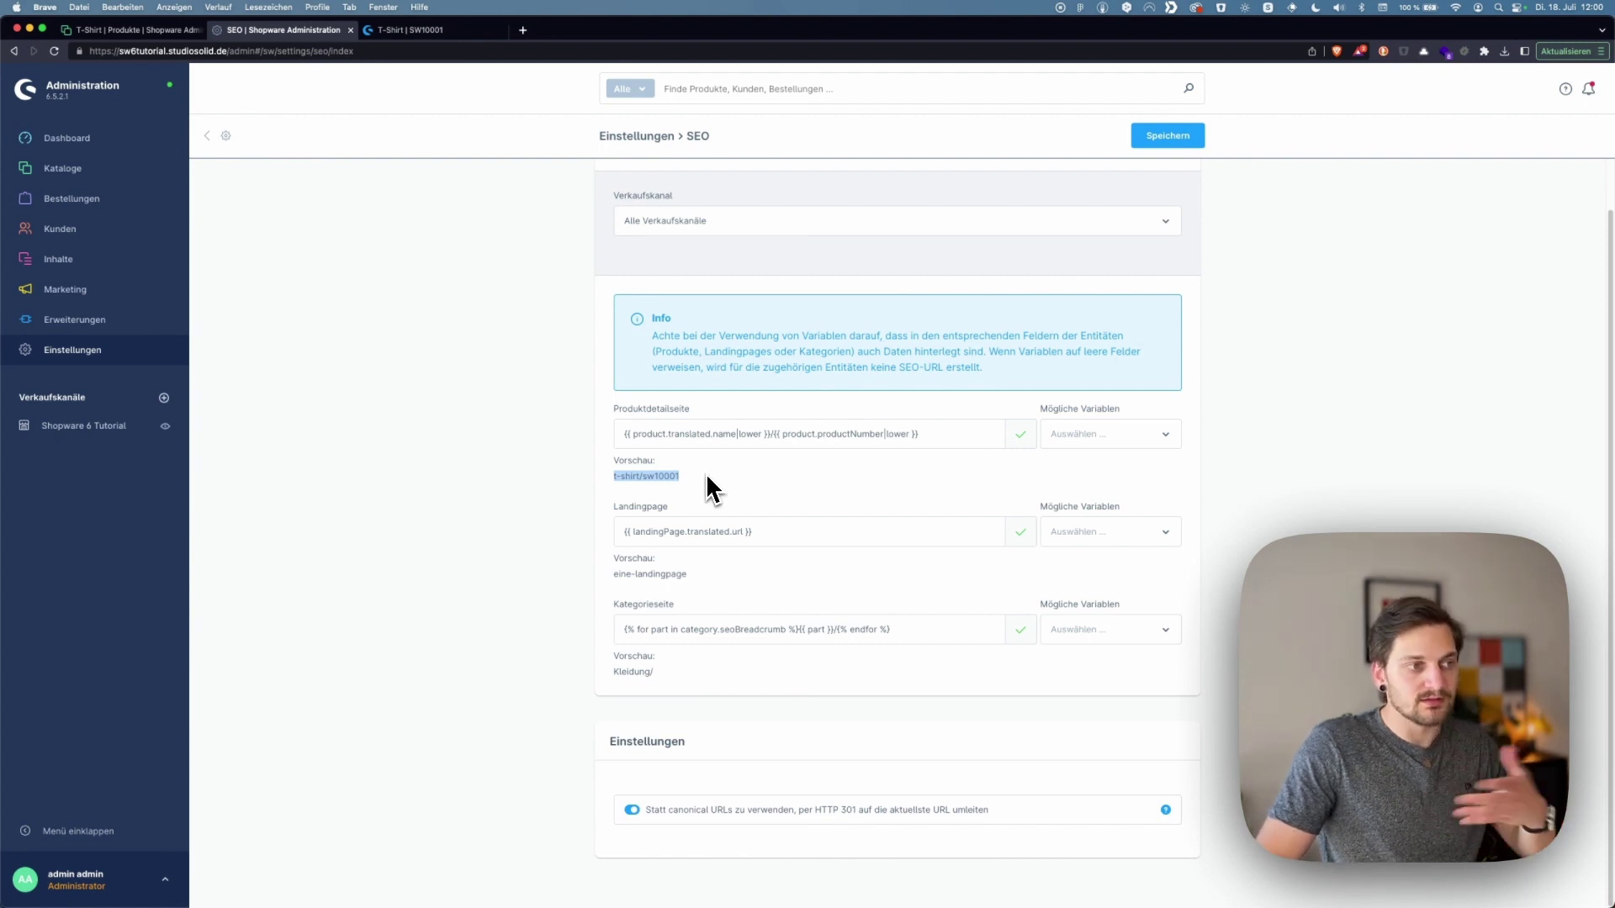
left_click(620, 476)
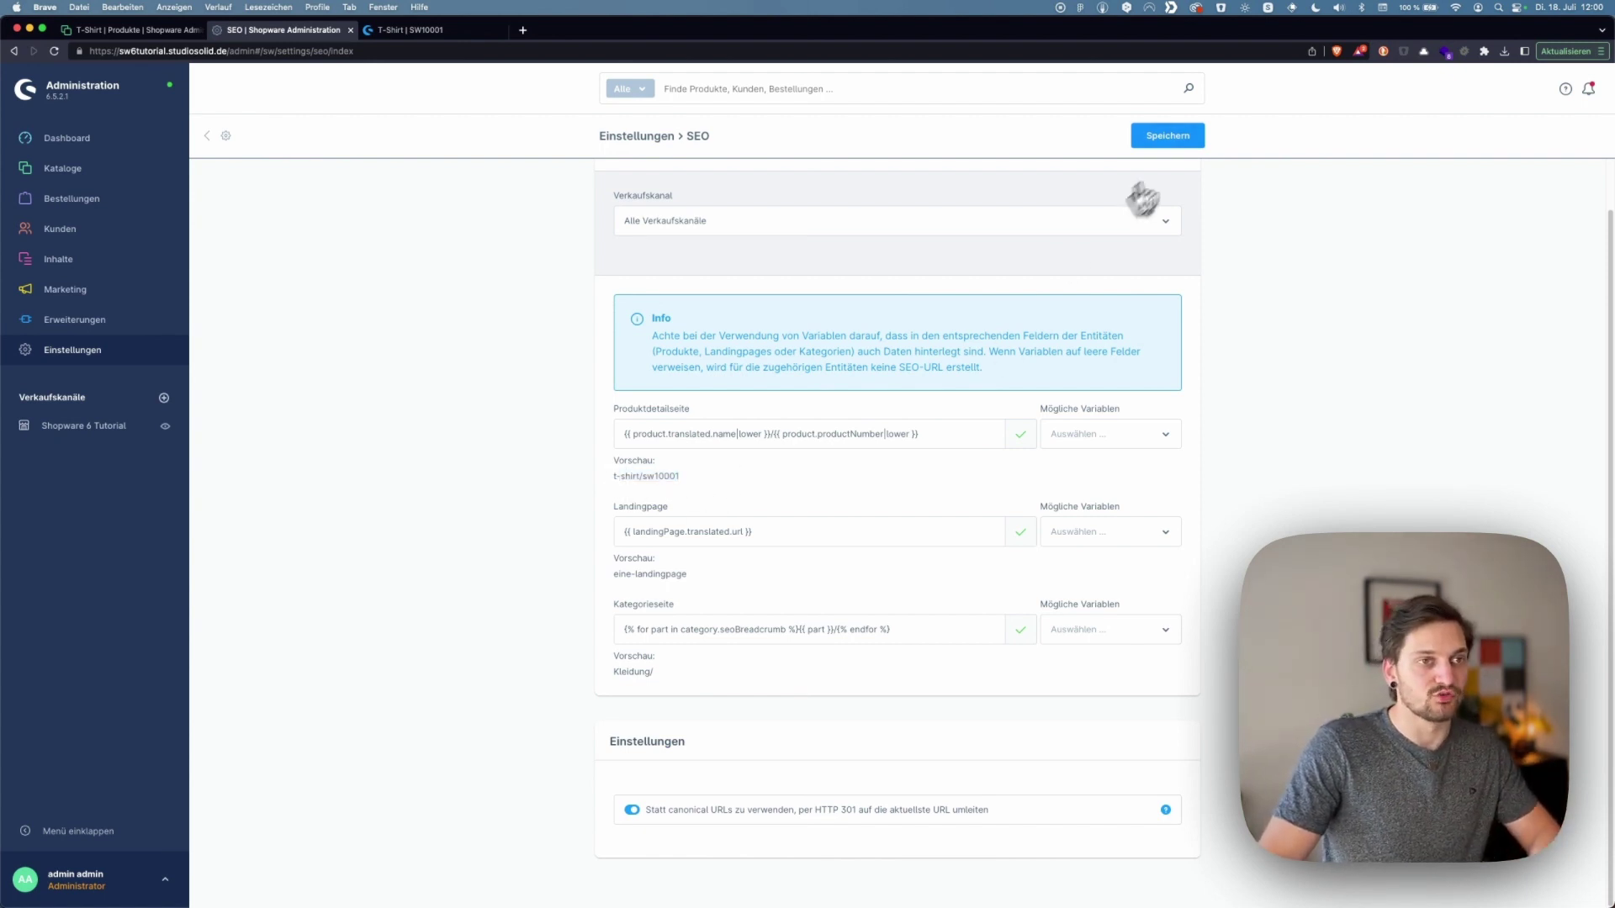
left_click(1182, 141)
Open the T-Shirt from the T-Shirts category in the storefront to check its URL path, and return to the category
left_click(410, 29)
left_click(444, 174)
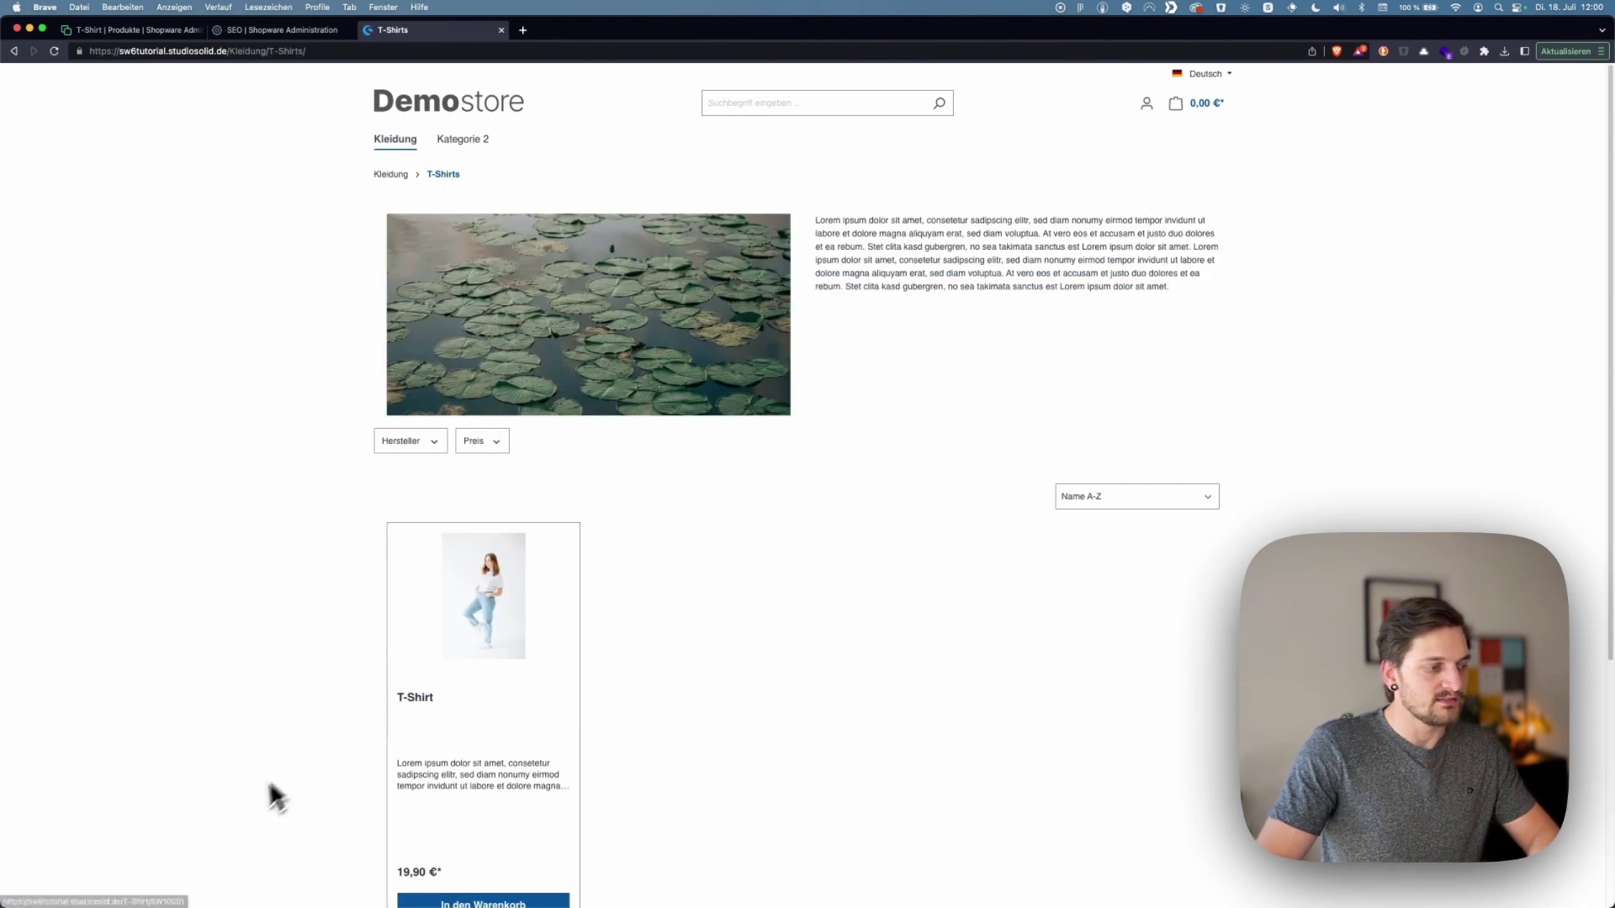
left_click(485, 594)
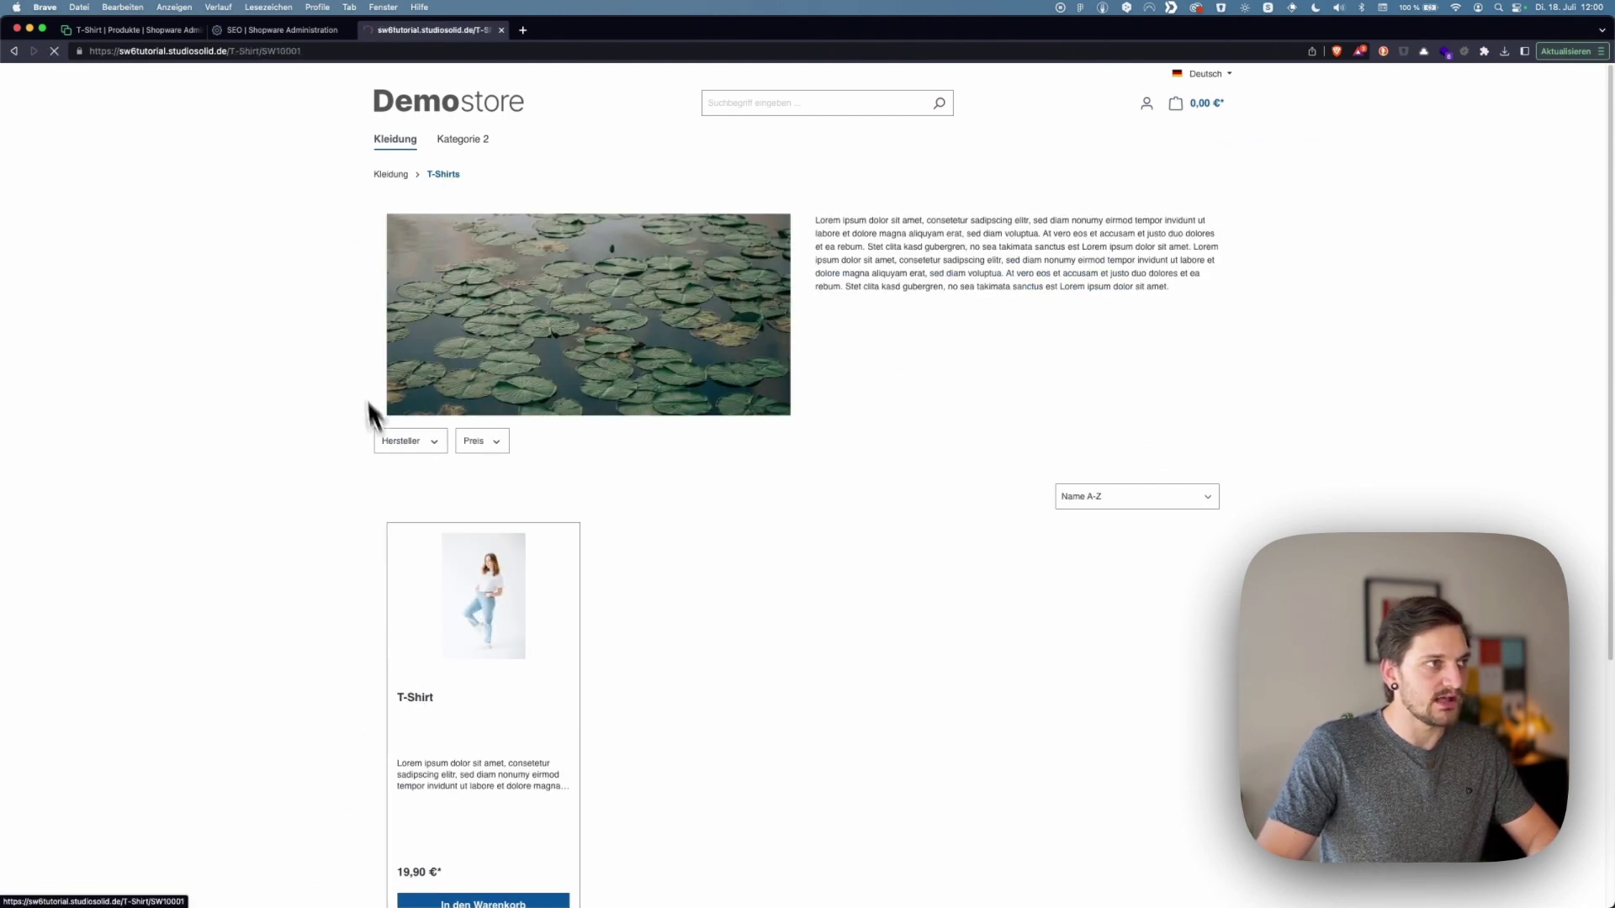
left_click(11, 52)
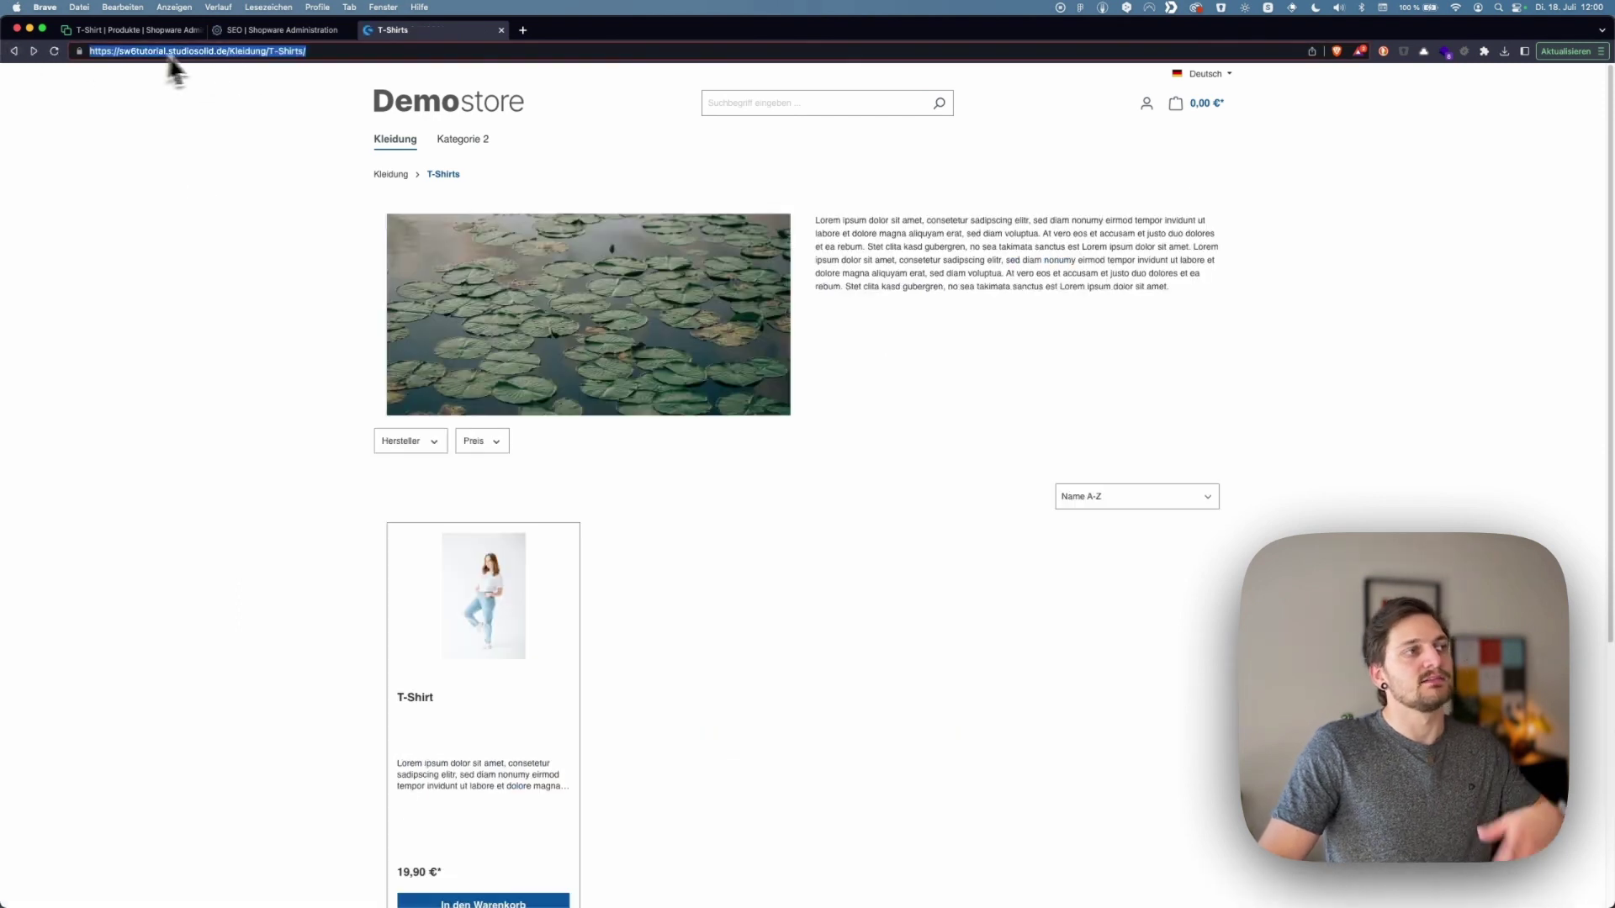
Update the indexes and clear the caches in the system settings under Caches & Indizes
left_click(290, 31)
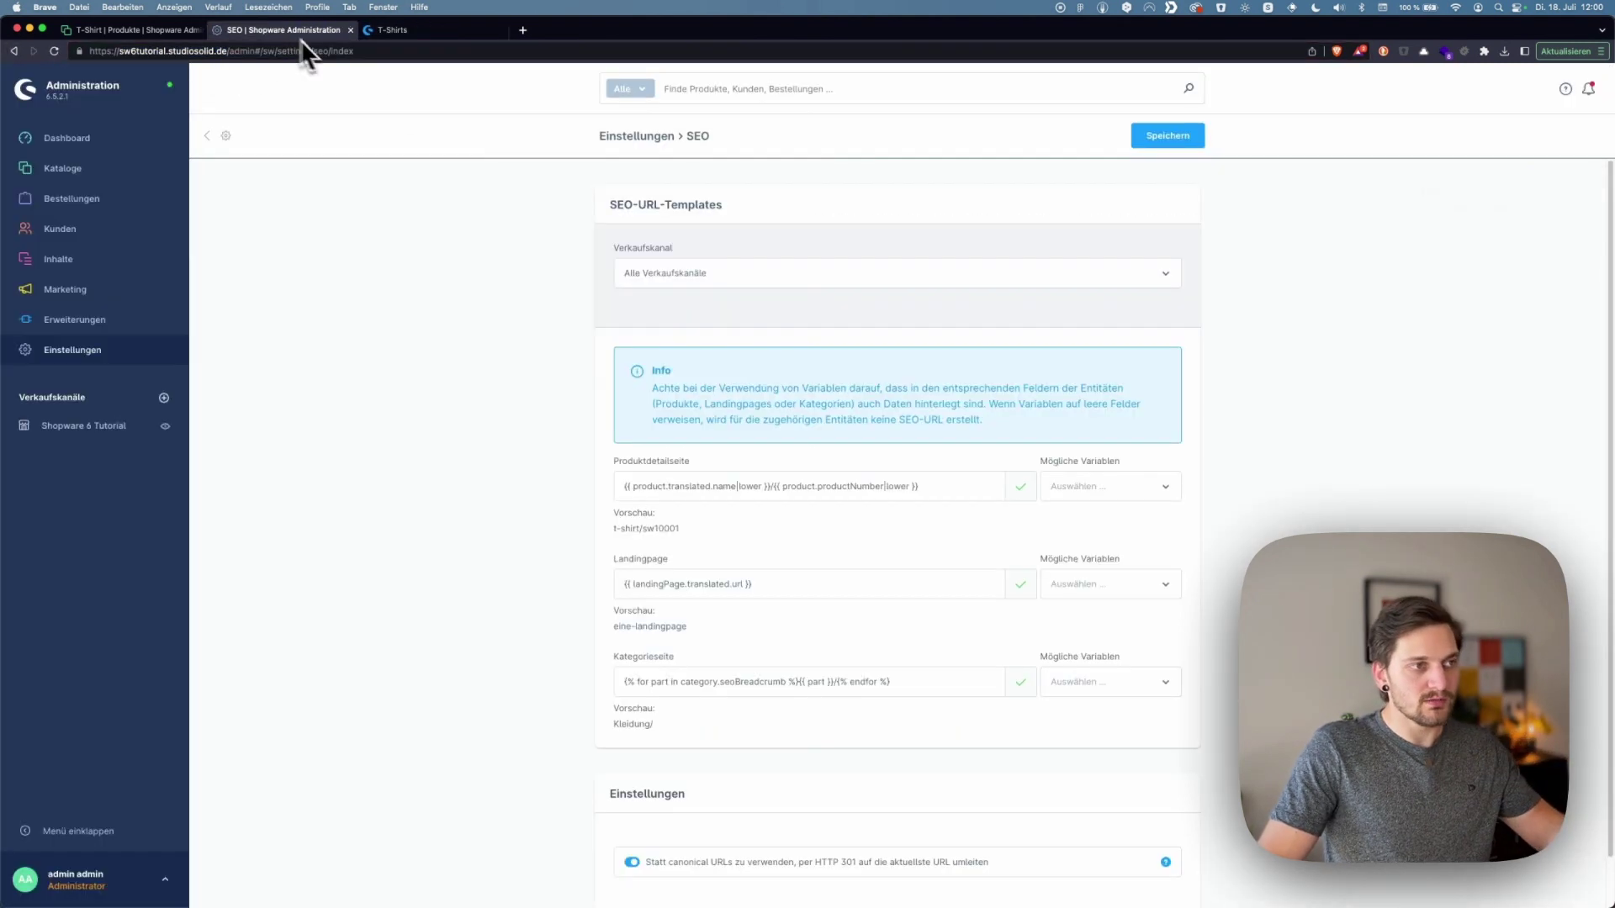
left_click(206, 135)
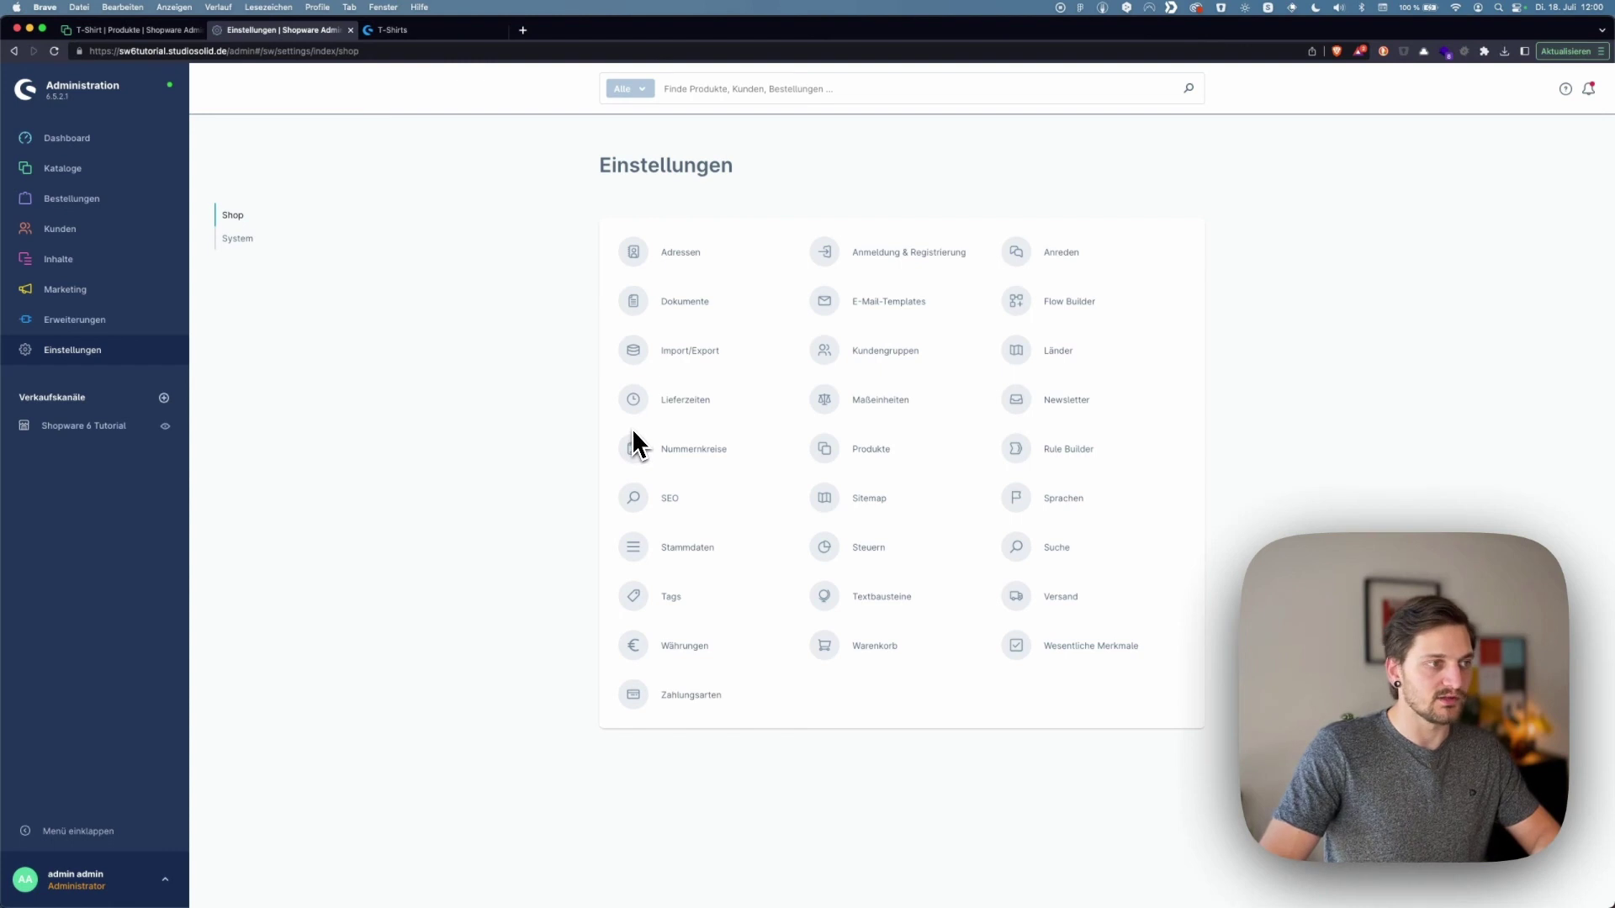
left_click(234, 248)
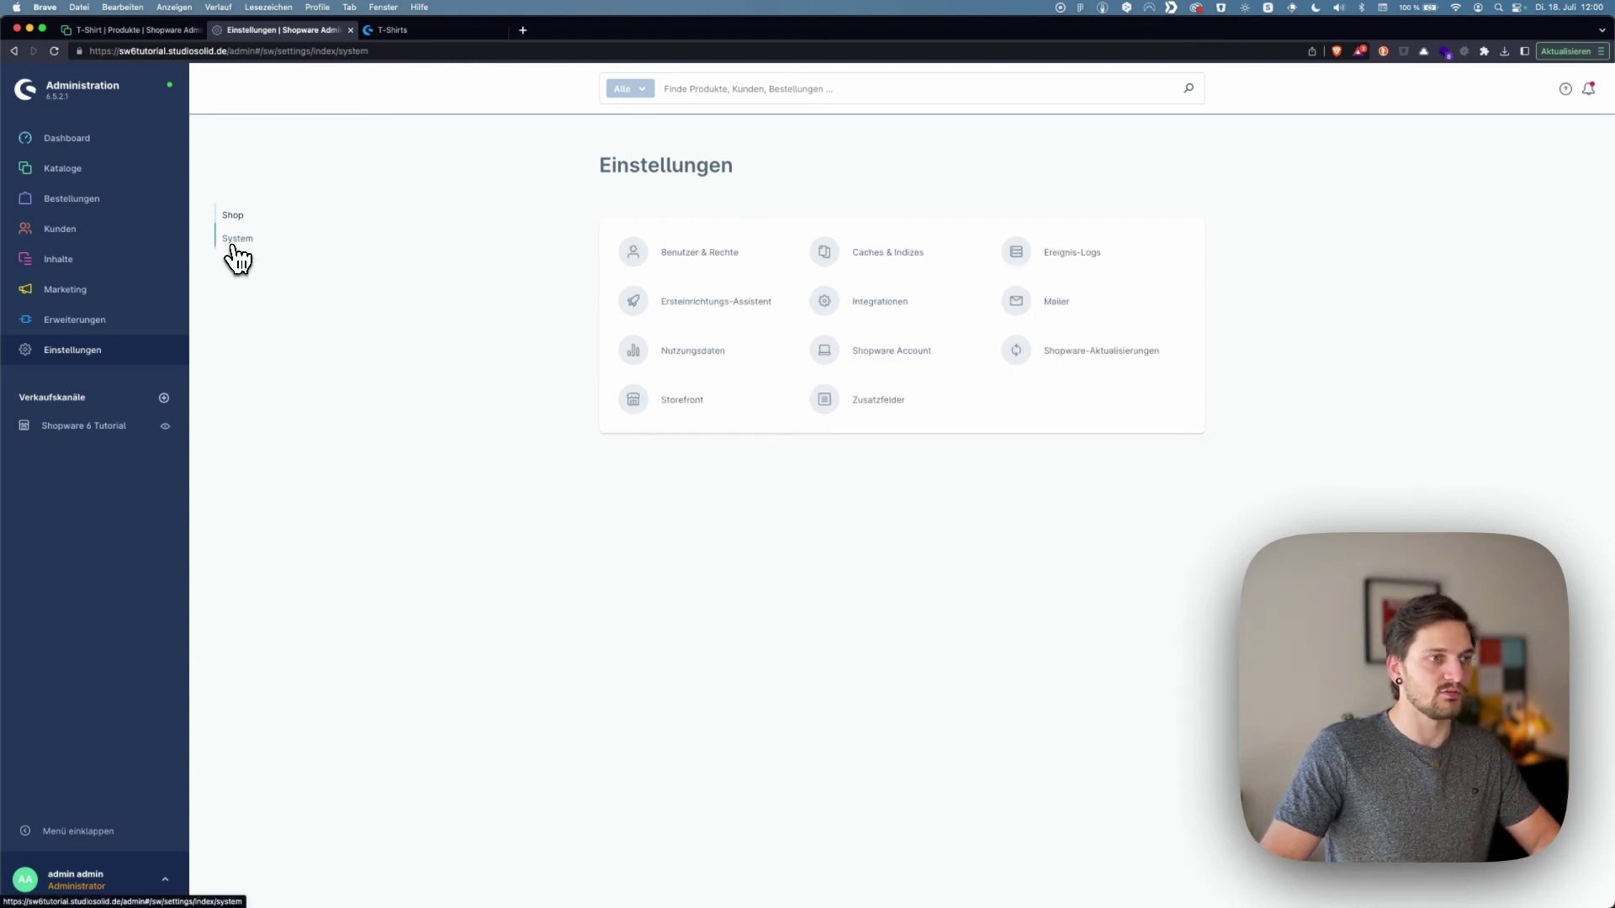
left_click(763, 303)
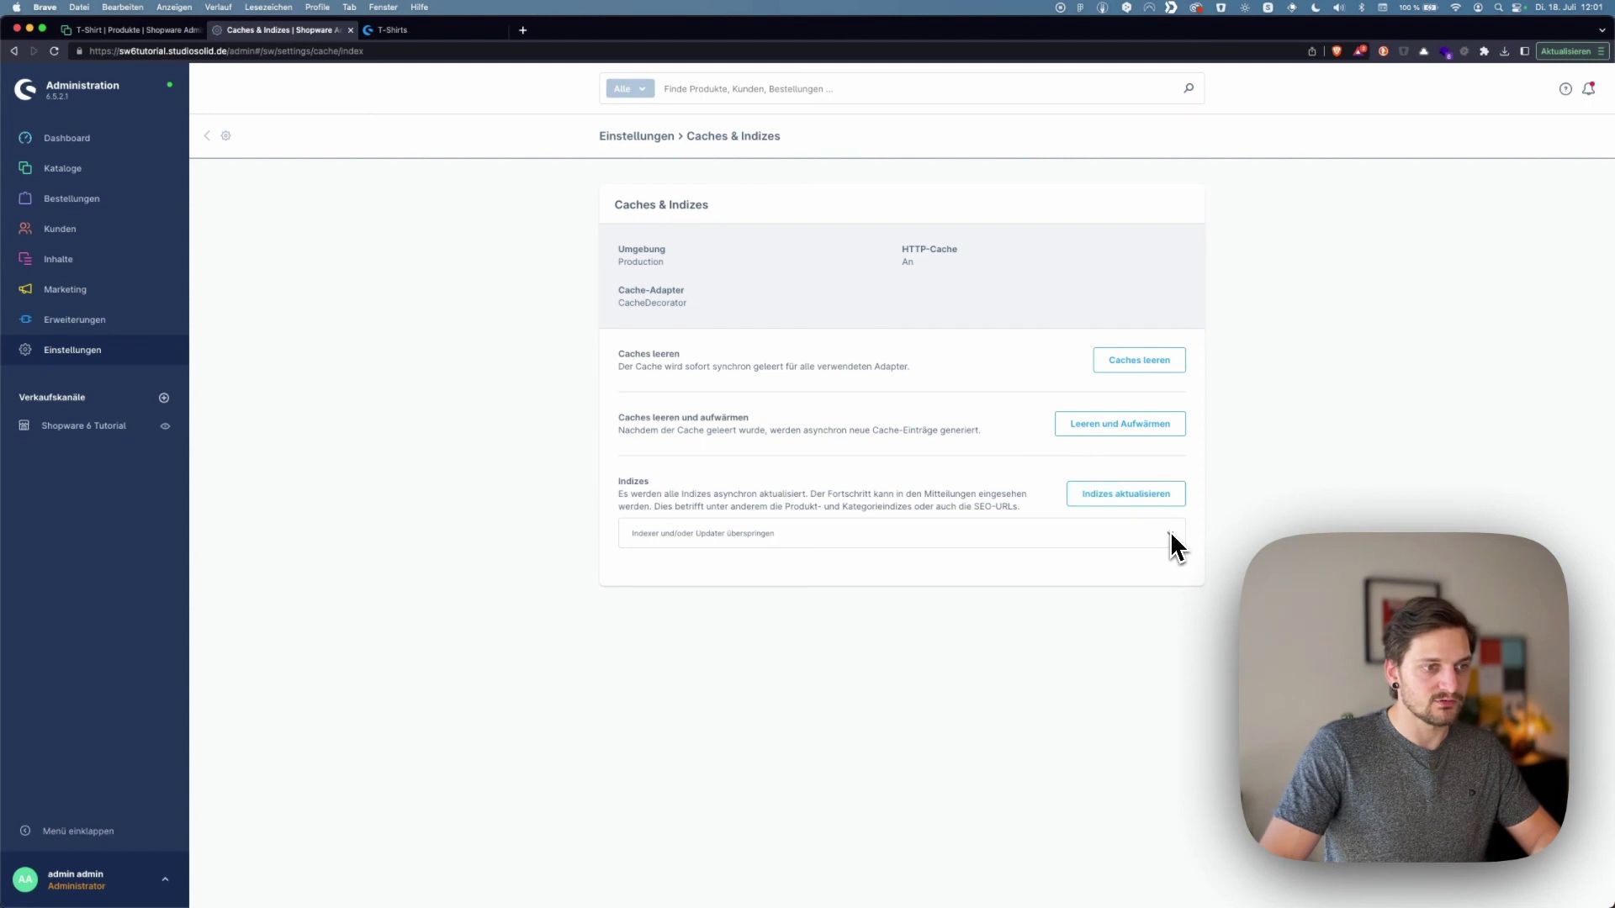
left_click(1165, 502)
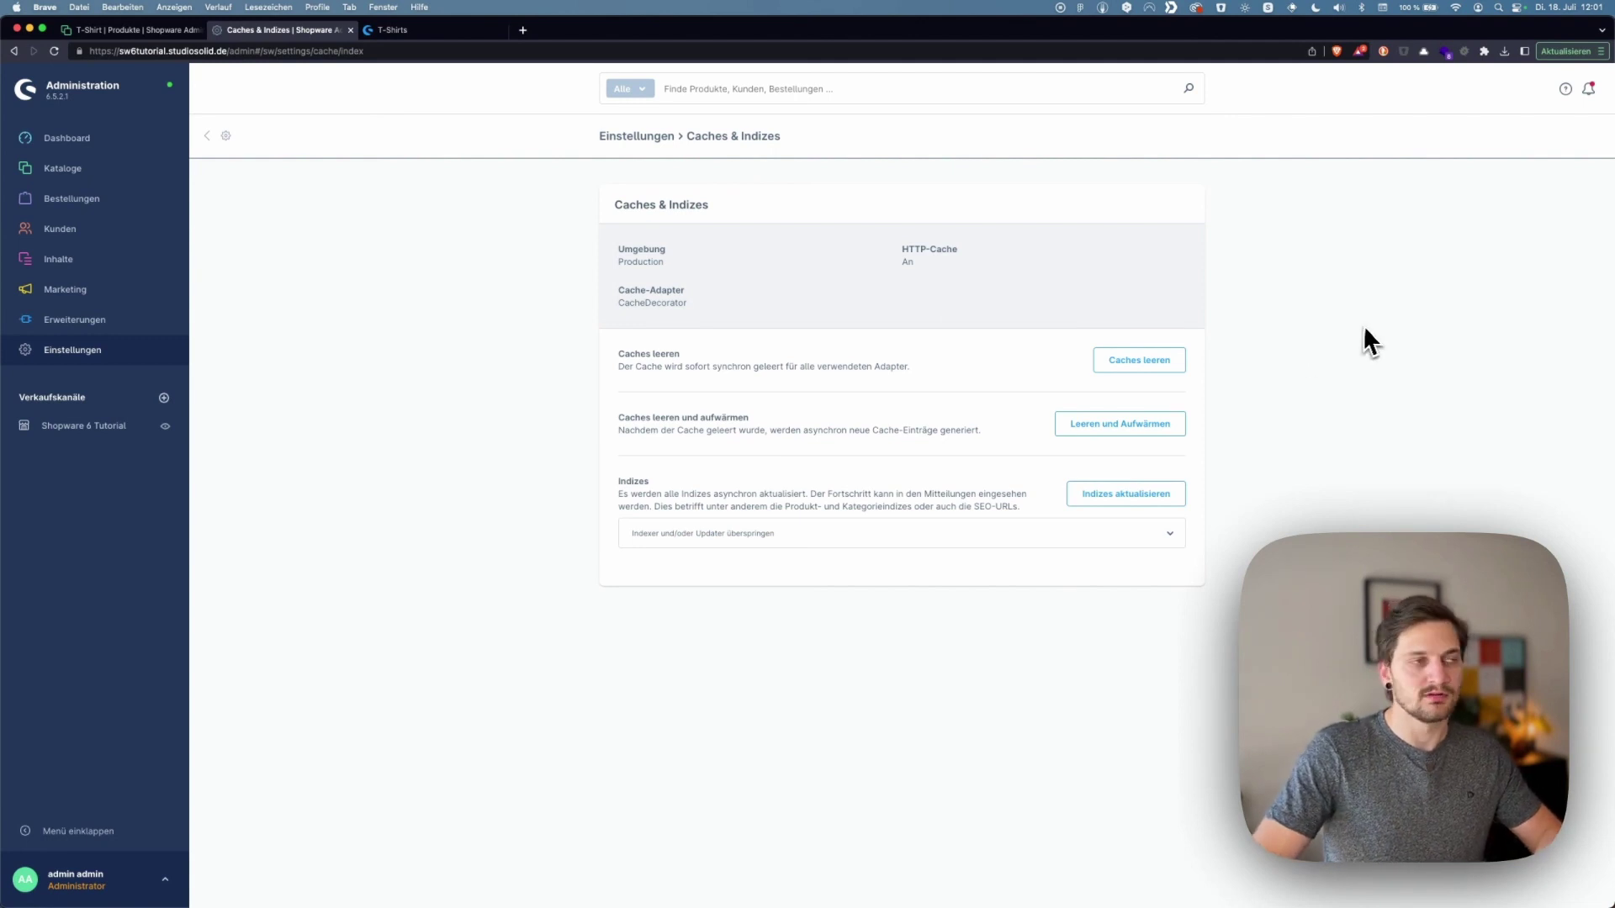
left_click(1131, 370)
Reload the storefront and check the URL path of the T-Shirt's product page
key("ctrl+Tab")
key("super+r")
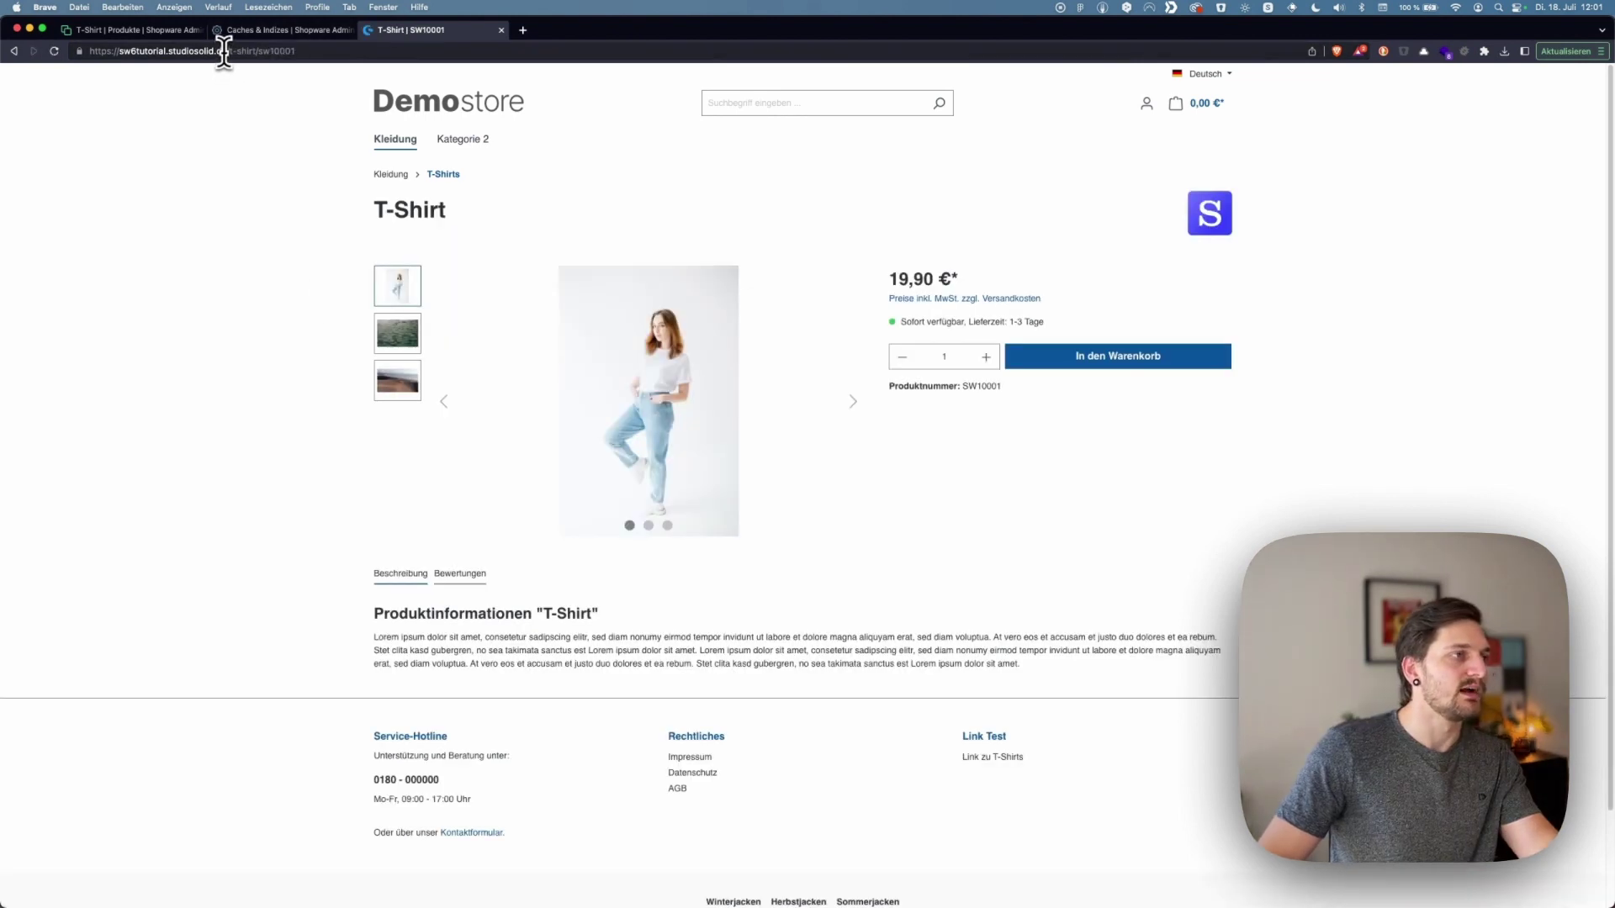
left_click_drag(227, 52, 381, 52)
Open the T-Shirt's Cross Selling settings, closing the Caches & Indizes page and viewing the product's storefront page for comparison
key("super+1")
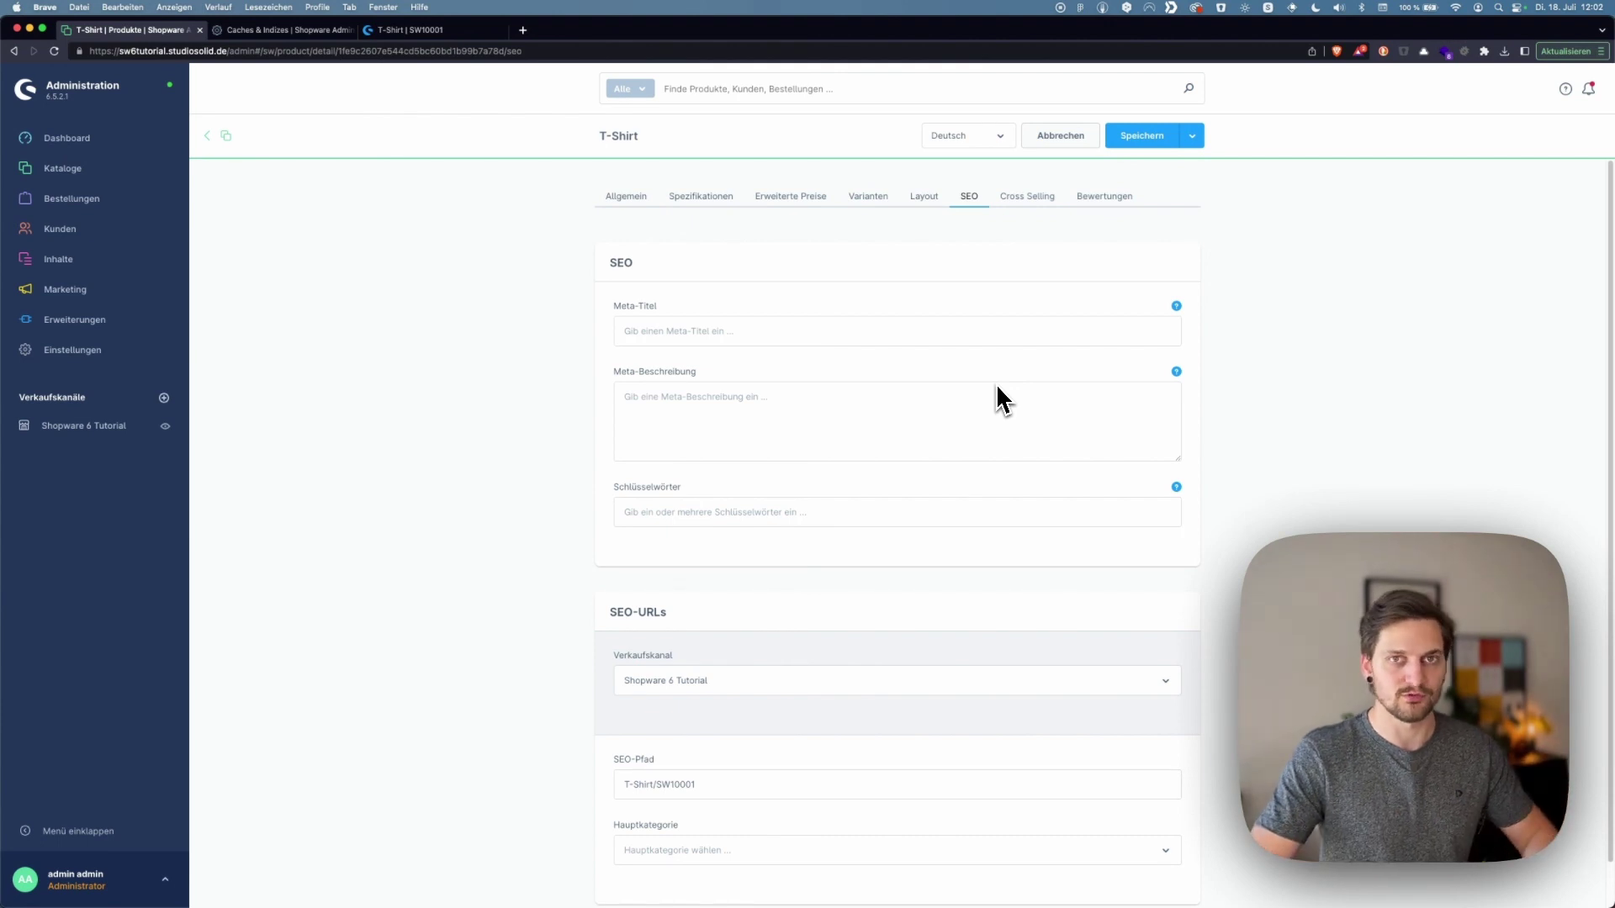
left_click(1040, 200)
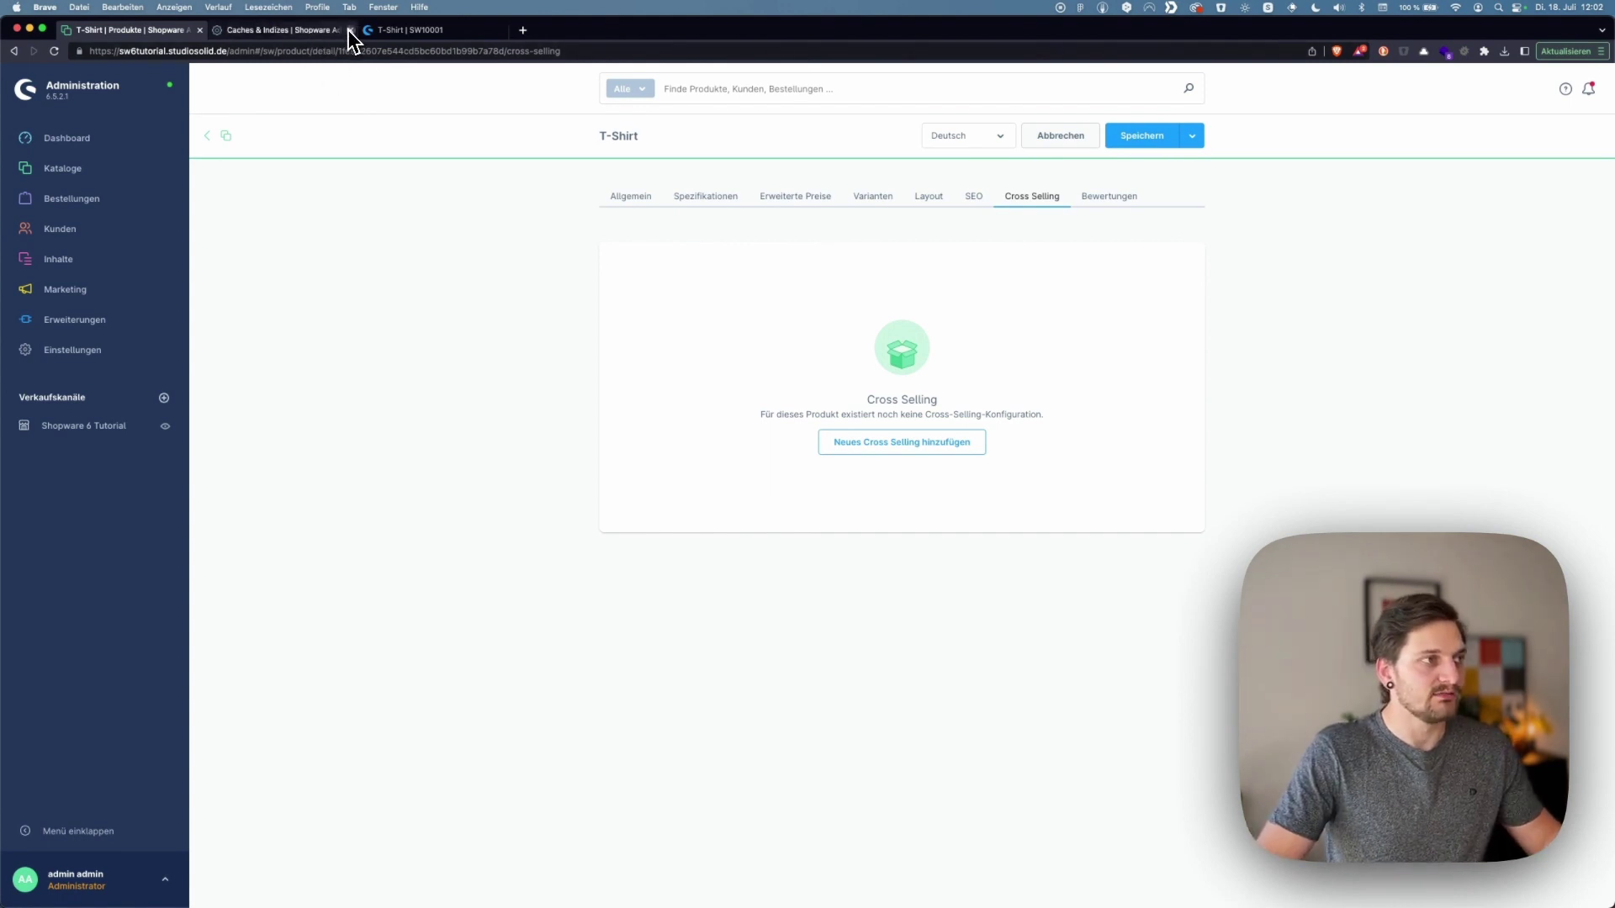
left_click(350, 30)
left_click(314, 34)
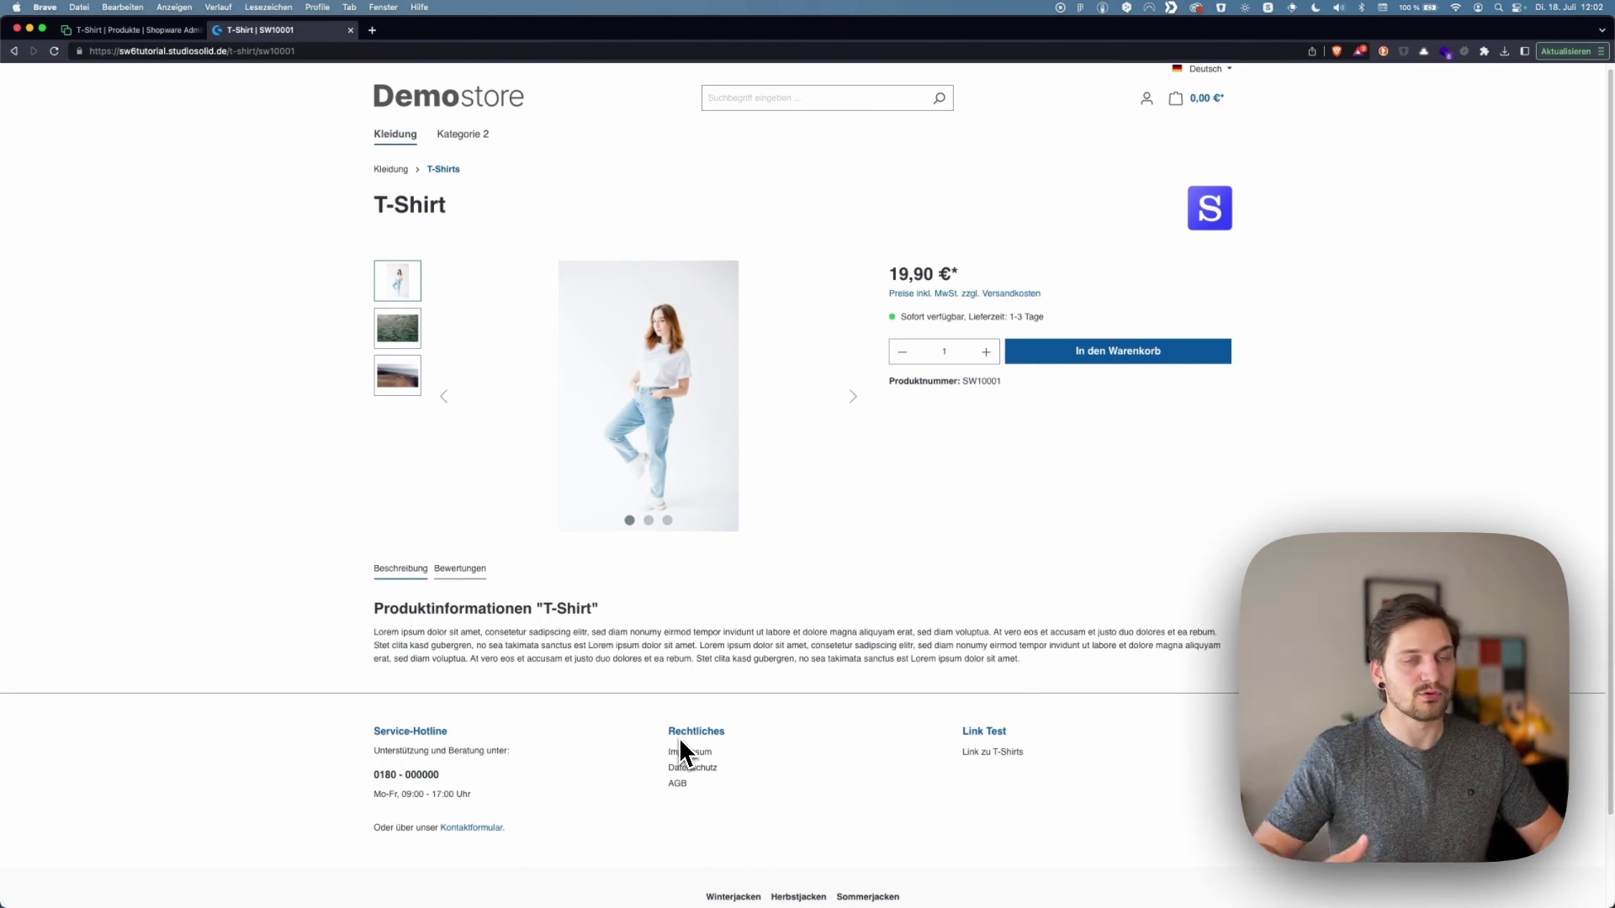
left_click(96, 32)
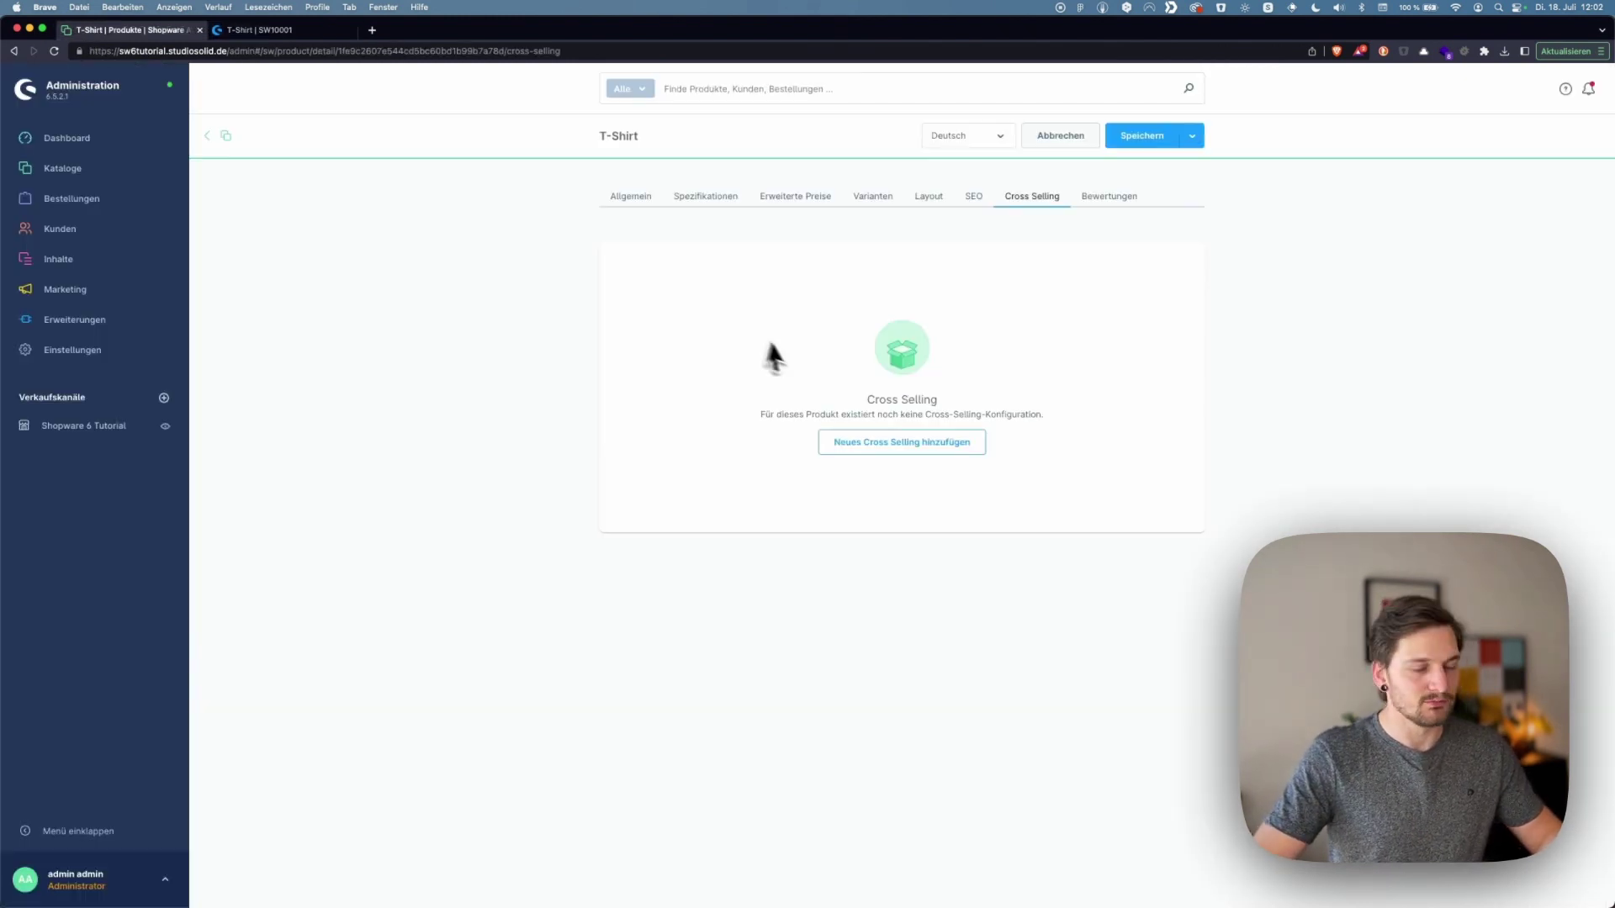
Add an active cross selling titled "Das könnte dir auch gefallen" to the T-Shirt
left_click(952, 443)
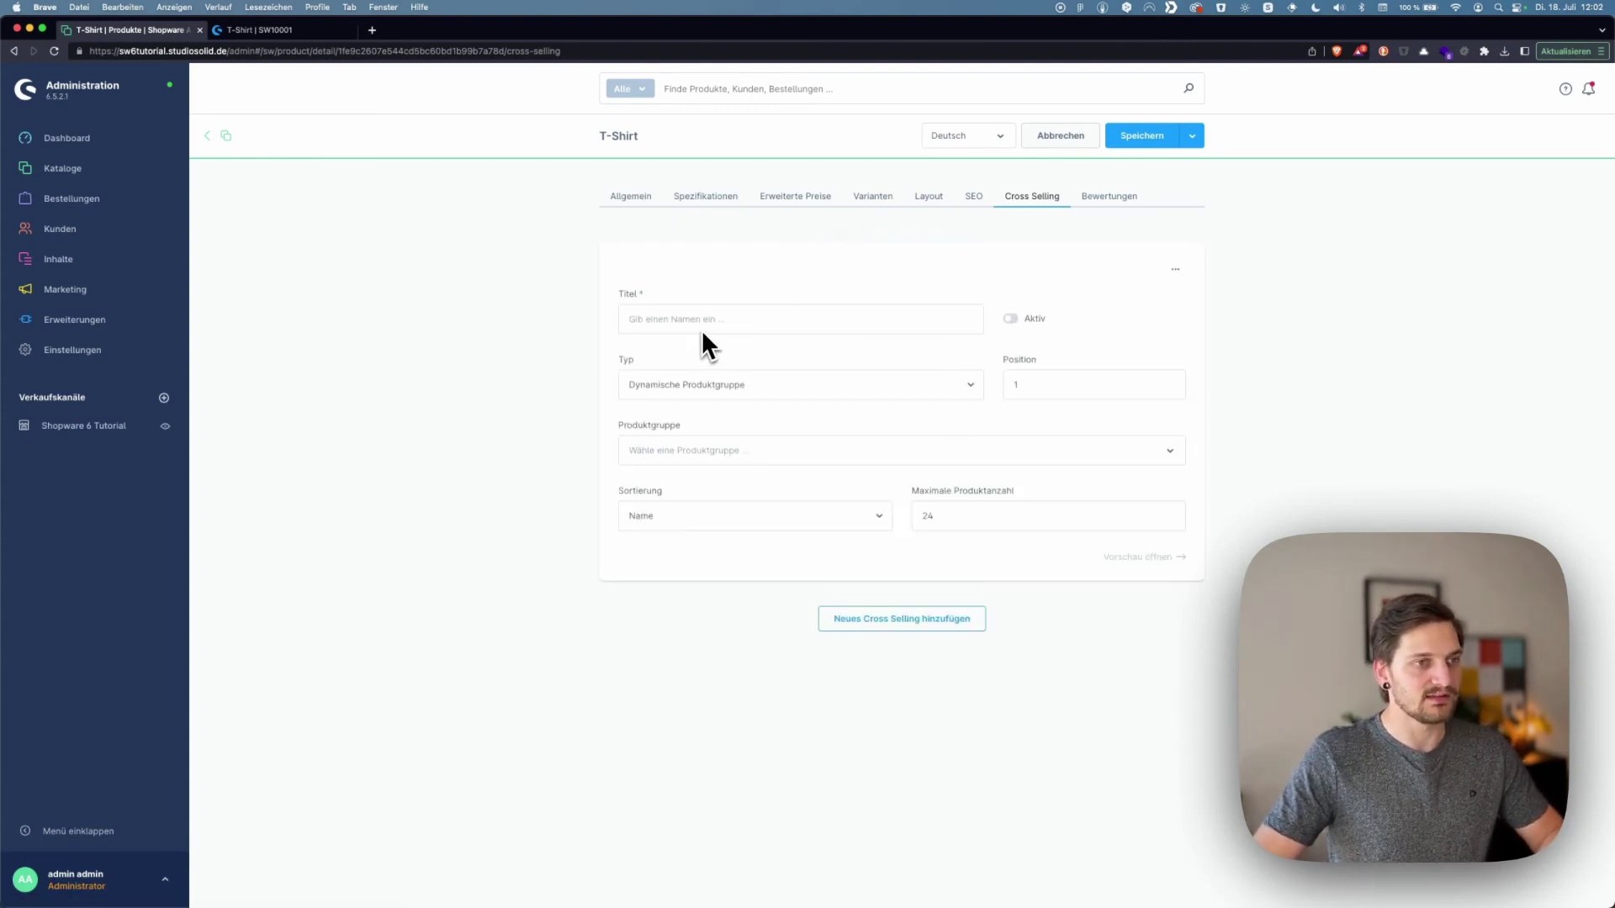
left_click(789, 312)
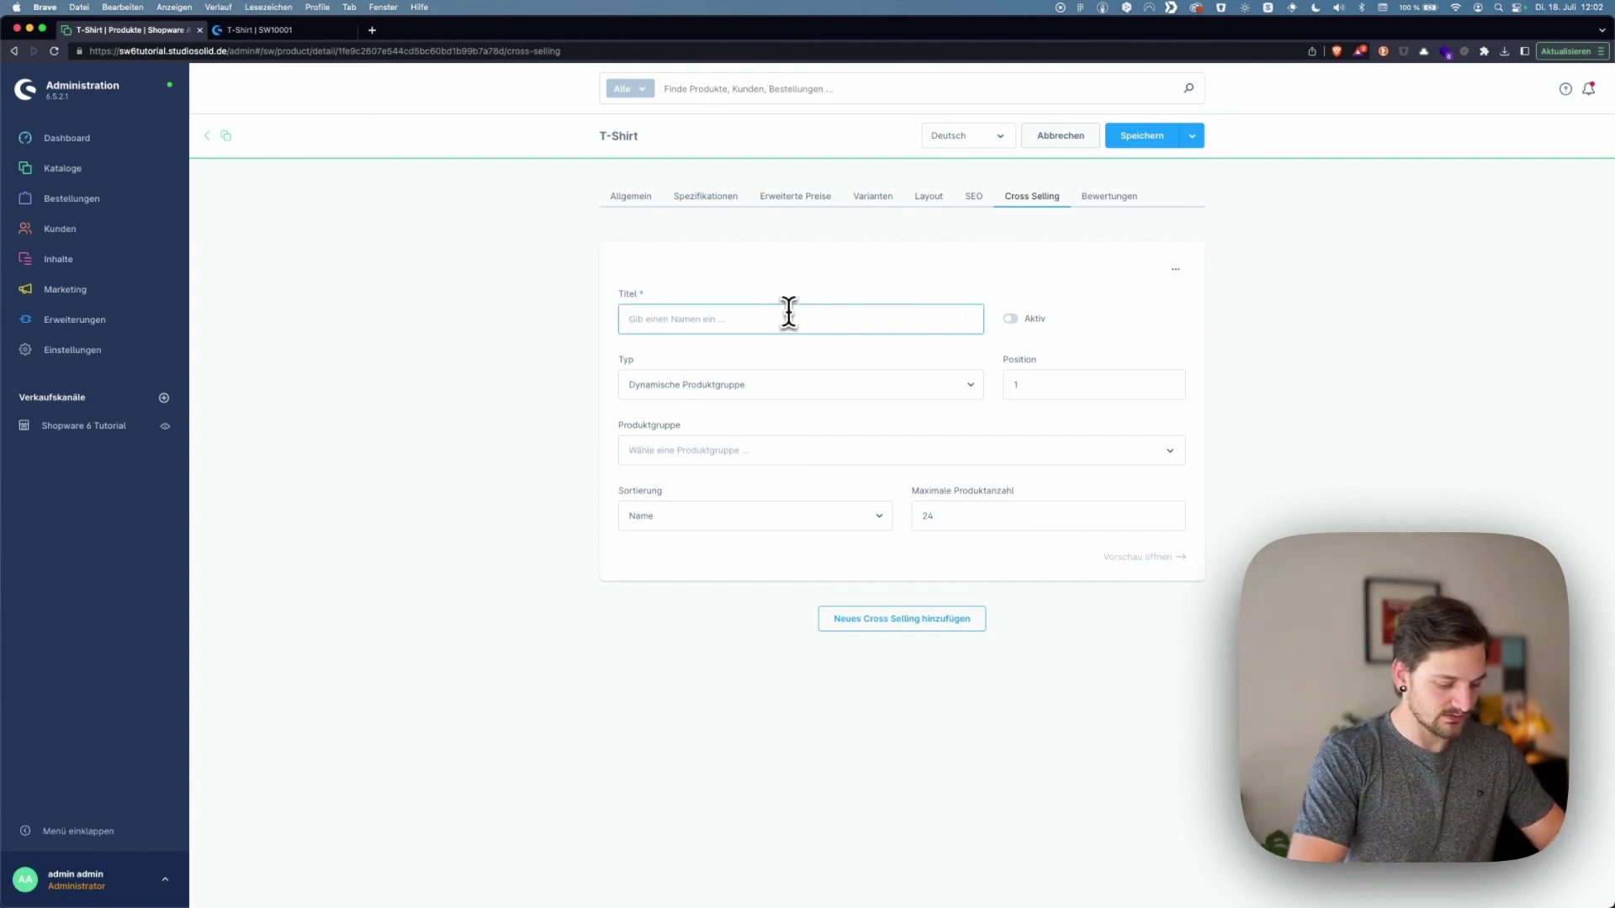
type("Das könnte dir auch ge")
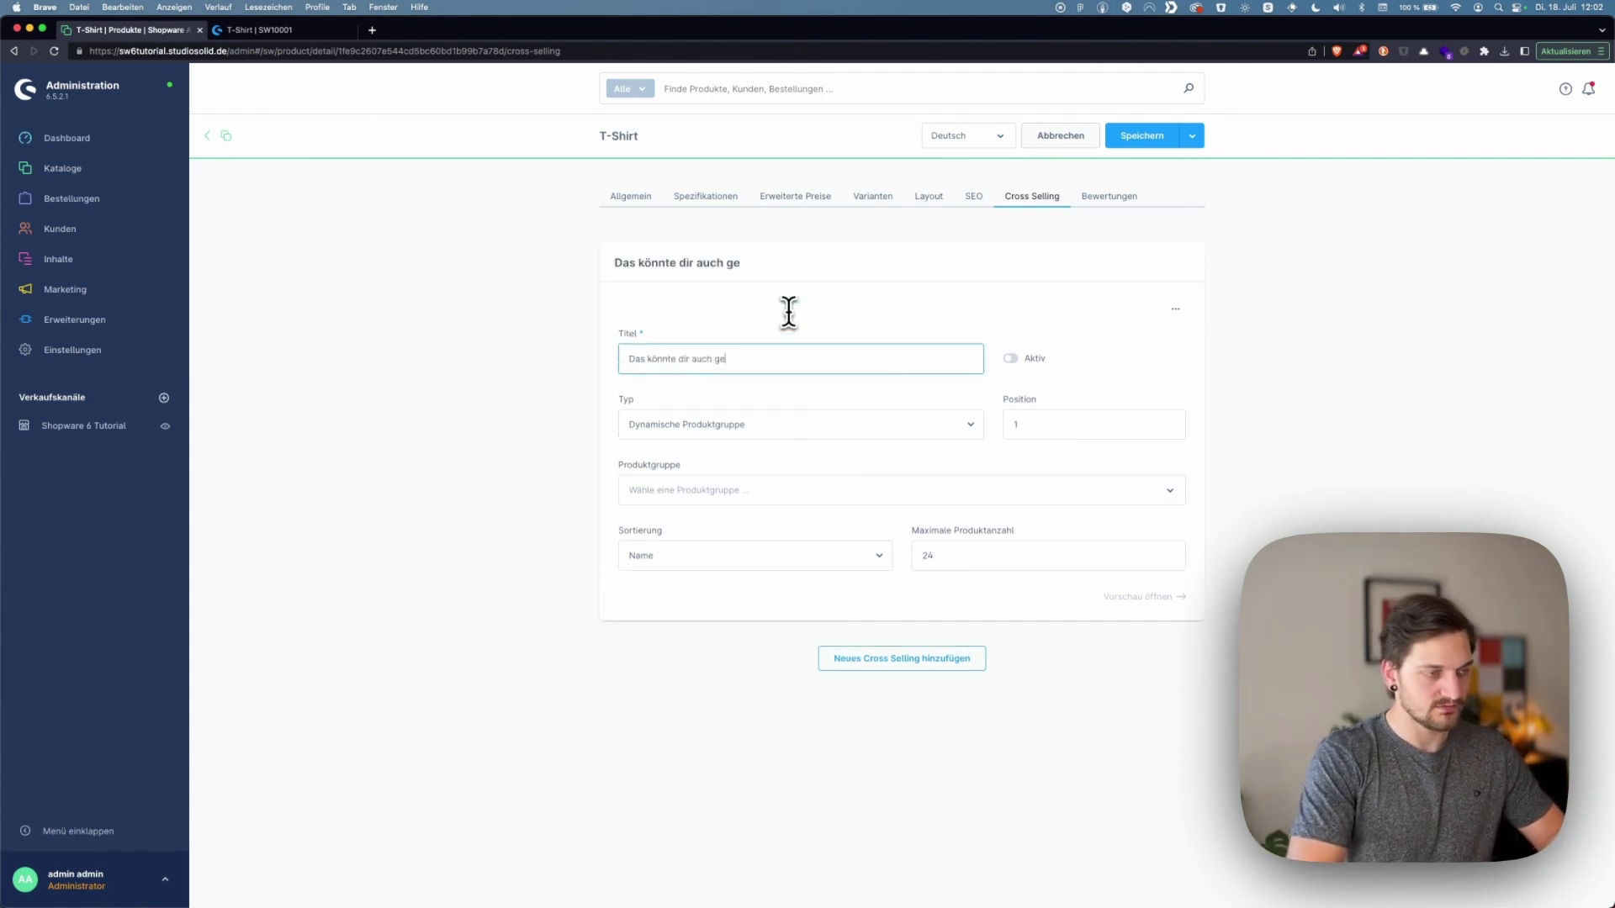
type("fallen")
left_click(1033, 358)
Set the cross selling's Typ to Manuelle Zuweisung and look for available products under Produkt-Zuordnung
left_click(969, 425)
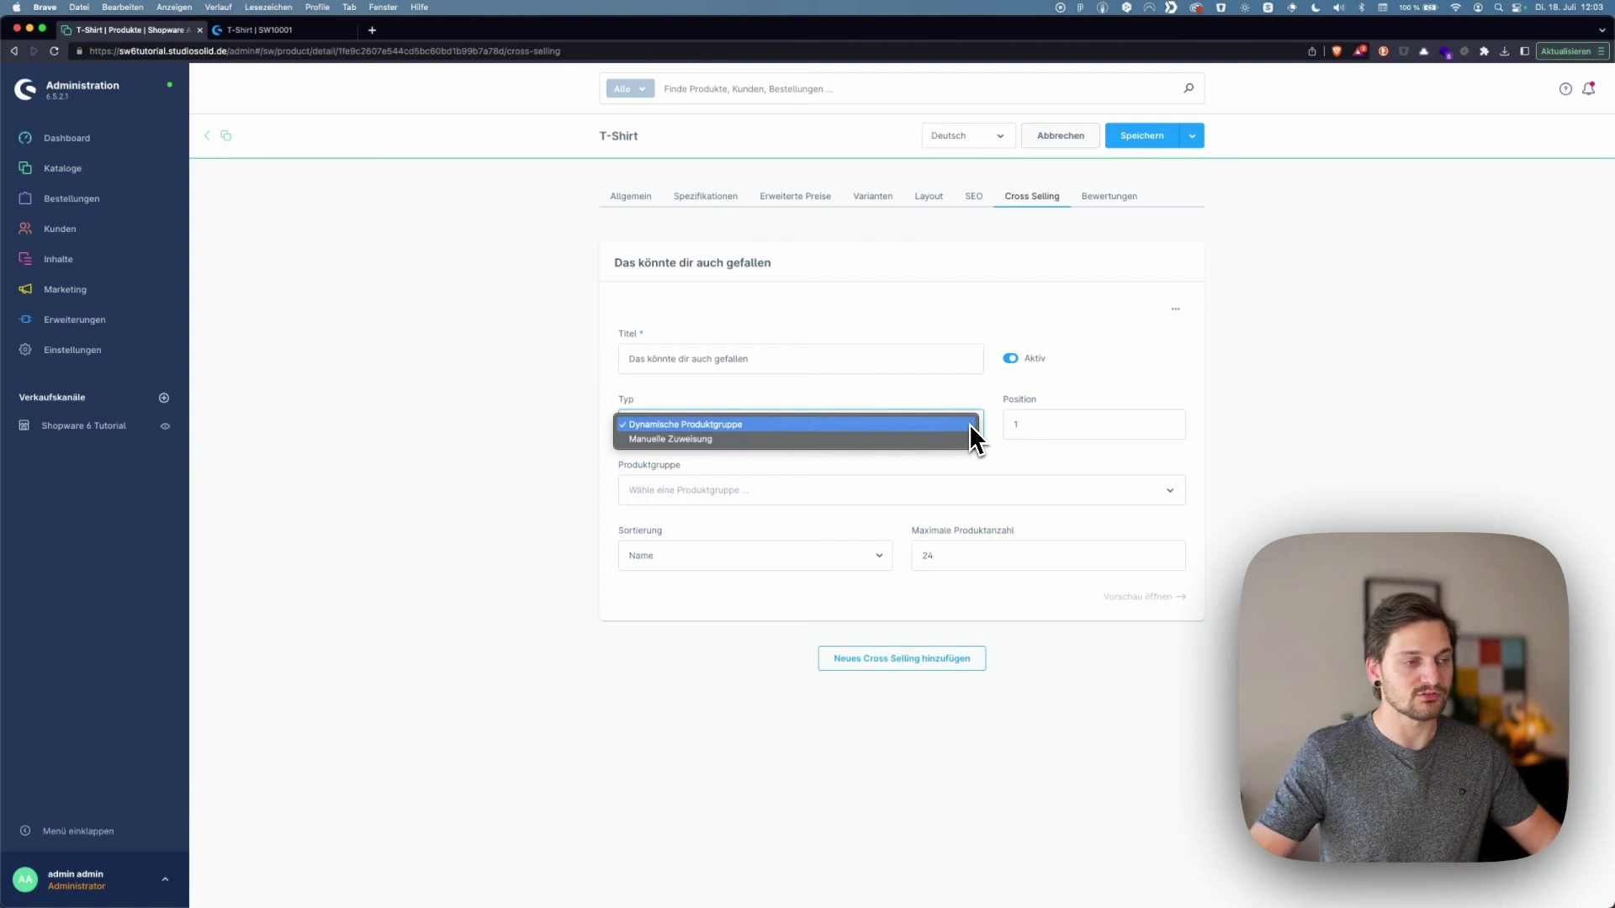
left_click(790, 444)
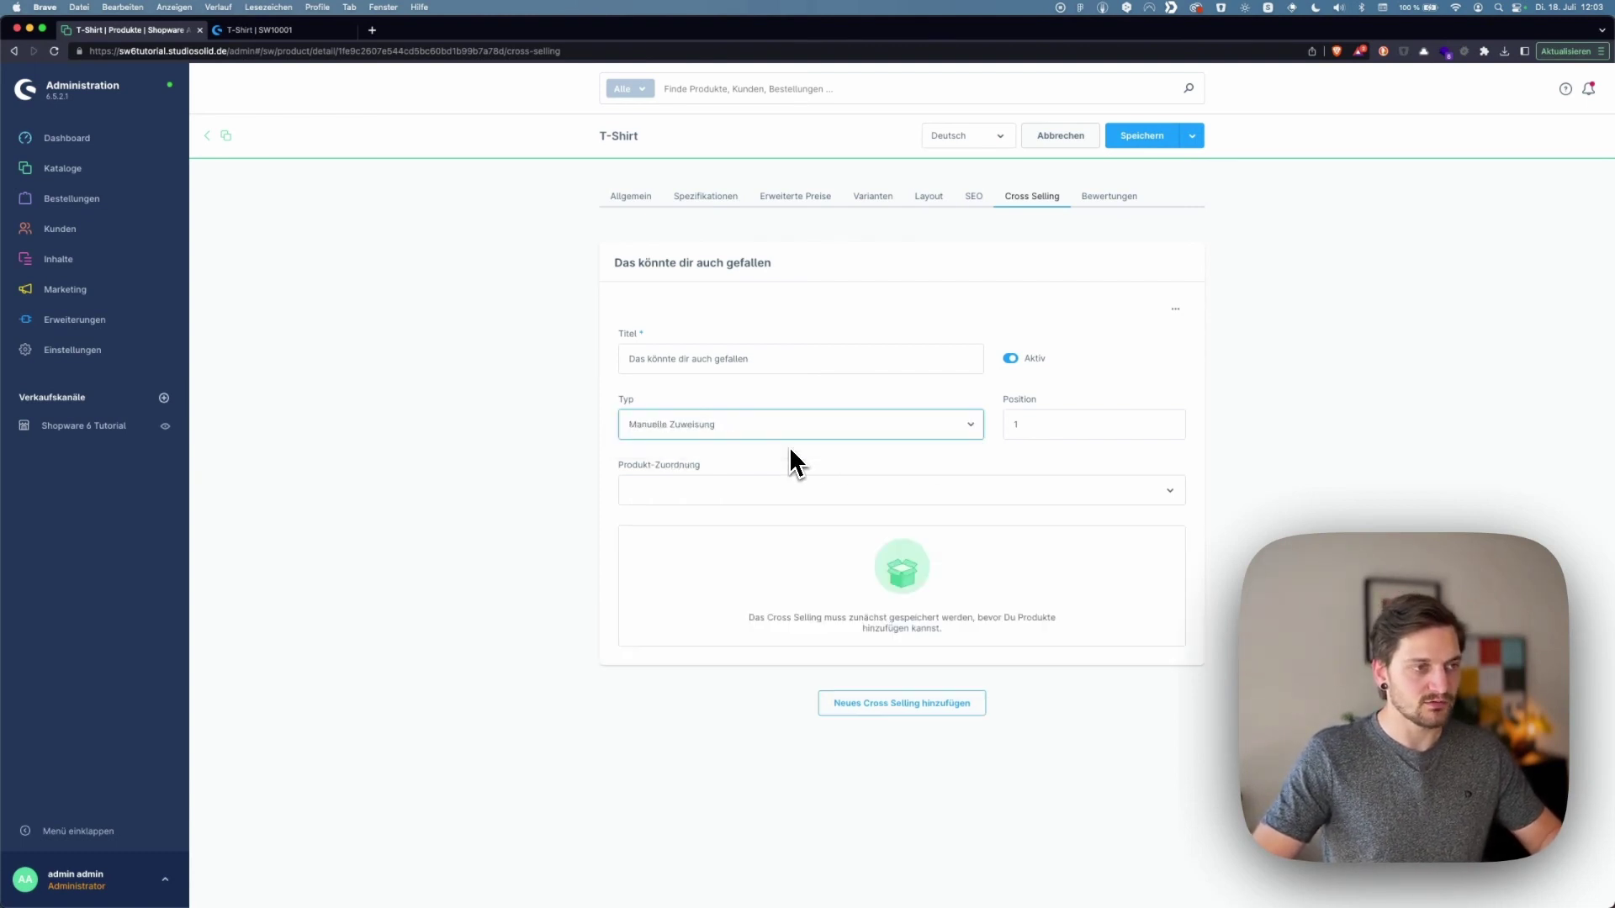
left_click(1174, 491)
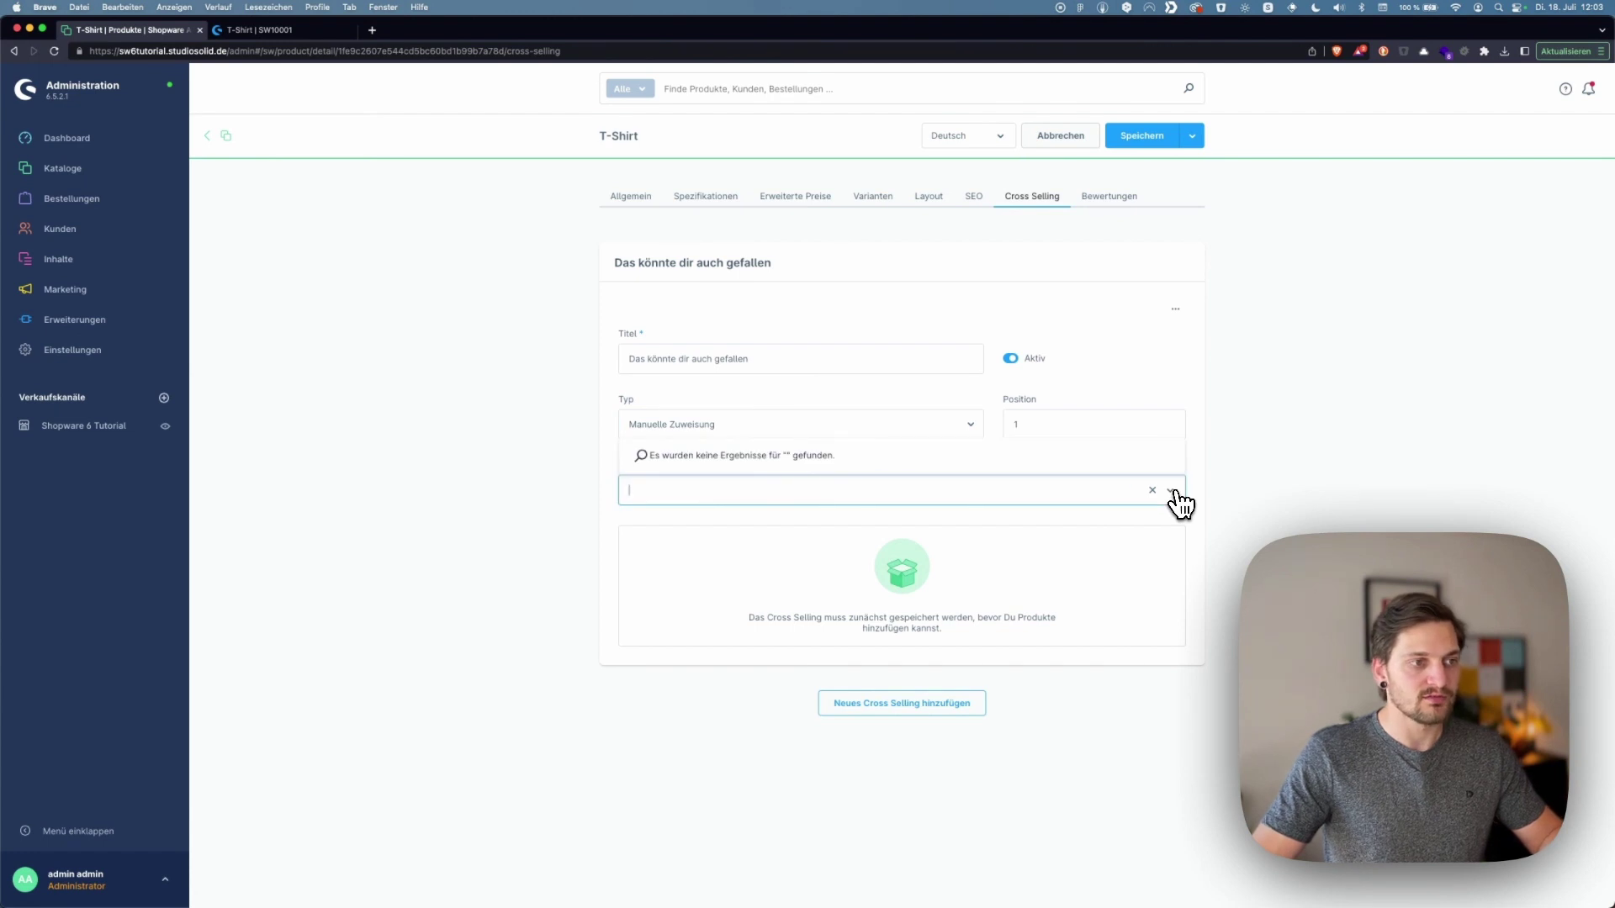
left_click(1022, 425)
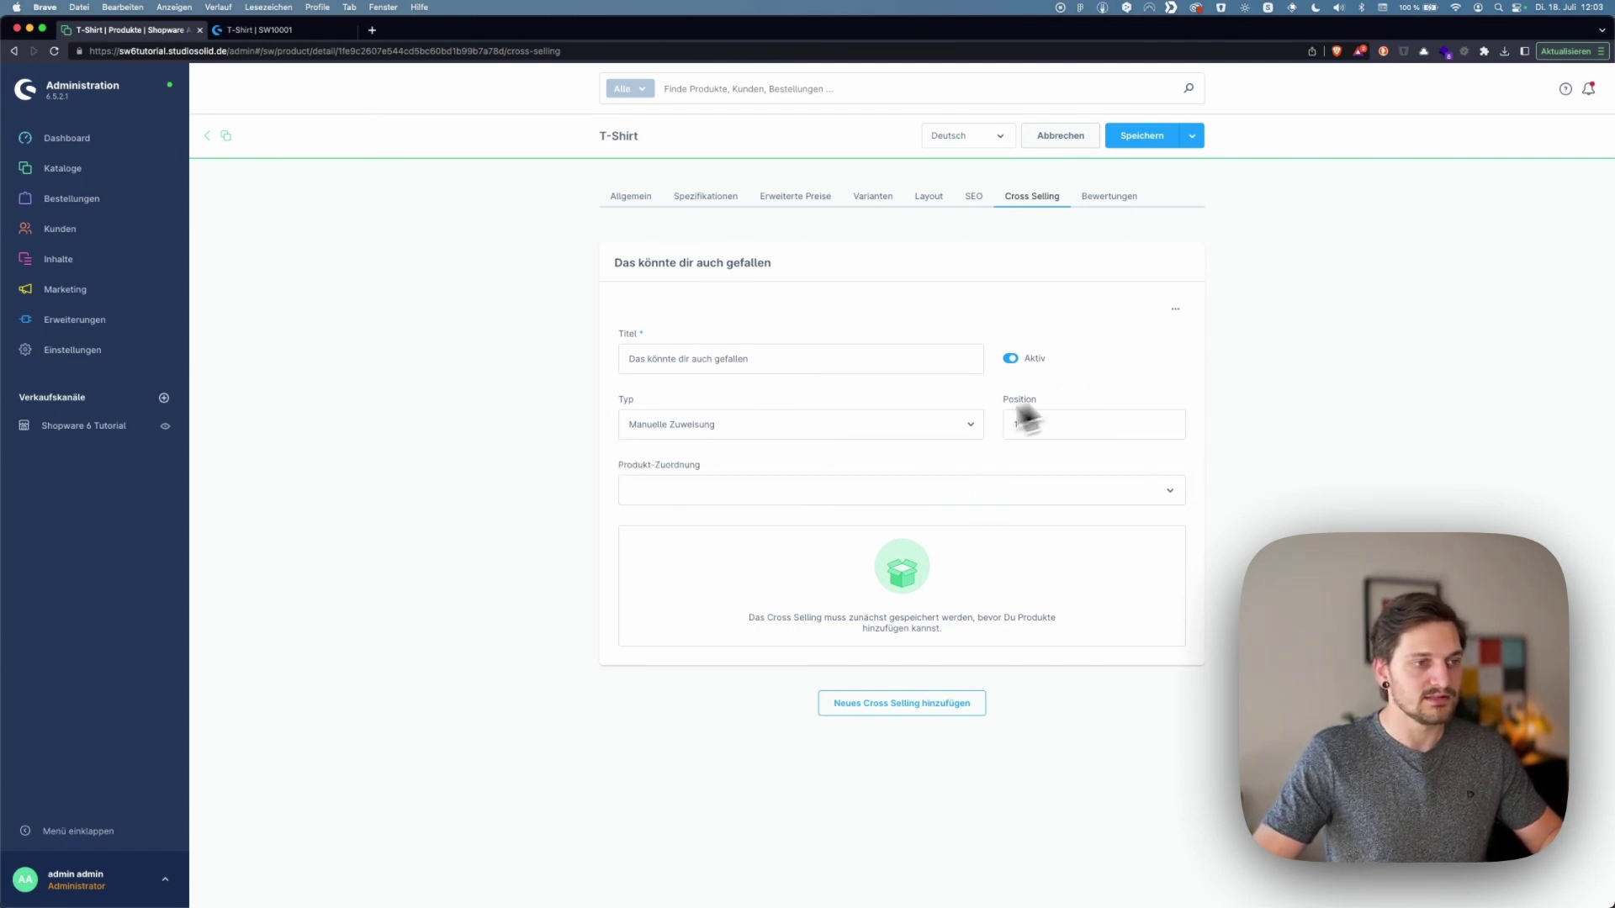
left_click(867, 485)
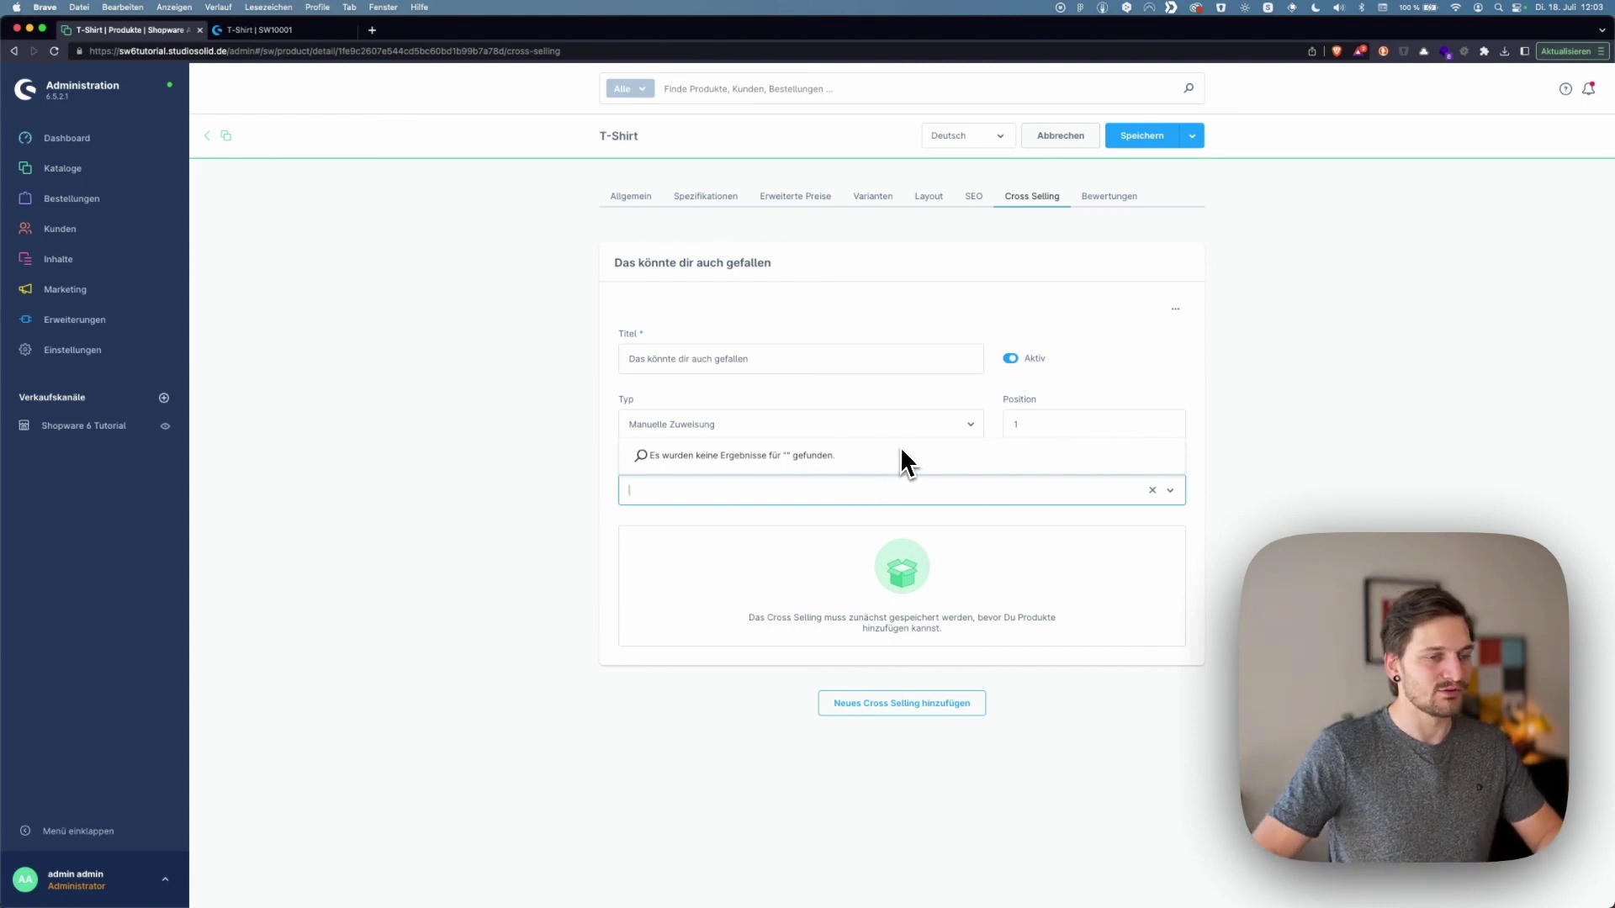
Duplicate the T-Shirt product from the product overview in a separate browser tab, and return to the T-Shirt's cross selling
left_click(703, 516)
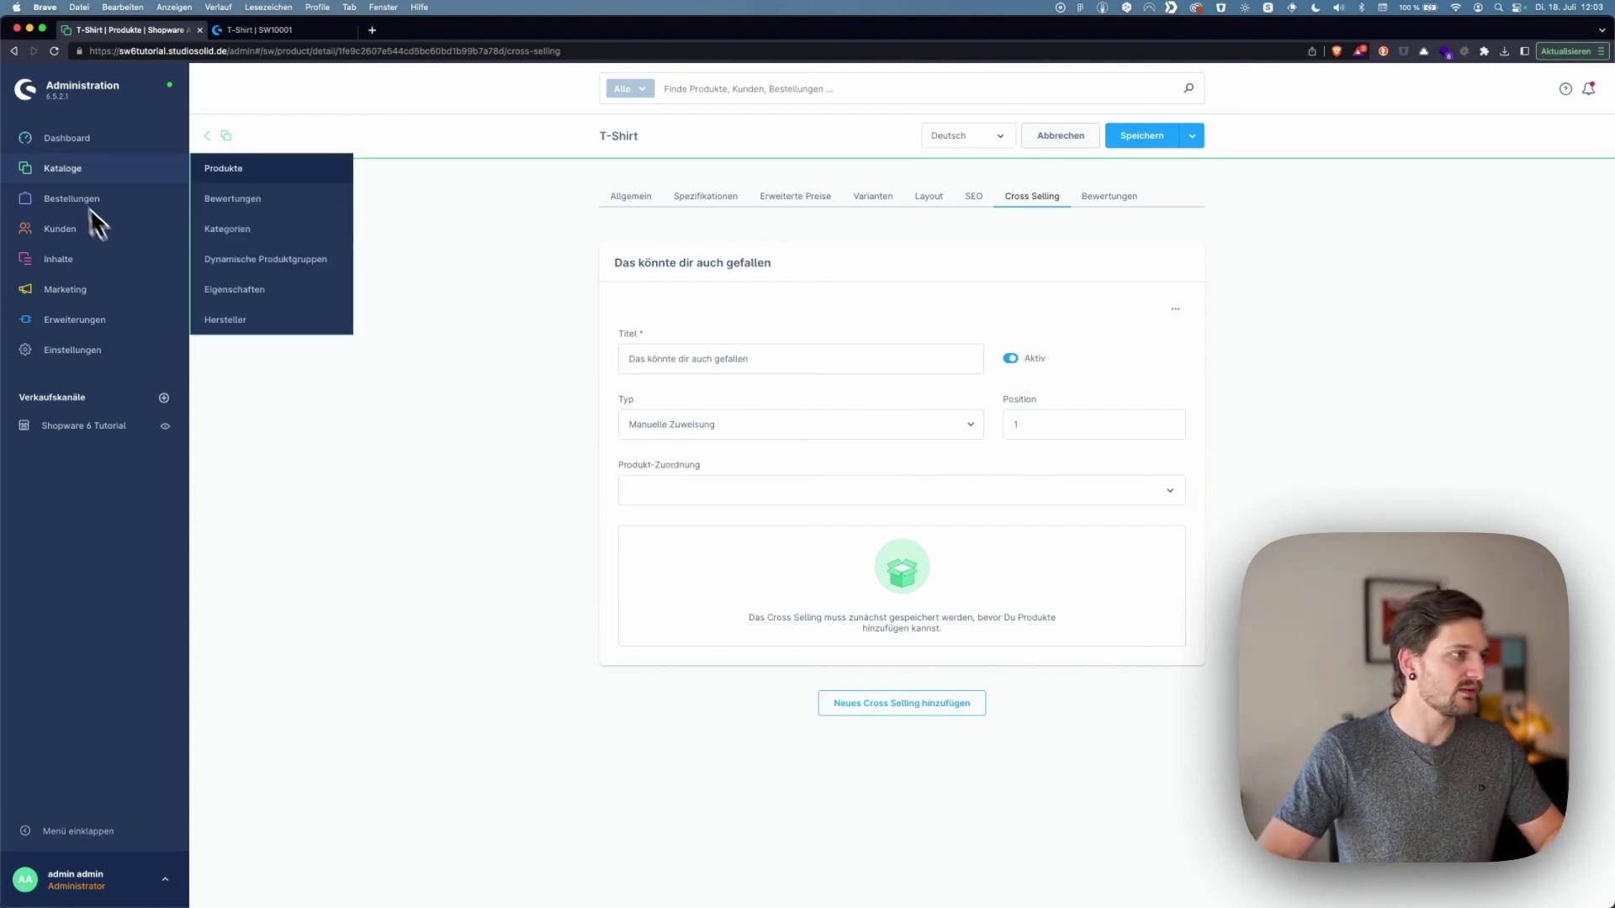
right_click(204, 172)
left_click(211, 173)
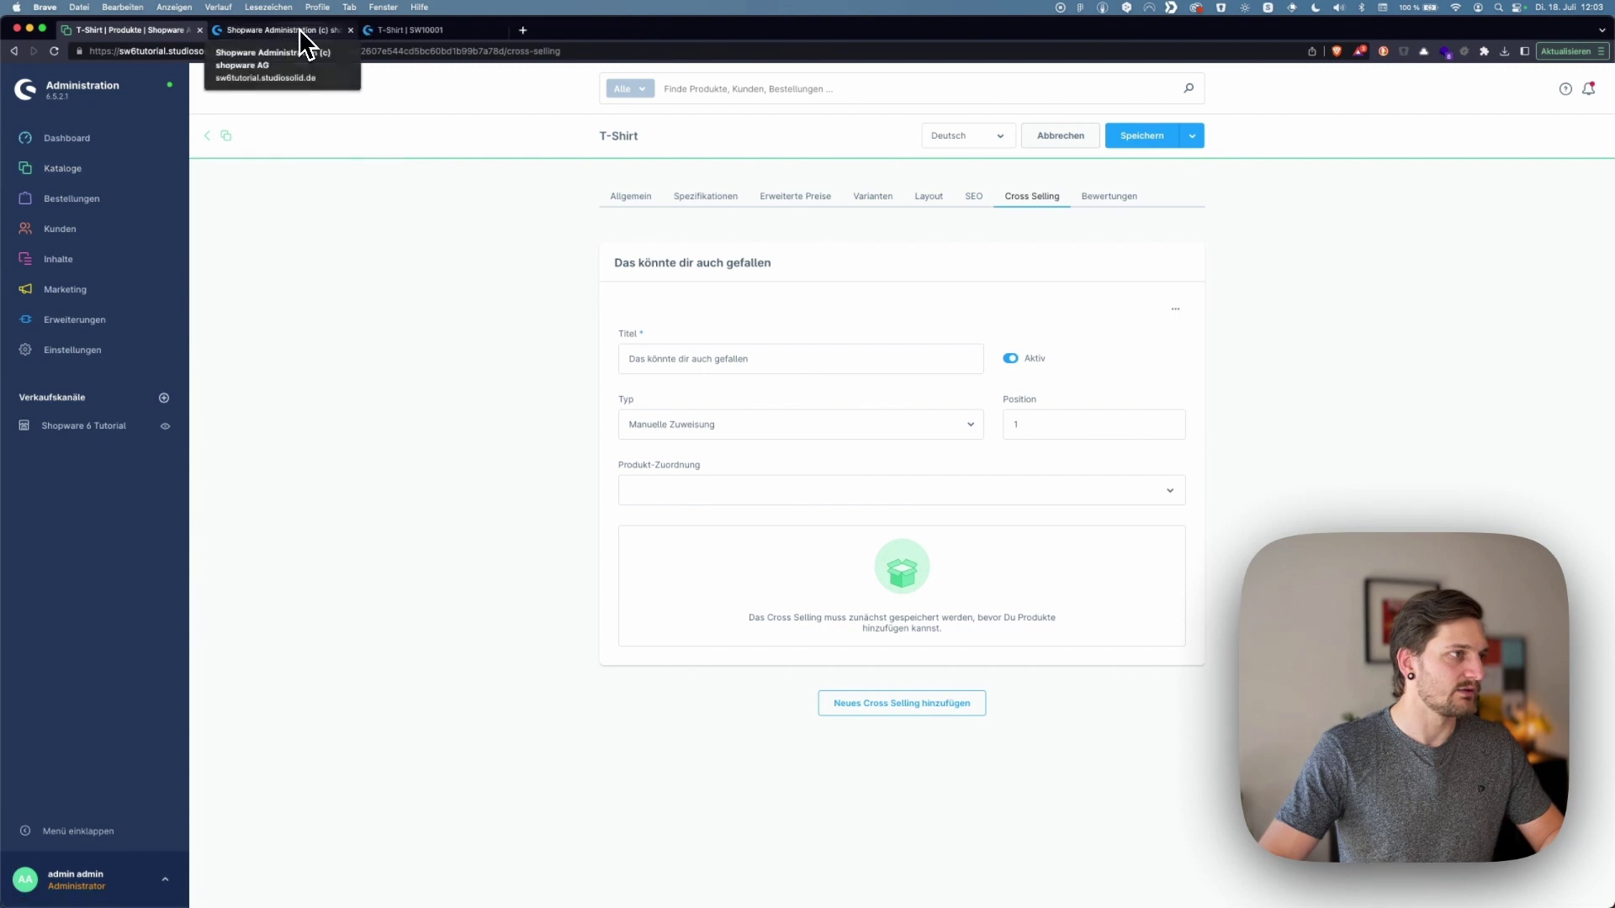
left_click(299, 29)
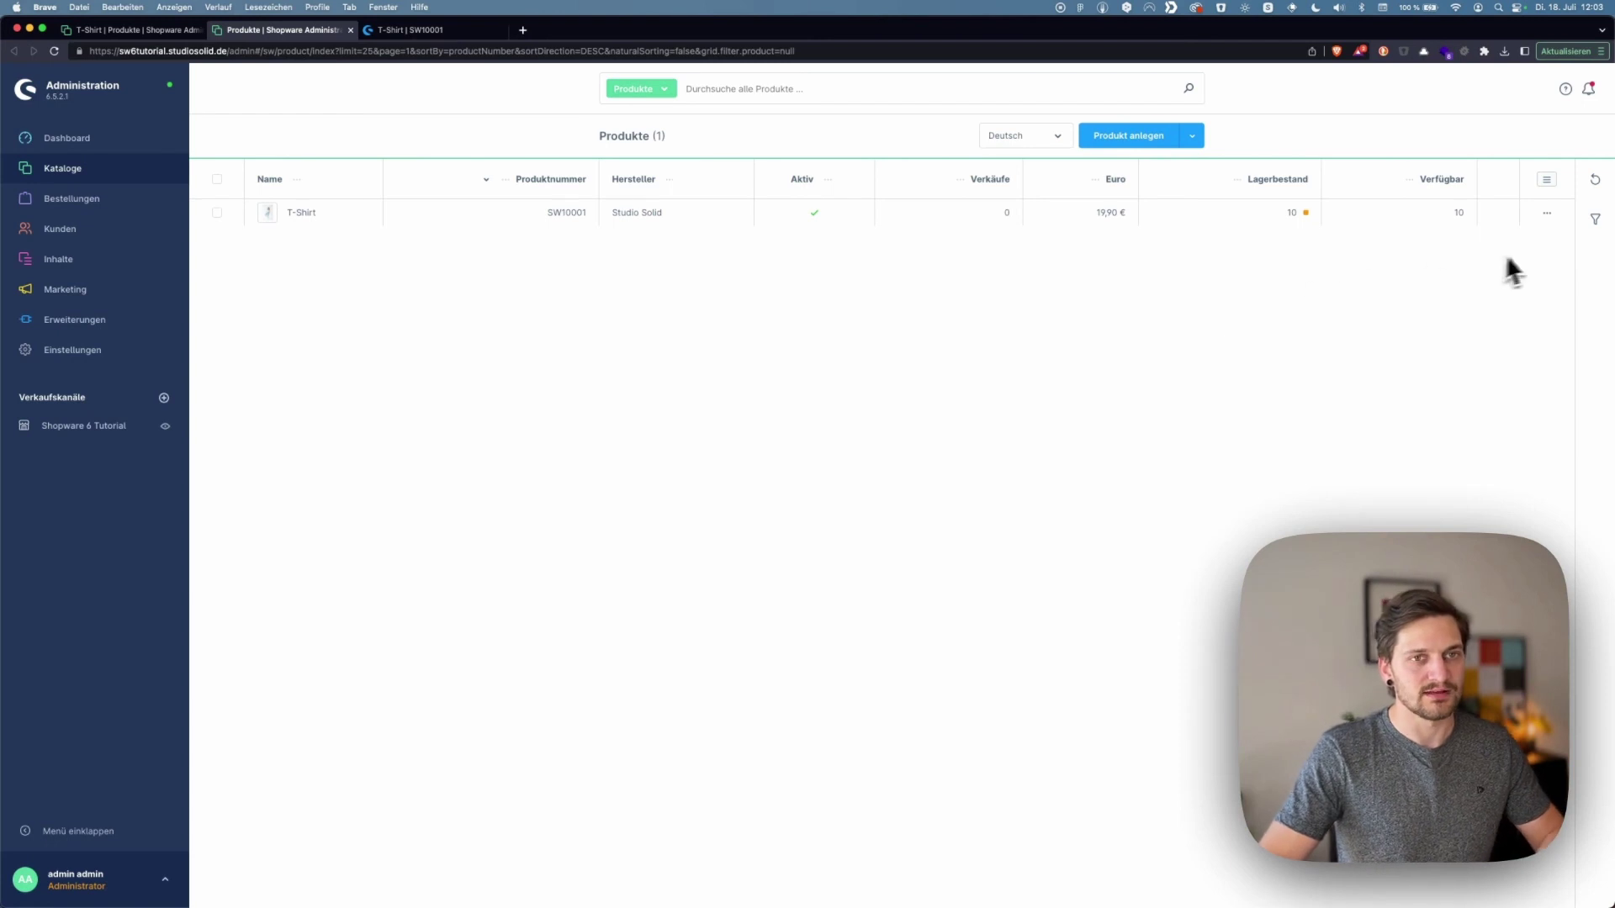
left_click(1548, 220)
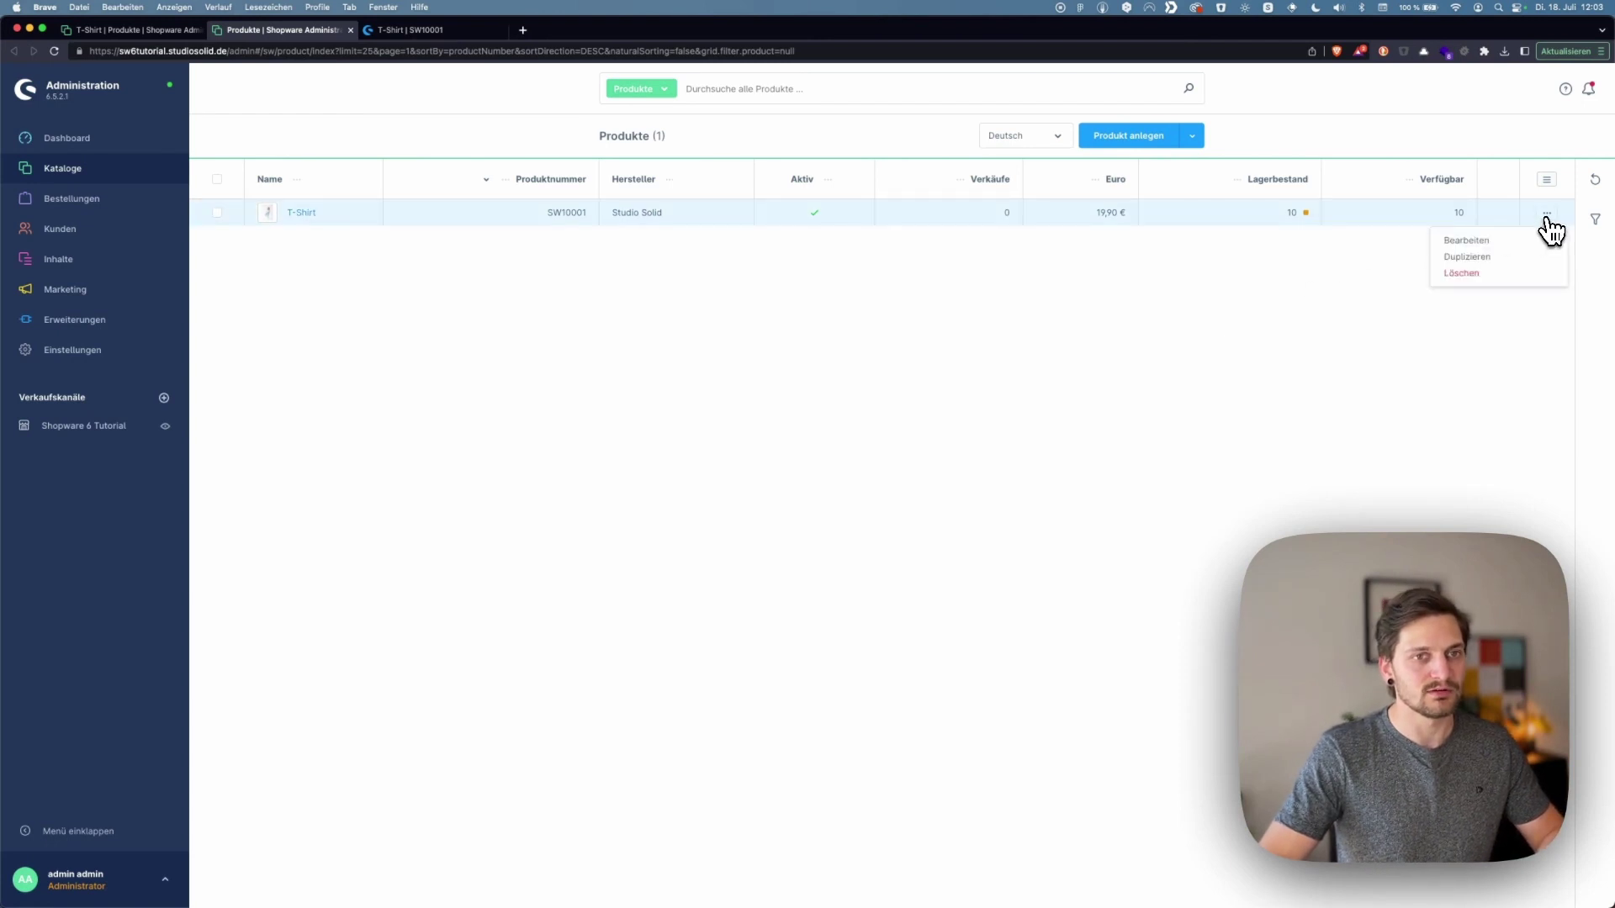
left_click(1503, 271)
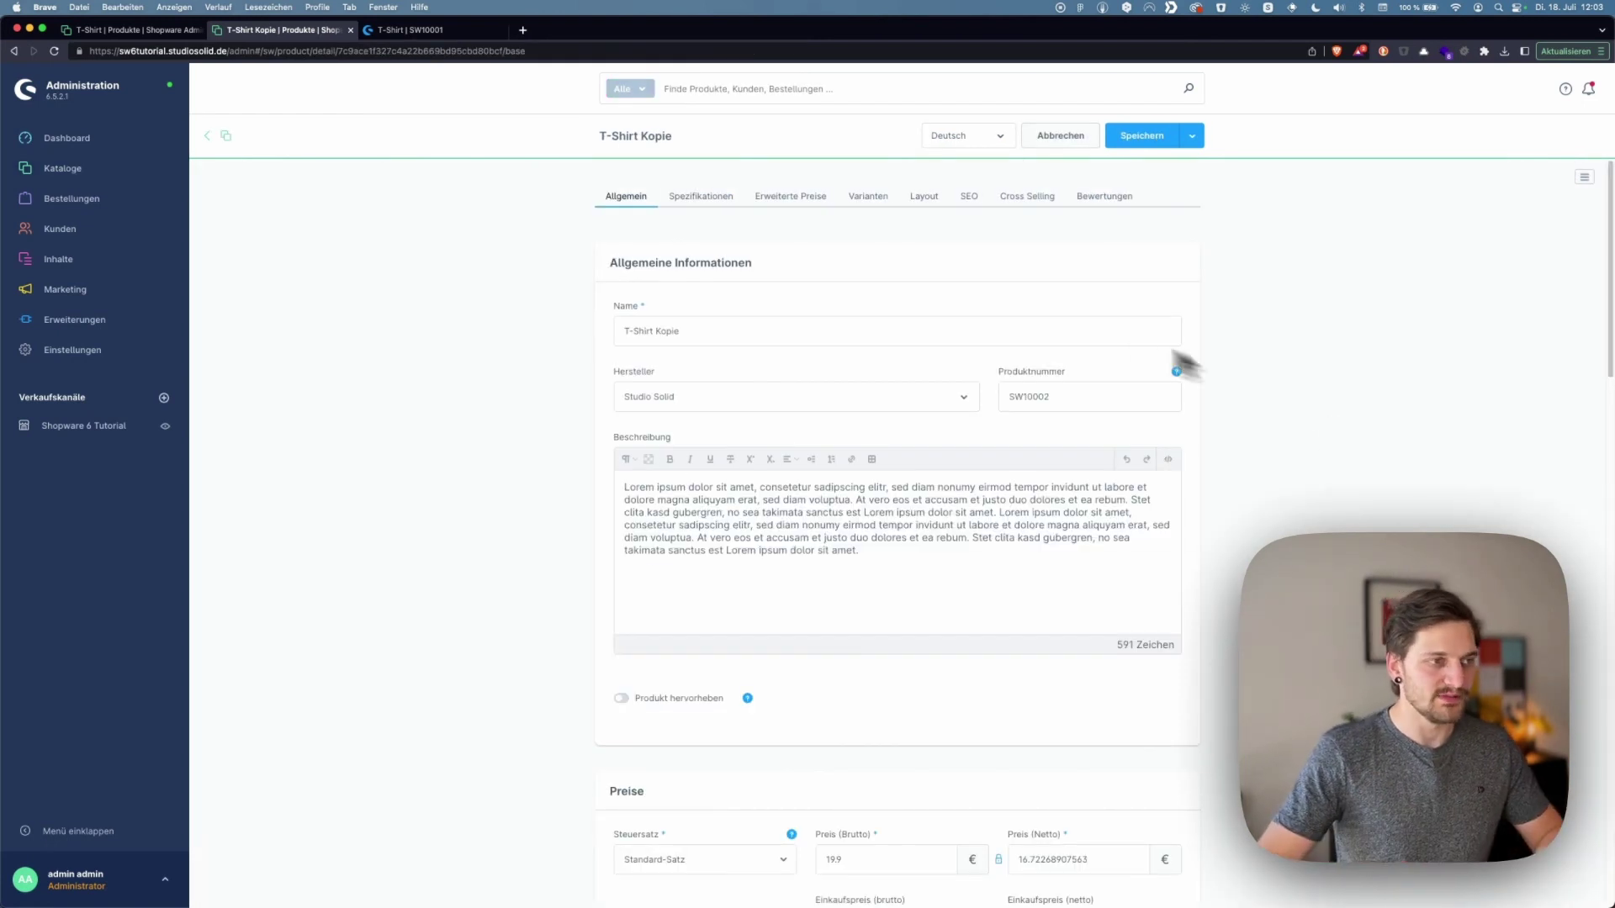
left_click(350, 30)
Assign T-Shirt Kopie to the "Das könnte dir auch gefallen" cross selling and save the T-Shirt
left_click(1182, 493)
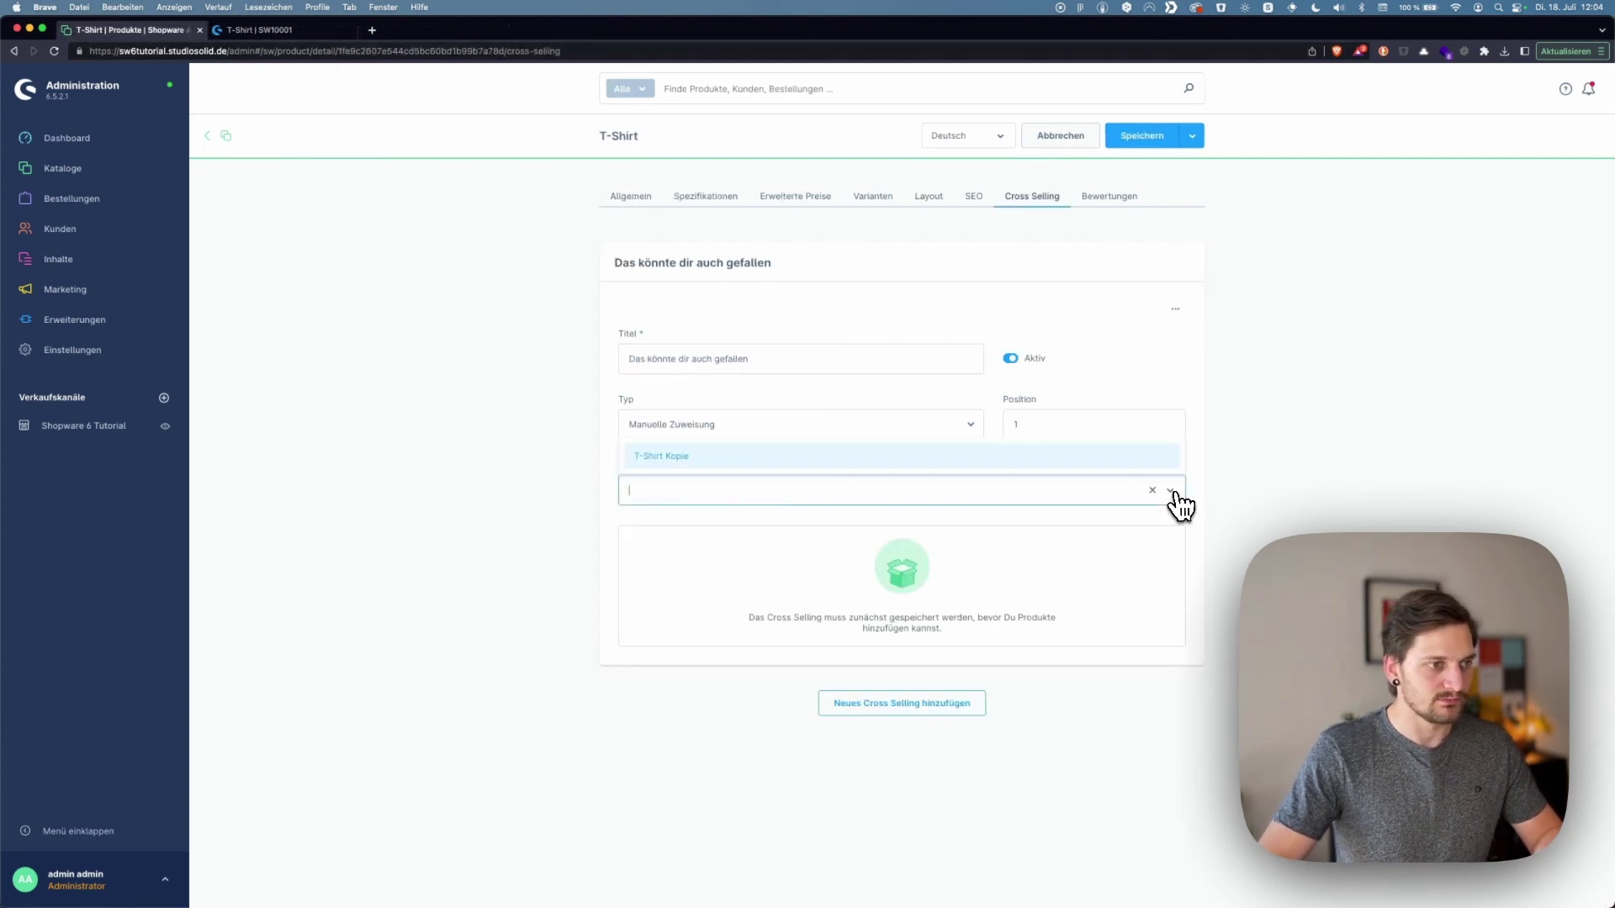
left_click(637, 459)
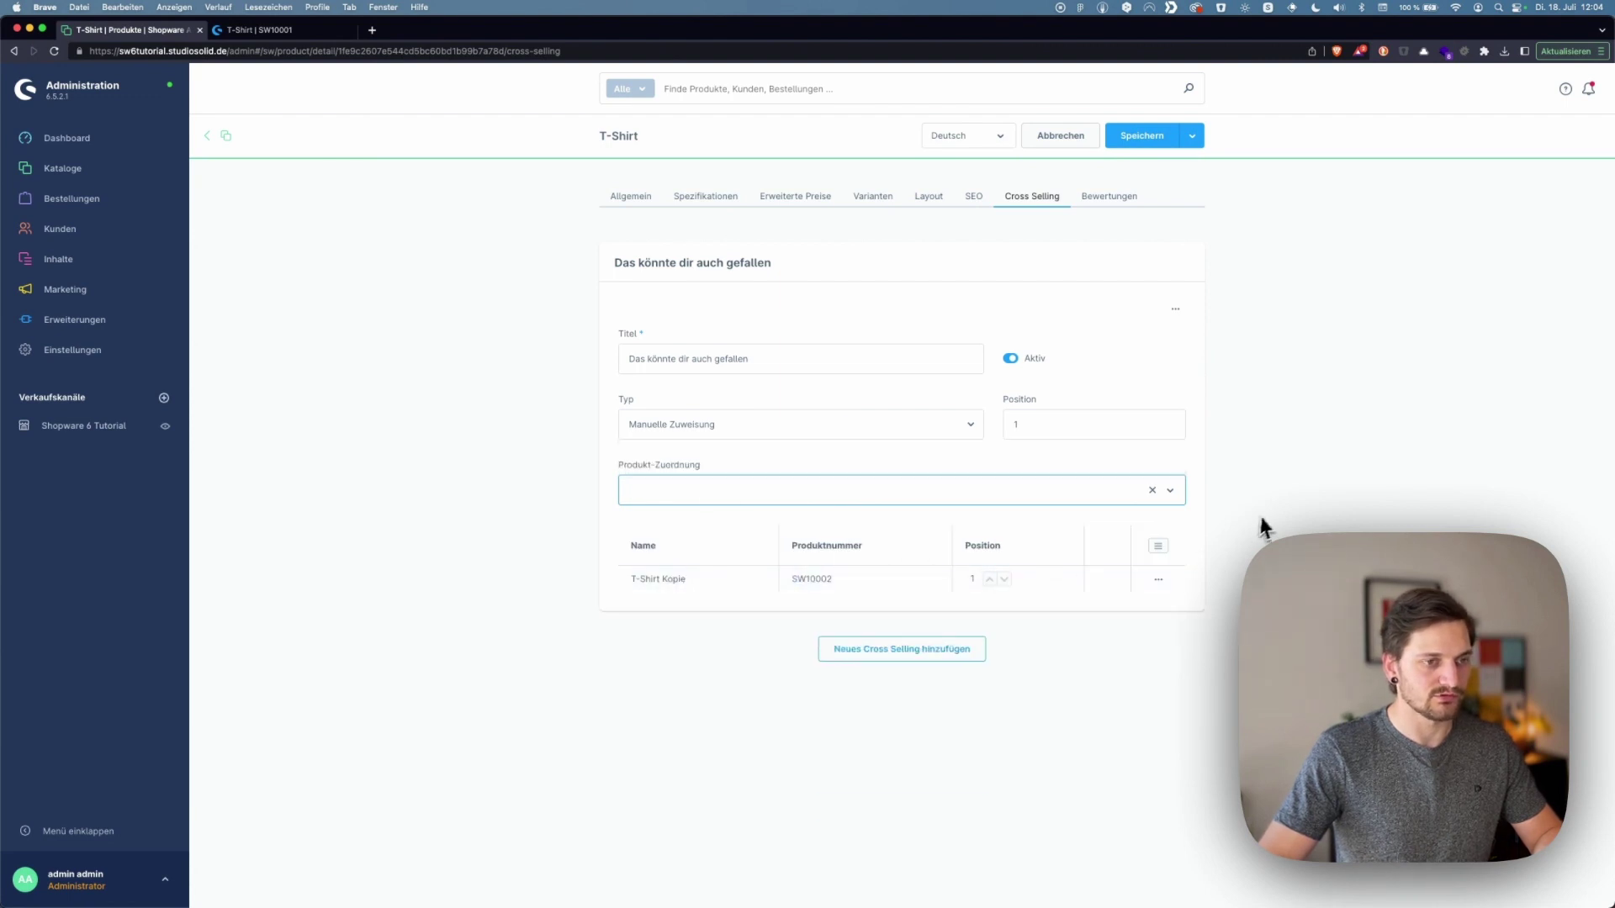
left_click(1145, 138)
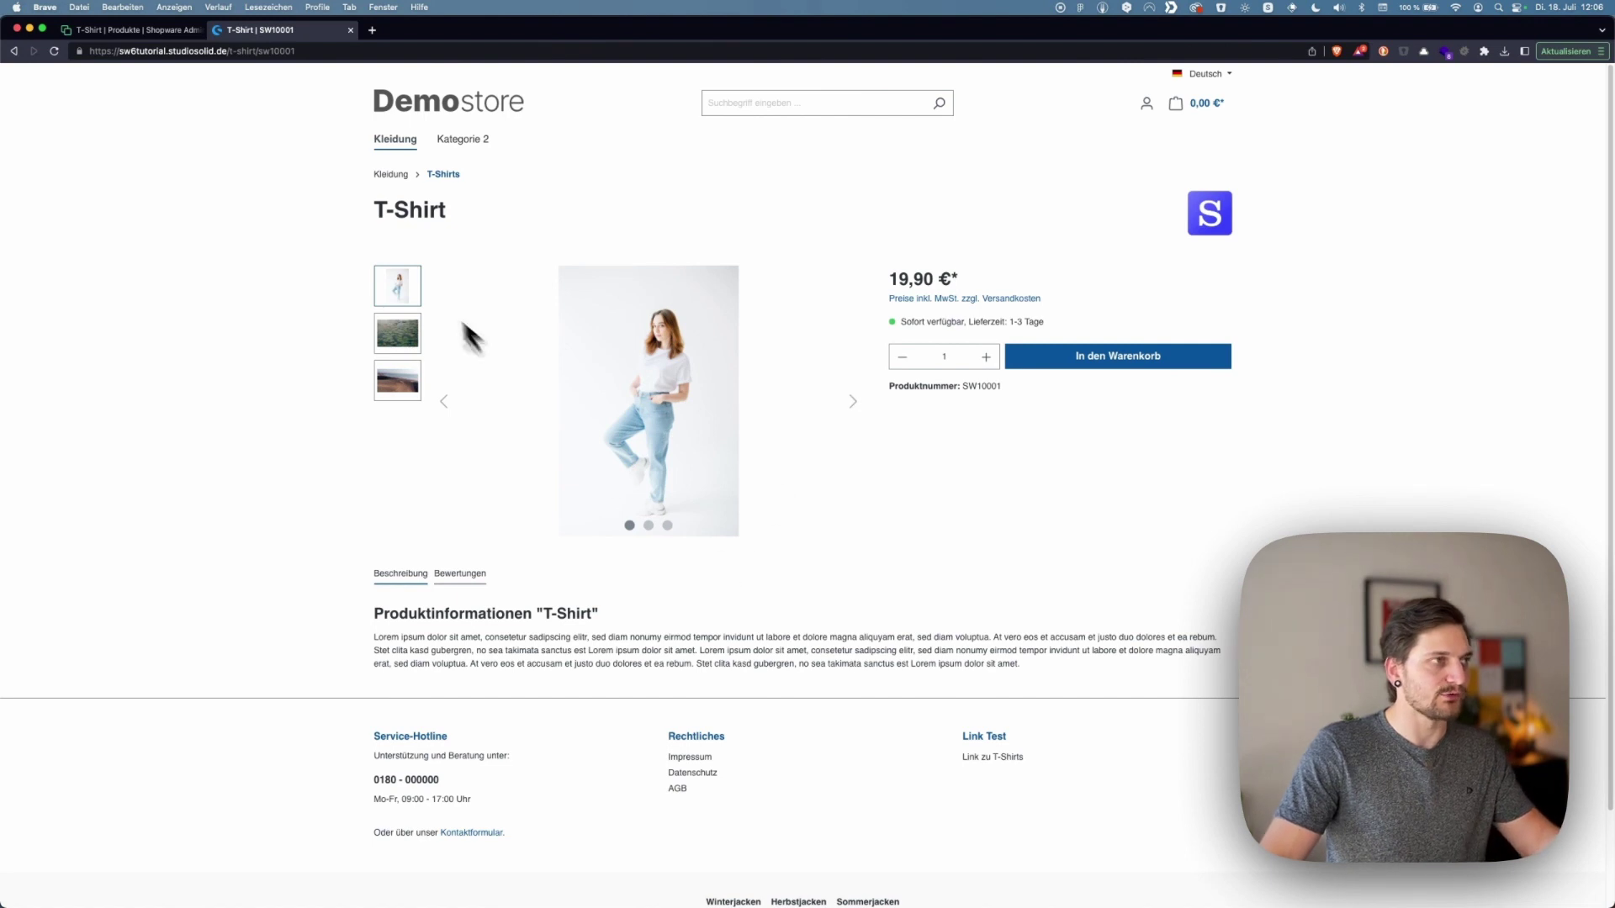
Open the product overview in a separate browser tab, set T-Shirt Kopie to active and save the row
left_click(148, 34)
mouse_move(104, 177)
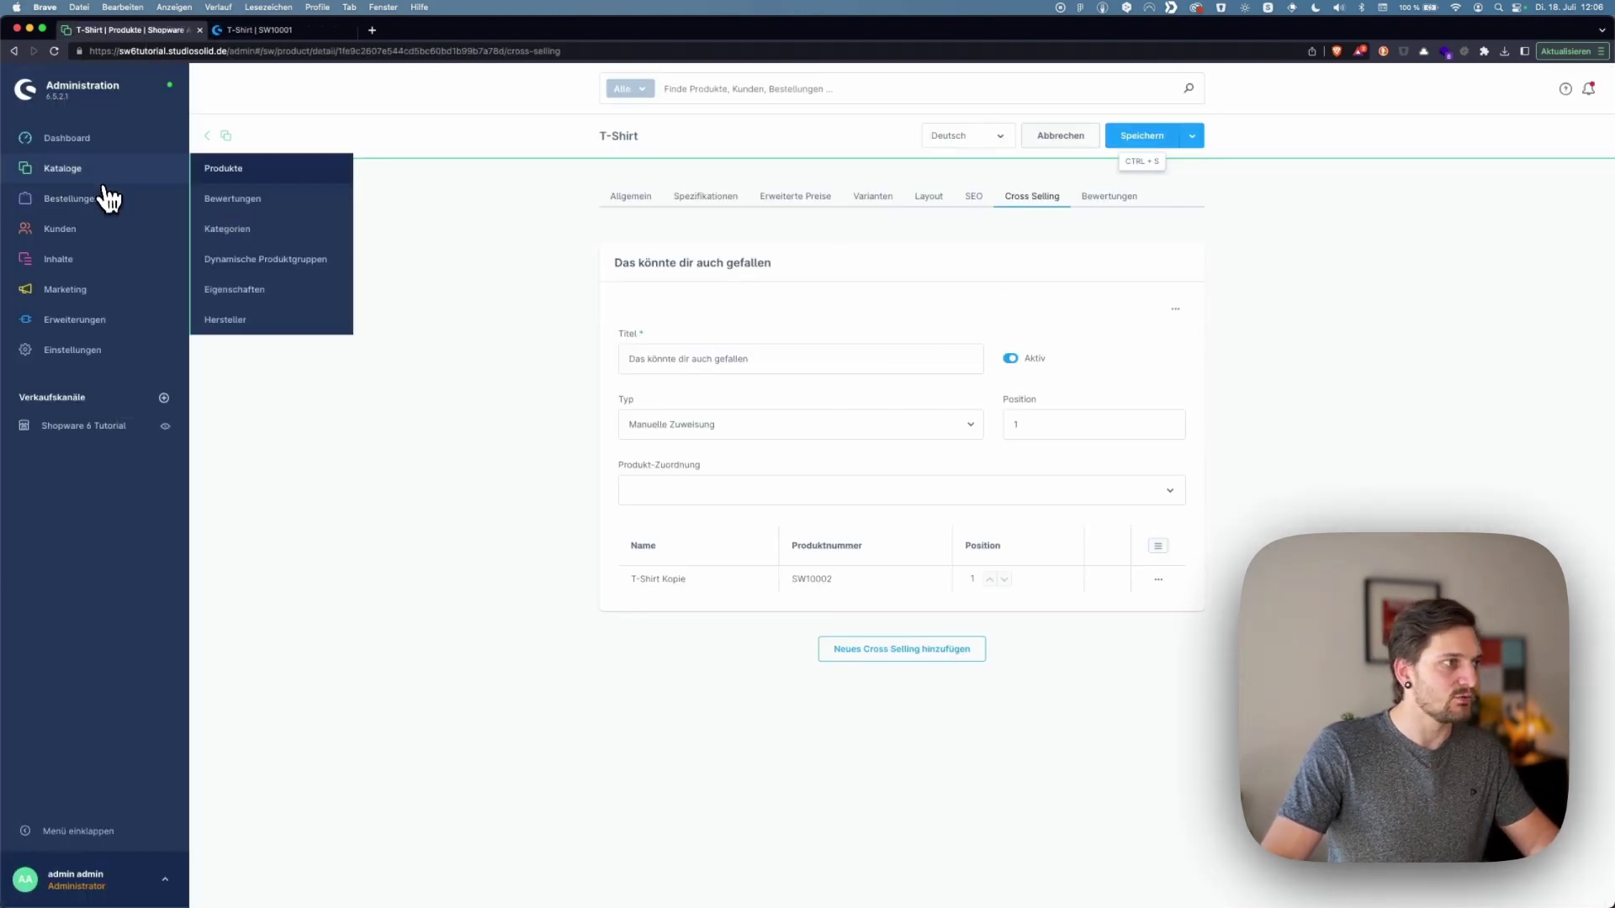
right_click(234, 172)
left_click(239, 183)
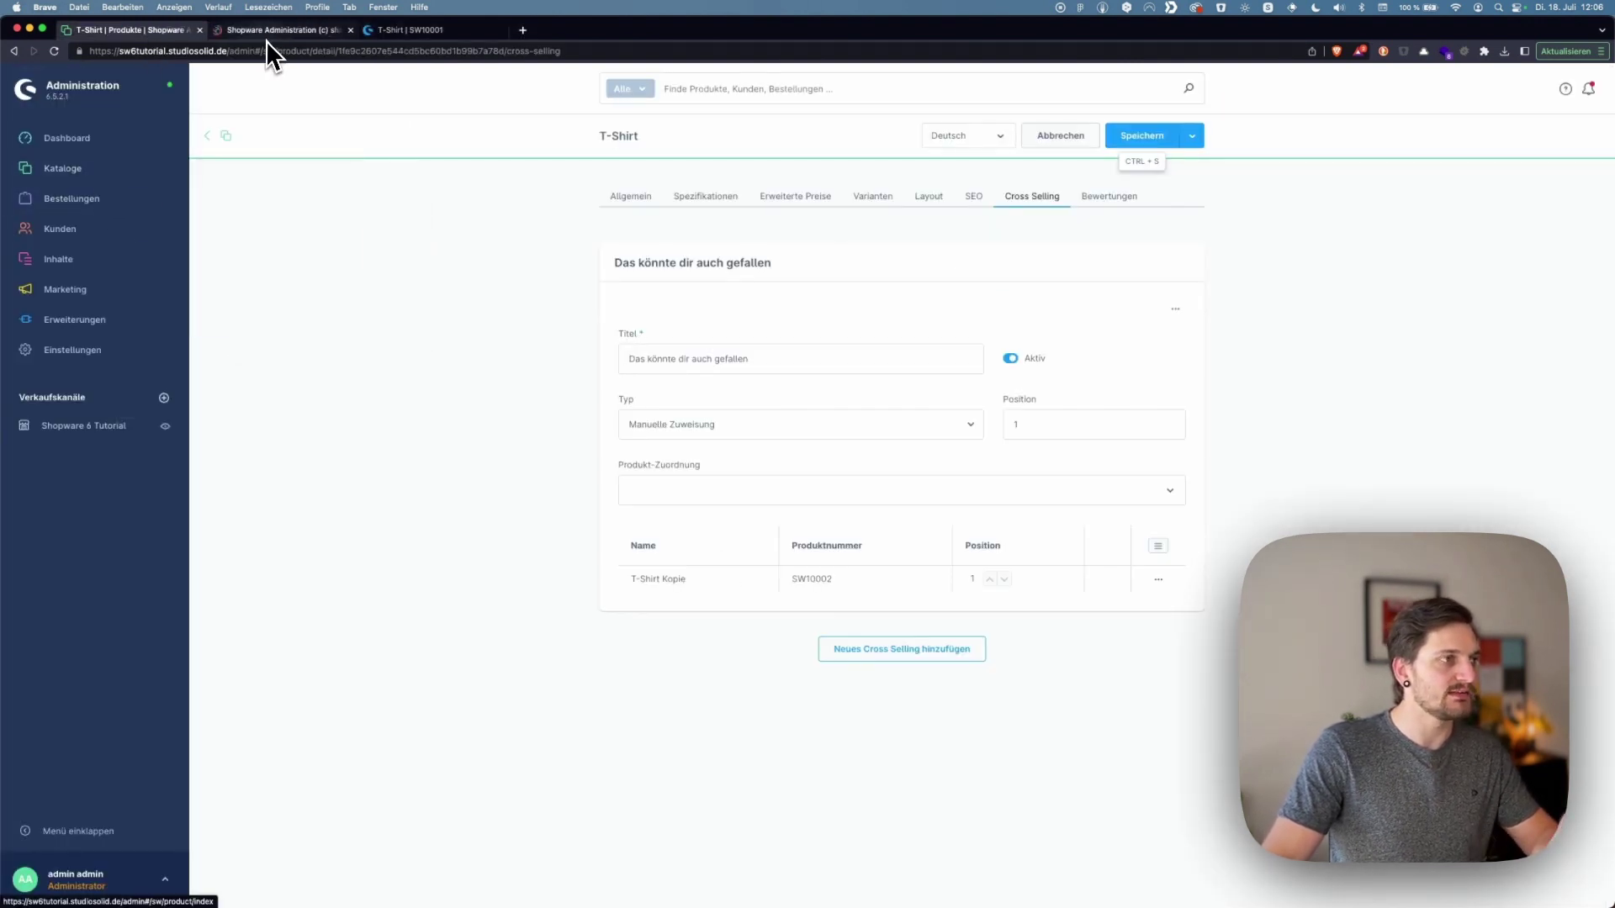
left_click(266, 33)
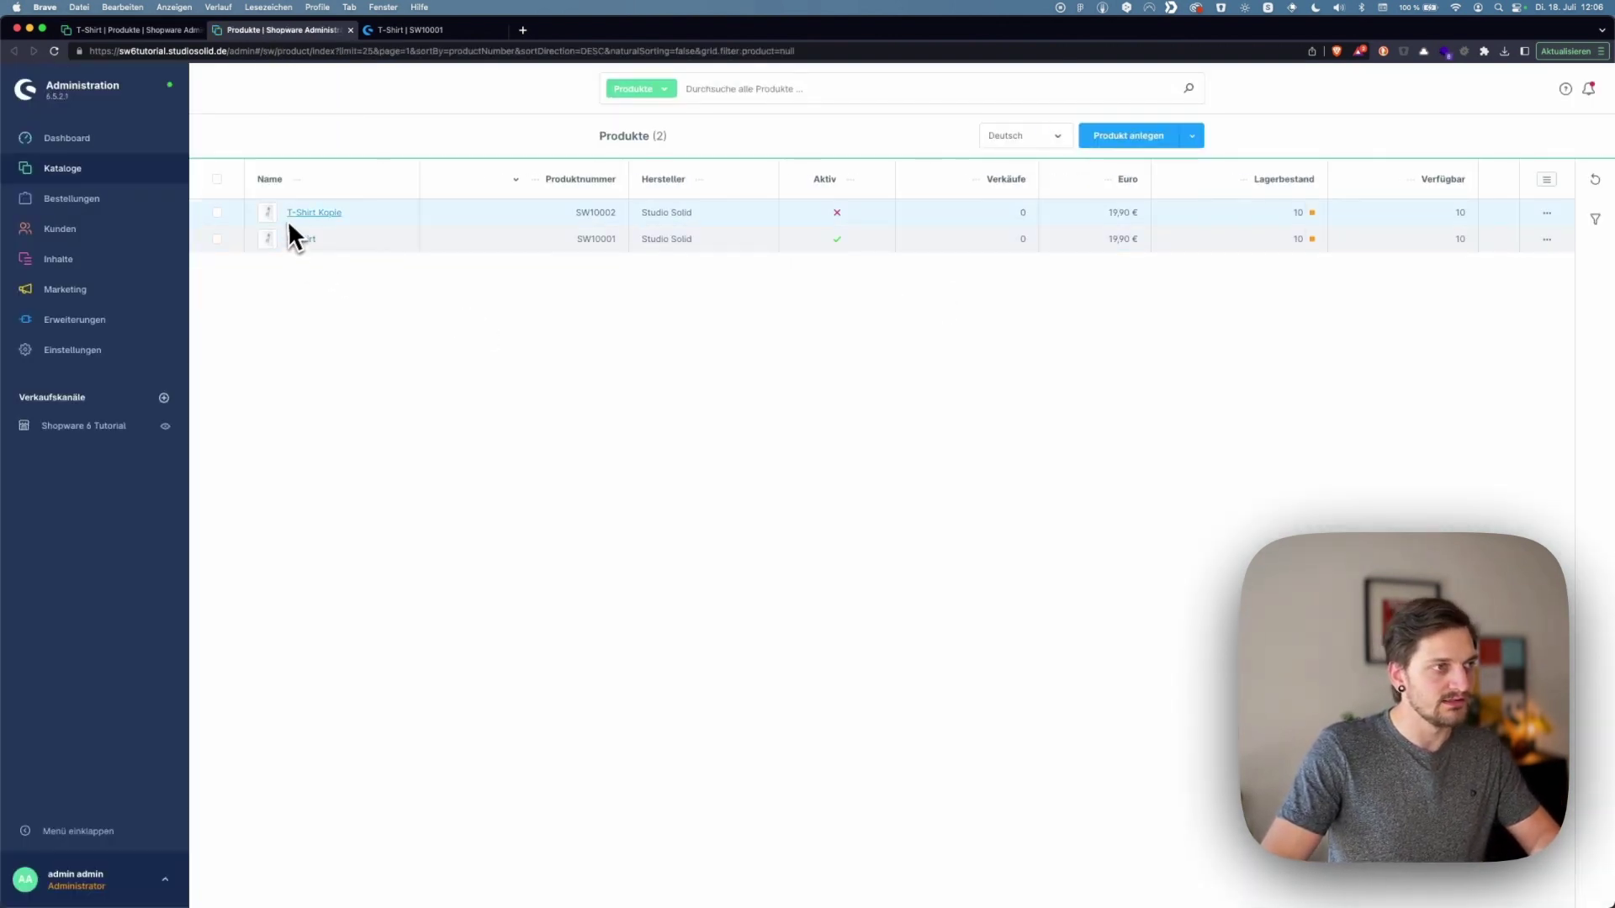
double_click(799, 217)
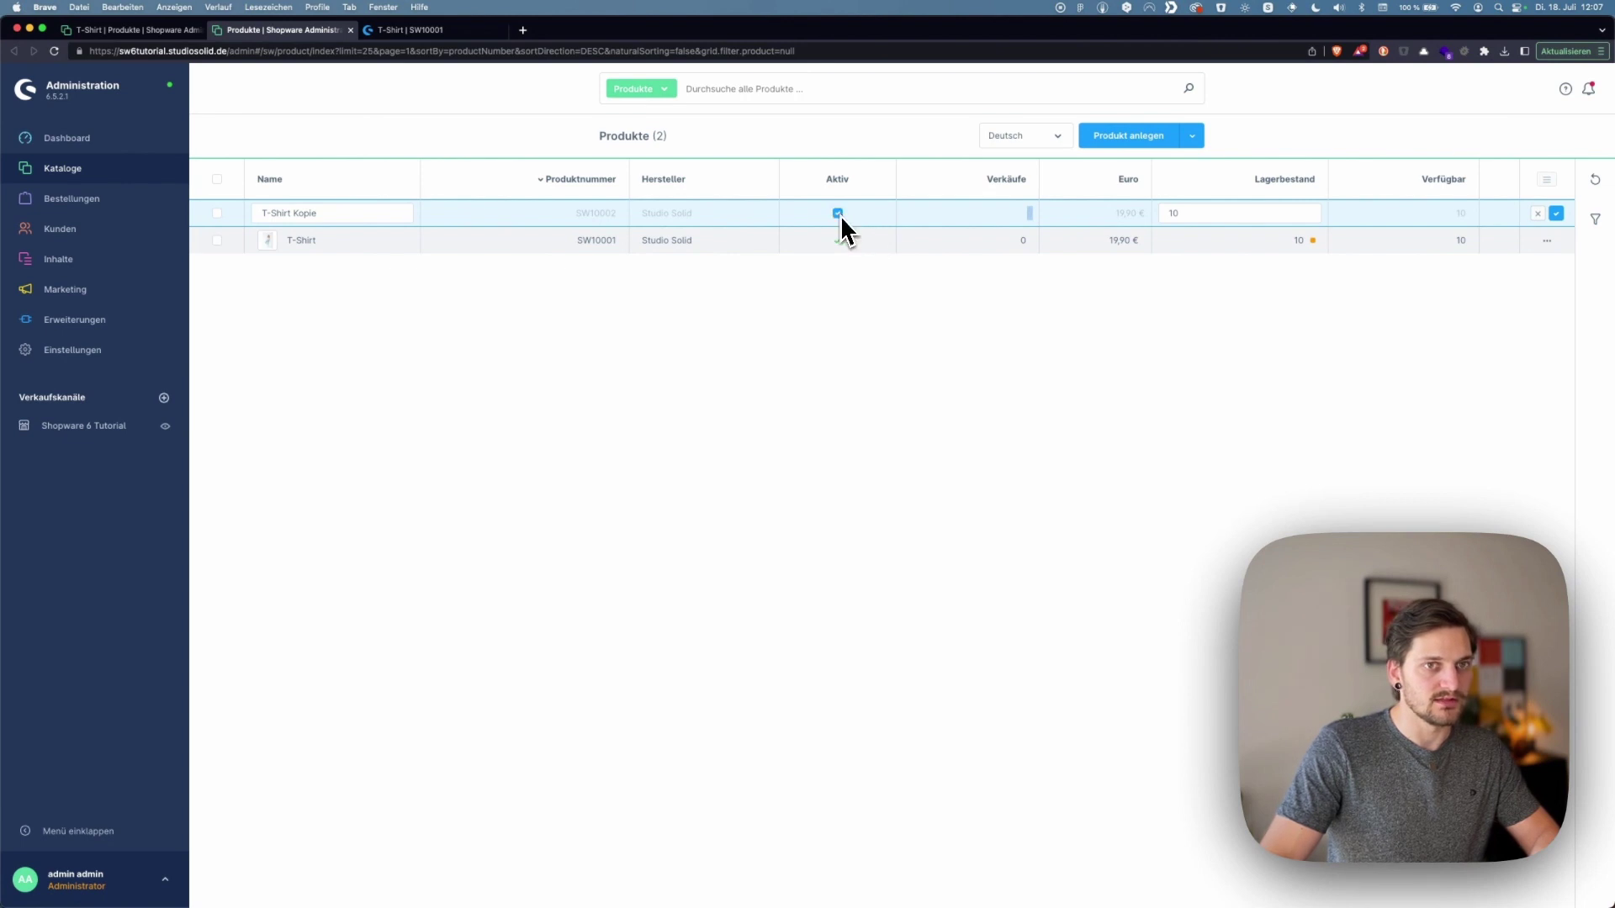
left_click(1556, 214)
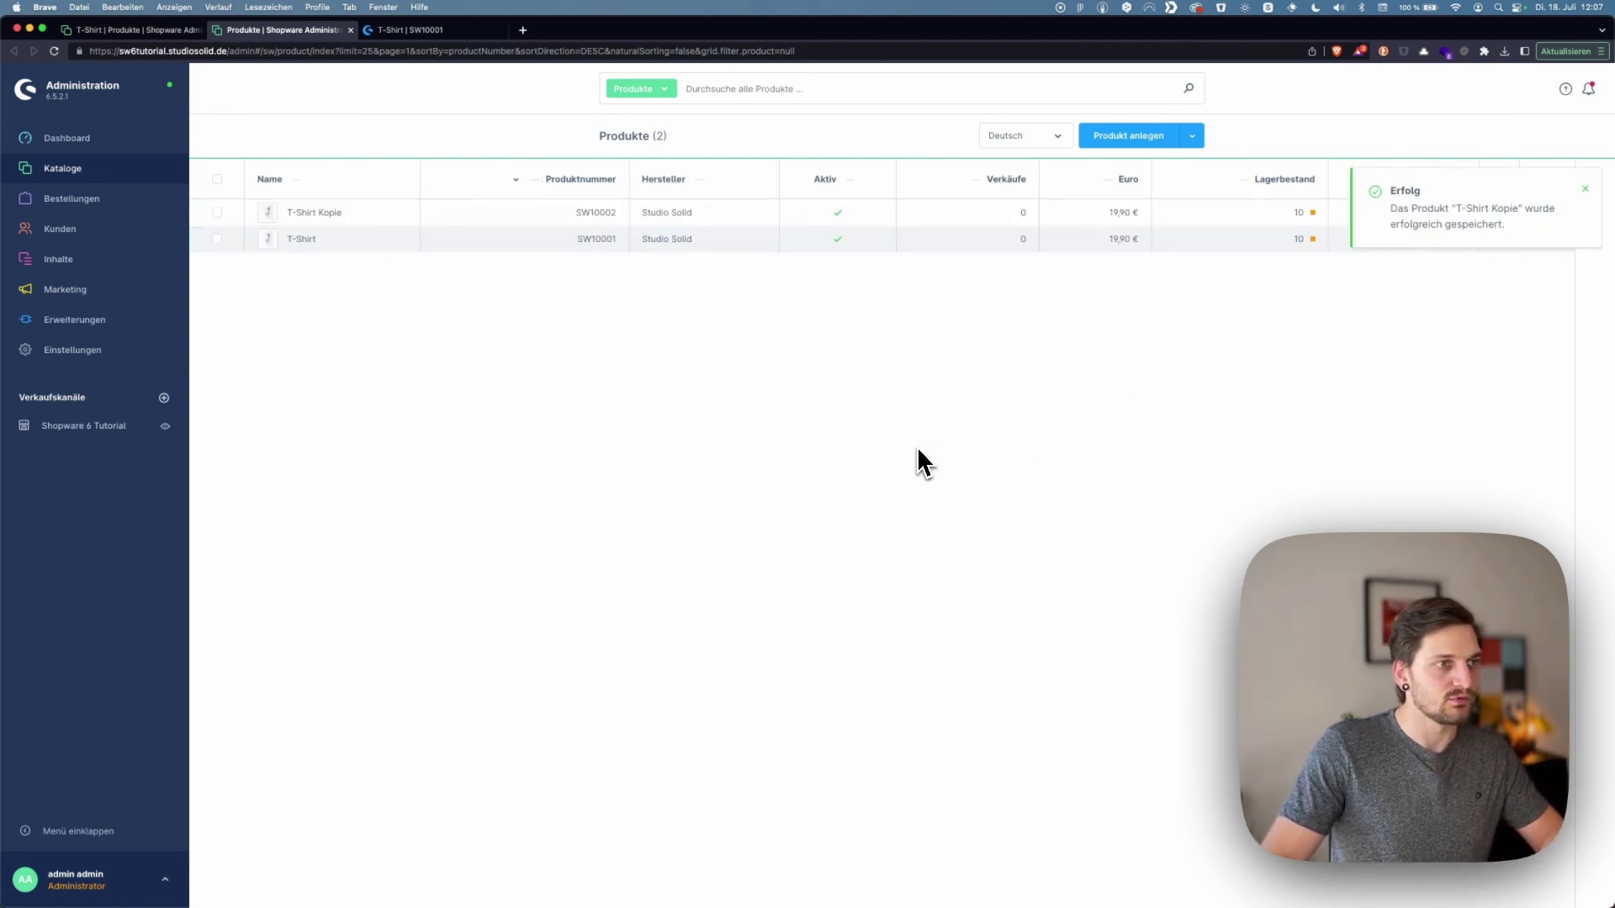
Reload the T-Shirt's storefront page, examine its cross selling section and follow the linked product, returning to the T-Shirt
left_click(410, 30)
key("super+r")
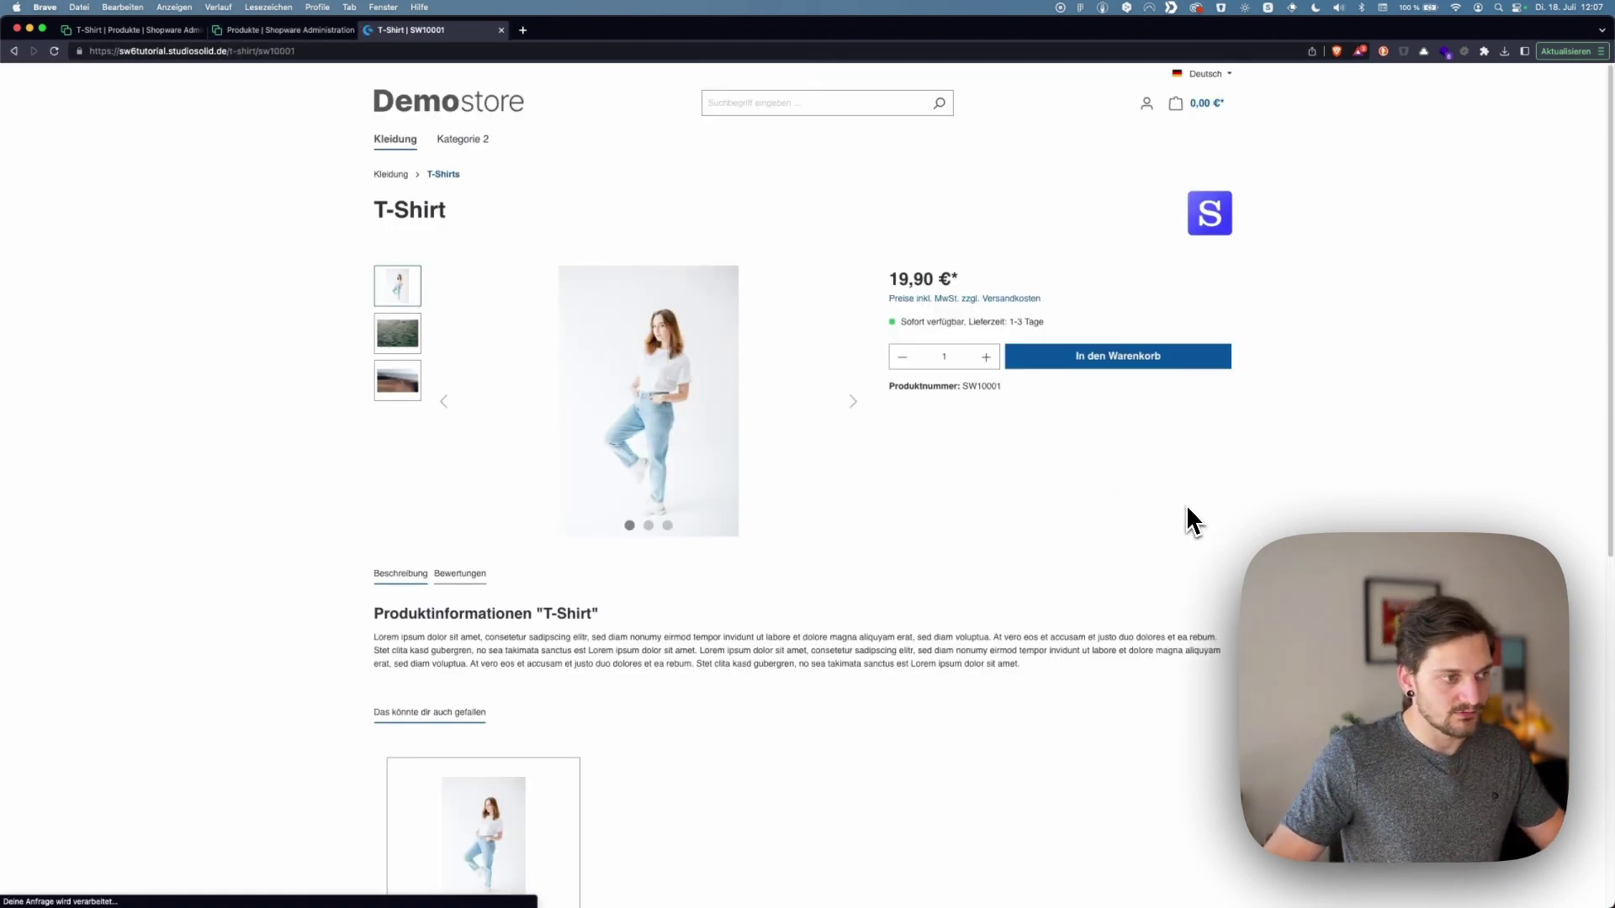
scroll(1187, 508, "down", 5)
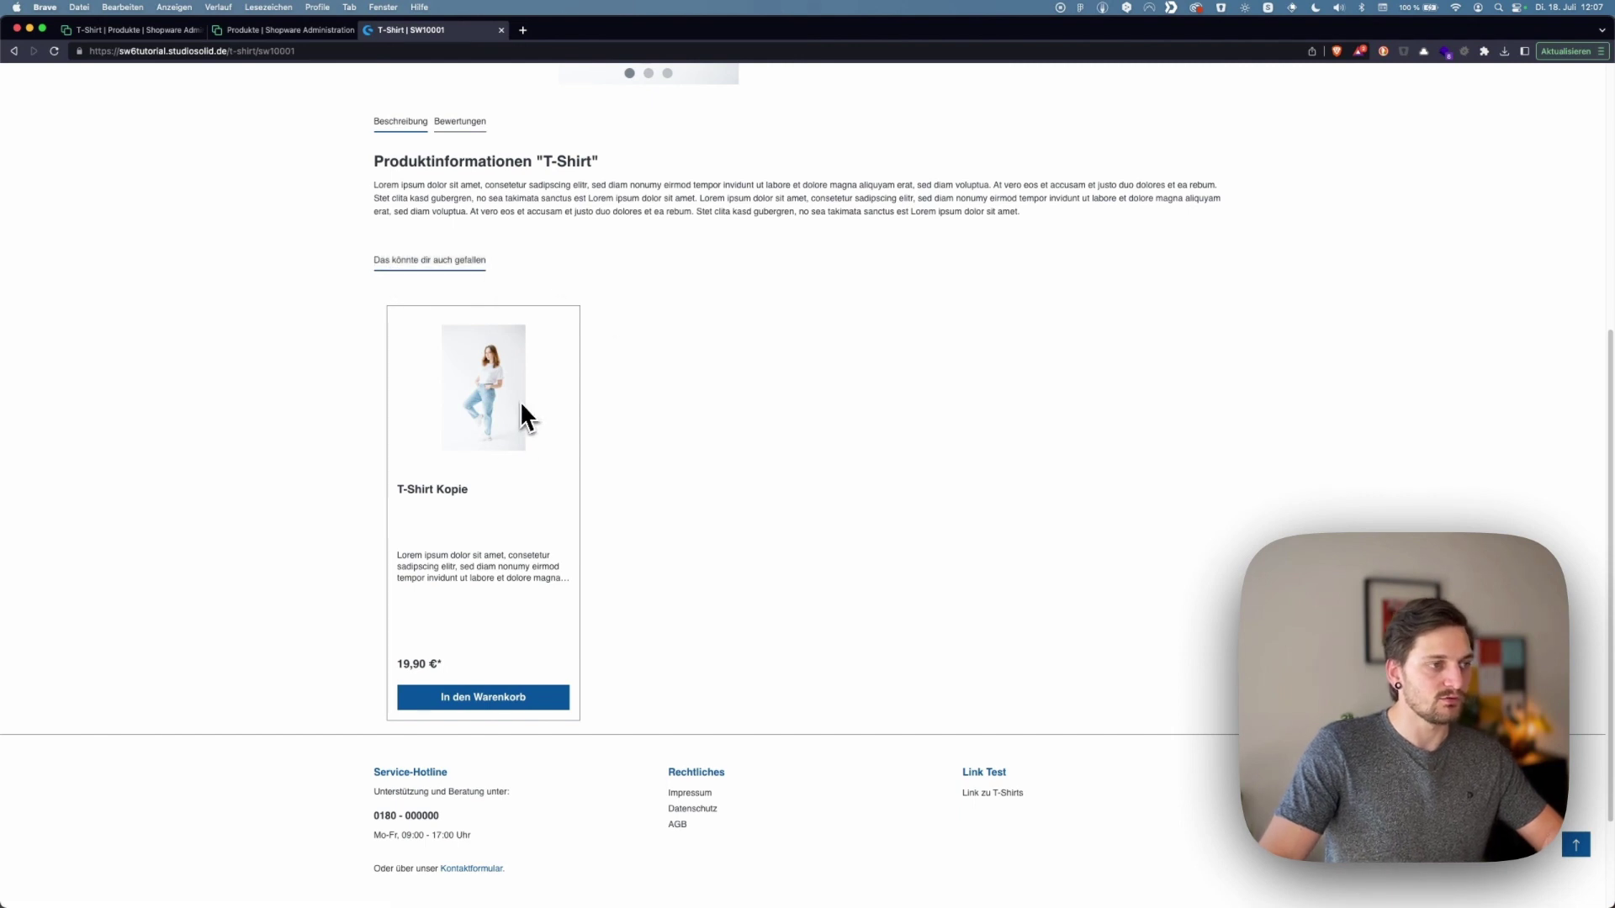
scroll(502, 472, "up", 1)
left_click(518, 483)
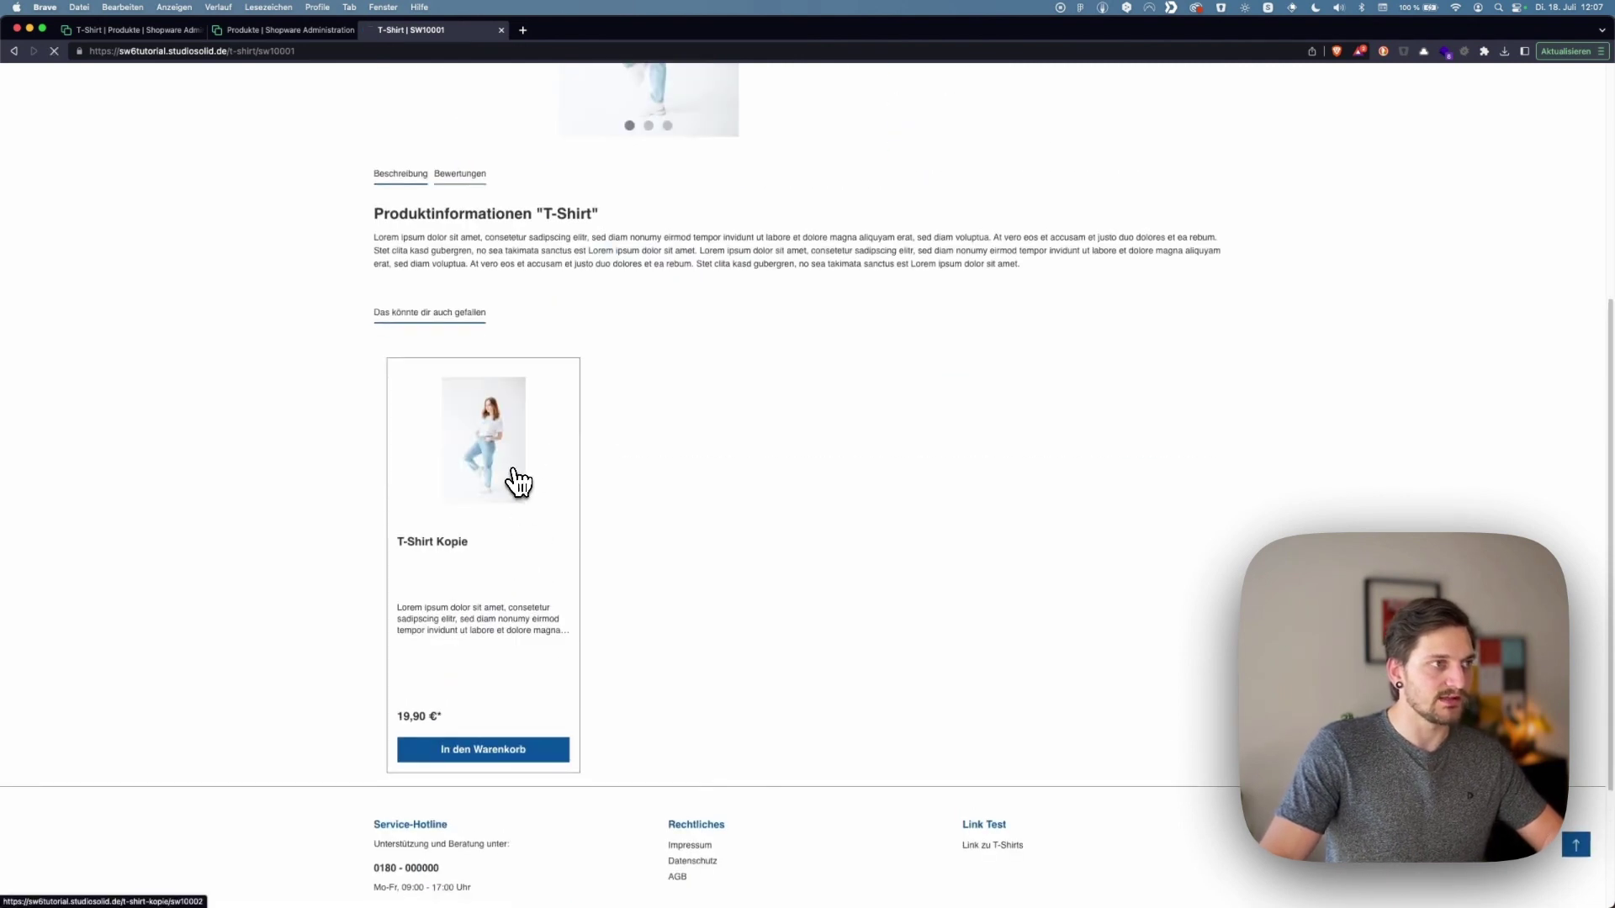
key("super+Left")
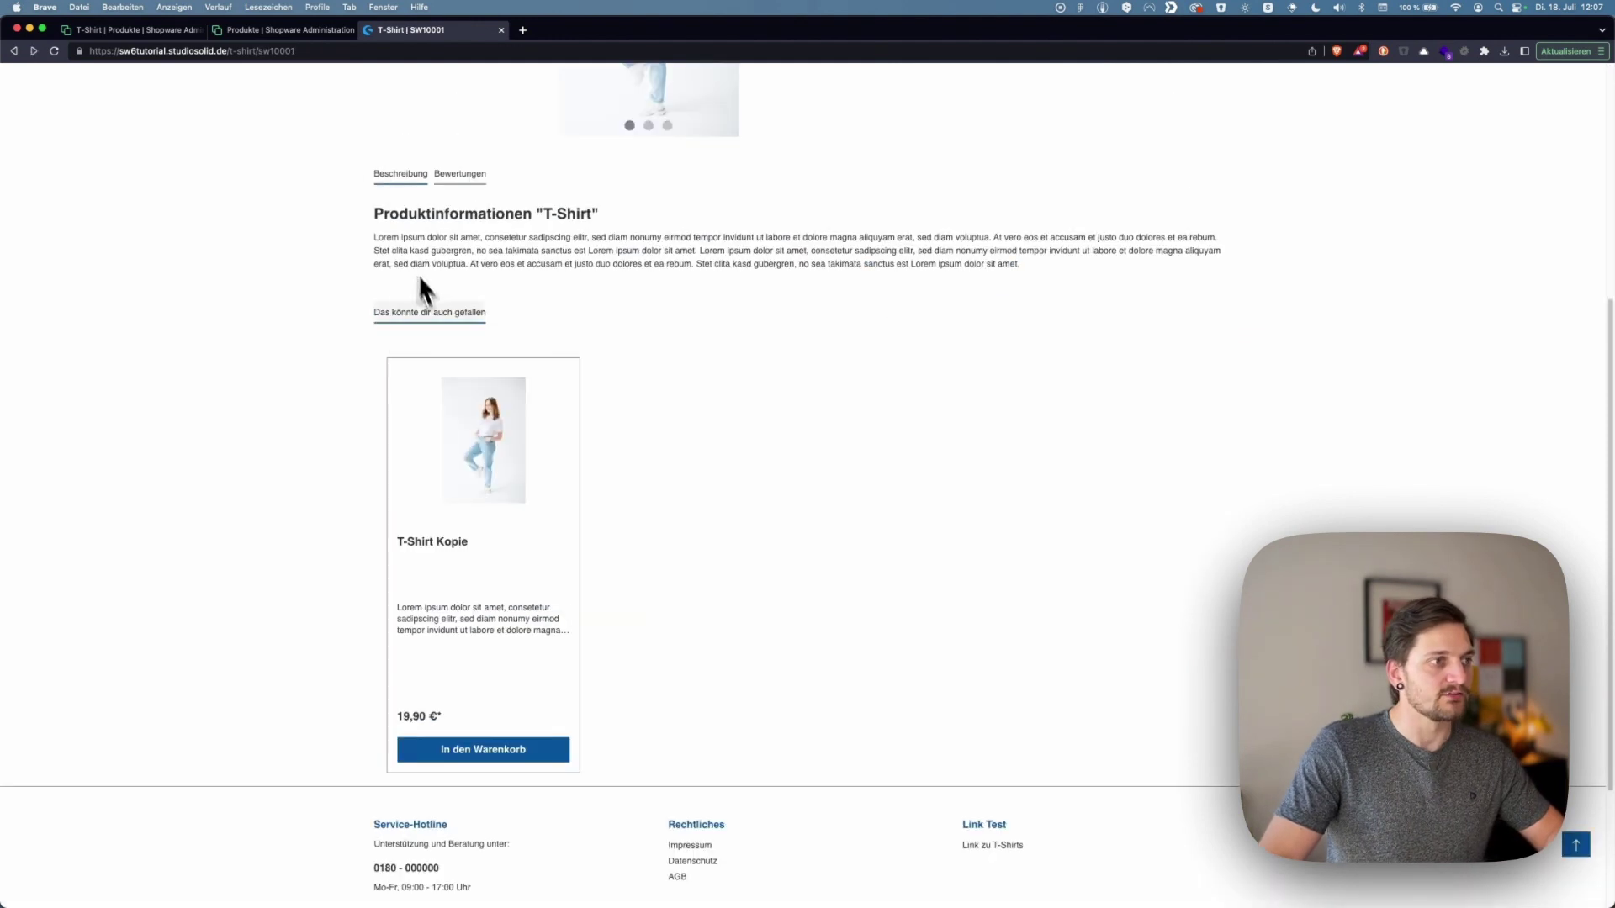
Add a second active cross selling titled "Ein weiteres Cross-Selling" to the T-Shirt
left_click(278, 30)
left_click(155, 29)
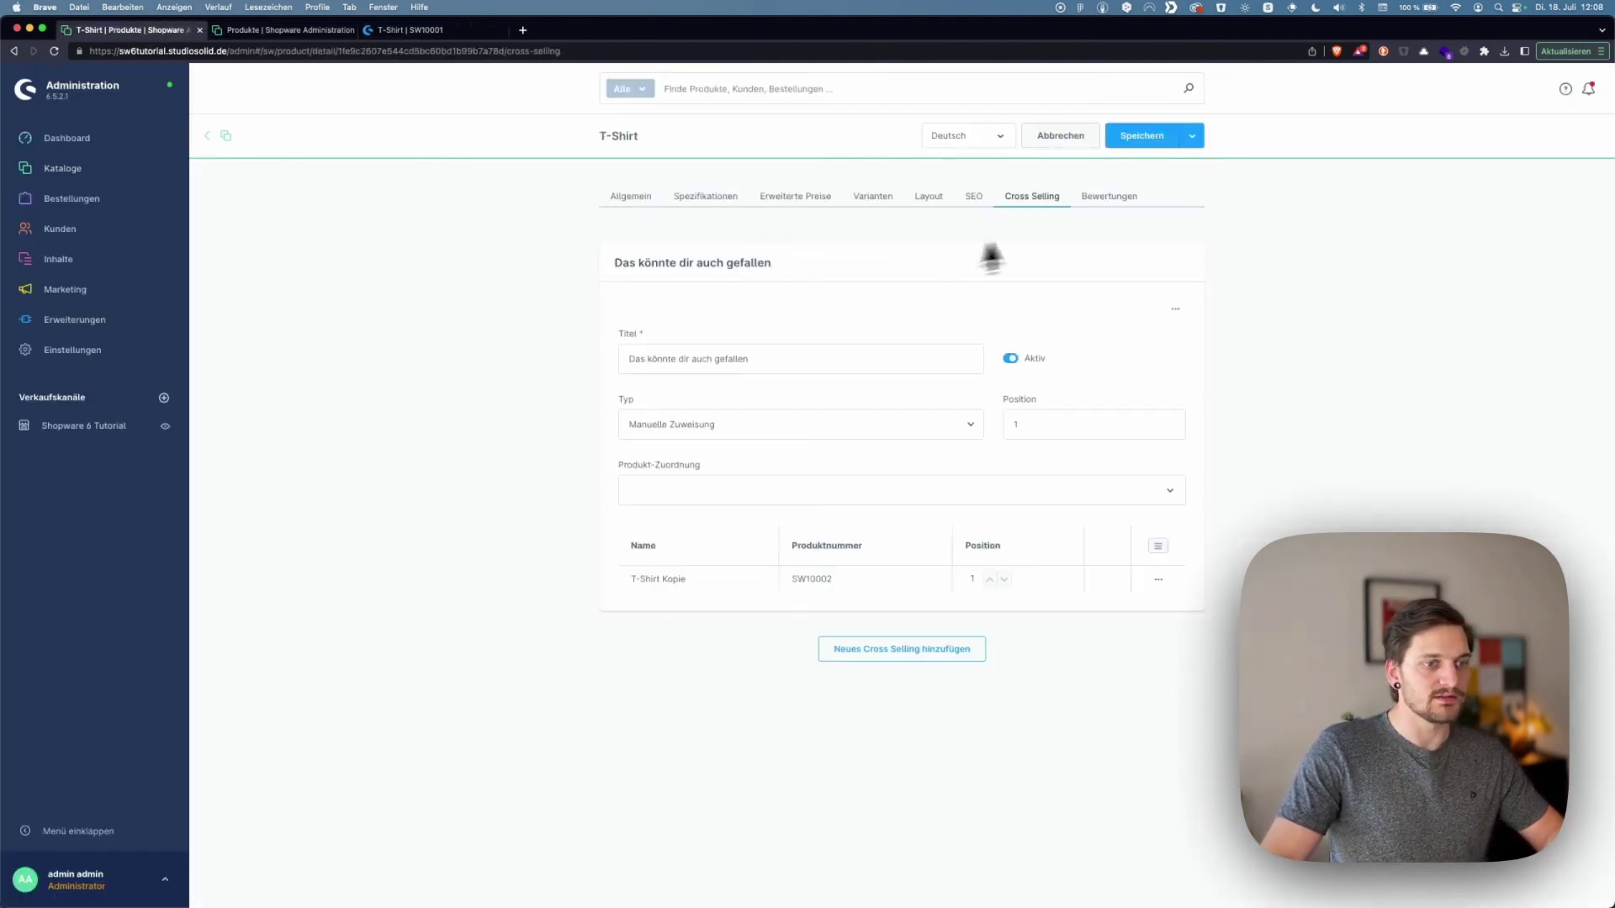
left_click(917, 673)
scroll(883, 589, "down", 3)
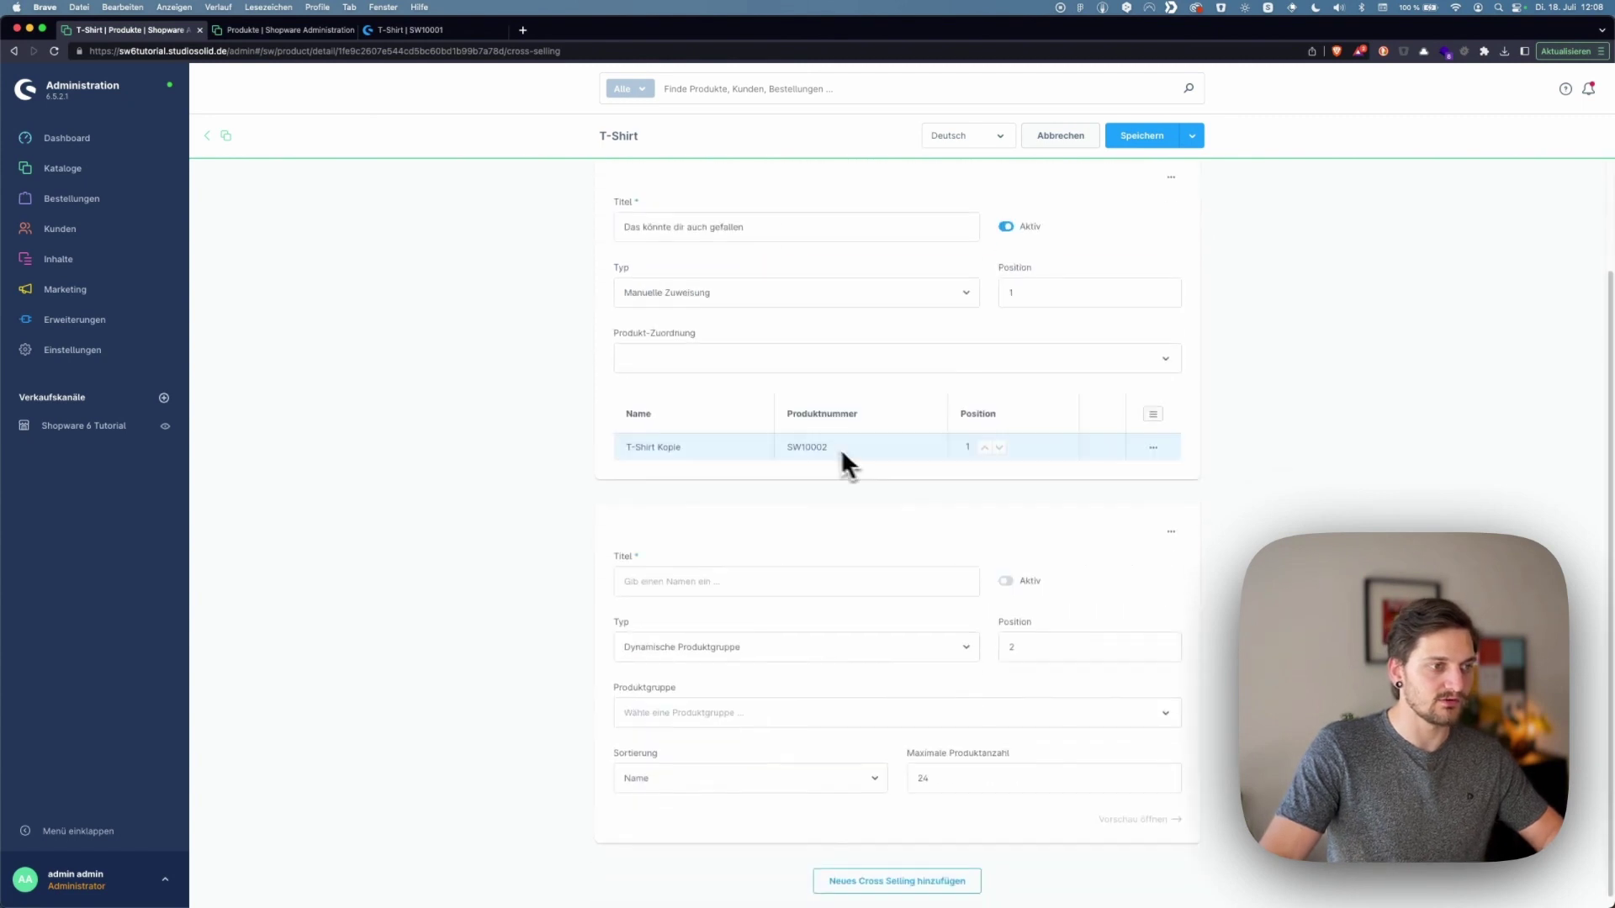
left_click(709, 571)
type("Ein w")
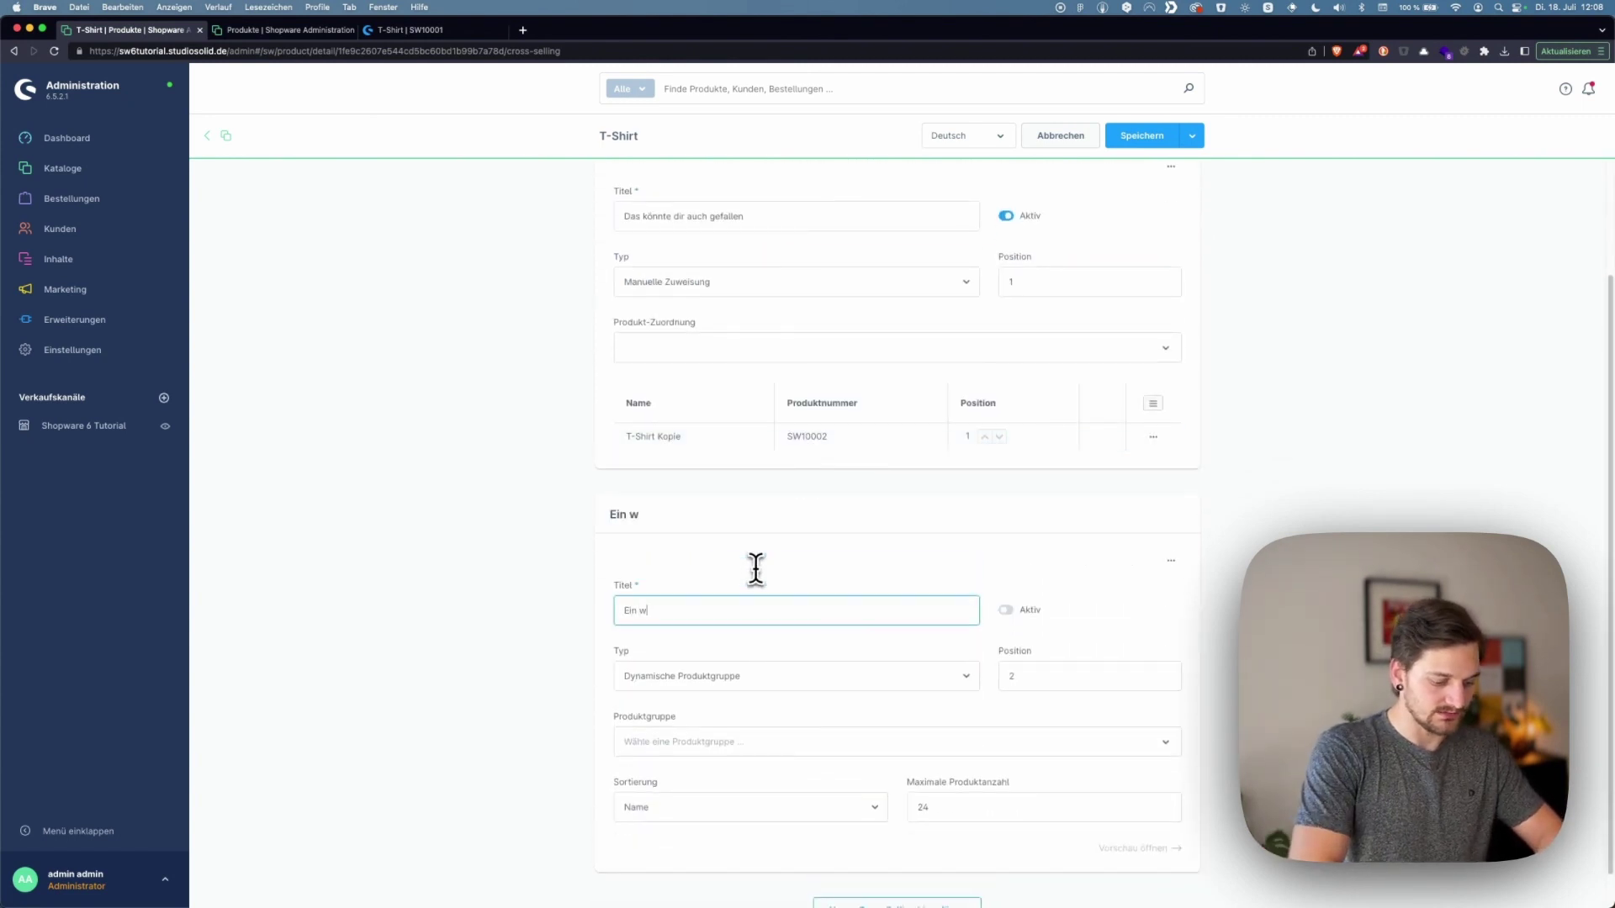
type("eiteres Cross-Selling")
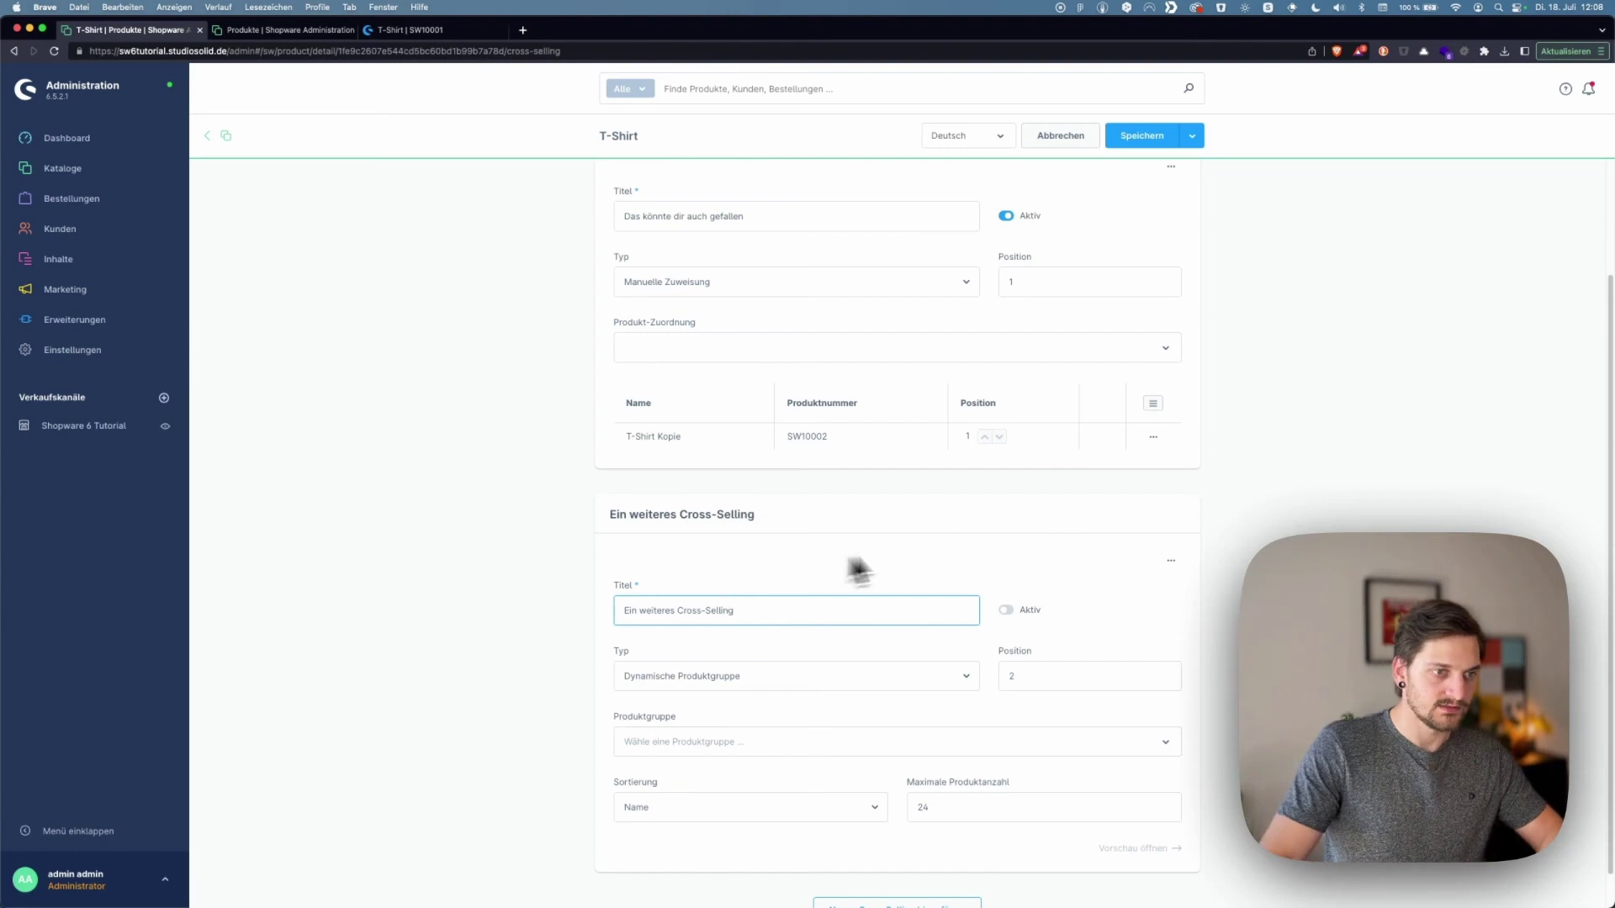
left_click(1005, 609)
scroll(976, 604, "down", 1)
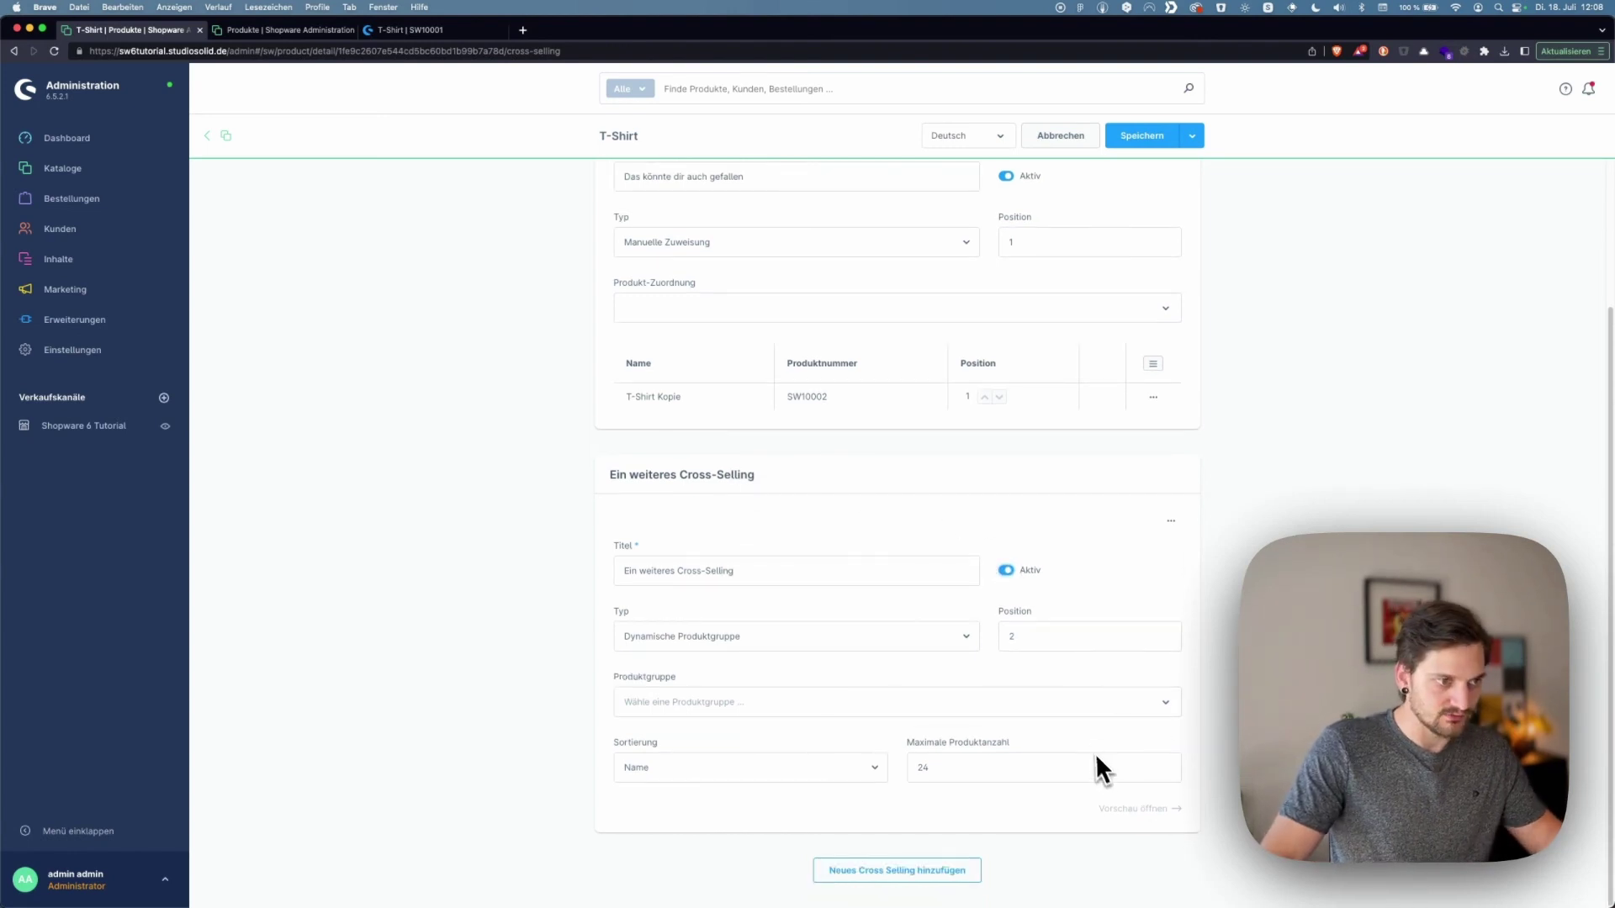
Set the second cross selling's Typ to Manuelle Zuweisung, assign T-Shirt Kopie to it and save the T-Shirt
left_click(740, 636)
left_click(715, 630)
scroll(941, 740, "down", 1)
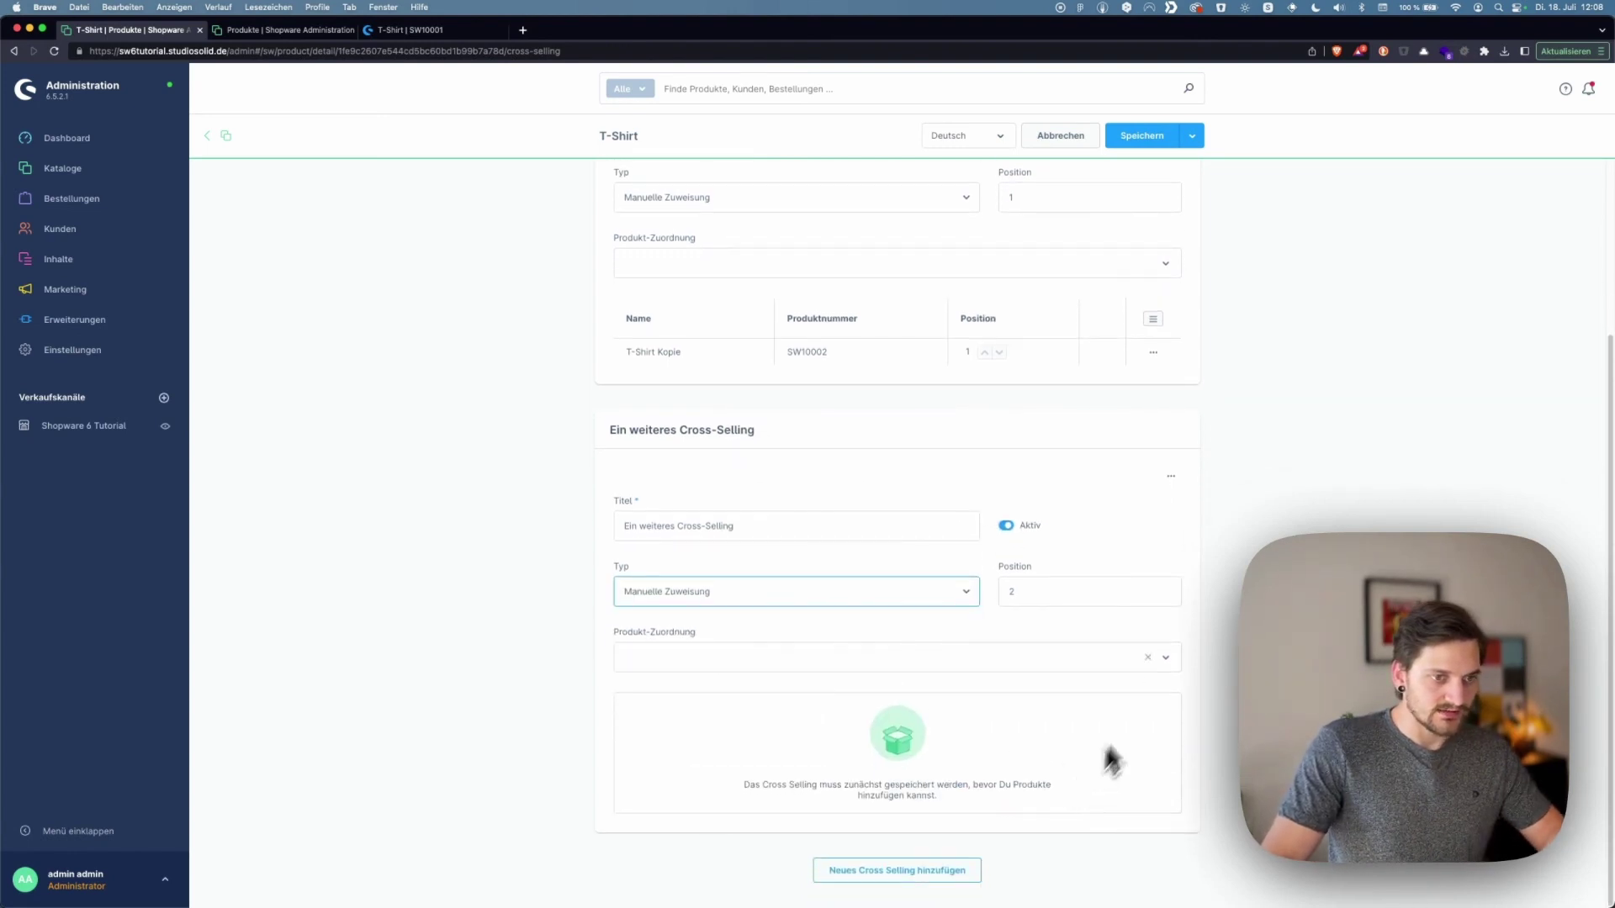
left_click(1170, 657)
left_click(768, 629)
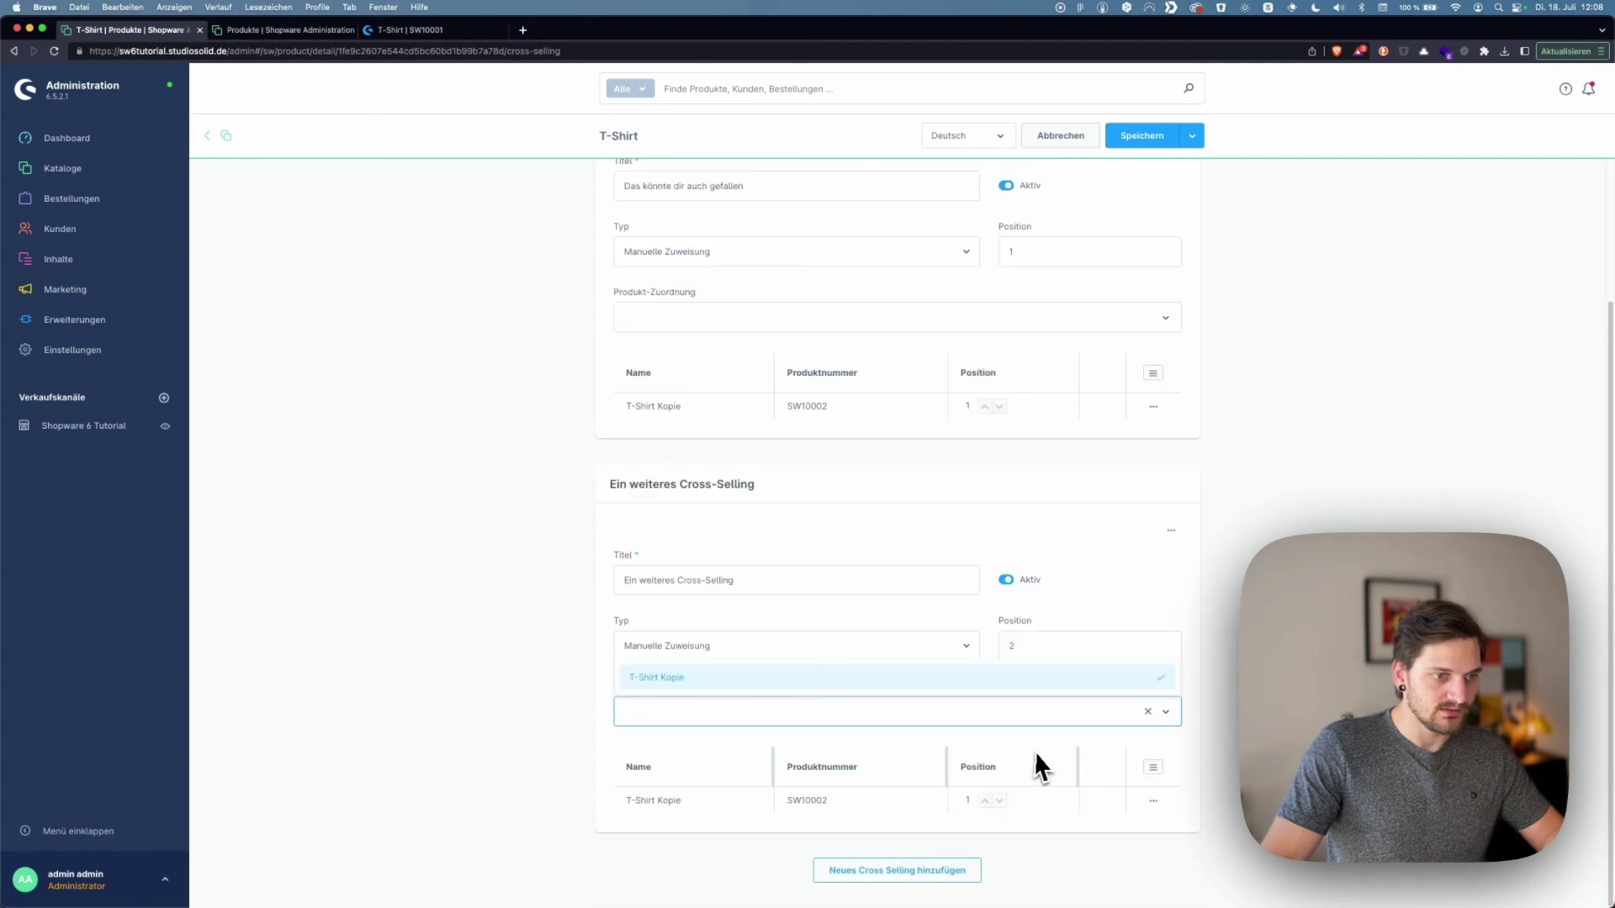
left_click(1141, 144)
Compare the two cross sellings on the T-Shirt's storefront page by switching back and forth between them
key("ctrl+Tab")
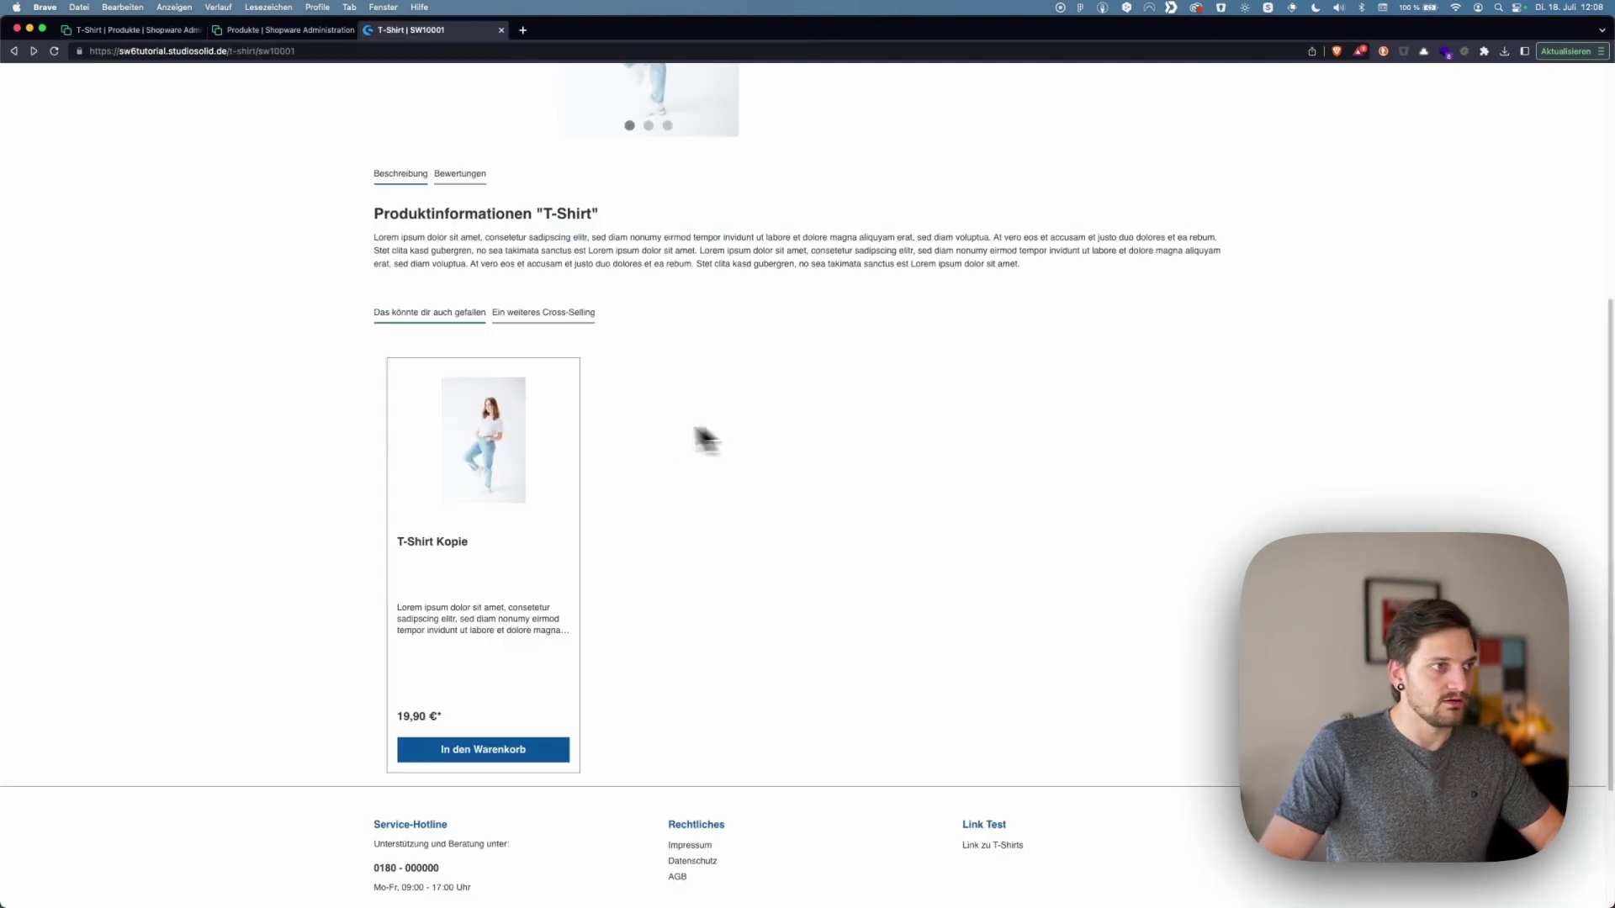
left_click(526, 318)
left_click(432, 323)
left_click(511, 323)
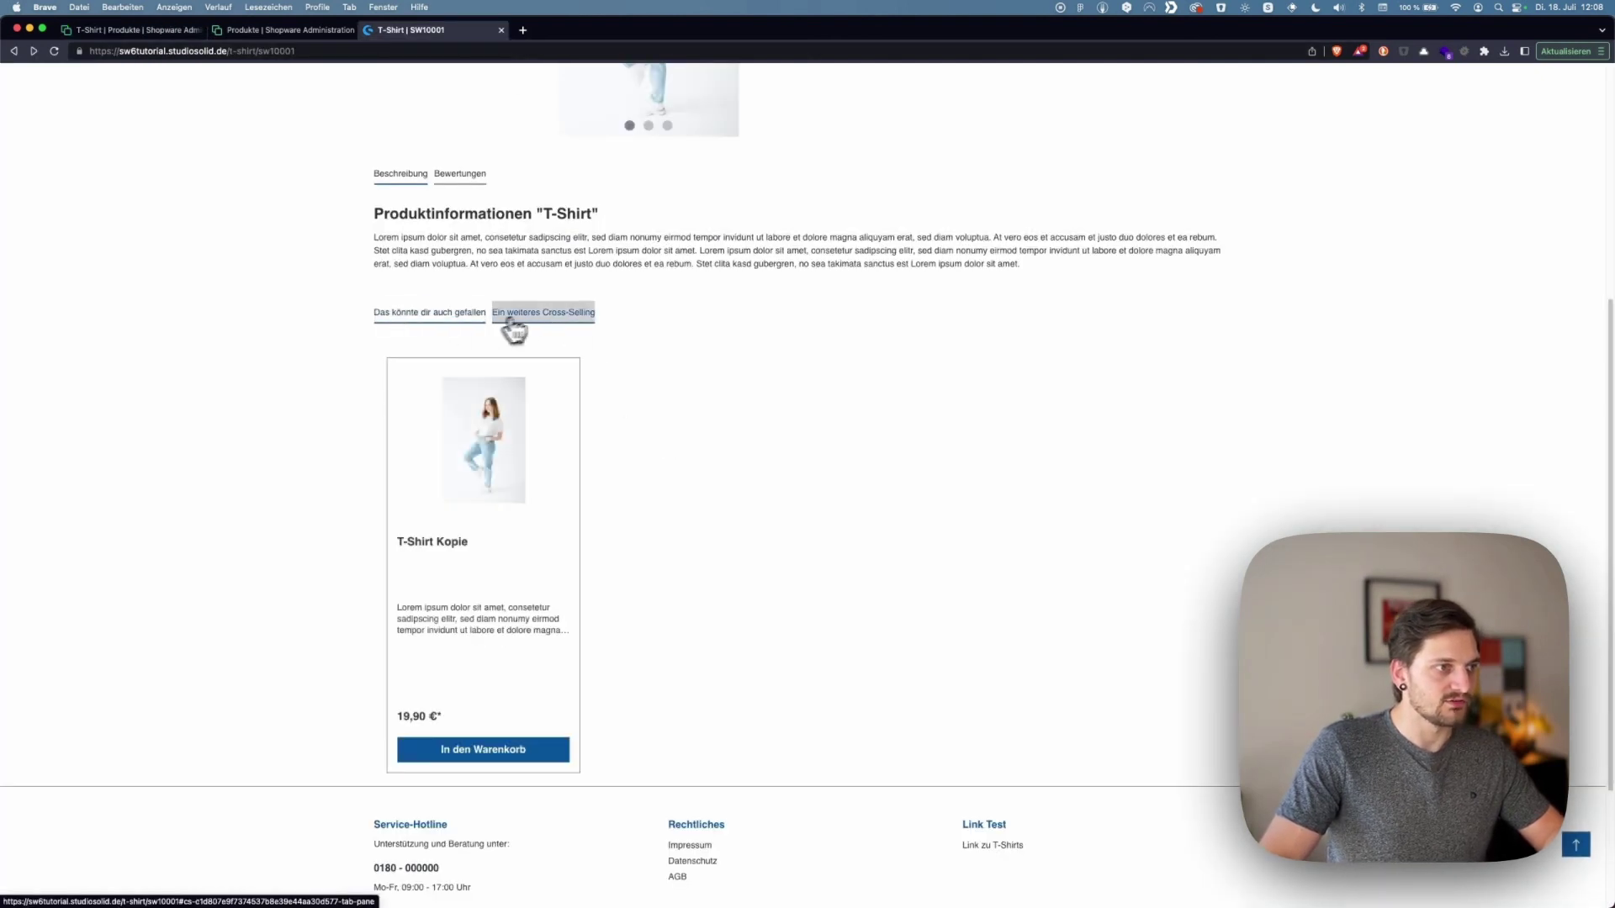
left_click(469, 323)
left_click(515, 323)
left_click(479, 324)
left_click(533, 328)
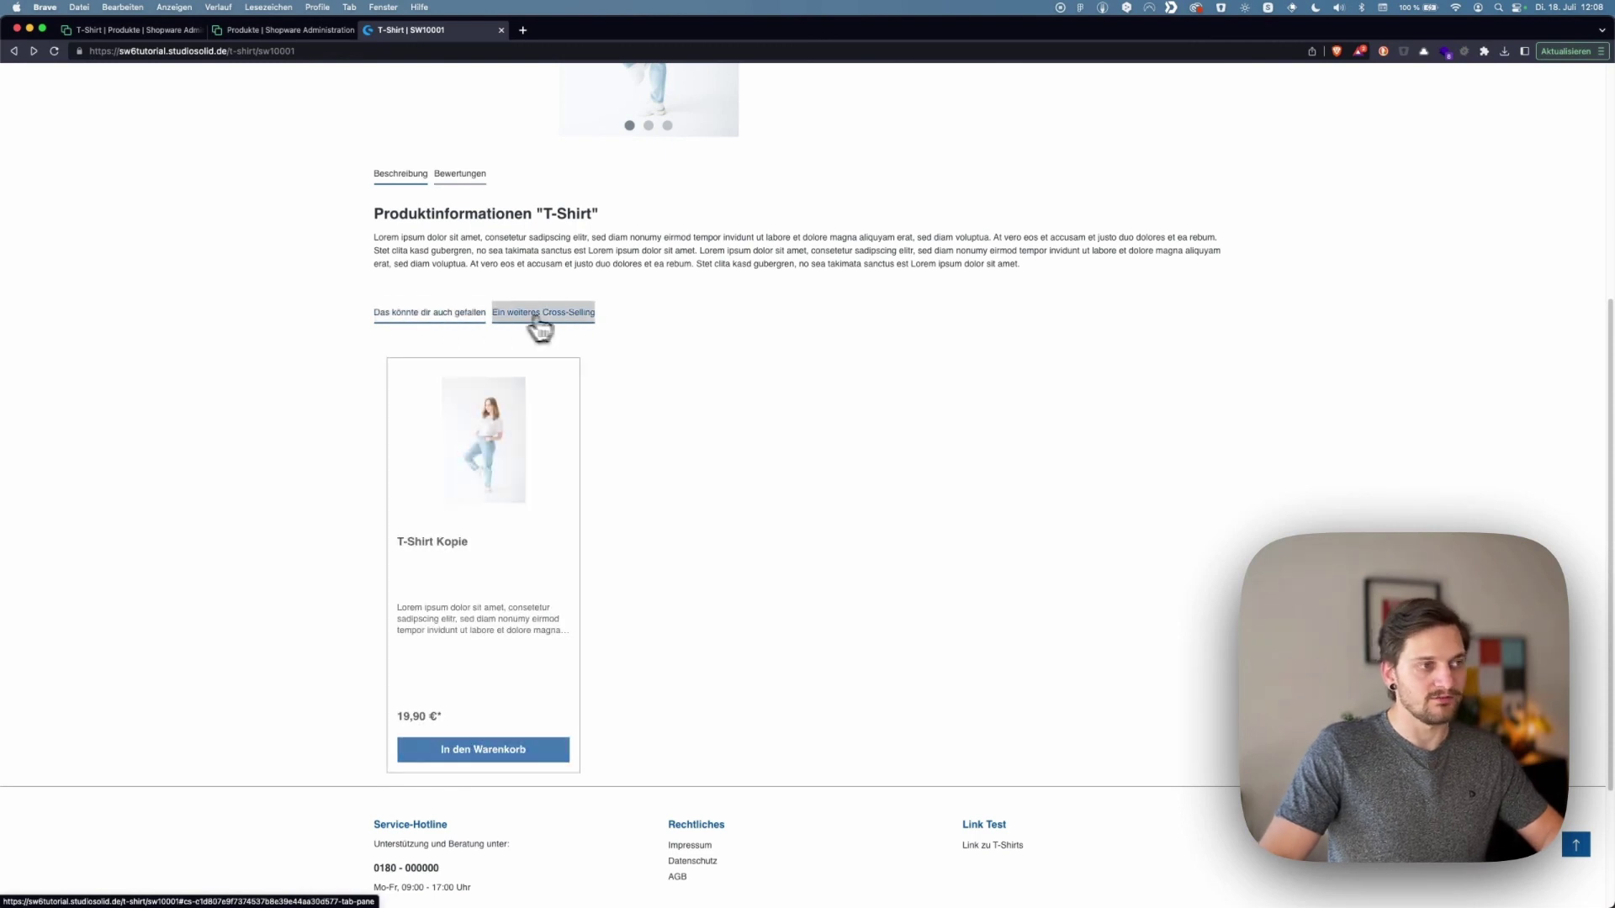
left_click(535, 326)
left_click(469, 324)
left_click(566, 328)
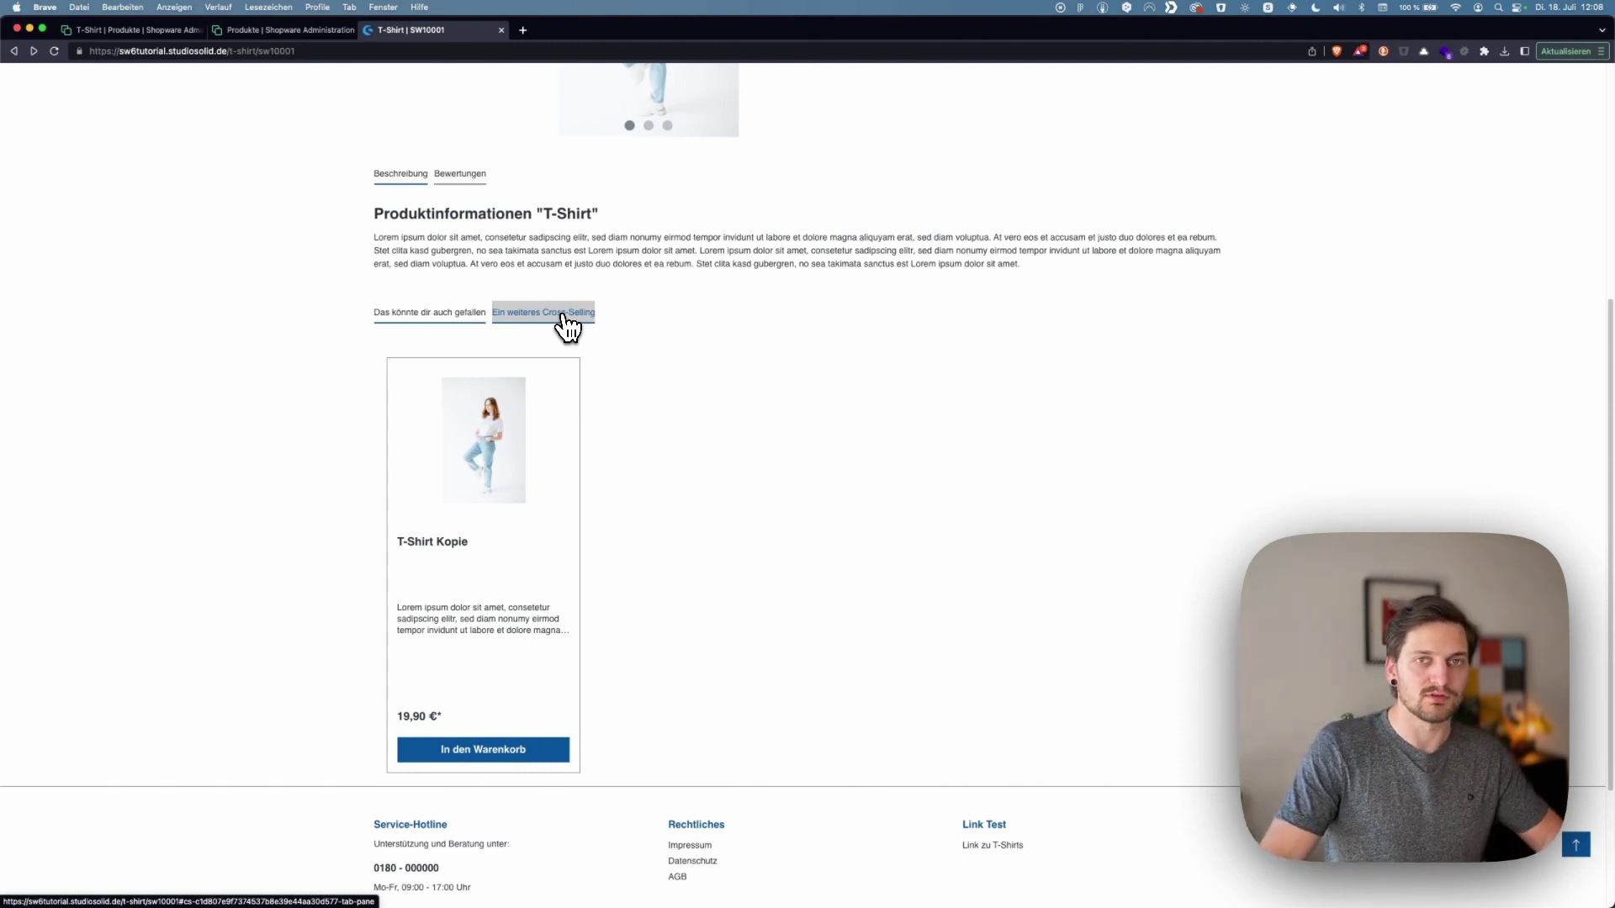
scroll(566, 328, "up", 10)
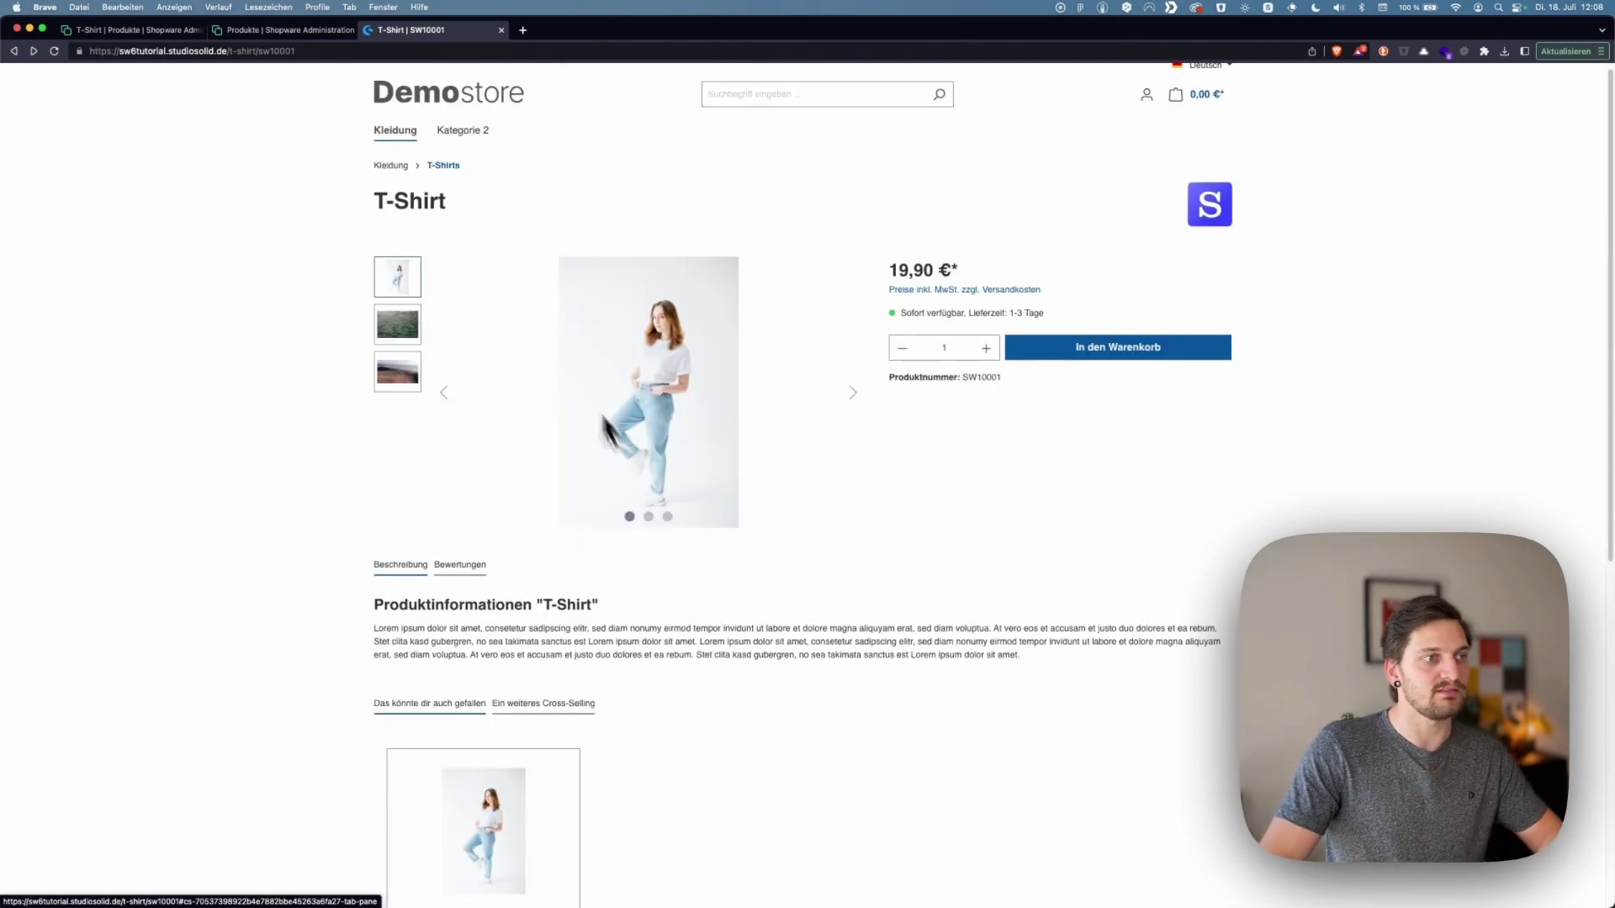
Delete the cross selling configurations from the T-Shirt in the administration
key("super+1")
left_click(1171, 309)
left_click(1117, 336)
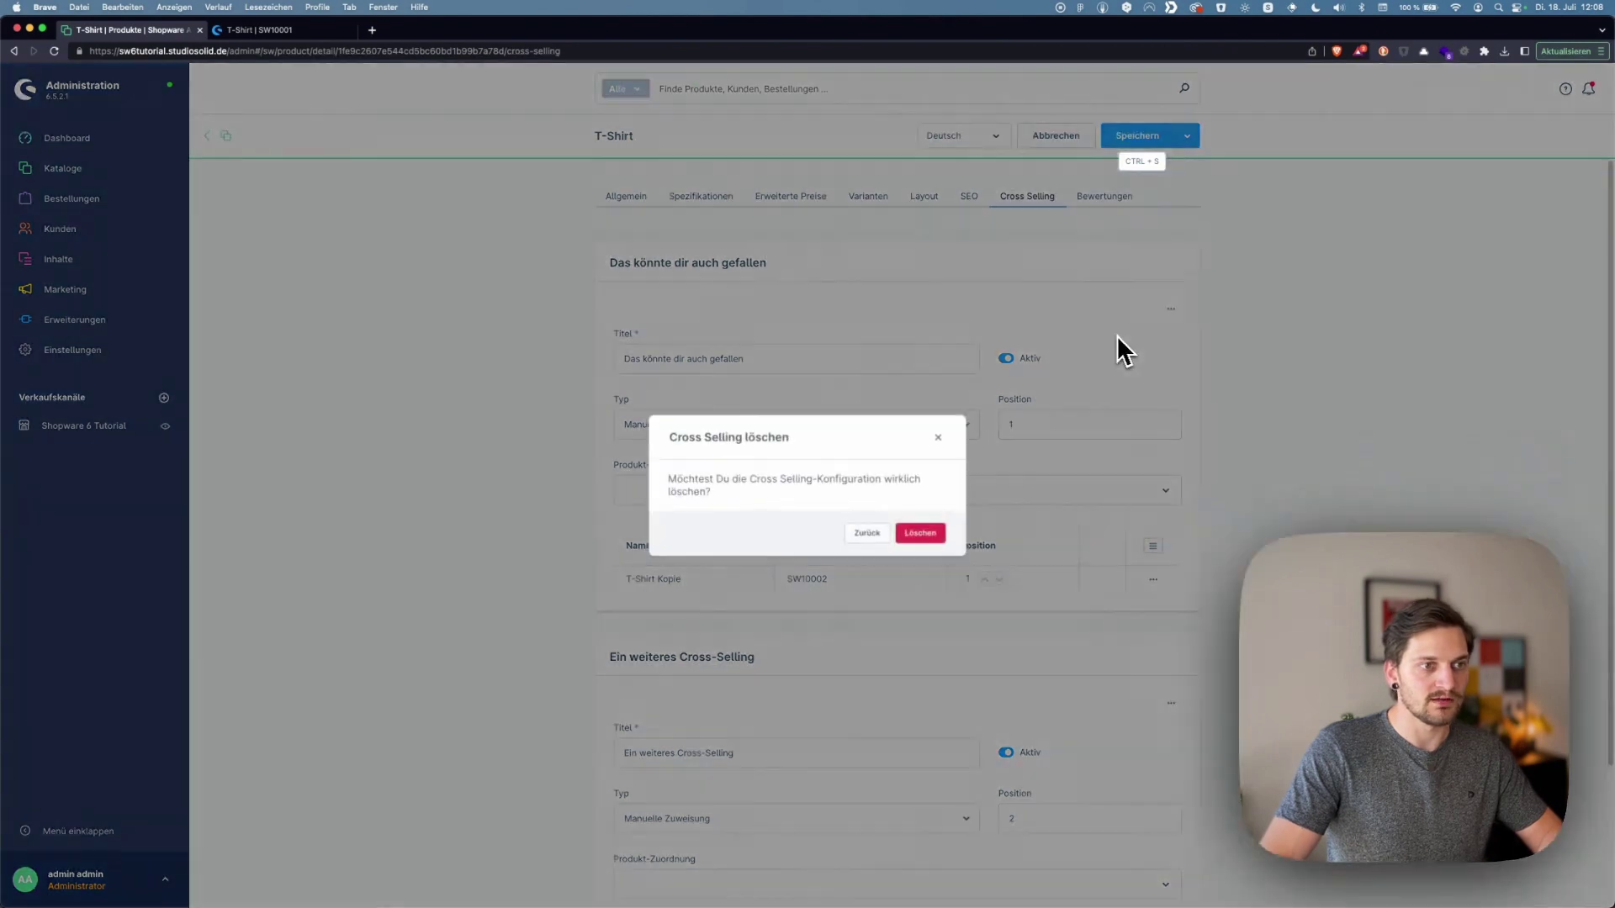
left_click(925, 539)
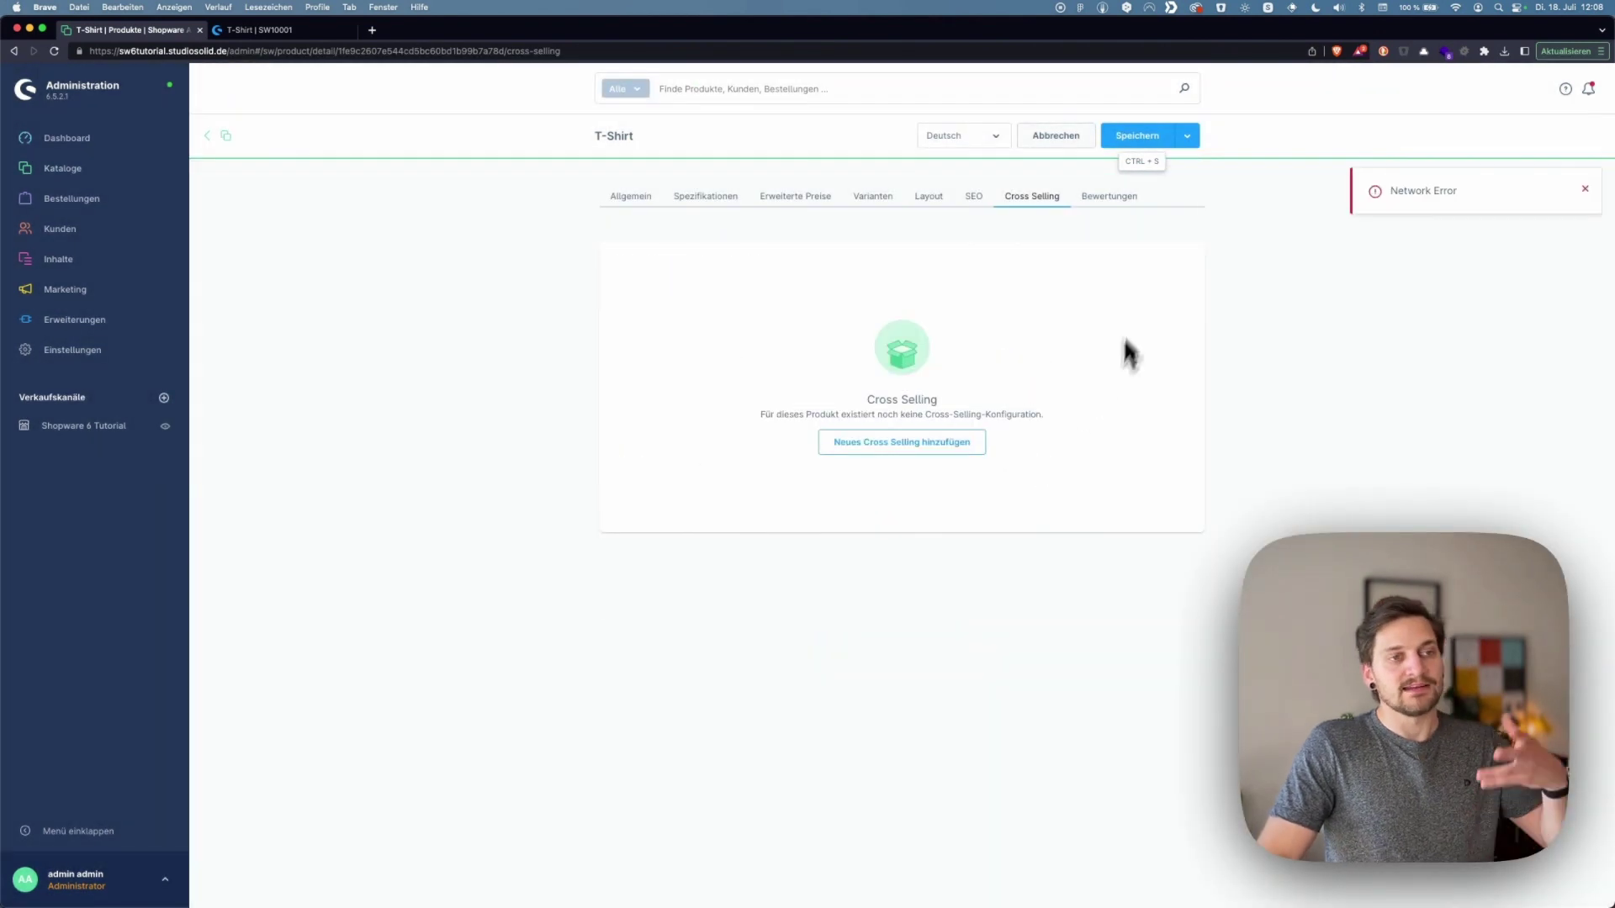
View the T-Shirt's Bewertungen and open the Produkte page in the shop's Einstellungen
left_click(1096, 201)
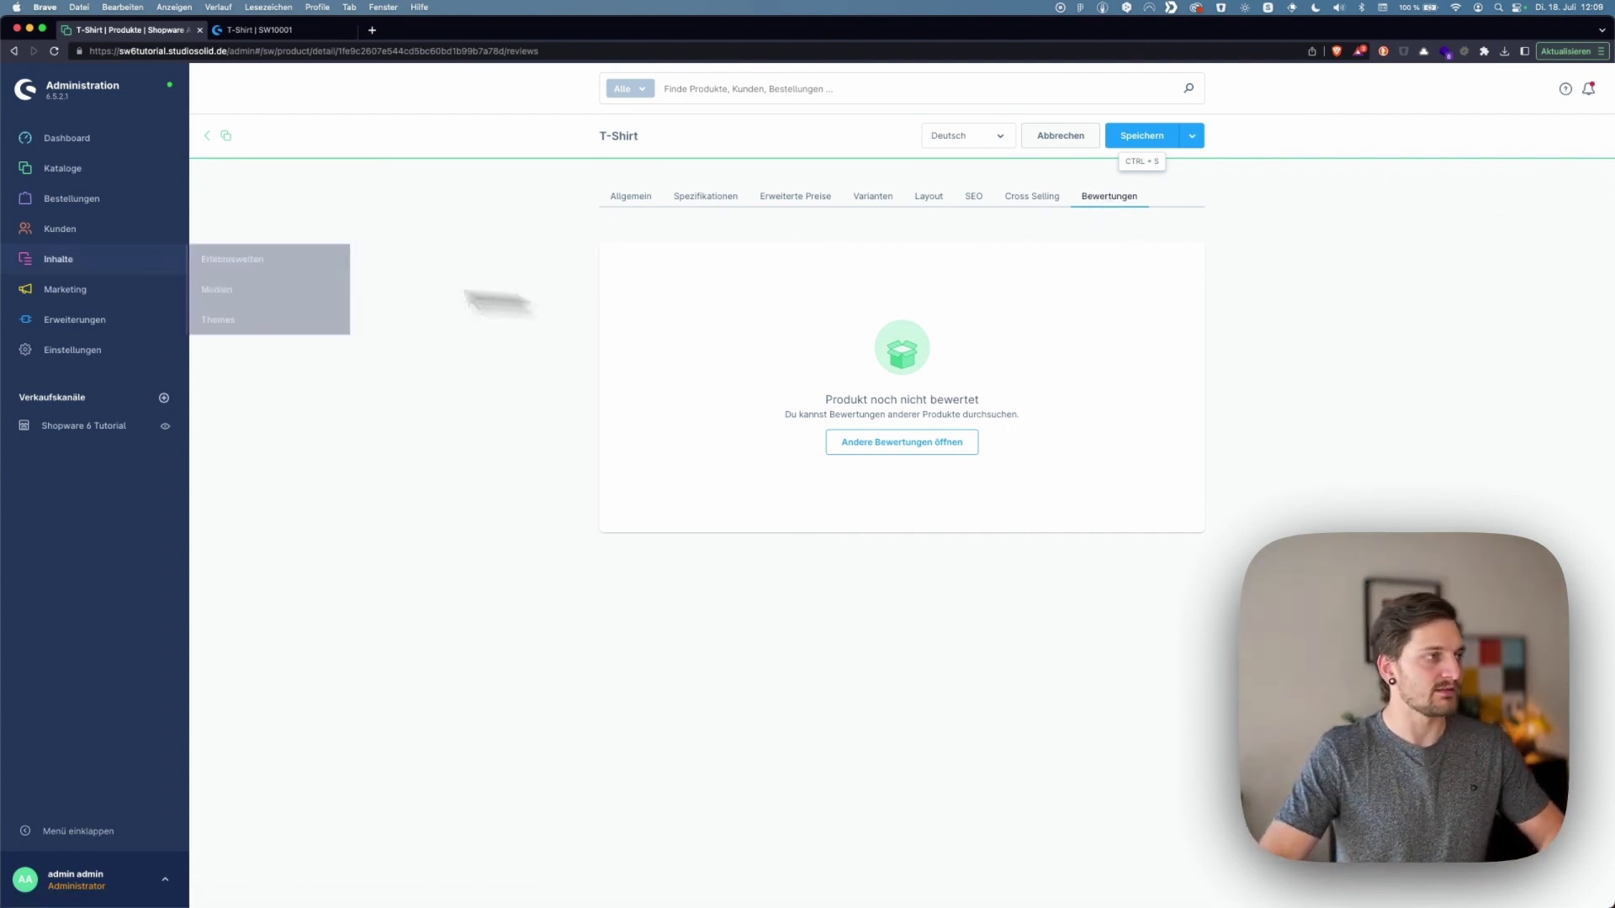
mouse_move(85, 182)
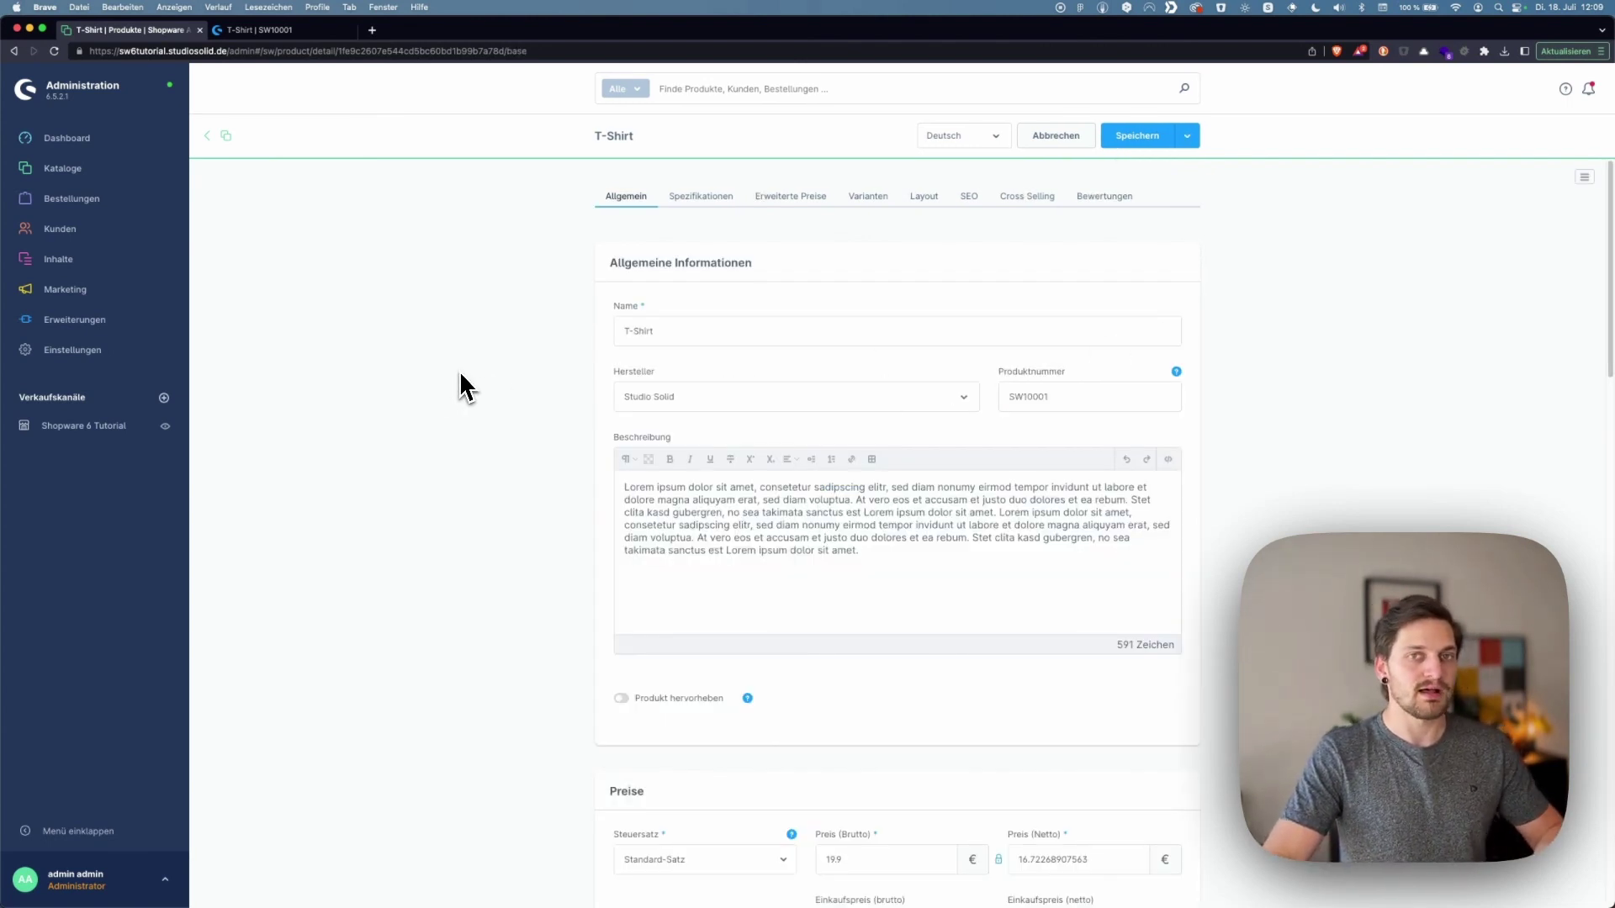
left_click(90, 358)
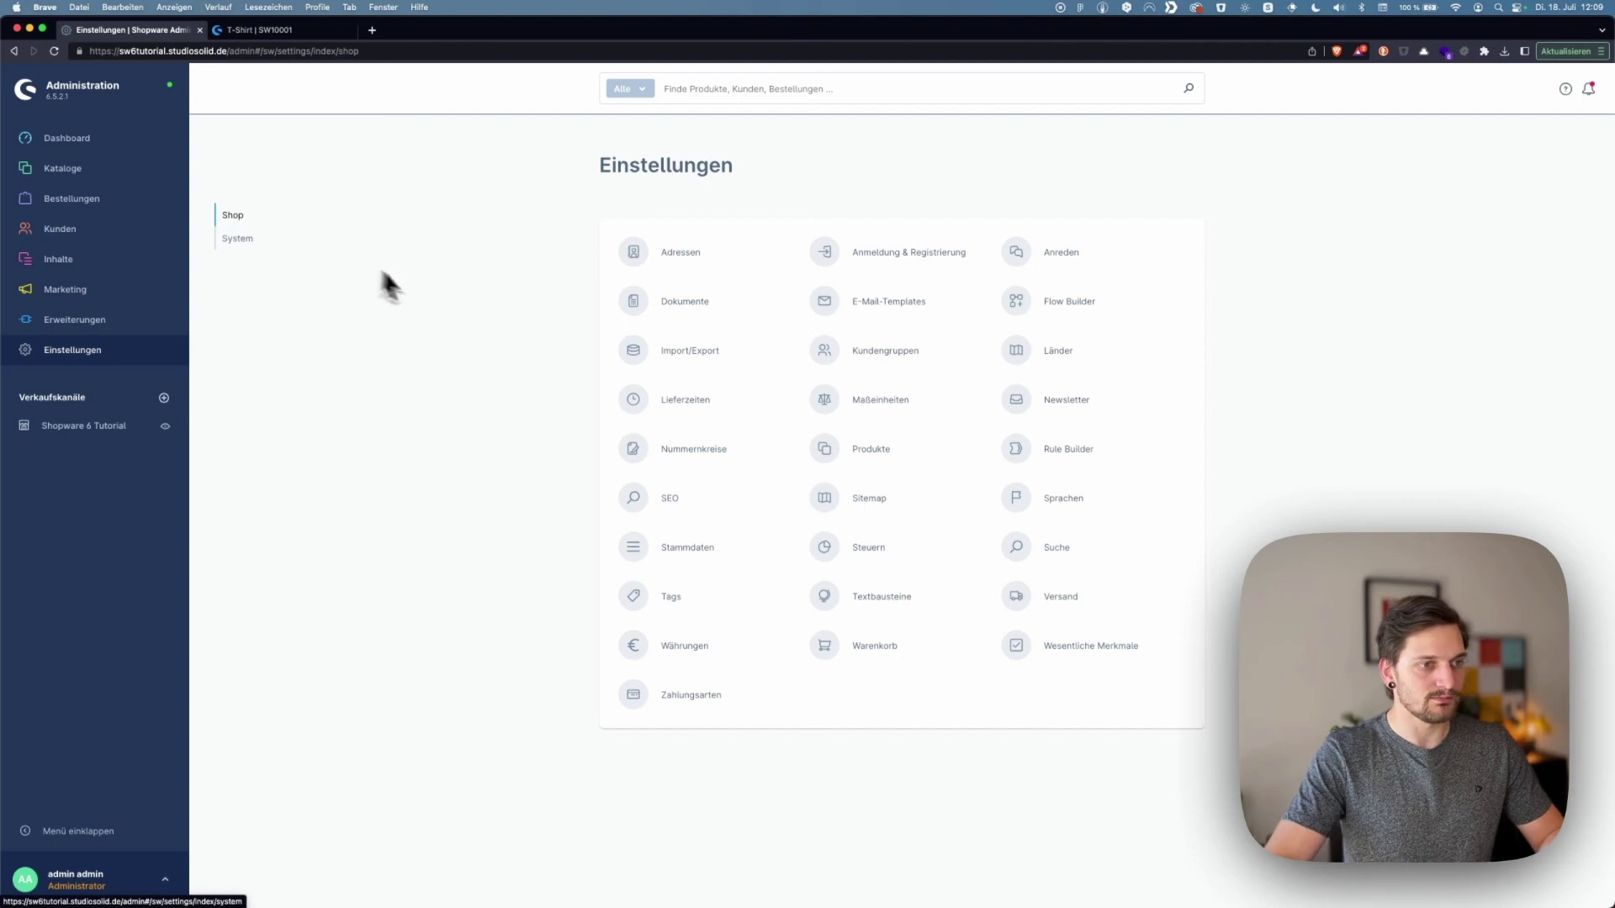
left_click(824, 454)
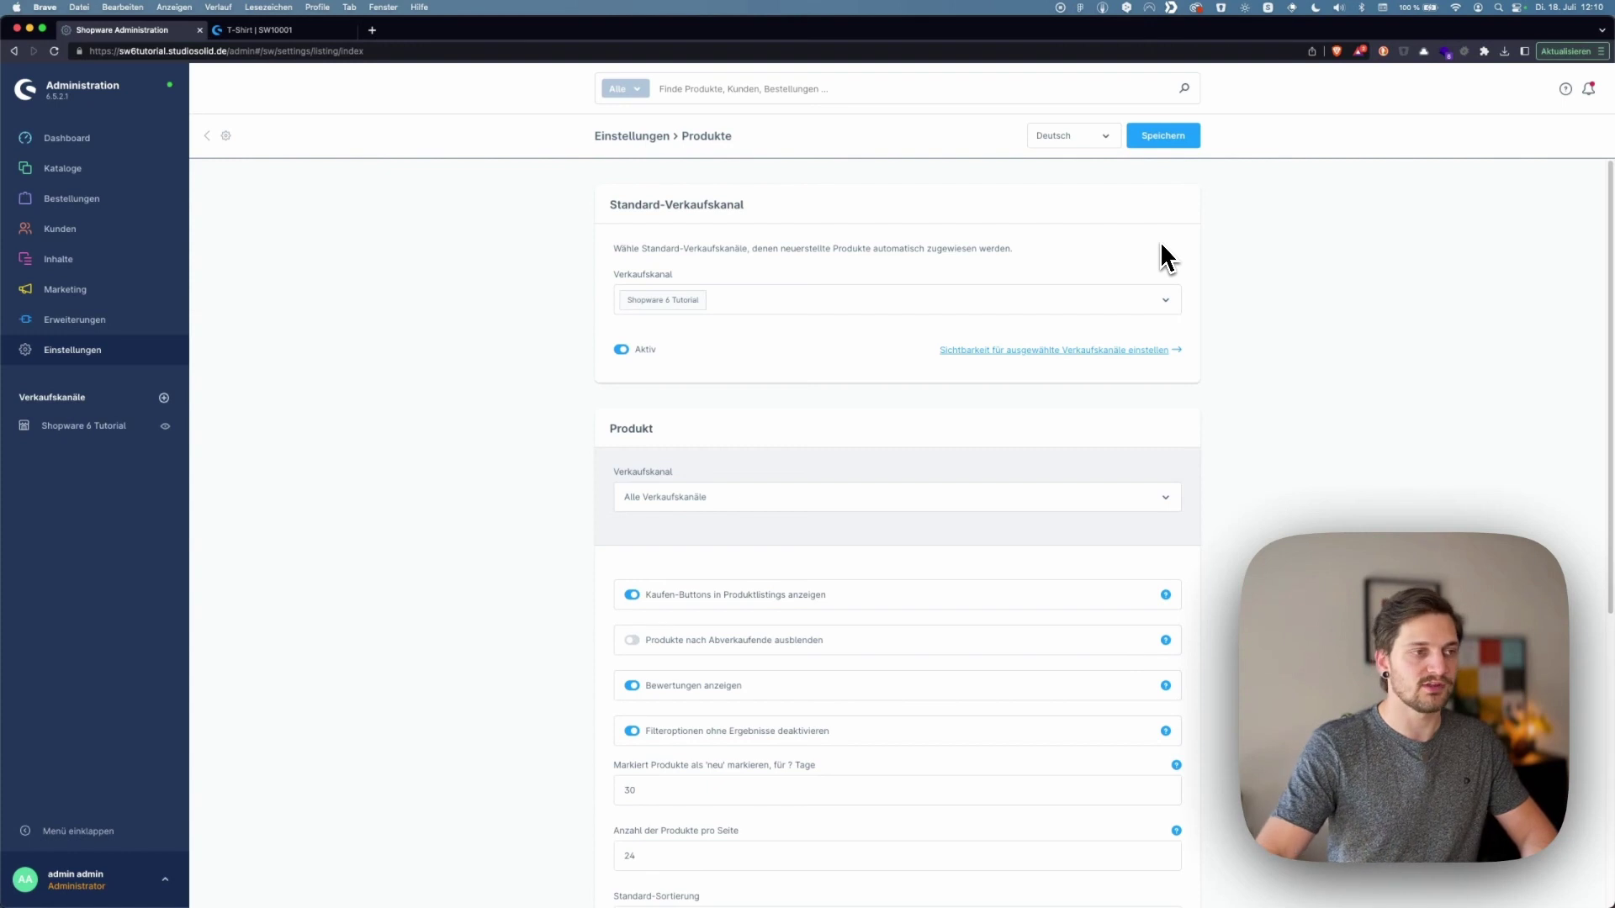
Look at the sales channels offered for the Produkt settings and keep Alle Verkaufskanäle
scroll(1063, 328, "down", 5)
left_click(1167, 316)
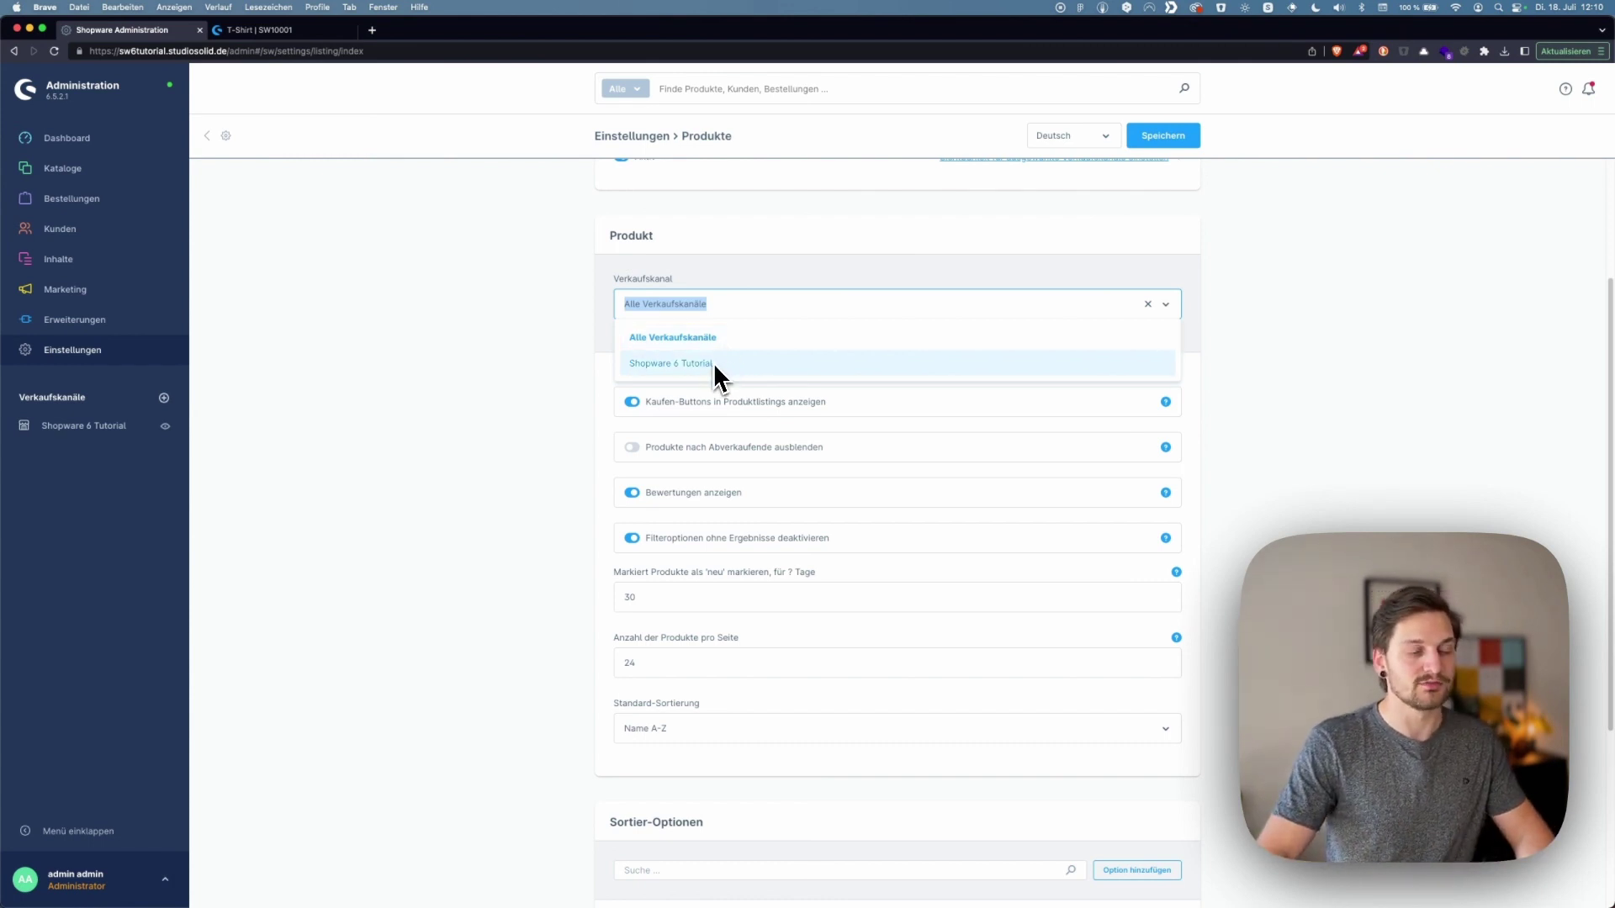
left_click(872, 281)
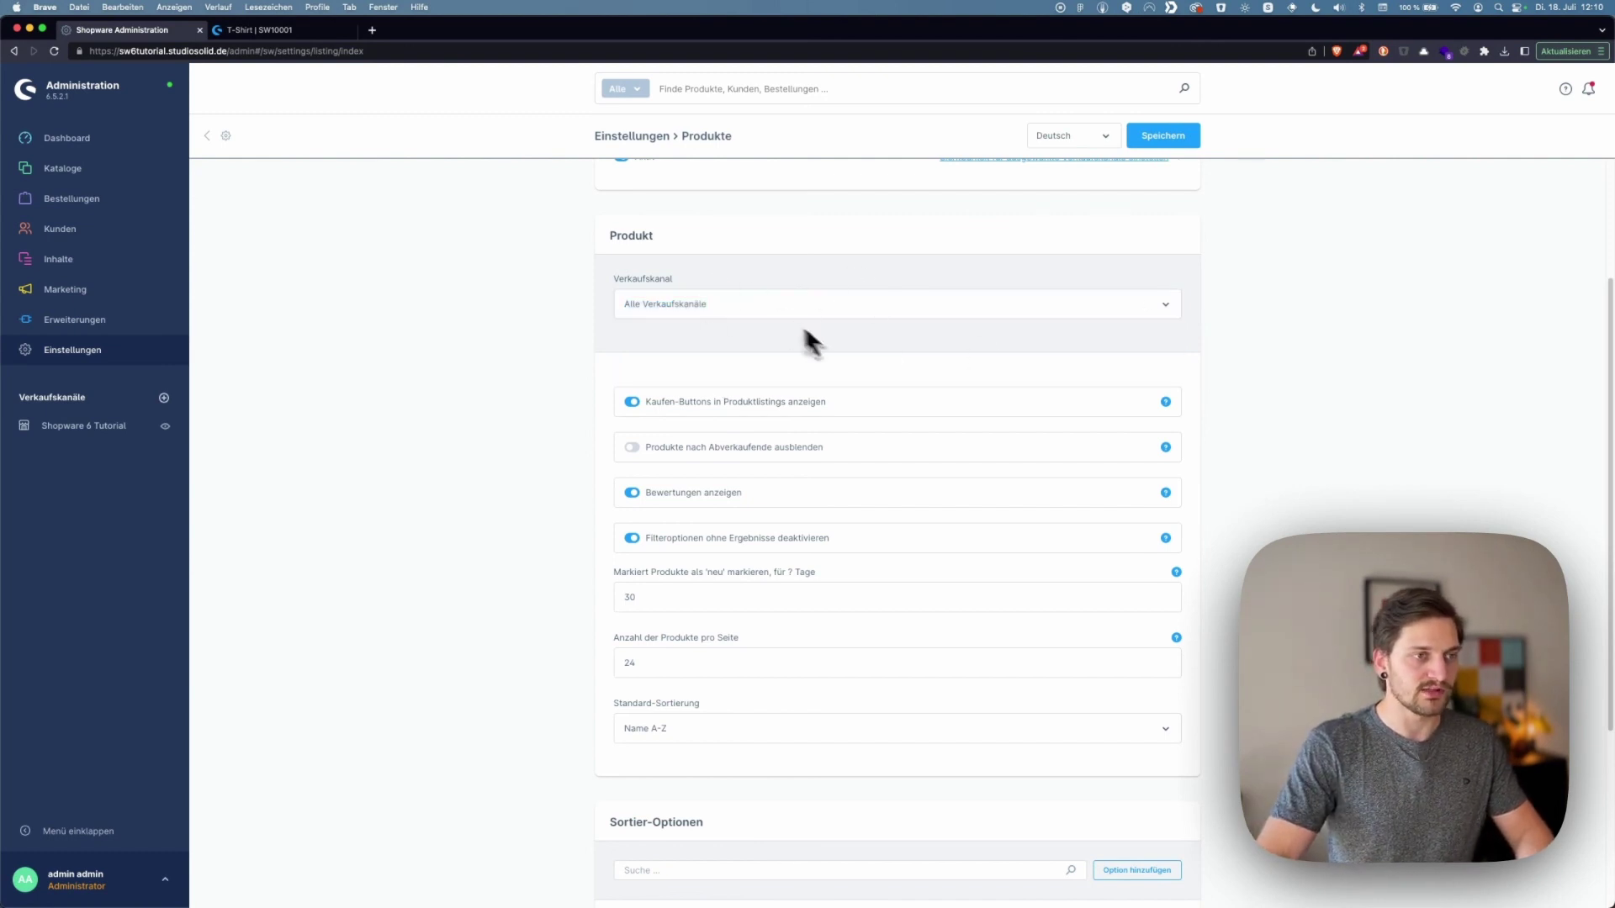
Check the purchase buttons on the products in the storefront's T-Shirts category listing
scroll(917, 277, "down", 1)
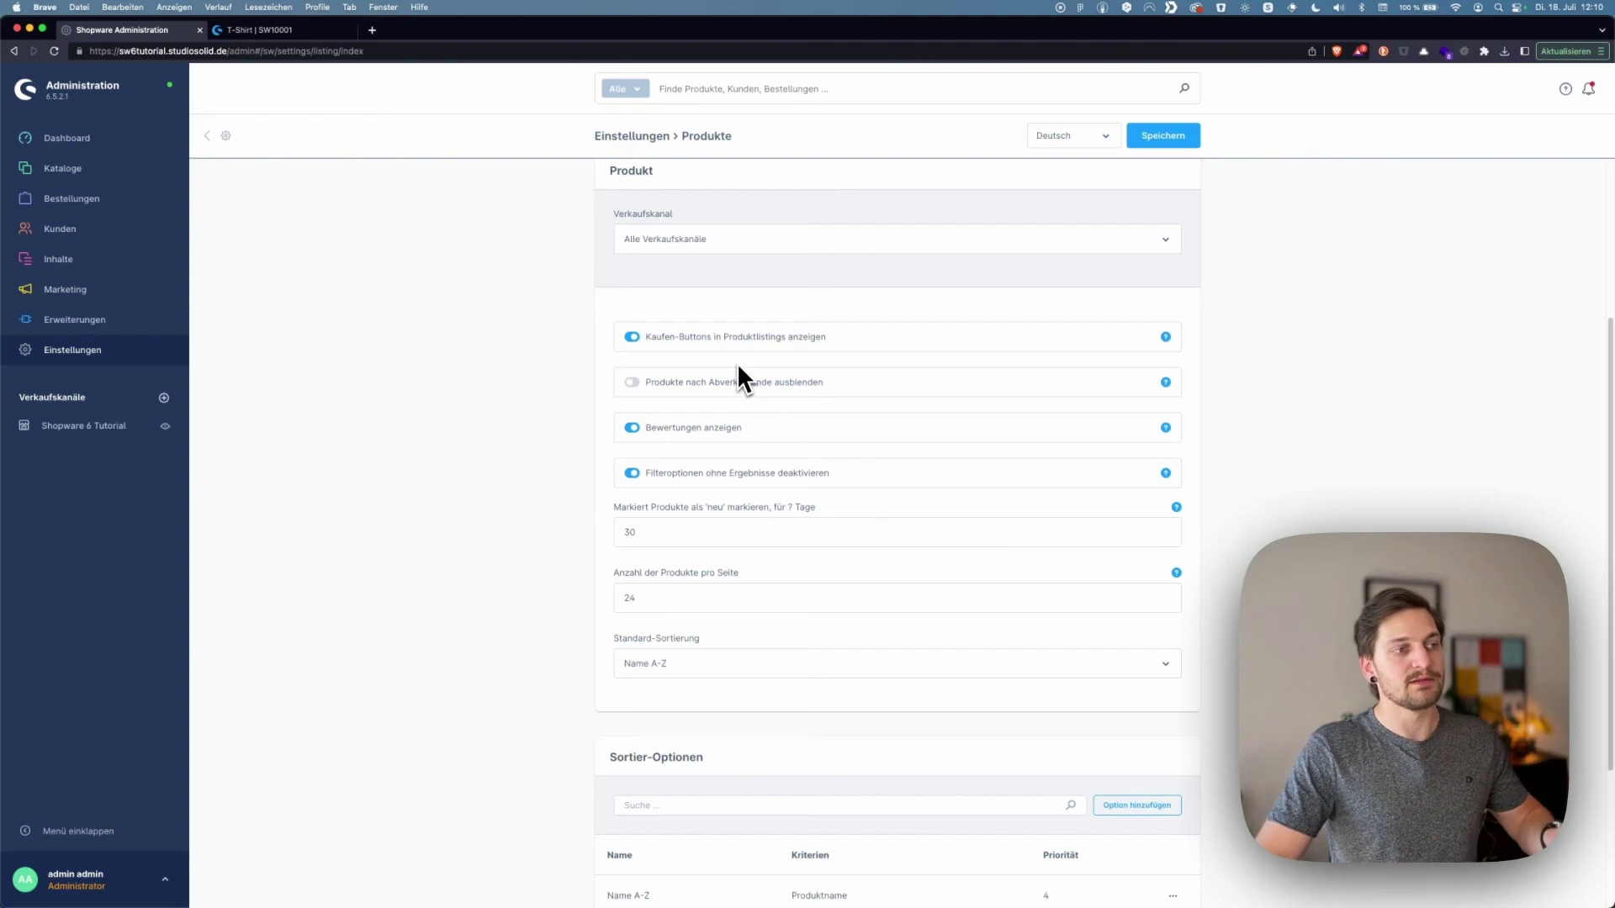
left_click(694, 345)
left_click(694, 345)
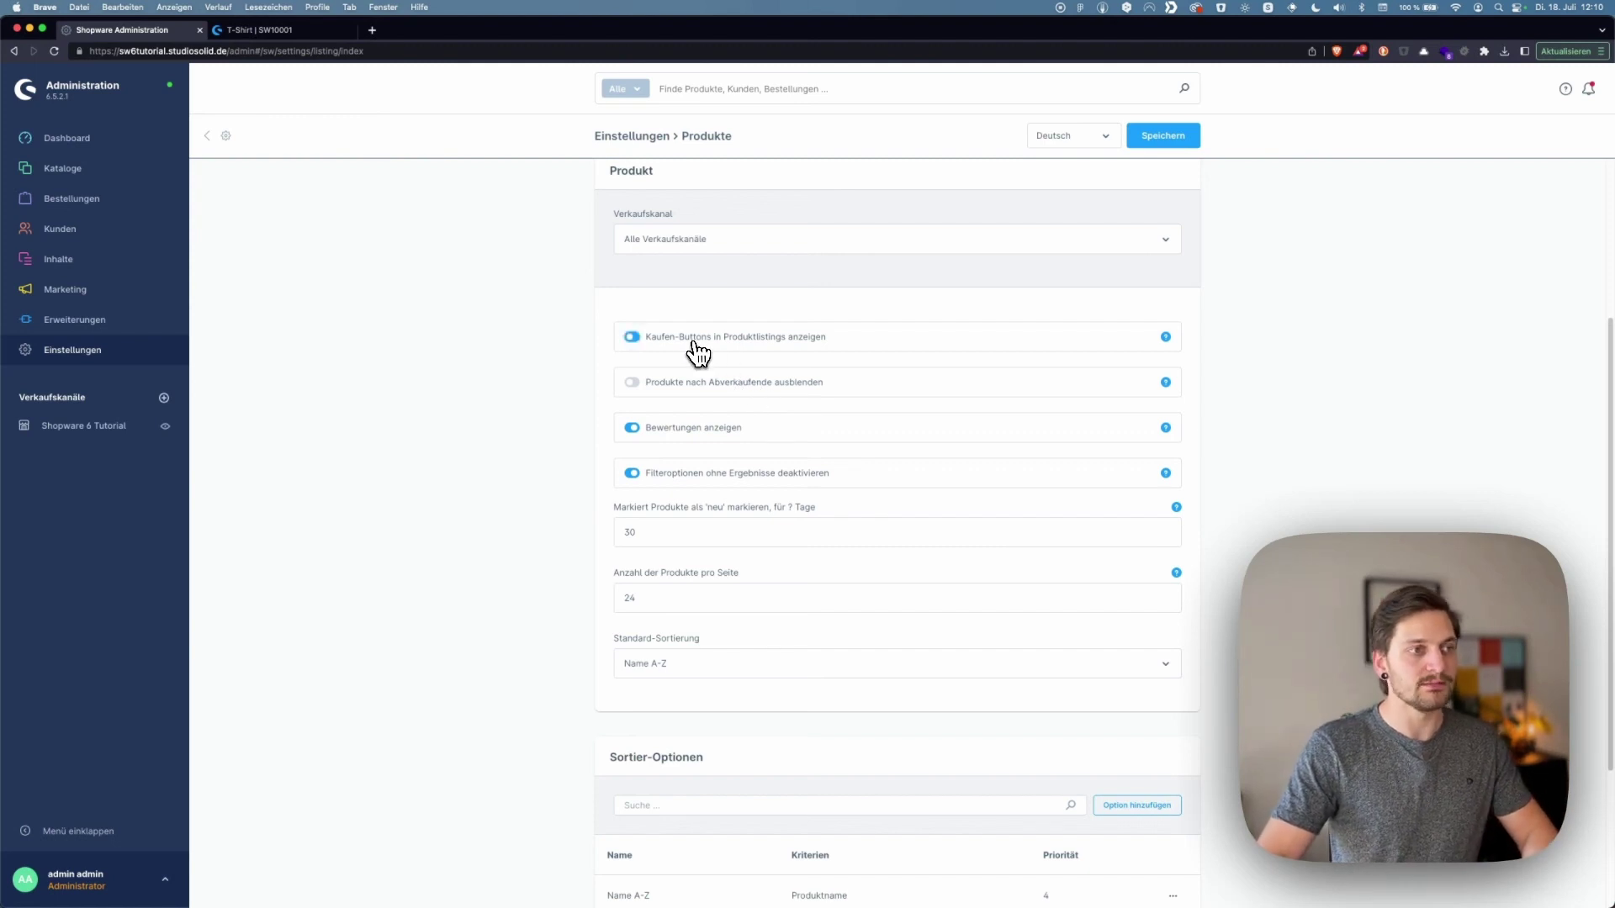
left_click(257, 30)
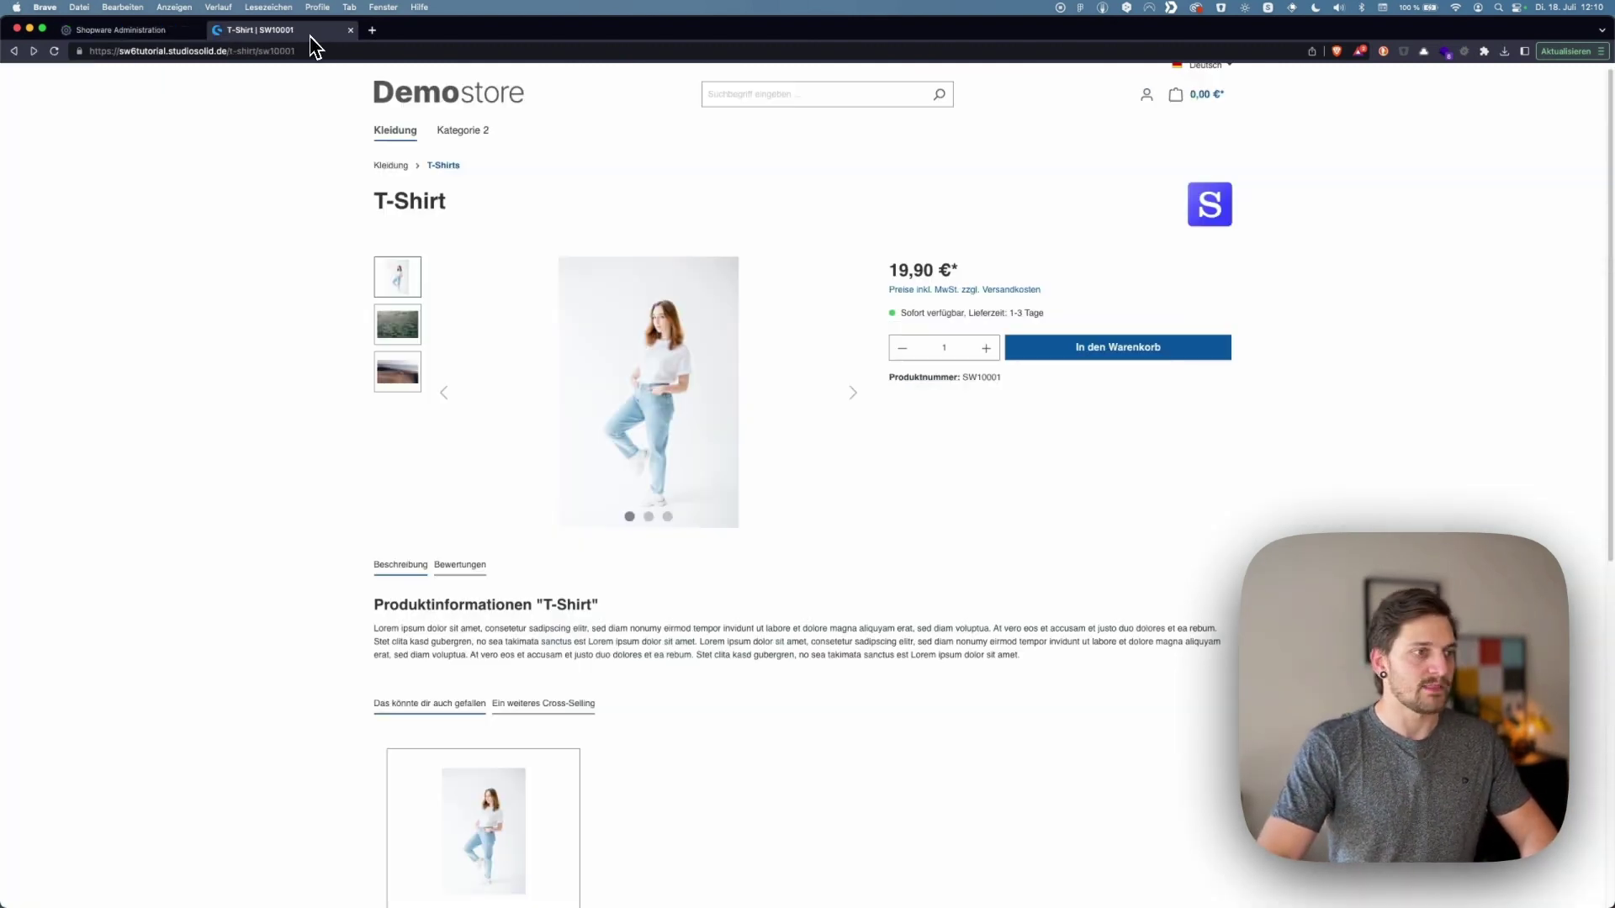
left_click(448, 169)
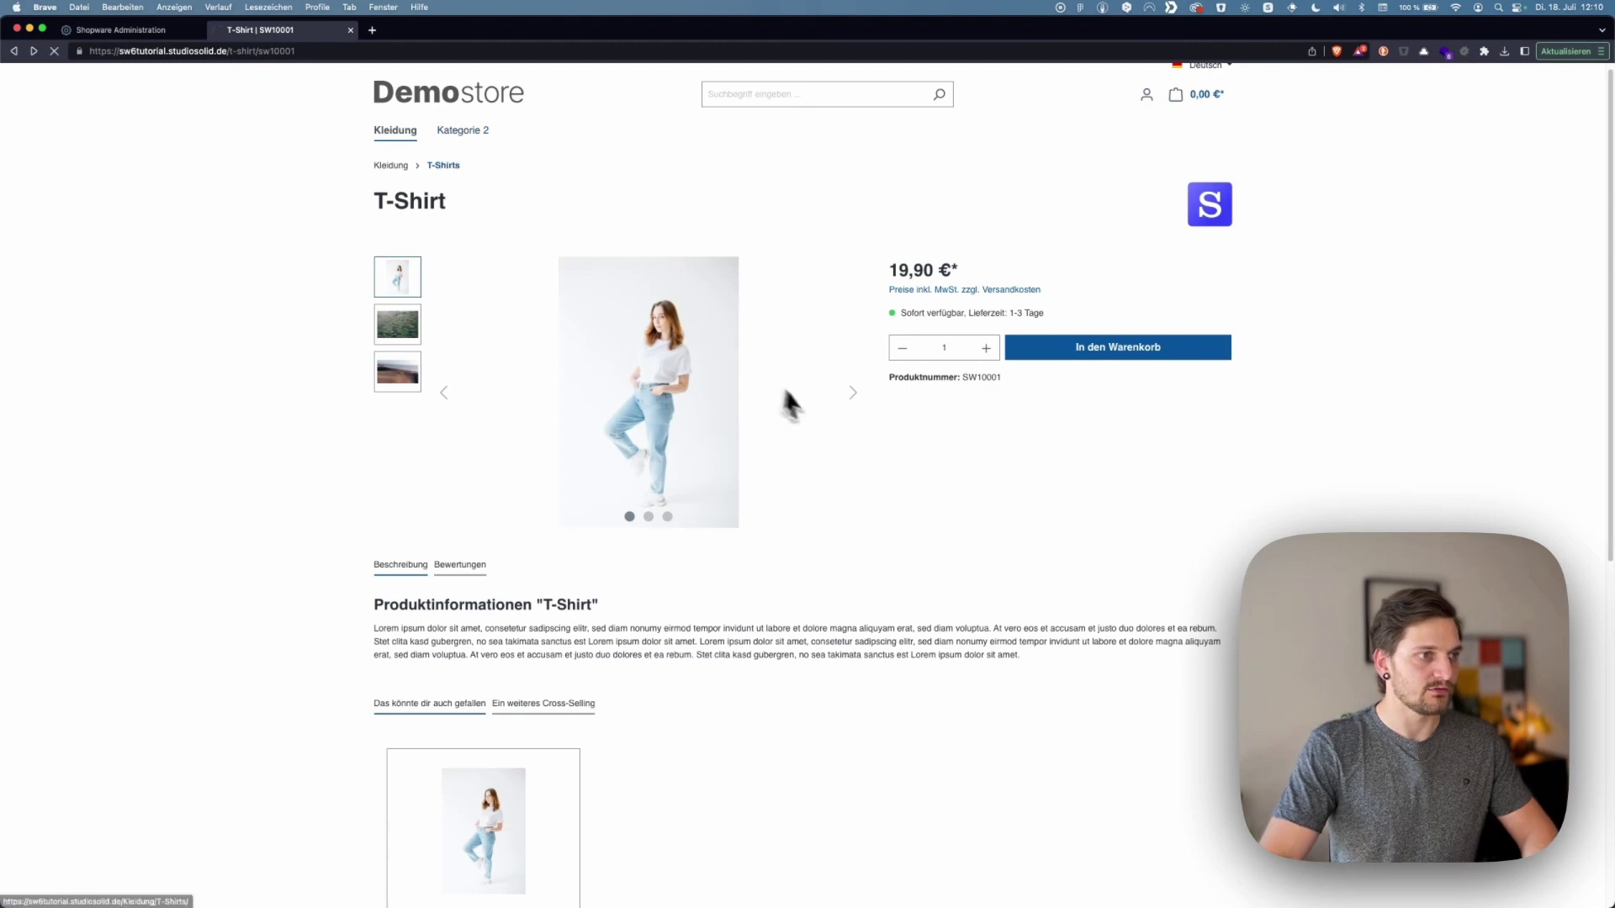
scroll(774, 555, "down", 4)
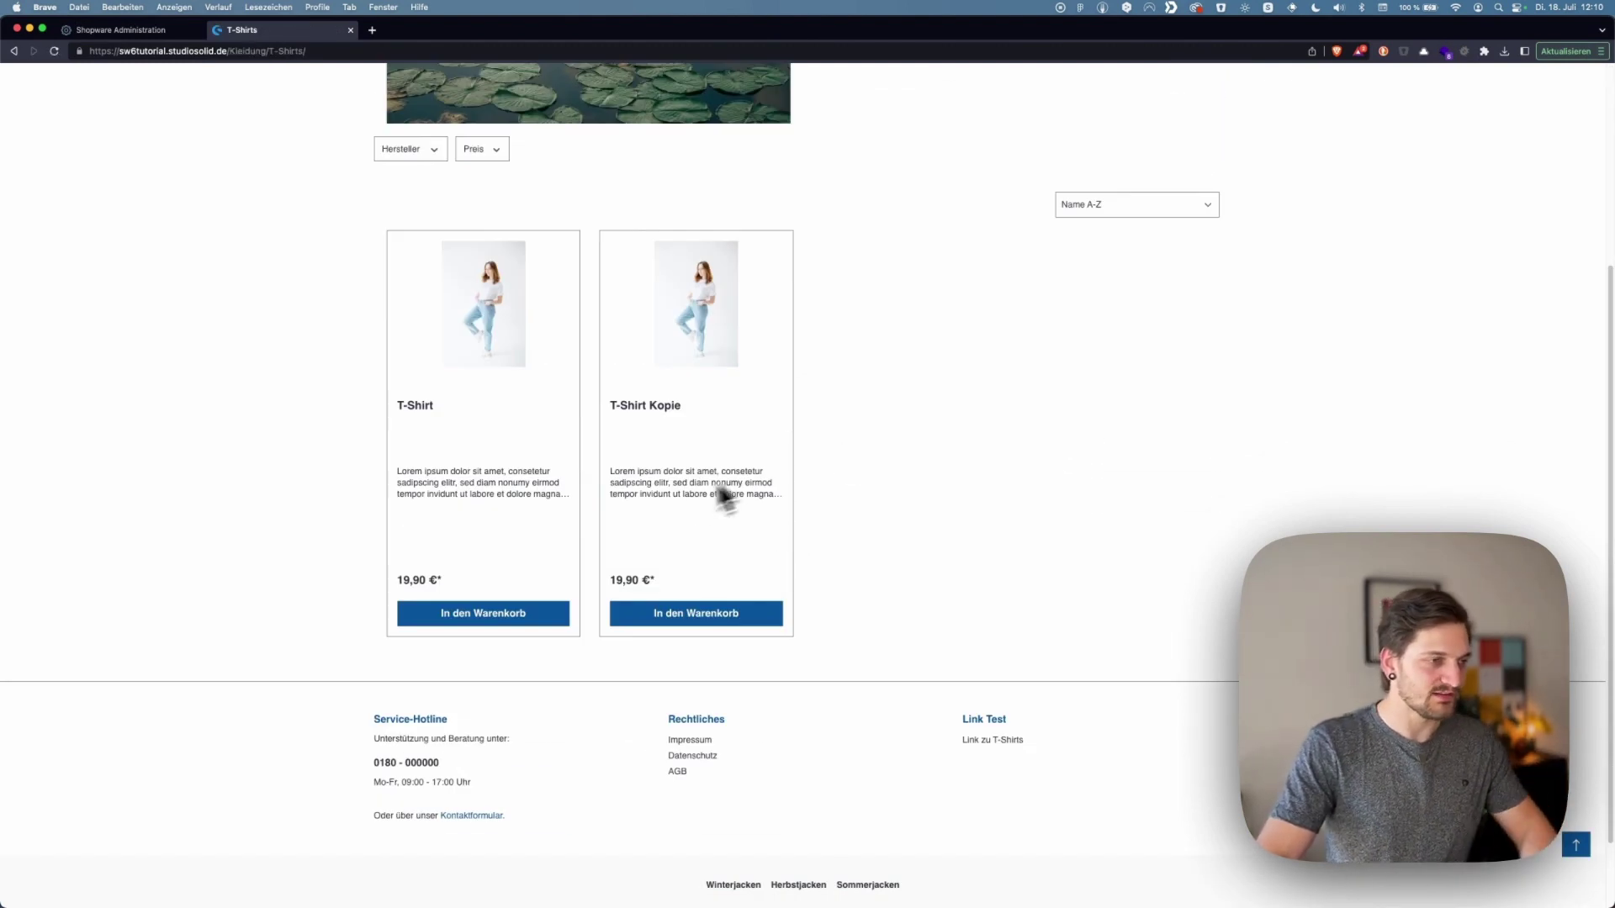
scroll(606, 525, "up", 1)
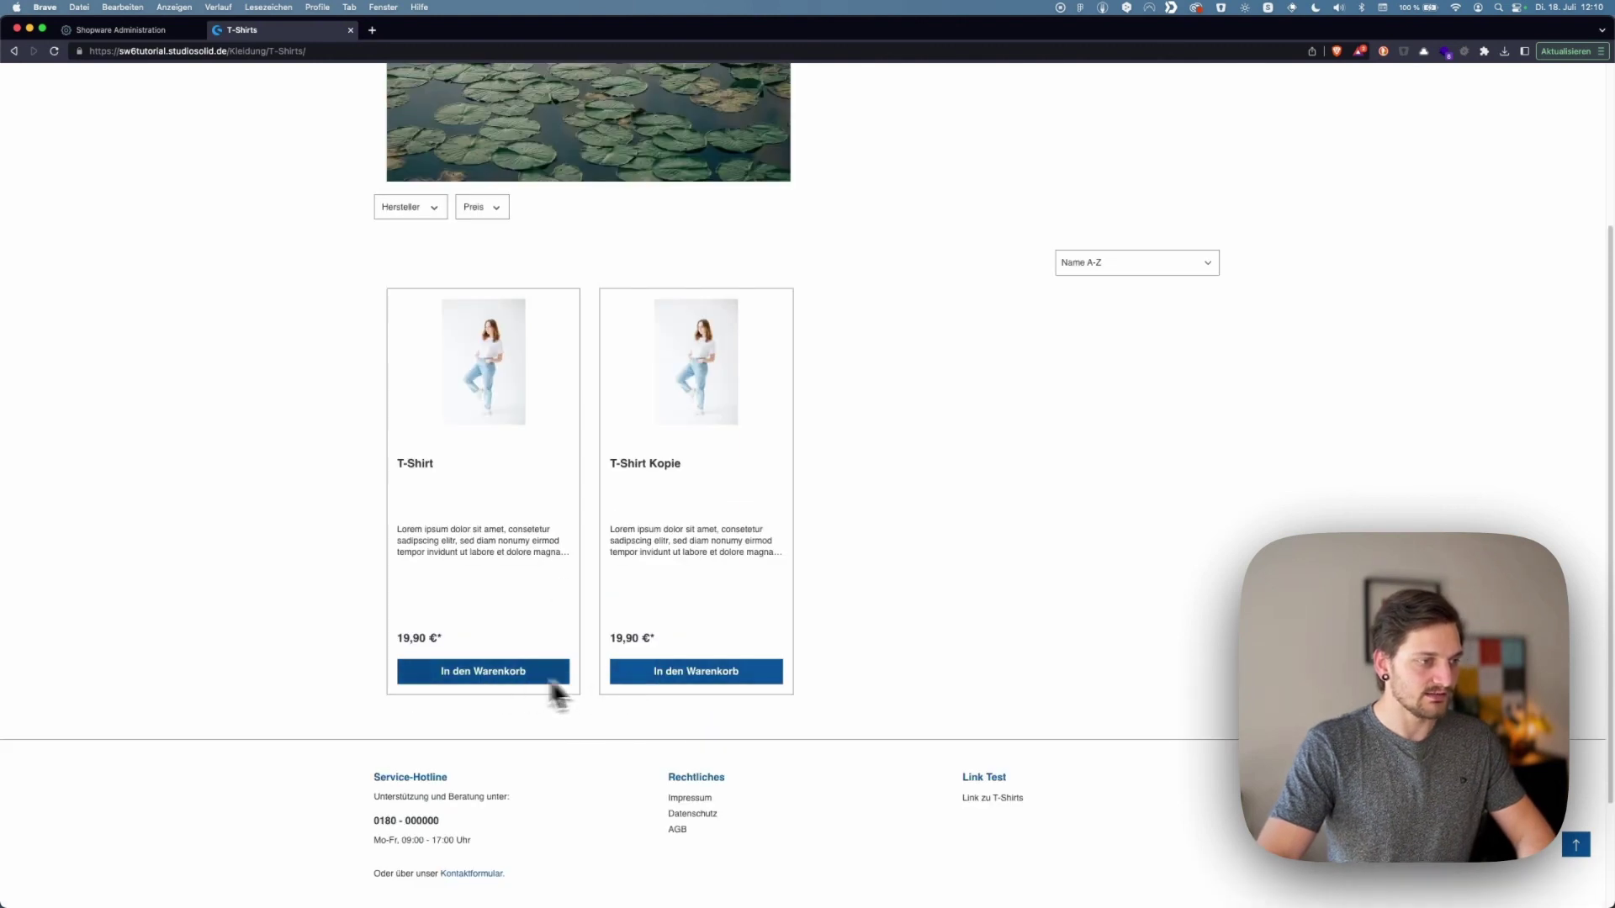
Back in the product settings, switch Kaufen-Buttons in Produktlistings anzeigen off and on again, and do the same with Bewertungen anzeigen
left_click(110, 31)
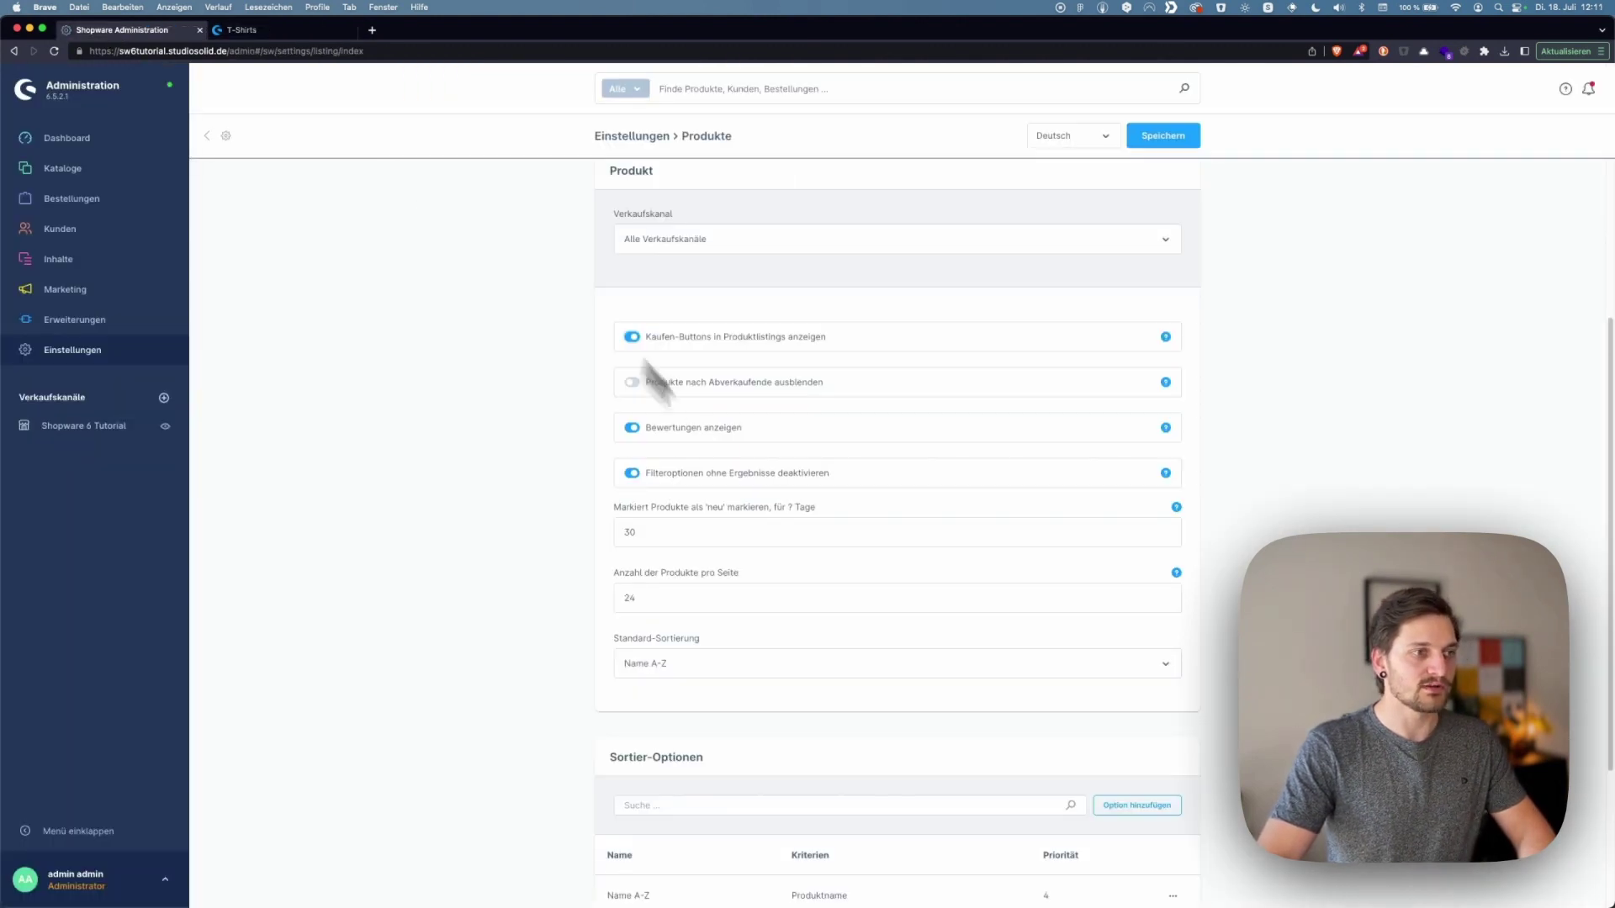
left_click(738, 338)
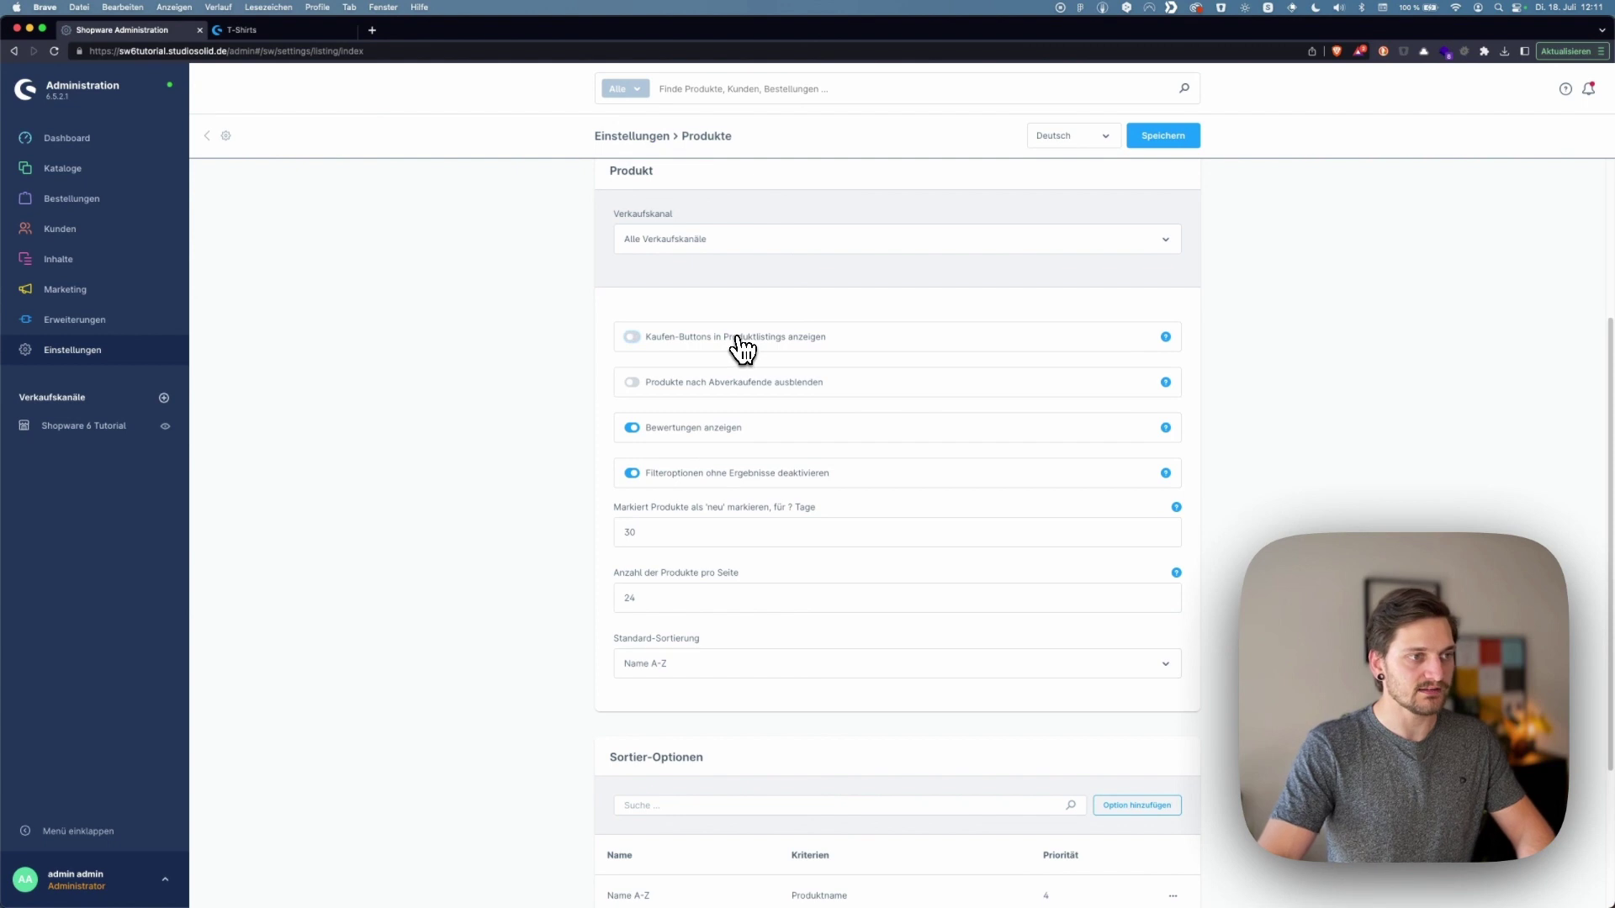
left_click(740, 345)
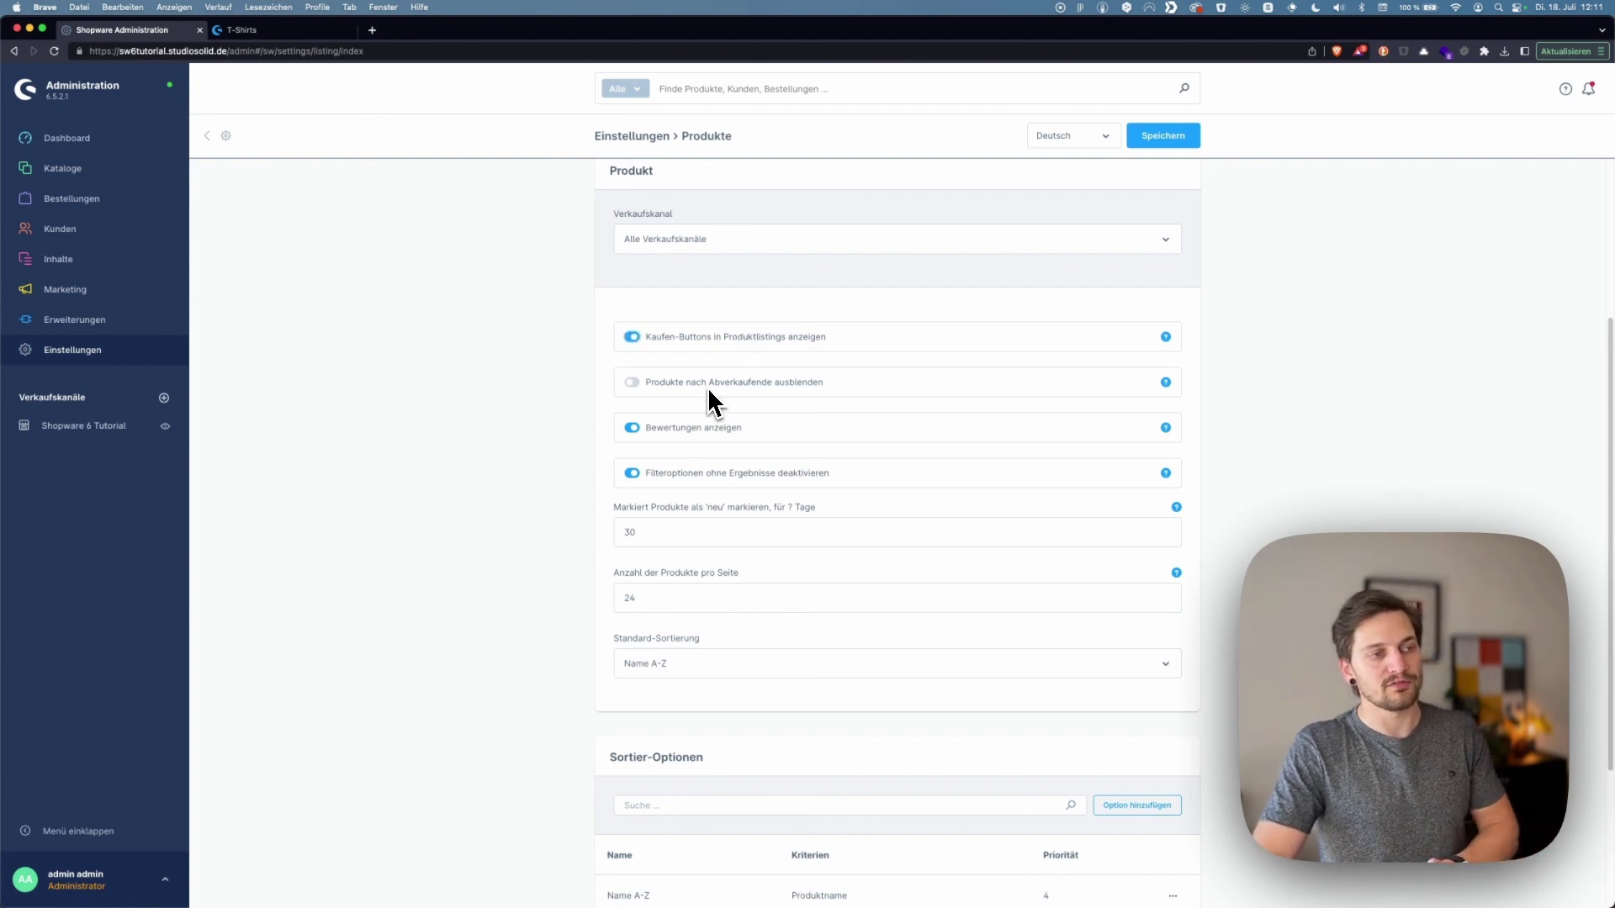
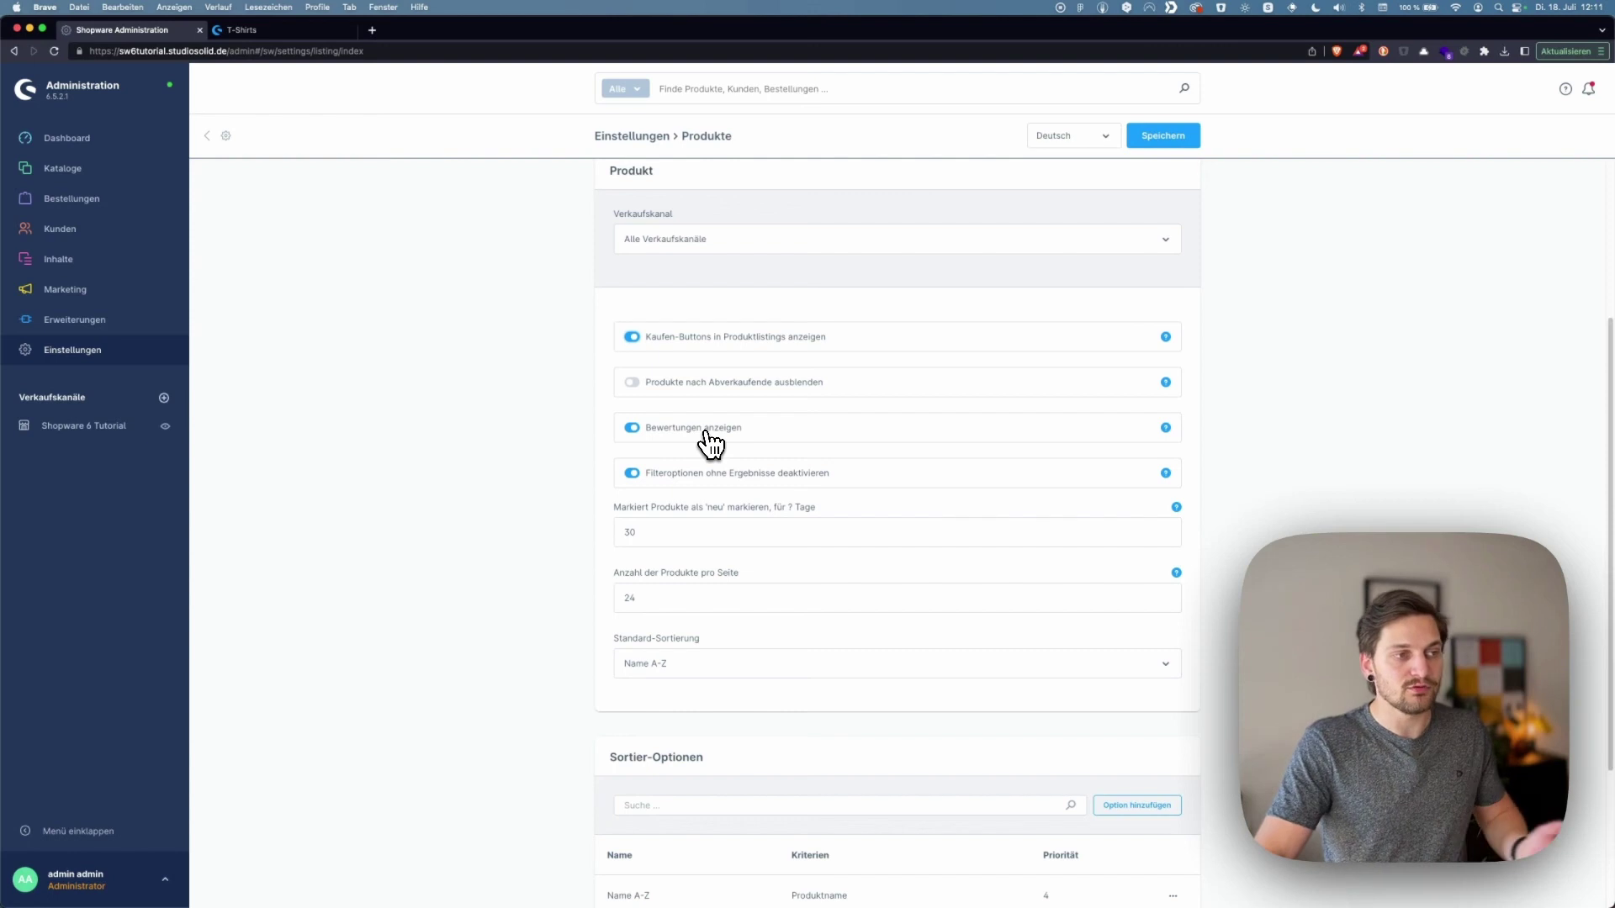
scroll(711, 443, "down", 1)
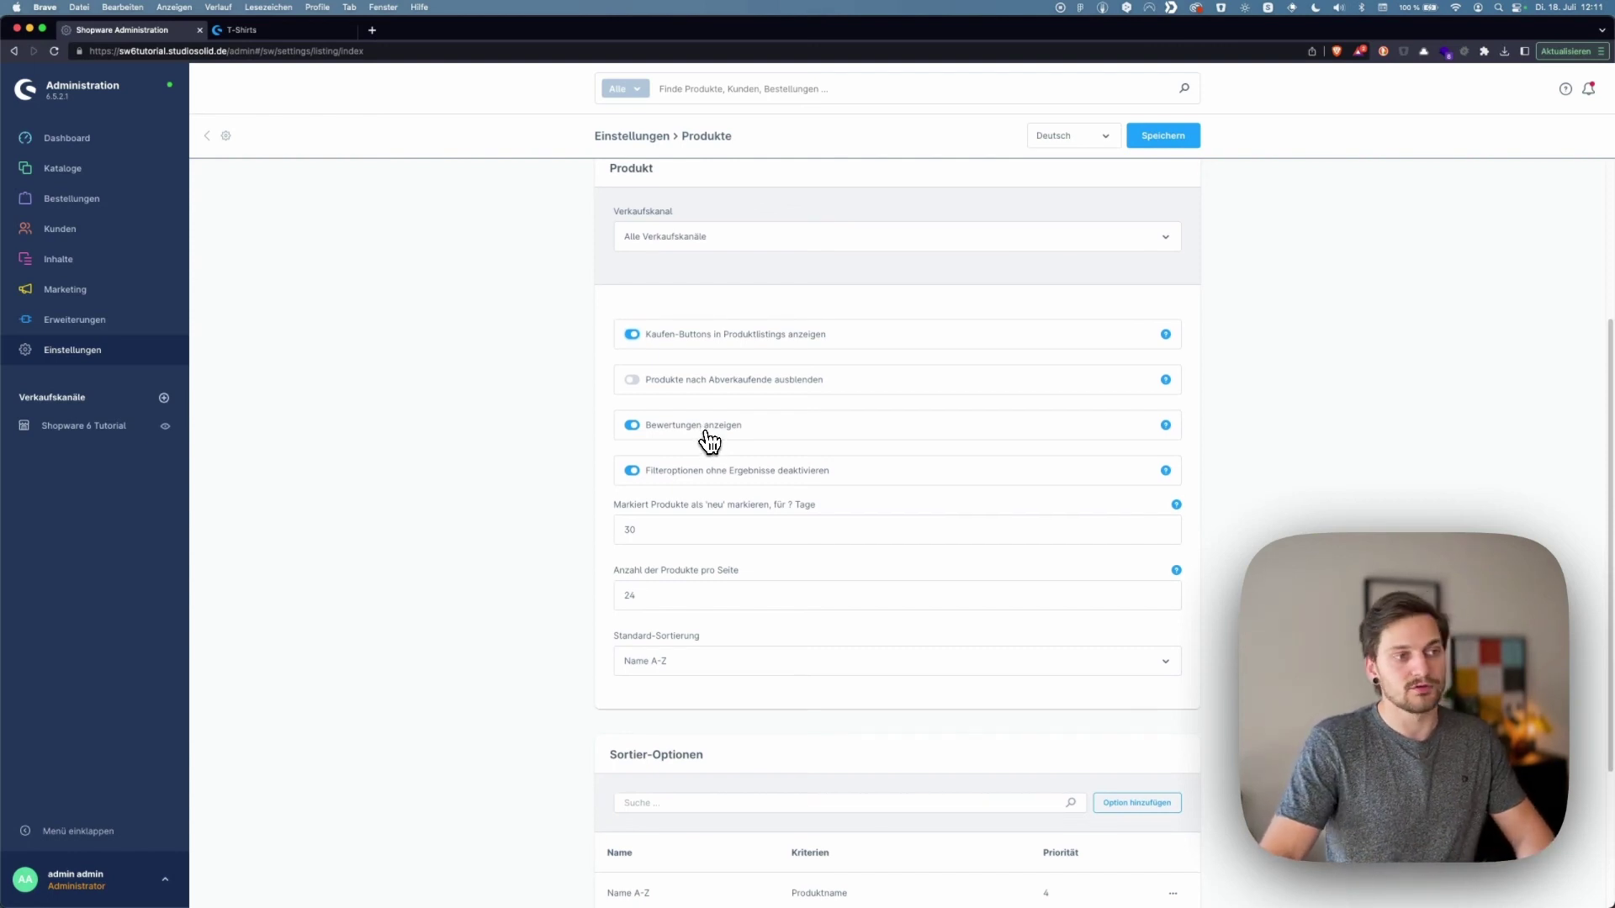
left_click(707, 431)
left_click(706, 432)
scroll(723, 404, "down", 3)
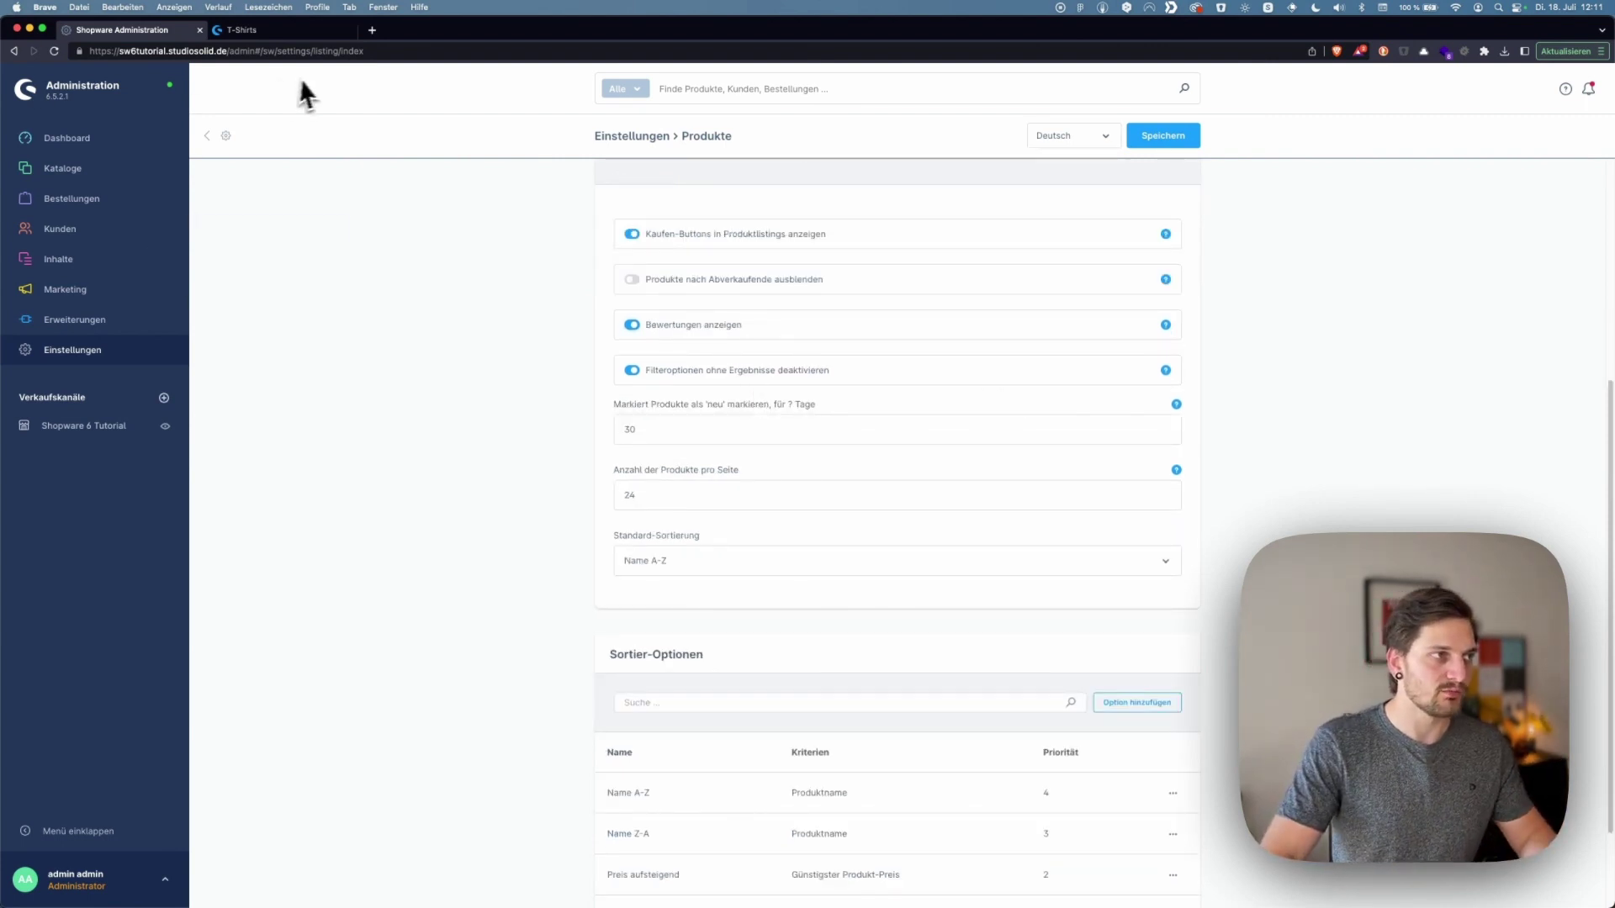
Examine the Hersteller and Preis filters and the sorting choices in the storefront's T-Shirts listing
left_click(322, 32)
scroll(562, 328, "up", 3)
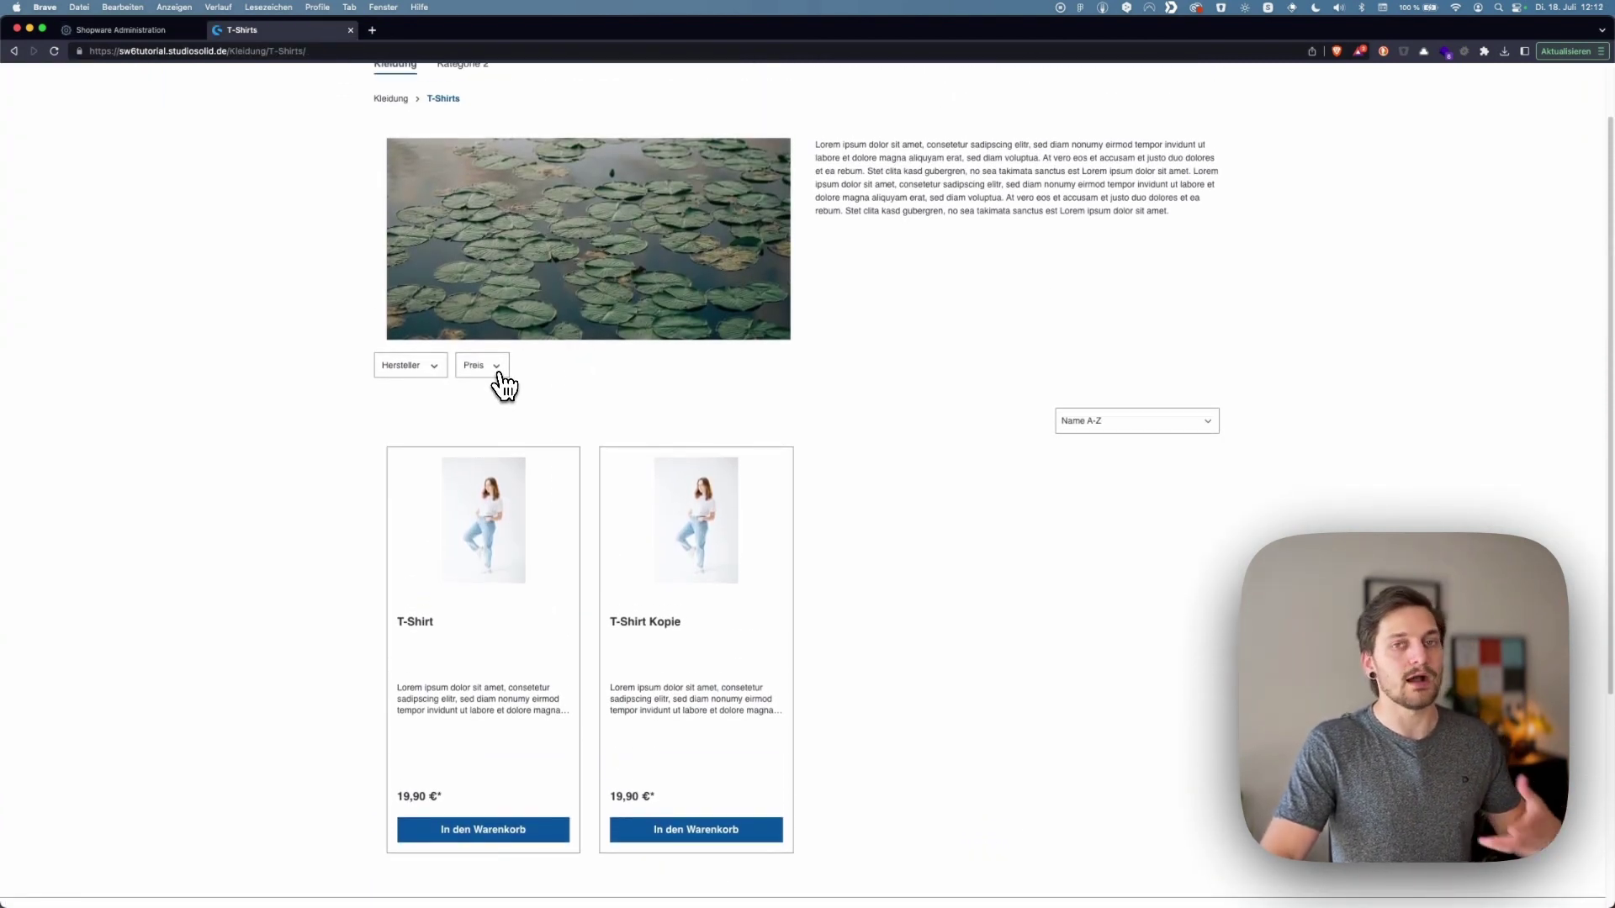
left_click(431, 369)
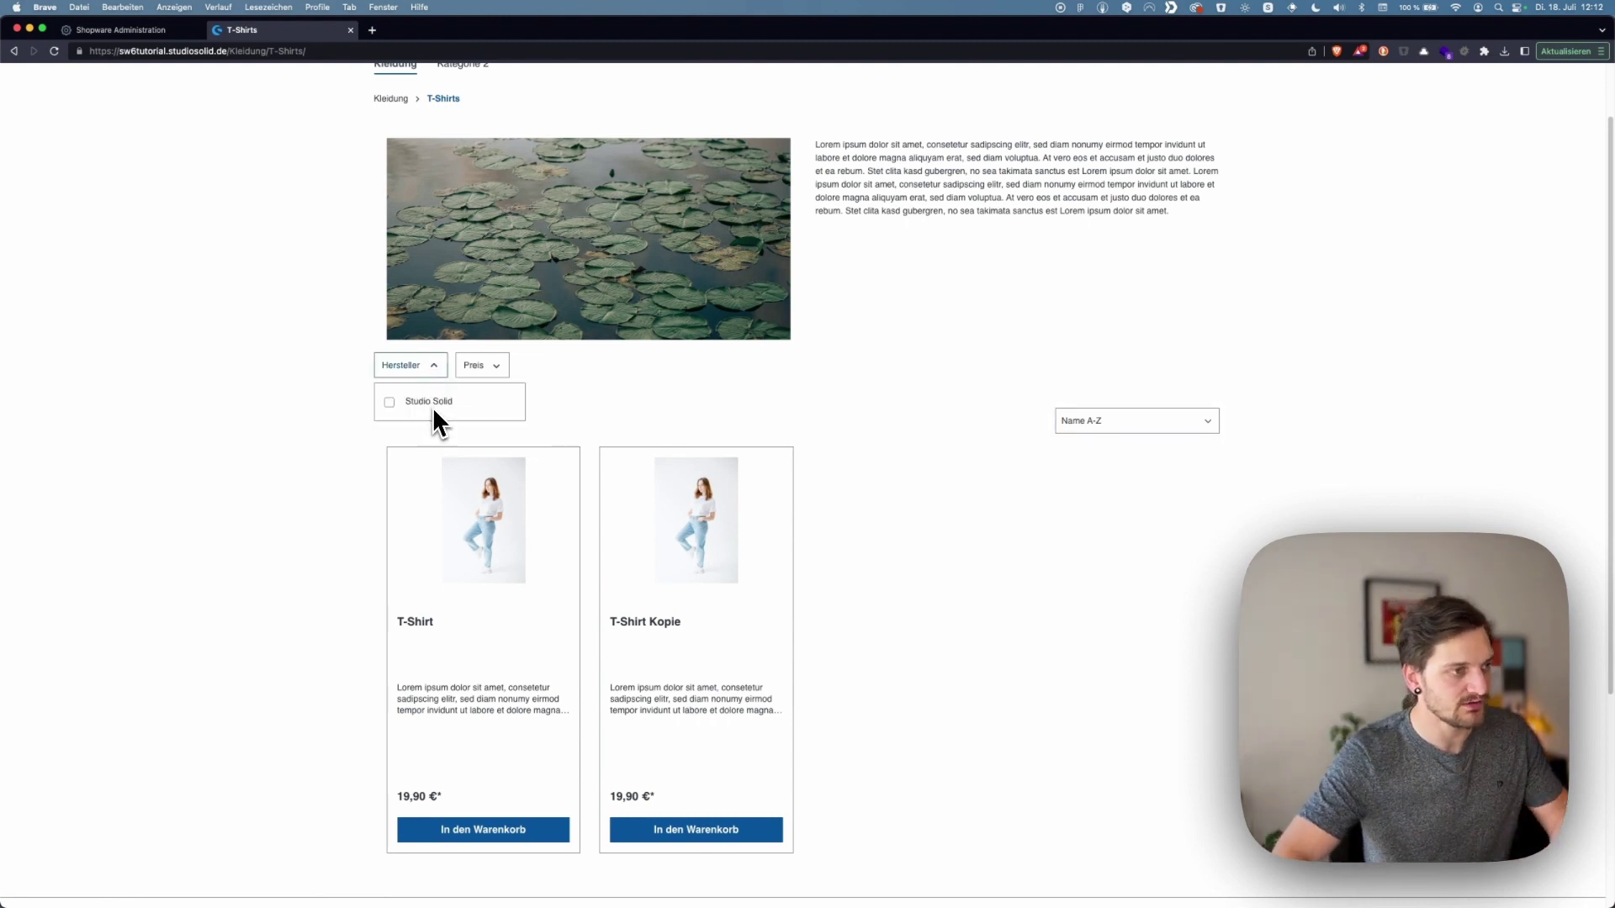
left_click(493, 378)
left_click(750, 460)
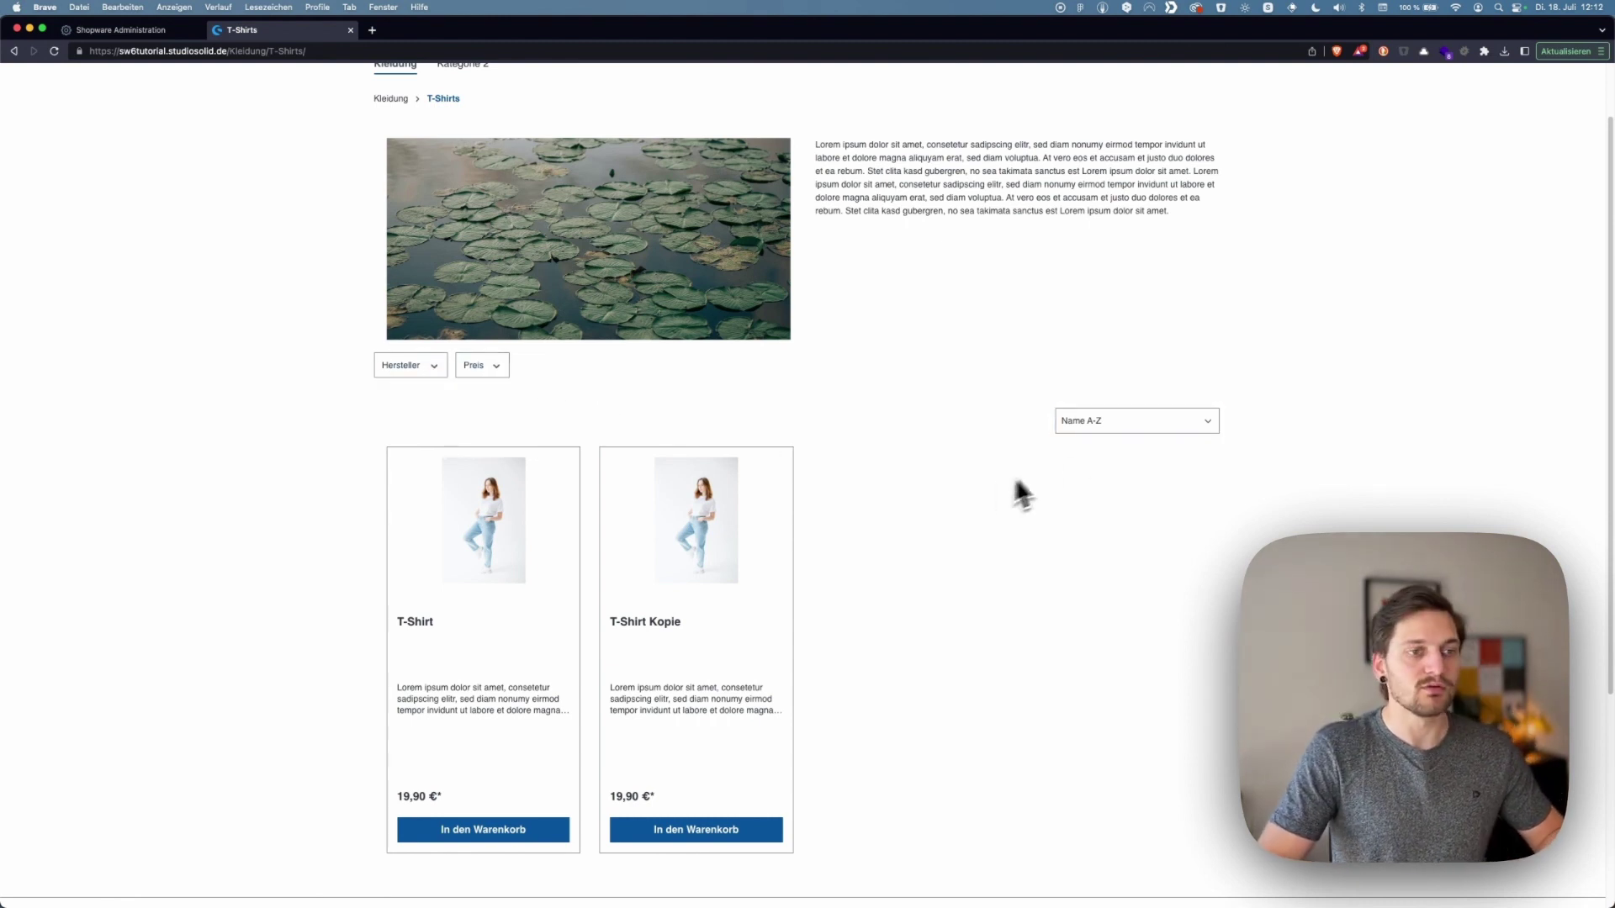
left_click(1110, 421)
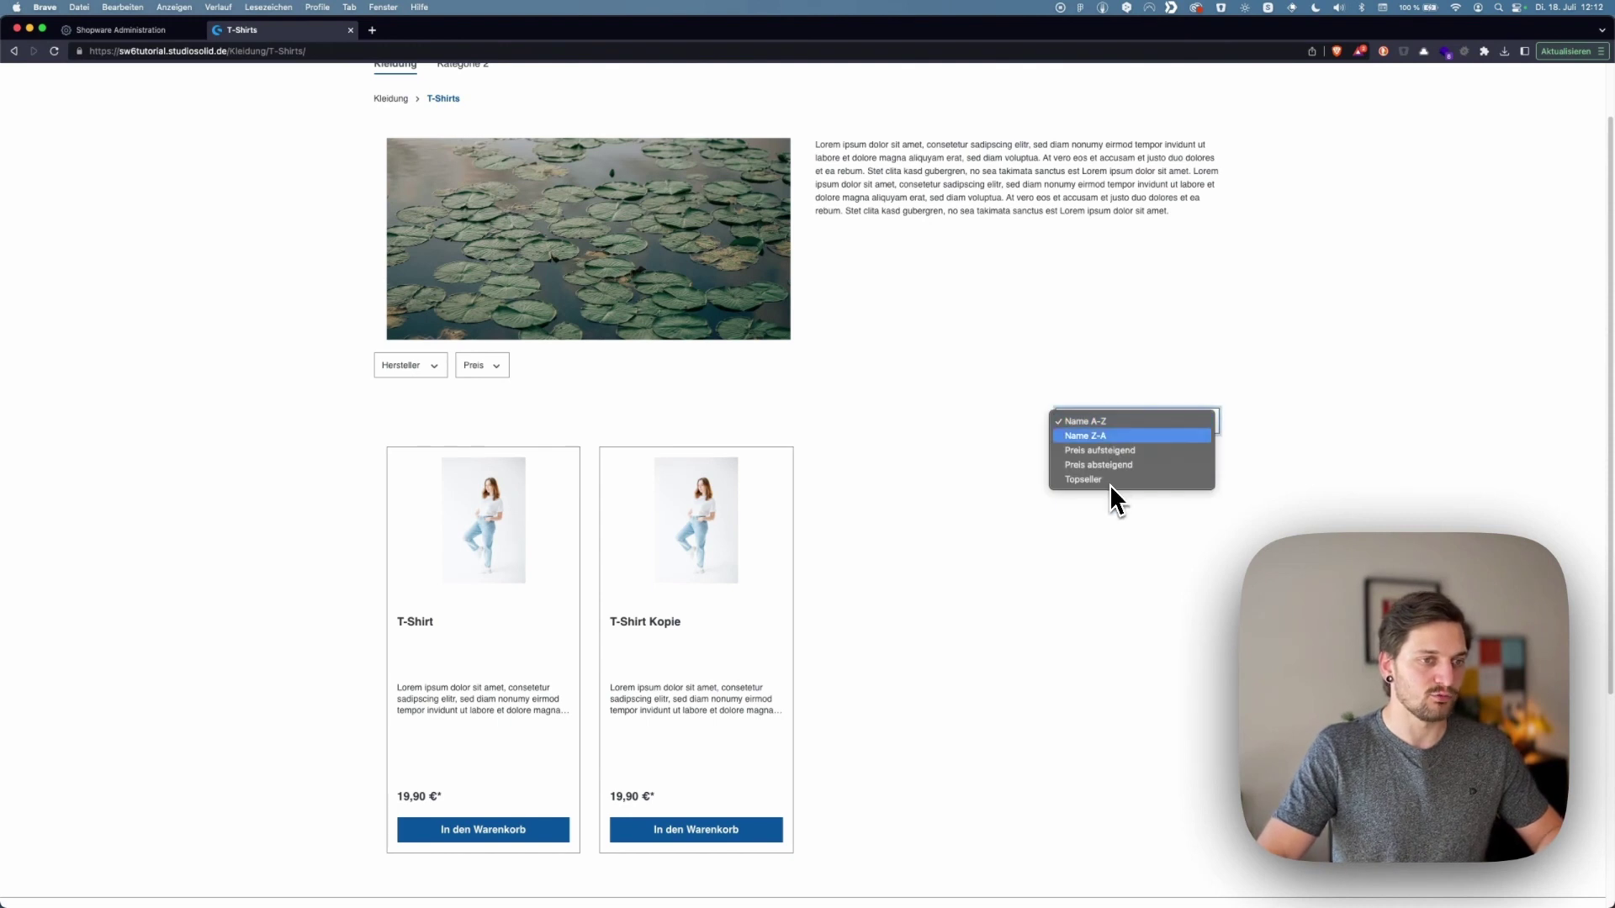
left_click(432, 371)
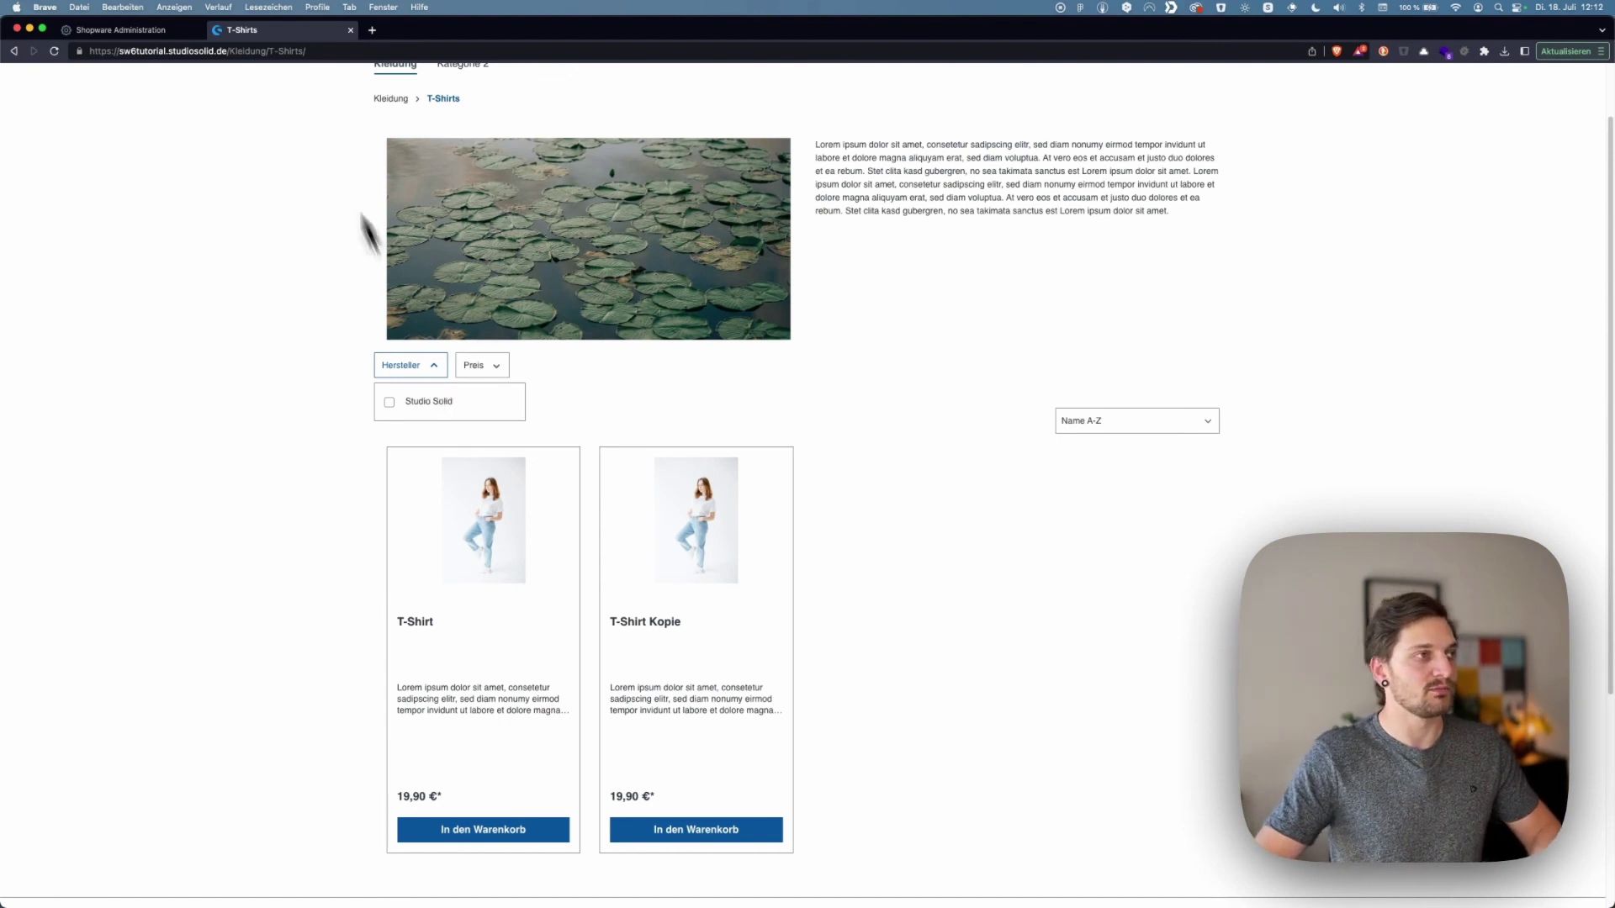
In the administration's product settings, set Anzahl der Produkte pro Seite to 1 and save
left_click(165, 30)
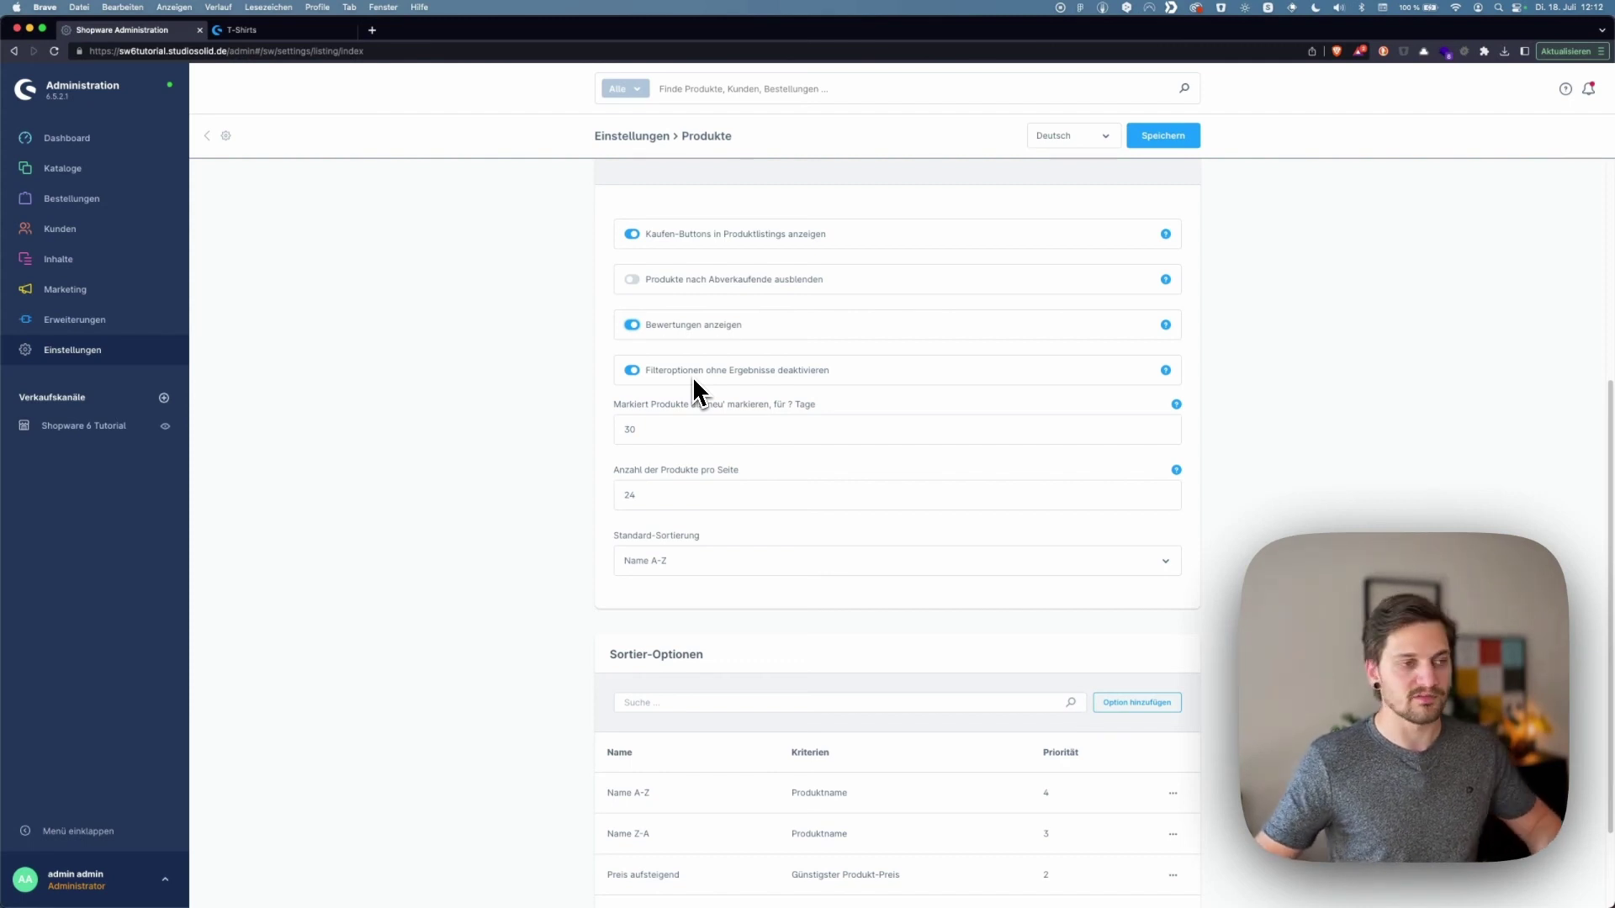
scroll(693, 376, "up", 1)
left_click(652, 459)
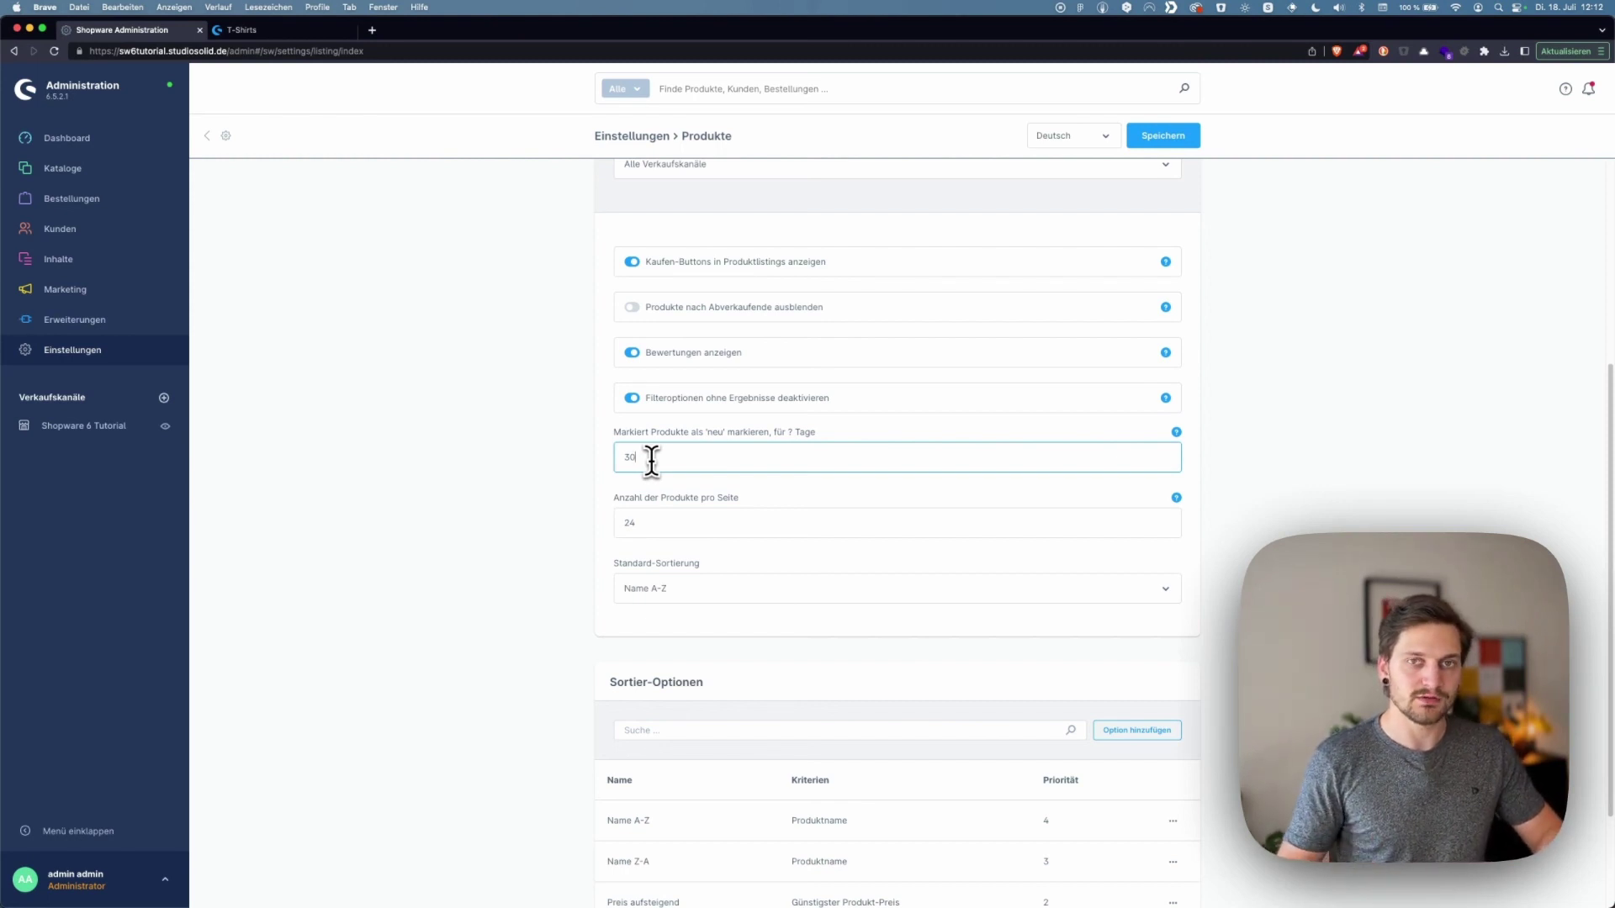
scroll(652, 461, "down", 2)
left_click(660, 457)
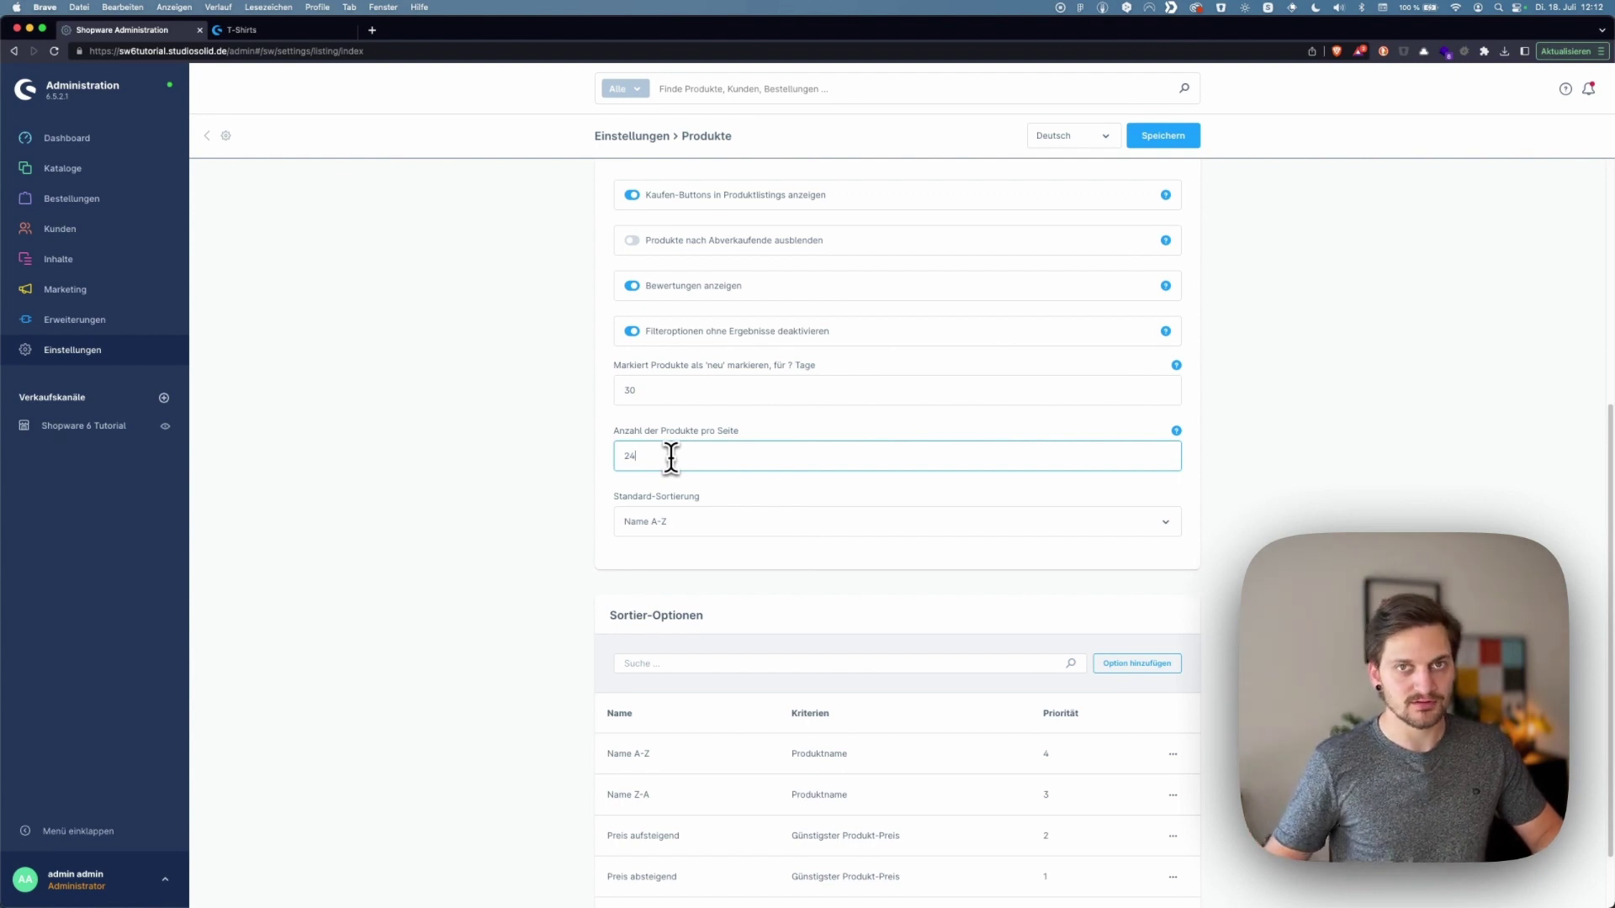
key("BackSpace")
key("BackSpace")
type("1")
left_click(1161, 138)
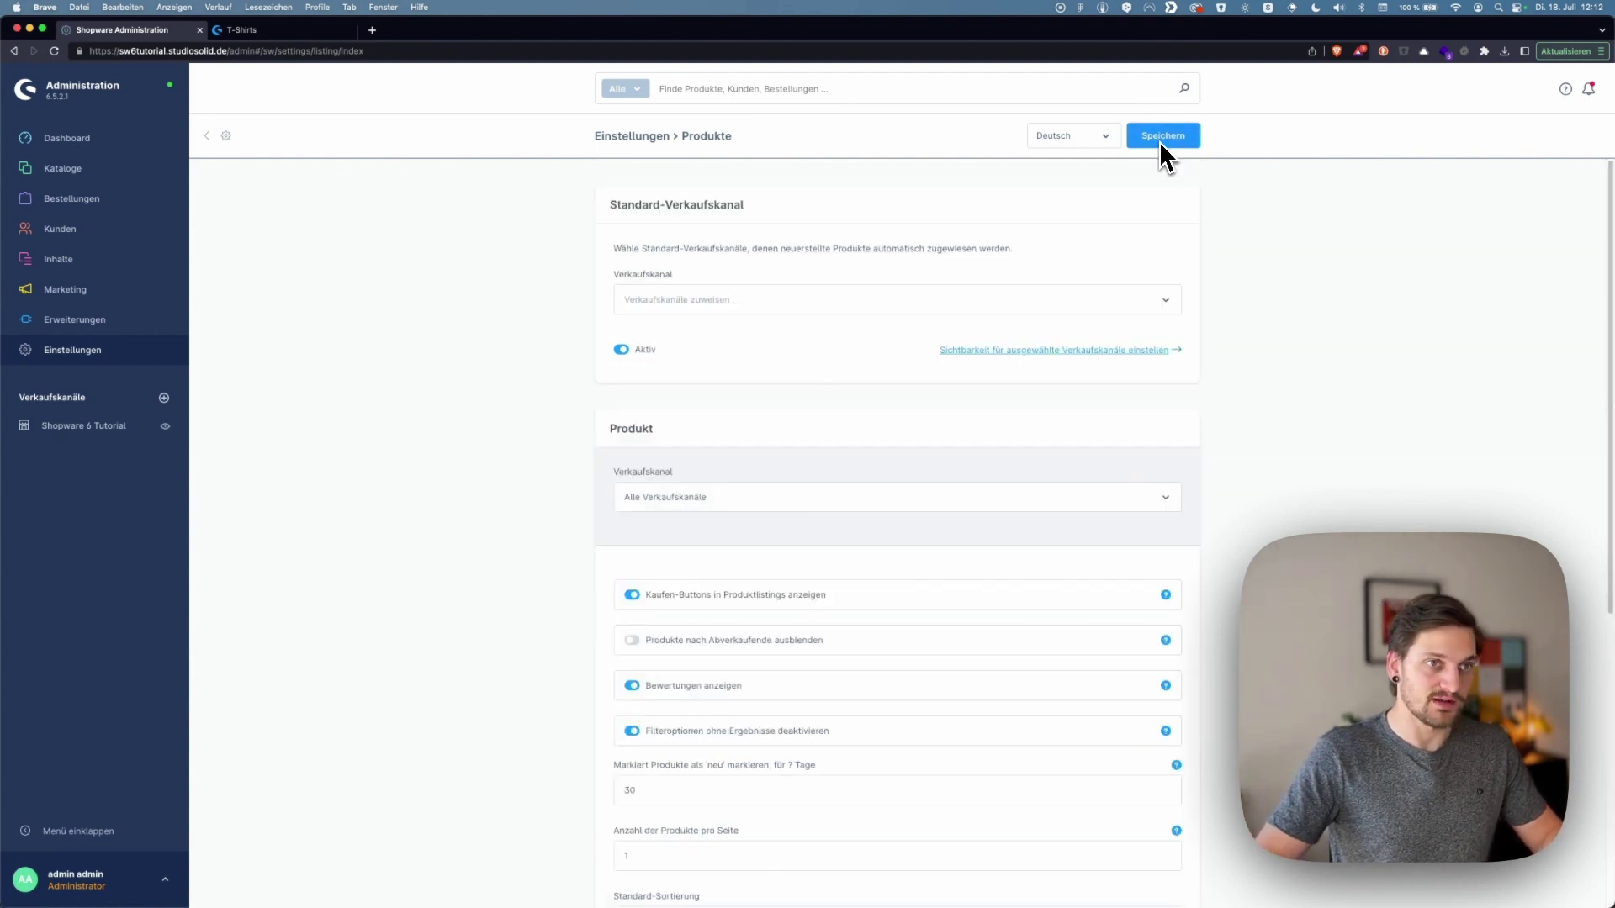
Reload the storefront's T-Shirts listing and switch back and forth between pages 1 and 2
left_click(269, 31)
key("super+r")
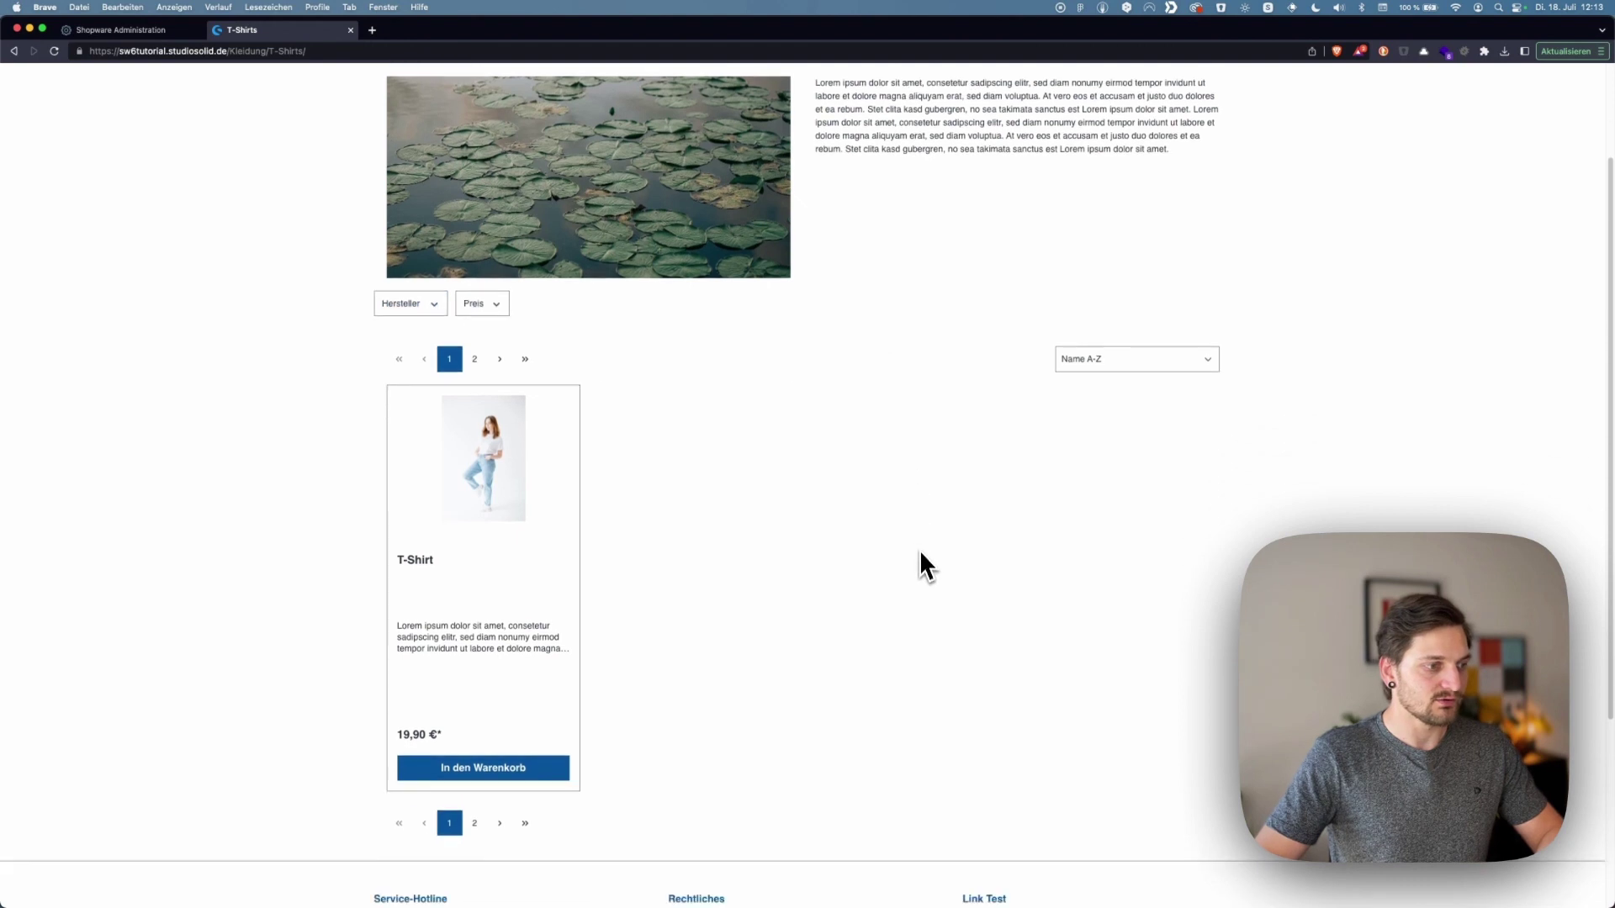
scroll(920, 553, "down", 2)
left_click(473, 688)
left_click(454, 688)
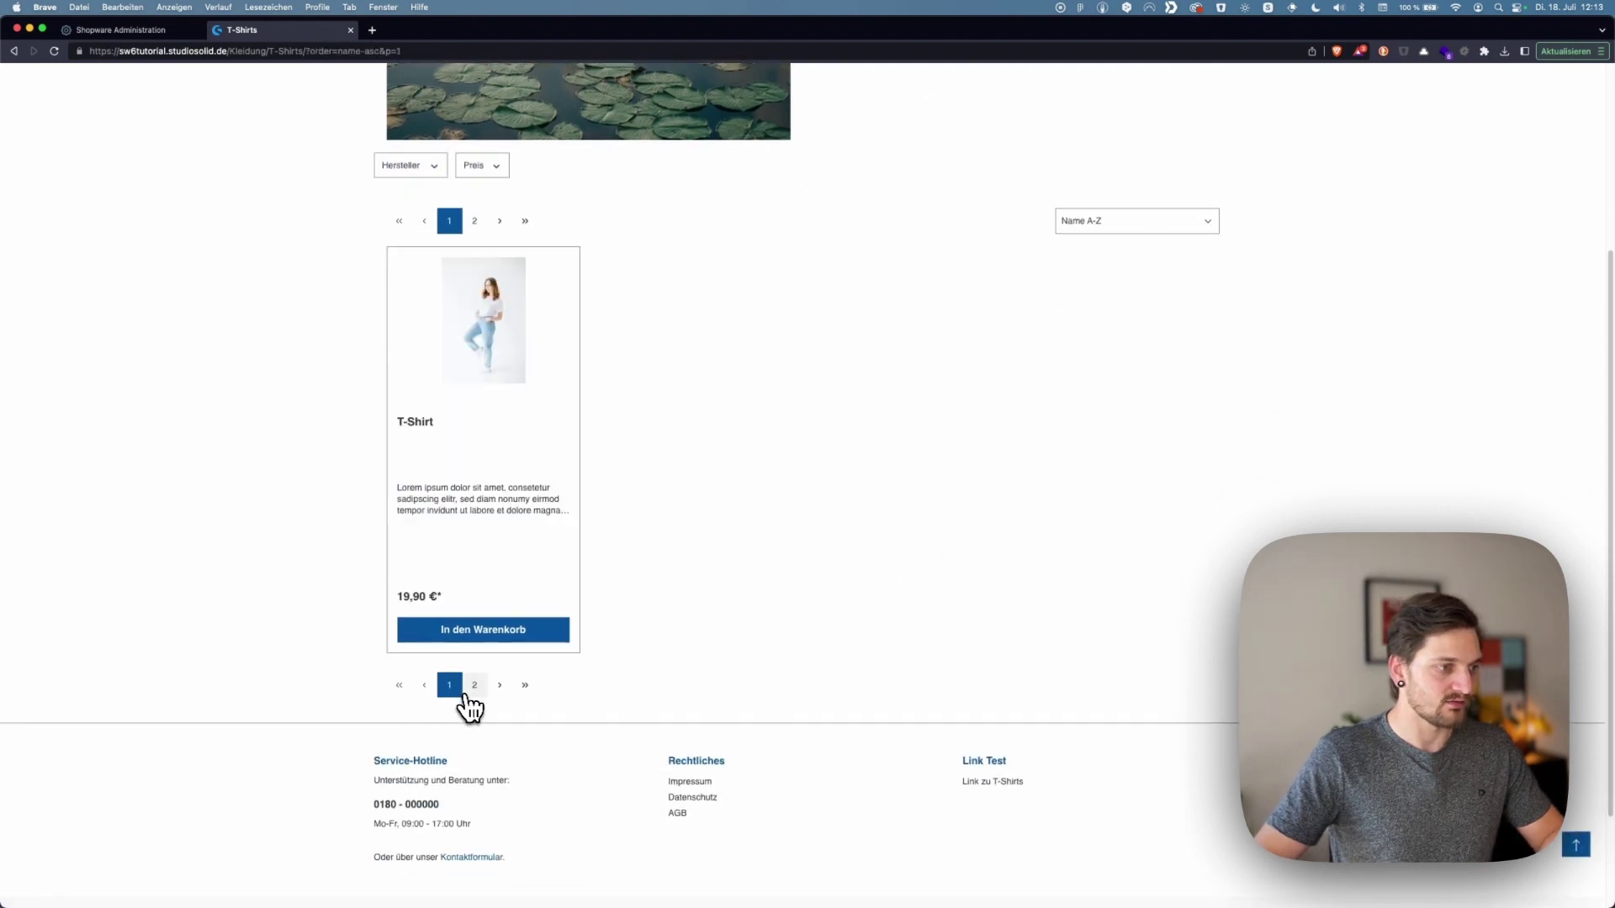
left_click(471, 688)
left_click(454, 688)
Set Anzahl der Produkte pro Seite to 24 in the administration and save the configuration
key("ctrl+shift+Tab")
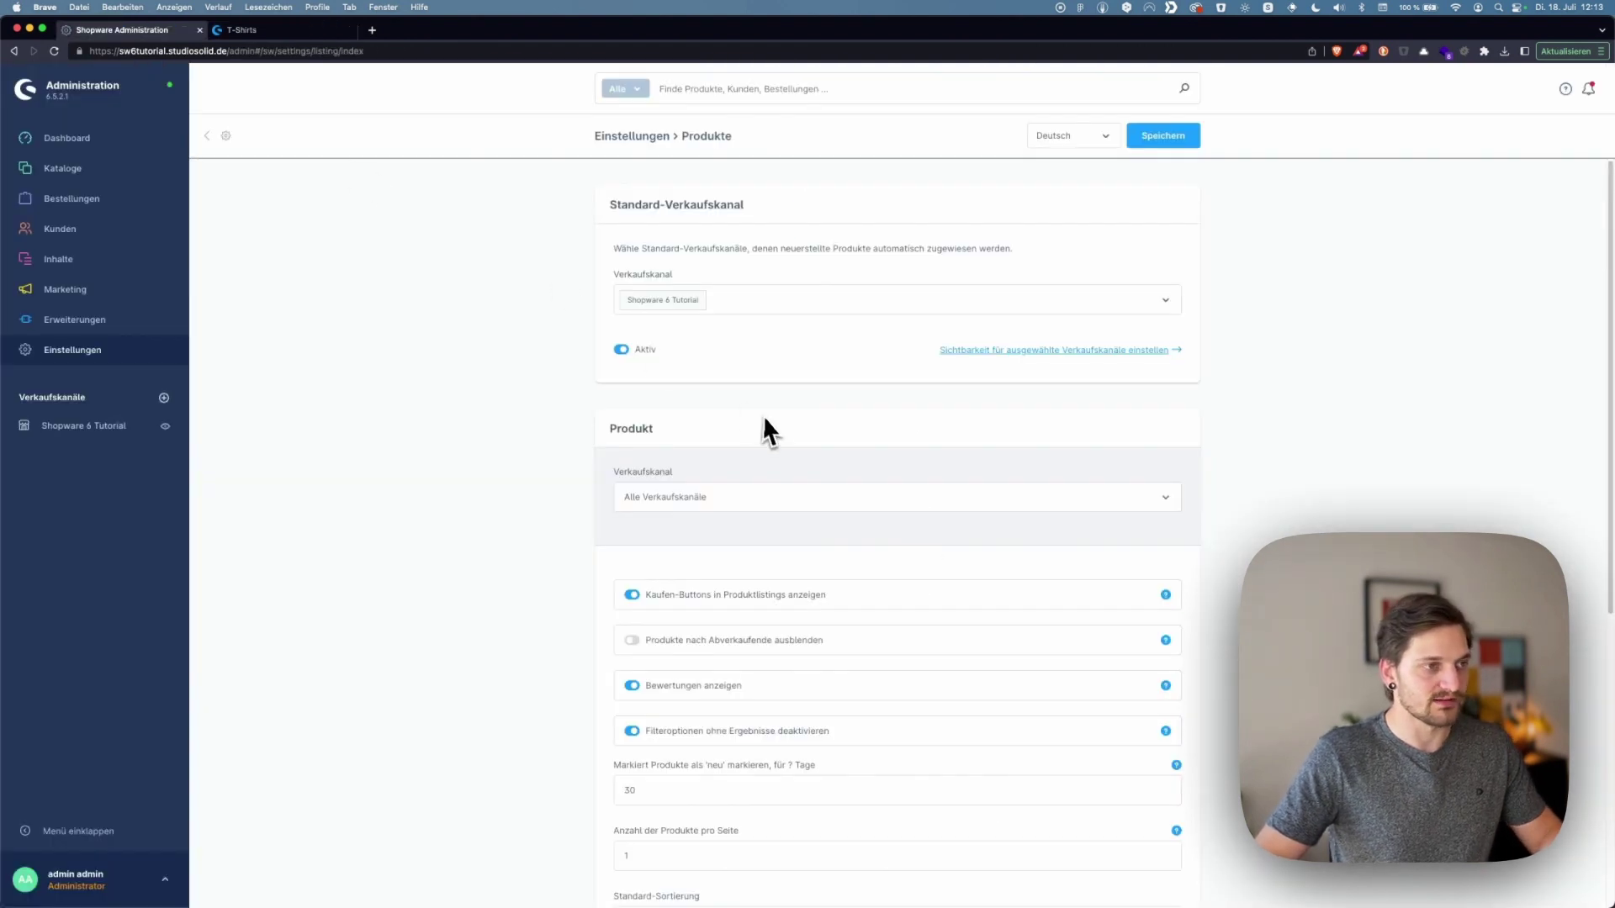
scroll(740, 505, "down", 5)
double_click(630, 460)
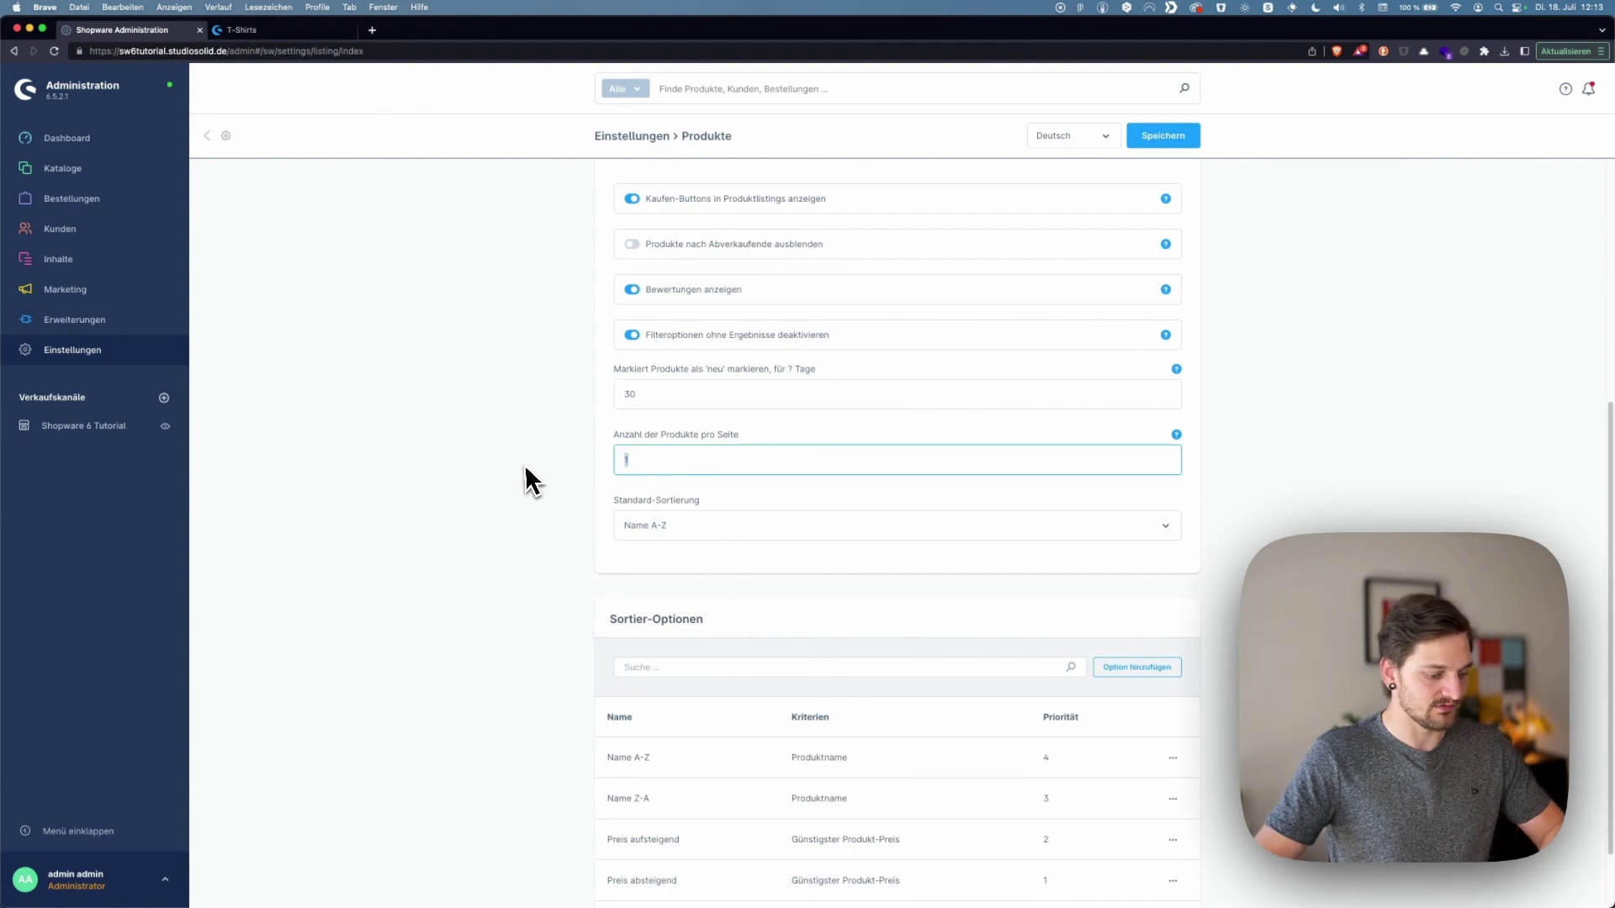
type("24")
key("super+s")
Compare the Standard-Sortierung choices in the product settings with the sorting choices of the storefront listing
scroll(1044, 467, "down", 1)
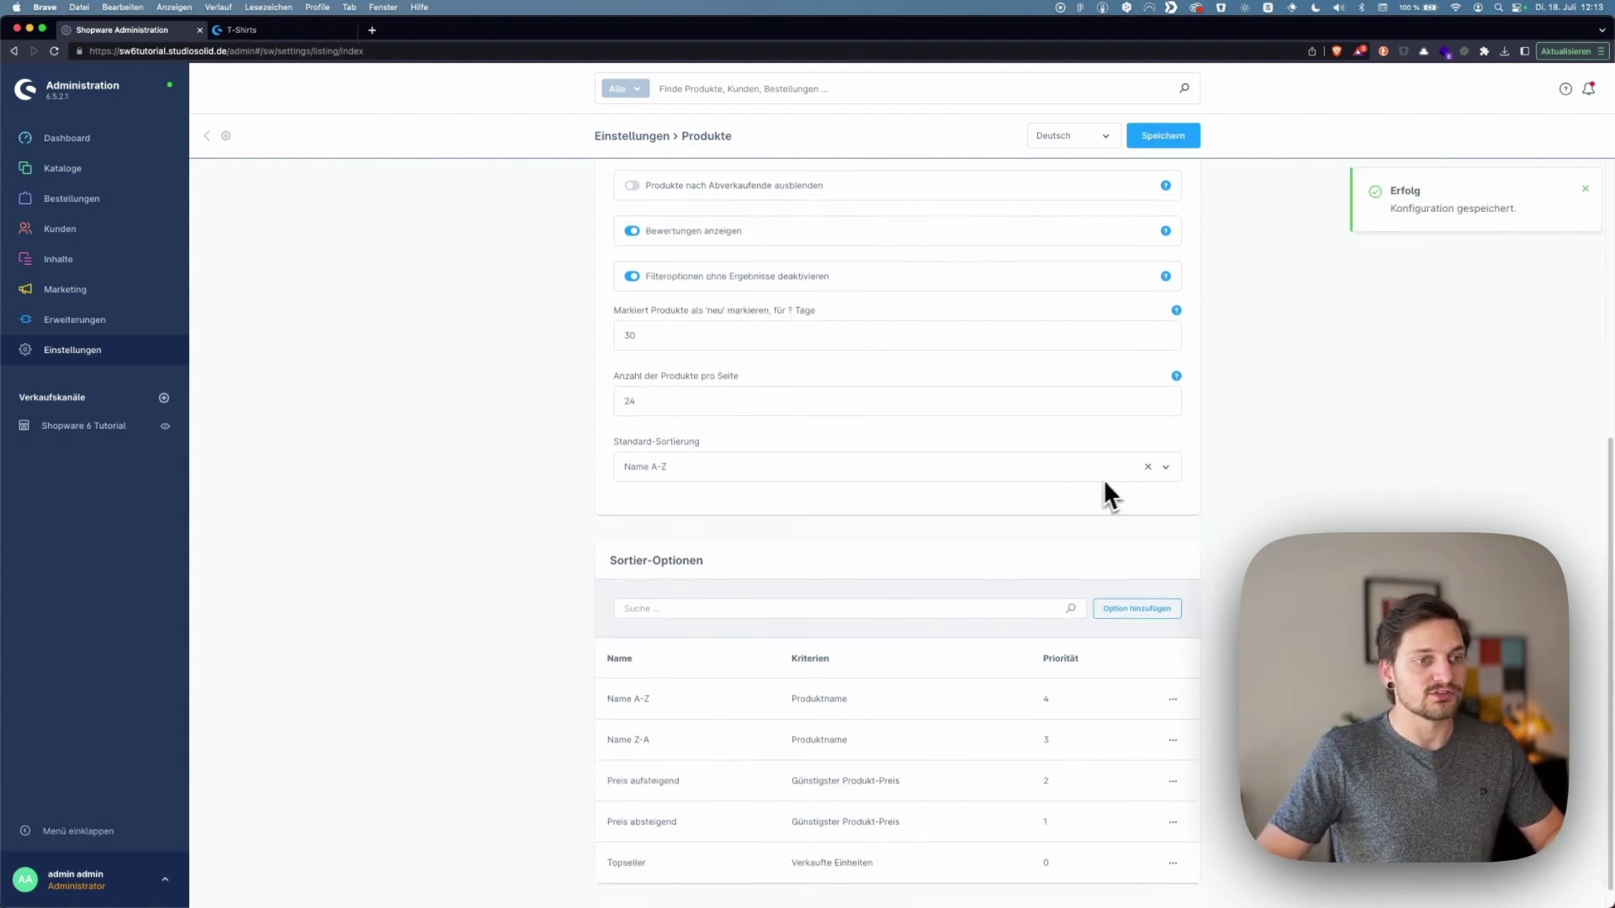
left_click(1164, 472)
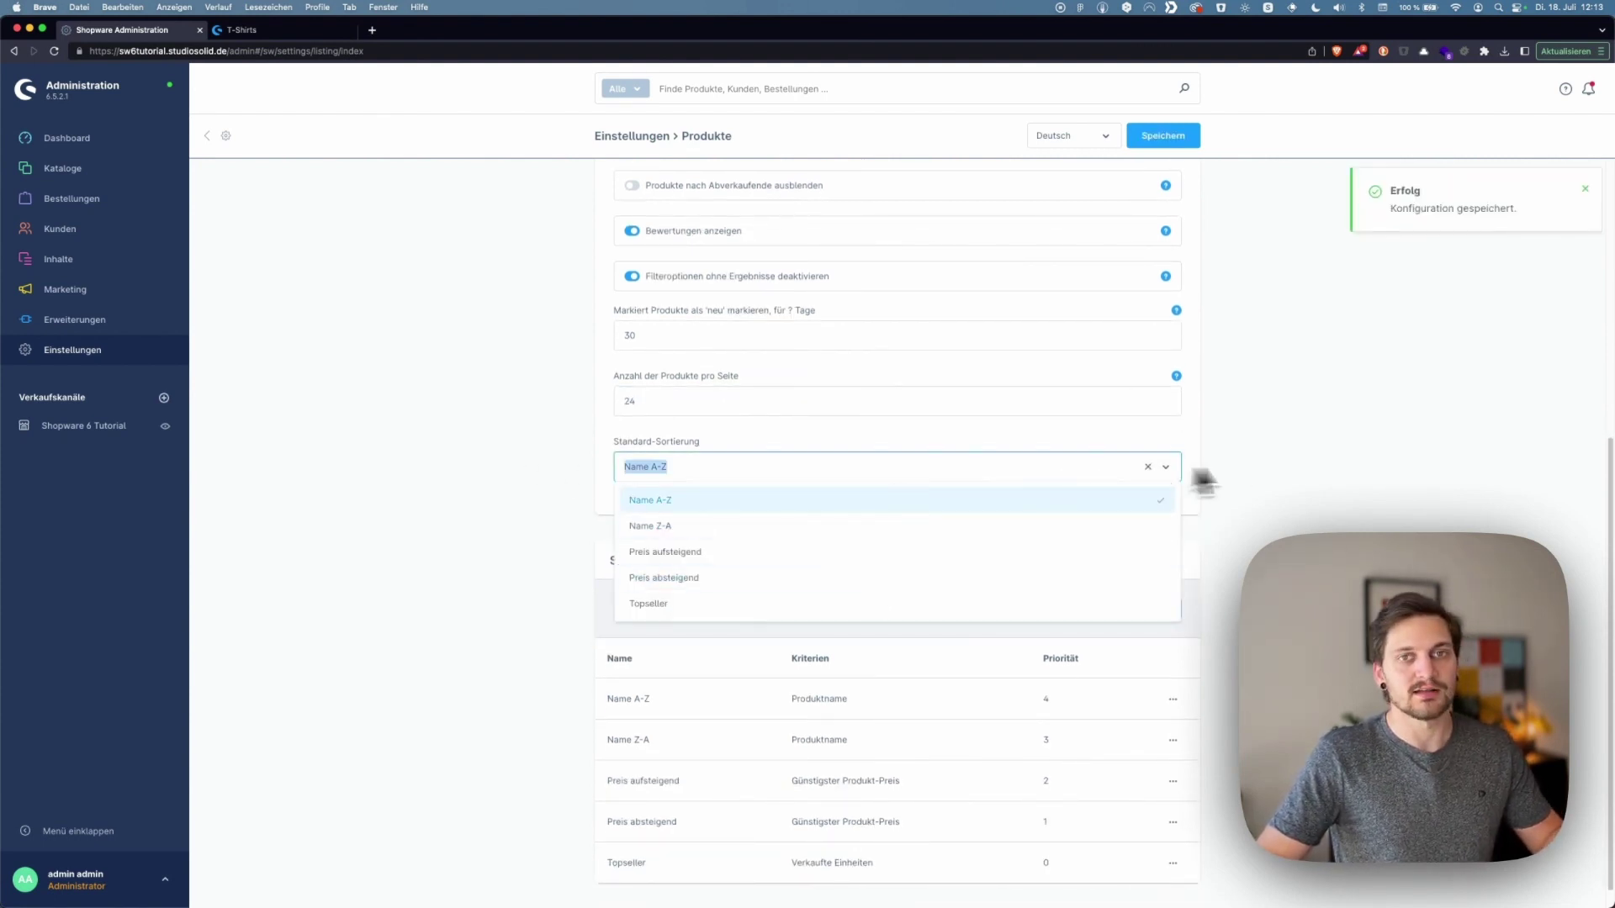
left_click(1322, 462)
scroll(1177, 521, "down", 1)
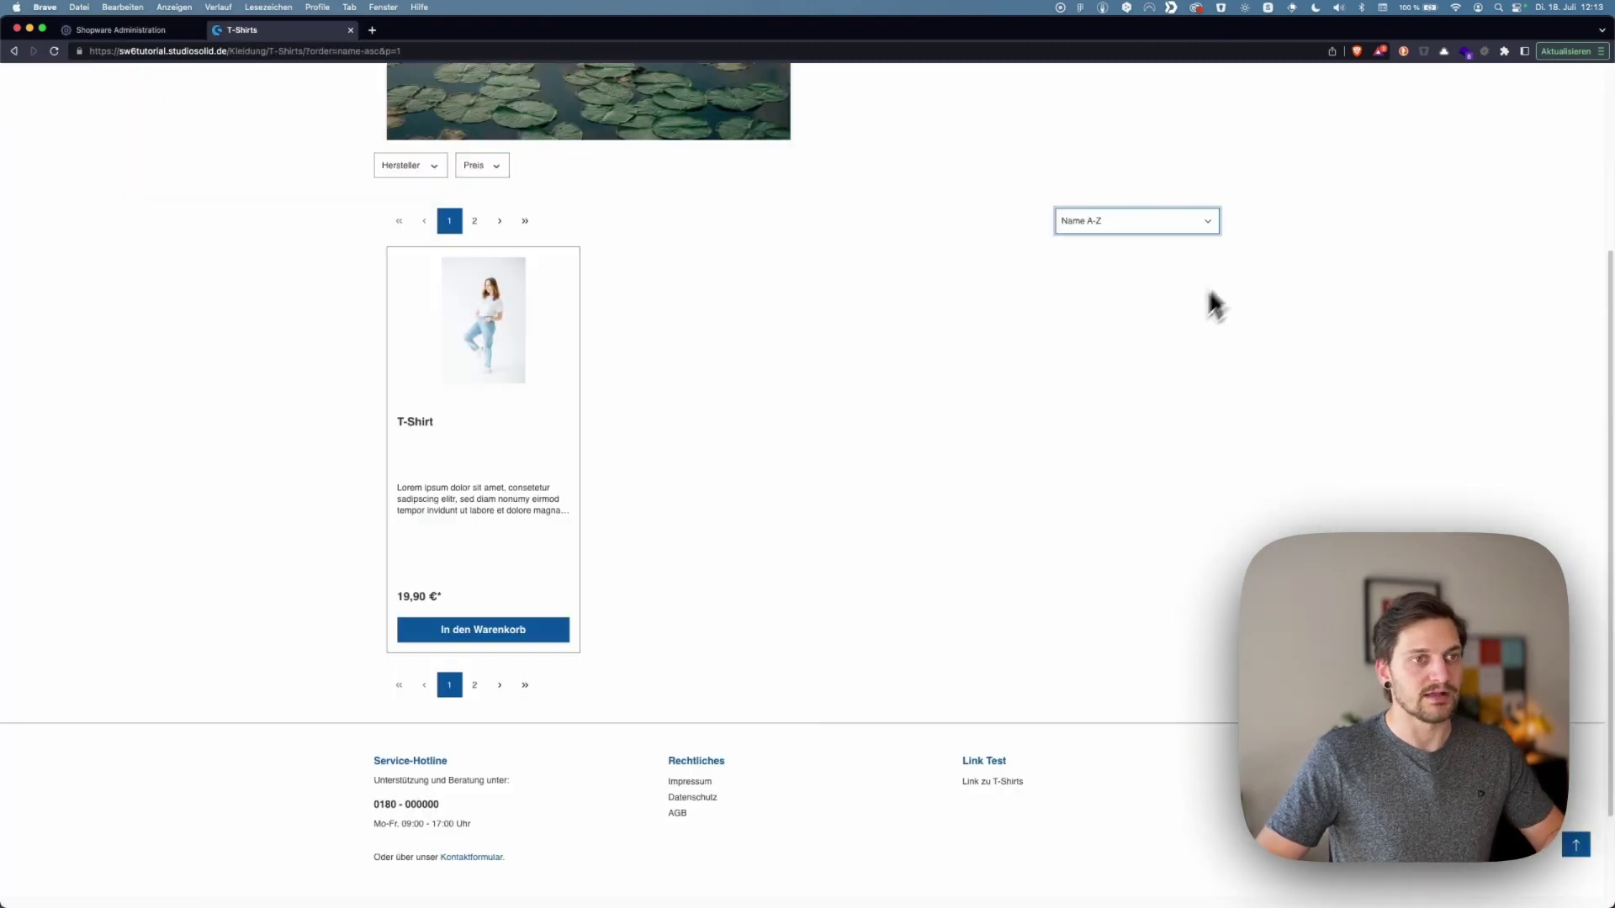
left_click(1174, 225)
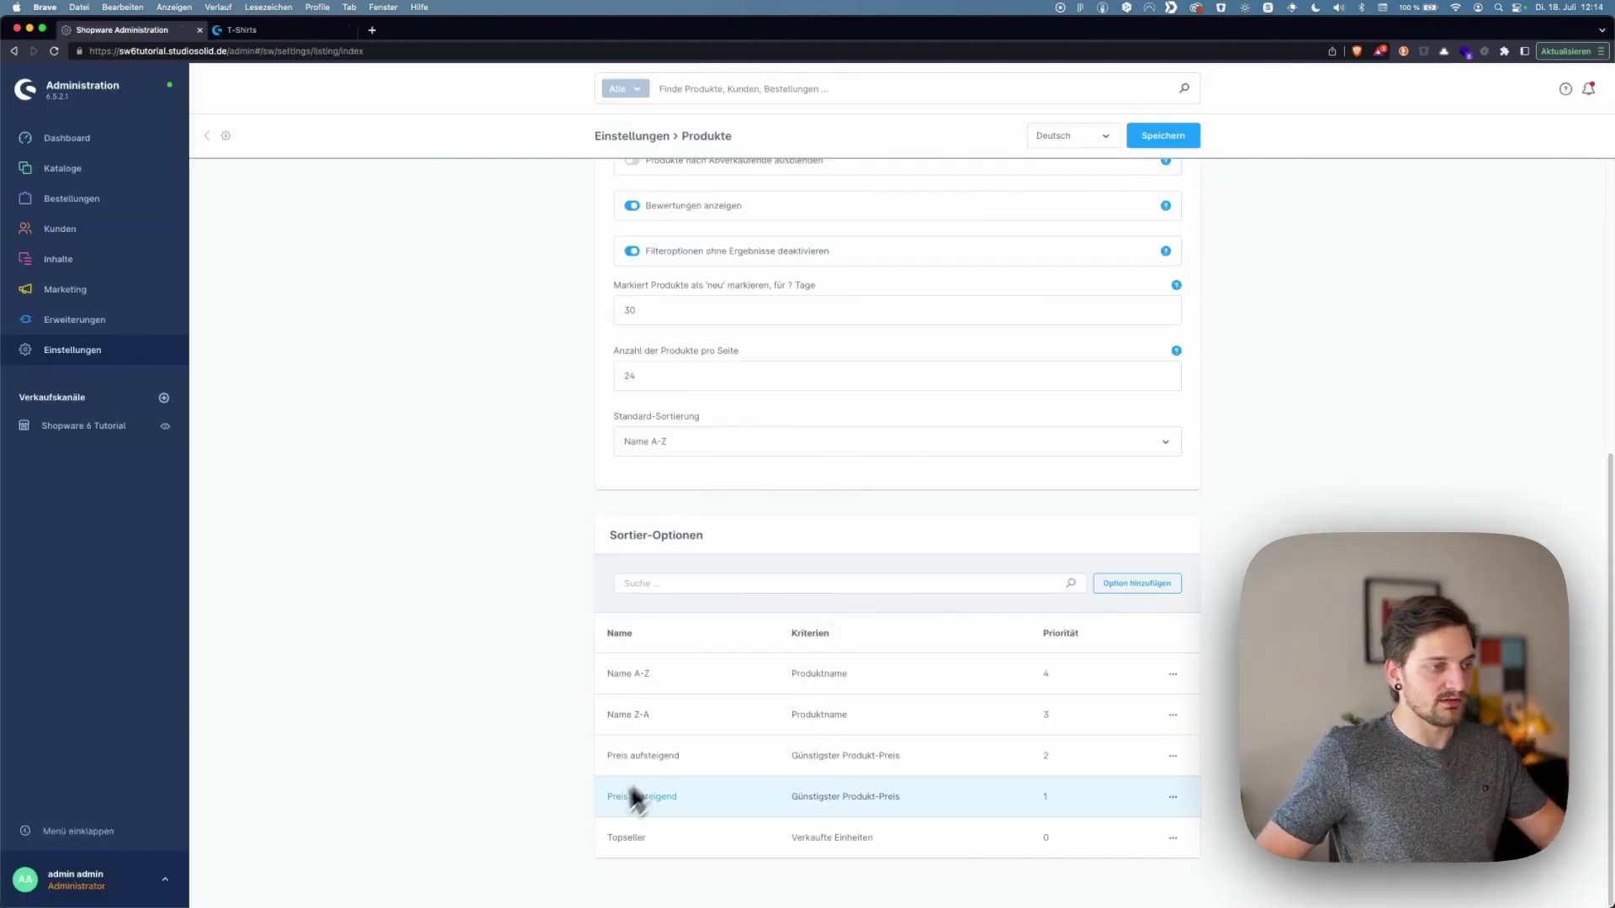
Open the sorting options Name Z-A and Topseller and examine their Sortier-Kriterien
left_click(634, 723)
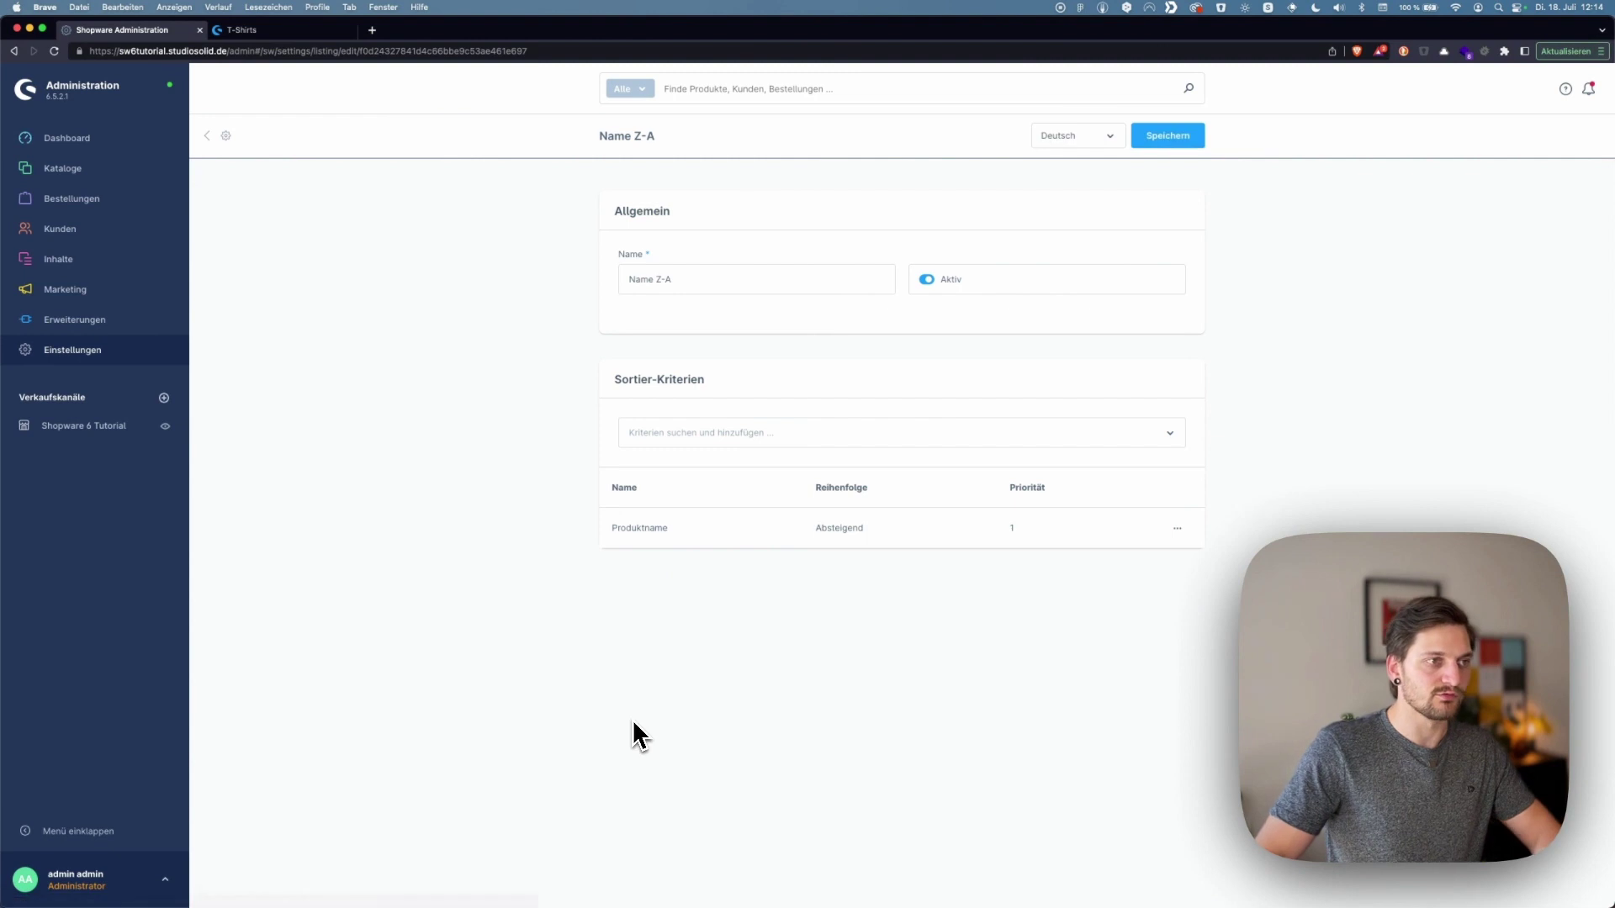
left_click(943, 284)
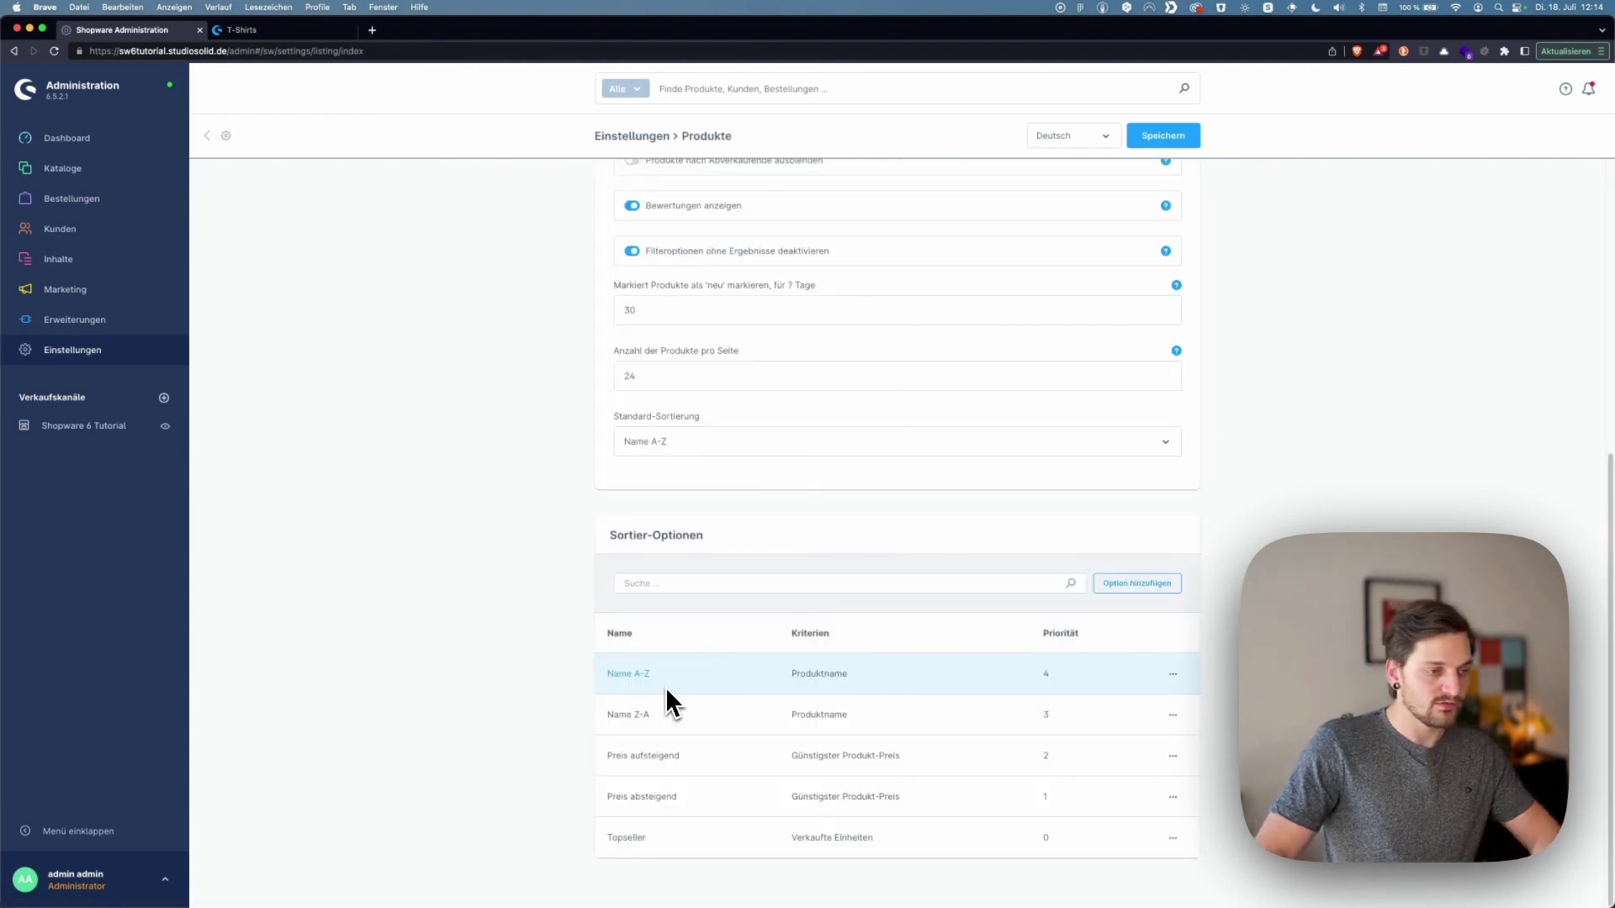
left_click(626, 840)
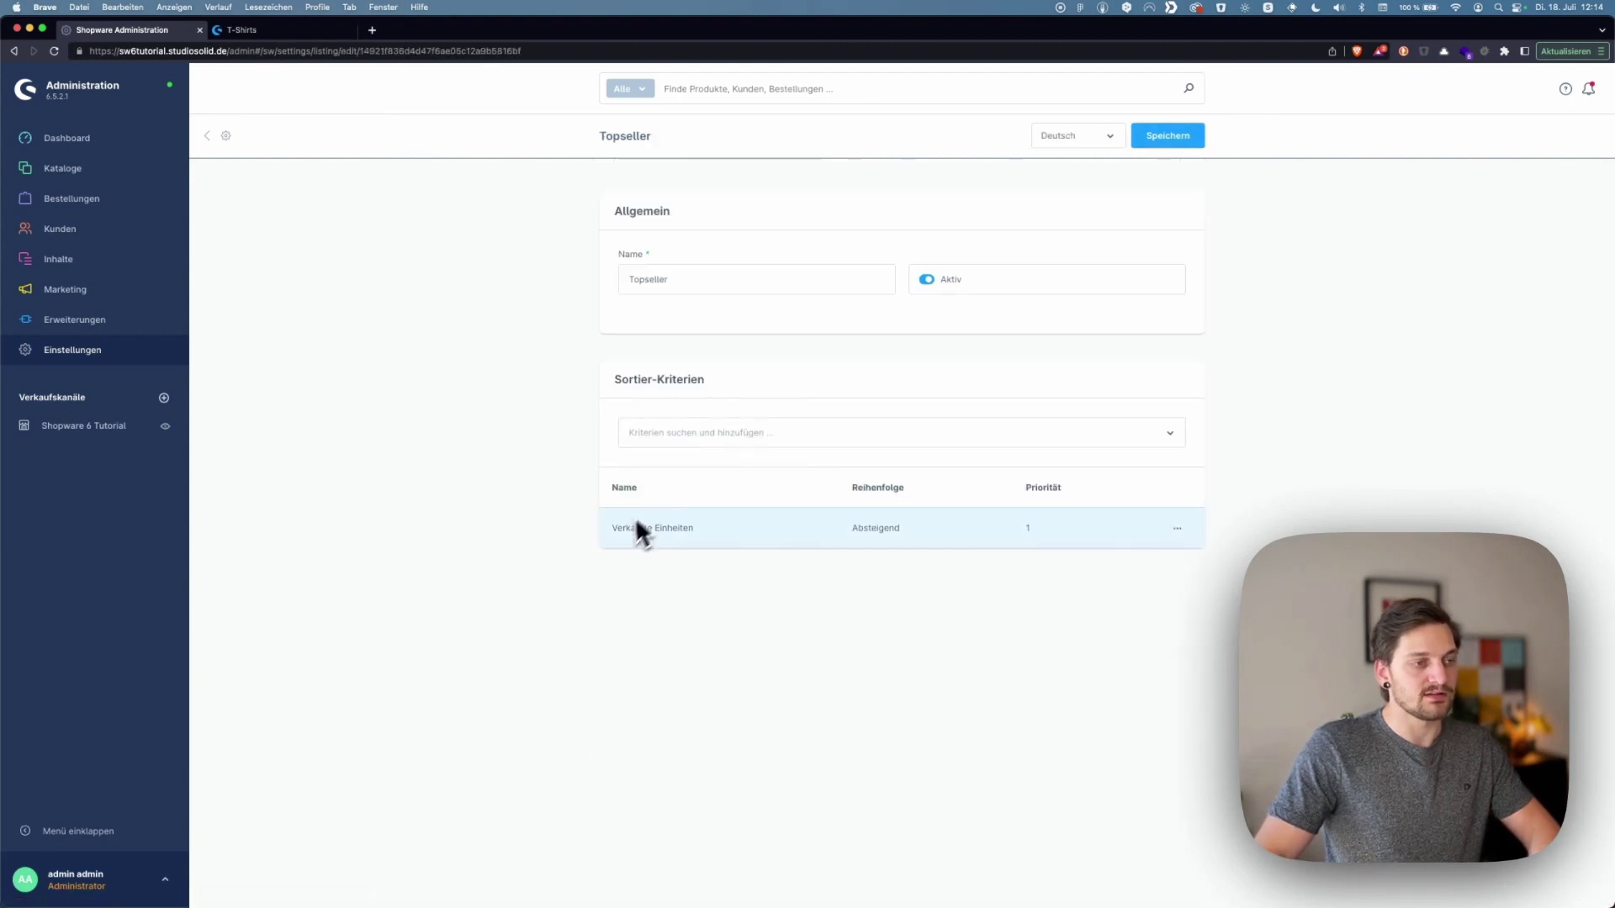
left_click_drag(612, 543, 1071, 544)
left_click(900, 614)
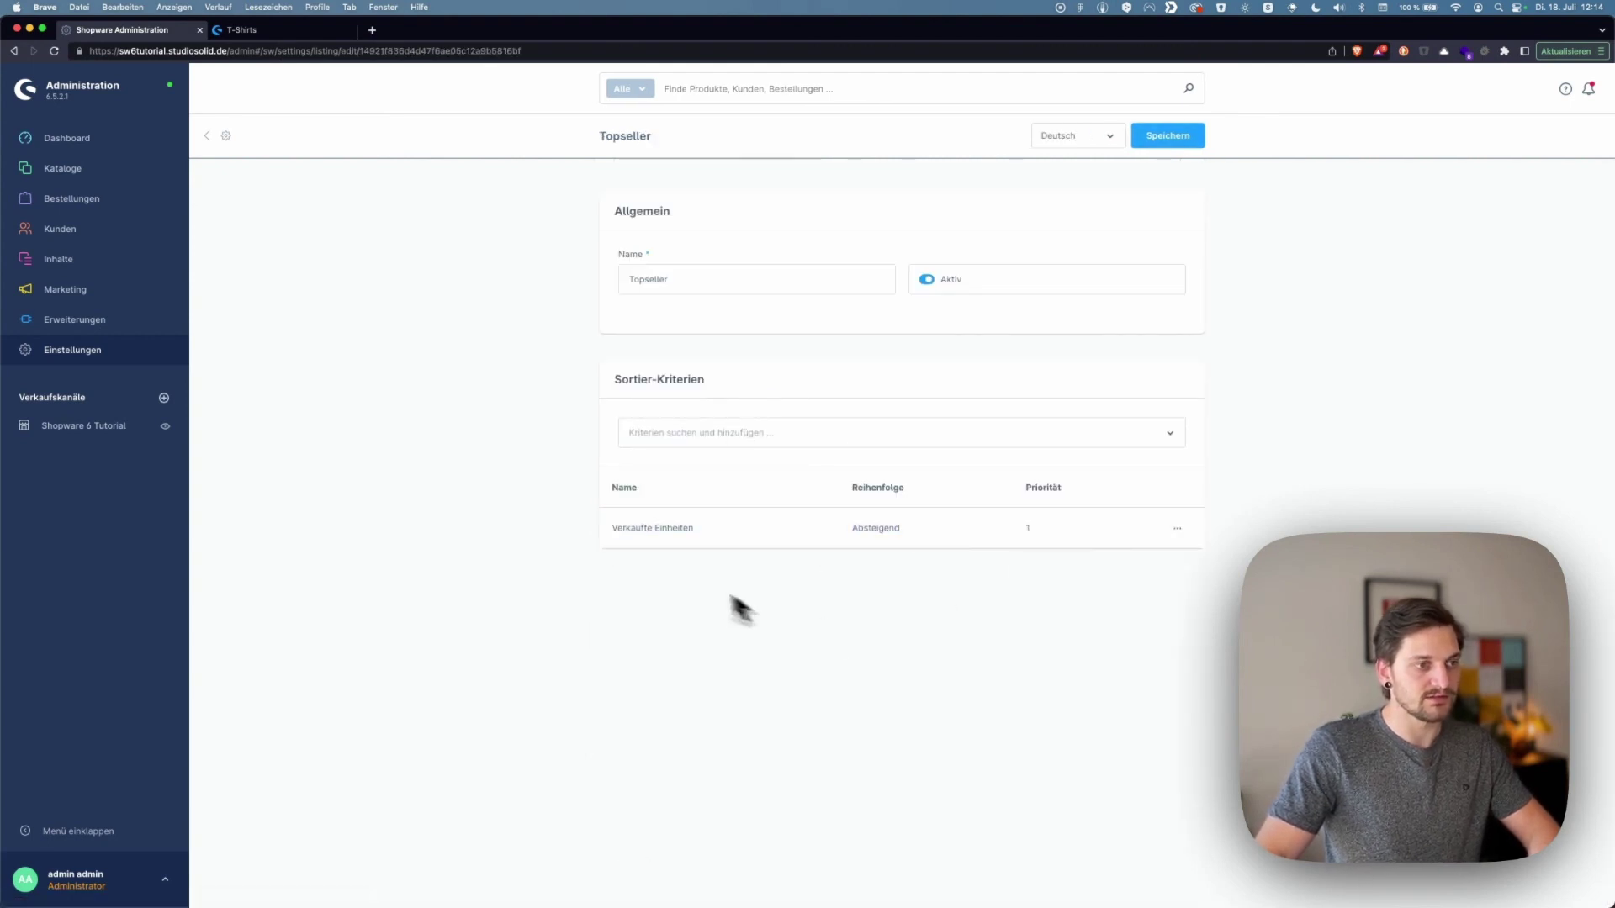
Examine the Reihenfolge of the Verkaufte Einheiten criterion and the criteria list in the Topseller sorting option
left_click_drag(837, 538, 926, 544)
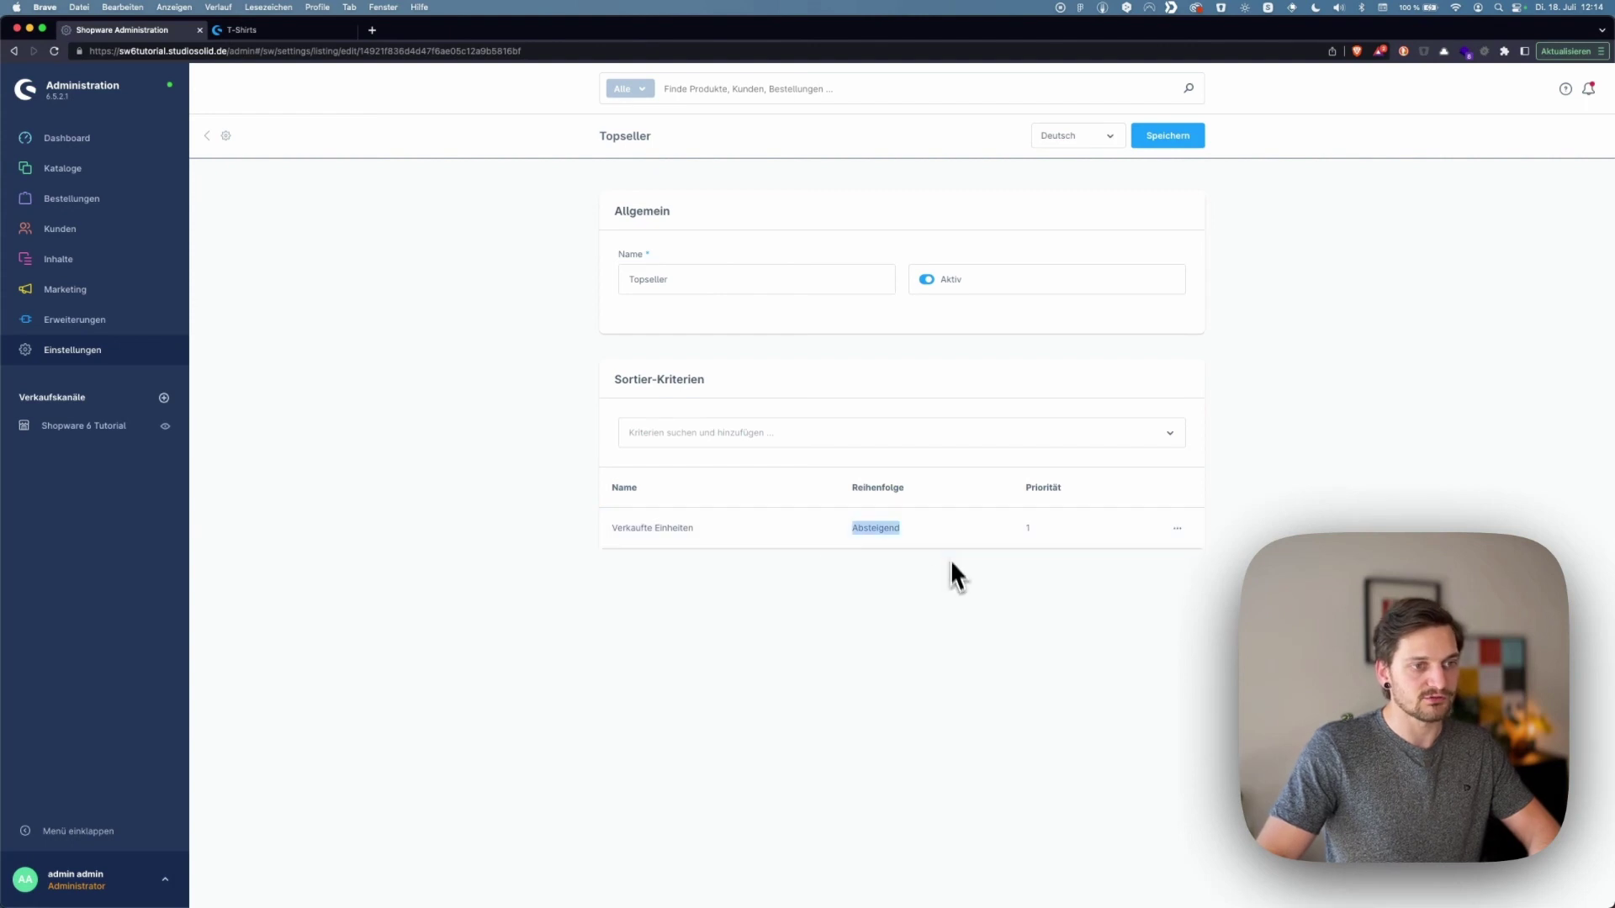
left_click(952, 562)
left_click(1174, 444)
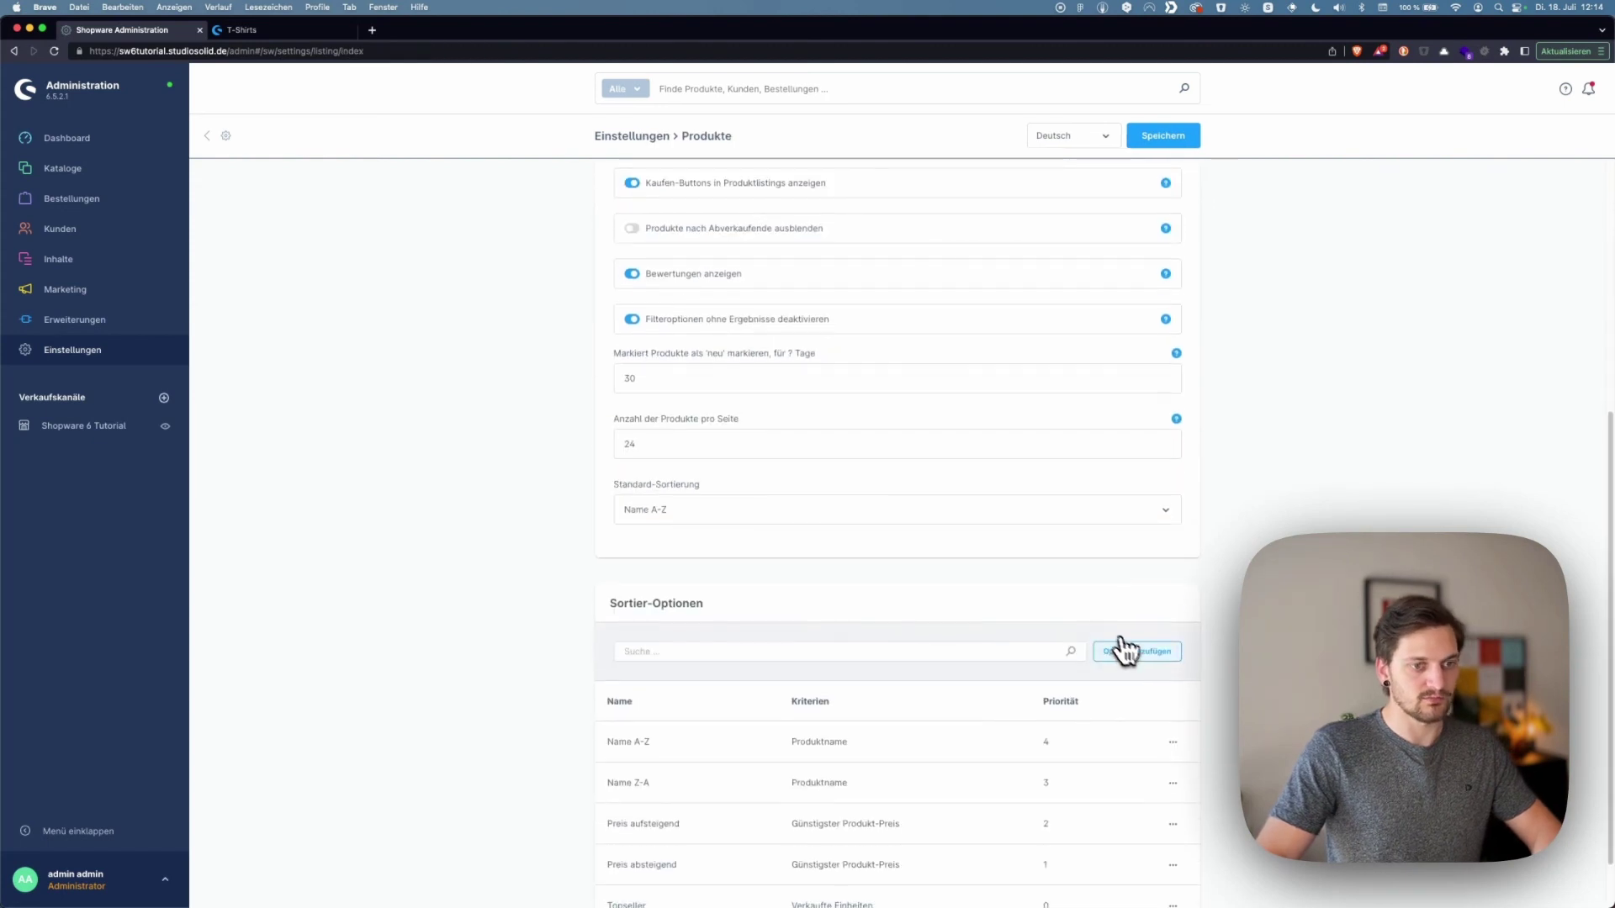
Add a new sorting option with Lagerbestand as its criterion, Reihenfolge Aufsteigend, and confirm the criterion row
left_click(1141, 655)
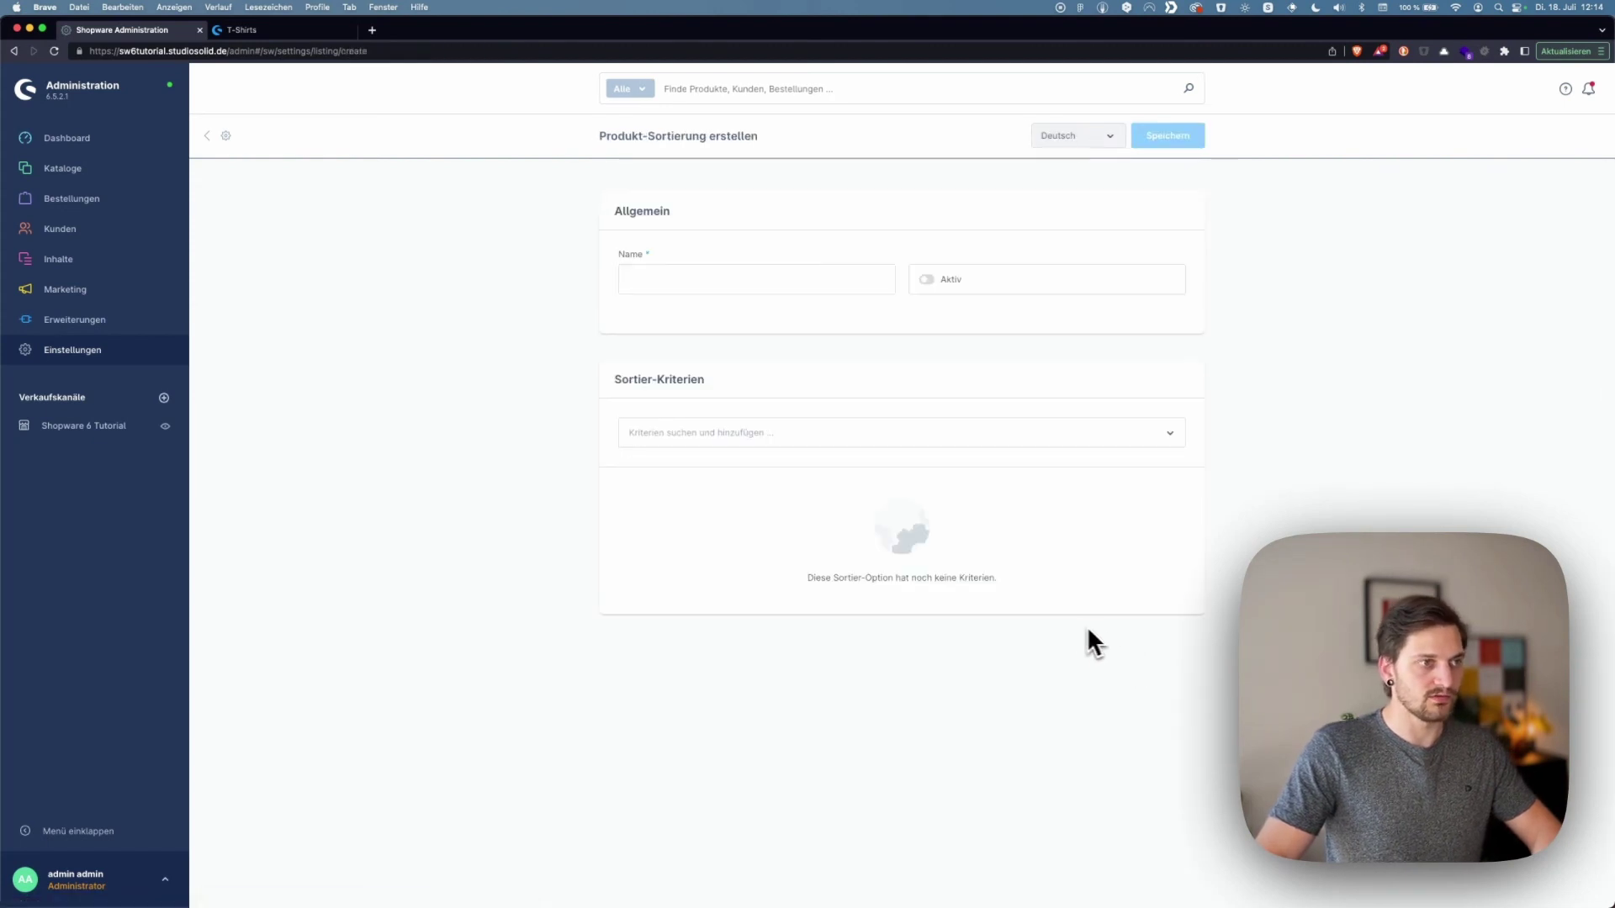
left_click(1168, 433)
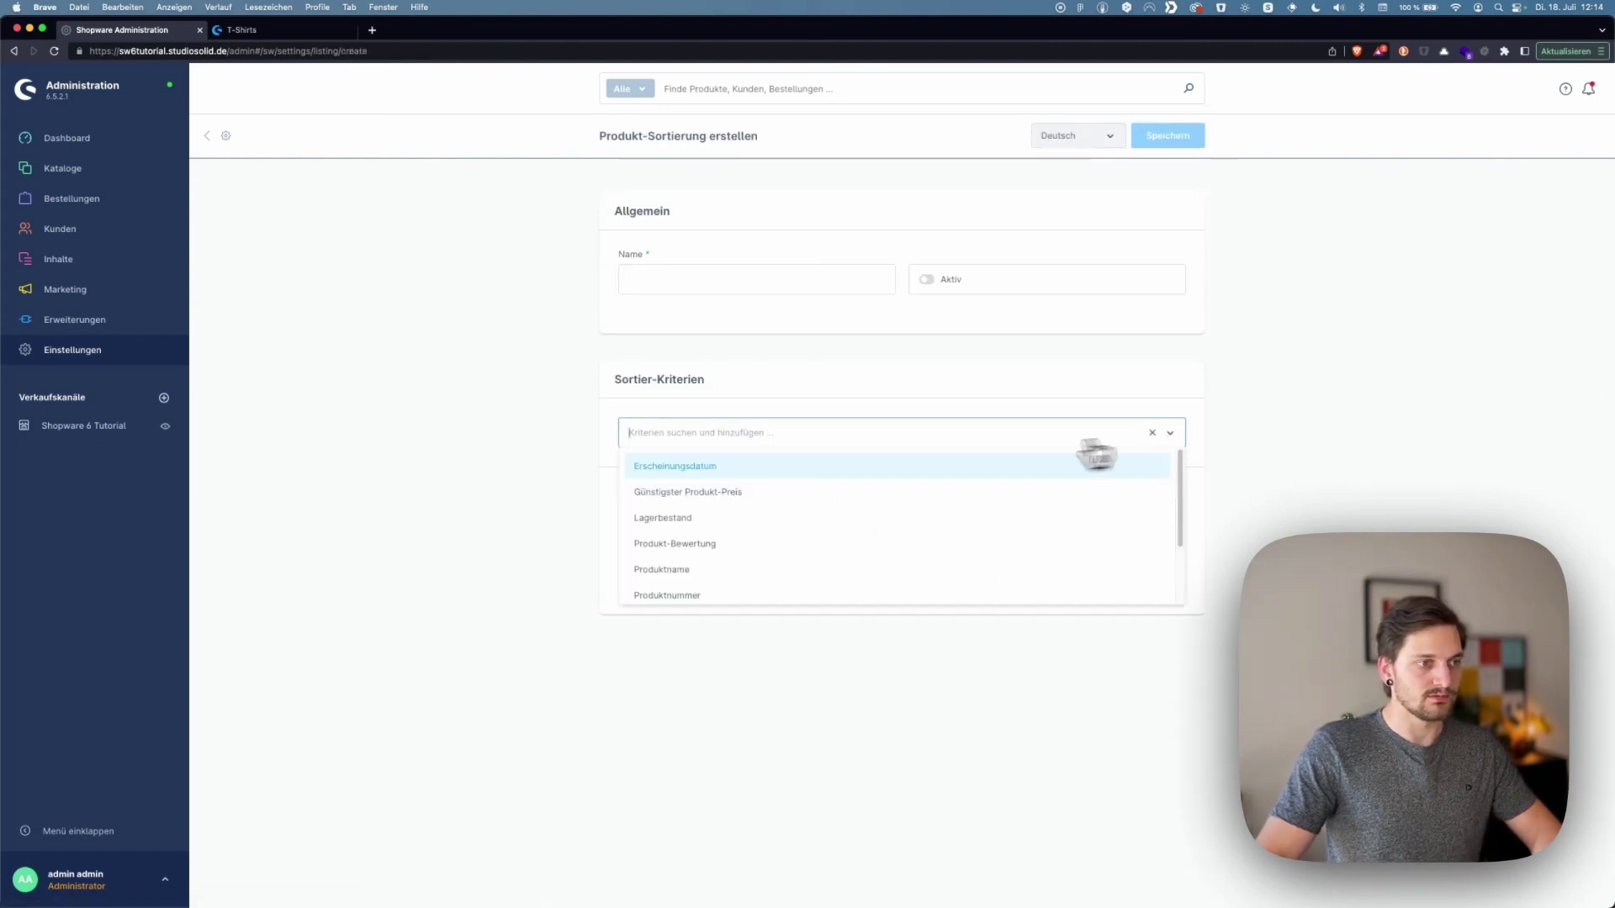
left_click(678, 524)
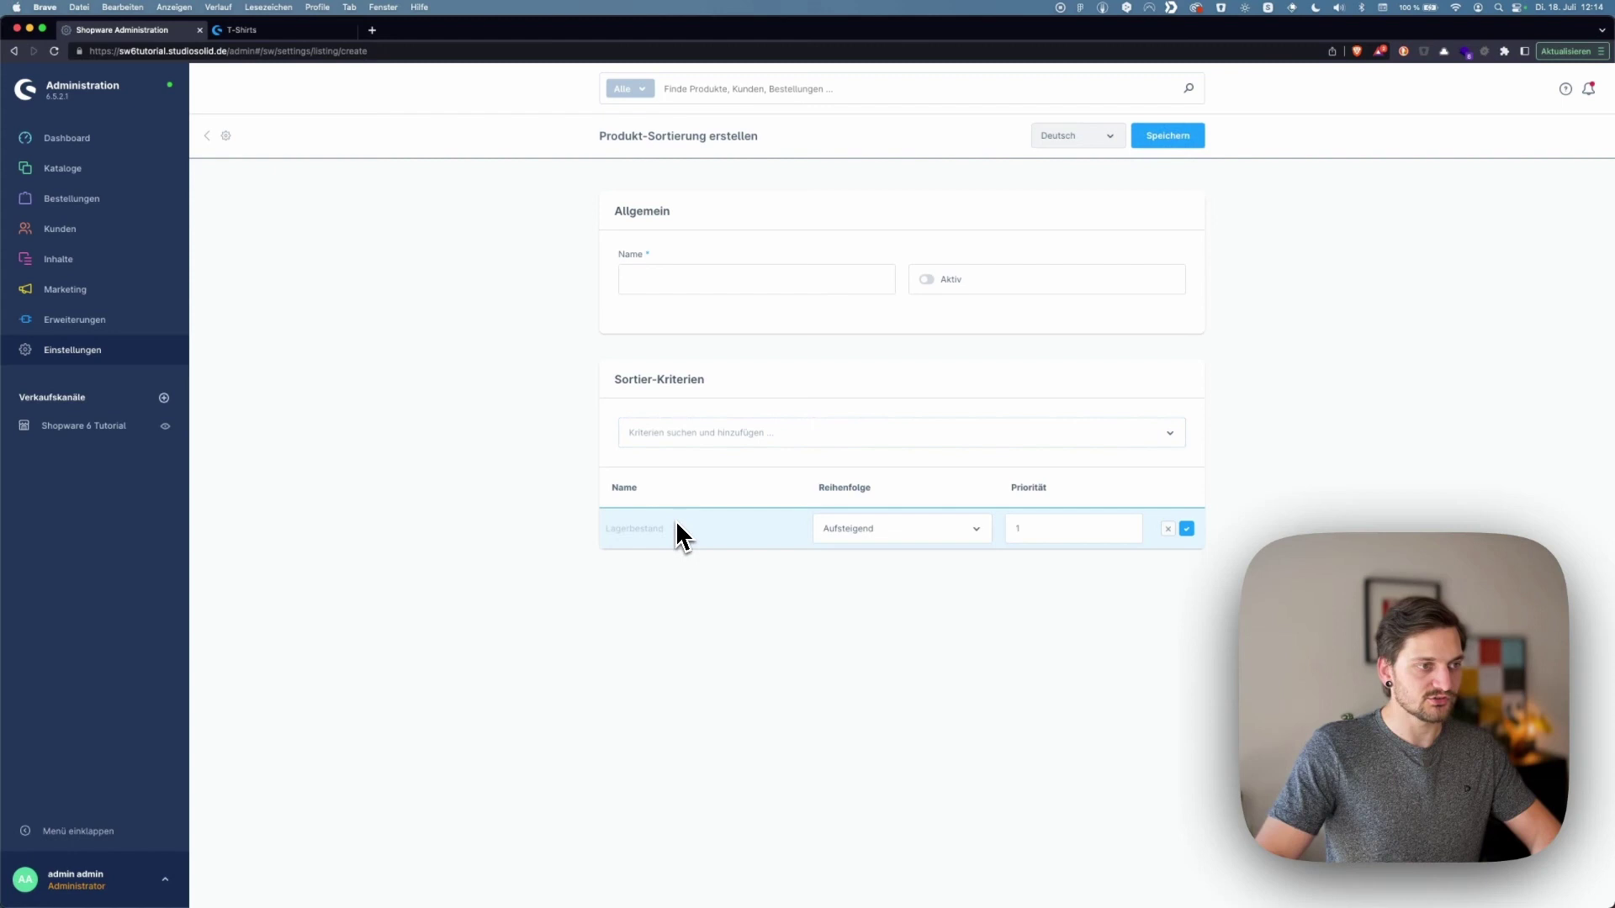
left_click(976, 530)
left_click(894, 495)
left_click(967, 530)
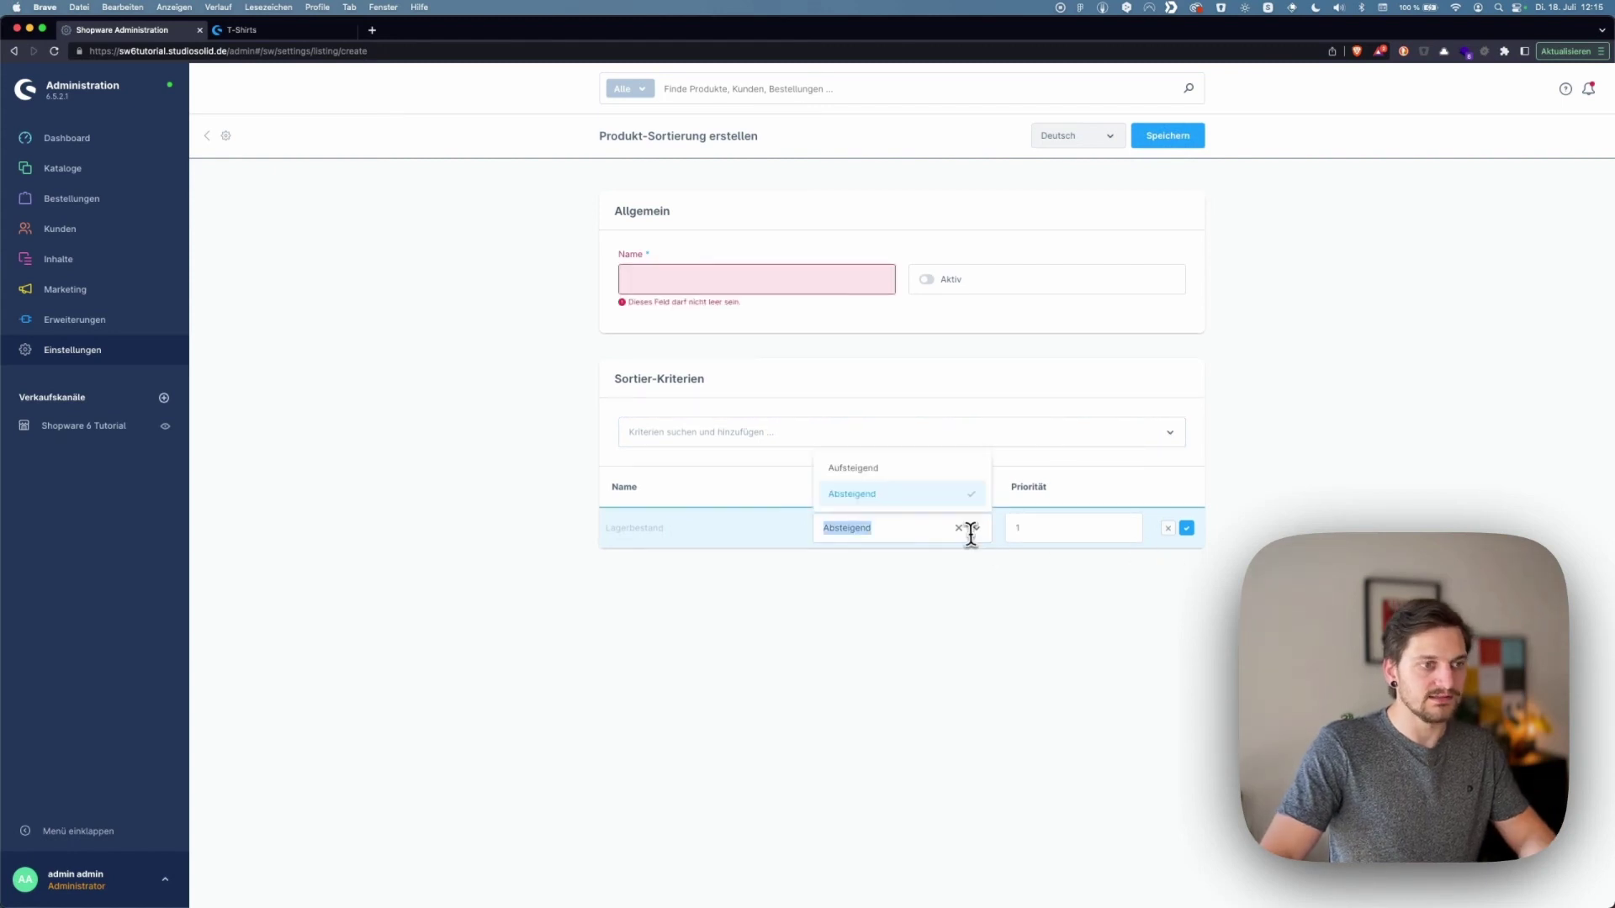
left_click(919, 500)
left_click(1184, 530)
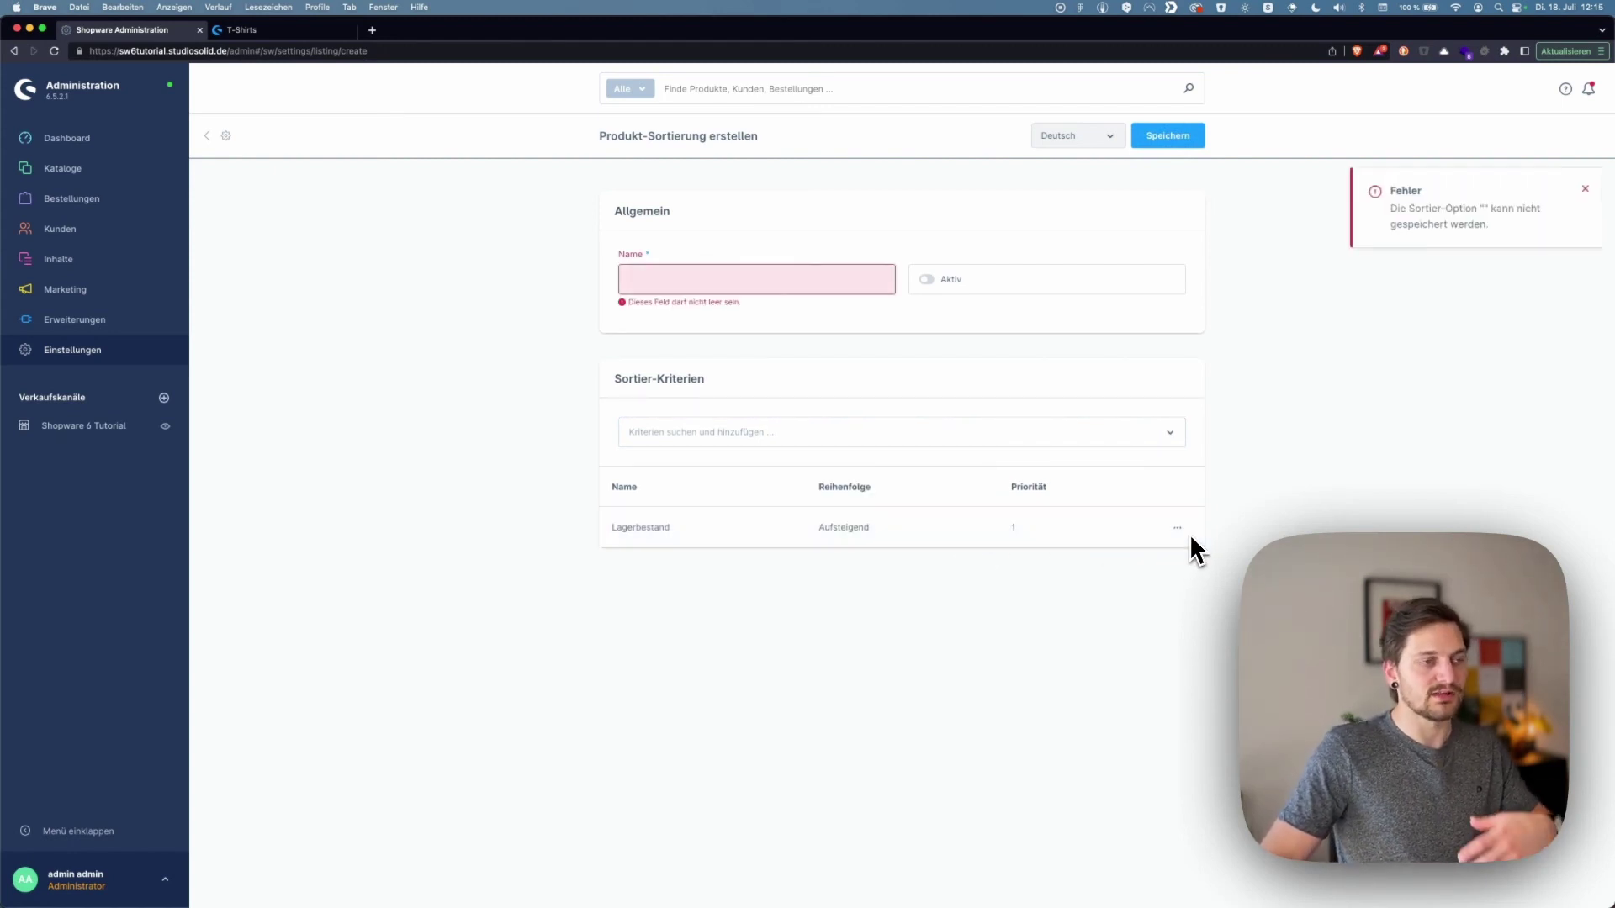
Name the sorting option "Bald nicht mehr auf Lager", set it to Aktiv and save it
left_click(831, 286)
type("Bald nicht mehr auf Lager")
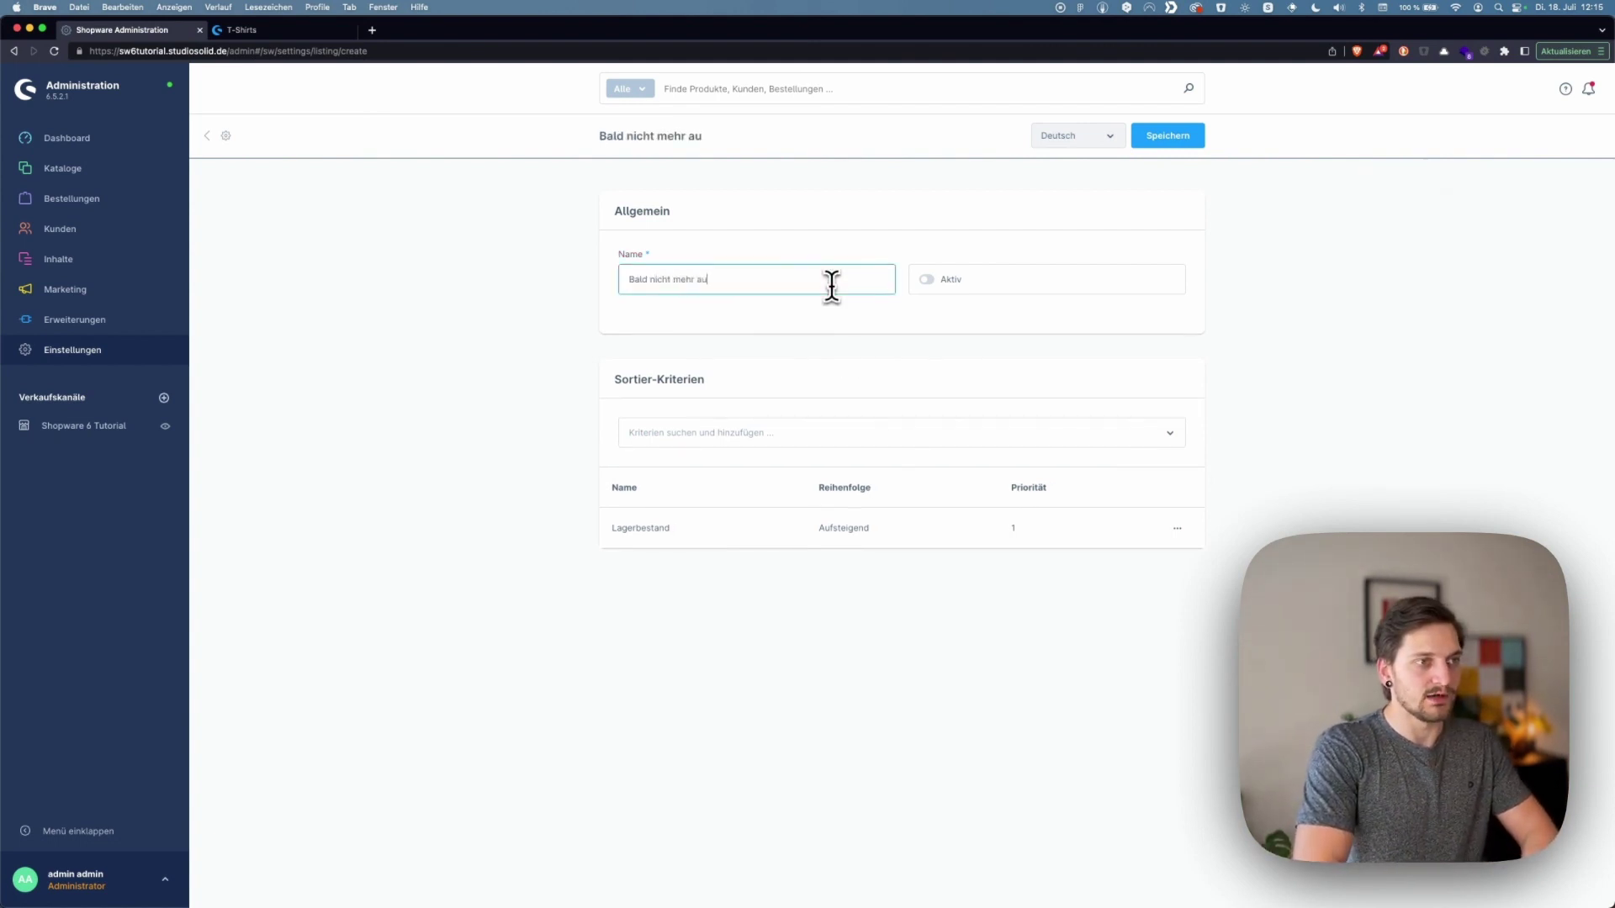
left_click(1025, 286)
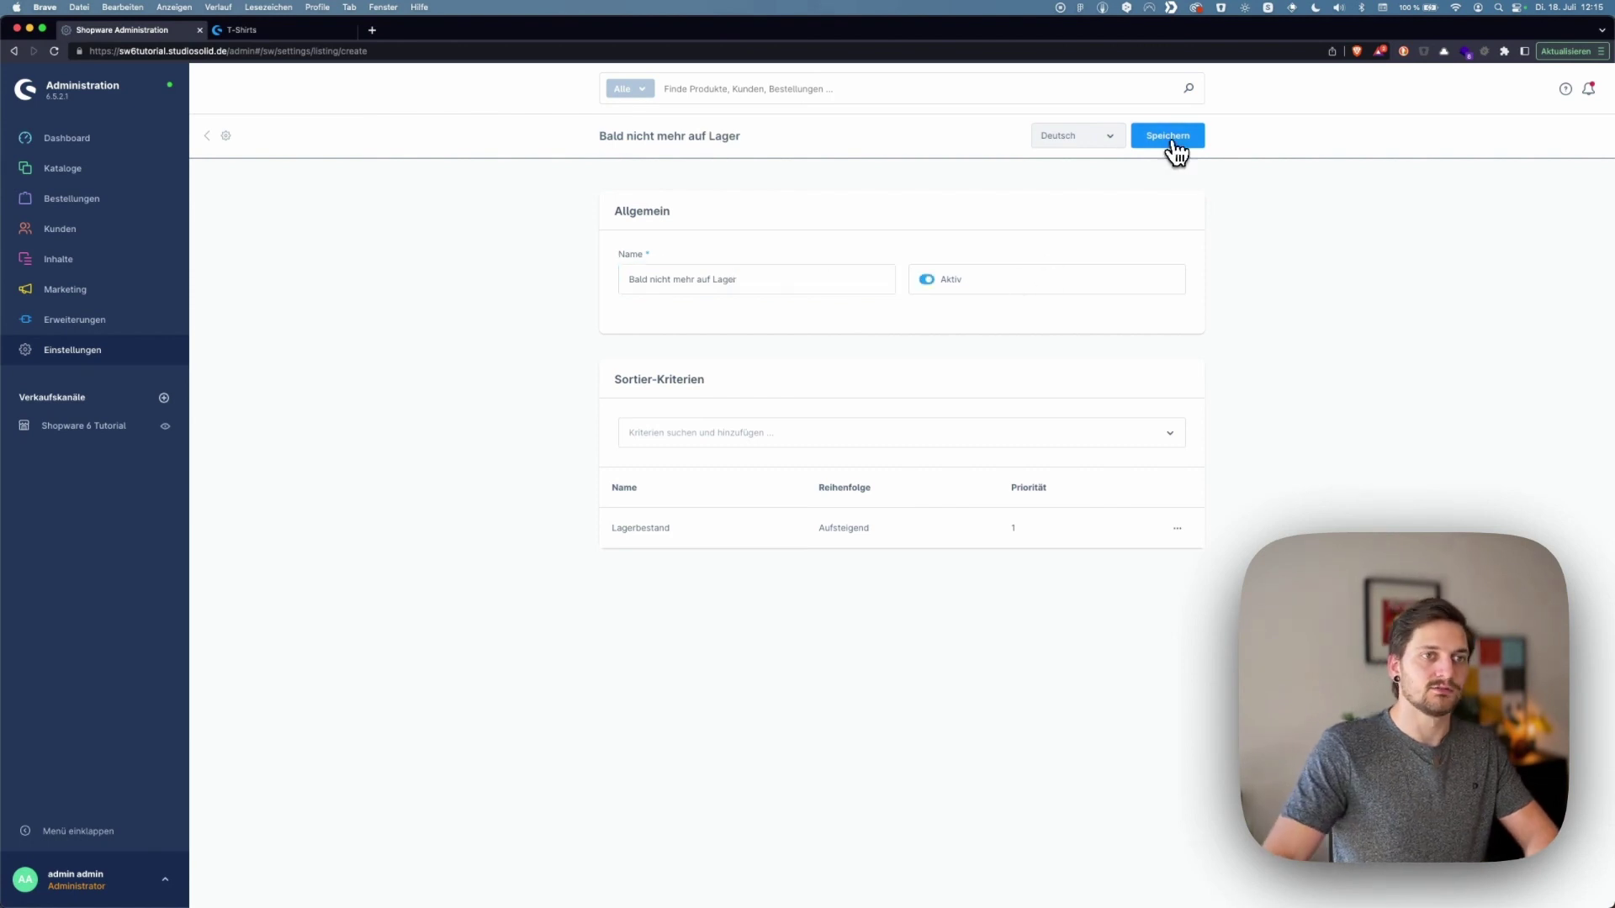
left_click(1168, 137)
Reload the storefront's T-Shirts listing and check its sorting choices for "Bald nicht mehr auf Lager"
left_click(253, 31)
key("super+r")
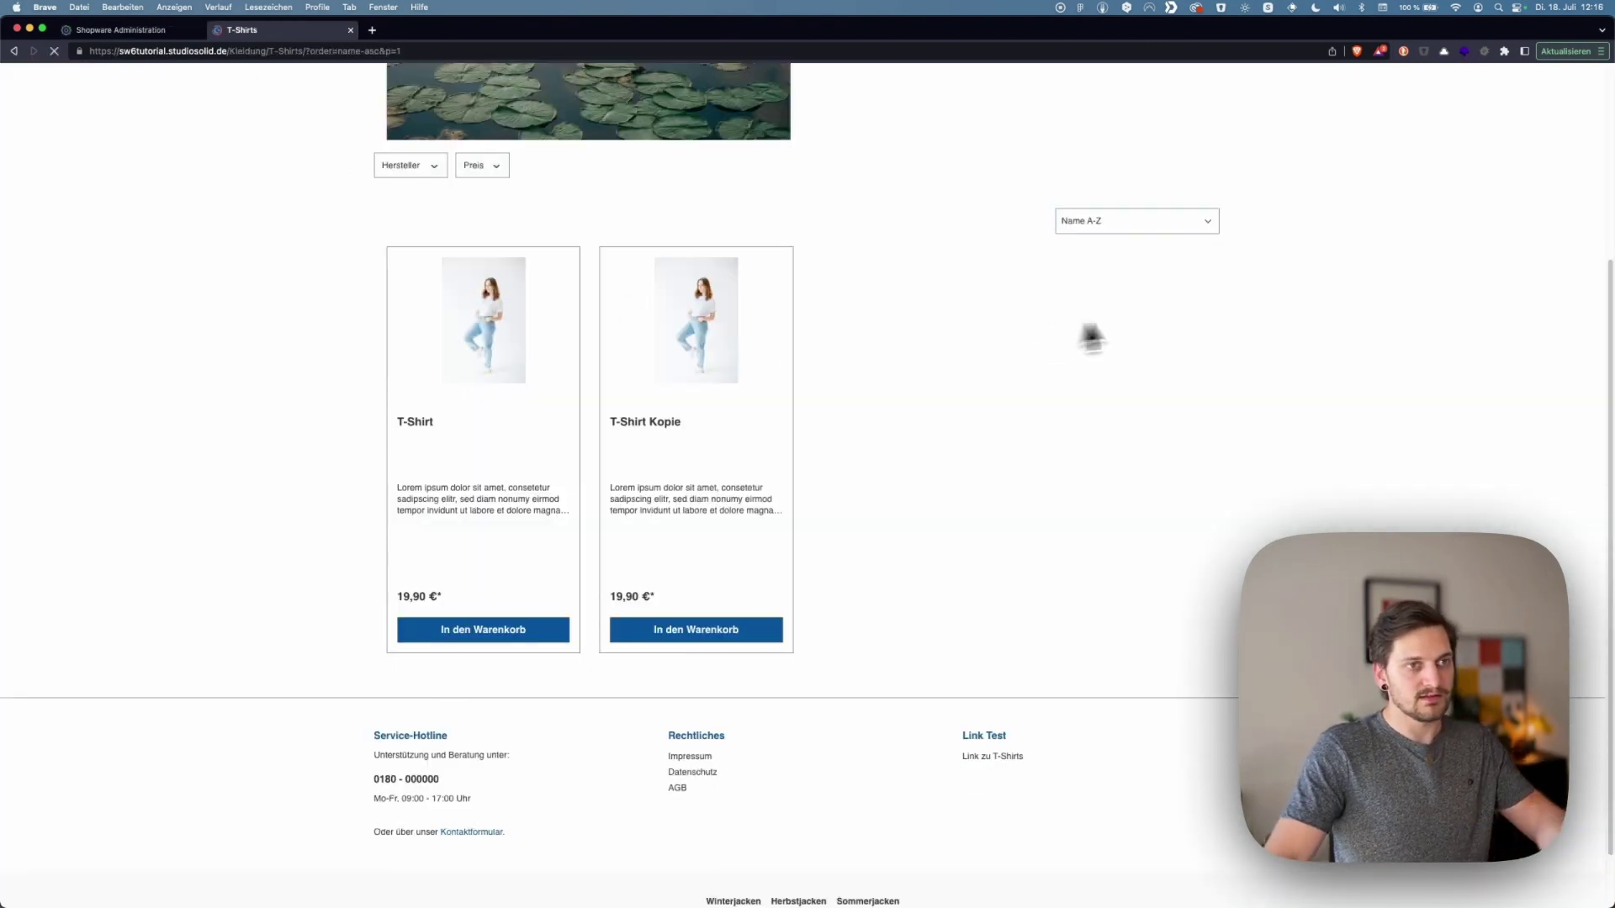
left_click(1118, 220)
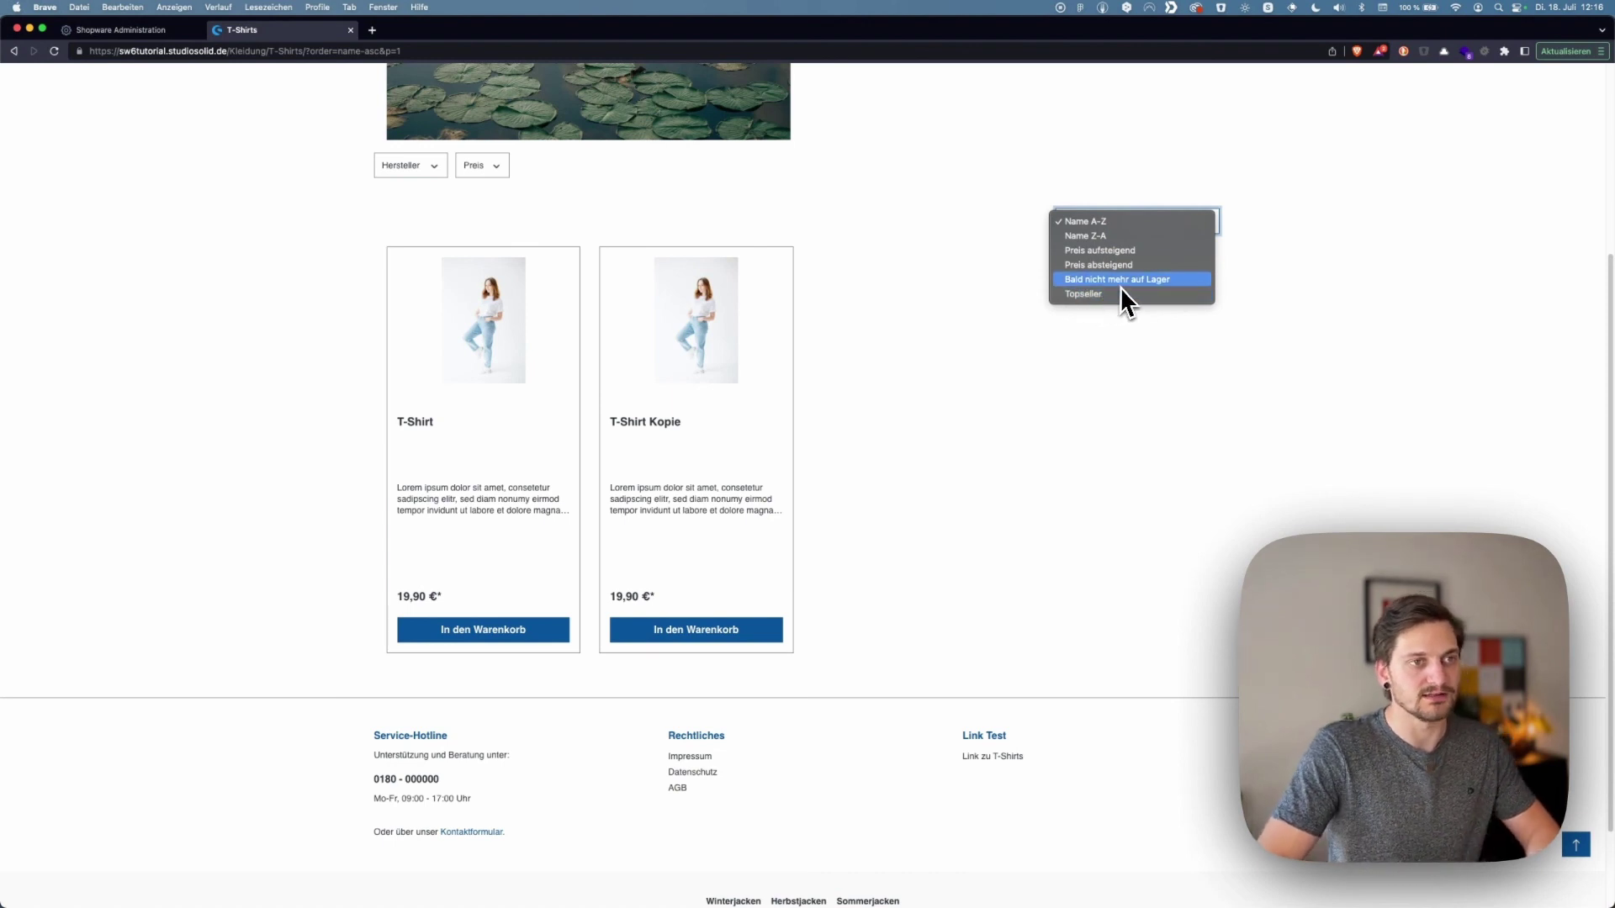
left_click(1129, 410)
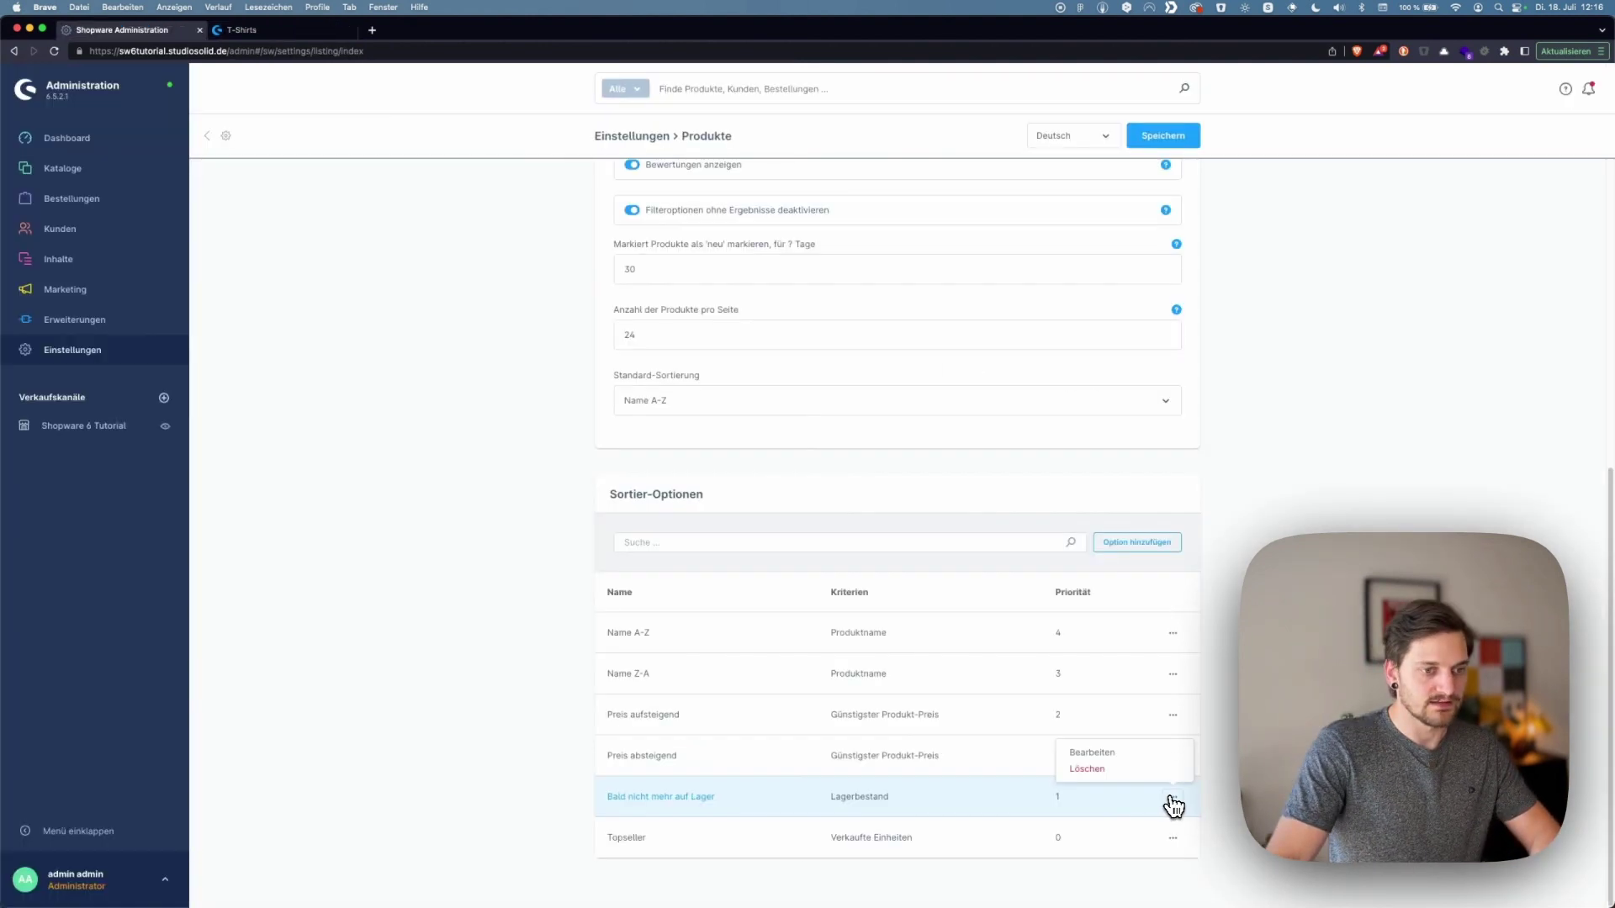
Delete the sorting option "Bald nicht mehr auf Lager" from the product settings' Sortier-Optionen
left_click(1103, 771)
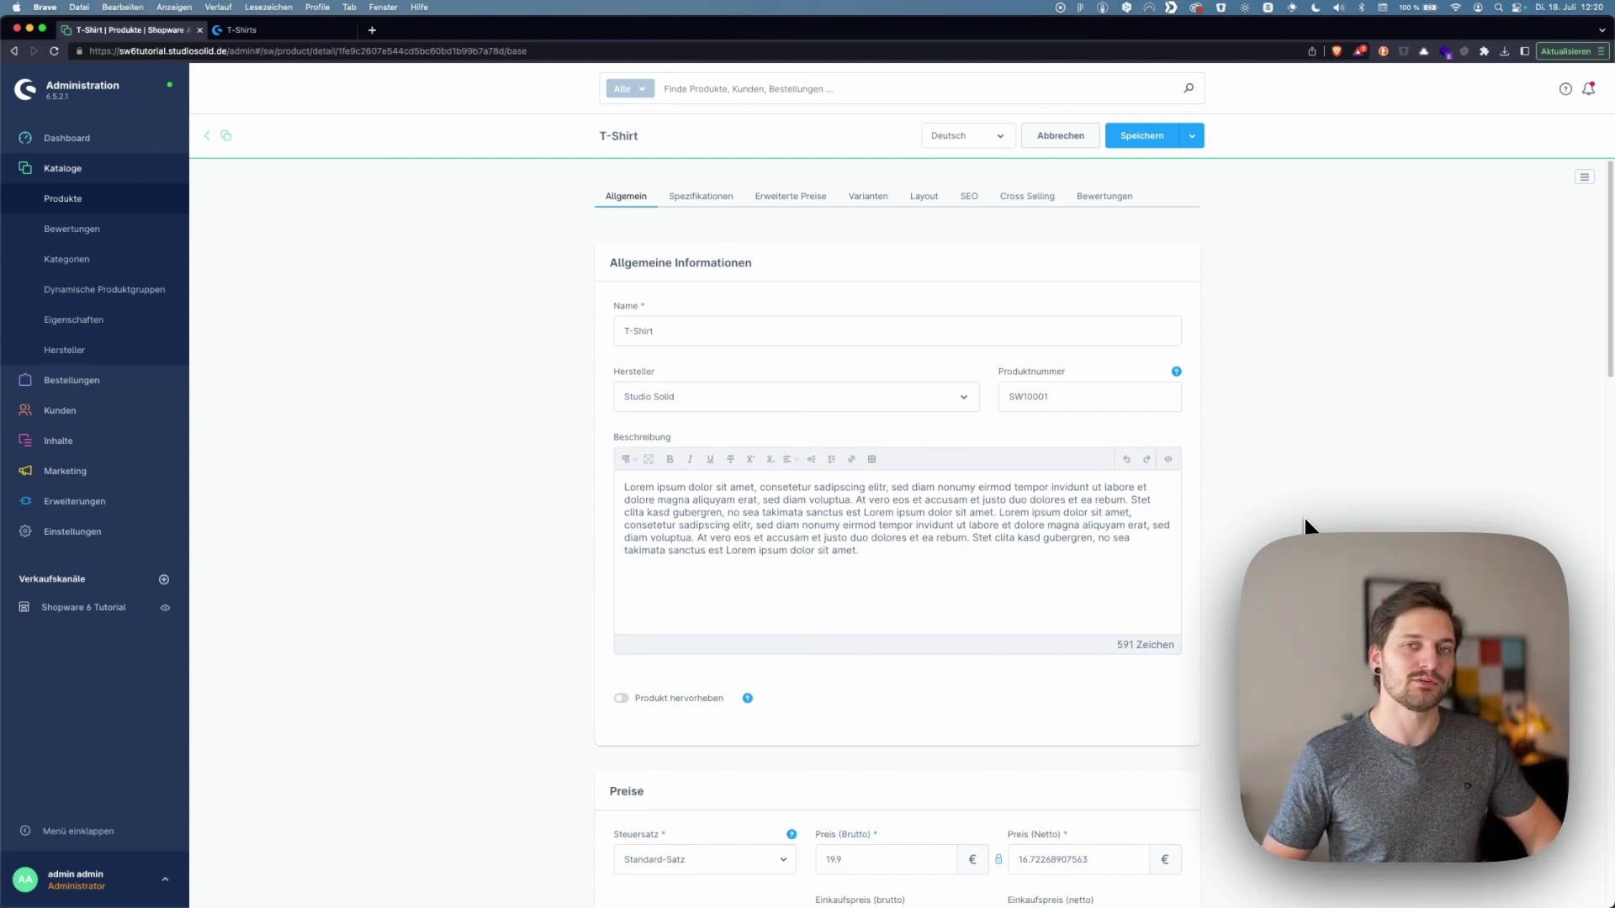
Start embedding a video in the T-Shirt product's Medien section, with YouTube as Quelle and Video ID Mq8_cU4SOtY
scroll(1304, 517, "down", 15)
scroll(1303, 516, "down", 7)
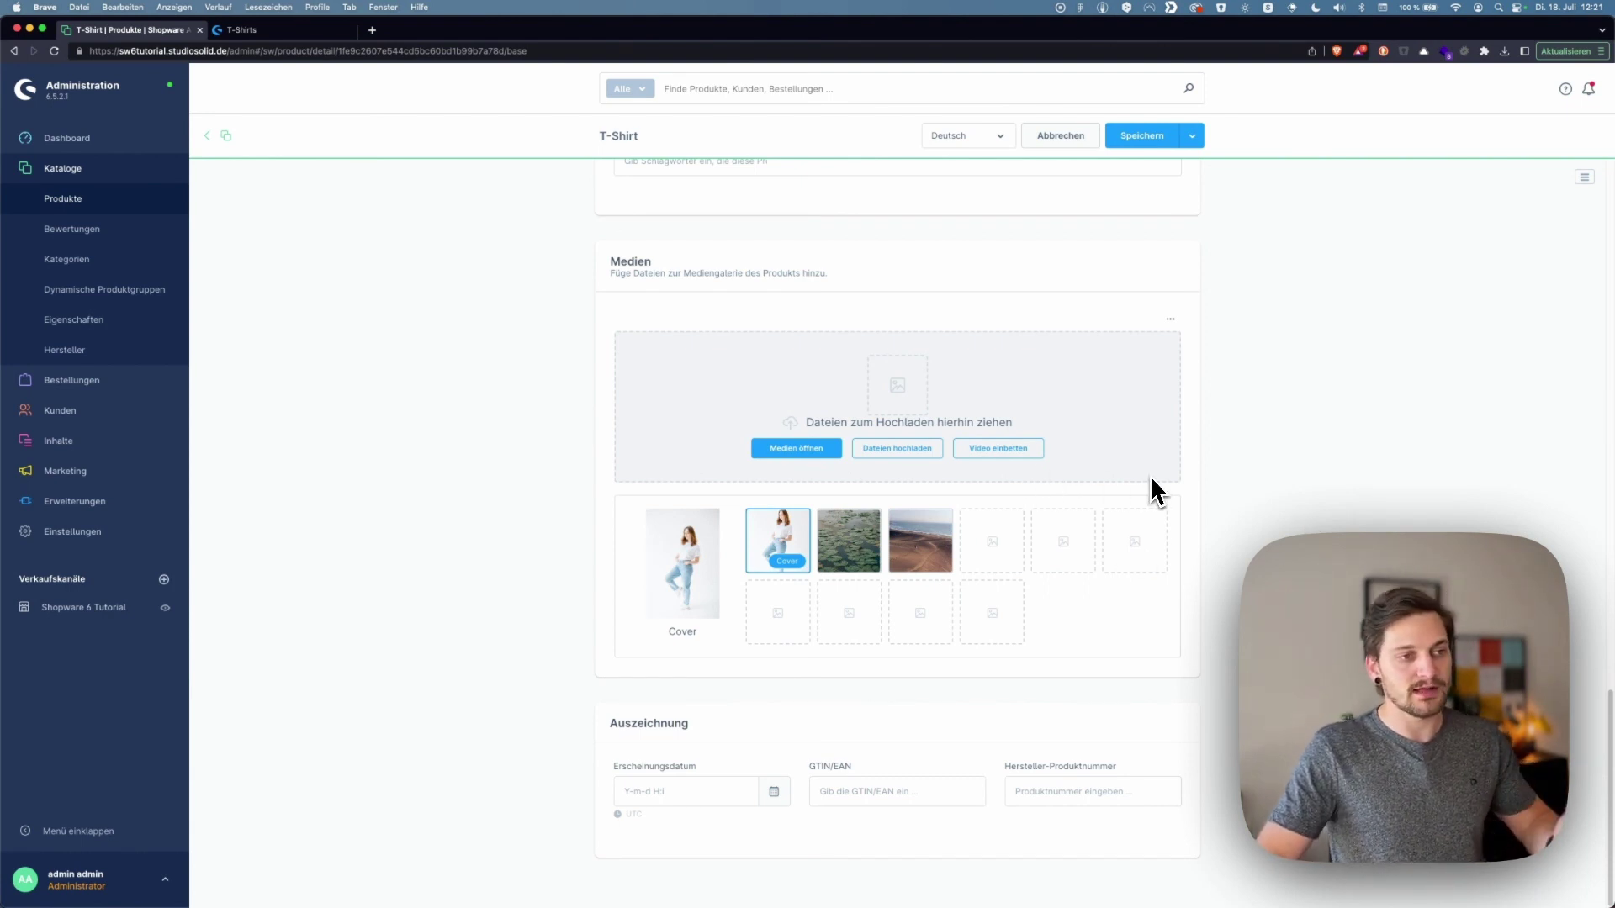
left_click(1012, 460)
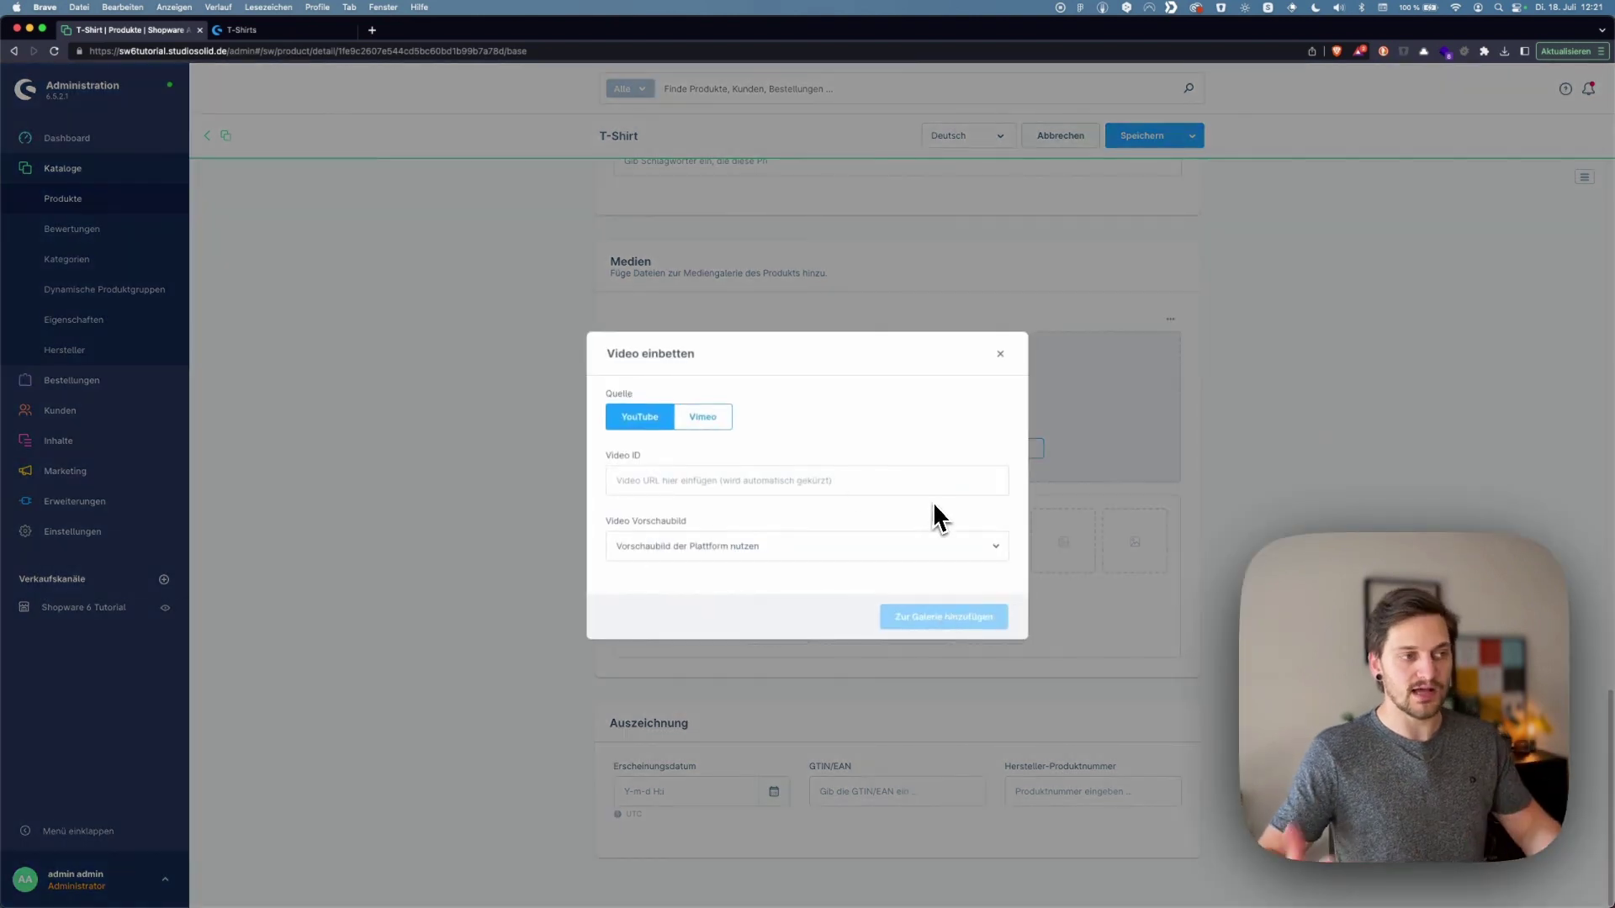
left_click(711, 425)
left_click(664, 421)
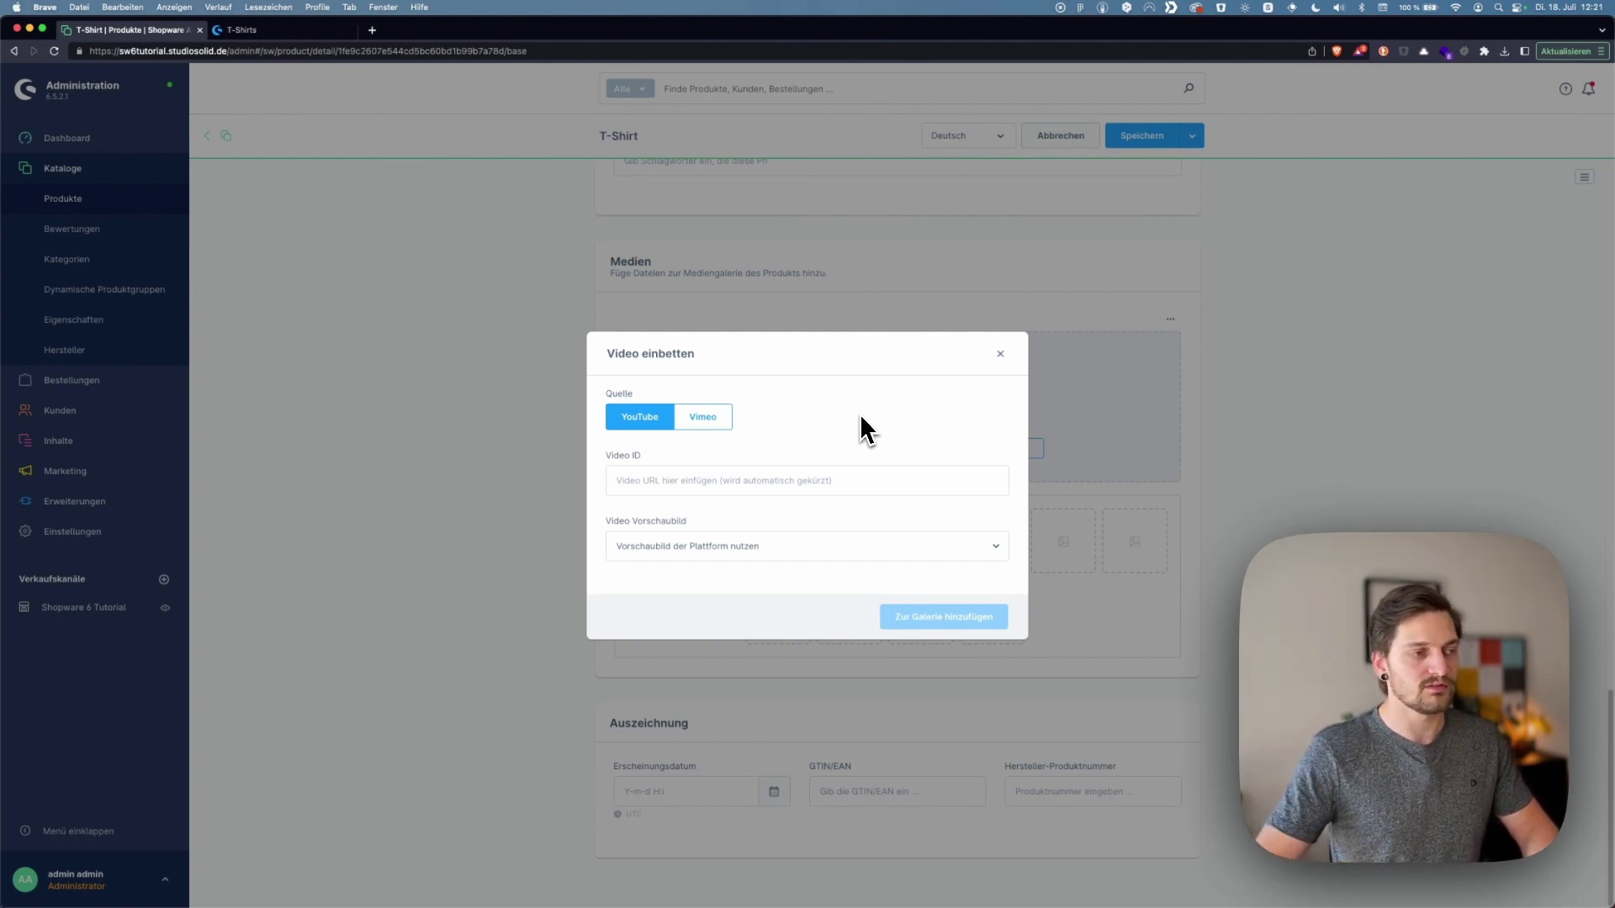
left_click(719, 476)
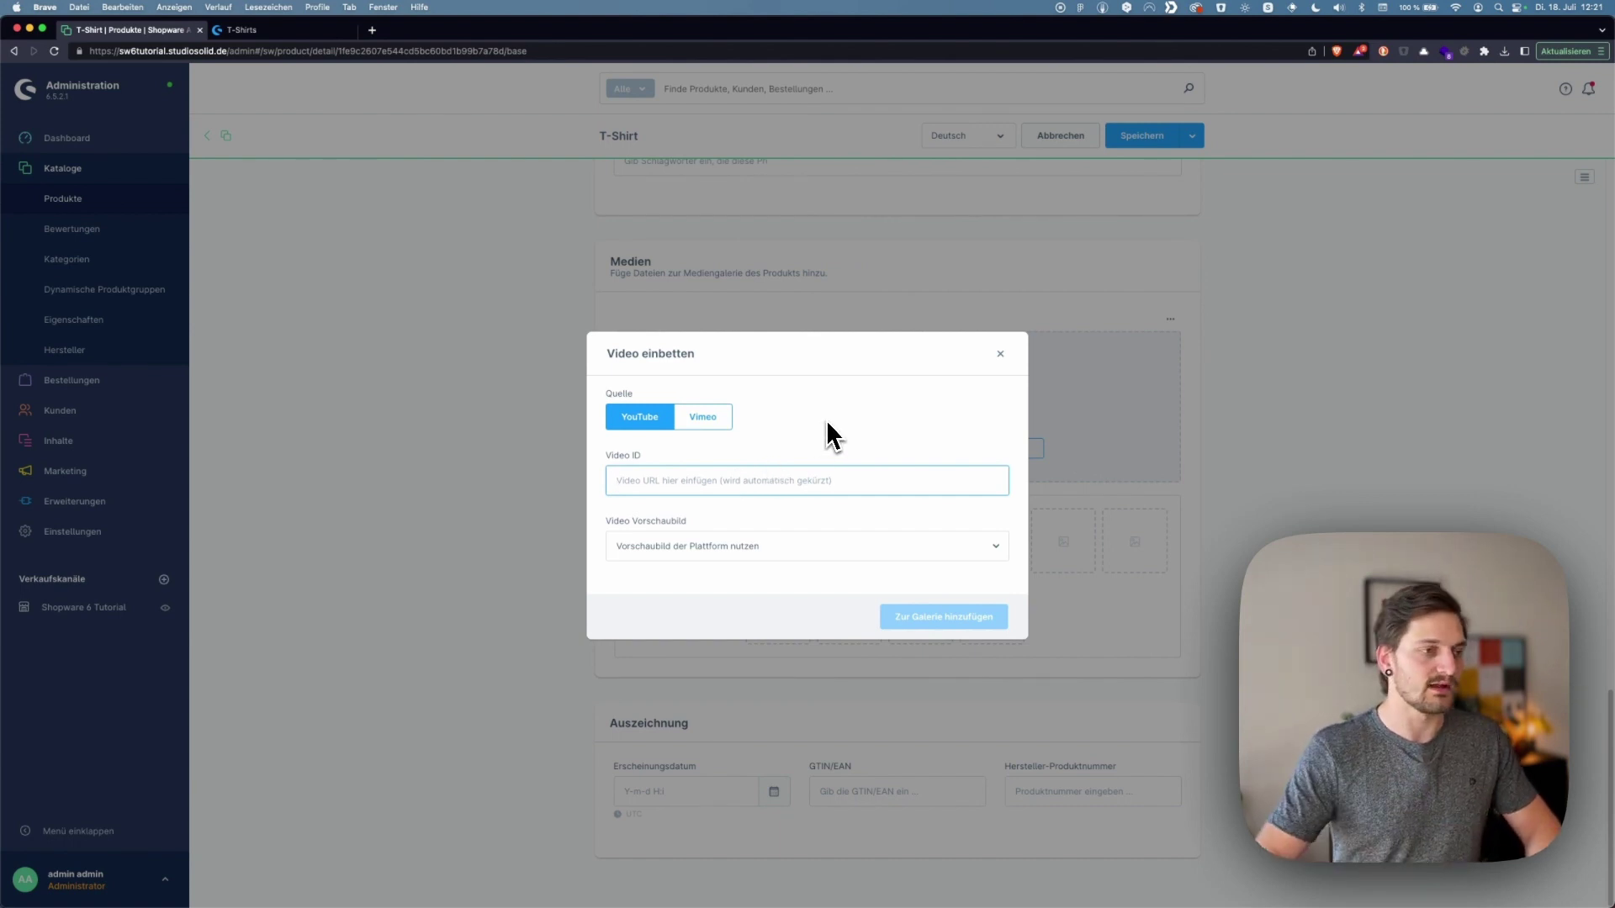
type("Mq8_cU4SOtY")
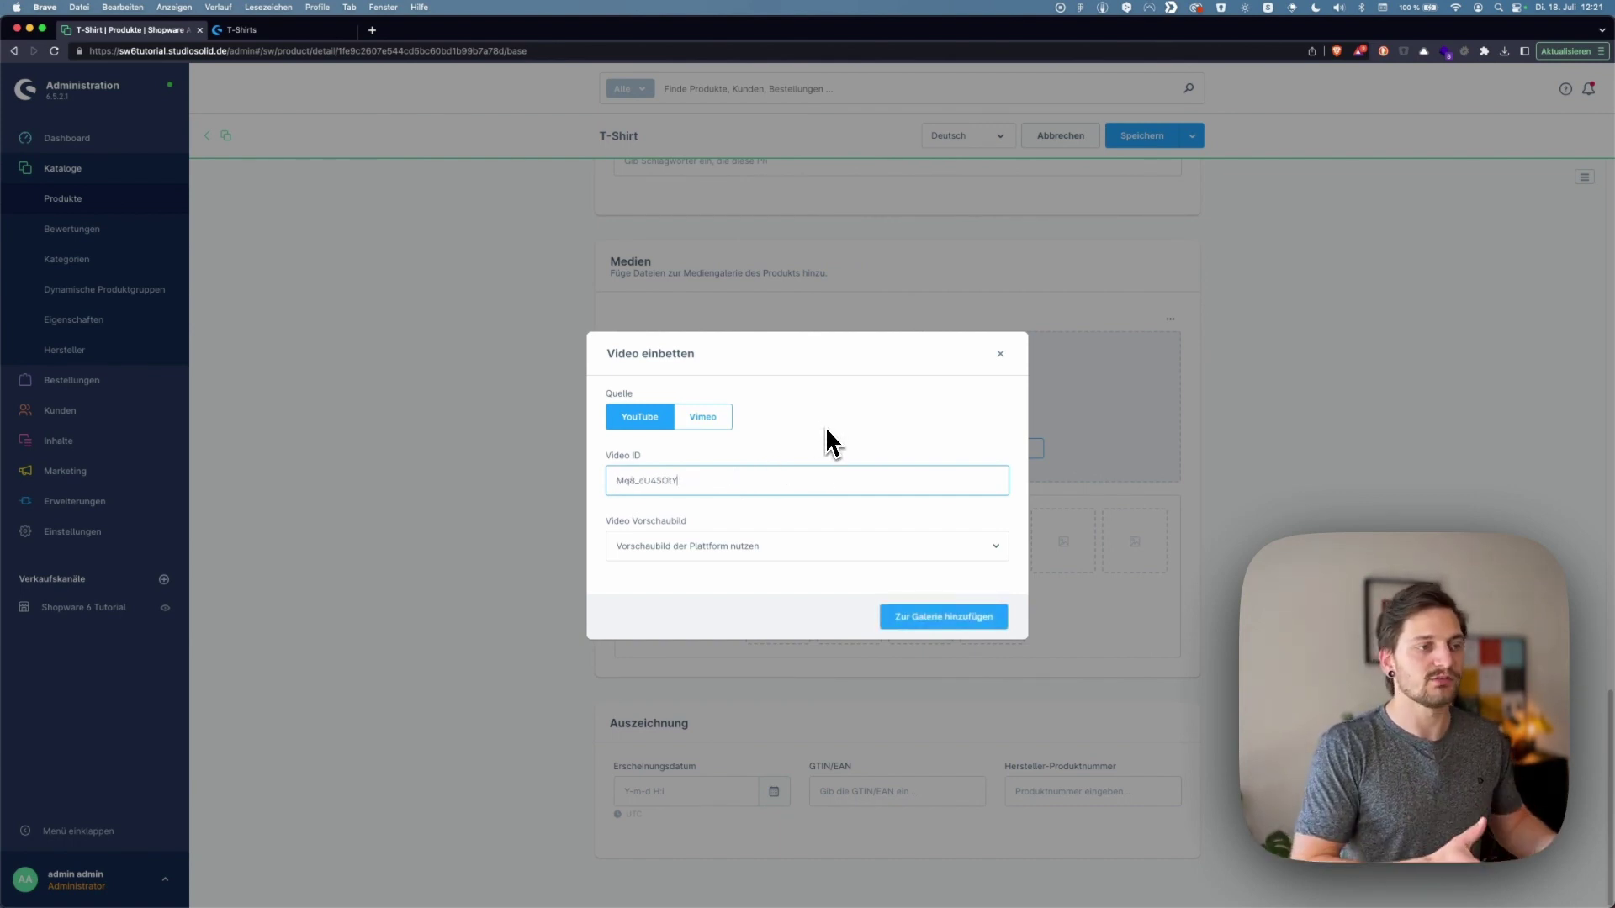
Compare the Video Vorschaubild choices, keep Vorschaubild der Plattform nutzen and add the YouTube video to the gallery
left_click(995, 547)
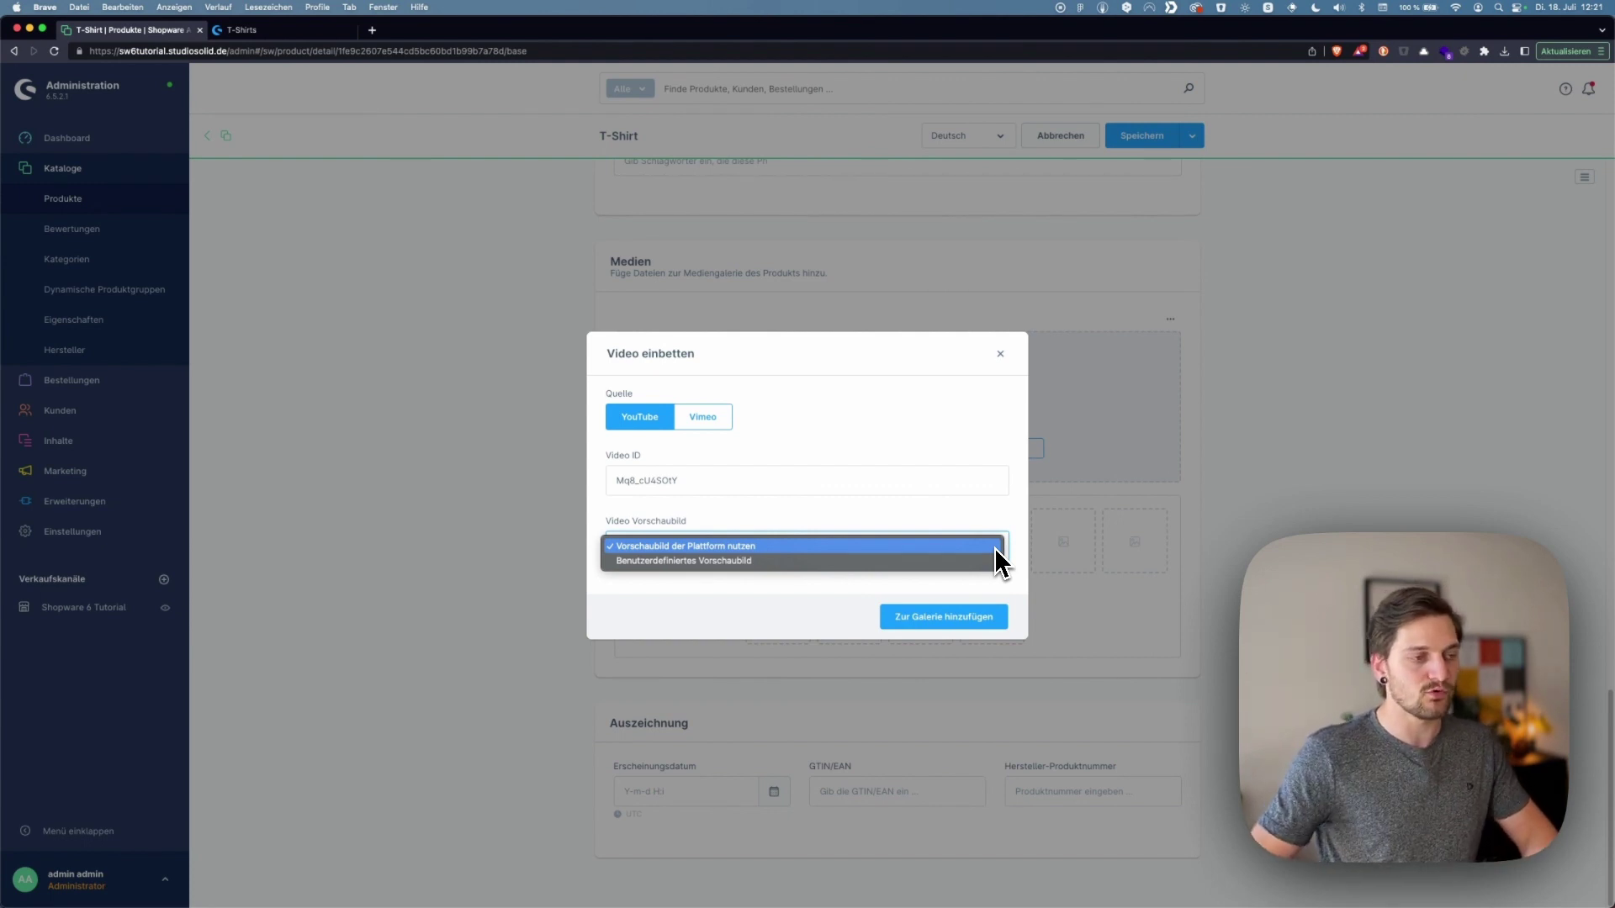
left_click(882, 561)
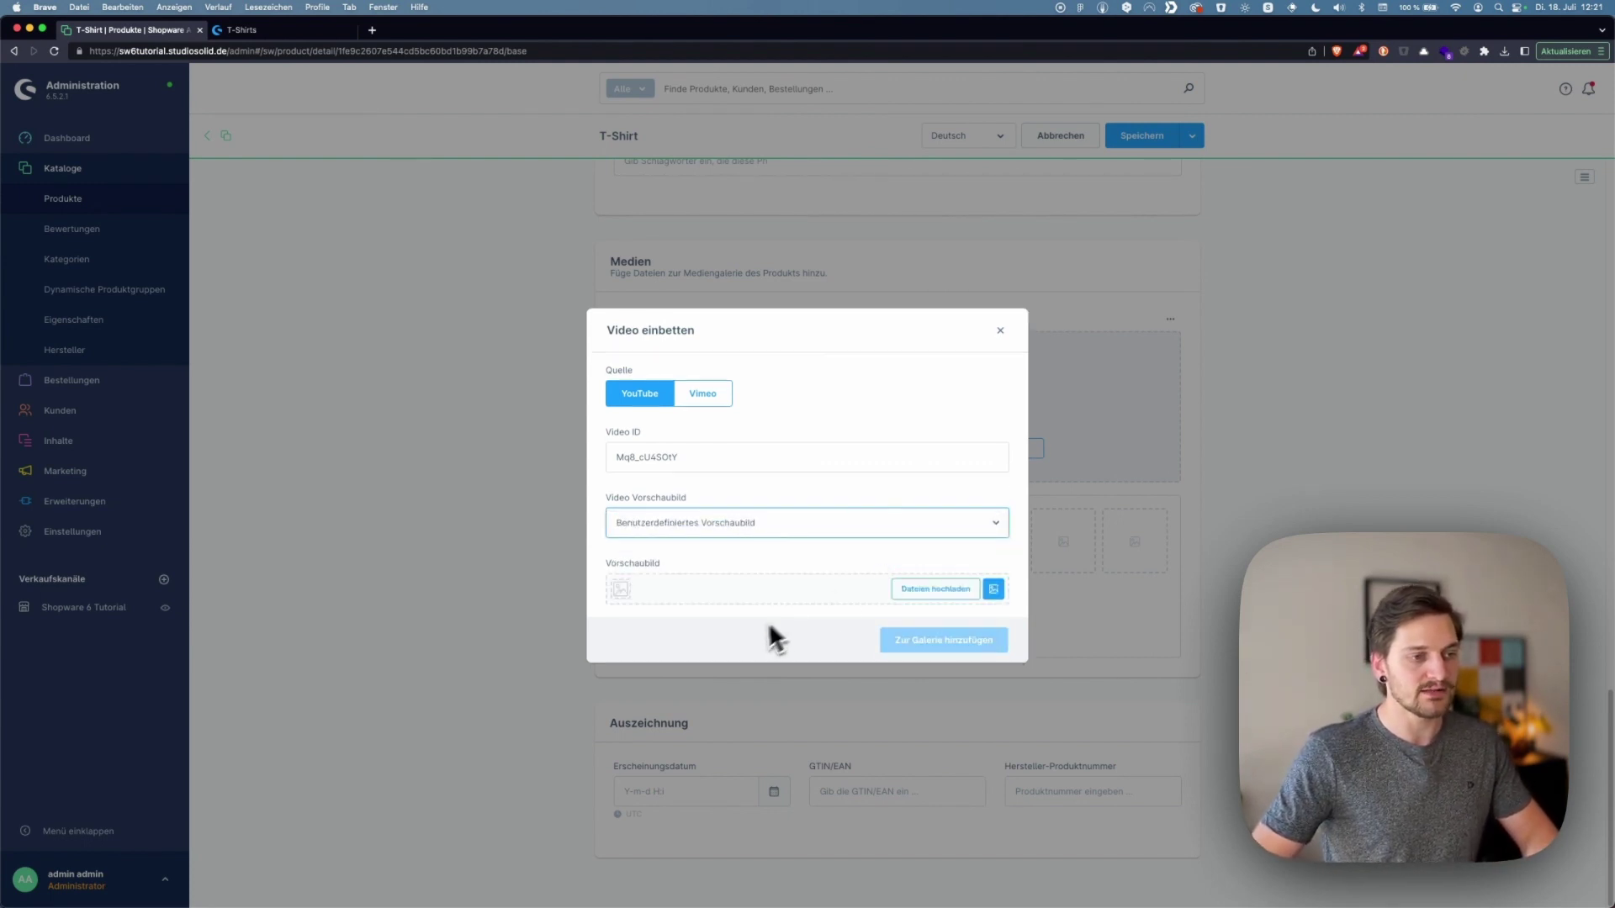
left_click(973, 522)
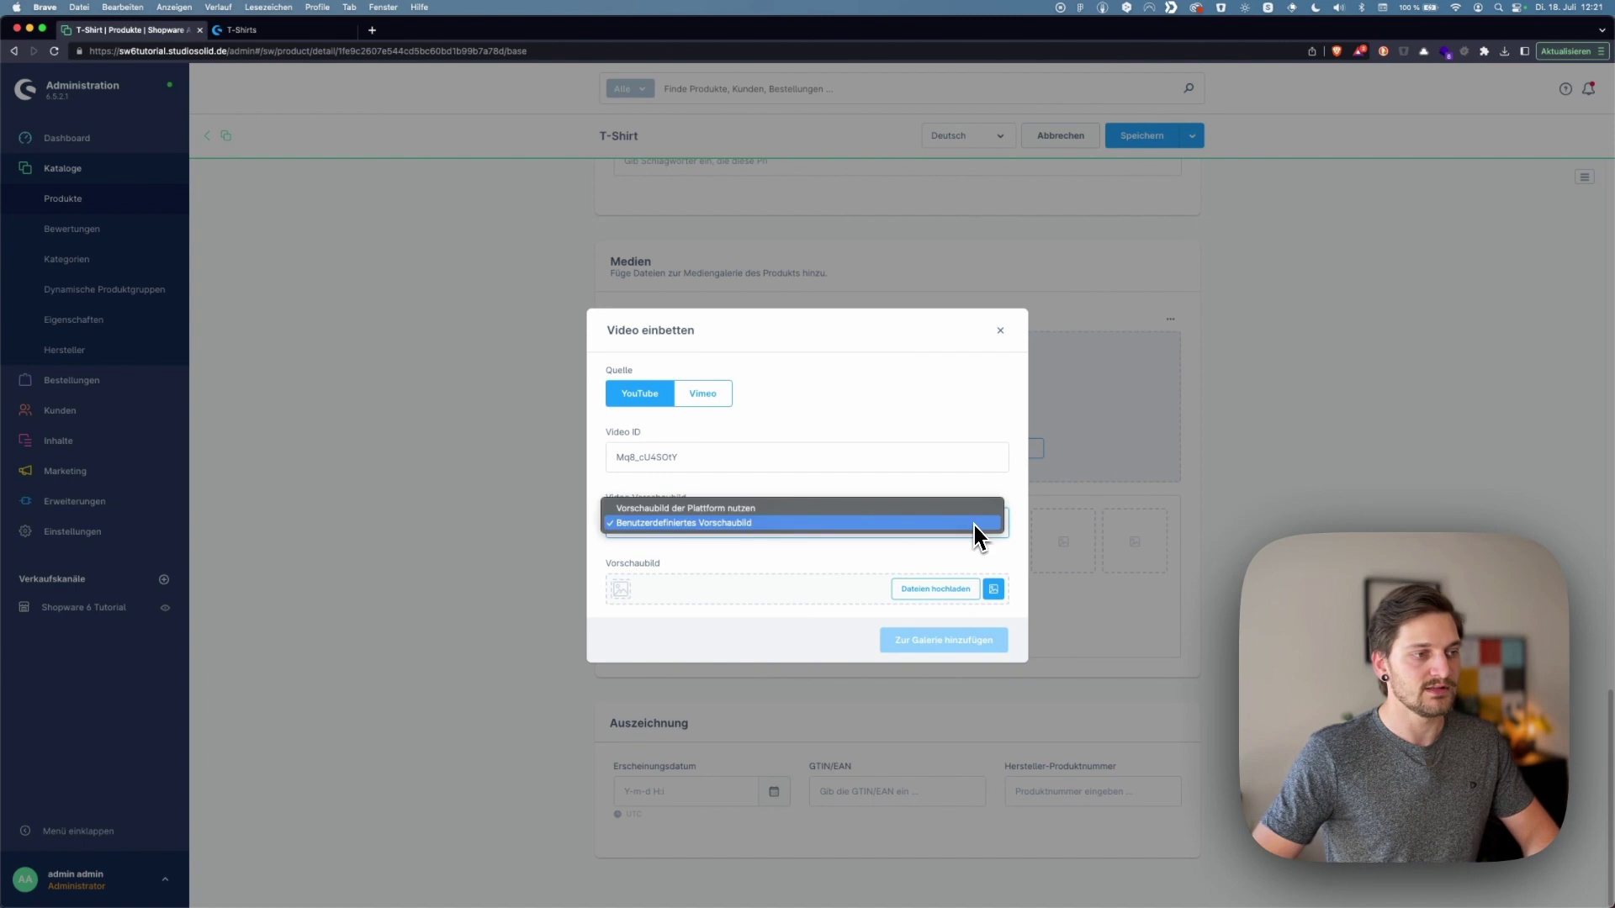
left_click(729, 516)
left_click(925, 619)
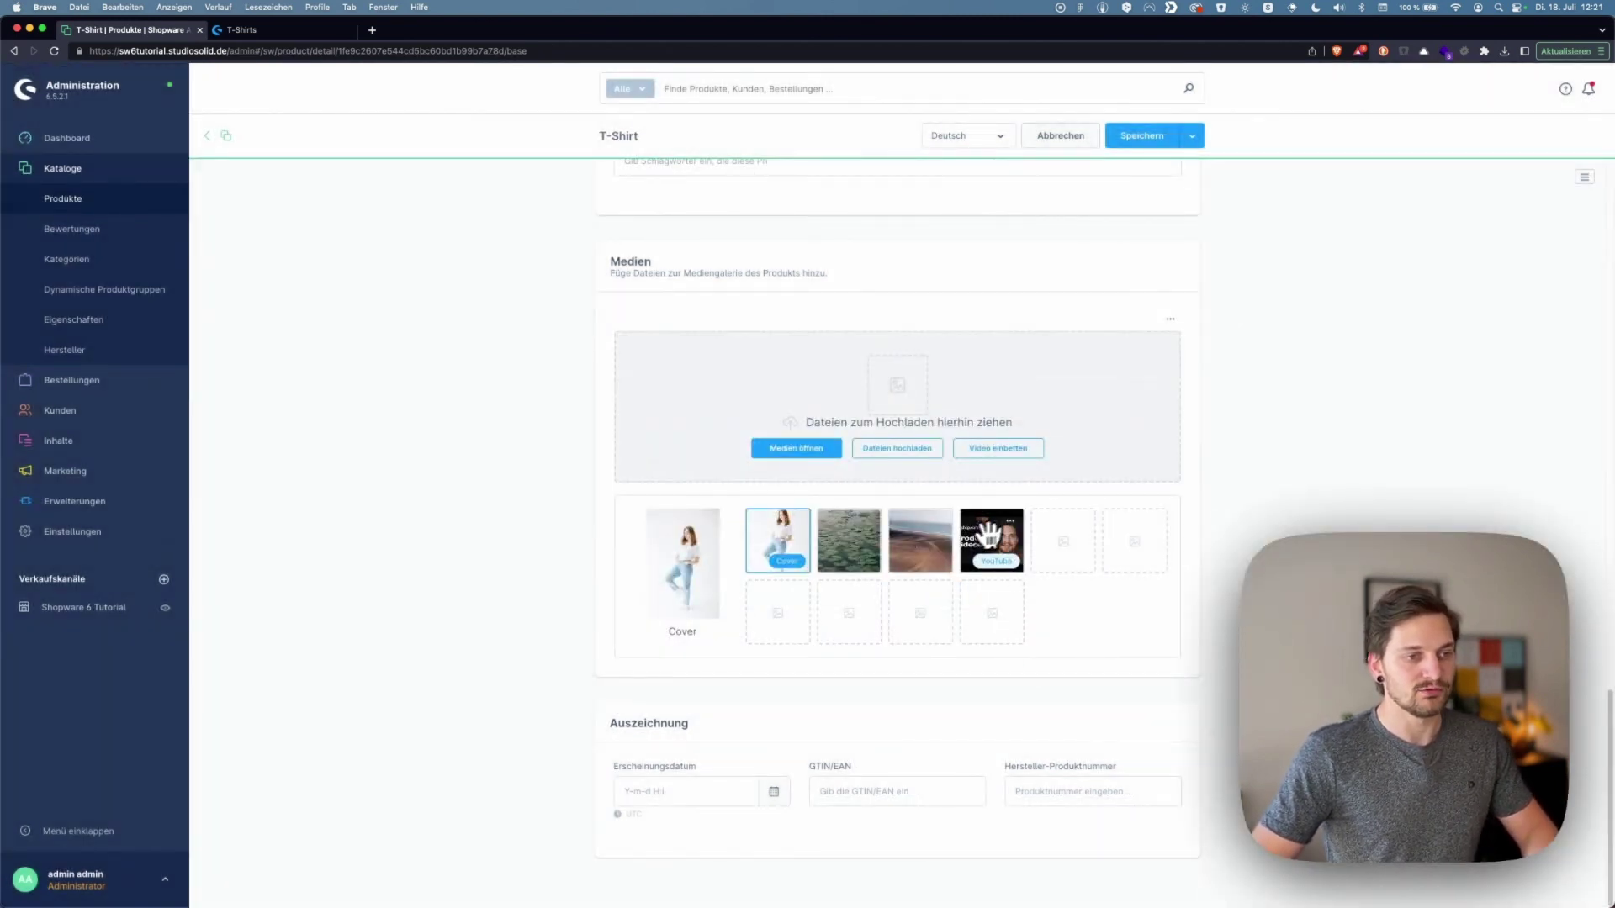
Move the YouTube video to second place in the product gallery and view its Vorschaubild bearbeiten dialog without changes
left_click_drag(977, 529, 915, 569)
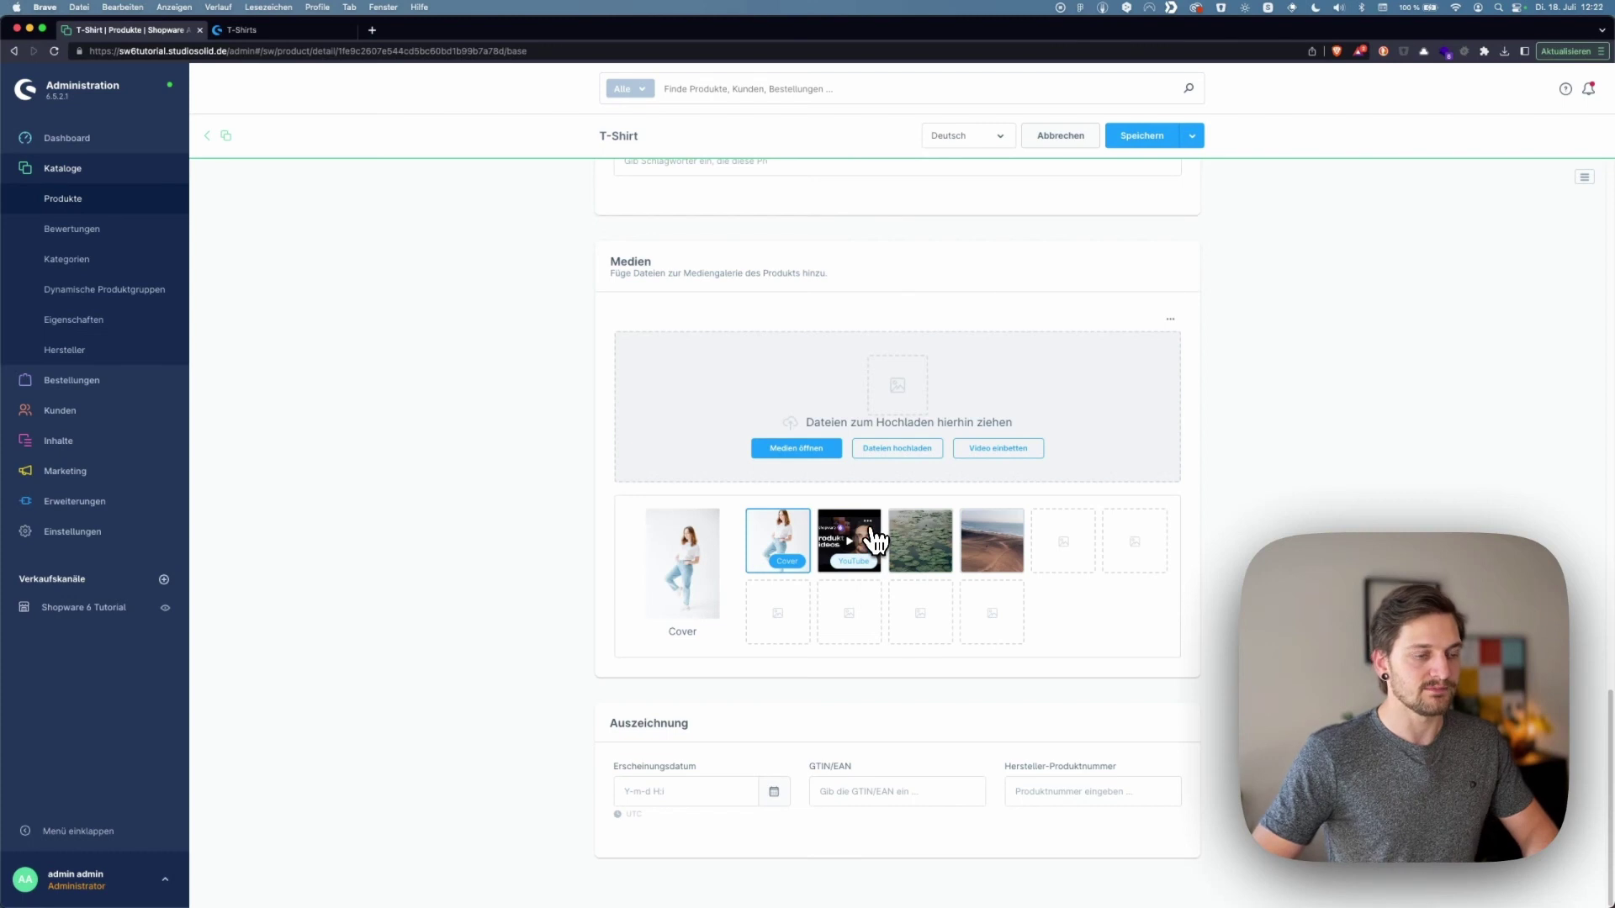
left_click(867, 522)
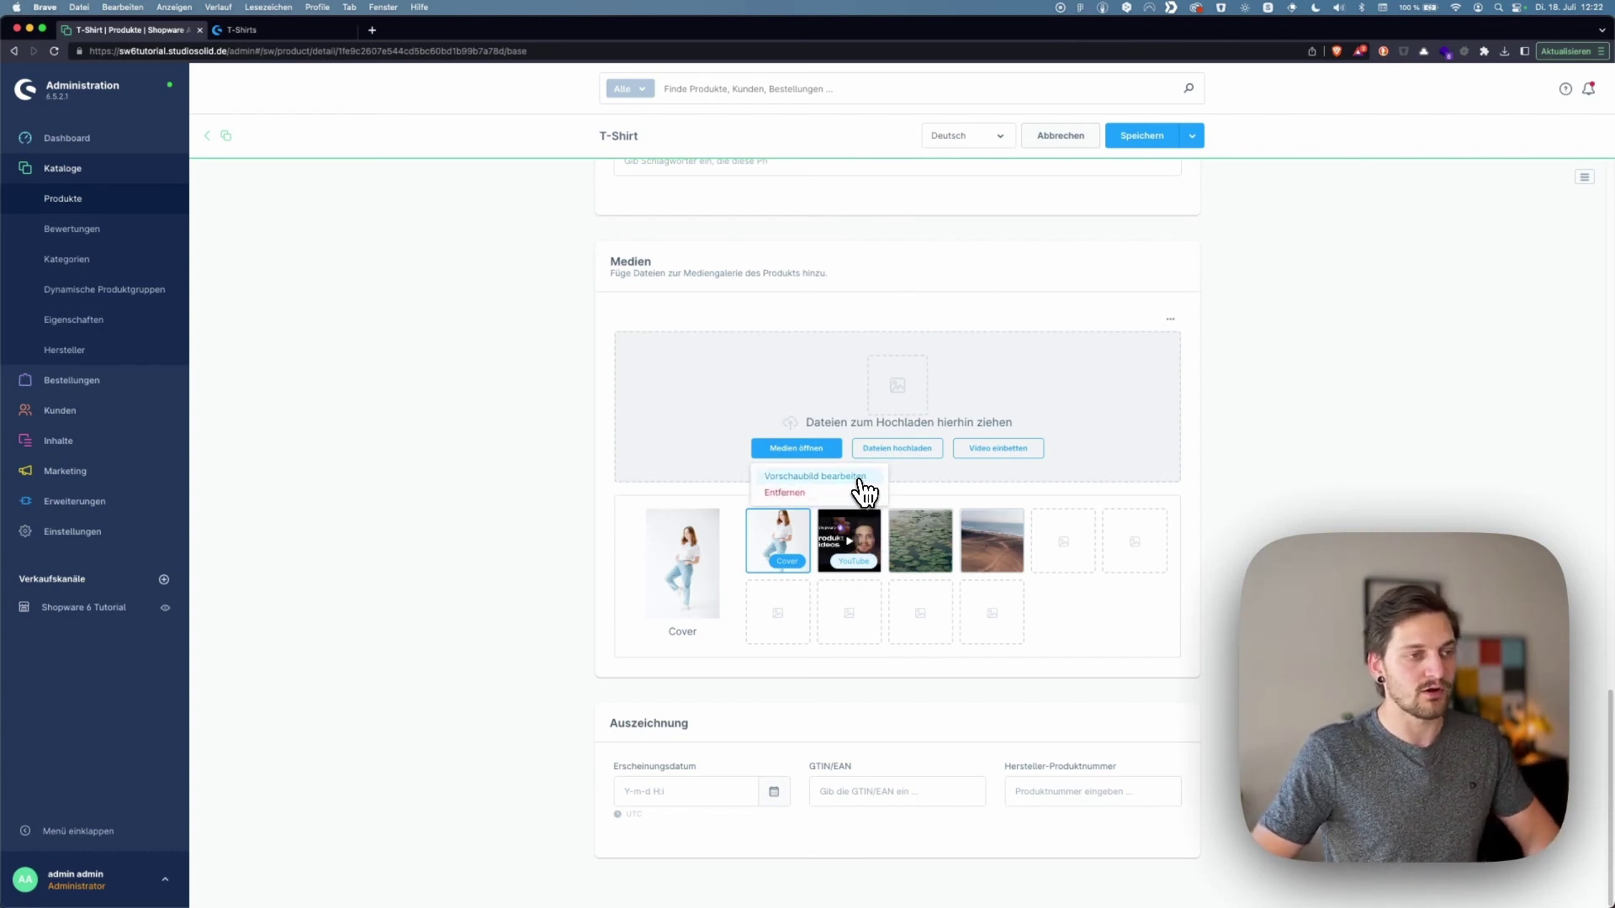
left_click(863, 482)
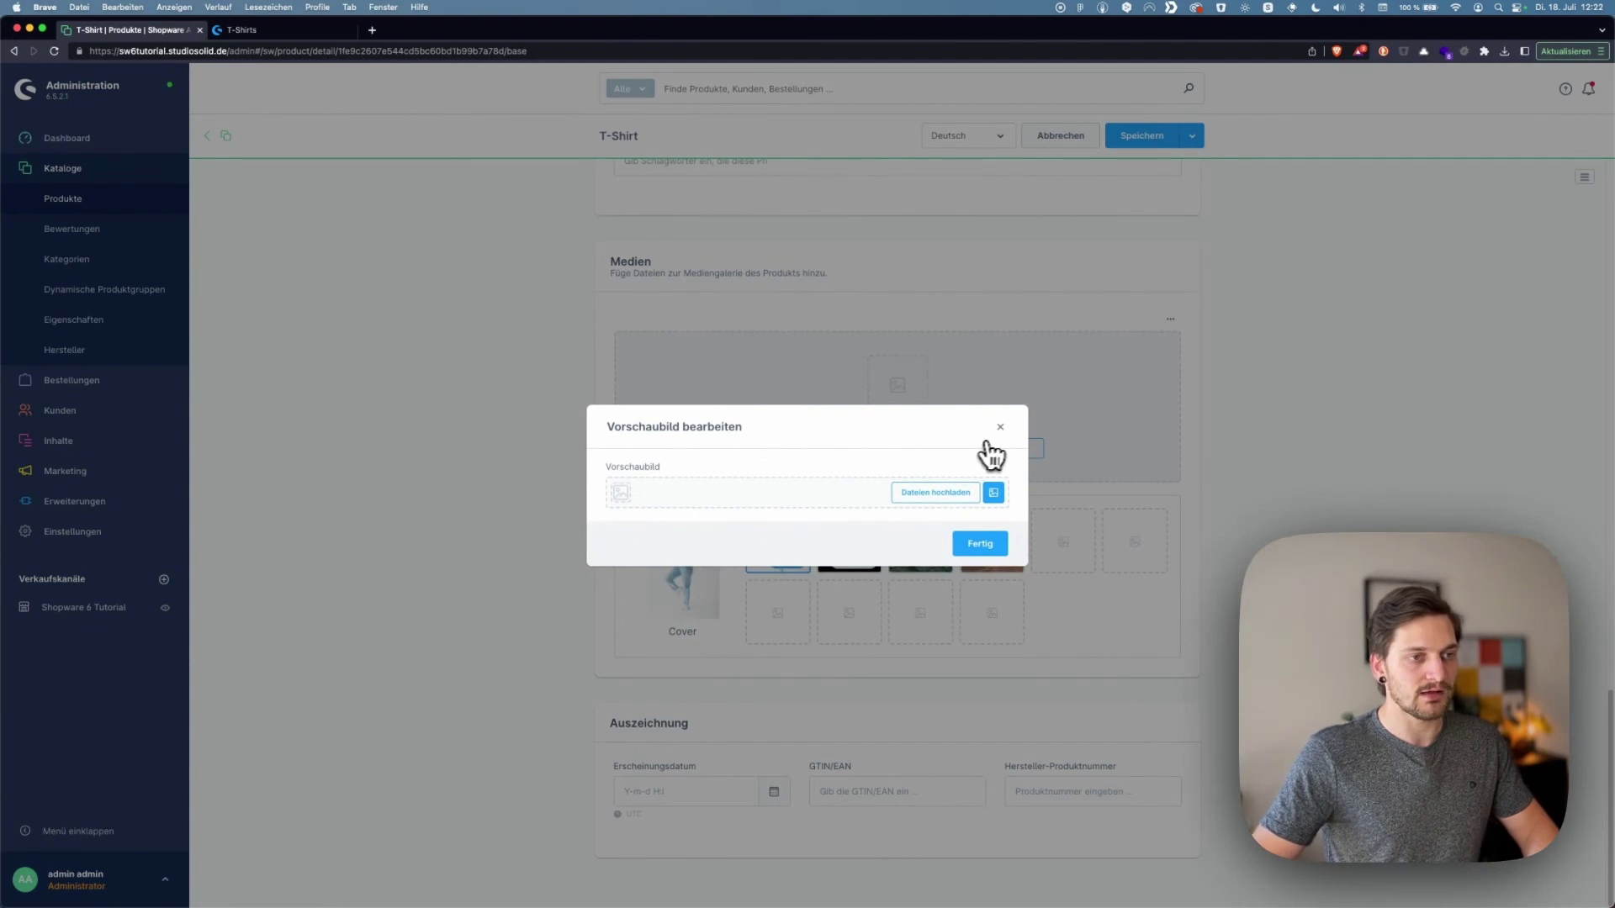
left_click(1000, 428)
Upload dummy.mp4 from Finder to the T-Shirt's media gallery and move it directly behind the YouTube video
key("super+Tab")
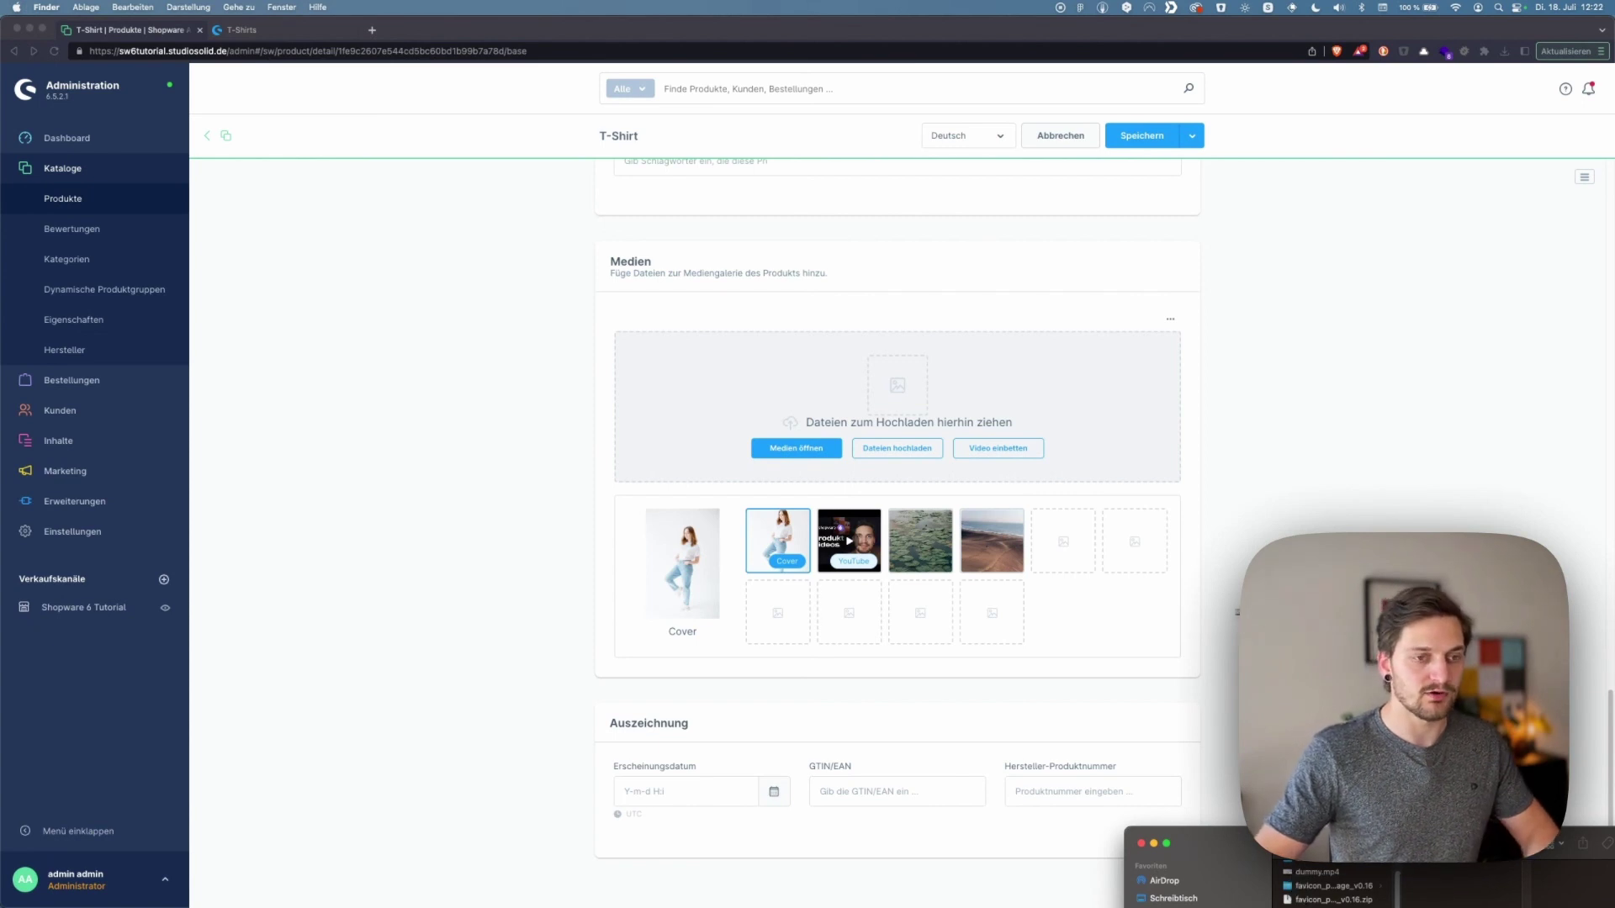
left_click_drag(1317, 872, 896, 395)
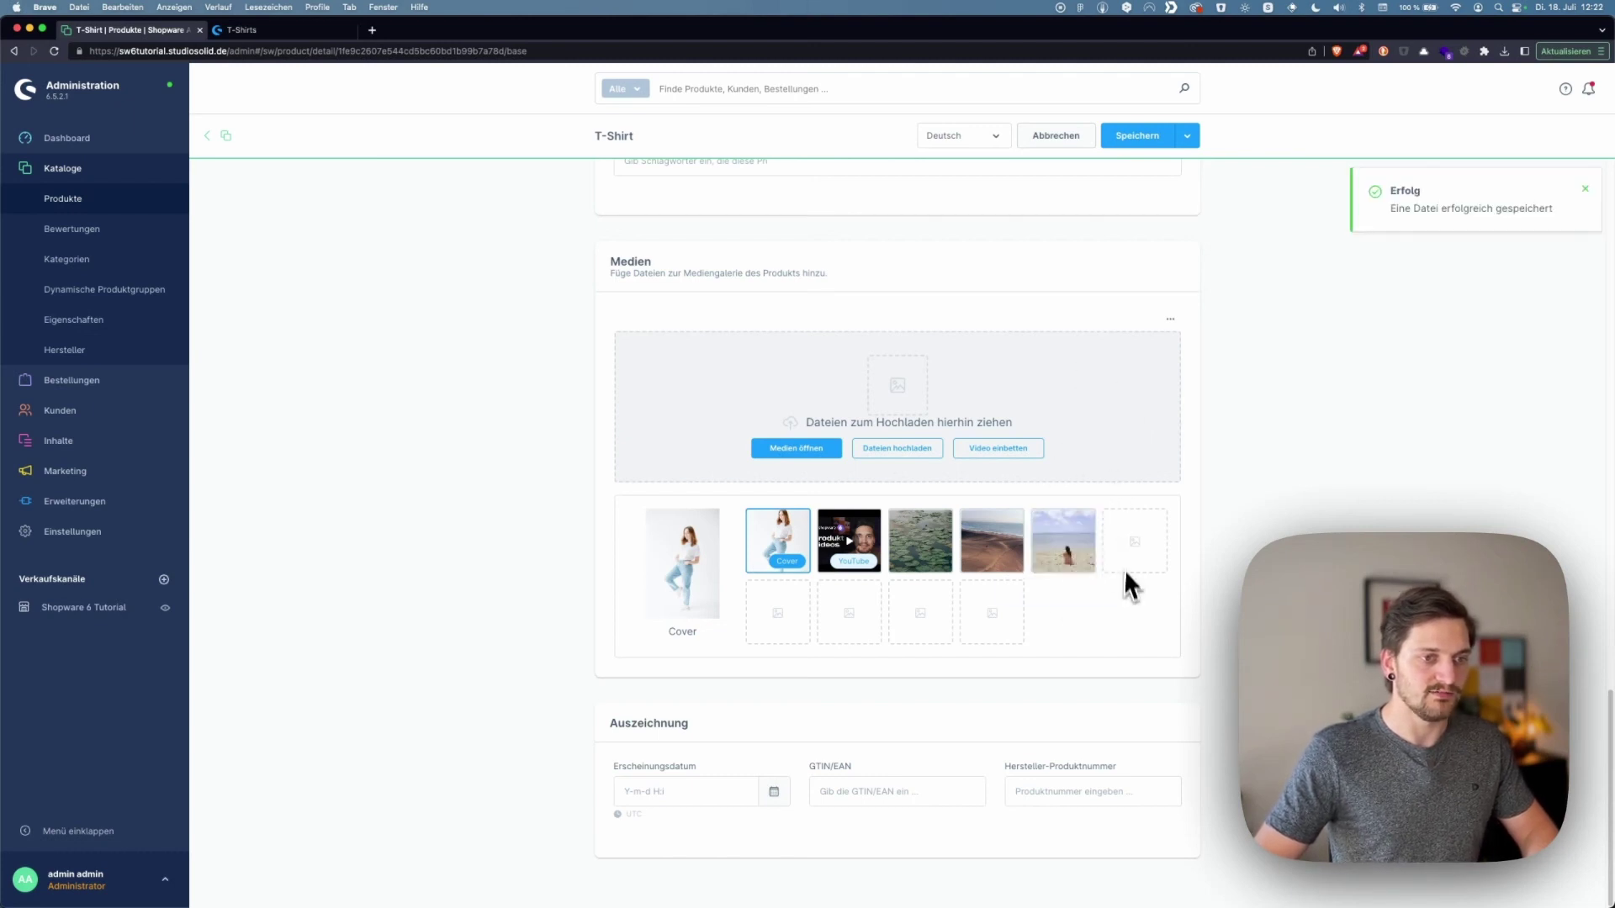
left_click_drag(1066, 554, 934, 540)
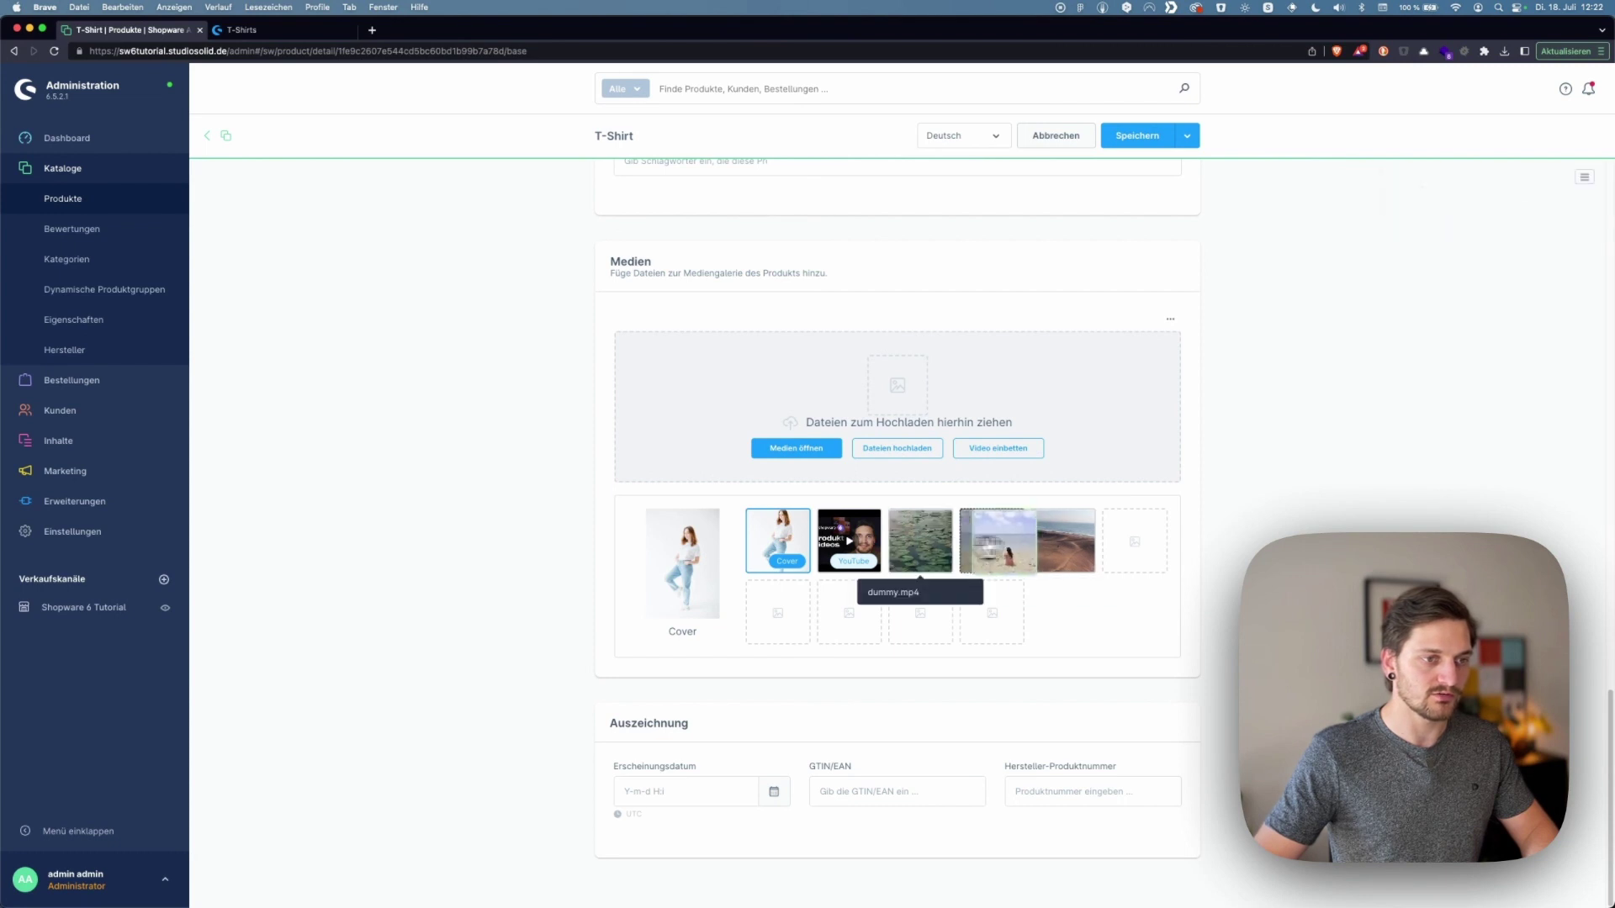
View the Vorschaubild bearbeiten dialog of dummy.mp4 without changes and save the T-Shirt product
left_click(943, 528)
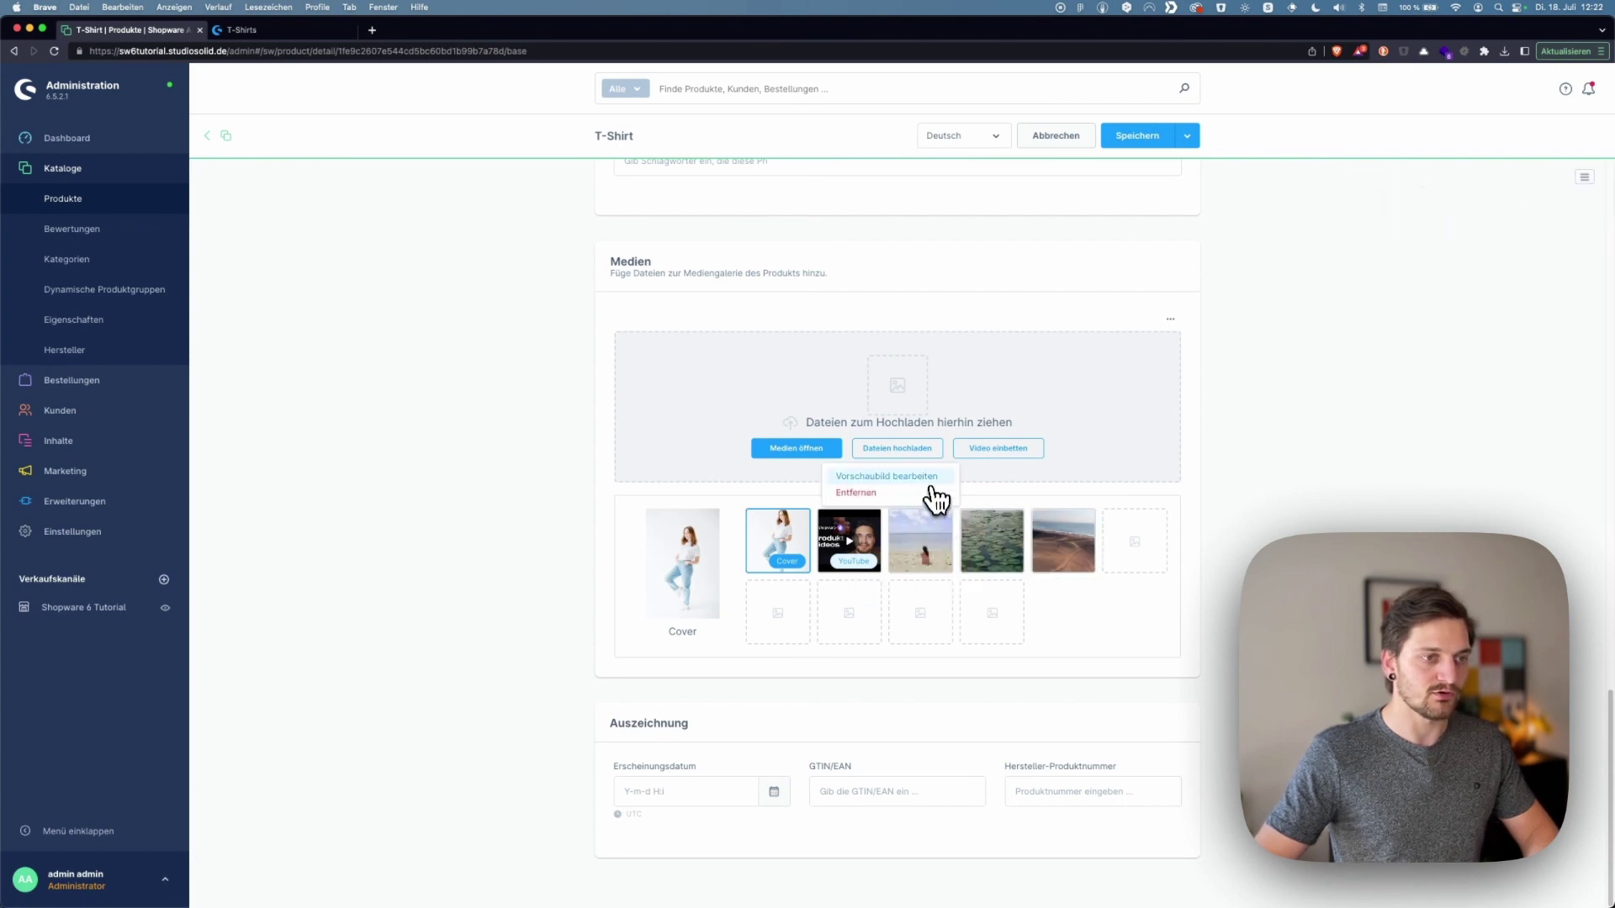
left_click(931, 480)
left_click(1001, 429)
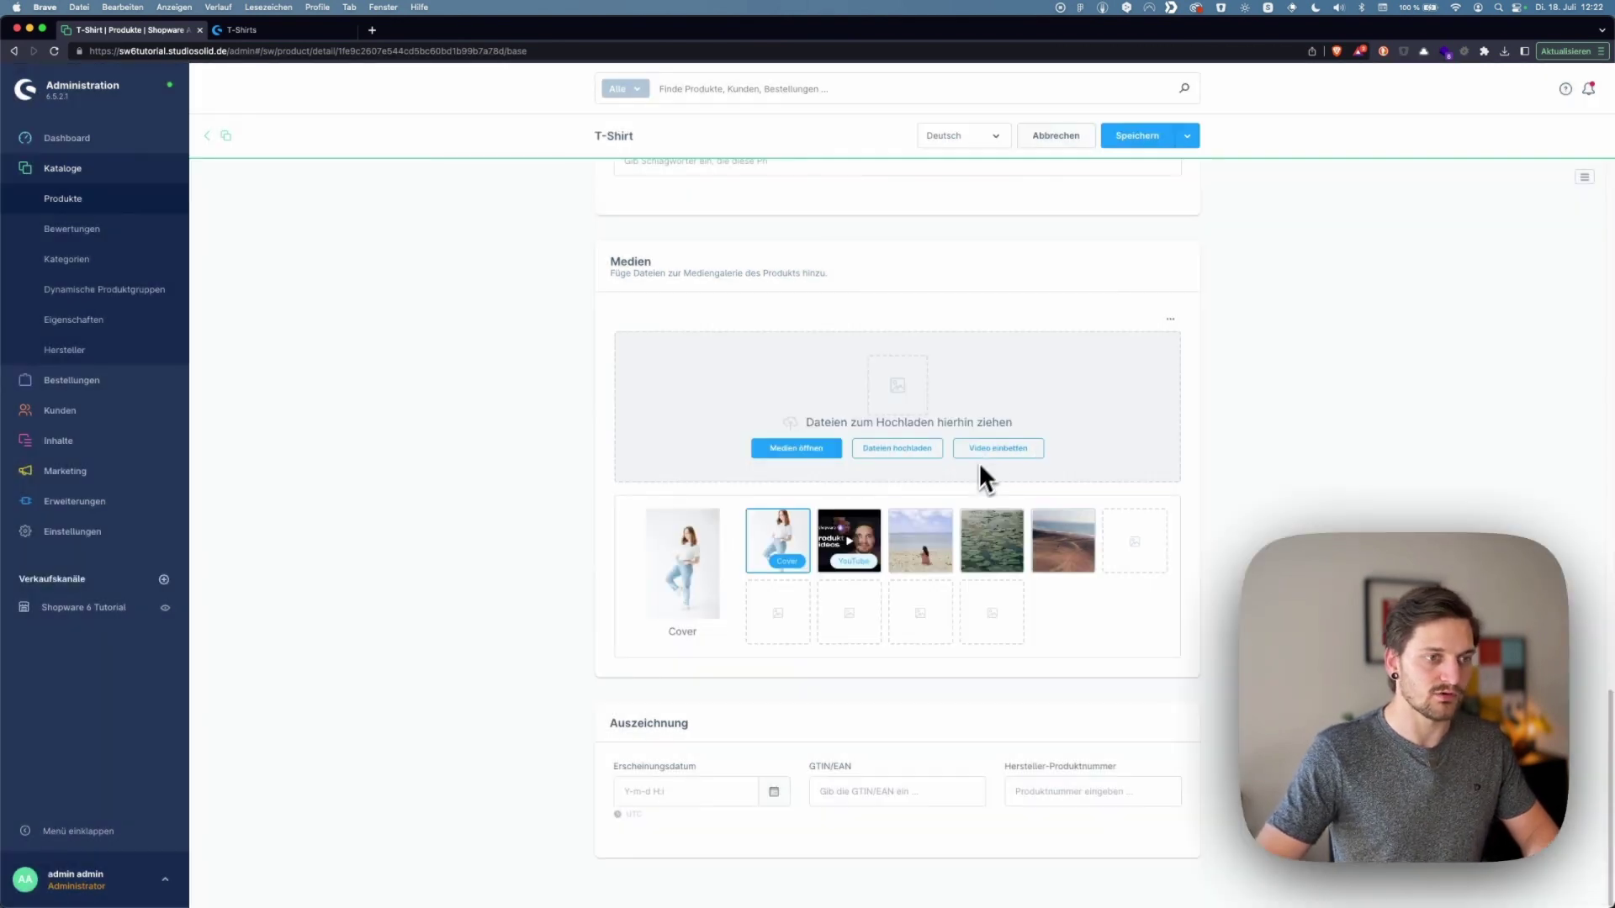
left_click(1139, 136)
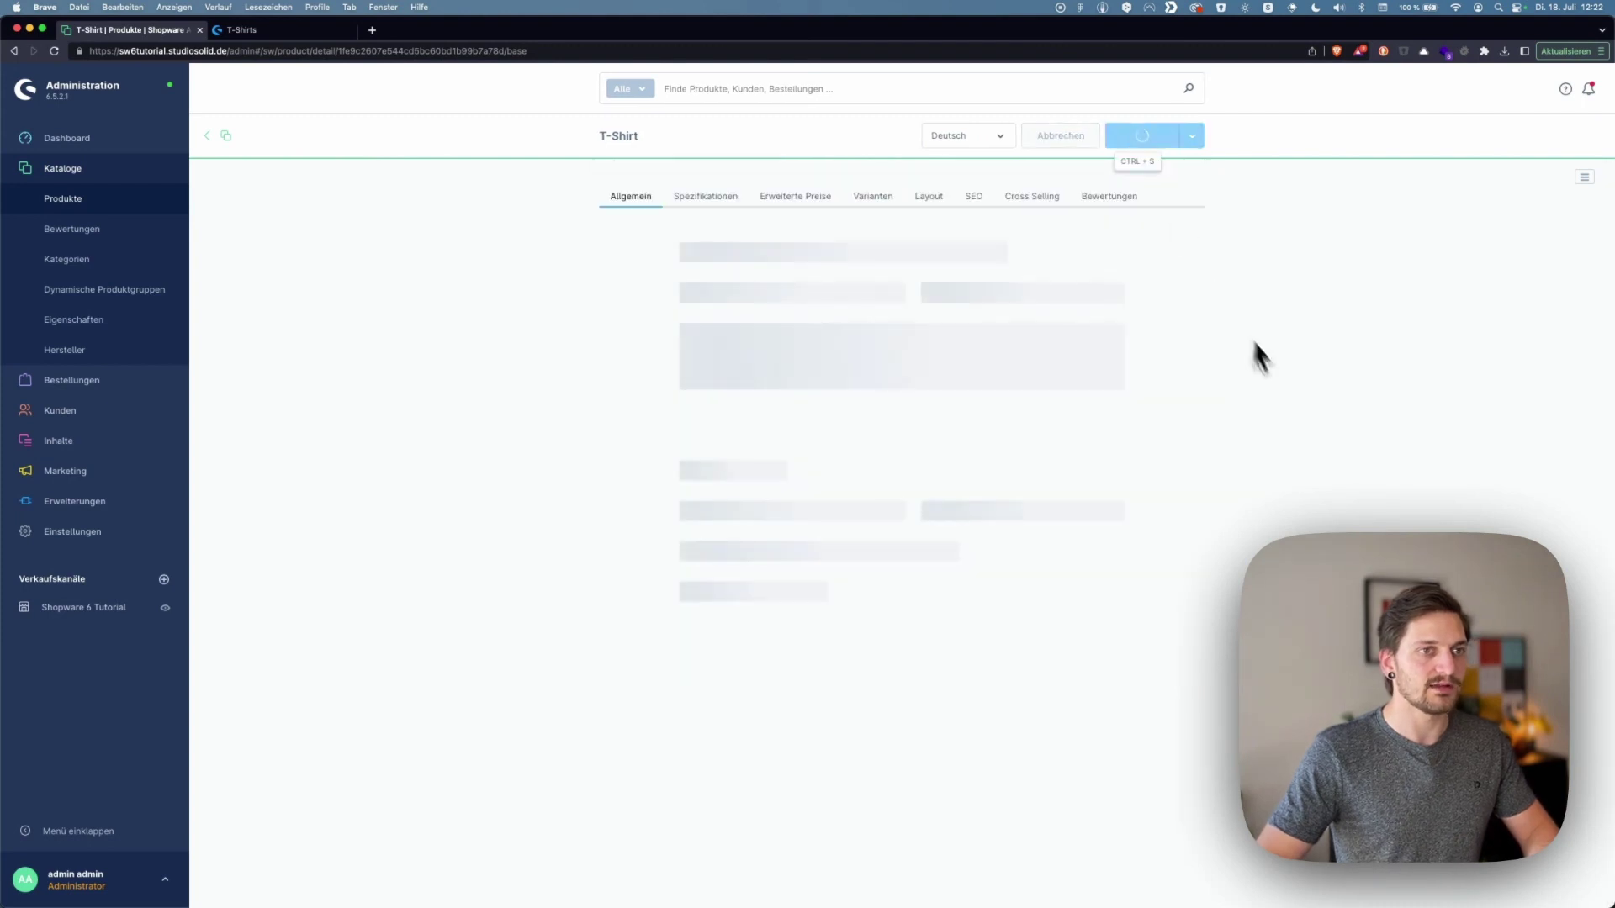
Reload the T-Shirt's storefront page, briefly play the YouTube video in the gallery and advance to the beach video
key("ctrl+Tab")
key("super+r")
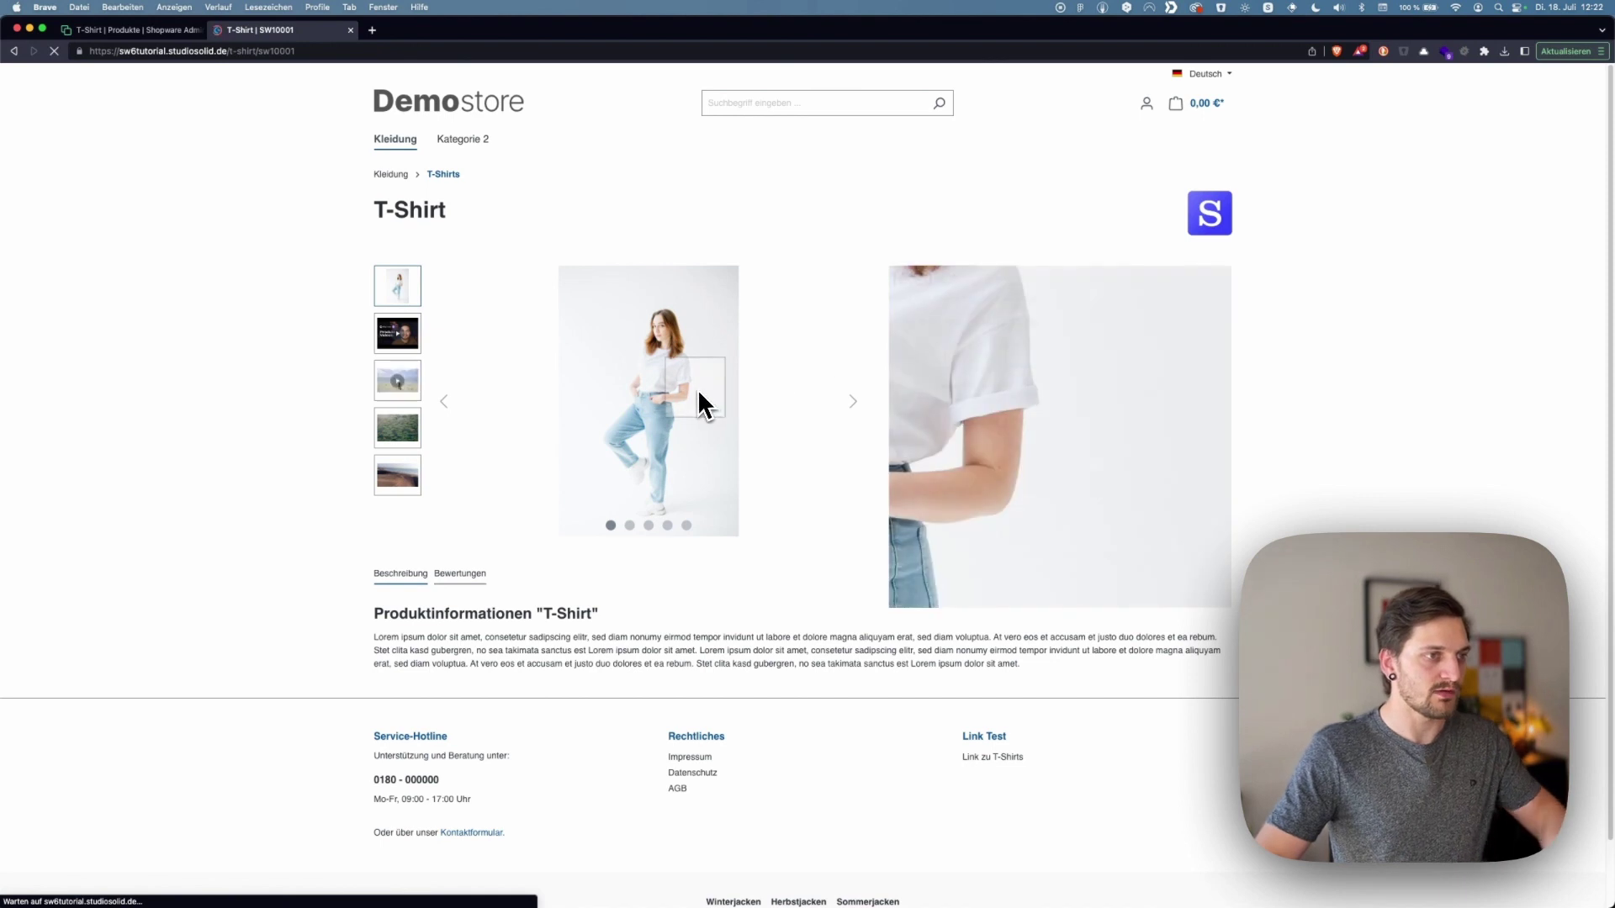
left_click(858, 419)
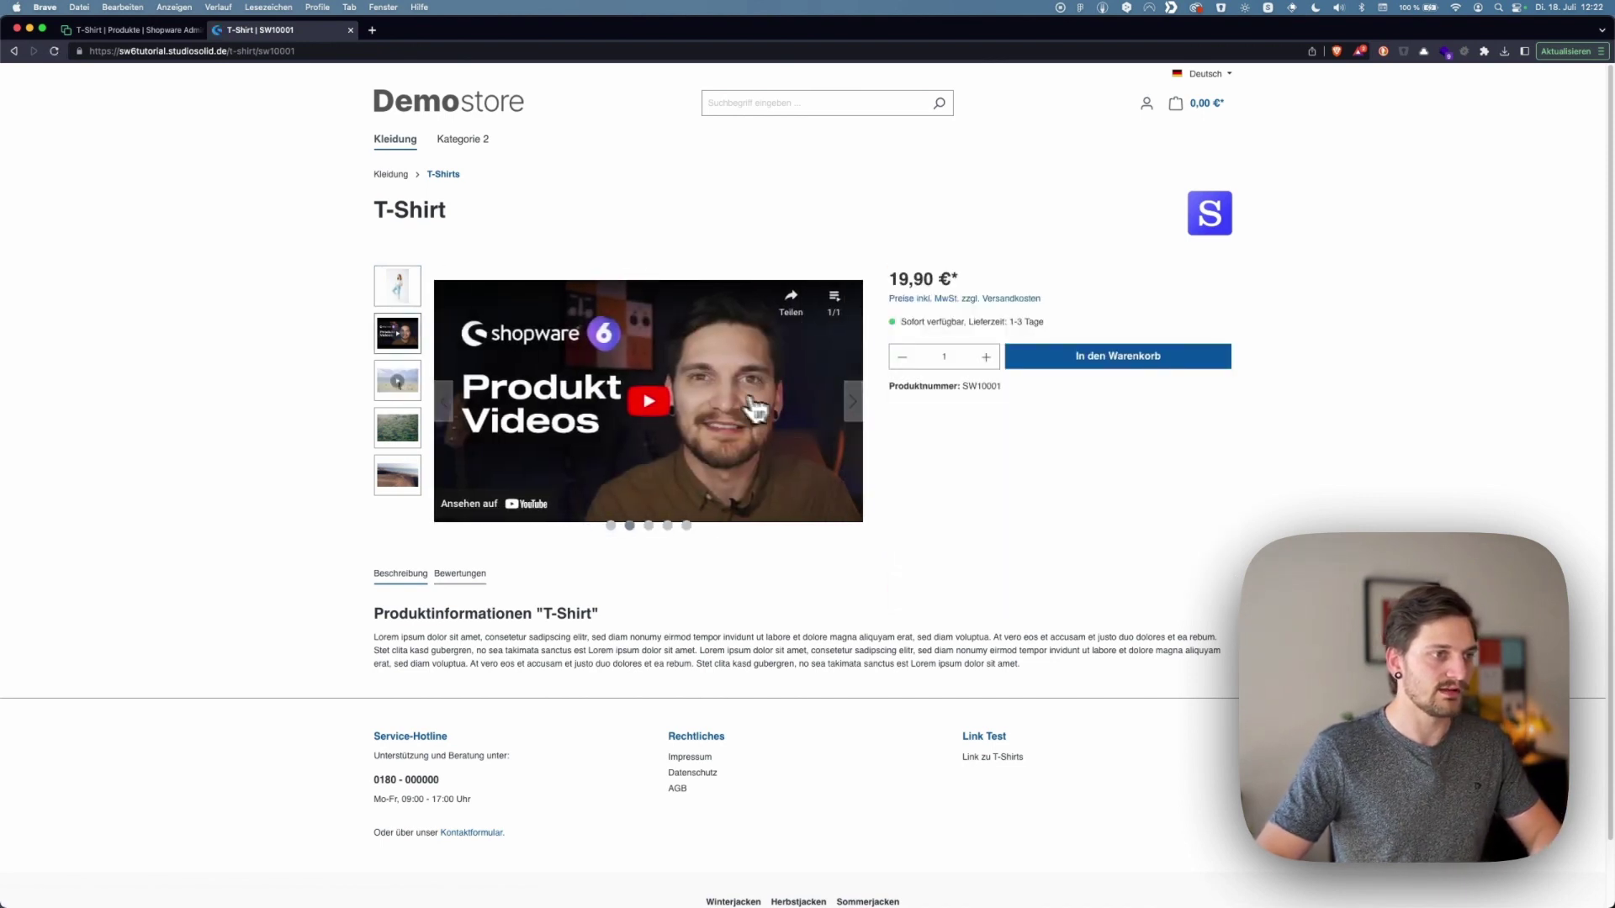
left_click(658, 403)
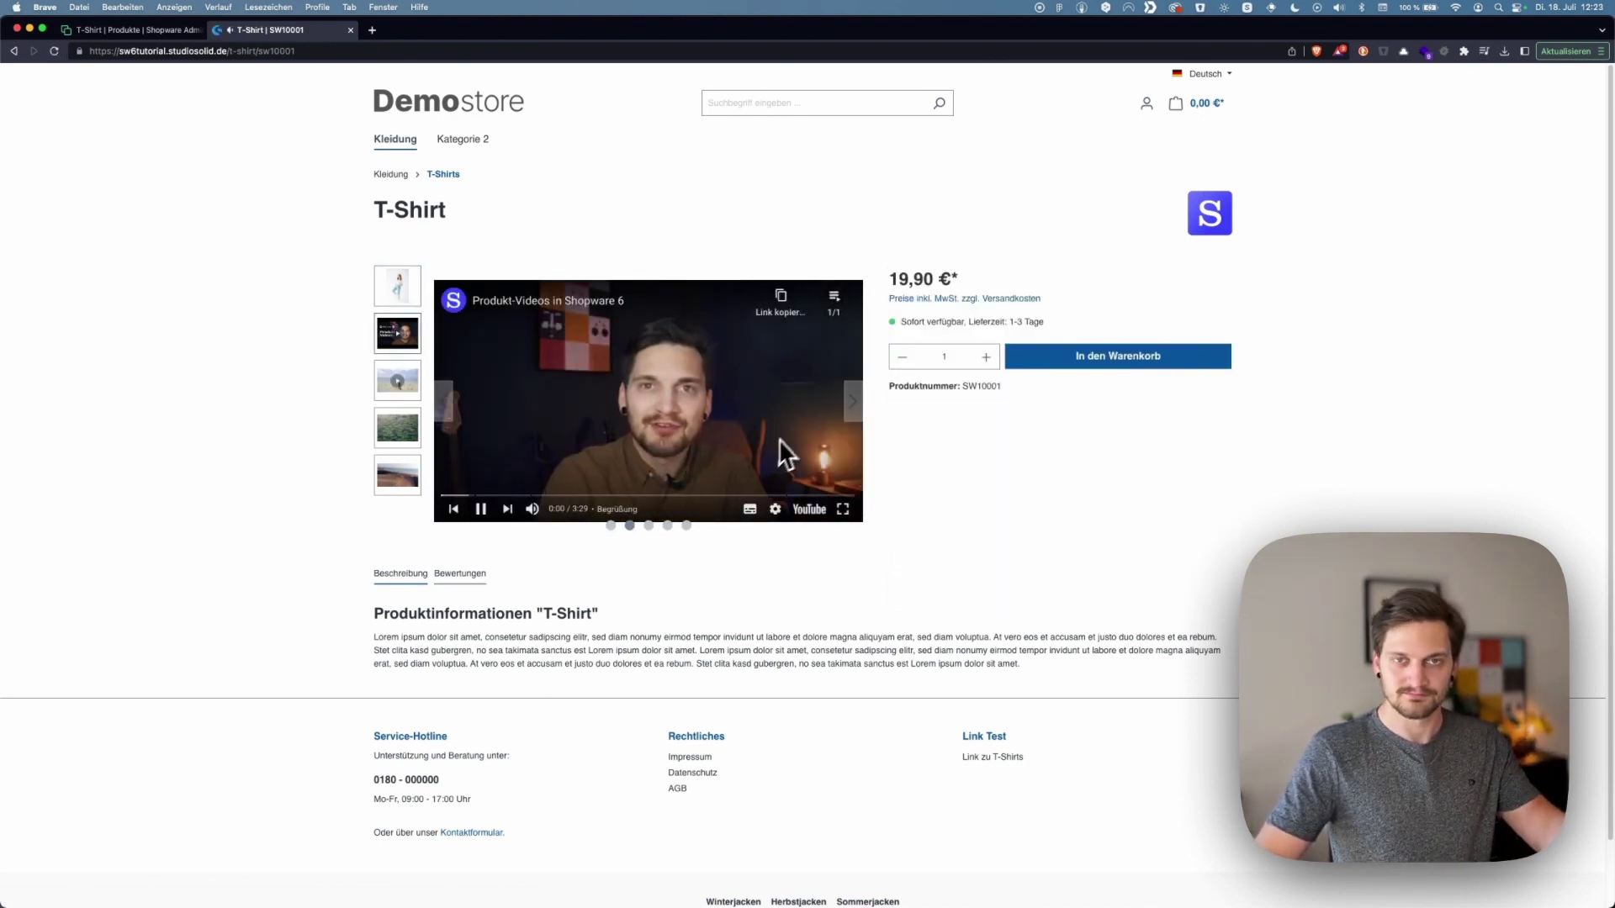
left_click(803, 429)
left_click(858, 420)
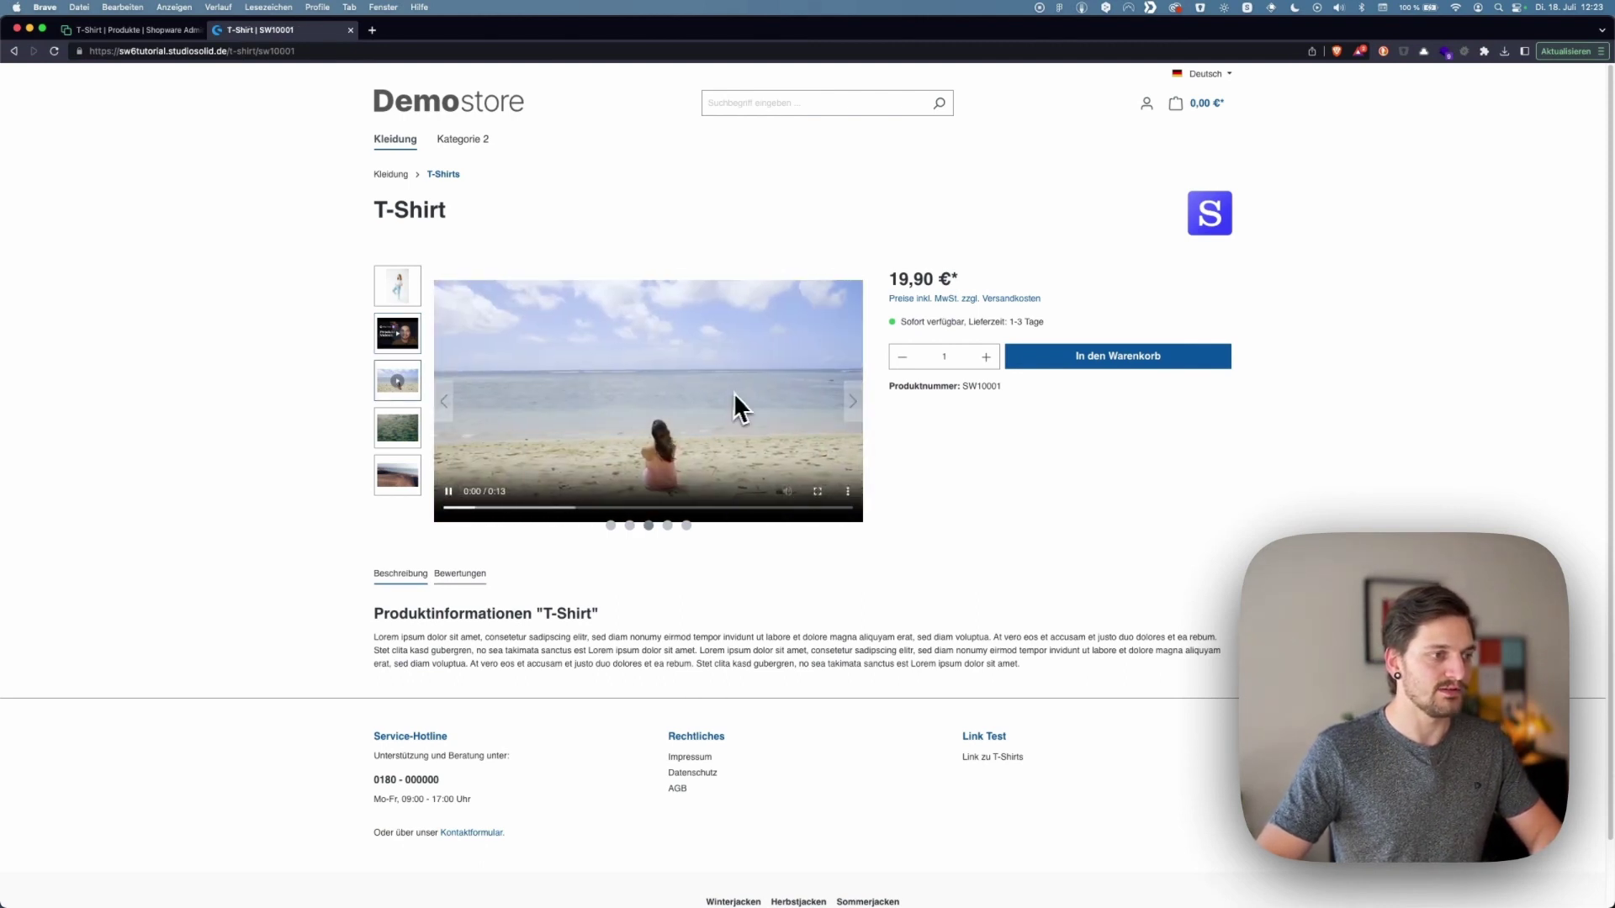
View the last gallery image full screen, page back through the product media and return to the product in the administration
left_click(686, 526)
left_click(611, 396)
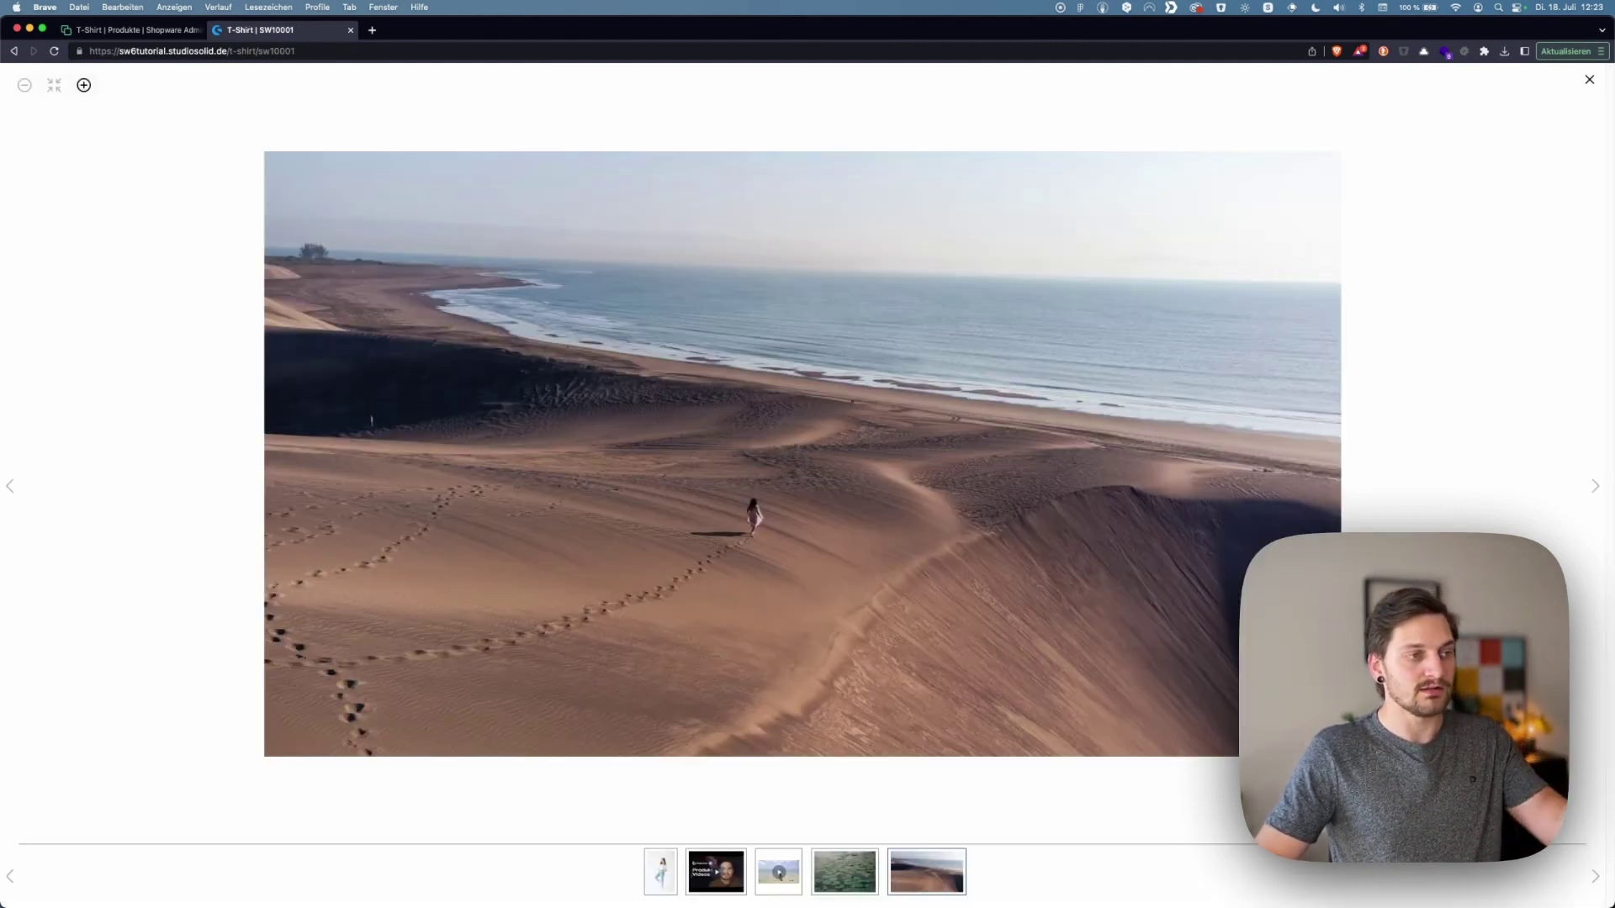
left_click(11, 501)
left_click(11, 501)
left_click(11, 500)
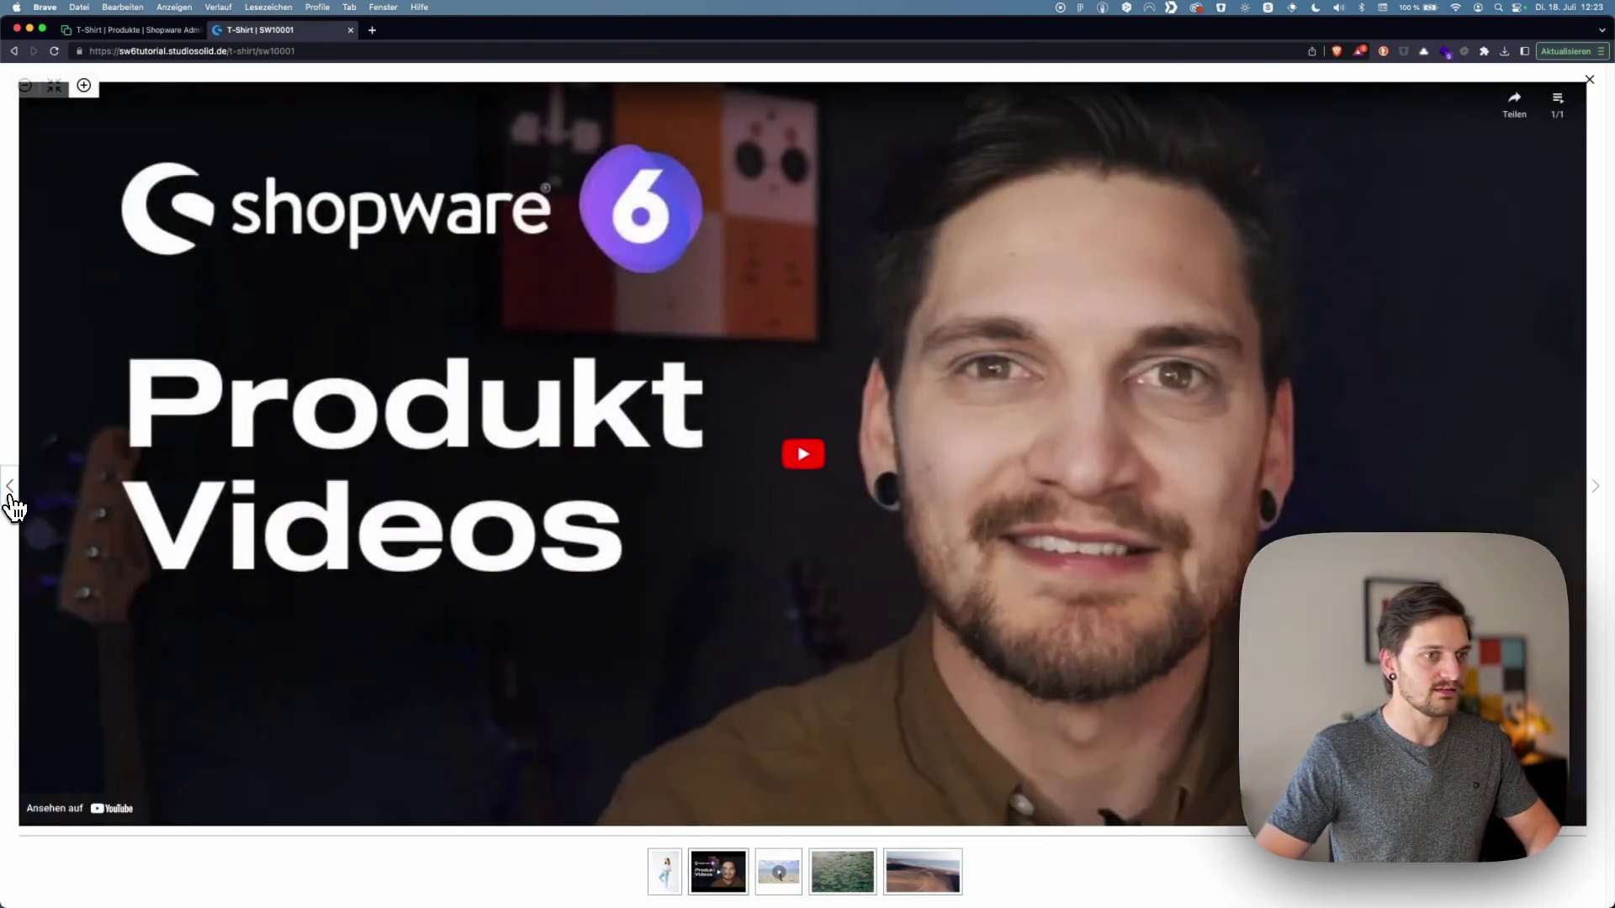
left_click(11, 503)
left_click(1589, 79)
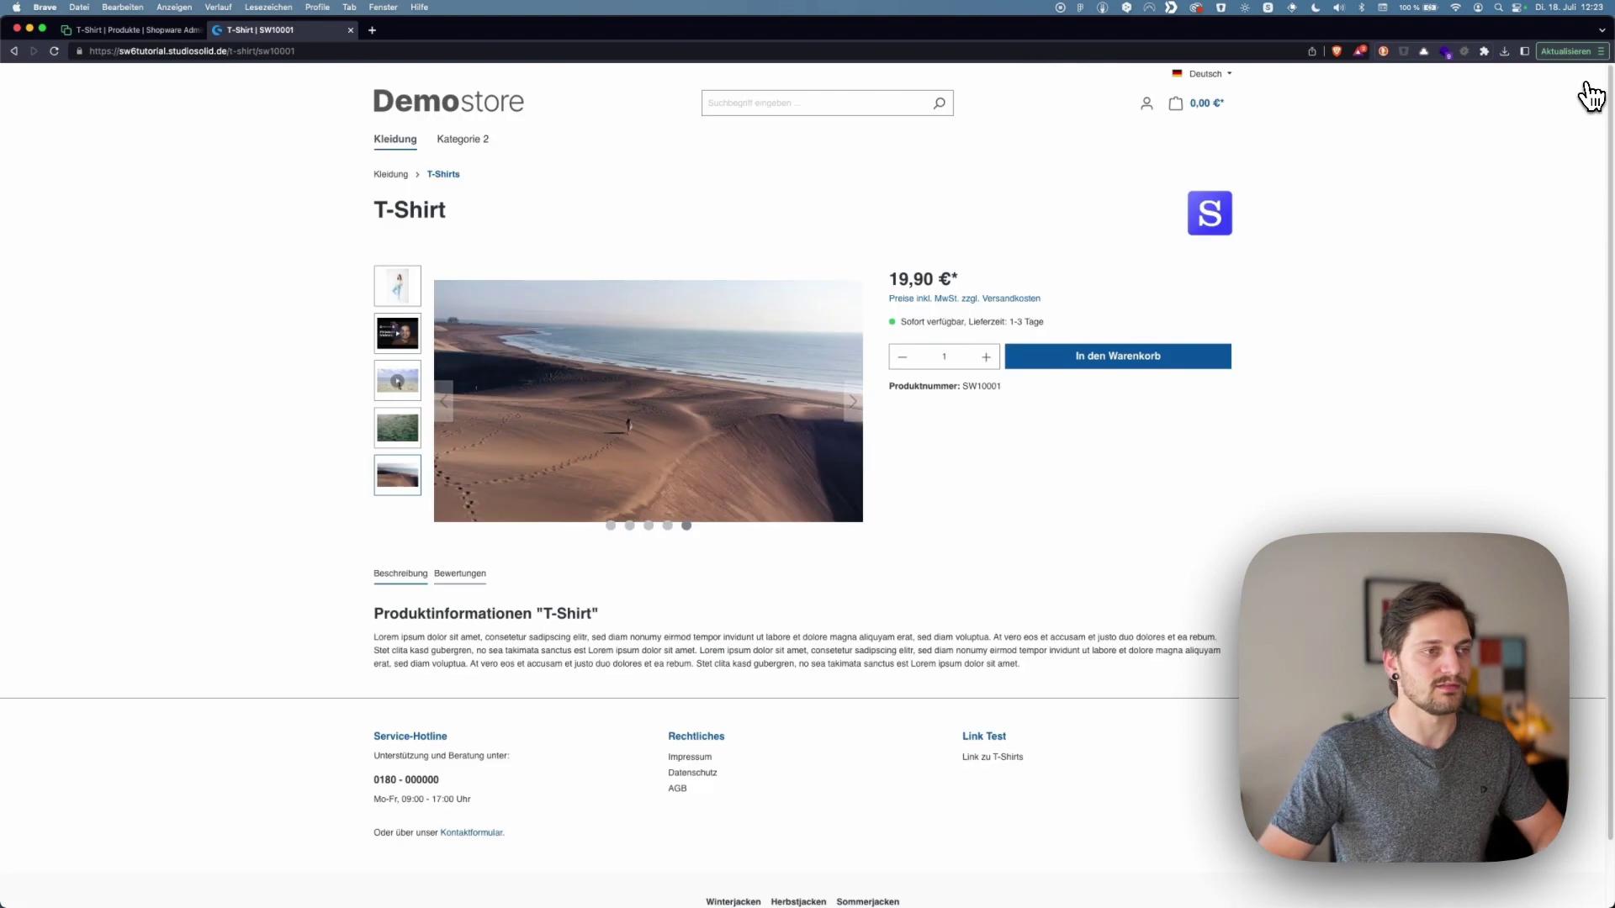
key("ctrl+shift+Tab")
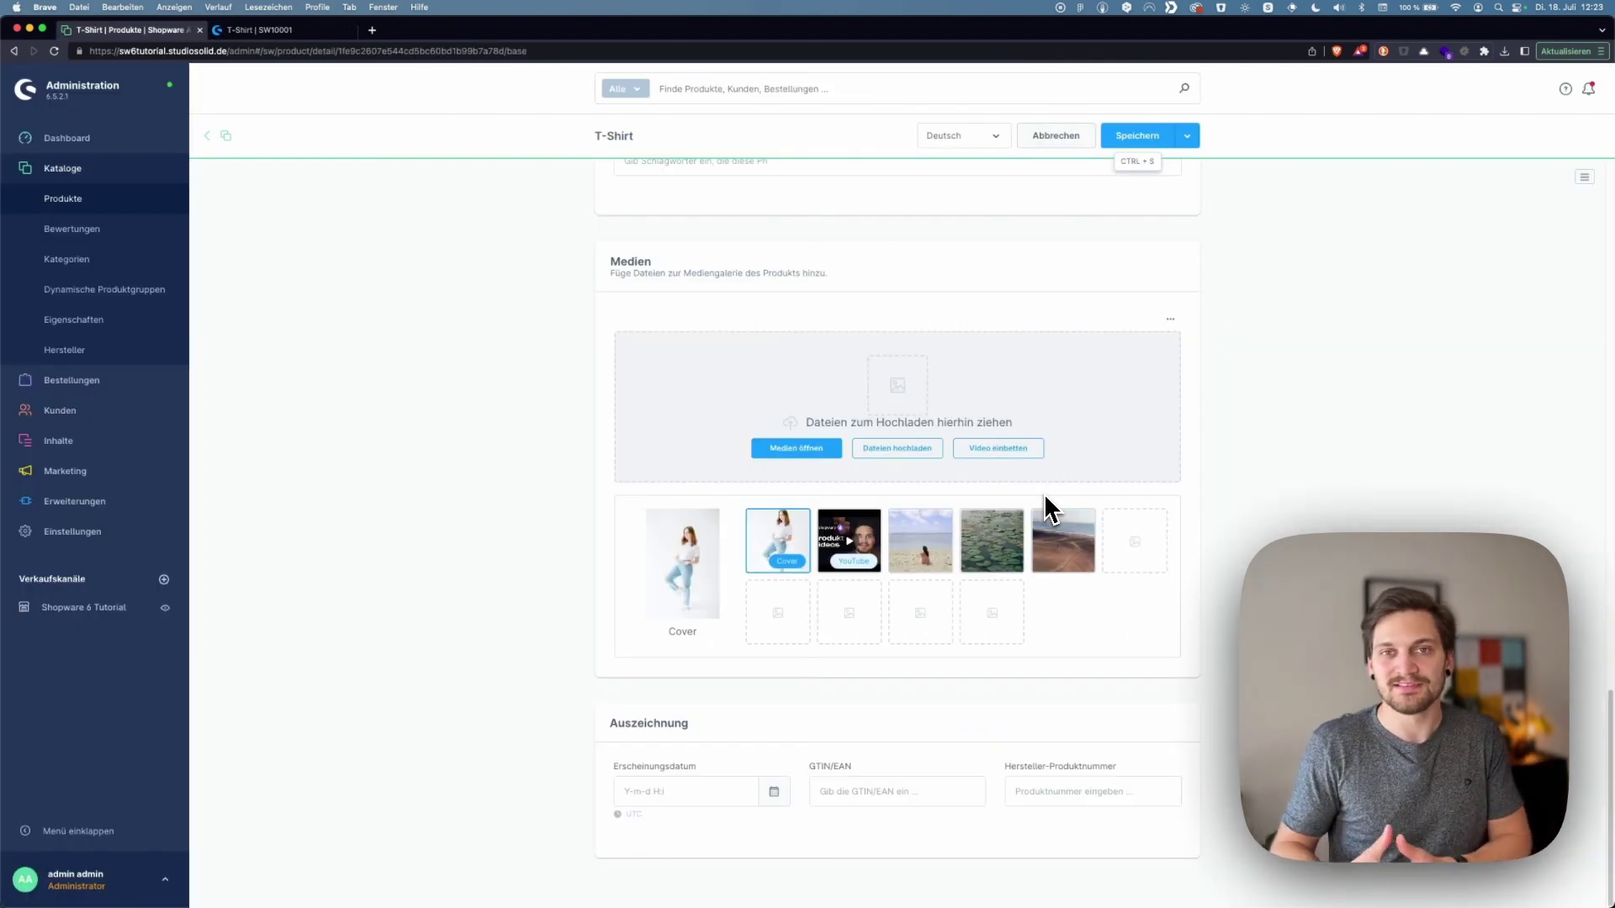